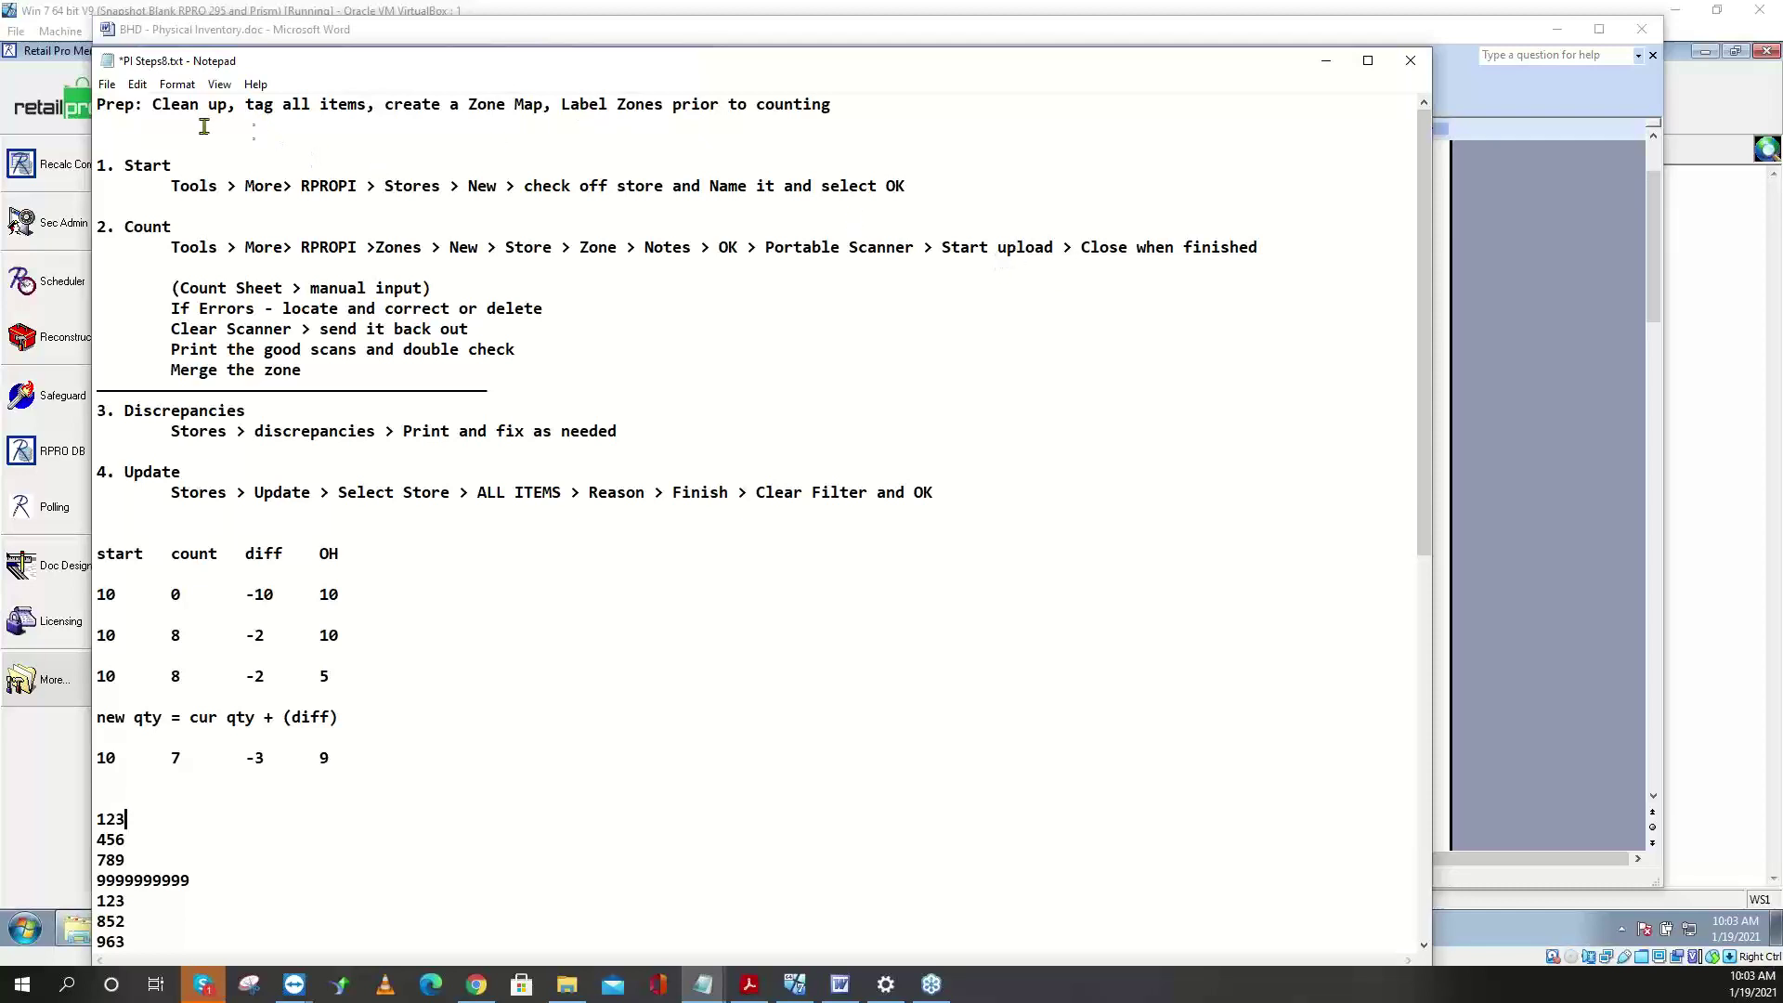
# - Highlight the Prep and 1. Start lines in the notes, then bring 'V8 Physical Inventory' forward
pyautogui.moveTo(832, 105); pyautogui.dragTo(69, 99)
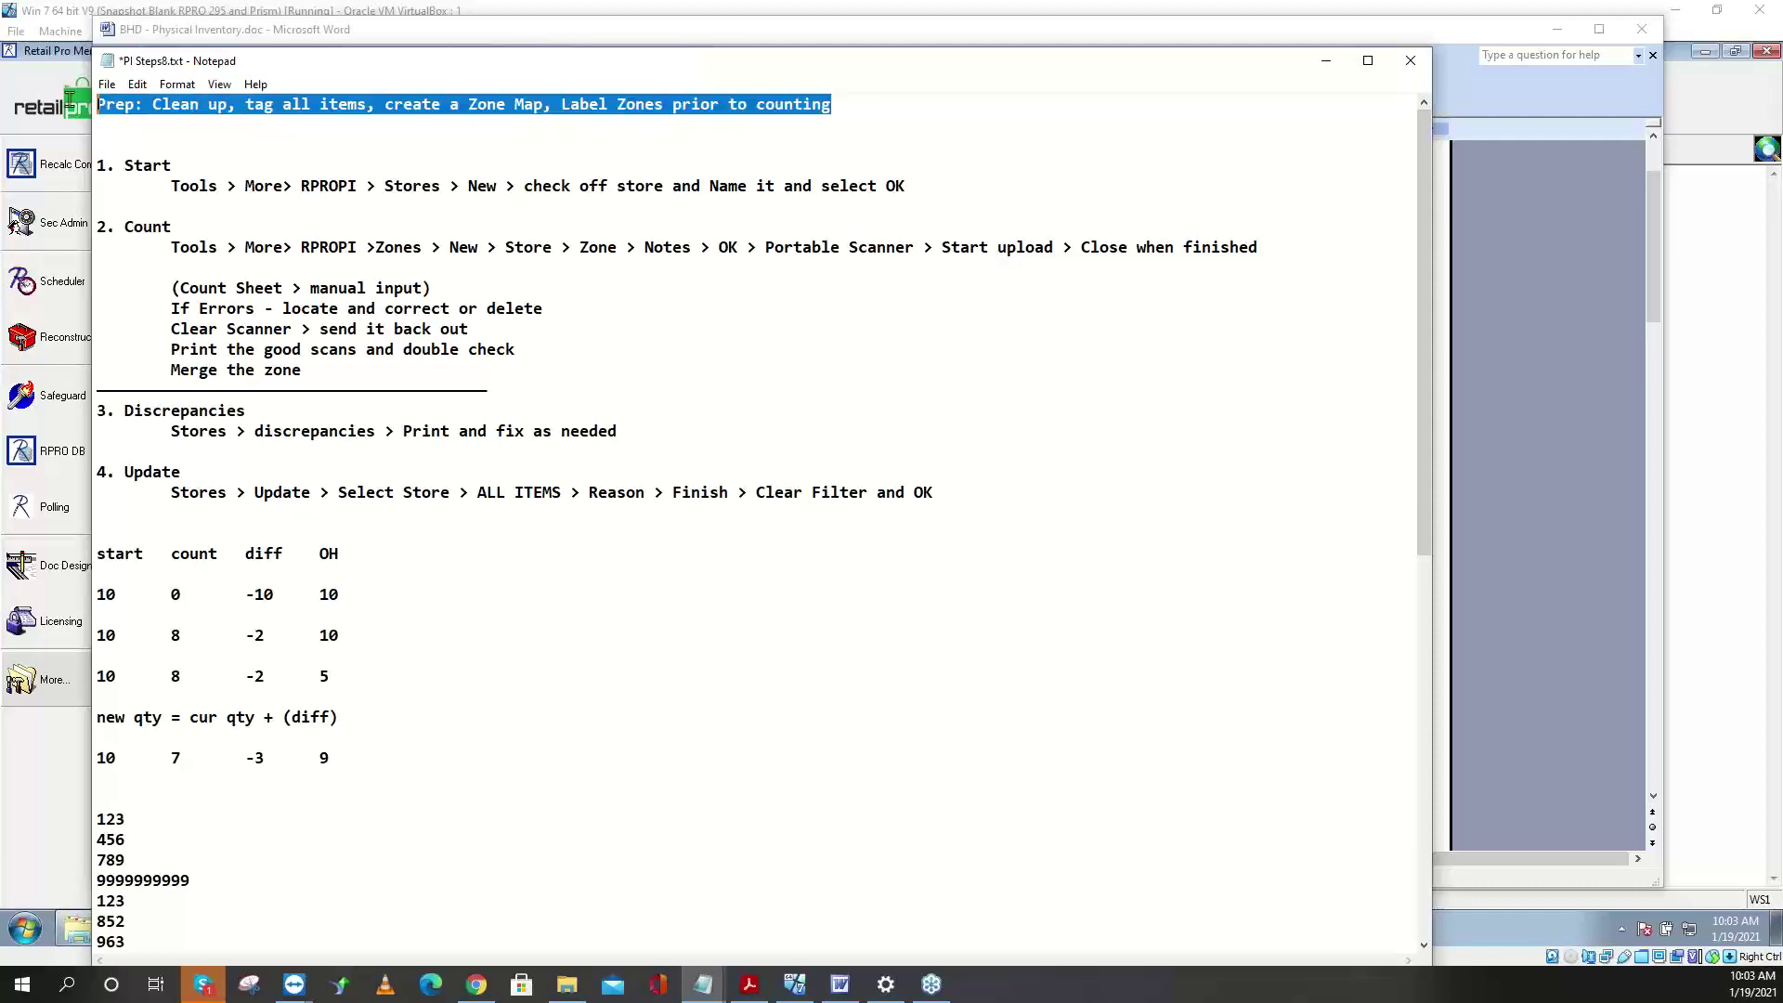
pyautogui.click(175, 155)
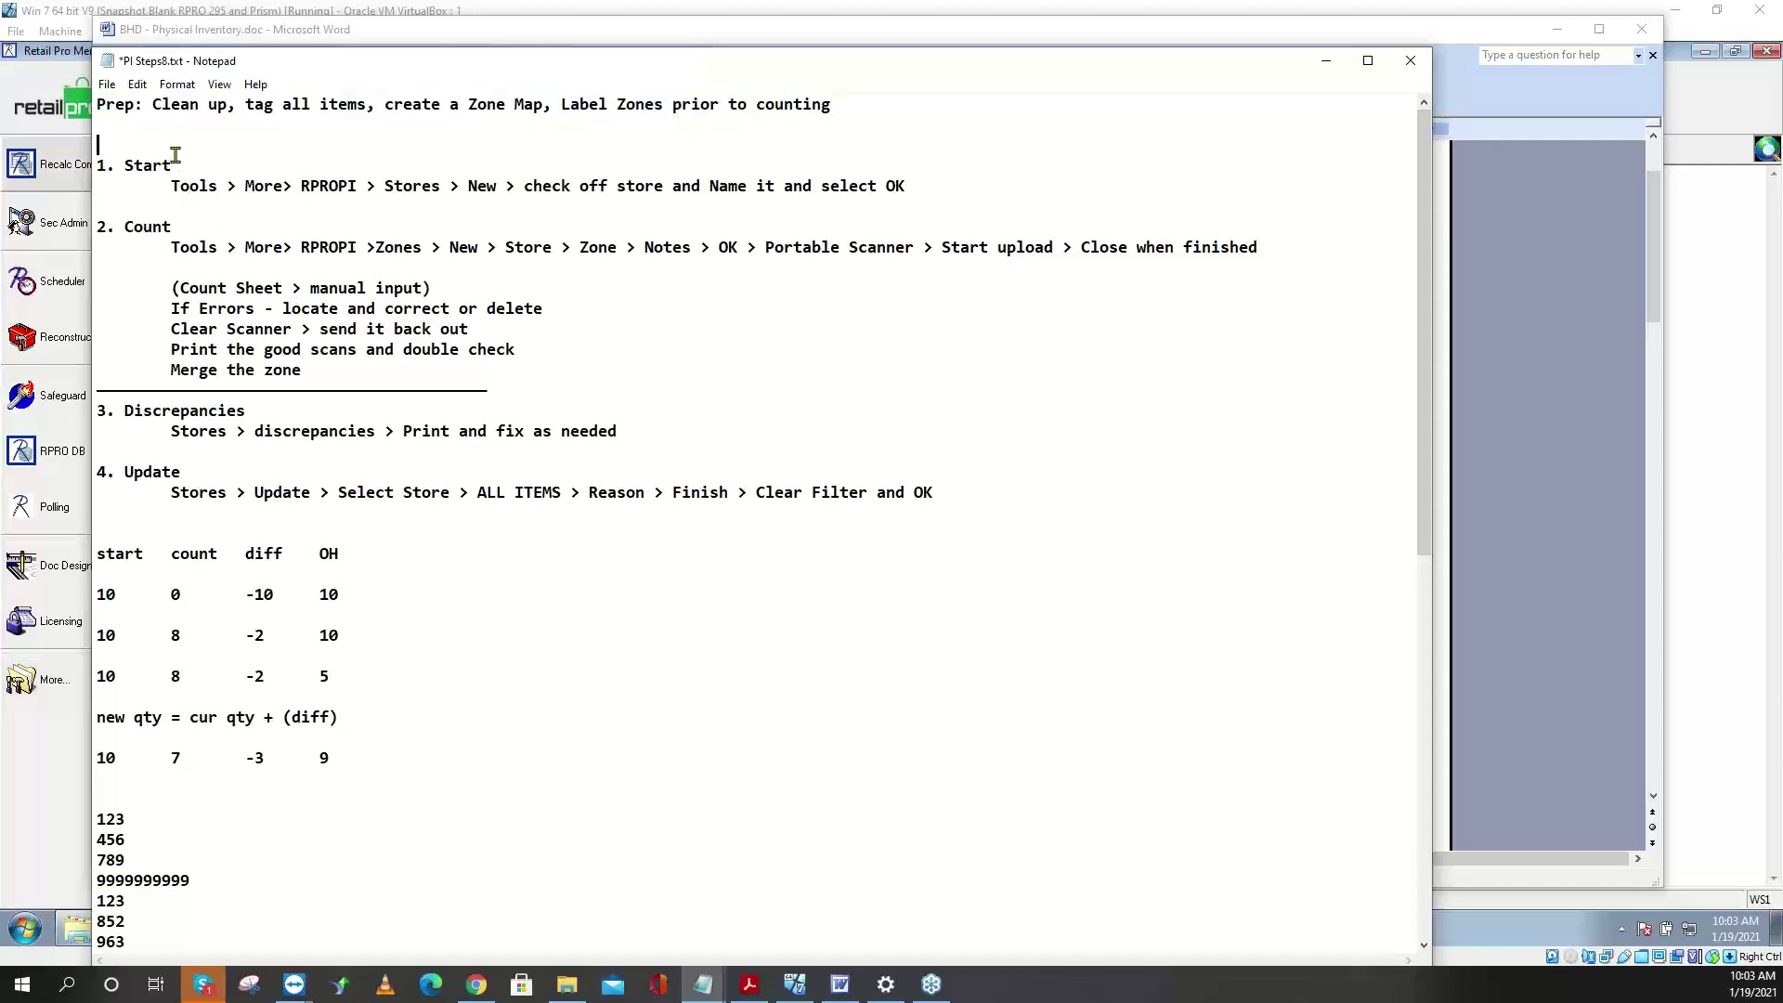
pyautogui.moveTo(123, 166); pyautogui.dragTo(357, 181)
pyautogui.moveTo(1241, 64); pyautogui.dragTo(62, 76)
pyautogui.click(959, 279)
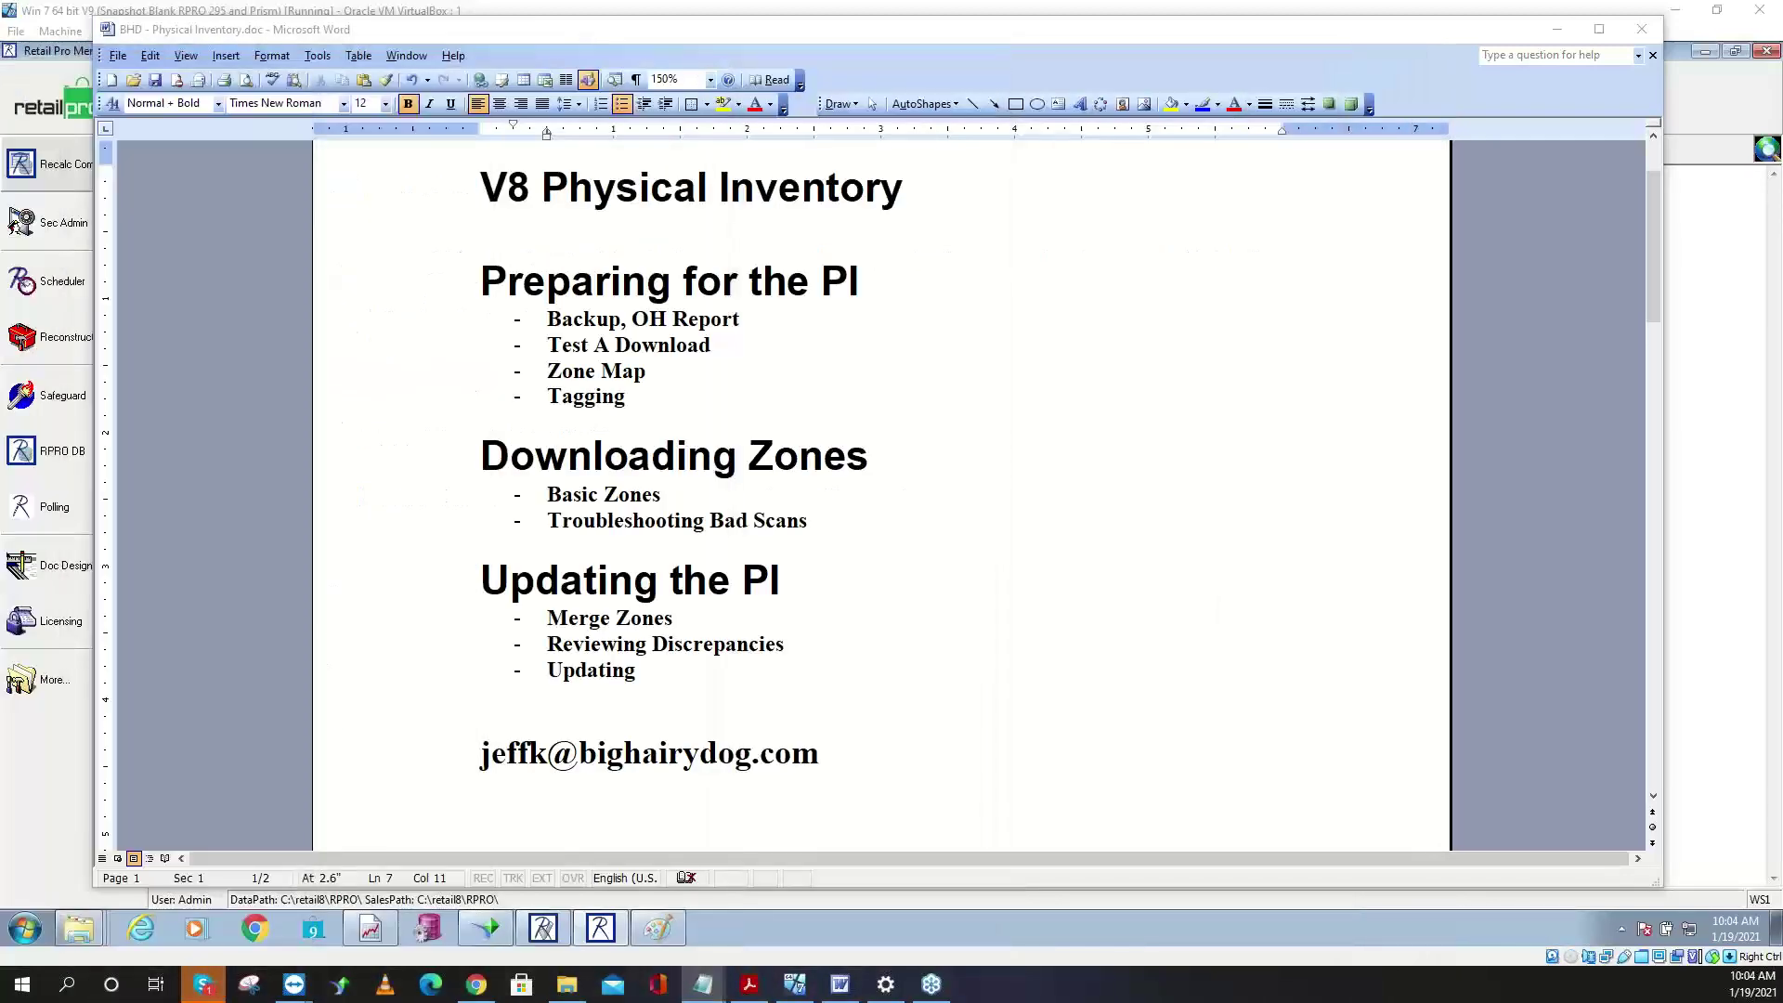
# - In Menu Designer, set Retail Pro's shortcut panel to Align Right
pyautogui.click(67, 54)
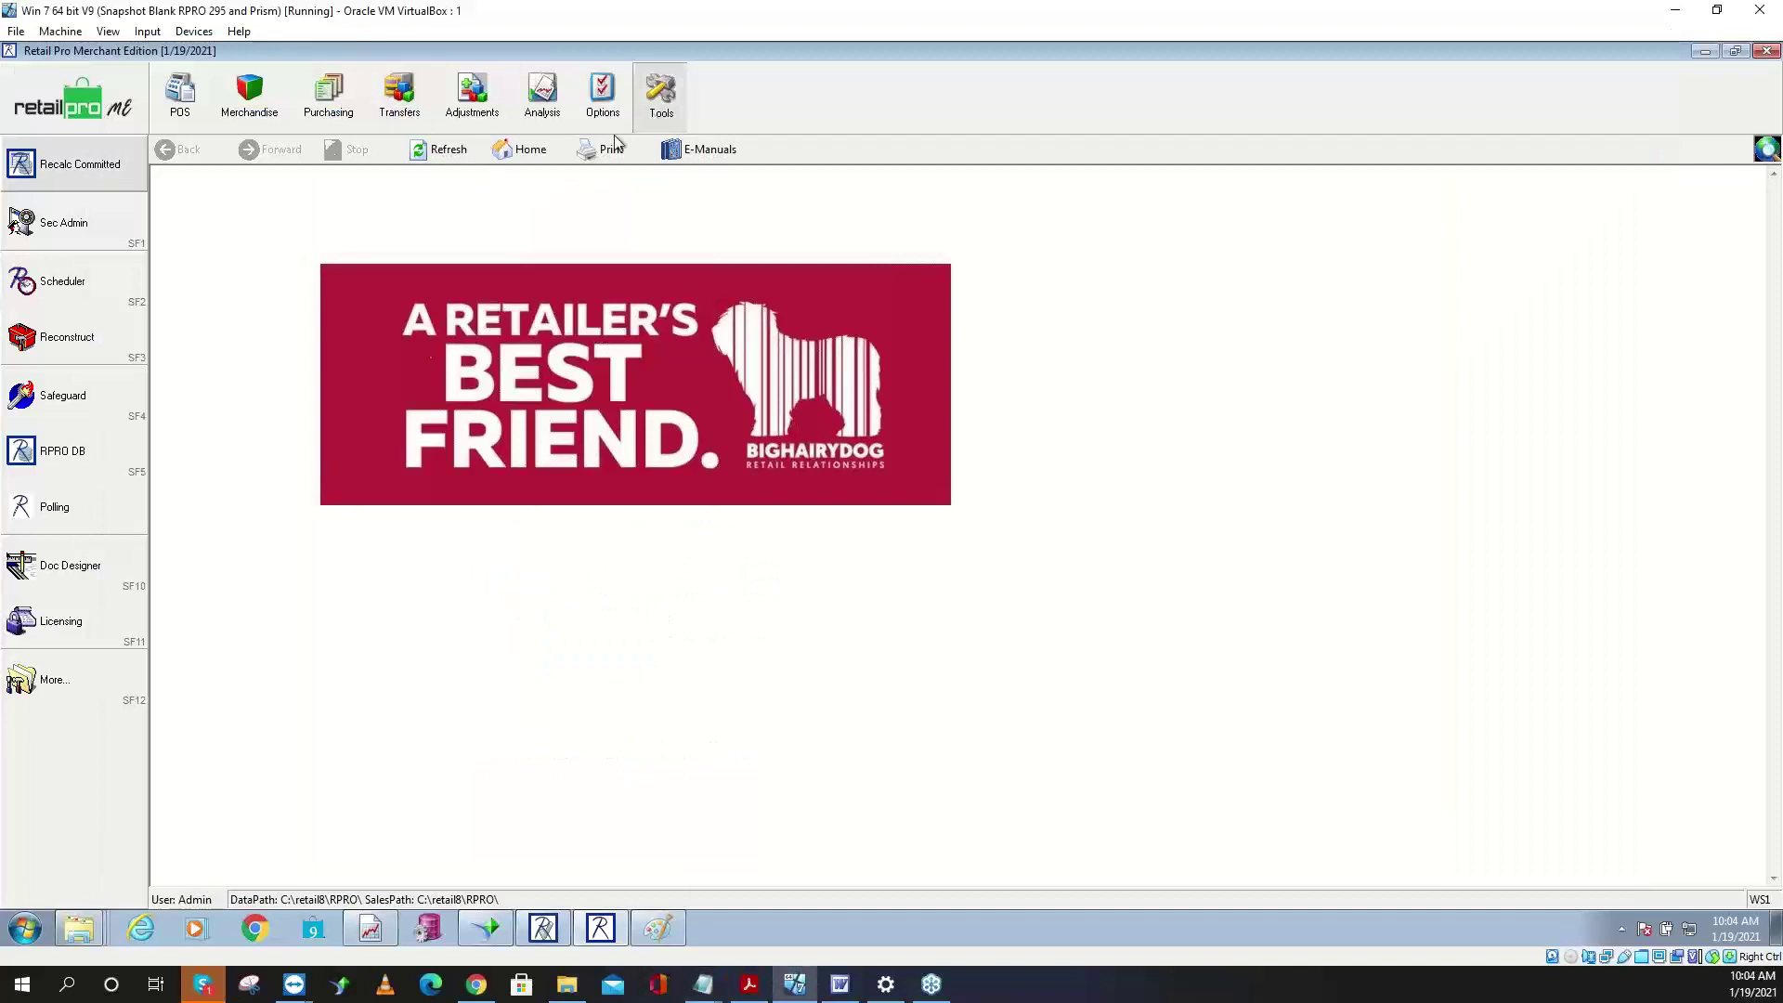
pyautogui.rightClick(93, 764)
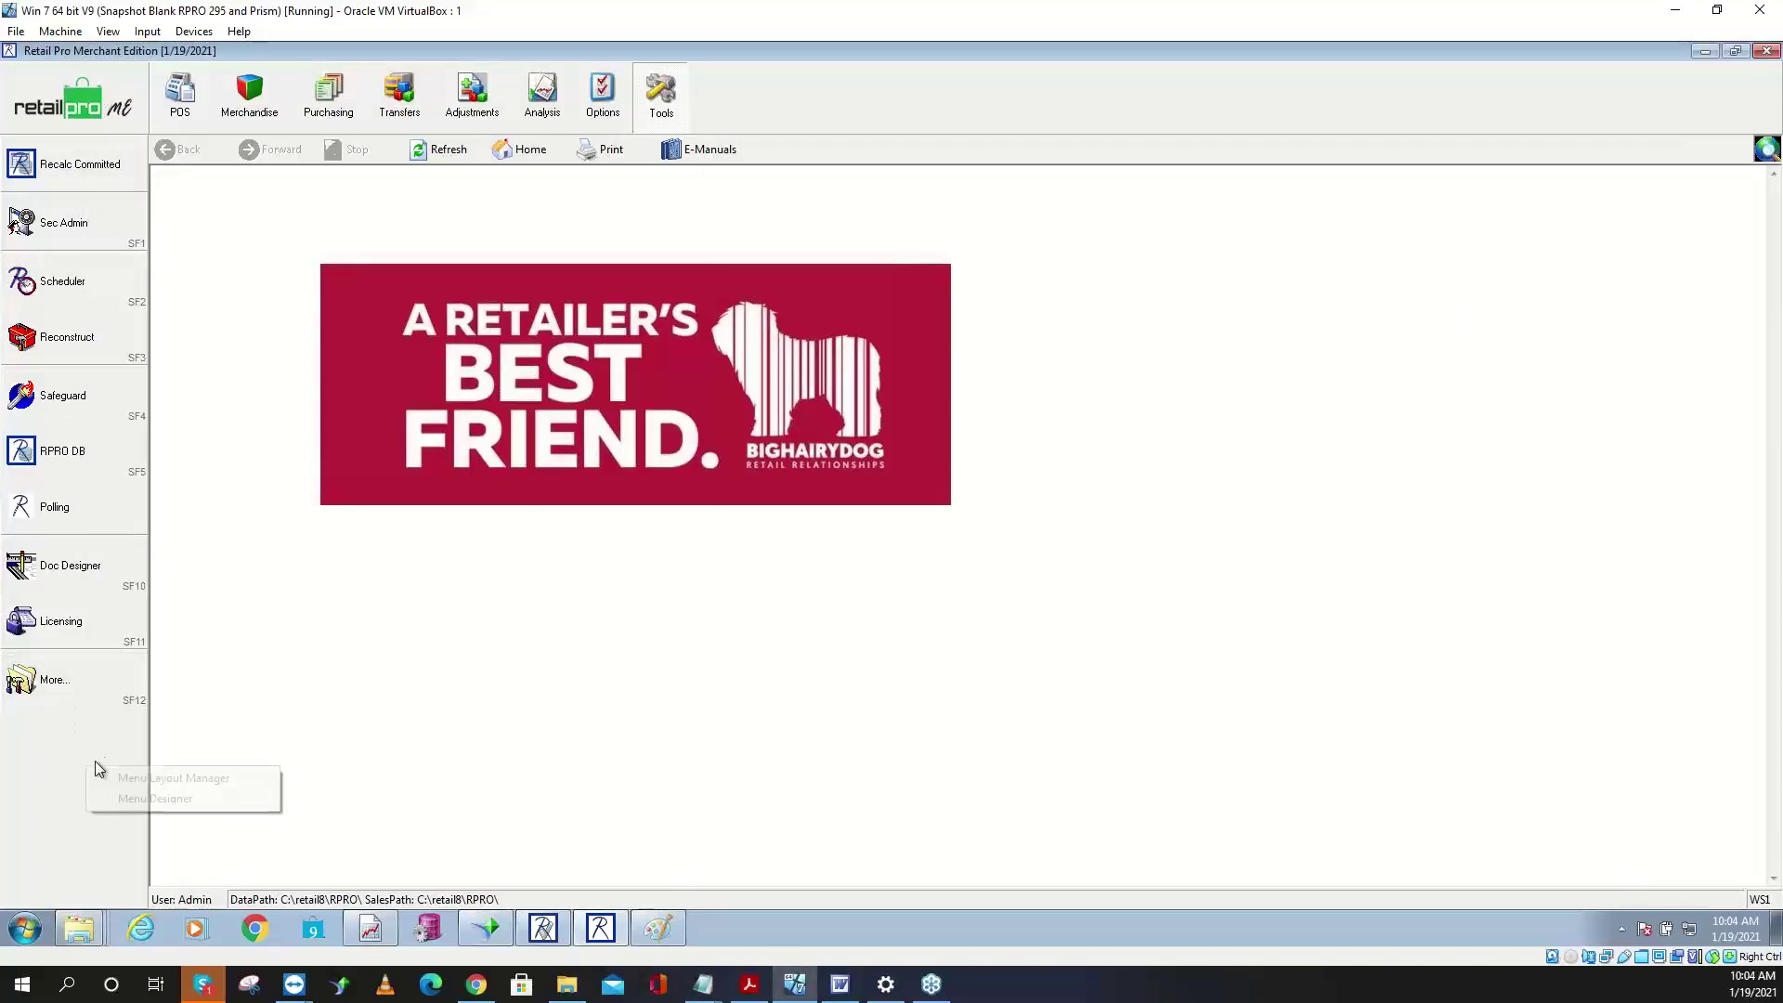
pyautogui.click(172, 798)
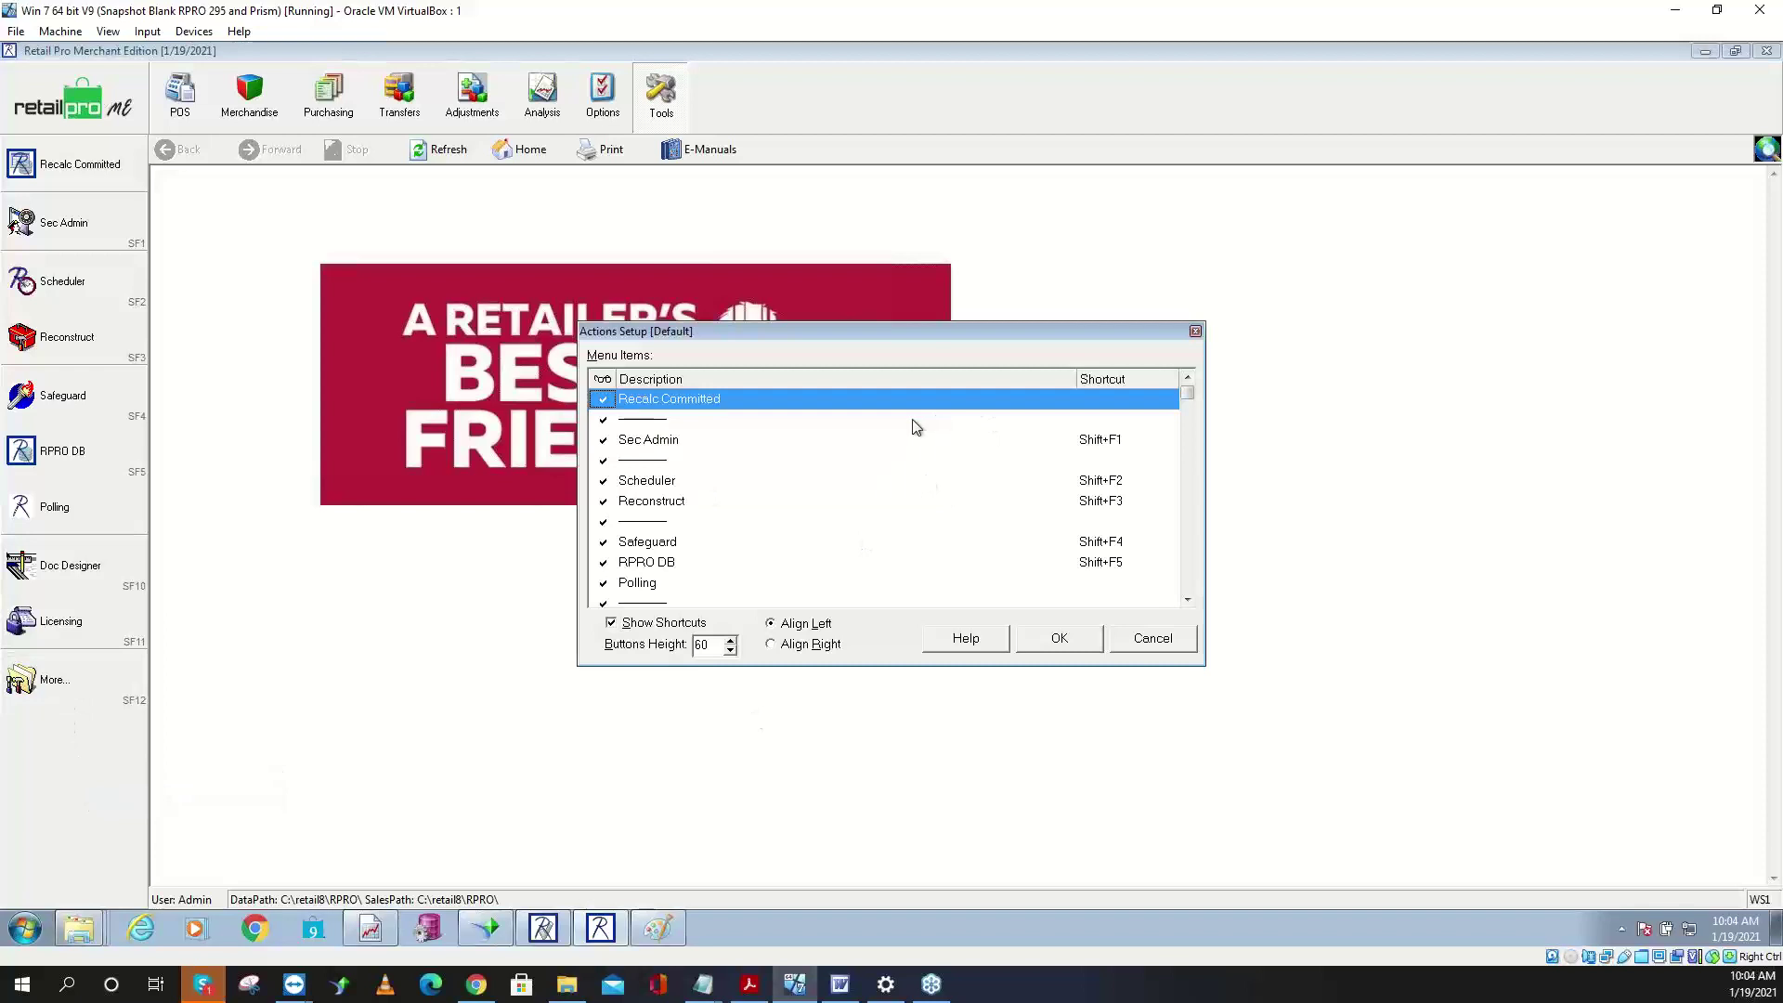
pyautogui.click(809, 644)
pyautogui.click(1042, 638)
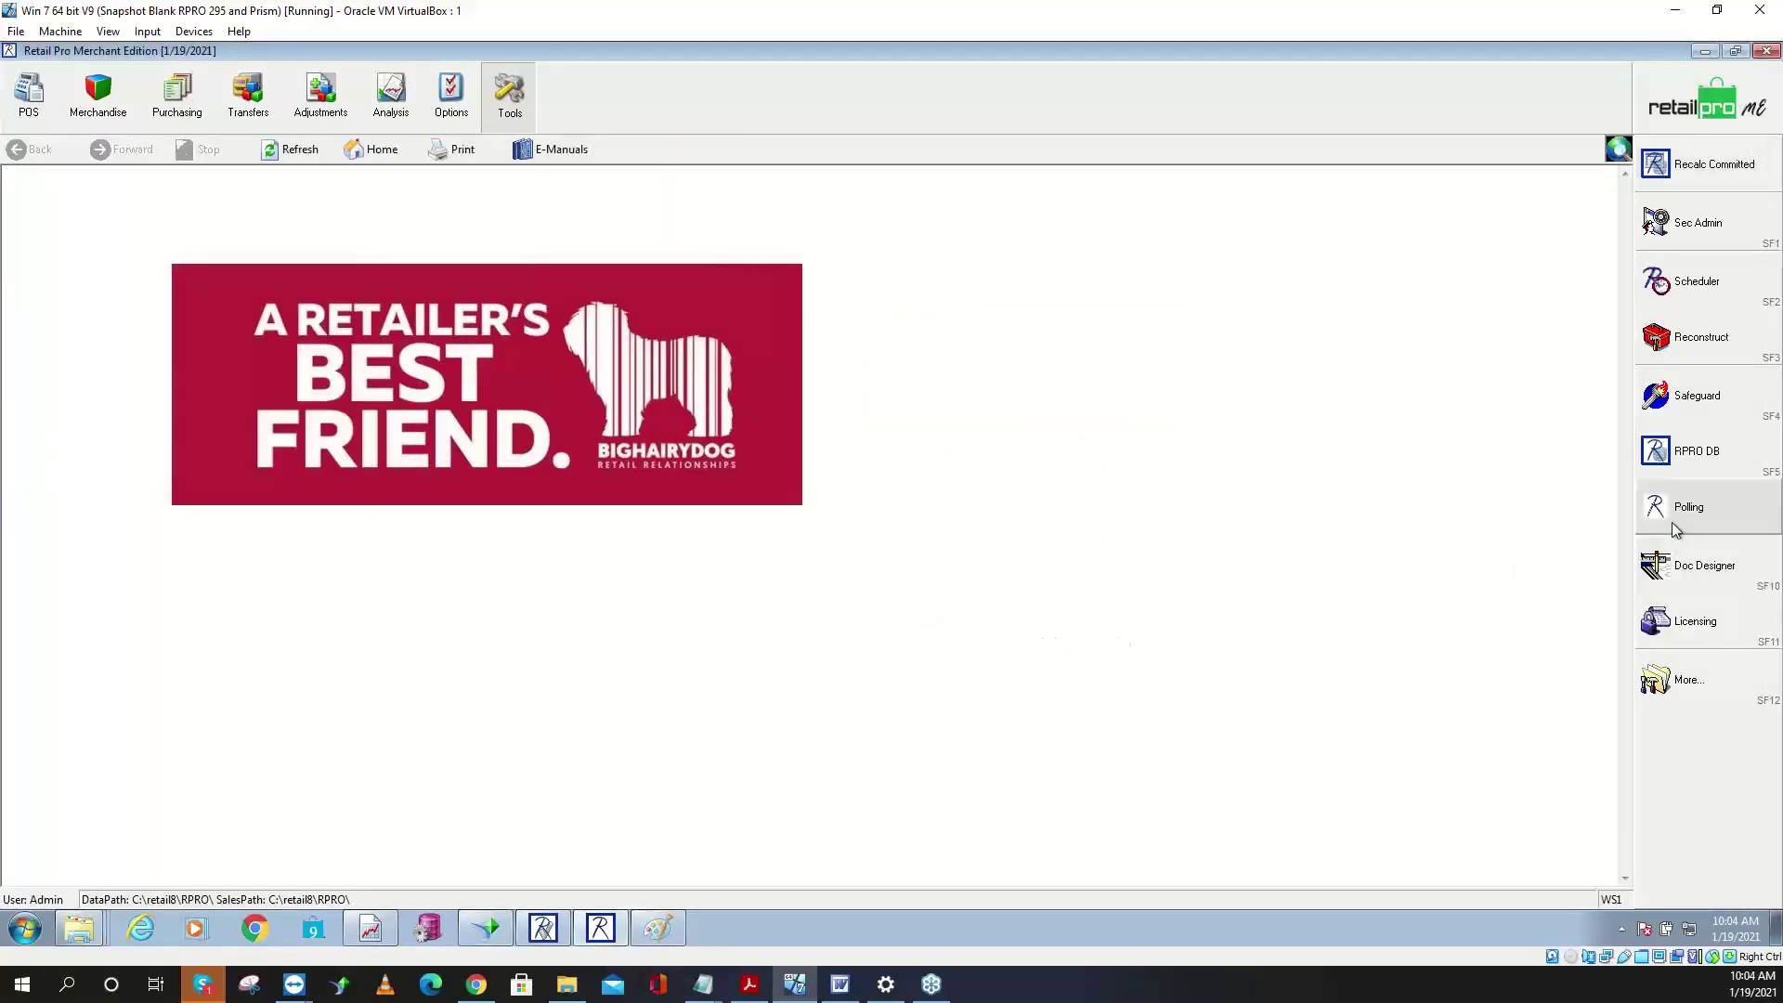
# - Realign the shortcut panel to the left and open the More... tool list
pyautogui.rightClick(1687, 744)
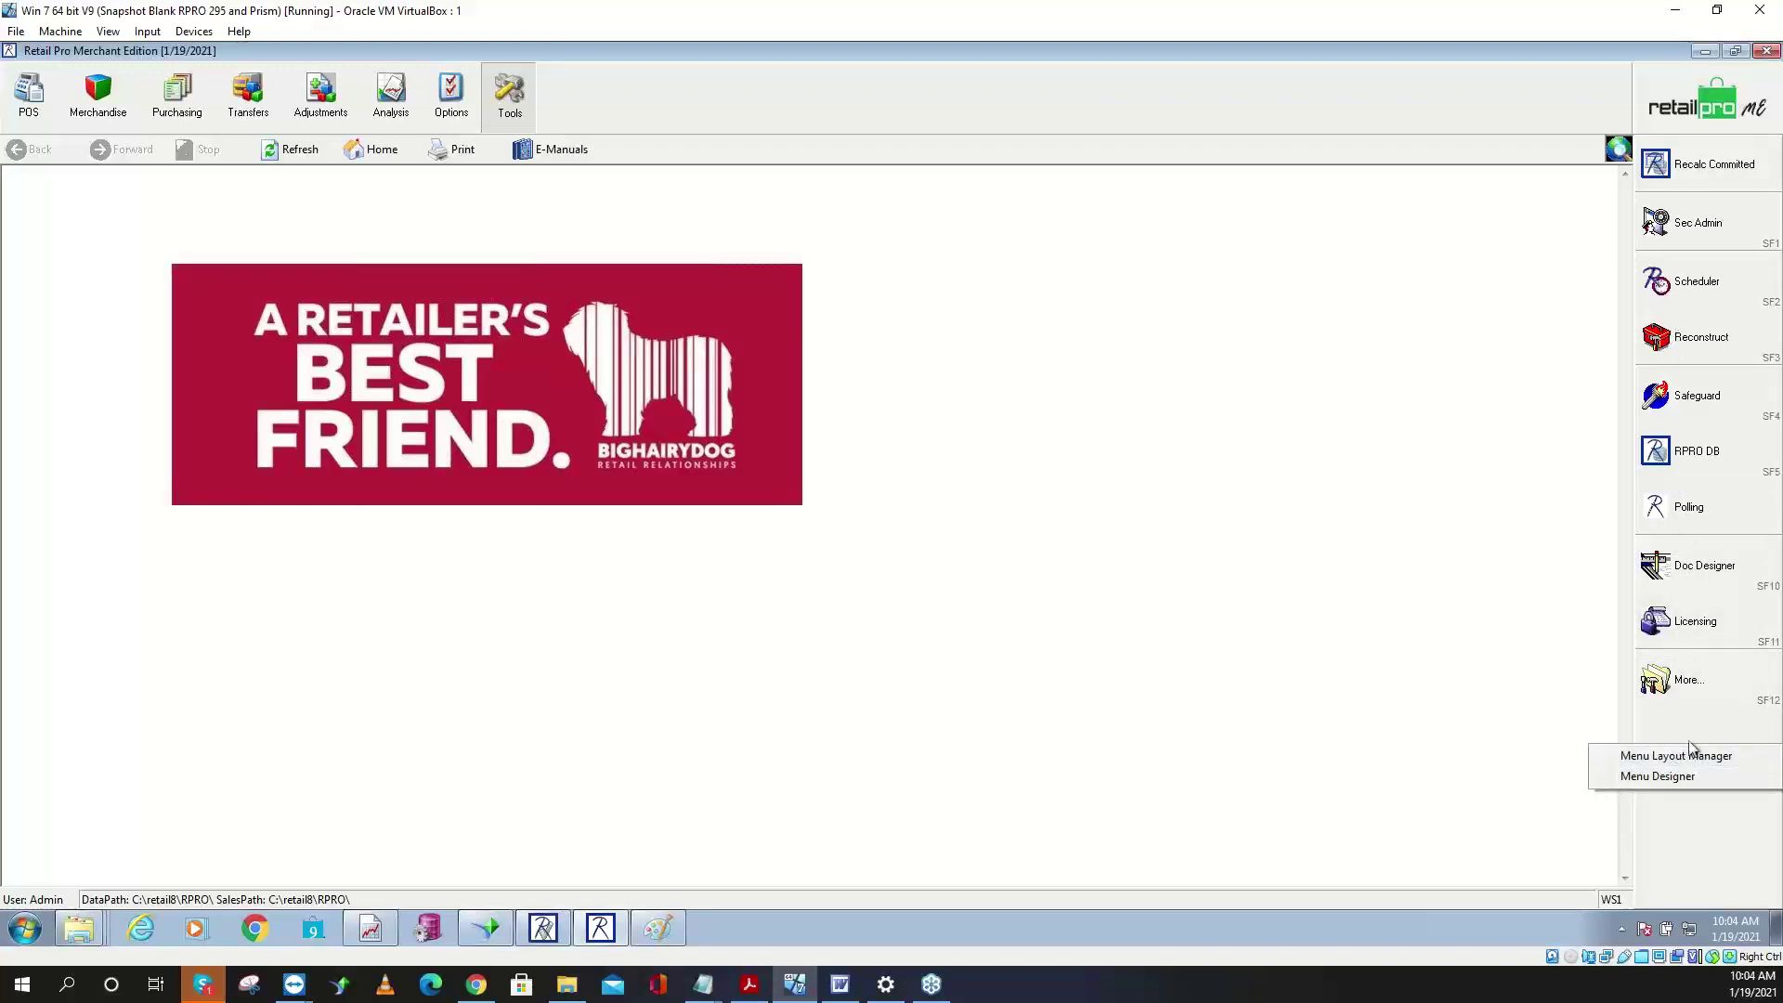
pyautogui.click(1687, 779)
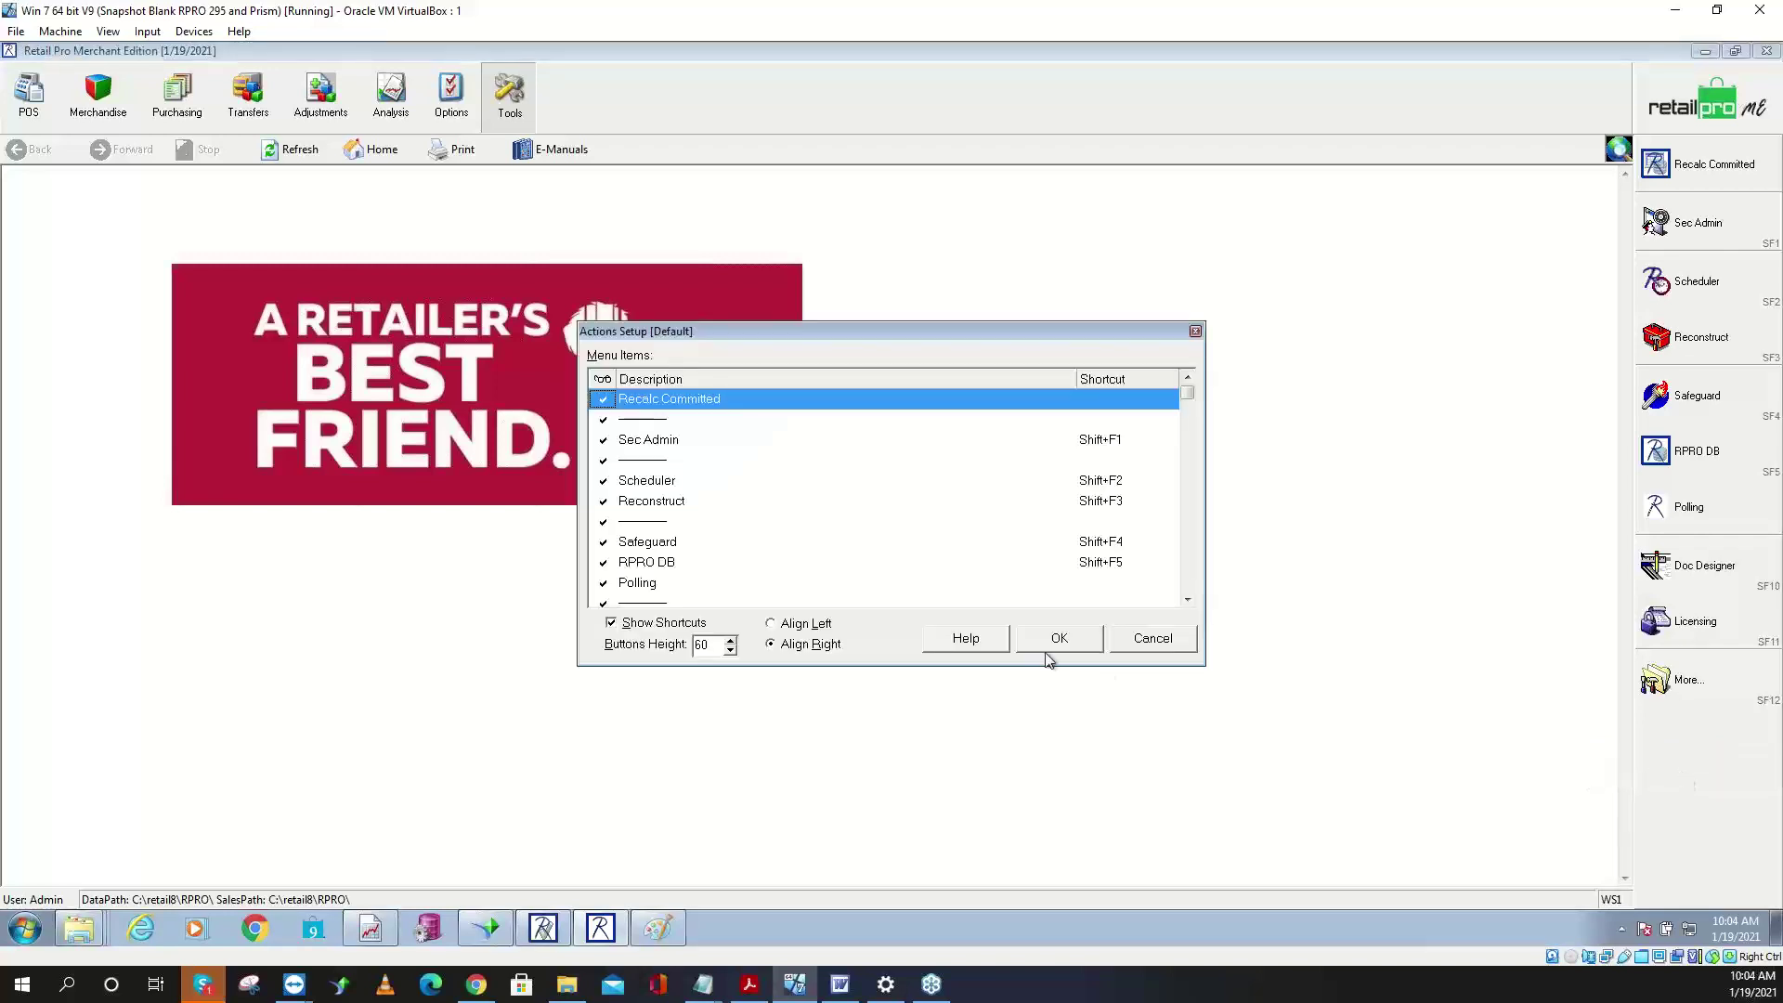
pyautogui.click(776, 625)
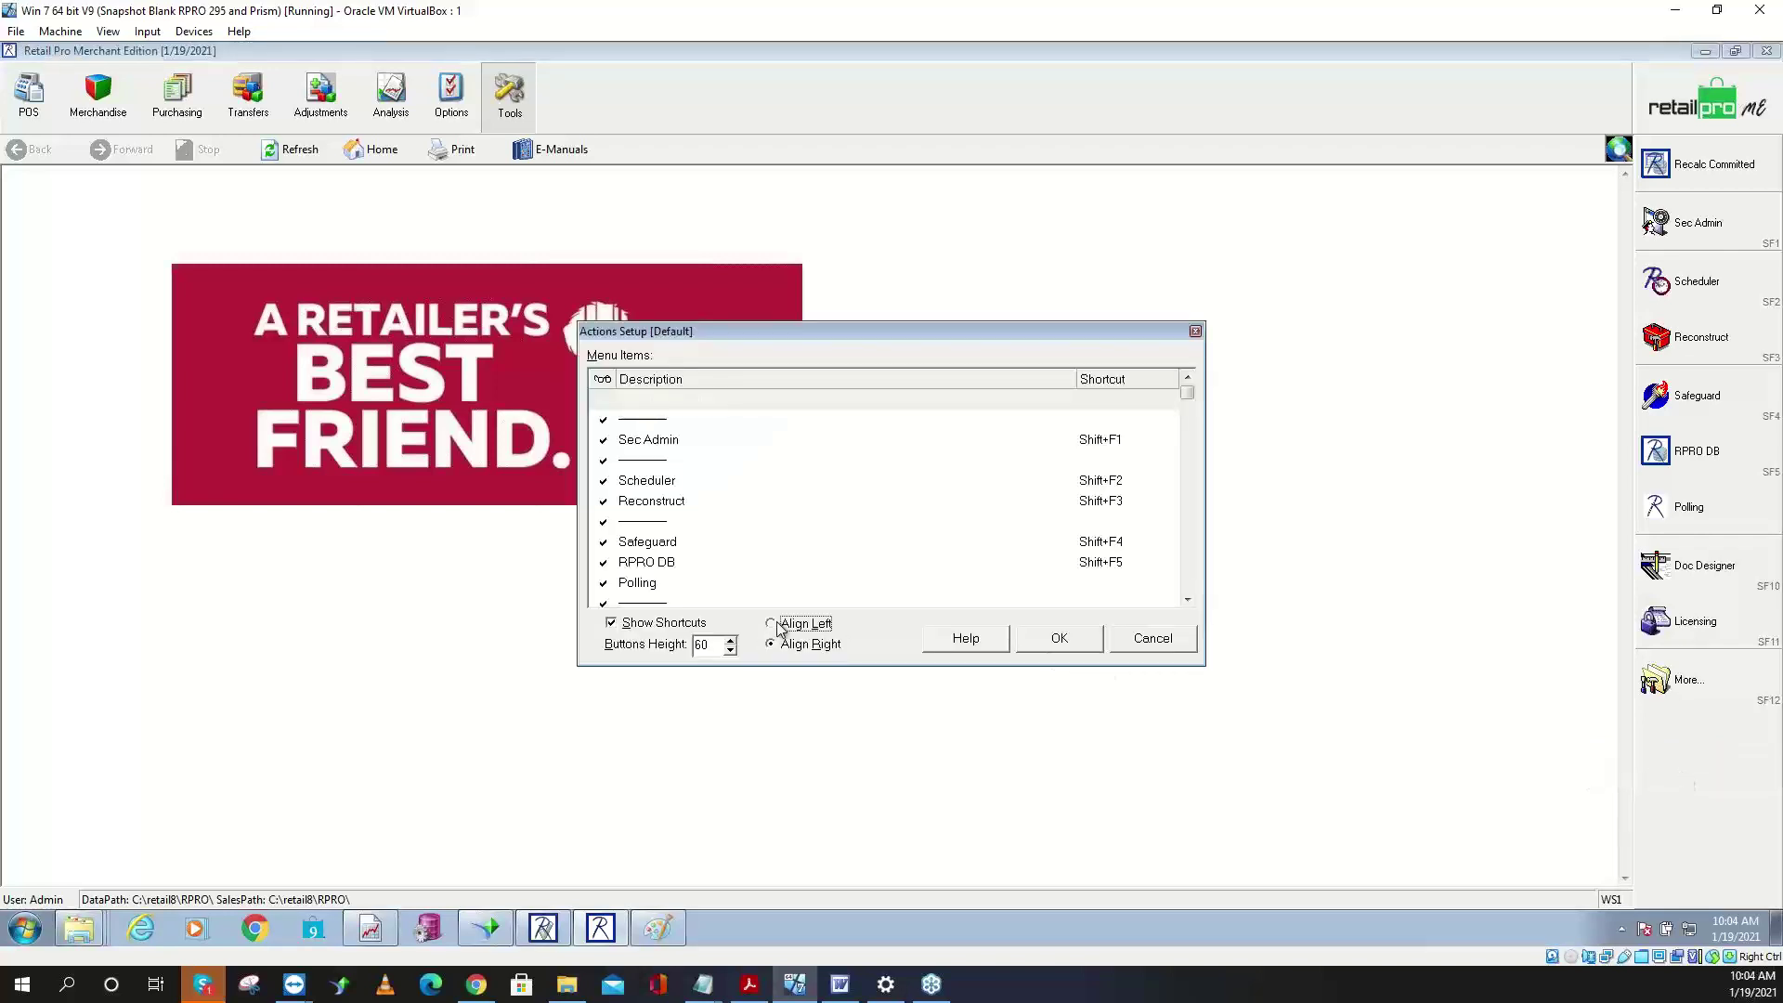
pyautogui.click(1059, 638)
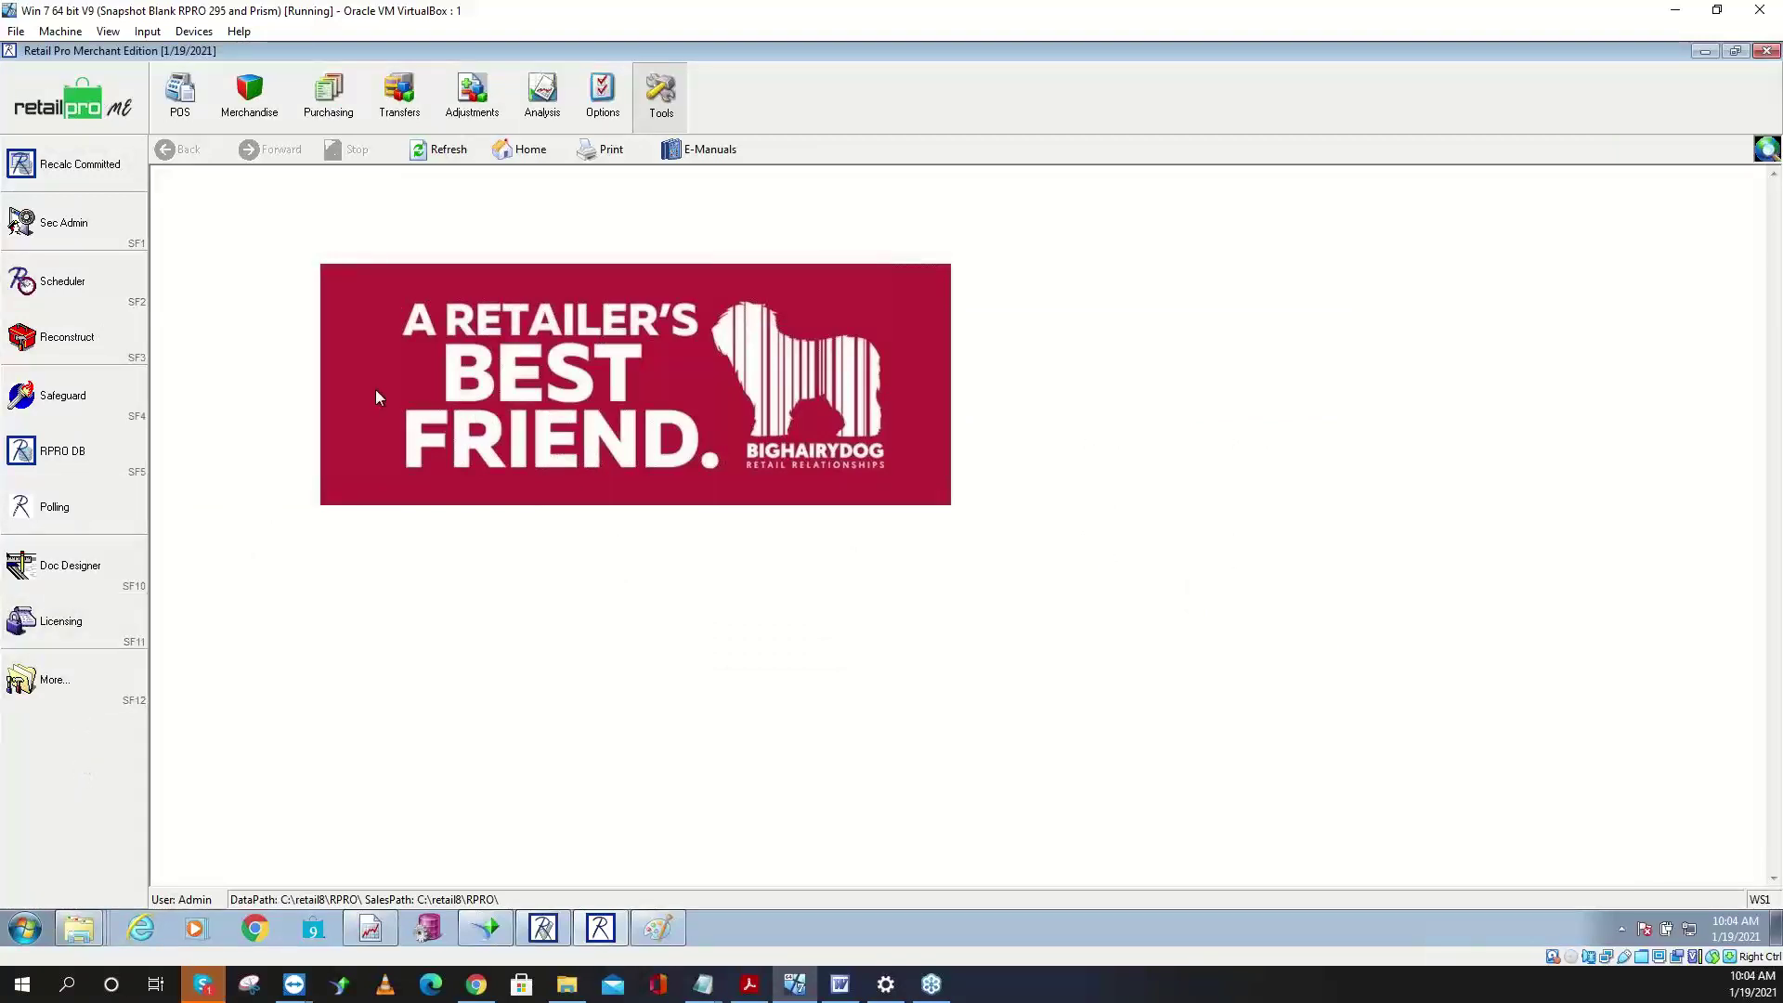
pyautogui.click(60, 678)
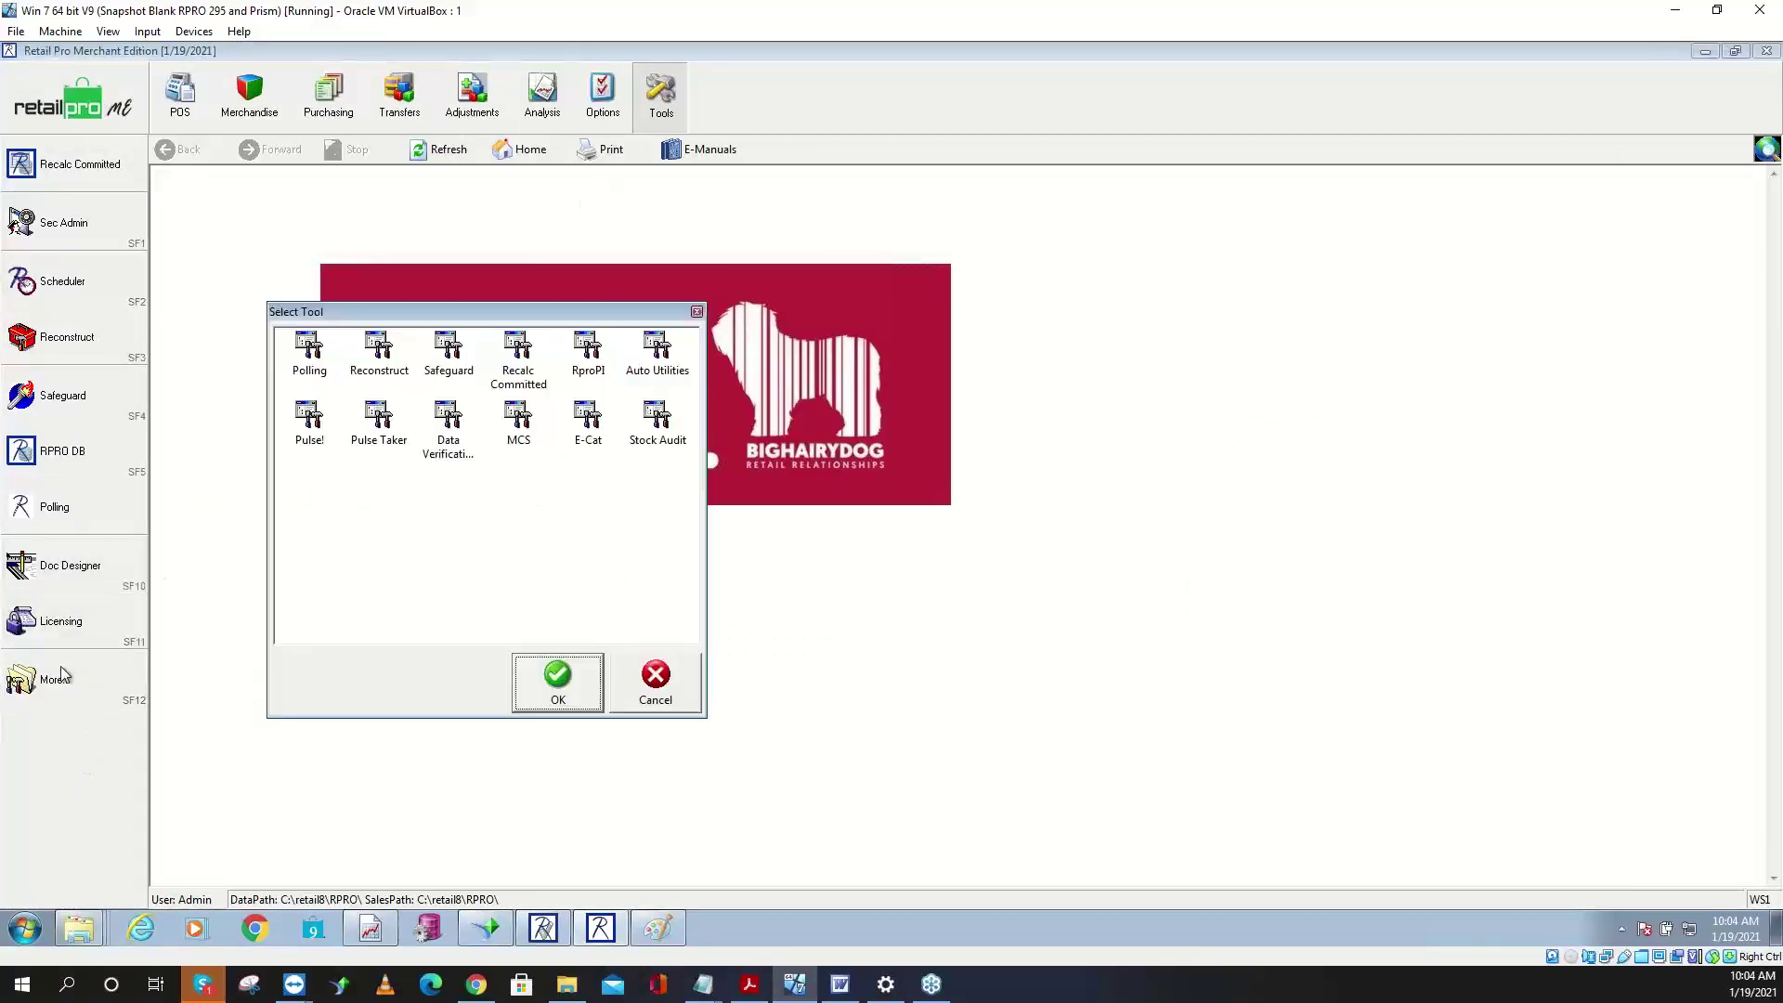
# - Choose RproPI in the Select Tool list and launch Physical Inventory
pyautogui.click(588, 366)
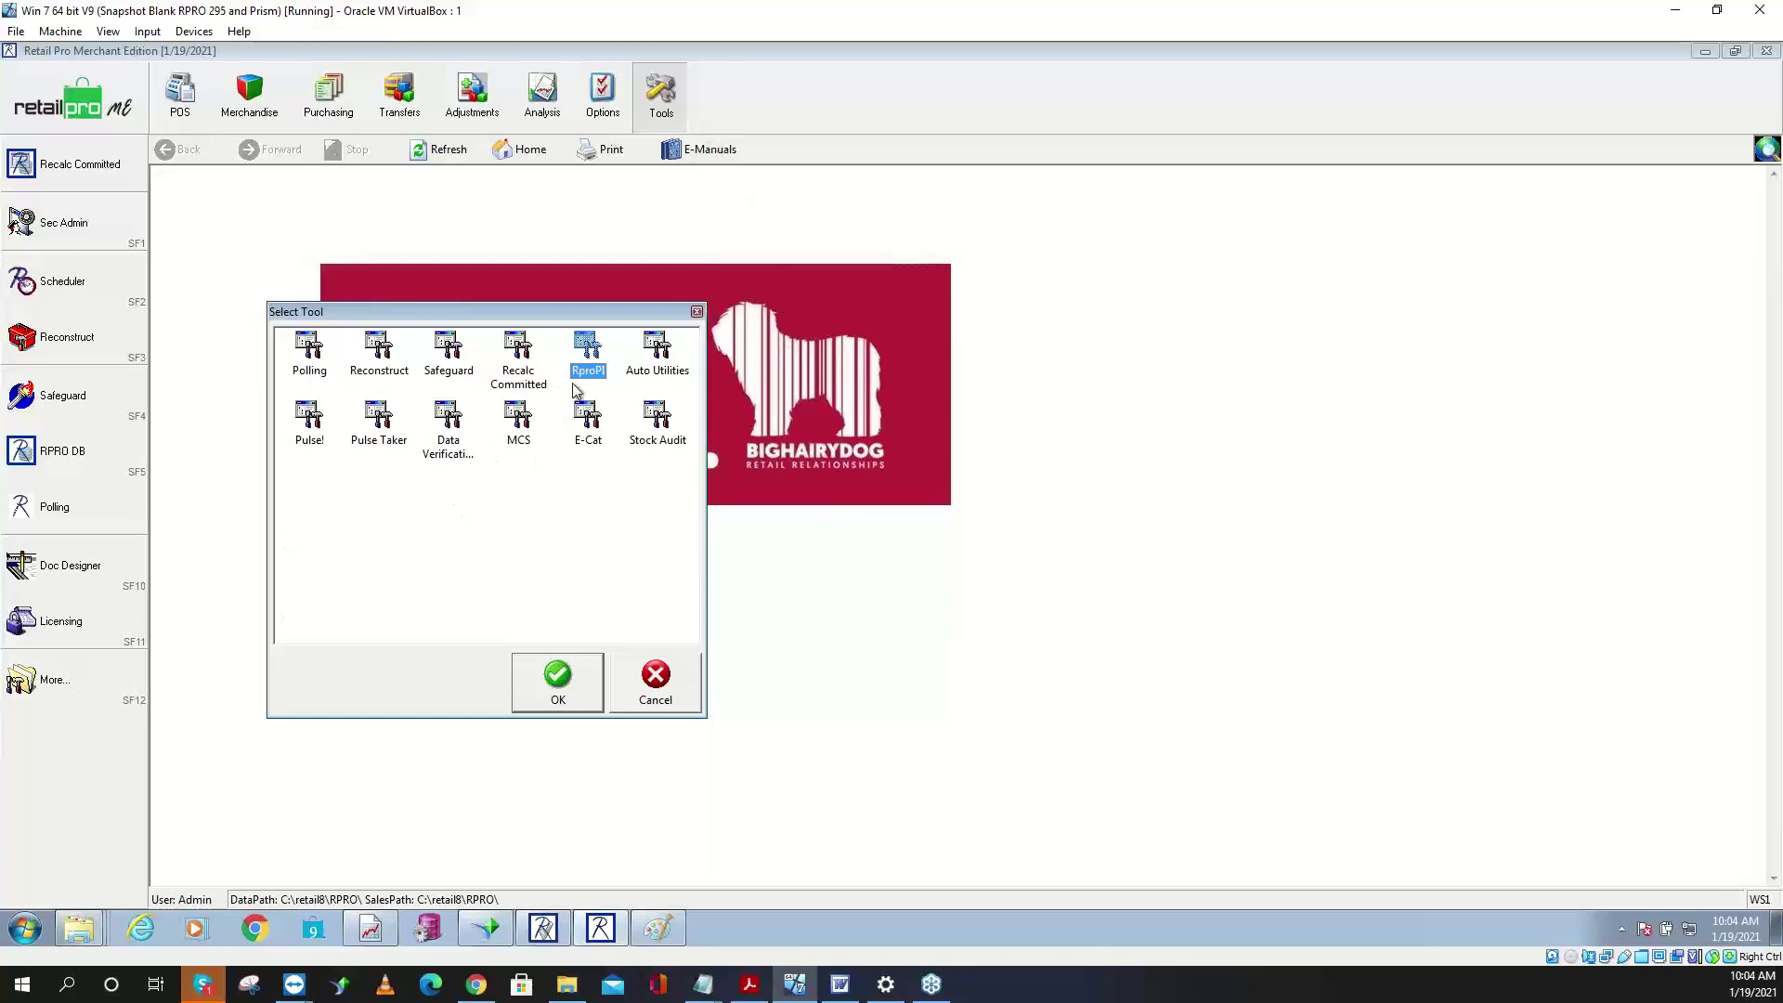
pyautogui.press('Return')
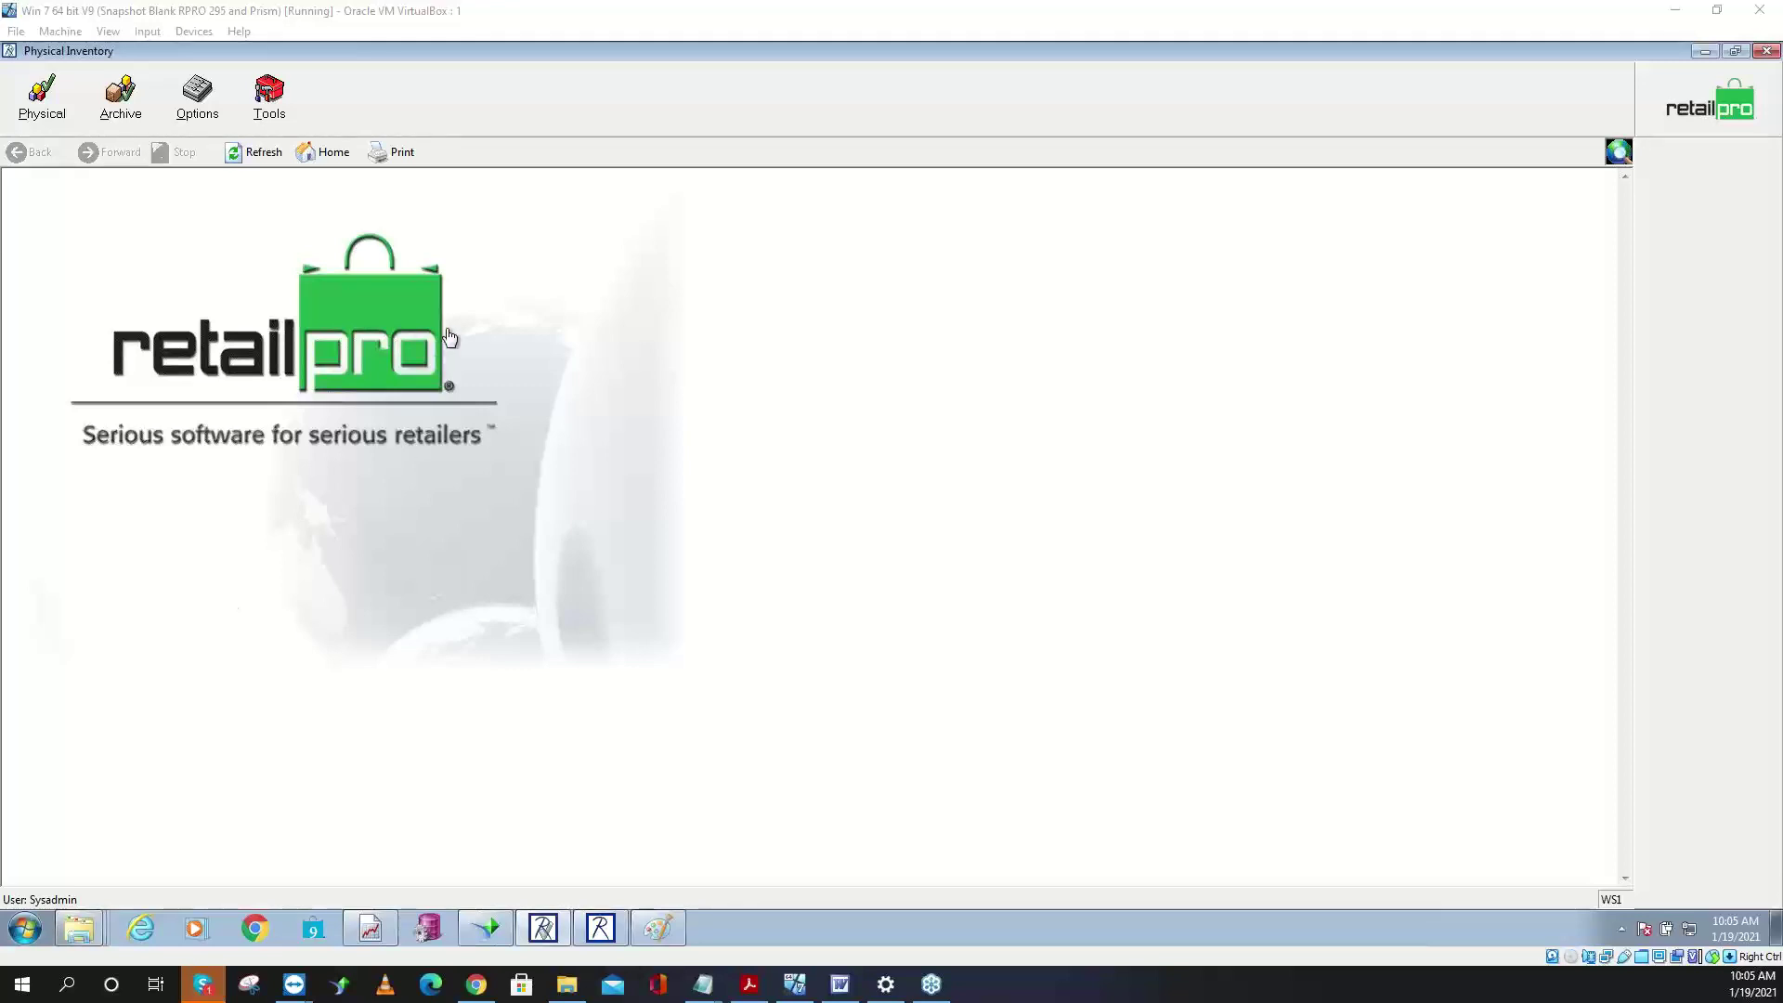
# - In Options > System Prefs, confirm the Physical Inventory Type is Use Zones, then save
pyautogui.click(199, 110)
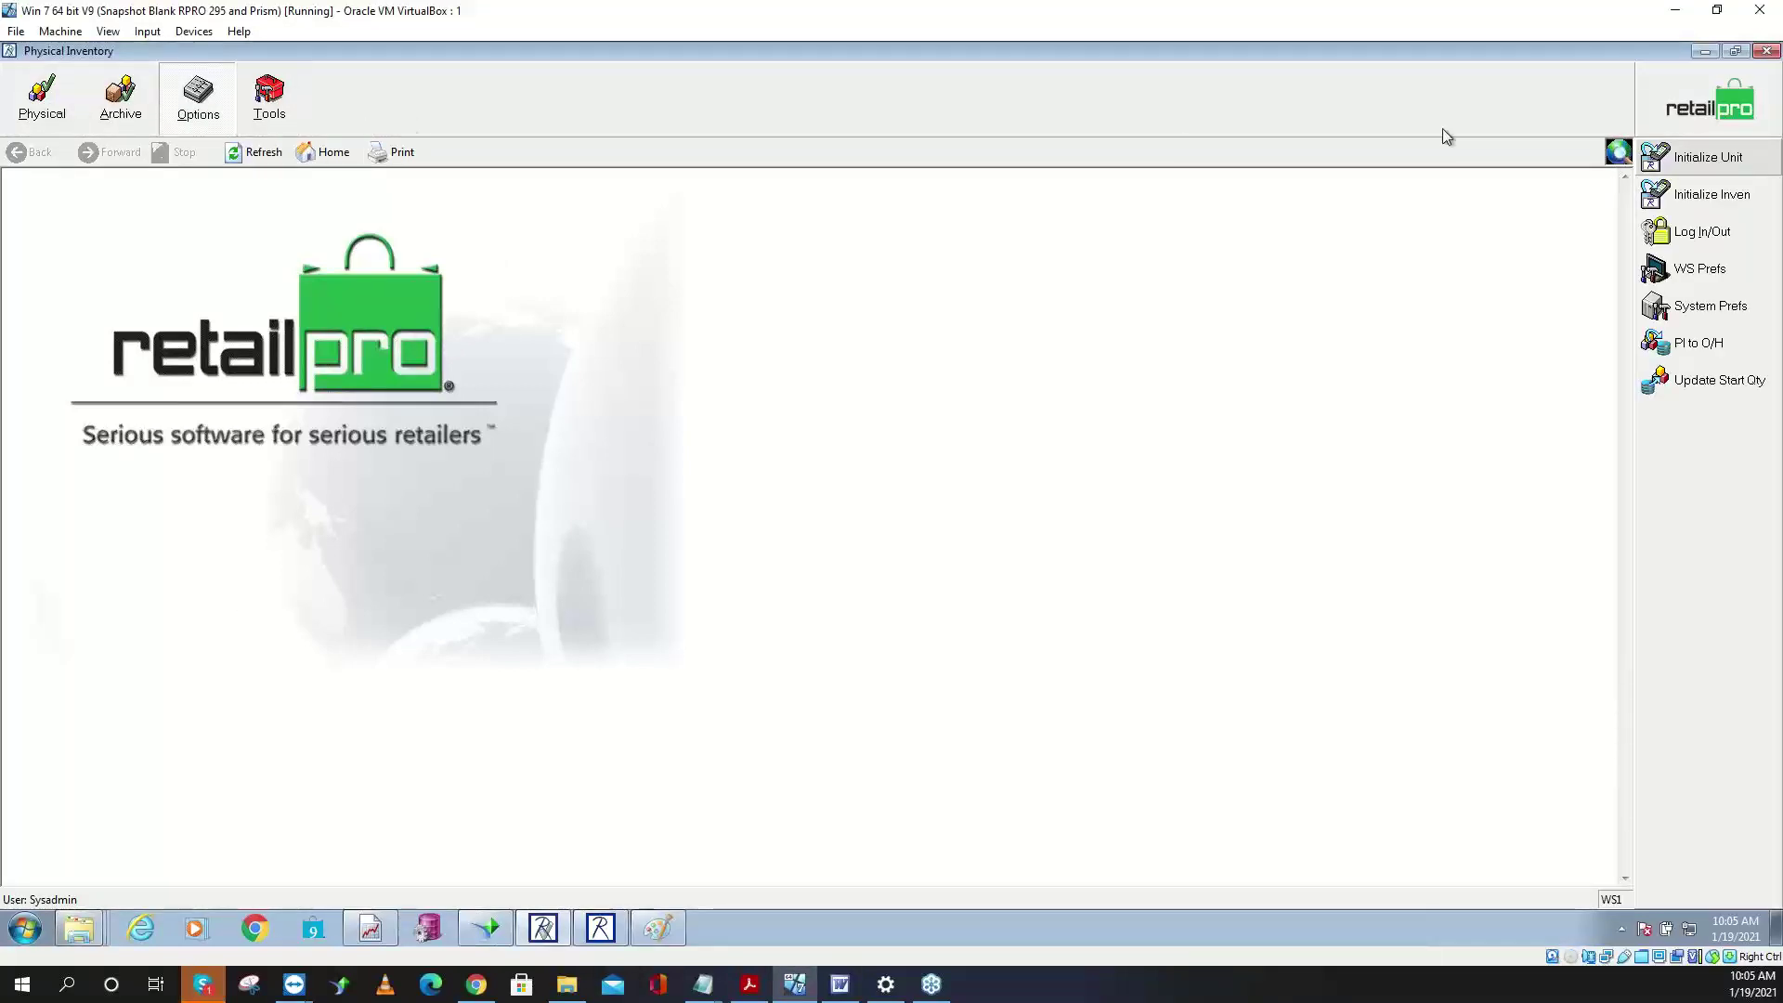
pyautogui.click(1681, 306)
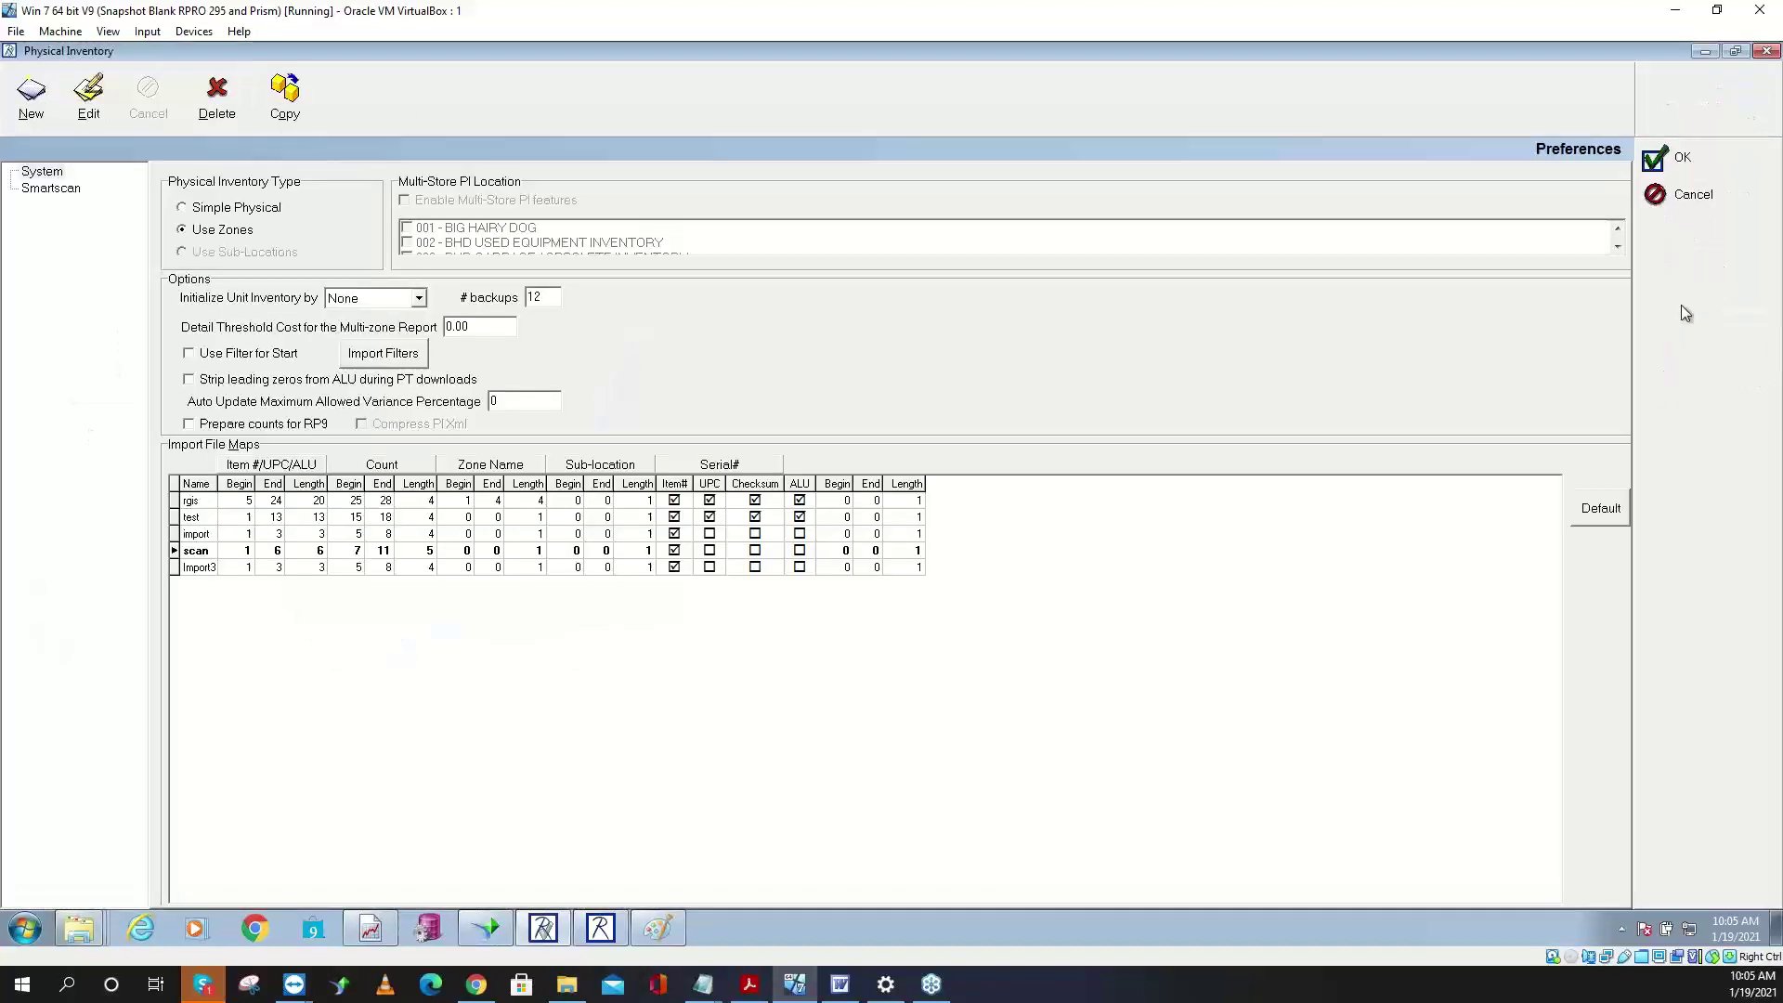
pyautogui.click(213, 232)
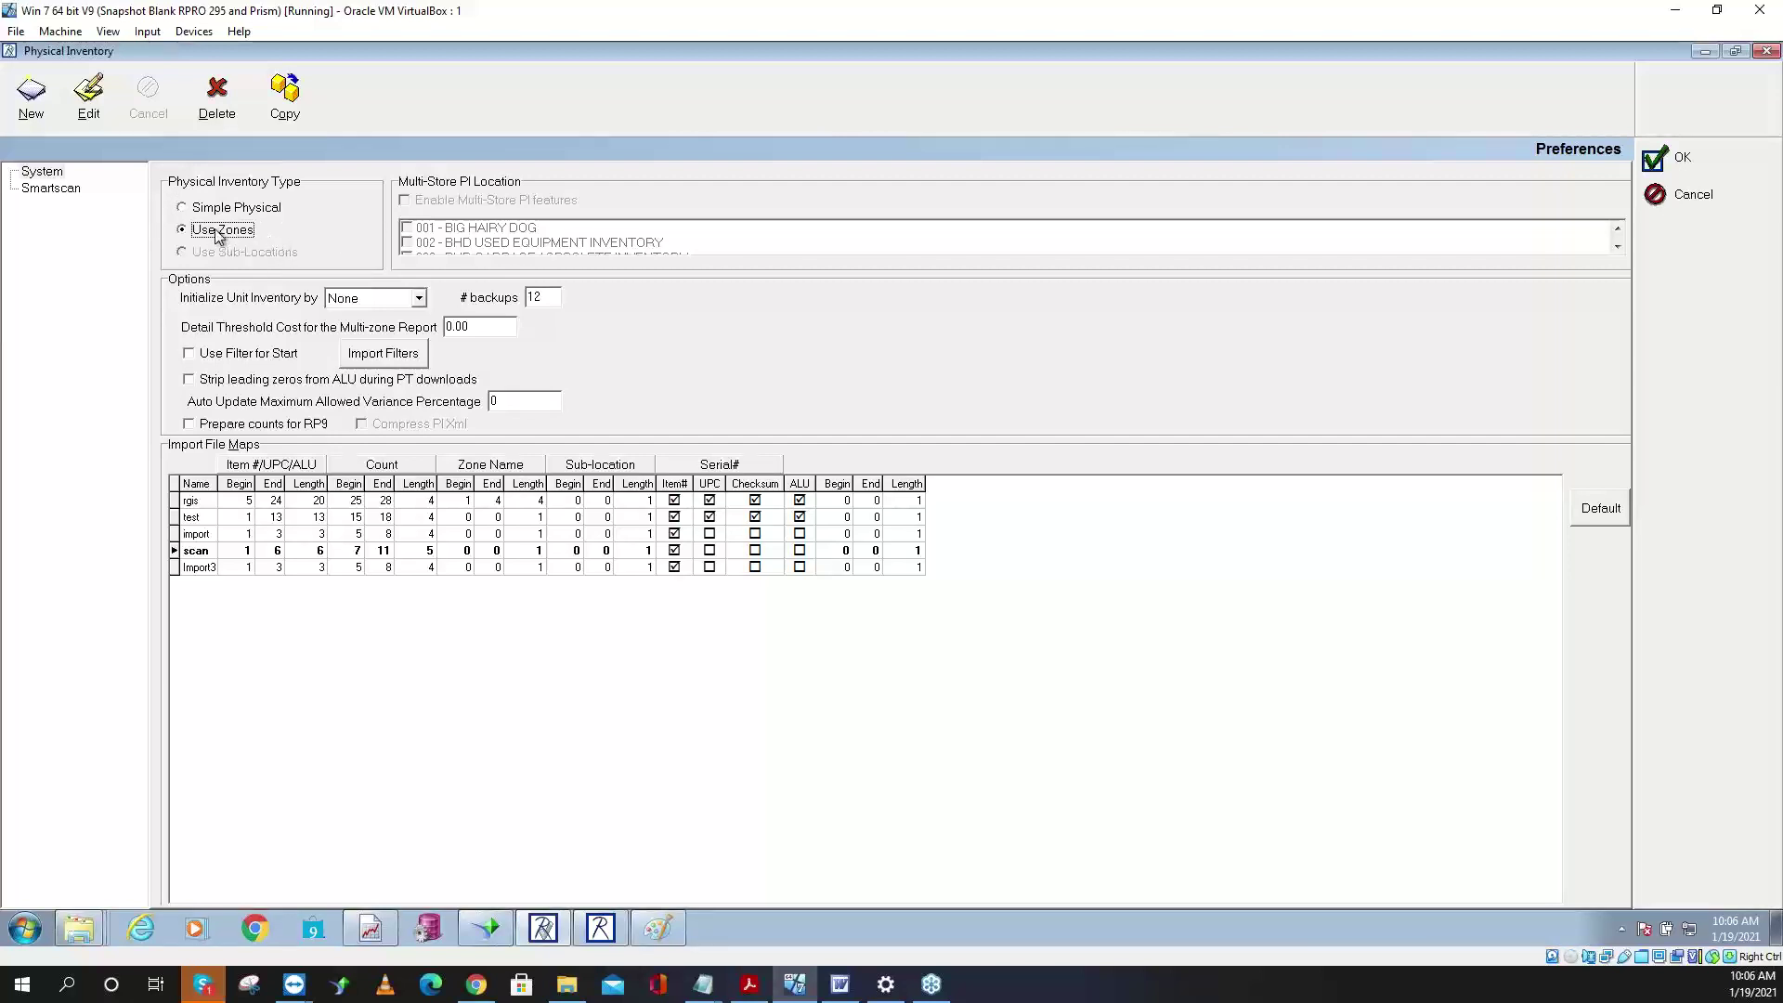
pyautogui.click(1667, 167)
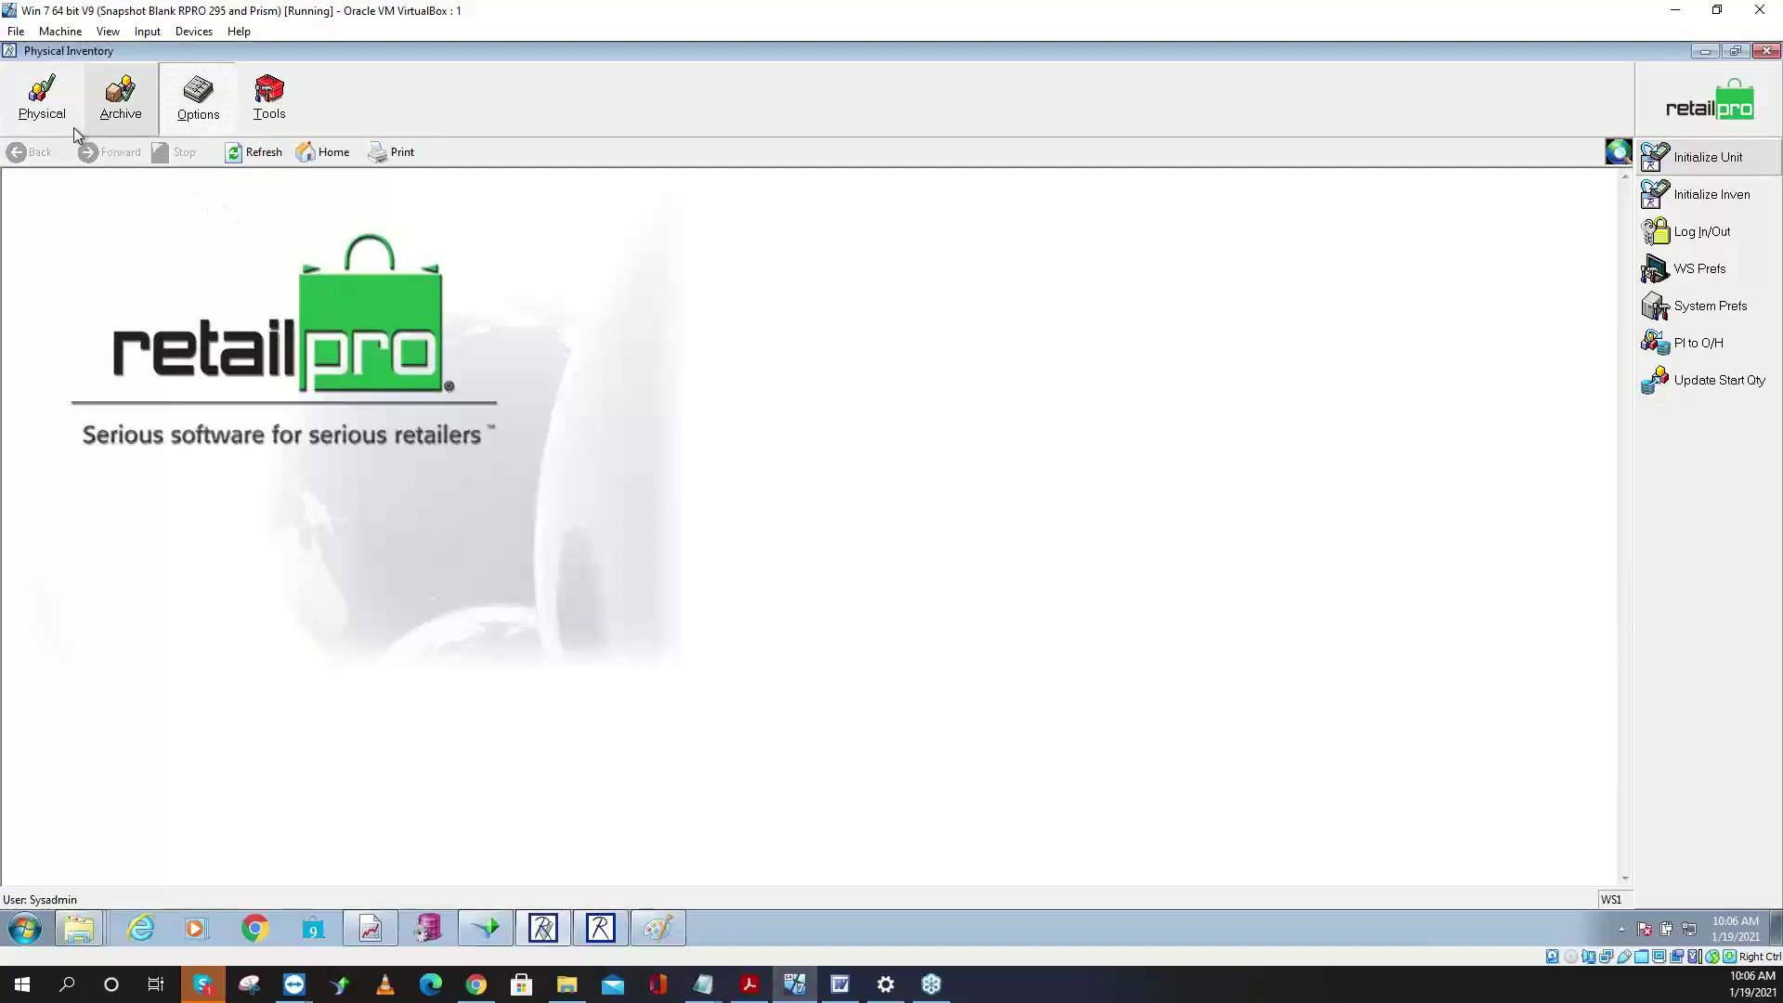
# - Create a new physical inventory for store 001 - BIG HAIRY DOG
pyautogui.click(48, 111)
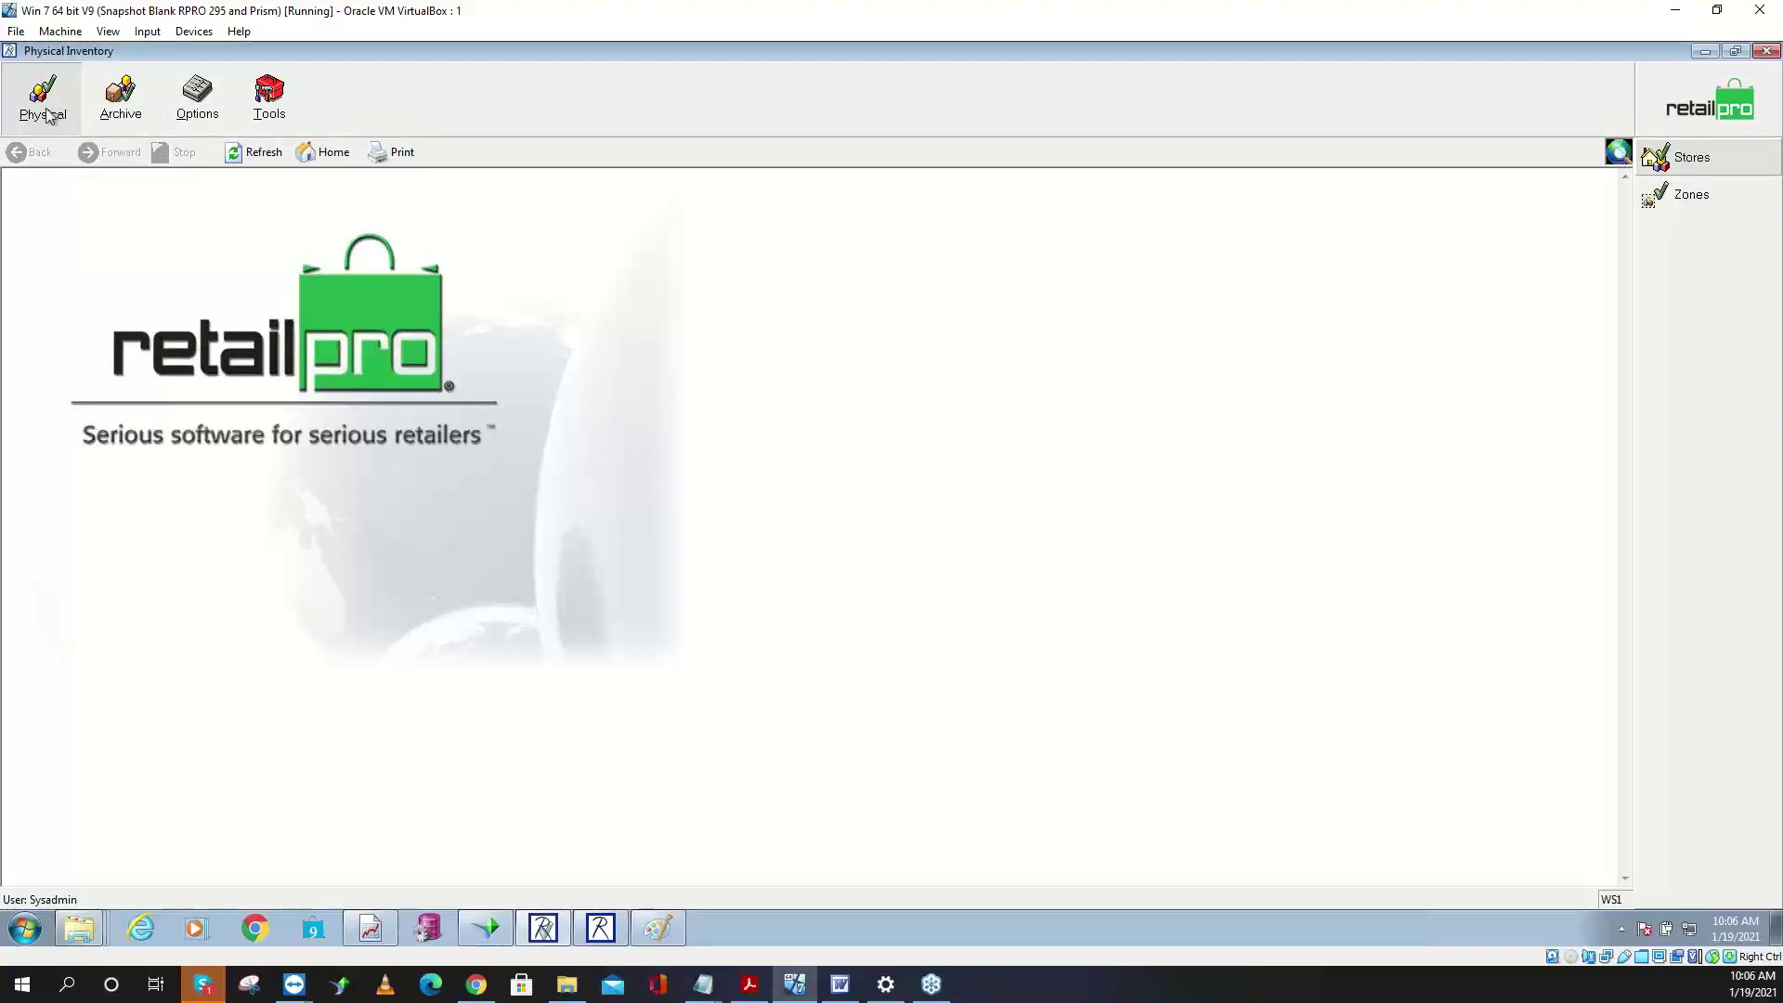
pyautogui.click(1690, 158)
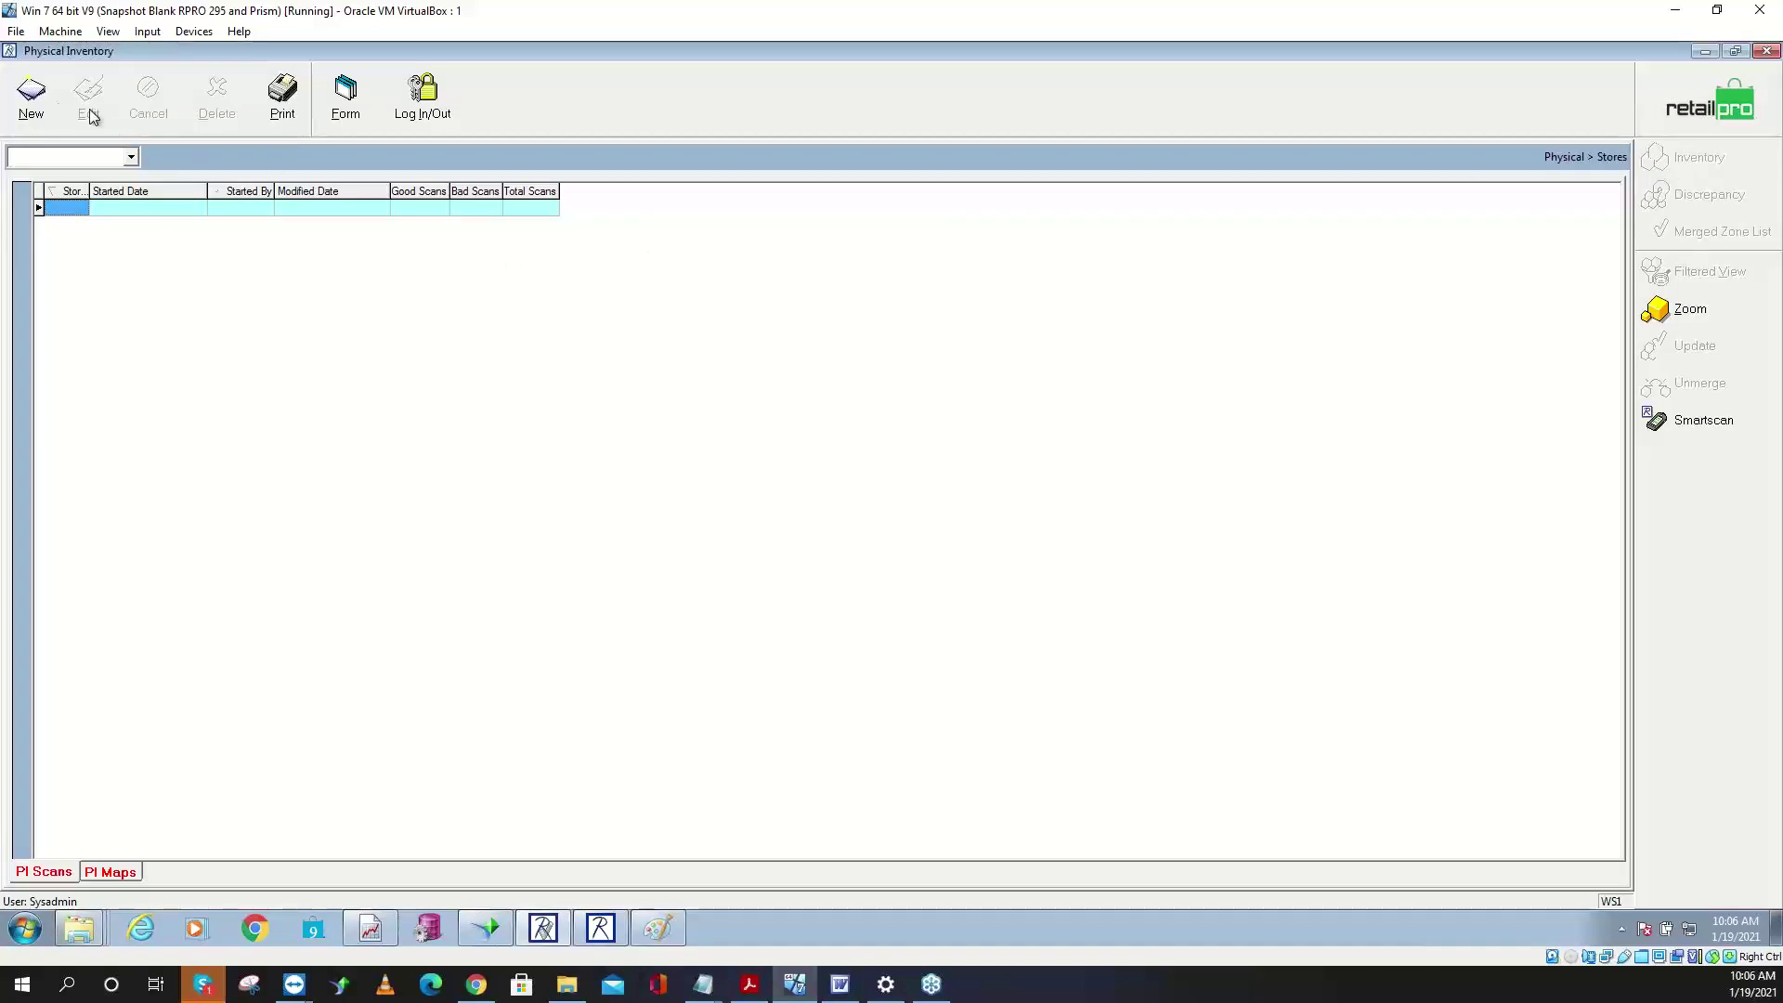
pyautogui.click(32, 92)
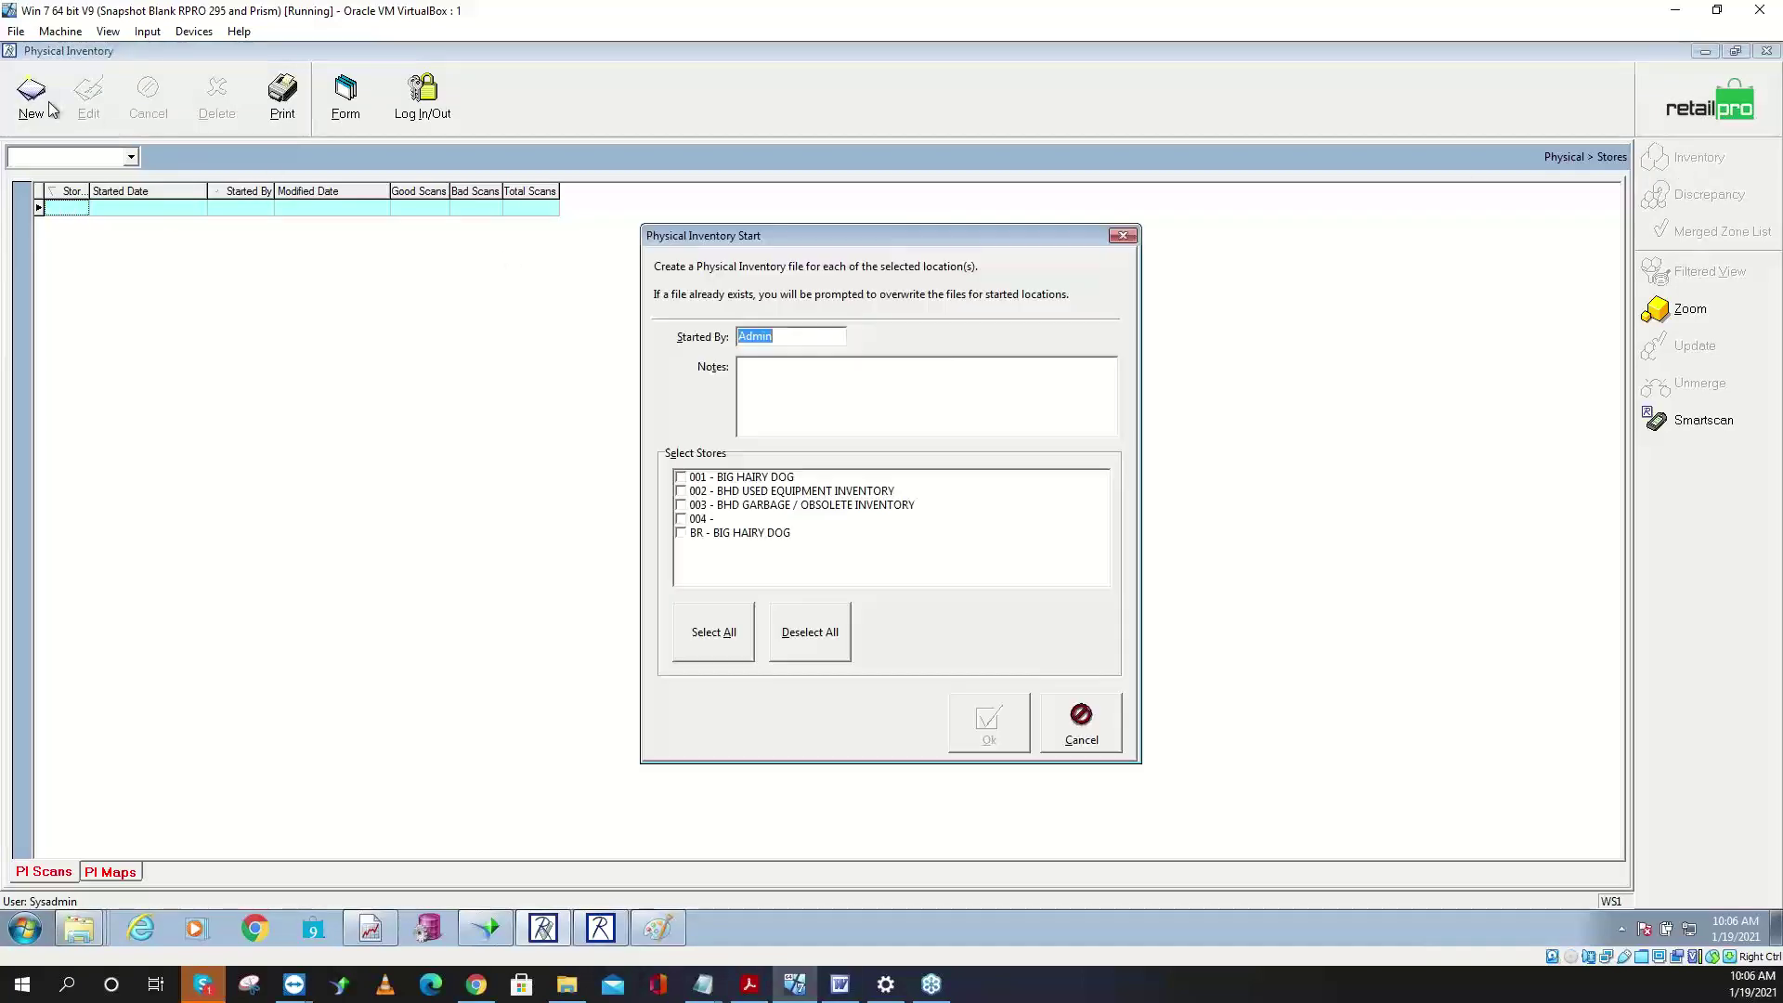
pyautogui.click(684, 478)
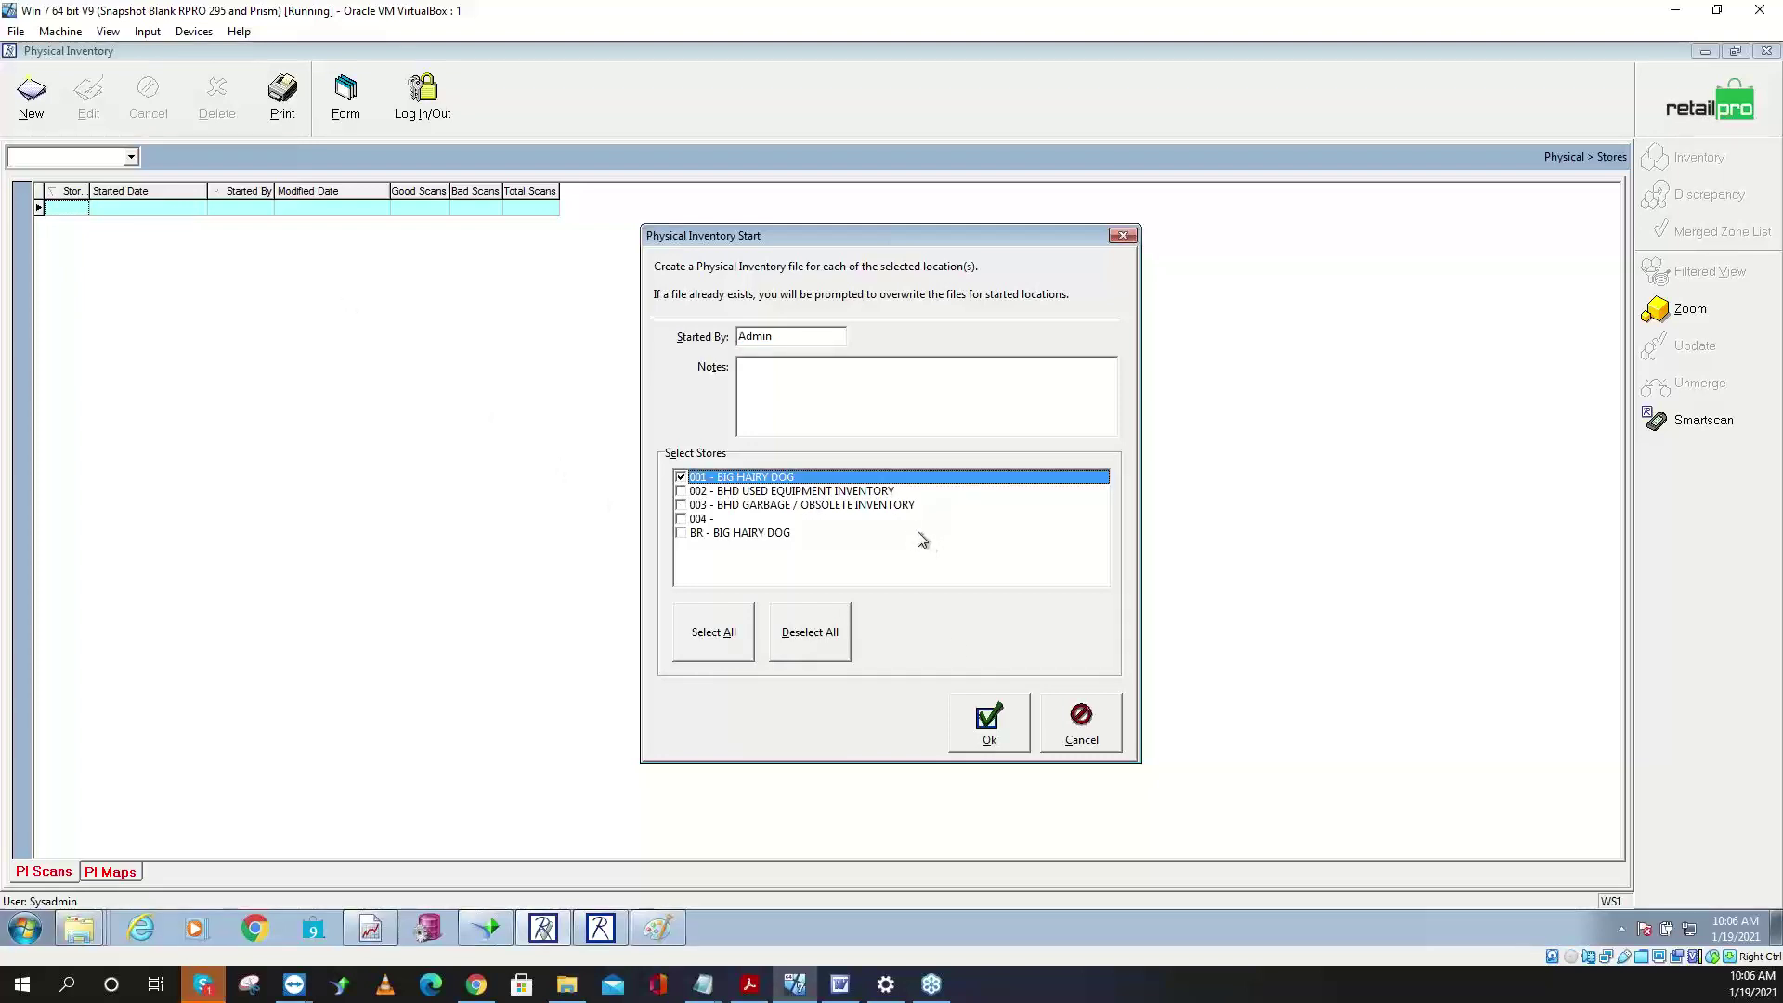
pyautogui.click(1008, 733)
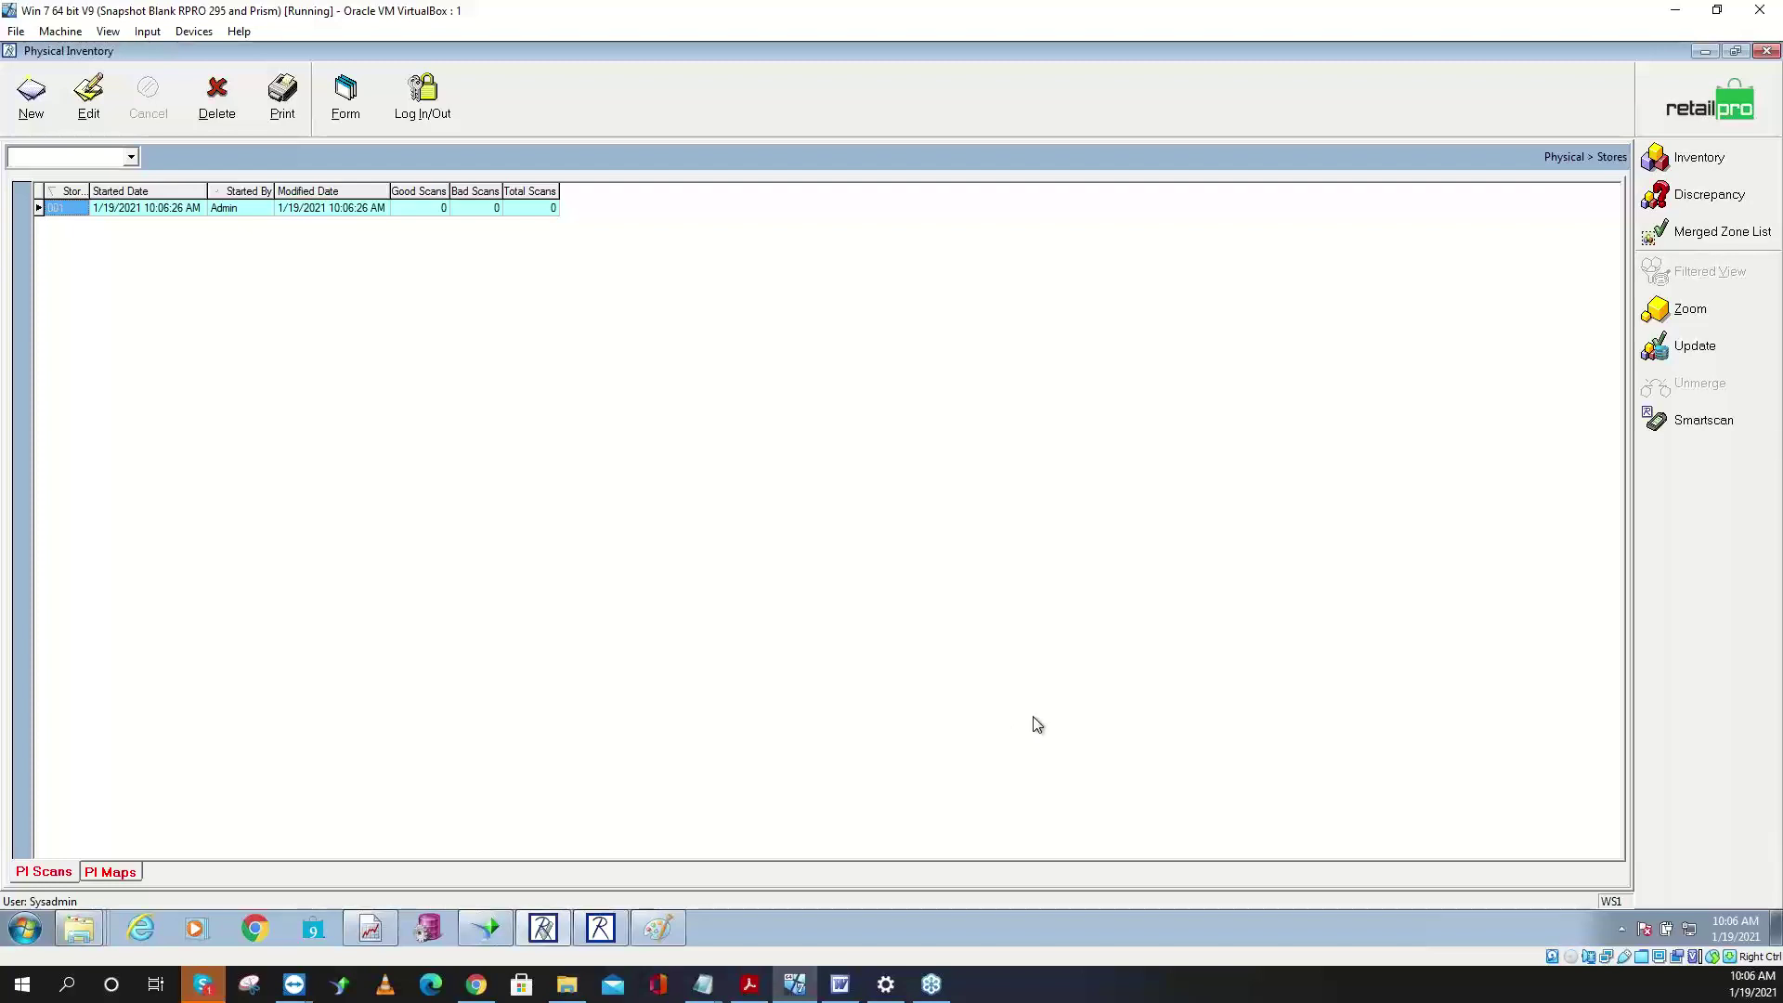
# - Review SHOPPER DISPLAY's Store Start, Qty, Store Phys and Store Diff values, then return to Stores
pyautogui.click(1691, 158)
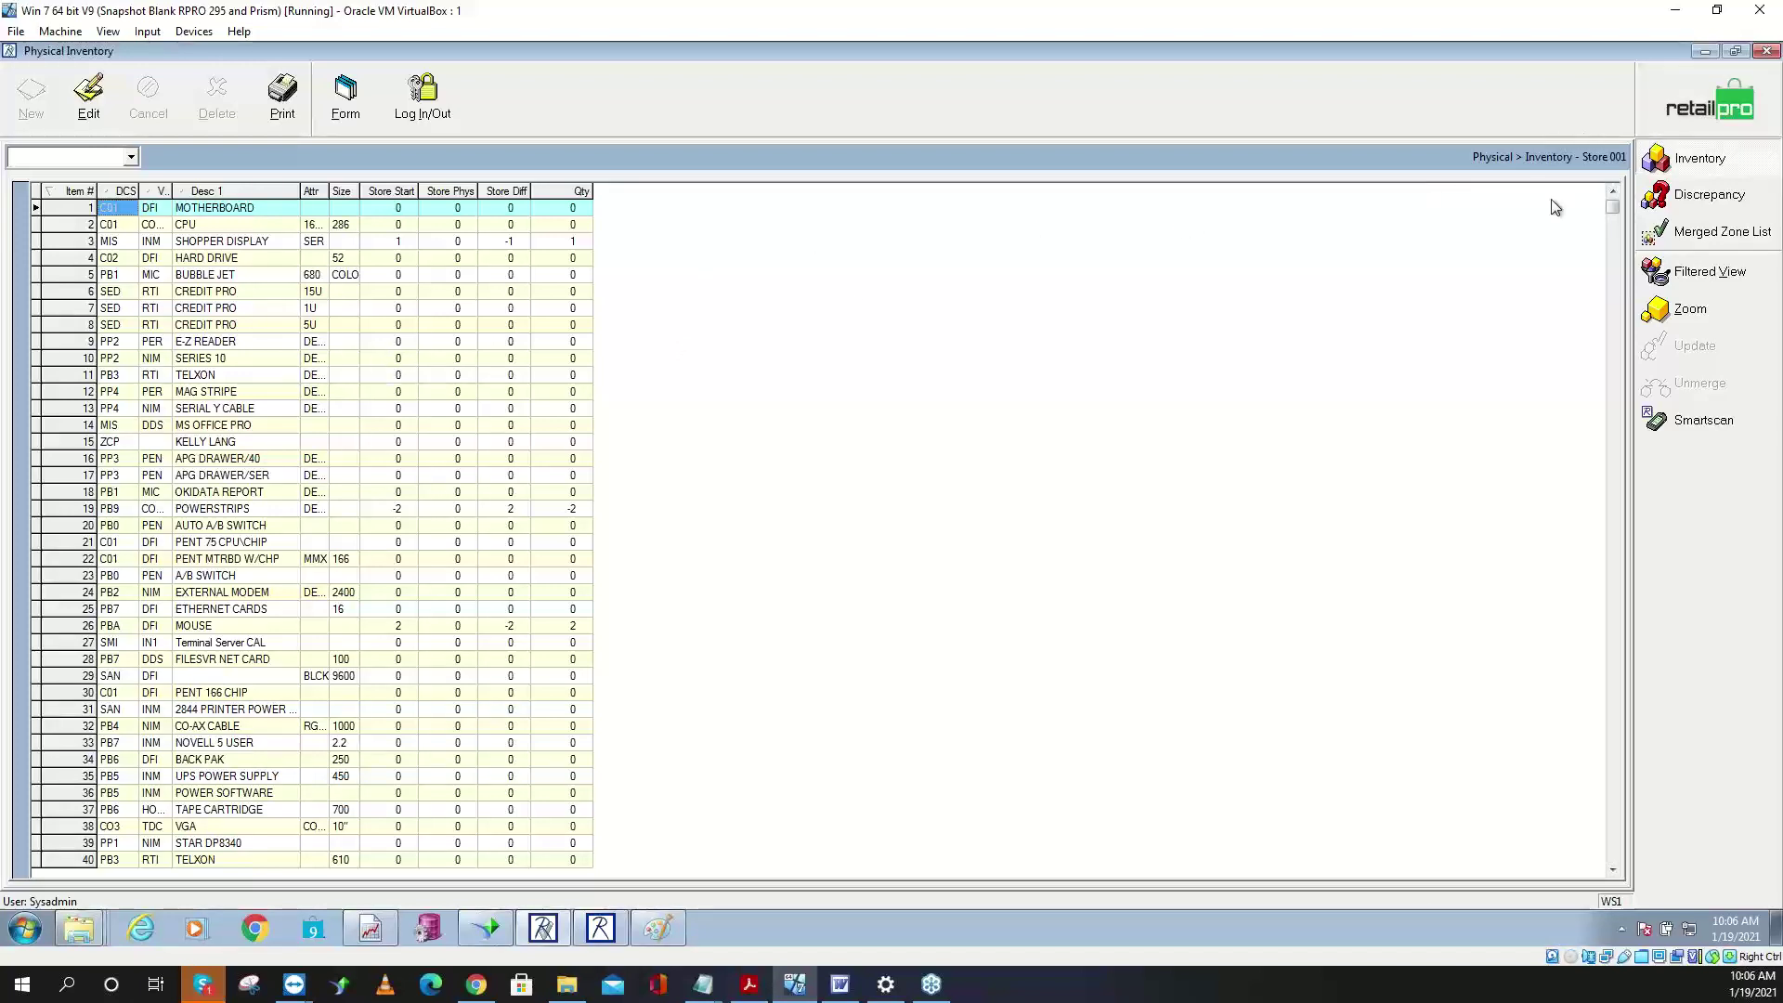
pyautogui.click(574, 243)
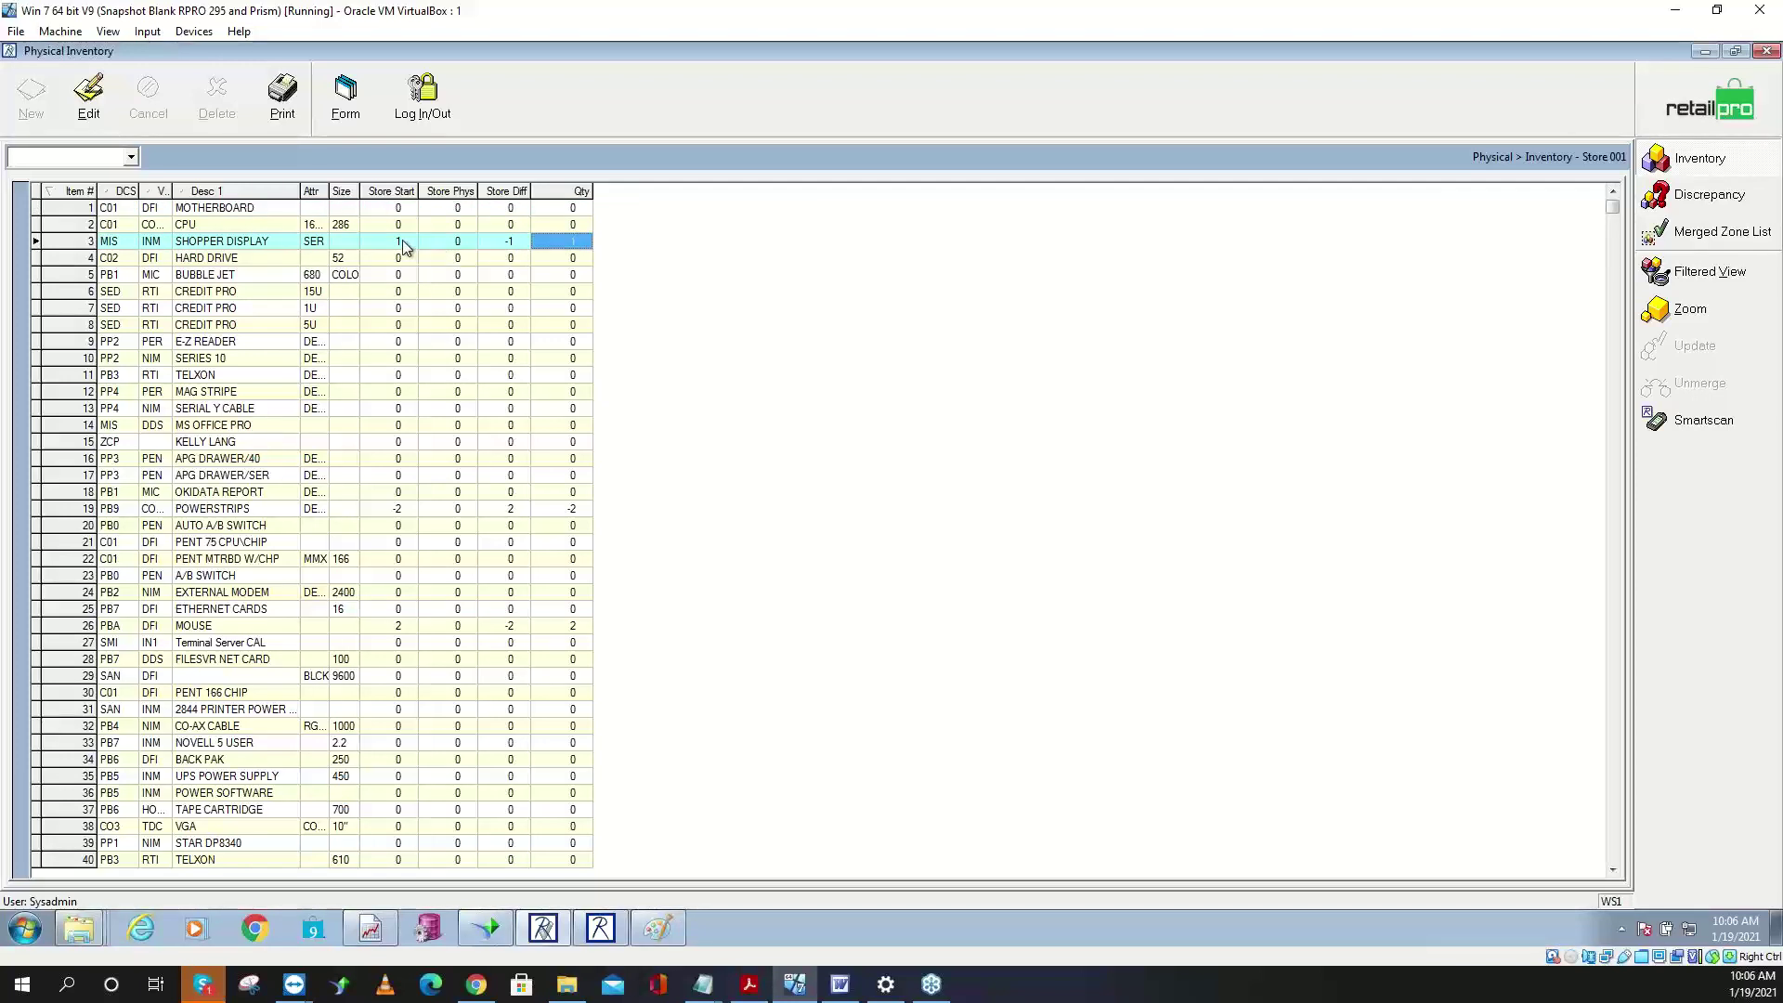
pyautogui.click(409, 247)
pyautogui.click(561, 247)
pyautogui.click(415, 249)
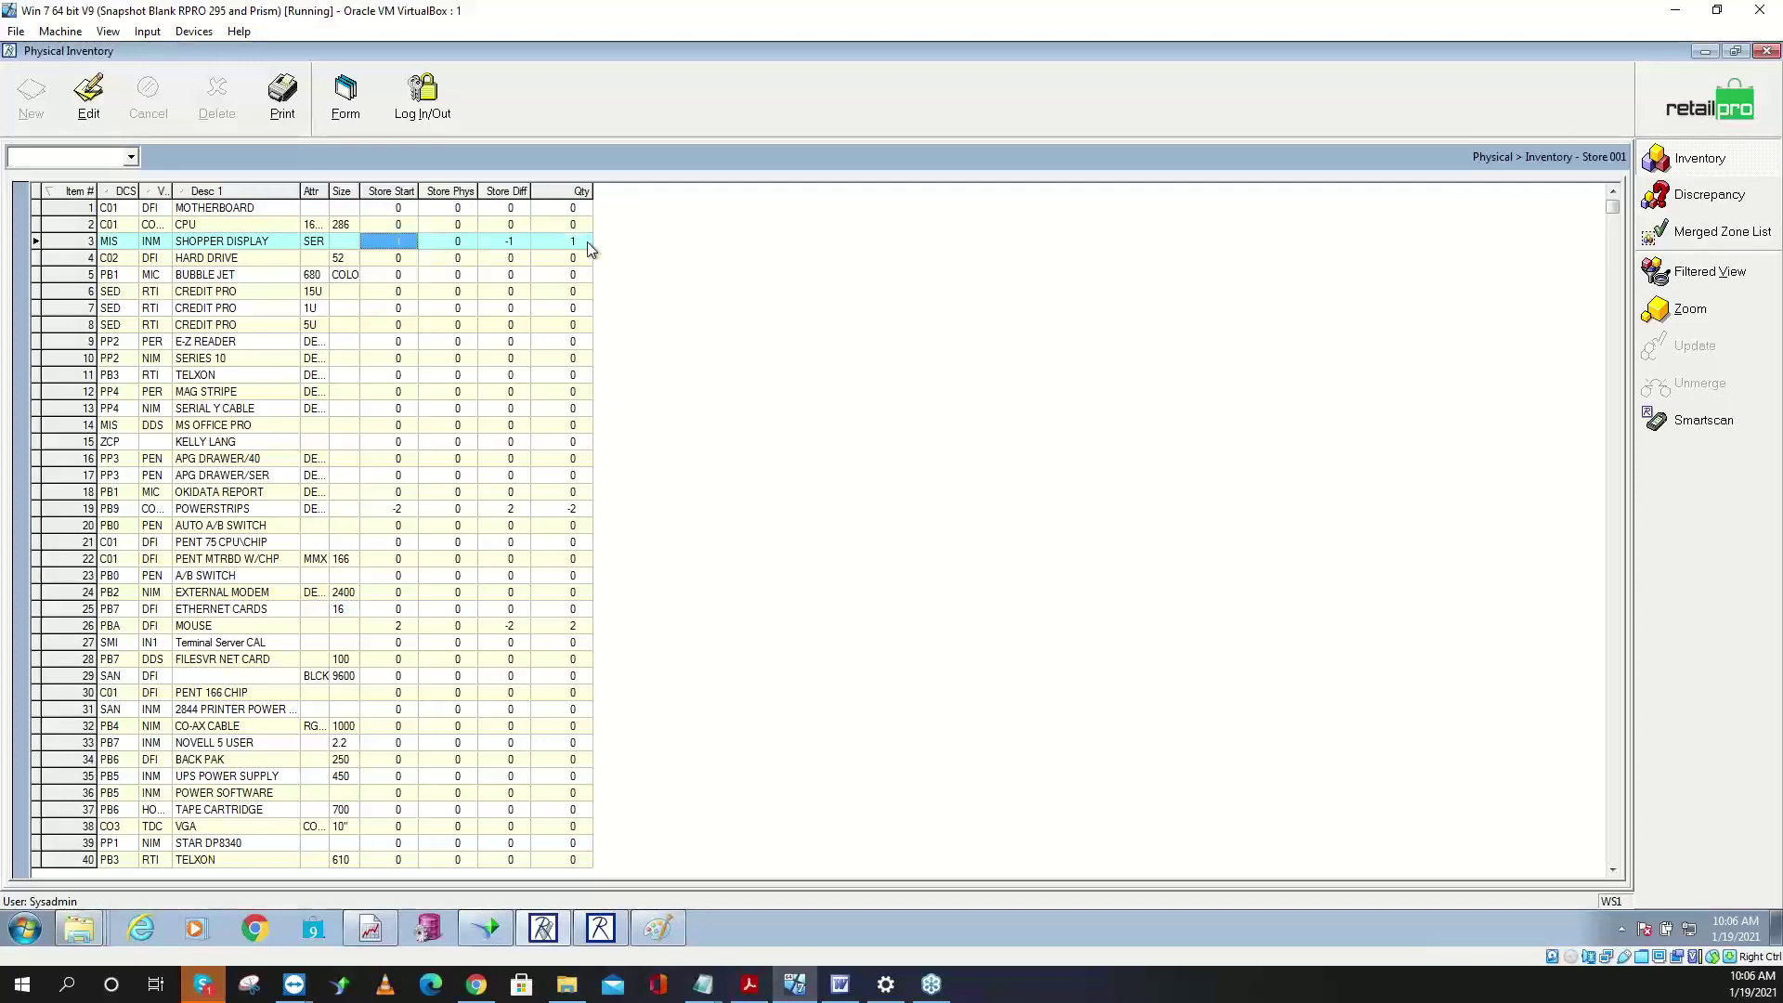
pyautogui.click(588, 244)
pyautogui.click(421, 244)
pyautogui.click(560, 248)
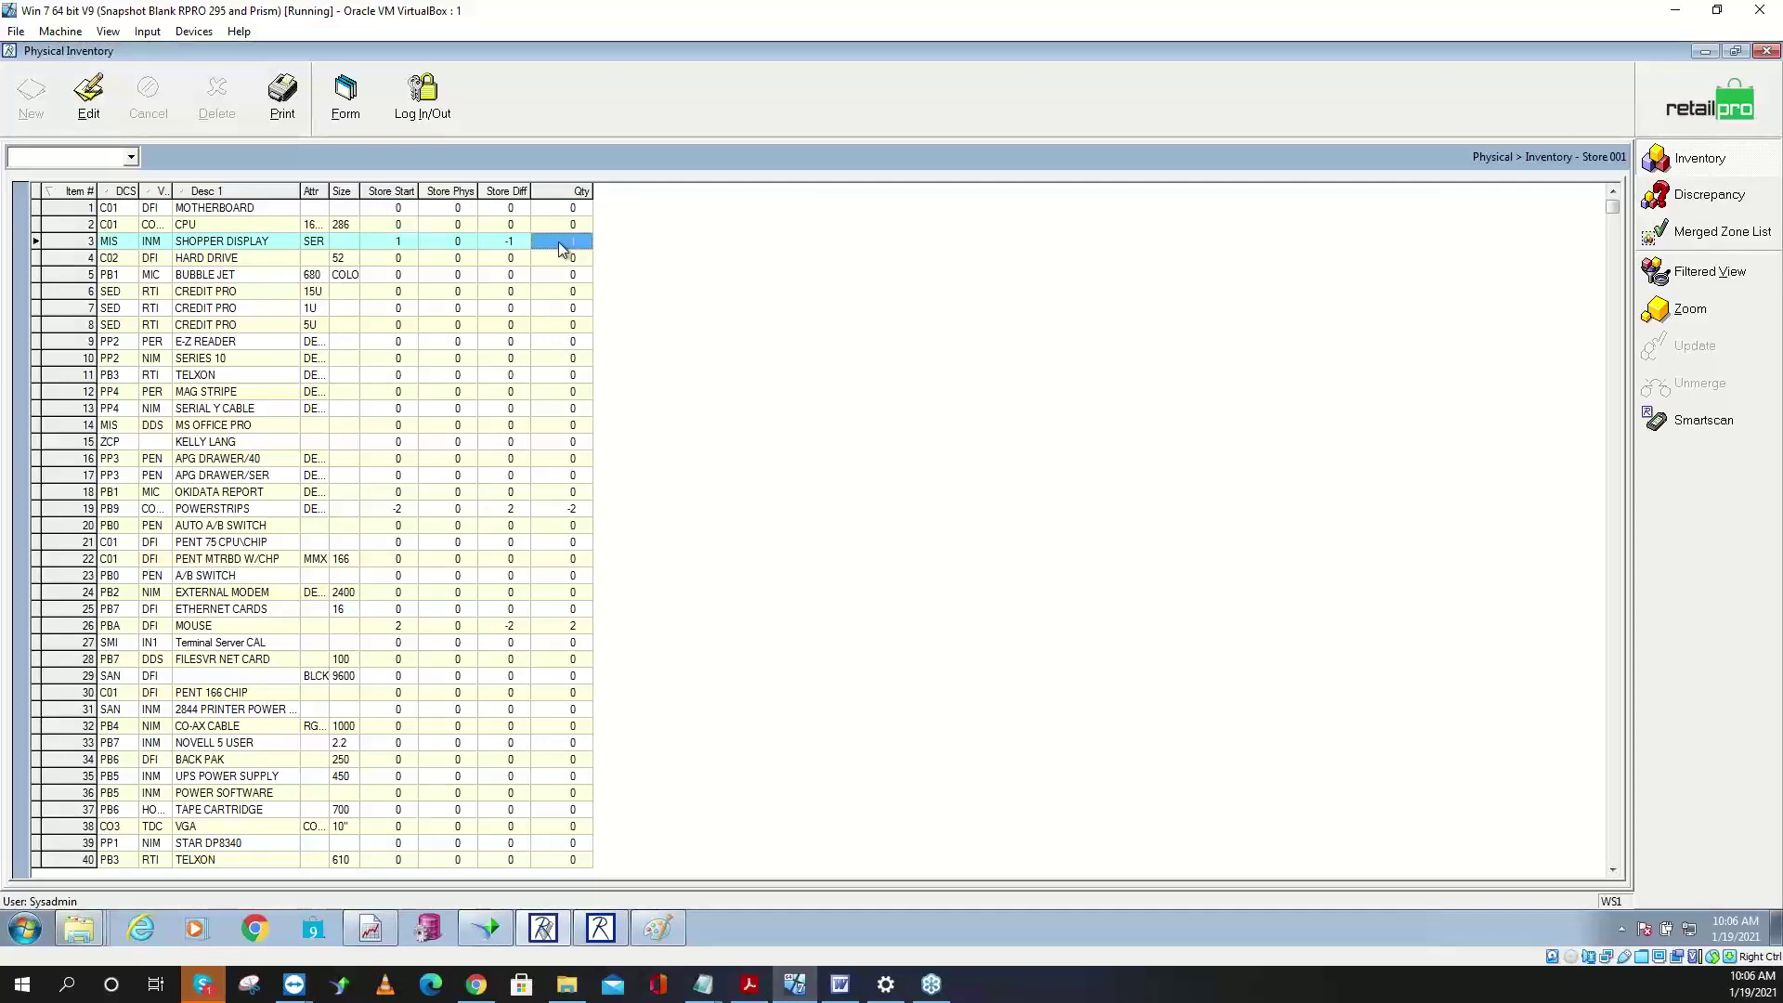
pyautogui.click(405, 249)
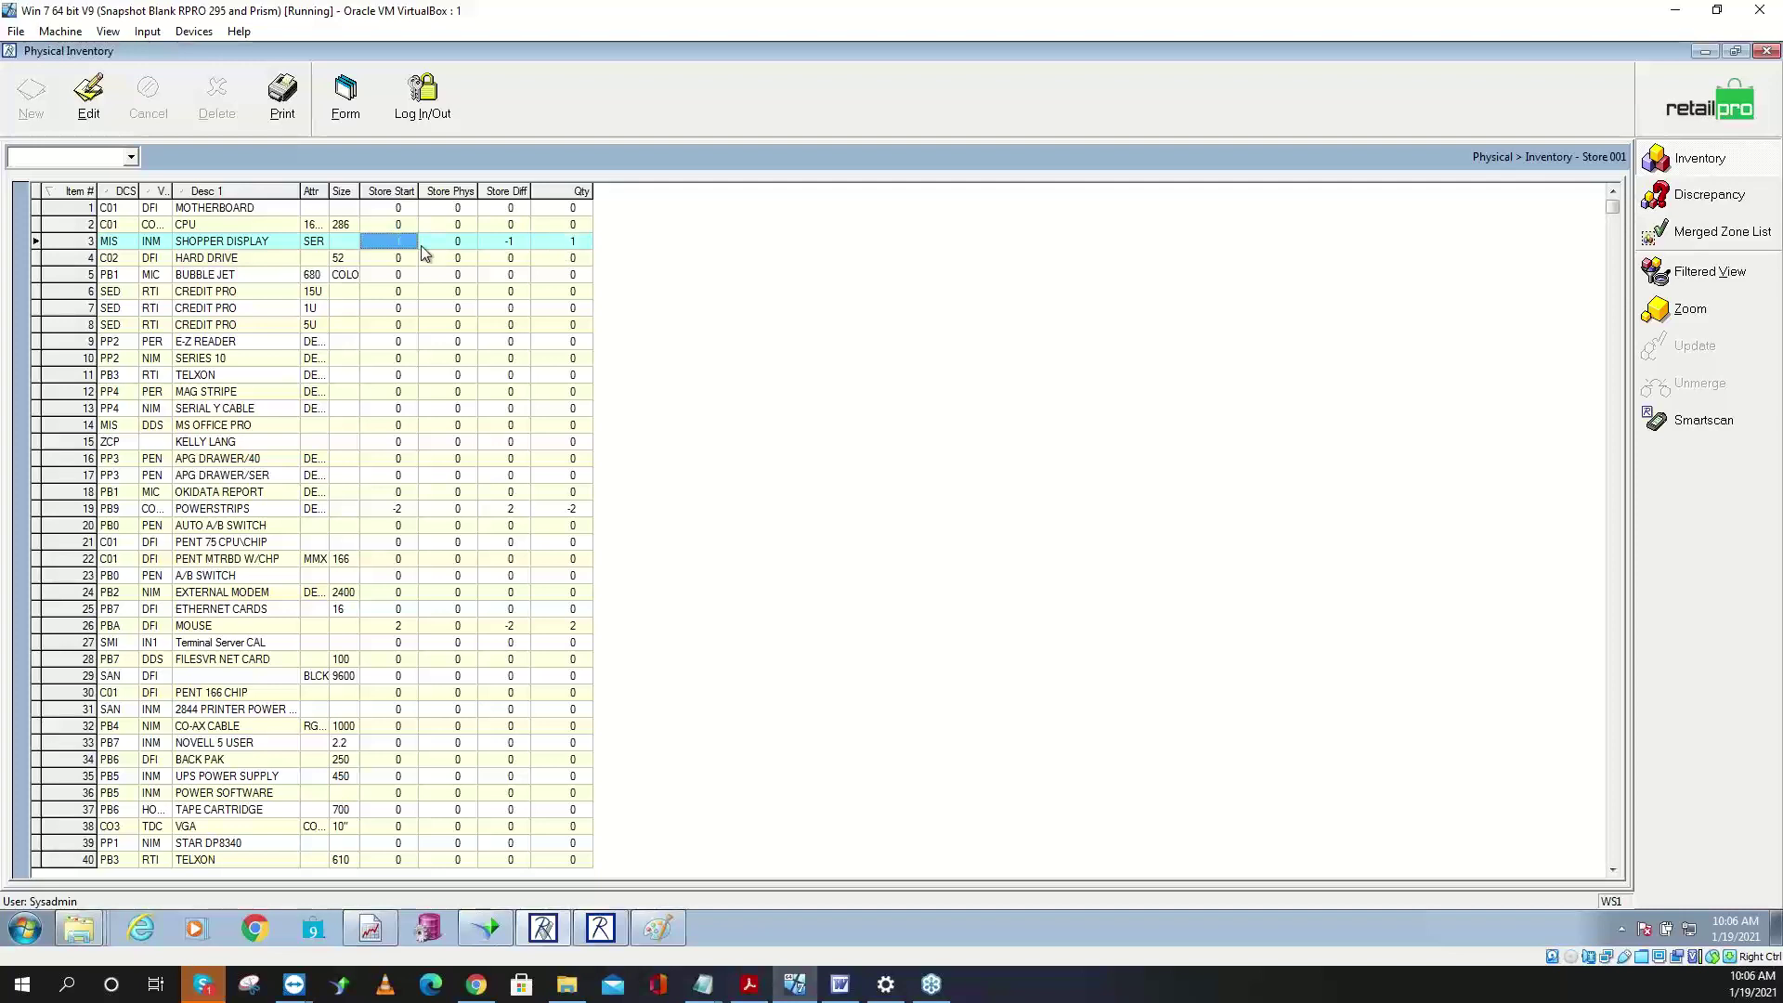
pyautogui.click(440, 249)
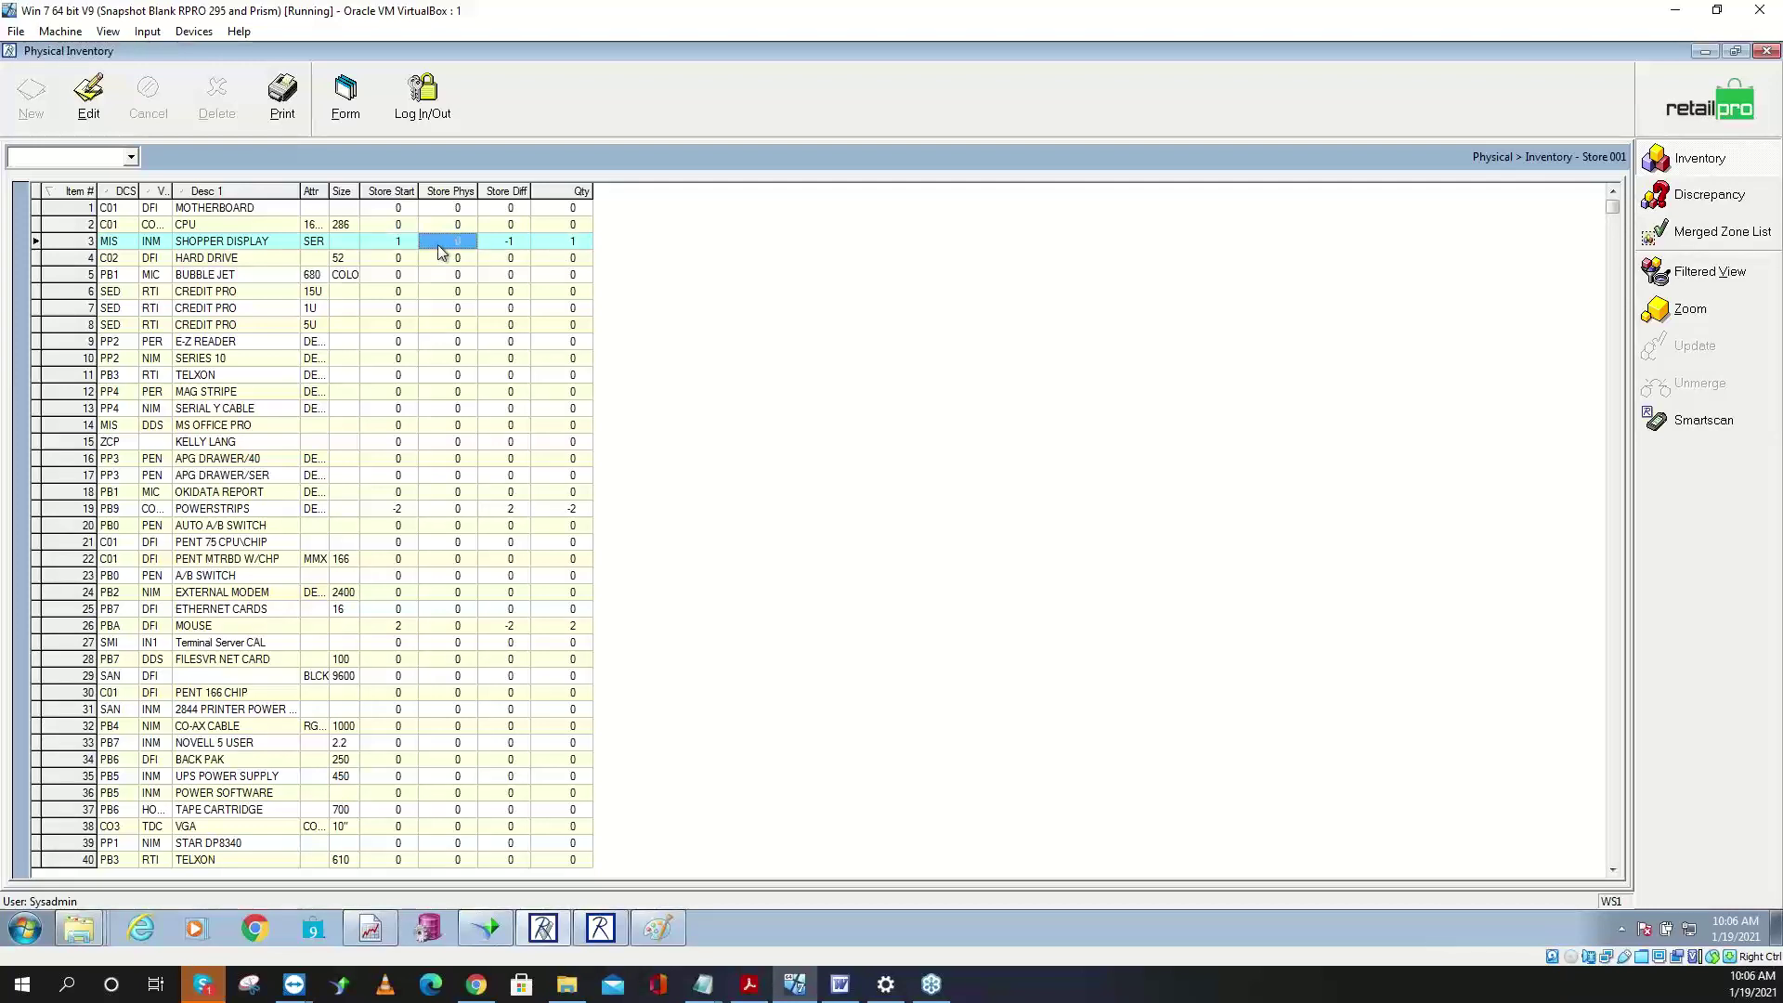
pyautogui.click(506, 249)
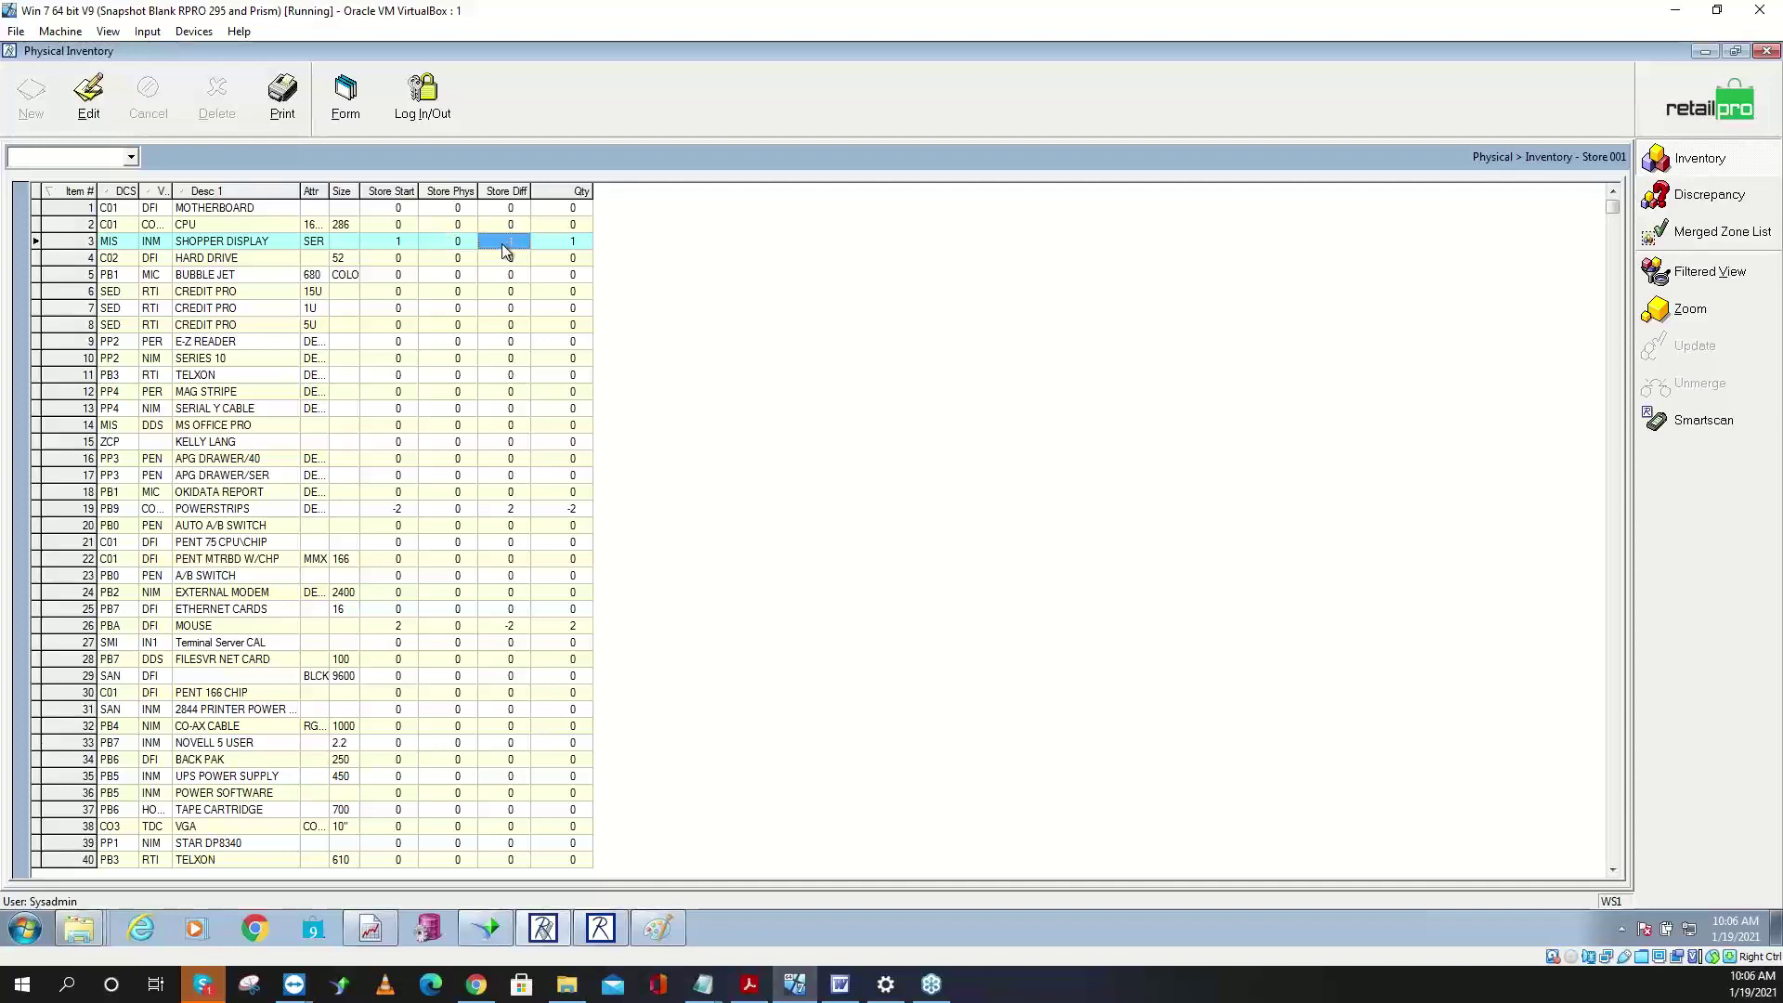
pyautogui.click(1677, 114)
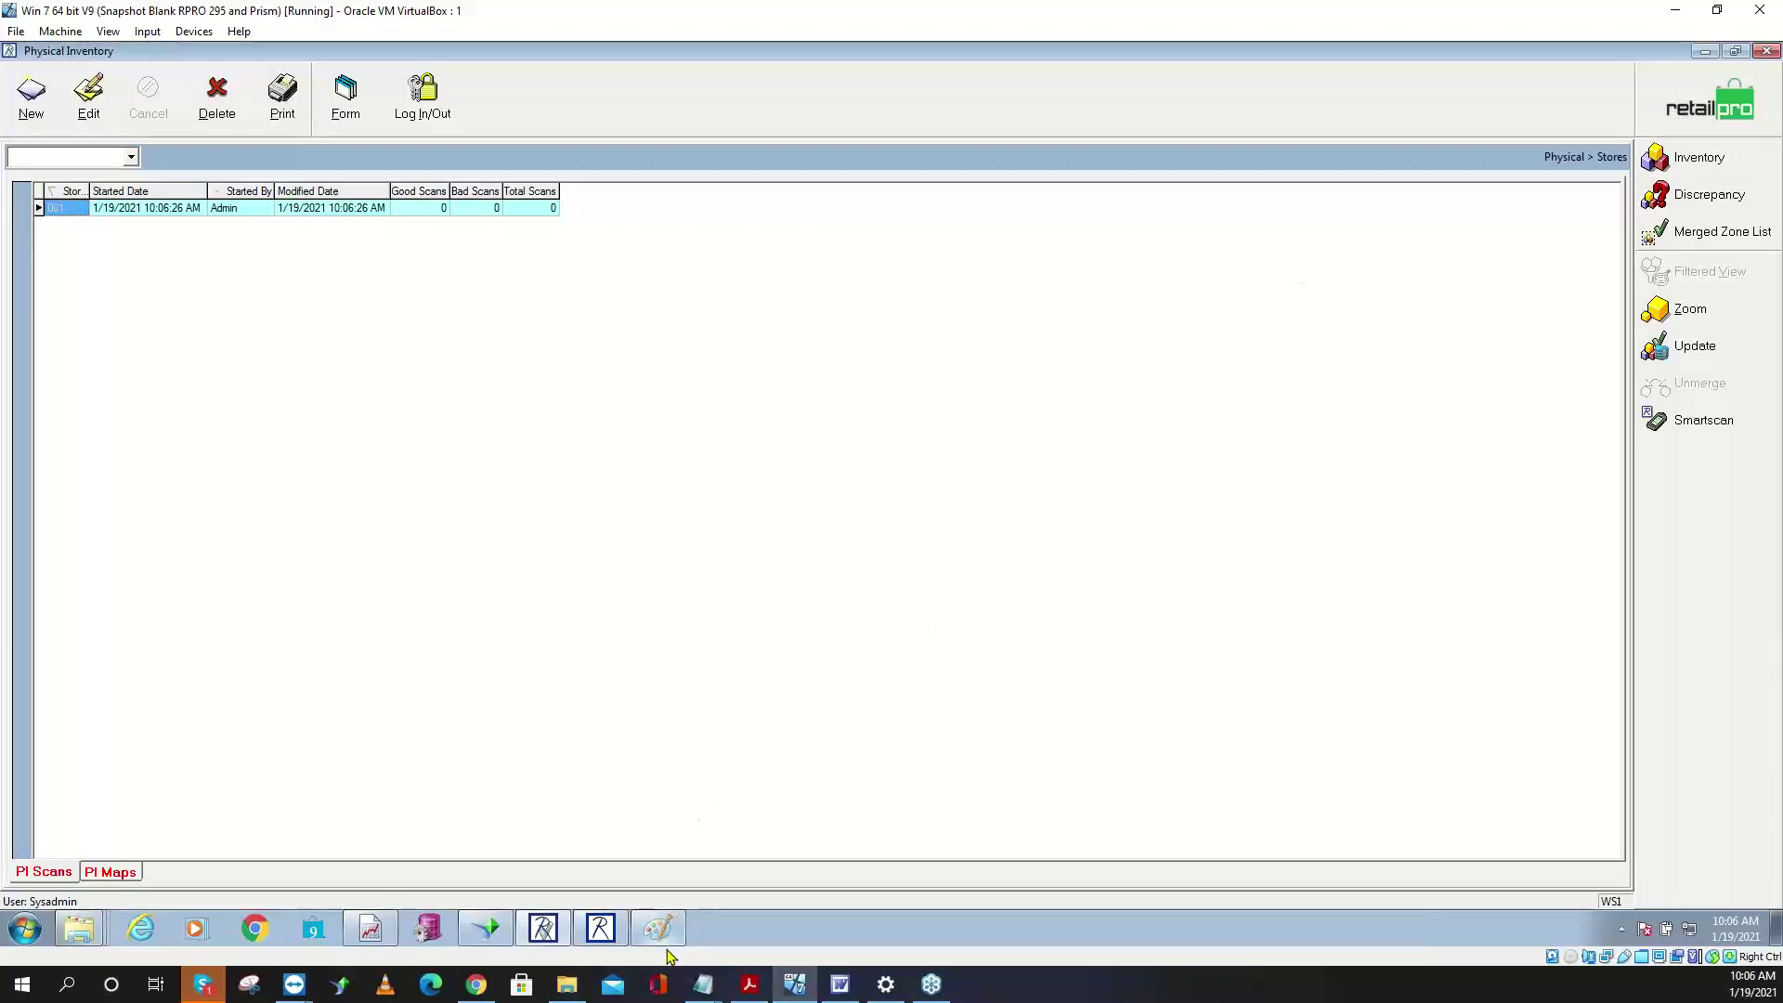
pyautogui.click(703, 984)
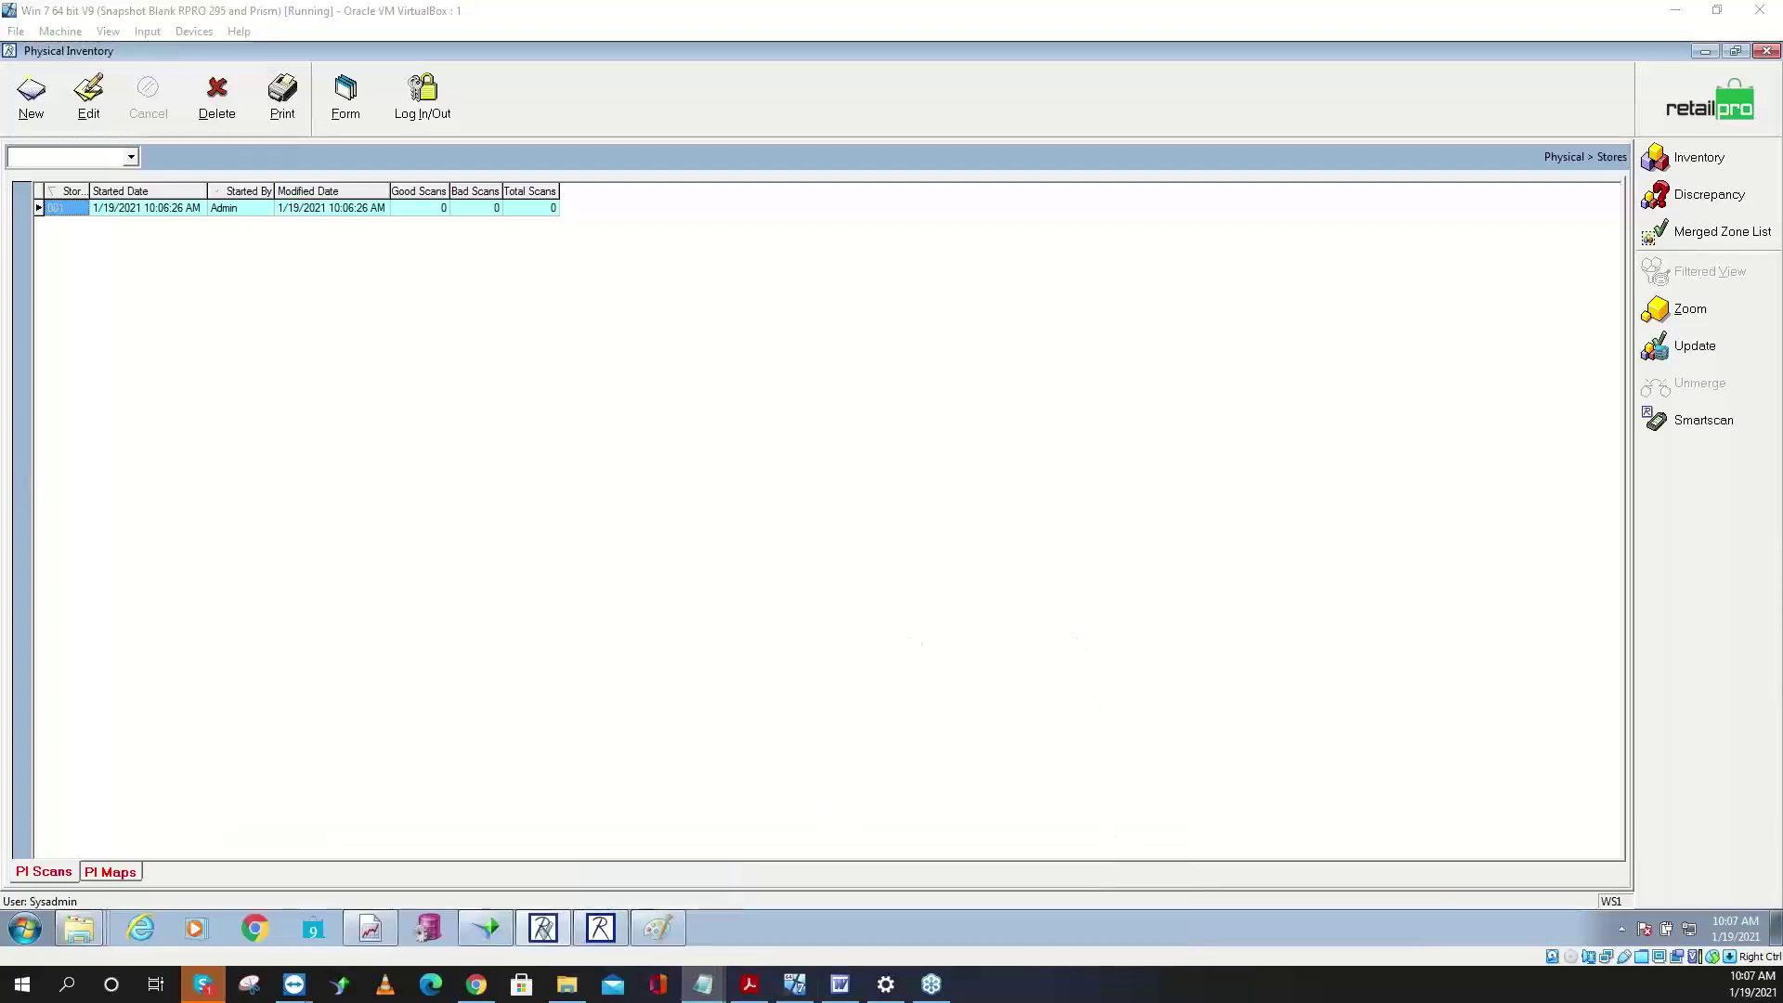
# - Delete 'and Name it' so the Start step reads 'check off store and select OK', then minimize Notepad
pyautogui.moveTo(631, 124); pyautogui.dragTo(841, 50)
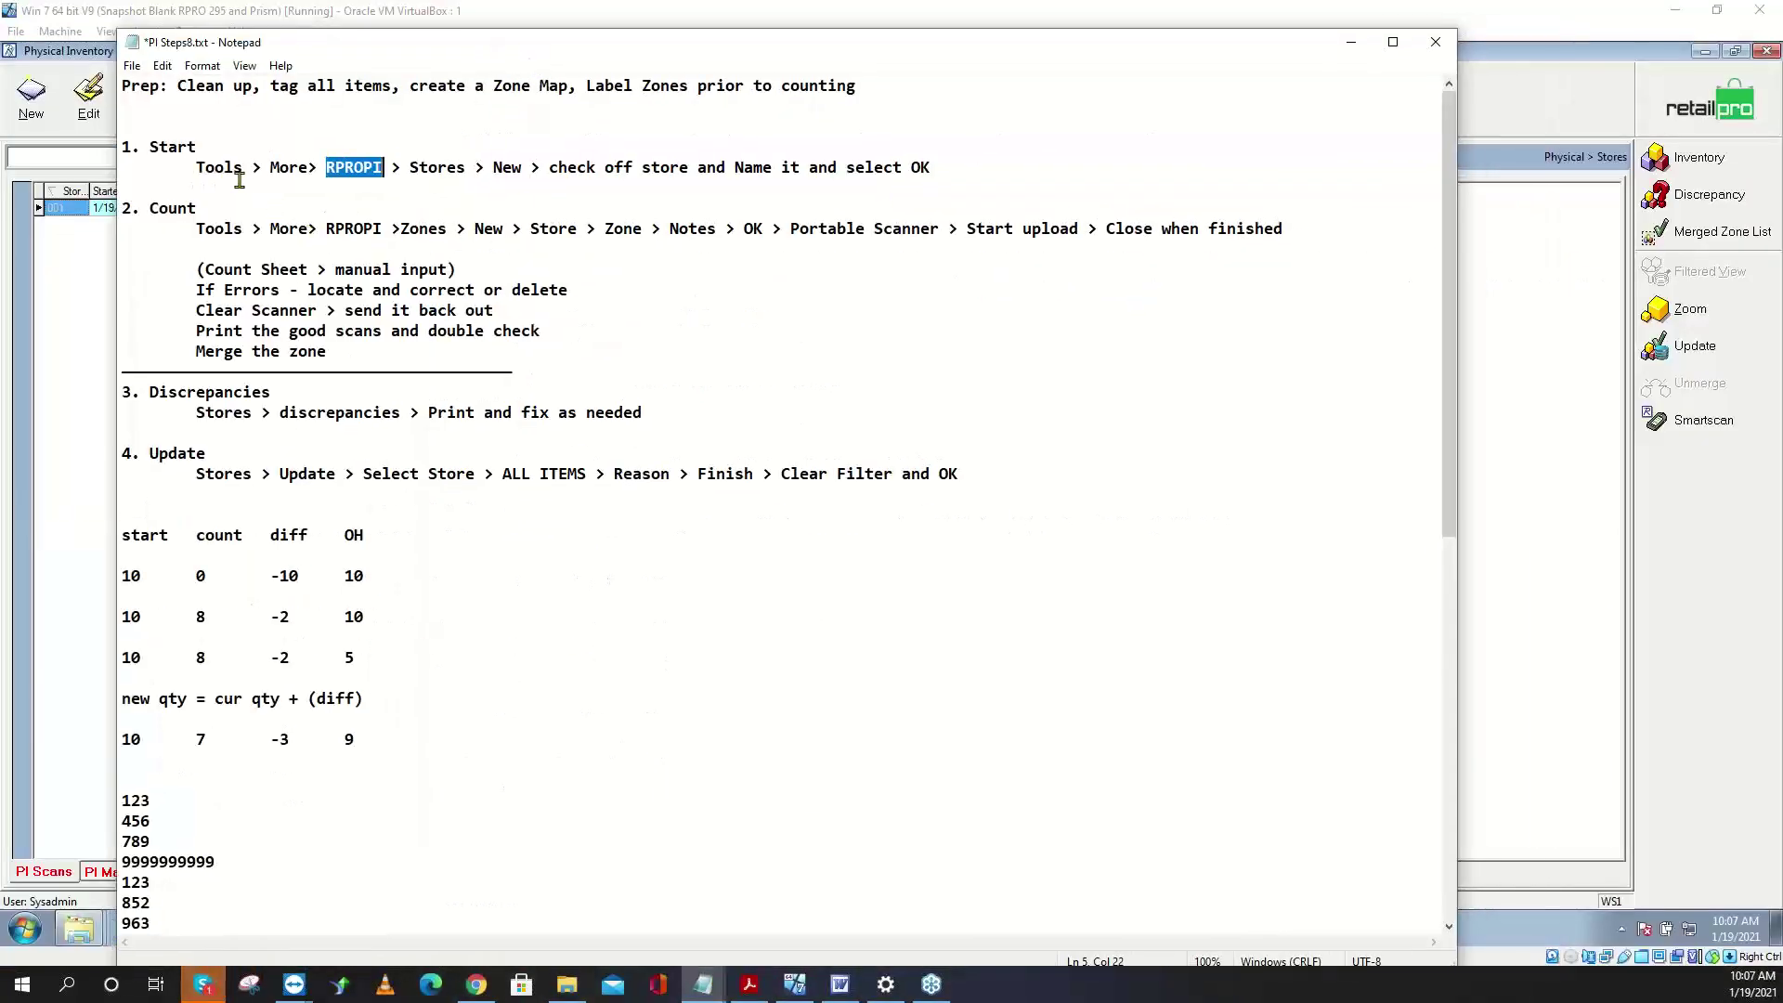
pyautogui.click(447, 171)
pyautogui.click(511, 171)
pyautogui.moveTo(734, 168); pyautogui.dragTo(804, 169)
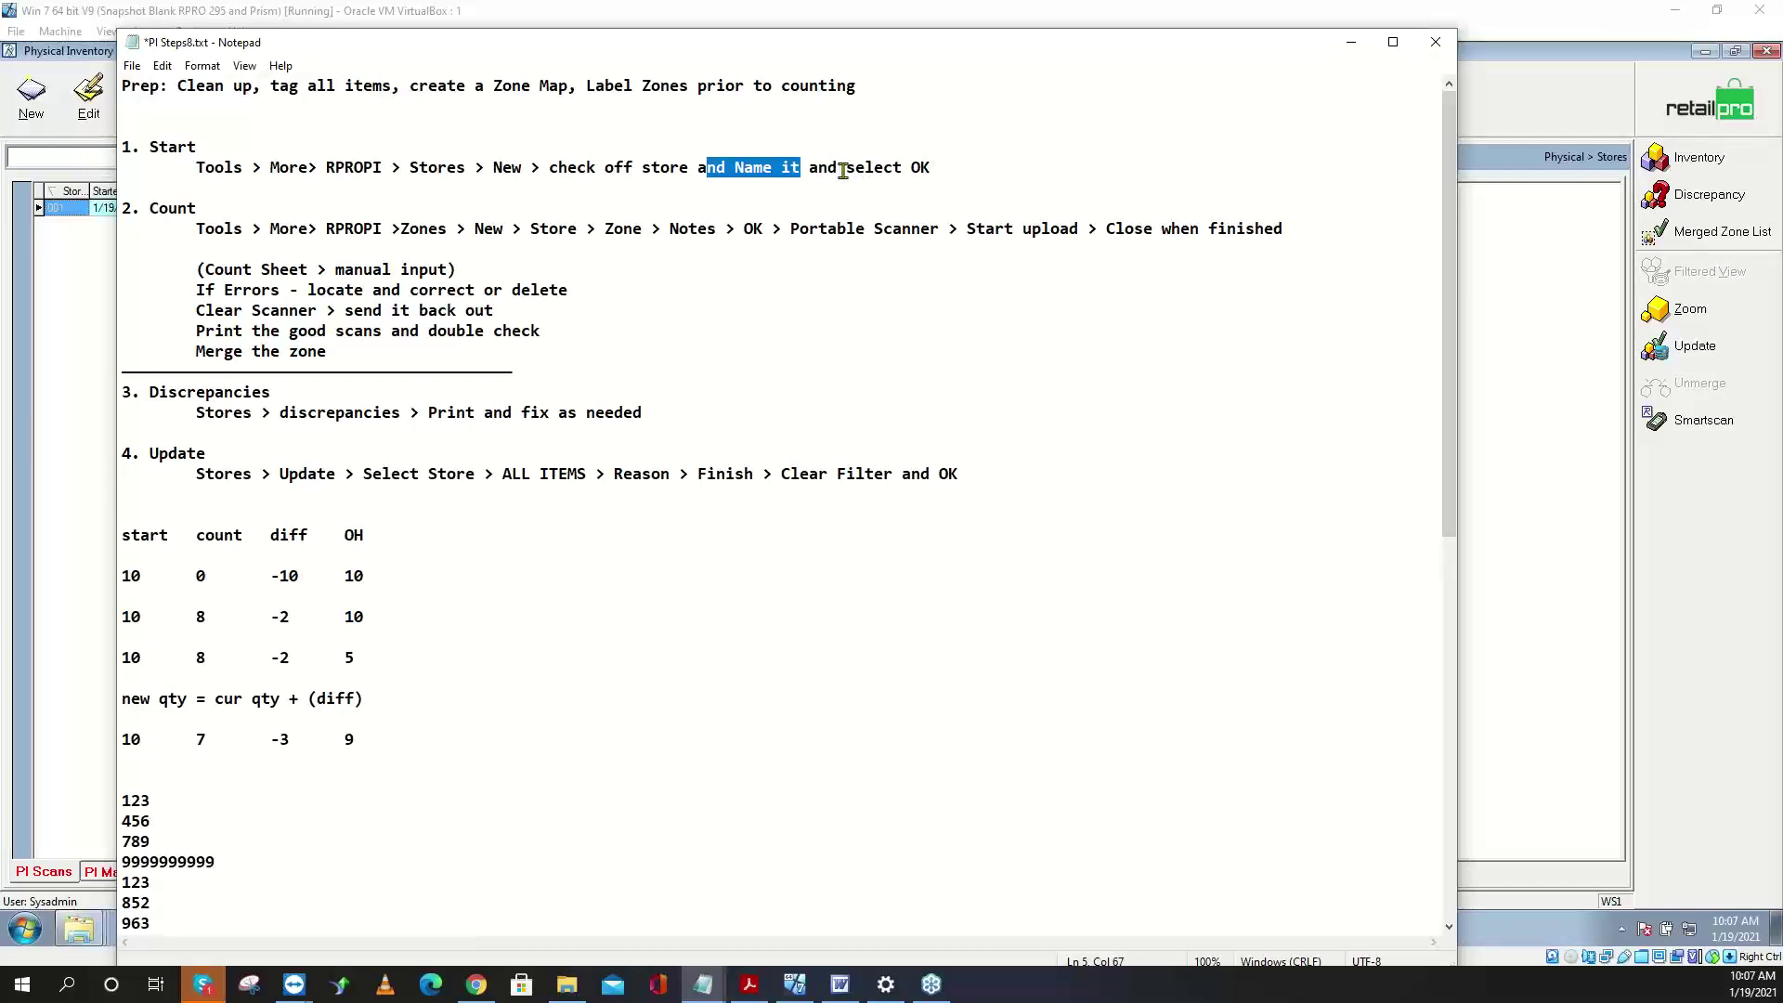
pyautogui.press('BackSpace')
pyautogui.press('BackSpace')
pyautogui.press('BackSpace')
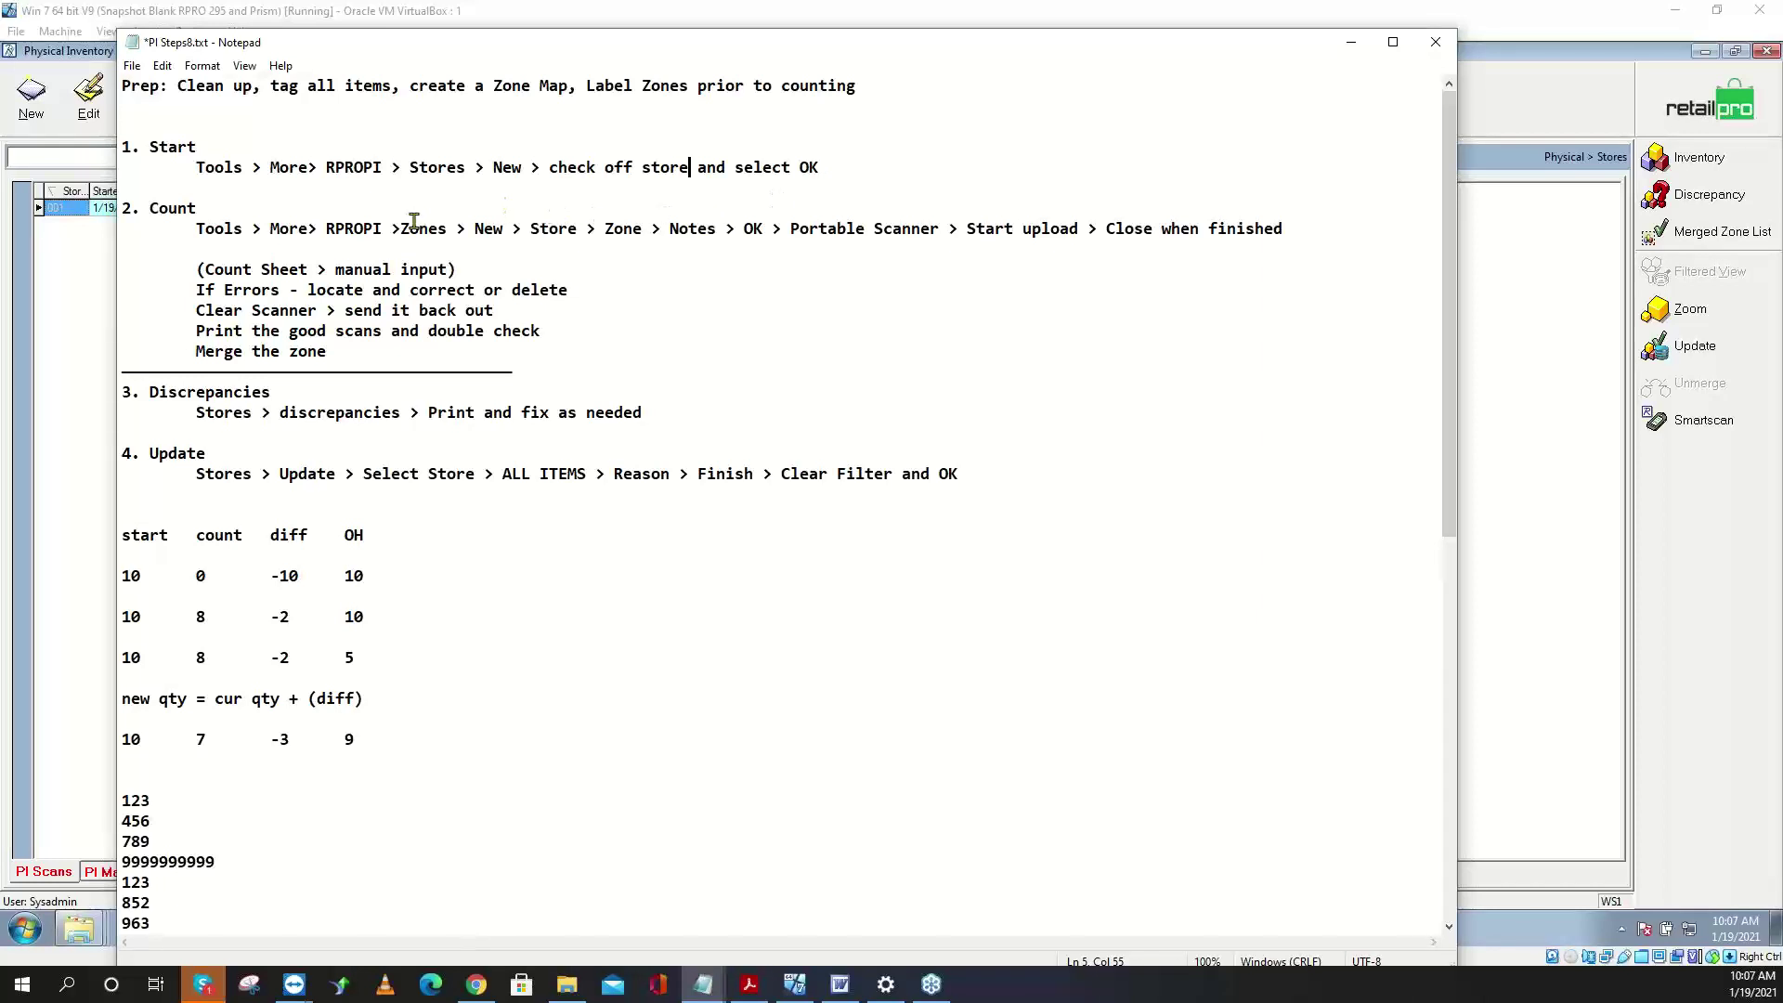
pyautogui.moveTo(822, 169); pyautogui.dragTo(698, 168)
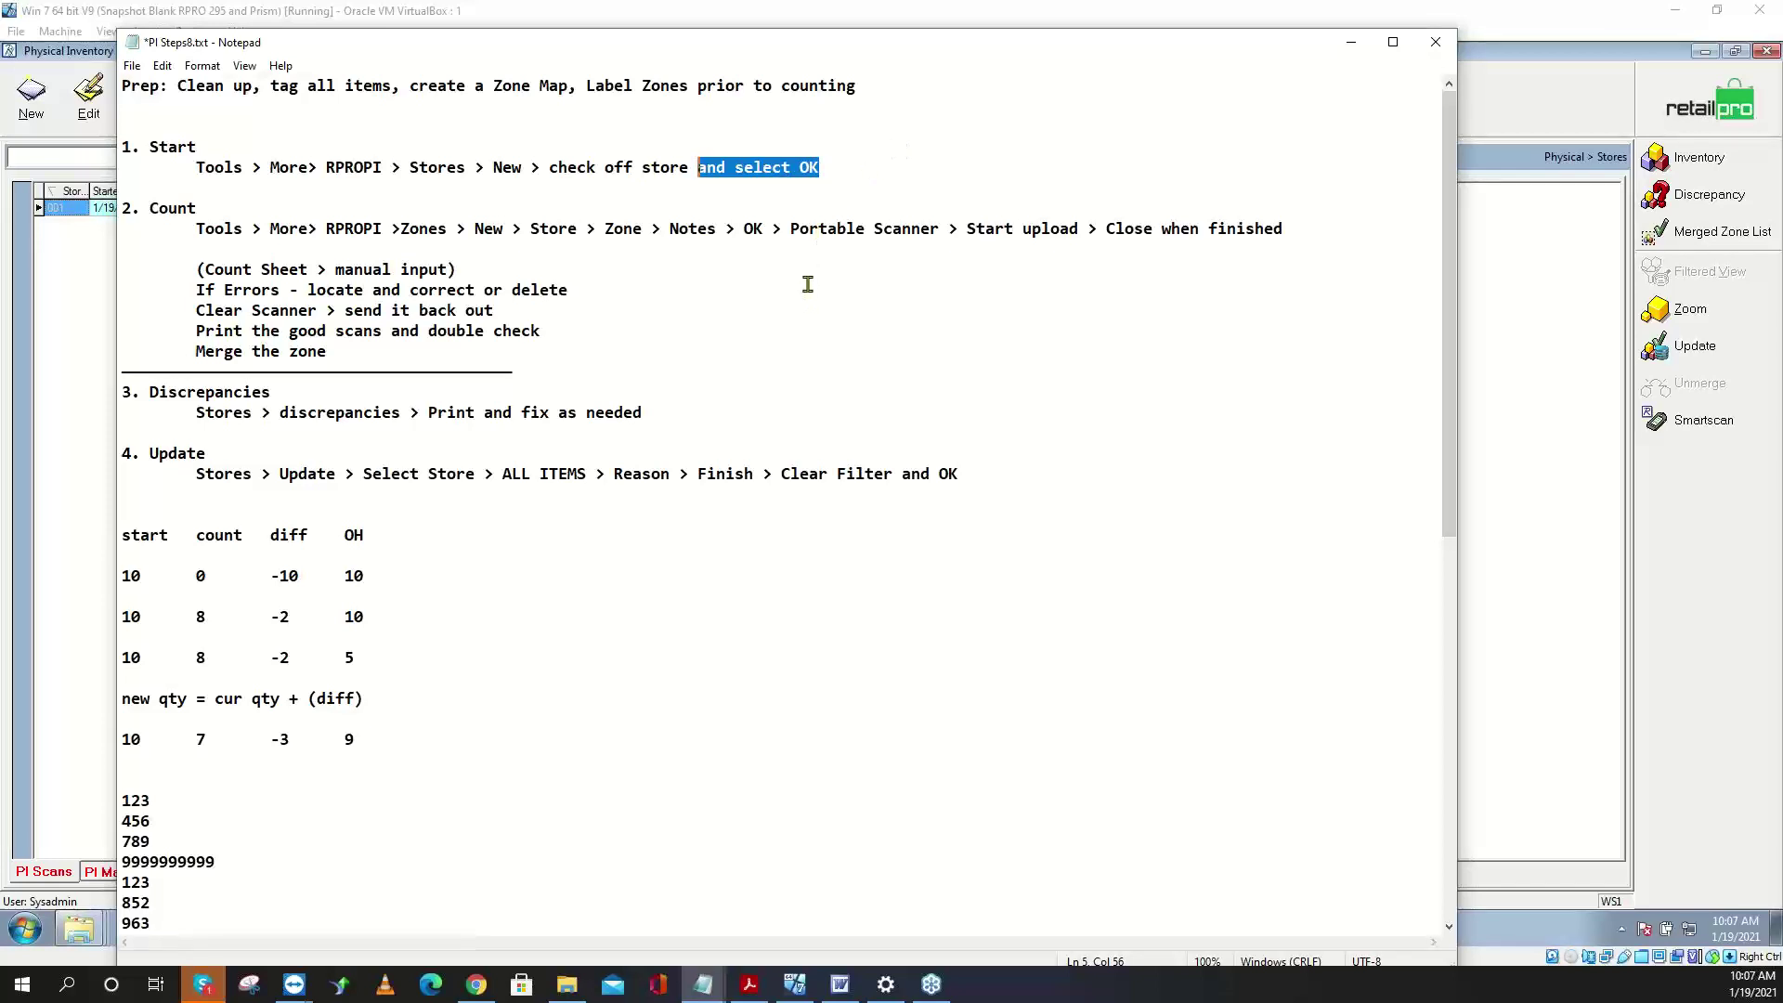
pyautogui.click(1353, 43)
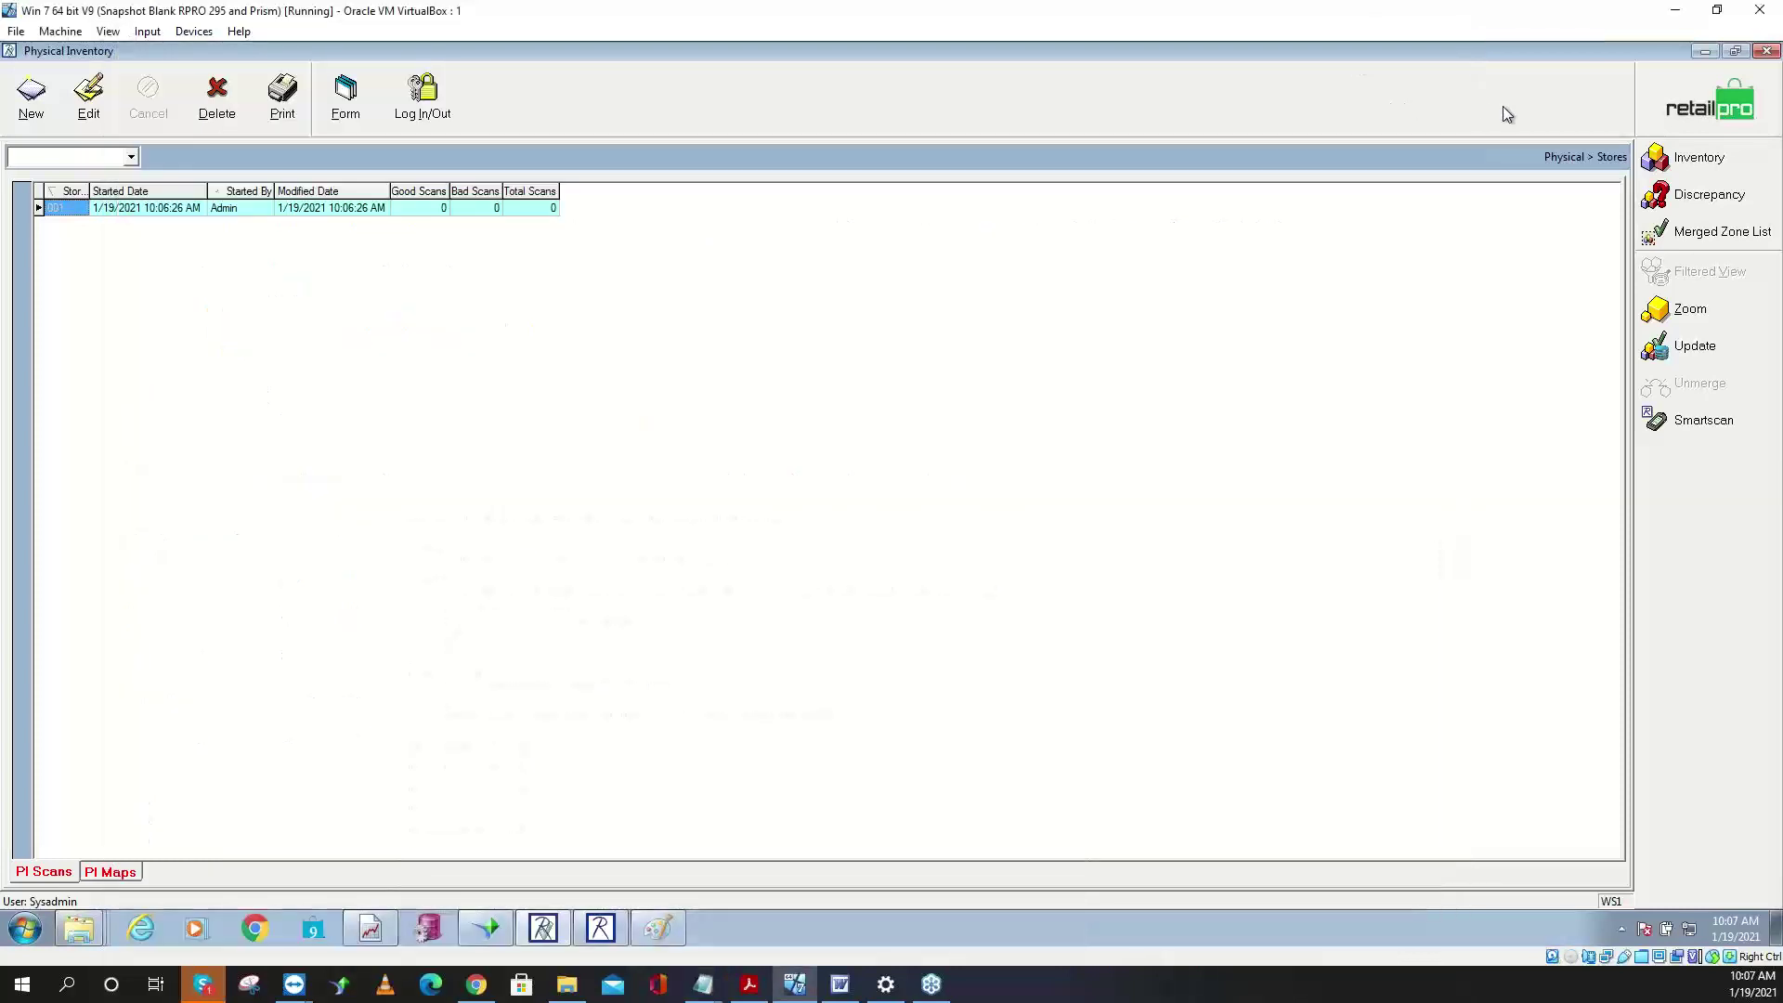
# - View the Physical Zones list, return home, and minimize Physical Inventory
pyautogui.click(1708, 110)
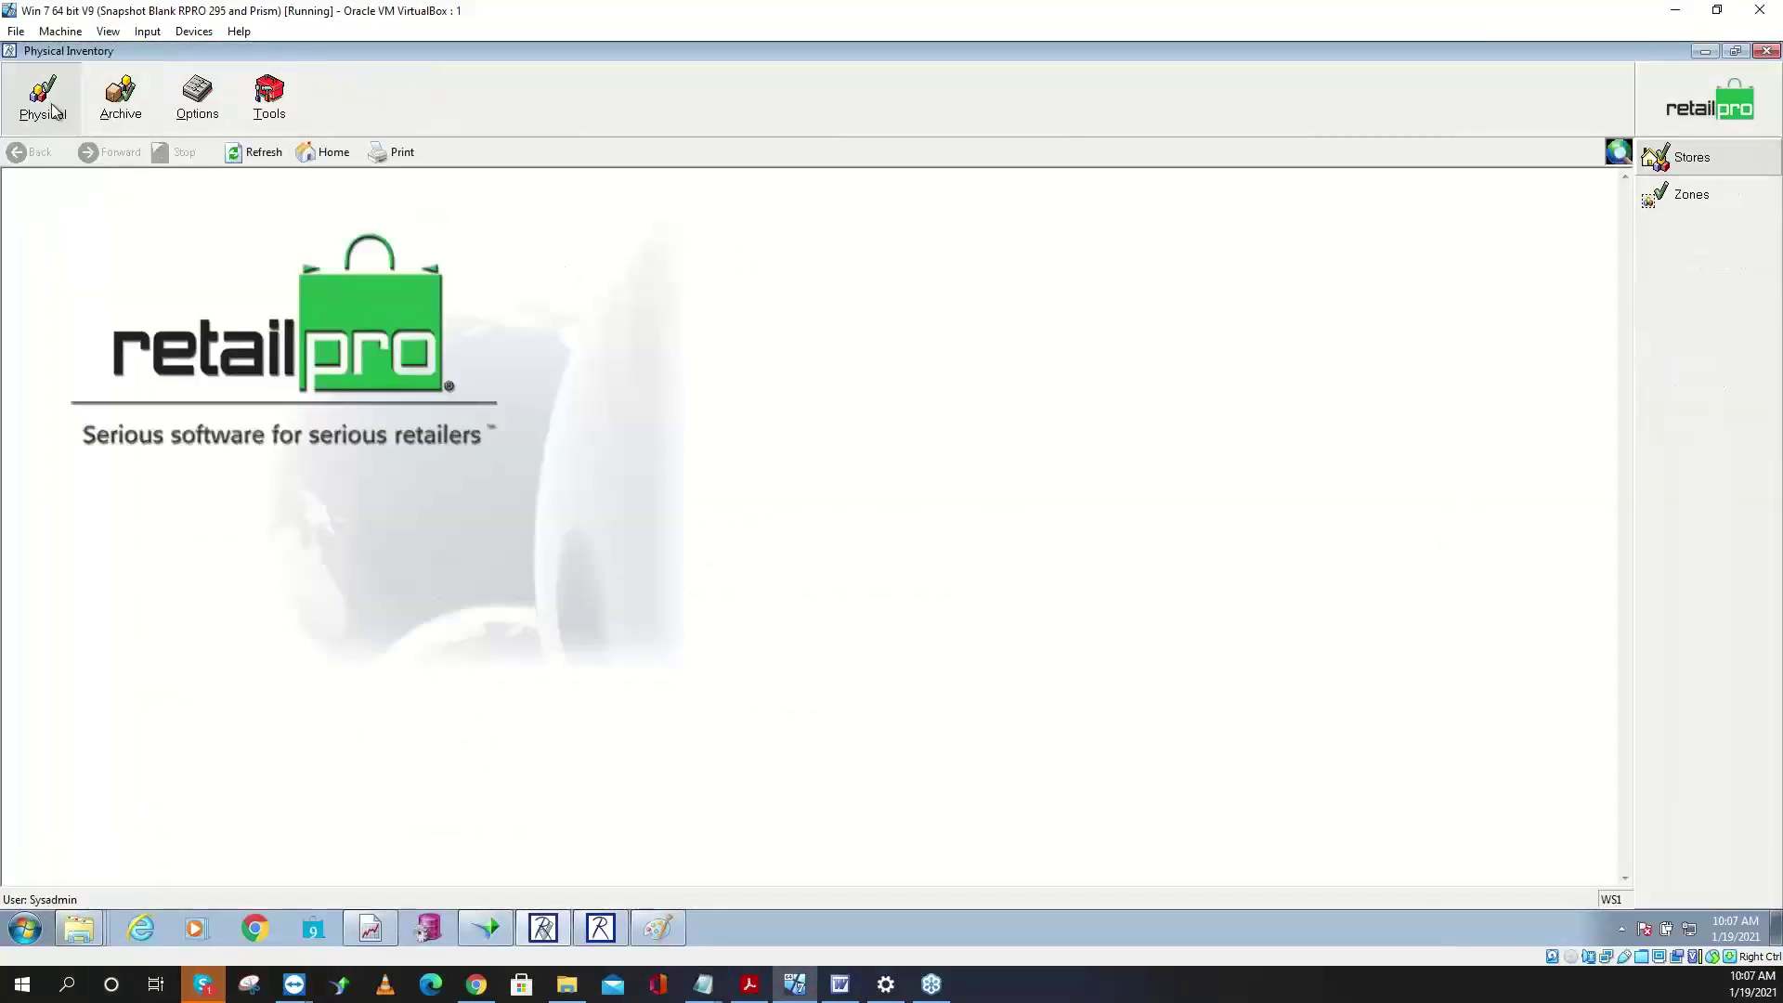
pyautogui.click(1677, 203)
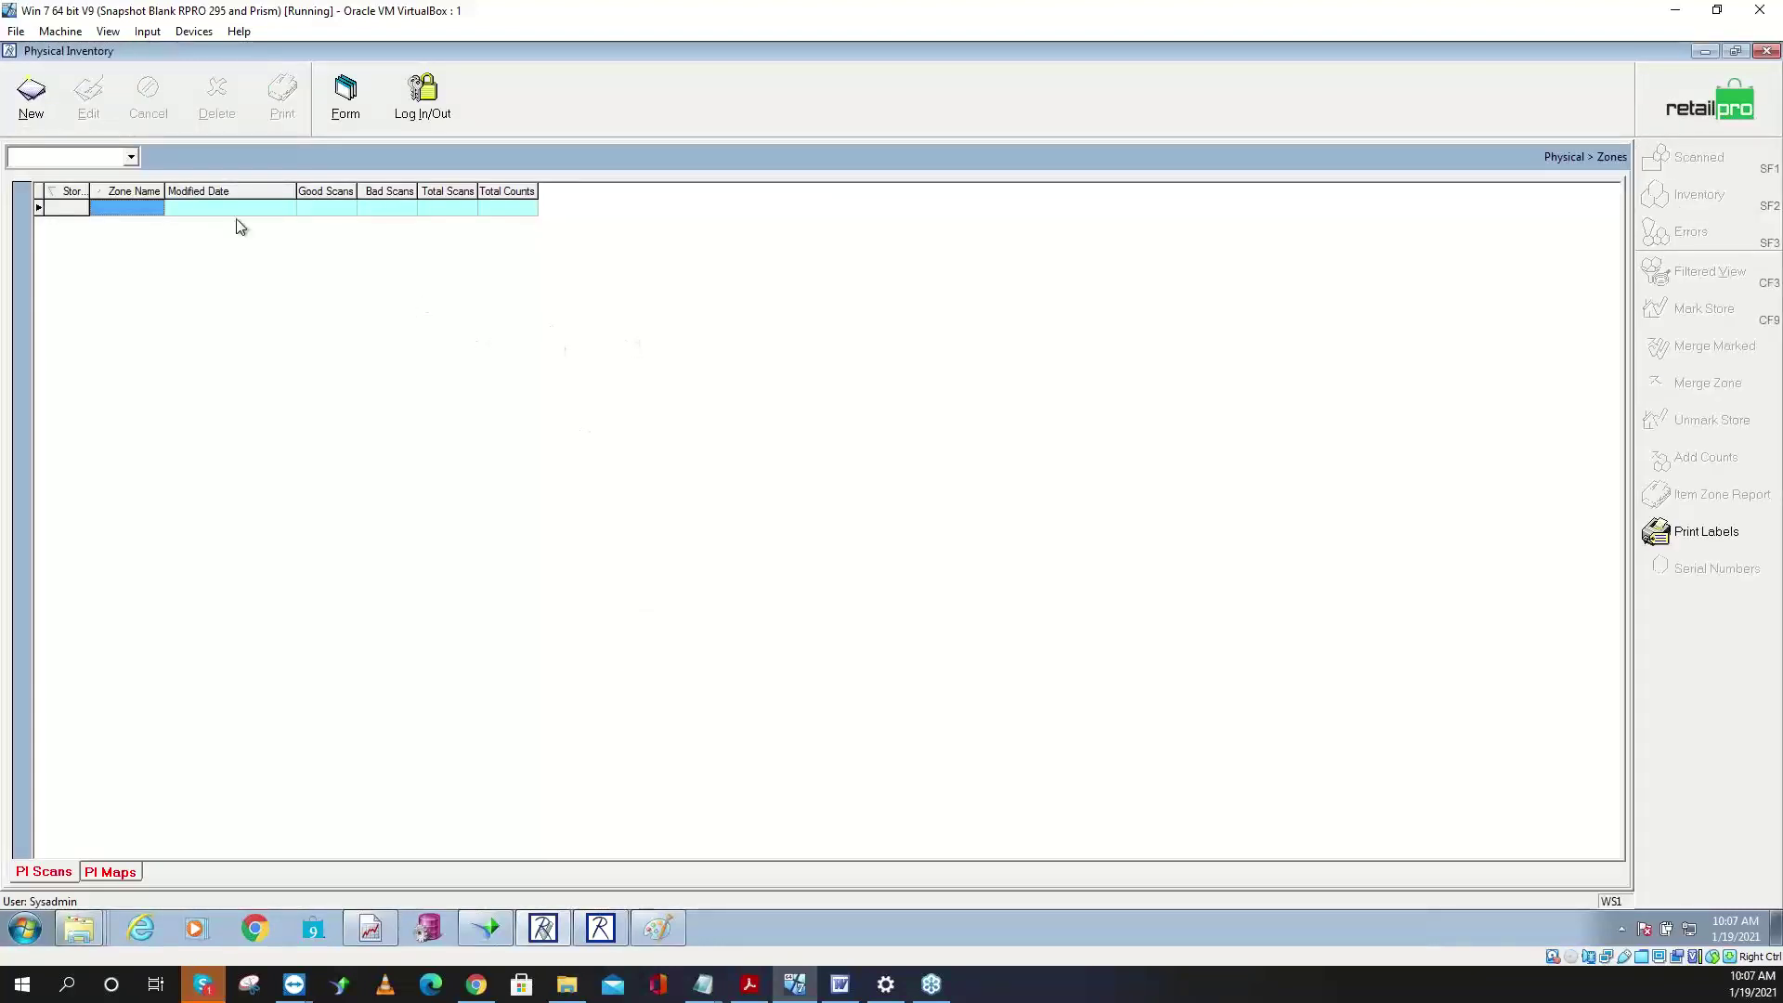
pyautogui.click(33, 102)
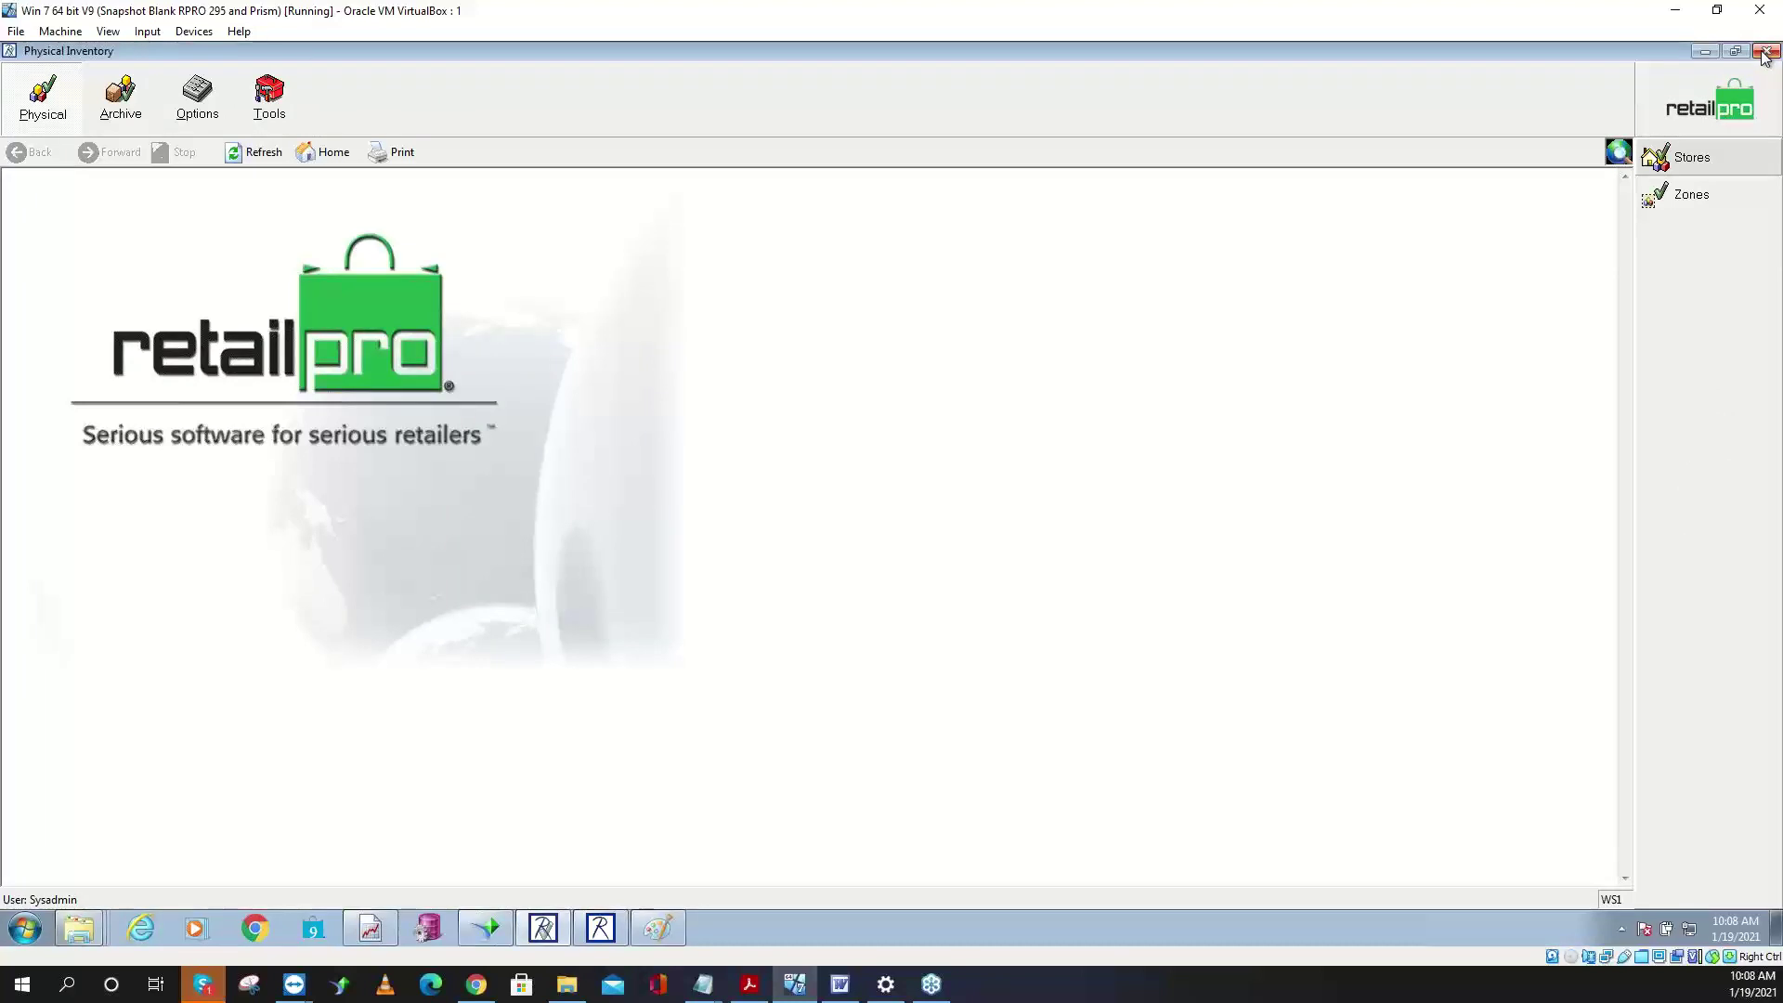
pyautogui.click(1704, 55)
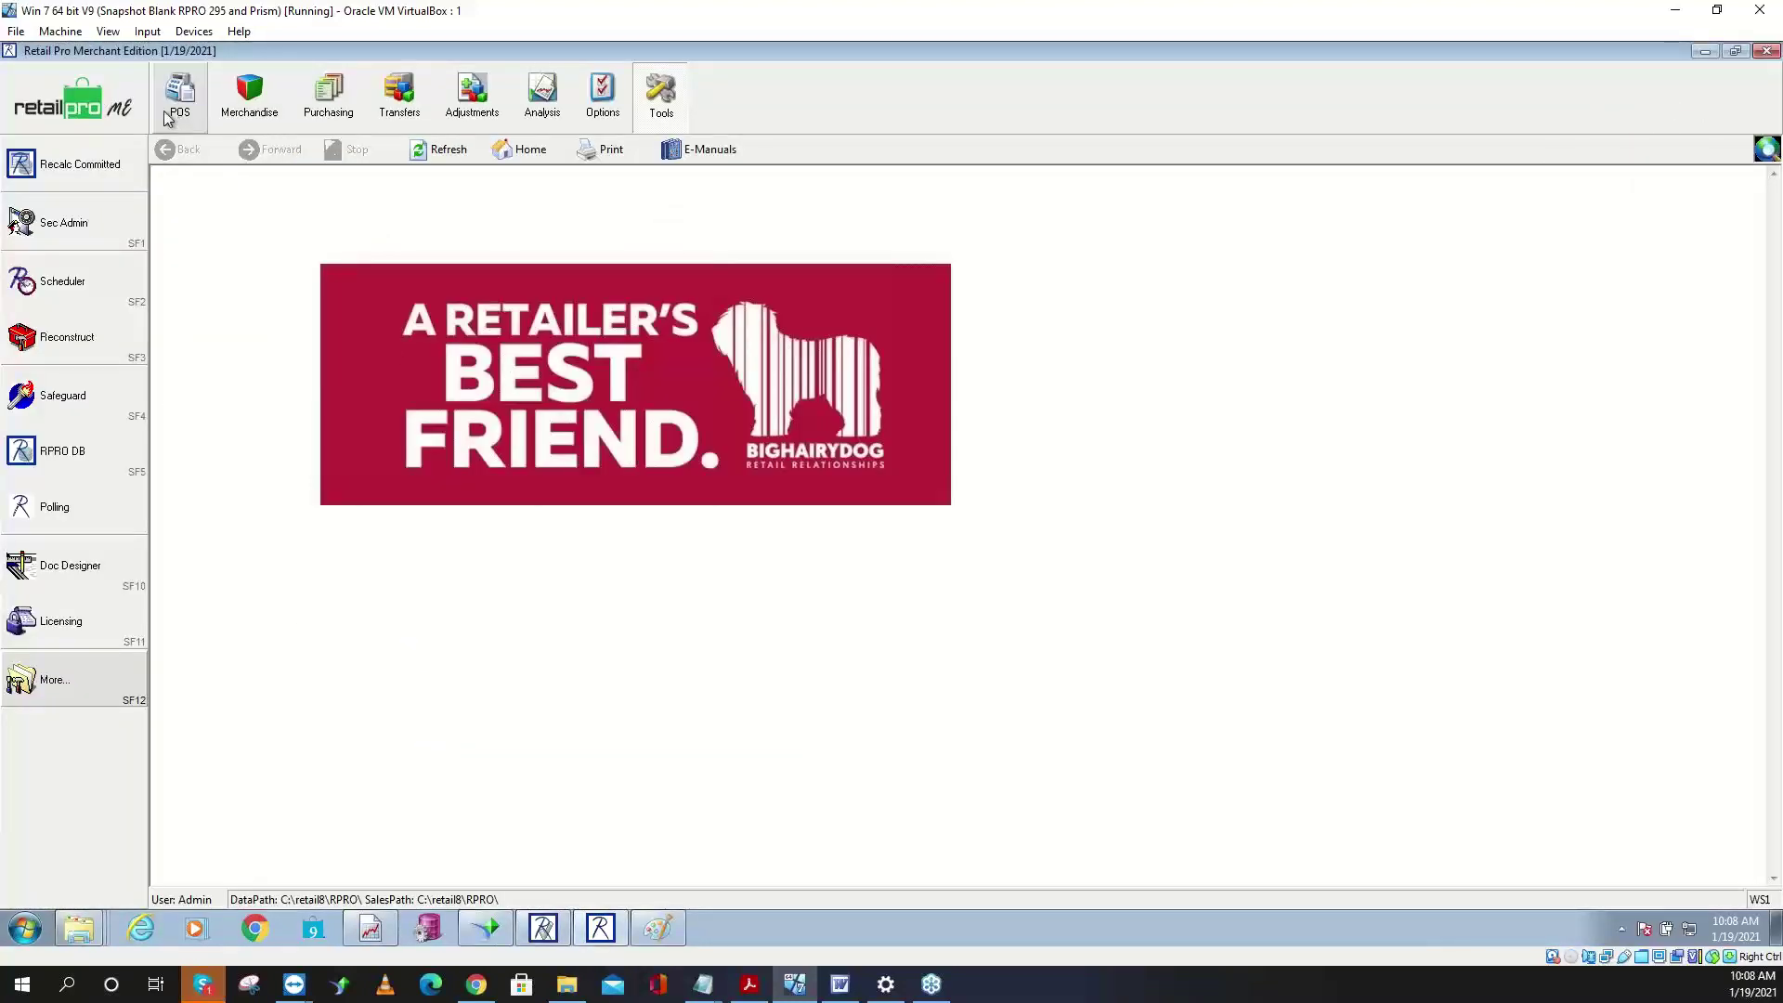
# - In Merchandise > Inventory, select vendor codes down to item 35 and export them to Notepad
pyautogui.click(251, 115)
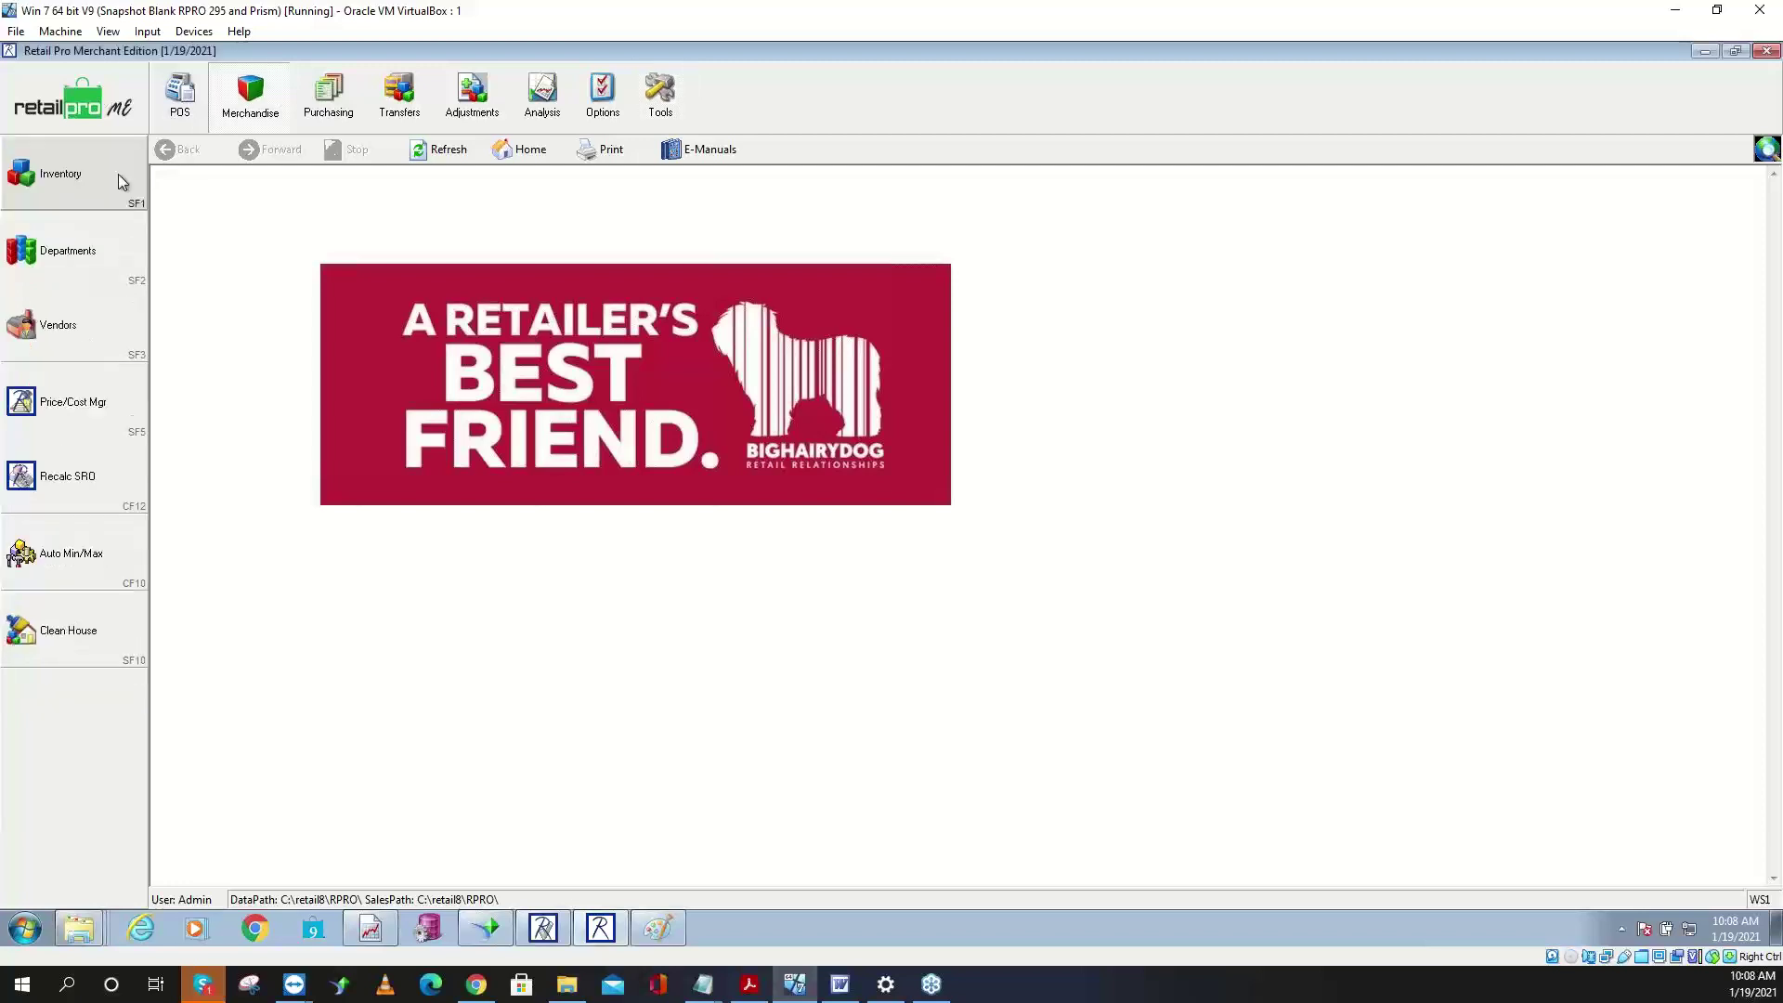
pyautogui.click(116, 179)
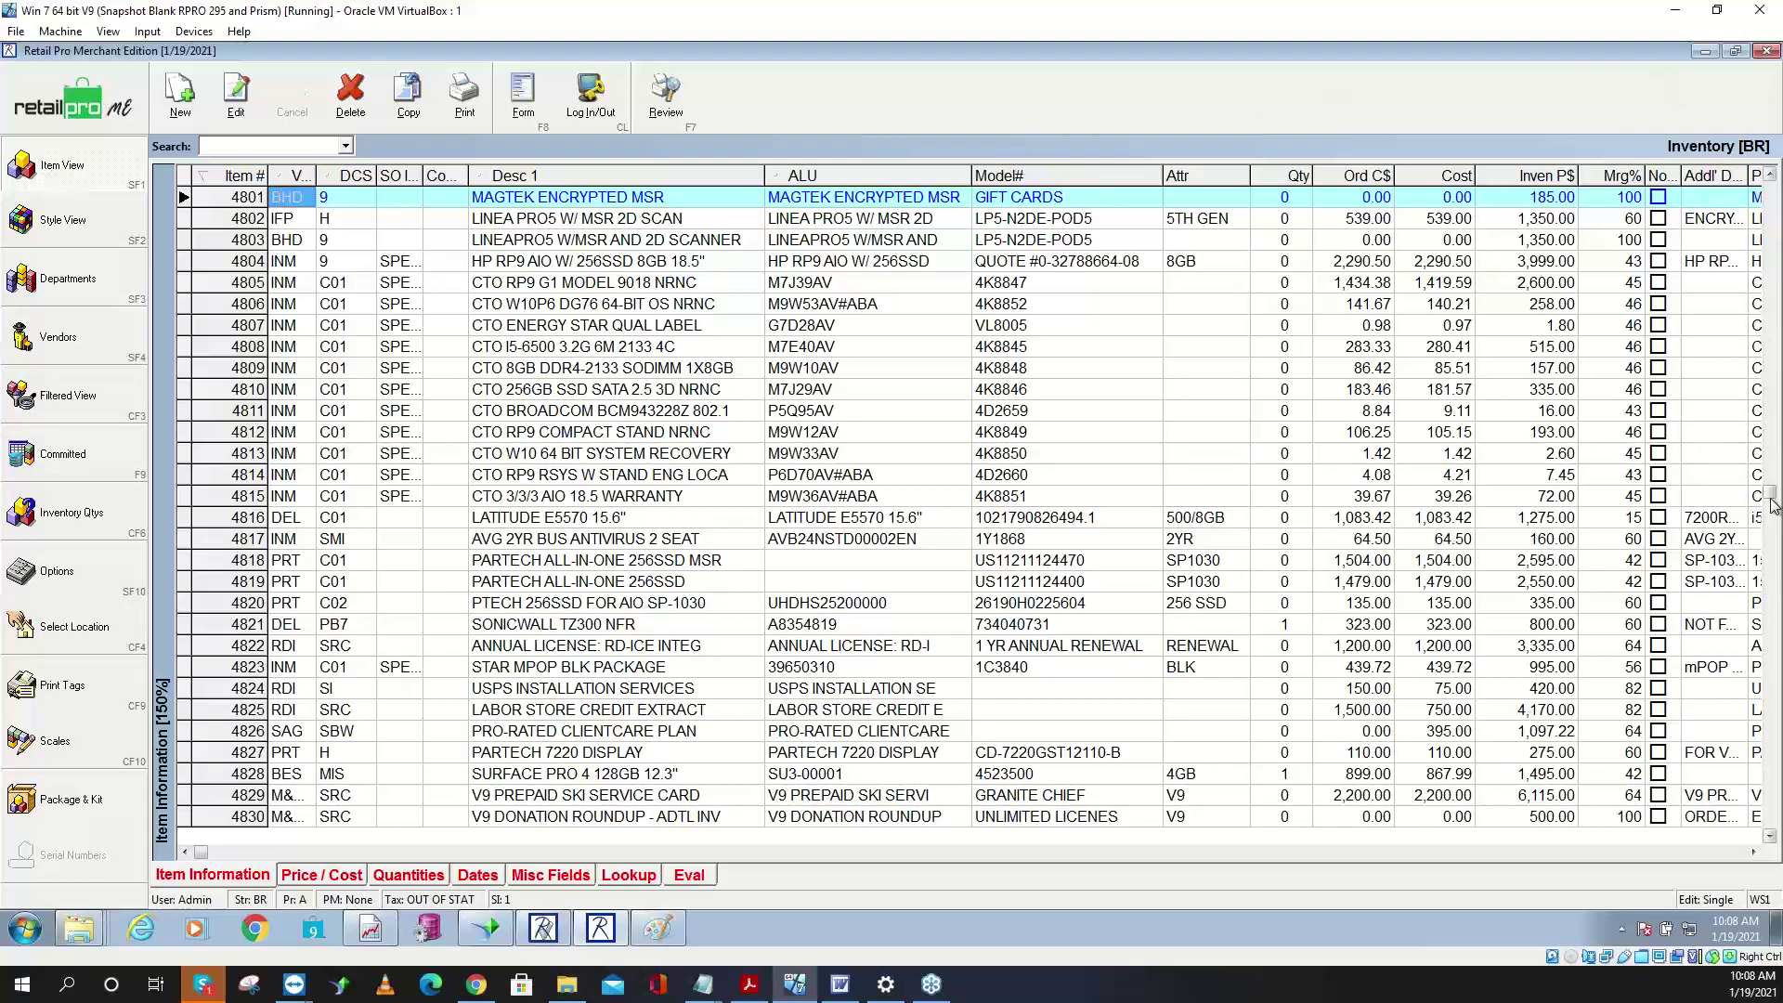
pyautogui.hotkey('ctrl', 'Home')
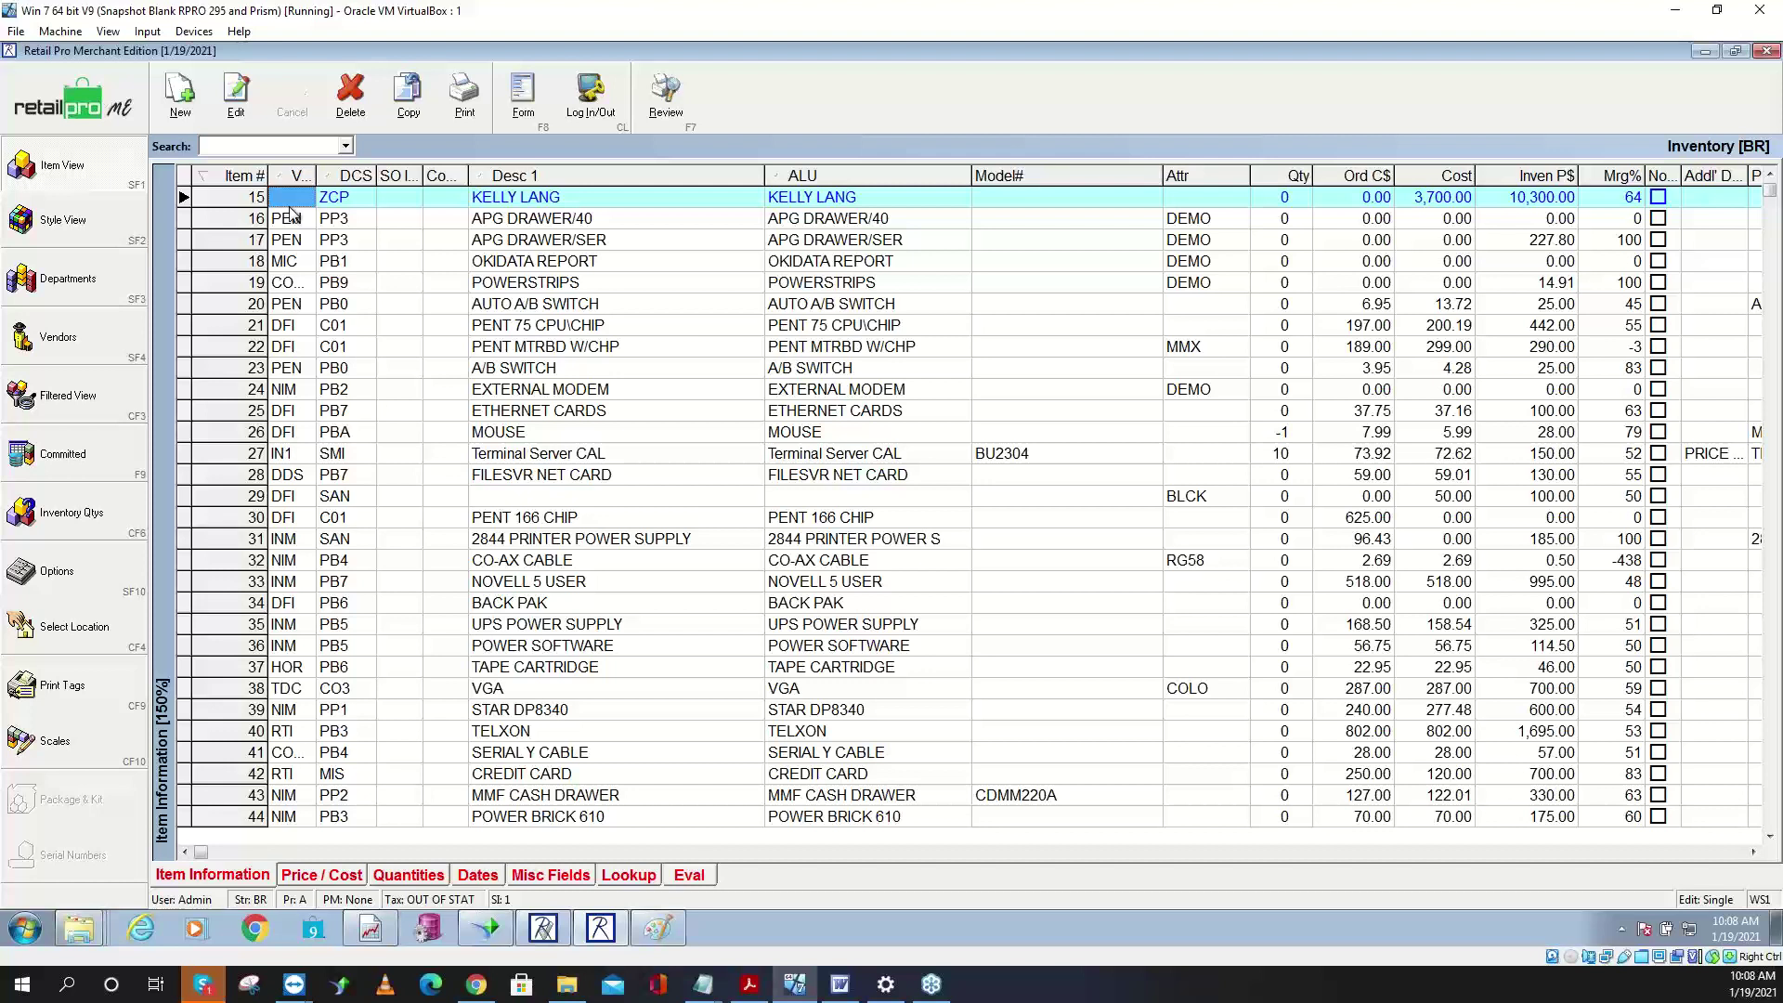
pyautogui.hotkey('shift', 'Down')
pyautogui.hotkey('shift', 'Down')
pyautogui.hotkey('shift', 'Down')
pyautogui.hotkey('shift', 'Down')
pyautogui.hotkey('shift', 'Down')
pyautogui.hotkey('shift', 'Down')
pyautogui.hotkey('shift', 'Down')
pyautogui.hotkey('shift', 'Down')
pyautogui.hotkey('shift', 'Down')
pyautogui.hotkey('shift', 'Down')
pyautogui.hotkey('shift', 'Down')
pyautogui.hotkey('shift', 'Down')
pyautogui.hotkey('shift', 'Down')
pyautogui.hotkey('shift', 'Down')
pyautogui.hotkey('shift', 'Down')
pyautogui.hotkey('shift', 'Down')
pyautogui.hotkey('shift', 'Down')
pyautogui.hotkey('shift', 'Down')
pyautogui.hotkey('shift', 'Down')
pyautogui.hotkey('shift', 'Down')
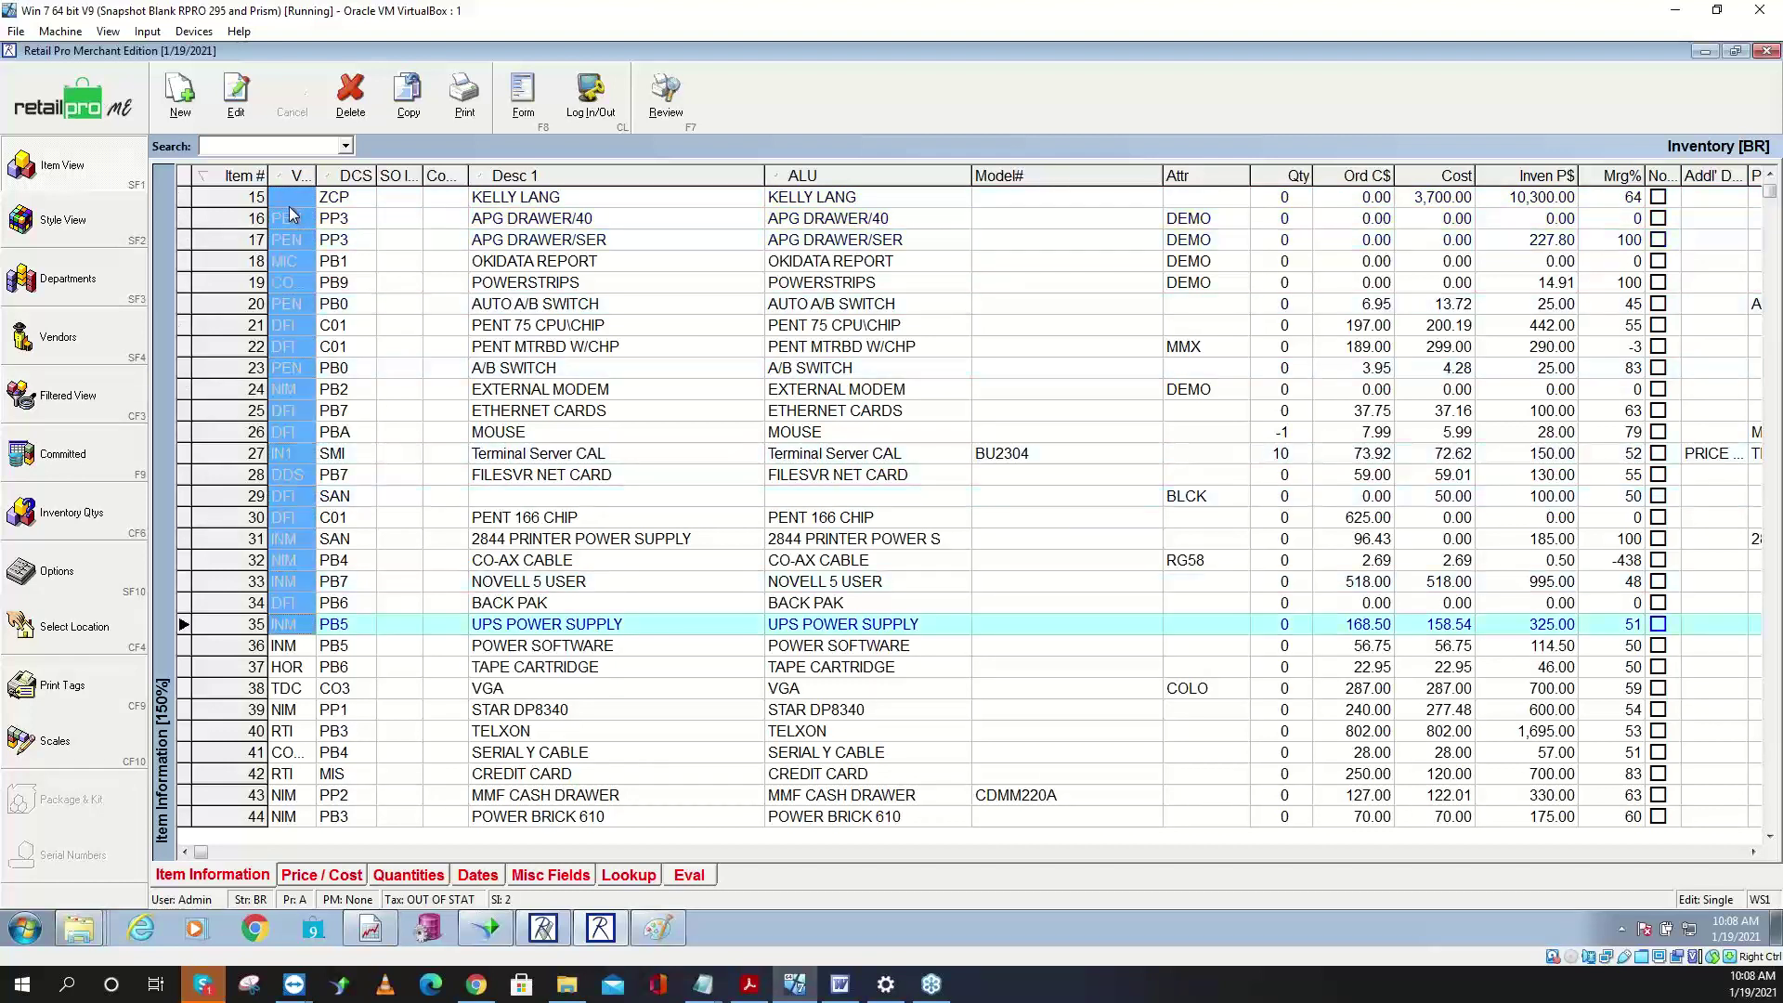
pyautogui.rightClick(283, 402)
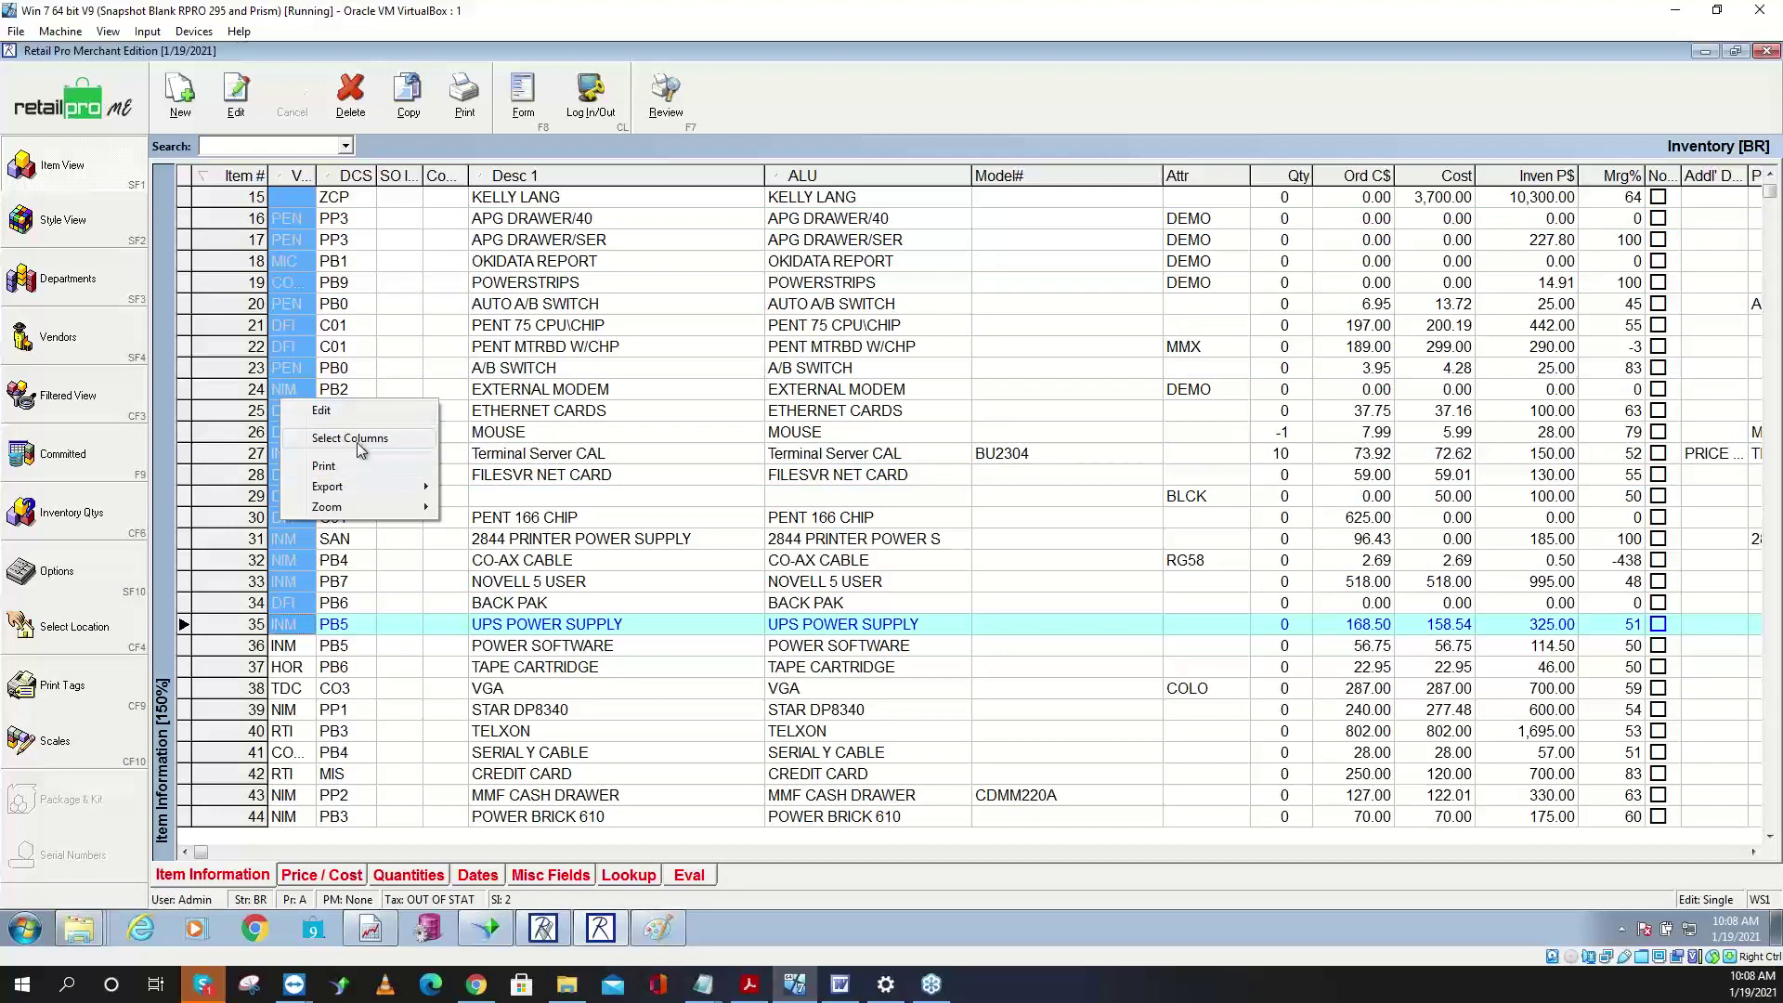
pyautogui.moveTo(372, 486)
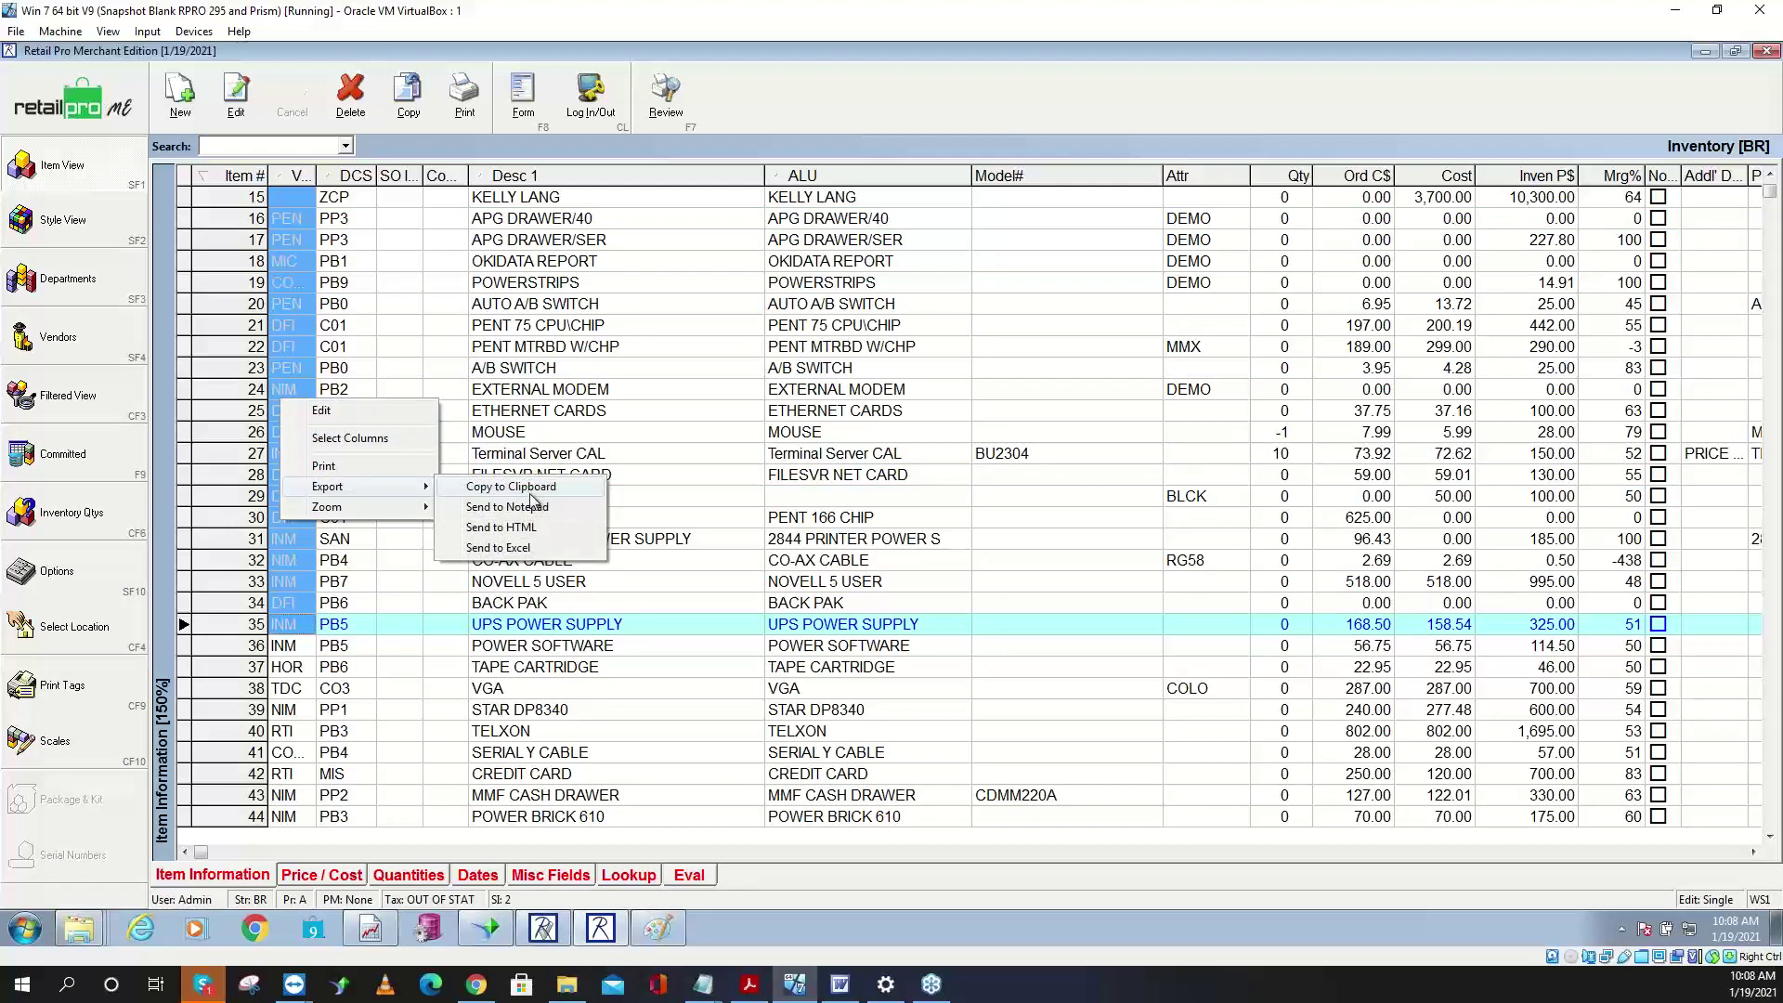
pyautogui.click(530, 510)
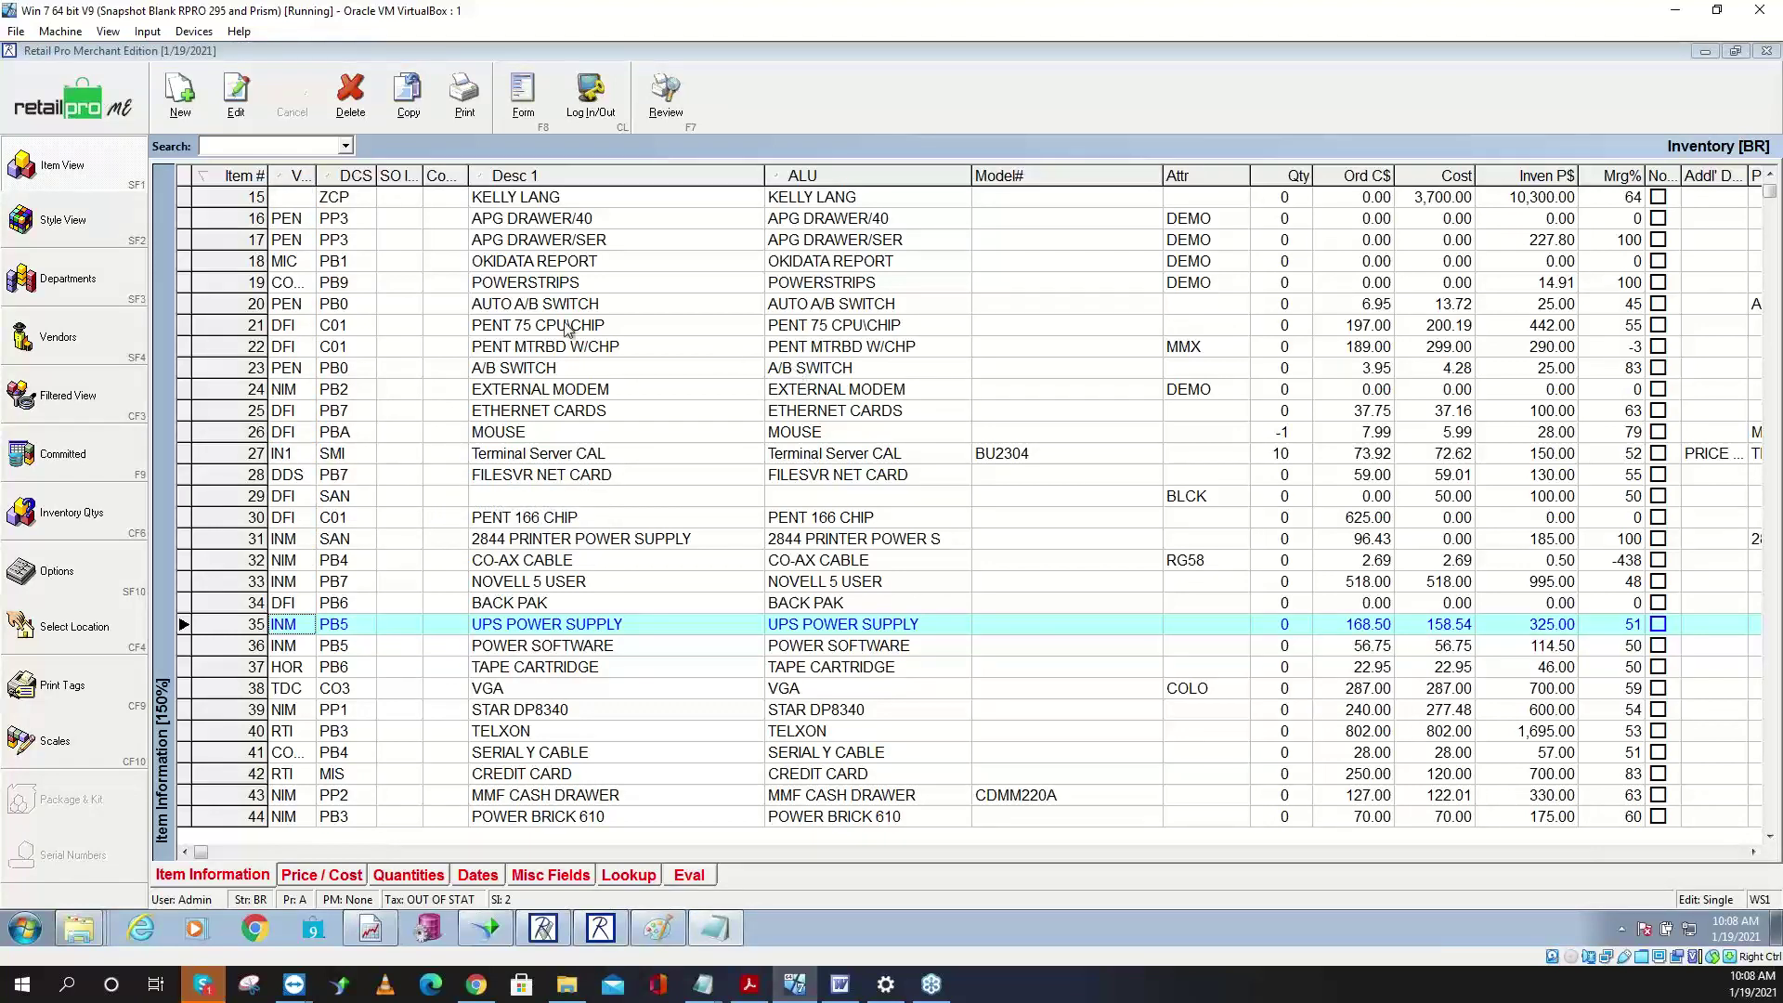
pyautogui.click(711, 930)
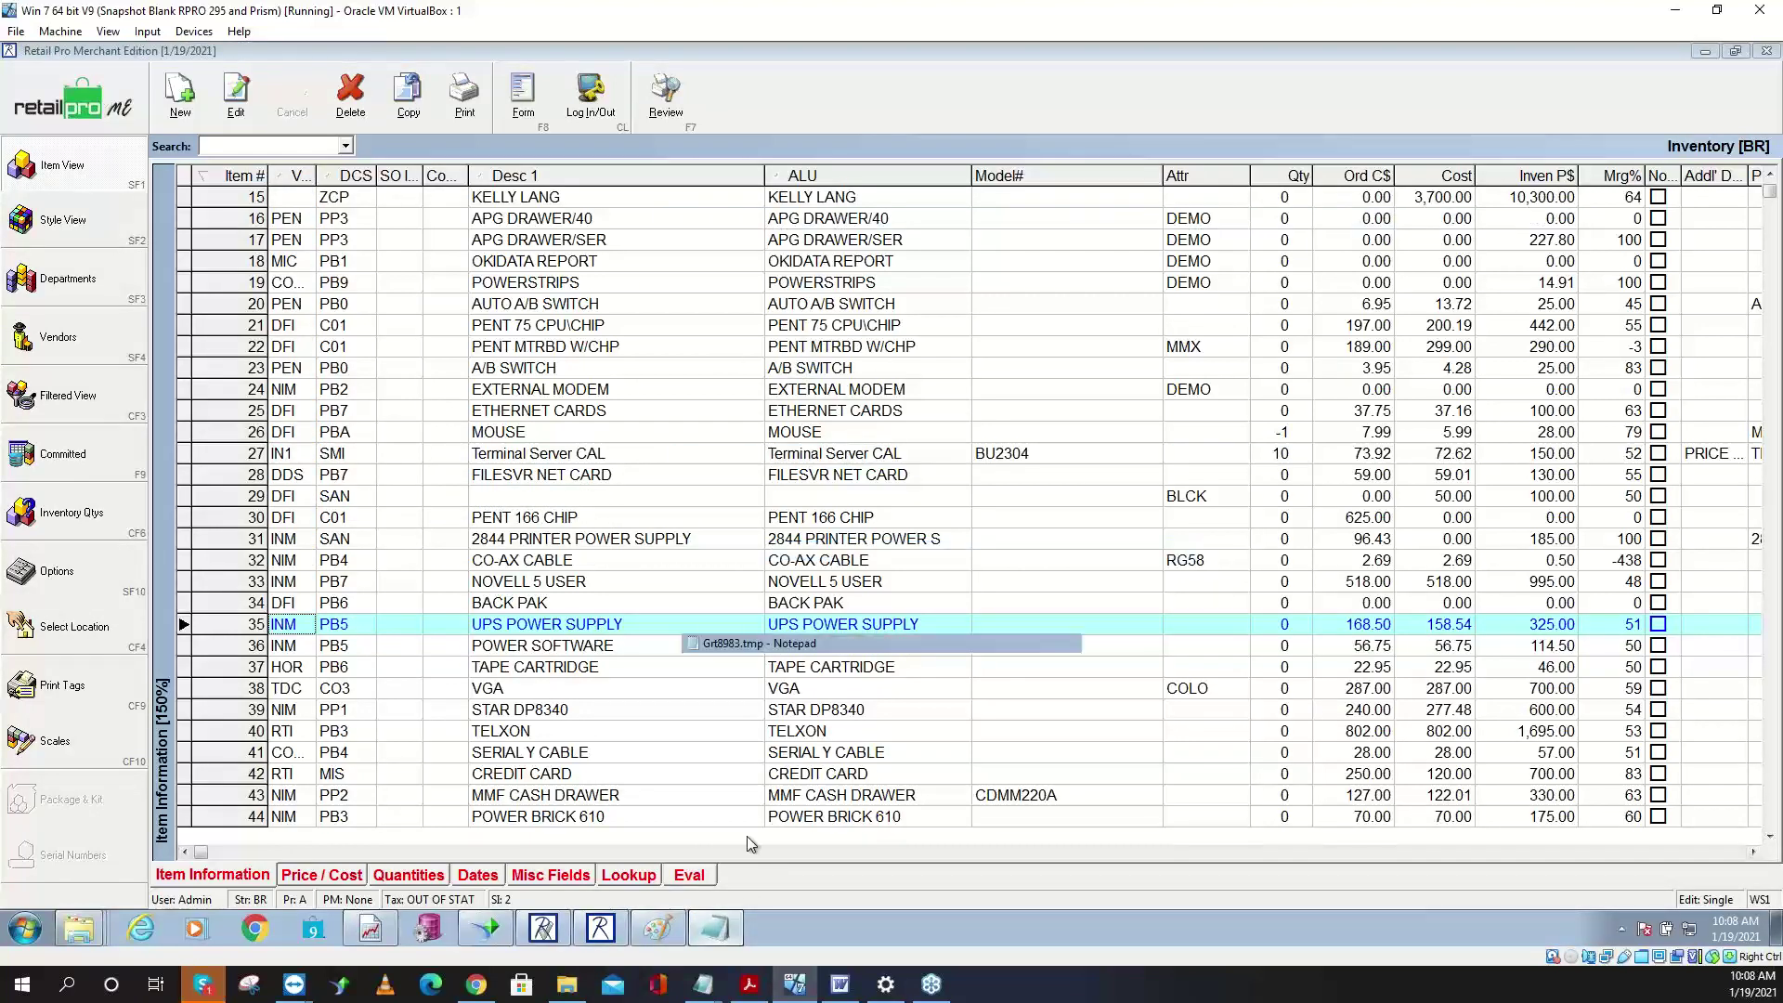
pyautogui.click(710, 930)
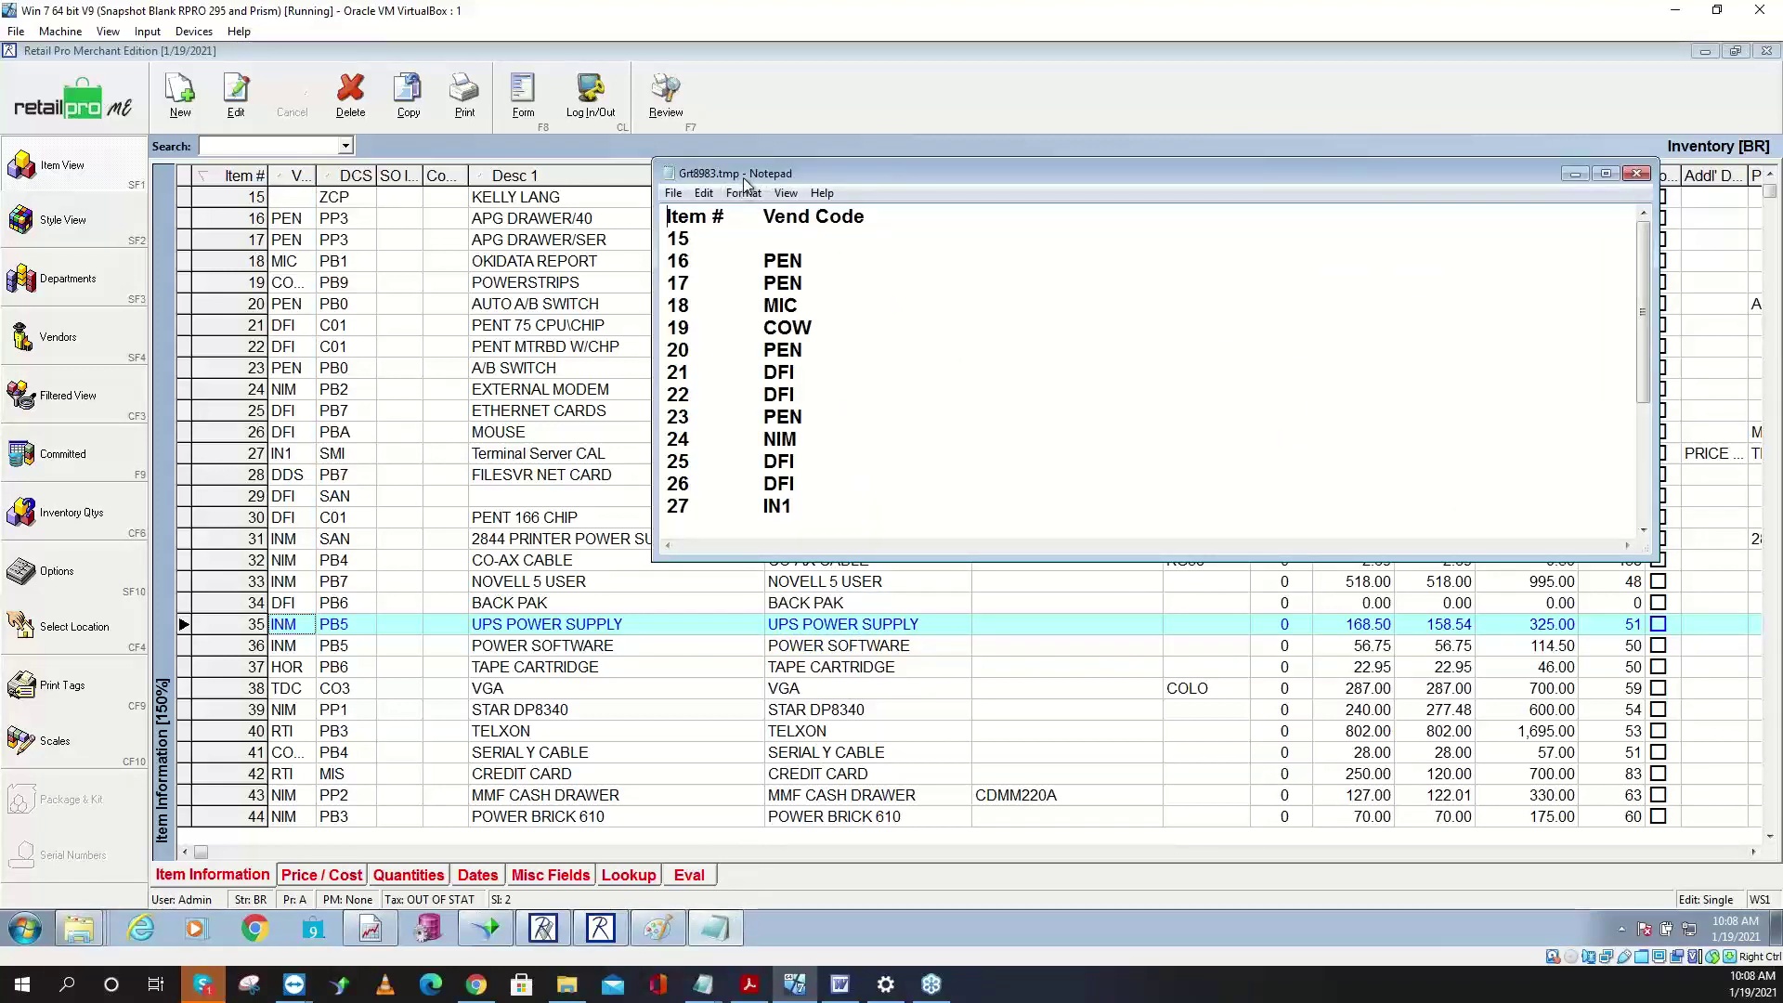
# - Delete the Vend Code header from the exported list
pyautogui.moveTo(751, 178); pyautogui.dragTo(311, 139)
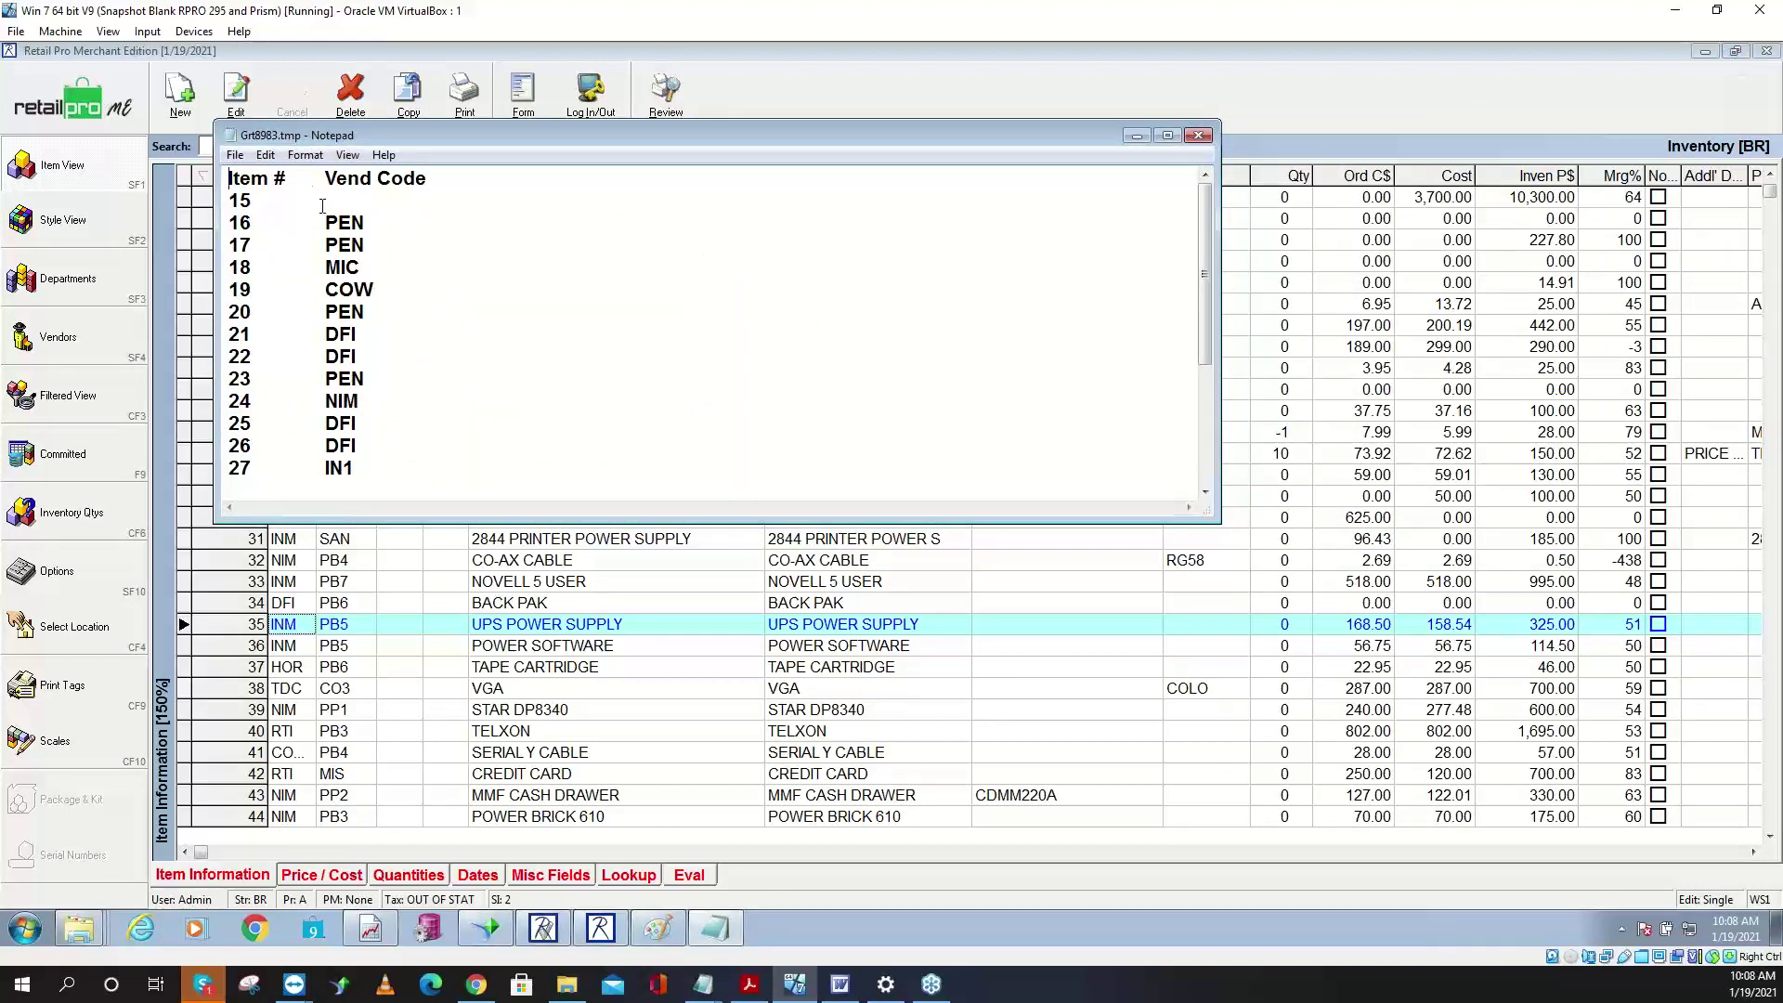
pyautogui.moveTo(323, 178); pyautogui.dragTo(401, 178)
pyautogui.click(353, 201)
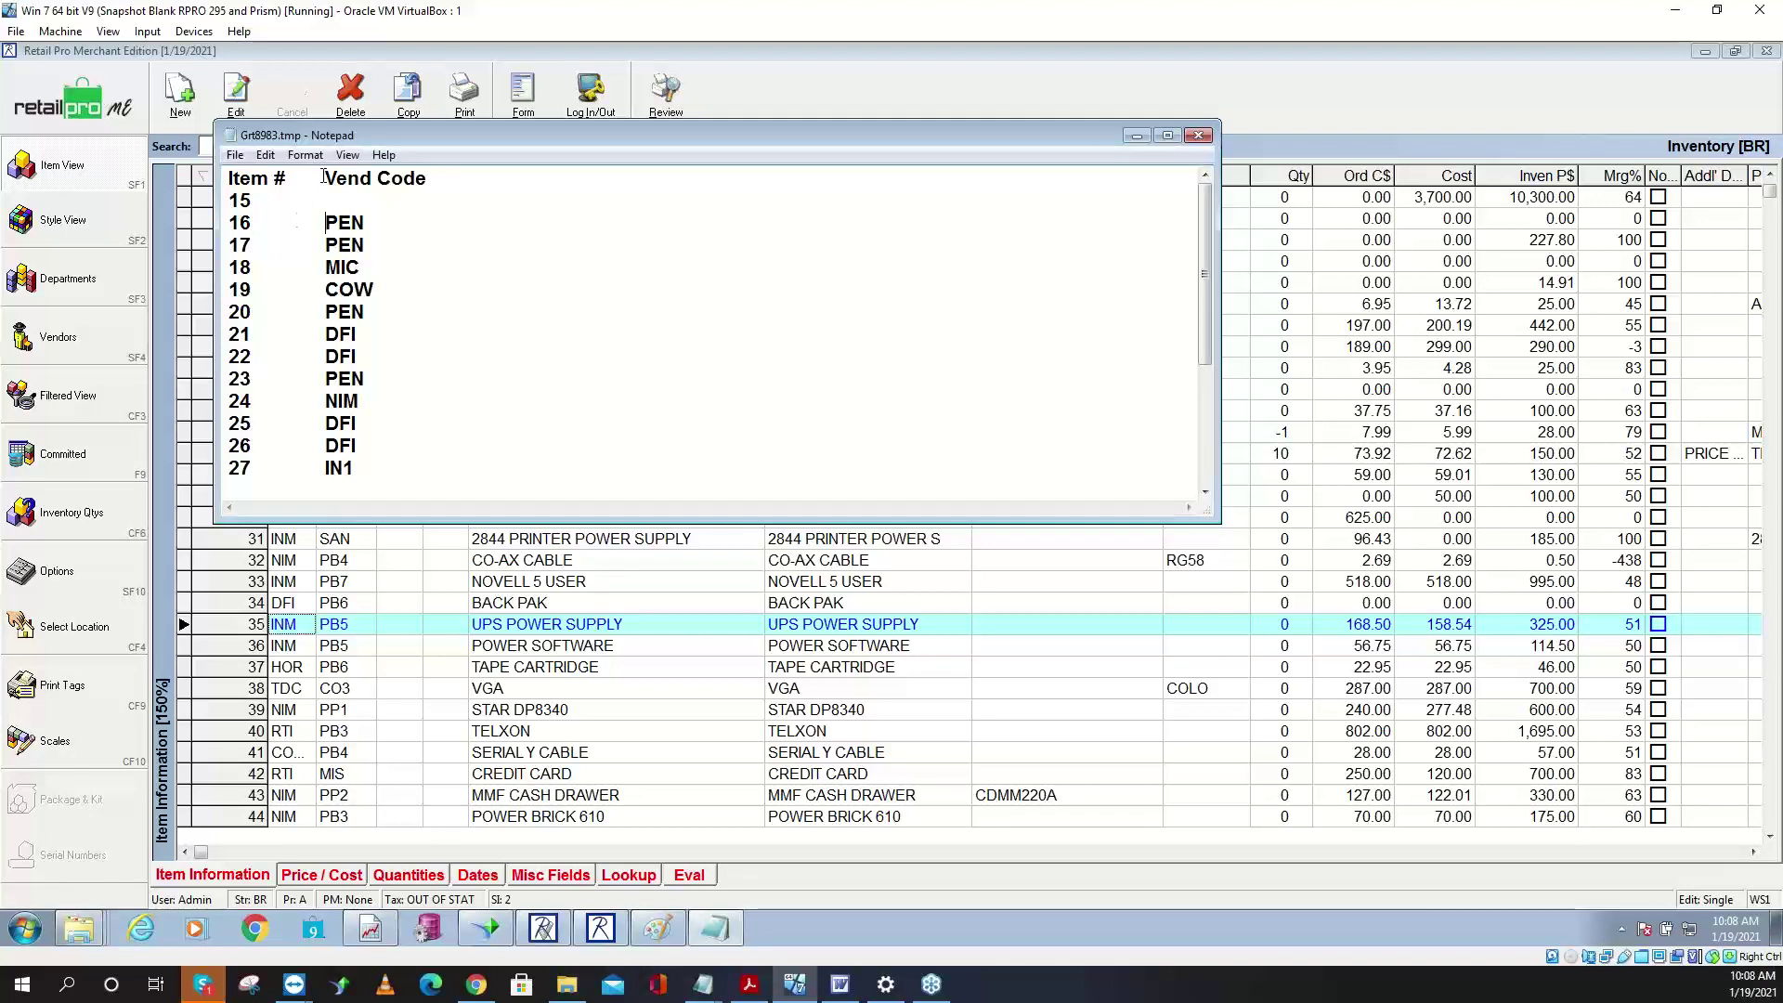
pyautogui.moveTo(423, 176); pyautogui.dragTo(323, 177)
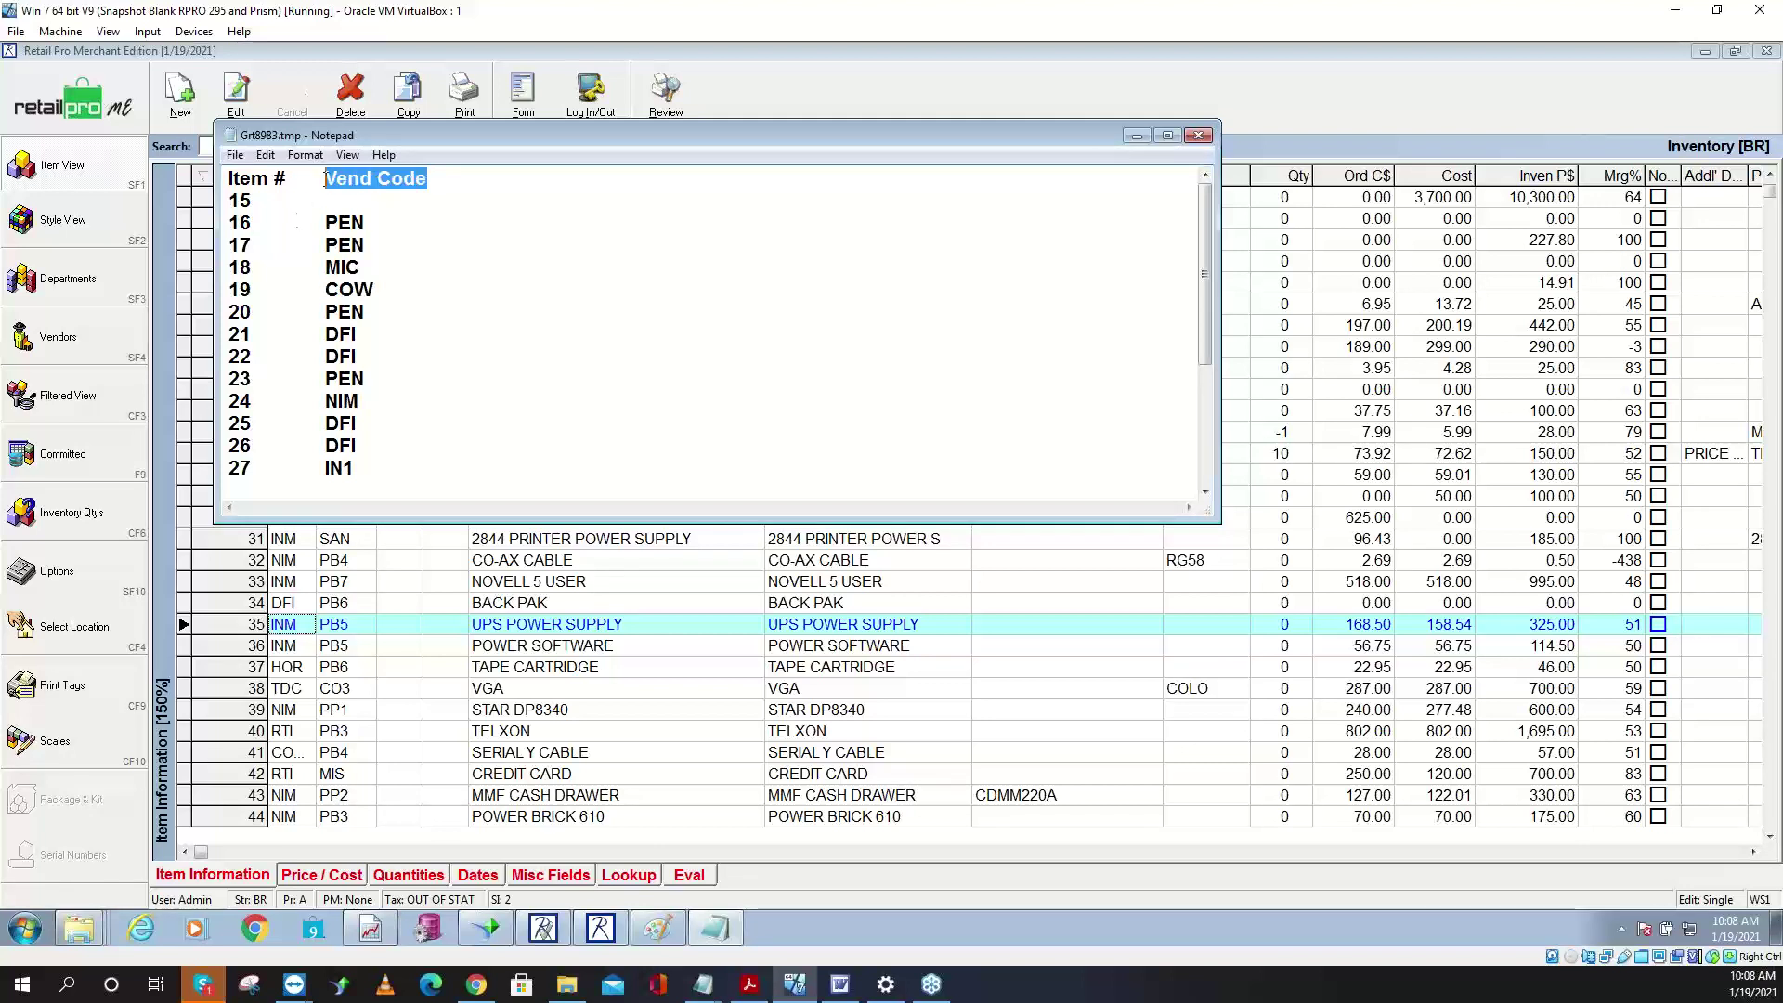
pyautogui.press('BackSpace')
# - Delete the vendor codes (PEN, MIC, COW, DFI, NIM, IN1) from lines 16 through 27
pyautogui.click(373, 223)
pyautogui.press('BackSpace')
pyautogui.press('BackSpace')
pyautogui.press('BackSpace')
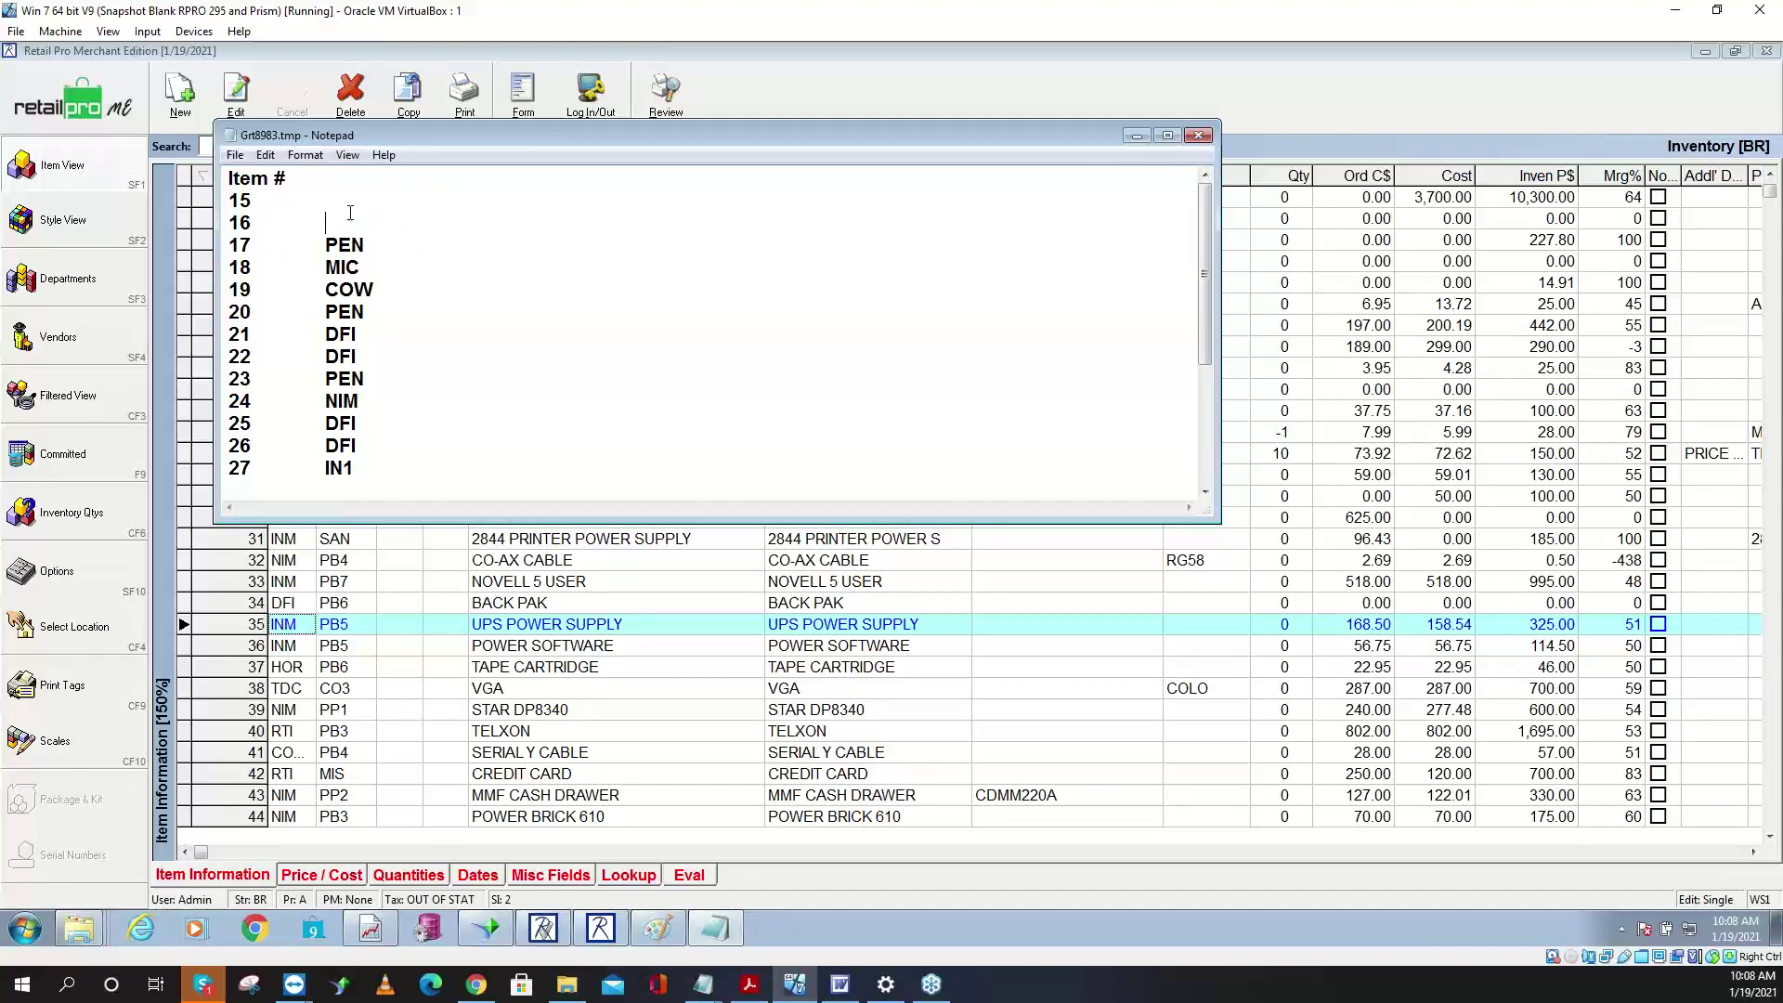
pyautogui.doubleClick(353, 245)
pyautogui.press('BackSpace')
pyautogui.doubleClick(353, 267)
pyautogui.press('BackSpace')
pyautogui.doubleClick(367, 289)
pyautogui.press('BackSpace')
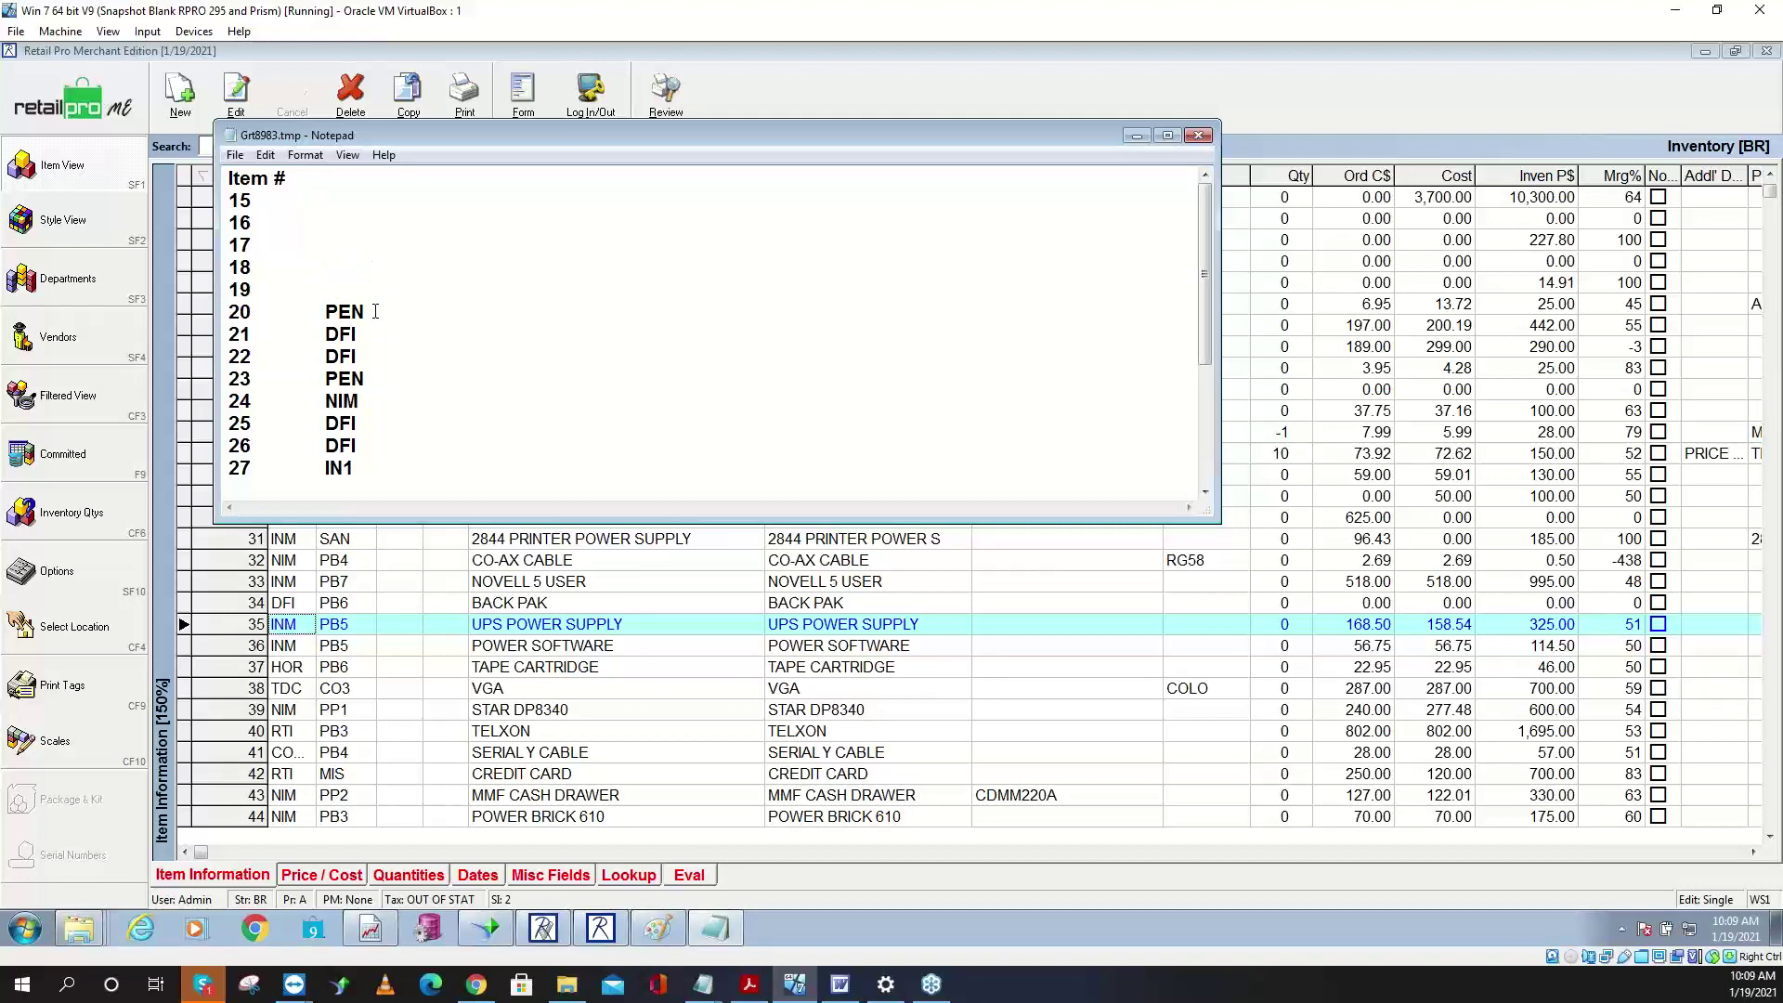
pyautogui.doubleClick(362, 312)
pyautogui.press('BackSpace')
pyautogui.doubleClick(358, 334)
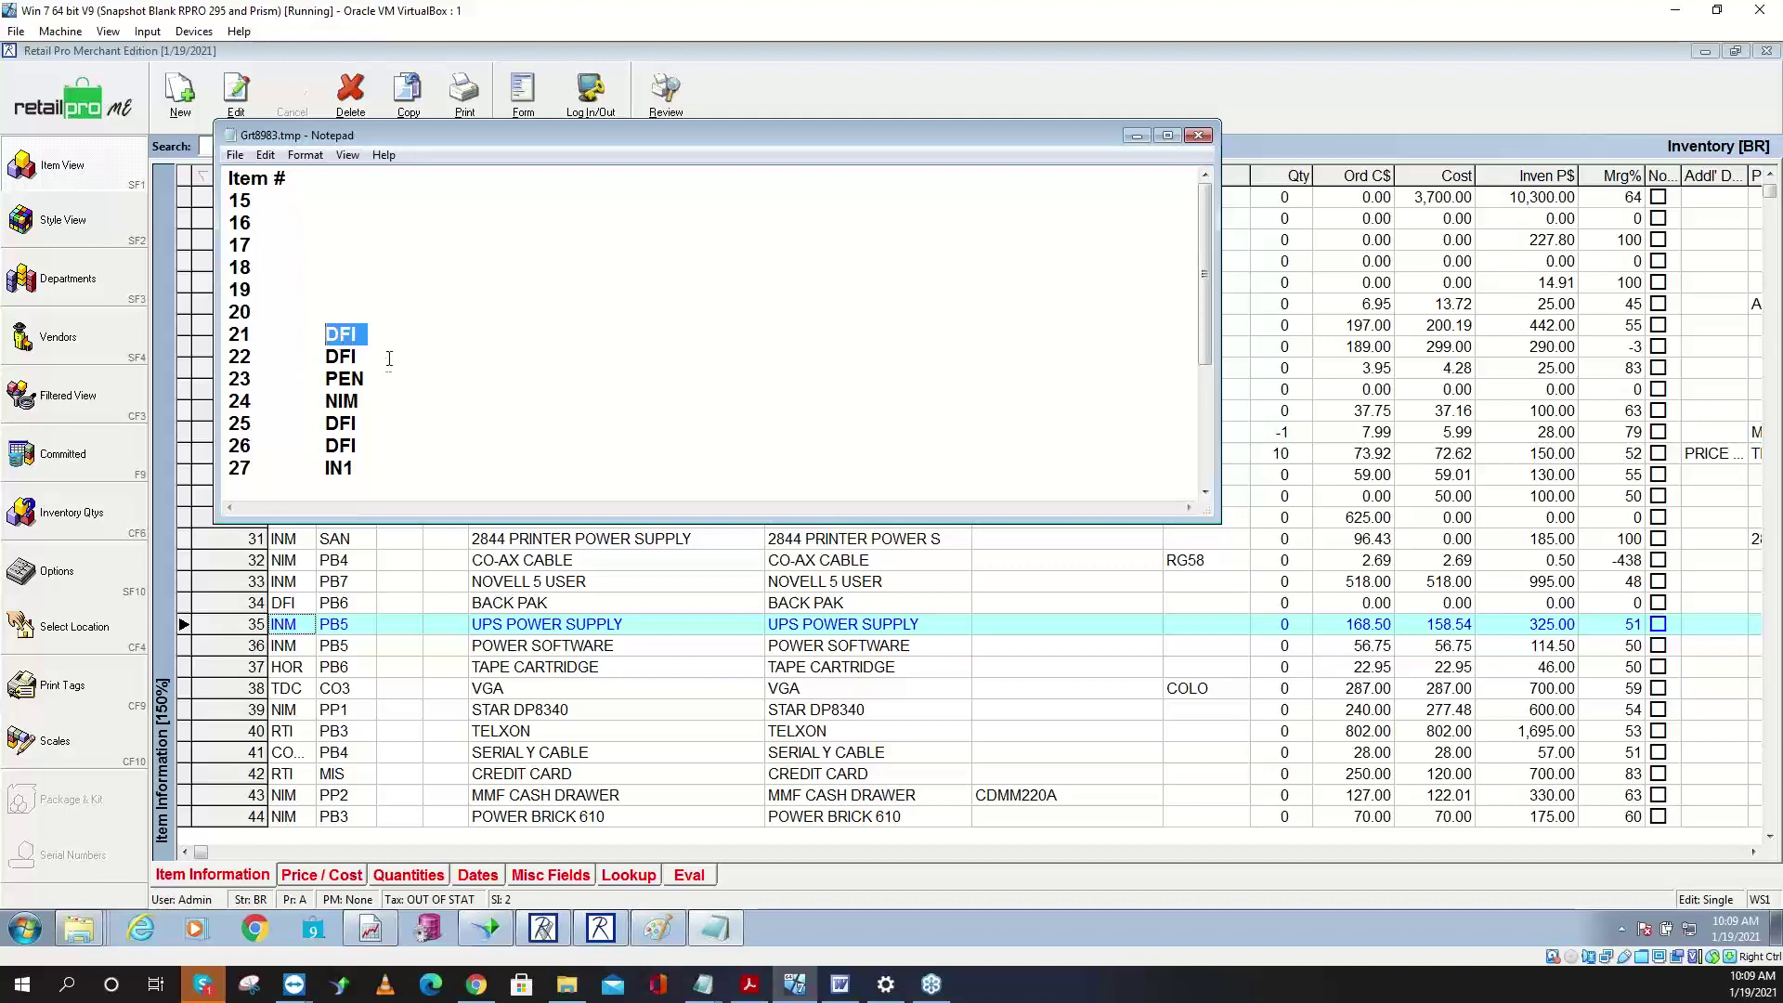
pyautogui.press('BackSpace')
pyautogui.doubleClick(358, 357)
pyautogui.press('BackSpace')
pyautogui.doubleClick(327, 379)
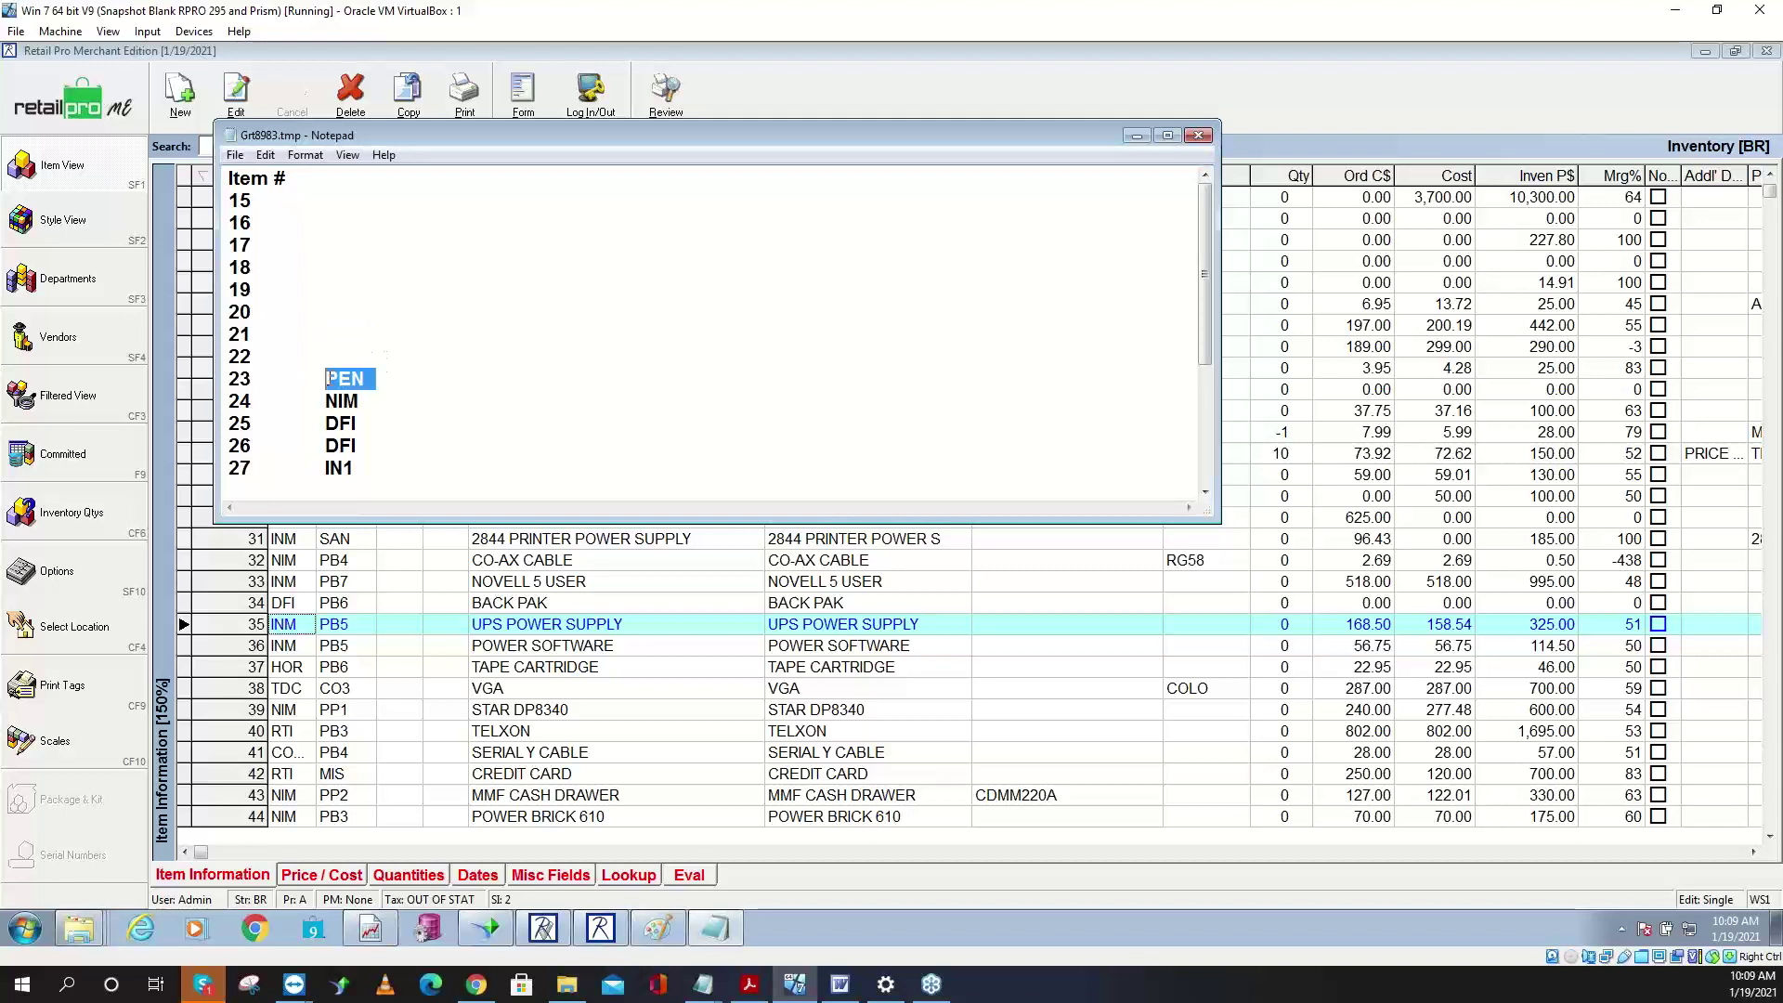
pyautogui.press('BackSpace')
pyautogui.doubleClick(327, 402)
pyautogui.press('BackSpace')
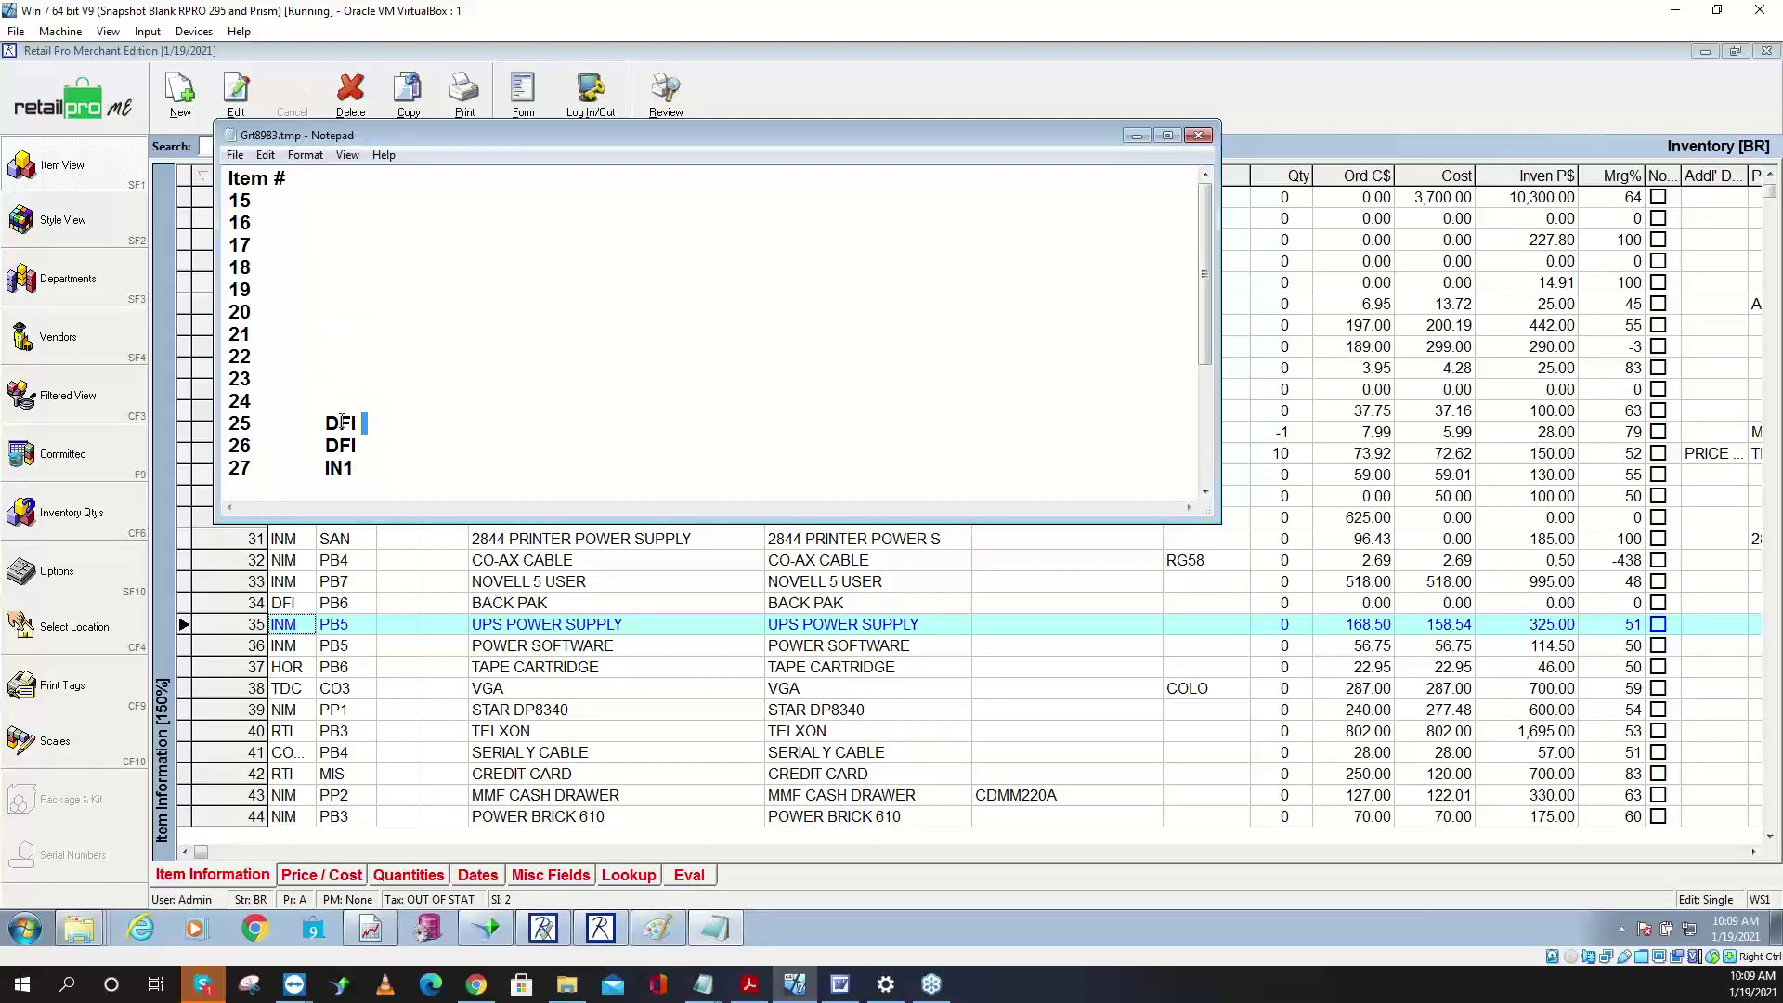
pyautogui.doubleClick(342, 422)
pyautogui.press('BackSpace')
pyautogui.doubleClick(344, 446)
pyautogui.press('BackSpace')
pyautogui.moveTo(363, 470); pyautogui.dragTo(321, 469)
pyautogui.press('BackSpace')
# - Insert a 00 line after 19 and copy the tab character separating the columns
pyautogui.press('Return')
pyautogui.write('00')
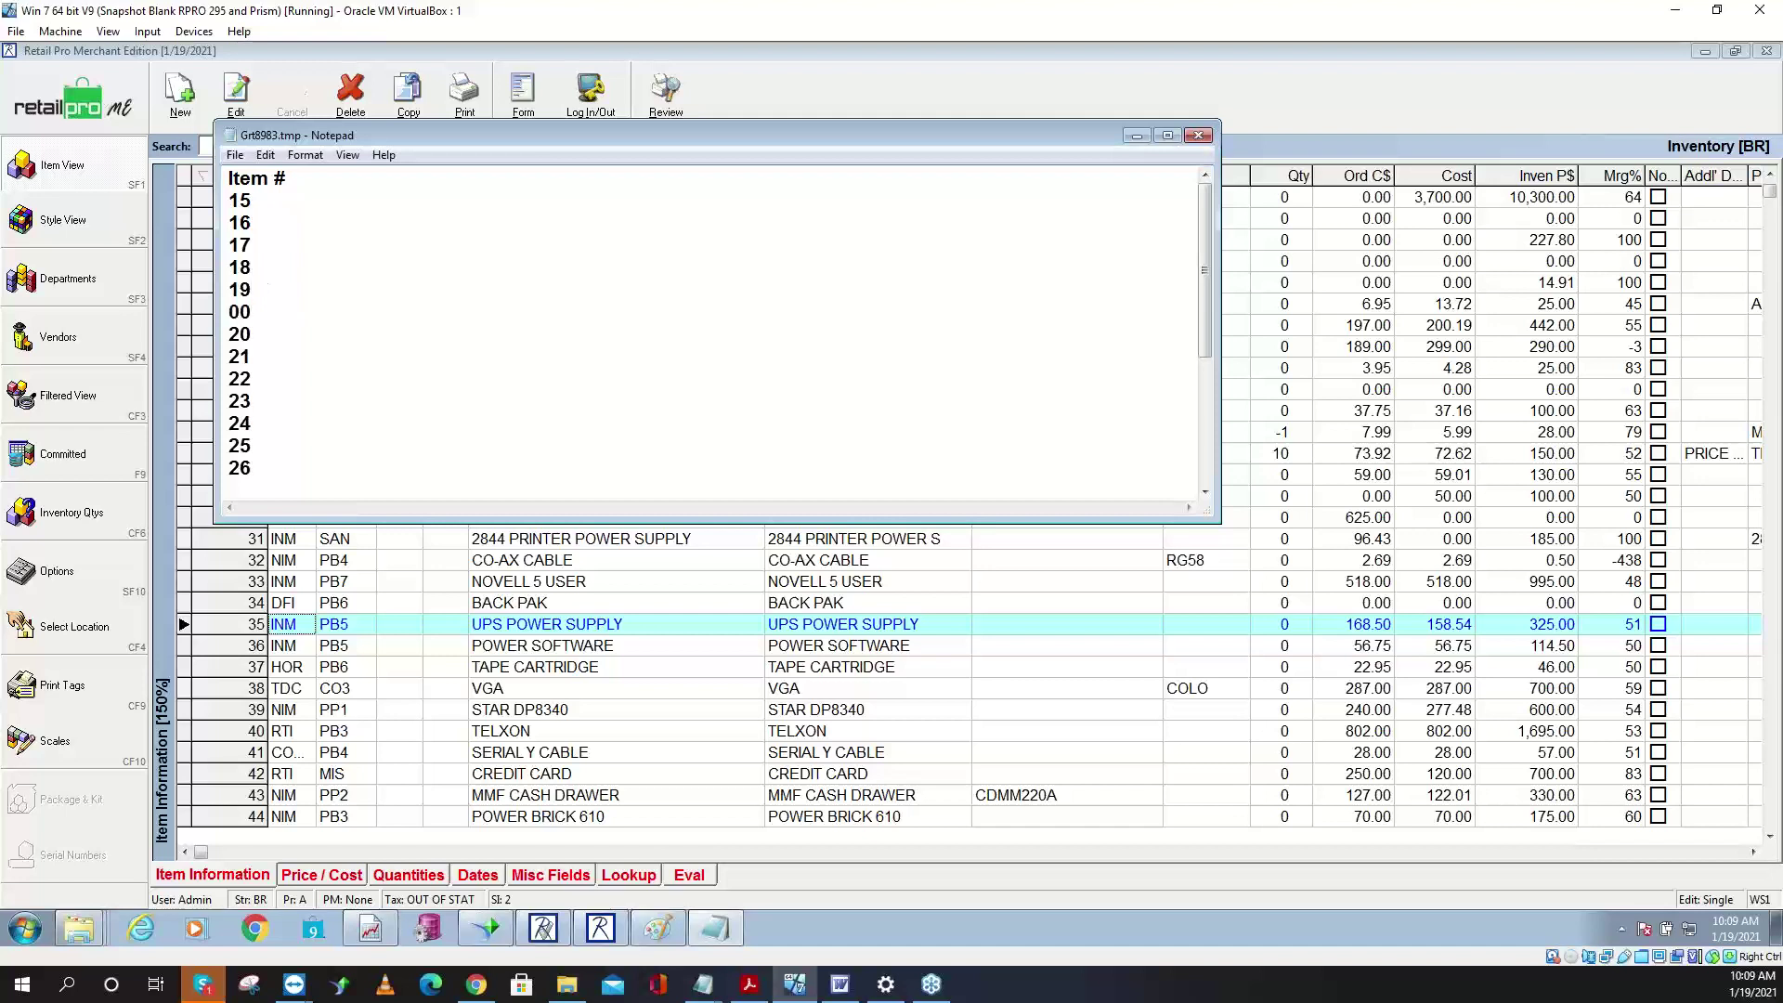
pyautogui.doubleClick(355, 202)
pyautogui.rightClick(279, 197)
pyautogui.click(341, 253)
pyautogui.click(265, 155)
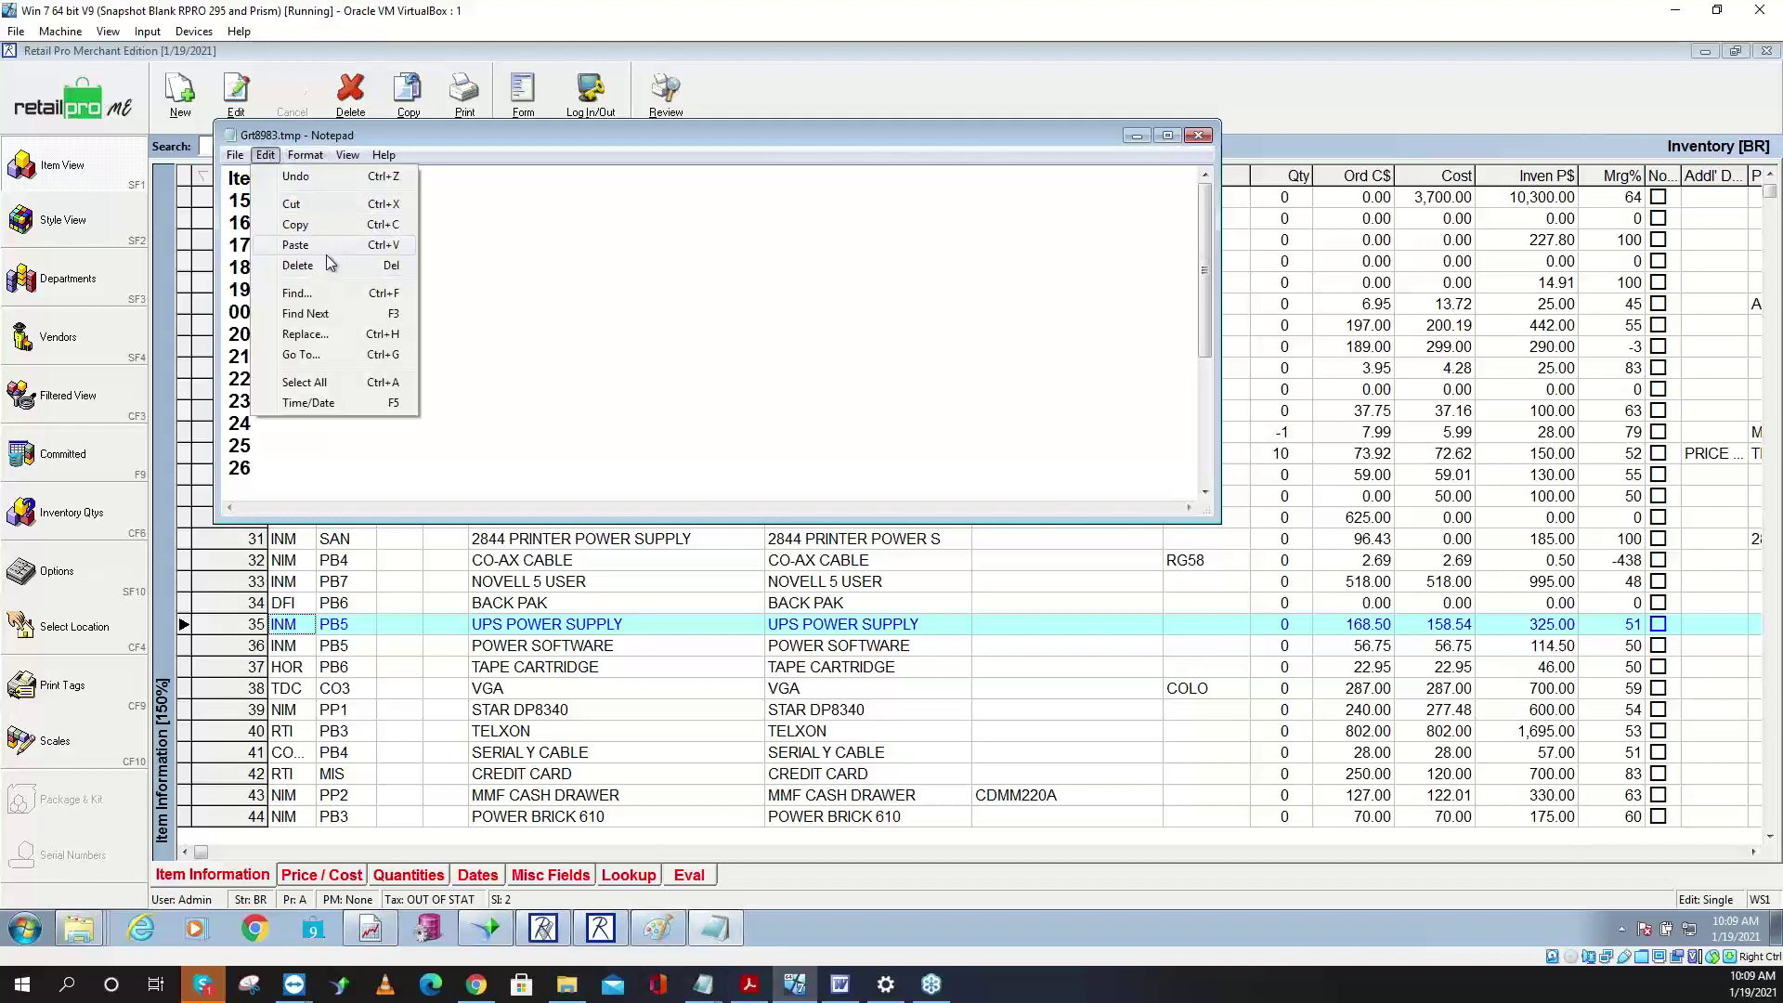
# - Replace every tab with a comma, then delete the Item # header line
pyautogui.click(330, 335)
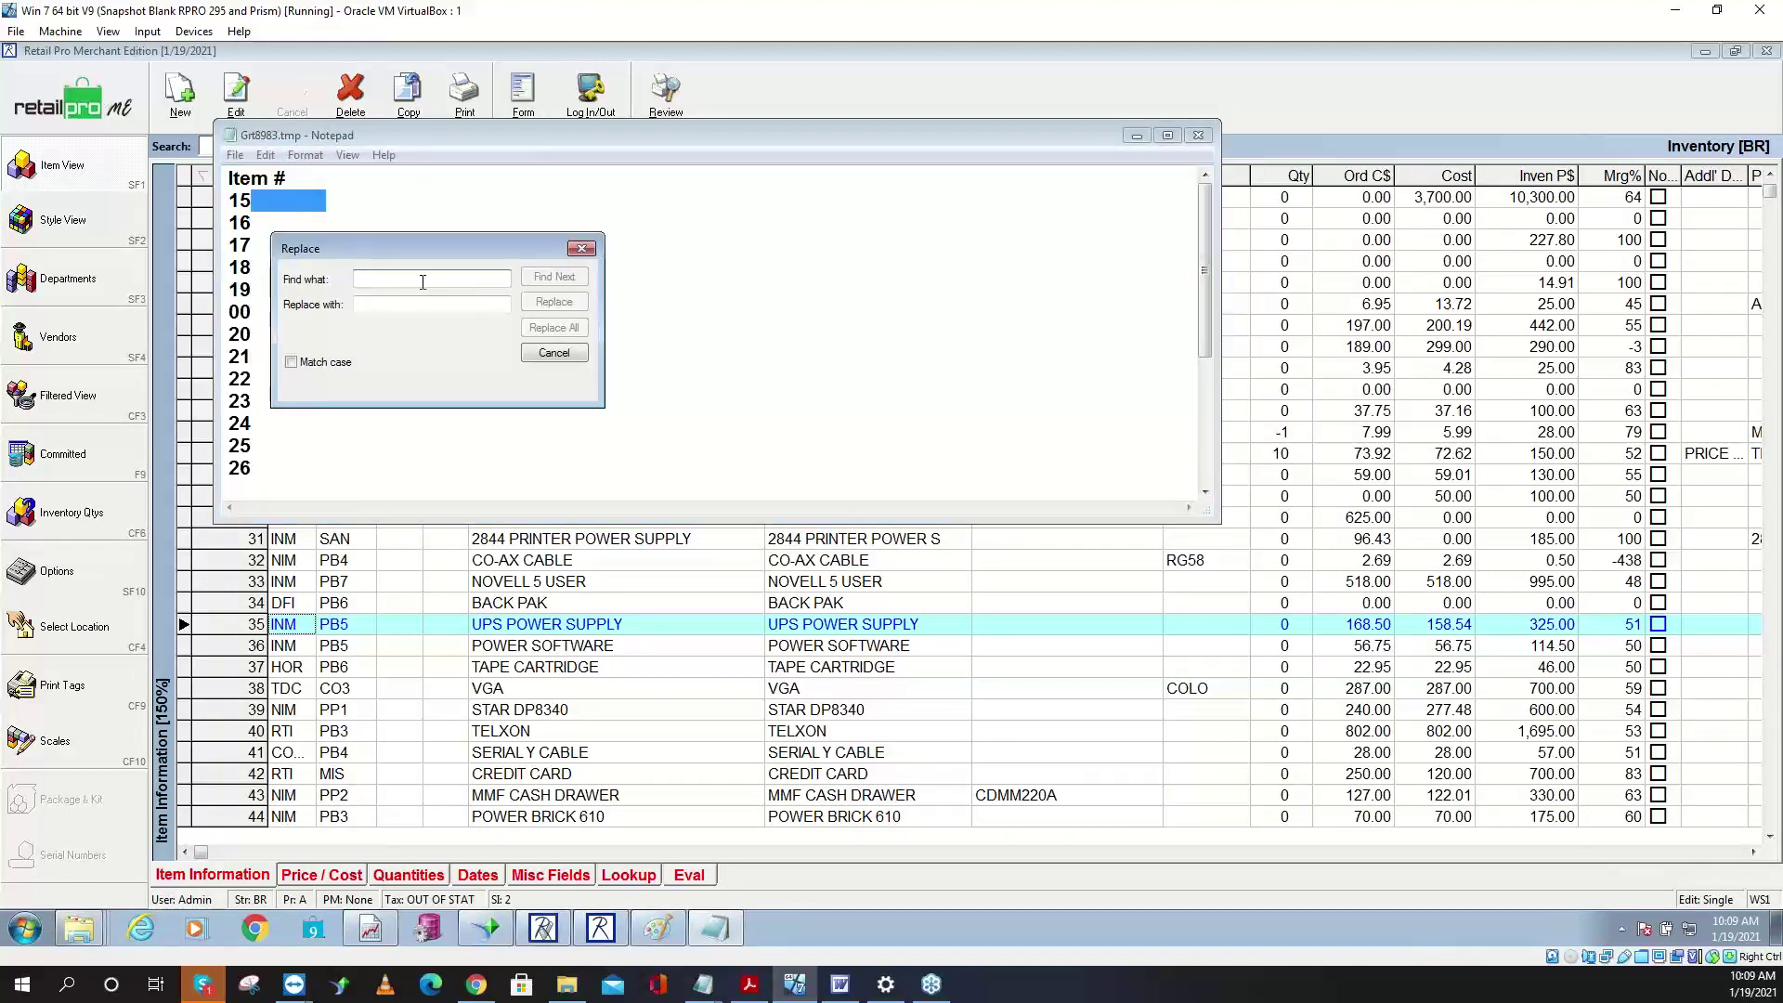
pyautogui.hotkey('ctrl', 'v')
pyautogui.click(382, 307)
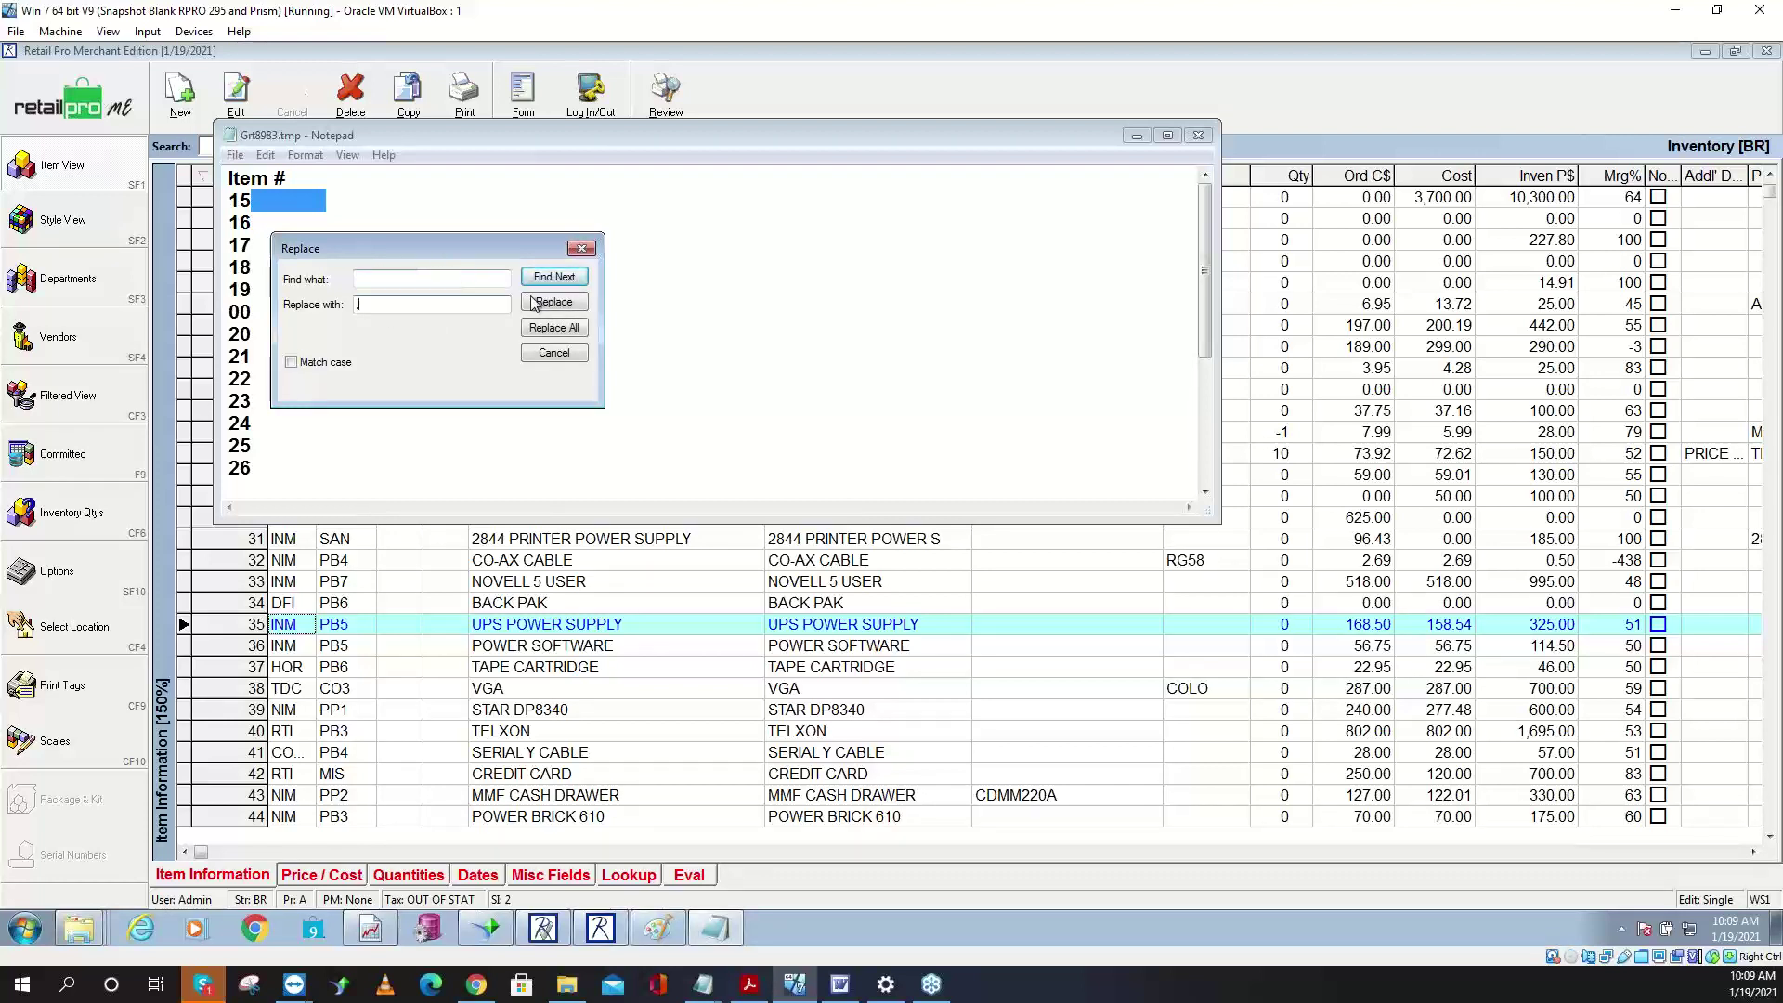
pyautogui.click(573, 330)
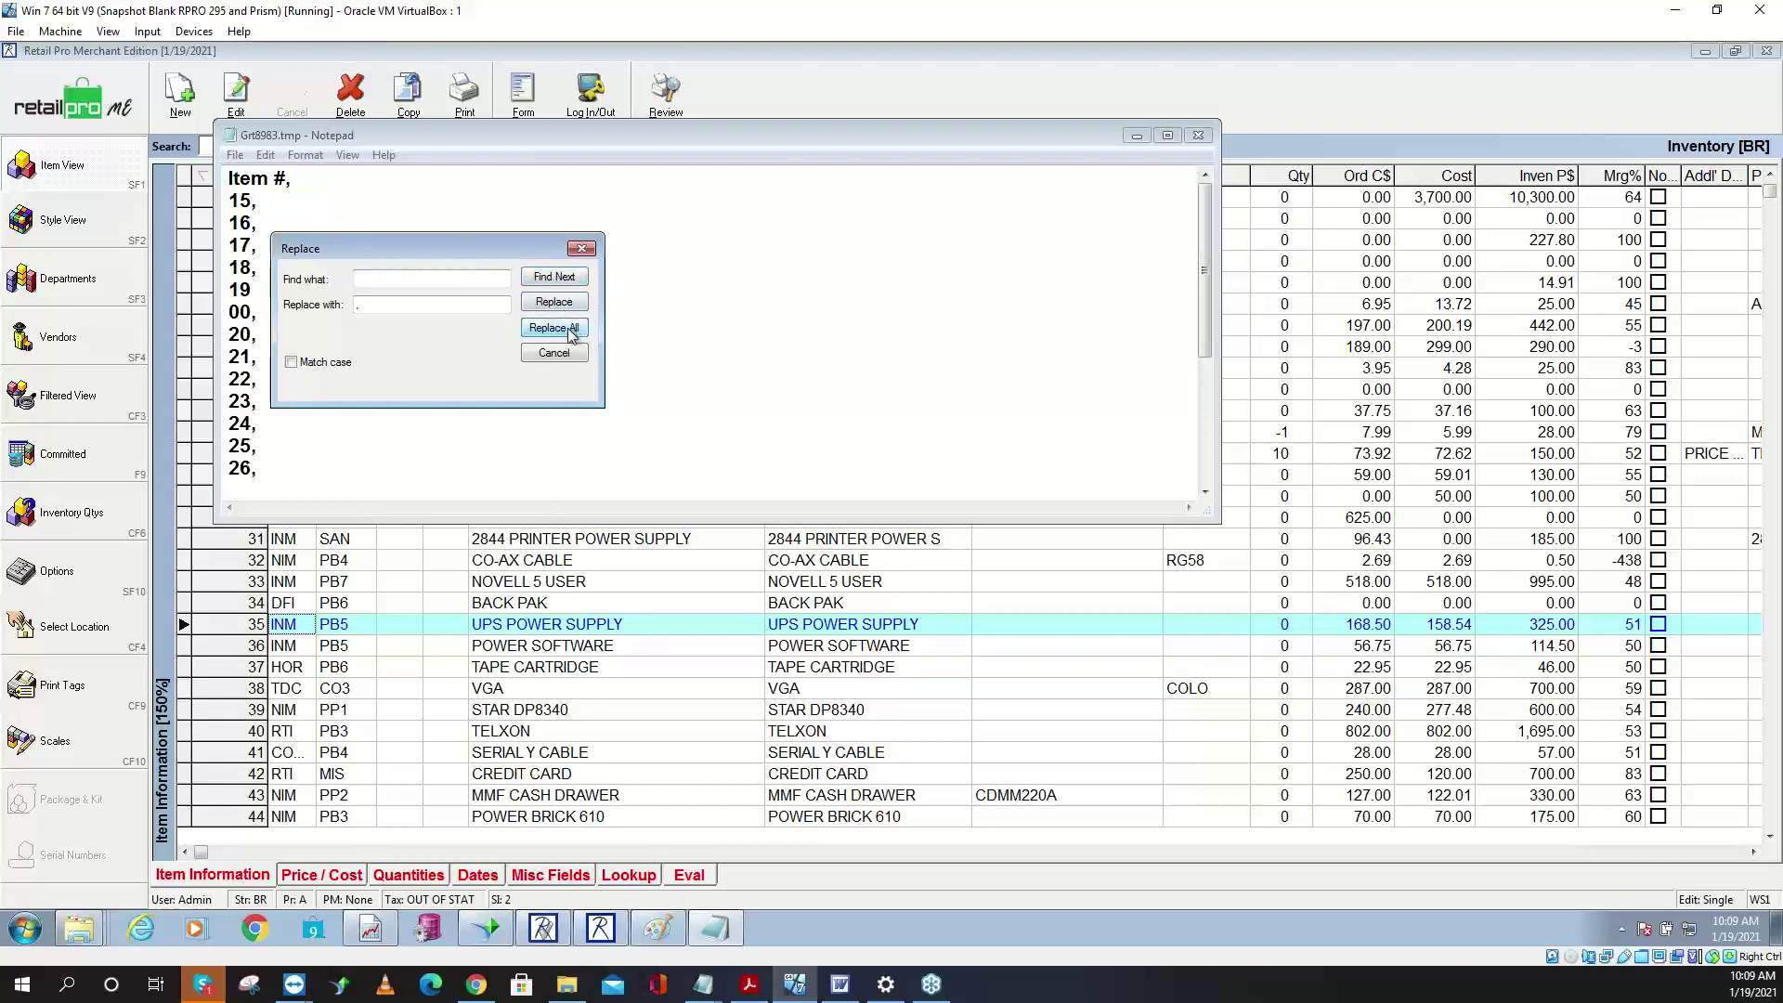
pyautogui.click(582, 249)
pyautogui.hotkey('shift', 'End')
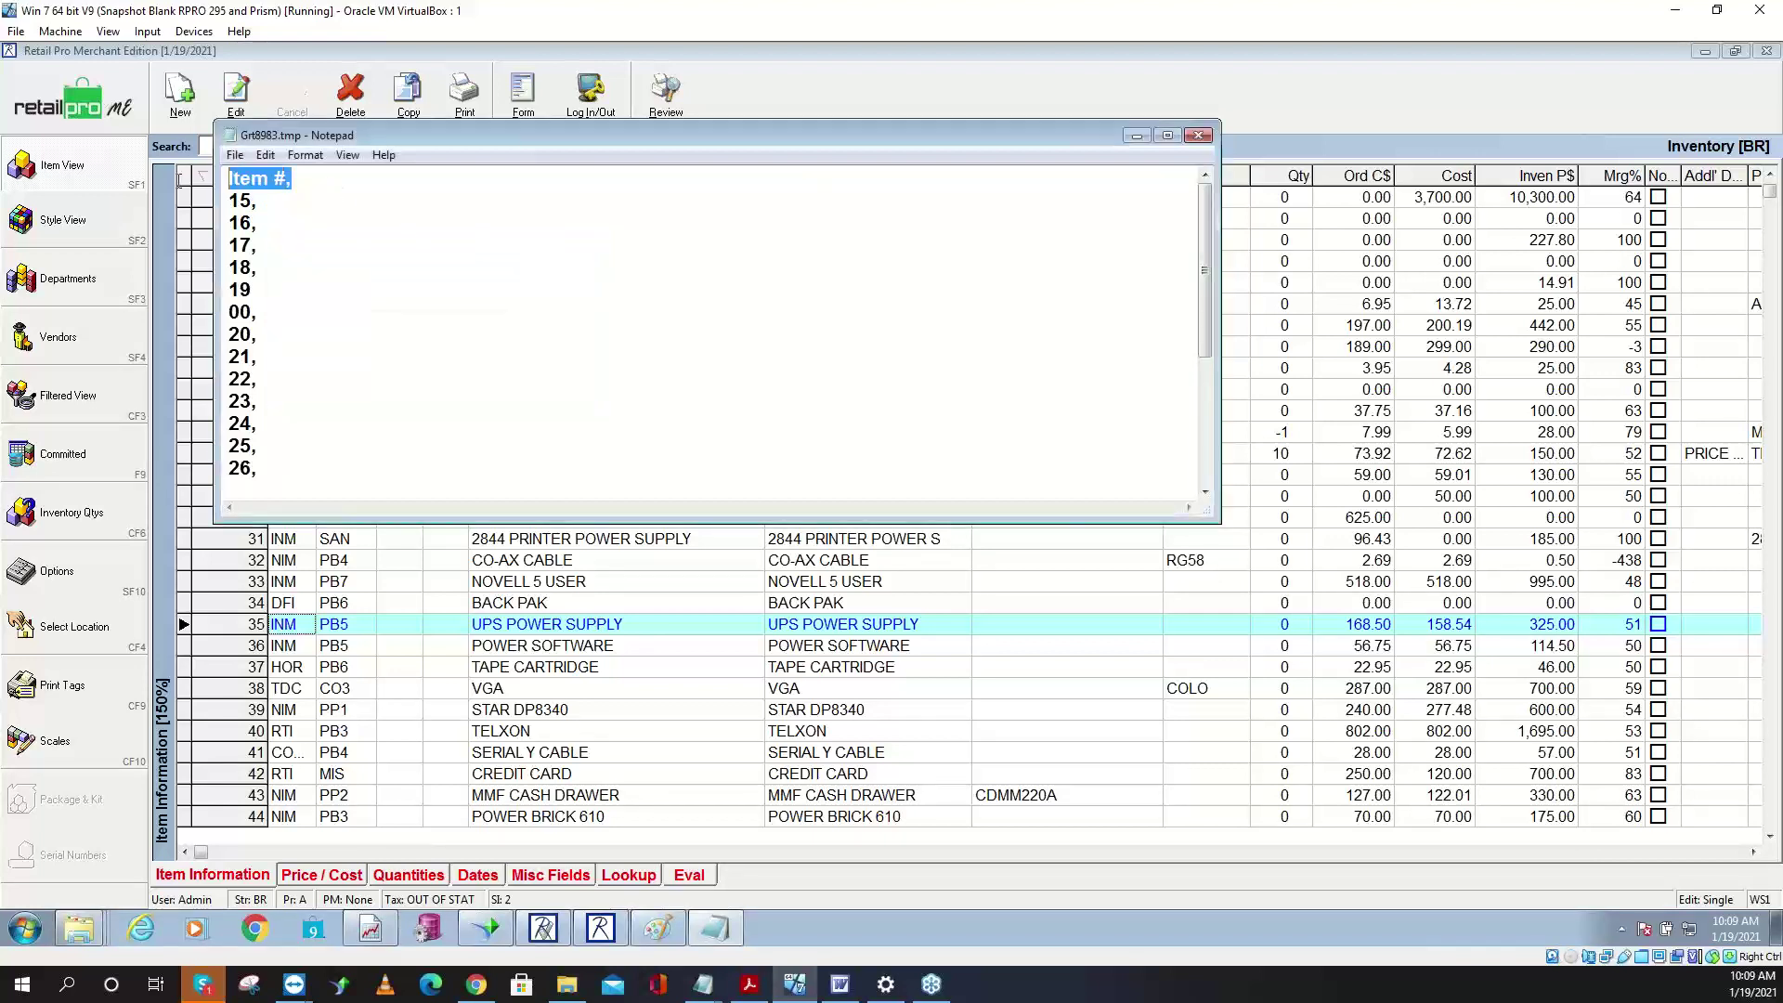
pyautogui.press('Delete')
pyautogui.press('Delete')
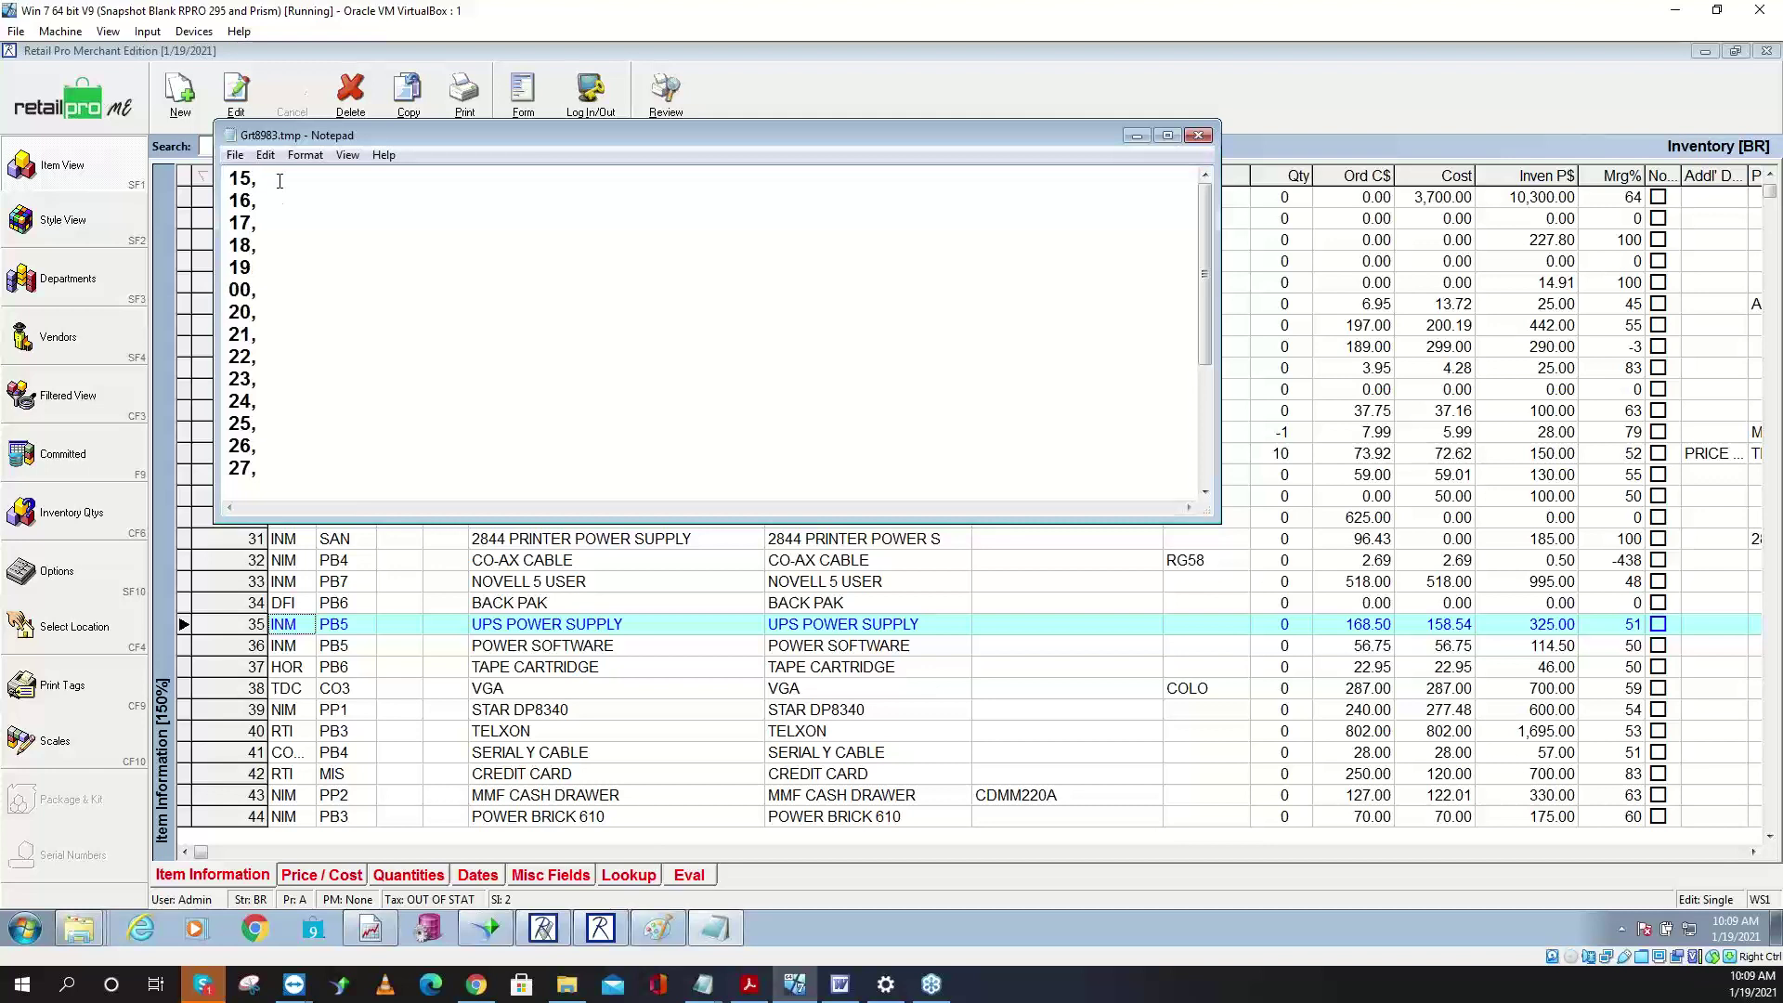
# - Enter counts after the item numbers' commas, such as 18,8, clearing stray digits and spaces
pyautogui.write('512')
pyautogui.press('Right')
pyautogui.press('Right')
pyautogui.write('62')
pyautogui.press('Right')
pyautogui.write('6 2')
pyautogui.press('Down')
pyautogui.press('Home')
pyautogui.write('512')
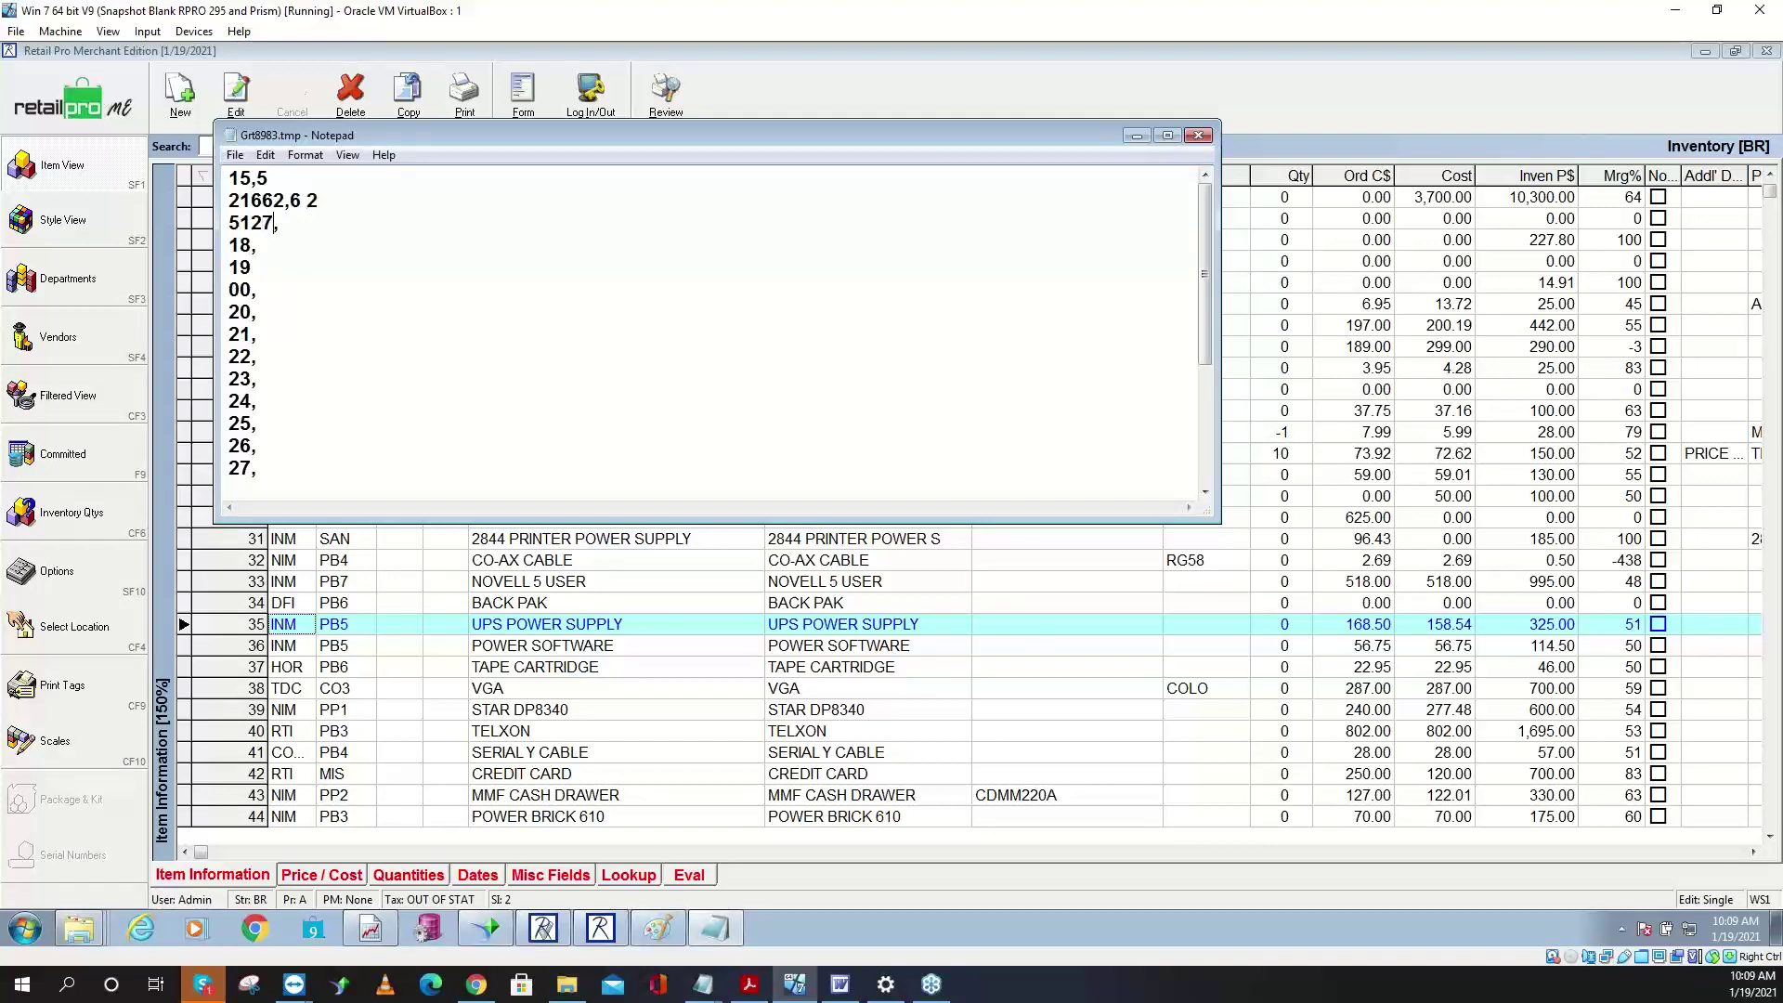
pyautogui.press('BackSpace')
pyautogui.press('BackSpace')
pyautogui.press('BackSpace')
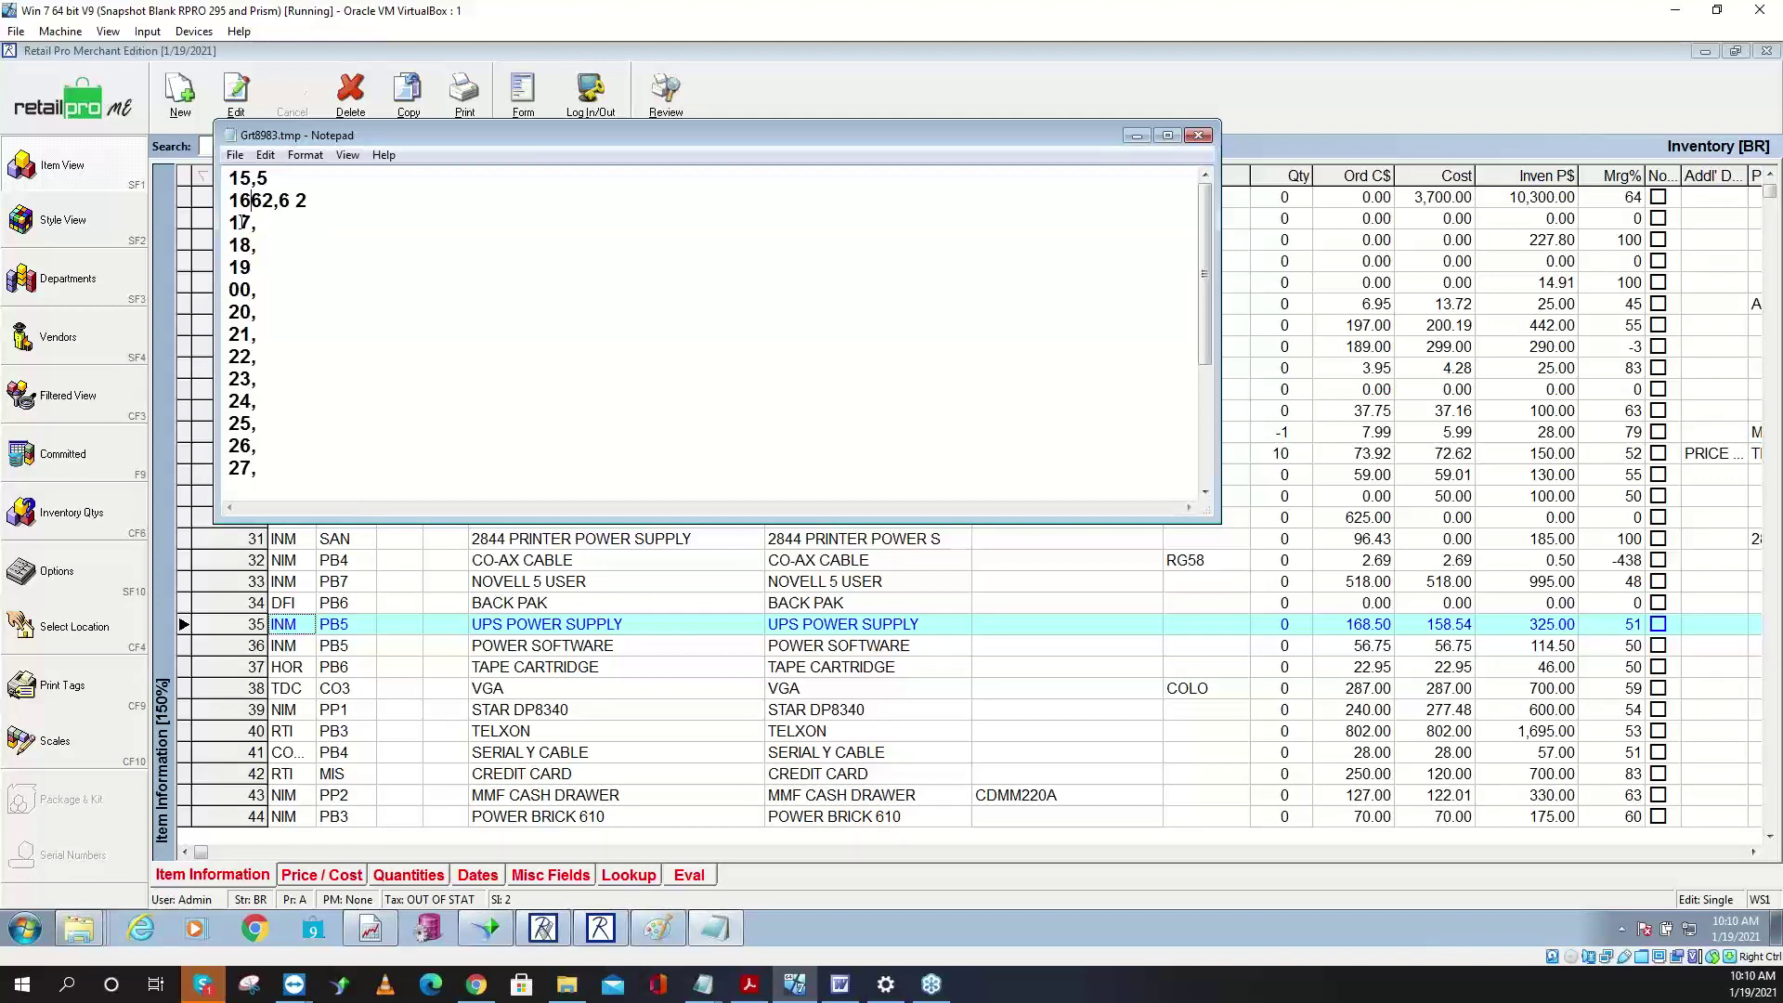
pyautogui.press('Delete')
pyautogui.press('Delete')
pyautogui.write('8')
pyautogui.moveTo(318, 250); pyautogui.dragTo(256, 246)
pyautogui.press('Delete')
pyautogui.write('8')
pyautogui.press('Down')
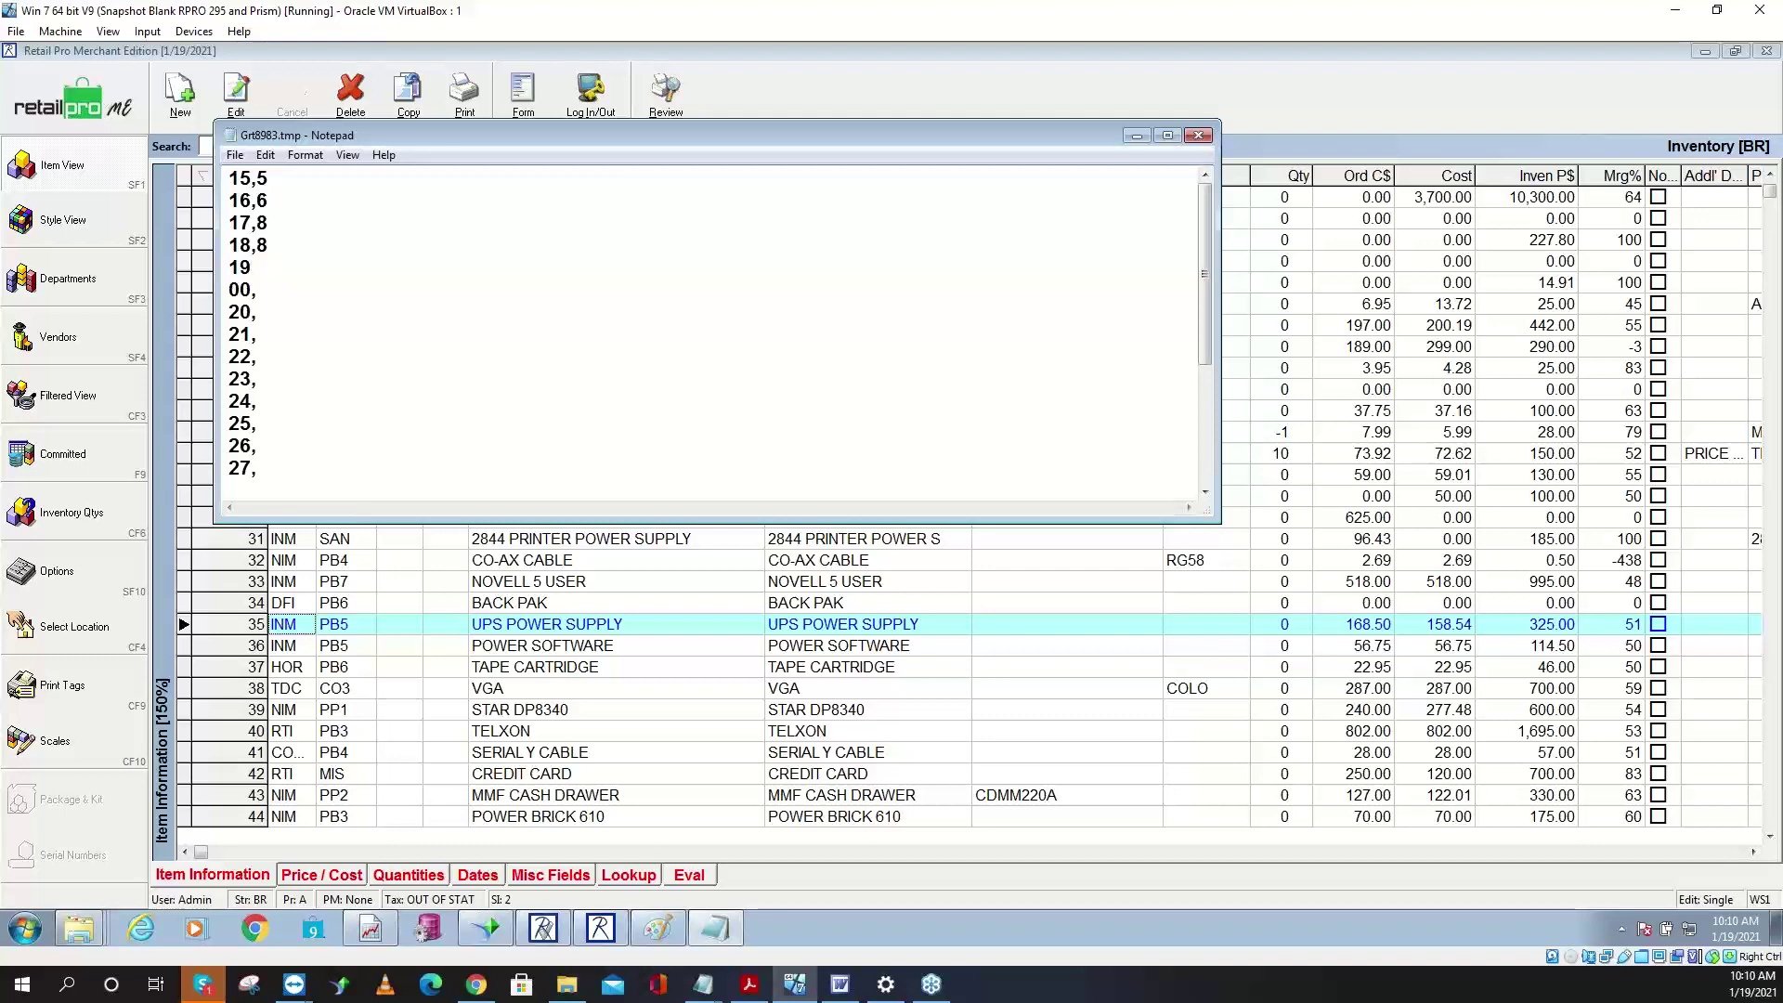
pyautogui.write(',8')
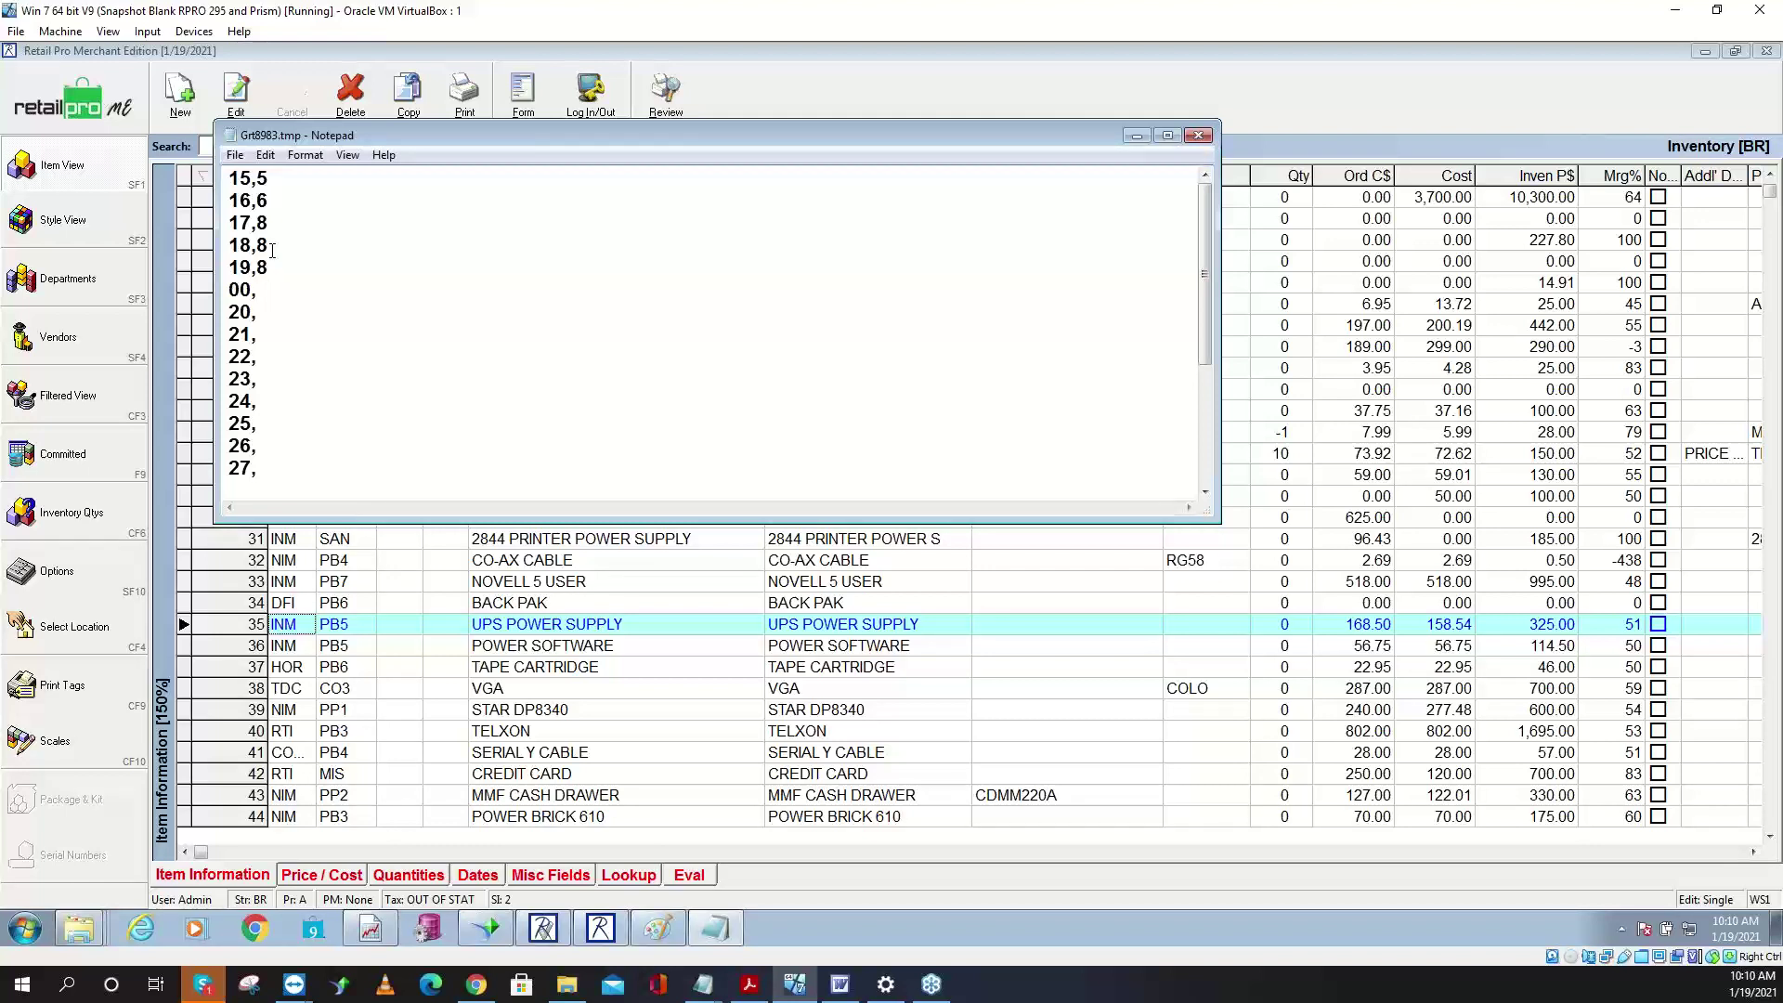
pyautogui.write('9')
pyautogui.write('5')
pyautogui.write('7')
pyautogui.write('9')
pyautogui.write('5')
pyautogui.write('4')
pyautogui.write('3')
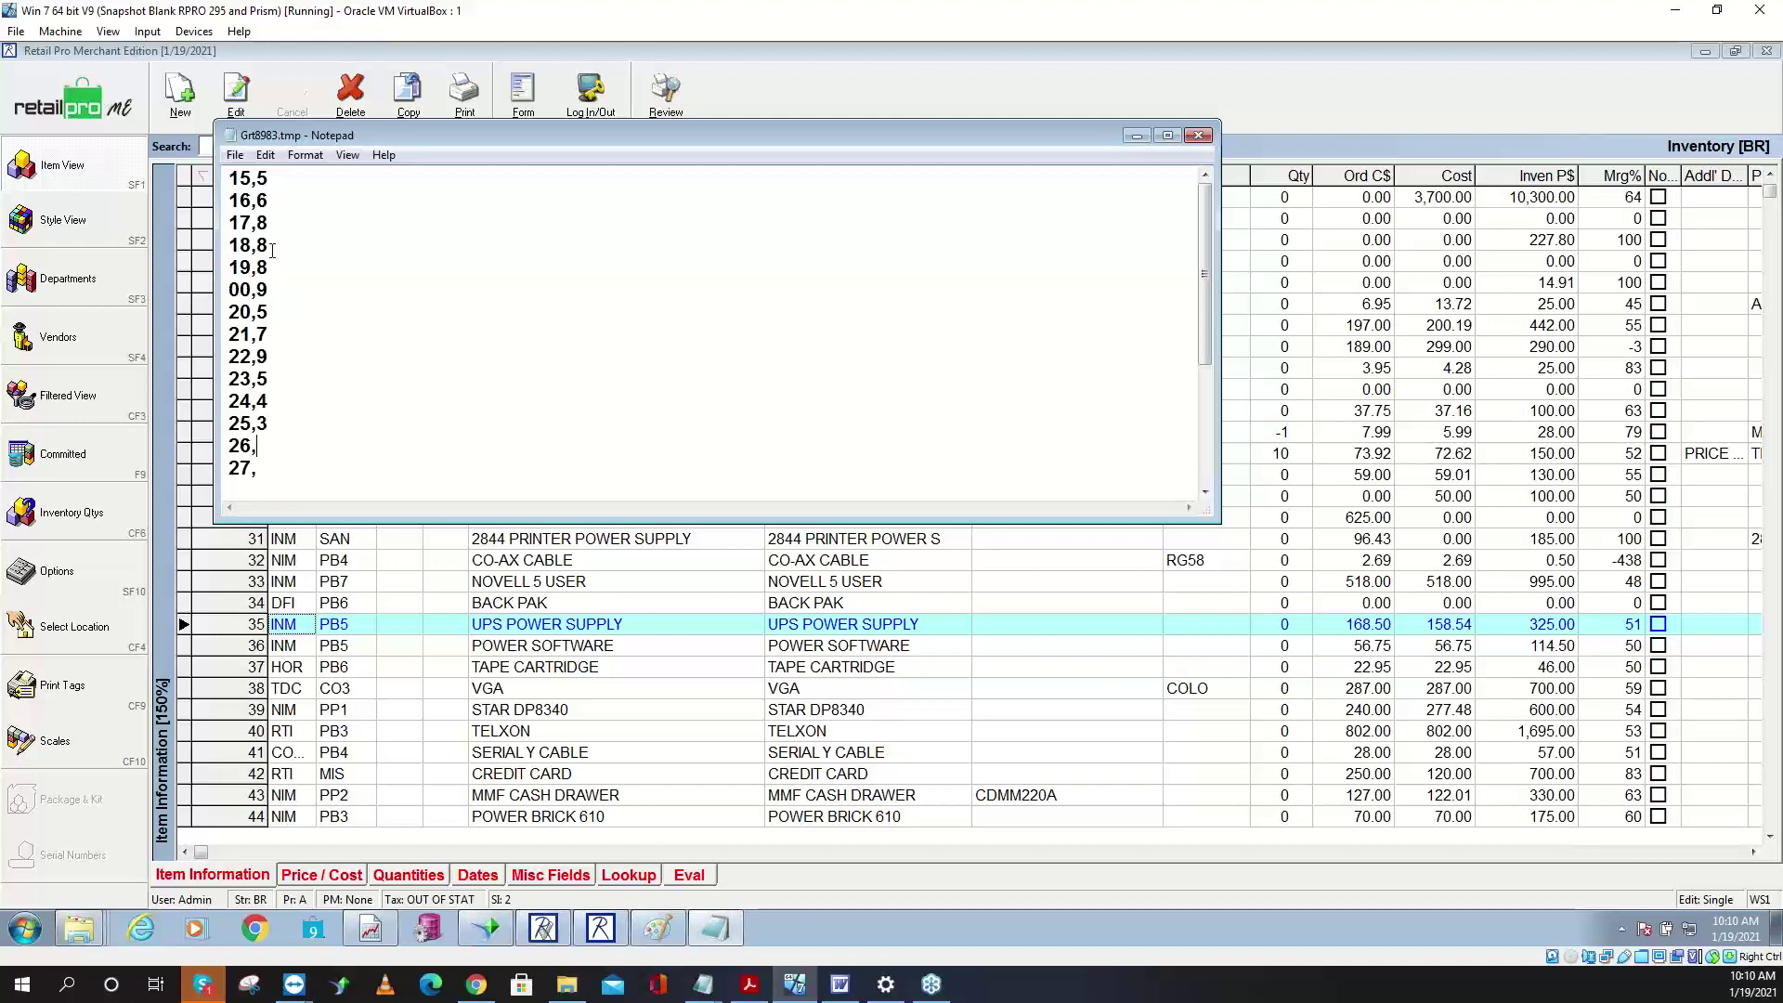
pyautogui.write('2')
pyautogui.write('2')
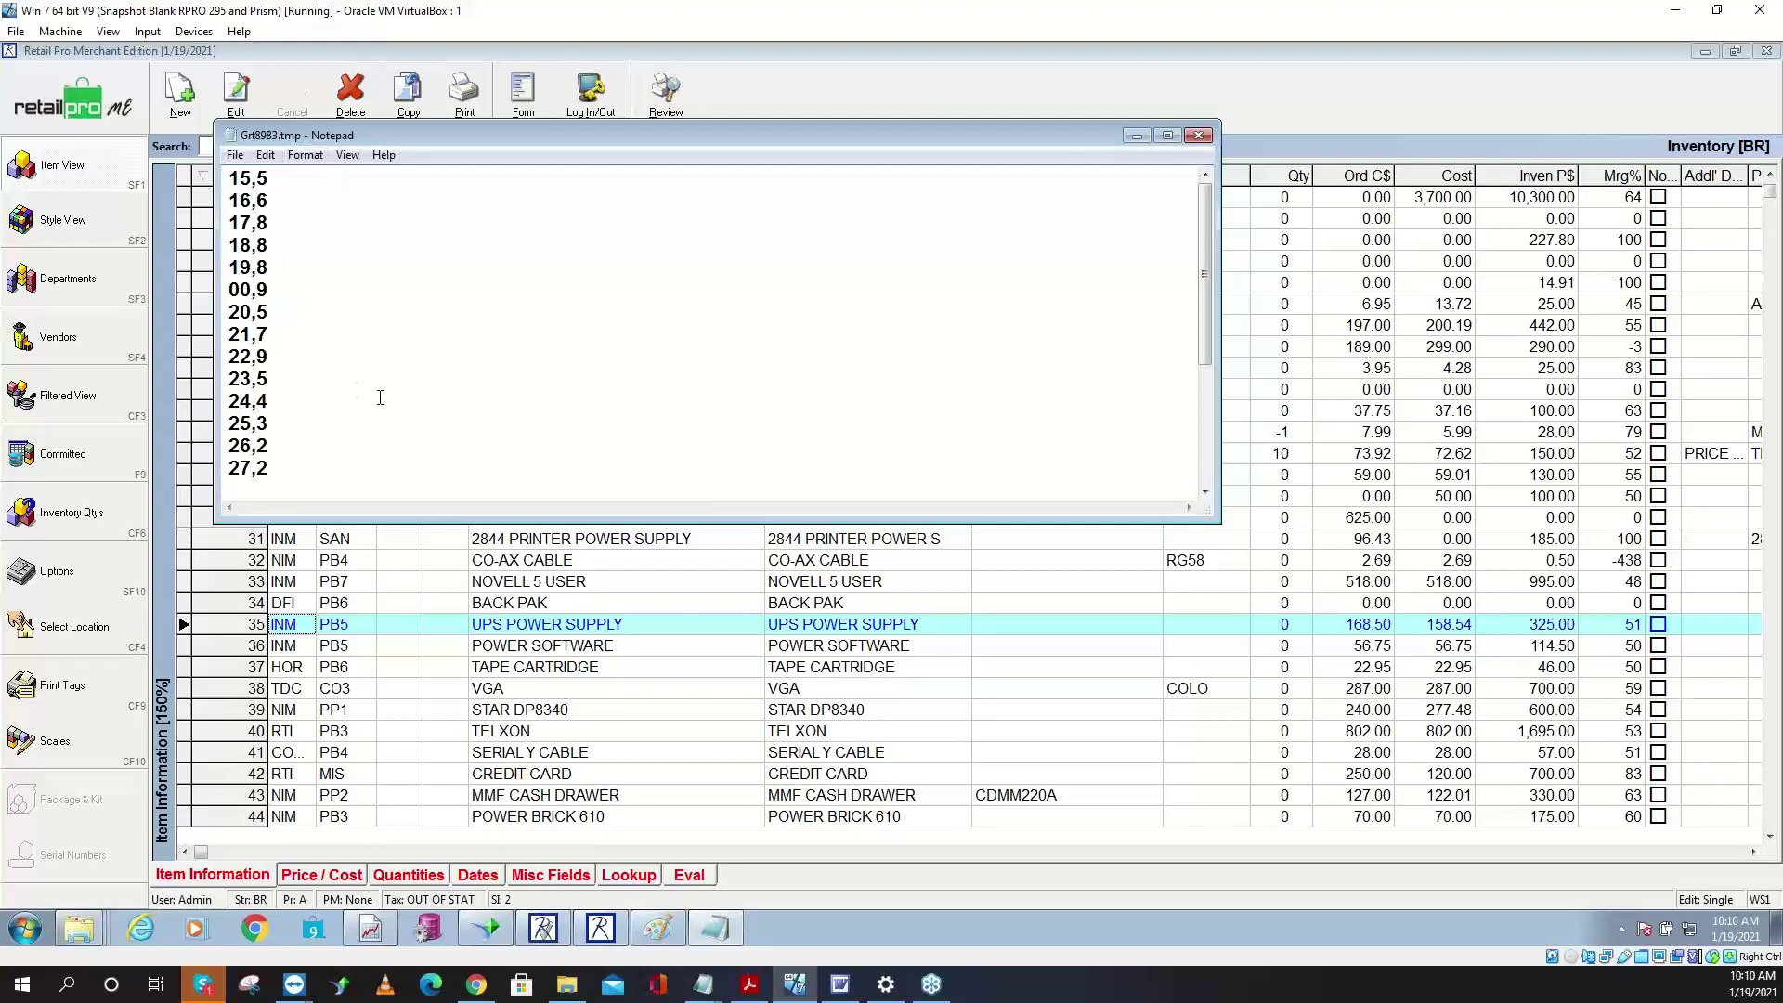
# - Check the 15,5 entry and correct line two to read 16,61
pyautogui.moveTo(229, 178); pyautogui.dragTo(249, 177)
pyautogui.click(254, 181)
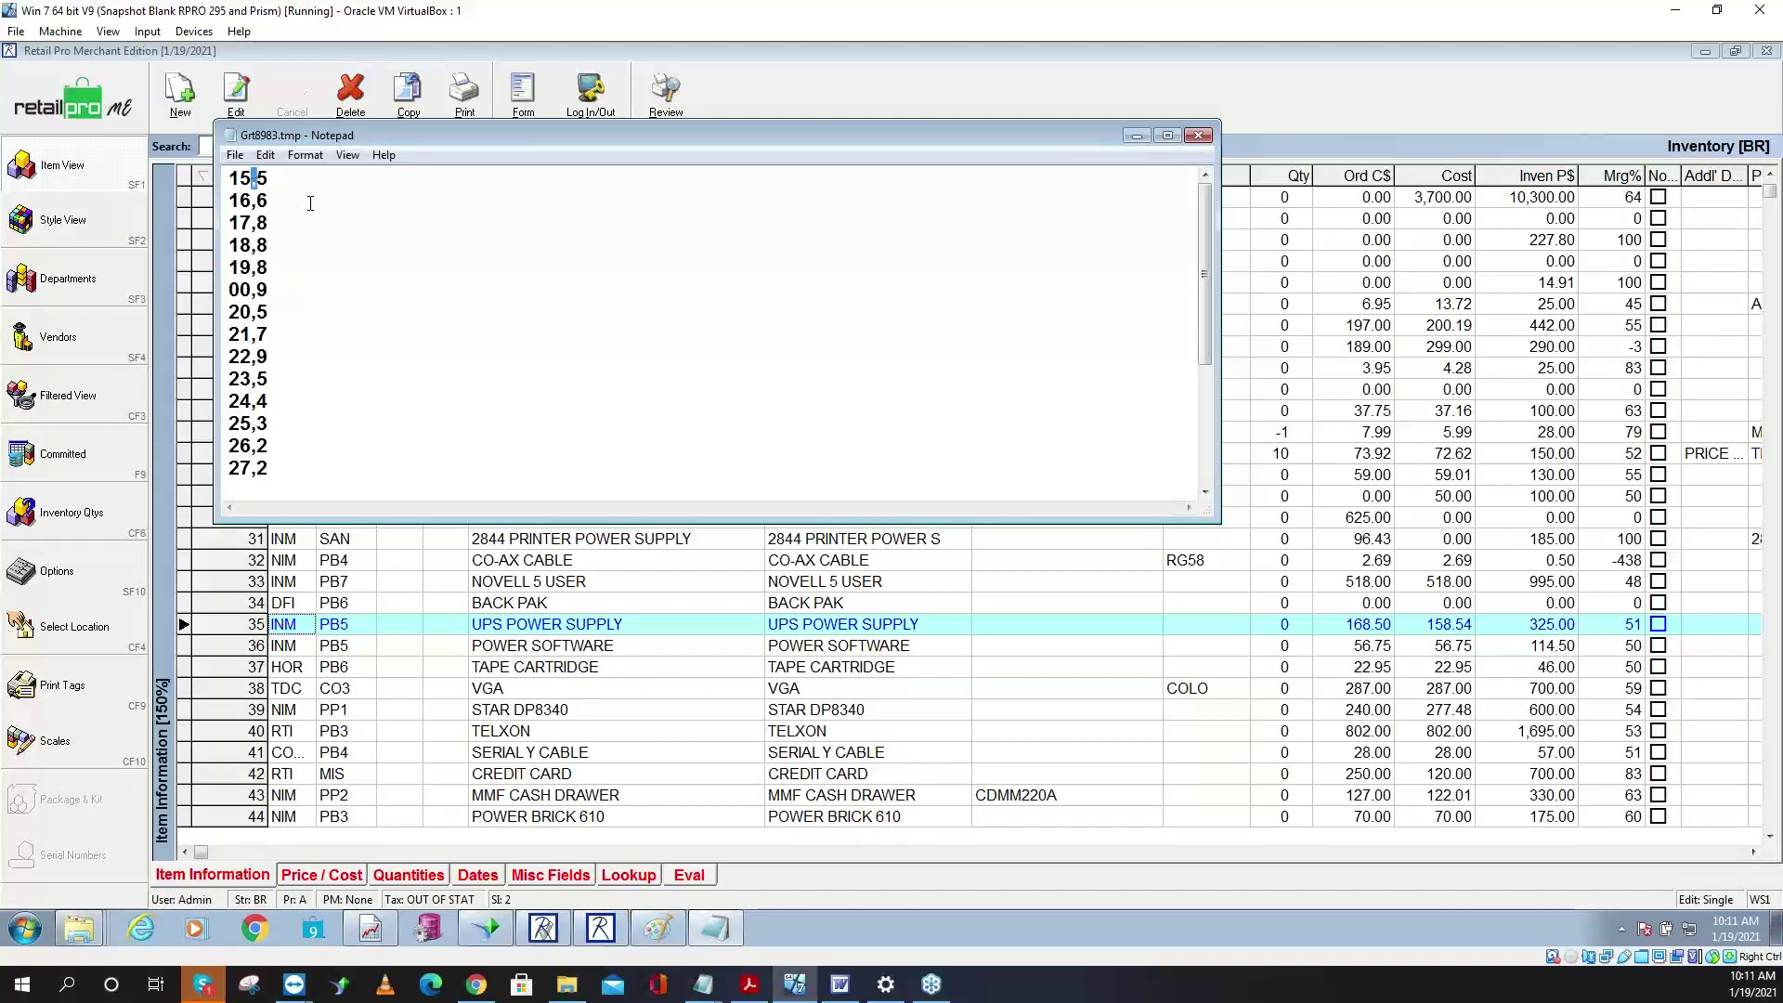
pyautogui.moveTo(258, 180); pyautogui.dragTo(269, 181)
pyautogui.click(300, 200)
pyautogui.write('1')
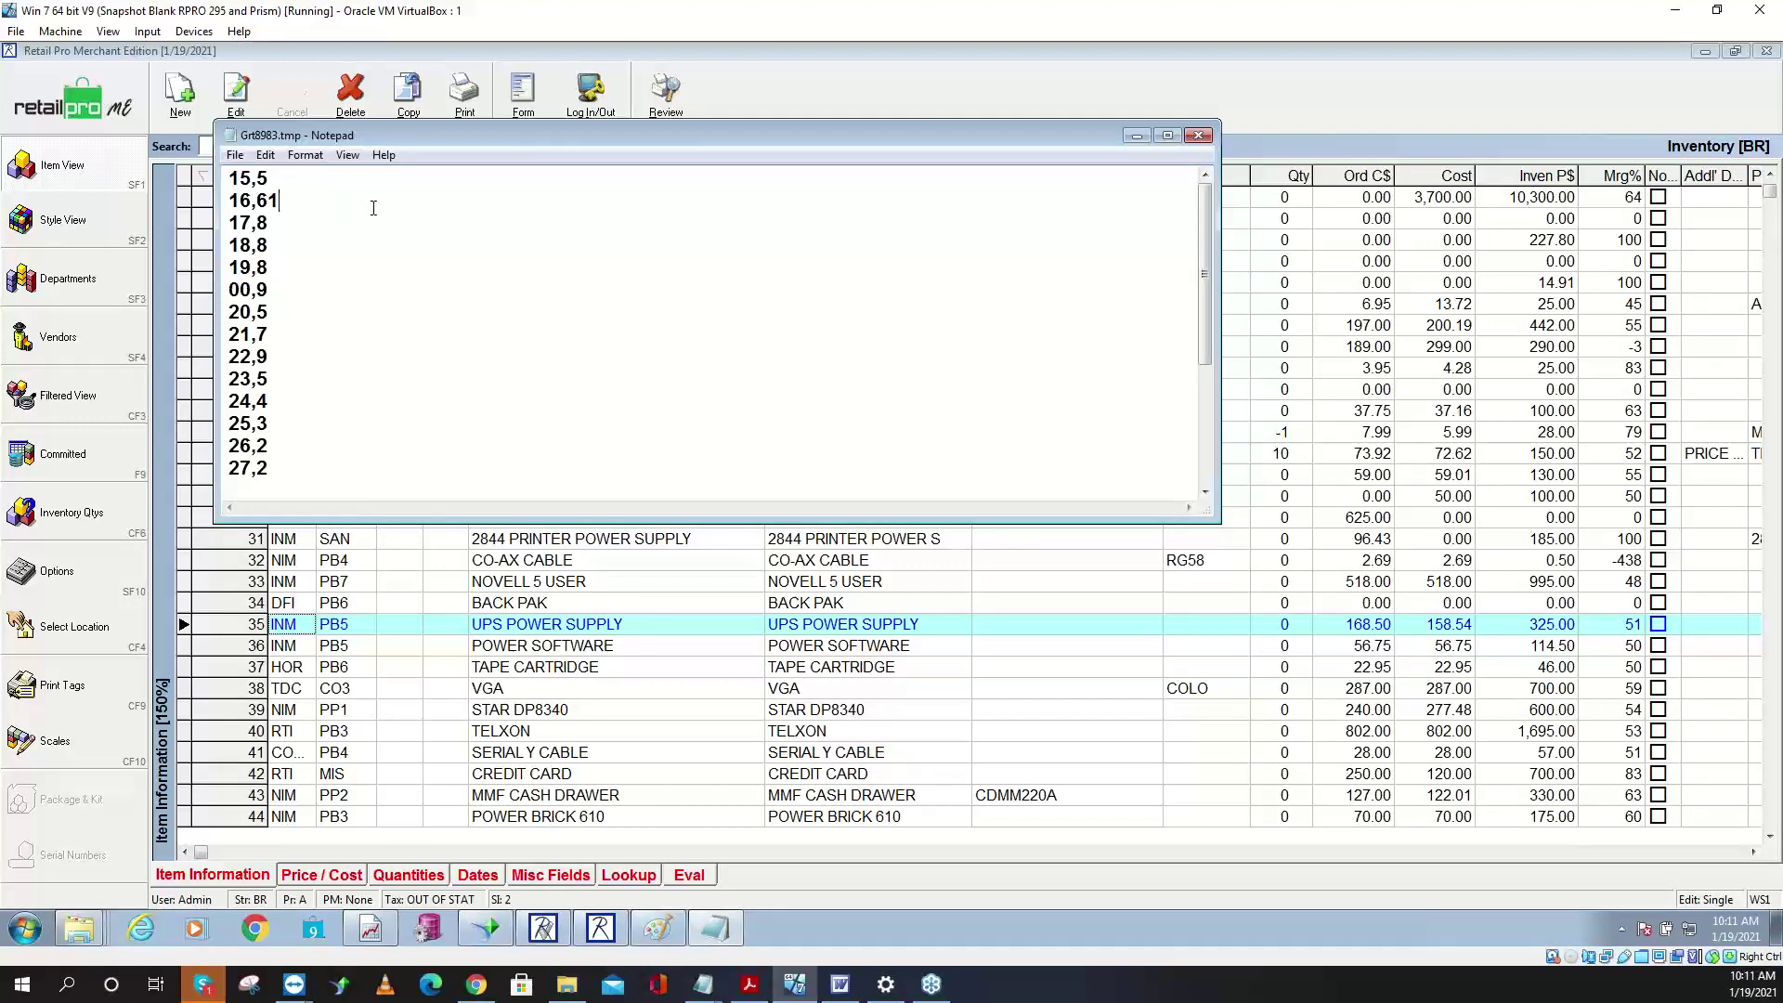
pyautogui.click(235, 156)
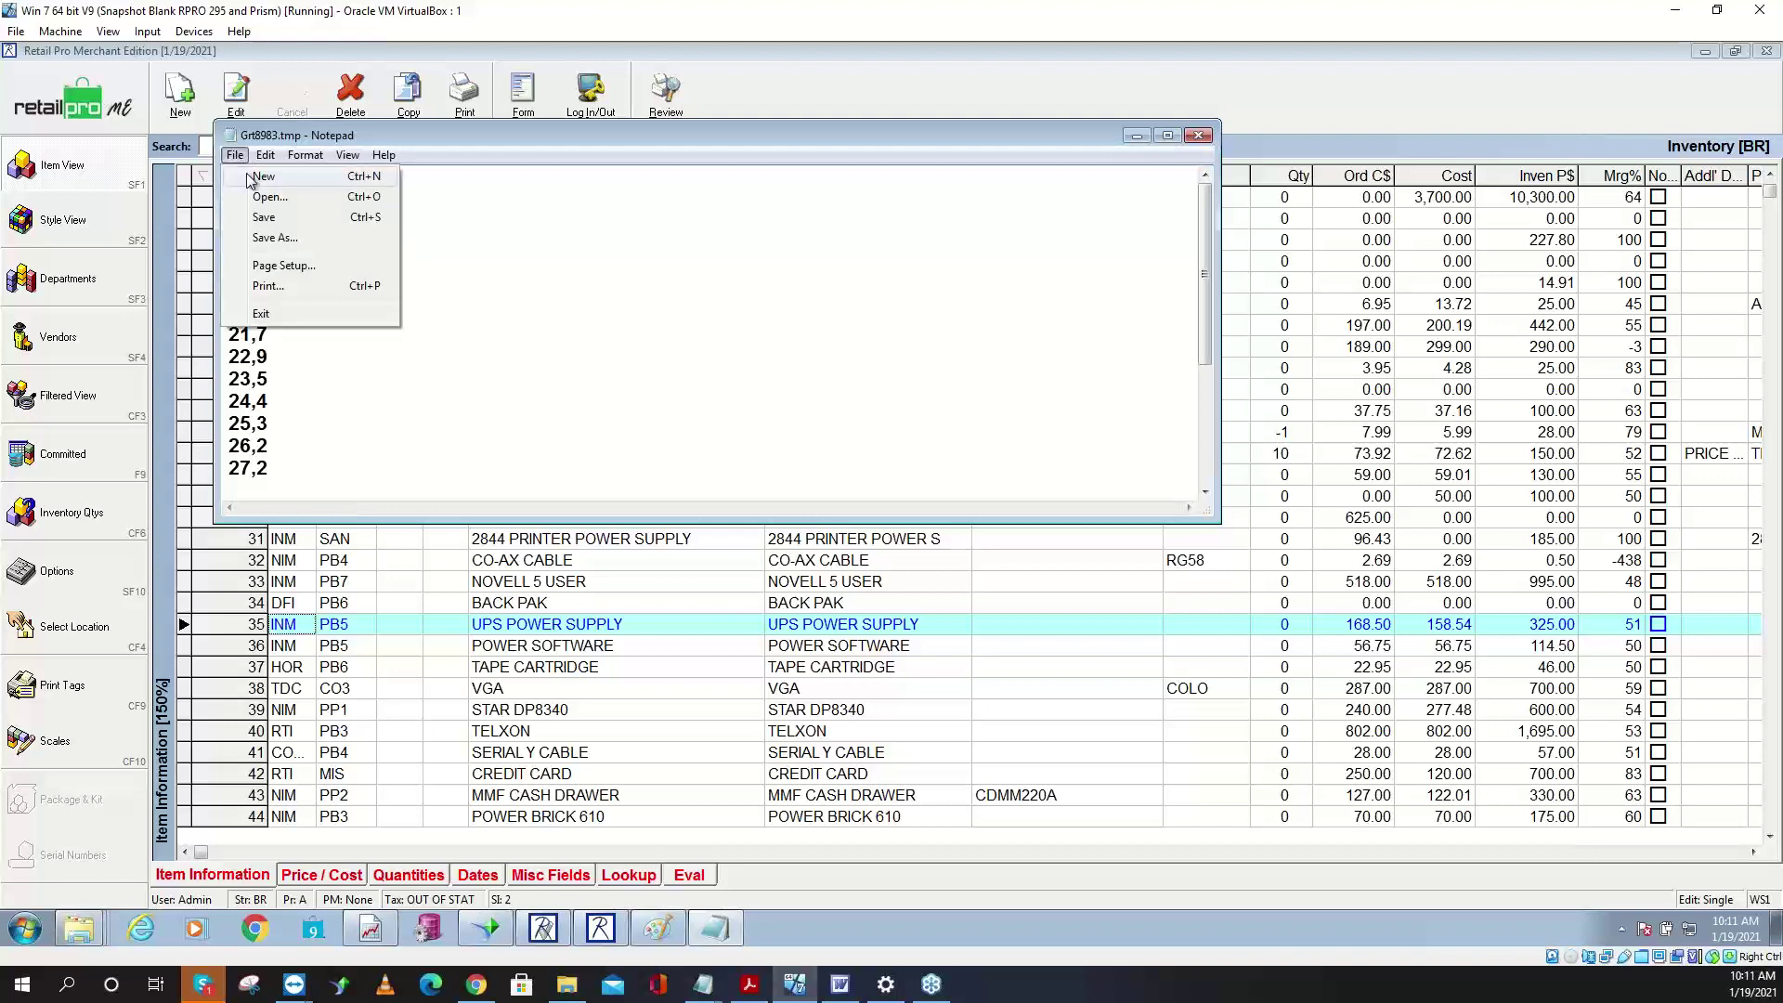
# - Save the counts list as Zone.txt, then close Notepad and the Inventory window
pyautogui.click(287, 239)
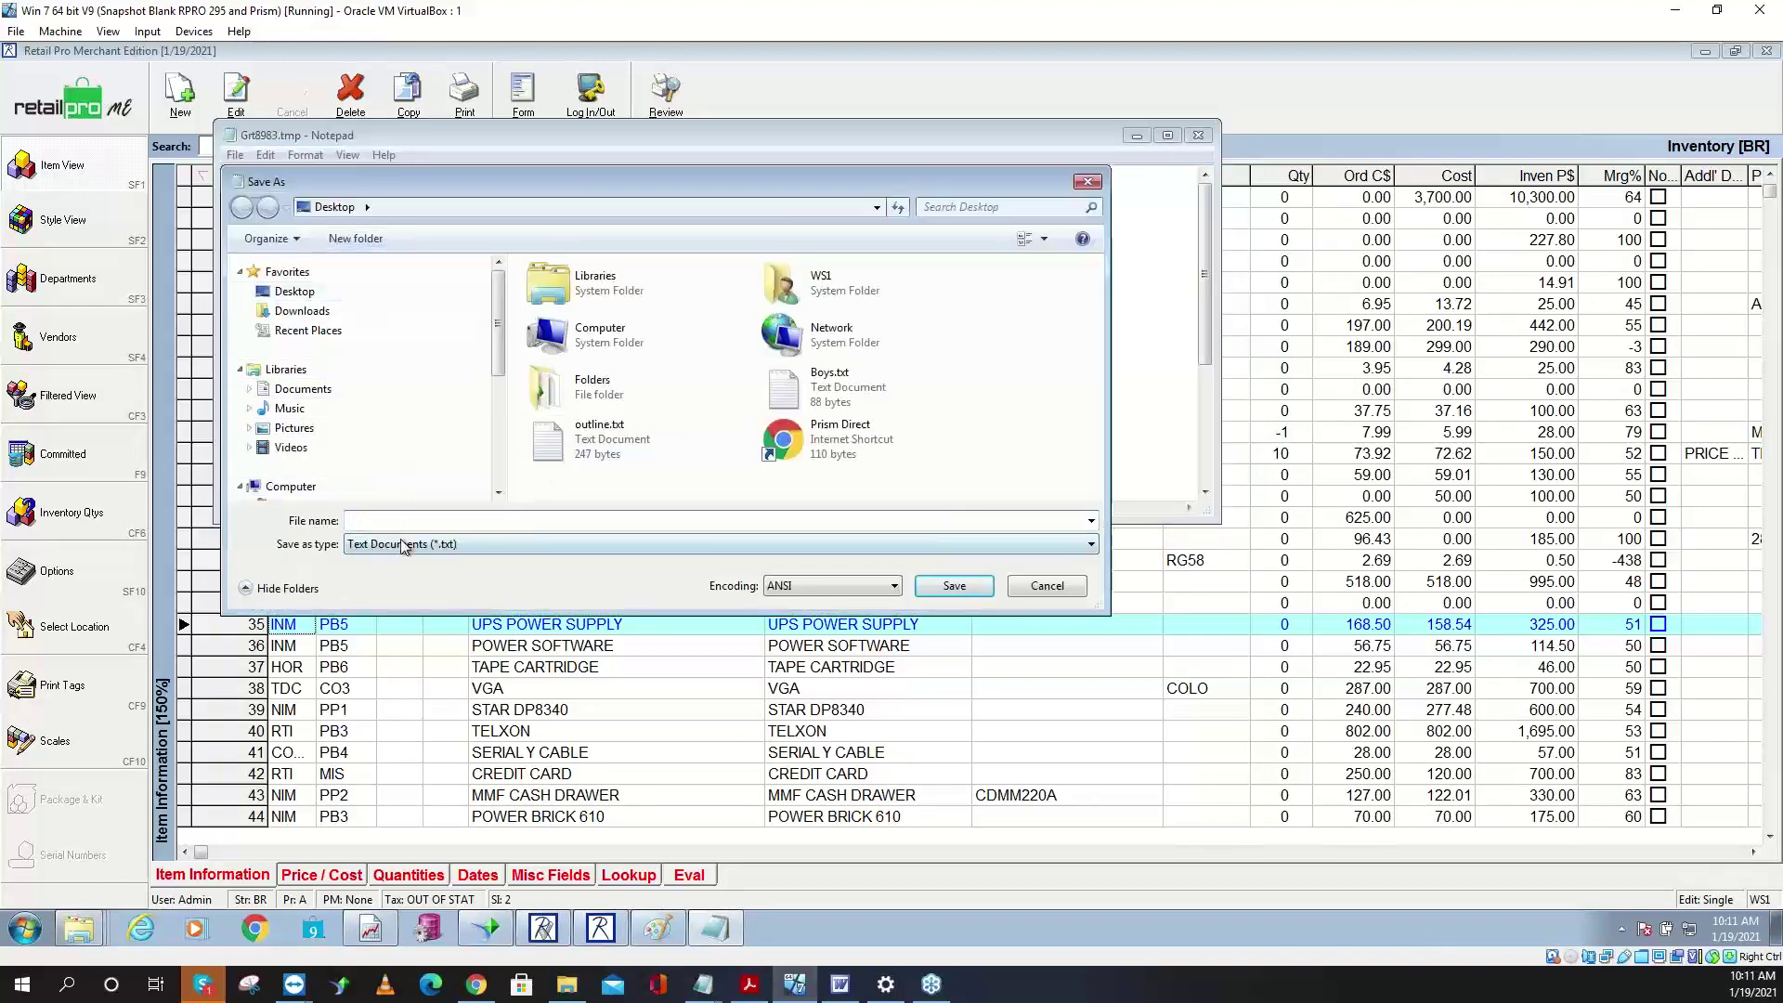
pyautogui.write('Zone')
pyautogui.click(956, 587)
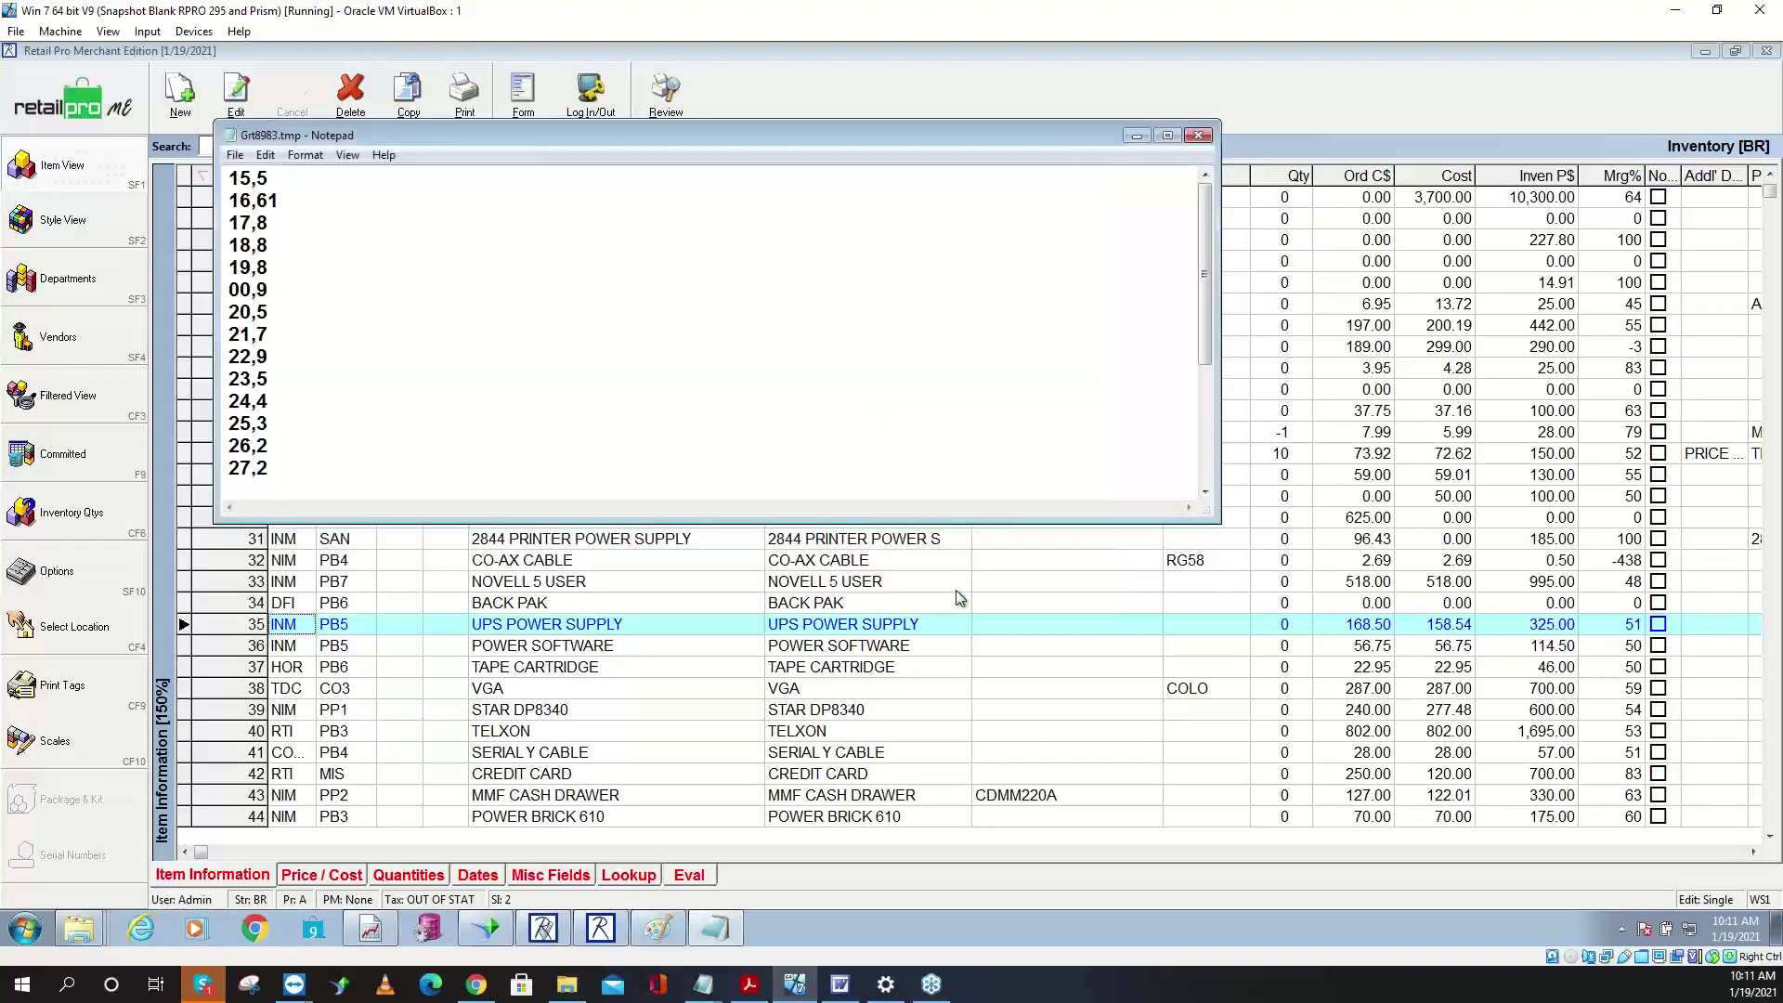
pyautogui.click(1197, 135)
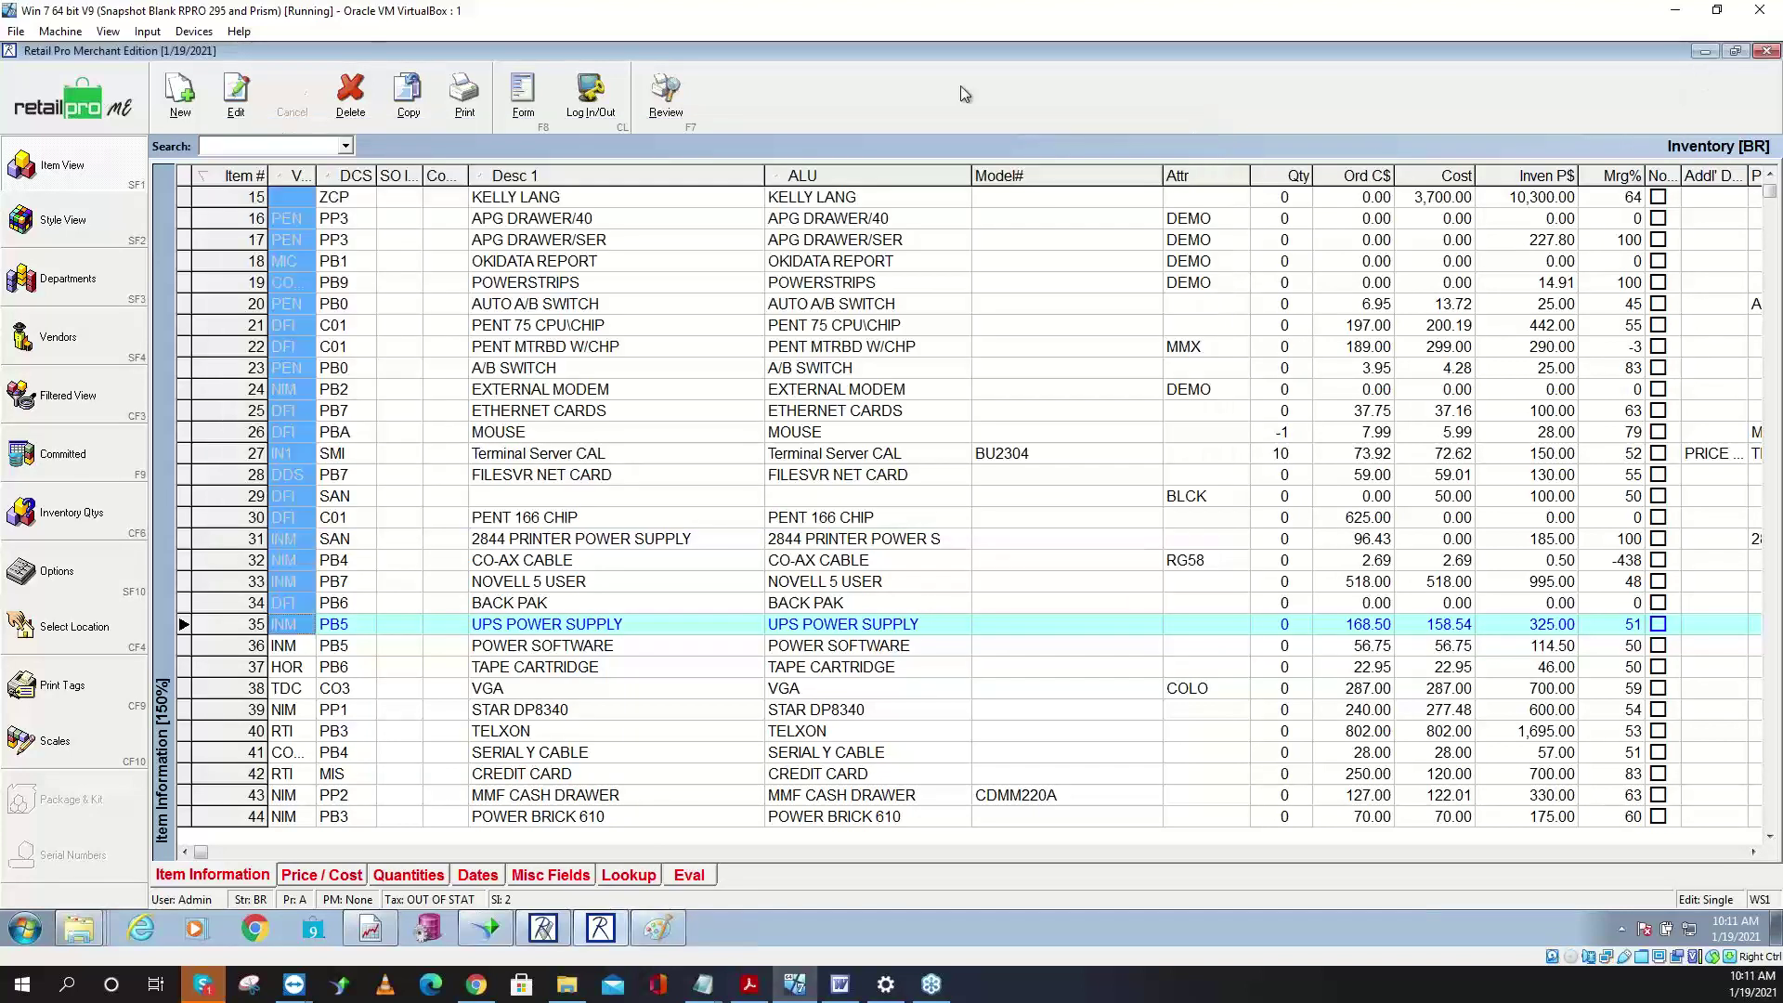
pyautogui.click(127, 106)
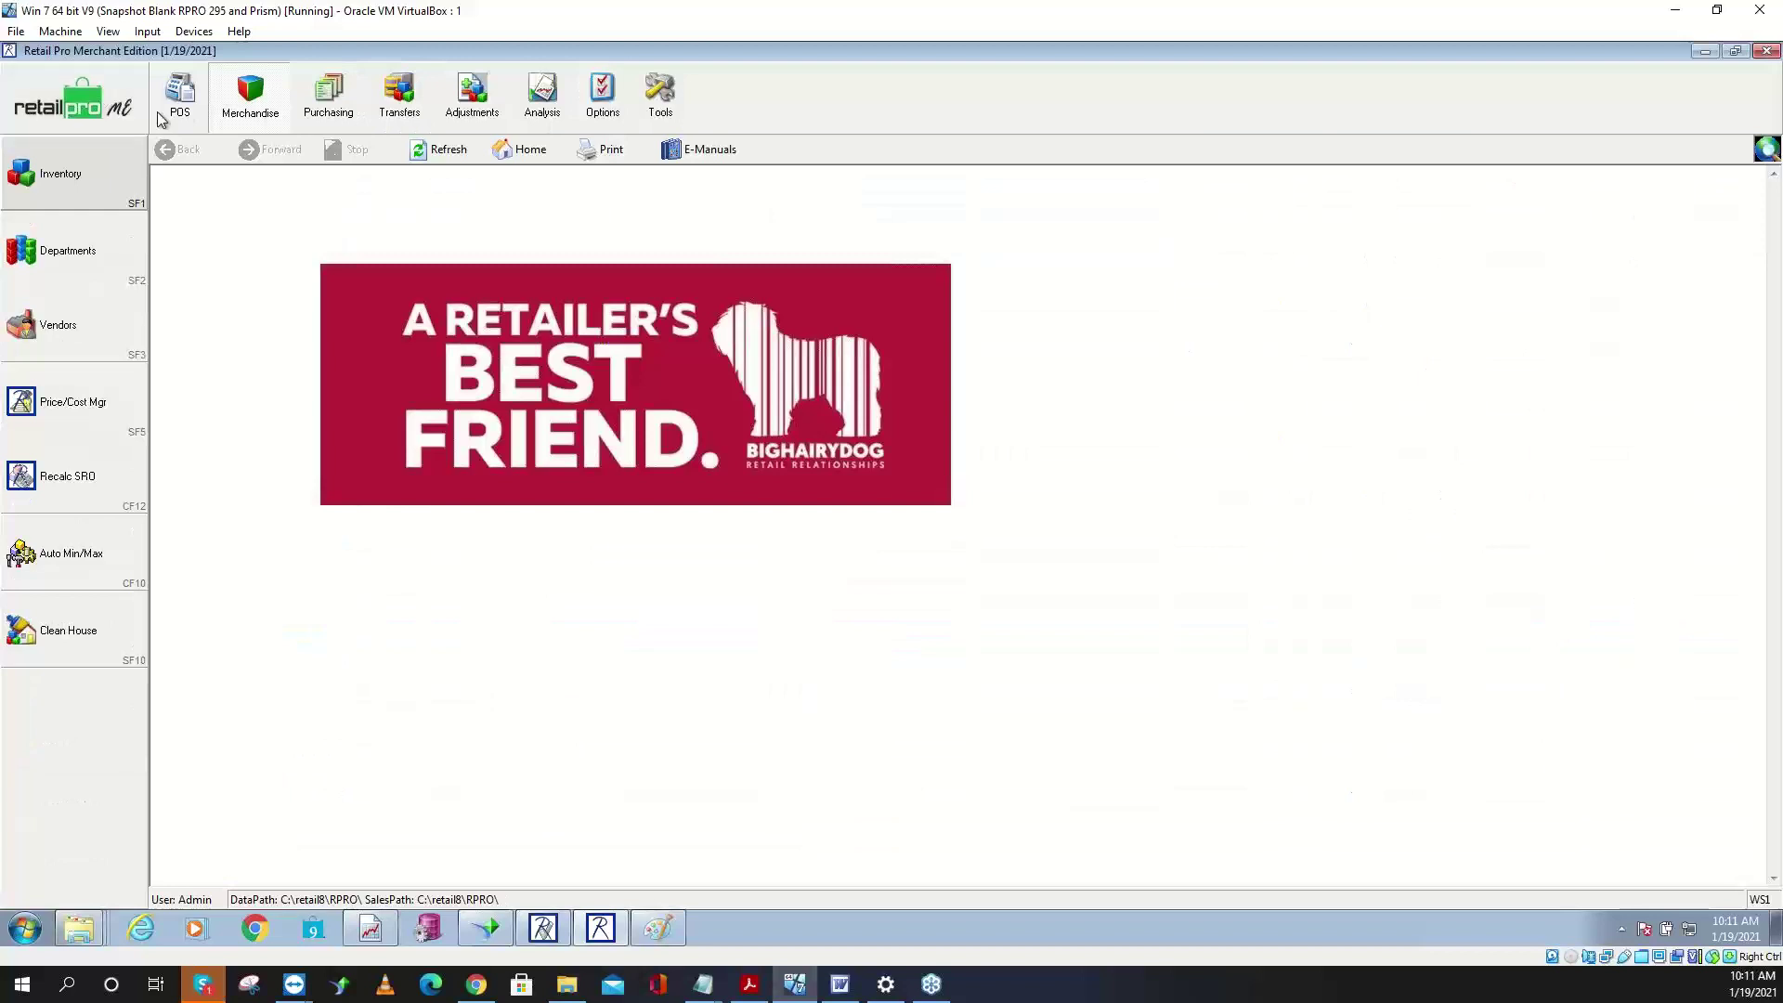
# - In Physical Inventory system preferences, add a Zone import map reading item numbers from positions 1–2
pyautogui.click(613, 932)
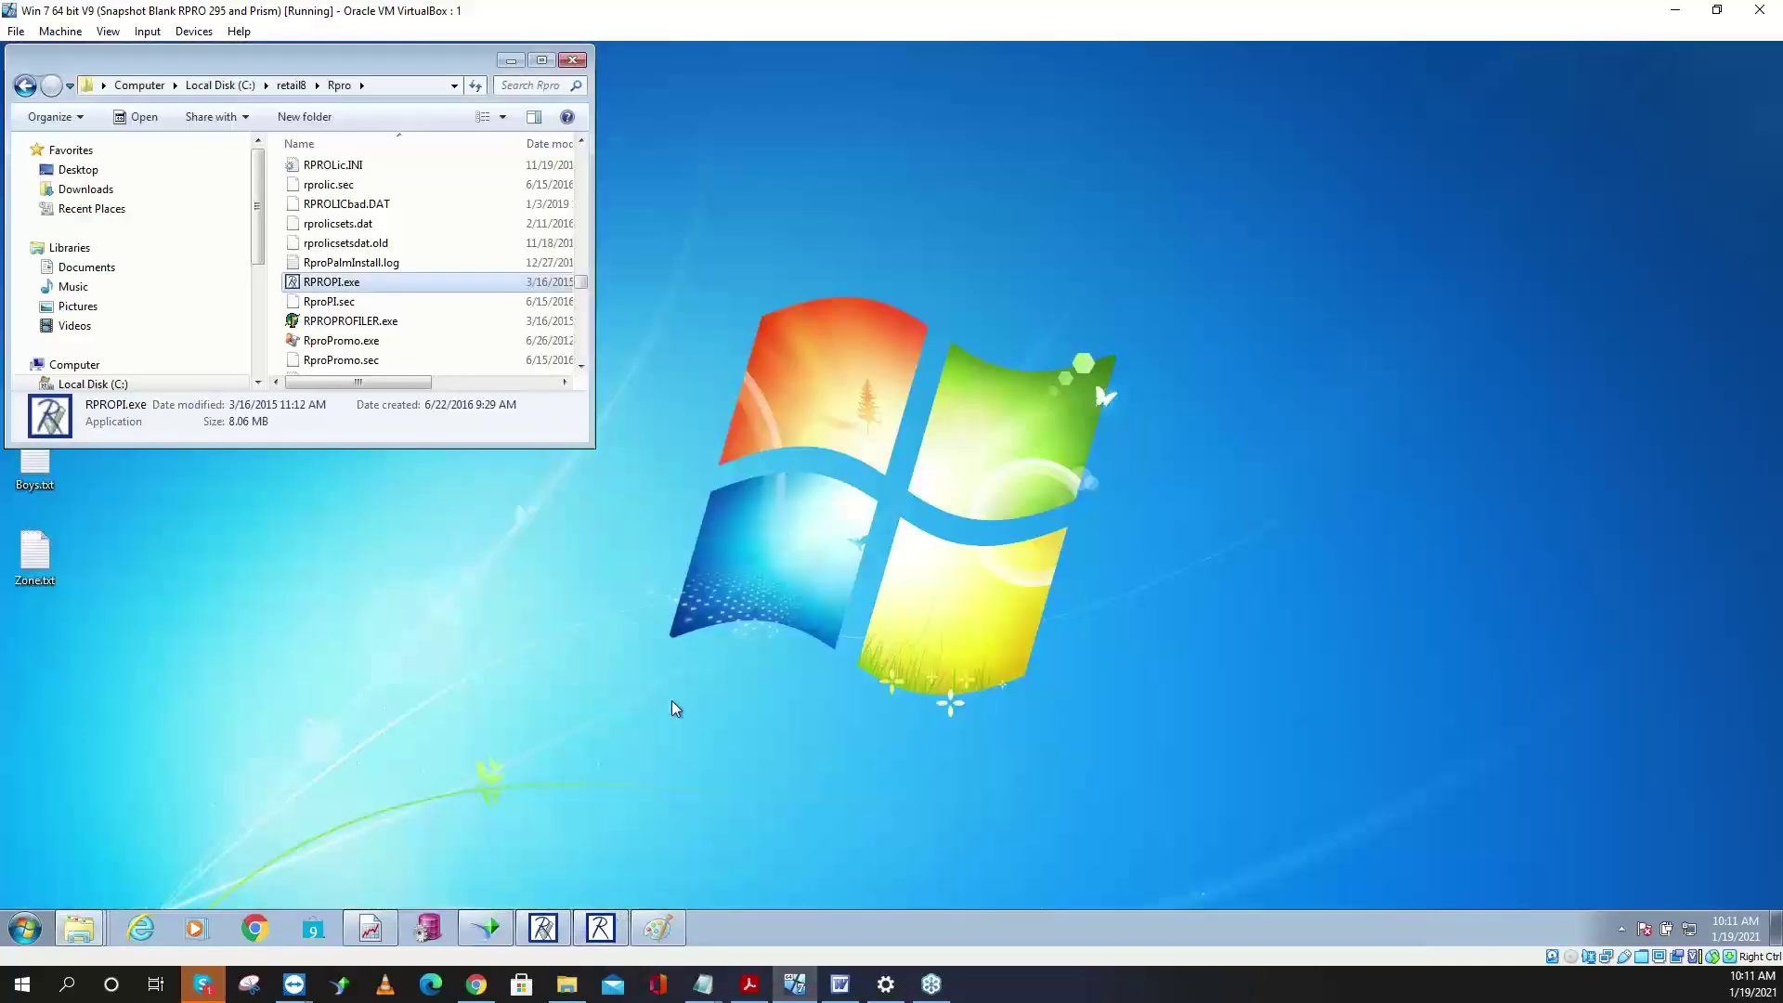
pyautogui.click(557, 929)
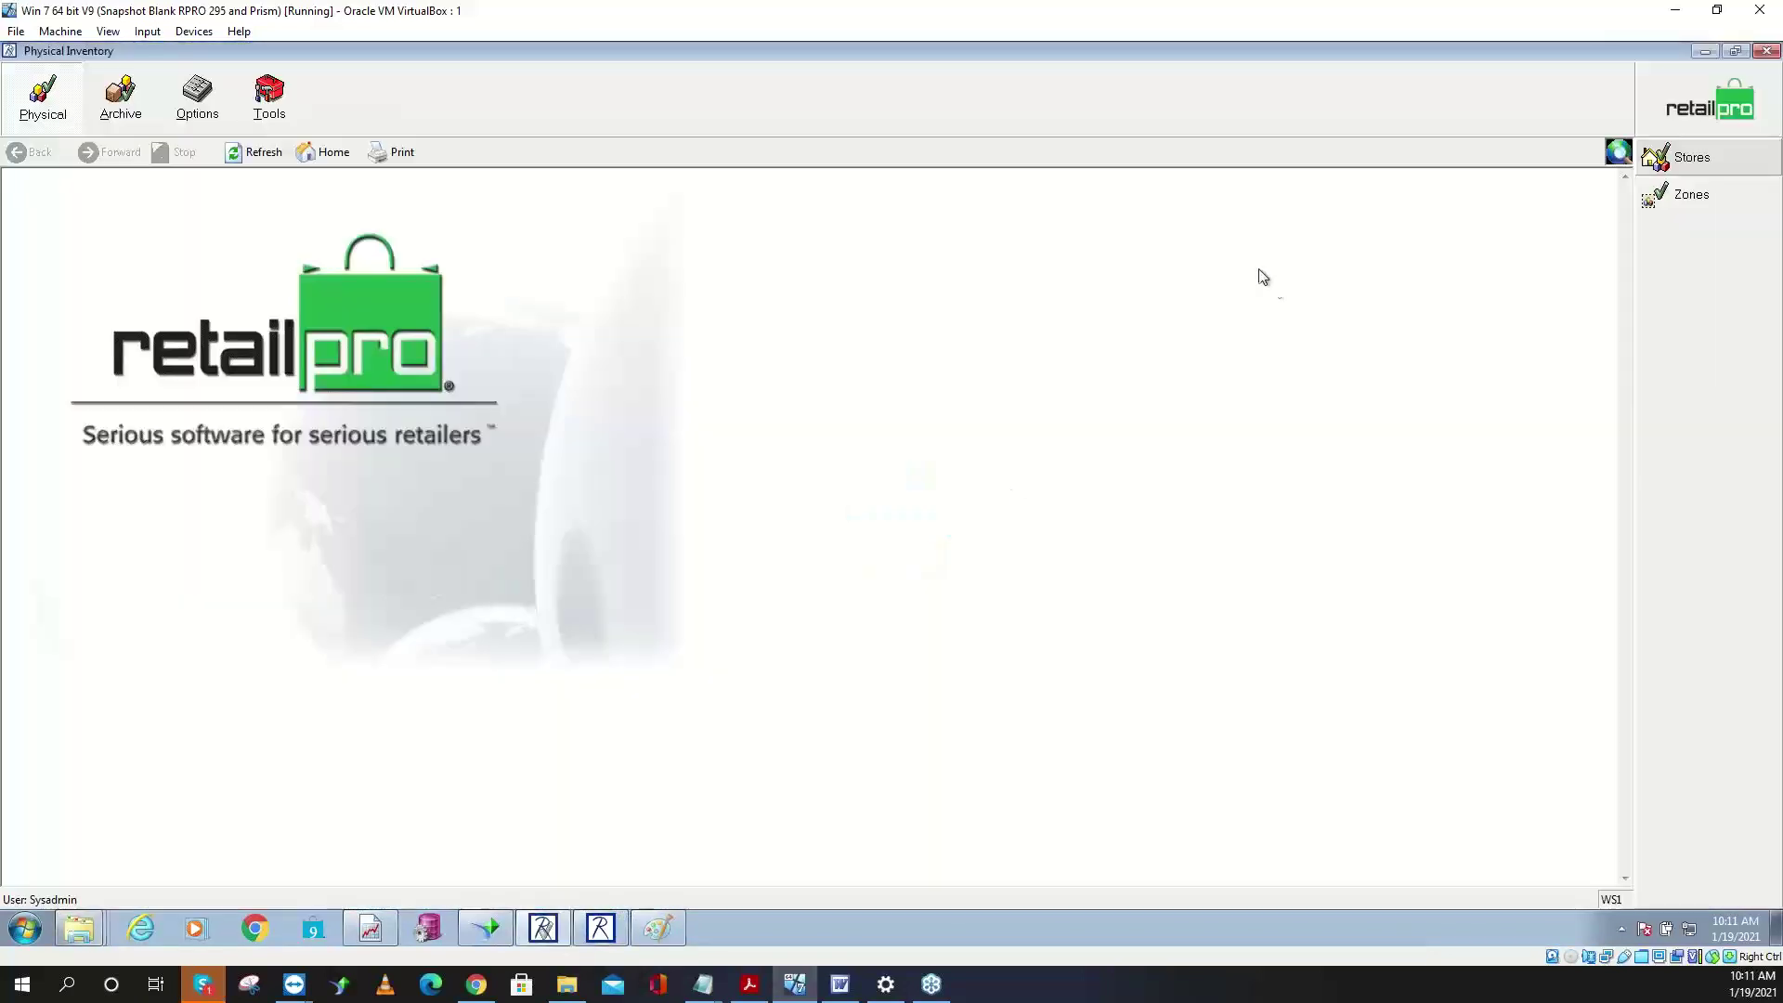
pyautogui.click(223, 110)
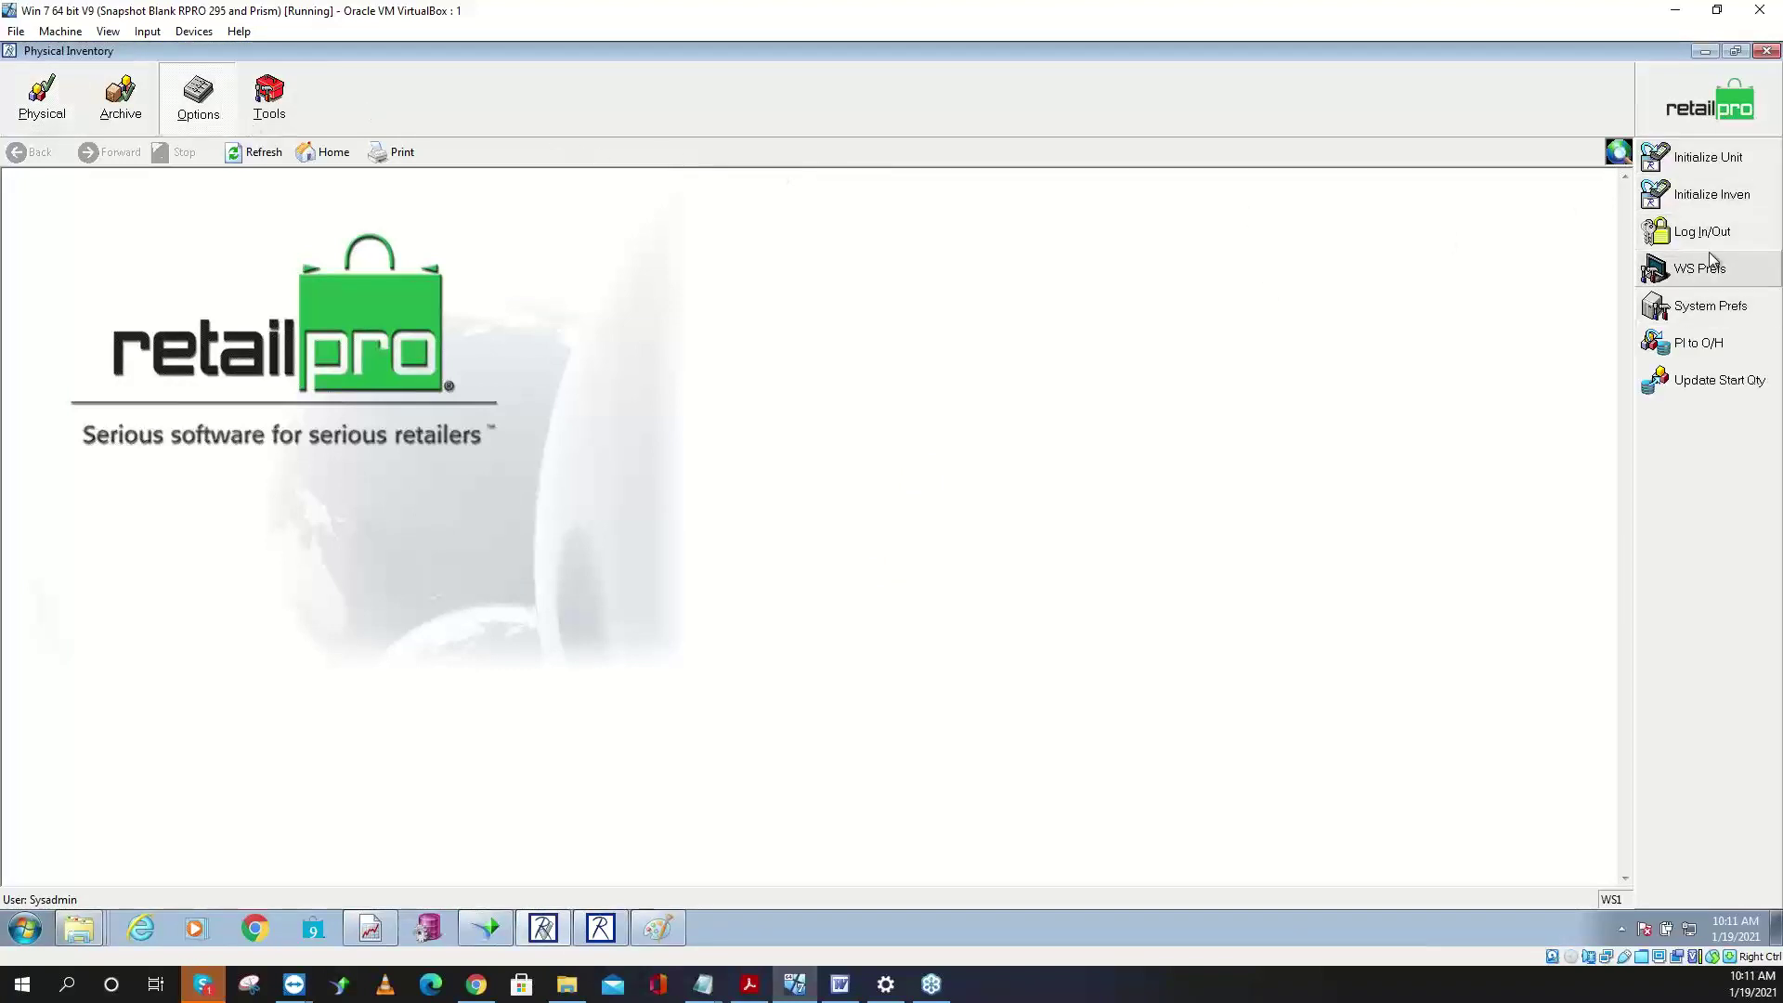
pyautogui.click(1698, 309)
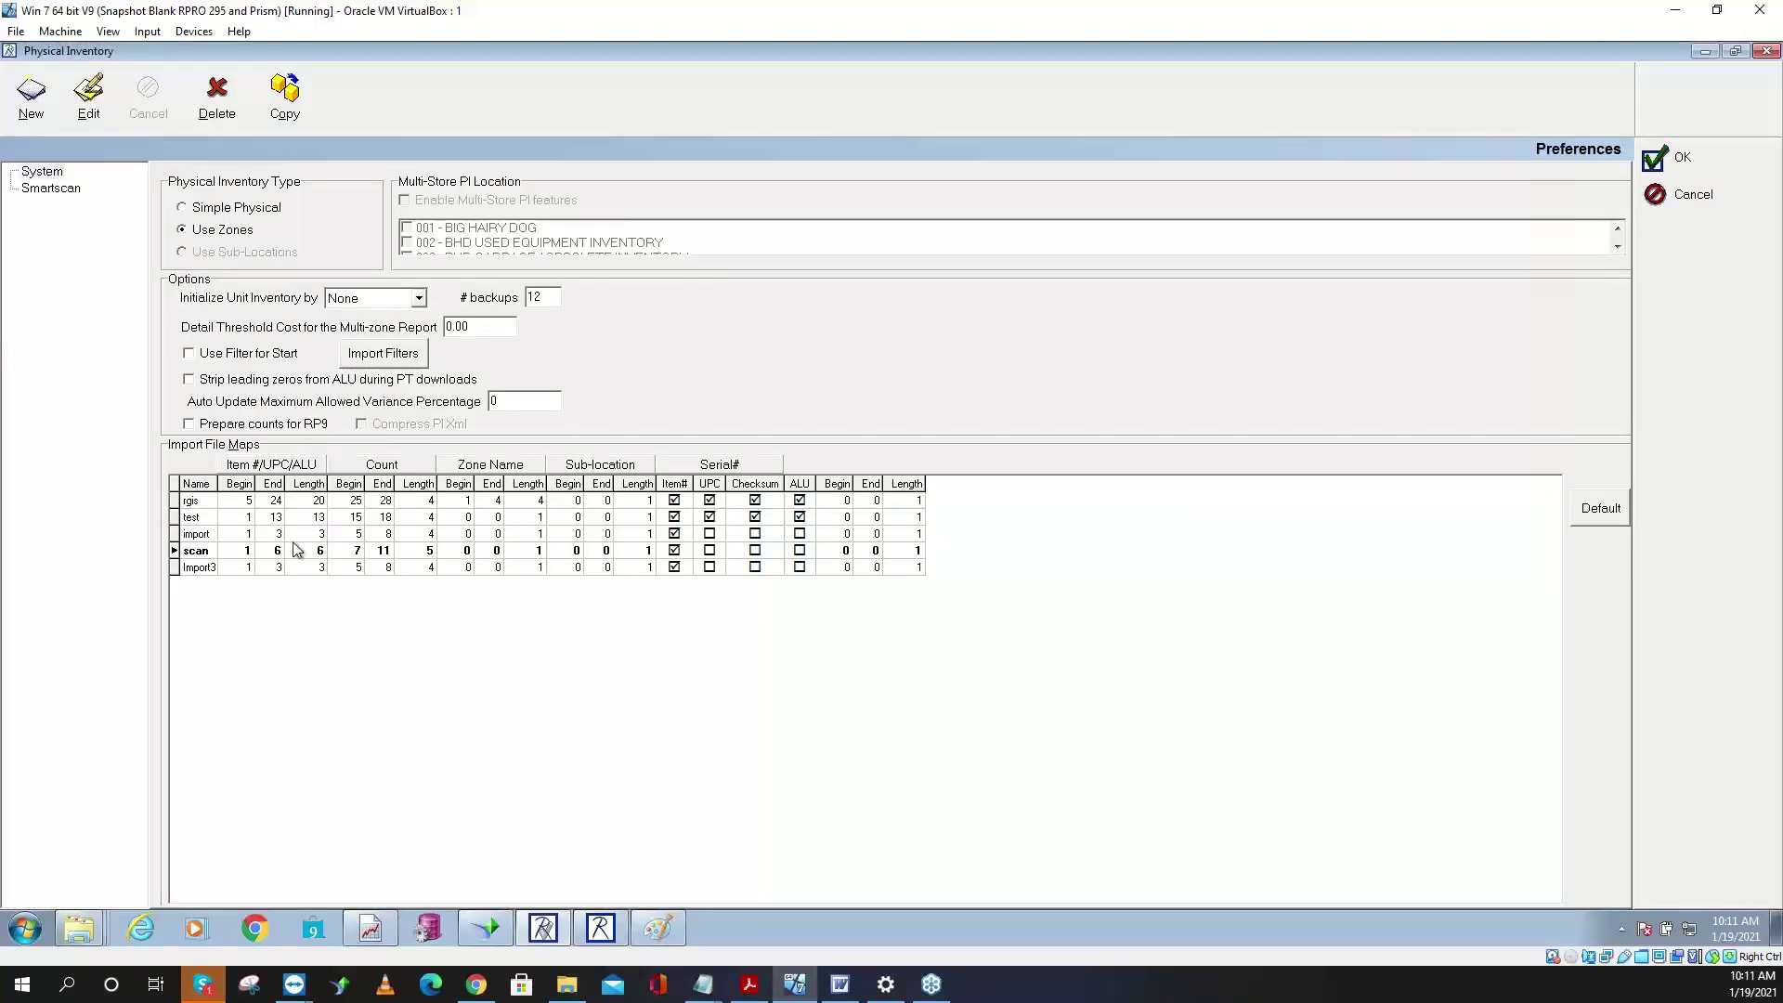
pyautogui.click(31, 93)
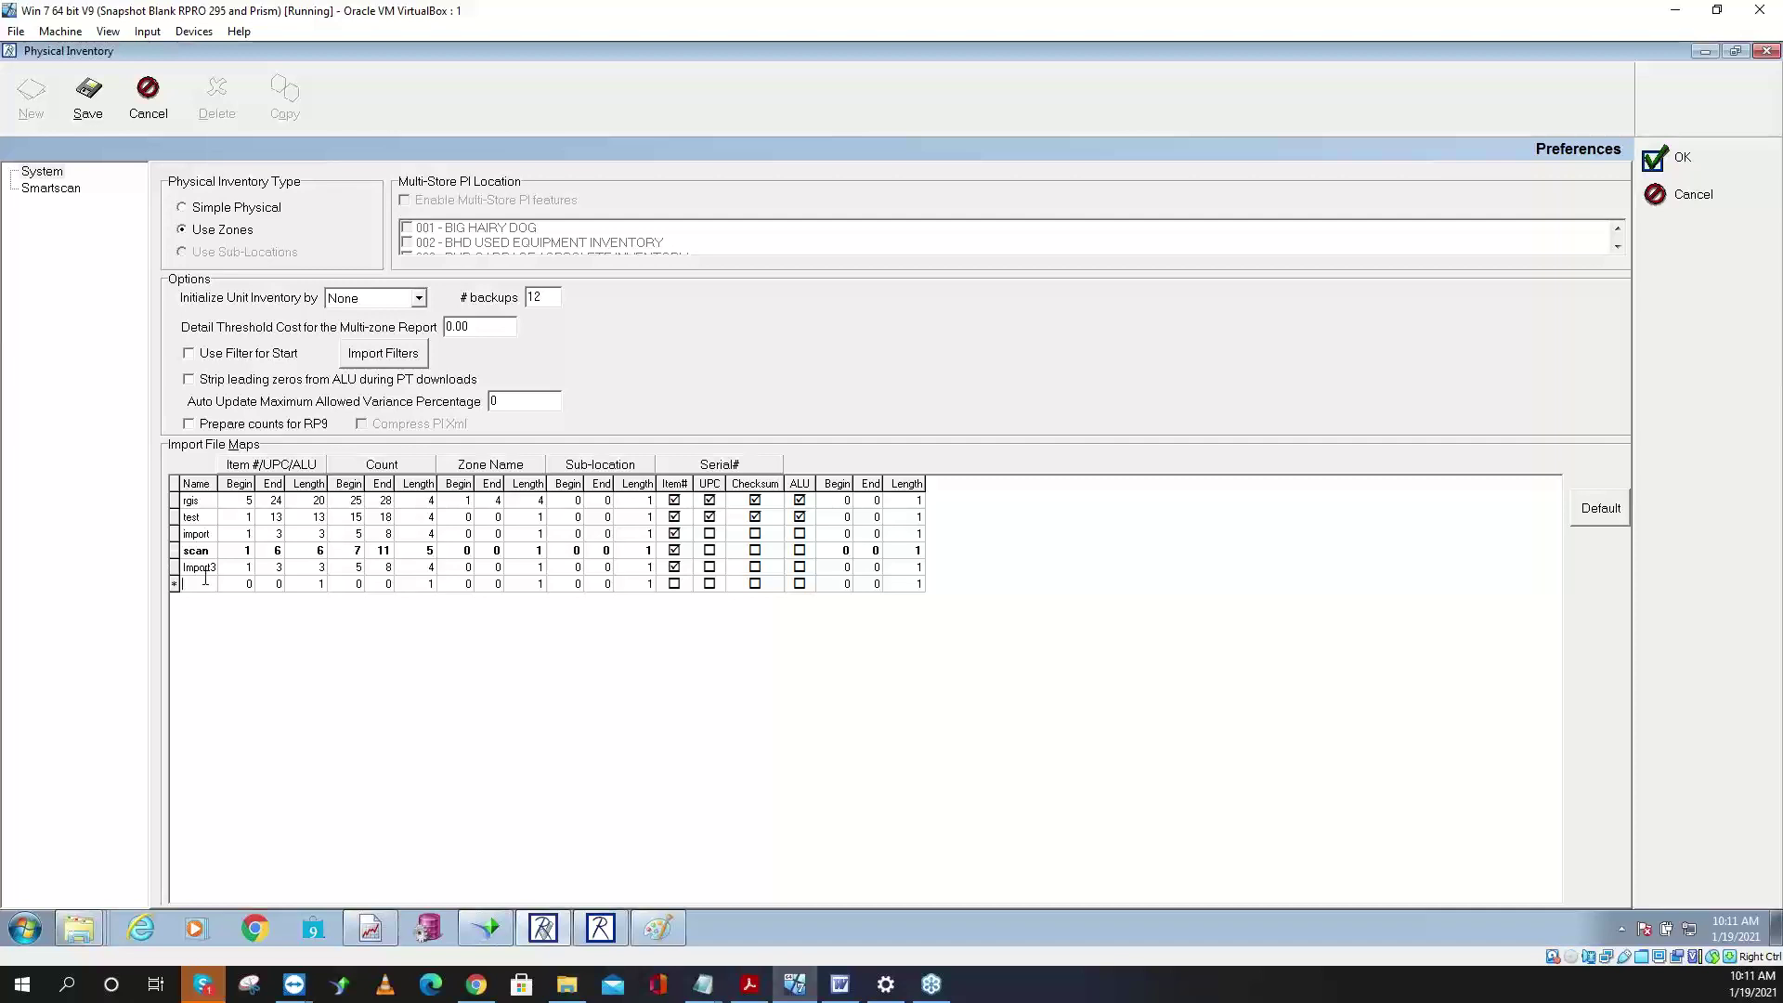
pyautogui.write('Zon')
pyautogui.press('Tab')
pyautogui.write('1')
pyautogui.press('Tab')
pyautogui.write('2')
pyautogui.press('Tab')
# - Set the Zone map's count positions to 4–8, save the map and close preferences
pyautogui.click(351, 583)
pyautogui.write('4')
pyautogui.press('Tab')
pyautogui.write('8')
pyautogui.press('Tab')
pyautogui.press('Tab')
pyautogui.press('Tab')
pyautogui.press('Tab')
pyautogui.press('Tab')
pyautogui.press('Tab')
pyautogui.press('Tab')
pyautogui.press('Tab')
pyautogui.press('Tab')
pyautogui.hotkey('shift', 'Tab')
pyautogui.press('Tab')
pyautogui.press('Tab')
pyautogui.press('Tab')
pyautogui.hotkey('shift', 'Tab')
pyautogui.hotkey('shift', 'Tab')
pyautogui.press('Tab')
pyautogui.press('Tab')
pyautogui.press('Tab')
pyautogui.click(93, 109)
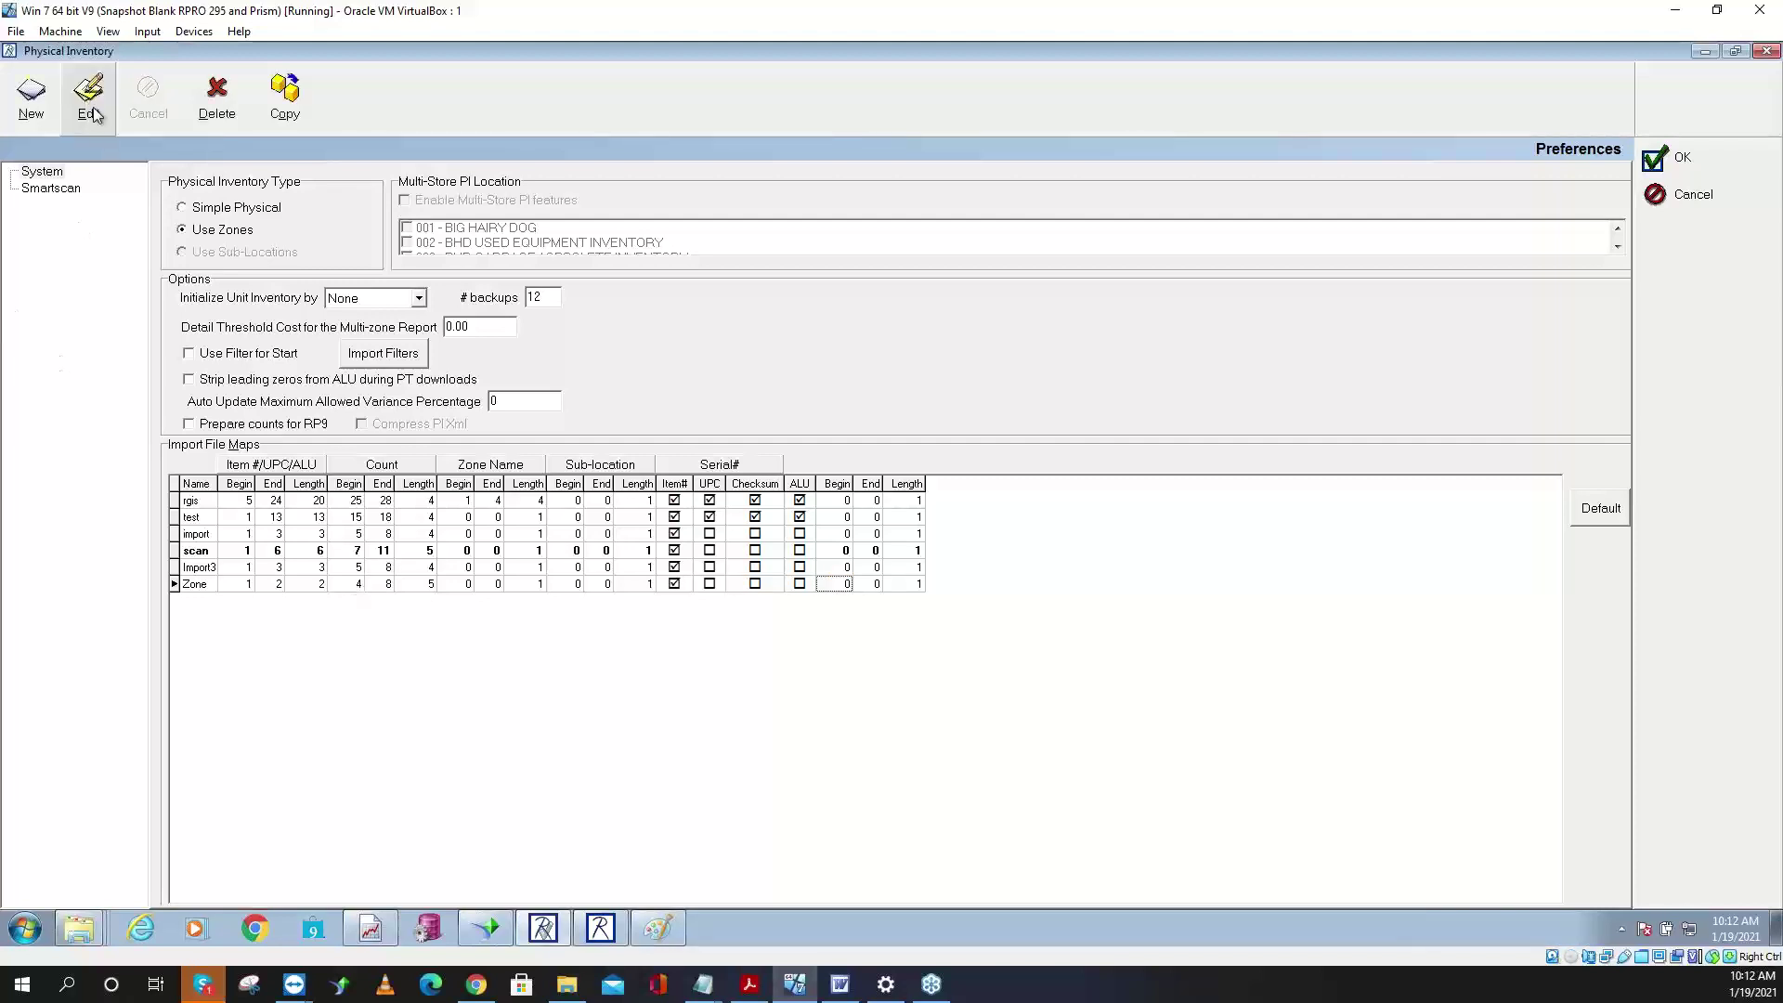
pyautogui.click(1696, 162)
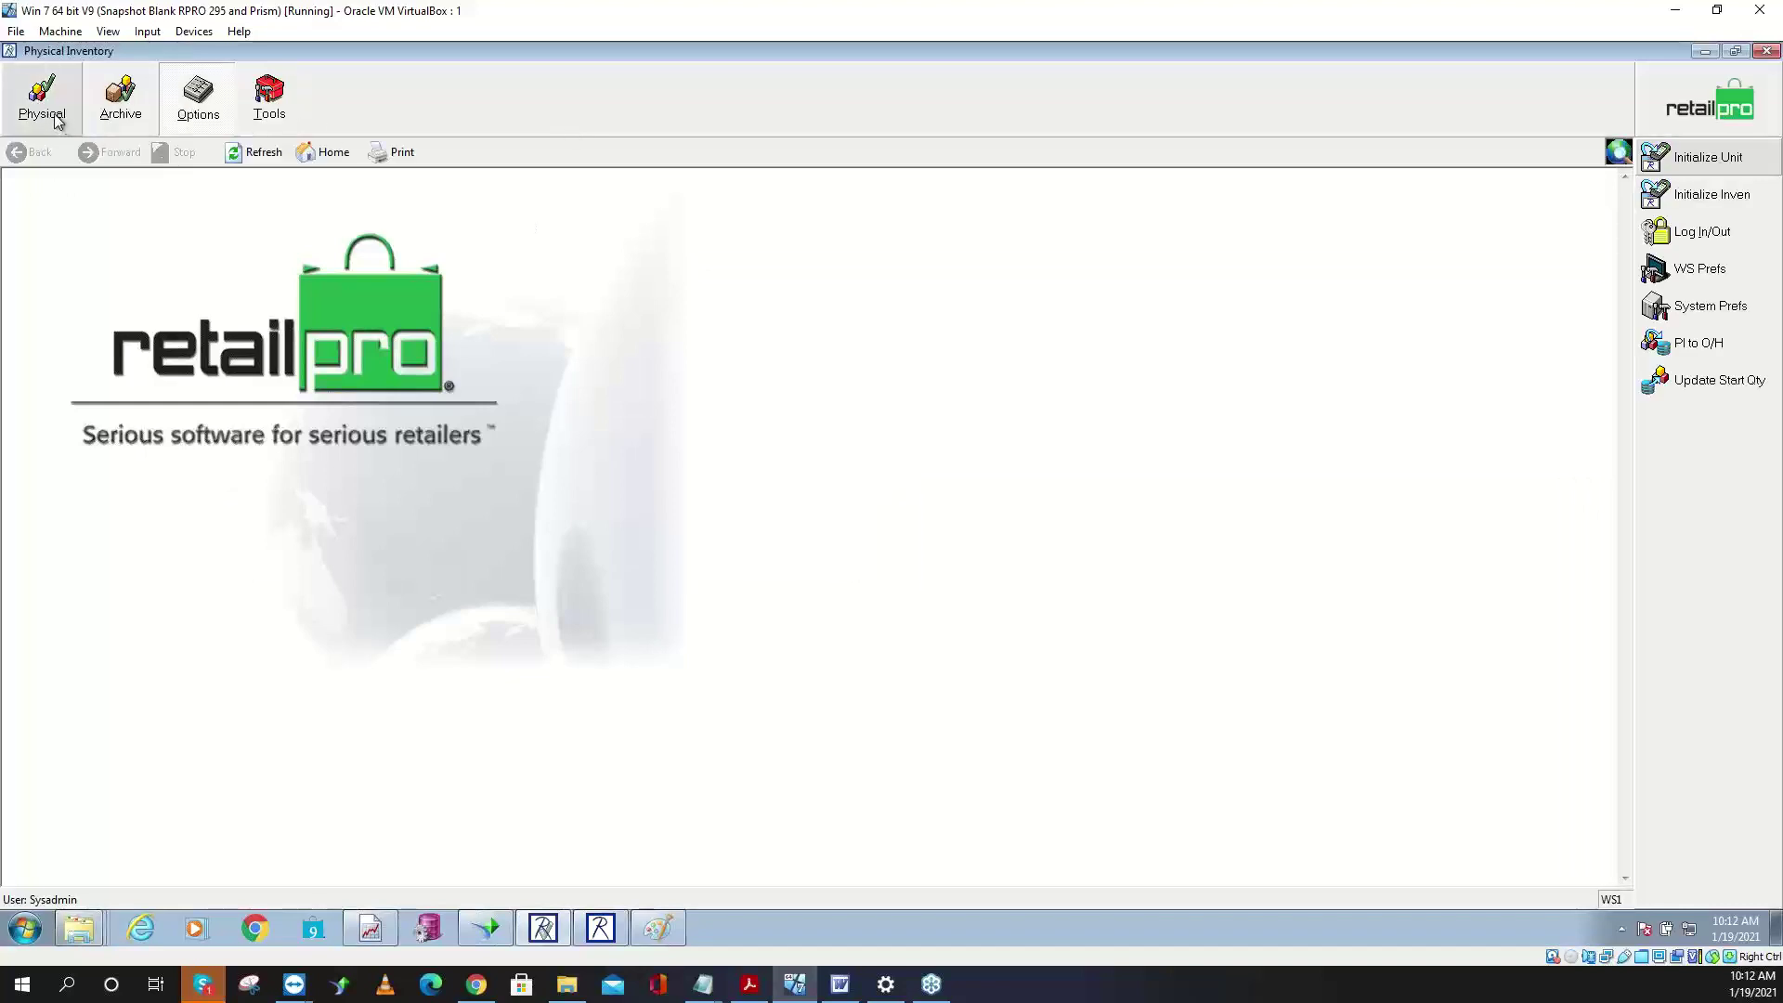
# - Show the empty Physical Inventory Zones list and bring up the PI Steps8.txt notes
pyautogui.click(54, 116)
pyautogui.click(1693, 194)
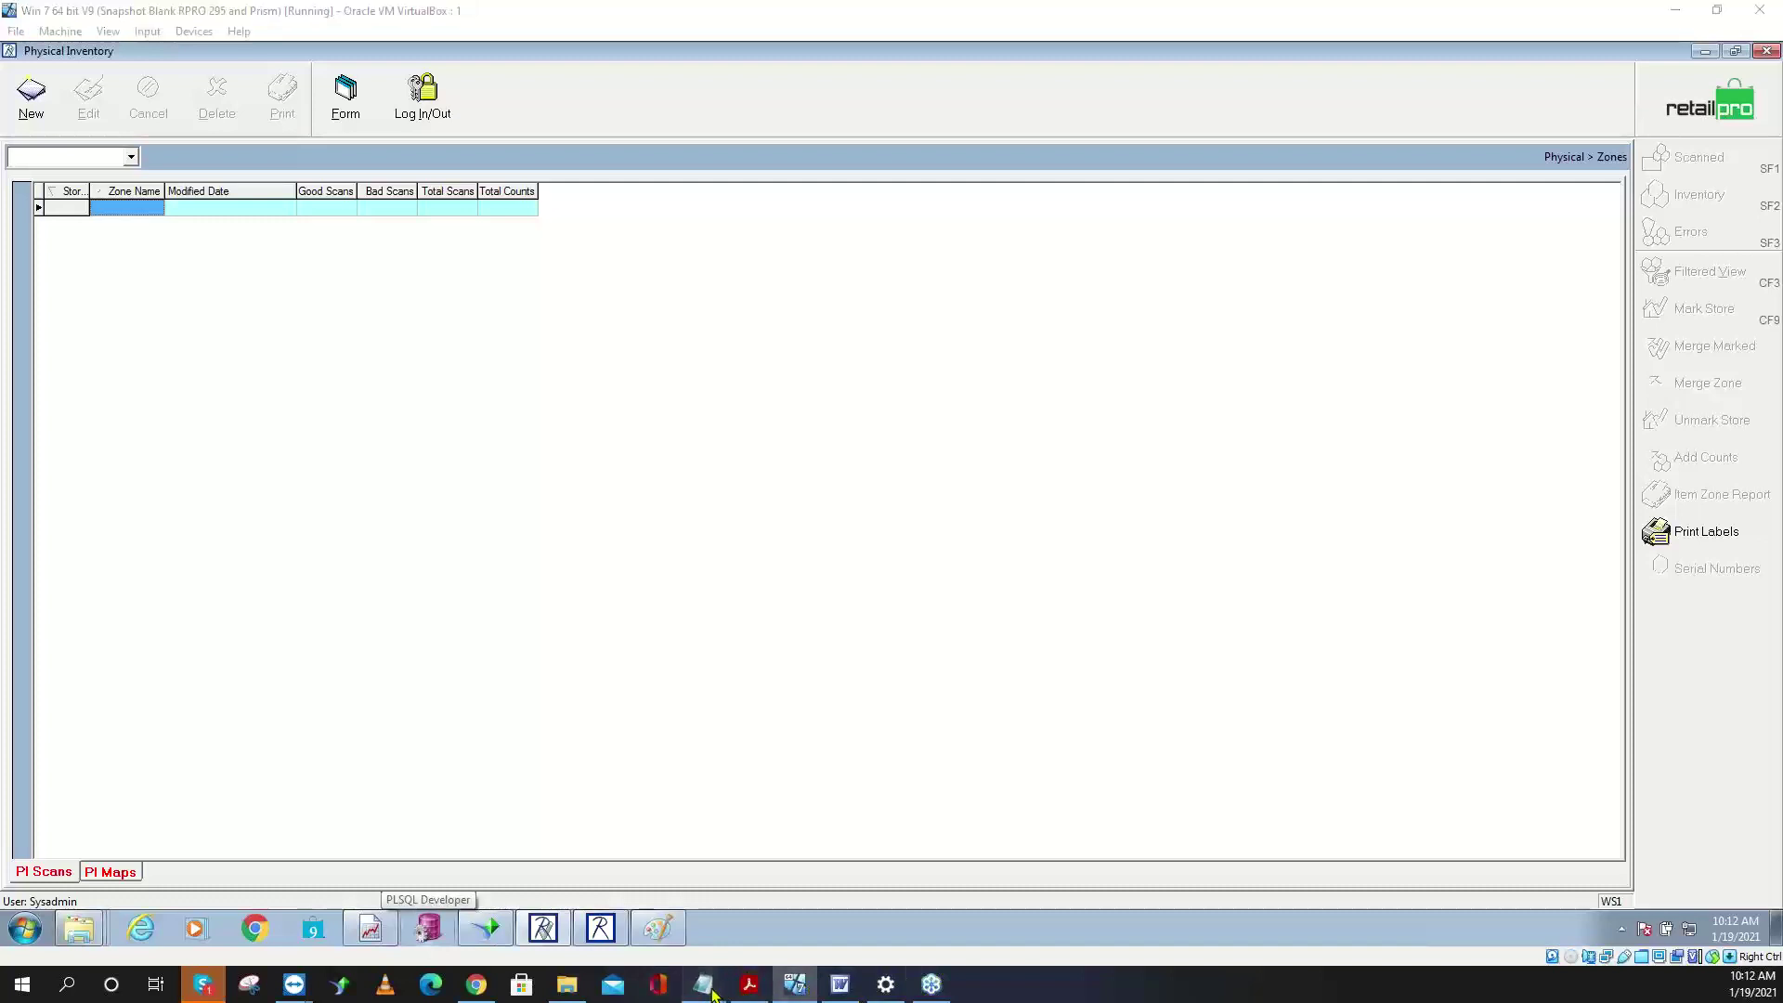
pyautogui.moveTo(703, 987)
pyautogui.click(1103, 900)
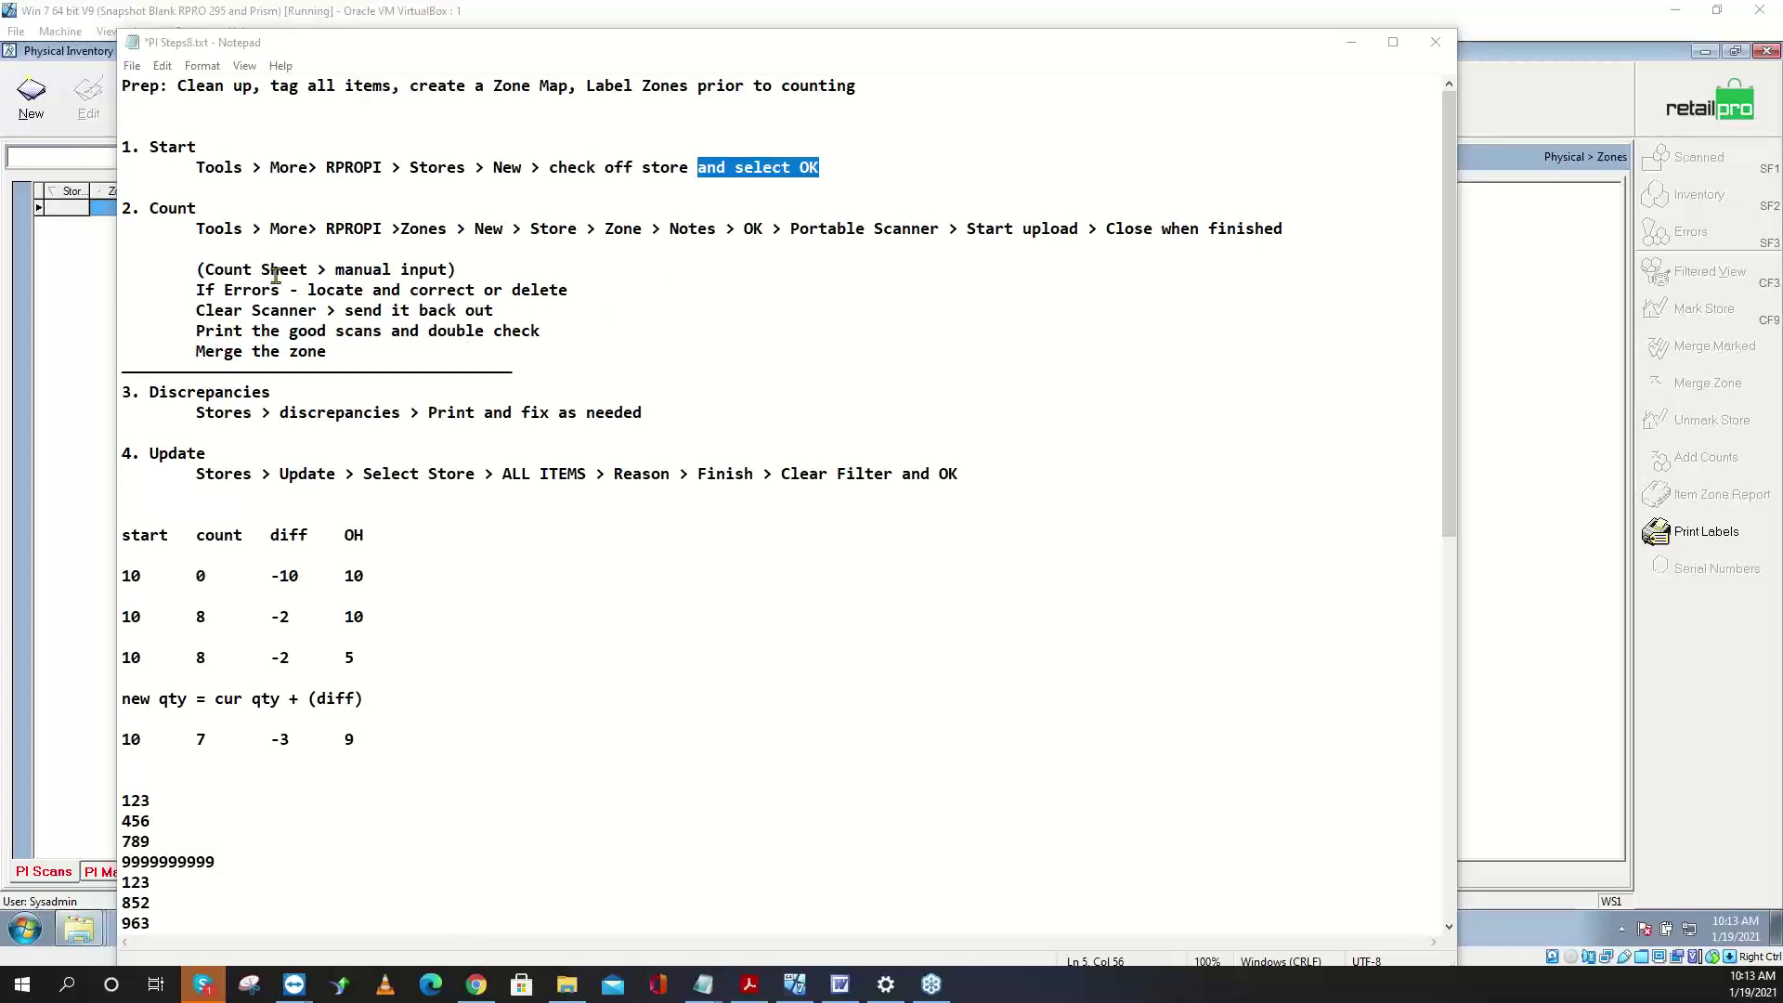
# - Start a new zone for store 001 - BIG HAIRY DOG and name it Zone1
pyautogui.click(67, 263)
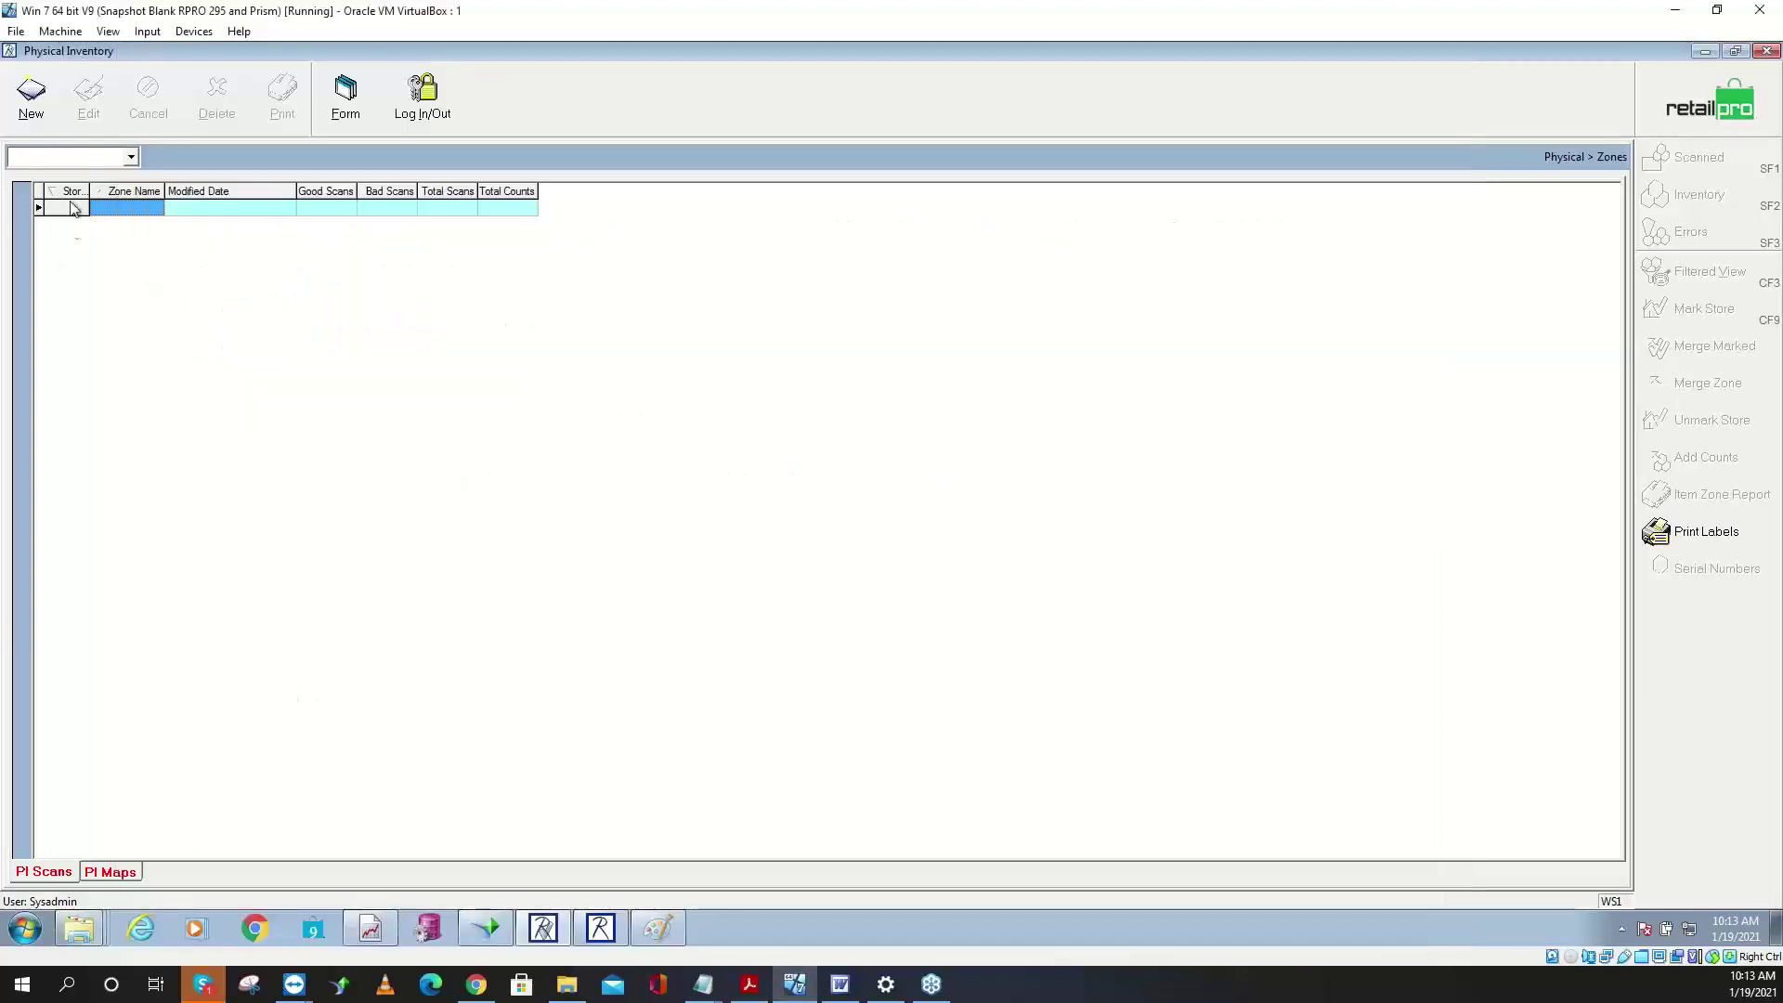
pyautogui.click(39, 128)
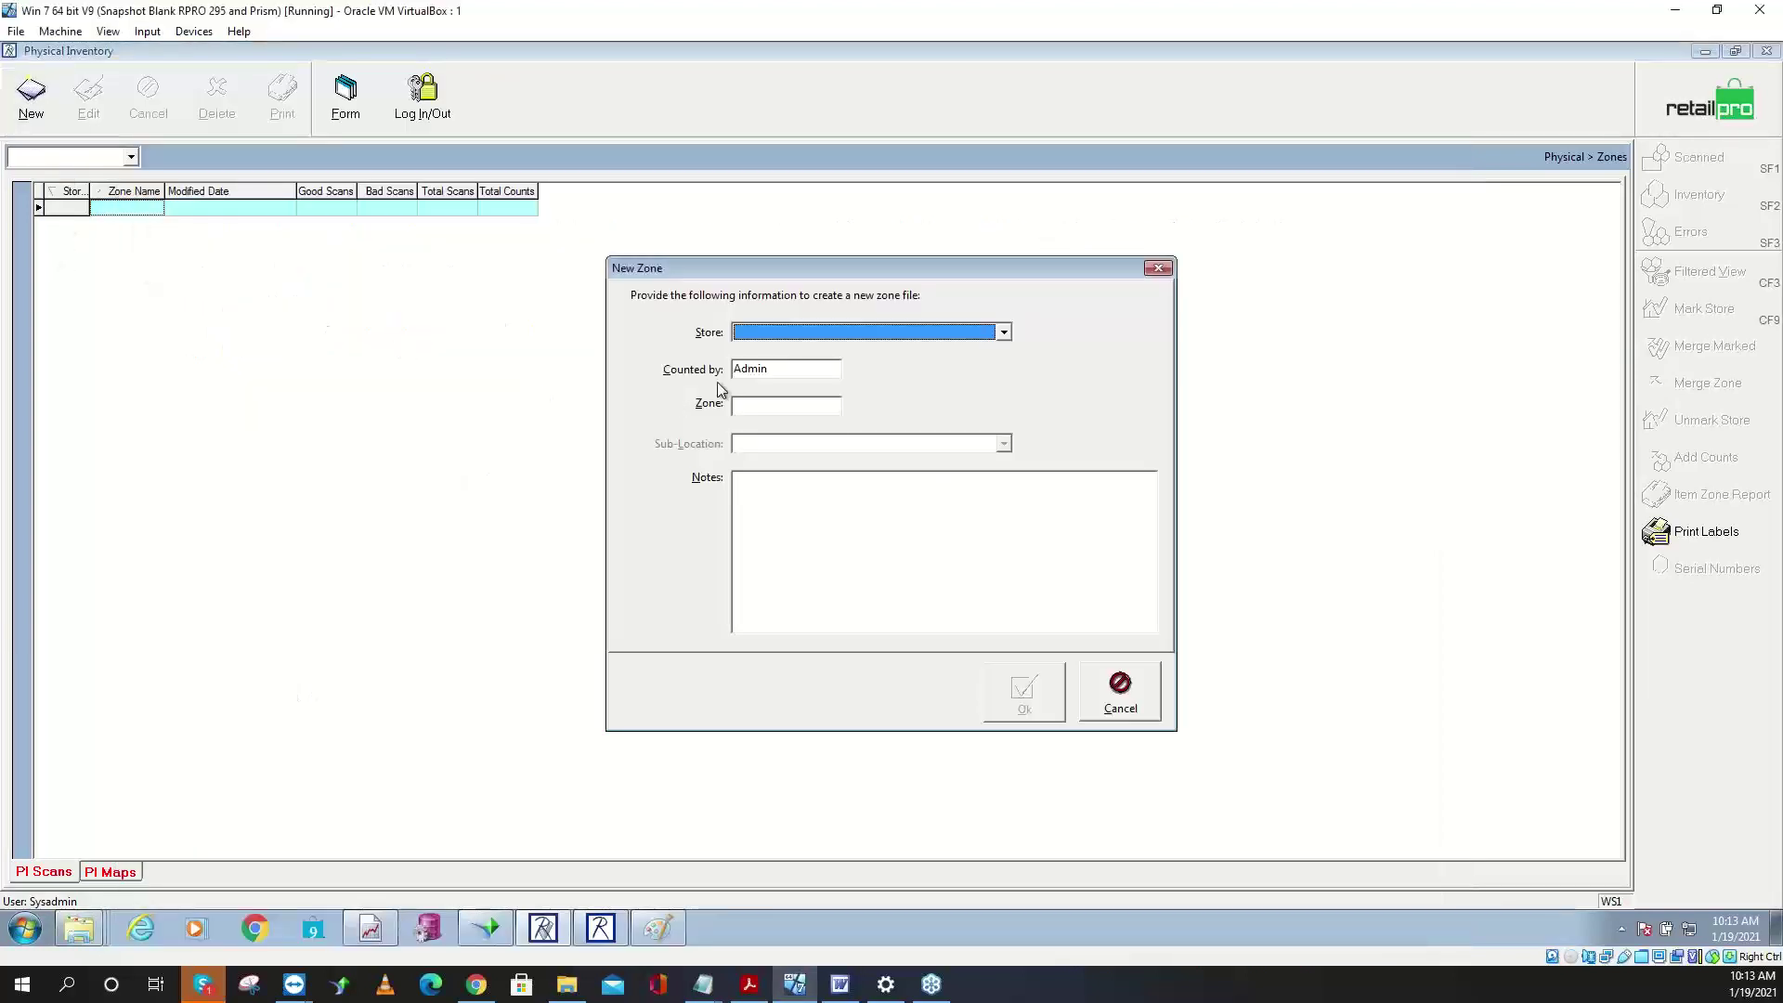
pyautogui.click(770, 336)
pyautogui.click(788, 351)
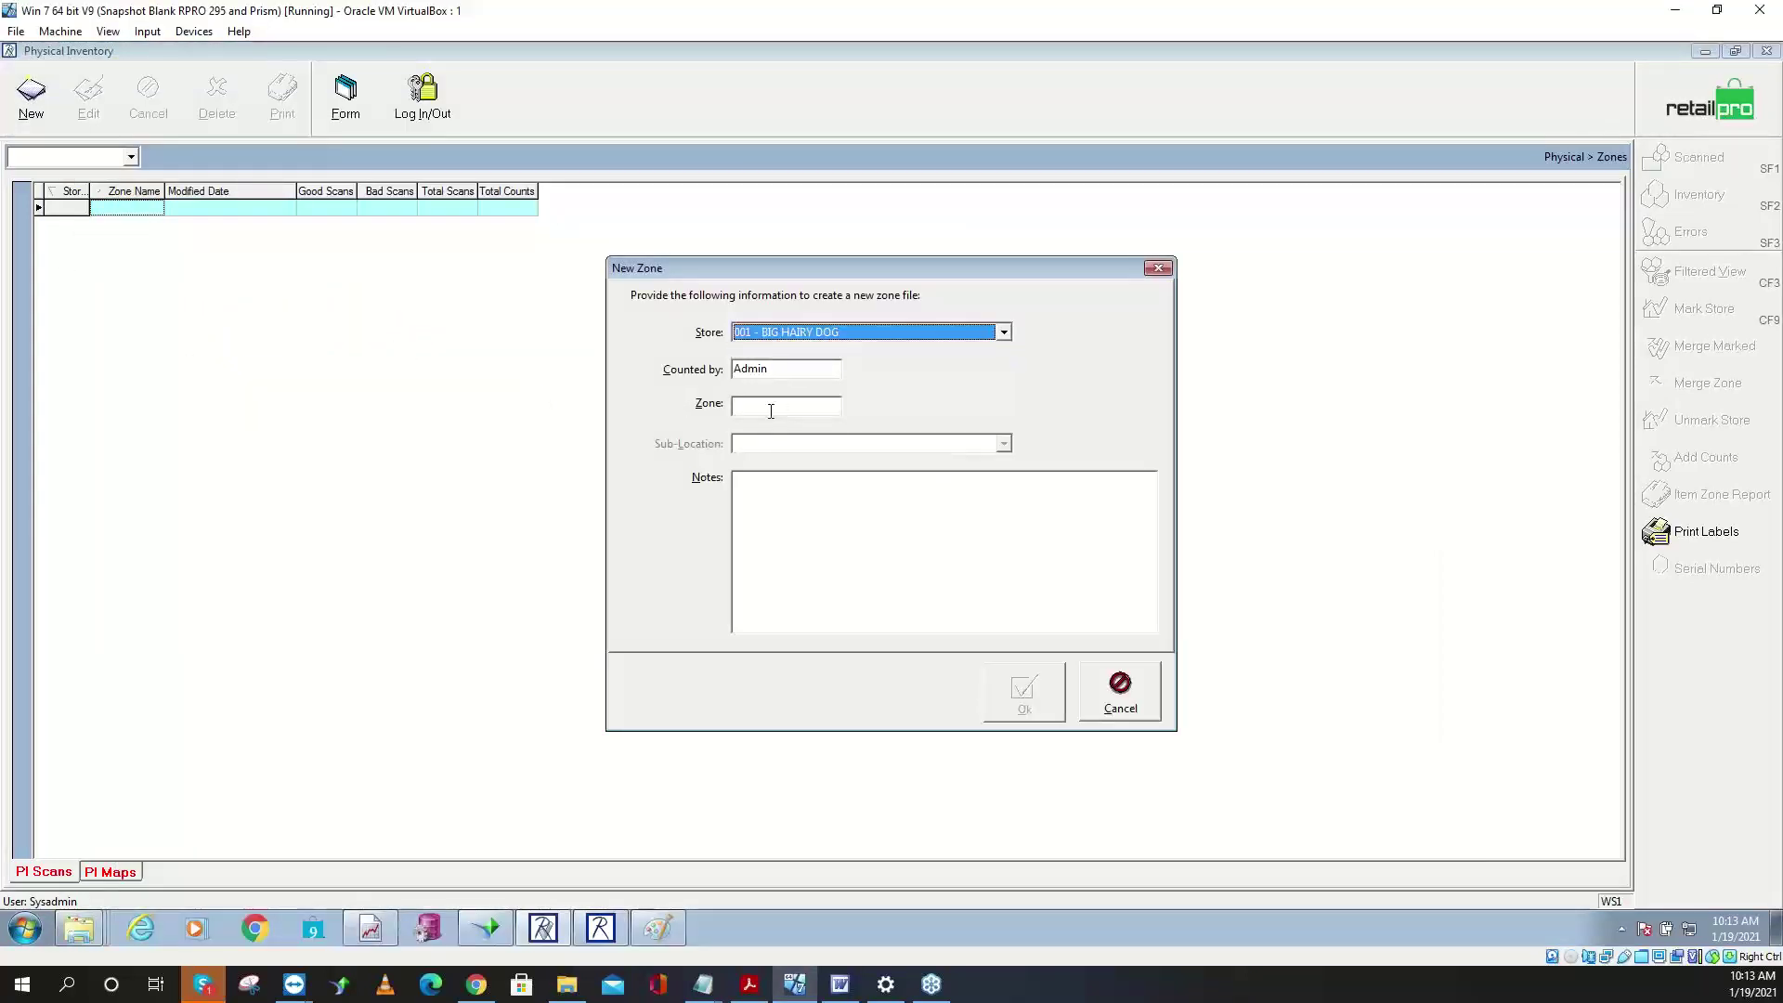
pyautogui.click(771, 409)
pyautogui.write('Zone1')
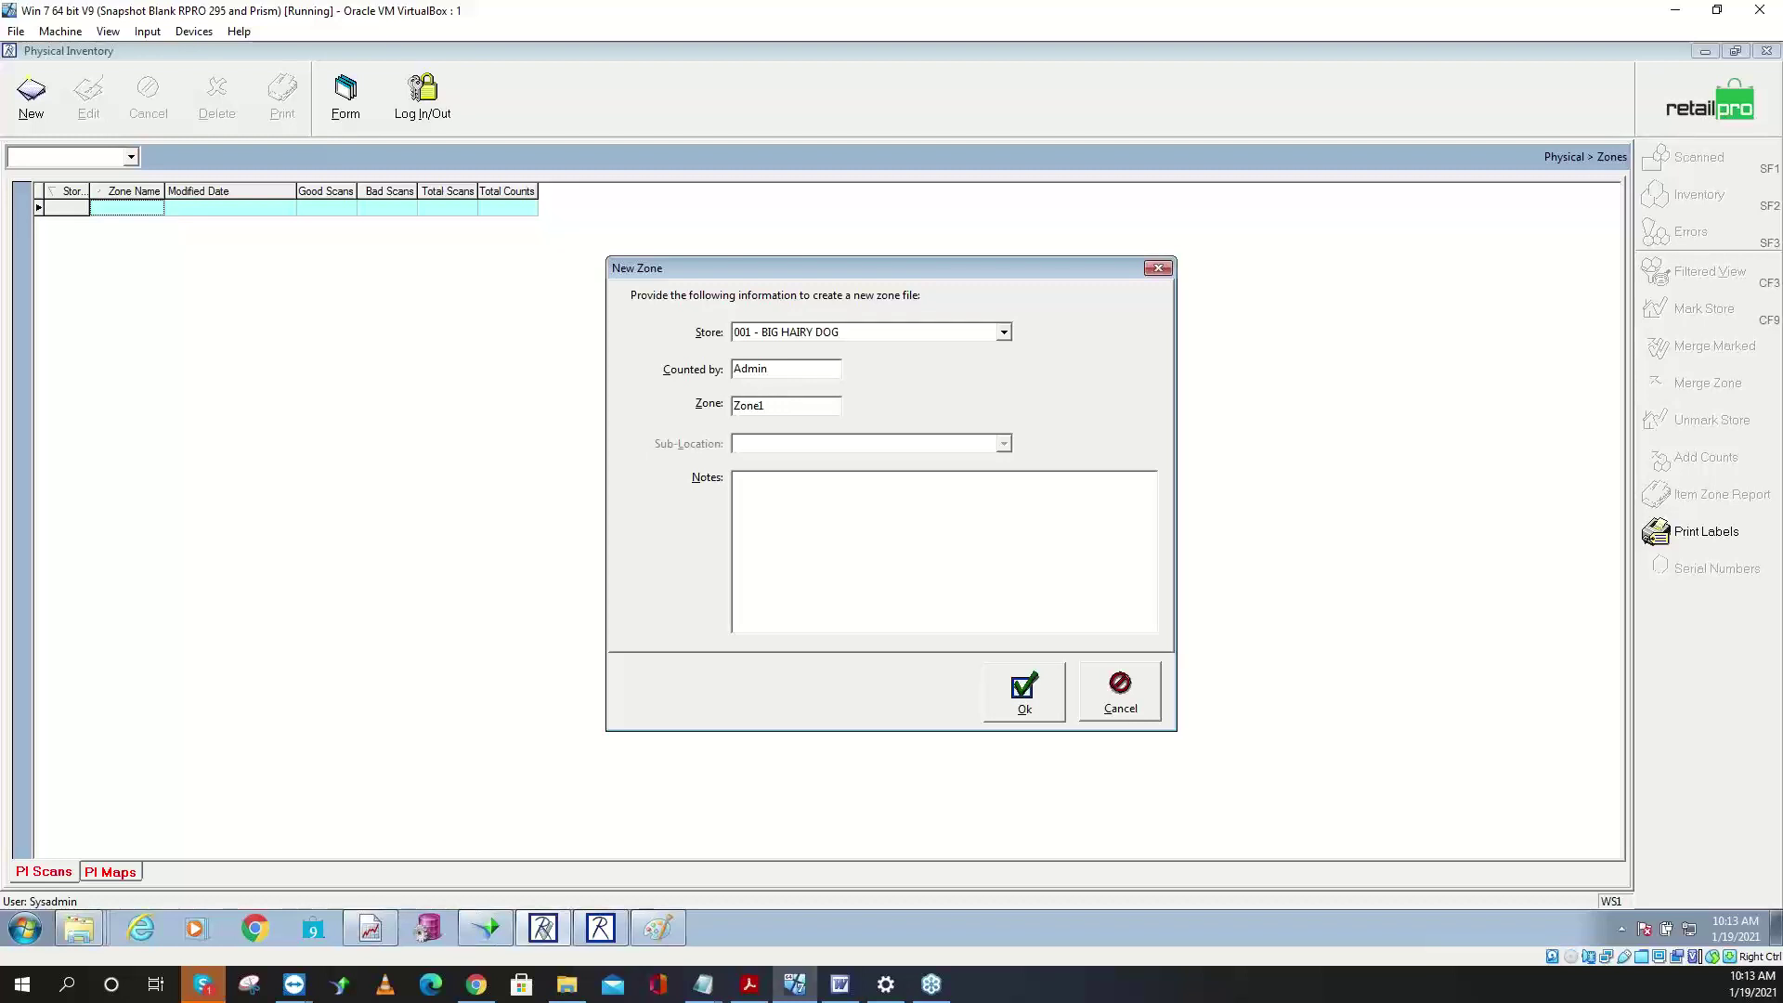
pyautogui.press('BackSpace')
pyautogui.press('BackSpace')
pyautogui.press('BackSpace')
pyautogui.press('BackSpace')
pyautogui.write('M101')
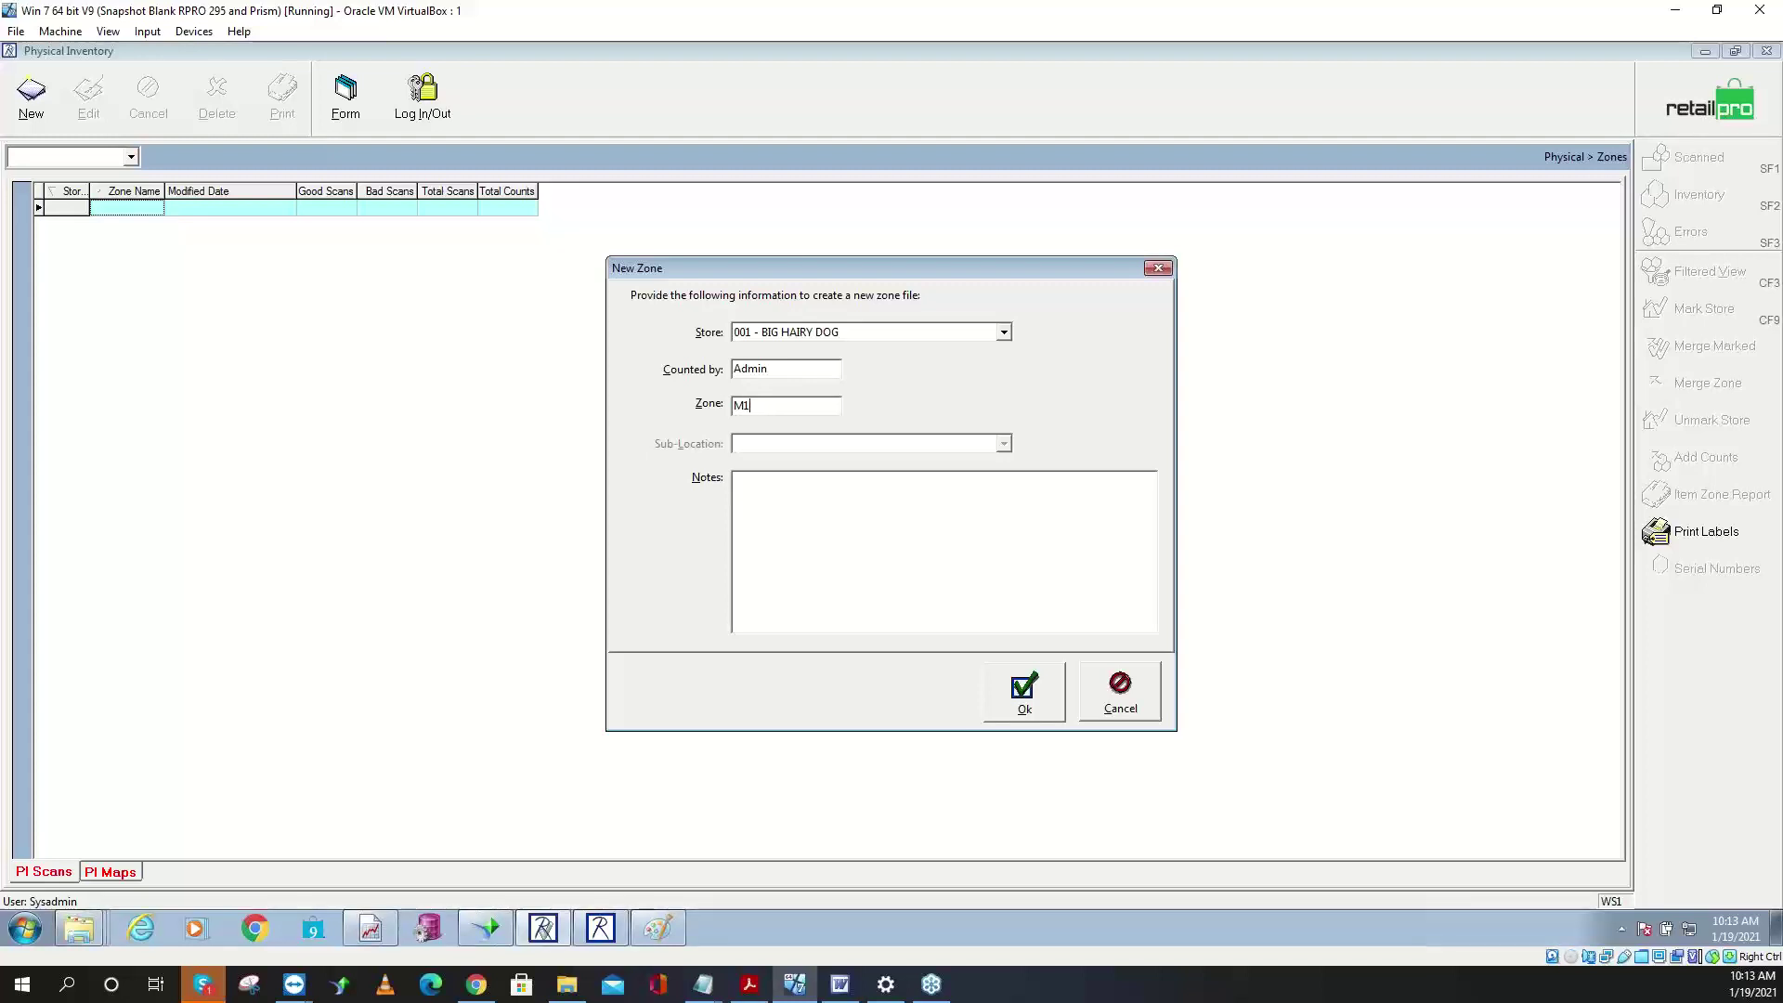
pyautogui.press('BackSpace')
pyautogui.press('BackSpace')
pyautogui.write('Zone1')
# - Add a short note to the zone, confirm it, and choose manual count entry
pyautogui.click(812, 483)
pyautogui.write('J')
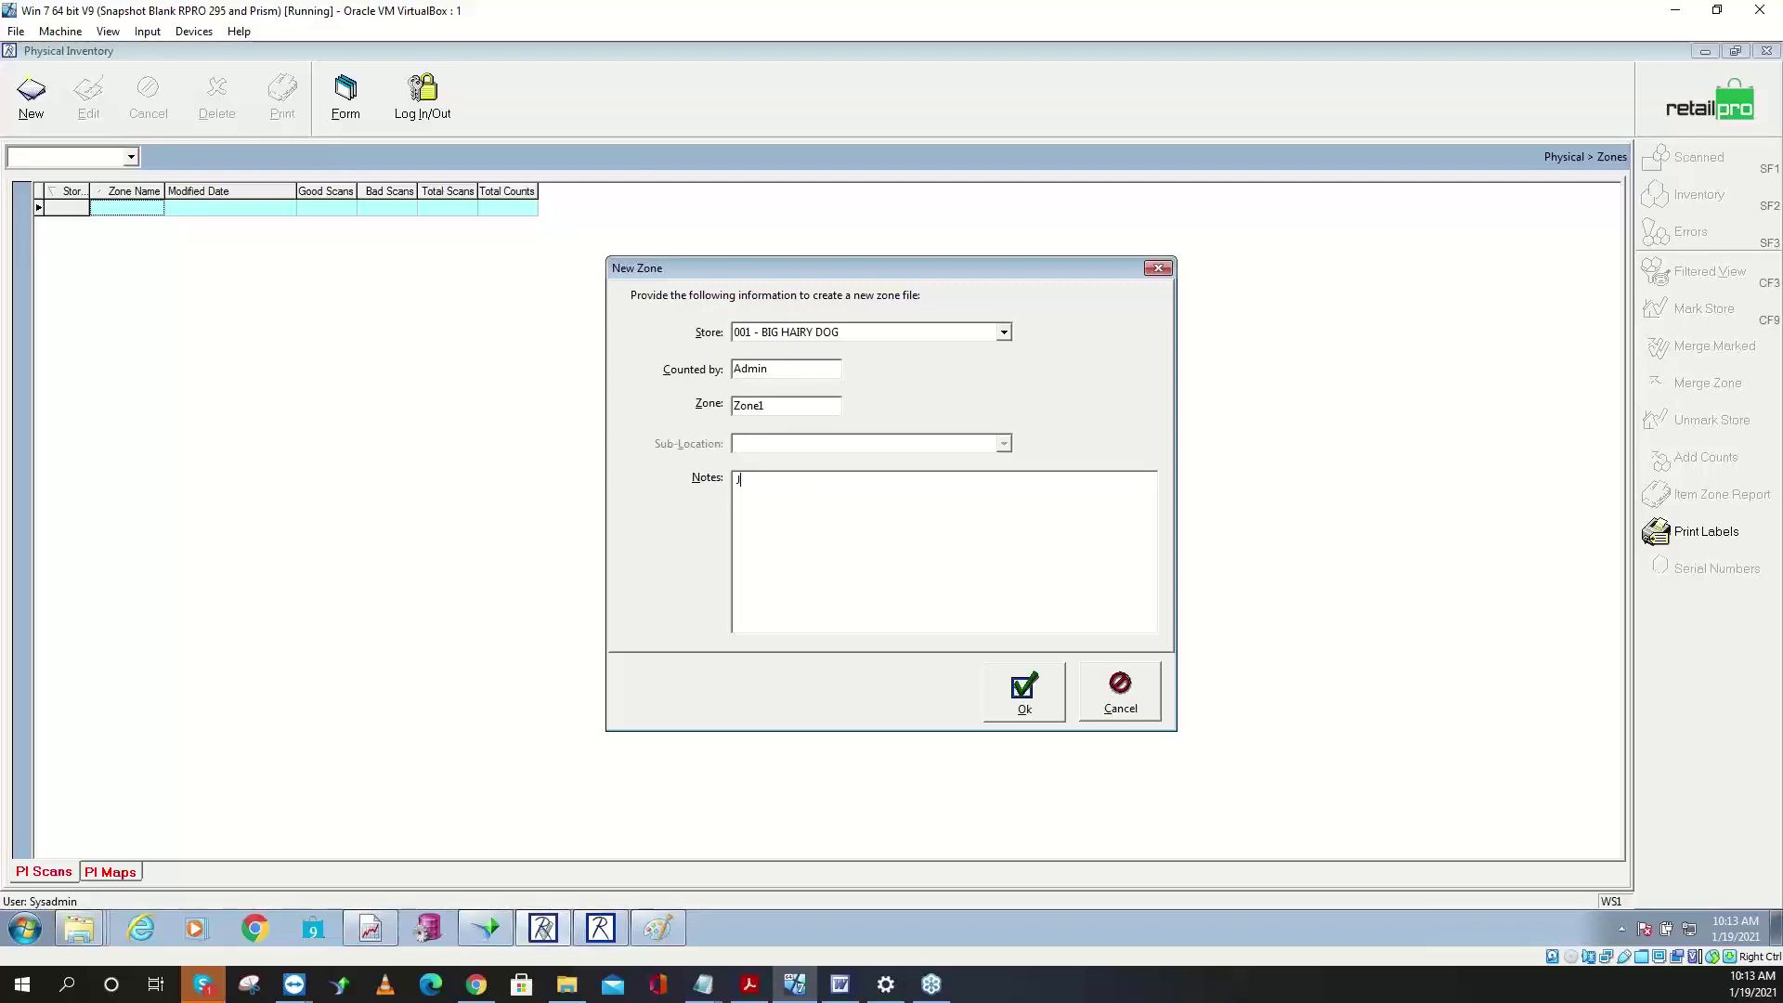
pyautogui.write('eff - What')
pyautogui.click(1026, 697)
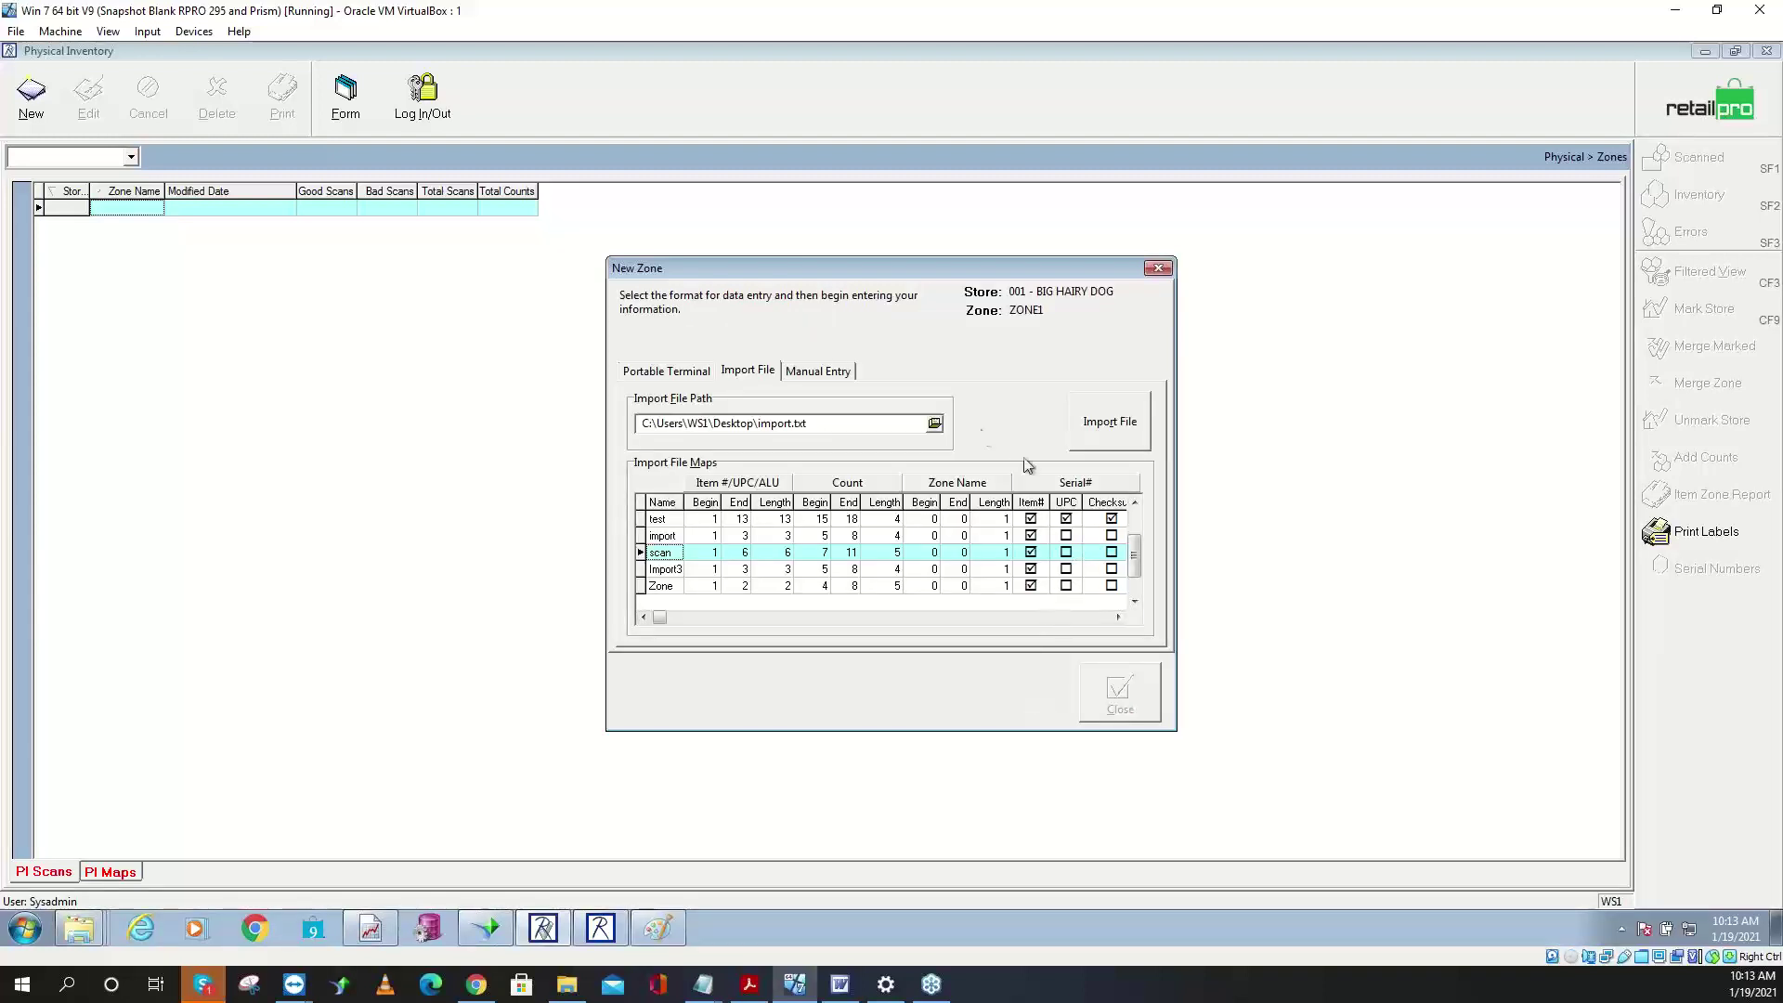
pyautogui.click(805, 376)
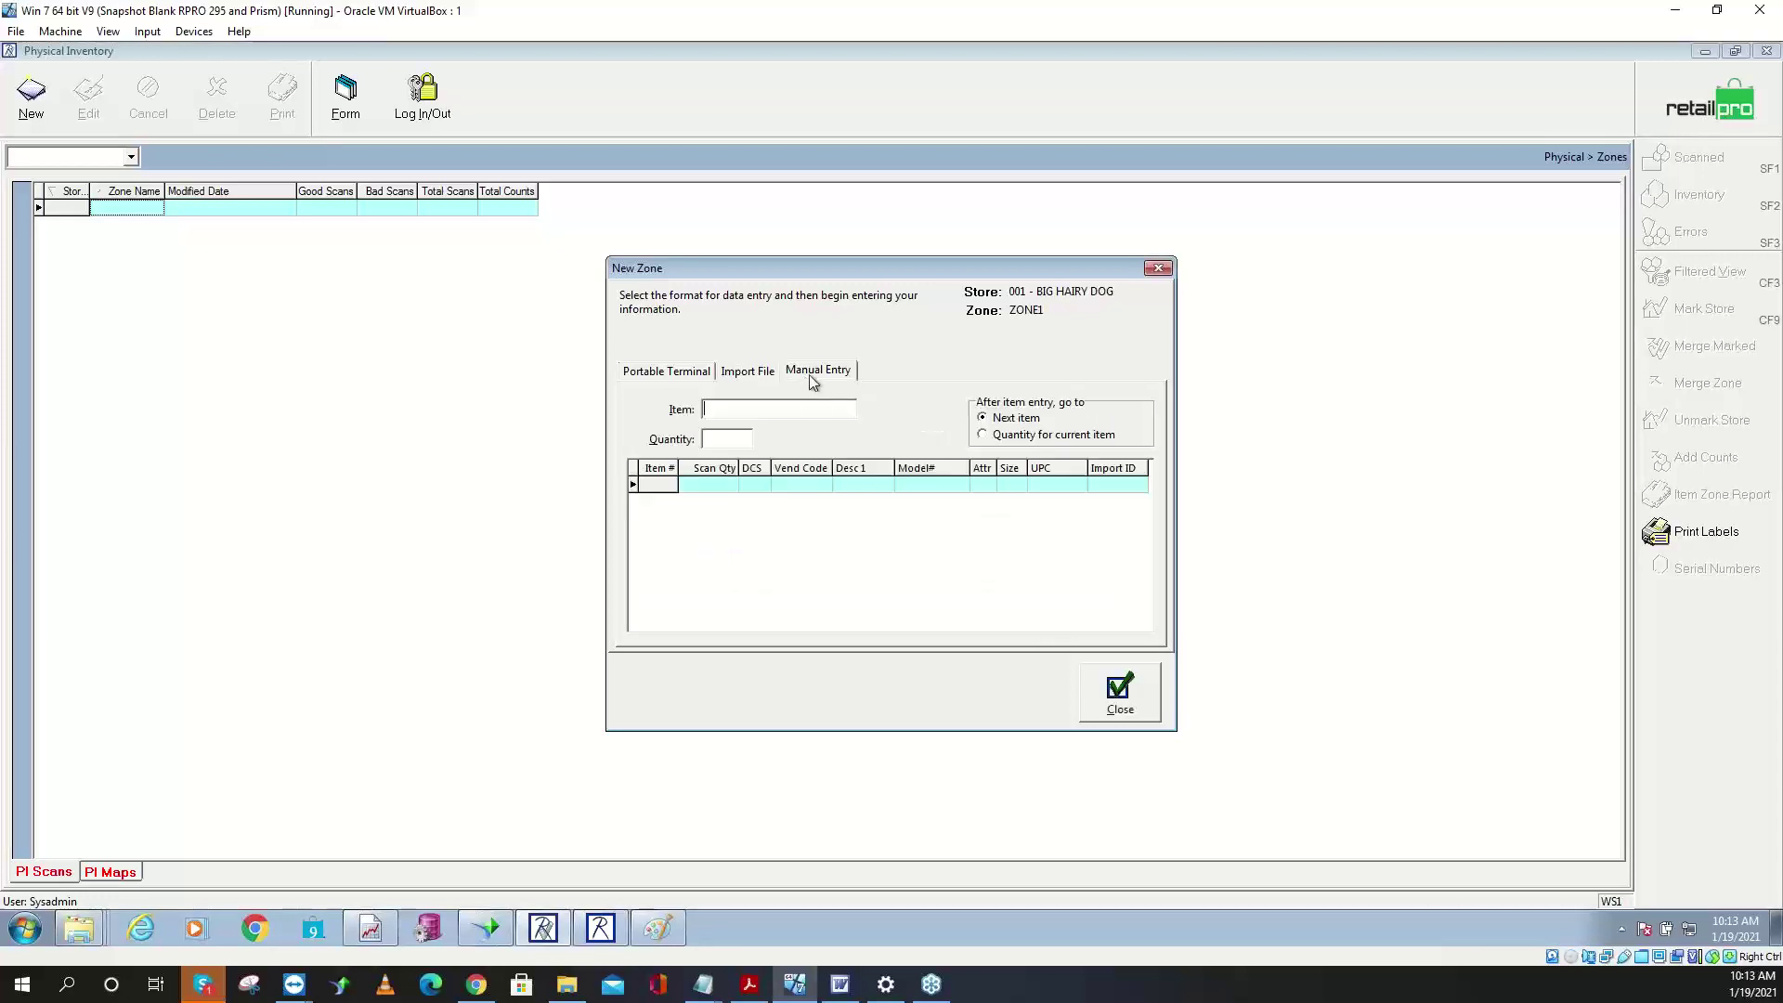
# - Import Desktop\Zone.txt with the Zone map, yielding 21 good scans, 1 bad, 136.00 counts
pyautogui.click(749, 374)
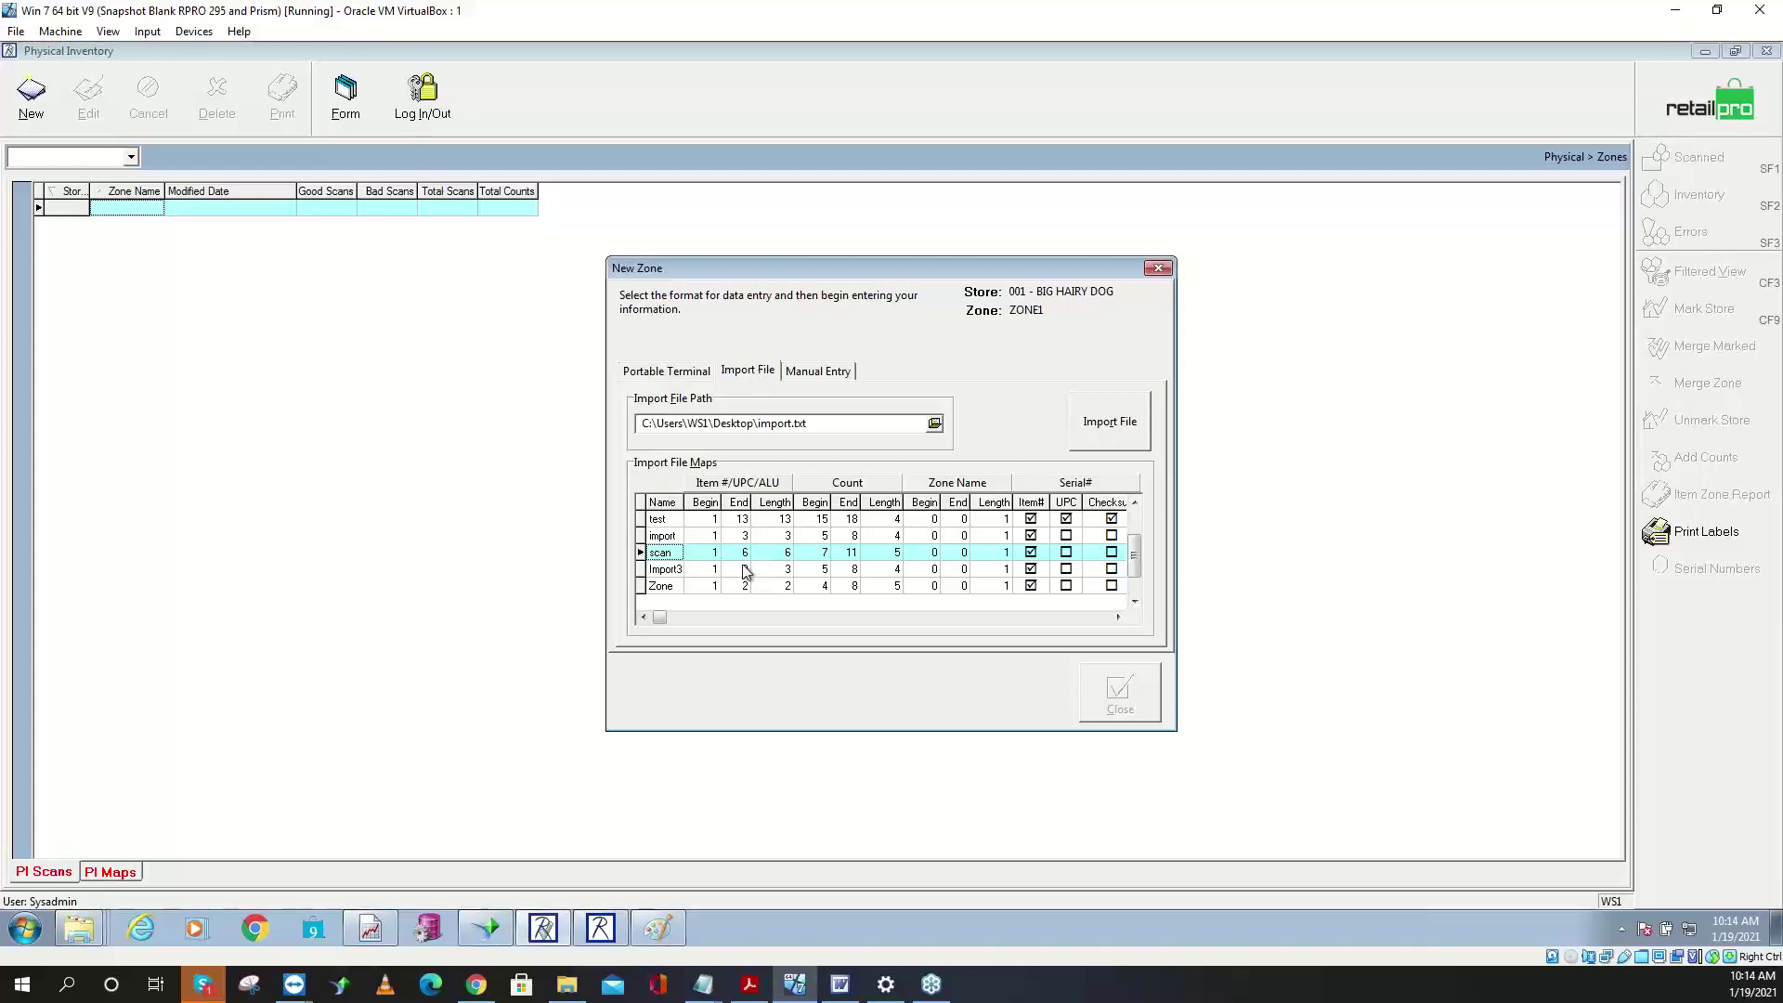
pyautogui.click(684, 587)
pyautogui.click(740, 587)
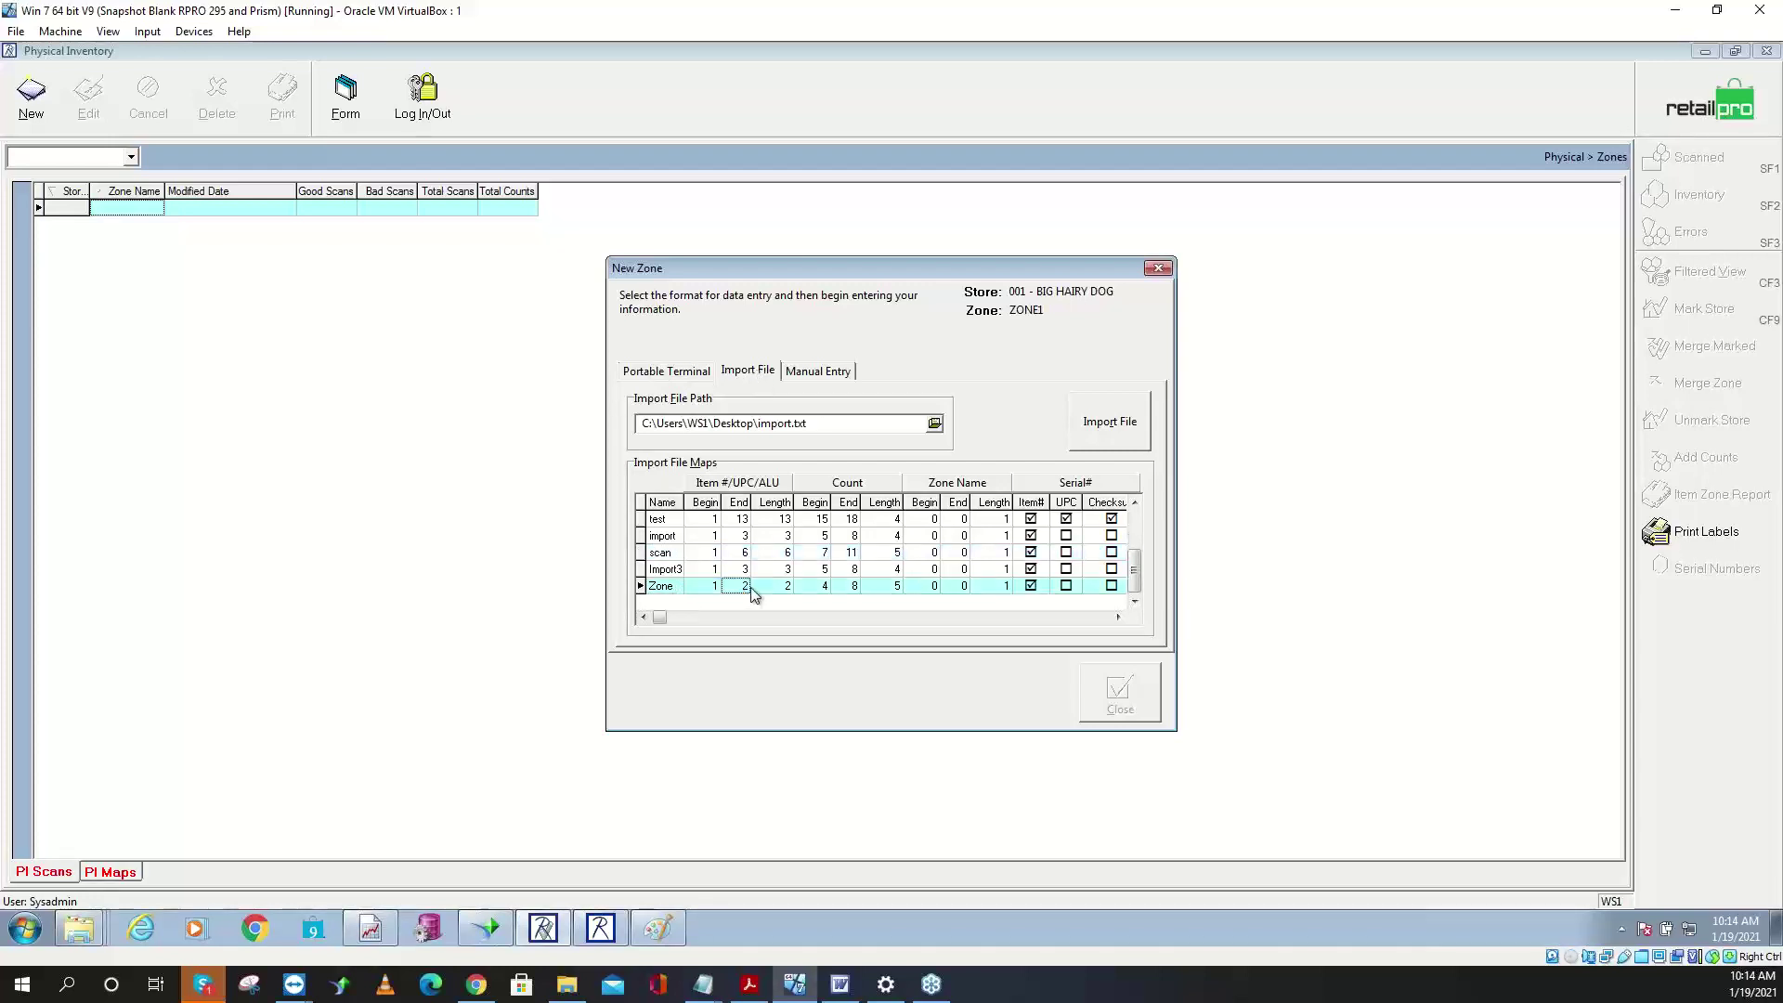
pyautogui.click(708, 587)
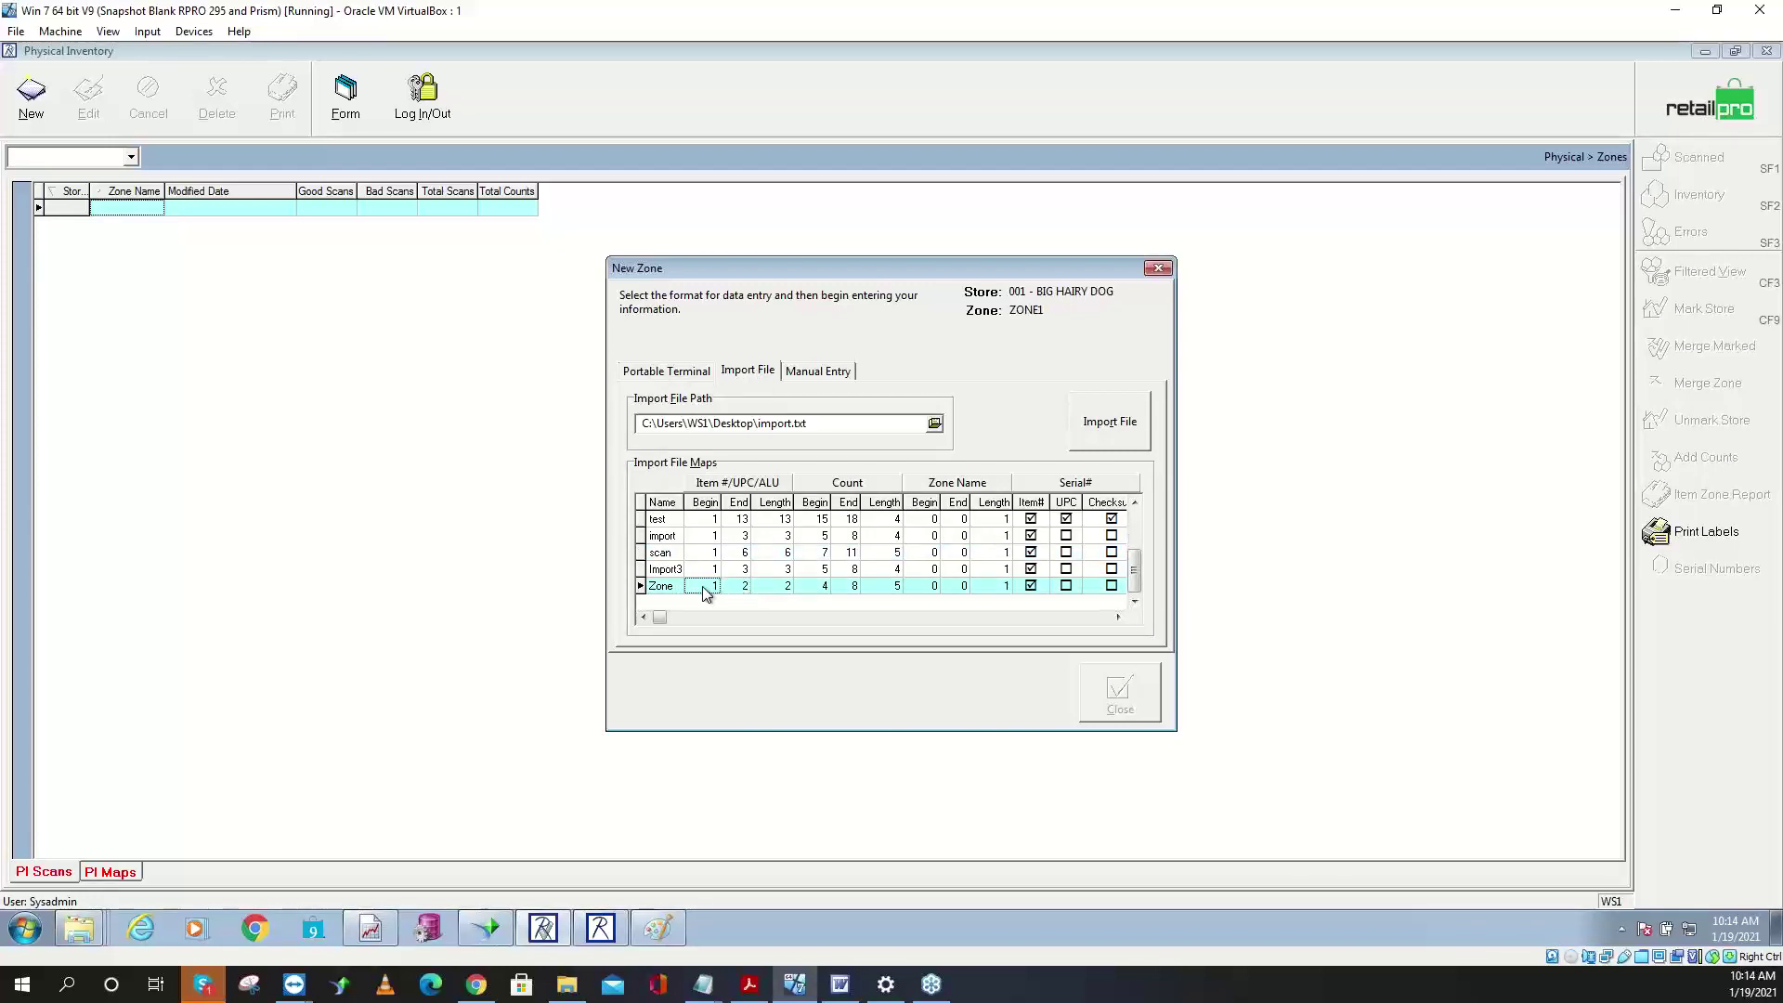
pyautogui.click(935, 425)
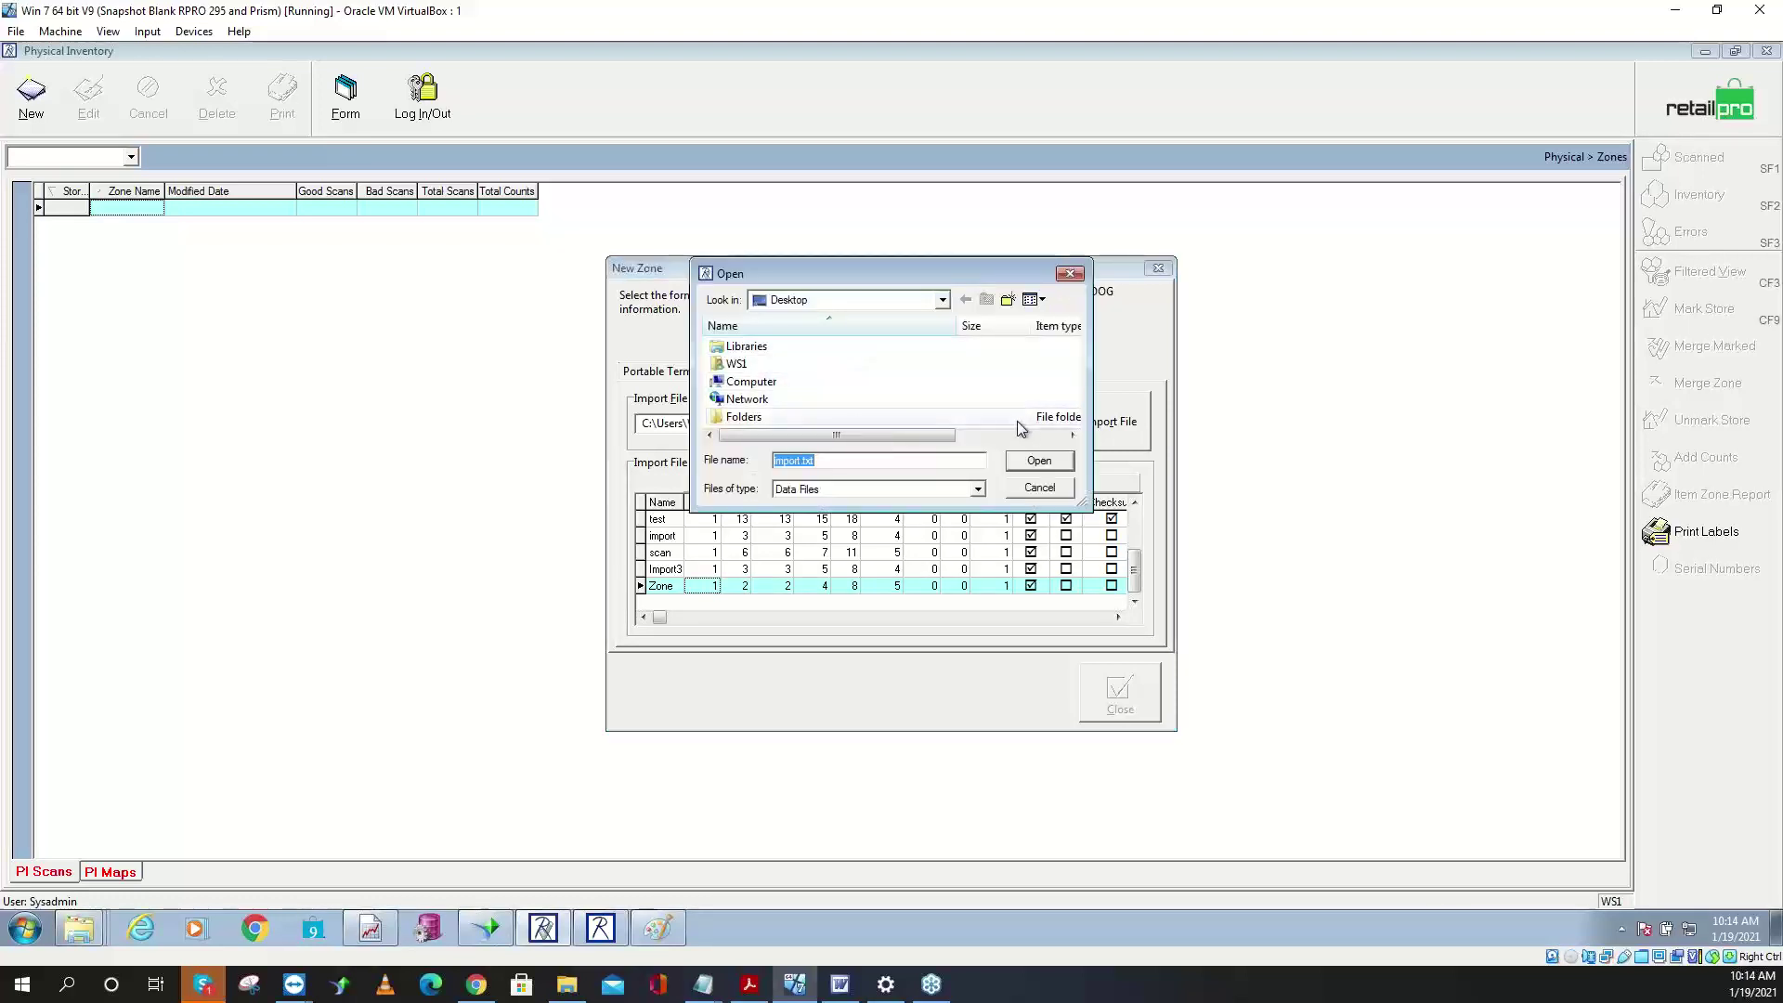
pyautogui.click(944, 488)
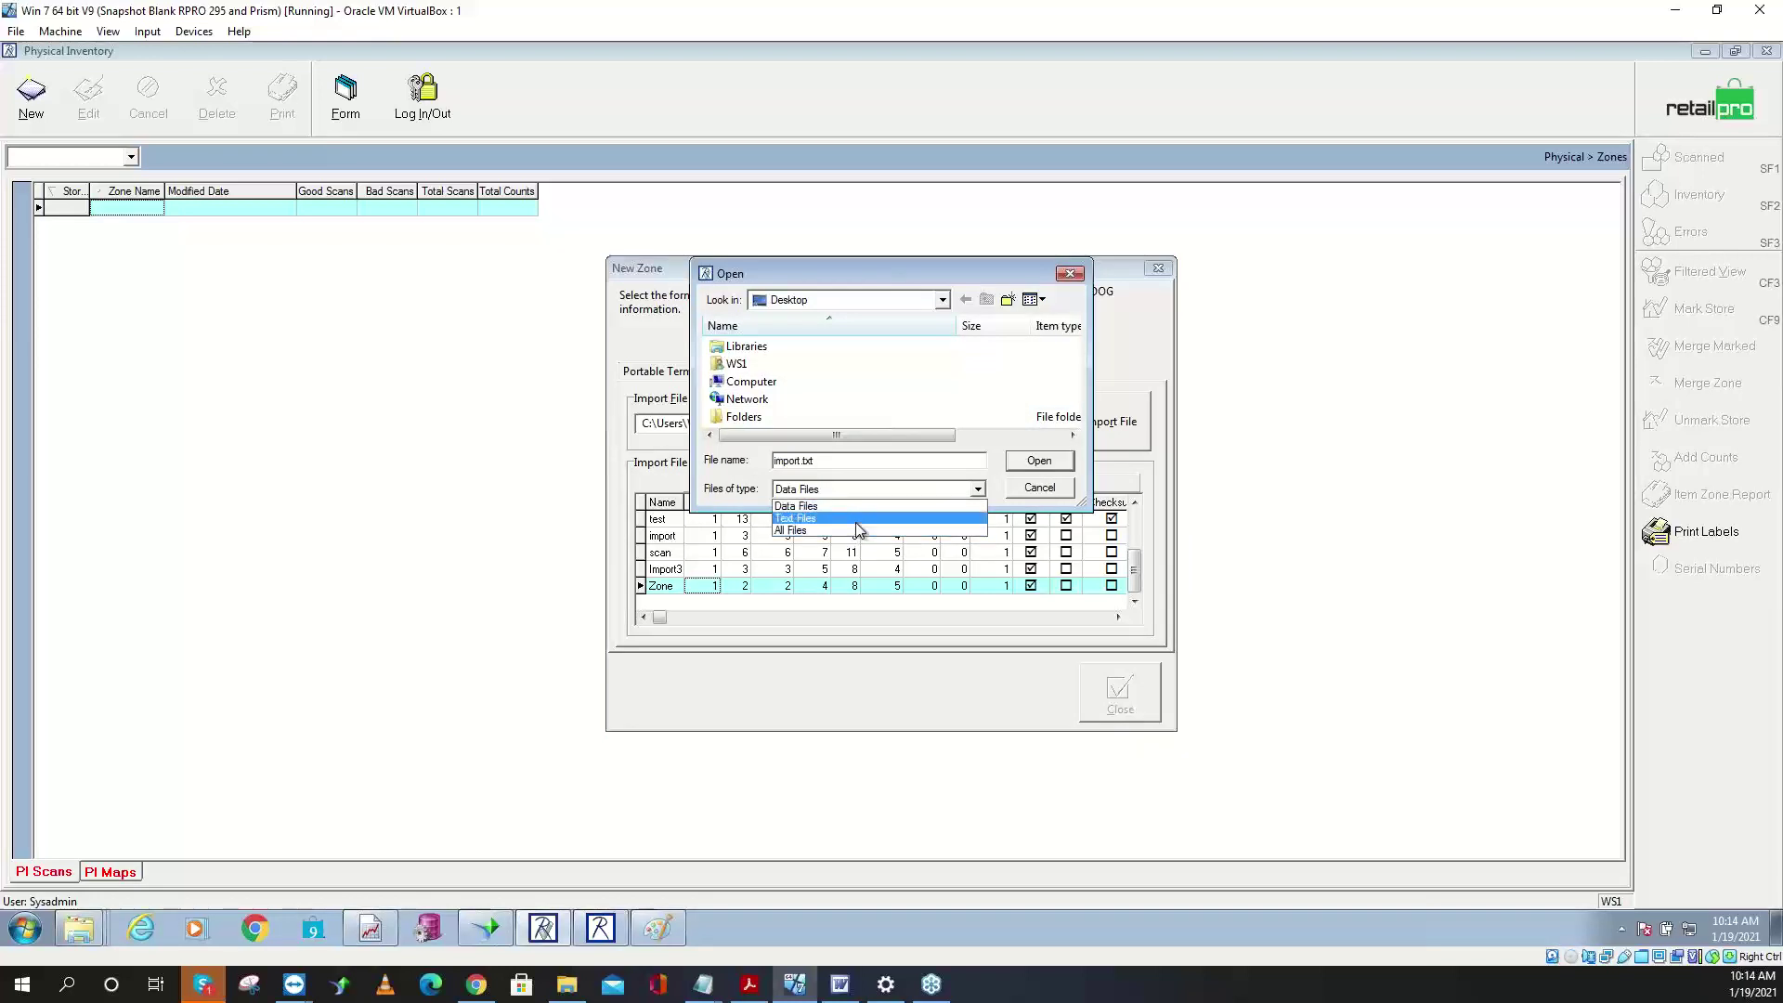
pyautogui.click(859, 520)
pyautogui.click(1074, 407)
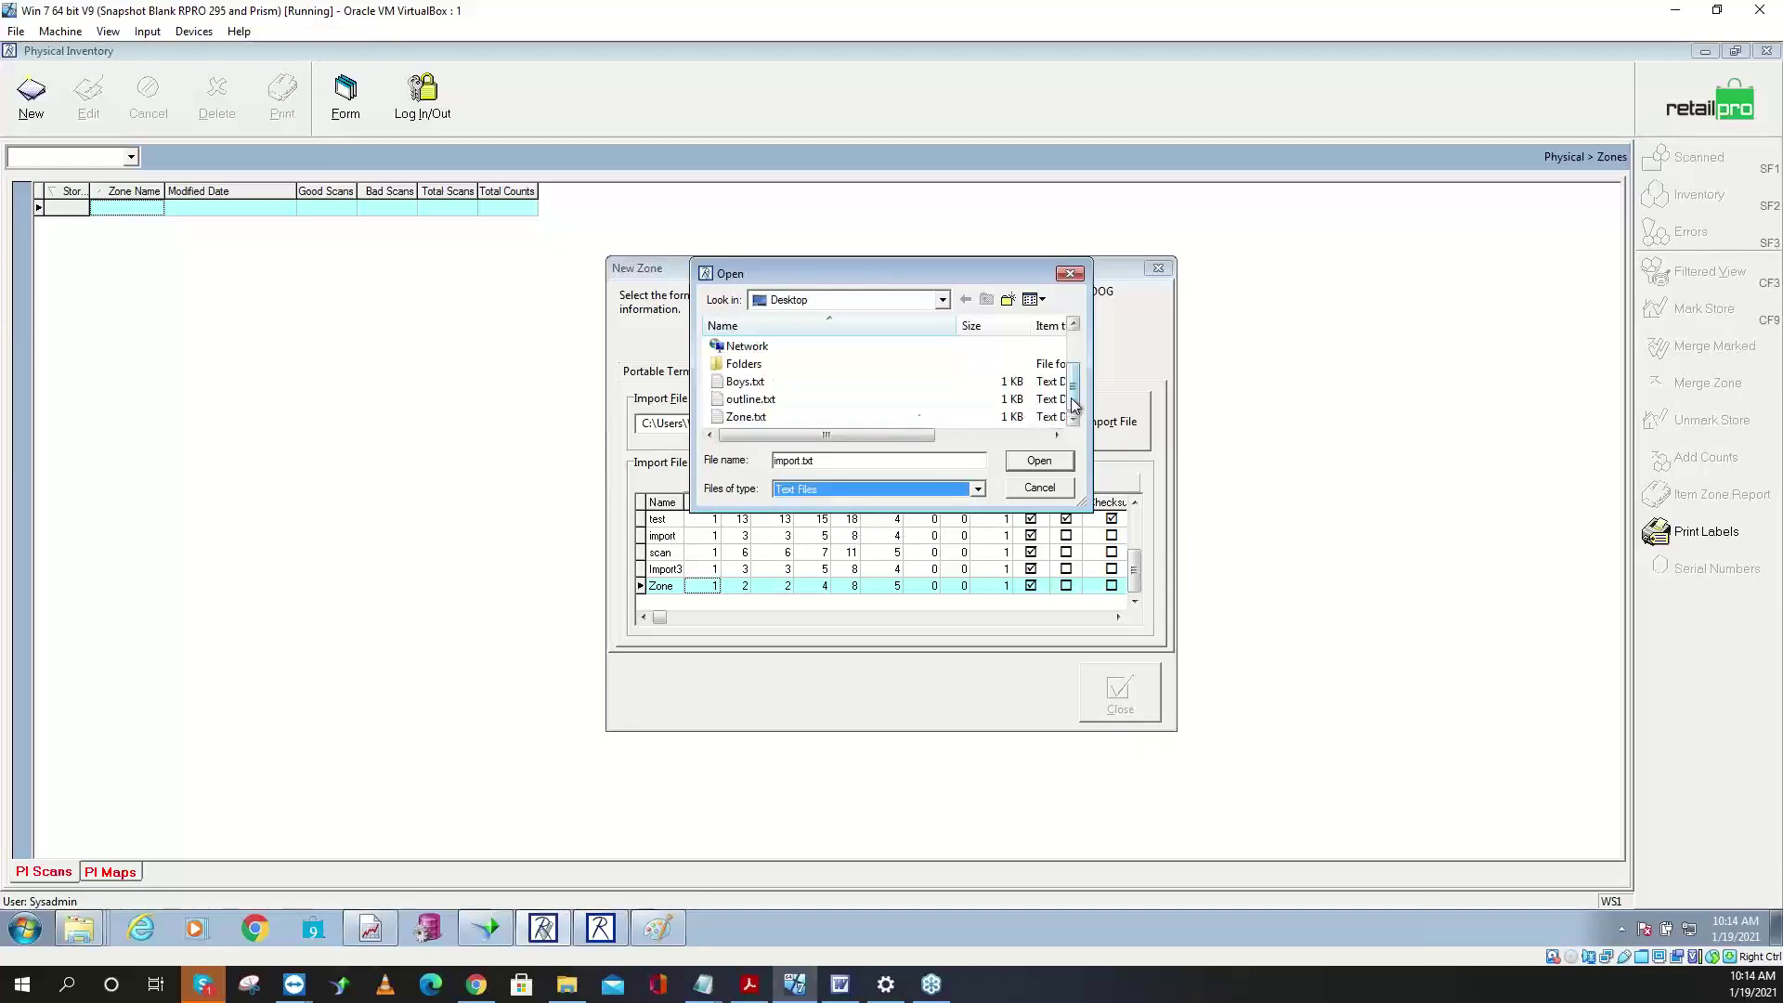
pyautogui.click(767, 417)
pyautogui.click(1038, 460)
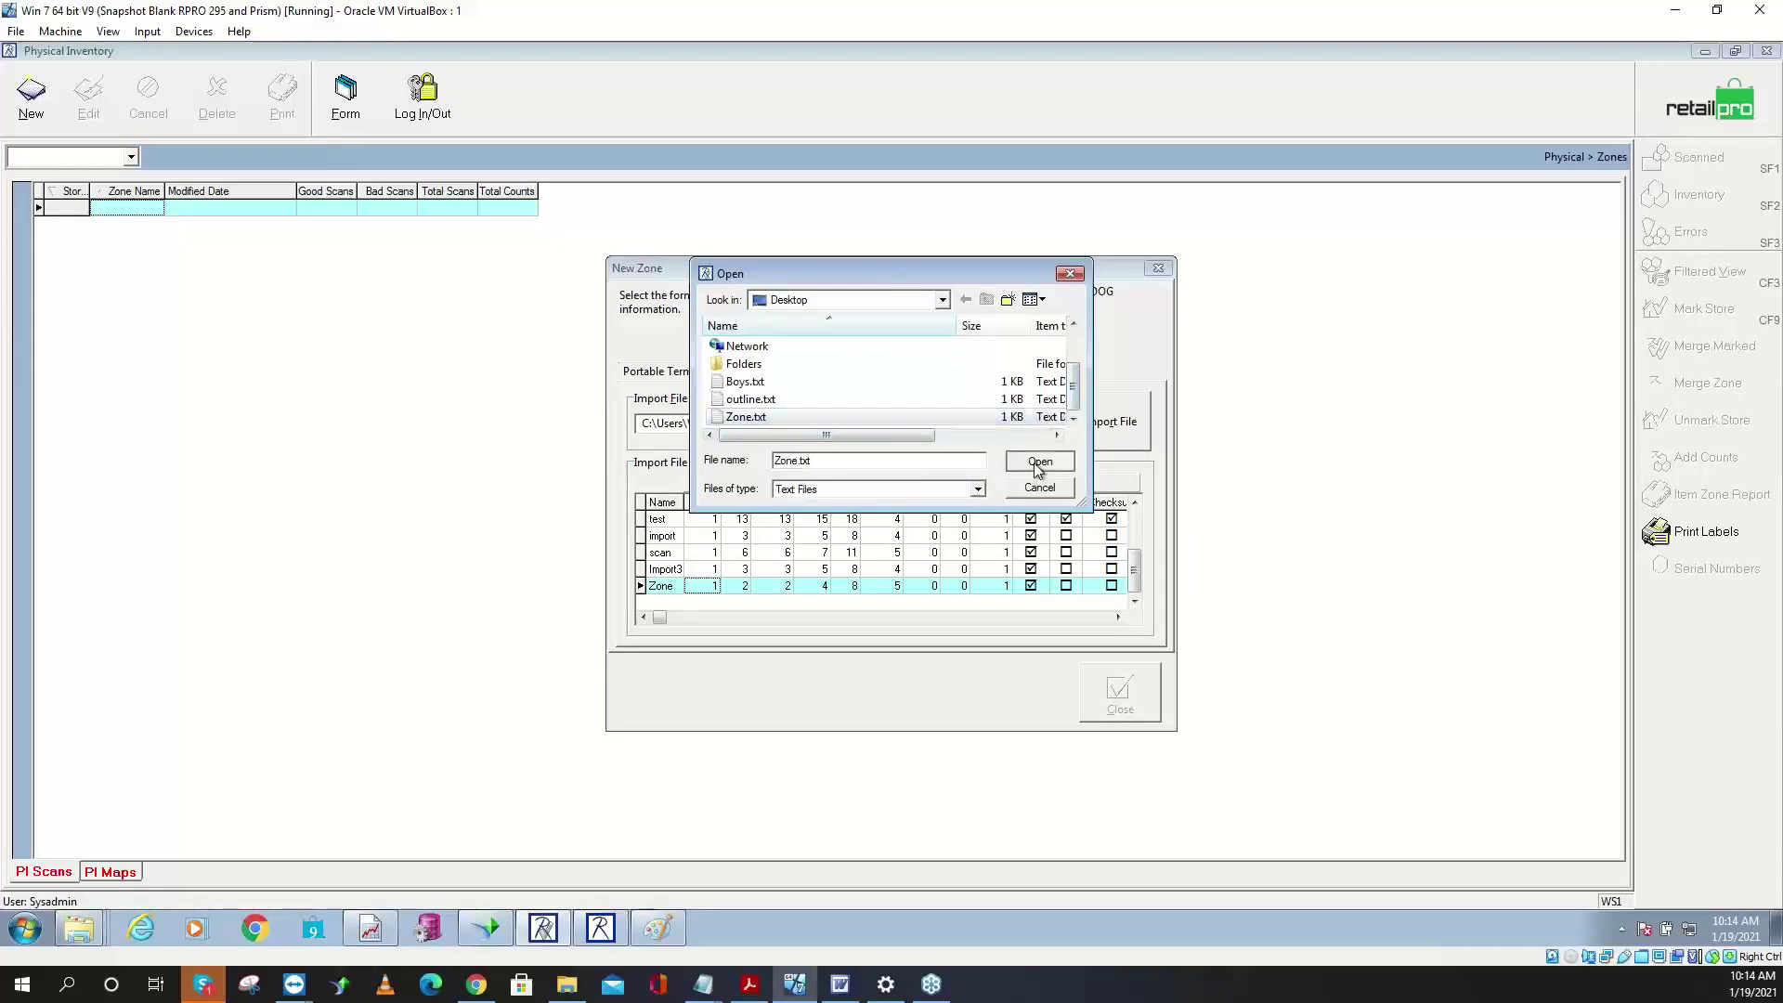
pyautogui.click(1102, 430)
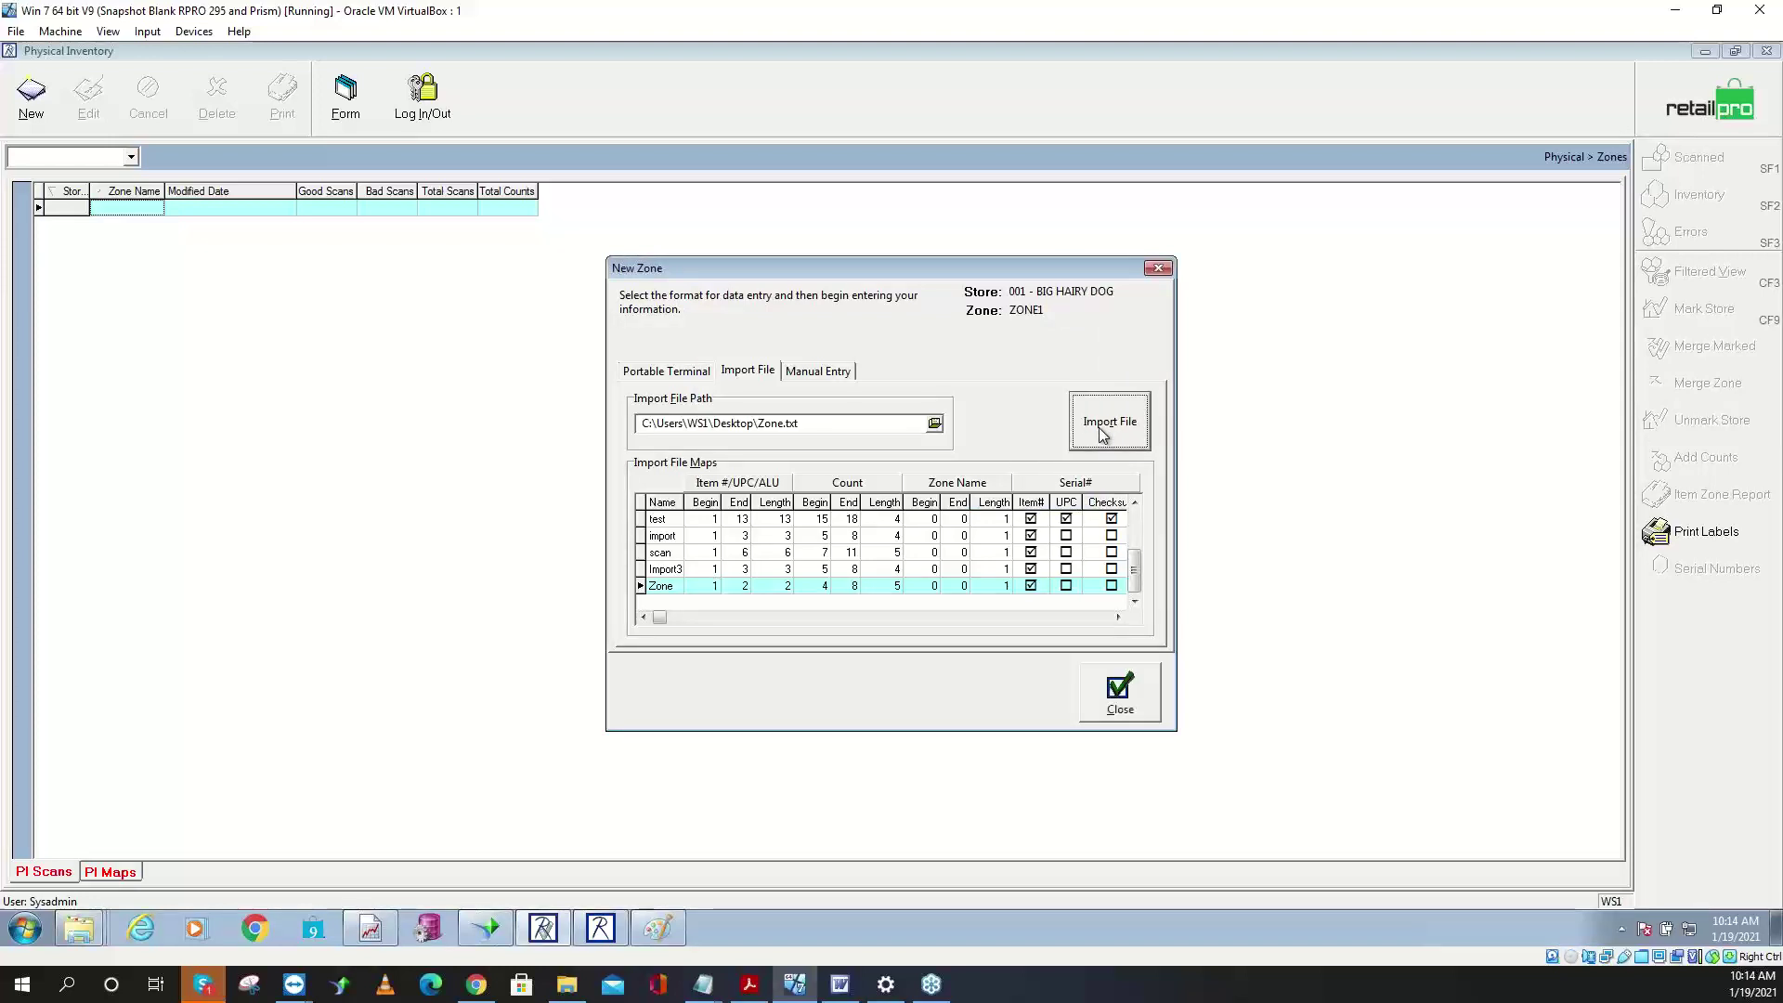
pyautogui.click(1124, 692)
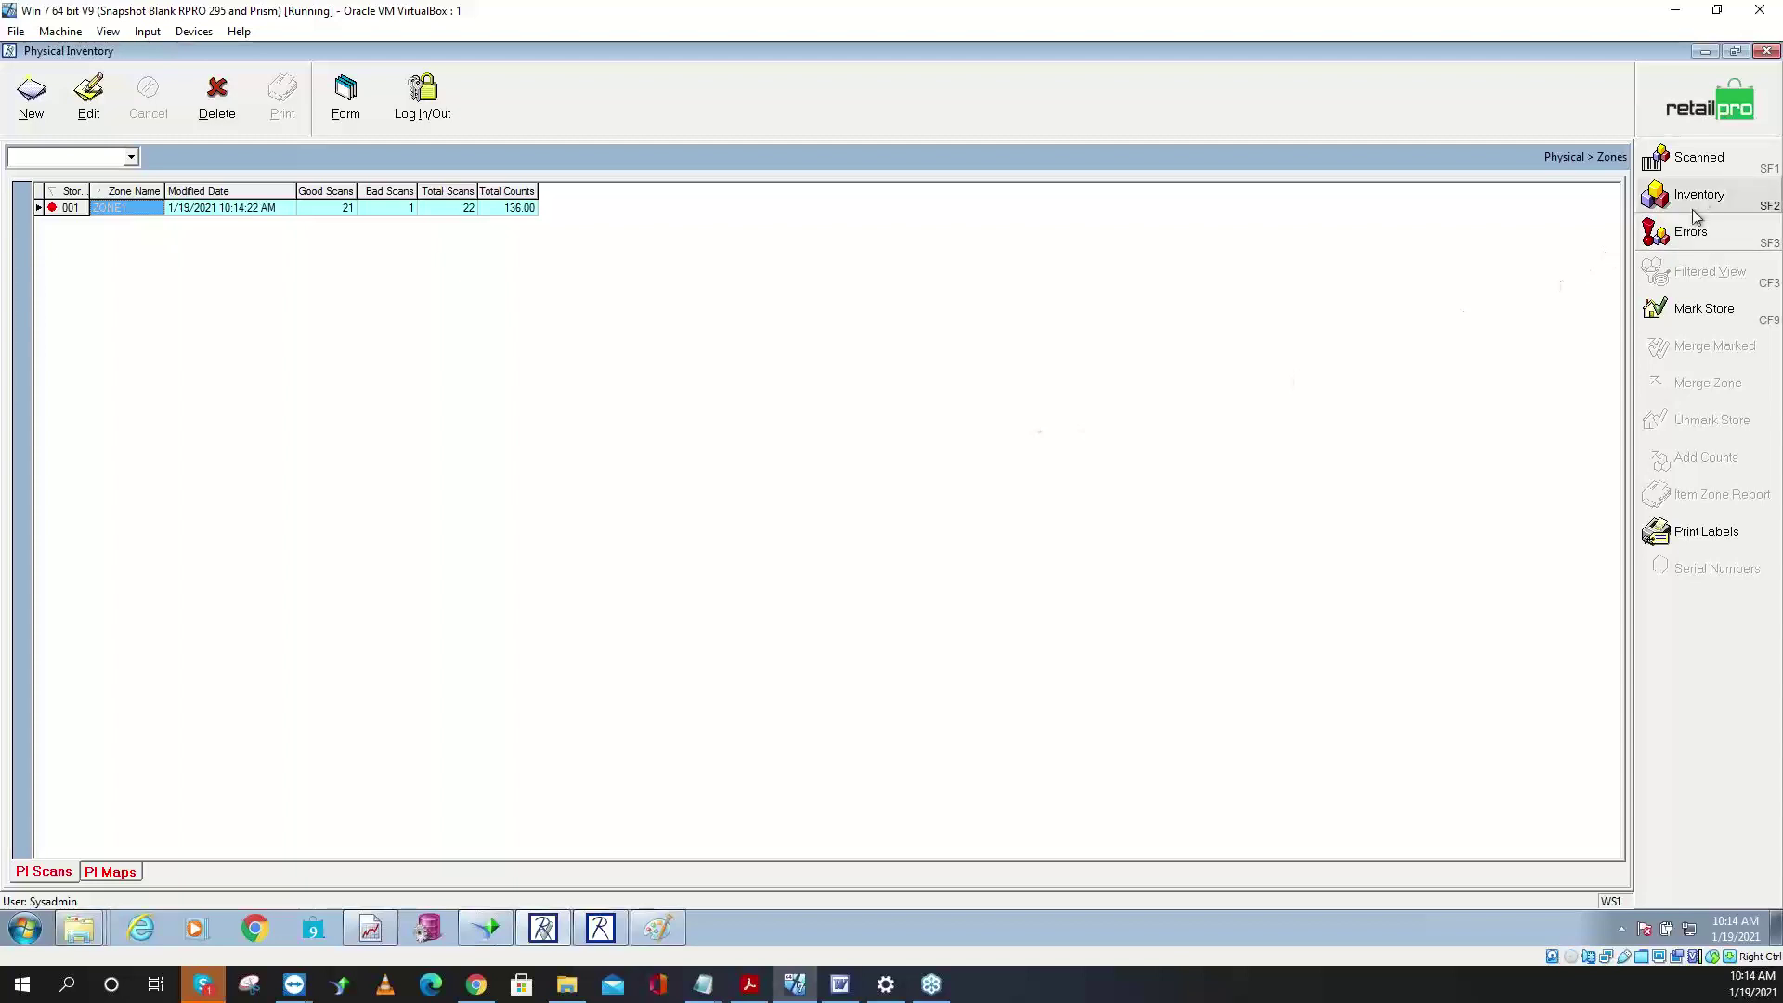
# - View ZONE1's scanned items, then its error grid, selecting the 00 entry's empty UPC
pyautogui.click(1698, 167)
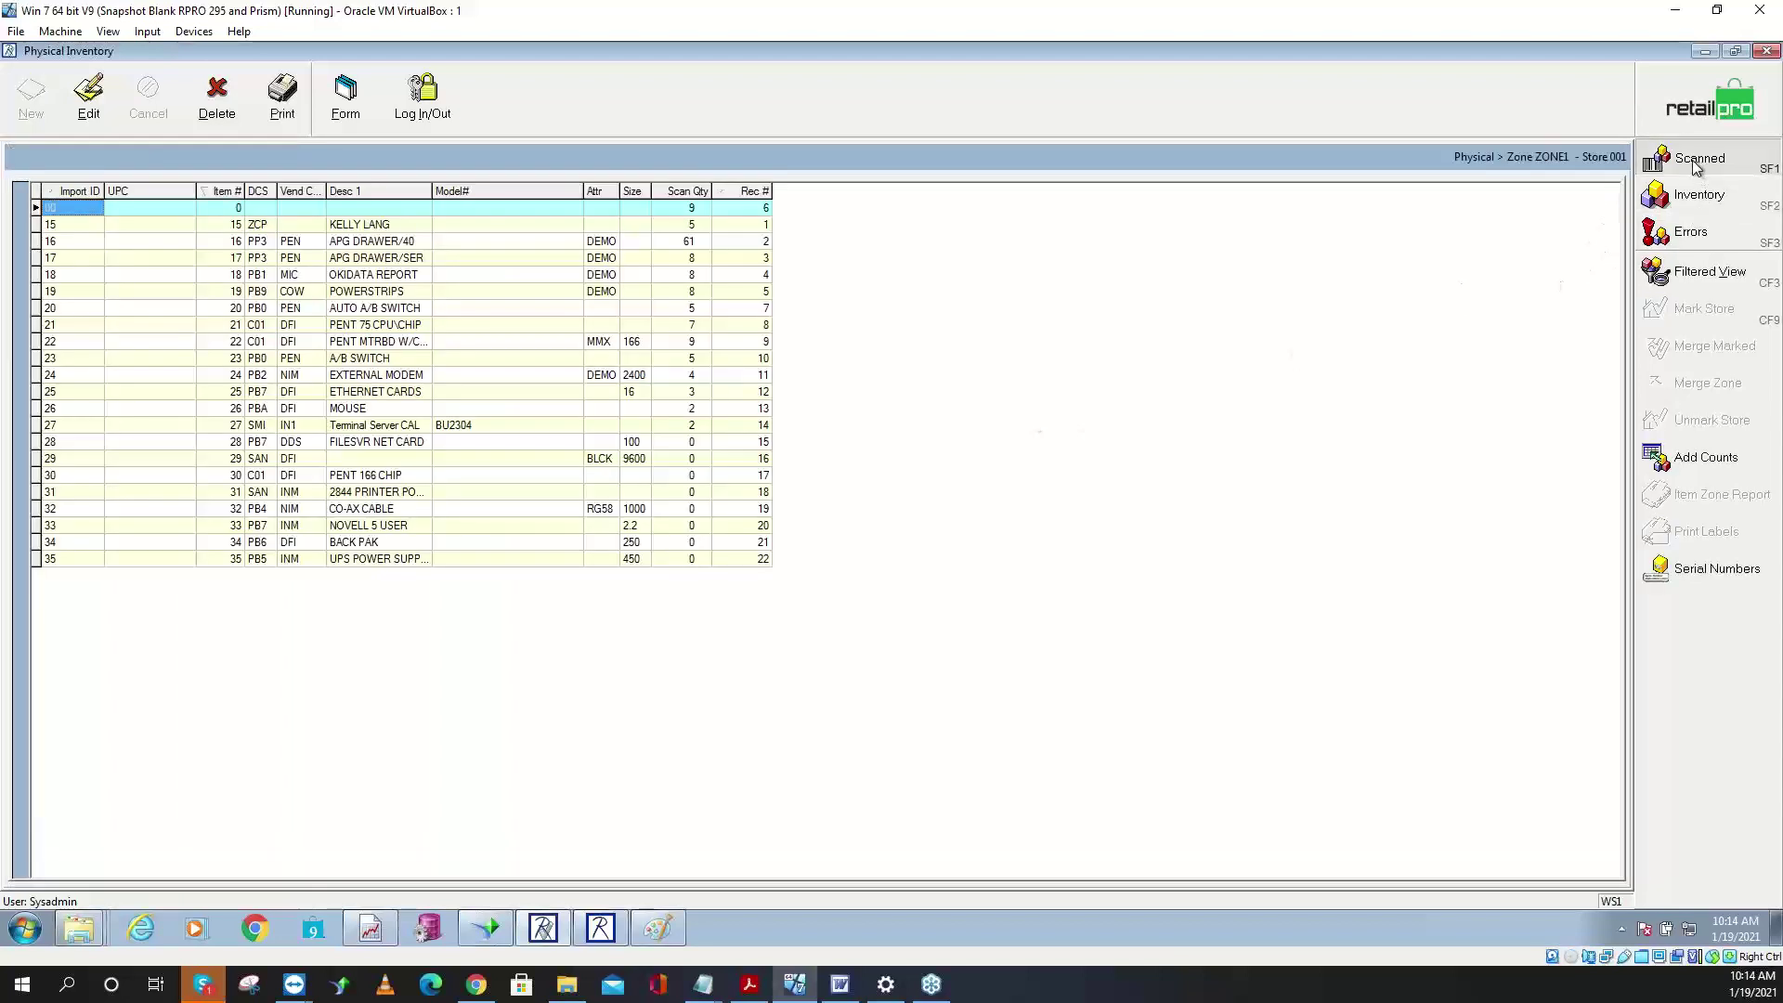
pyautogui.click(1698, 166)
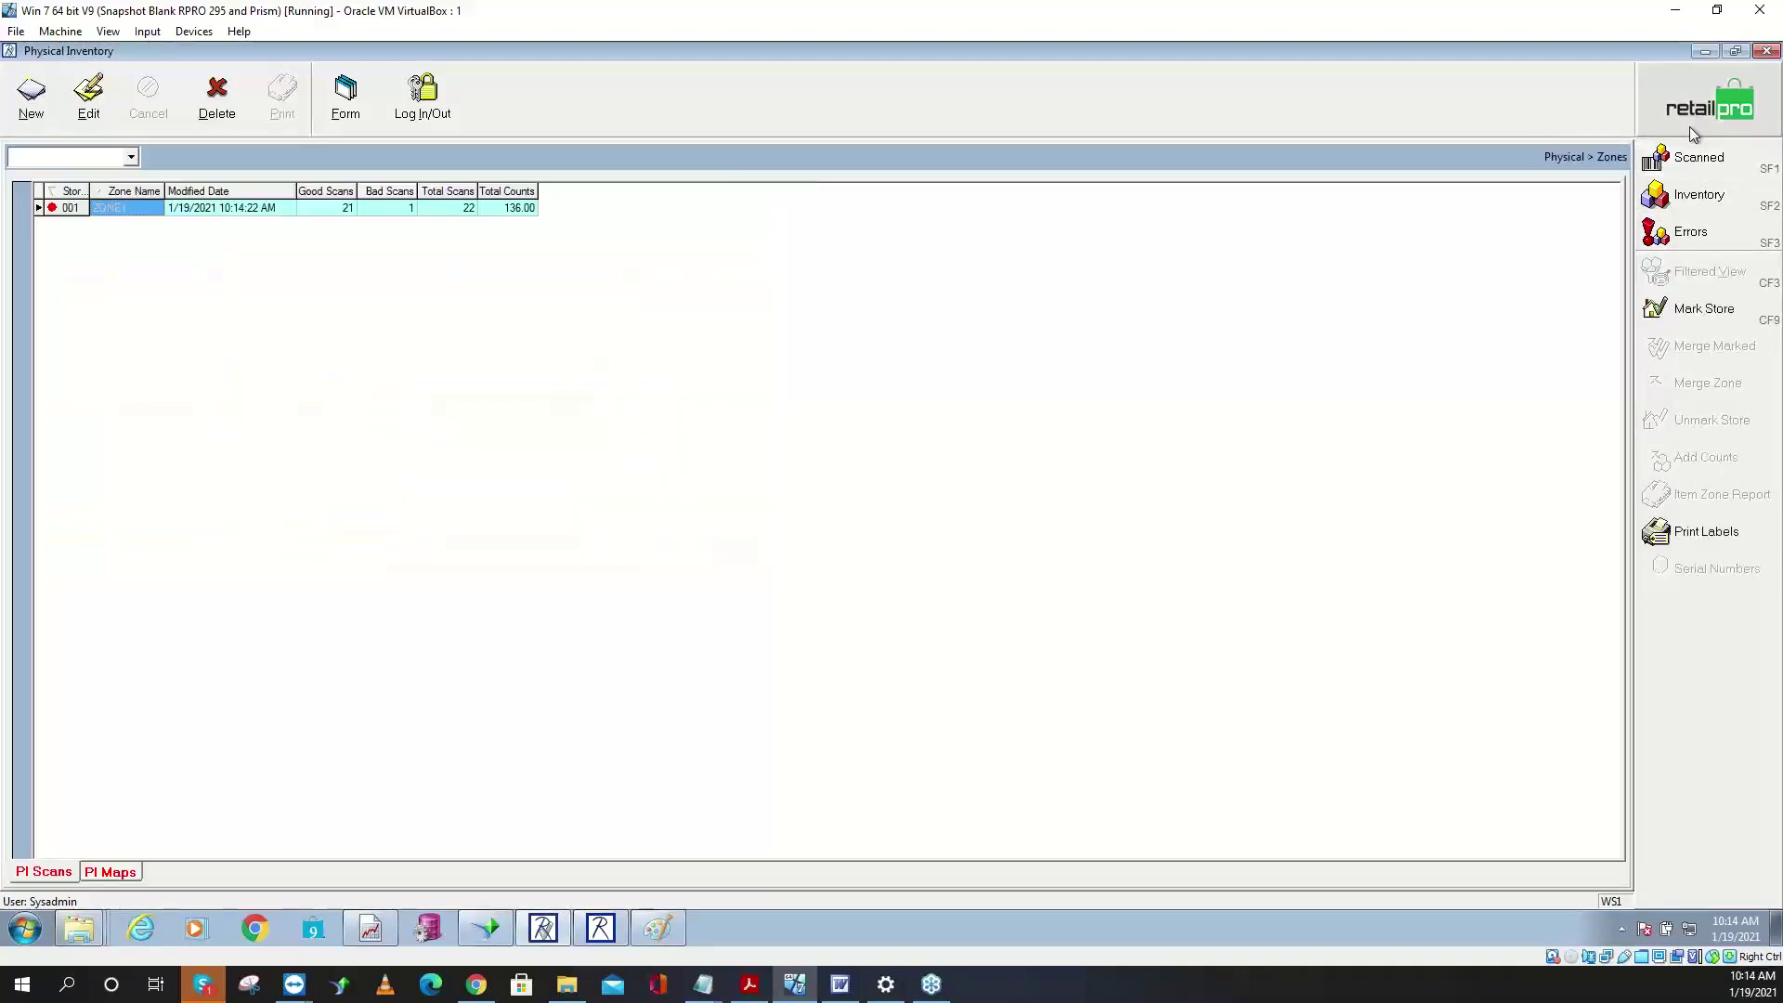
pyautogui.click(1691, 238)
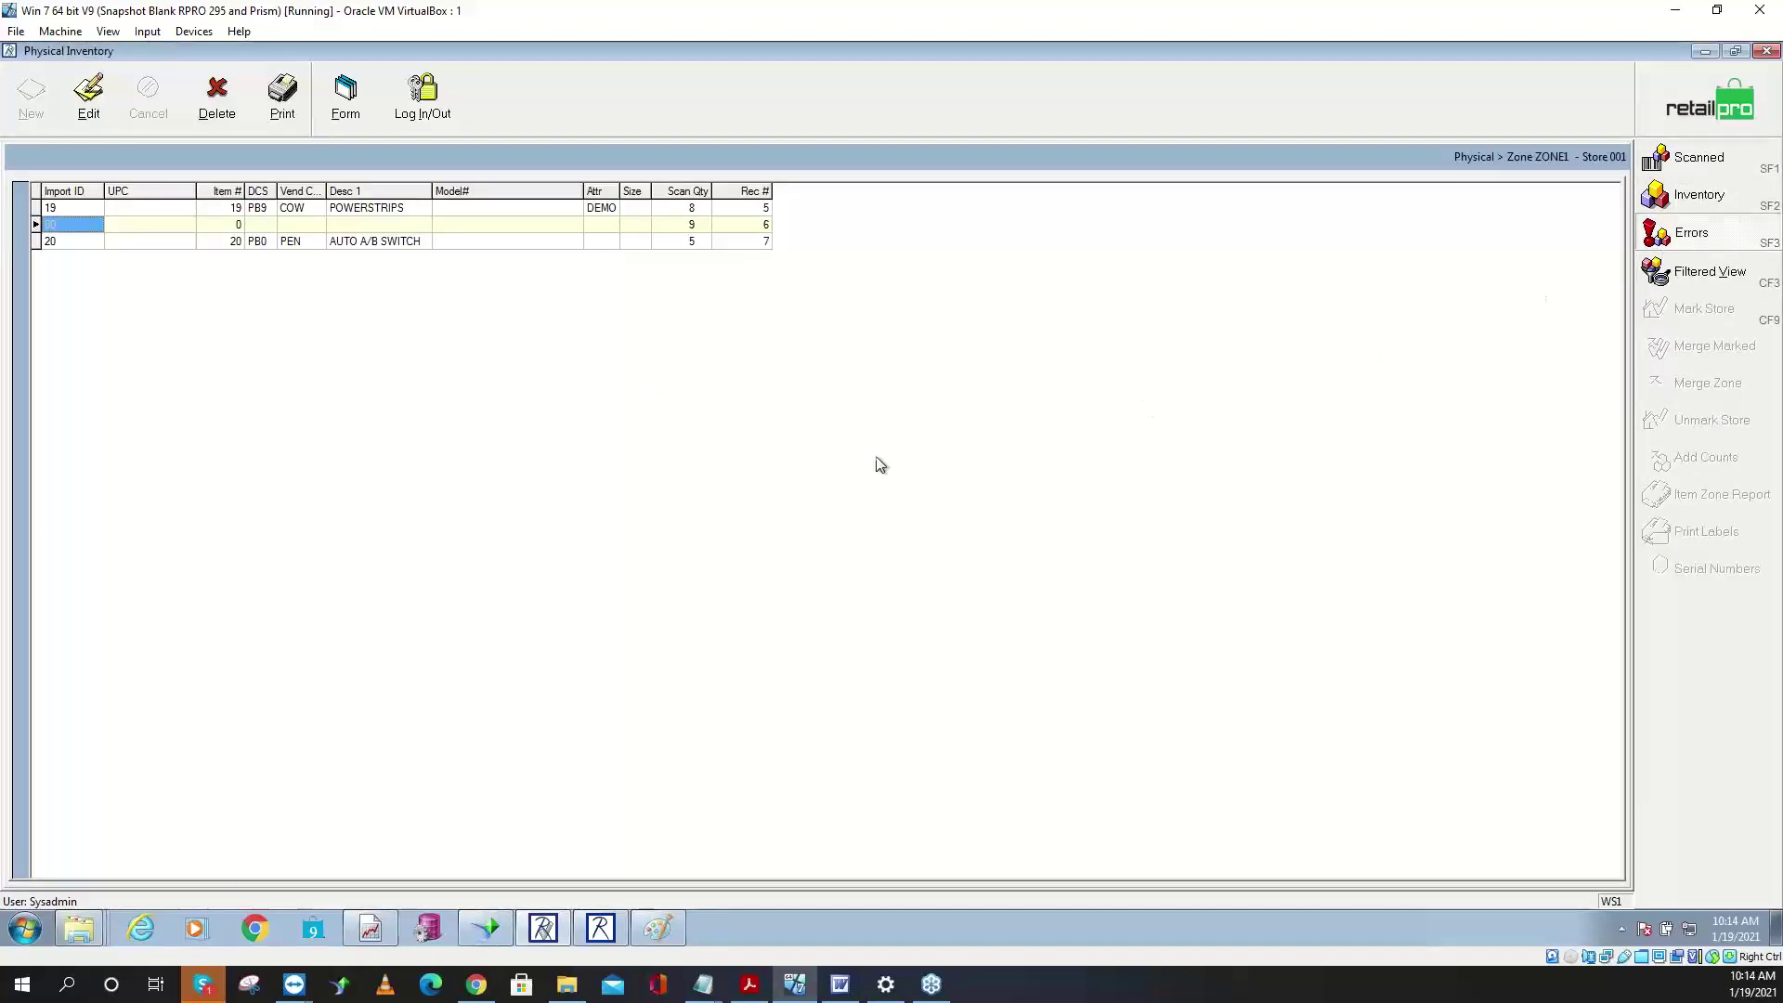
pyautogui.click(125, 225)
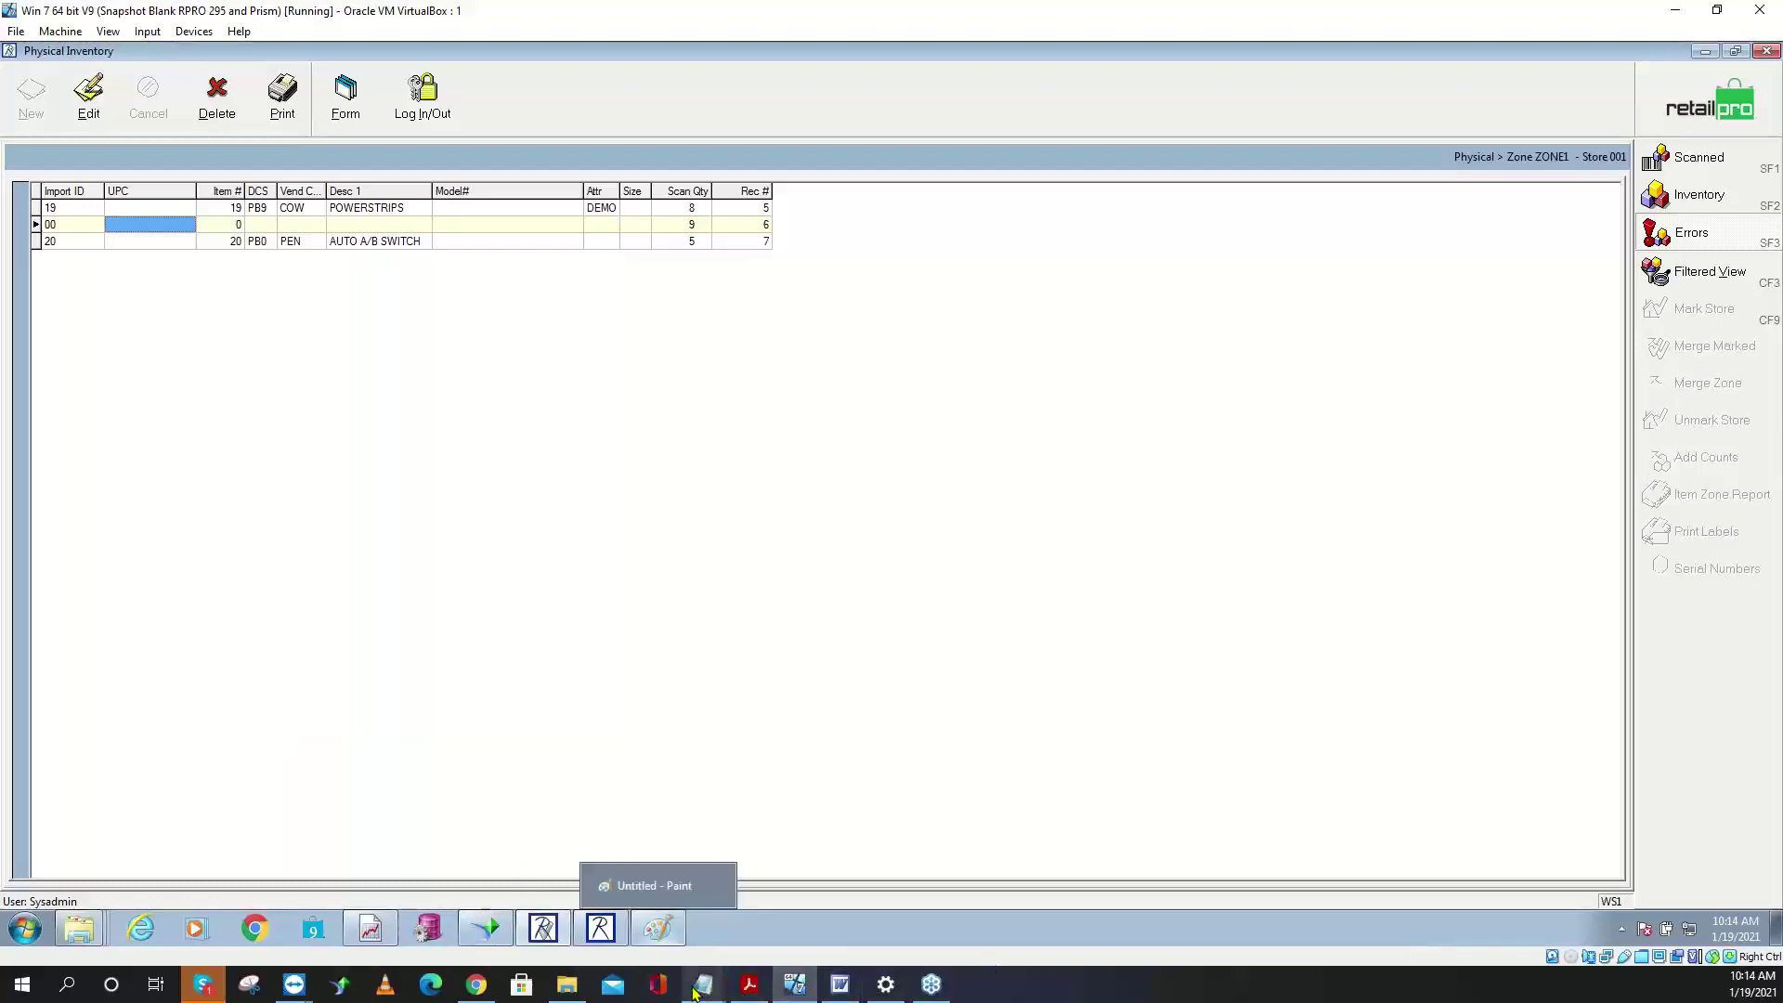
pyautogui.moveTo(706, 986)
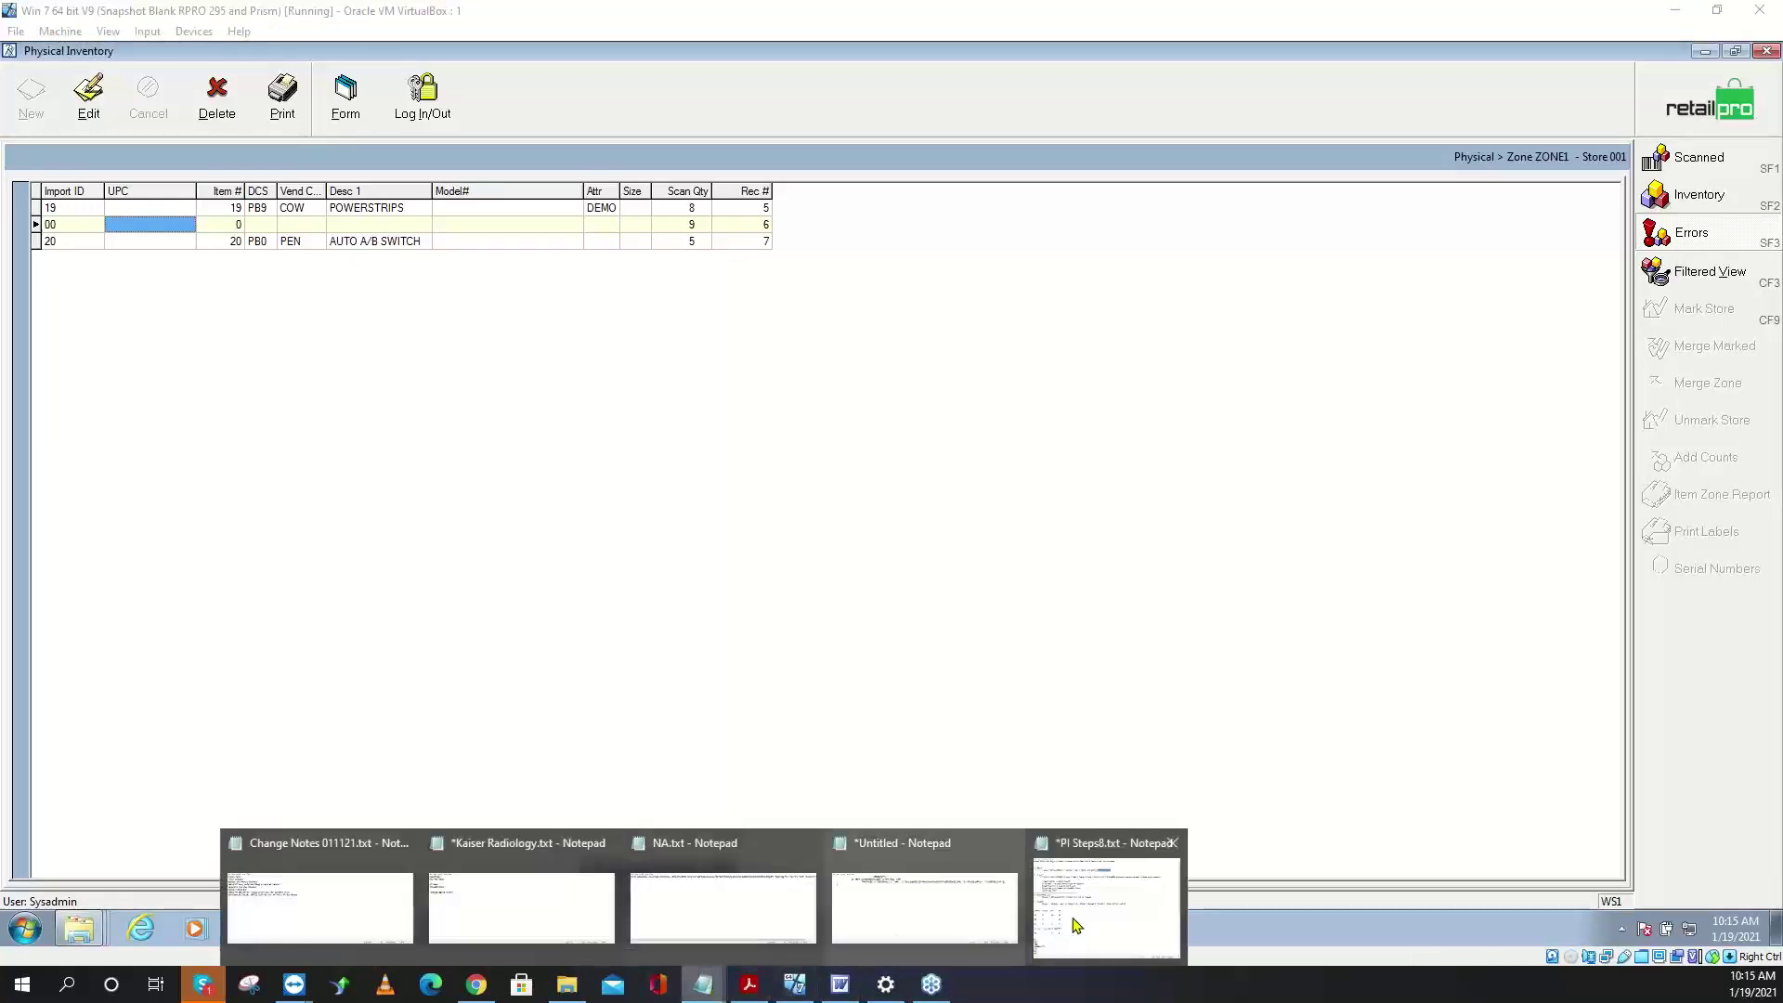
pyautogui.click(1101, 865)
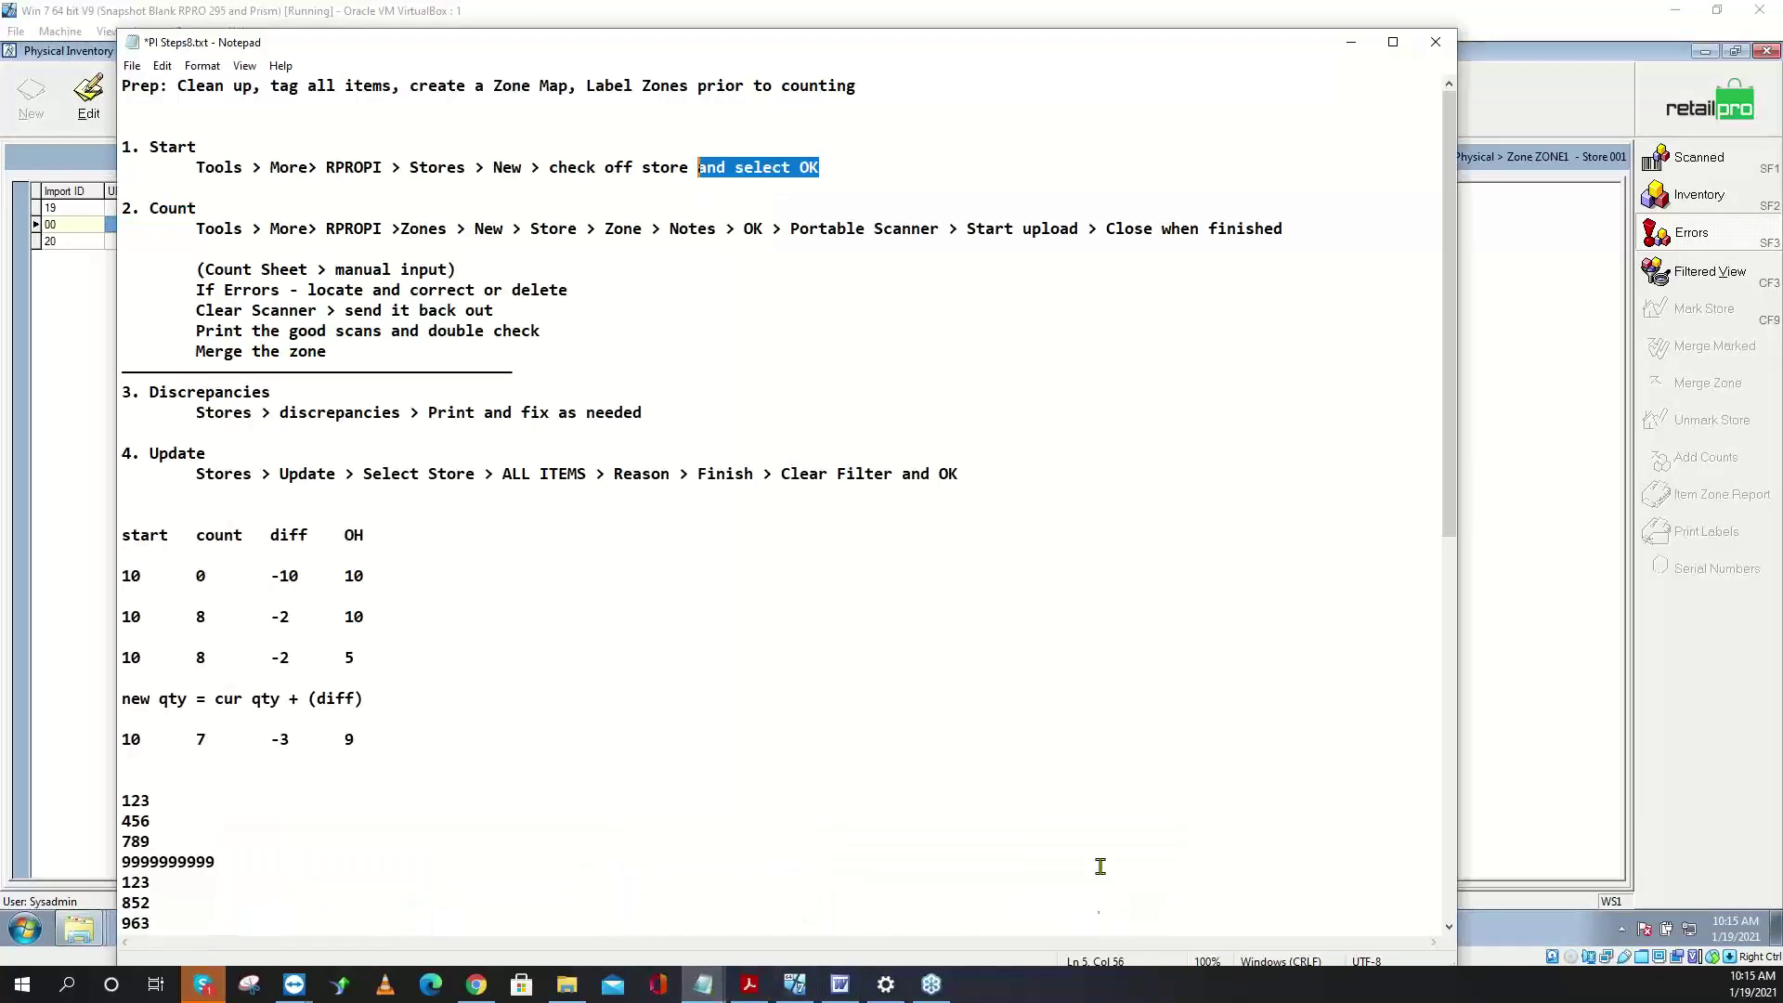
pyautogui.click(309, 290)
pyautogui.moveTo(309, 290); pyautogui.dragTo(577, 290)
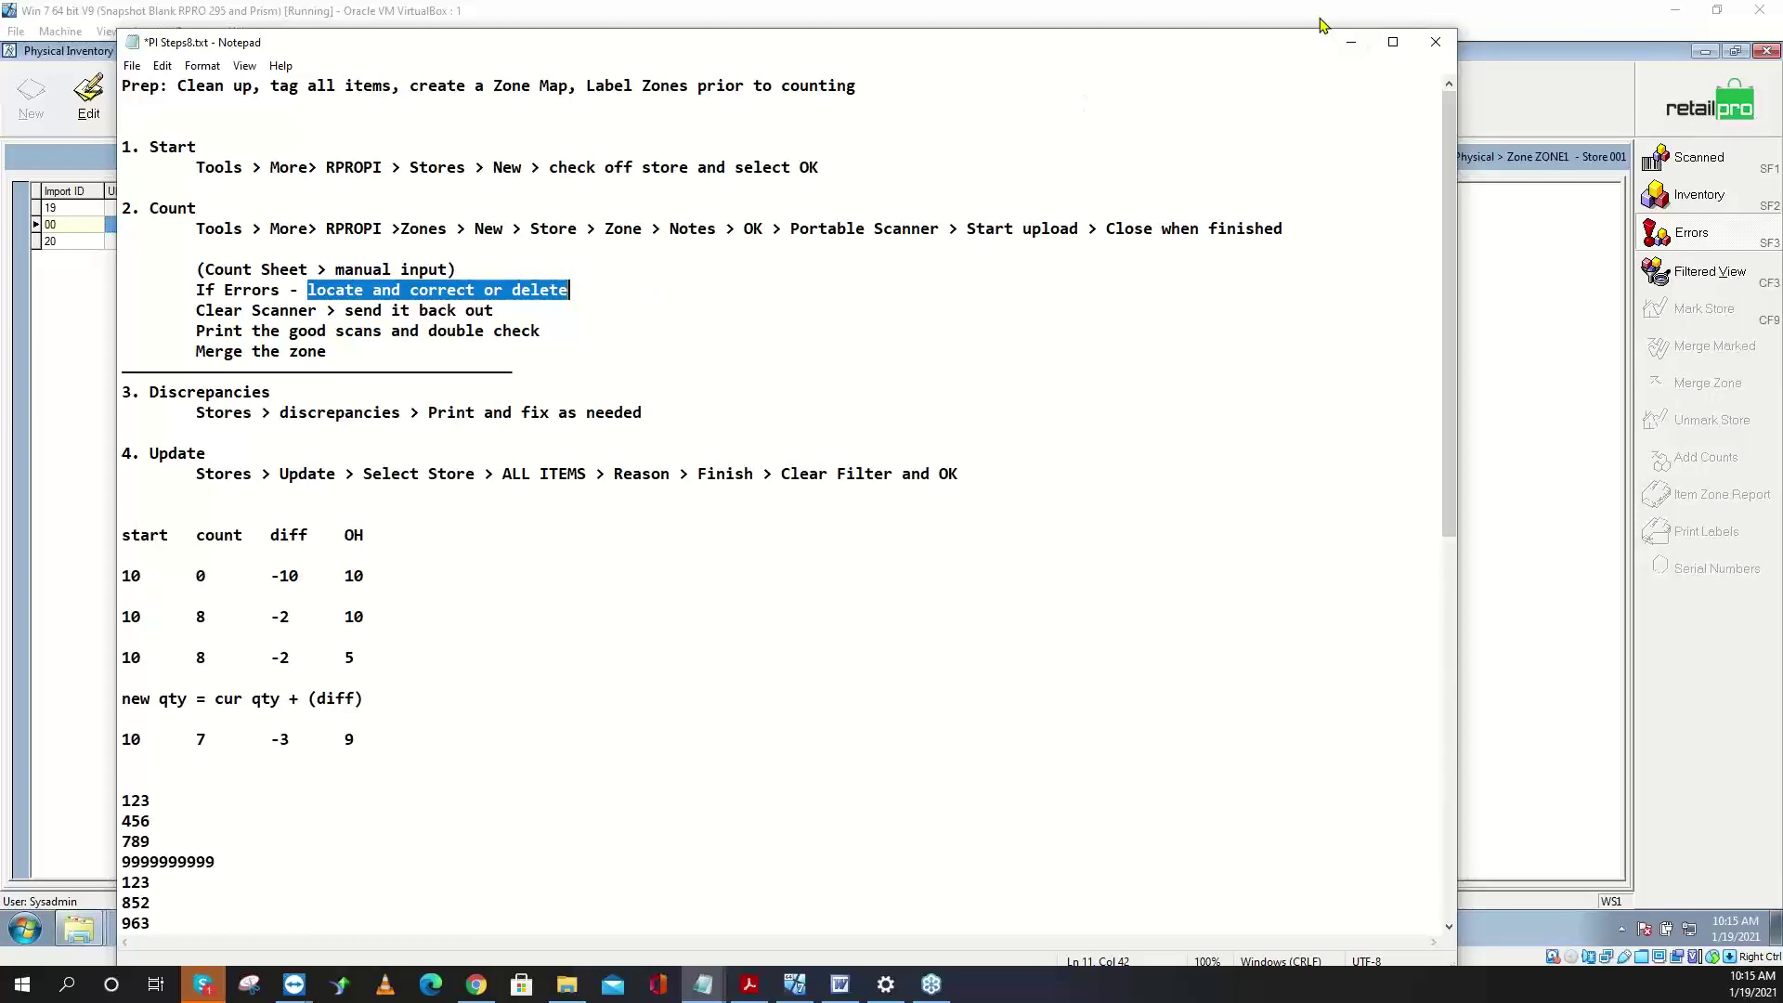
pyautogui.click(1519, 109)
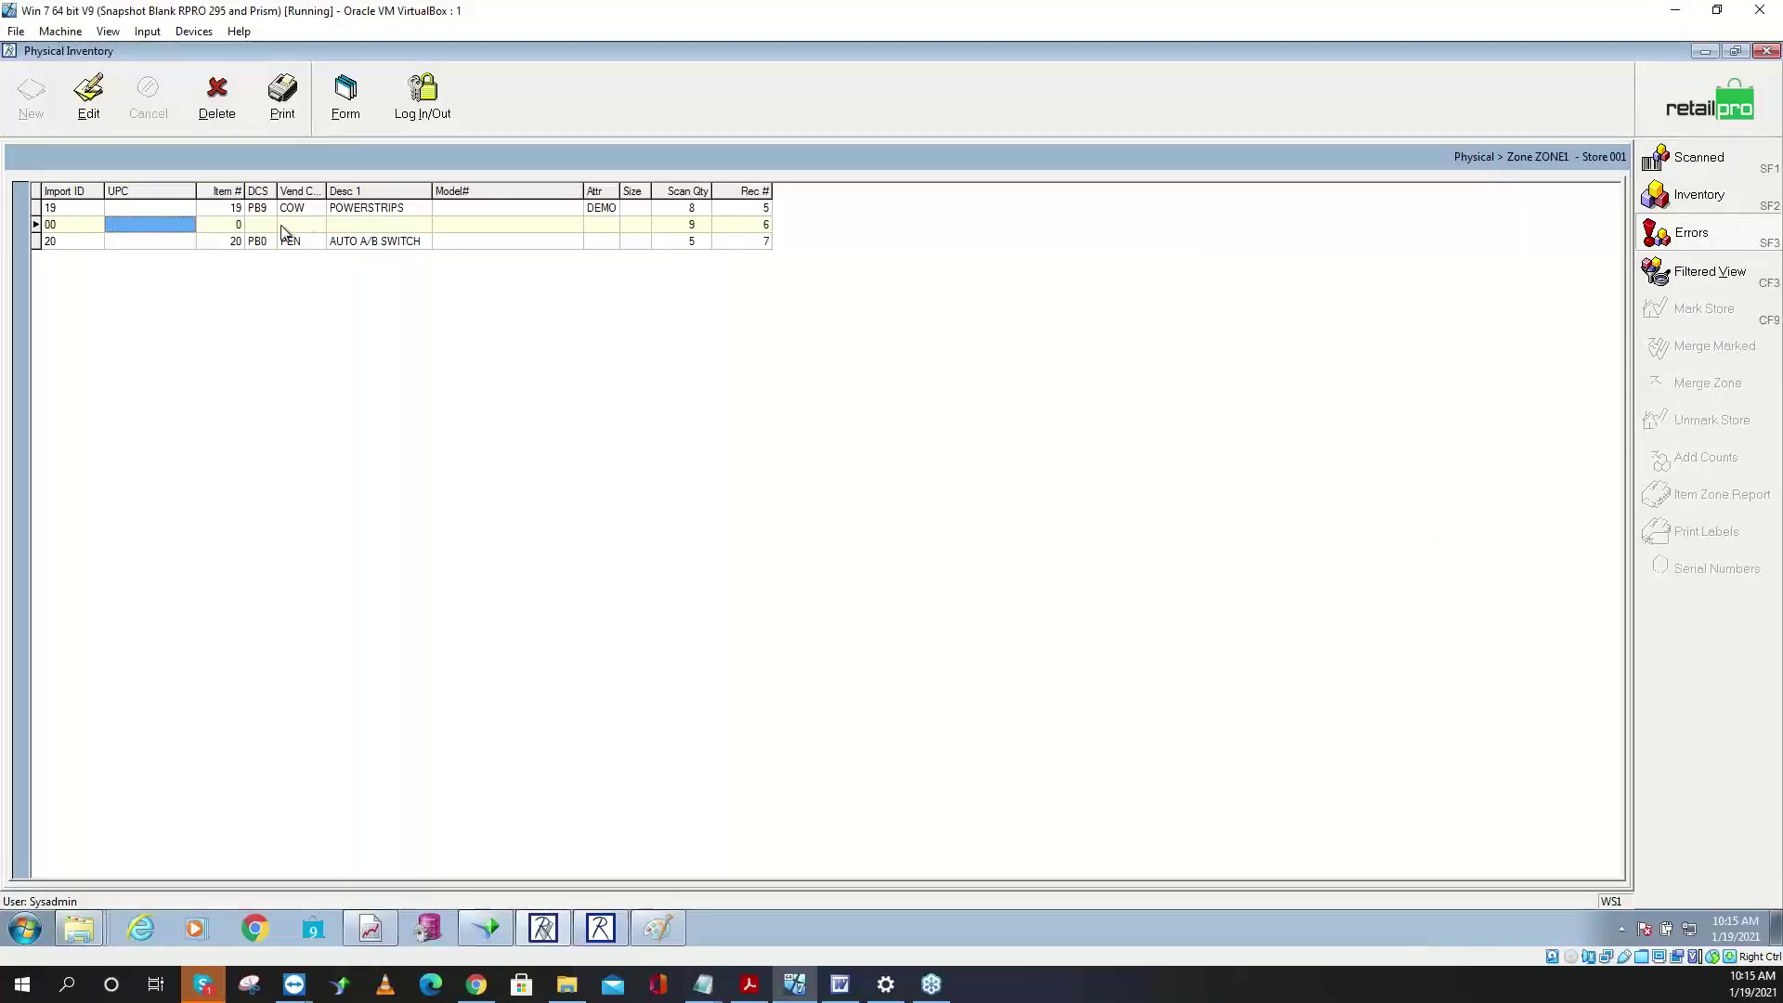
pyautogui.rightClick(282, 226)
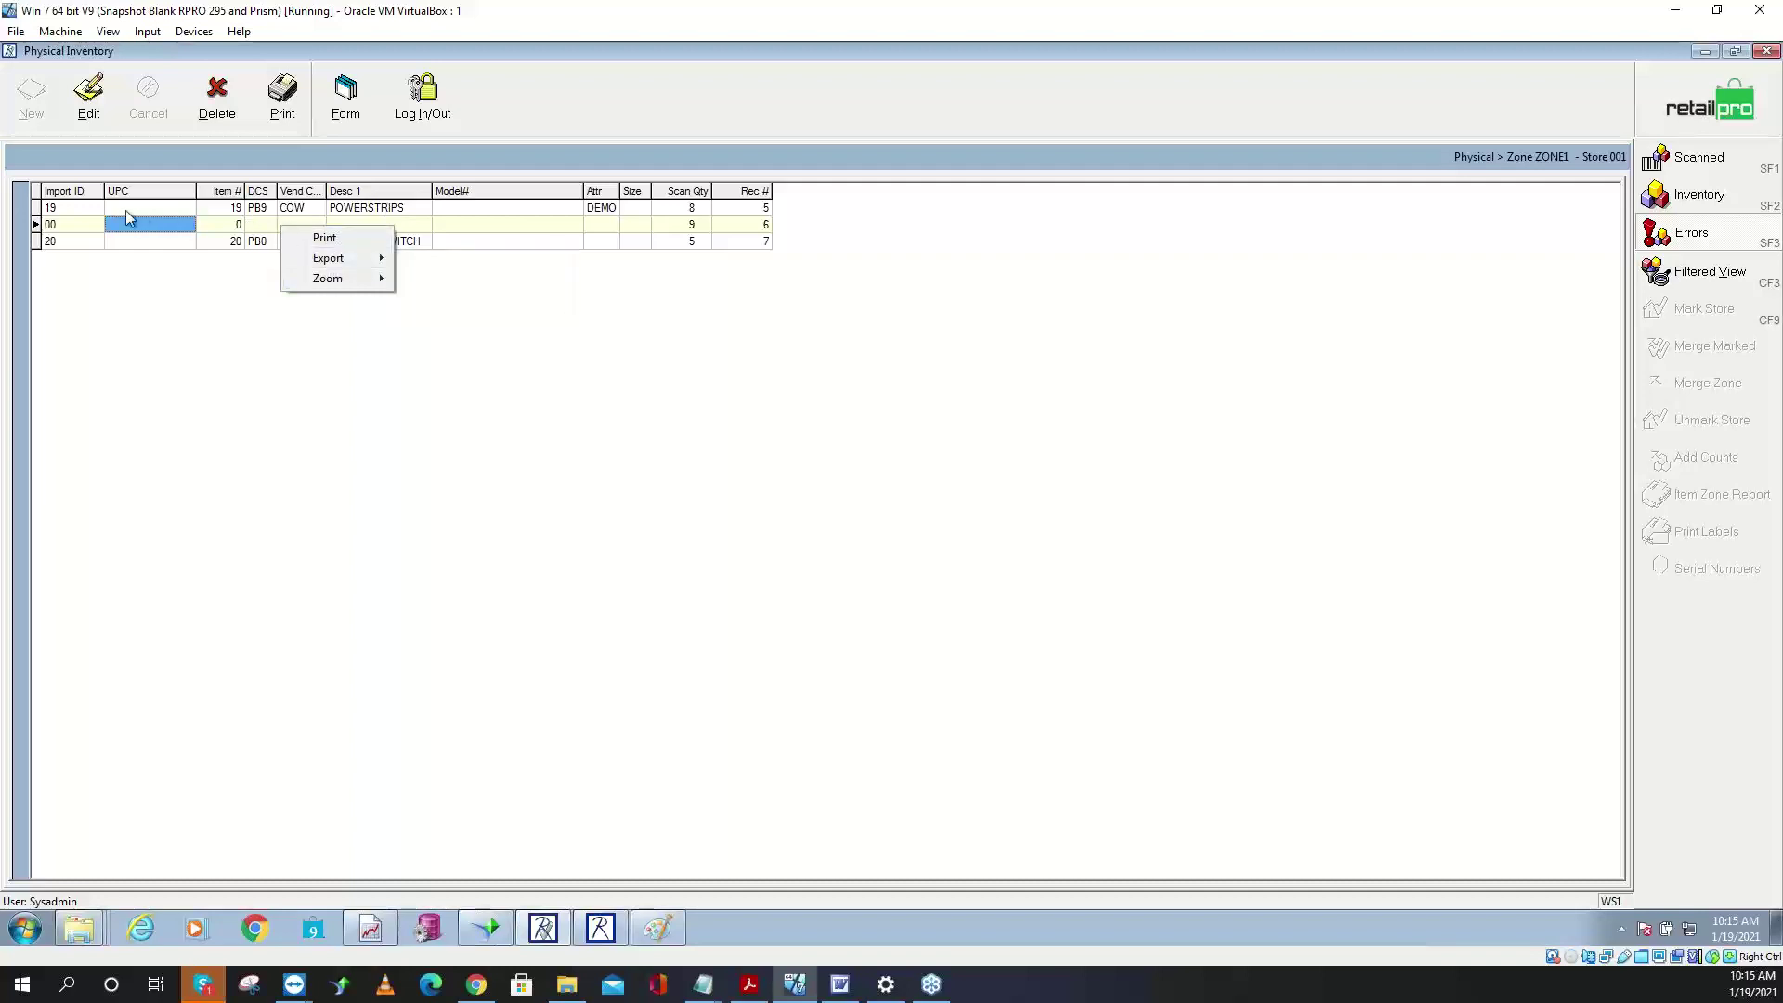
pyautogui.click(78, 209)
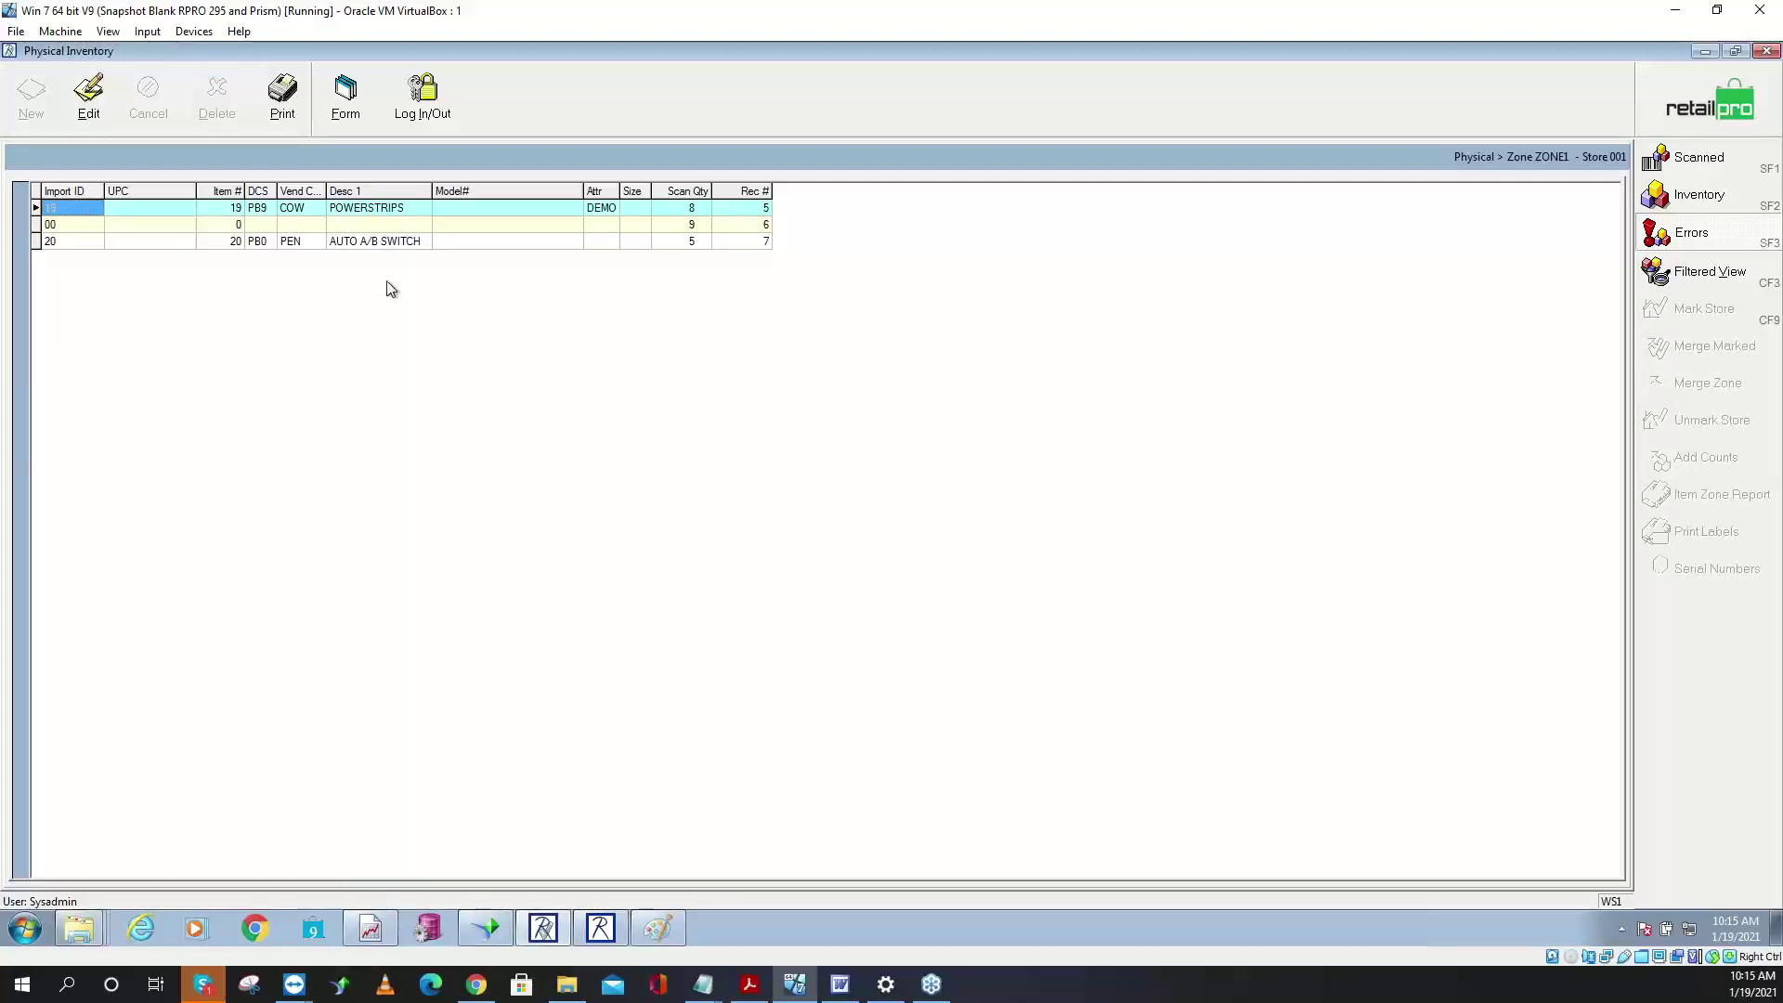
pyautogui.hotkey('shift', 'Right')
pyautogui.hotkey('shift', 'Right')
pyautogui.hotkey('shift', 'Right')
pyautogui.hotkey('shift', 'Right')
pyautogui.hotkey('shift', 'Right')
pyautogui.hotkey('shift', 'Right')
pyautogui.hotkey('shift', 'Right')
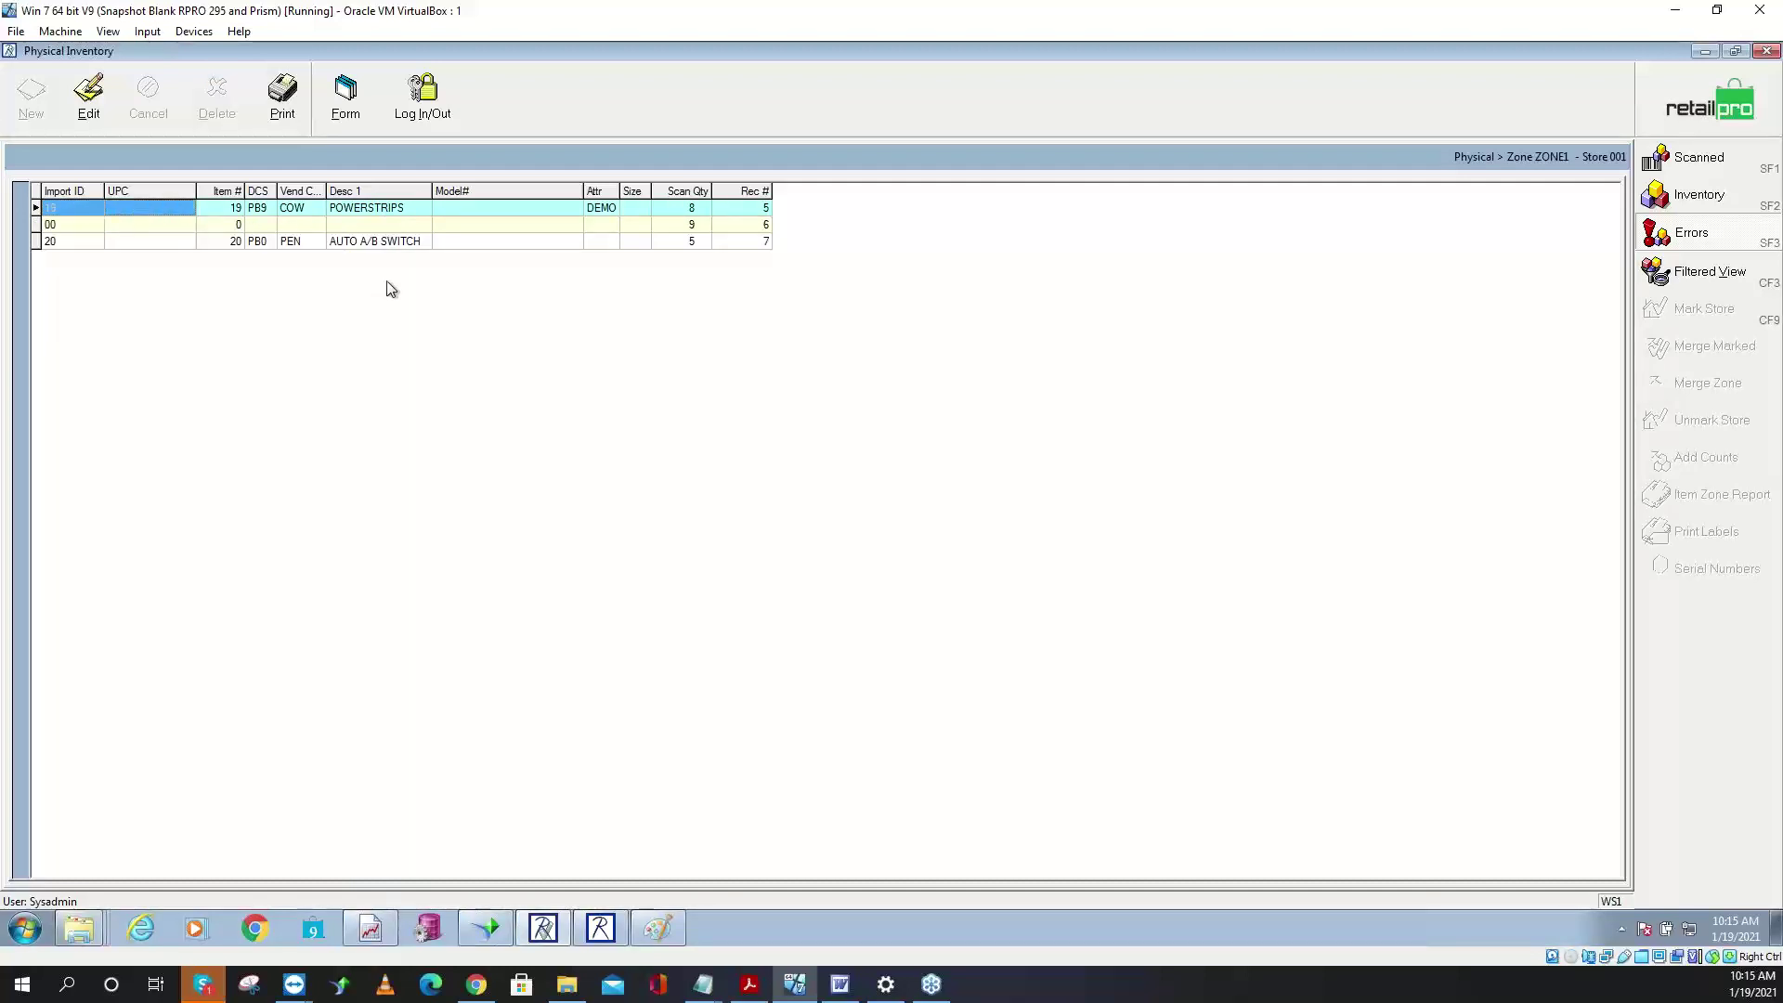
pyautogui.hotkey('shift', 'Right')
pyautogui.hotkey('shift', 'Right')
pyautogui.hotkey('shift', 'Right')
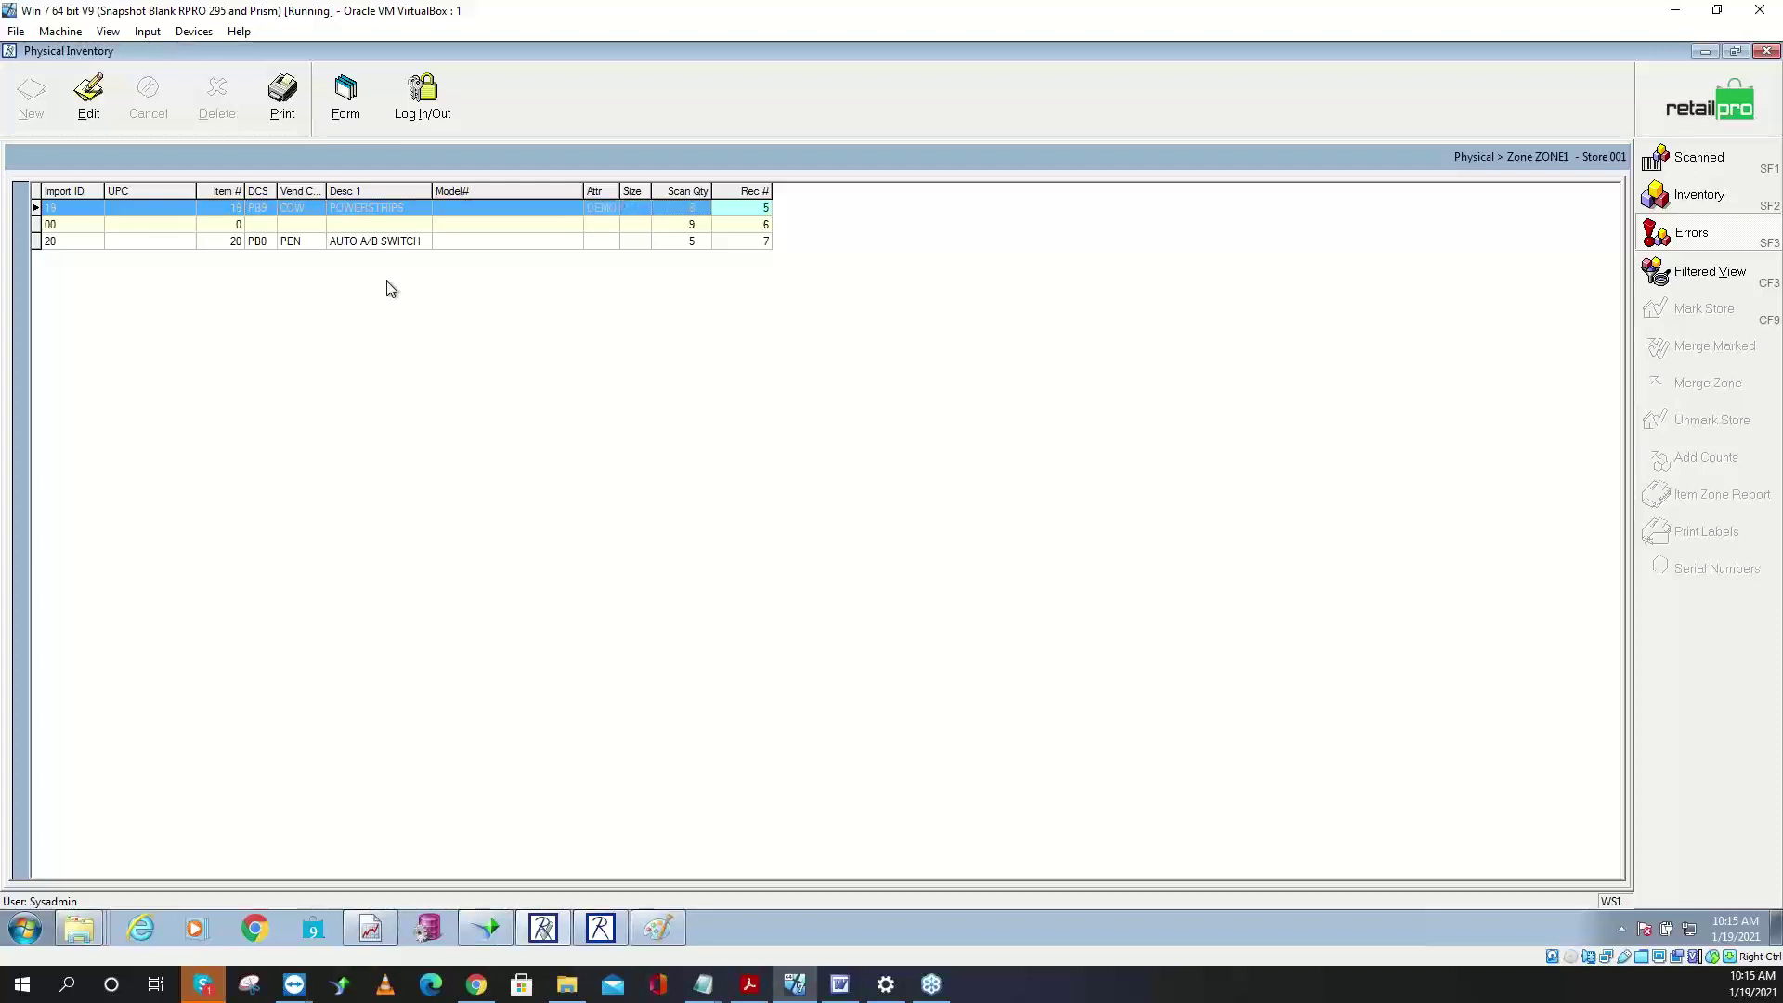
pyautogui.hotkey('shift', 'Down')
pyautogui.hotkey('shift', 'Down')
pyautogui.hotkey('shift', 'Up')
pyautogui.hotkey('shift', 'Up')
pyautogui.rightClick(541, 210)
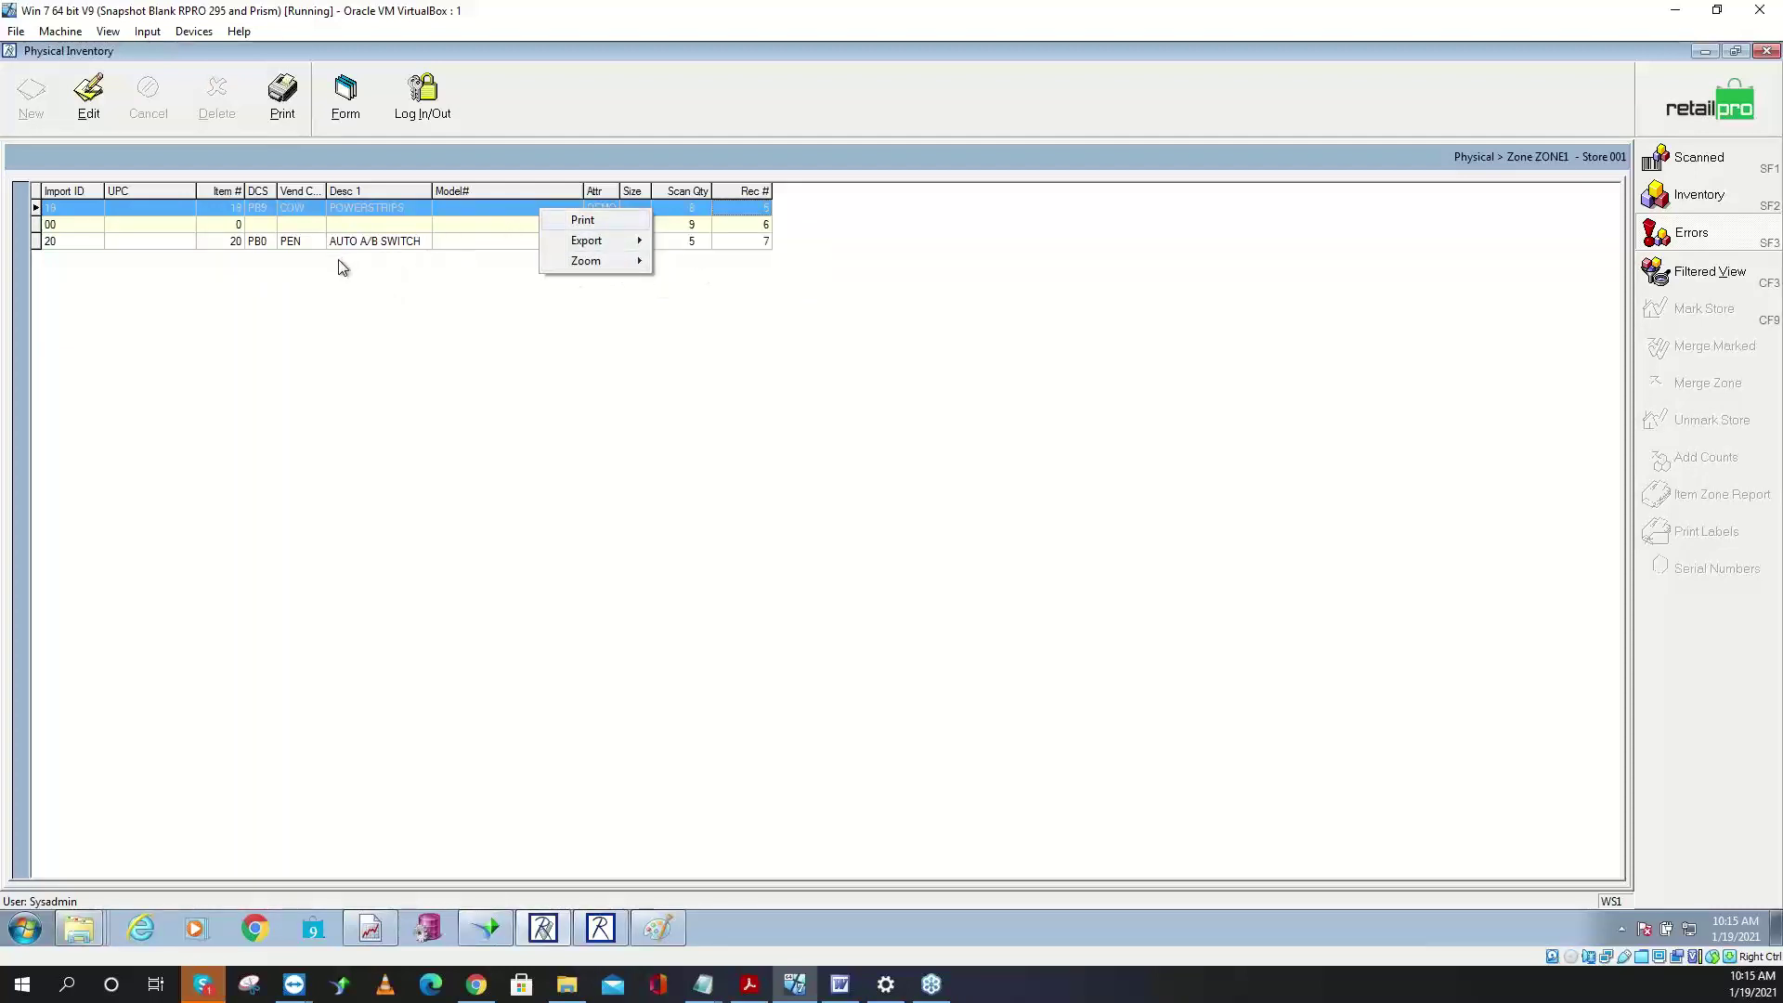
pyautogui.click(733, 244)
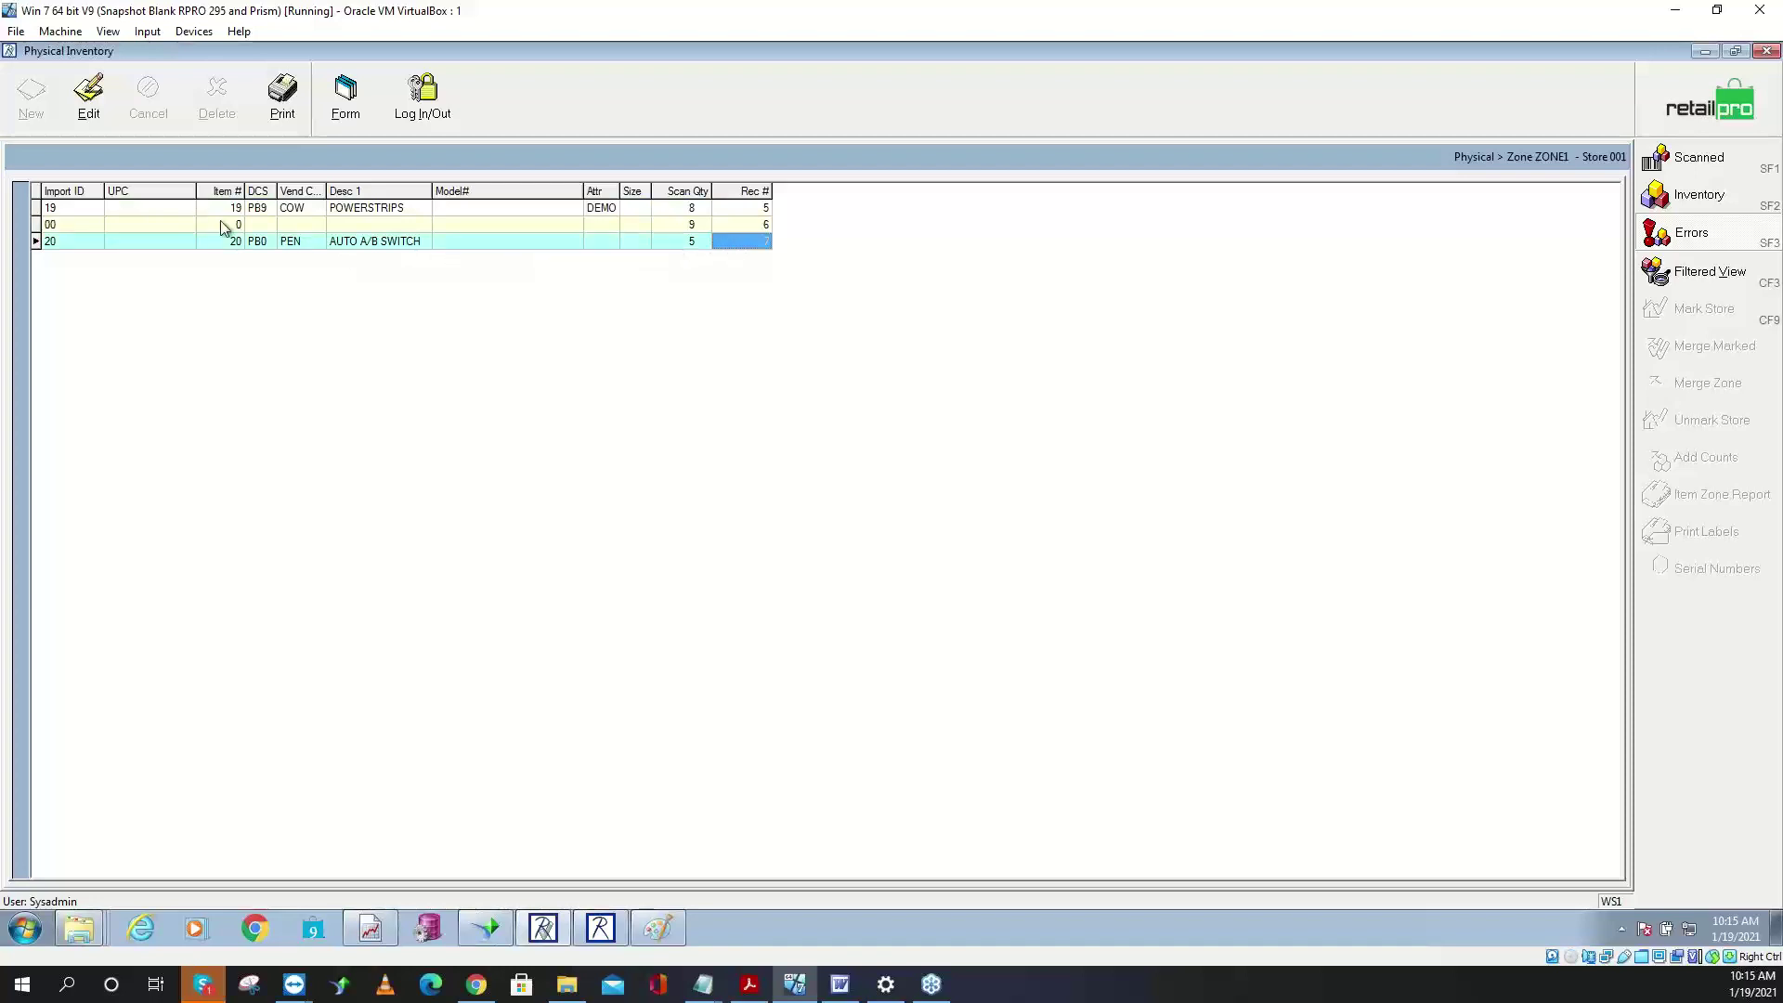
pyautogui.click(78, 210)
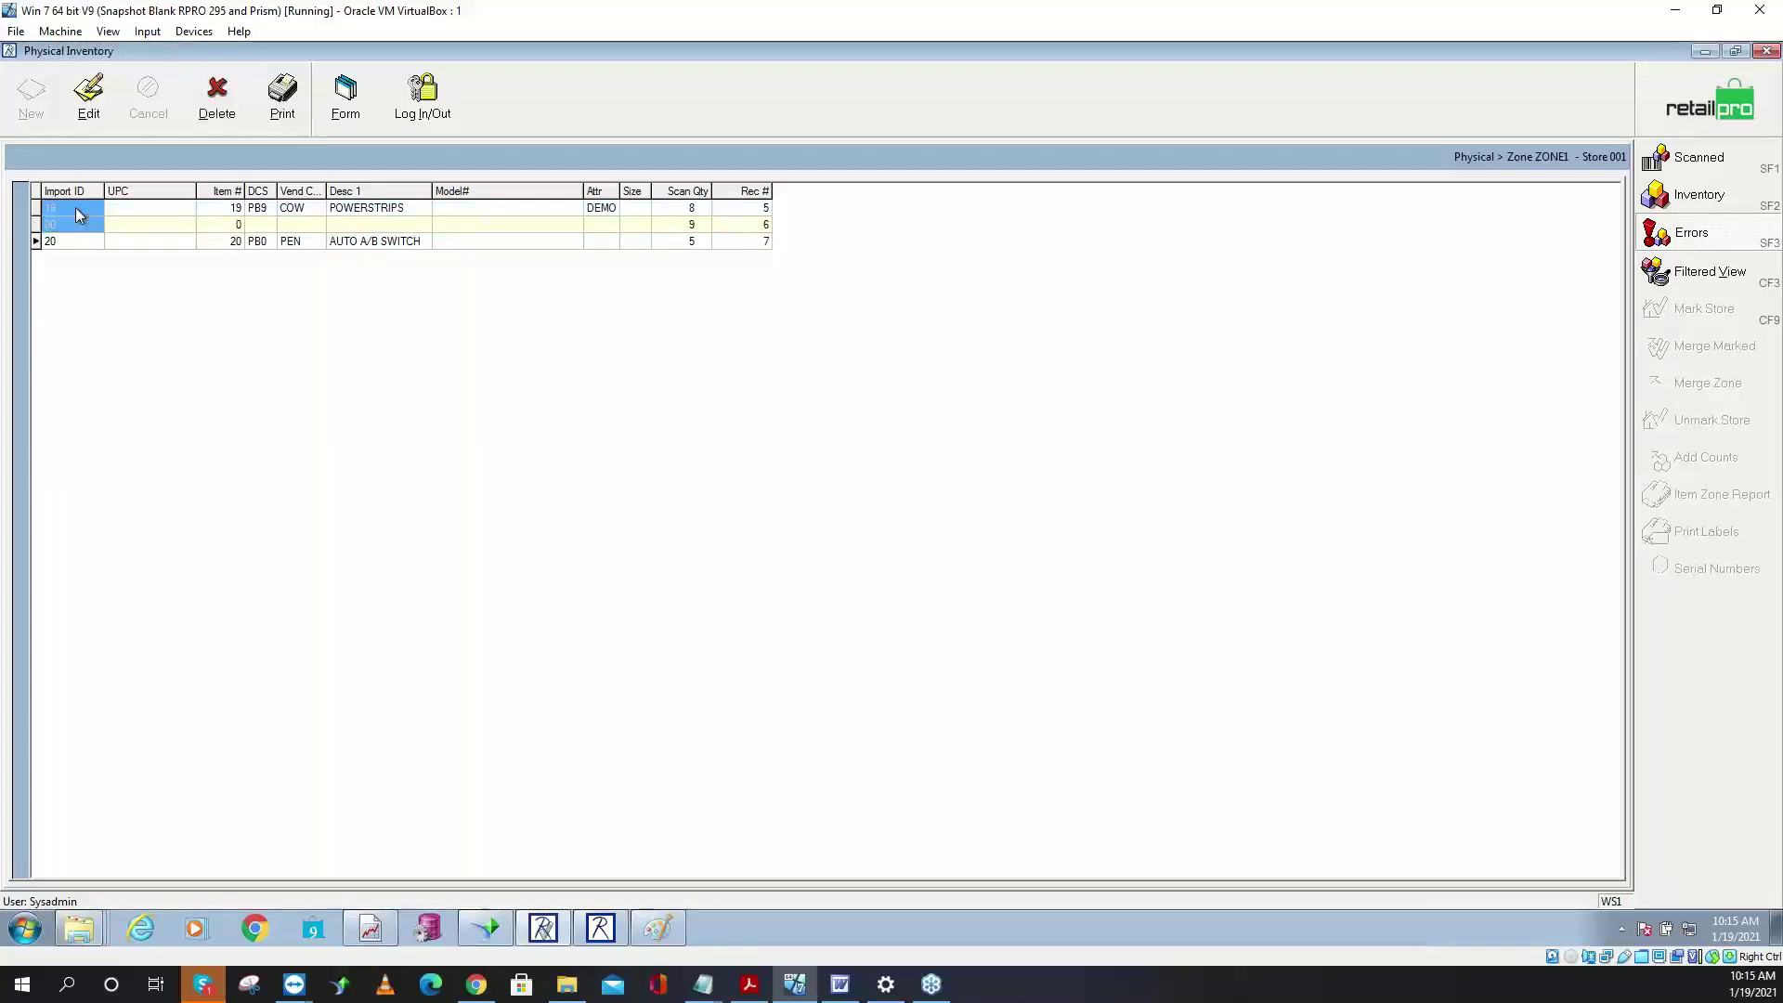
pyautogui.hotkey('ctrl', 'a')
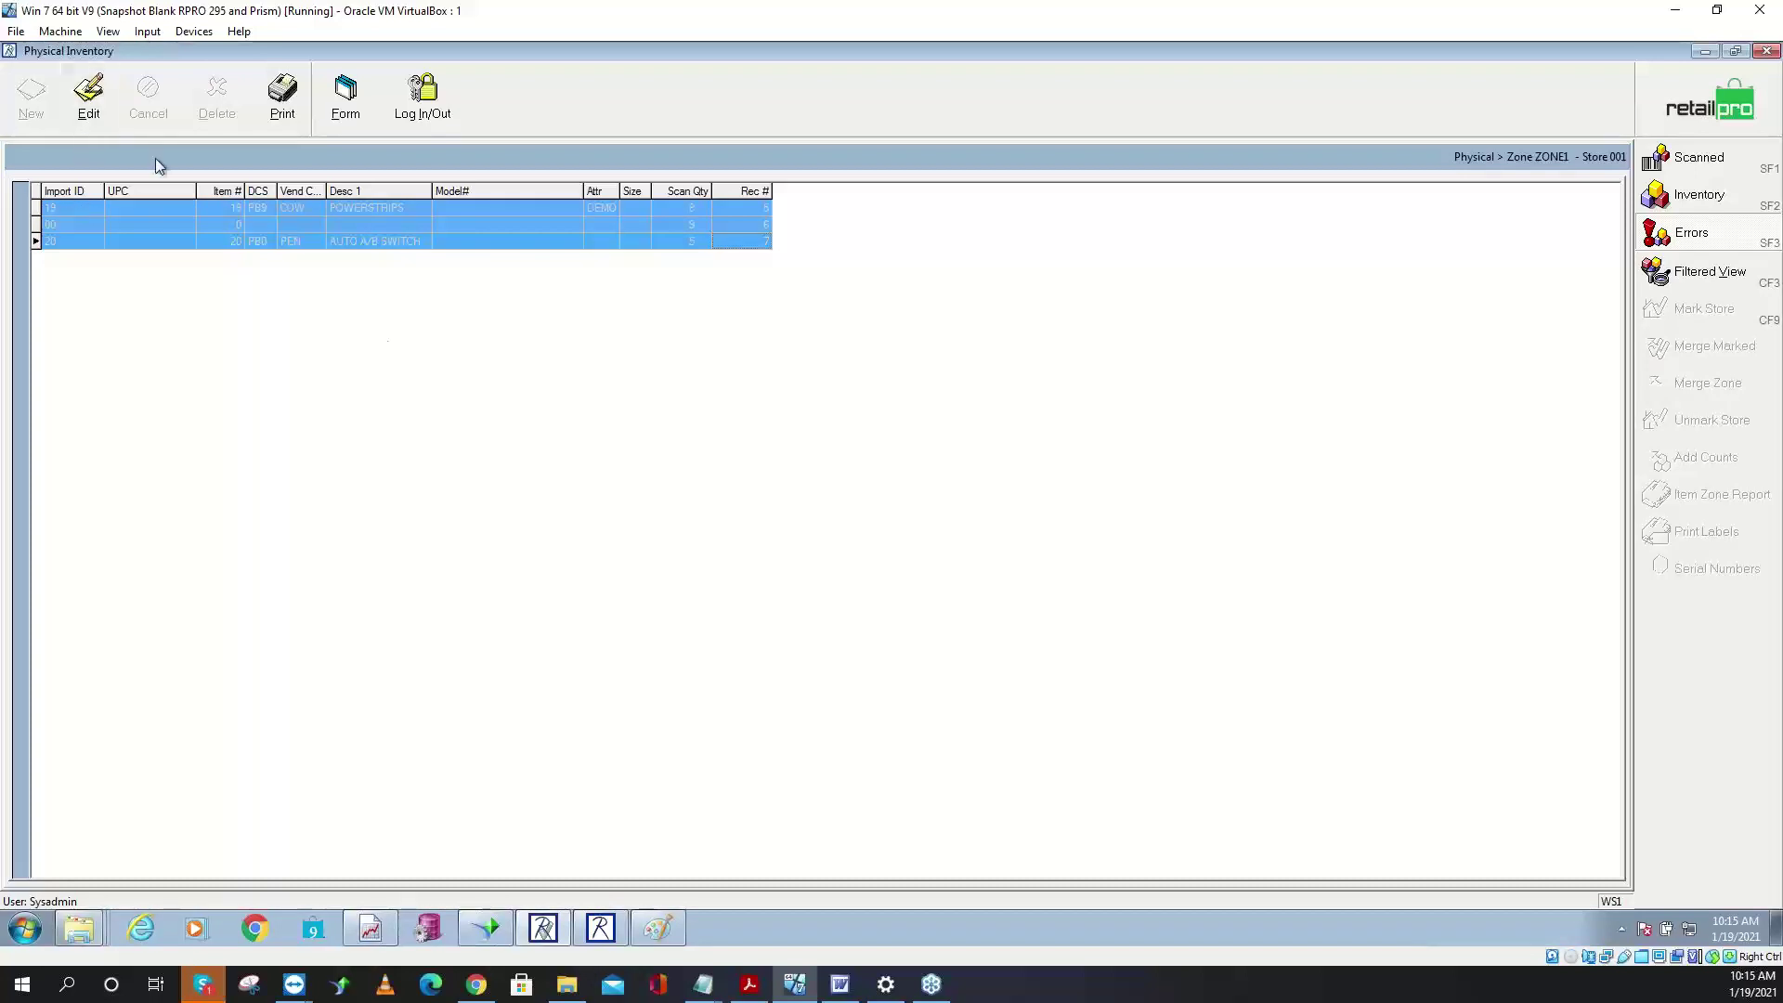
pyautogui.rightClick(375, 226)
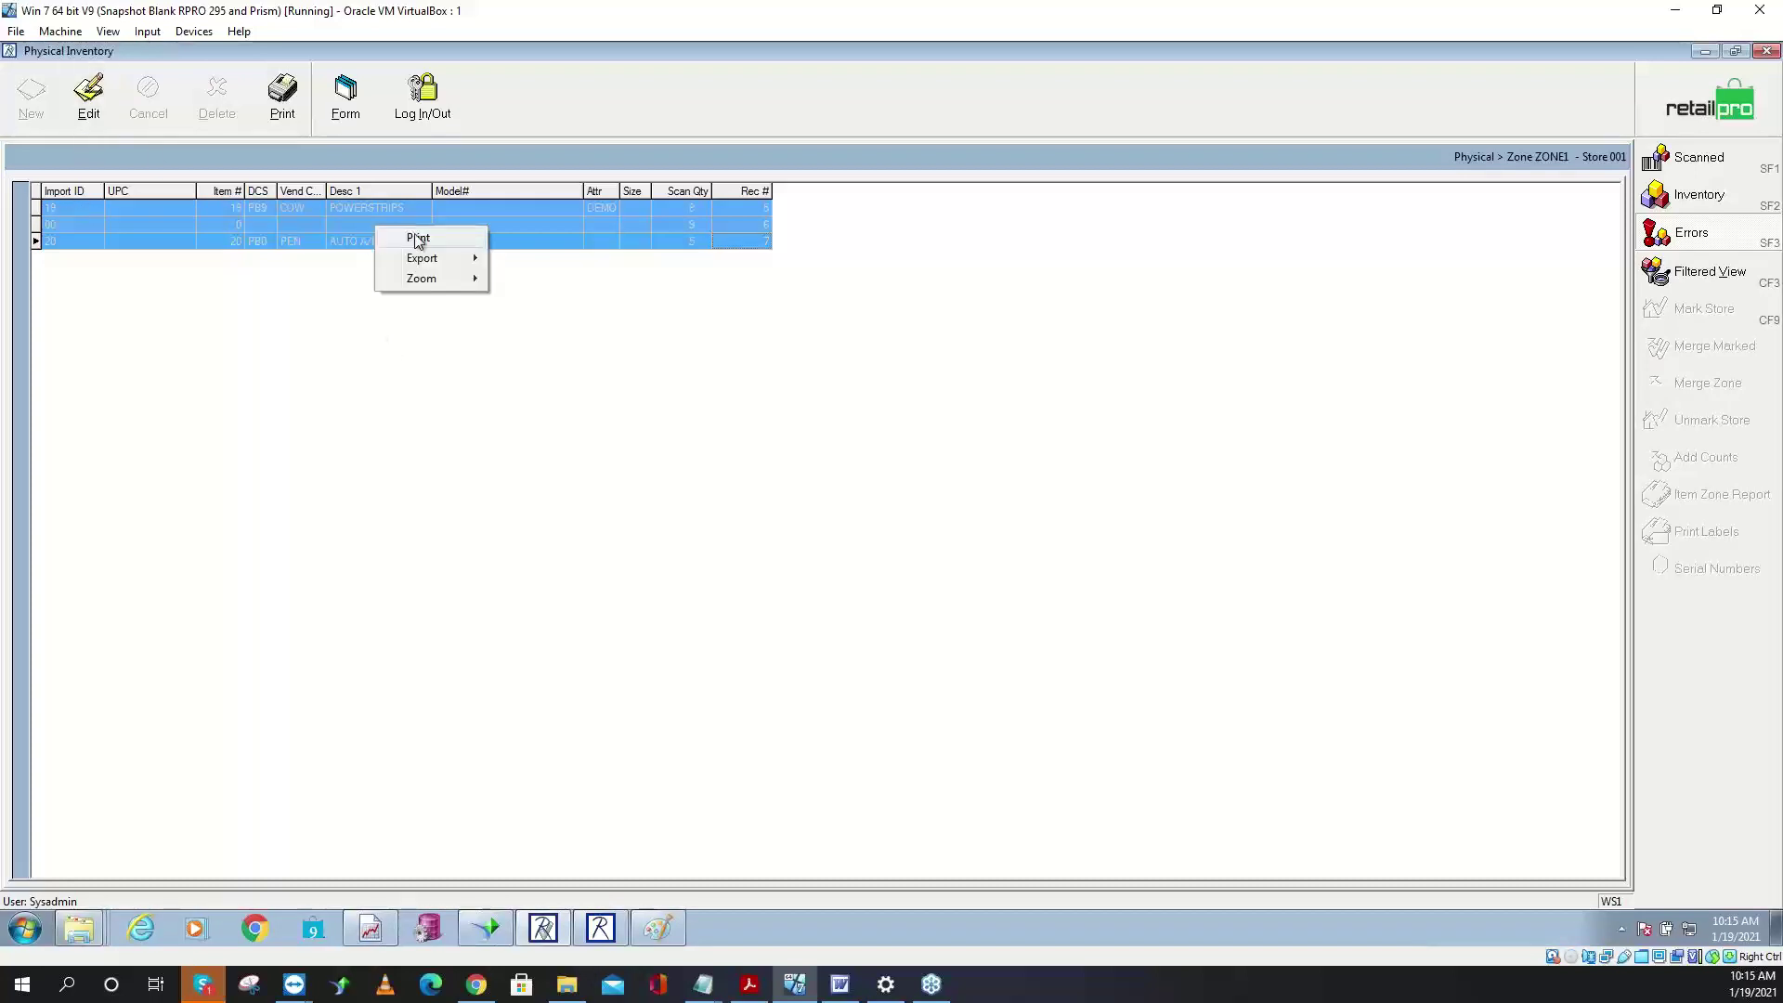
pyautogui.moveTo(435, 260)
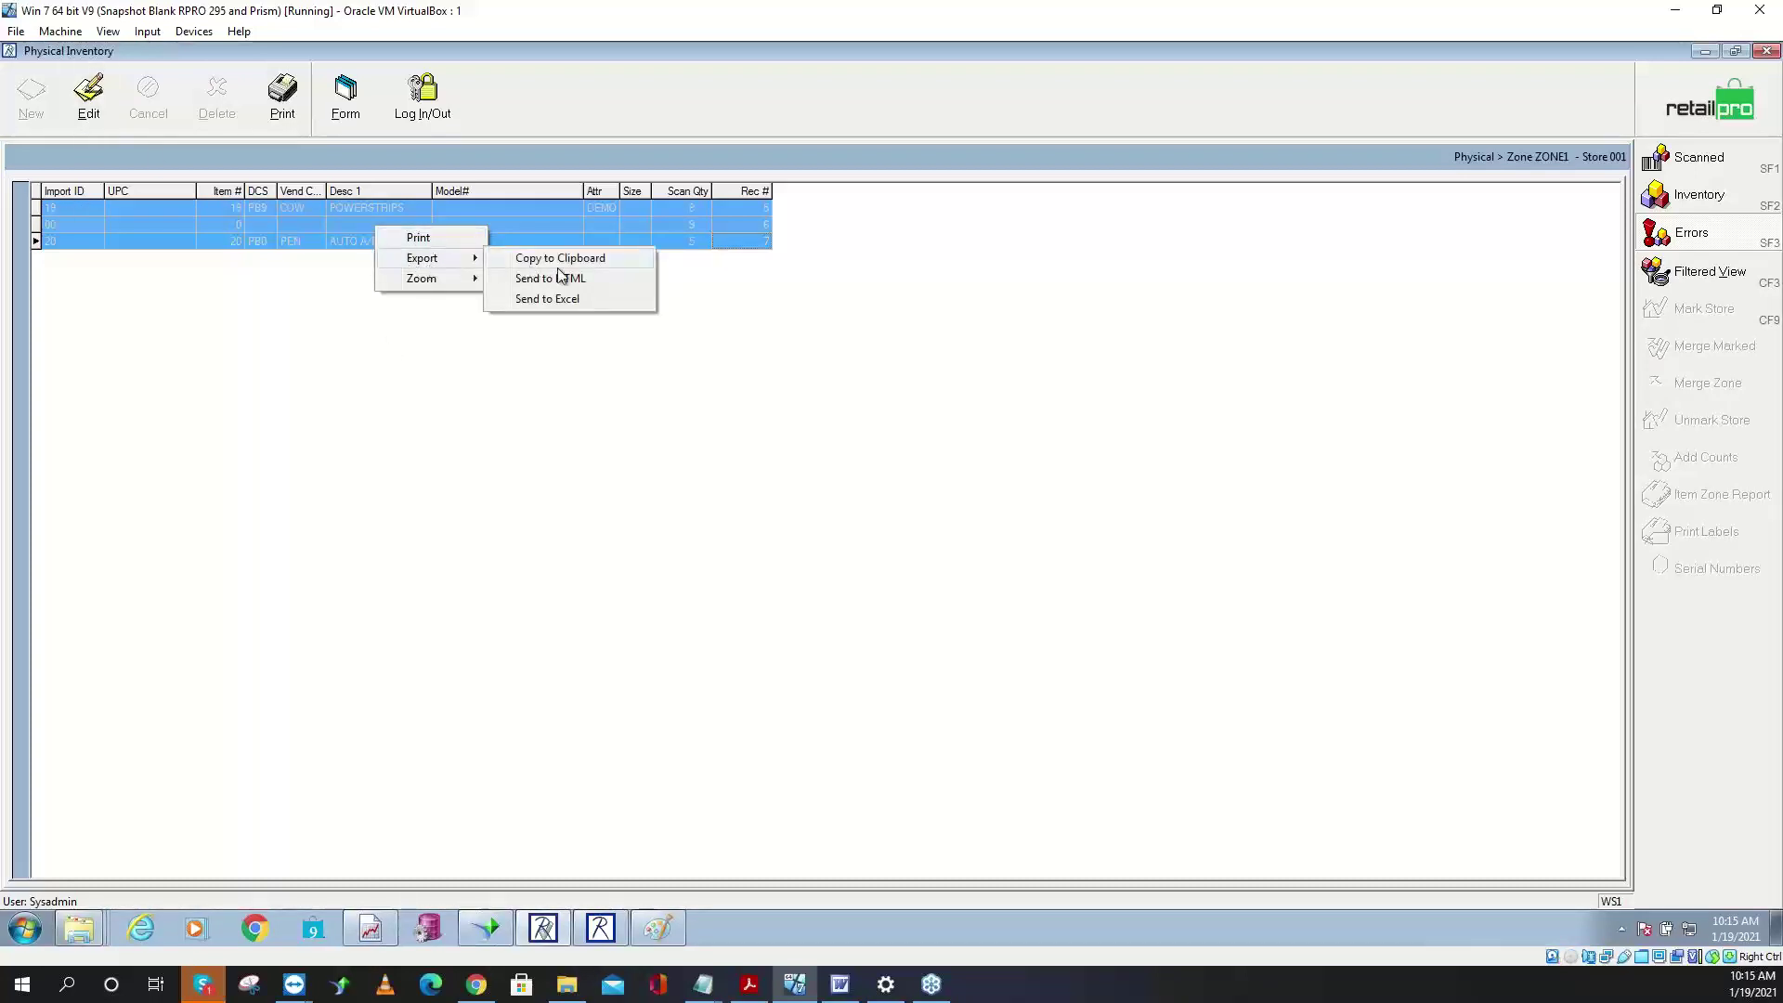
pyautogui.click(567, 300)
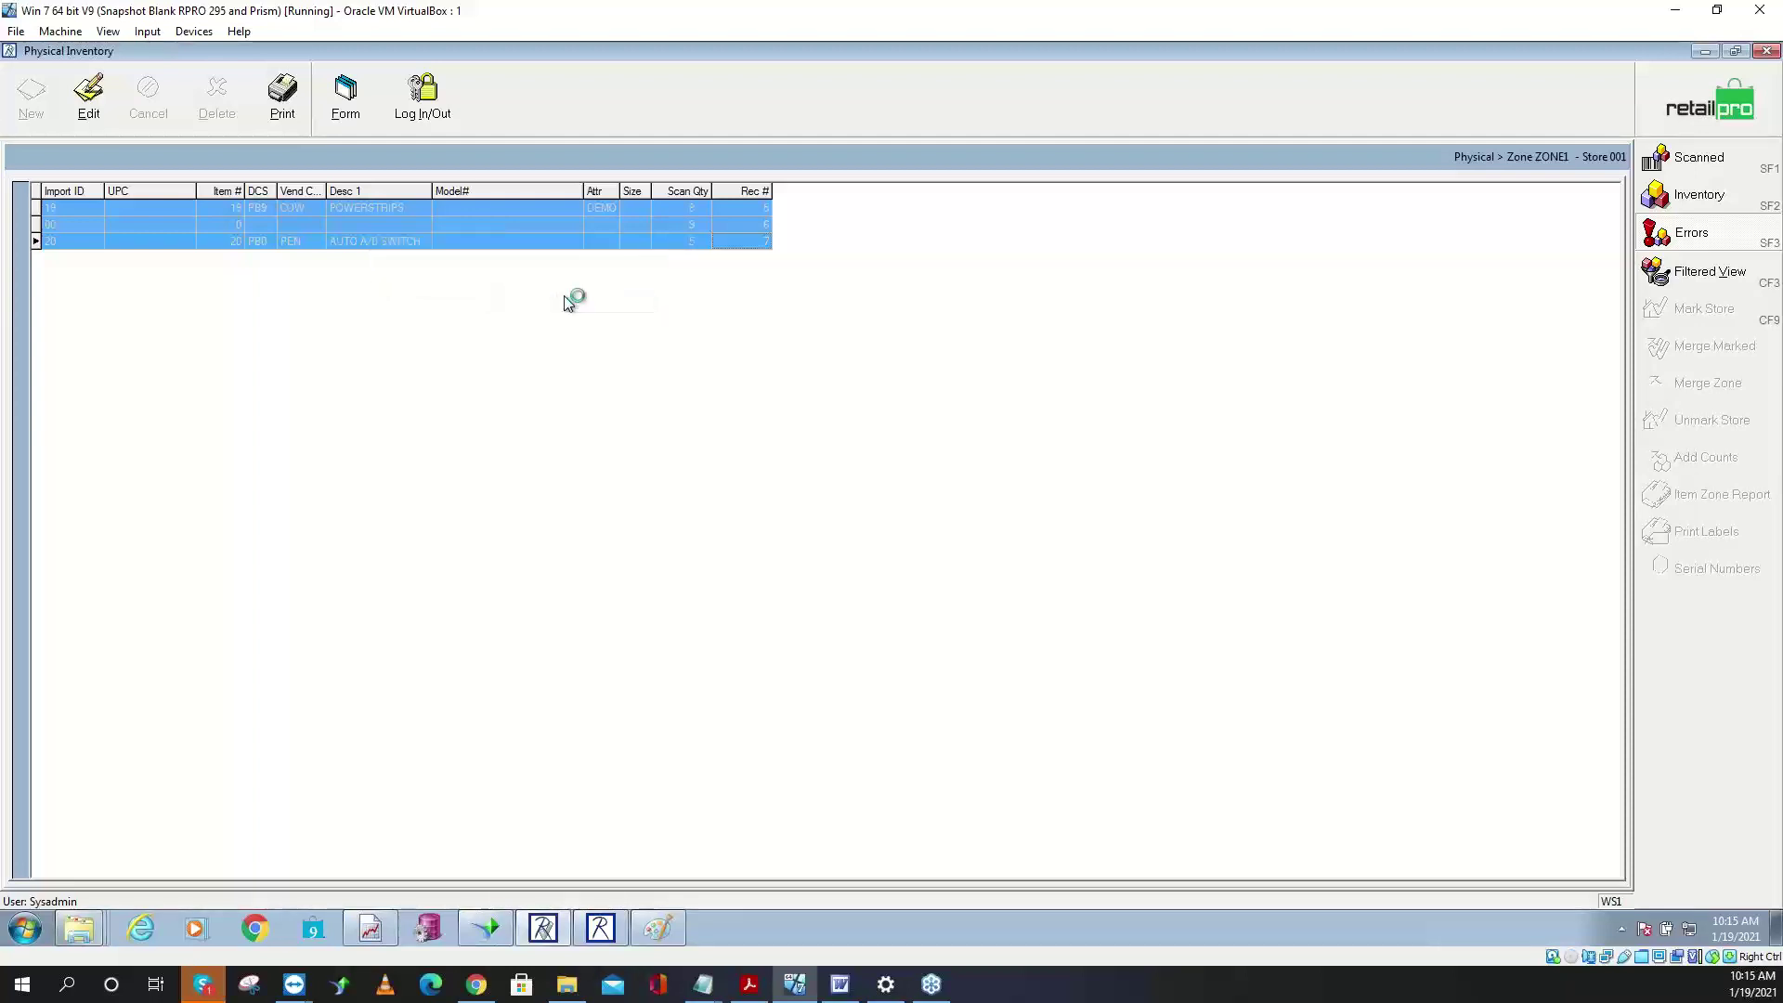
pyautogui.click(717, 922)
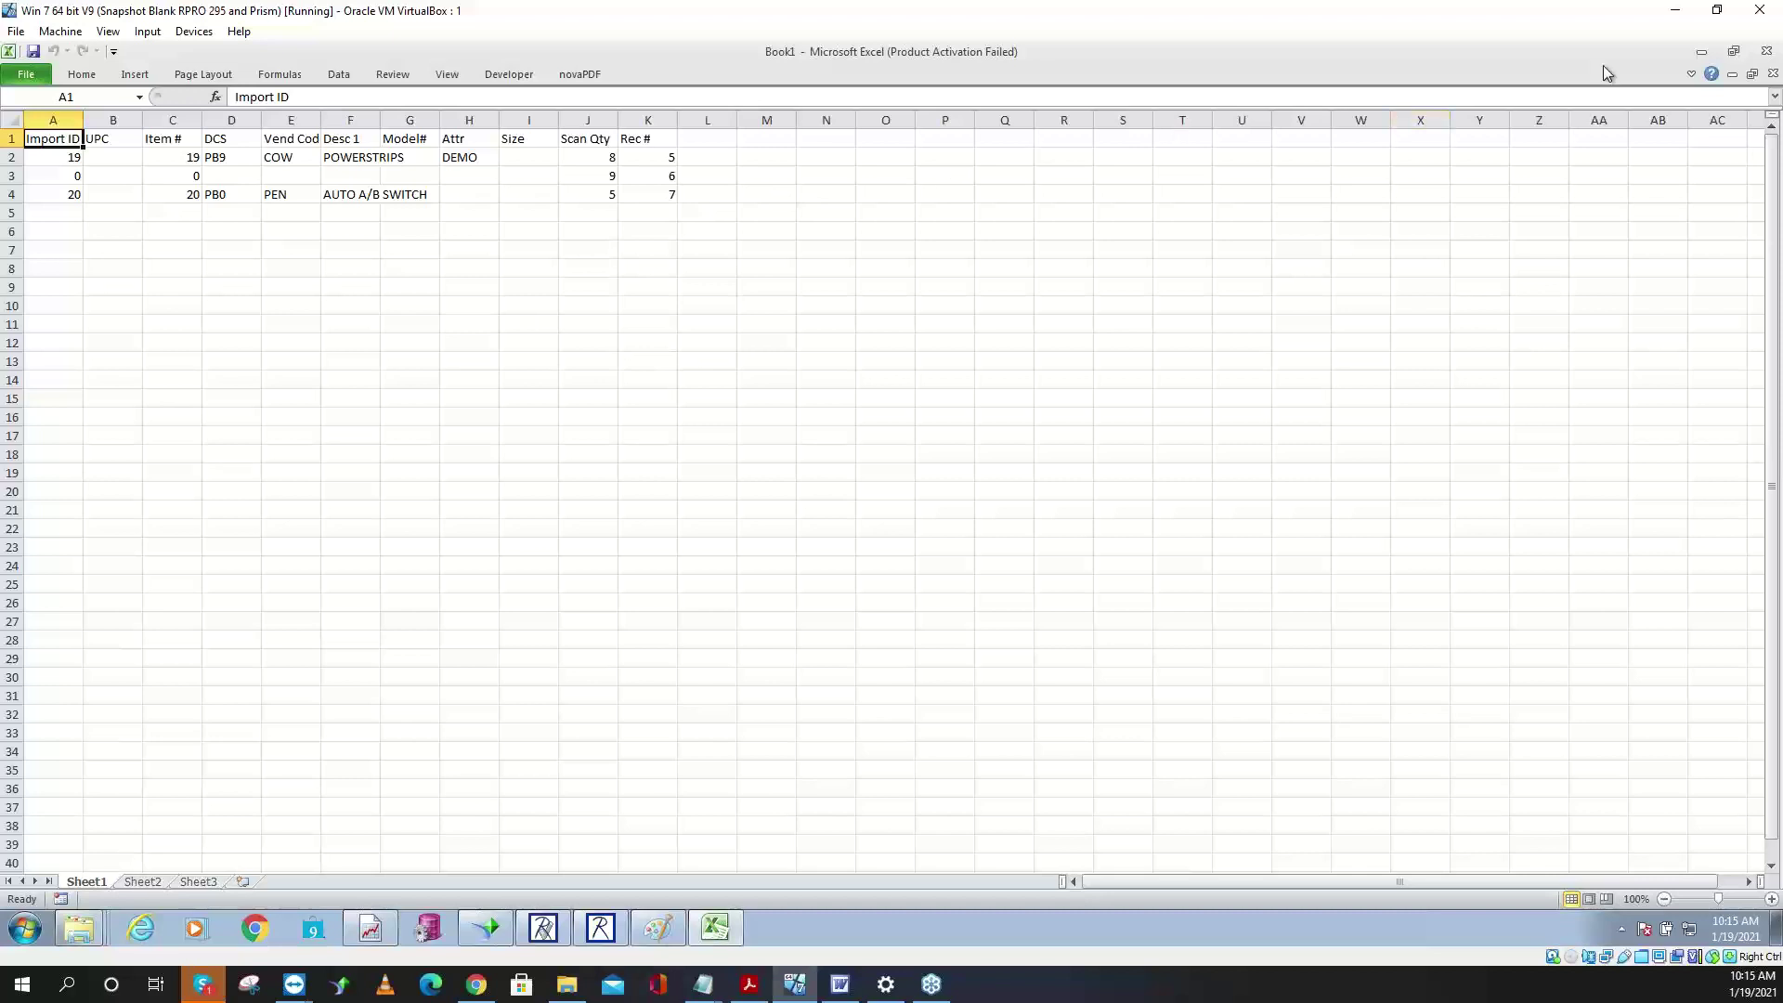
pyautogui.click(1767, 51)
# - Discard the workbook and preview the BHD Zone Report for ZONE1 on Microsoft XPS Document Writer
pyautogui.click(907, 508)
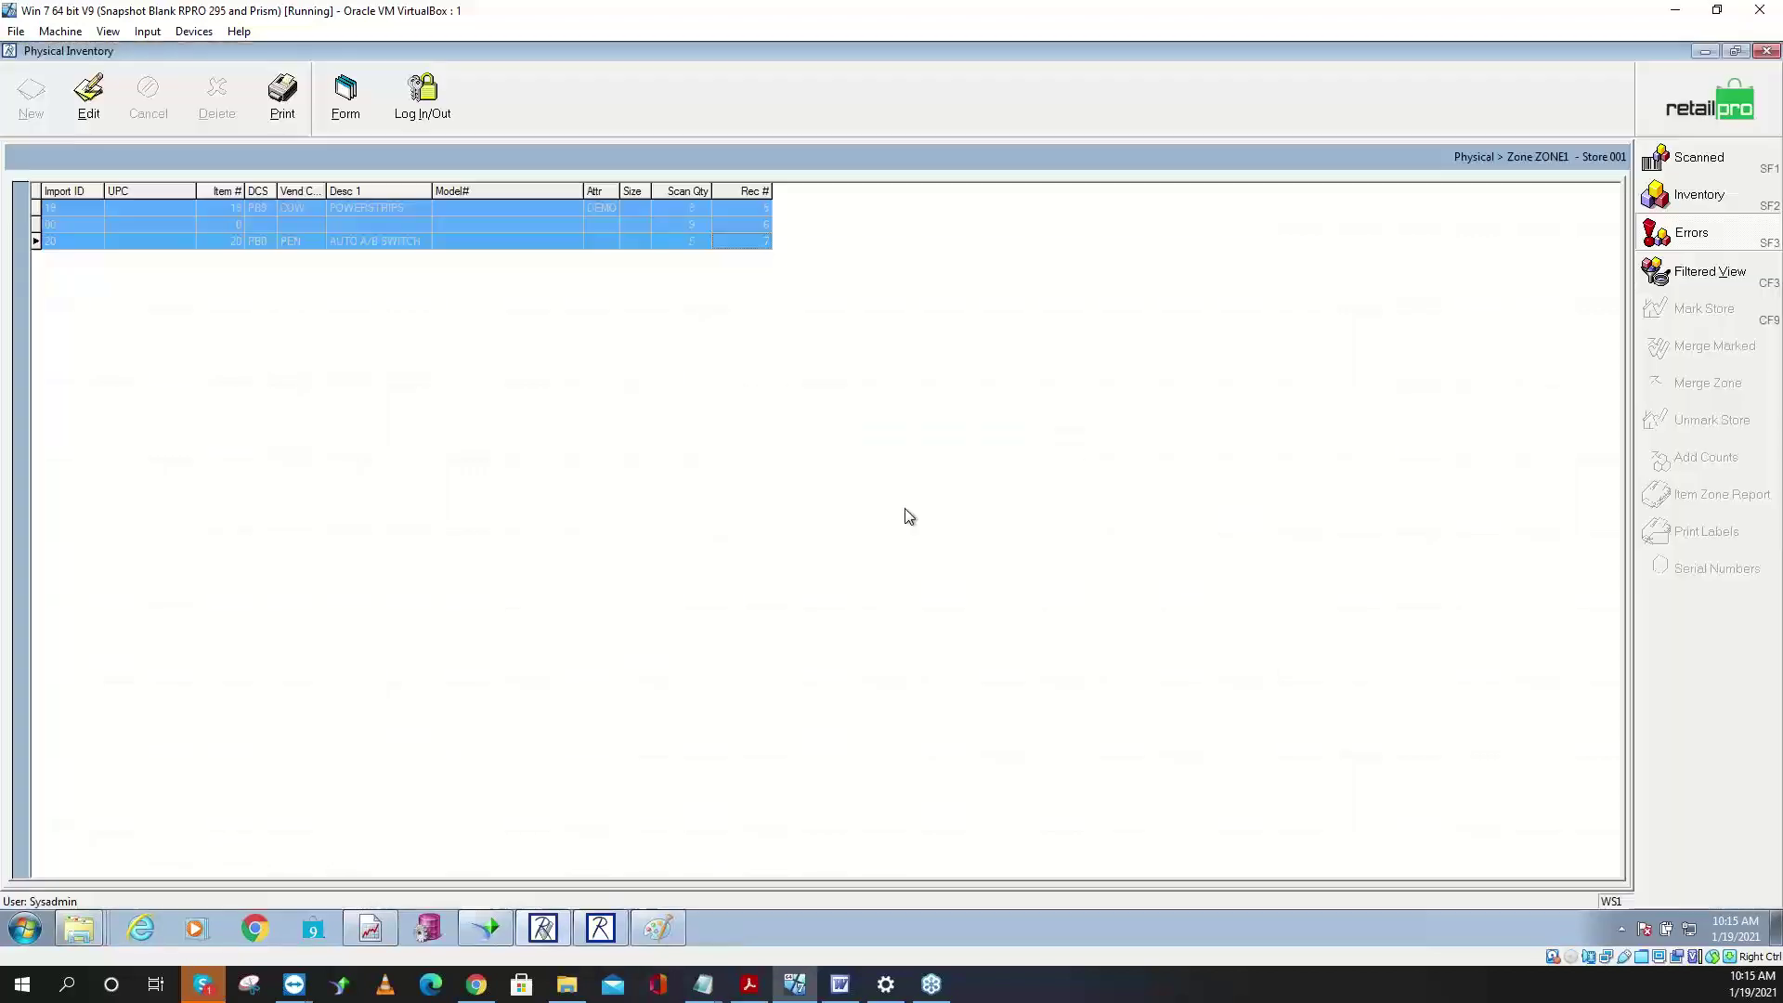
pyautogui.click(297, 117)
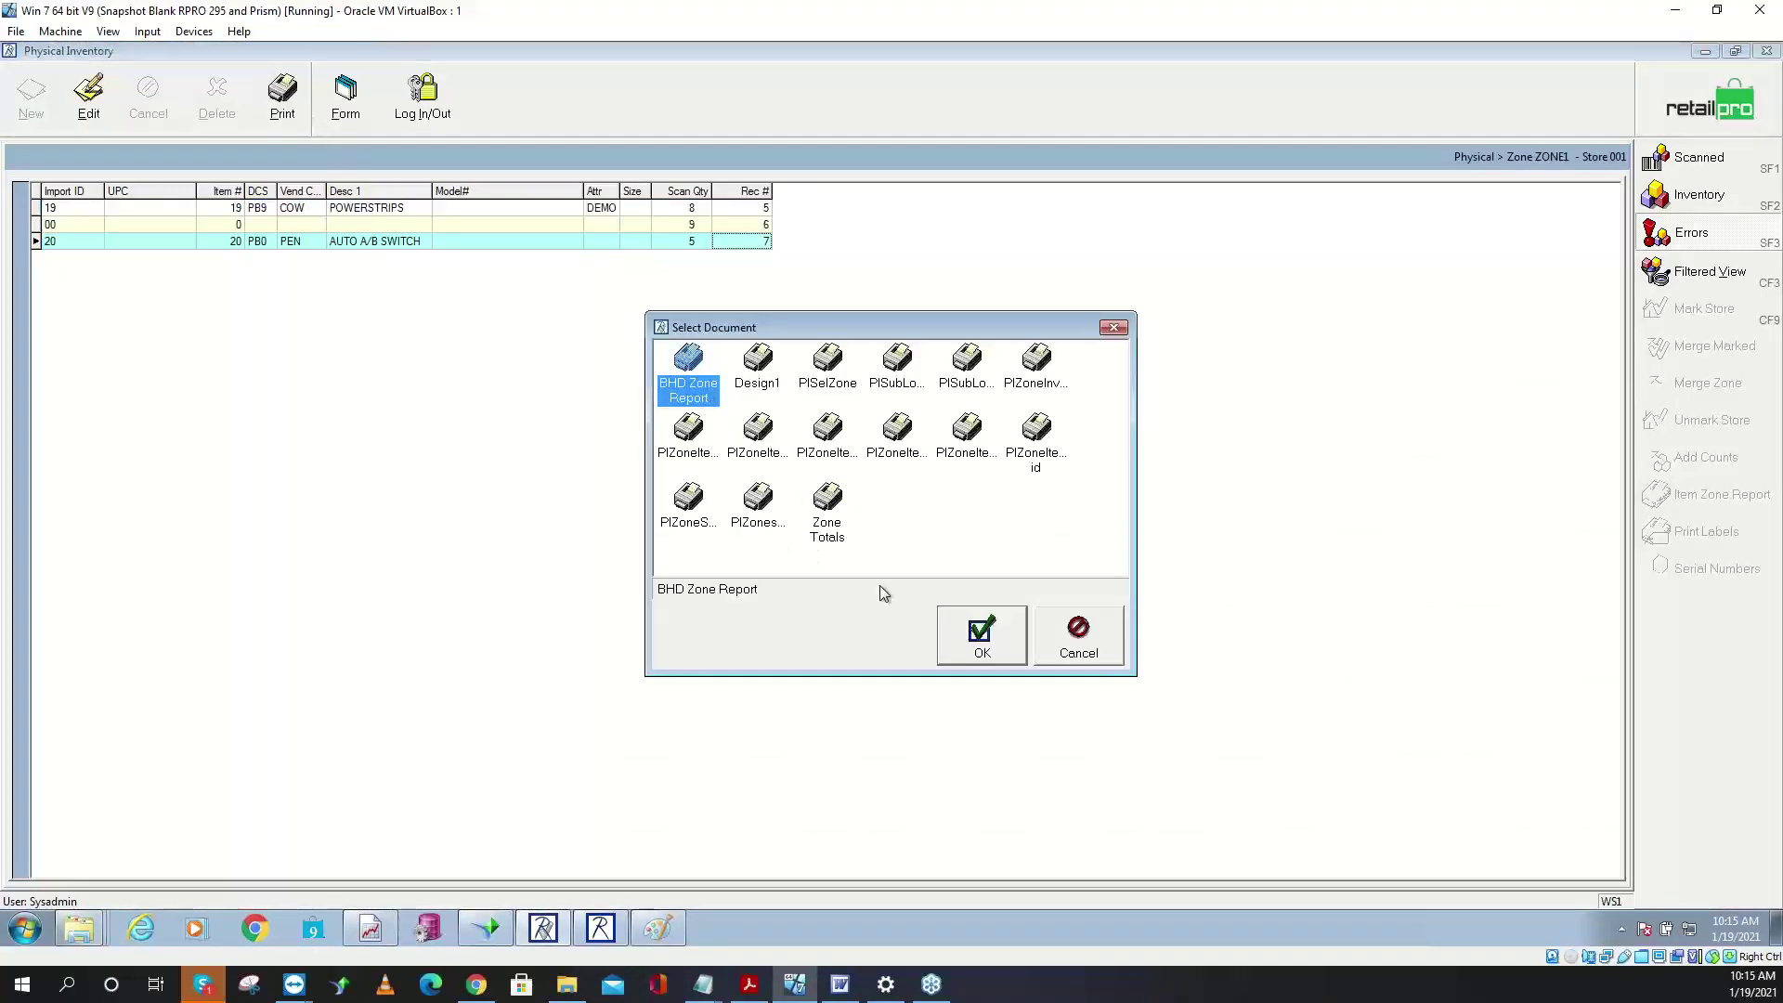
pyautogui.click(977, 641)
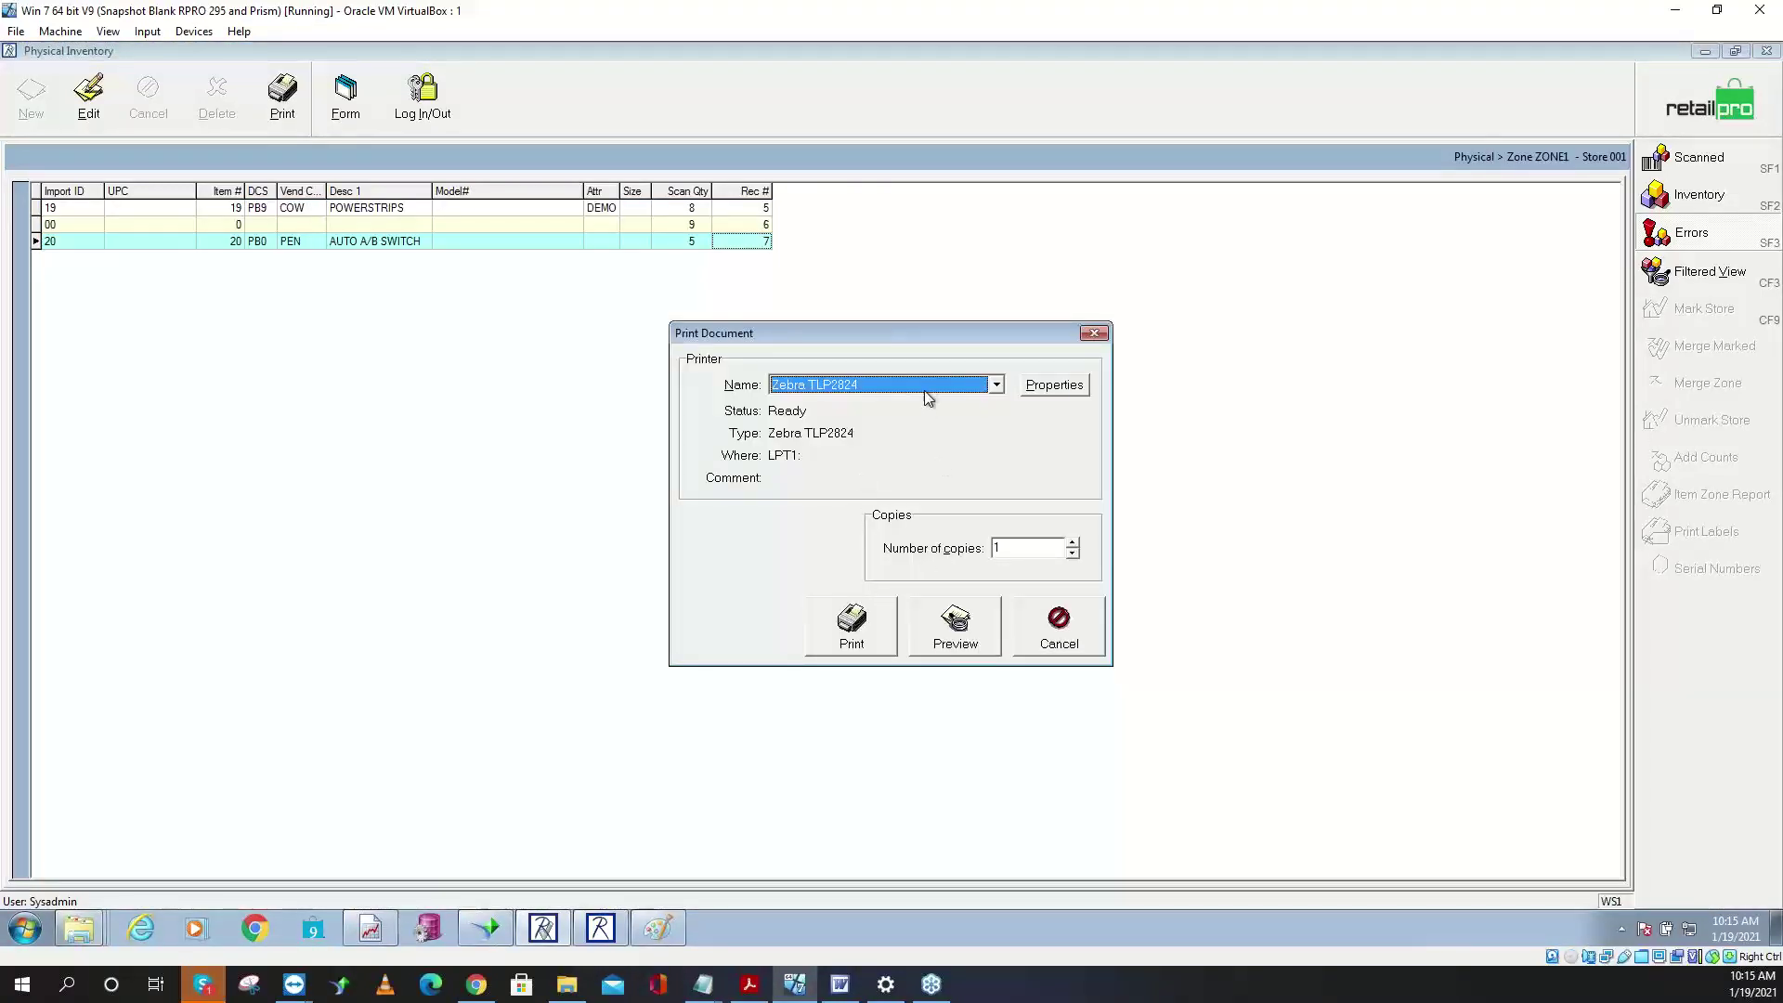
pyautogui.click(929, 384)
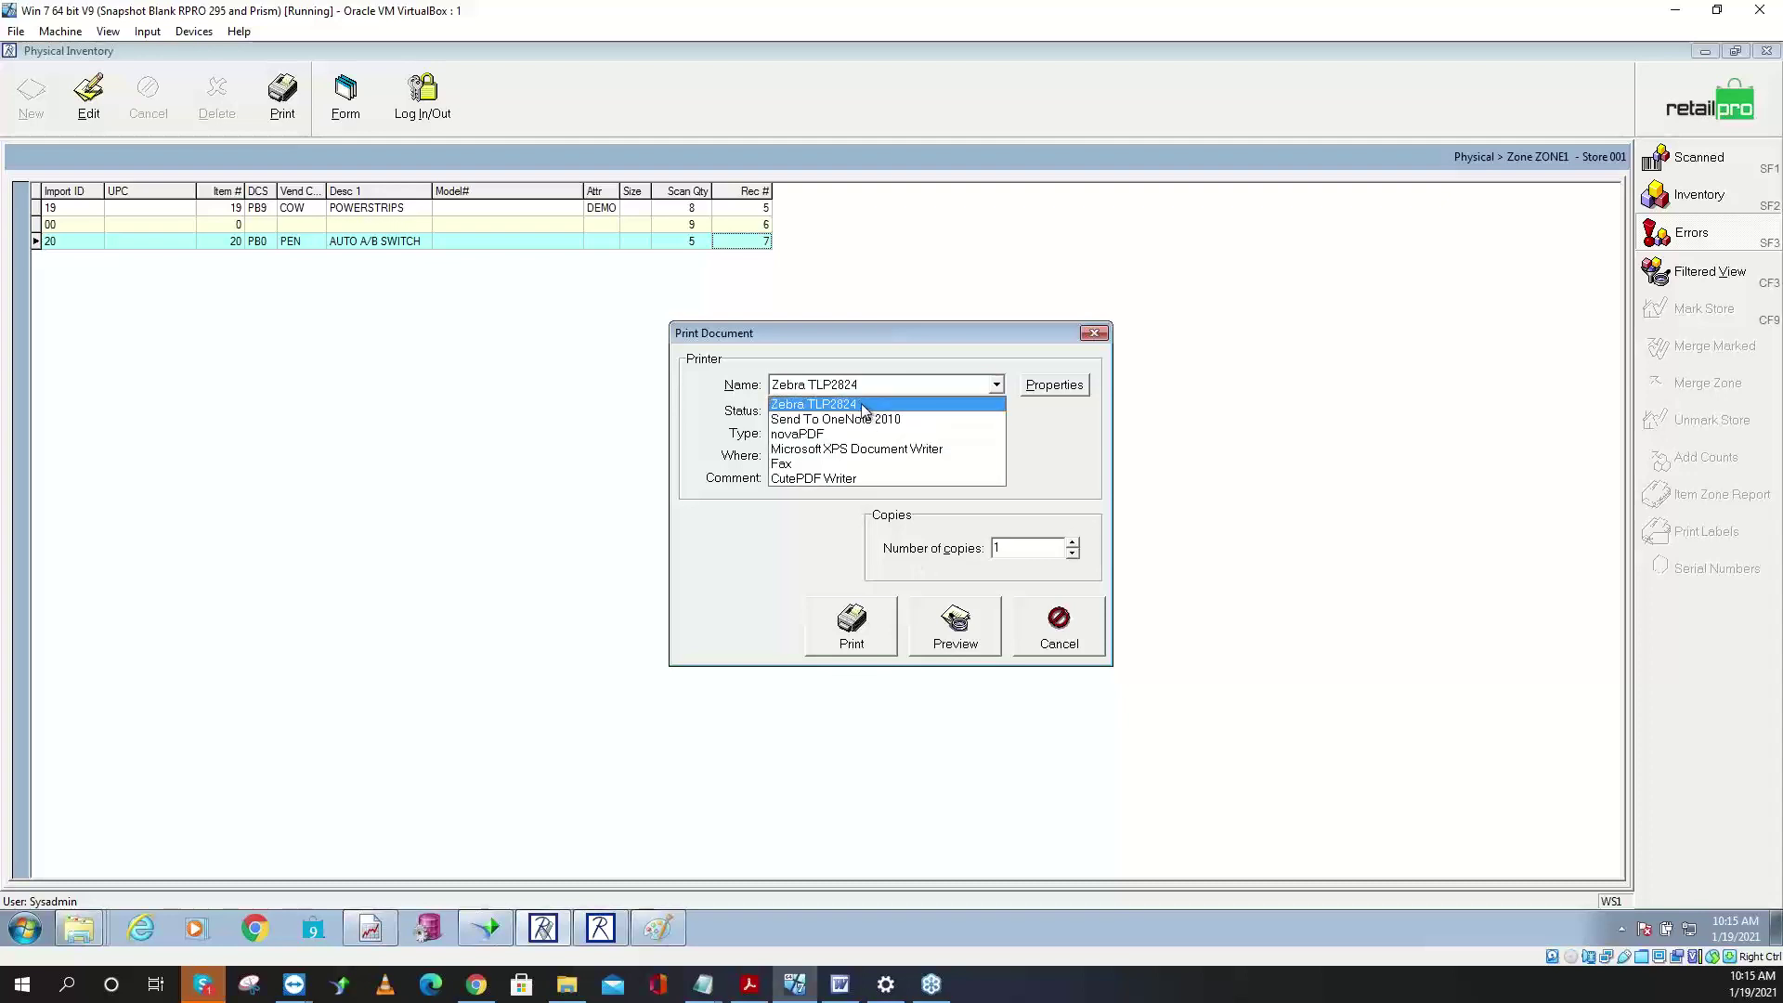
pyautogui.click(847, 450)
pyautogui.click(950, 640)
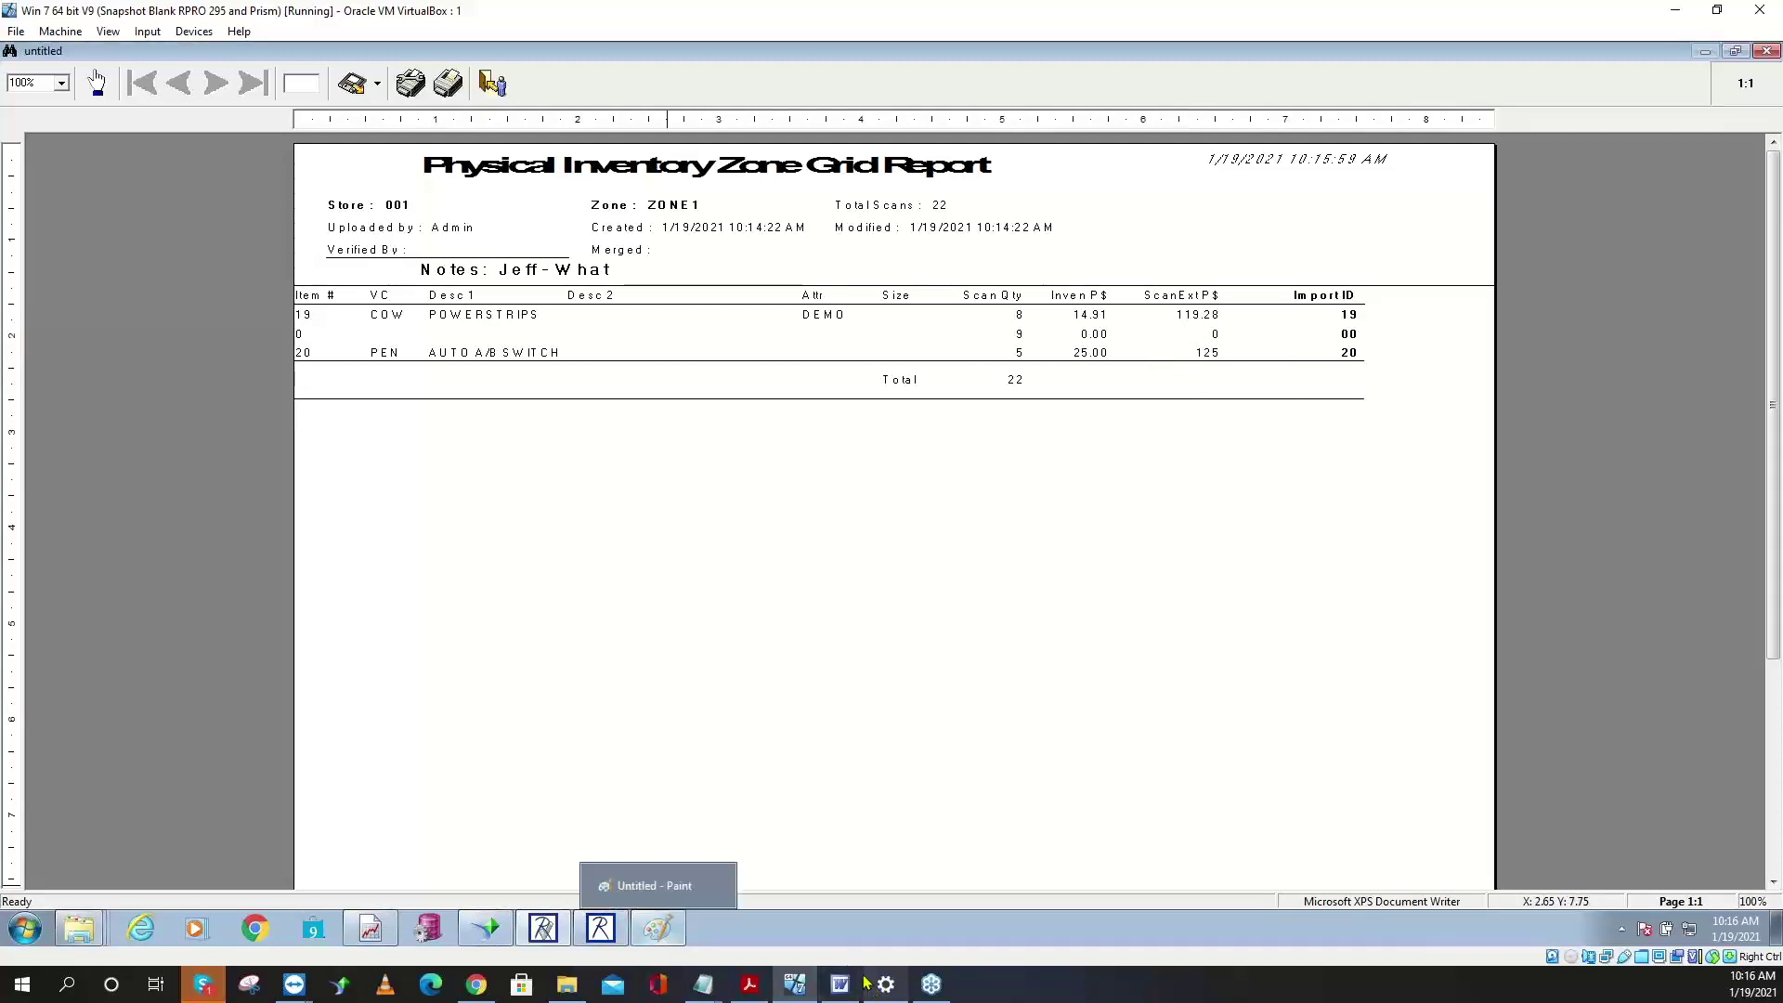
pyautogui.moveTo(712, 995)
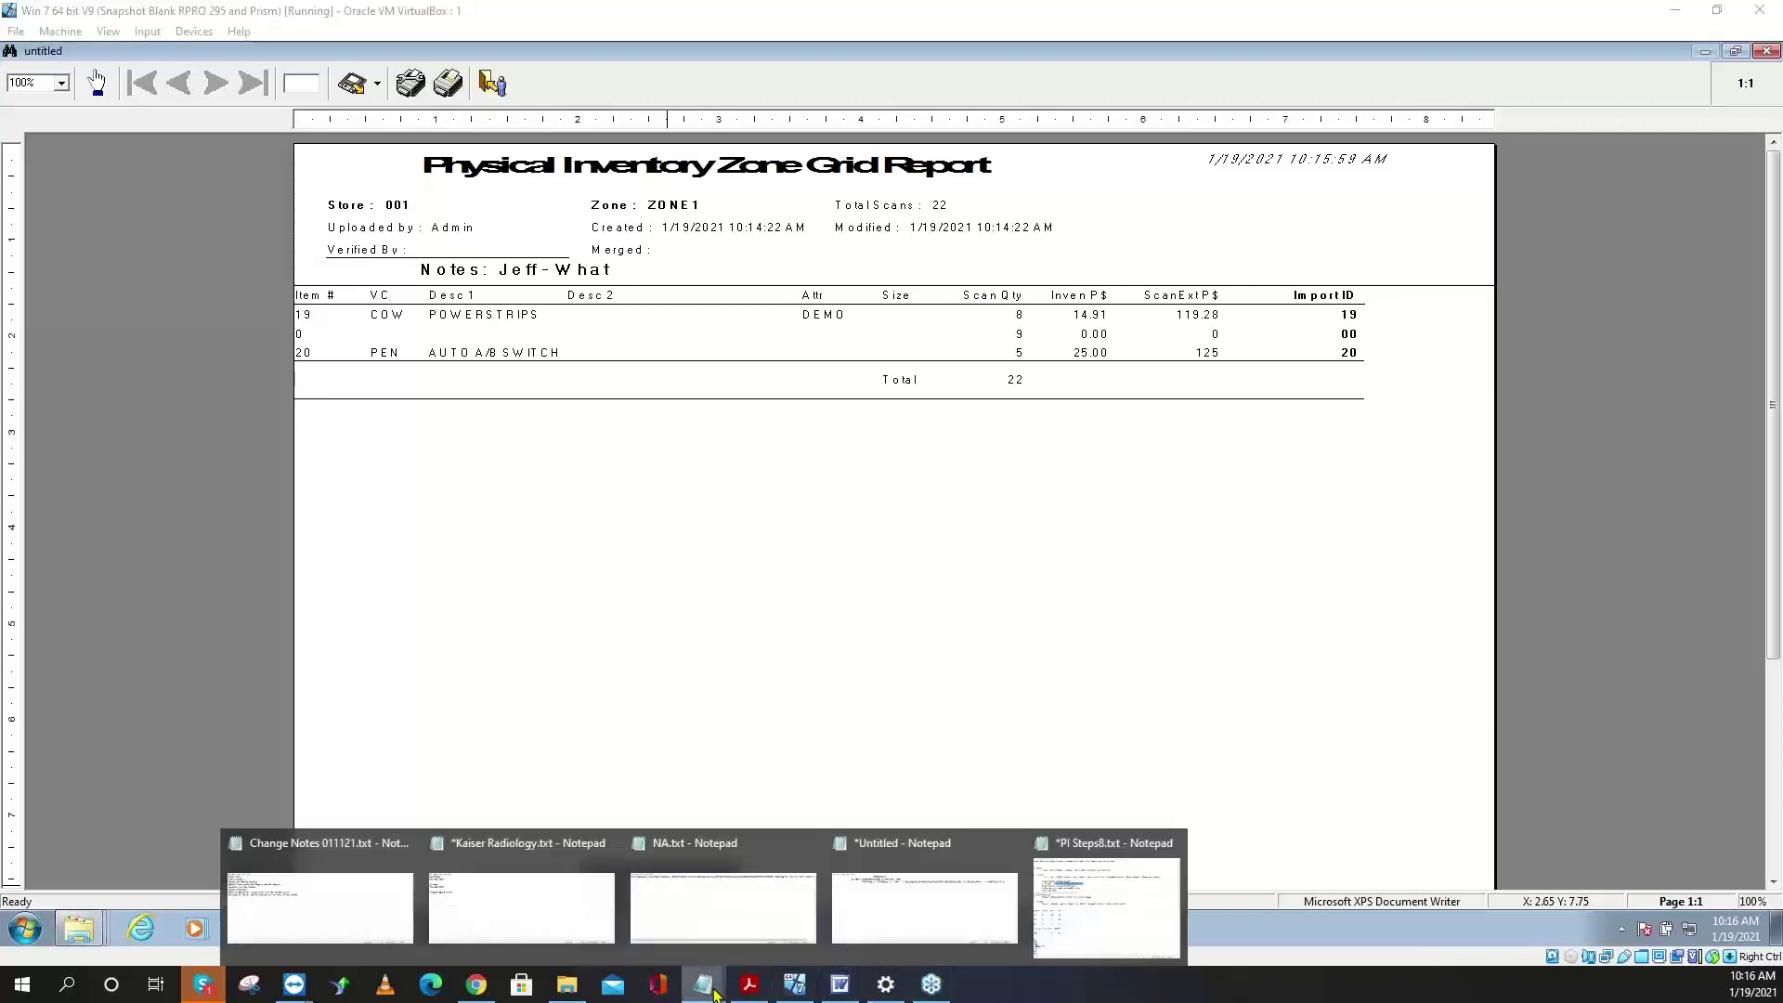
pyautogui.click(1114, 915)
pyautogui.scroll(-3, 650, 631)
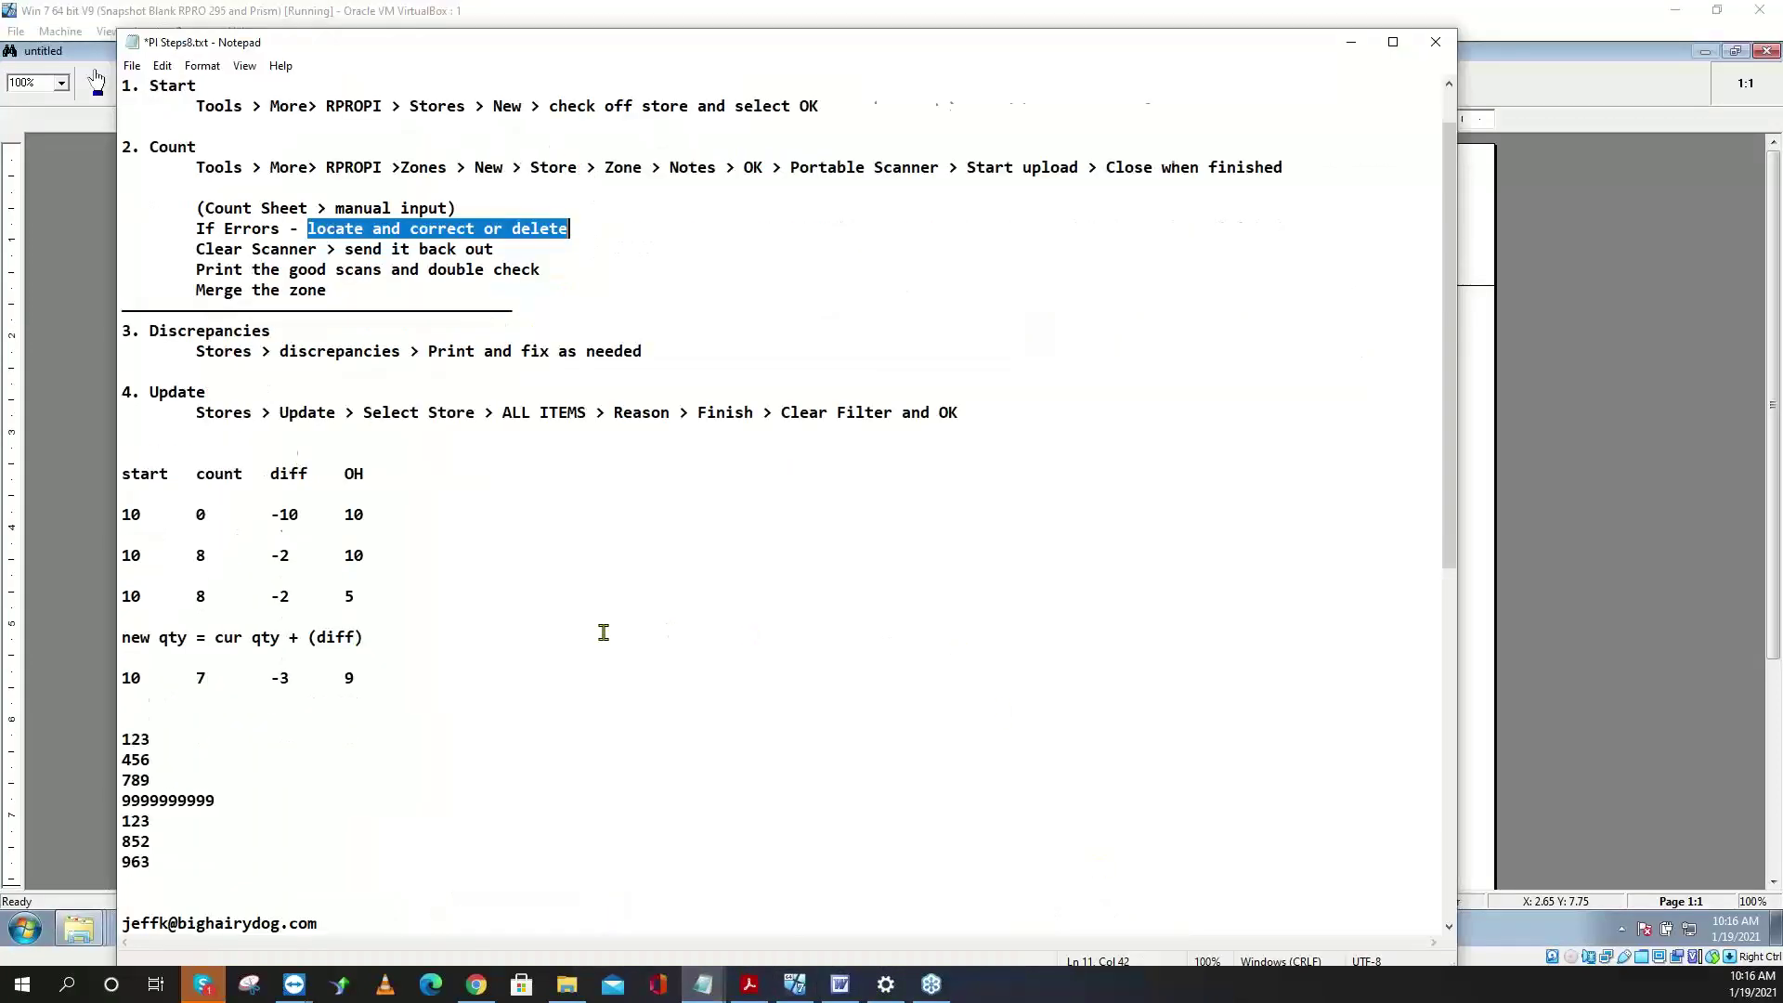
pyautogui.moveTo(170, 615); pyautogui.dragTo(120, 659)
pyautogui.moveTo(224, 678); pyautogui.dragTo(108, 743)
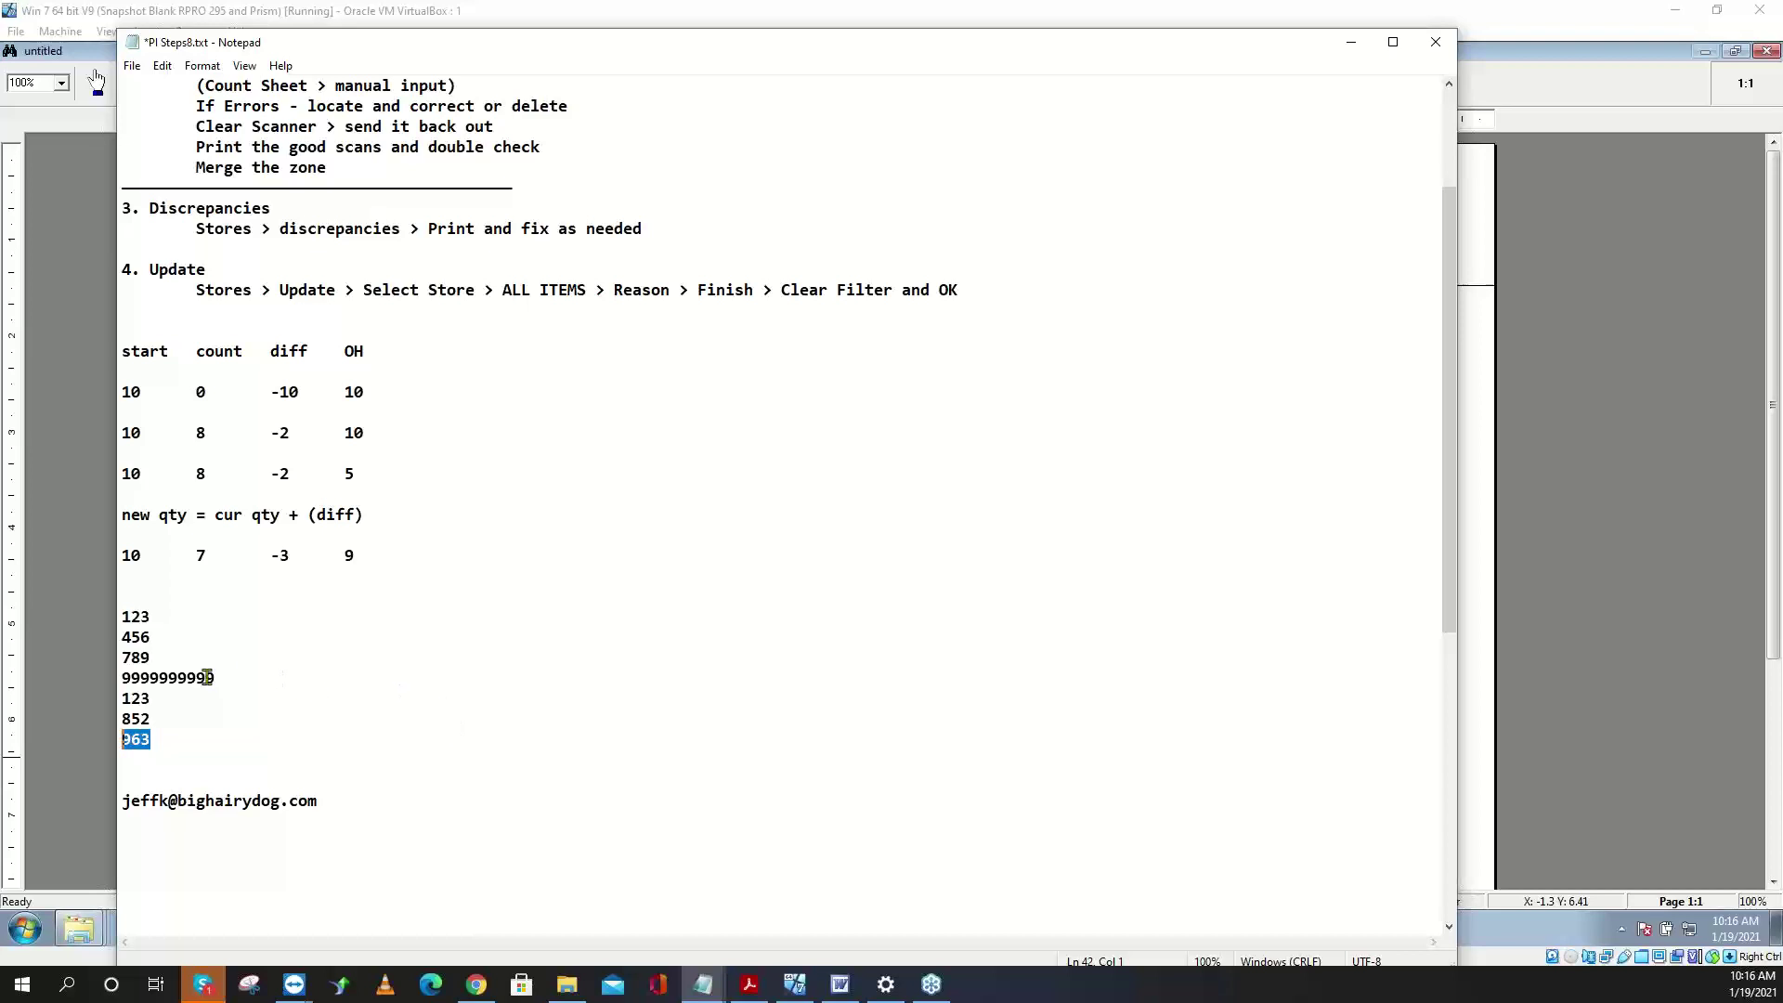
pyautogui.moveTo(160, 659); pyautogui.dragTo(113, 702)
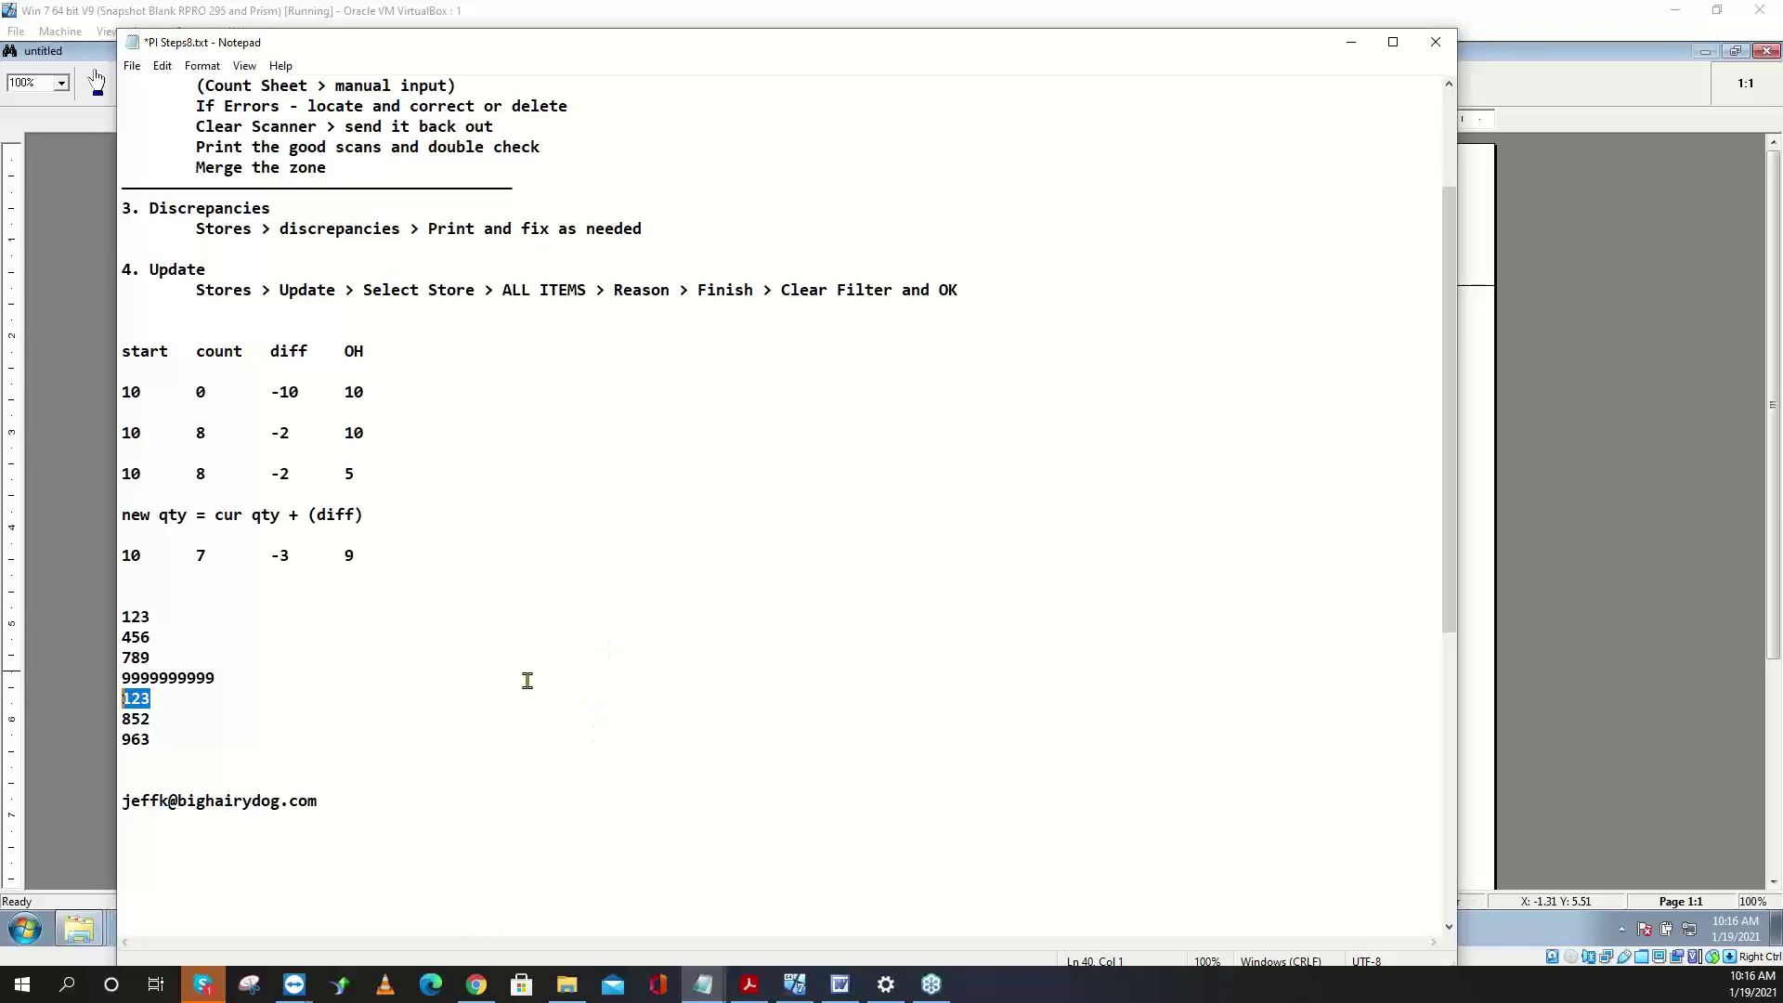
pyautogui.moveTo(157, 658); pyautogui.dragTo(114, 657)
pyautogui.click(158, 721)
pyautogui.moveTo(141, 720)
pyautogui.mouseDown()
pyautogui.moveTo(118, 719)
pyautogui.moveTo(119, 699)
pyautogui.mouseUp()
# - Append -2 to the first 123, delete the duplicate 123 line, and minimize the notes
pyautogui.moveTo(172, 617); pyautogui.dragTo(101, 617)
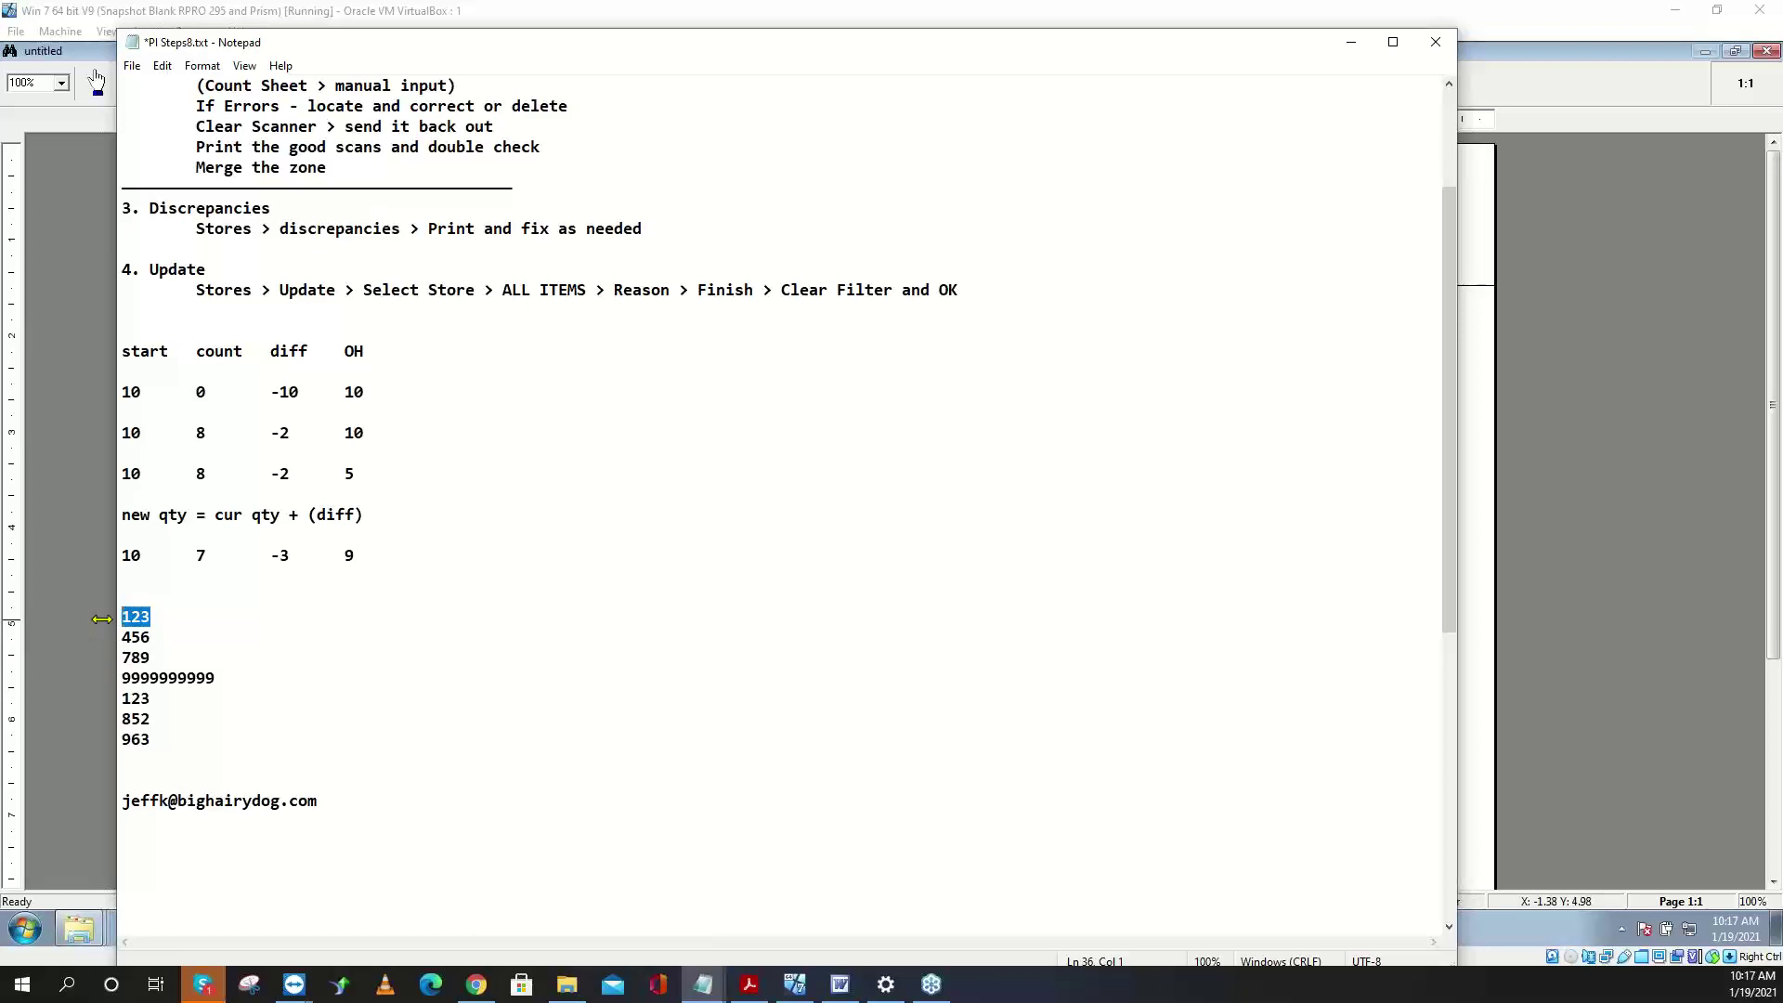
pyautogui.click(156, 618)
pyautogui.write('-2')
pyautogui.moveTo(153, 699); pyautogui.dragTo(80, 702)
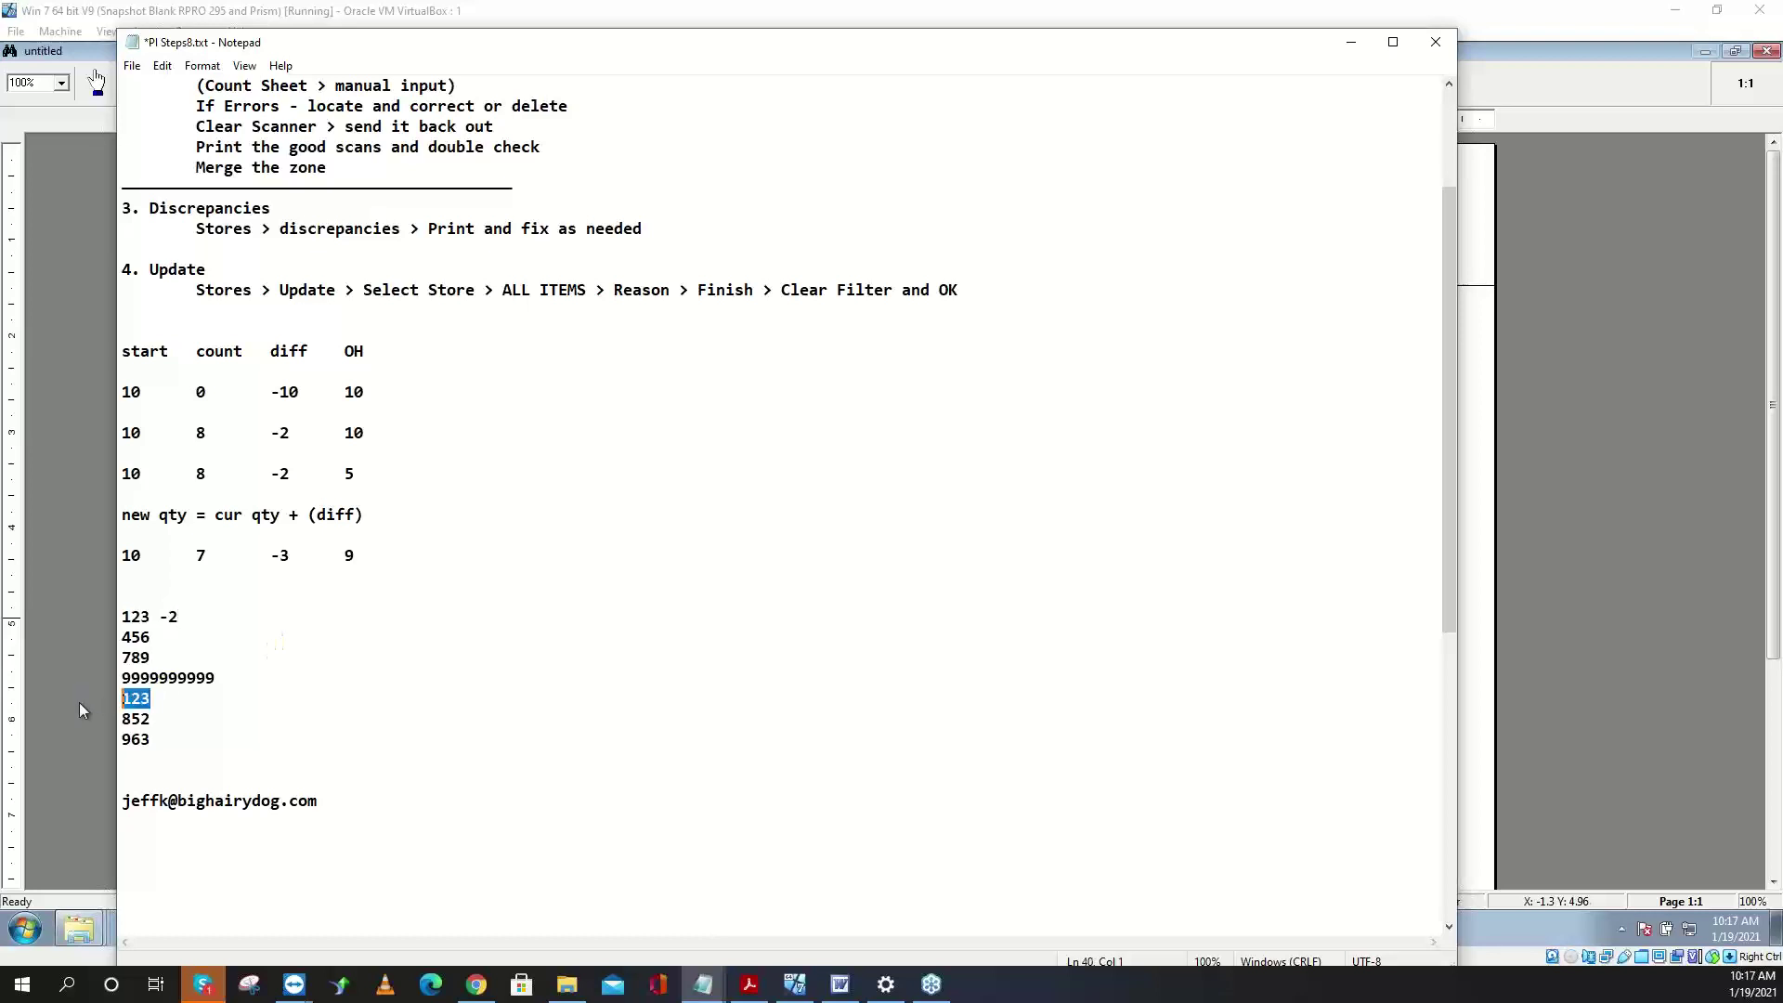
pyautogui.press('Delete')
pyautogui.moveTo(1317, 53); pyautogui.dragTo(1318, 433)
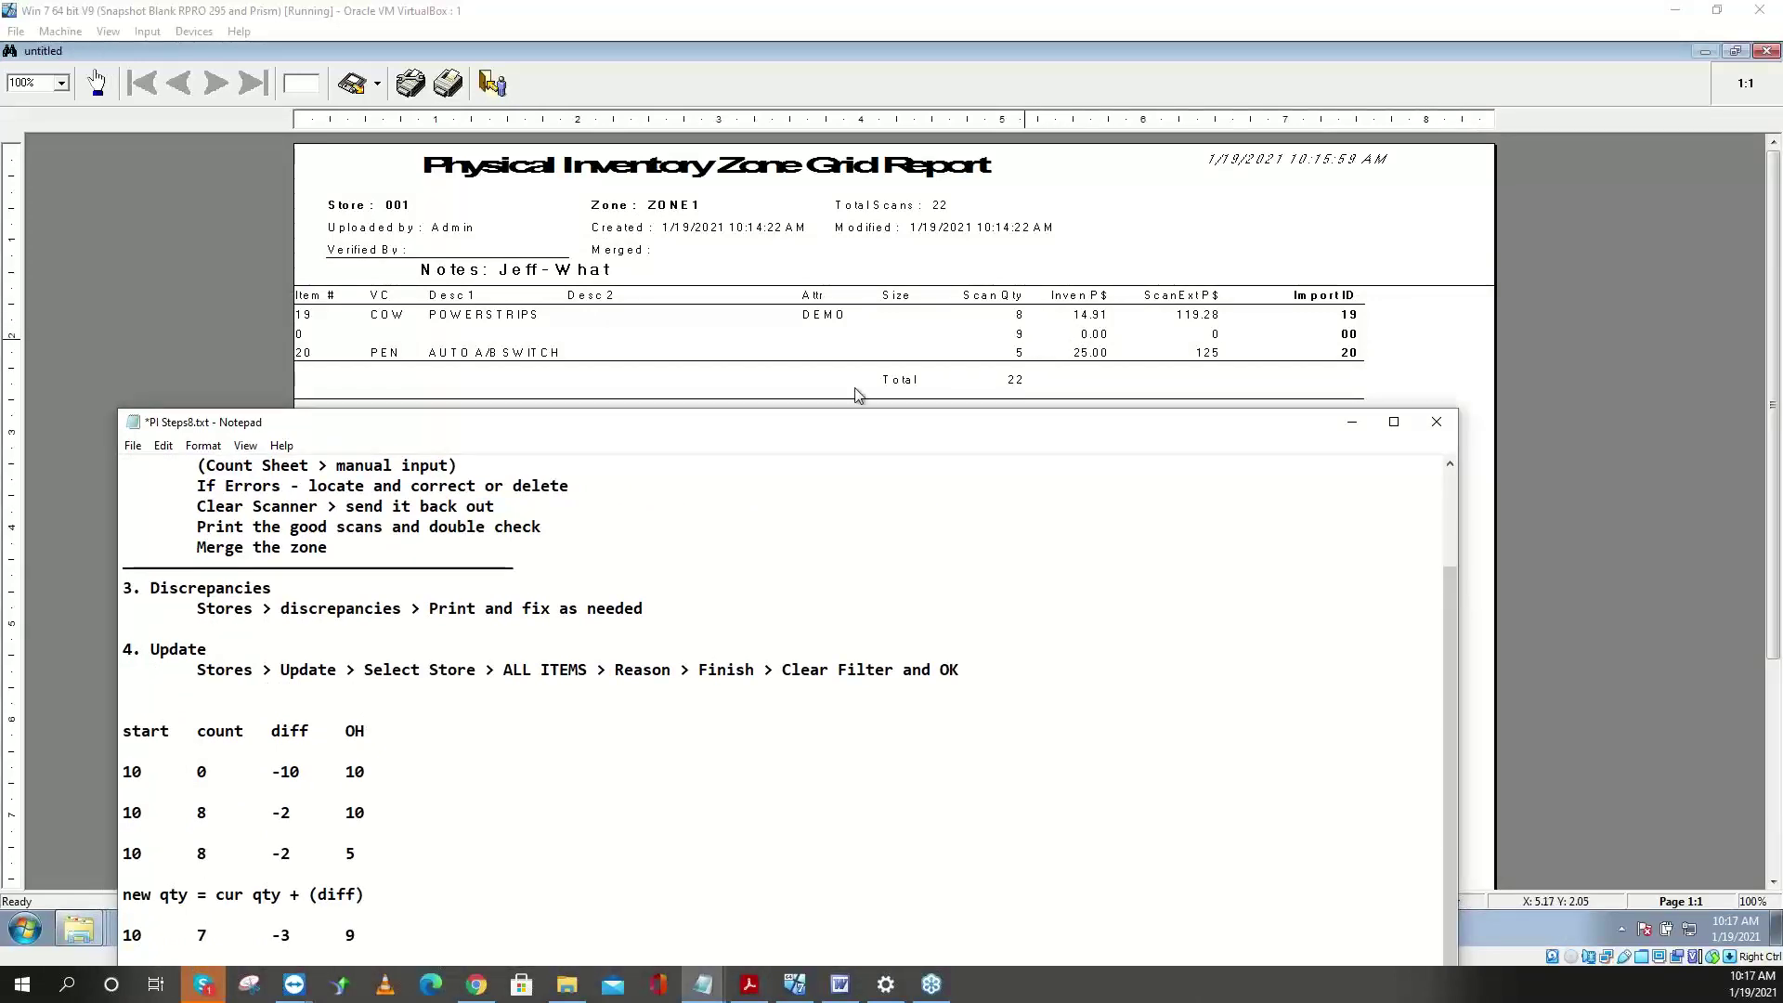
pyautogui.moveTo(658, 422); pyautogui.dragTo(657, 0)
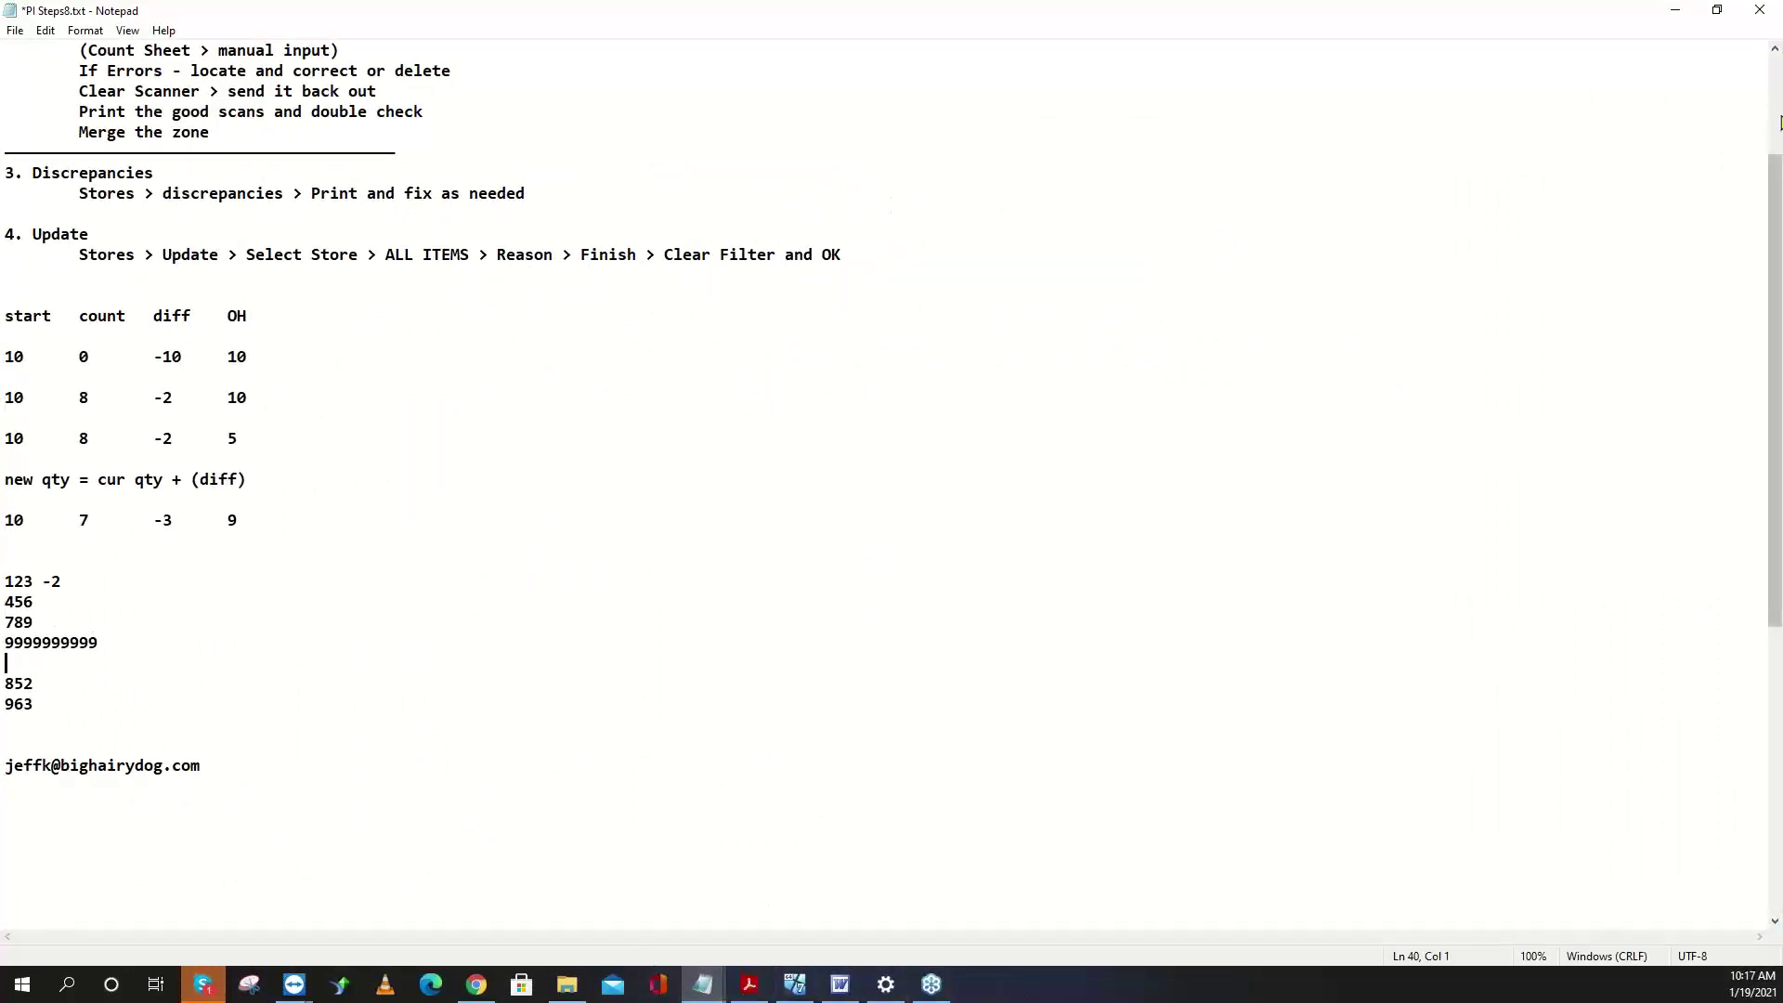
pyautogui.click(1674, 11)
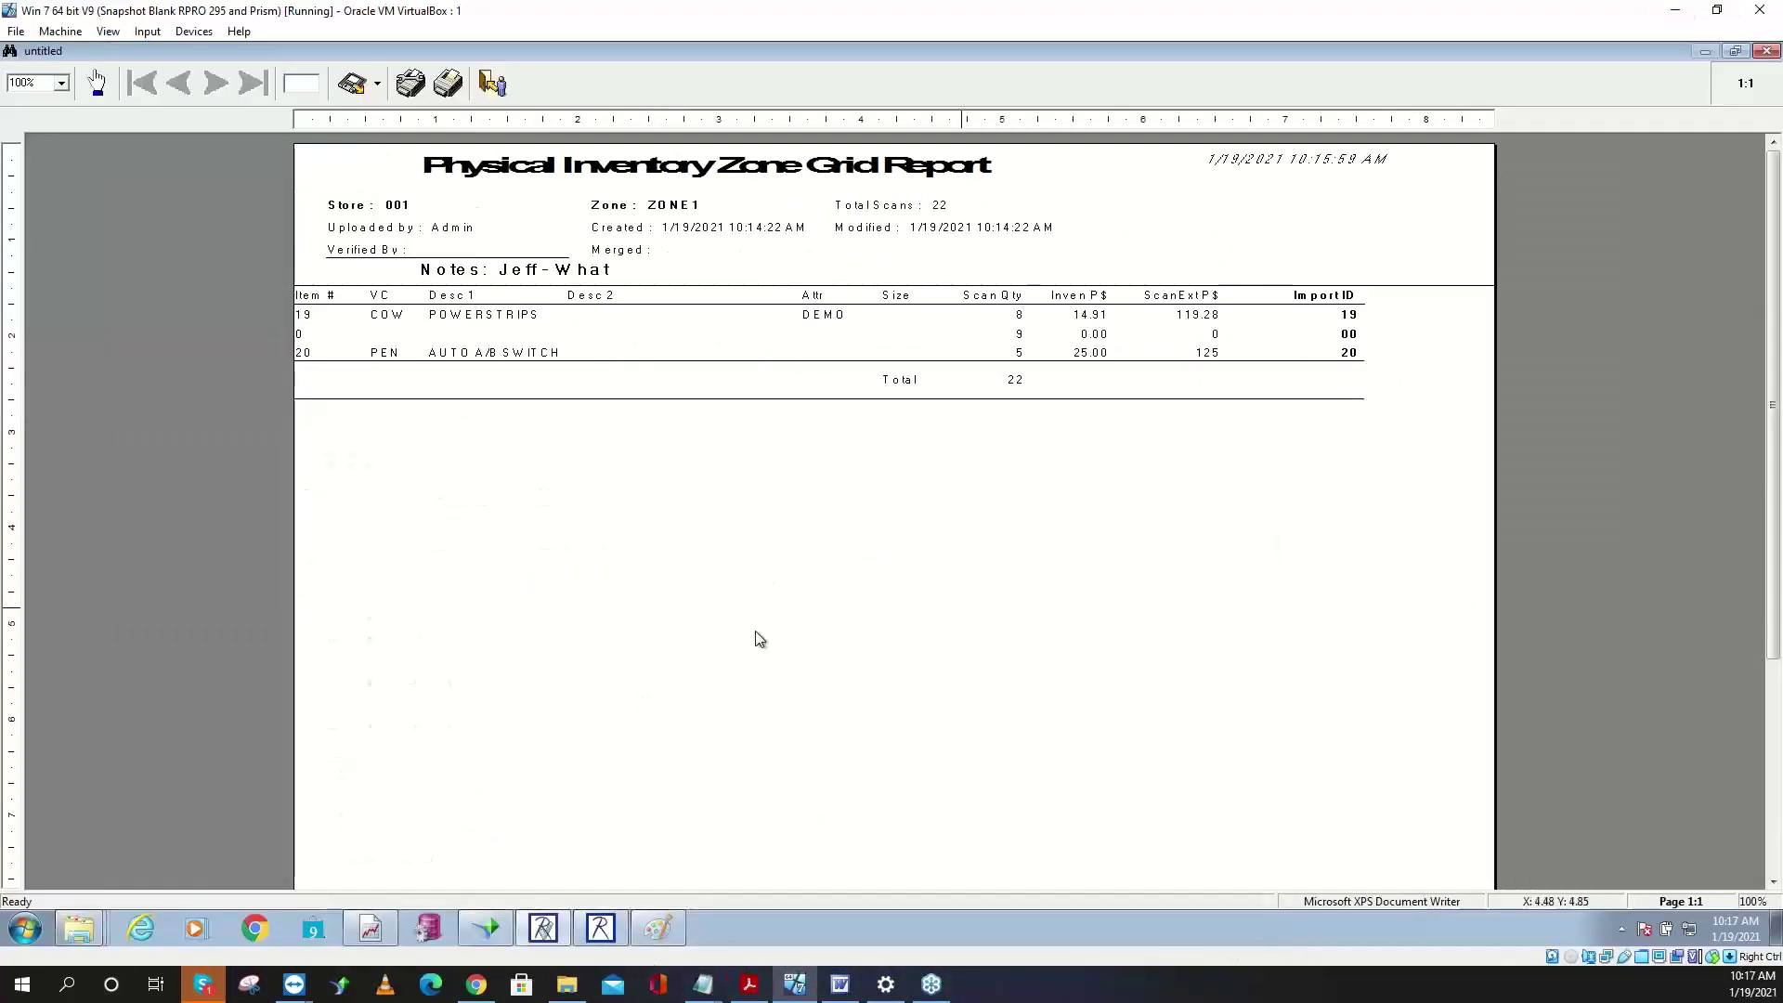
# - Draw four horizontal lines beside the store diagram, X the third, add column boxes, minimize Paint
pyautogui.click(650, 934)
pyautogui.moveTo(1414, 443); pyautogui.dragTo(1219, 439)
pyautogui.moveTo(1220, 511); pyautogui.dragTo(1418, 513)
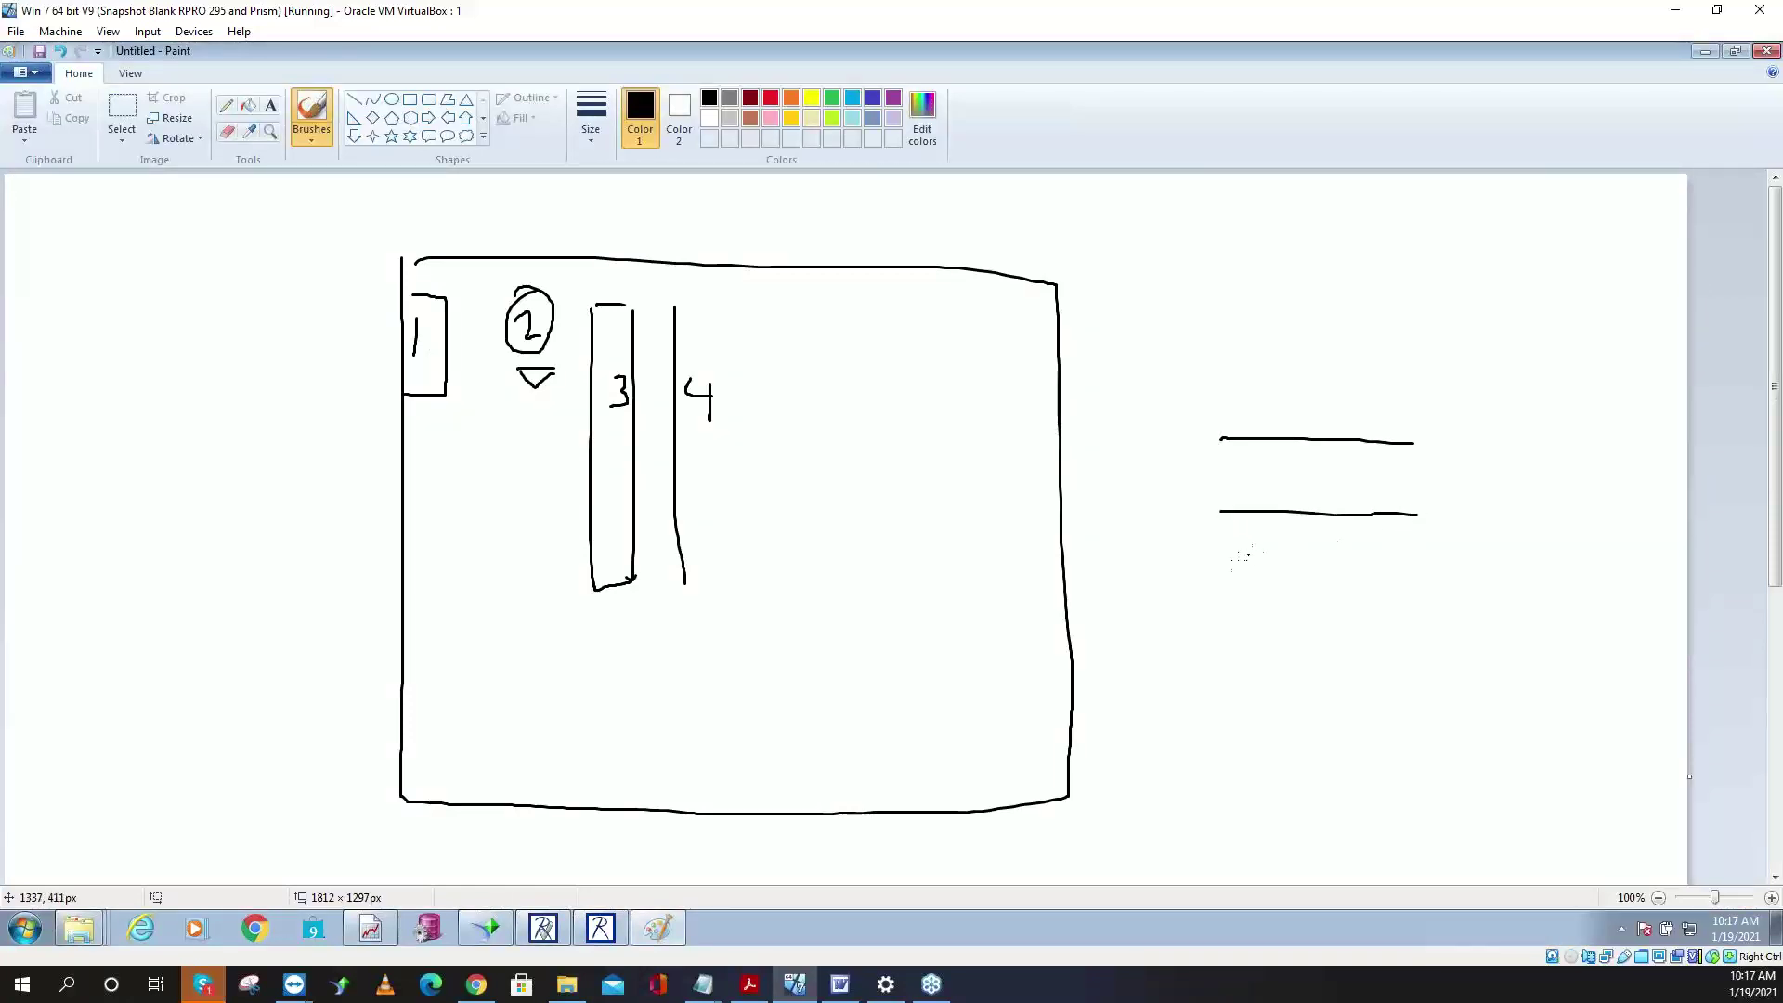
pyautogui.moveTo(1230, 565); pyautogui.dragTo(1425, 572)
pyautogui.moveTo(1228, 631); pyautogui.dragTo(1424, 643)
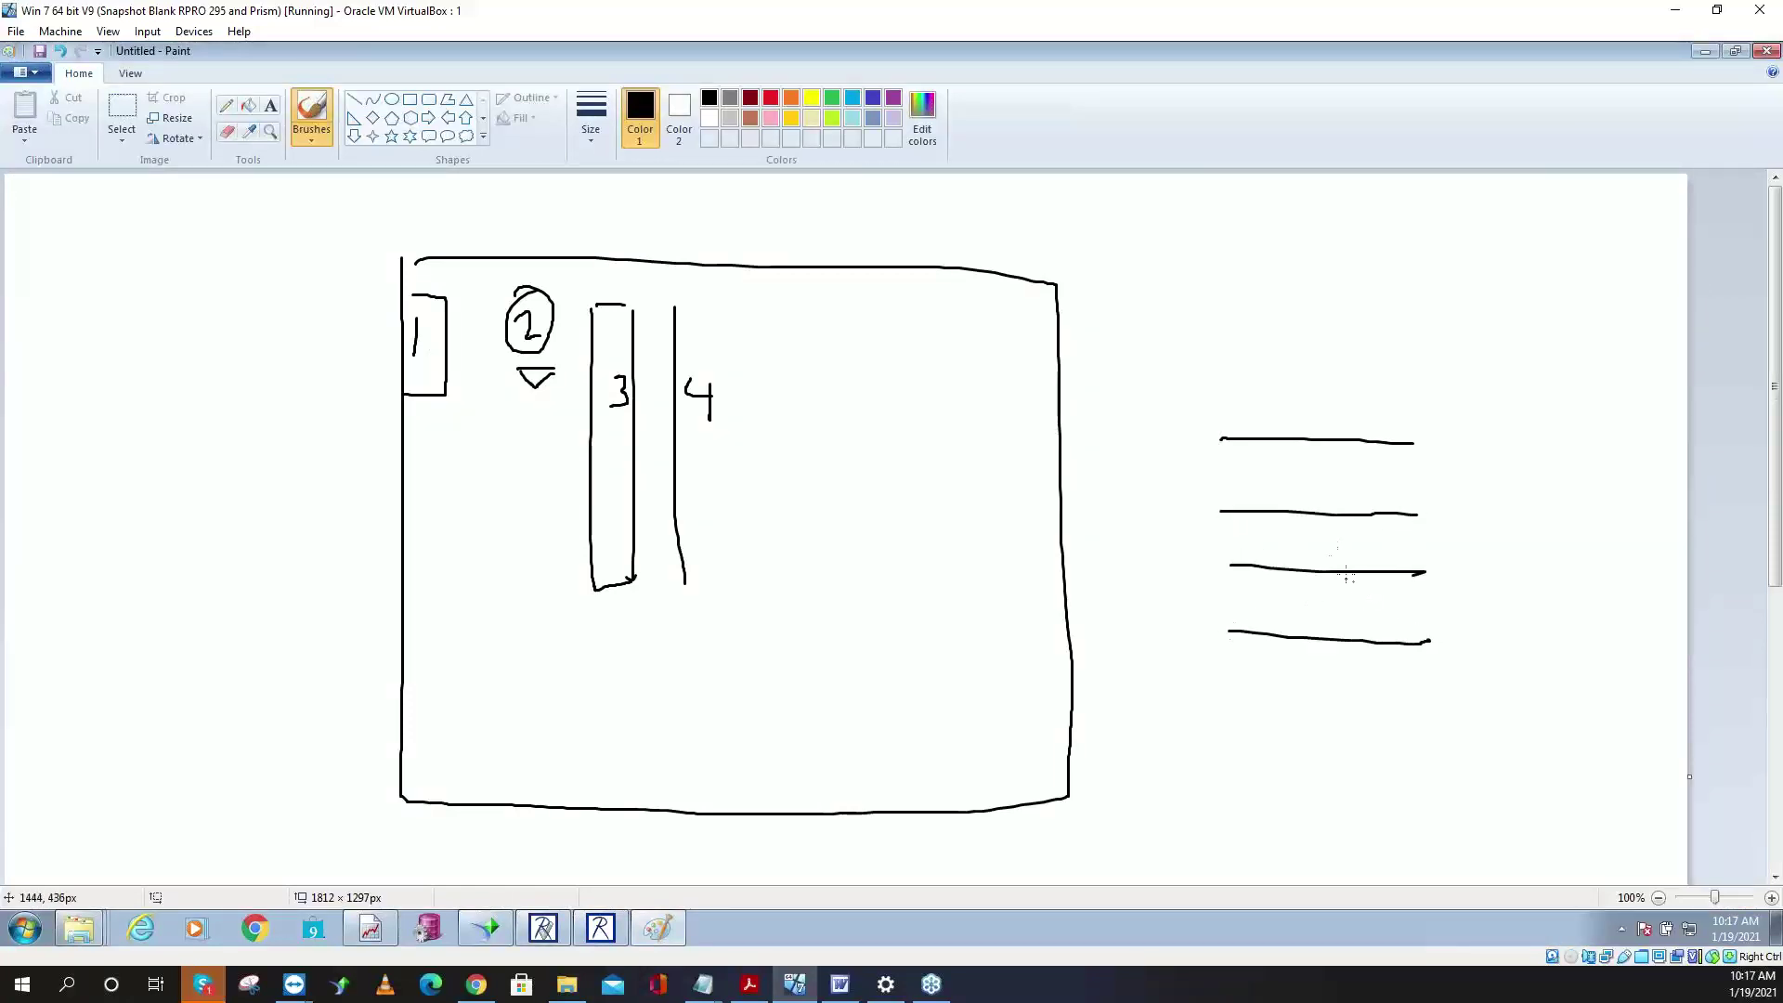
pyautogui.moveTo(1327, 550); pyautogui.dragTo(1346, 569)
pyautogui.moveTo(1349, 544); pyautogui.dragTo(1320, 581)
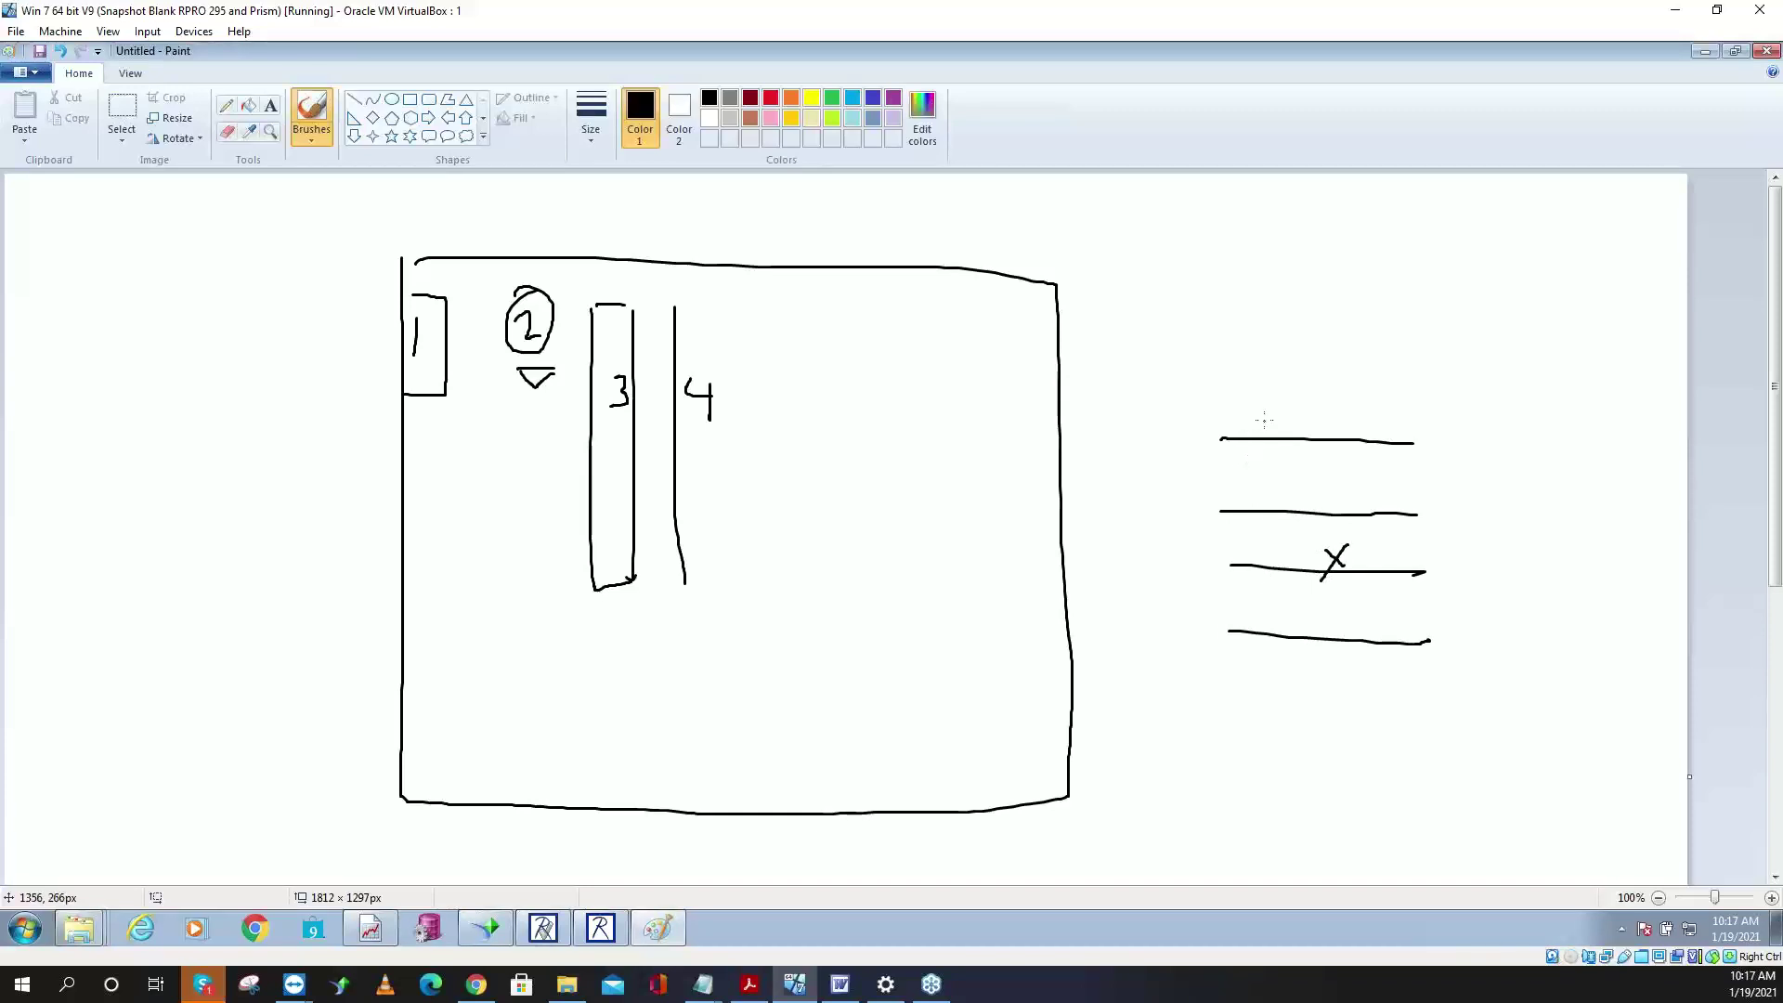
pyautogui.moveTo(1265, 420)
pyautogui.mouseDown()
pyautogui.moveTo(1213, 454)
pyautogui.moveTo(1224, 636)
pyautogui.moveTo(1264, 583)
pyautogui.moveTo(1263, 434)
pyautogui.mouseUp()
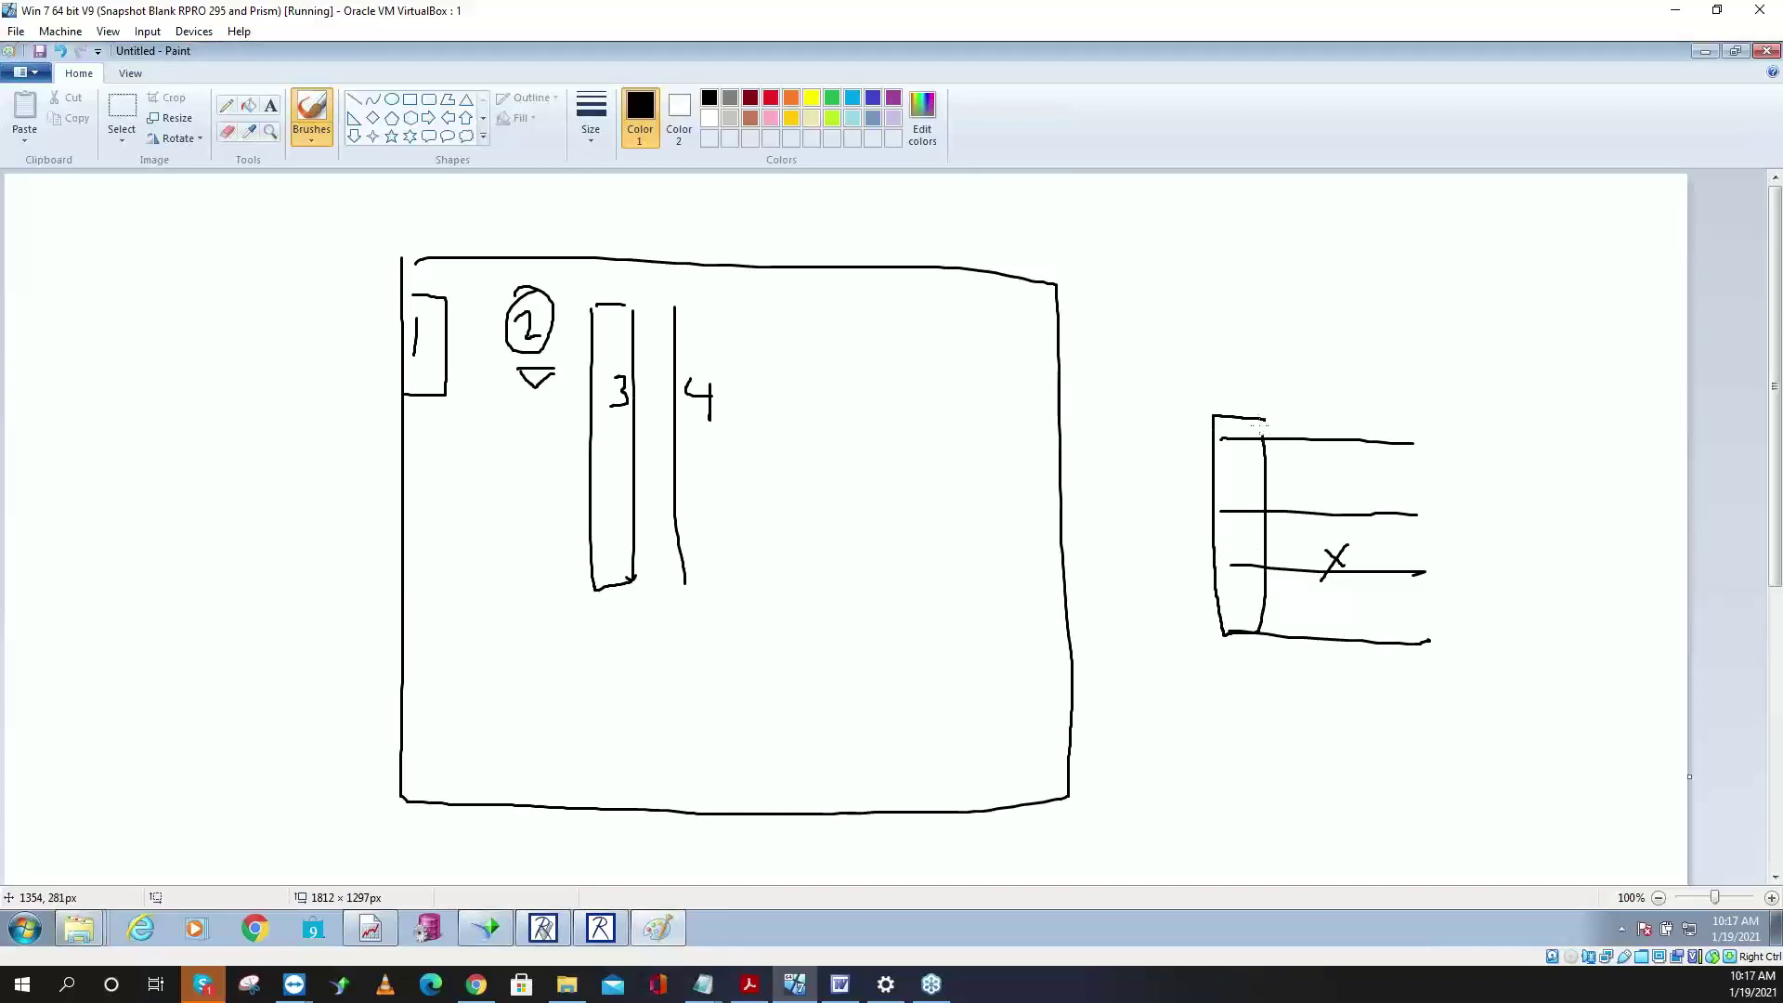
pyautogui.moveTo(1419, 405)
pyautogui.mouseDown()
pyautogui.moveTo(1398, 407)
pyautogui.moveTo(1388, 599)
pyautogui.moveTo(1435, 619)
pyautogui.moveTo(1413, 419)
pyautogui.moveTo(1292, 407)
pyautogui.moveTo(1280, 602)
pyautogui.moveTo(1332, 599)
pyautogui.moveTo(1311, 408)
pyautogui.moveTo(1360, 409)
pyautogui.moveTo(1311, 507)
pyautogui.moveTo(1363, 641)
pyautogui.moveTo(1360, 397)
pyautogui.mouseUp()
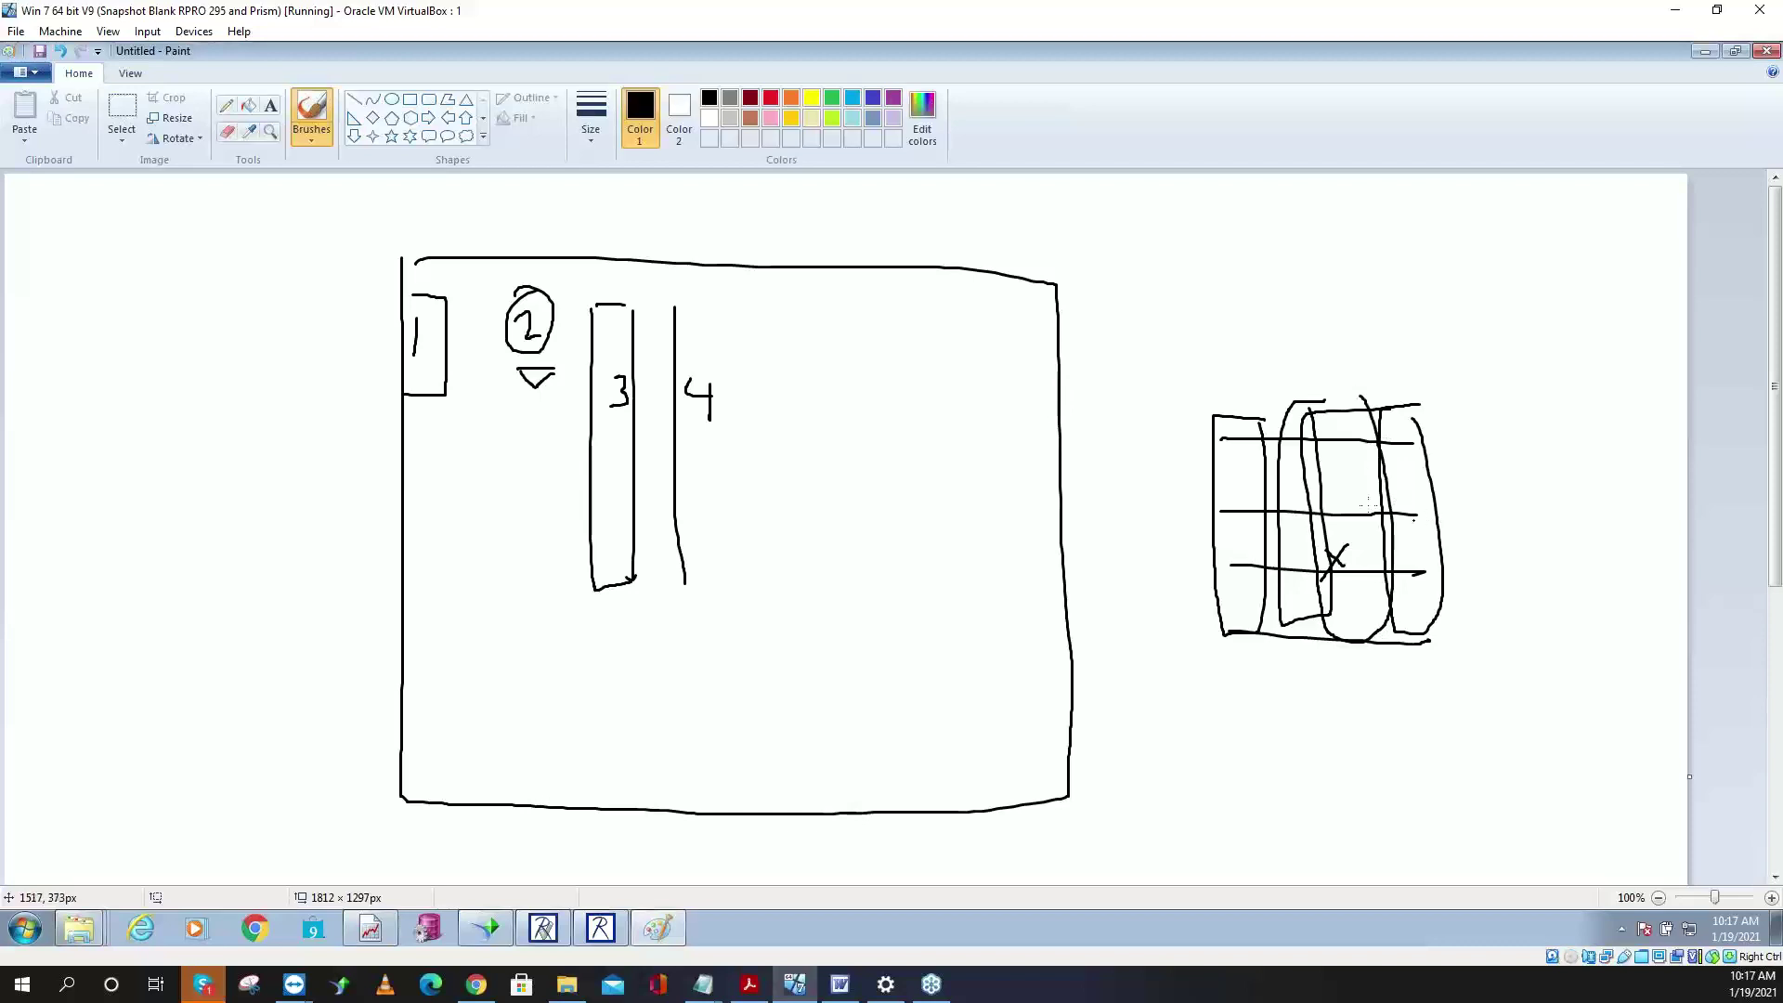
pyautogui.moveTo(1199, 421); pyautogui.dragTo(1206, 422)
pyautogui.click(1706, 51)
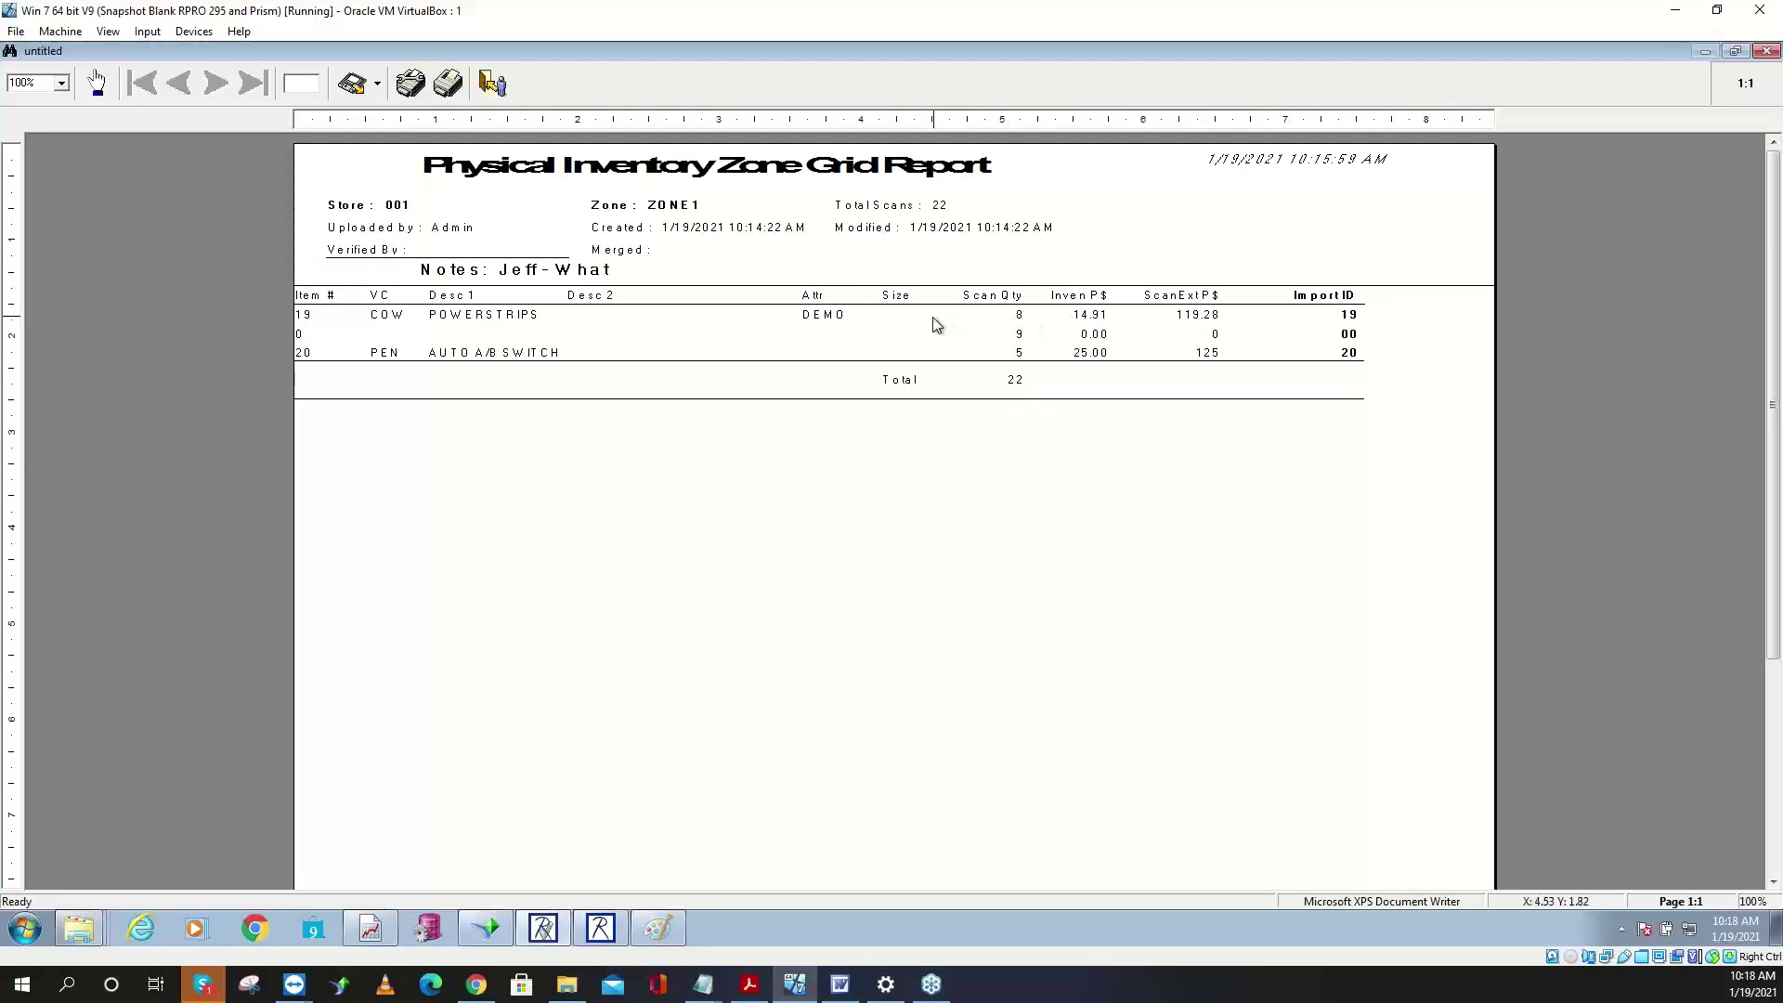
# - Close the Zone Grid Report preview to return to ZONE1's three error rows
pyautogui.press('Escape')
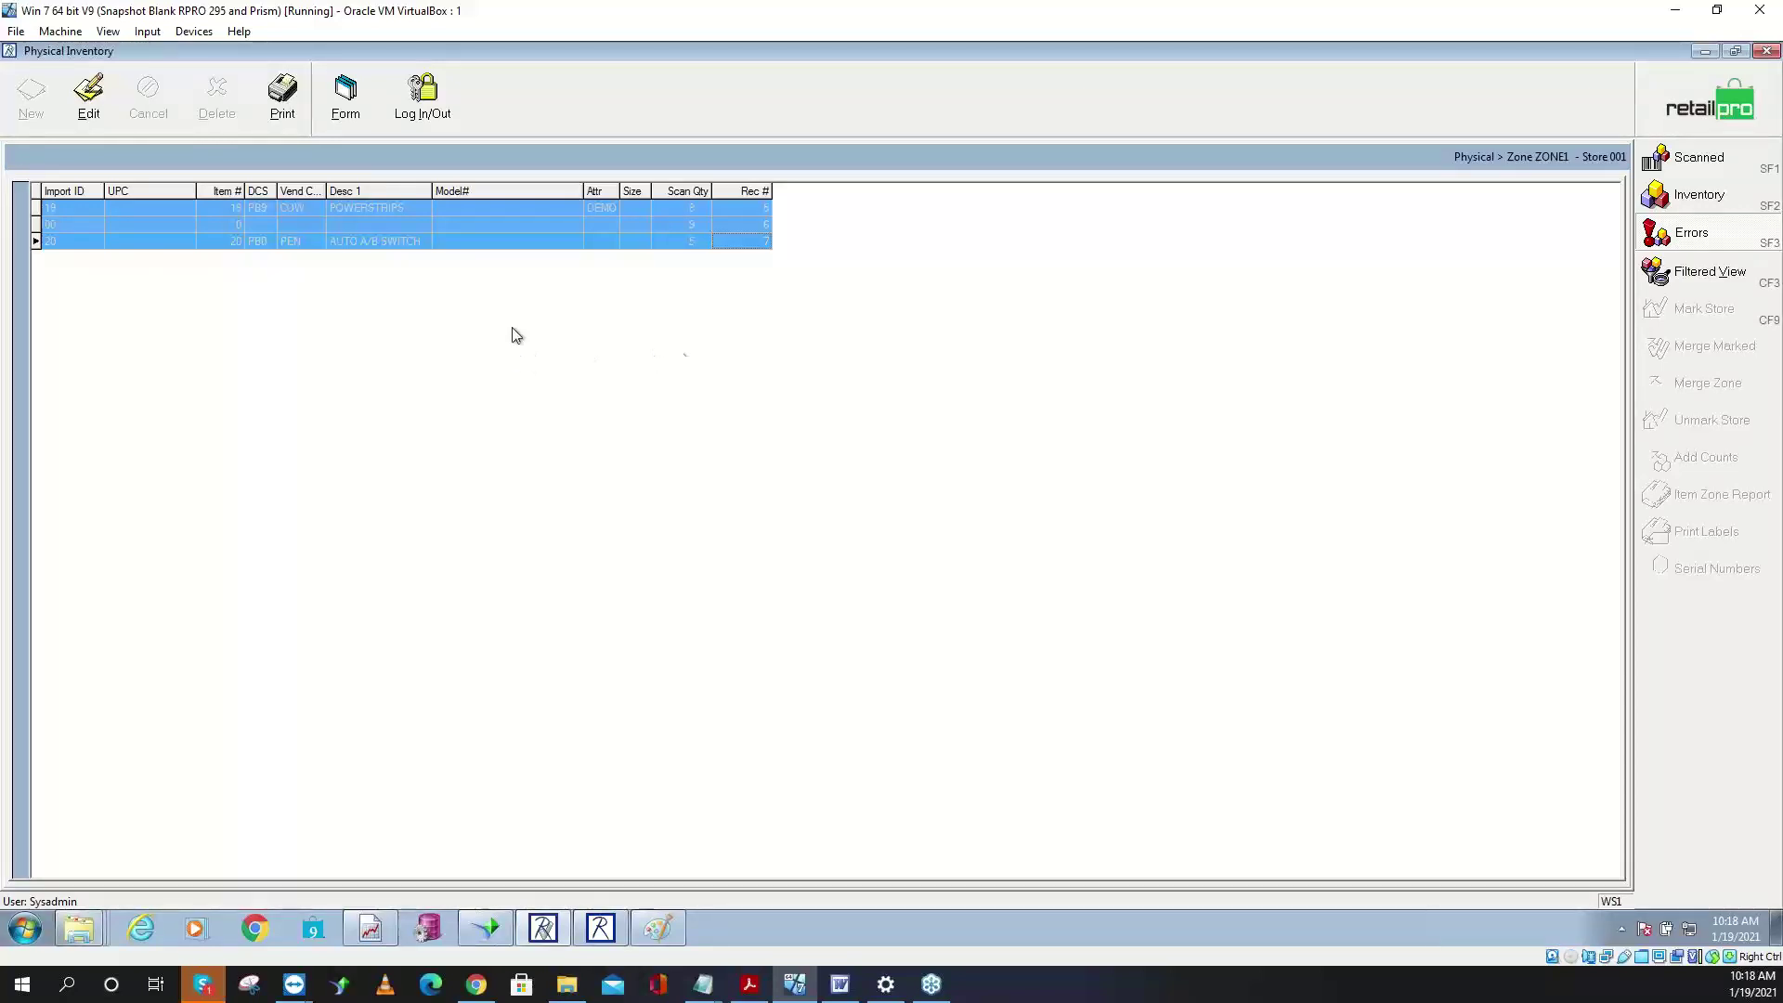
pyautogui.click(227, 225)
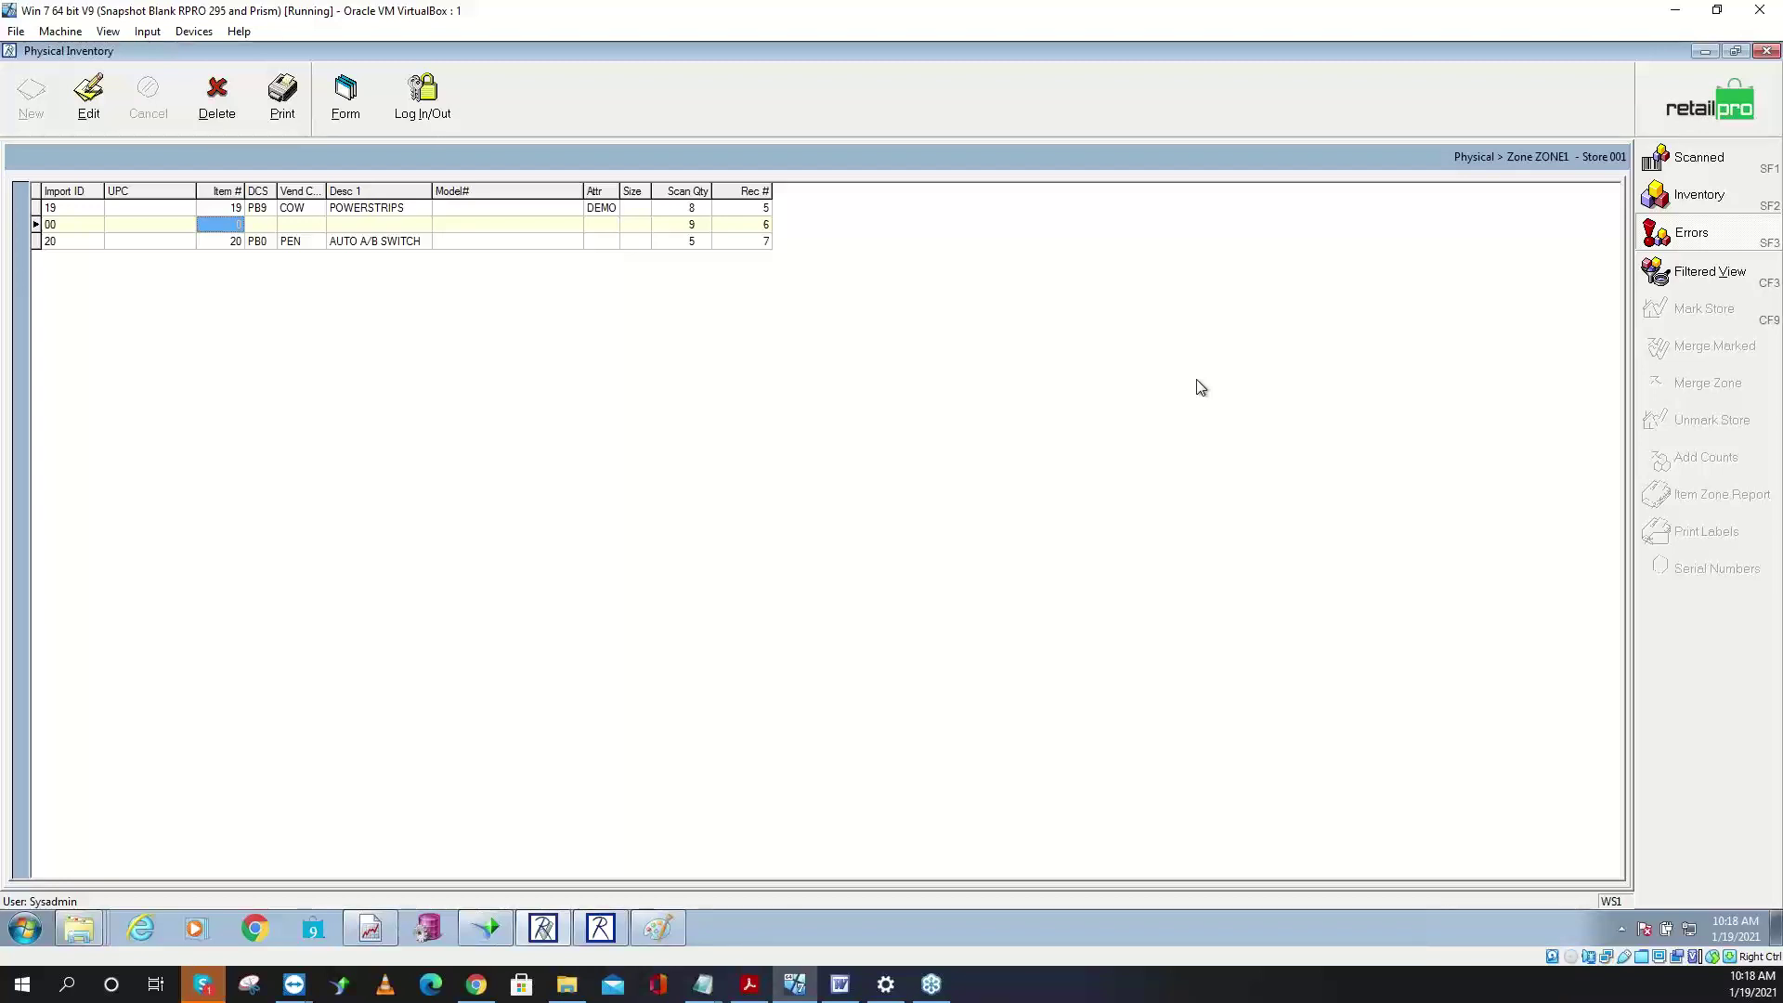
pyautogui.click(88, 95)
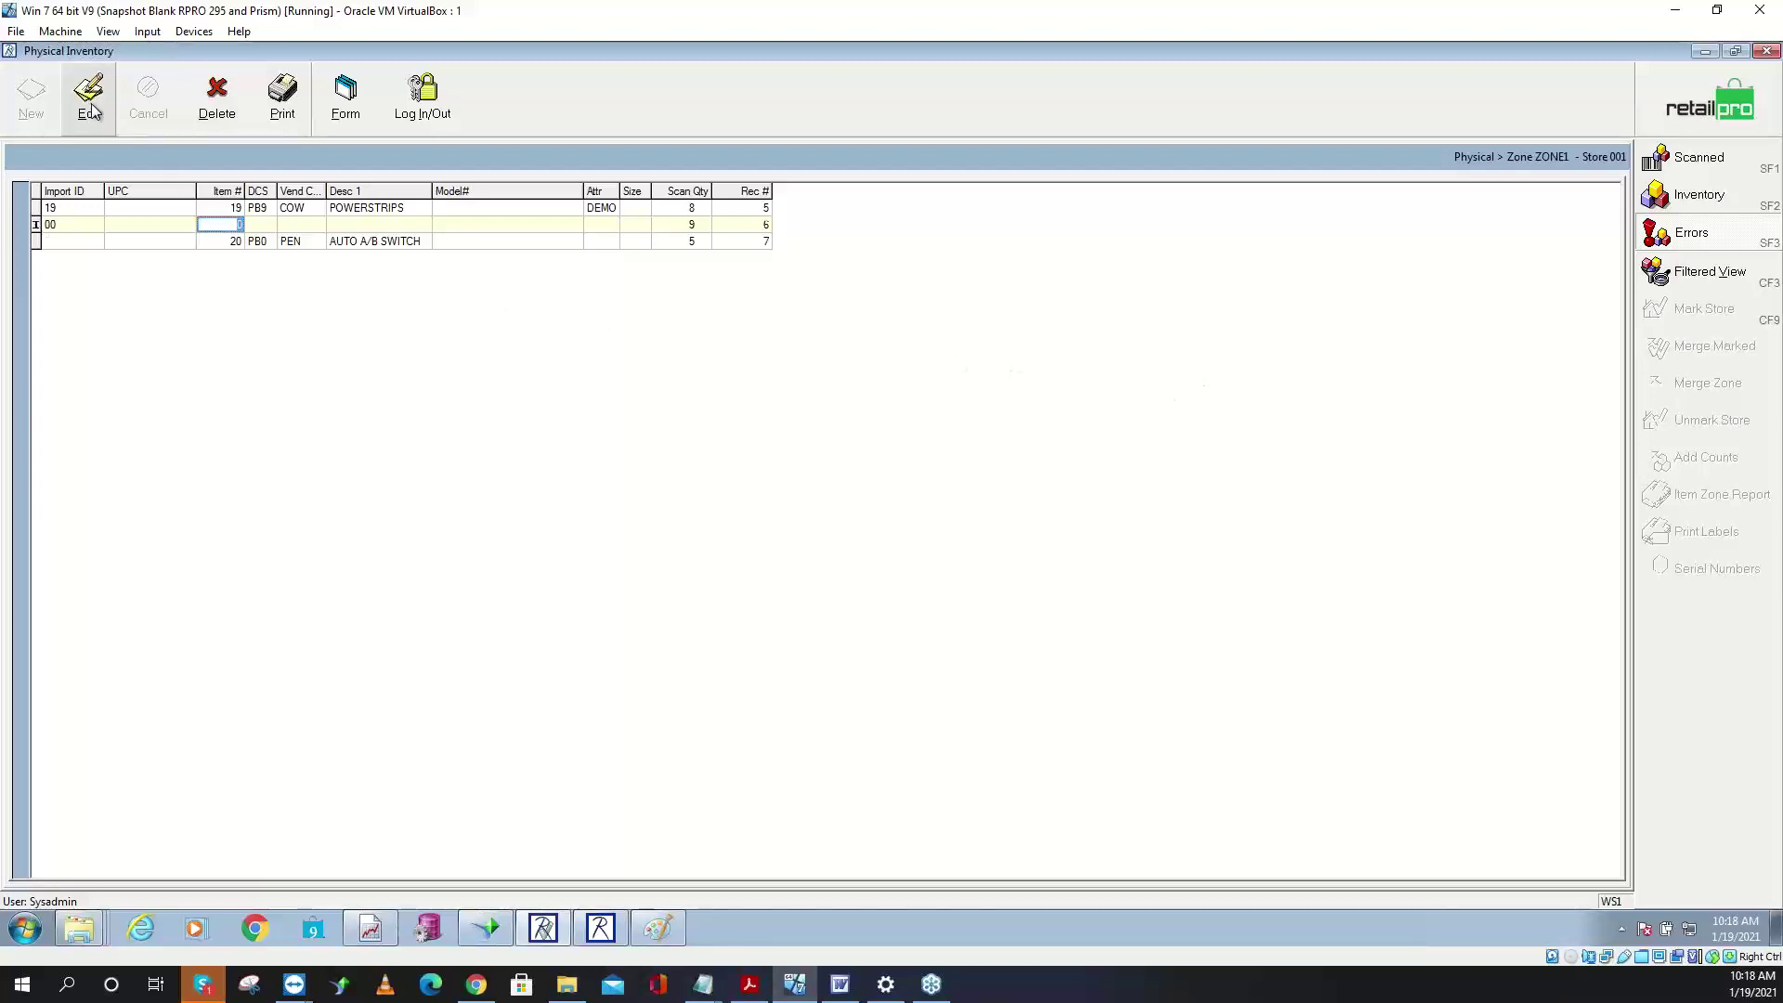
pyautogui.click(80, 224)
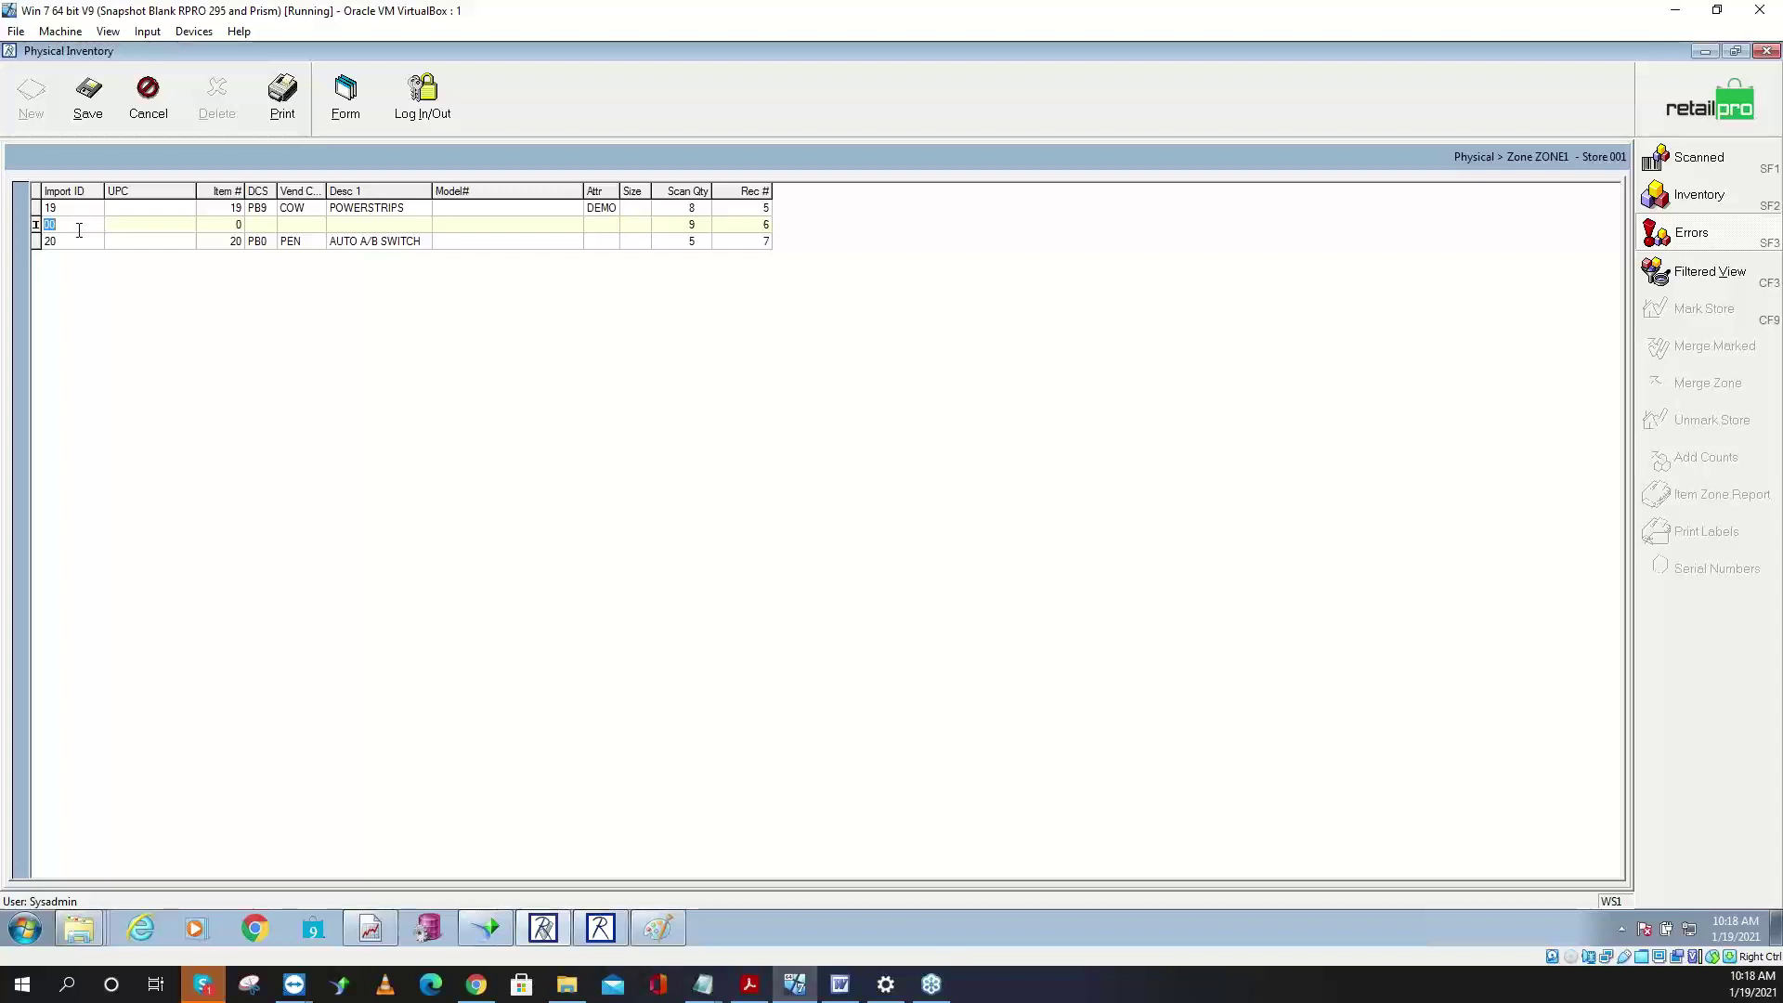
pyautogui.write('45')
pyautogui.press('Return')
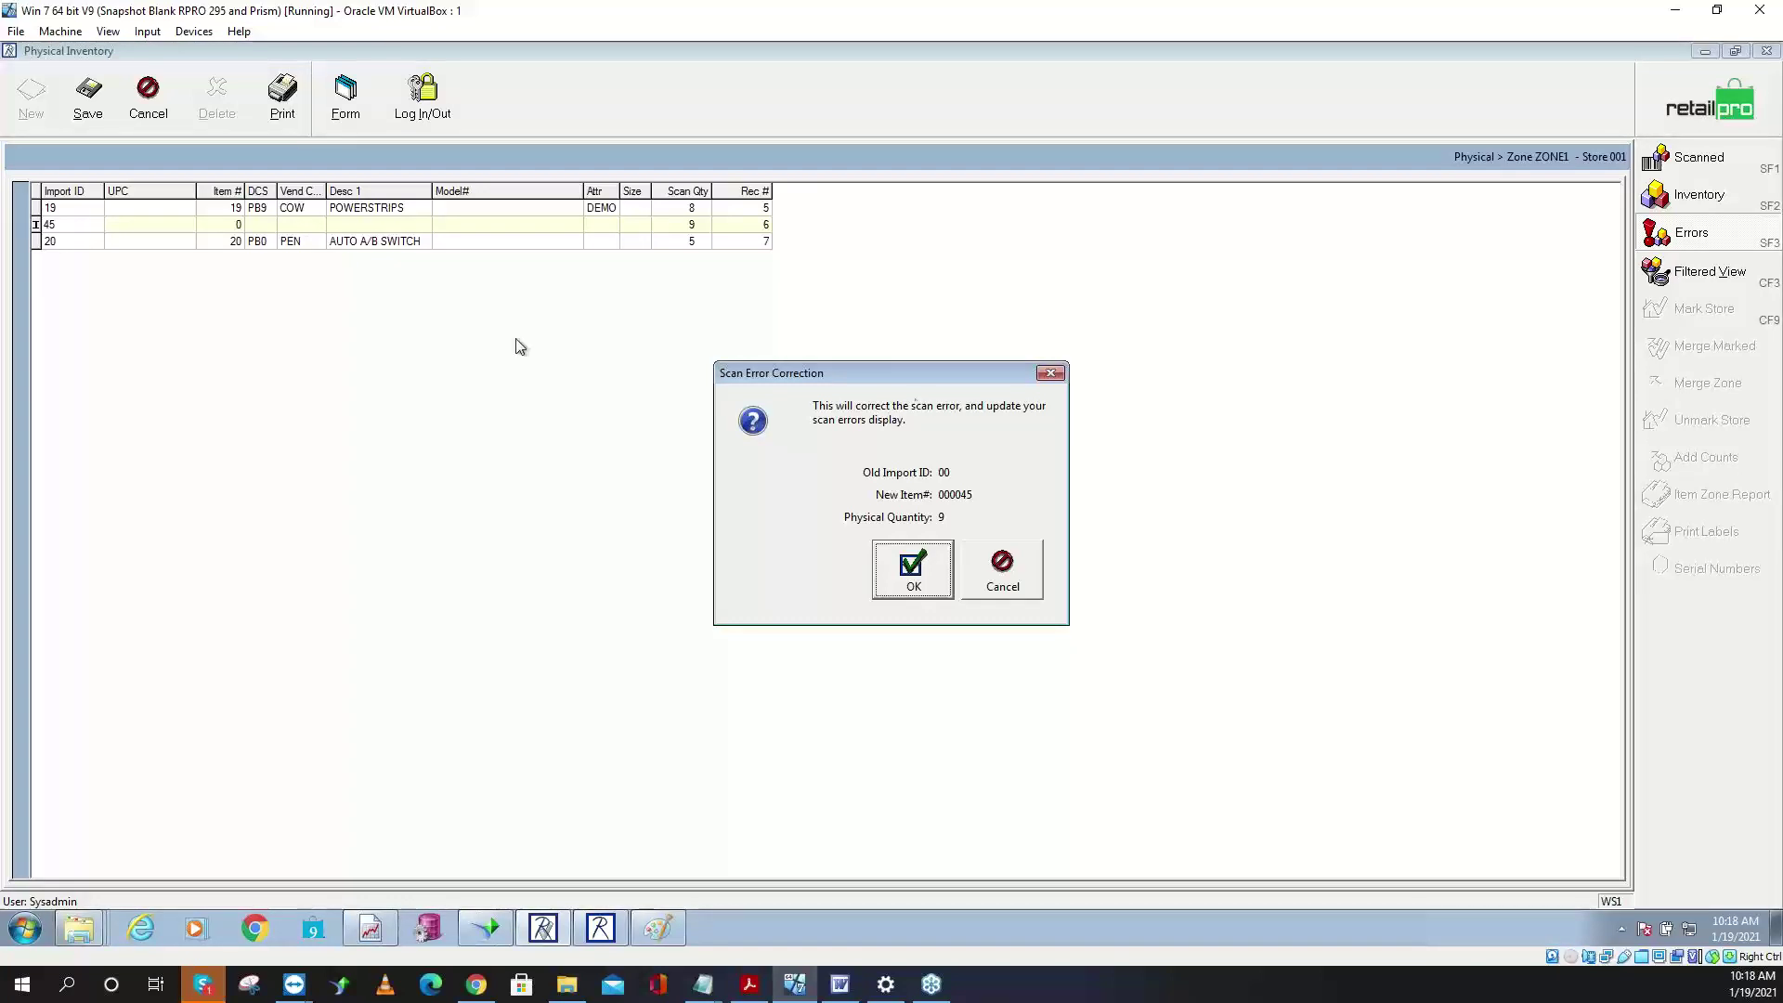
pyautogui.click(1004, 571)
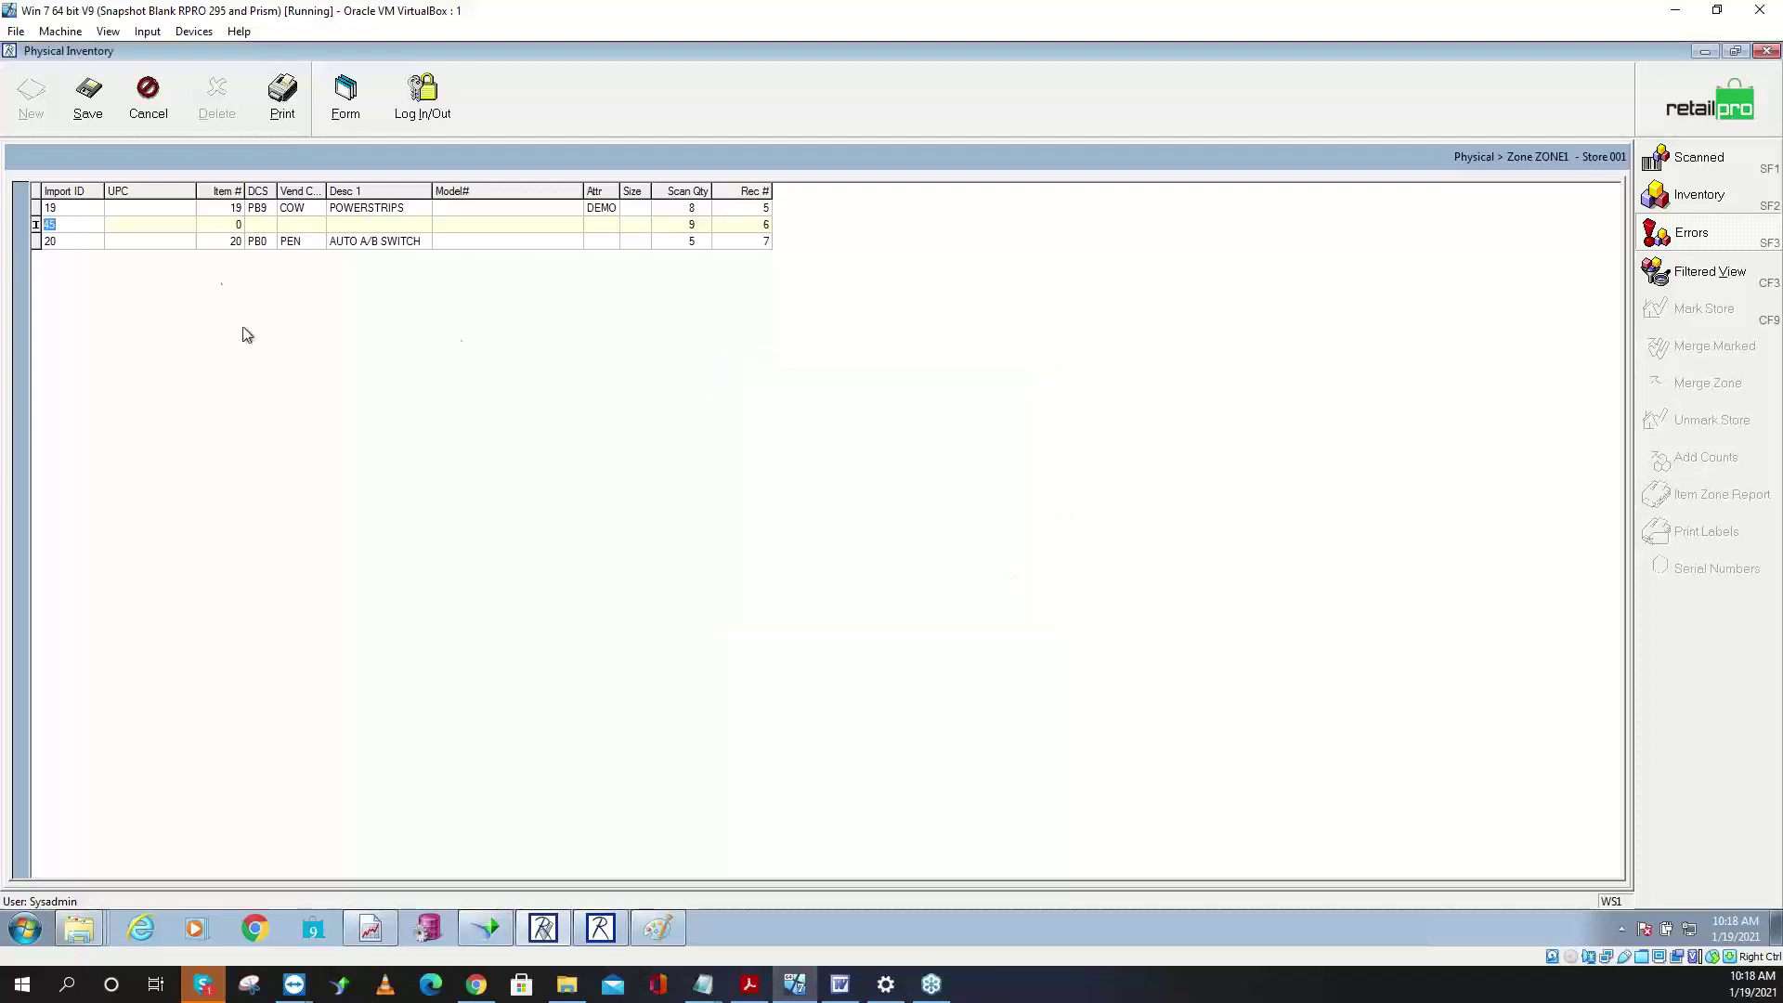
pyautogui.click(149, 104)
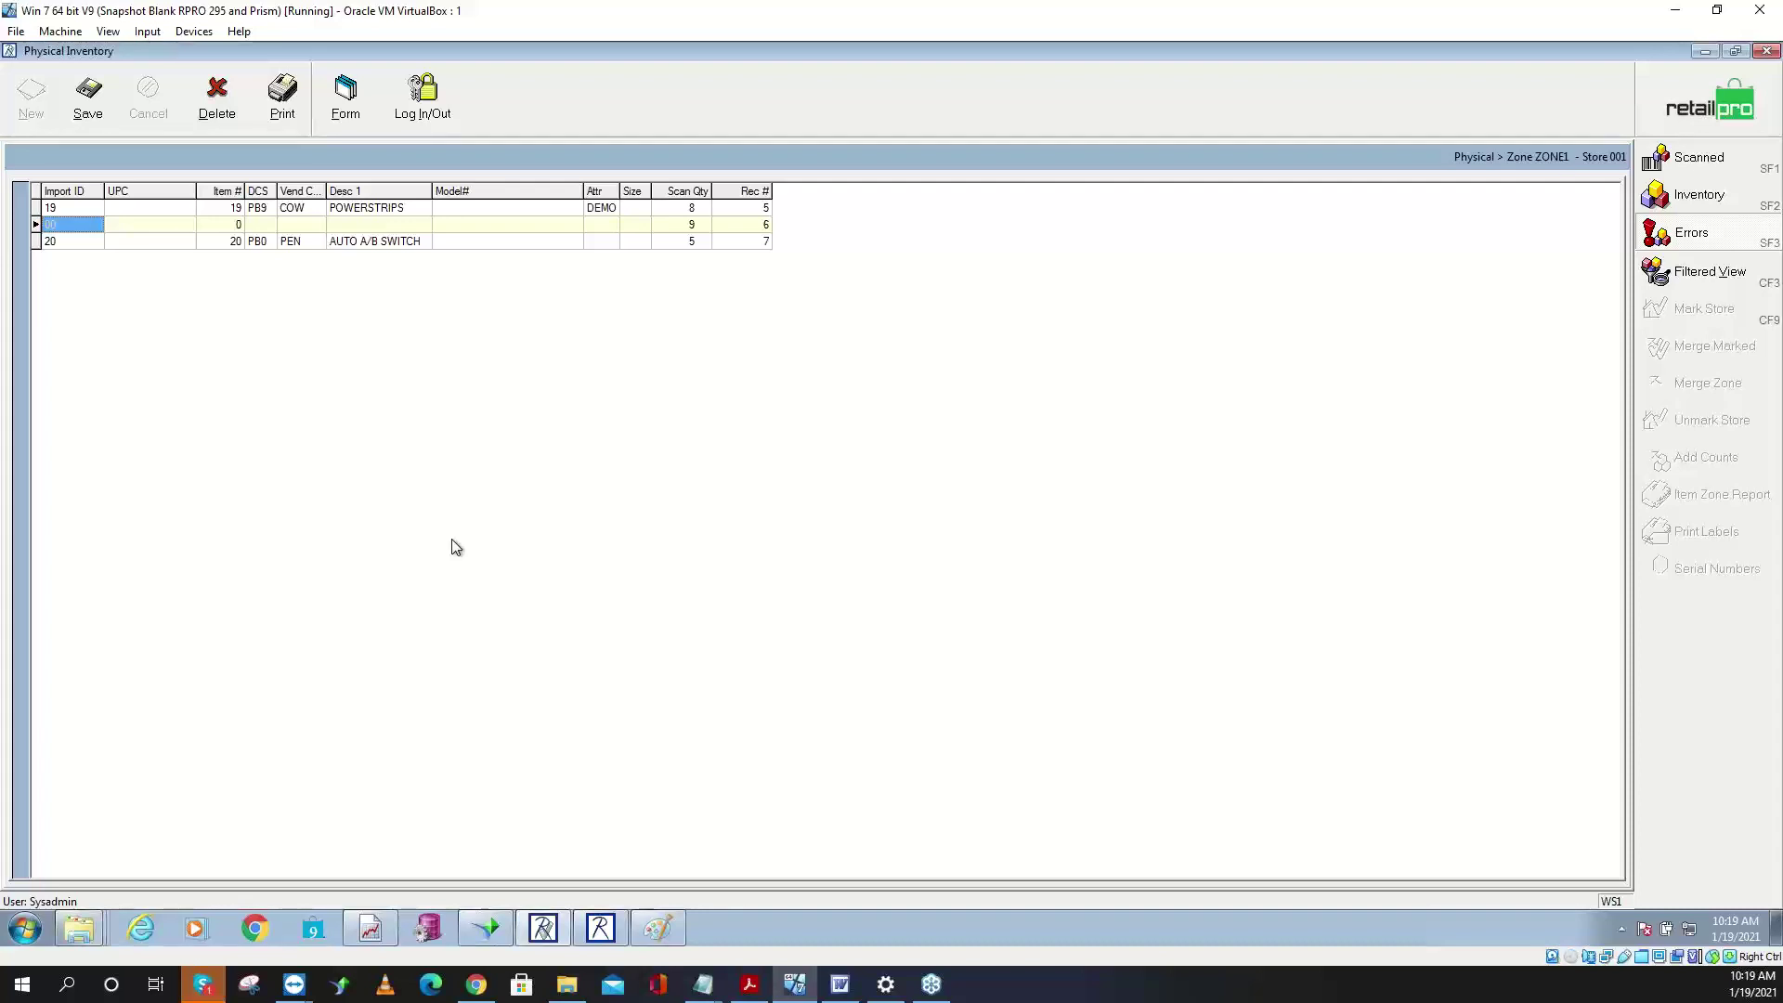
# - Delete the unmatched 00 scan error row from ZONE1 and return to the full scanned list
pyautogui.click(216, 101)
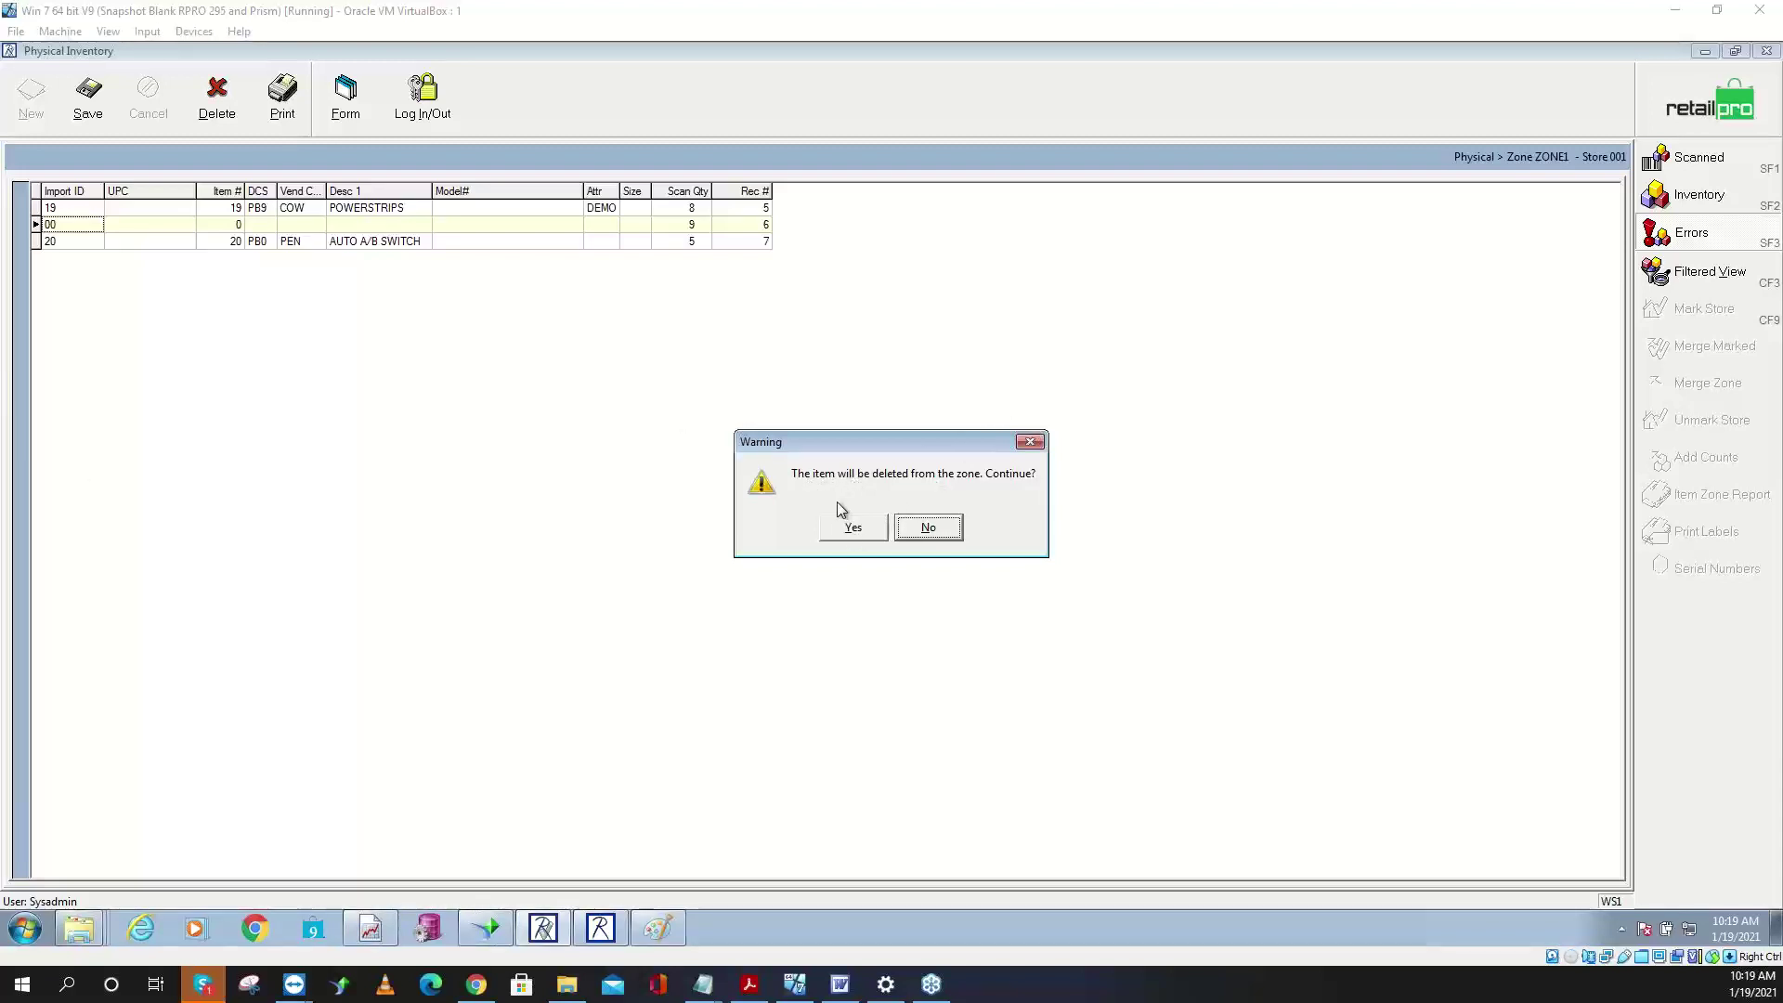
pyautogui.click(848, 531)
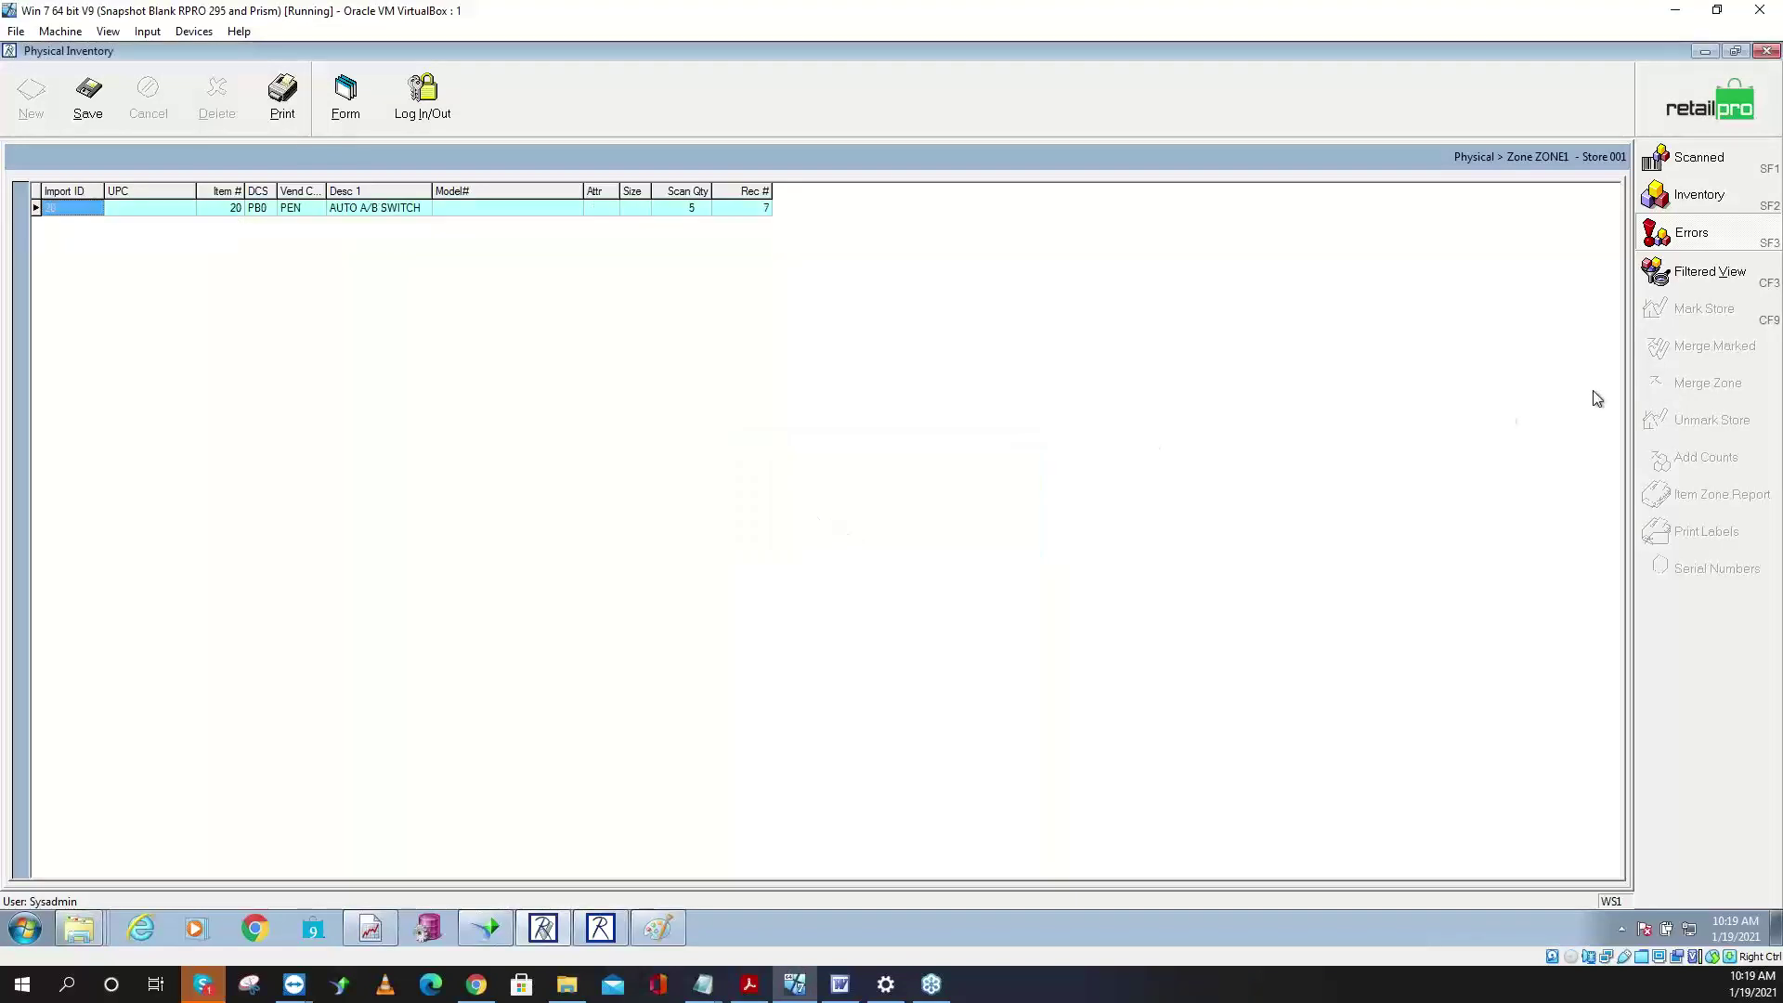
pyautogui.click(1720, 195)
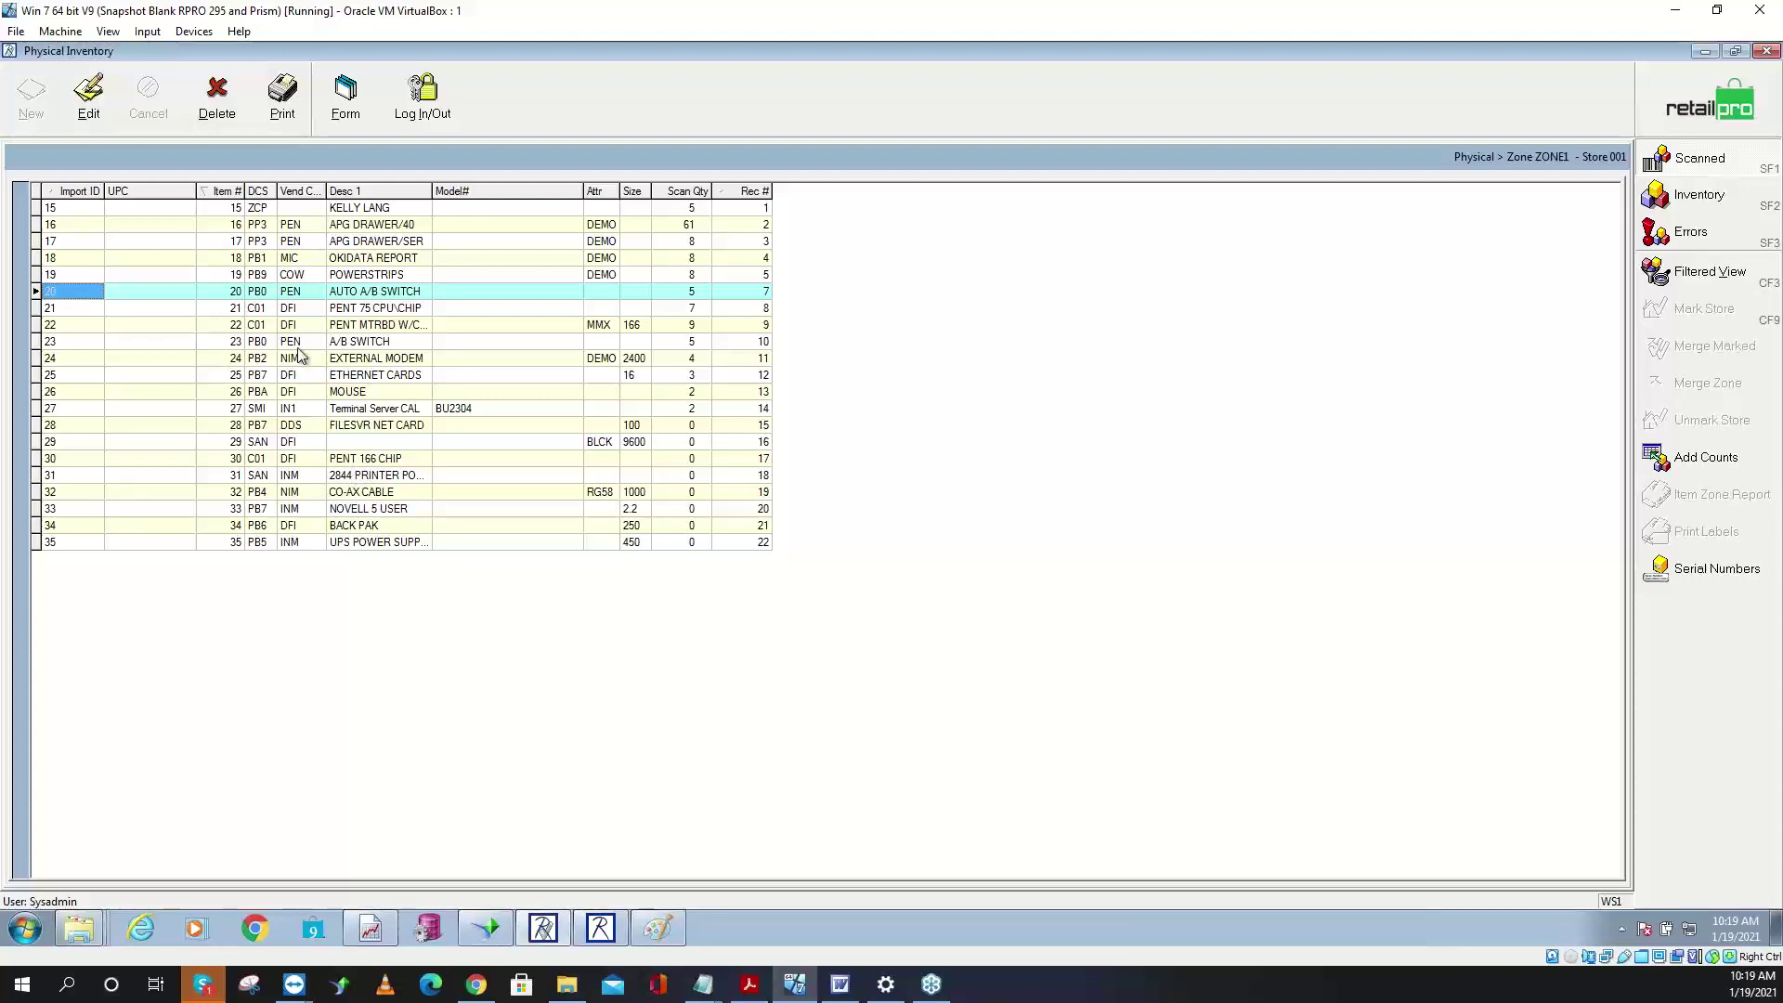
# - Change the scanned grid's page layout so the Rec # field numbers records 1–22
pyautogui.click(227, 208)
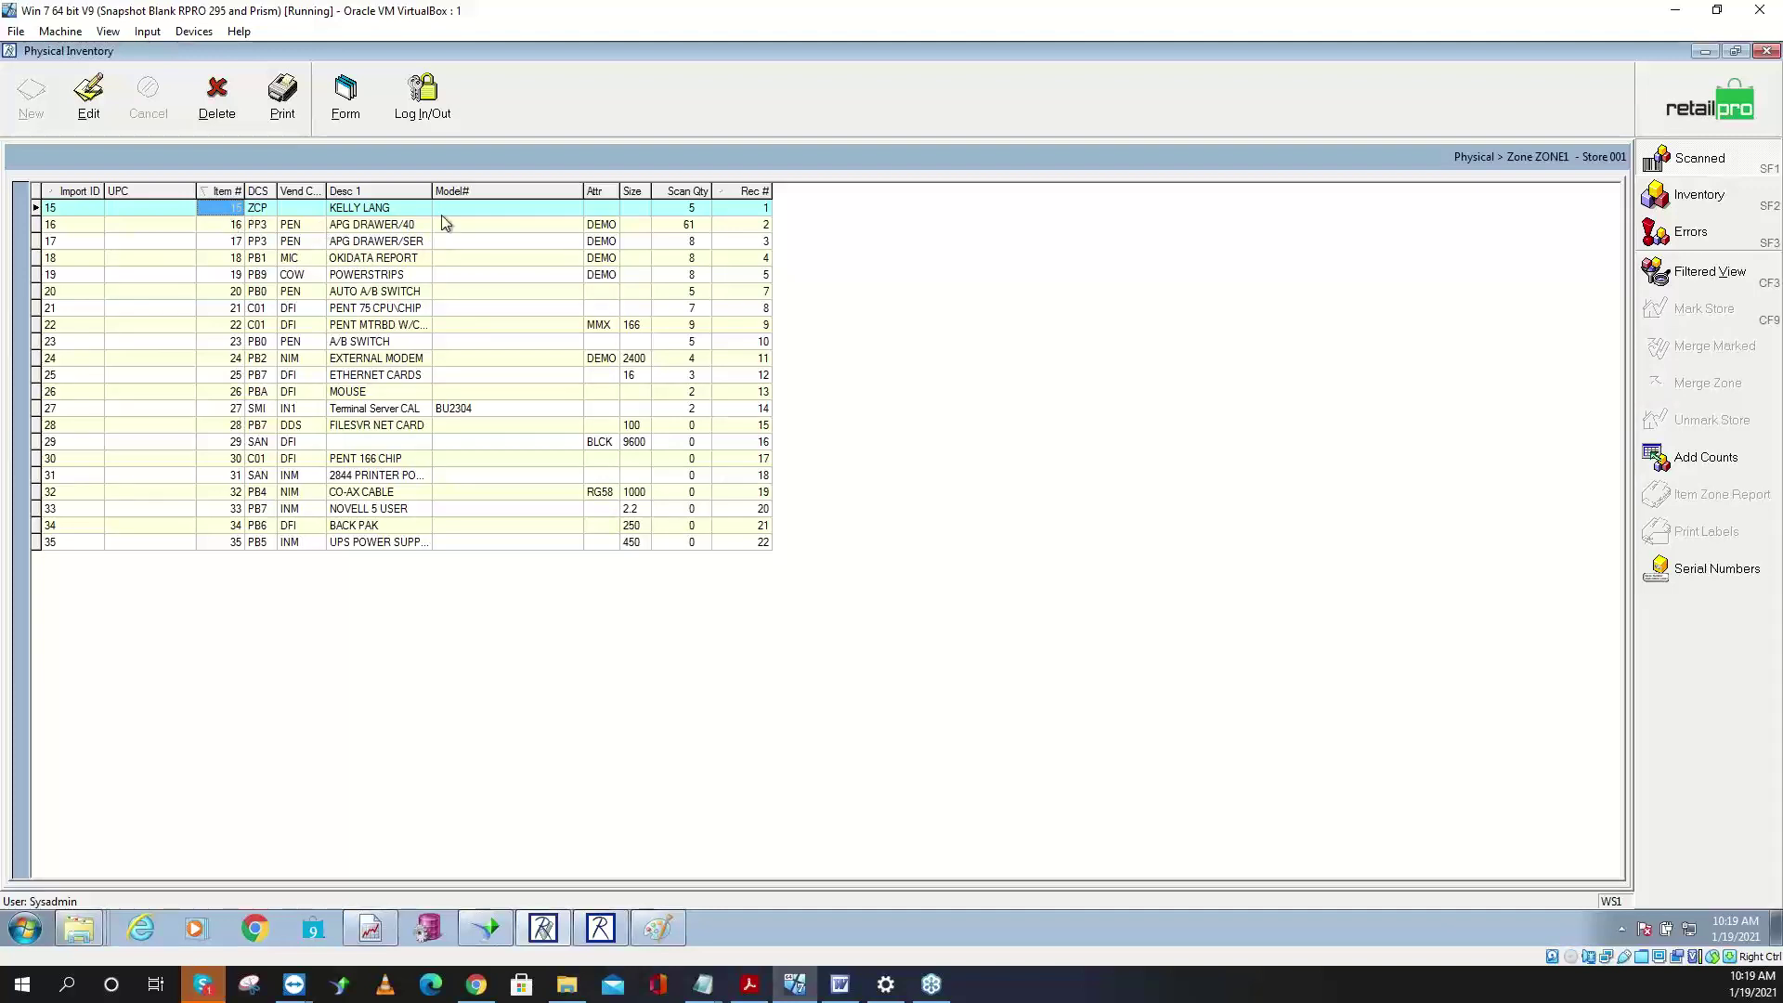
pyautogui.click(757, 205)
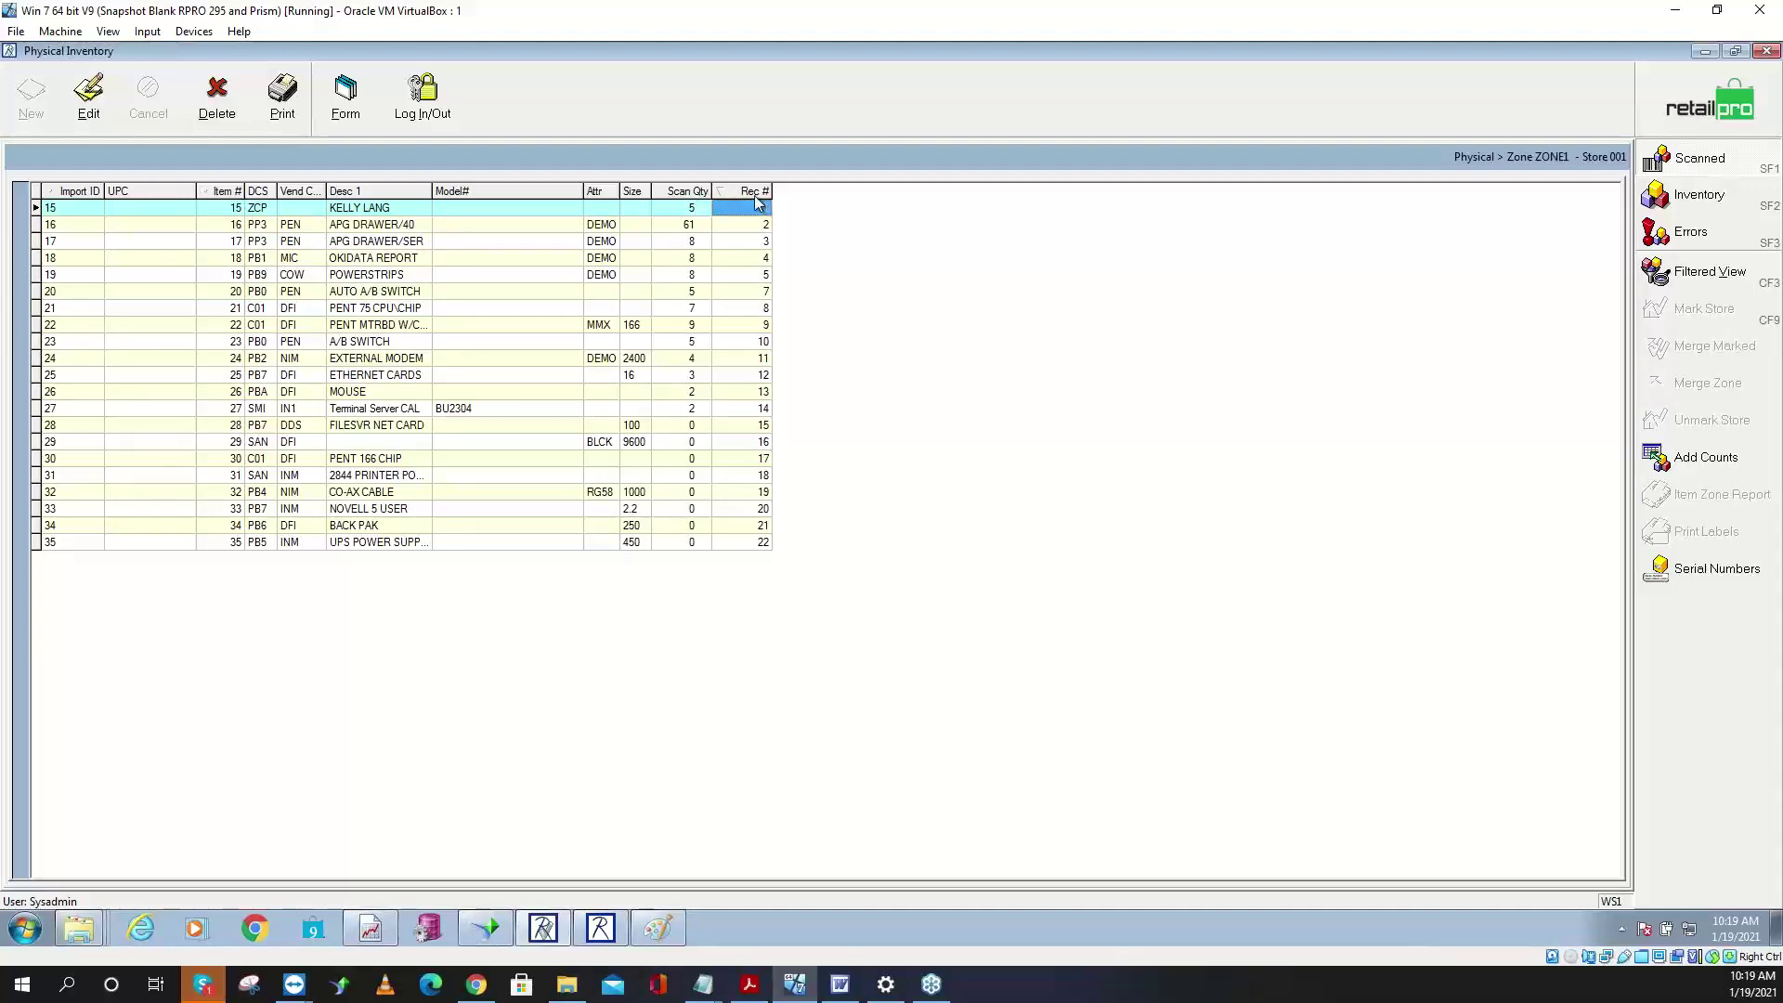
pyautogui.rightClick(482, 189)
pyautogui.moveTo(545, 208)
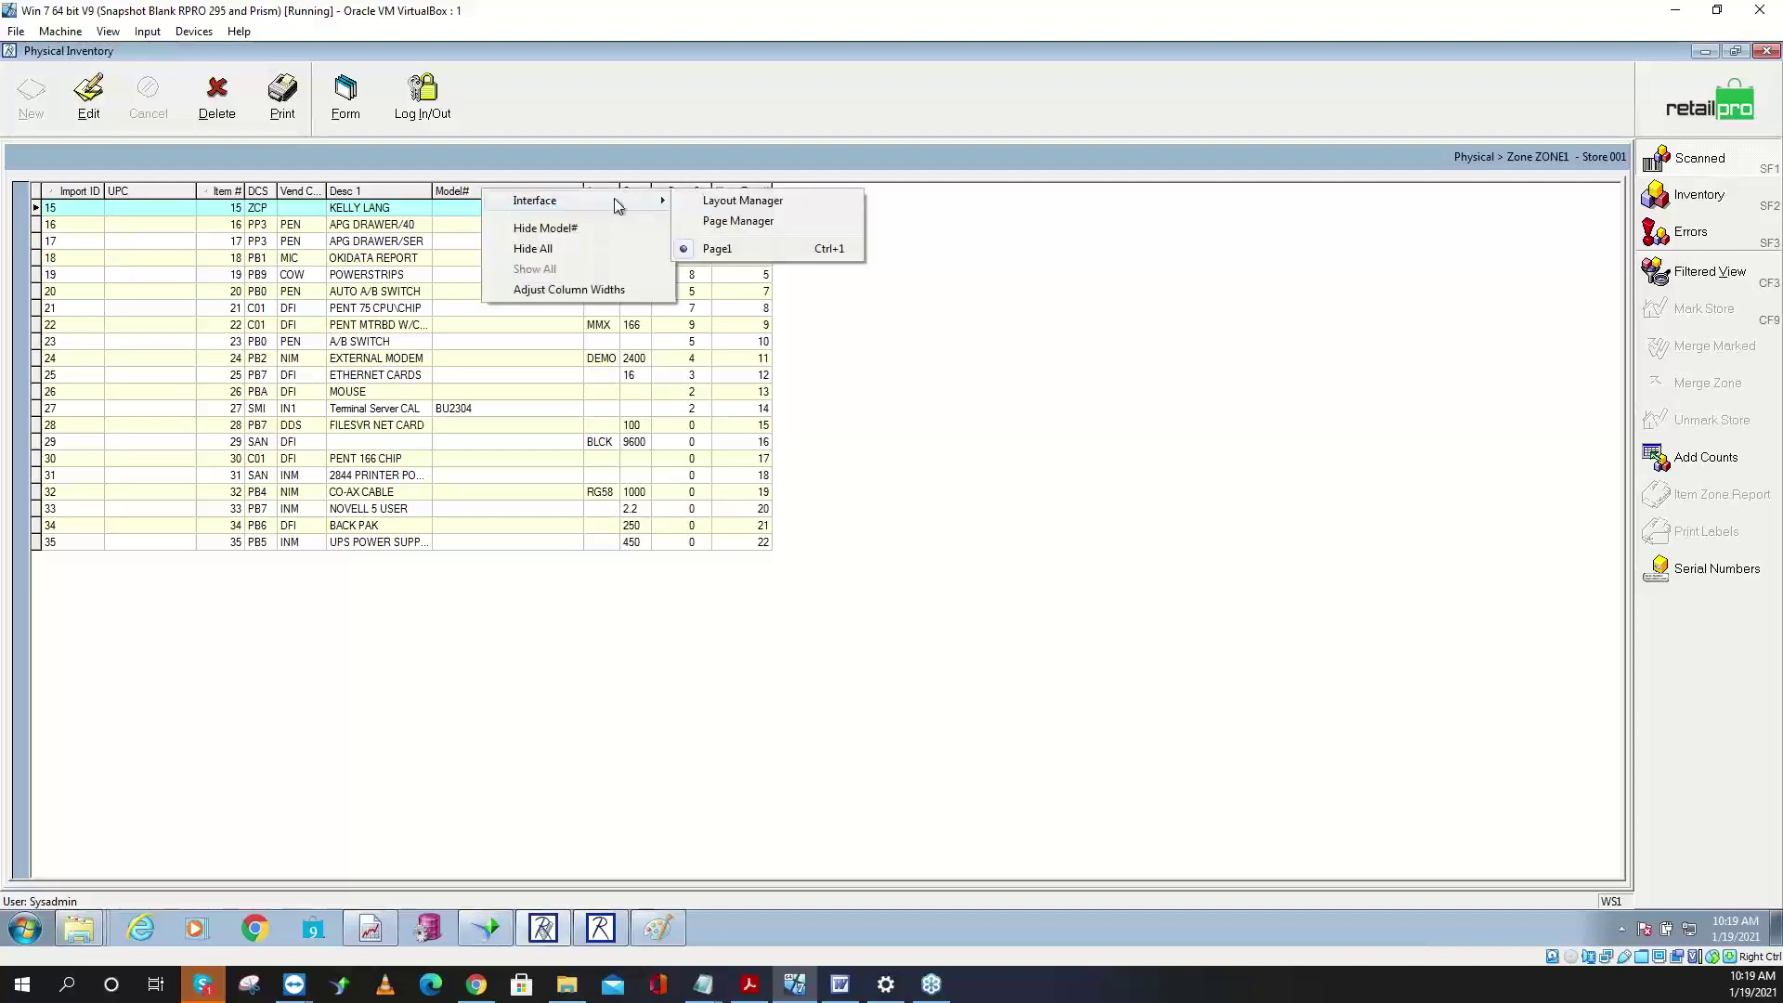
pyautogui.click(715, 223)
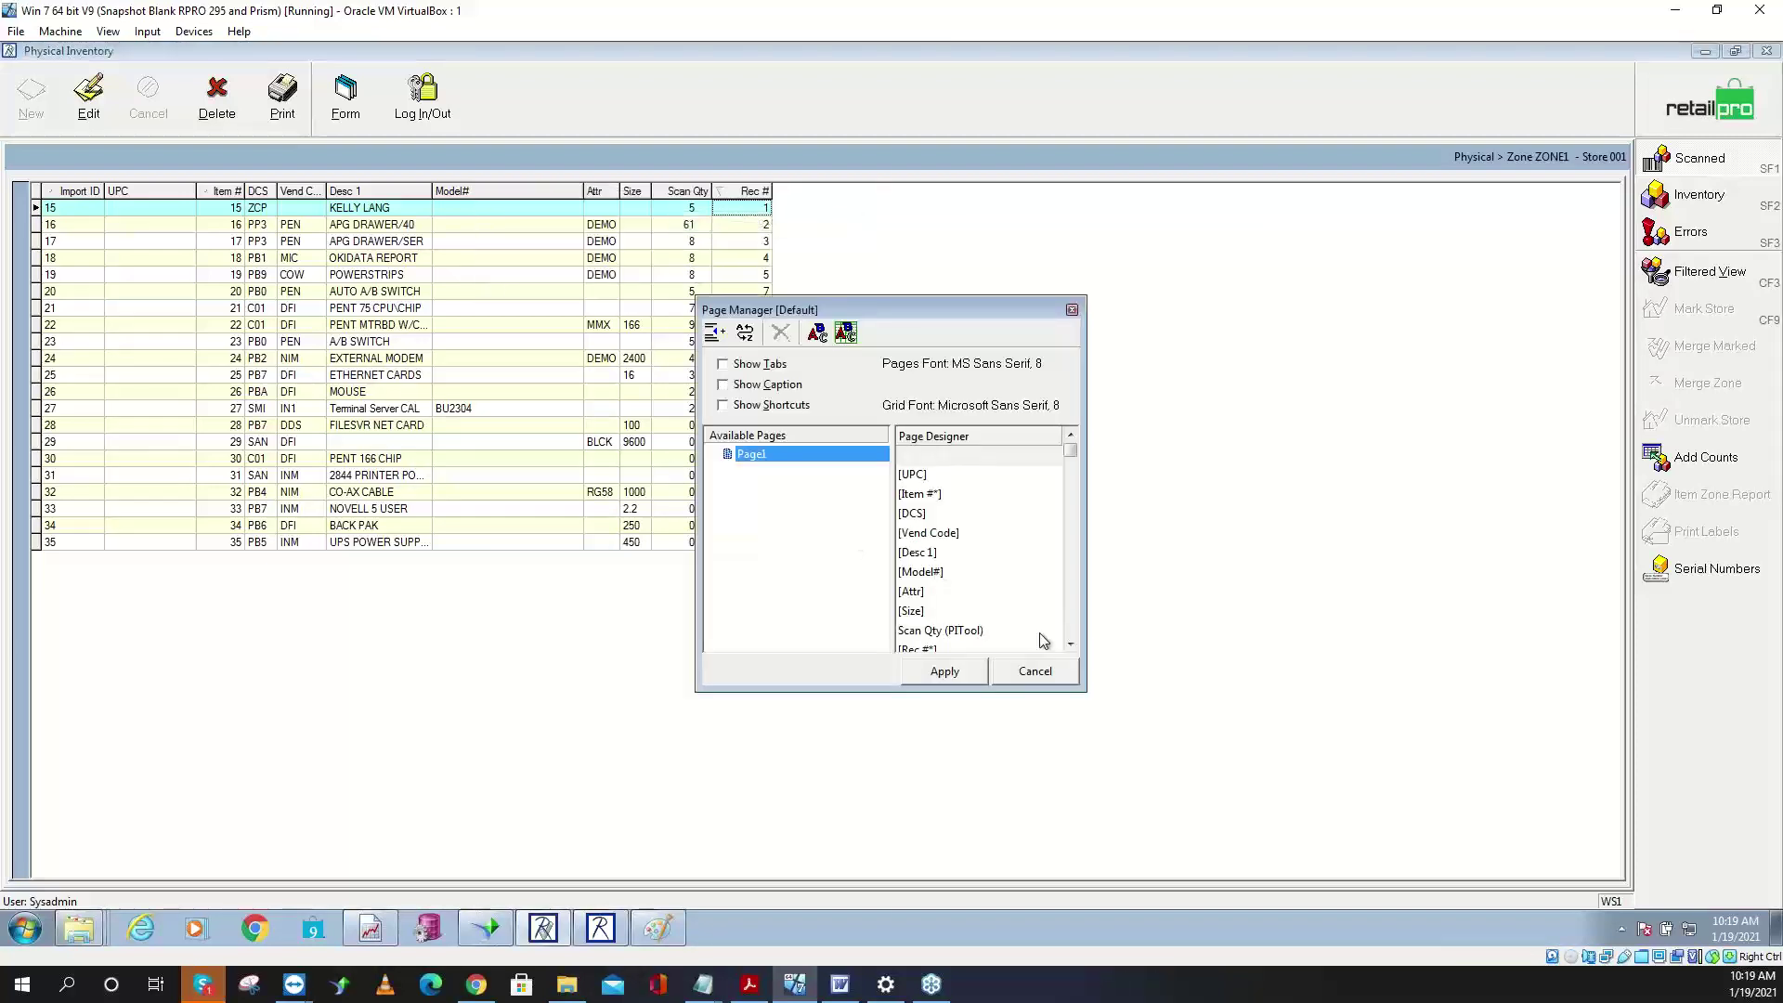
pyautogui.moveTo(944, 478); pyautogui.dragTo(984, 475)
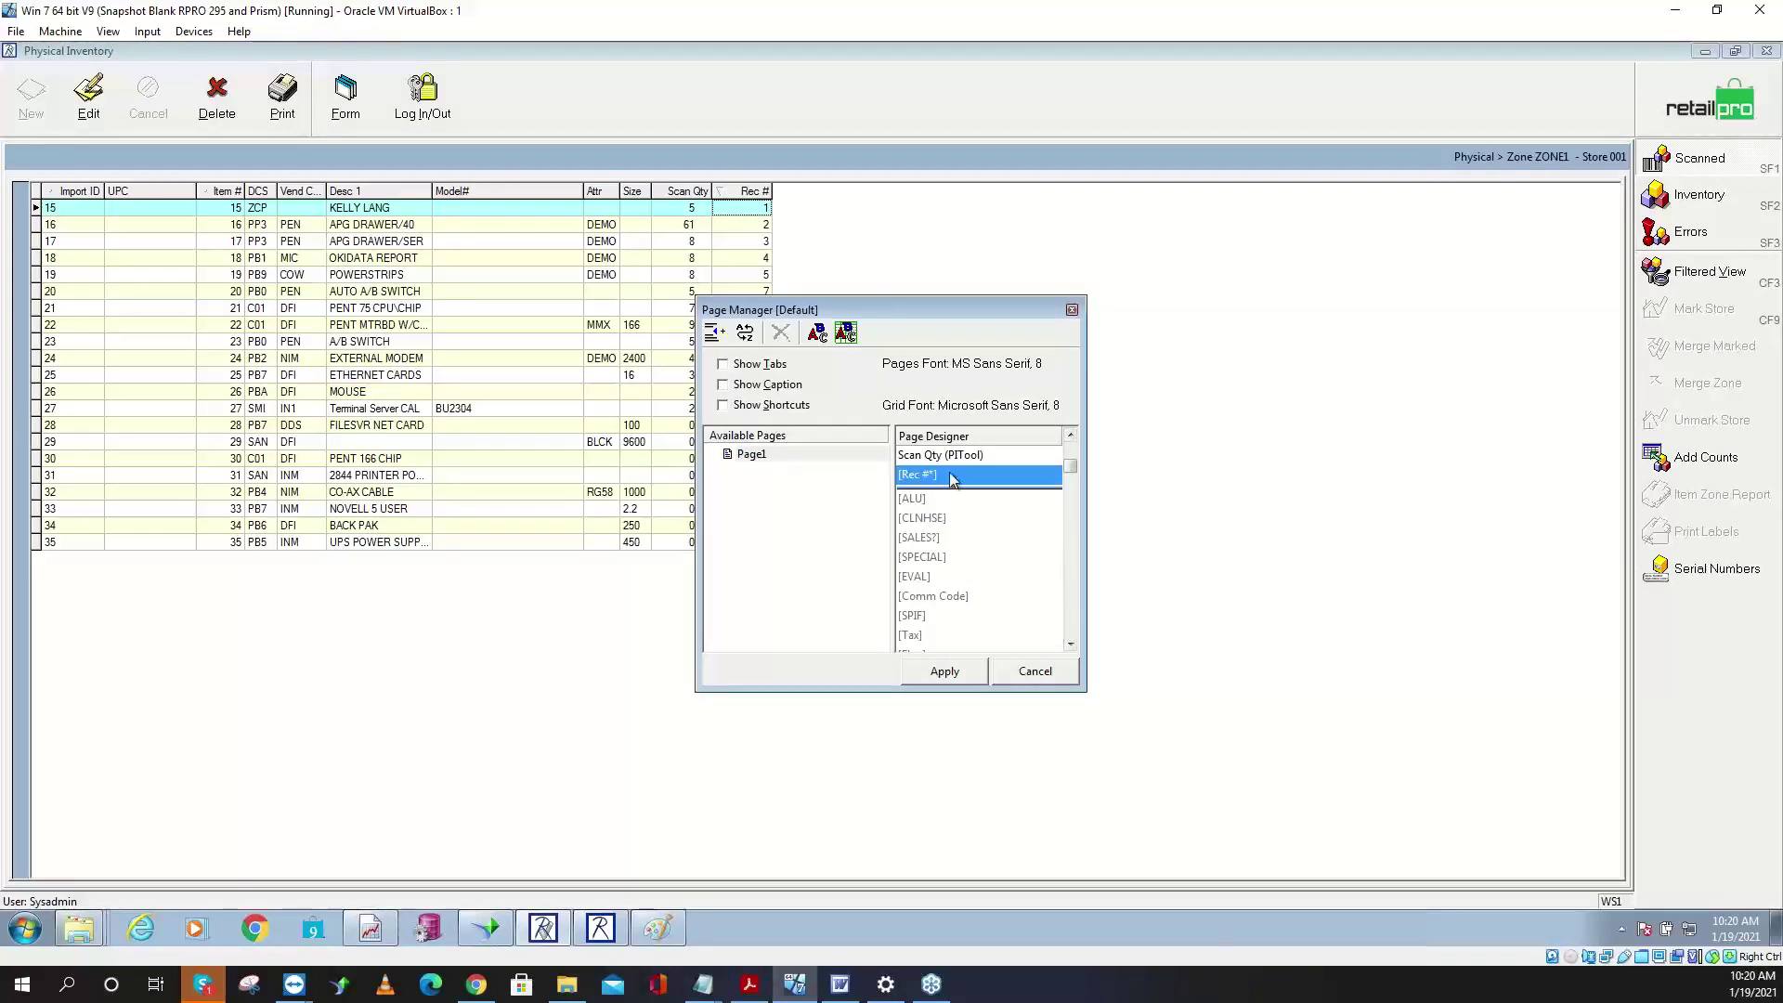
pyautogui.click(946, 670)
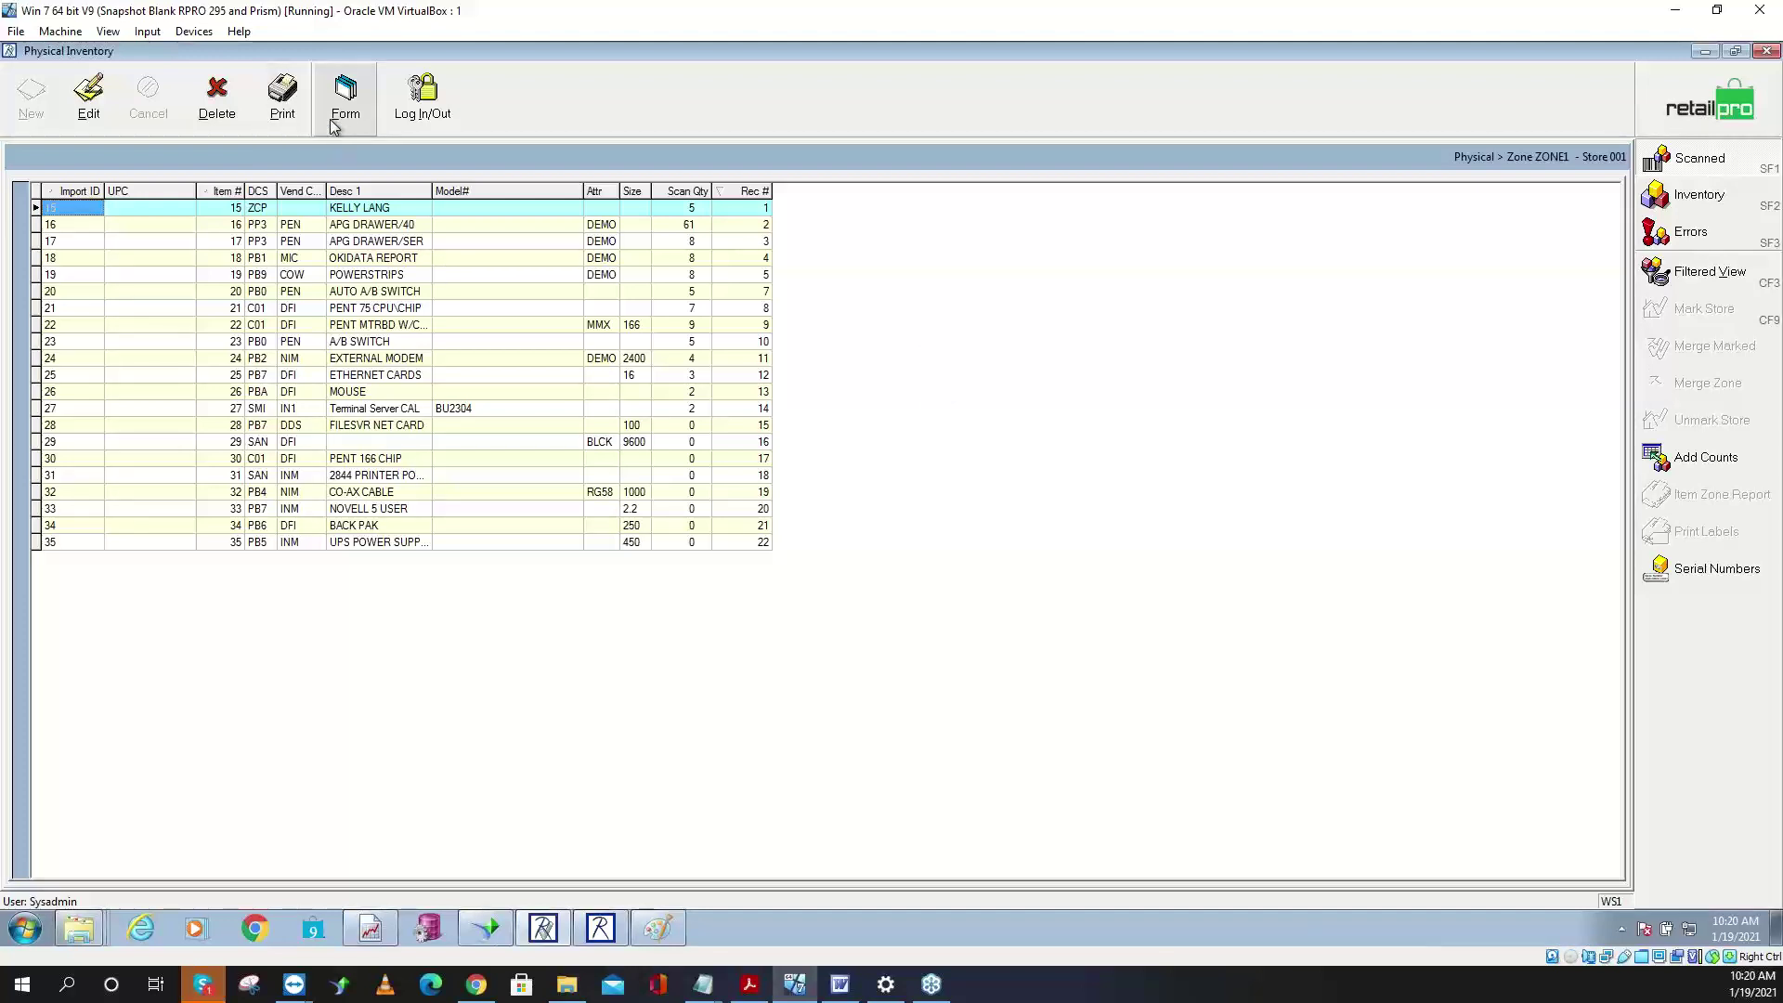
# - Preview the BHD Zone Report on Microsoft XPS Document Writer, showing 127 scanned units, then close it
pyautogui.click(282, 102)
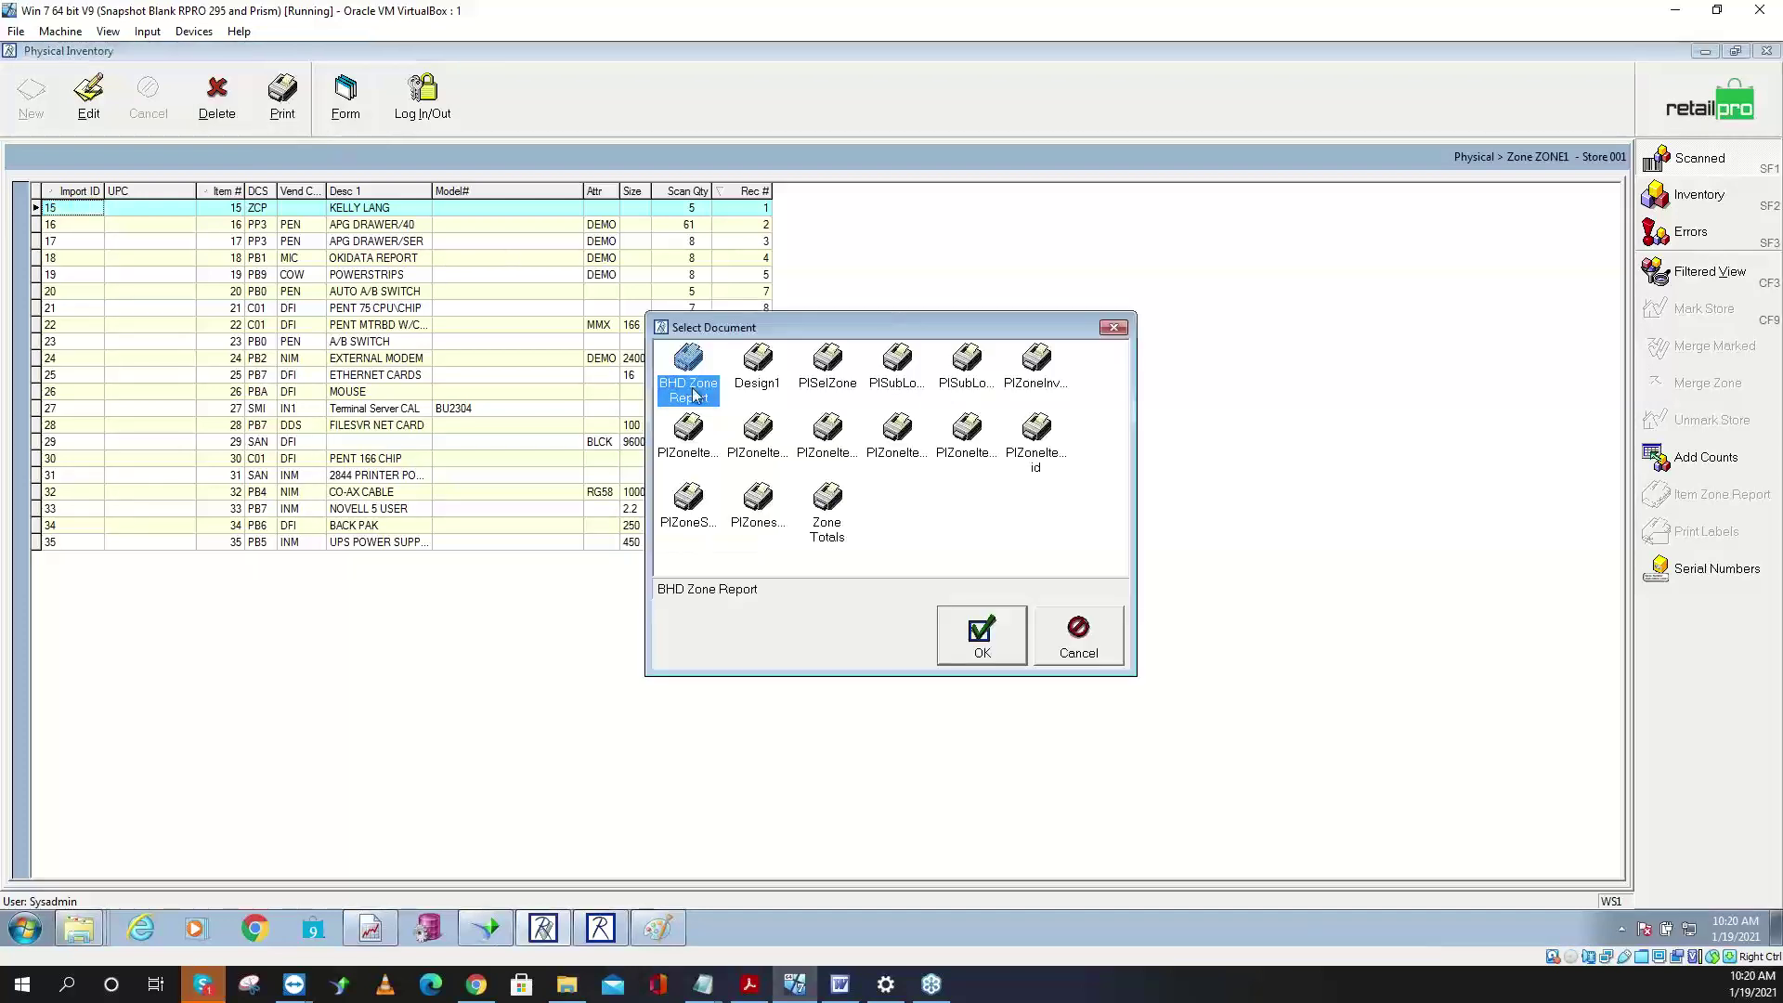
pyautogui.click(980, 631)
pyautogui.click(906, 385)
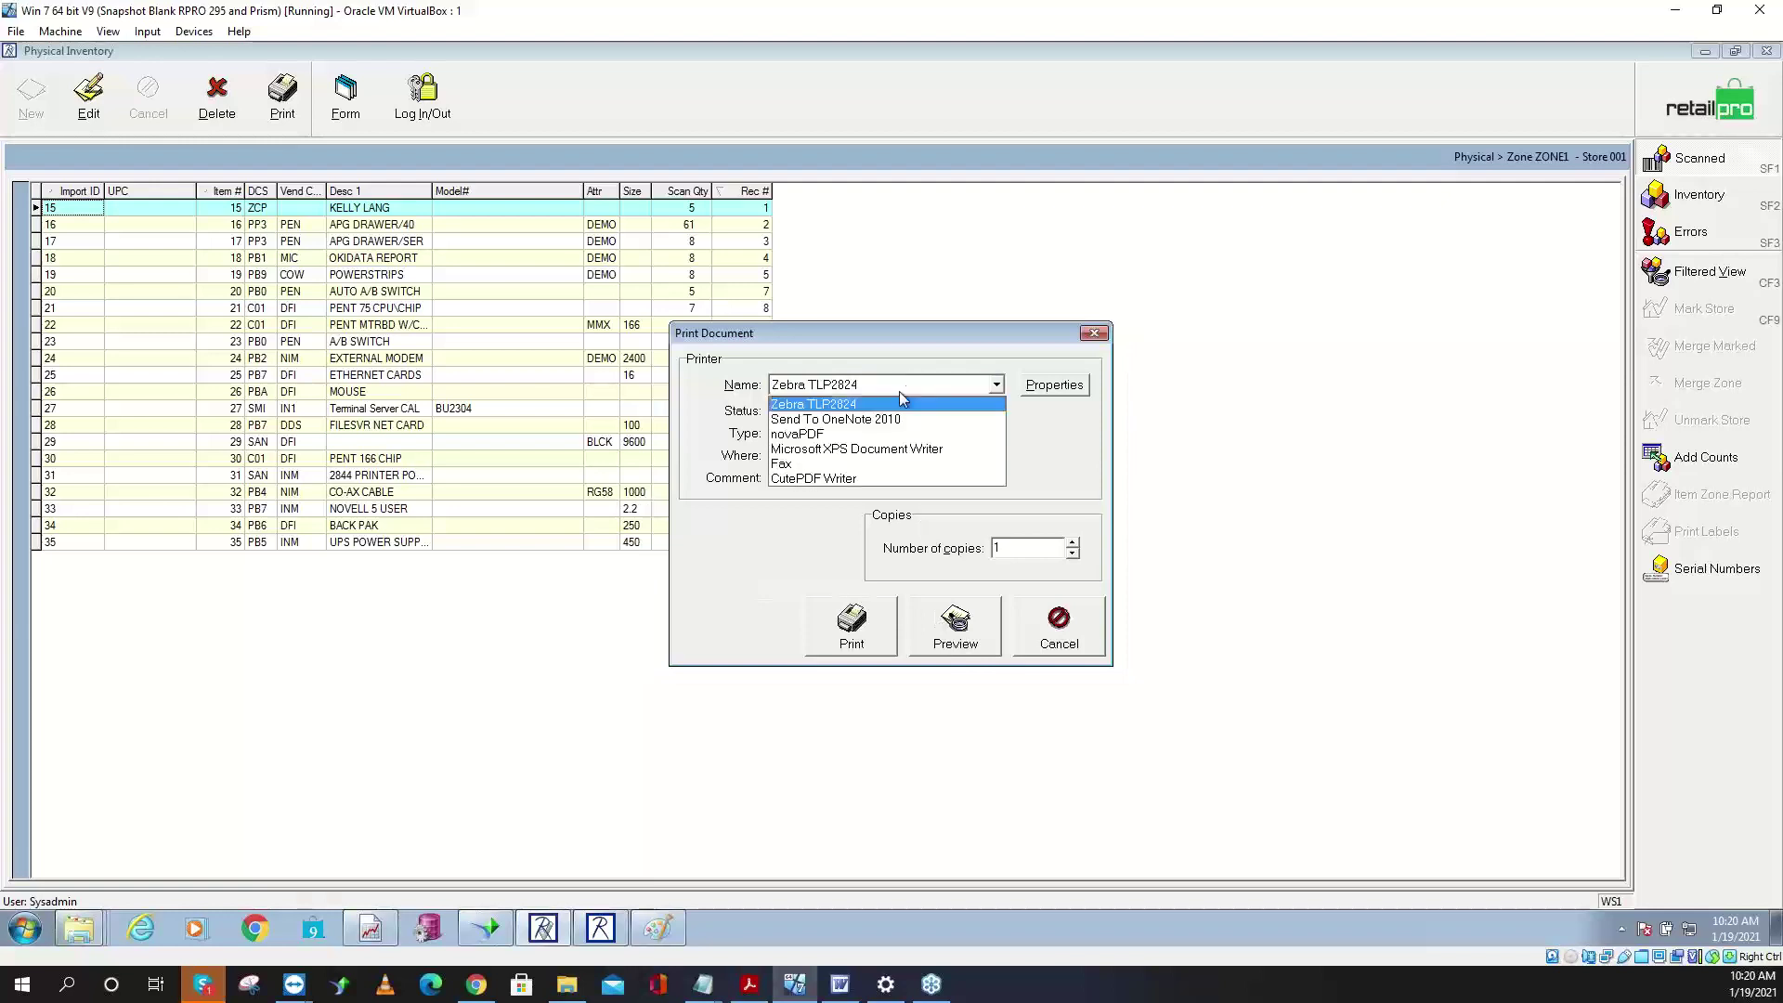
pyautogui.click(873, 444)
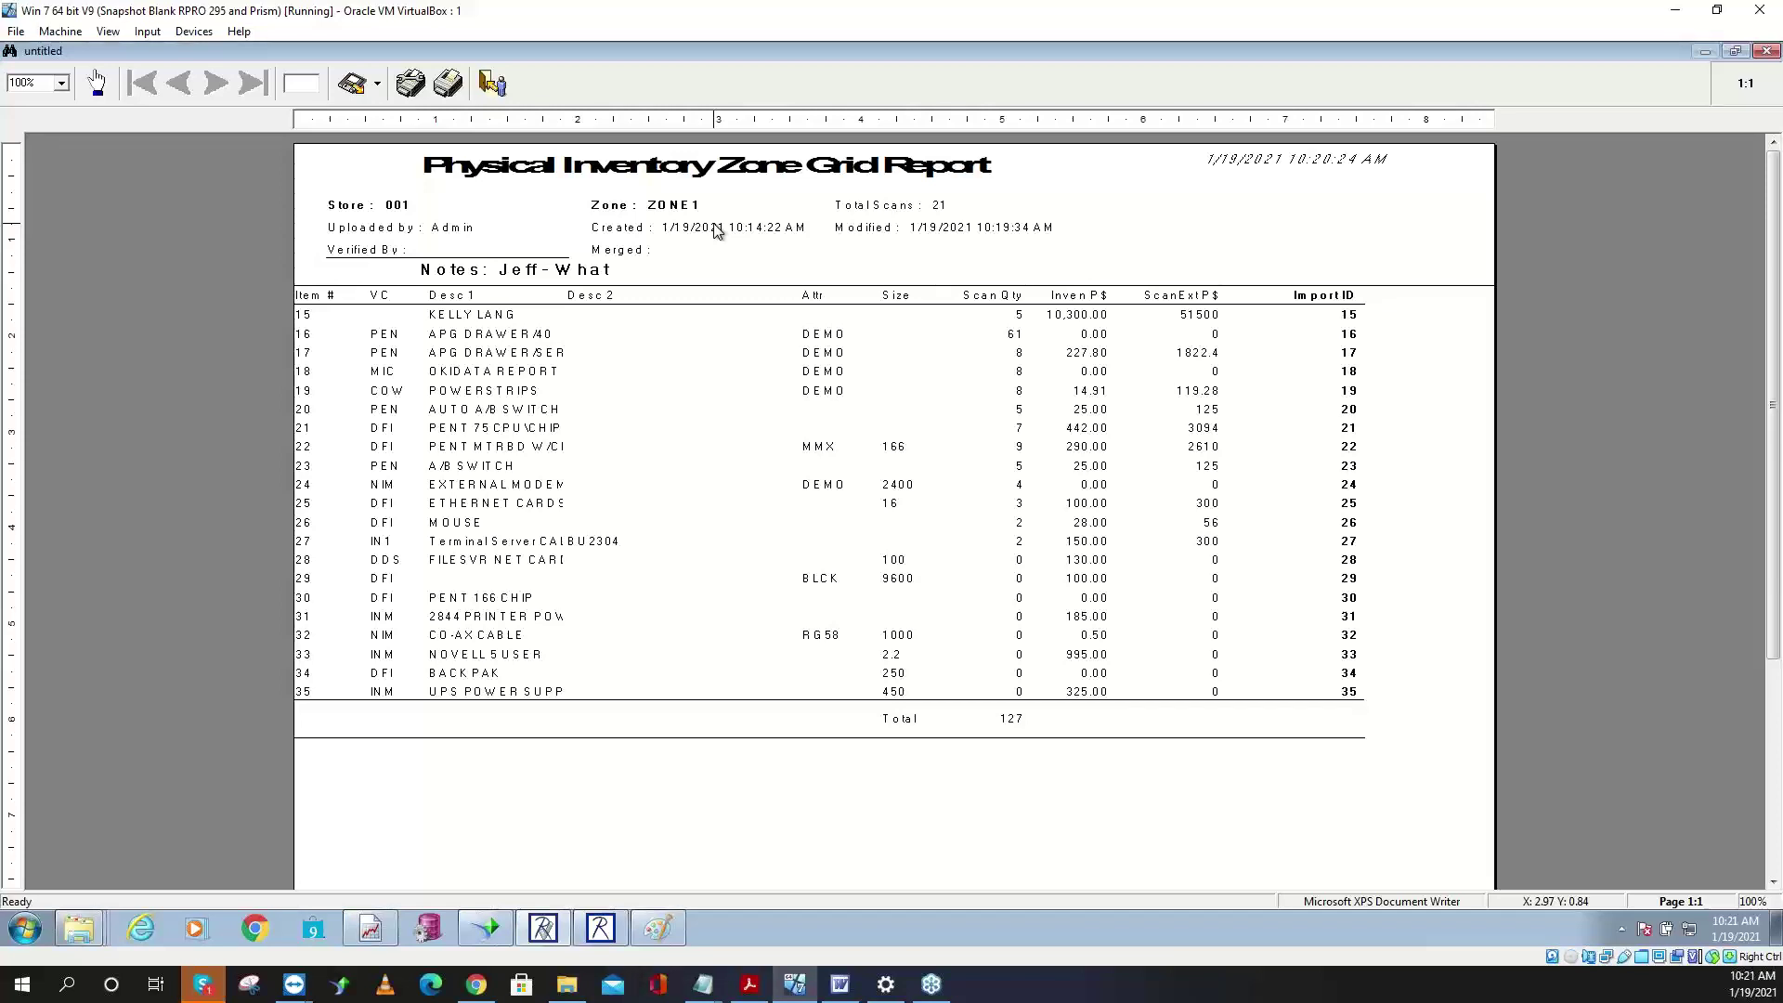
pyautogui.click(493, 84)
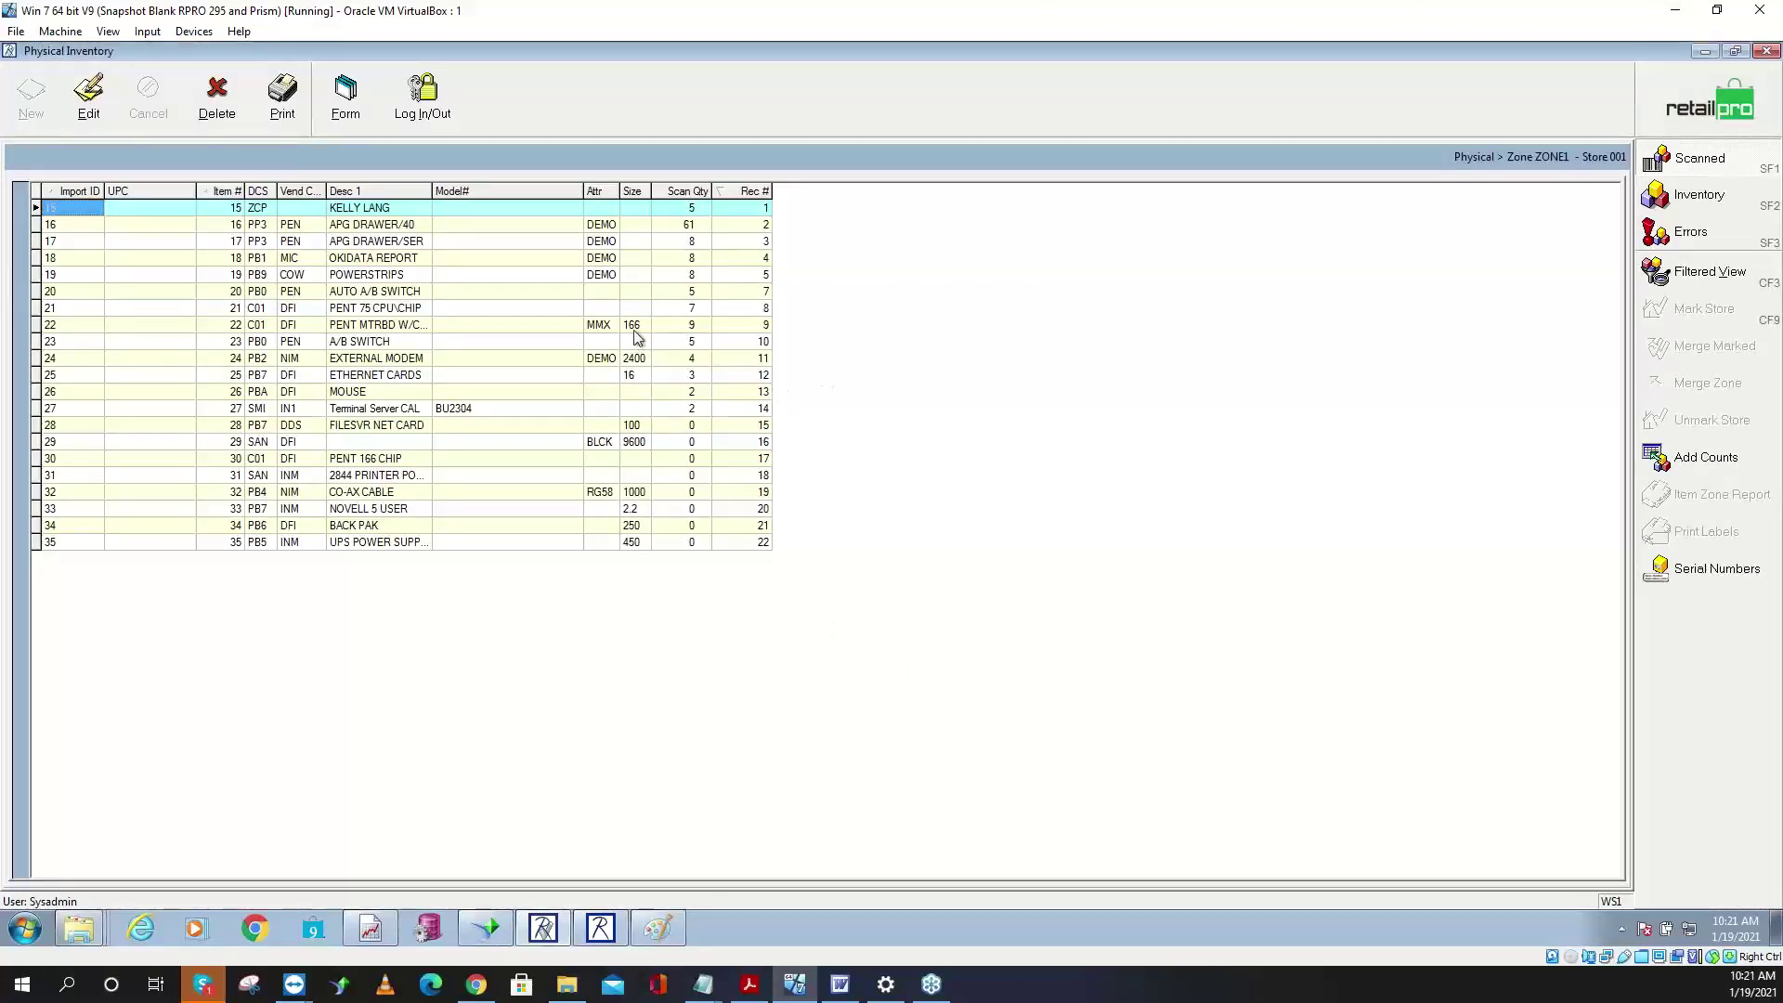
# - Correct item 16 APG DRAWER/40's scan quantity from 61 to 6
pyautogui.click(689, 227)
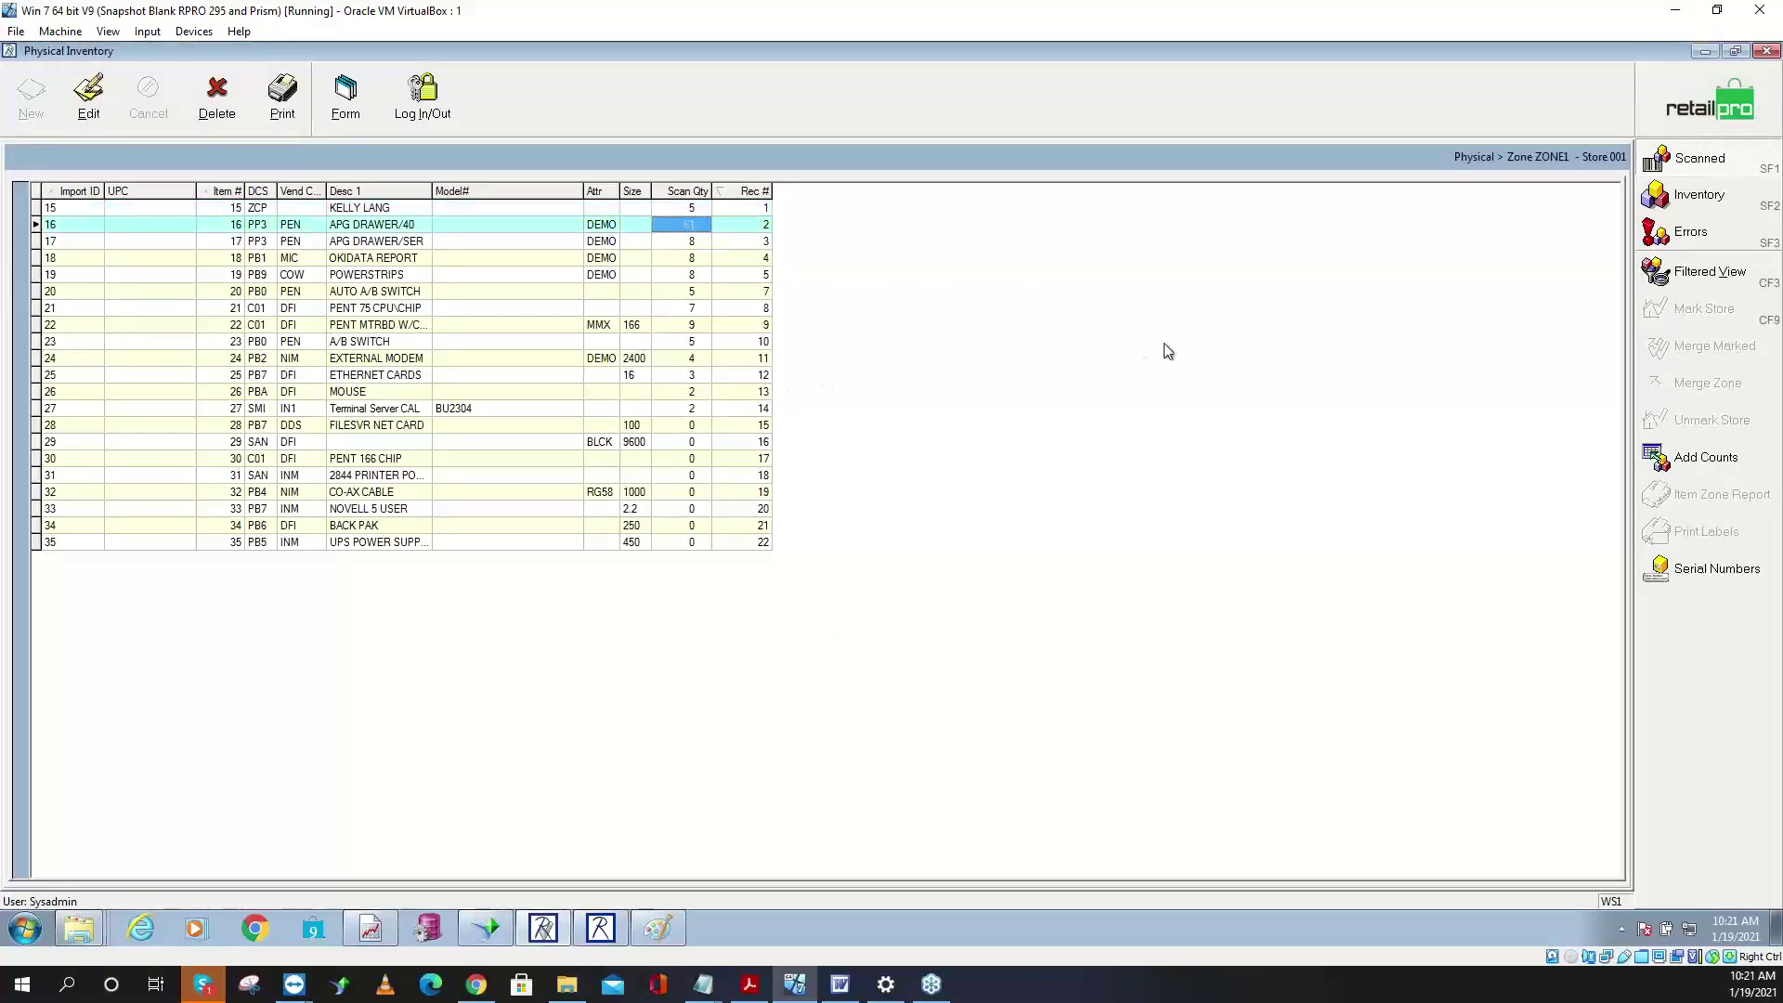
pyautogui.click(88, 93)
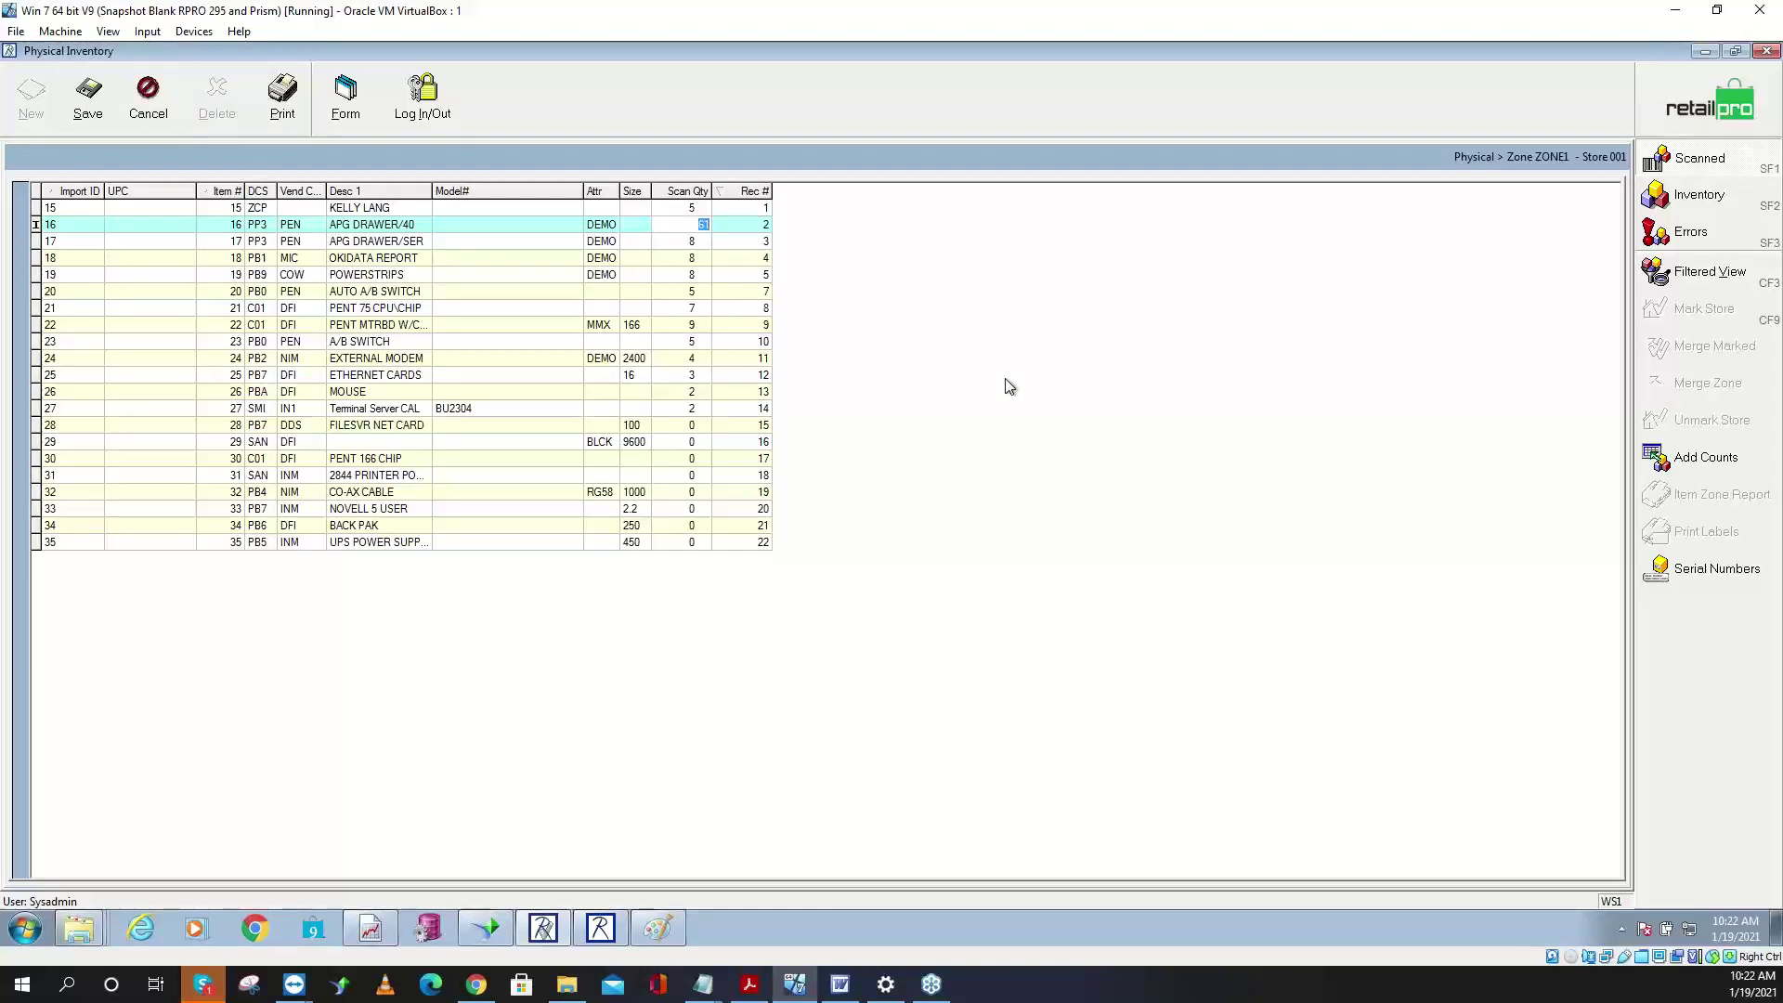
pyautogui.write('6')
pyautogui.press('Down')
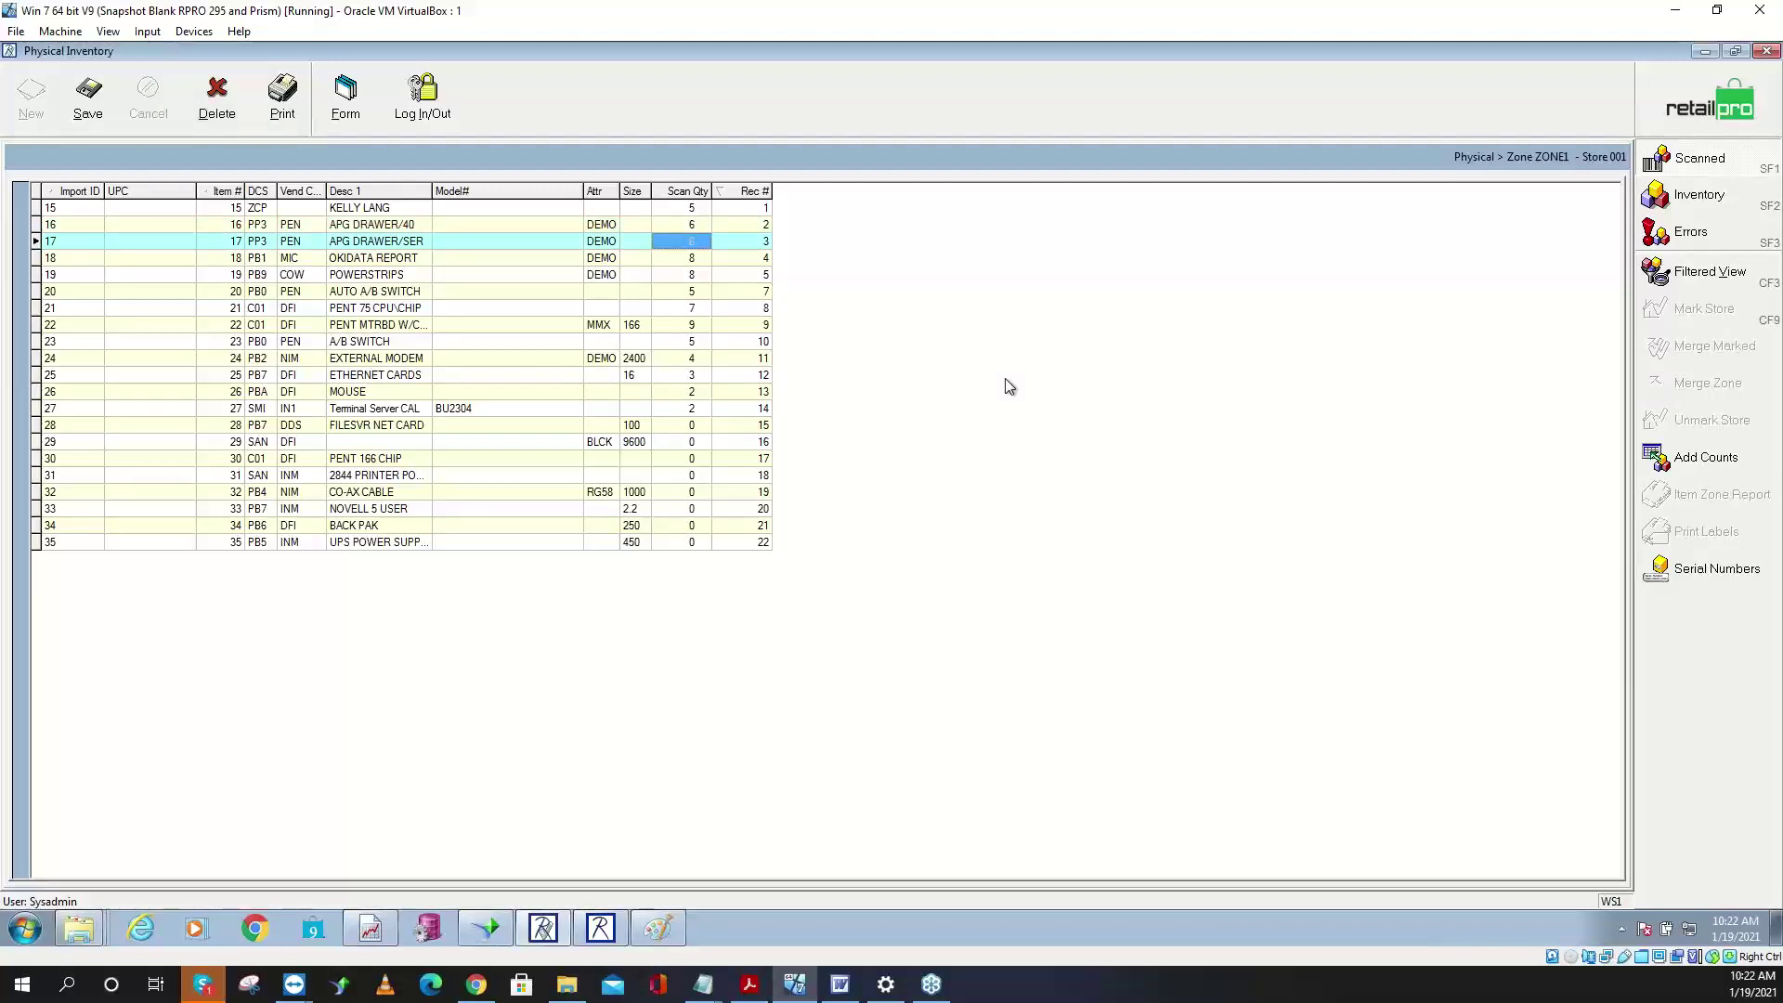
pyautogui.click(195, 345)
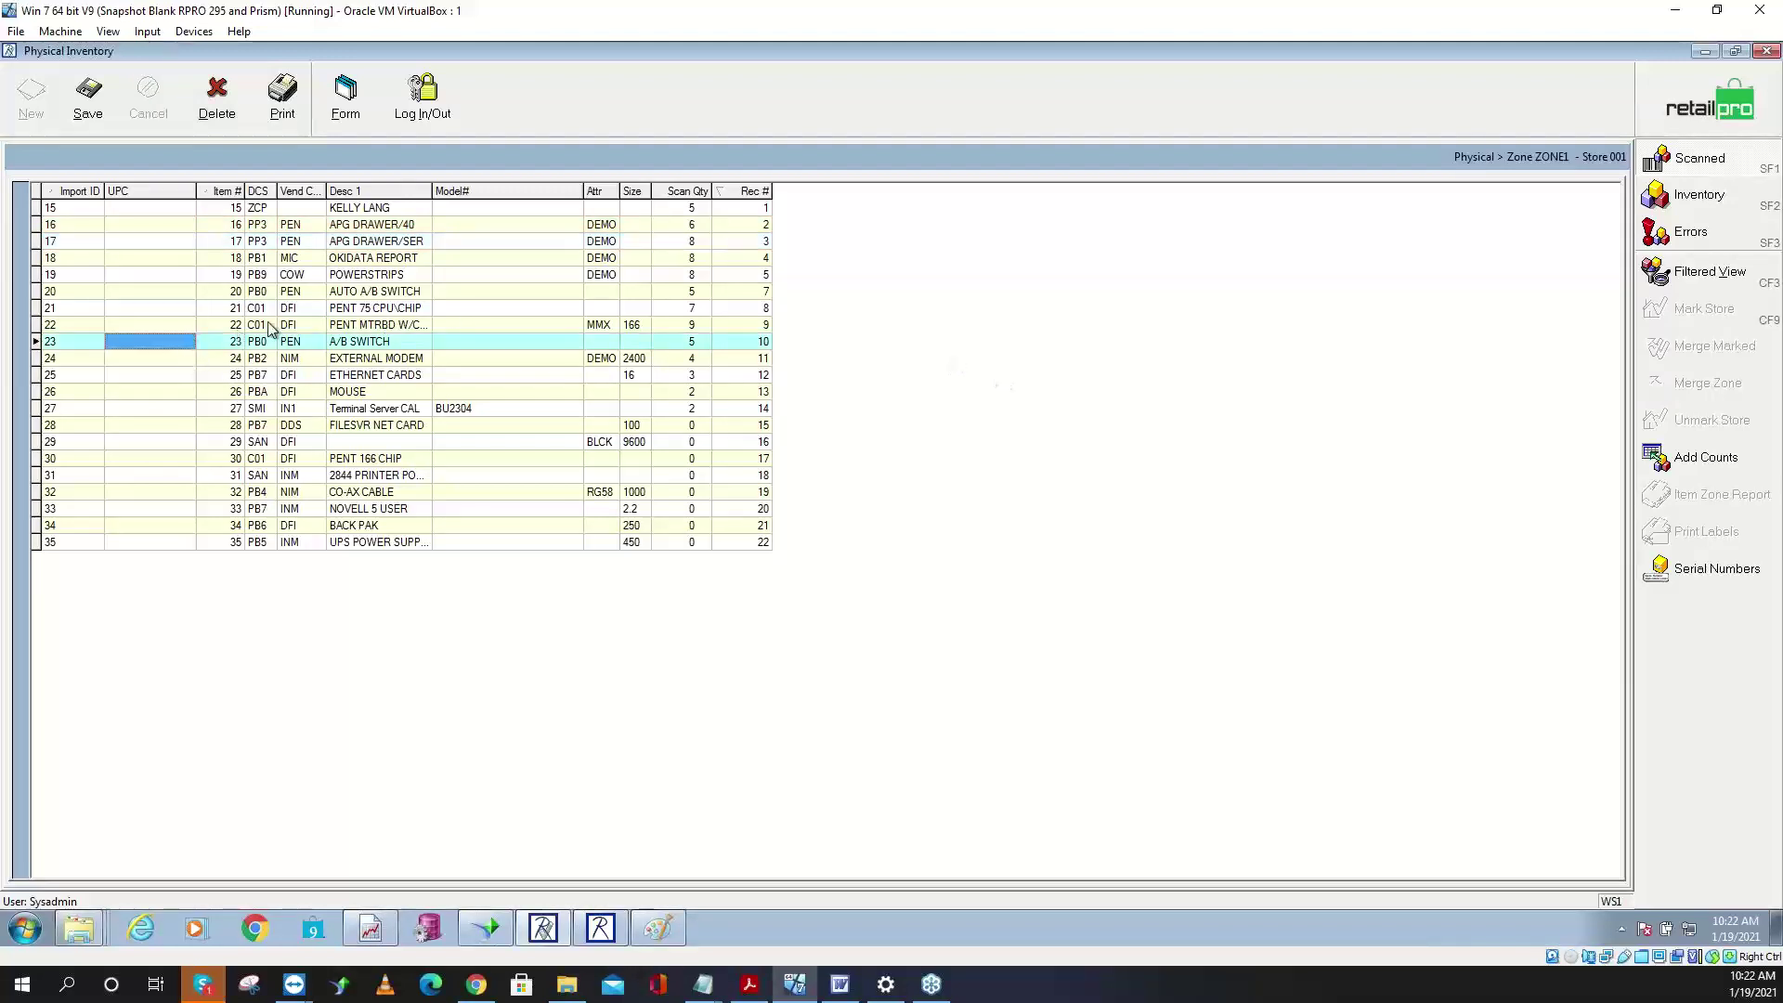
pyautogui.click(695, 228)
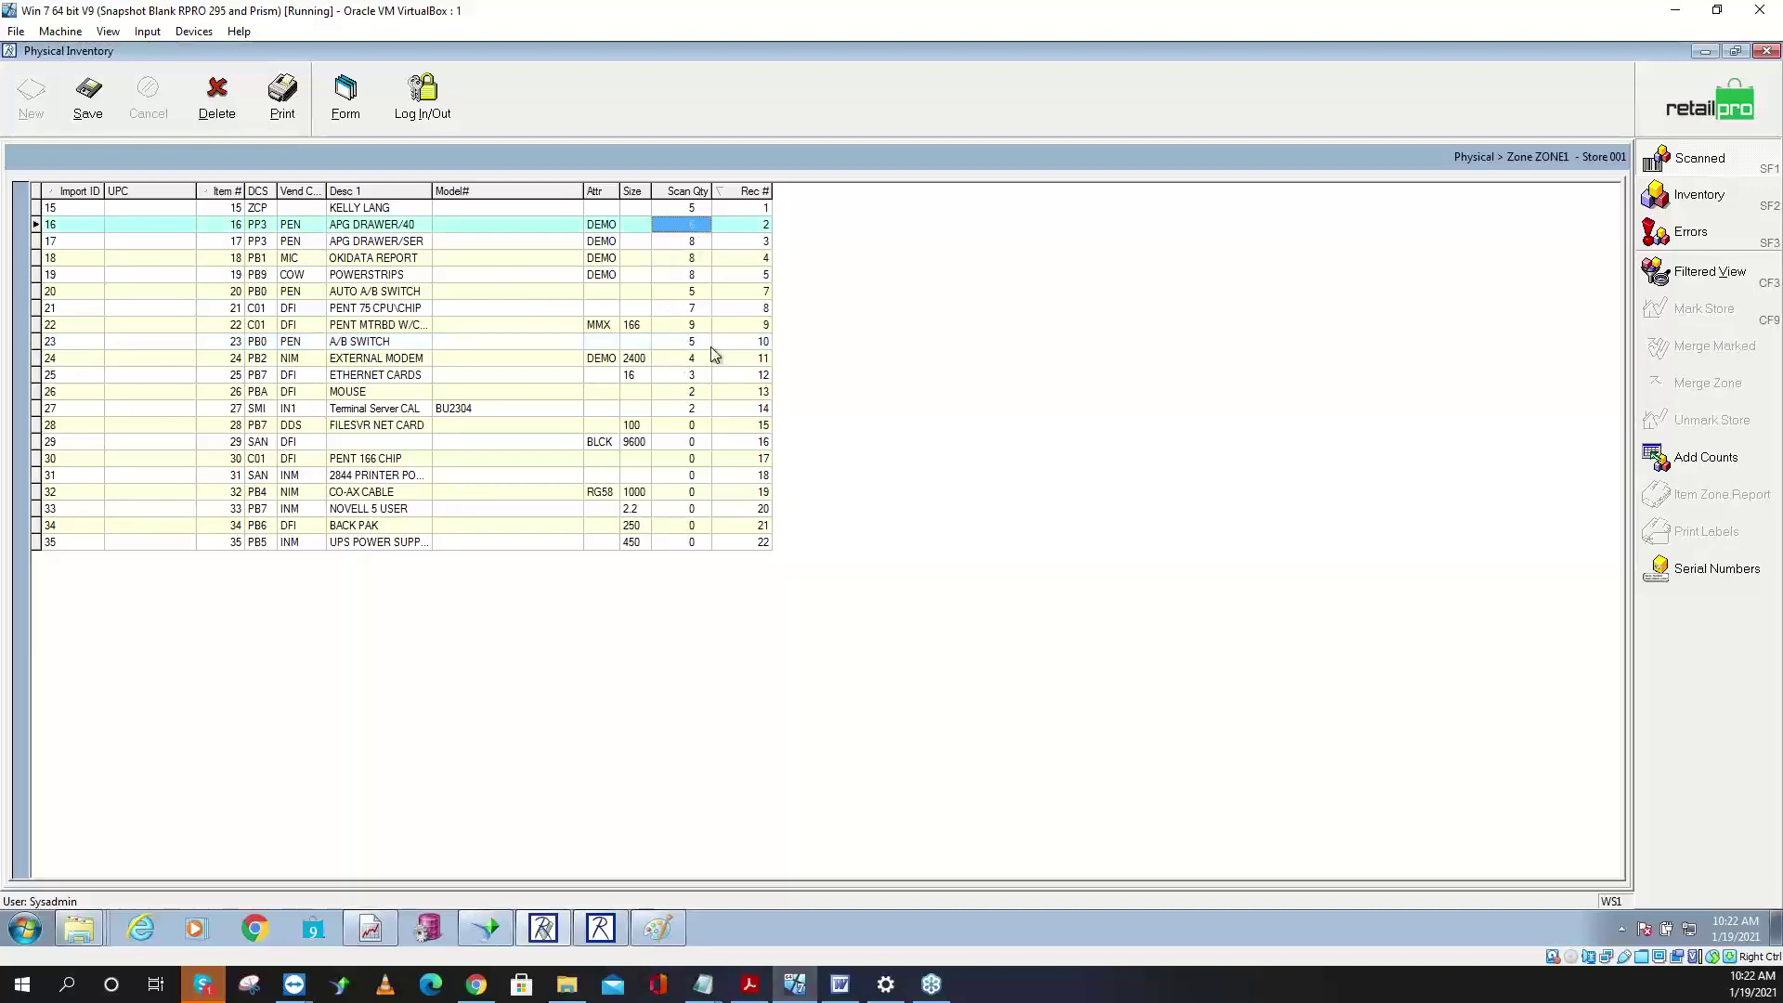
# - Manually add item 41, SERIAL Y CABLE, with quantity 1 and select its new row
pyautogui.click(1707, 461)
pyautogui.click(827, 372)
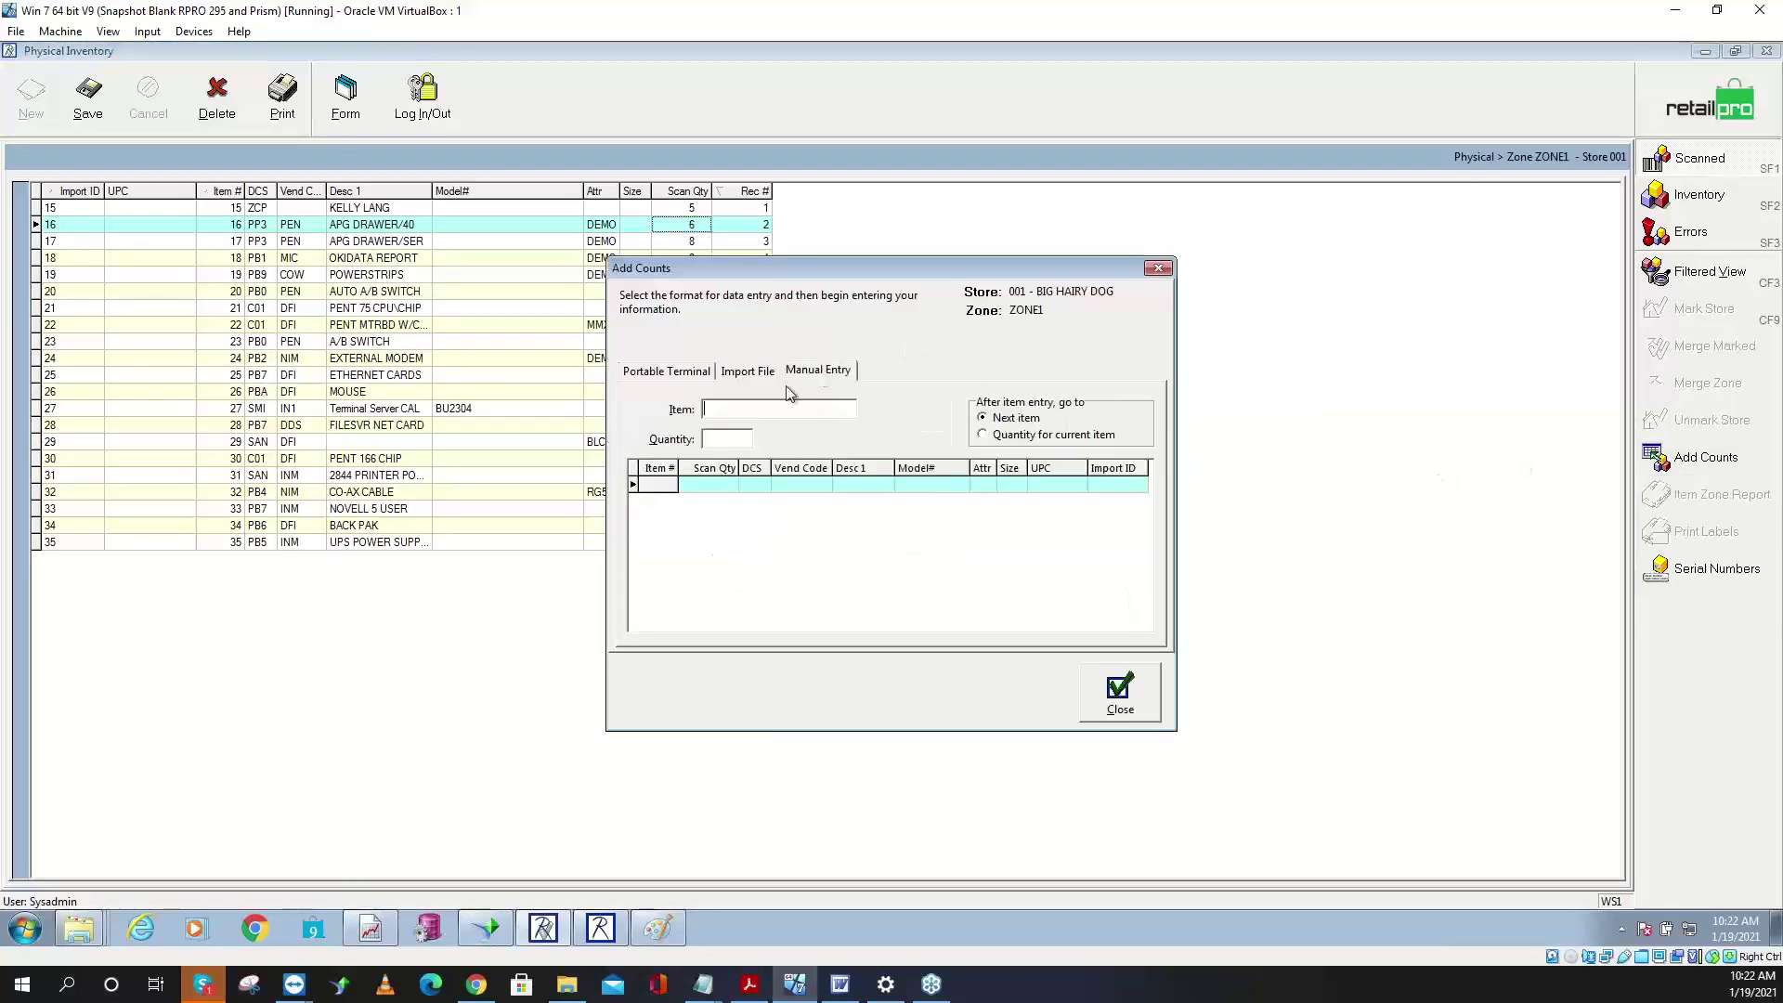
pyautogui.write('41')
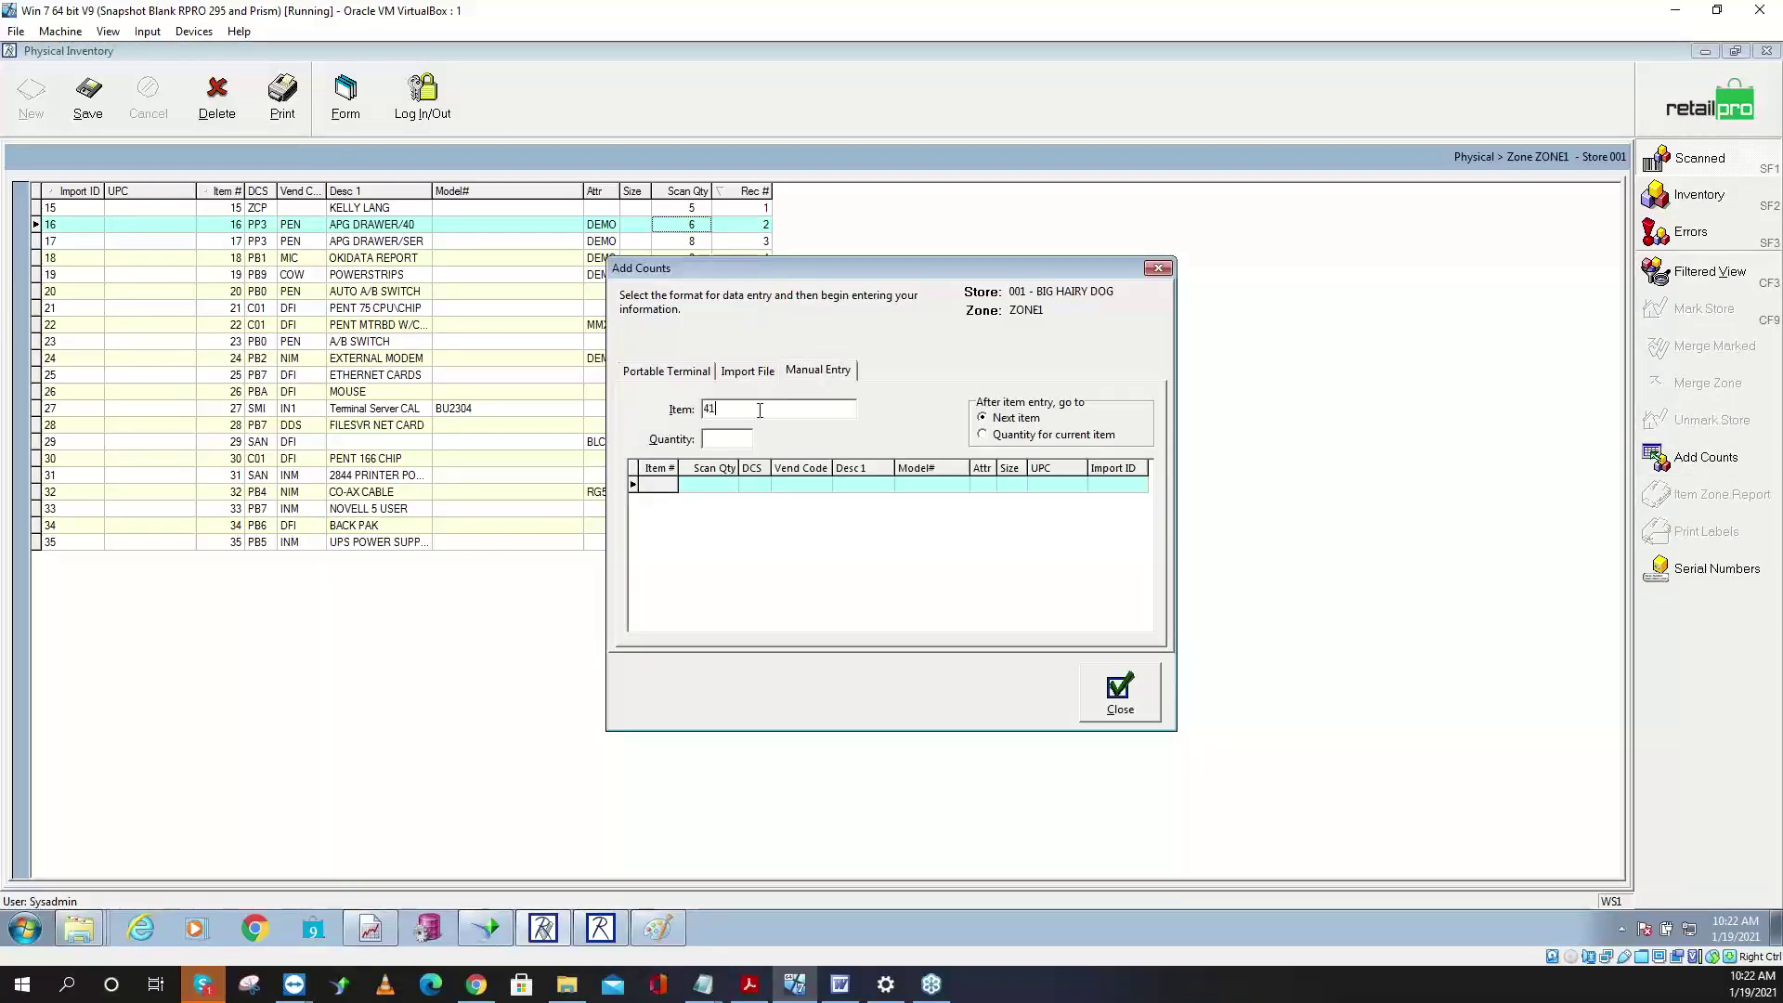
pyautogui.press('Return')
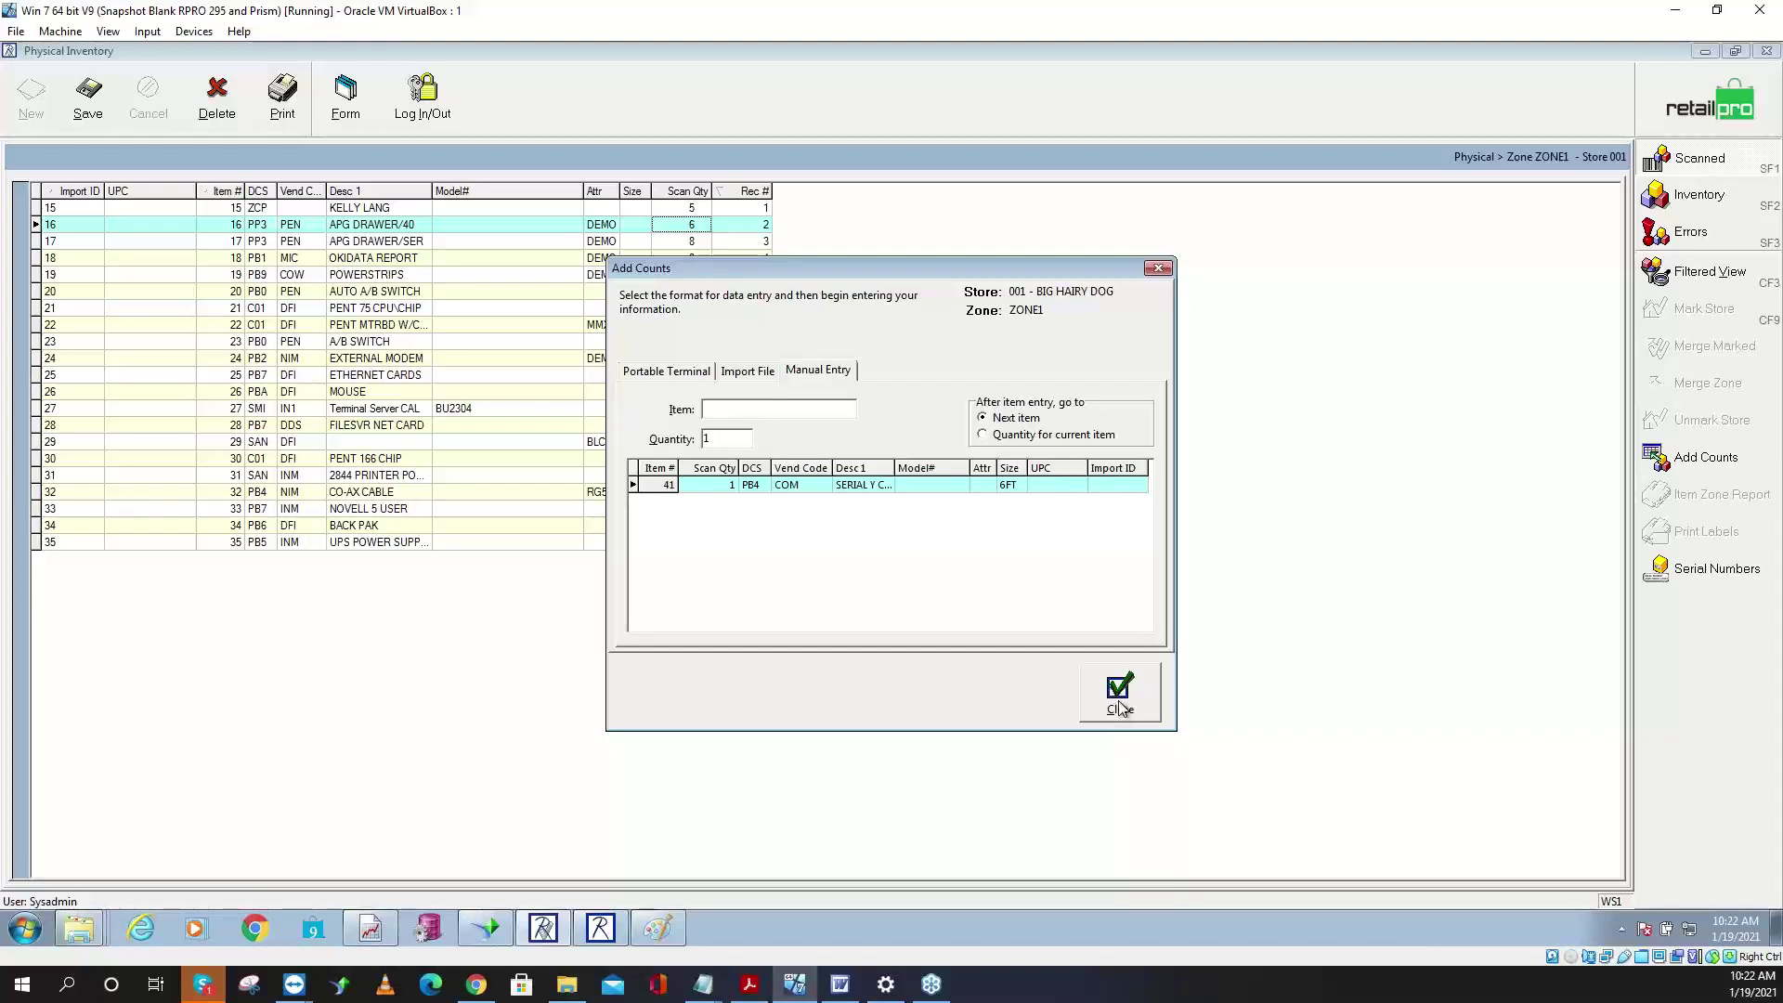
pyautogui.click(1121, 704)
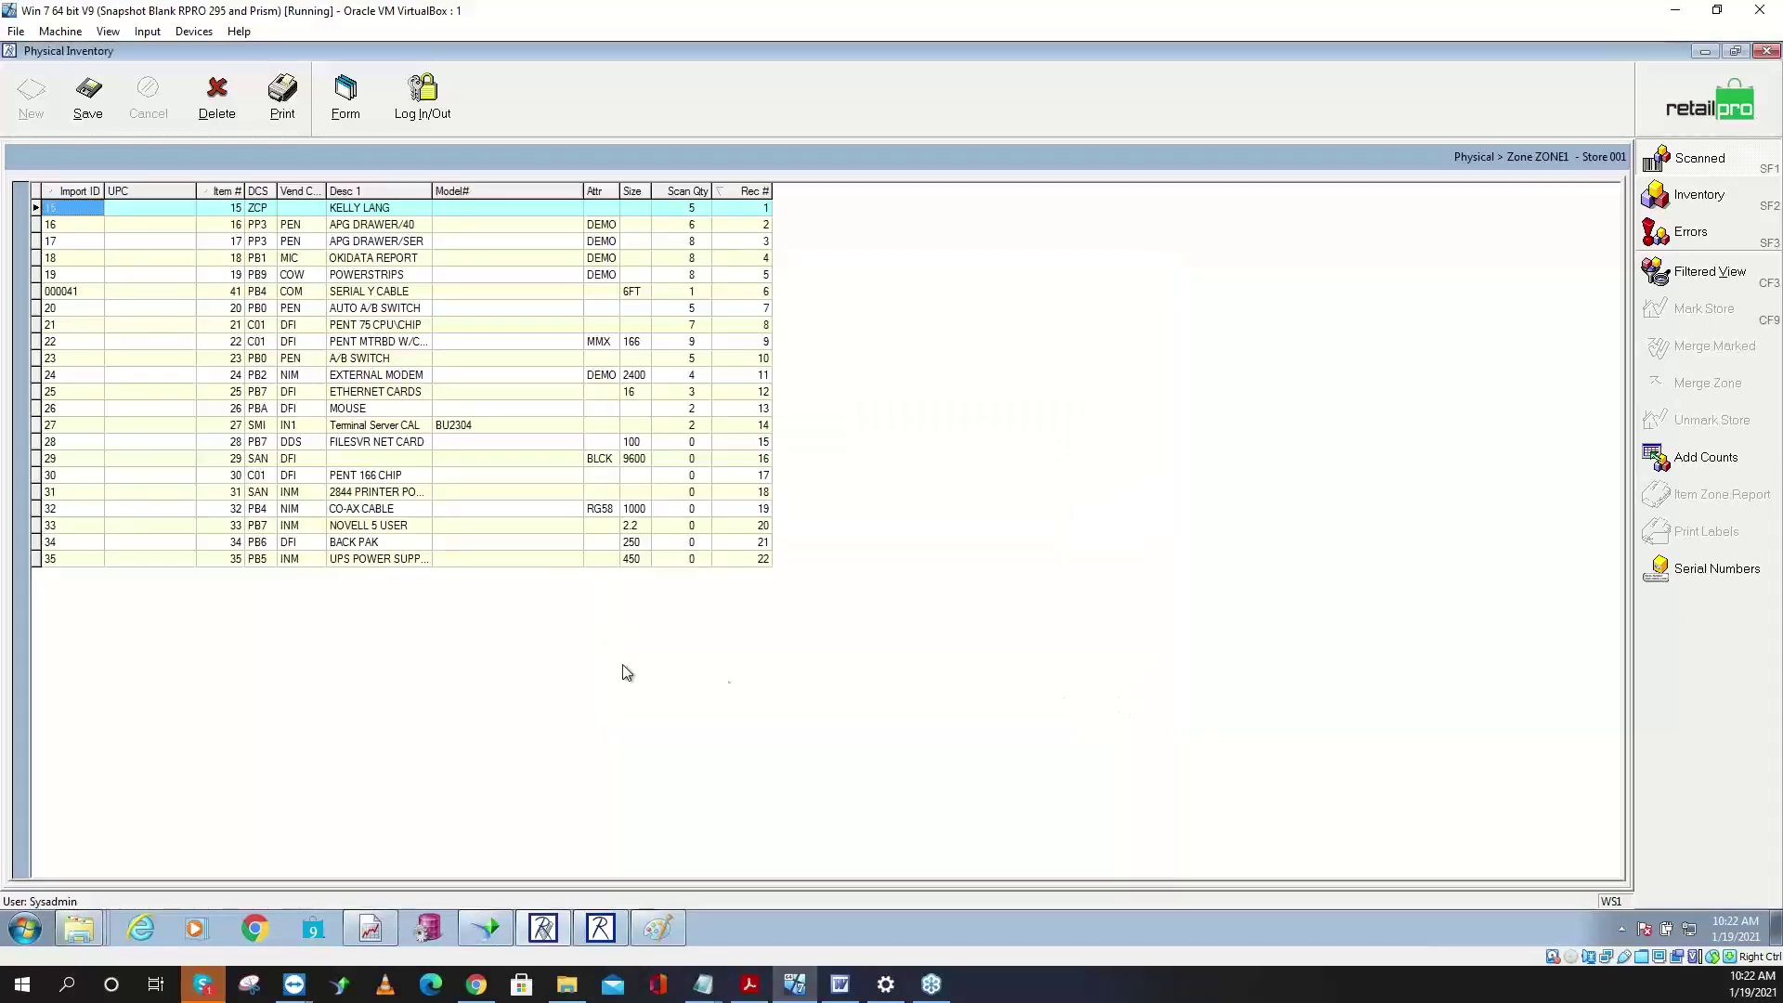
pyautogui.click(75, 292)
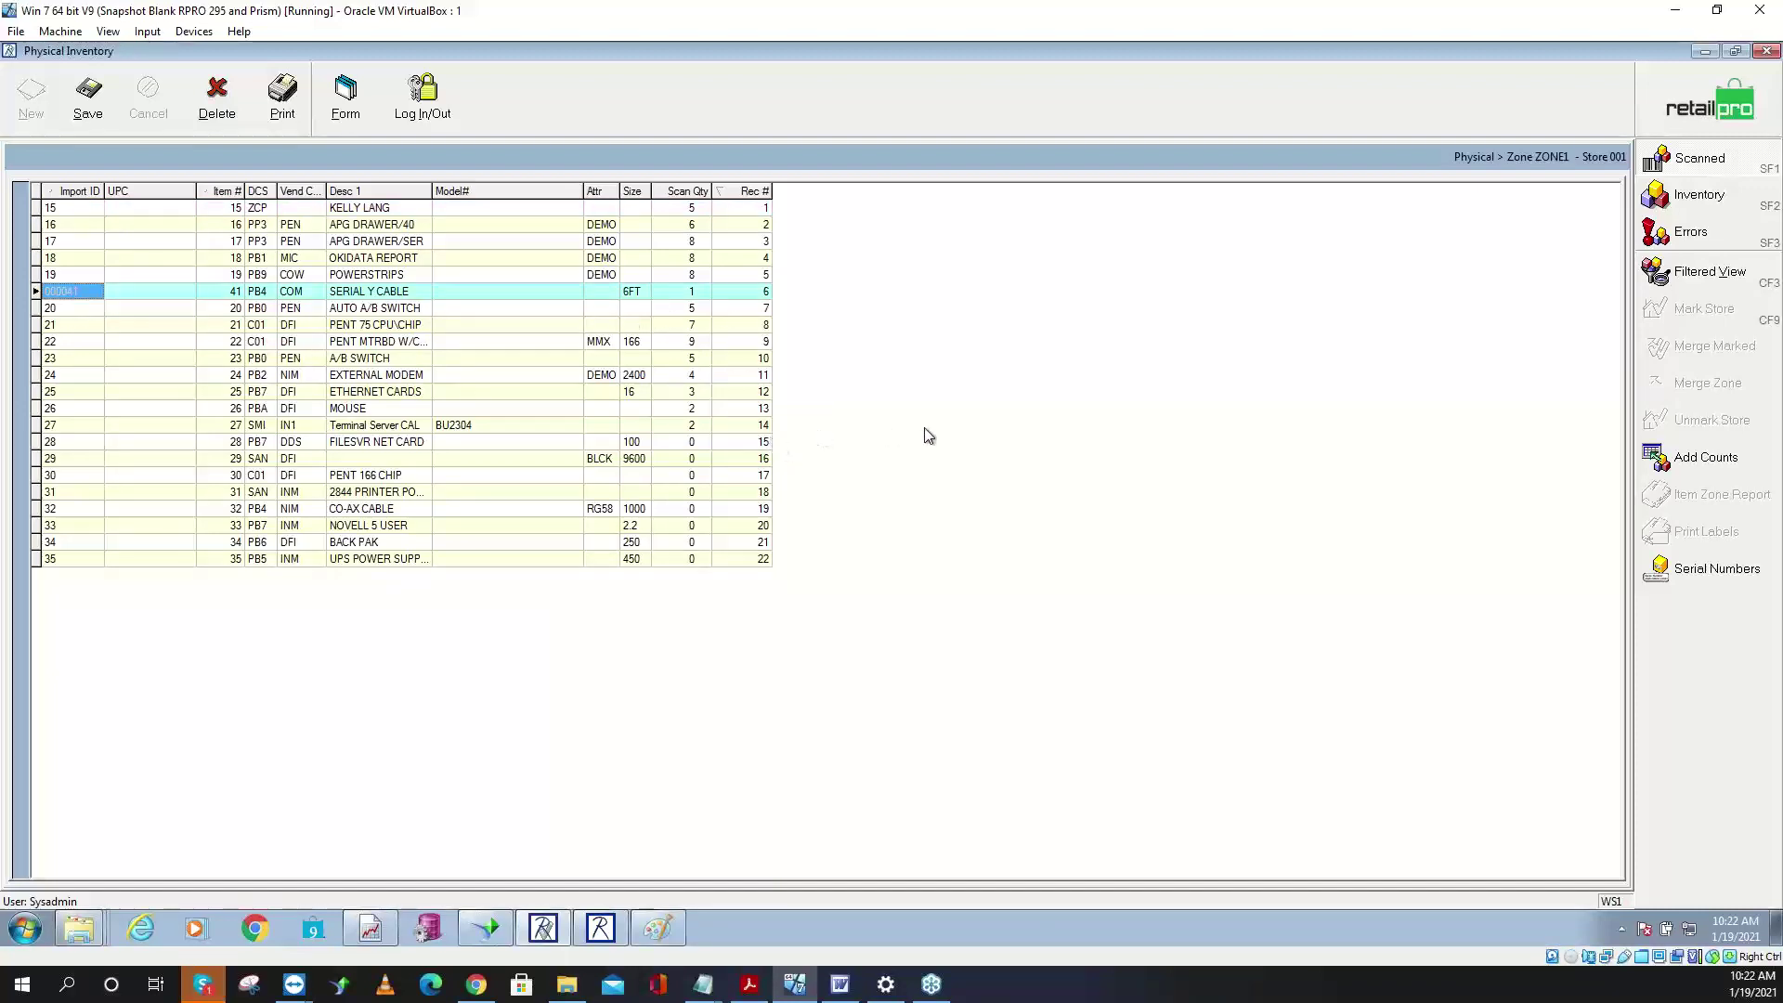
# - Reopen ZONE1's scanned items and choose manual entry for adding counts
pyautogui.click(1695, 459)
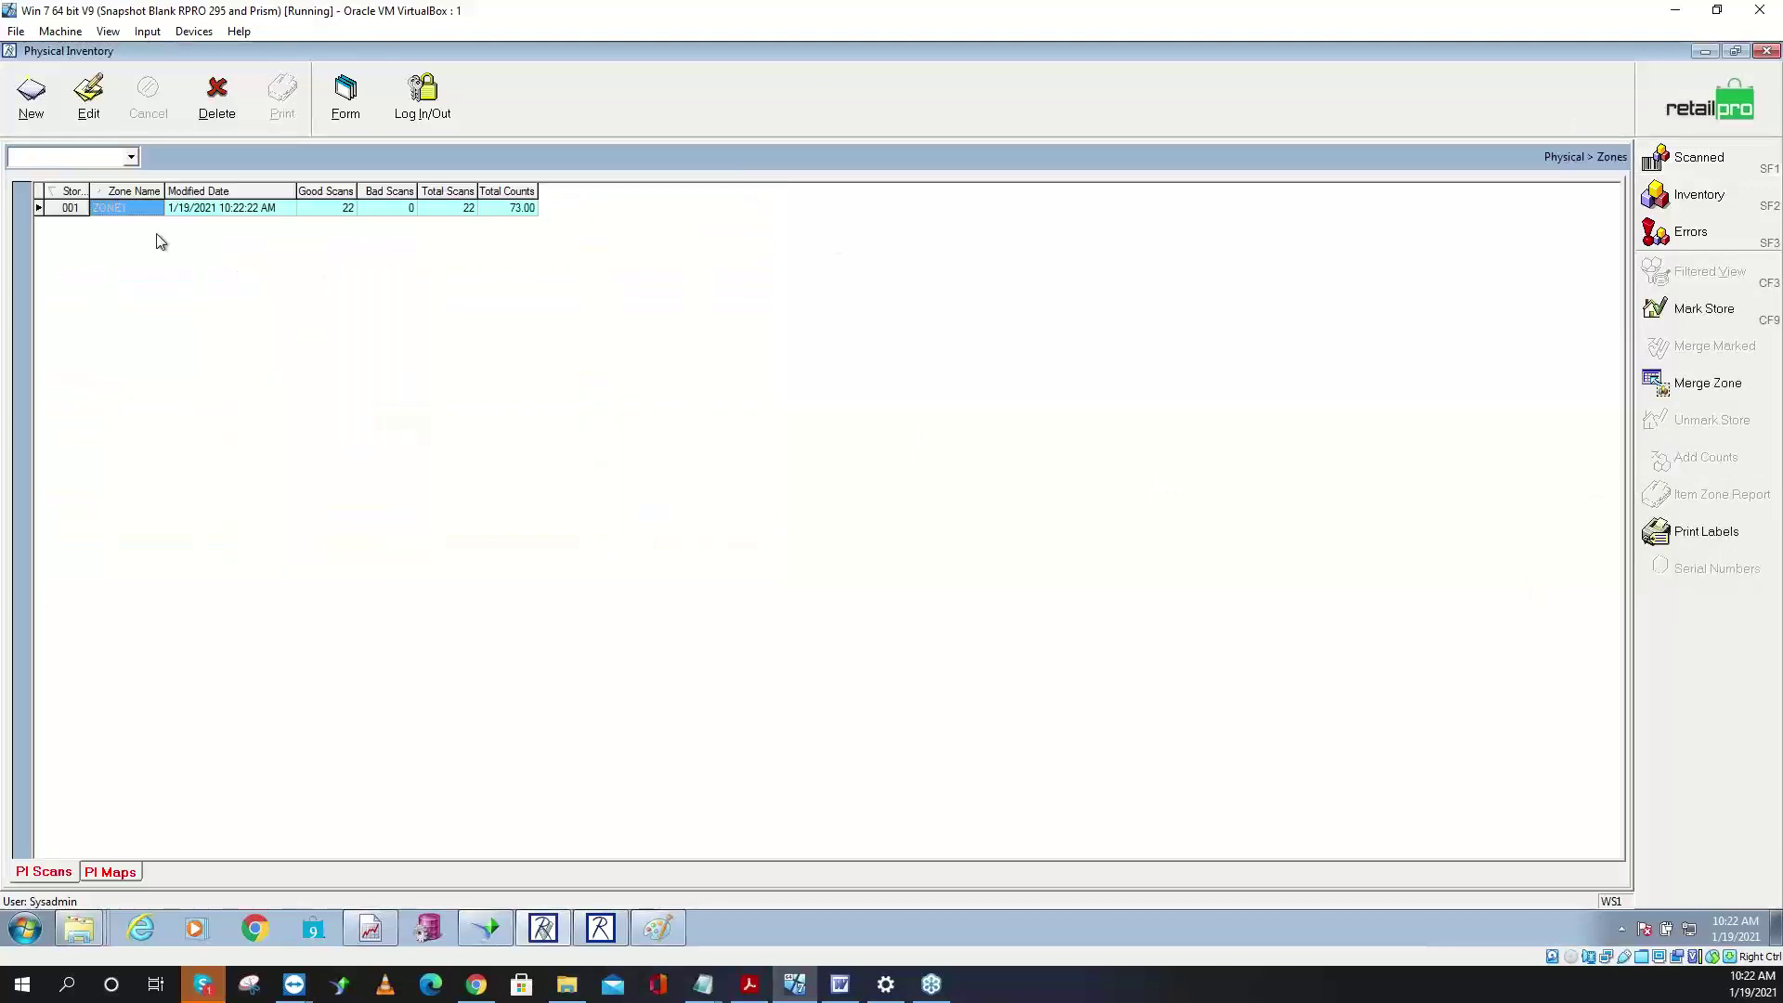
pyautogui.click(1689, 167)
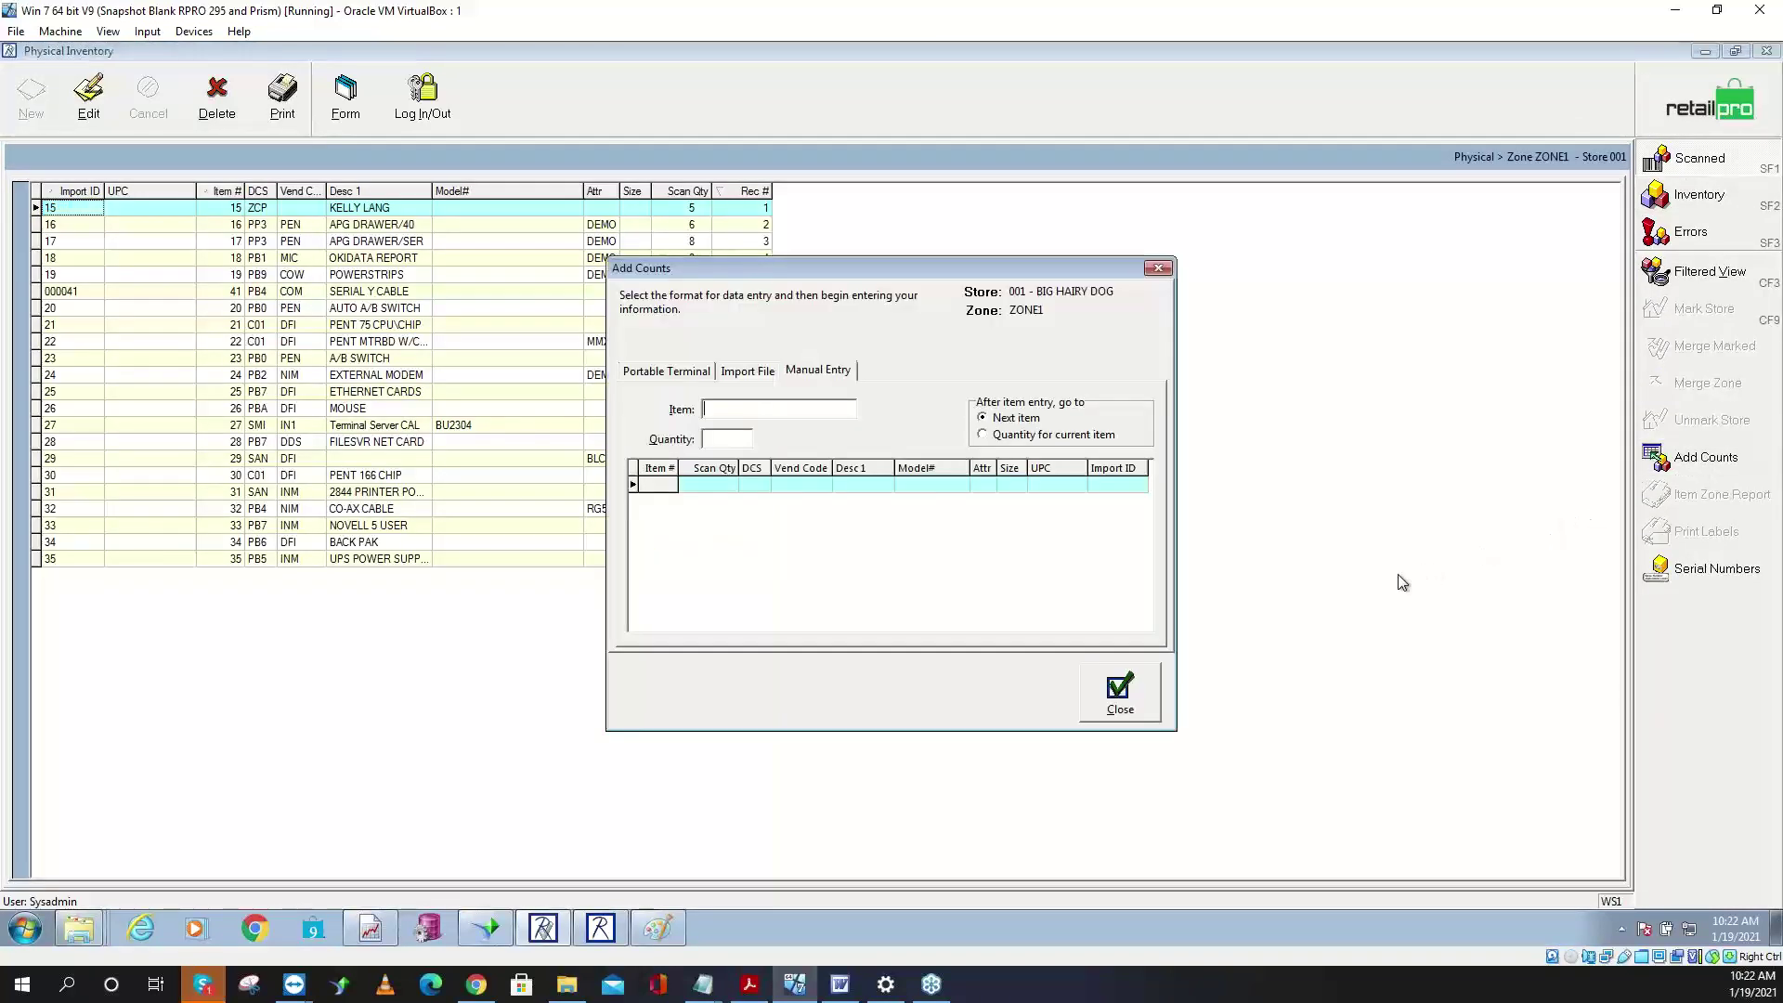
pyautogui.click(758, 374)
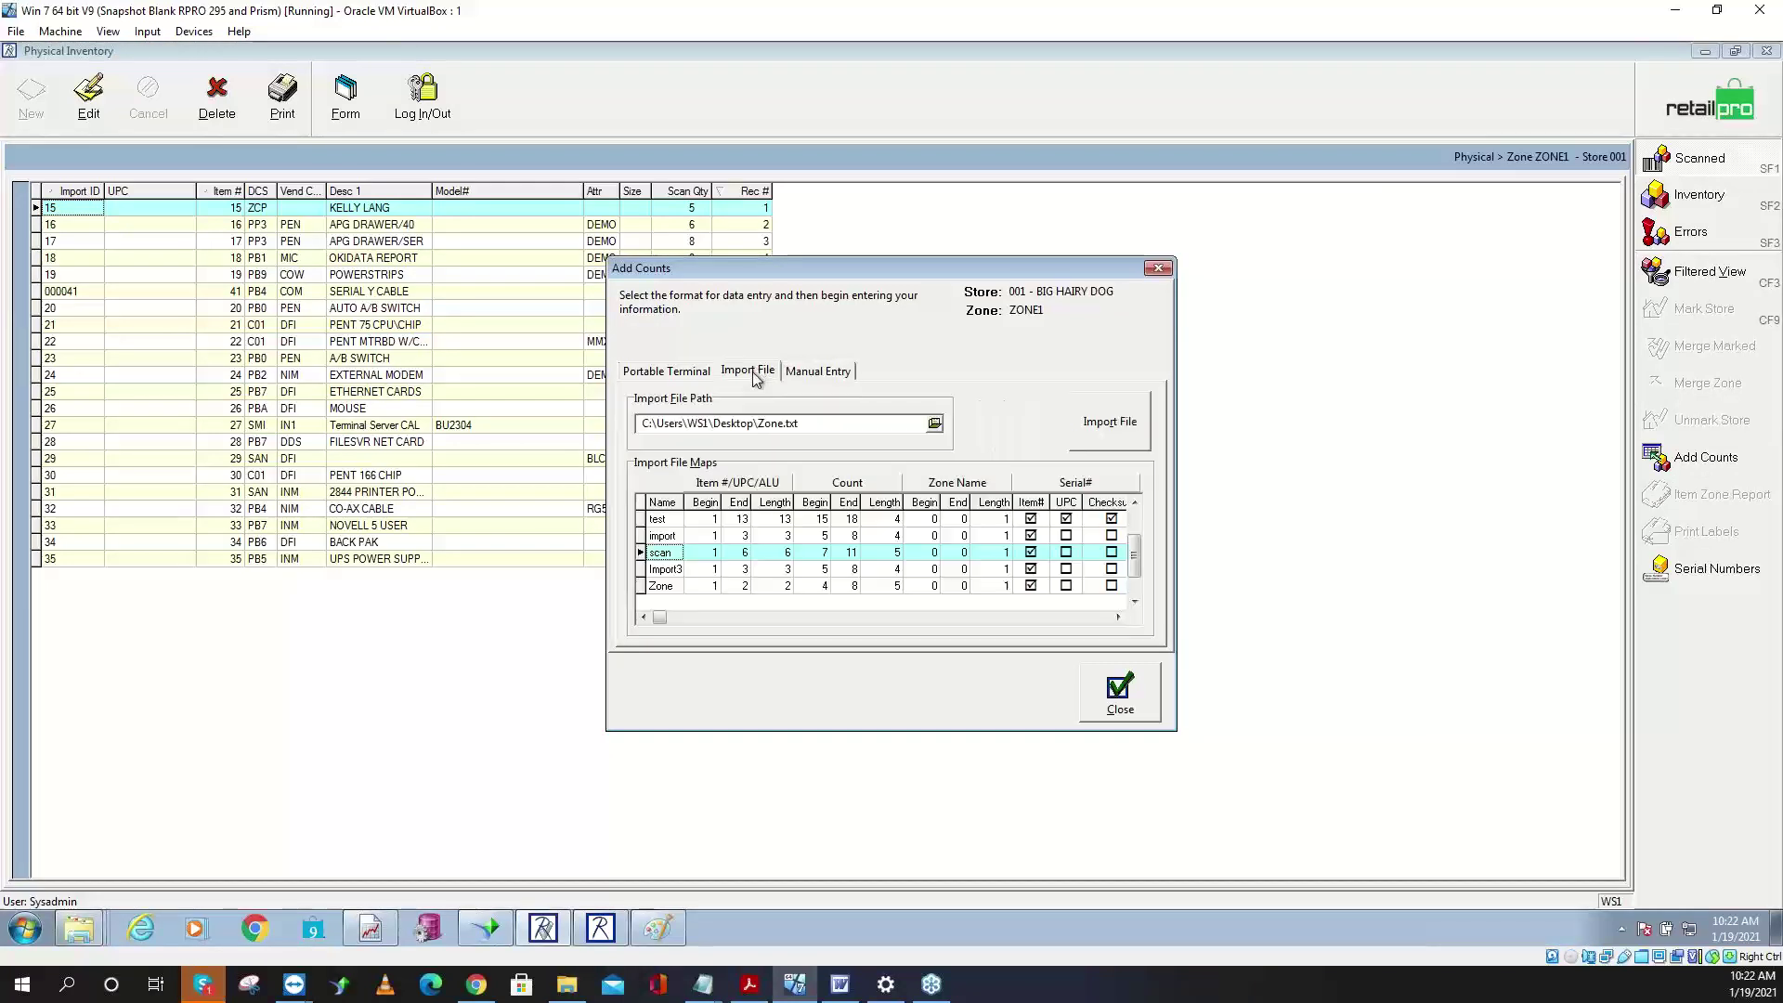
pyautogui.click(690, 376)
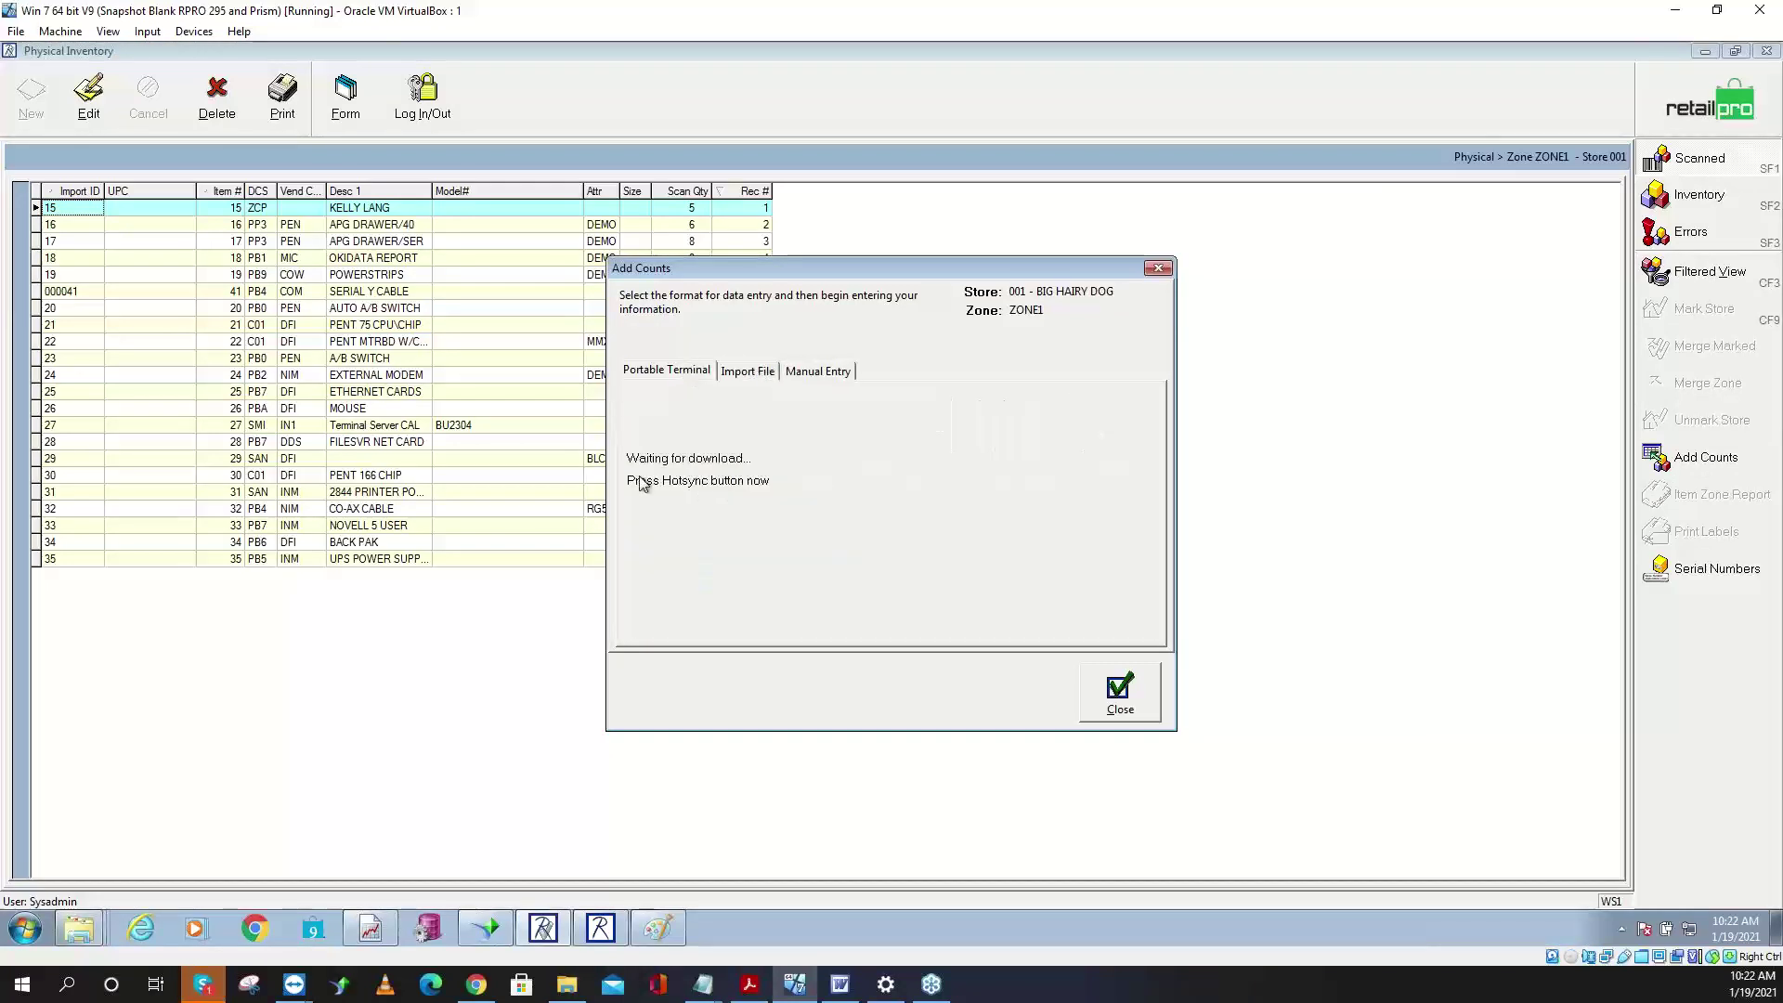
pyautogui.click(822, 377)
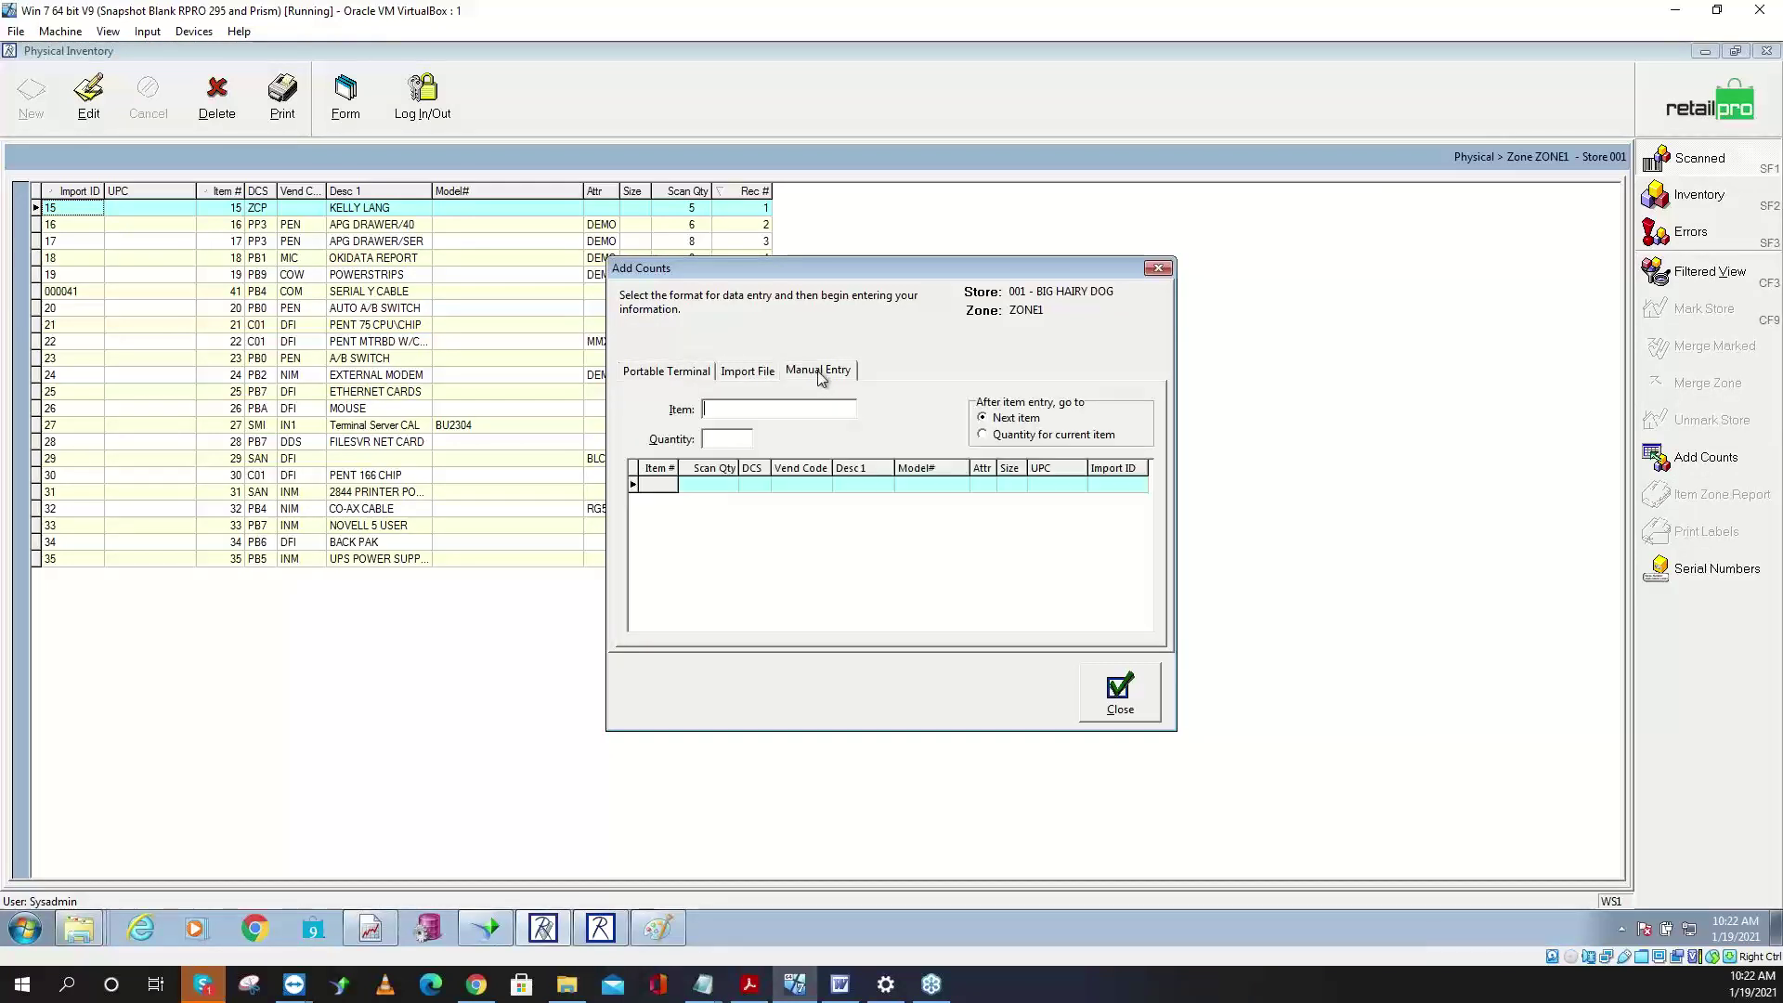
# - Compare the After item entry options: next item versus quantity for current item
pyautogui.click(741, 417)
pyautogui.click(983, 435)
pyautogui.click(983, 418)
pyautogui.click(983, 435)
pyautogui.click(983, 418)
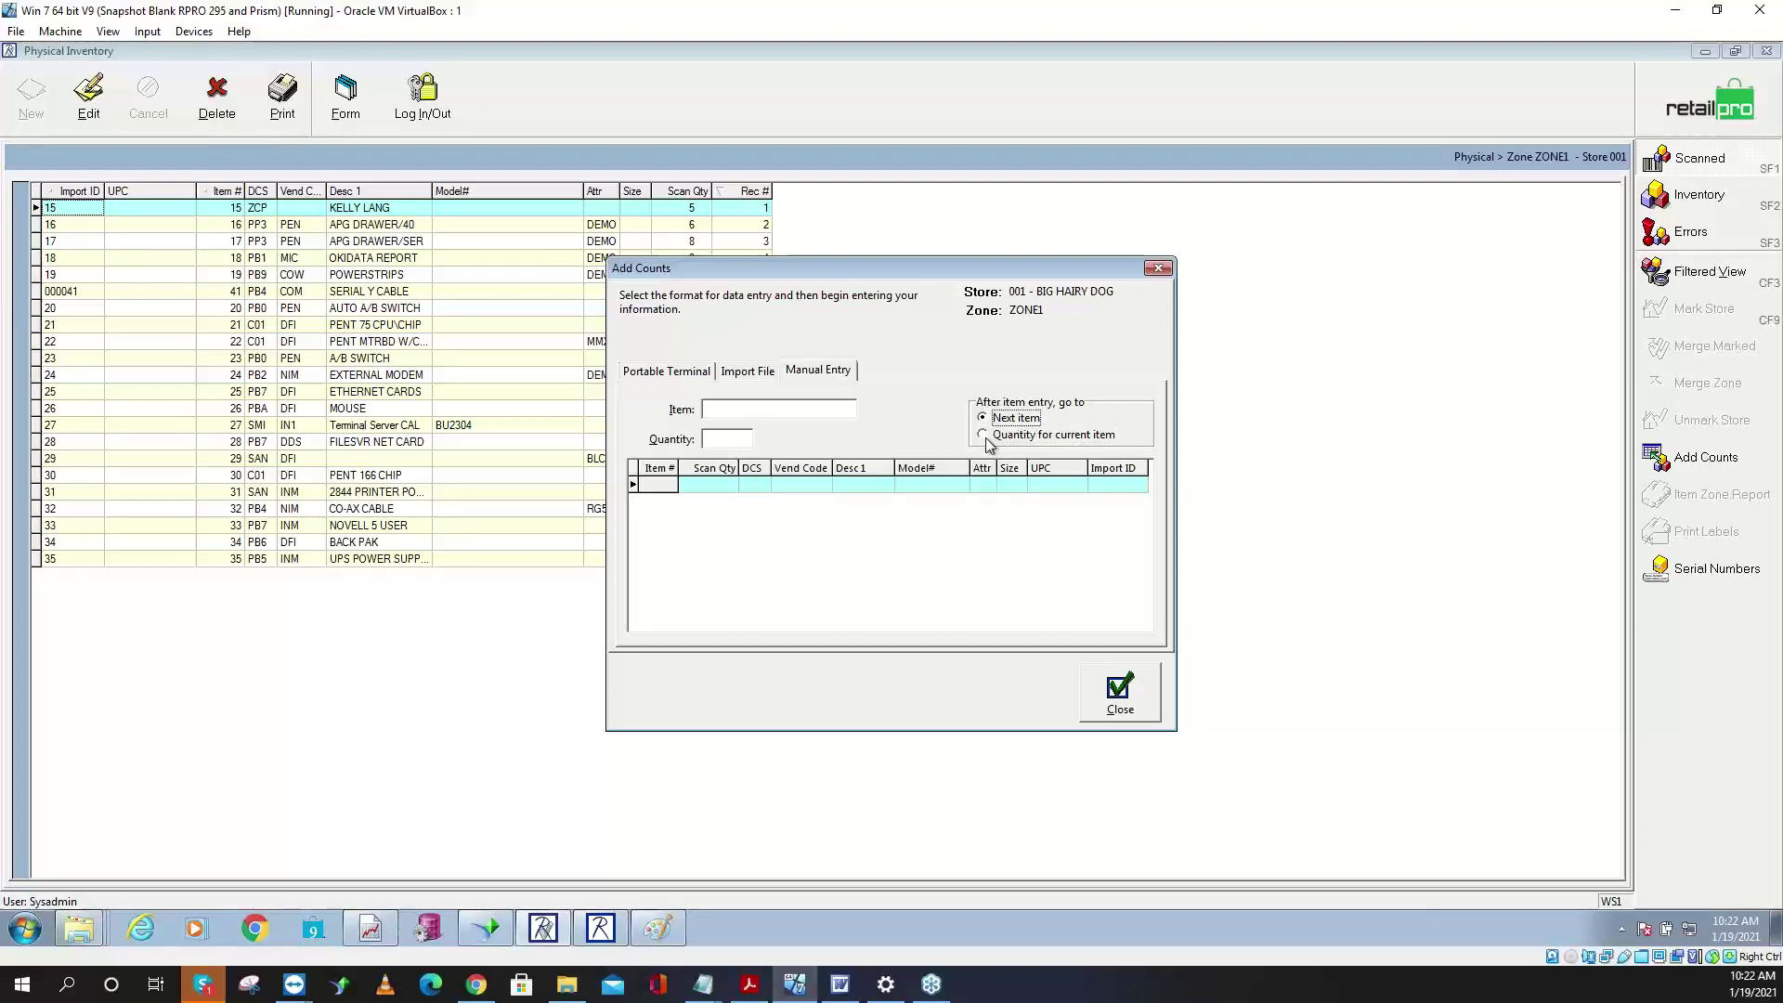
pyautogui.click(982, 434)
pyautogui.click(983, 418)
# - Enter item 42 twice, bringing its count to 2, and select its quantity
pyautogui.click(764, 410)
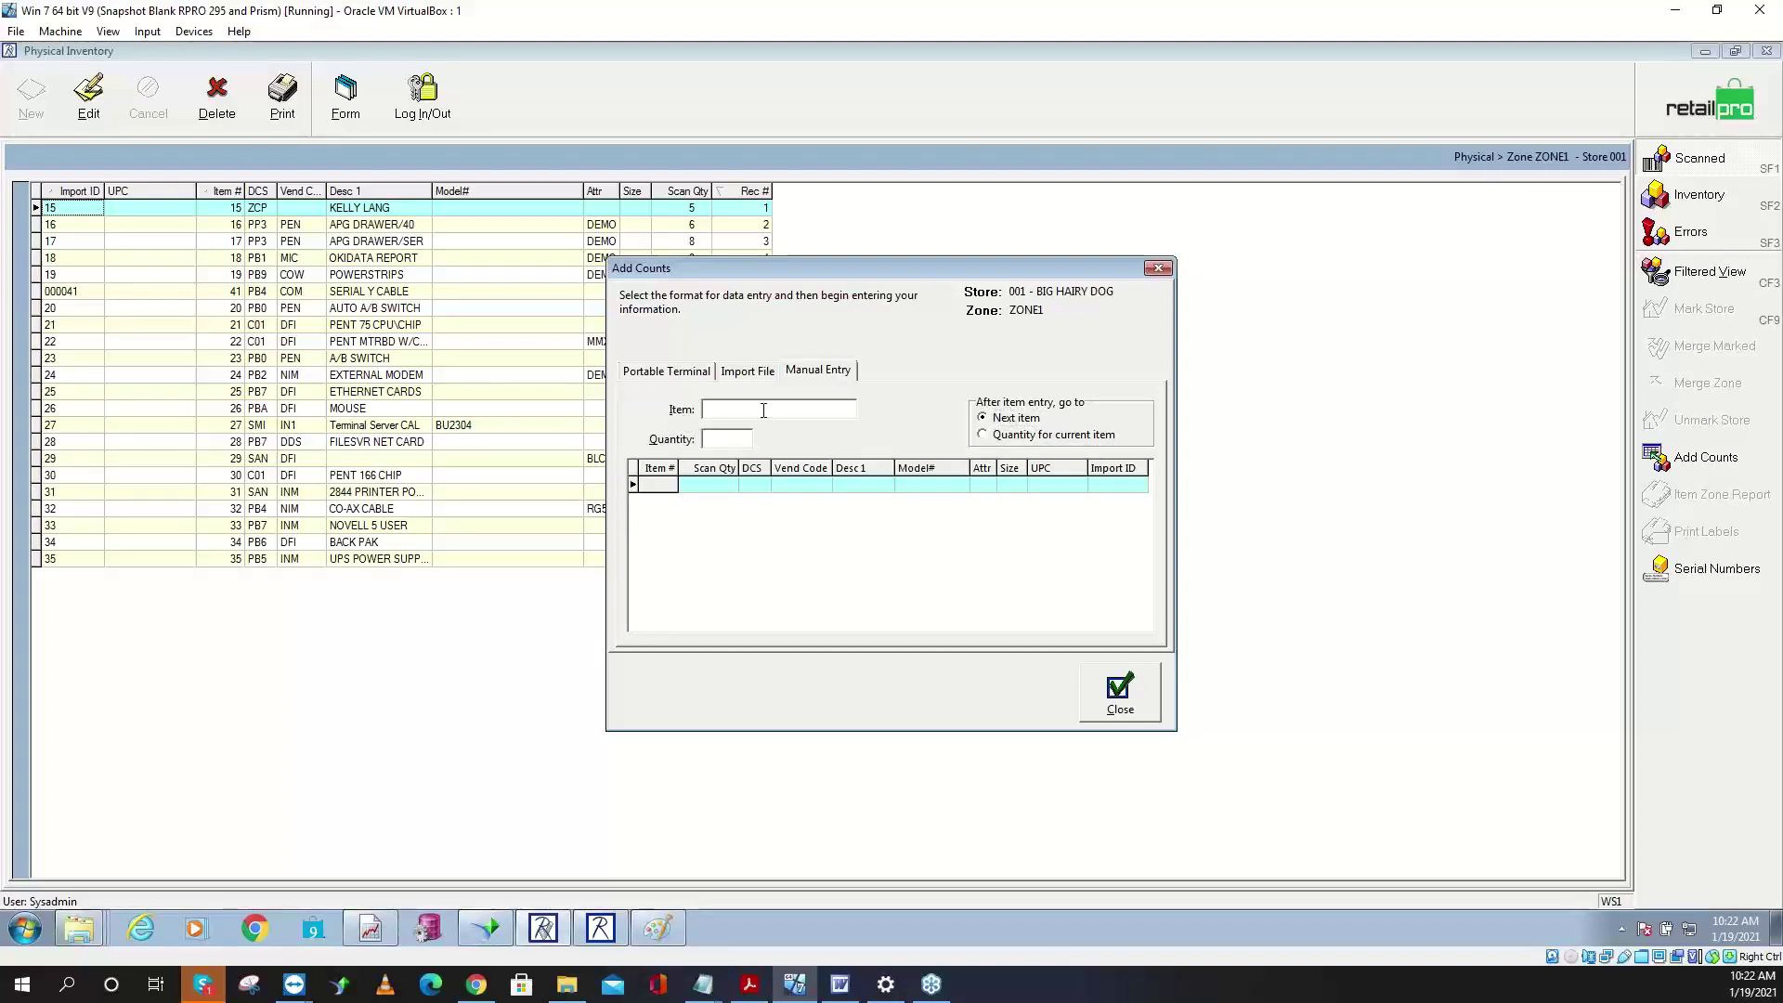
pyautogui.write('42')
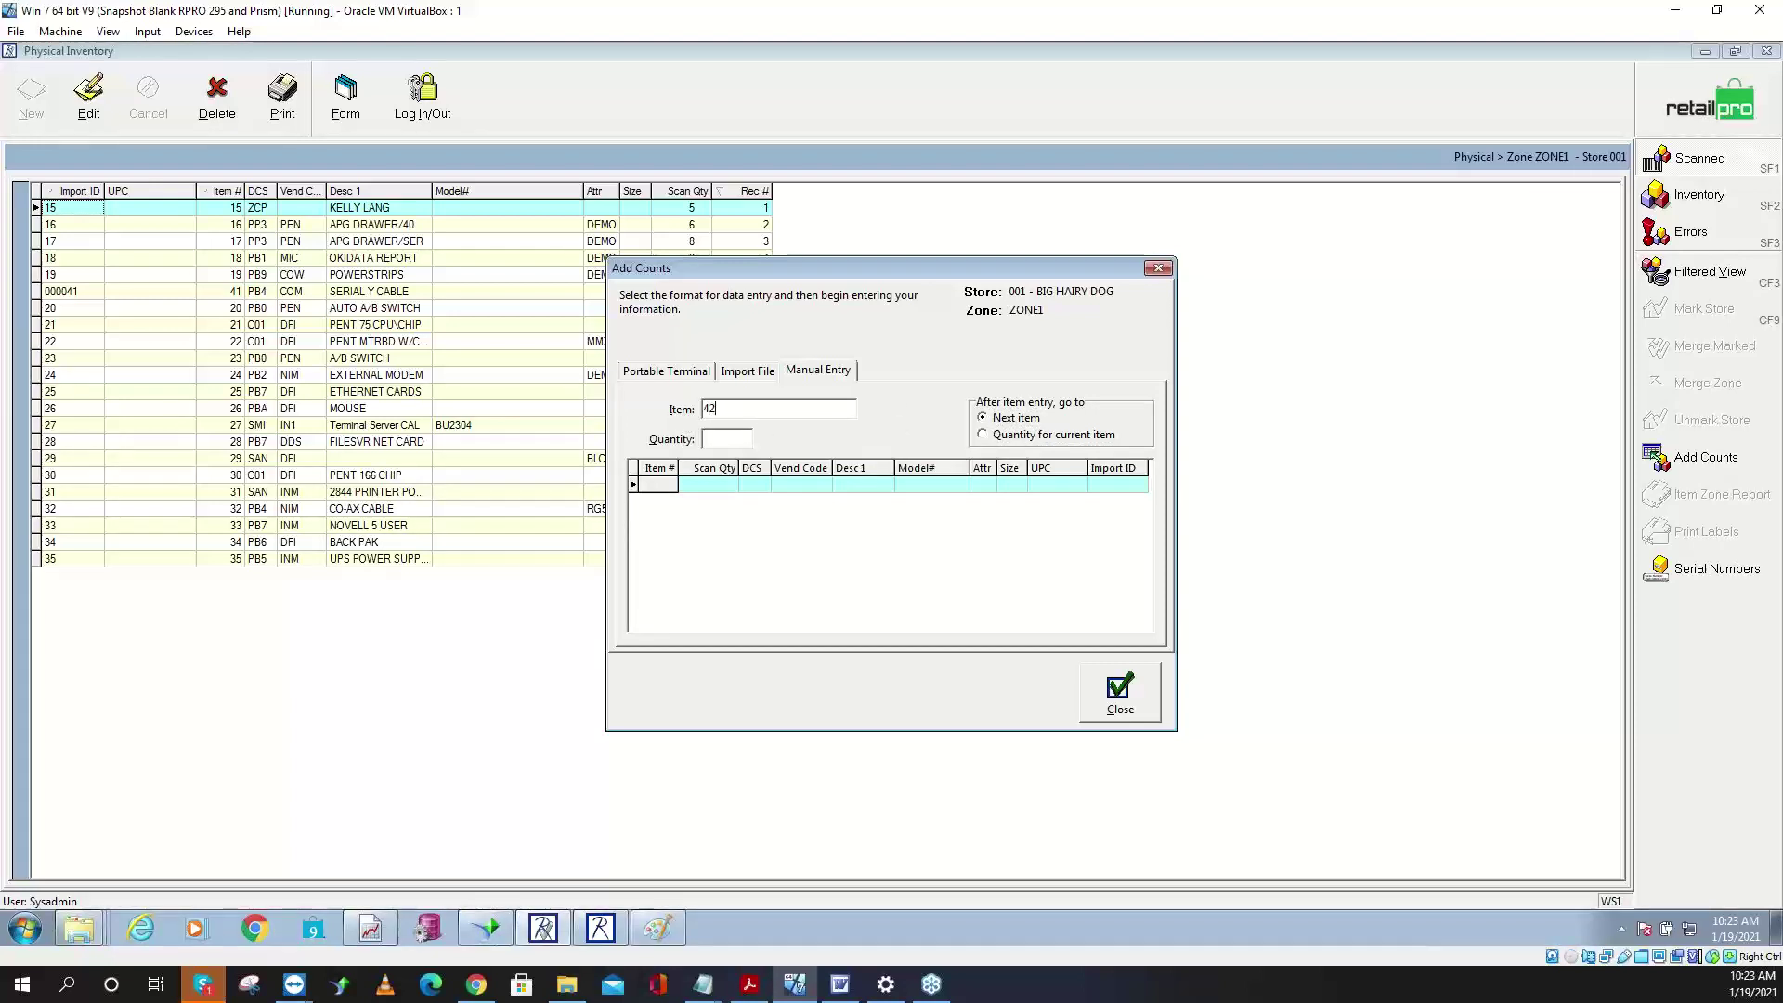
pyautogui.press('Return')
pyautogui.write('42')
pyautogui.press('Return')
pyautogui.click(726, 487)
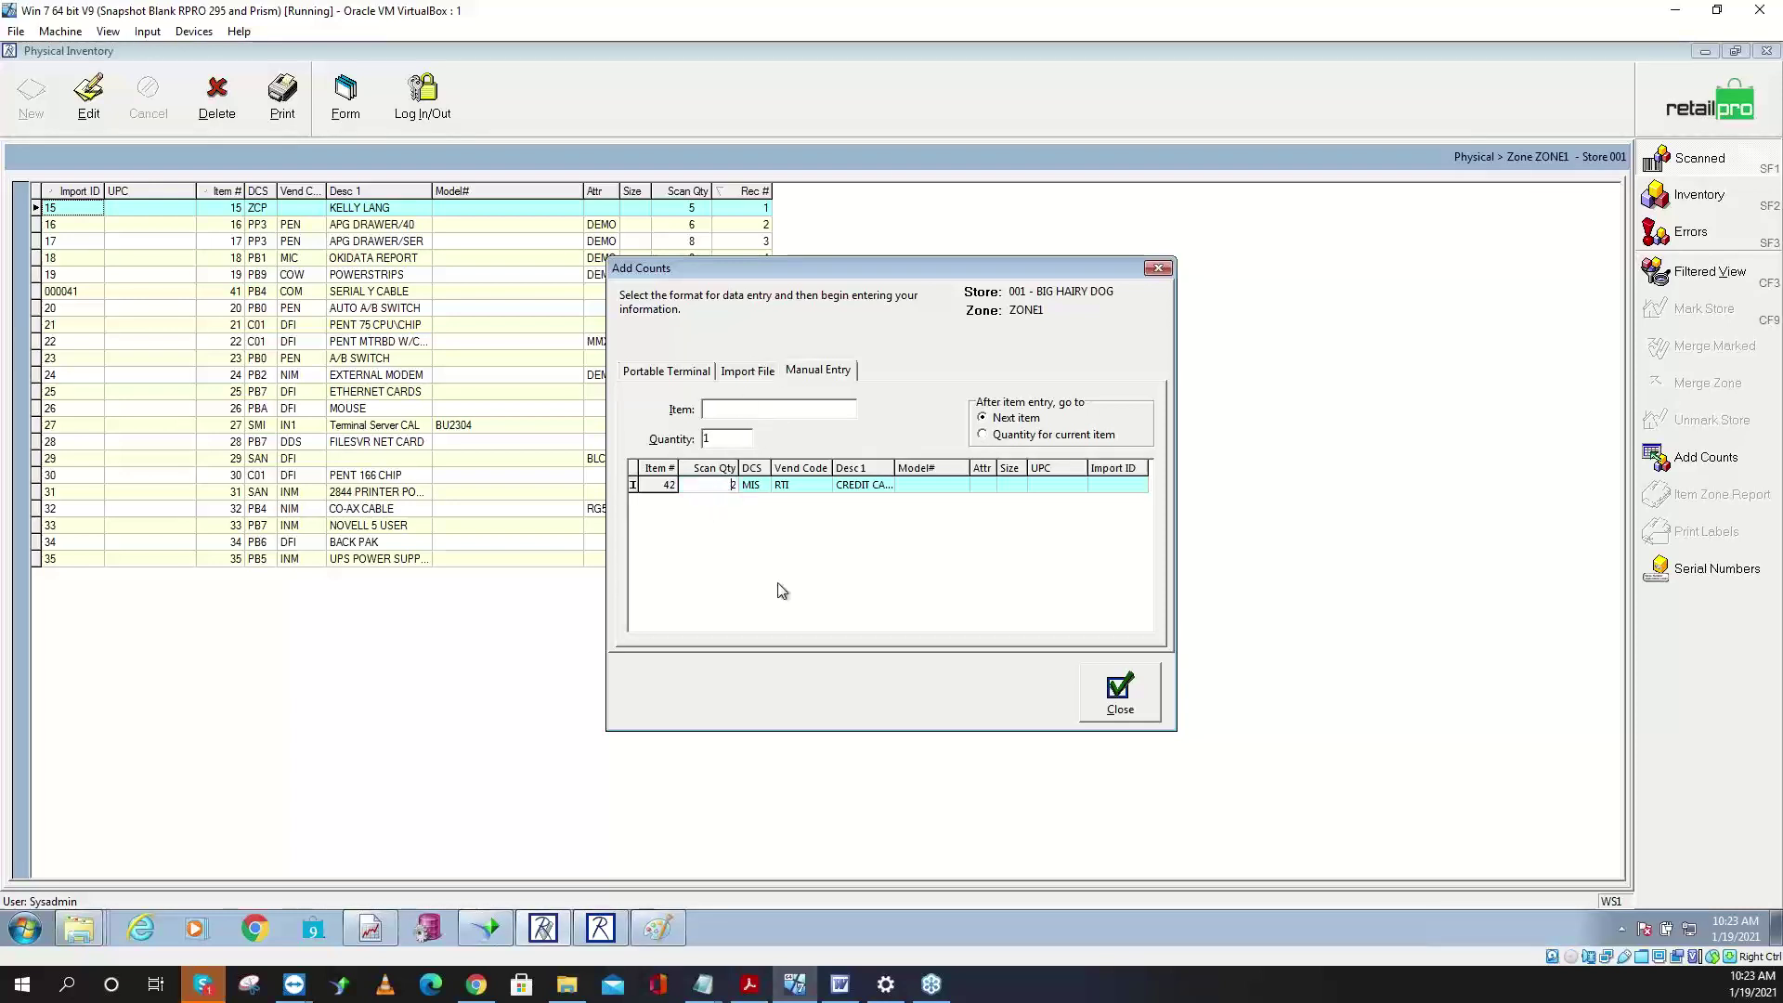
# - With quantity-after-entry enabled, record item 42 as 5 and item 44 as 7, then save the counts
pyautogui.click(994, 436)
pyautogui.click(741, 408)
pyautogui.write('43')
pyautogui.press('Return')
pyautogui.write('5')
pyautogui.press('Return')
pyautogui.write('44')
pyautogui.press('Return')
pyautogui.write('7')
pyautogui.press('Return')
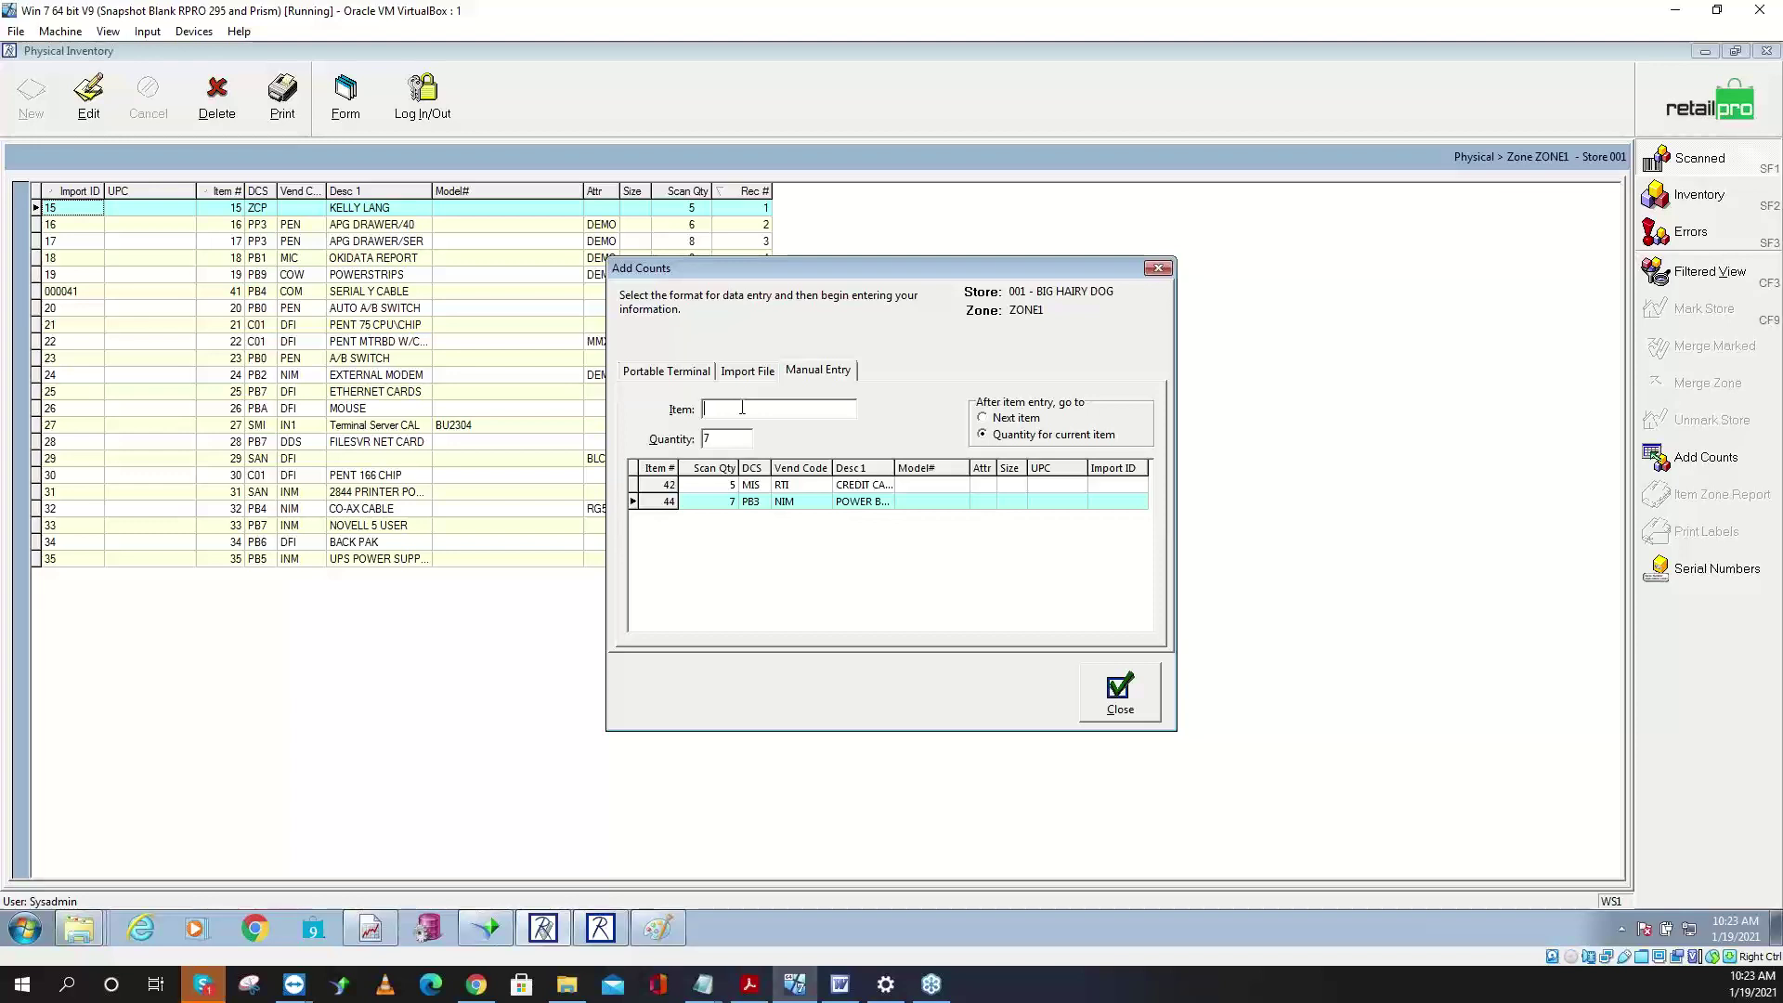
pyautogui.click(1121, 692)
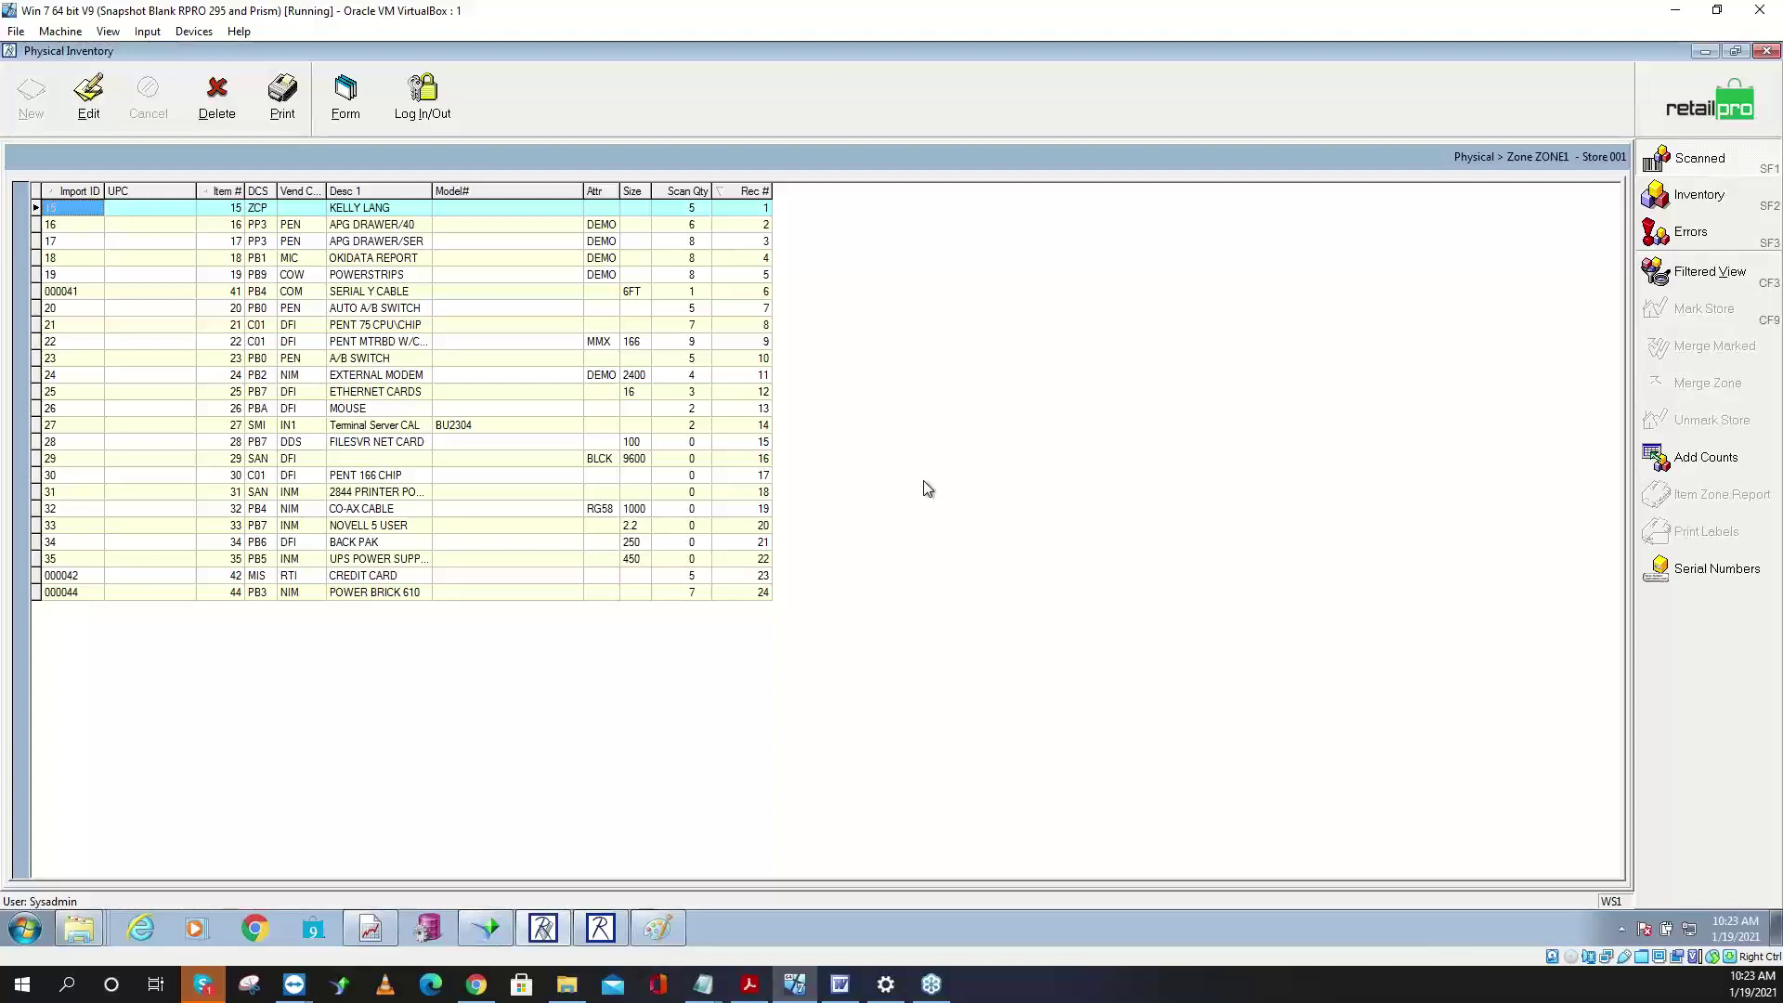
pyautogui.click(1692, 113)
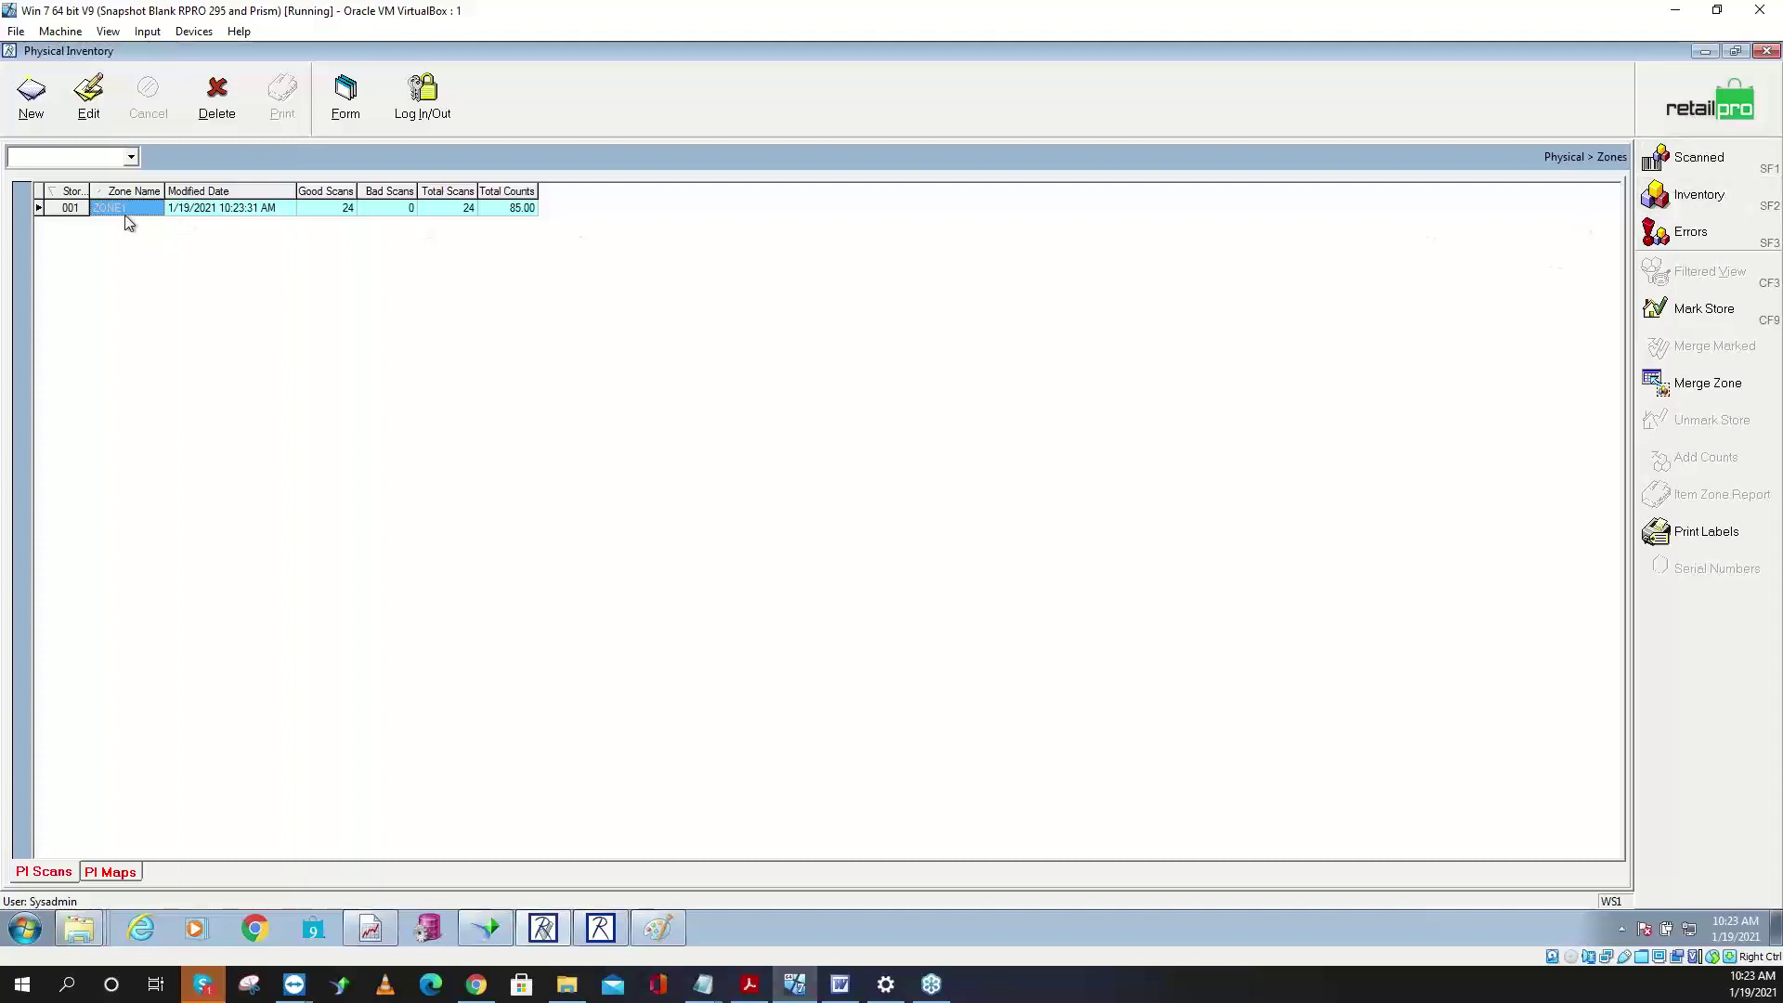
# - Merge ZONE1's 85.00 counts into store 001's physical inventory and confirm the merge
pyautogui.click(1717, 385)
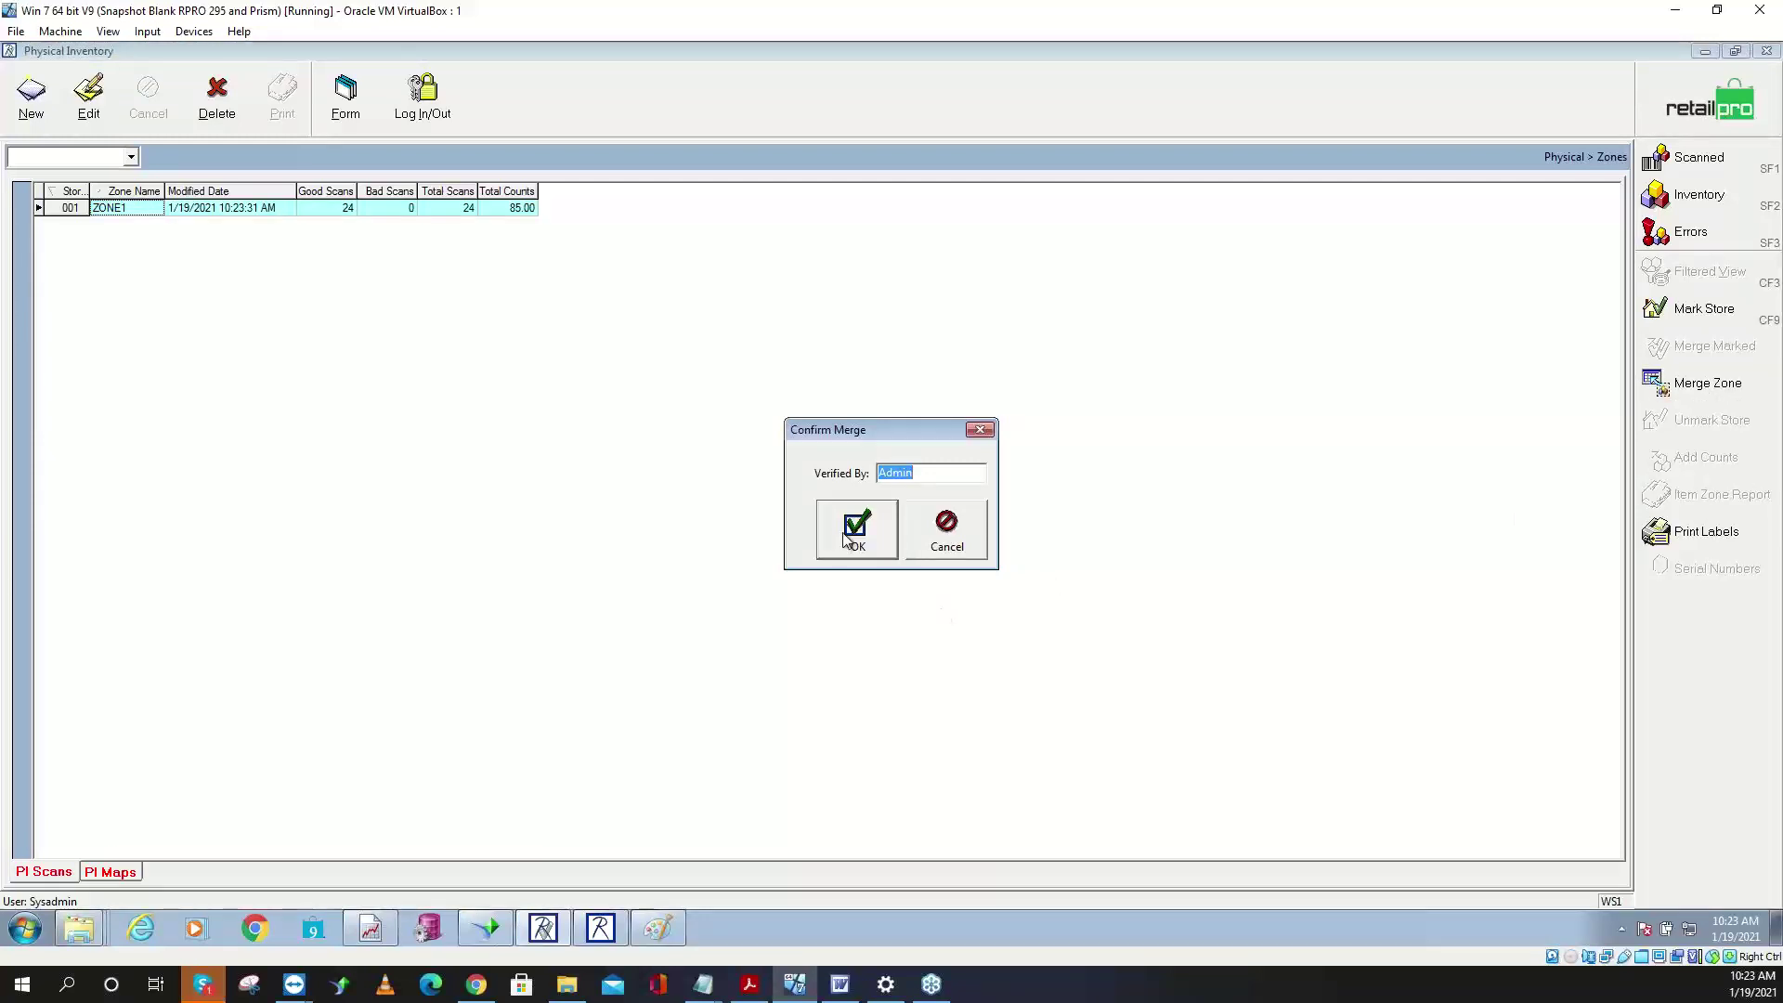
pyautogui.moveTo(853, 433); pyautogui.dragTo(700, 385)
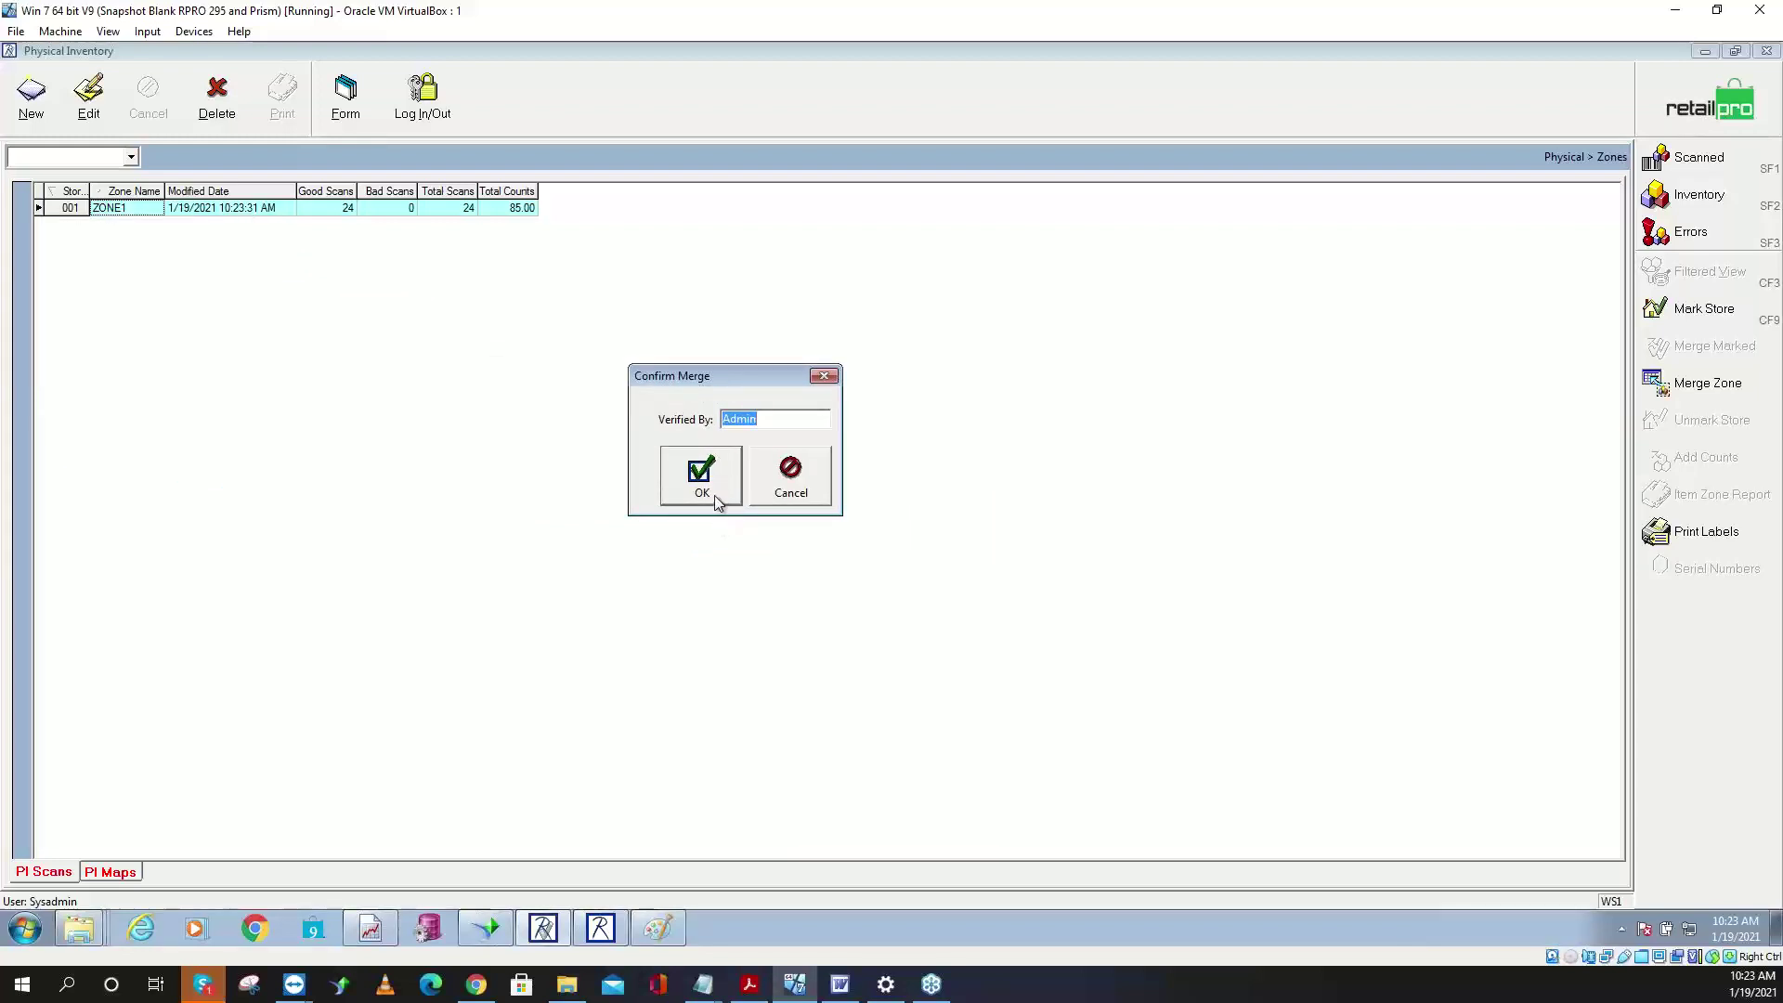
pyautogui.click(702, 478)
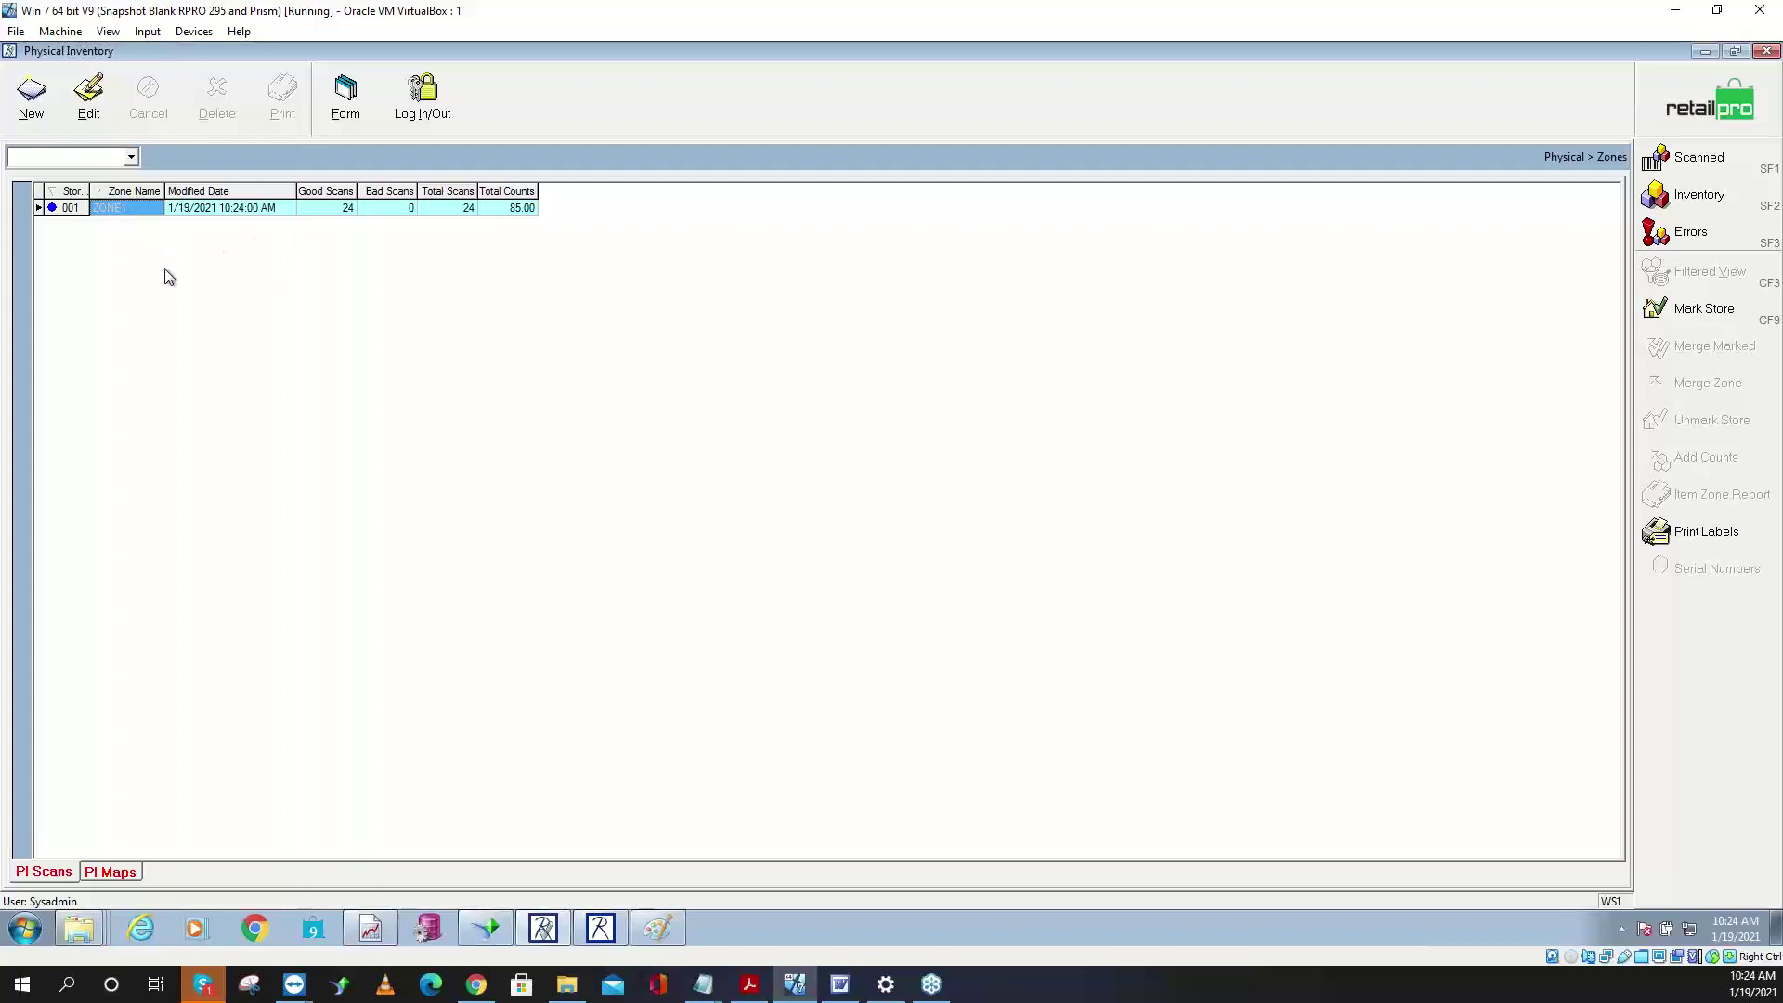
# - Minimize Physical Inventory and rename the desktop file Zone.old to Zone.txt, accepting the extension change
pyautogui.click(1706, 53)
pyautogui.moveTo(393, 64); pyautogui.dragTo(1045, 164)
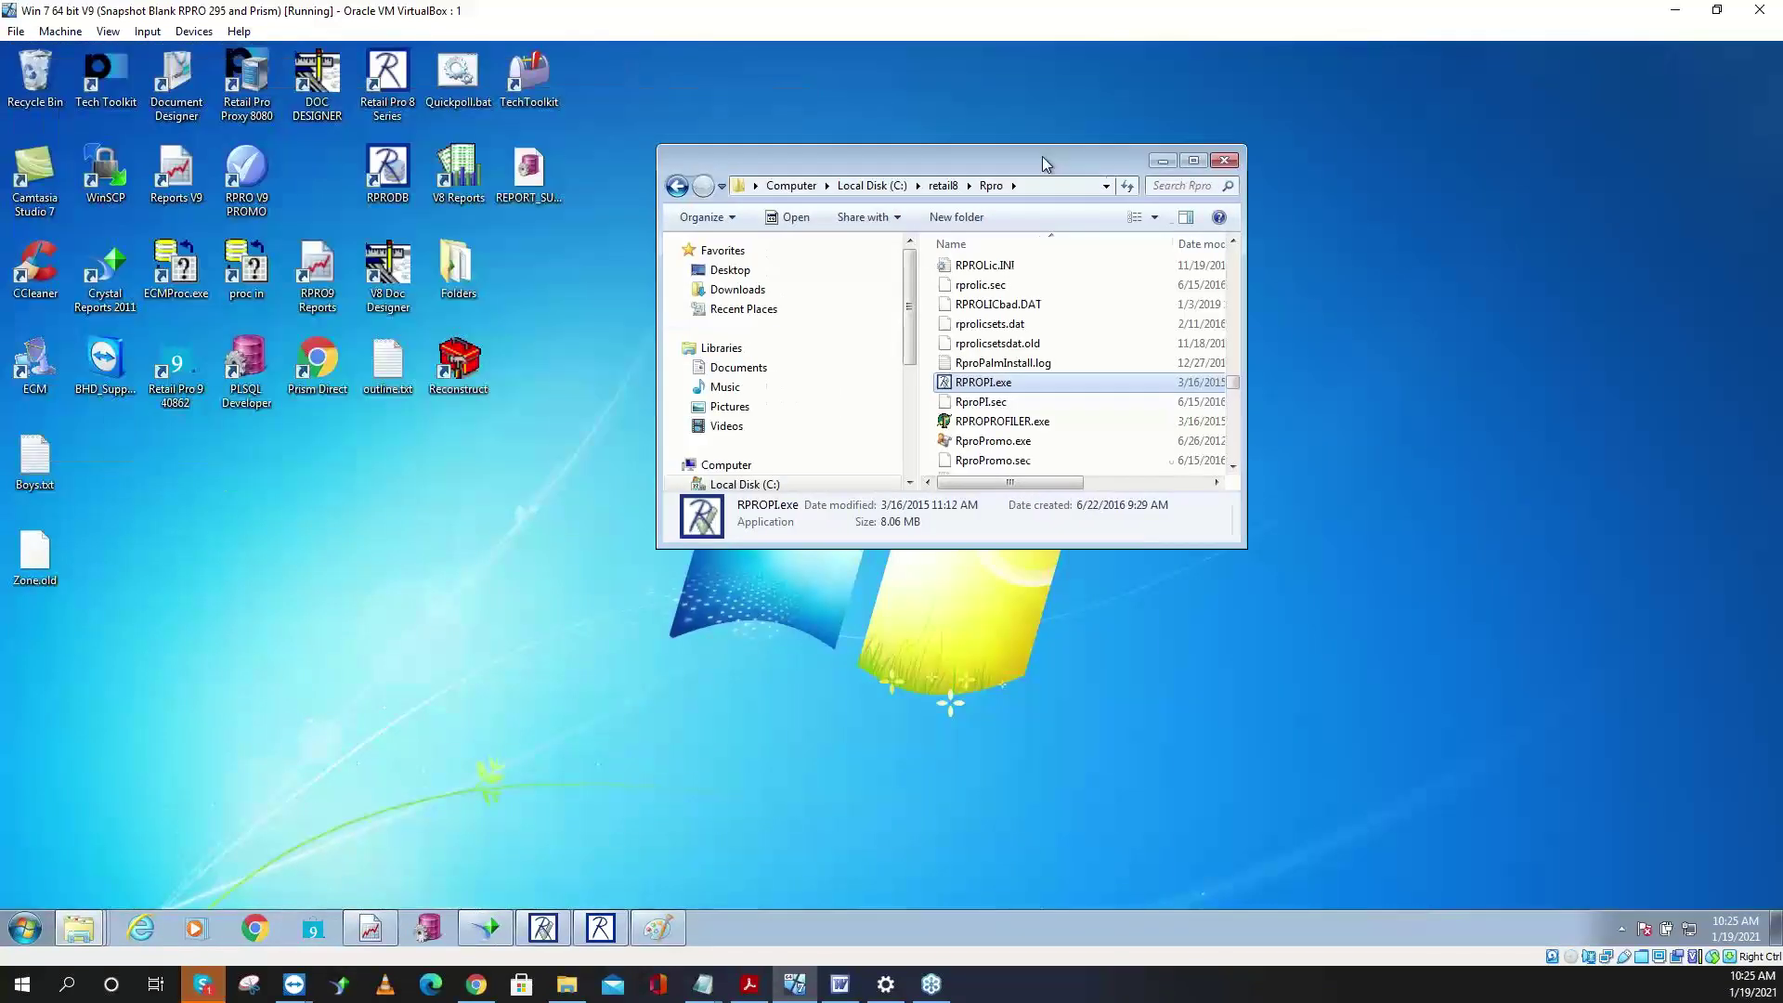
pyautogui.click(35, 557)
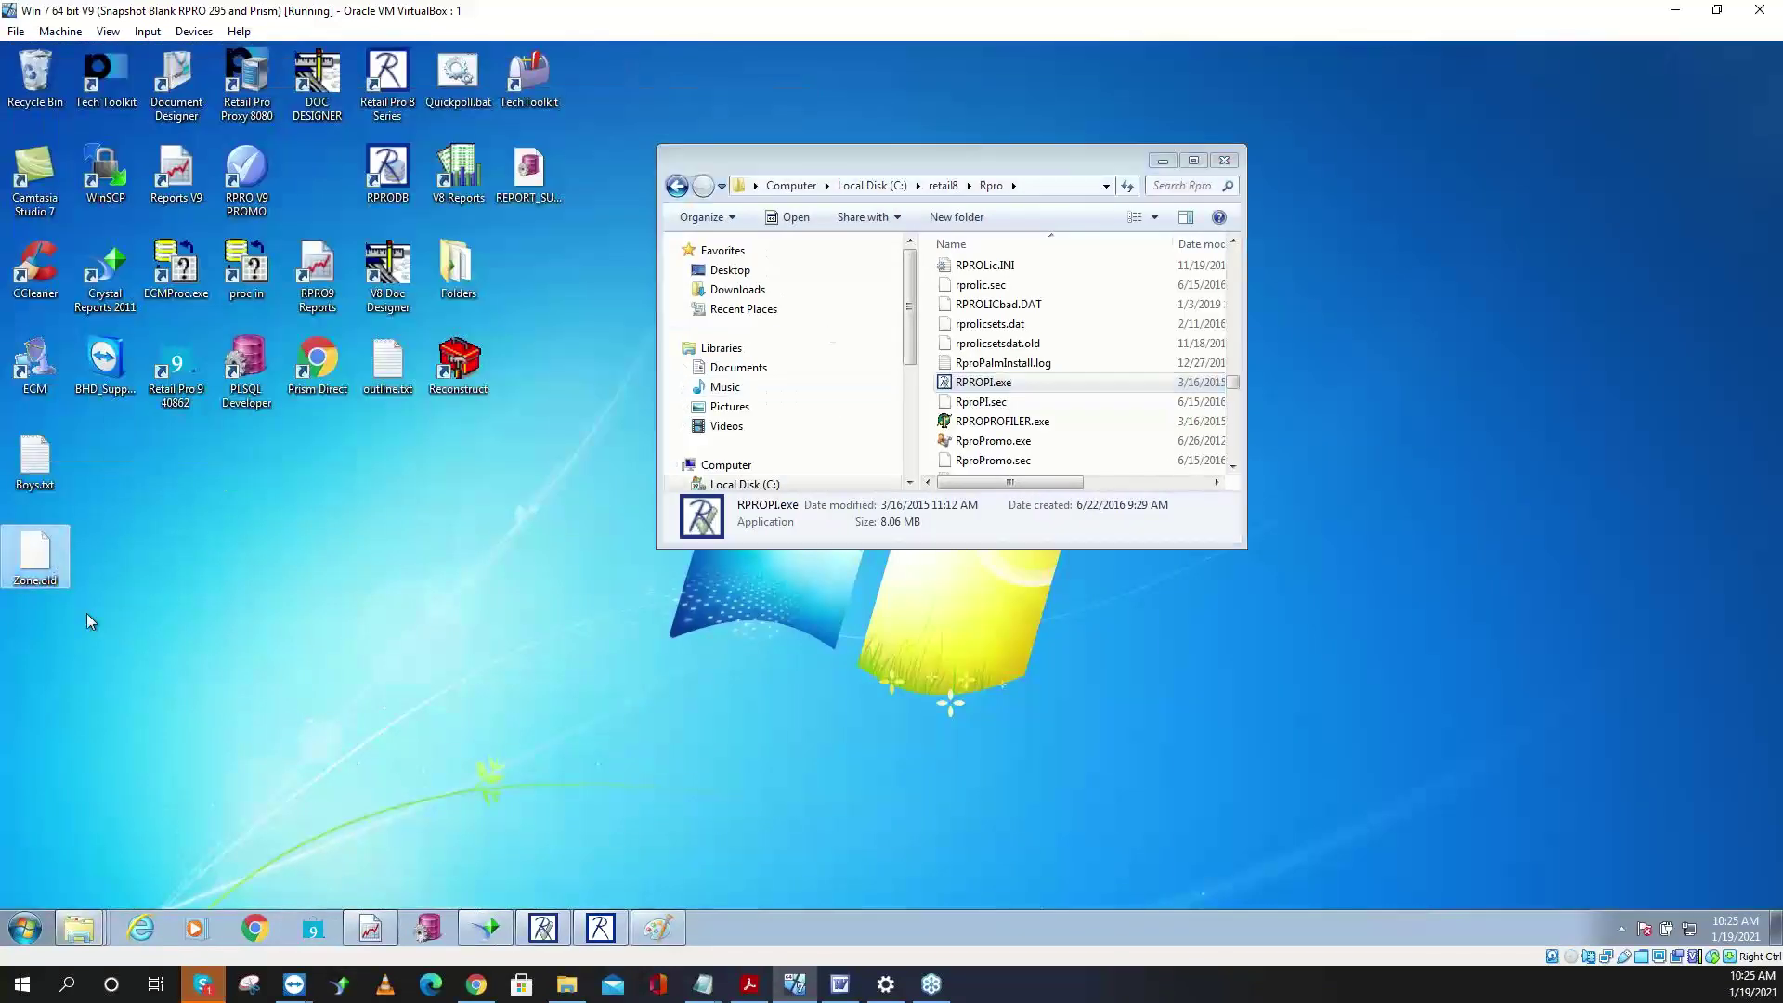
pyautogui.click(48, 579)
pyautogui.click(59, 581)
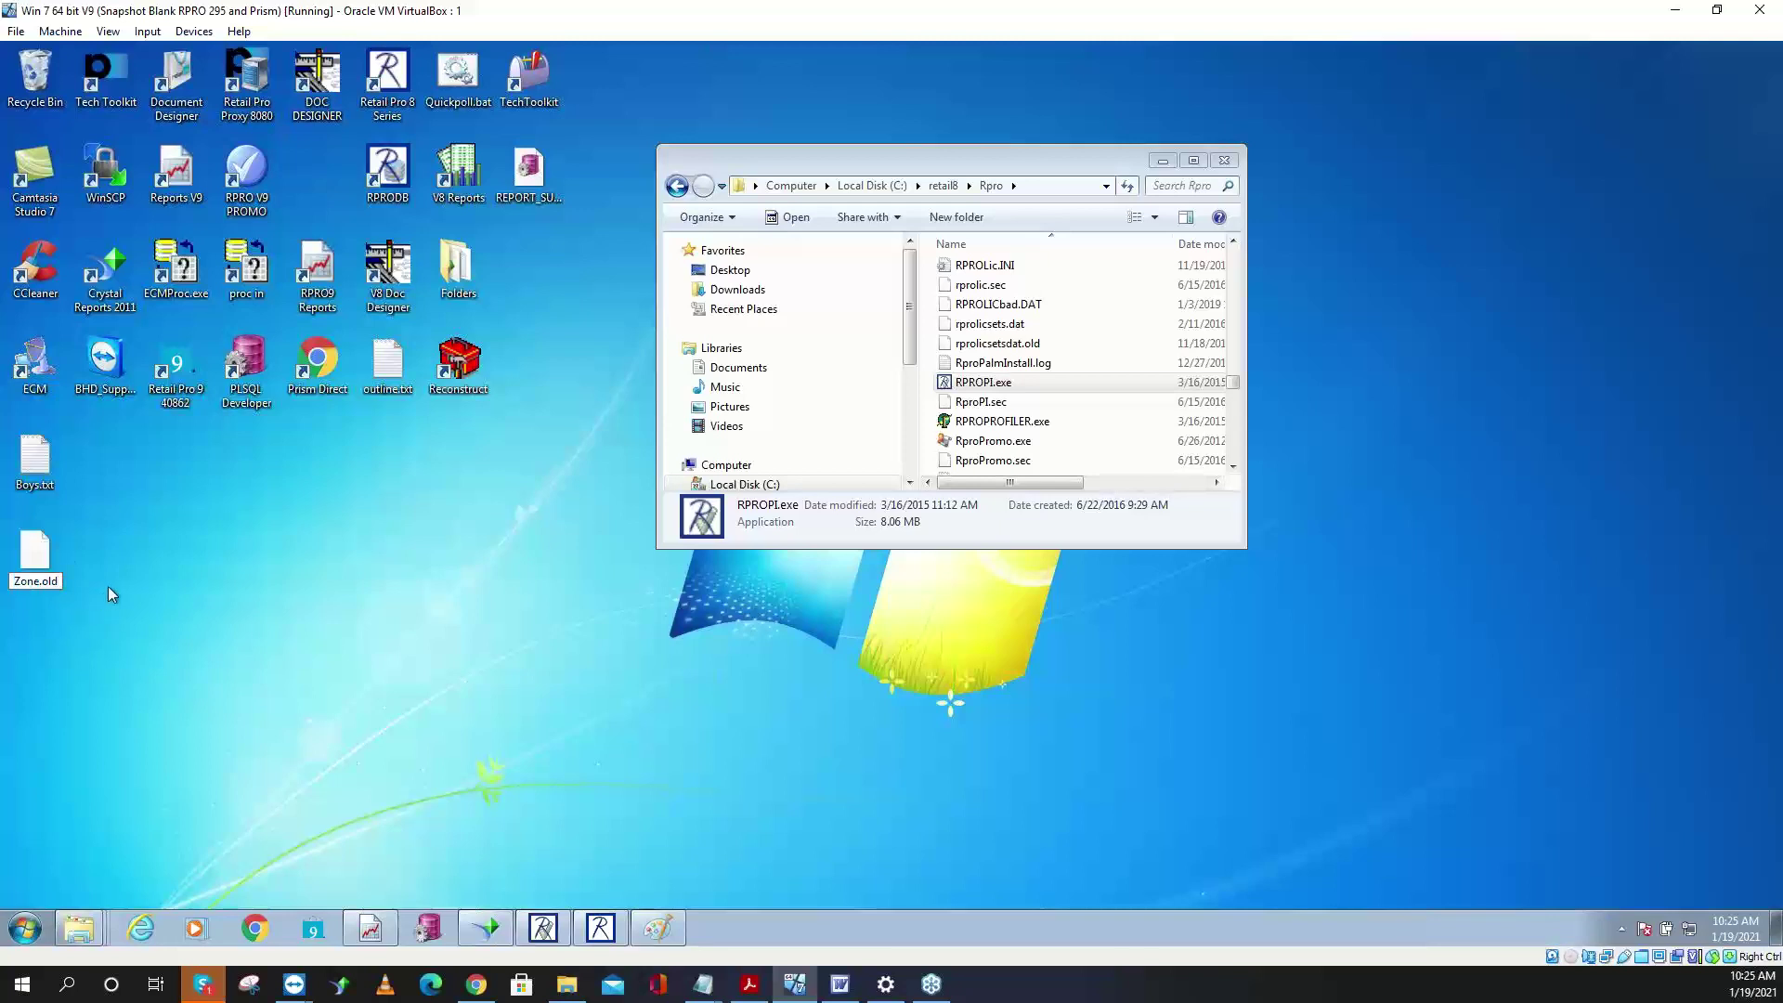
pyautogui.press('BackSpace')
pyautogui.press('BackSpace')
pyautogui.press('BackSpace')
pyautogui.write('txt')
pyautogui.press('Return')
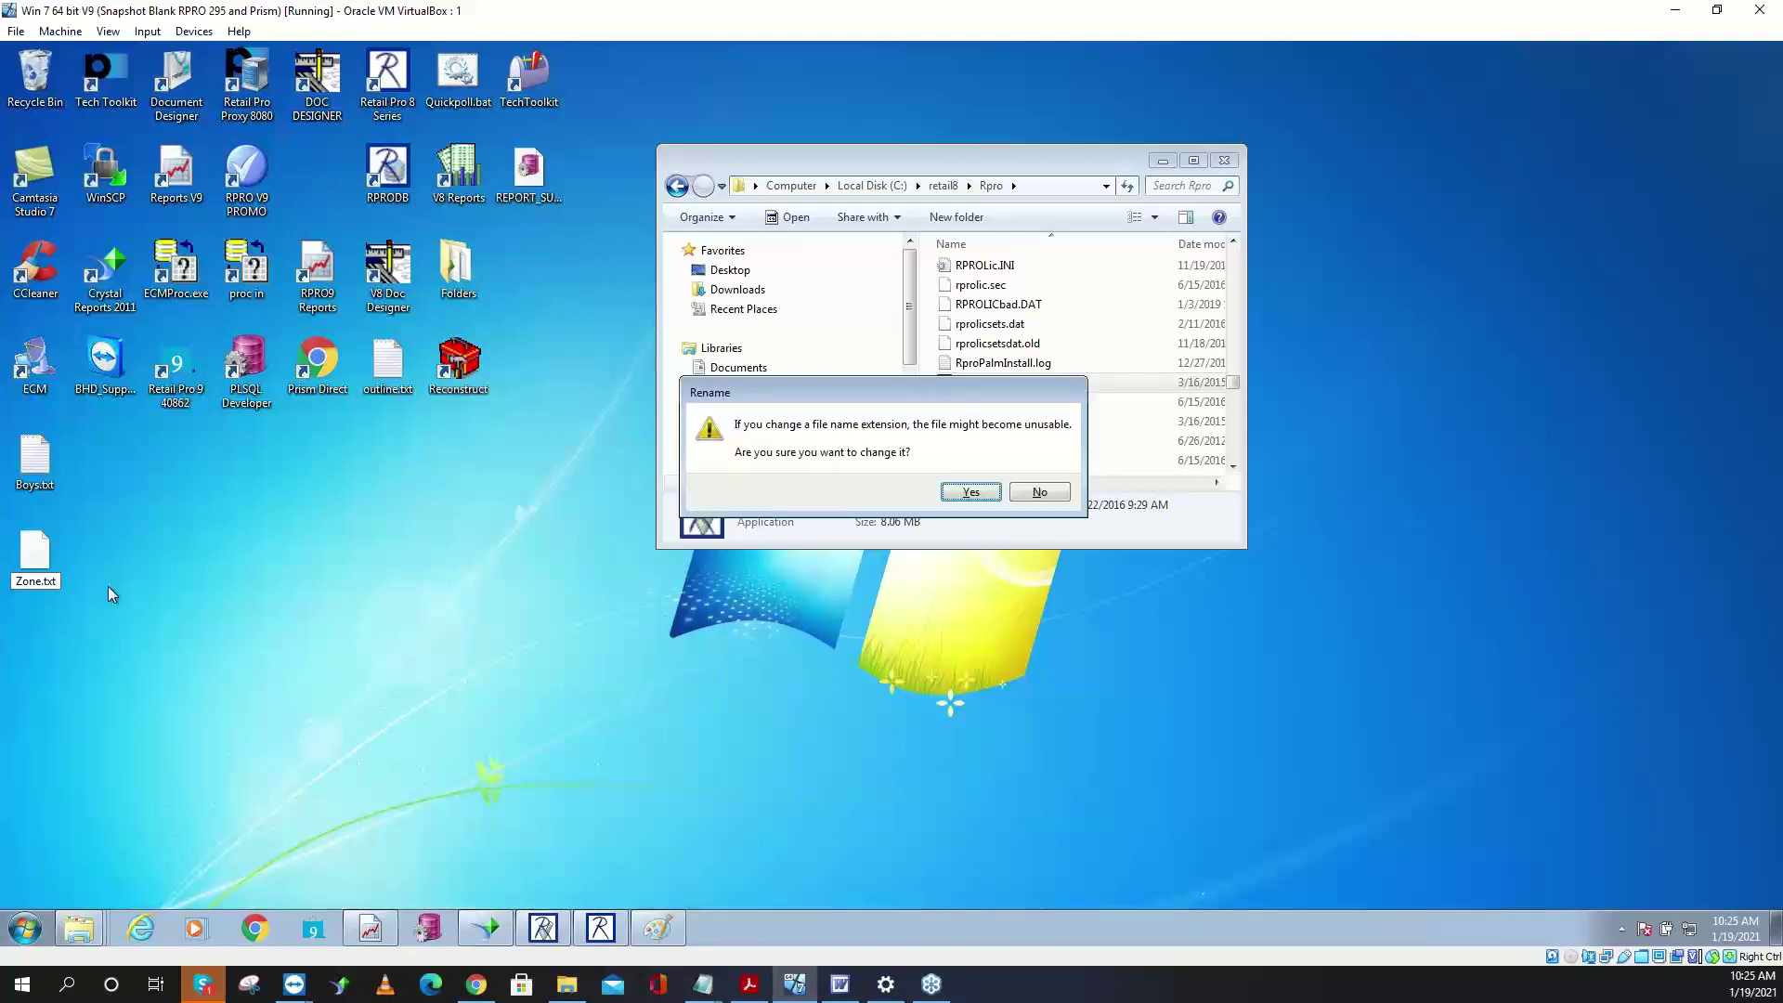
pyautogui.press('Return')
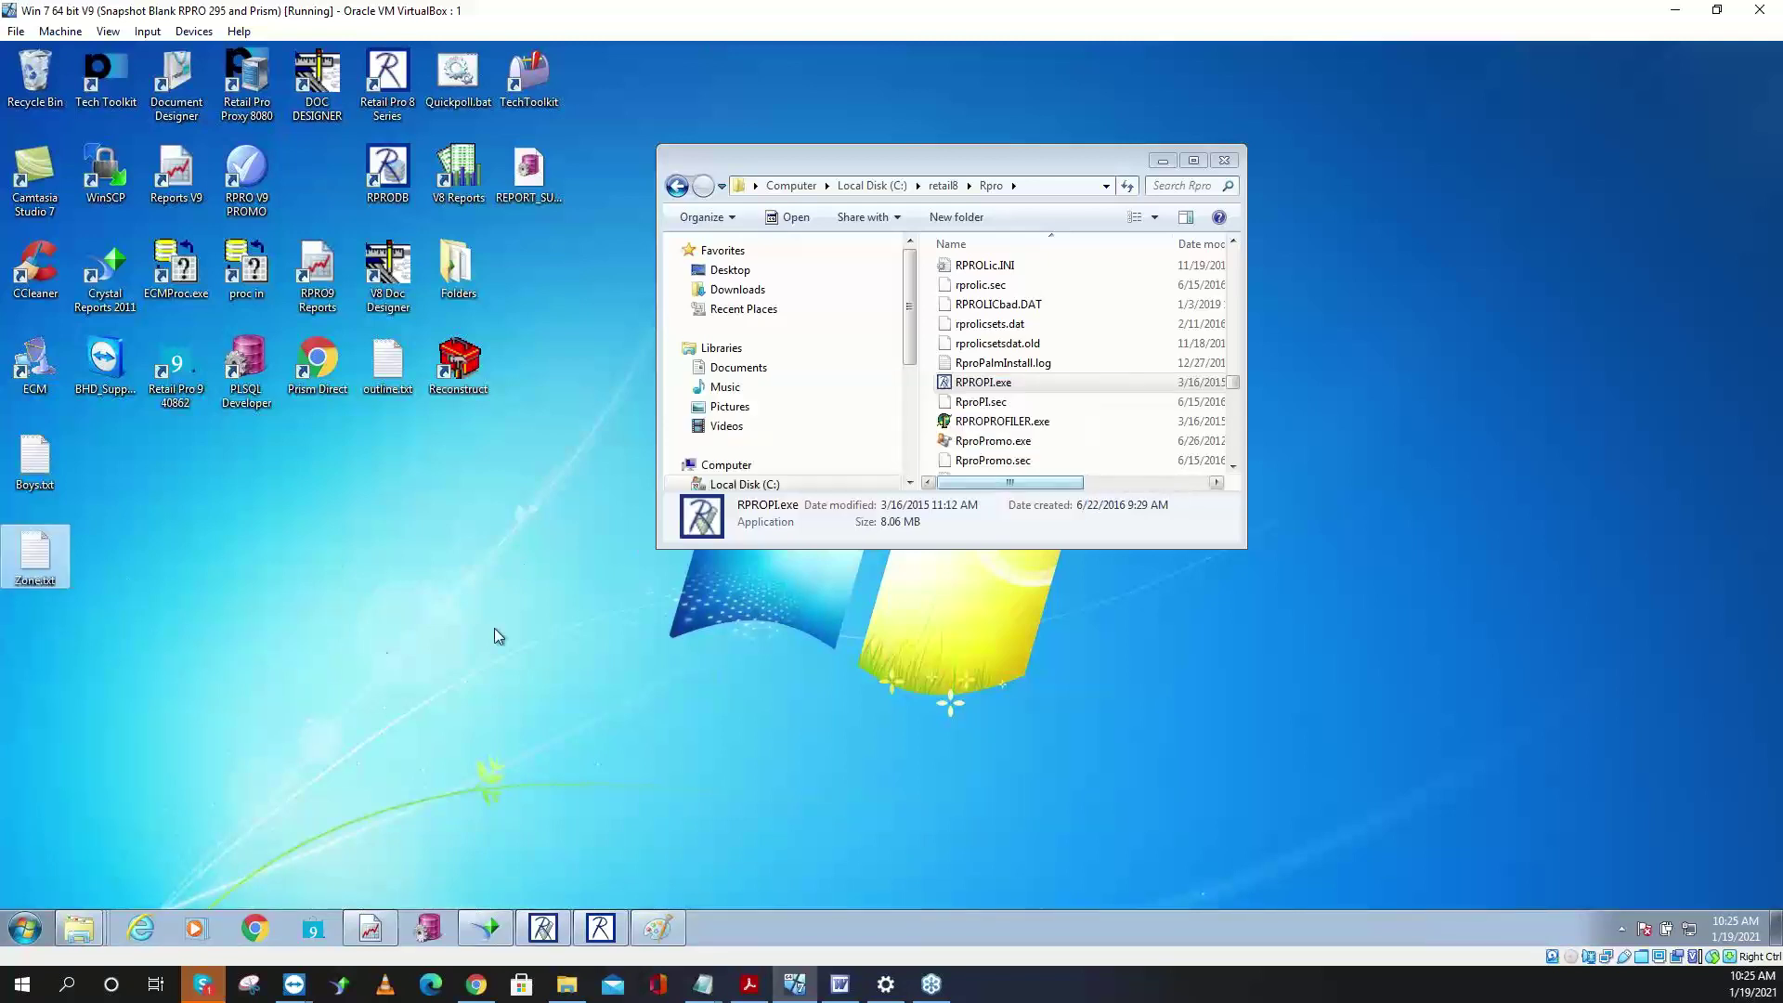
# - Copy and paste Zone.txt on the desktop, then rename the copy to Zone.dat
pyautogui.rightClick(67, 577)
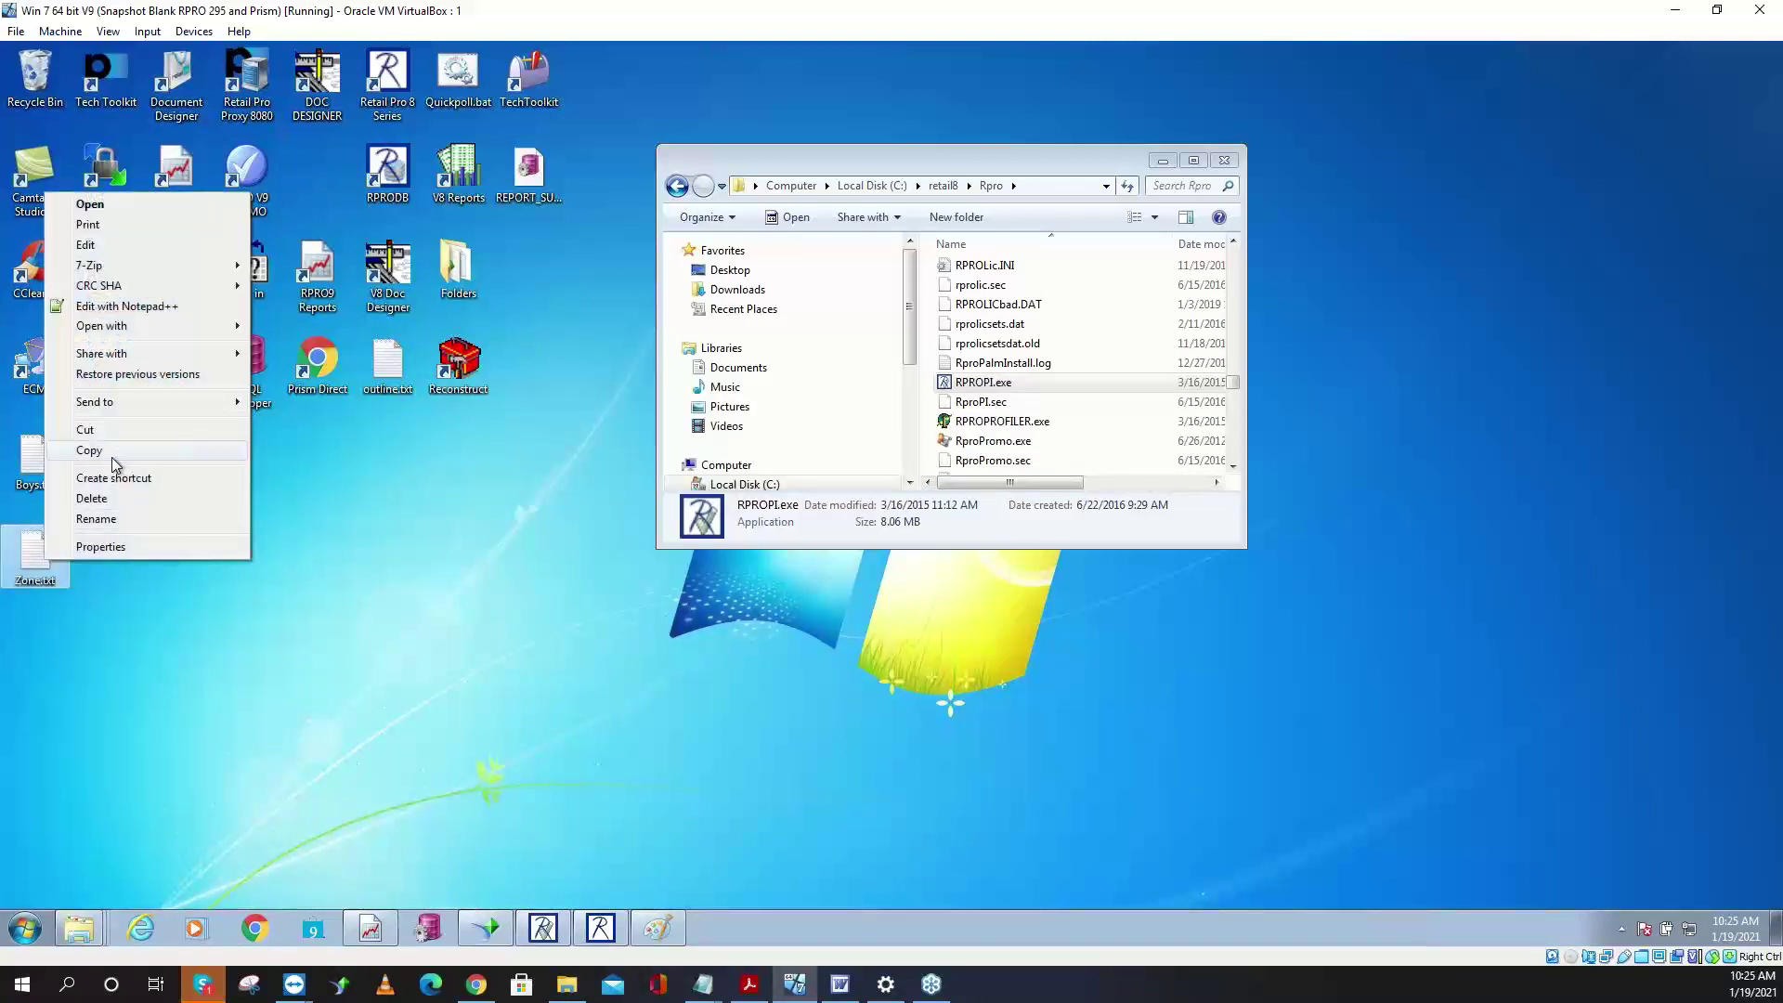
pyautogui.click(111, 453)
pyautogui.click(58, 615)
pyautogui.rightClick(58, 620)
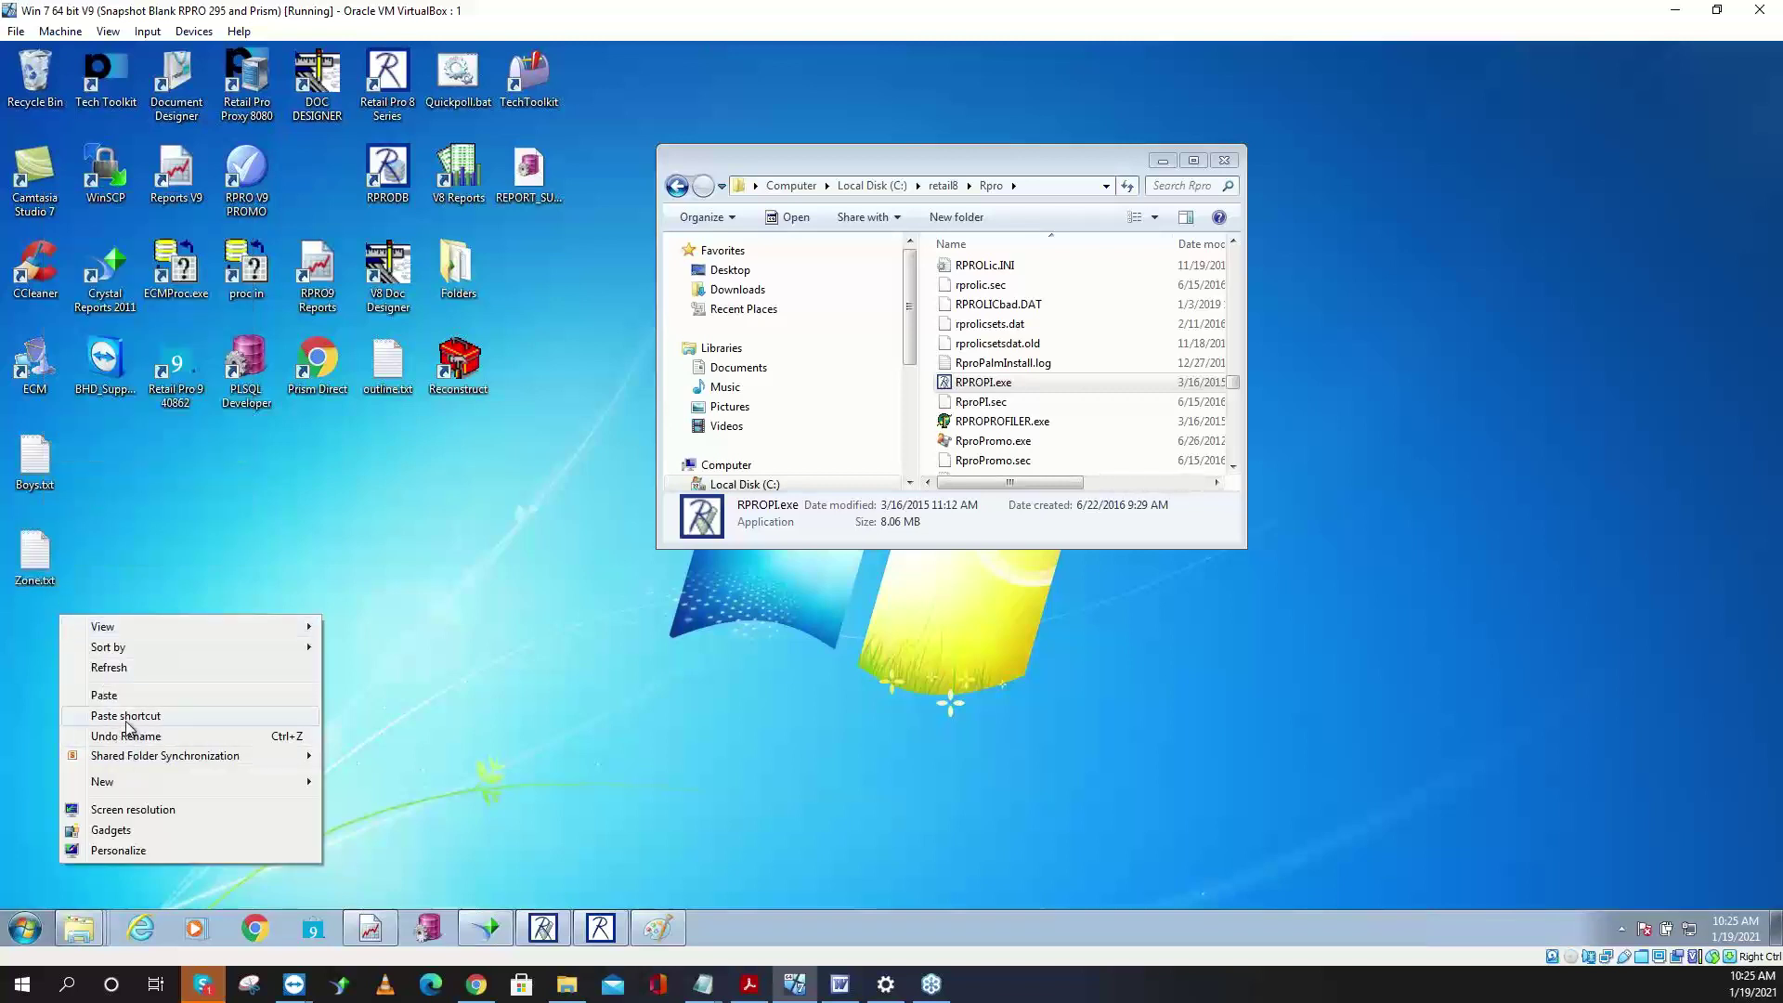
pyautogui.click(125, 695)
pyautogui.click(39, 694)
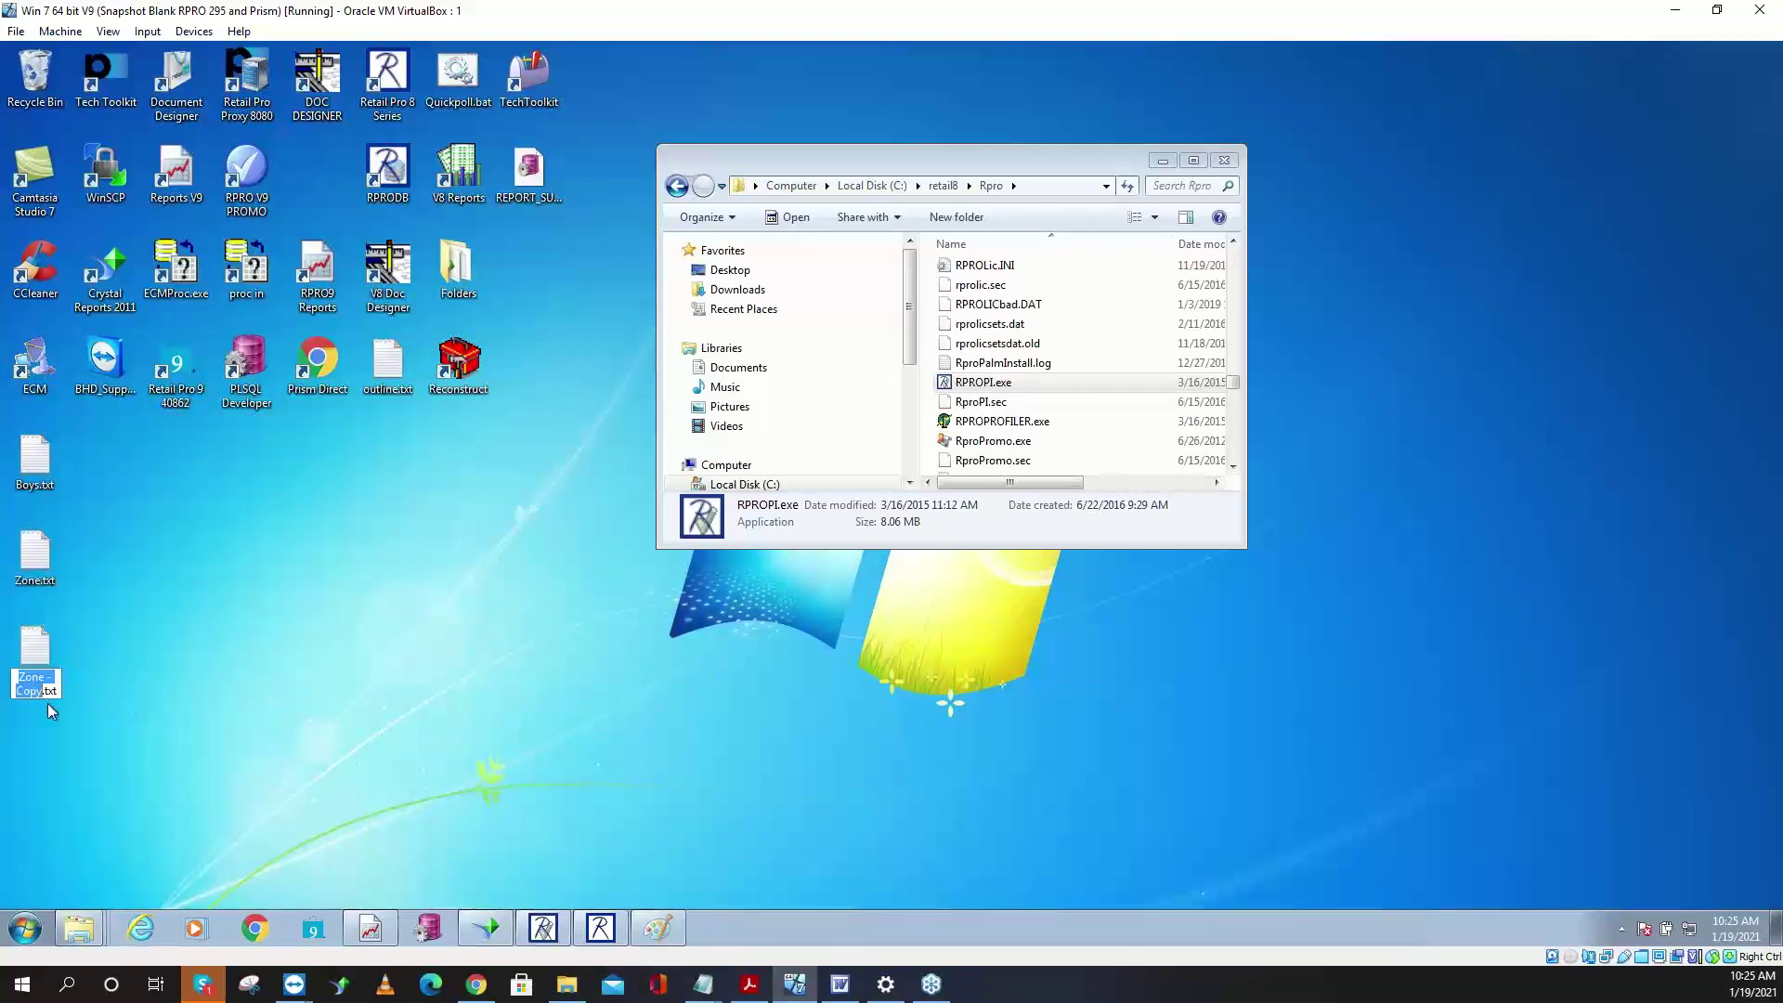
pyautogui.press('BackSpace')
pyautogui.press('BackSpace')
pyautogui.press('BackSpace')
pyautogui.press('BackSpace')
pyautogui.press('BackSpace')
pyautogui.press('BackSpace')
pyautogui.press('Return')
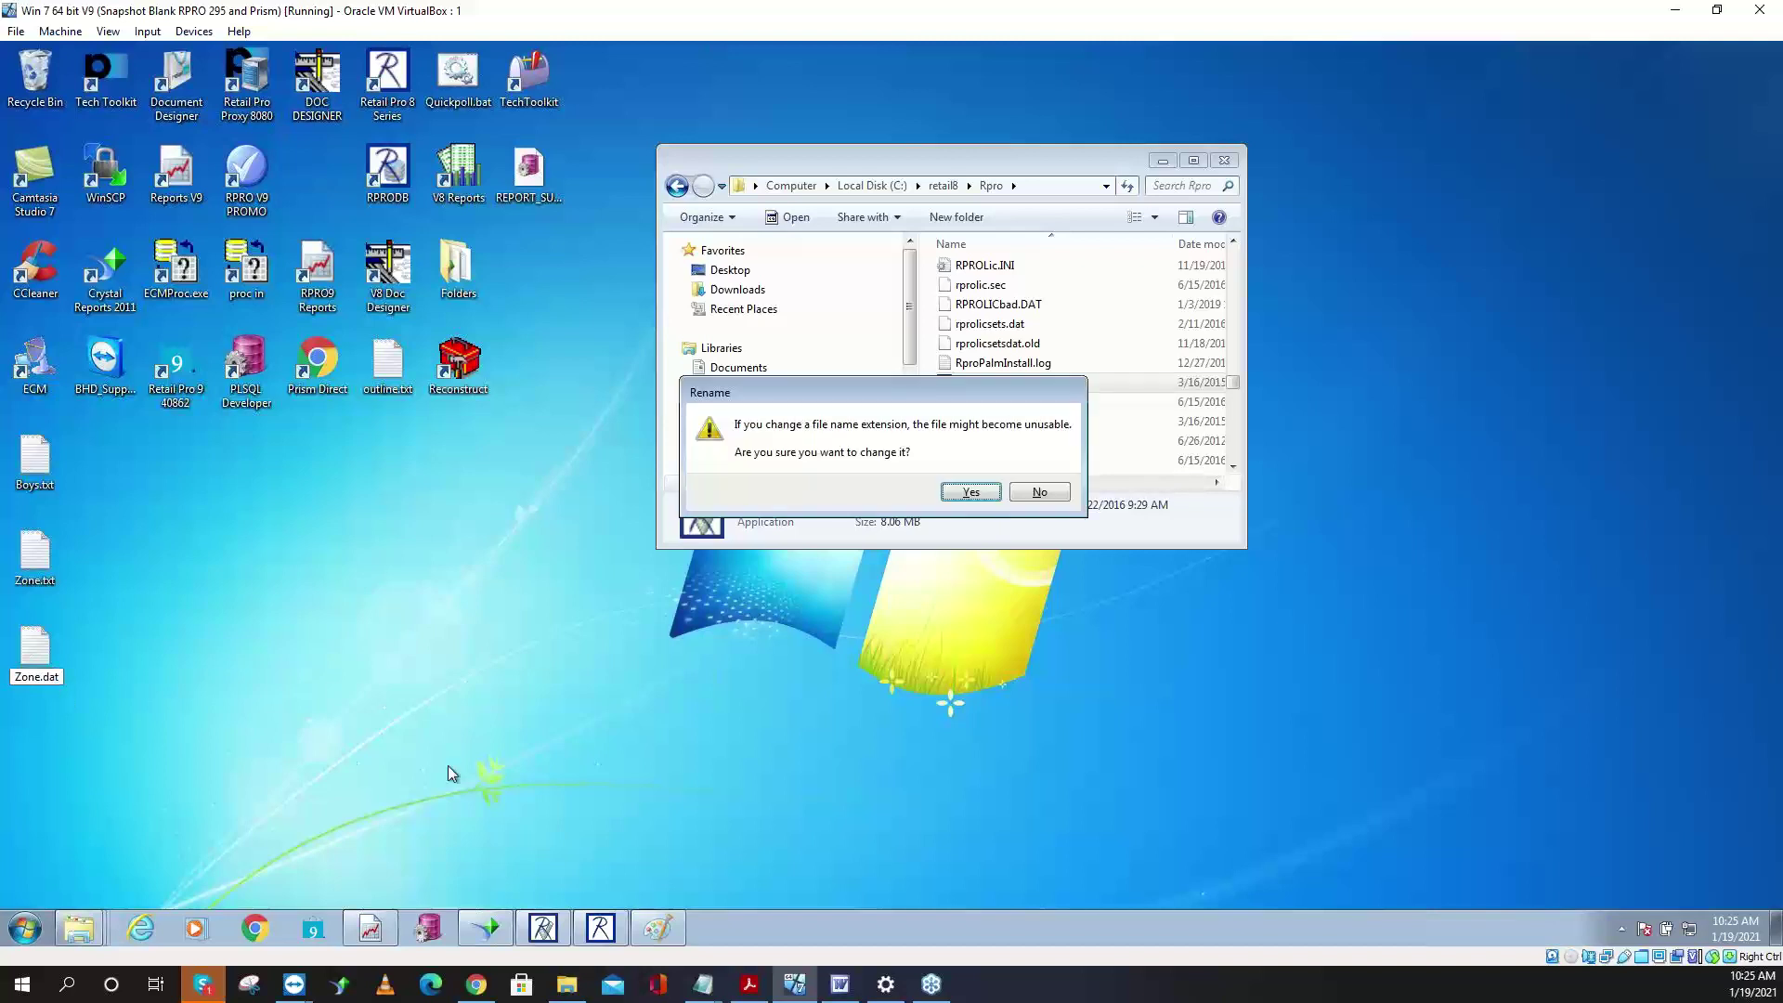
pyautogui.click(971, 491)
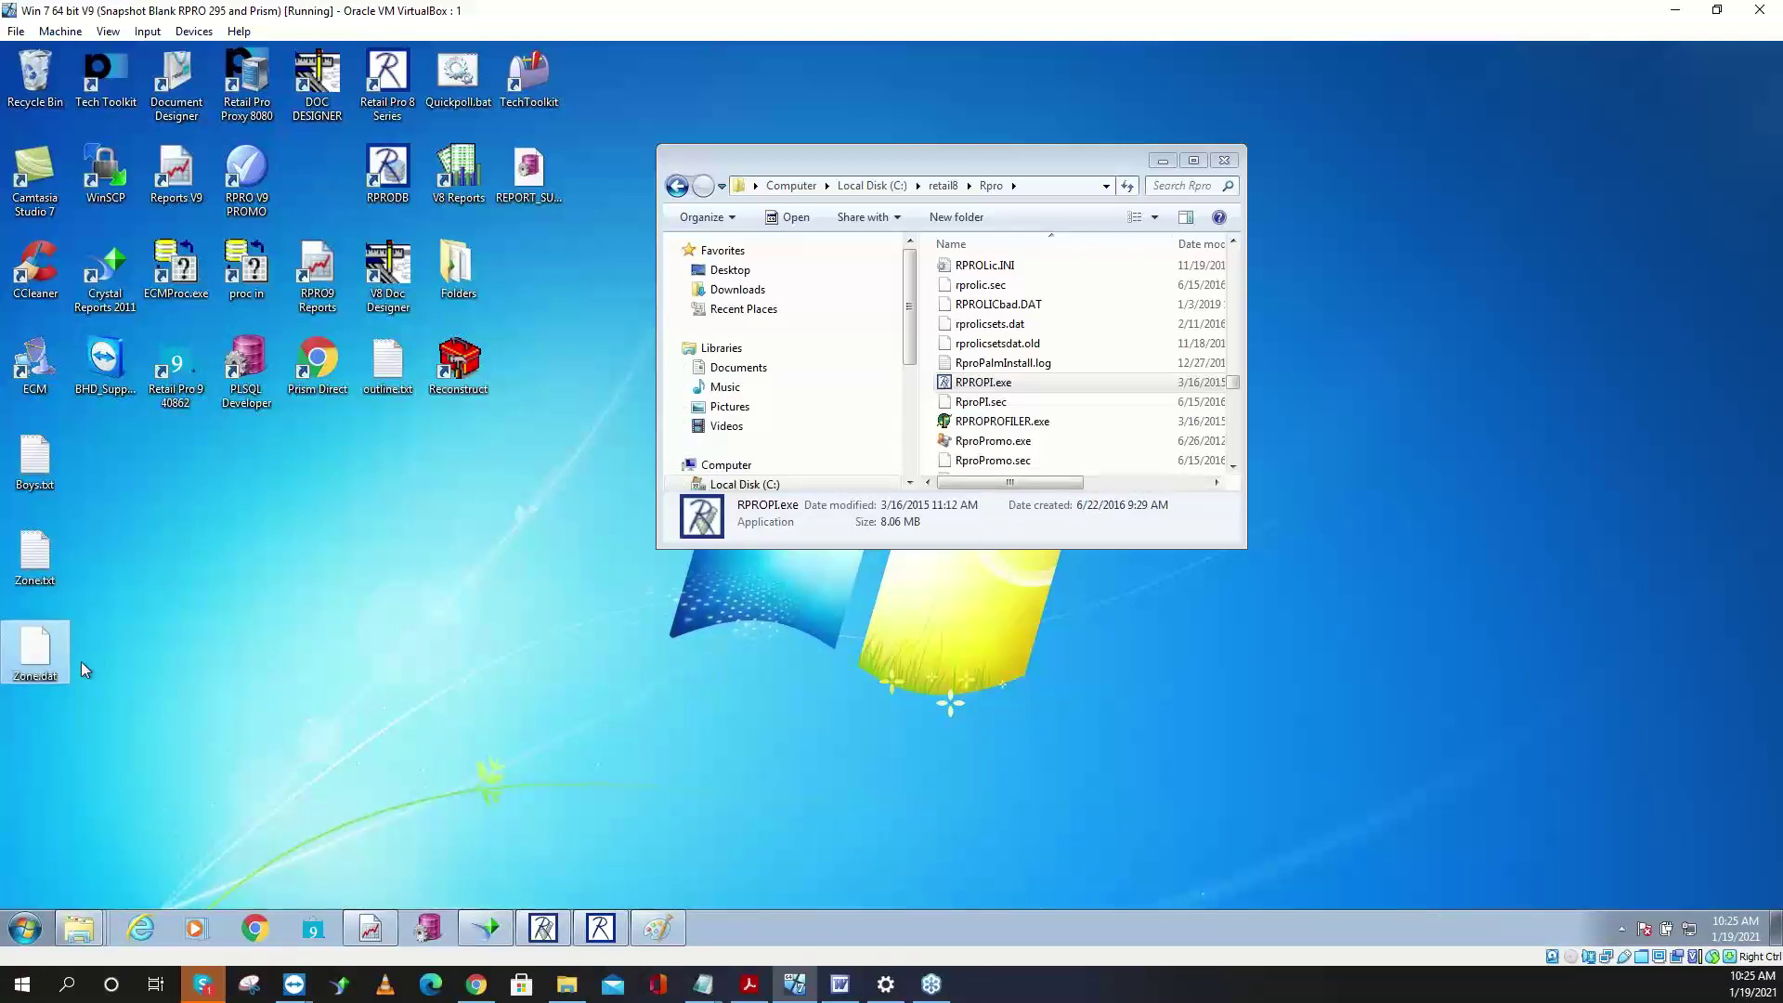
# - Log in to Retail Pro, open the inventory list, and close Filtered View unchanged
pyautogui.click(595, 928)
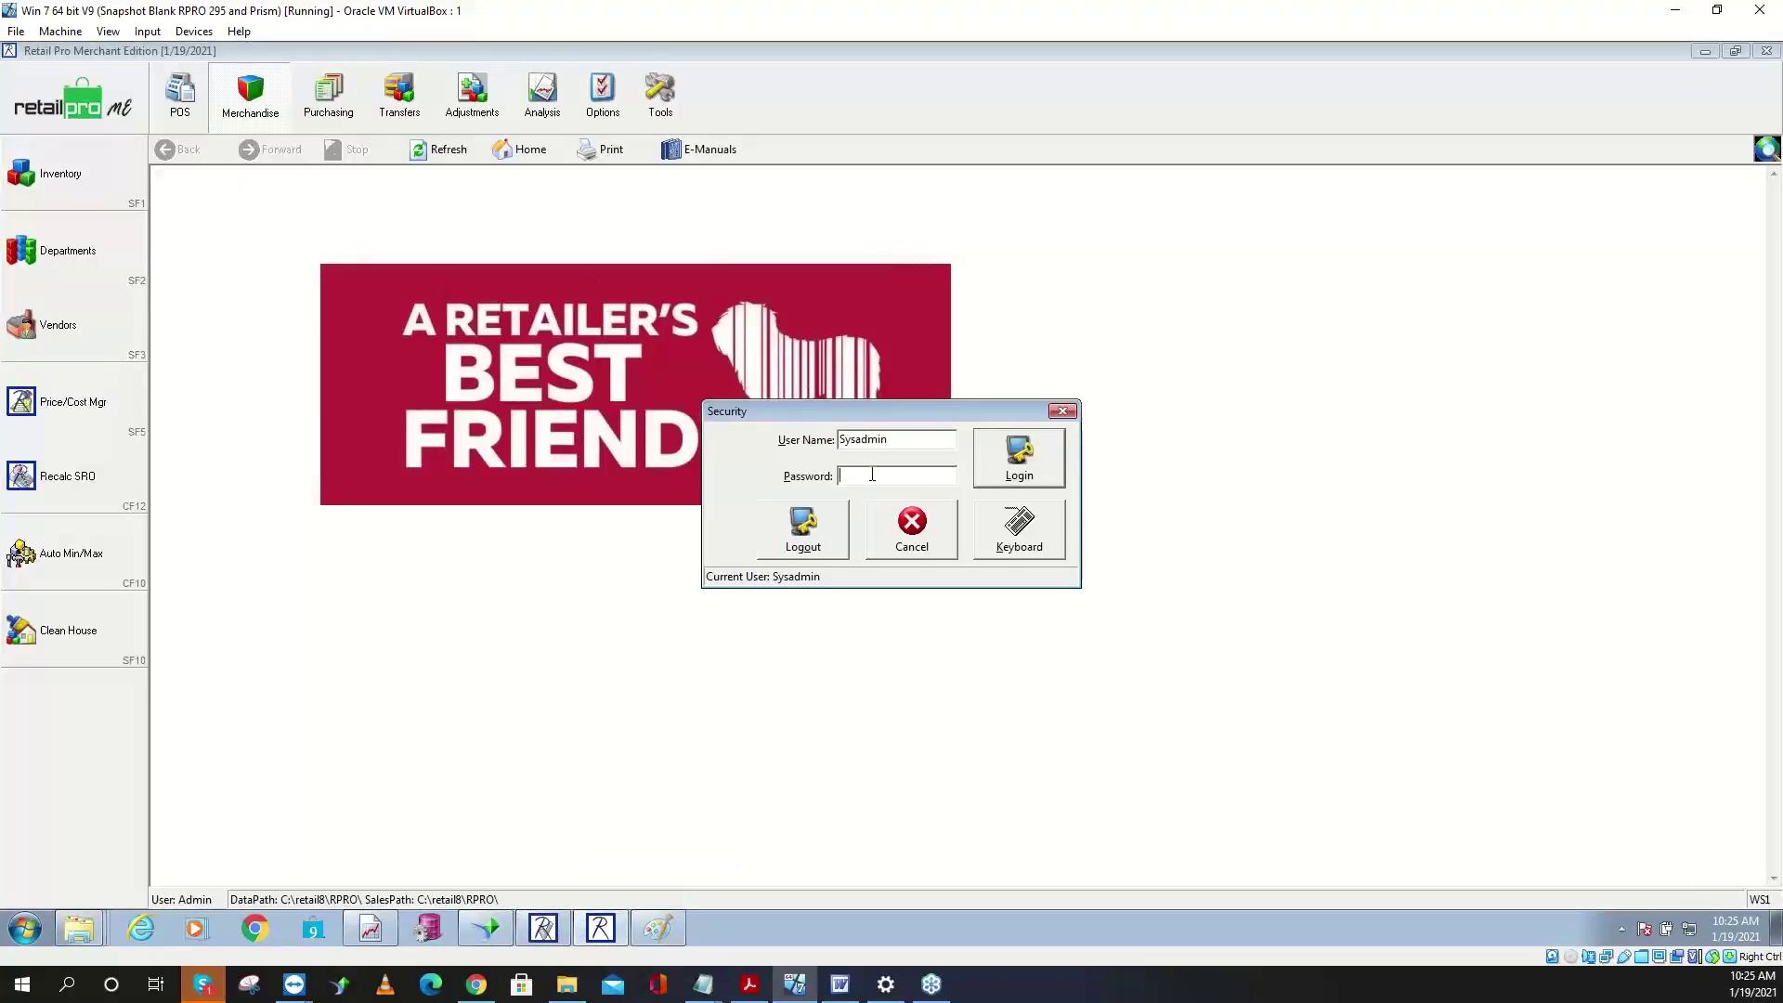
pyautogui.write('sysadmin')
pyautogui.press('Return')
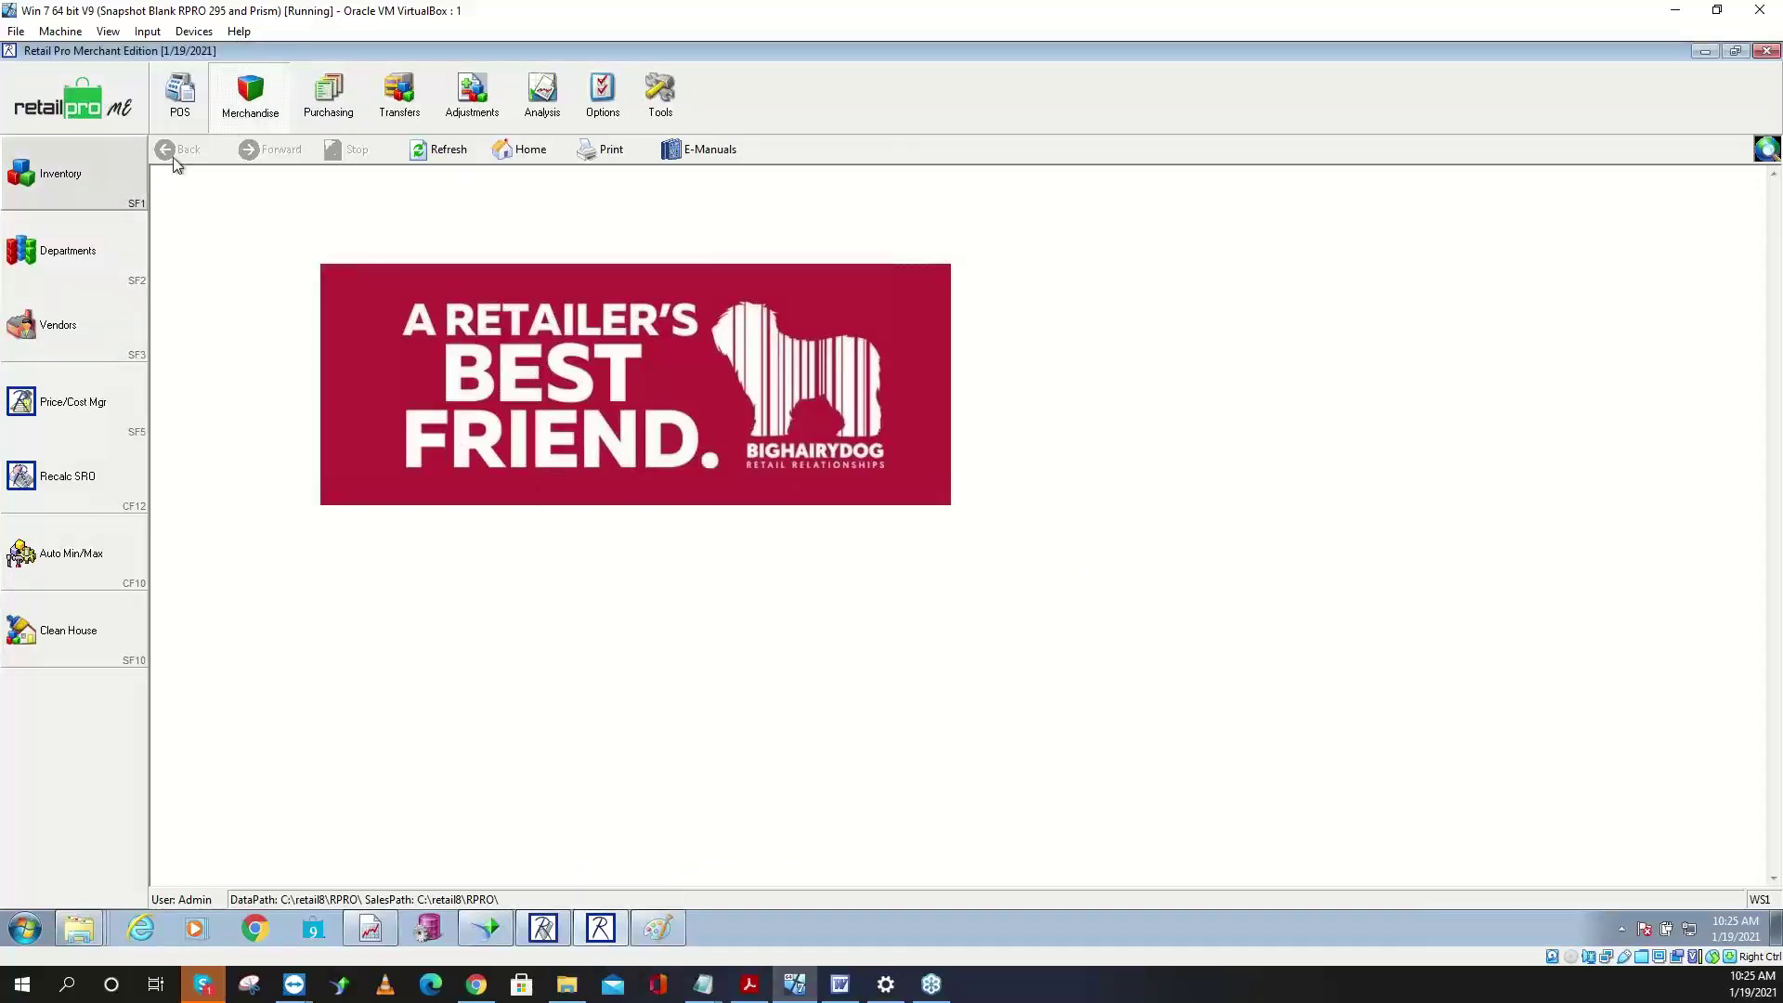
pyautogui.click(56, 174)
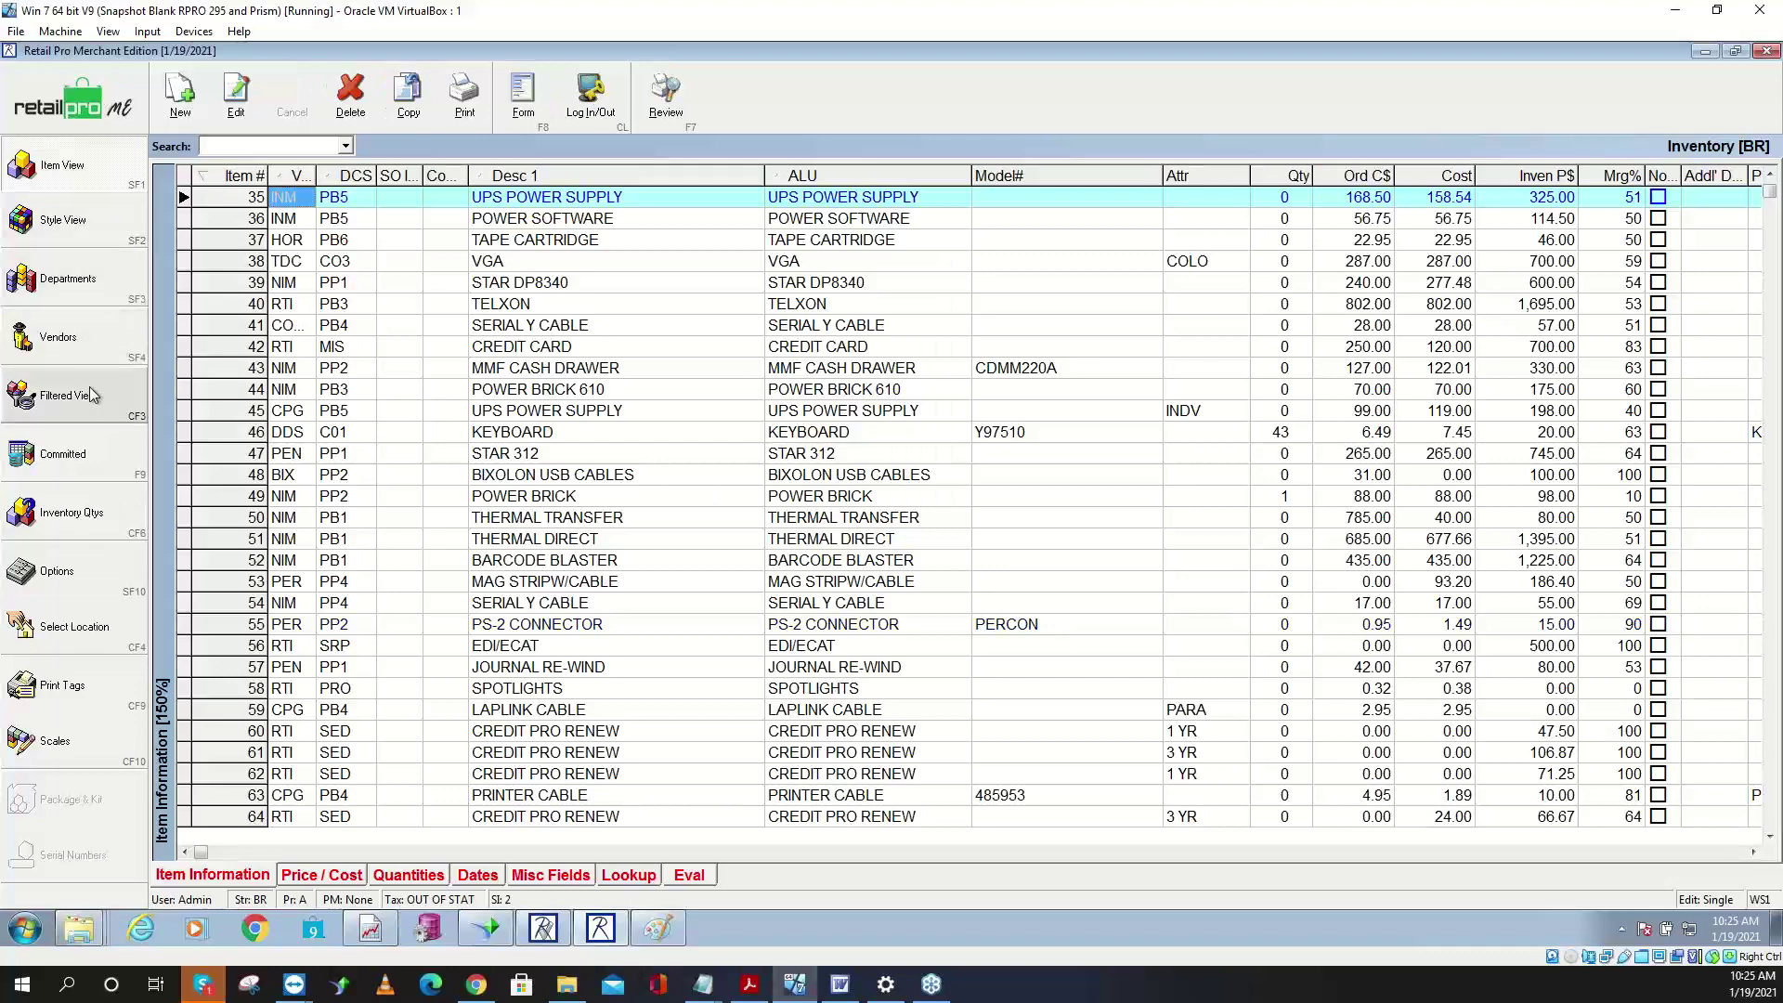
pyautogui.click(90, 394)
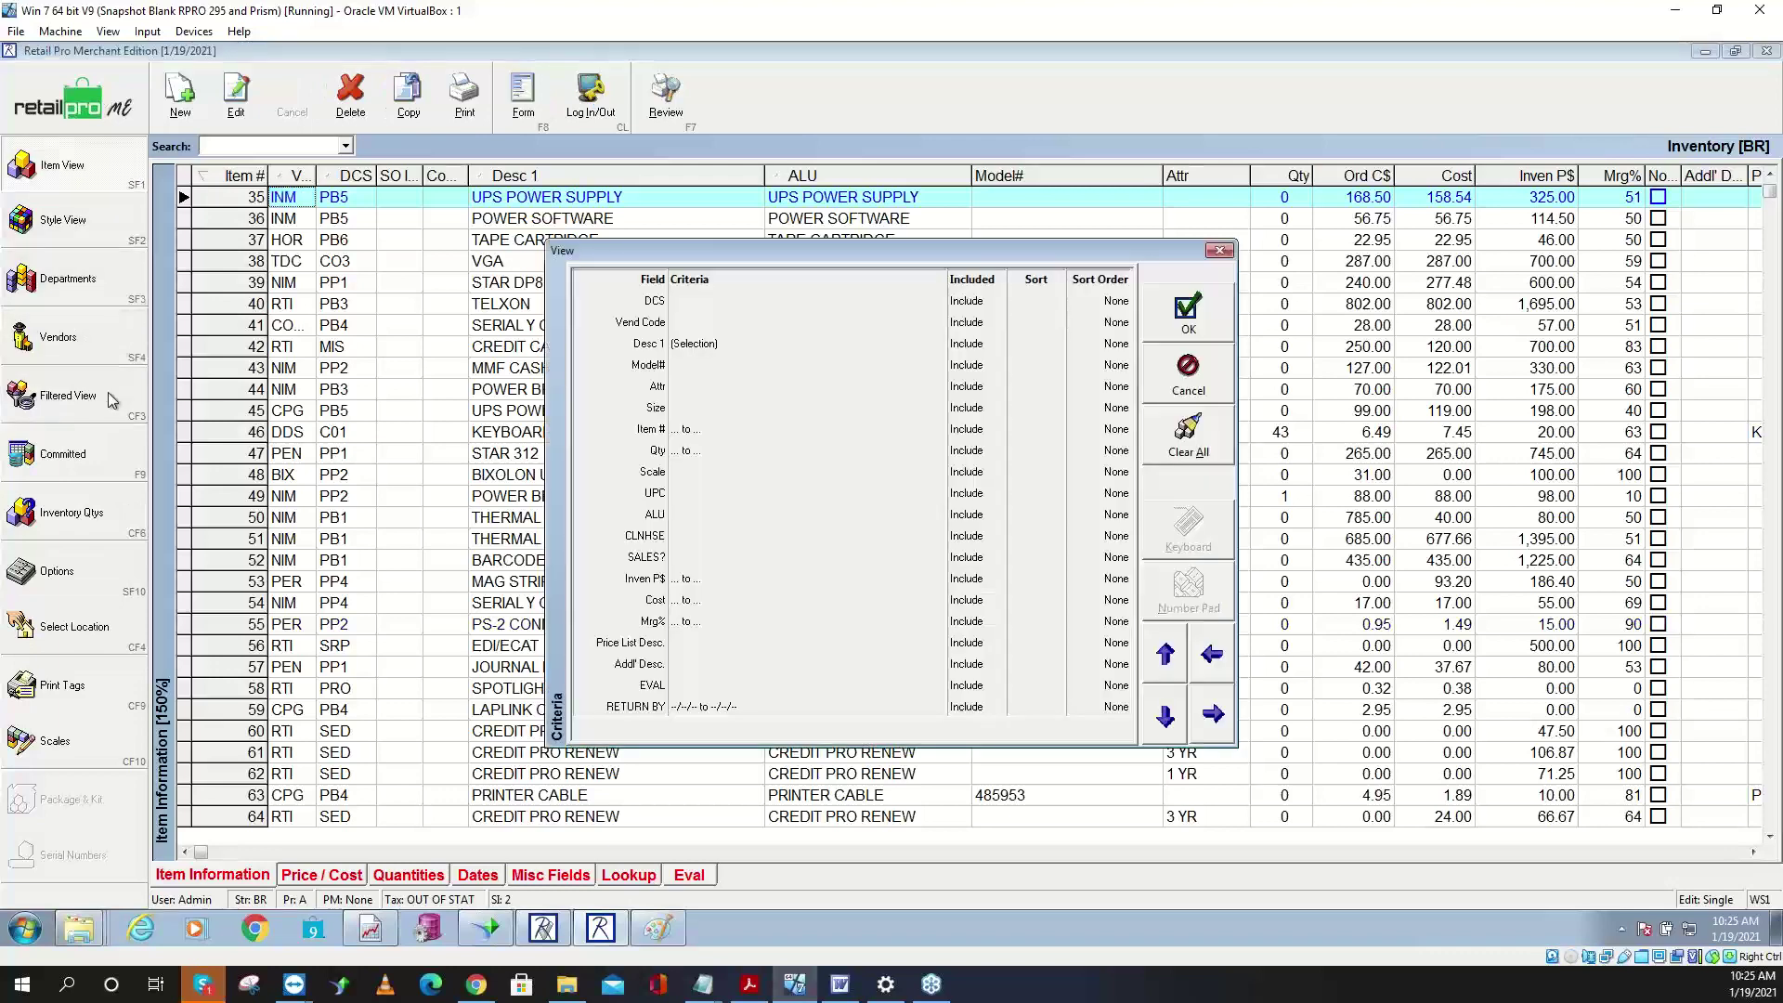
pyautogui.click(1220, 251)
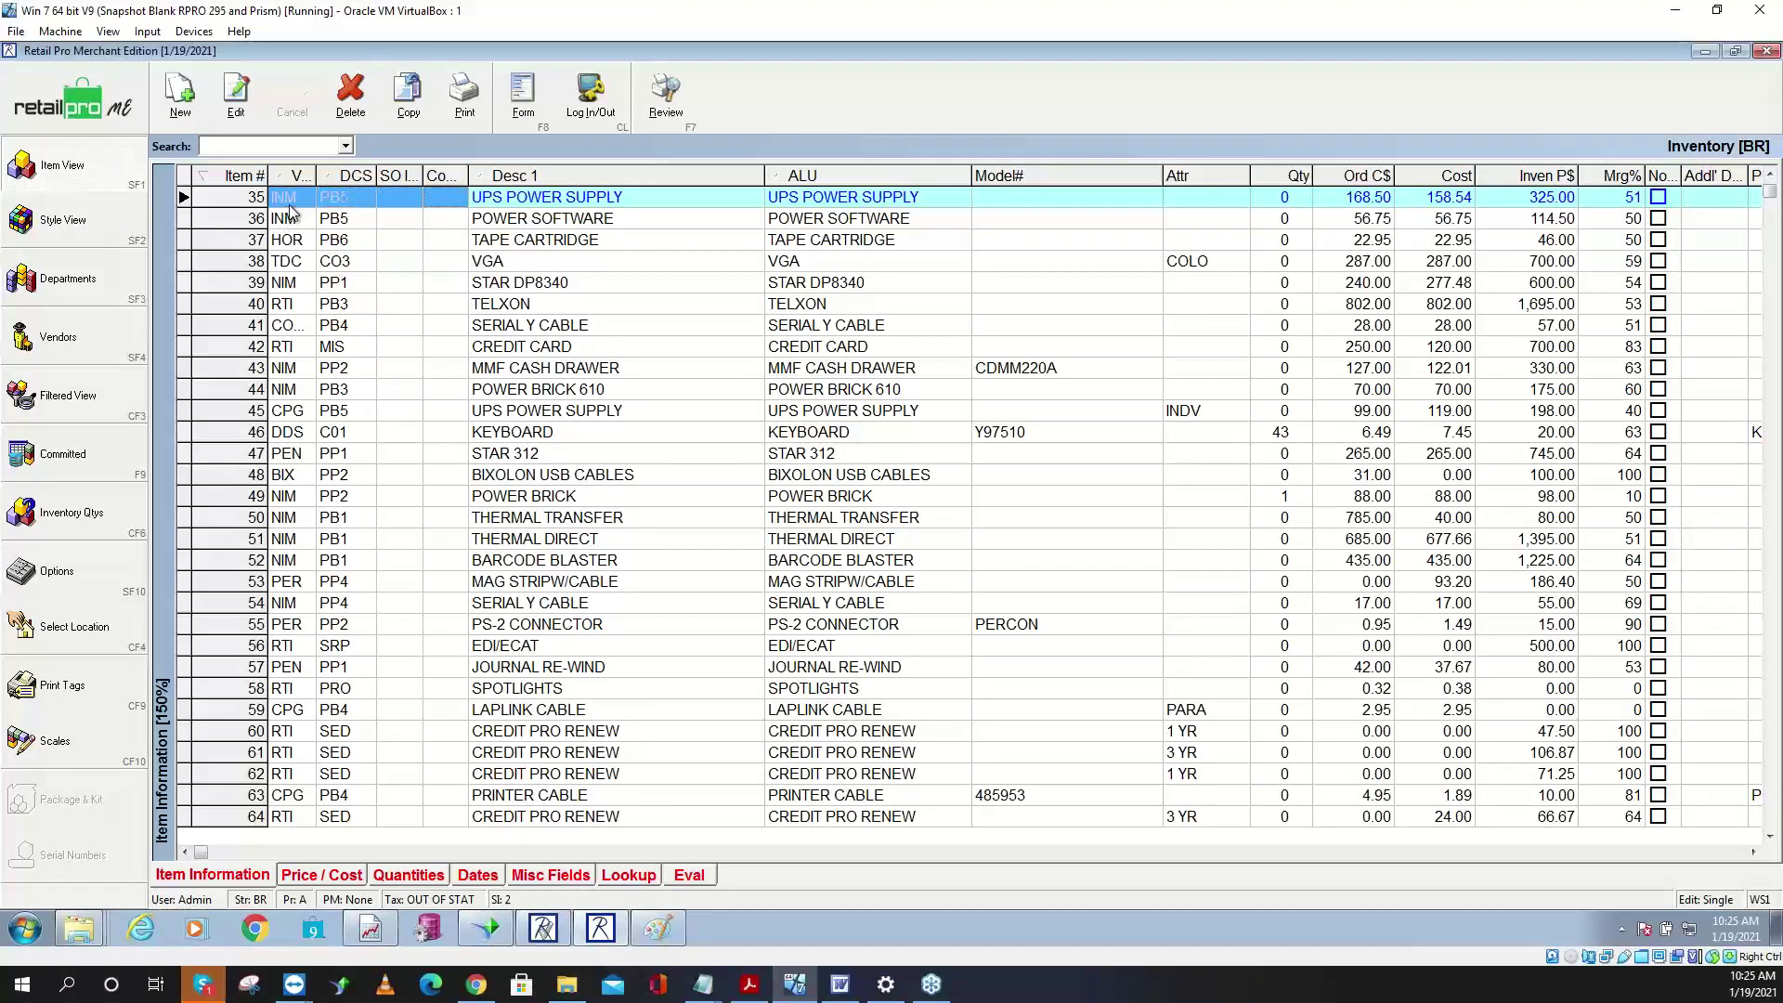
# - Select the Vendor-through-ALU columns and export them to Notepad
pyautogui.rightClick(381, 197)
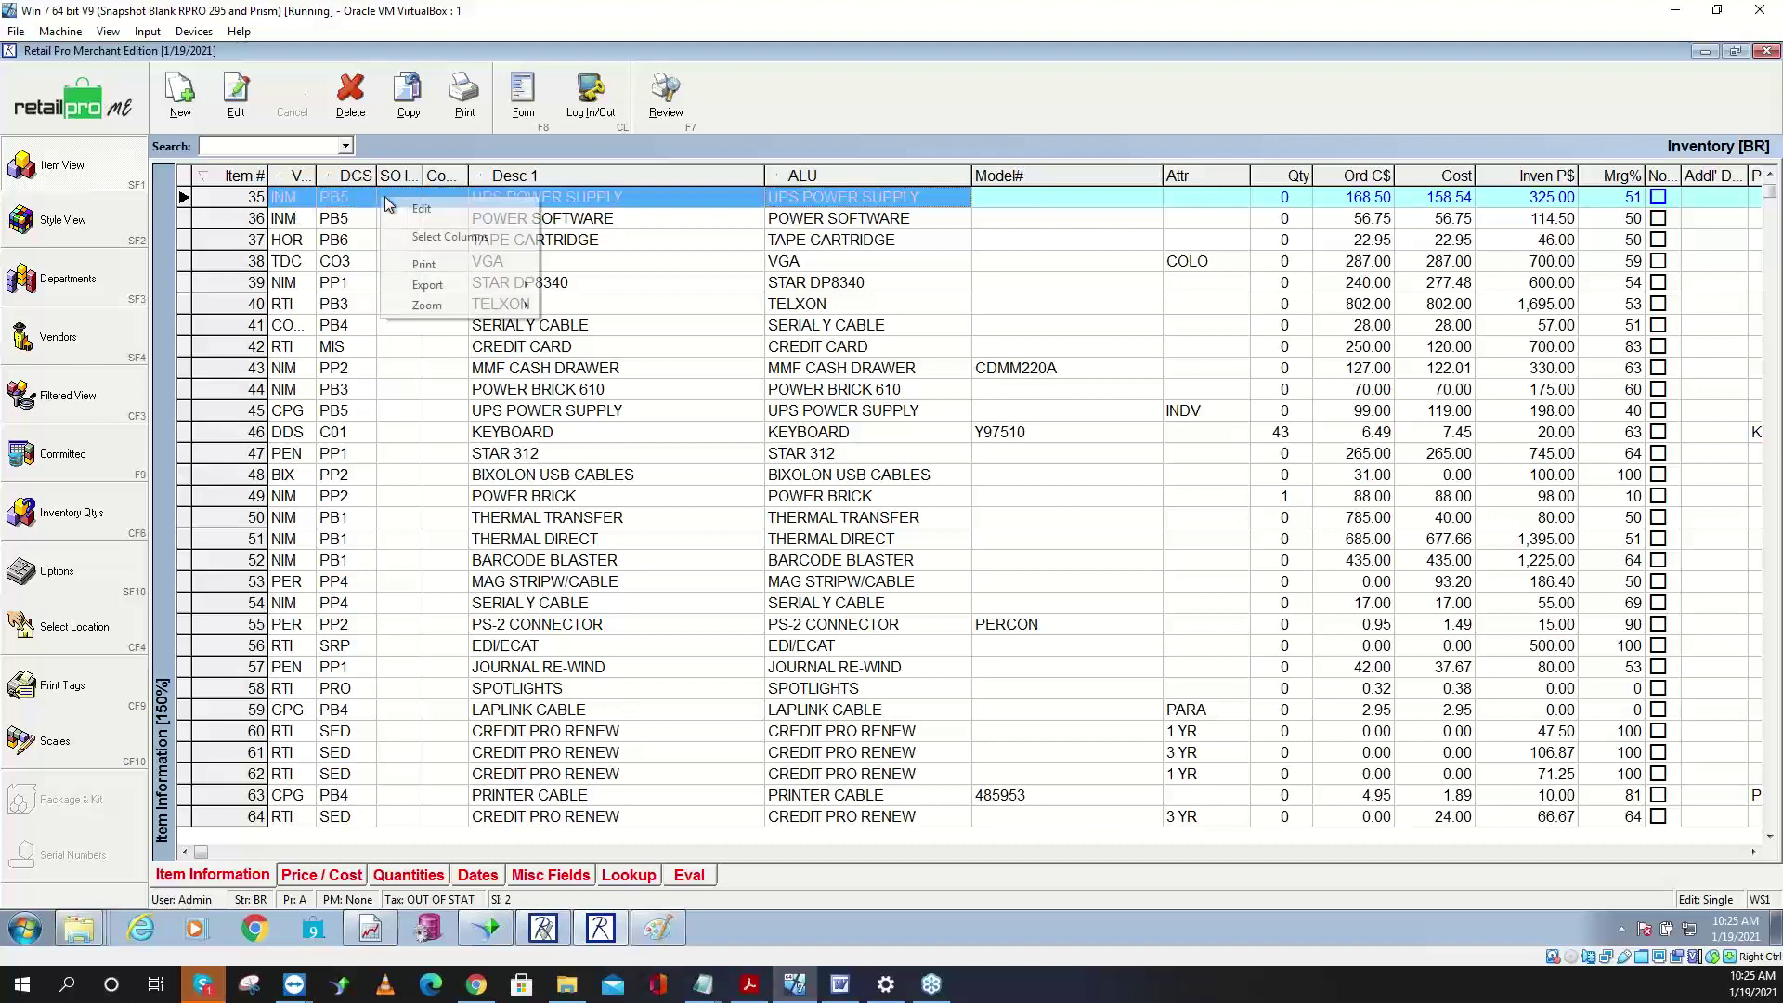
pyautogui.click(449, 237)
pyautogui.rightClick(446, 235)
pyautogui.moveTo(515, 321)
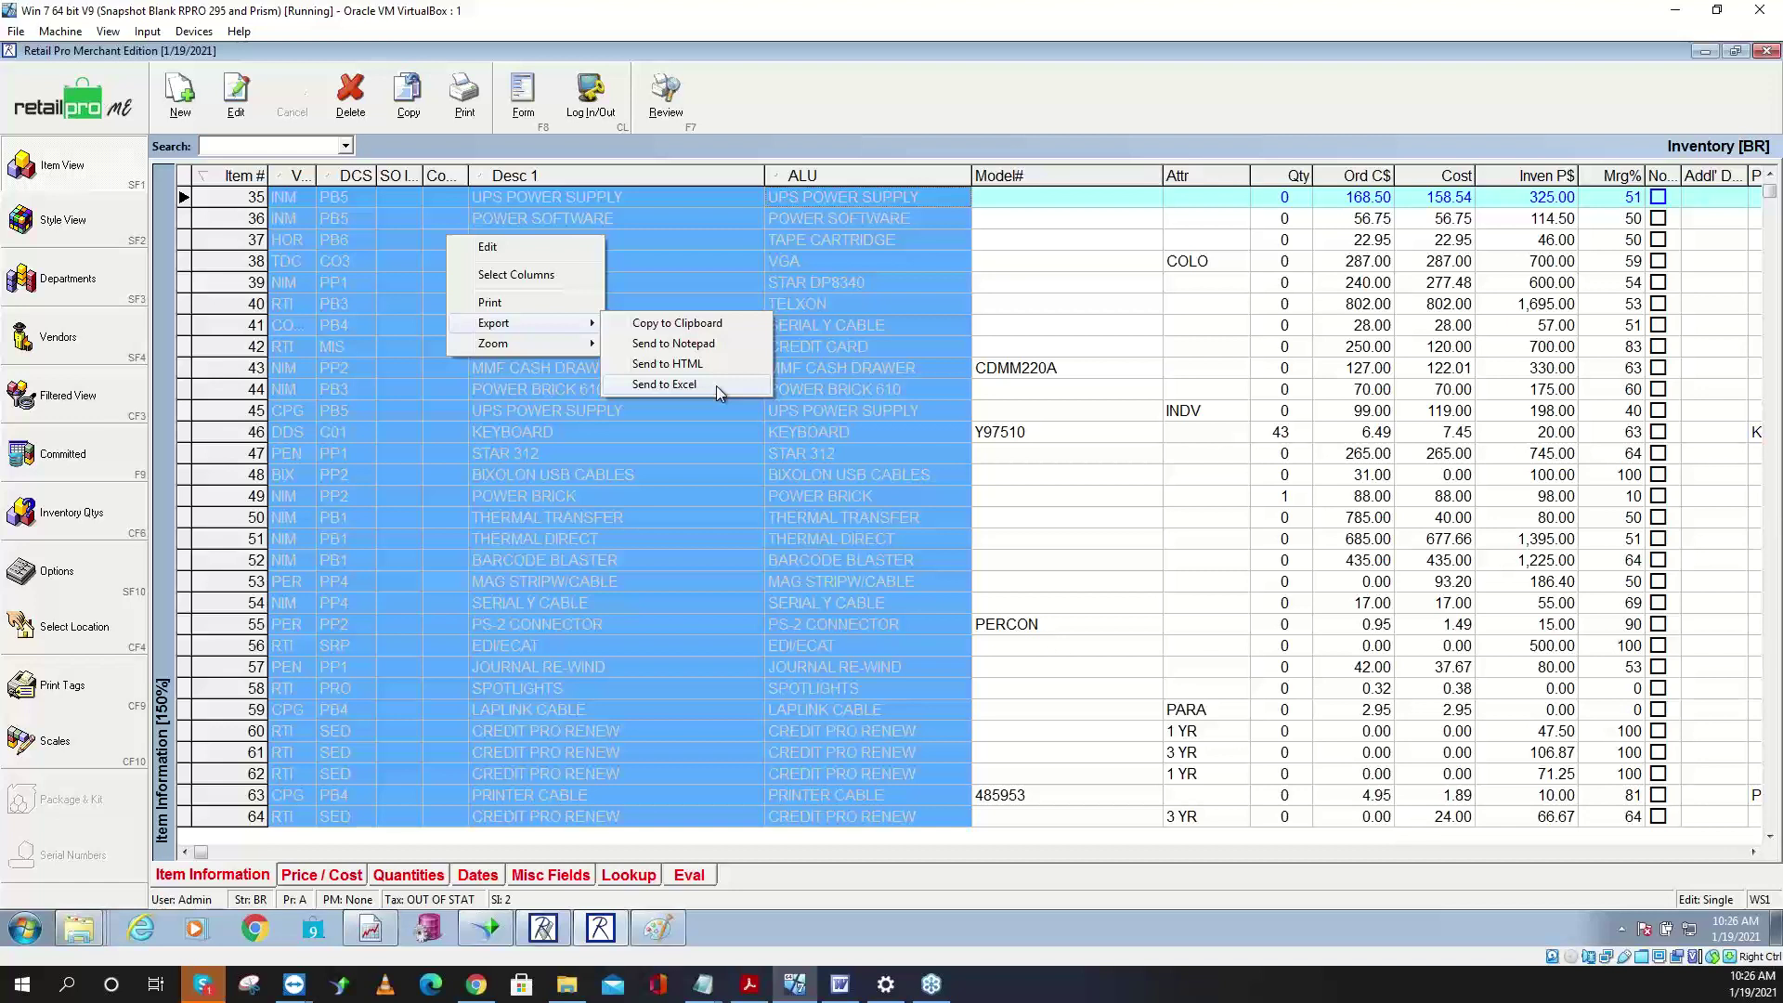
pyautogui.click(725, 344)
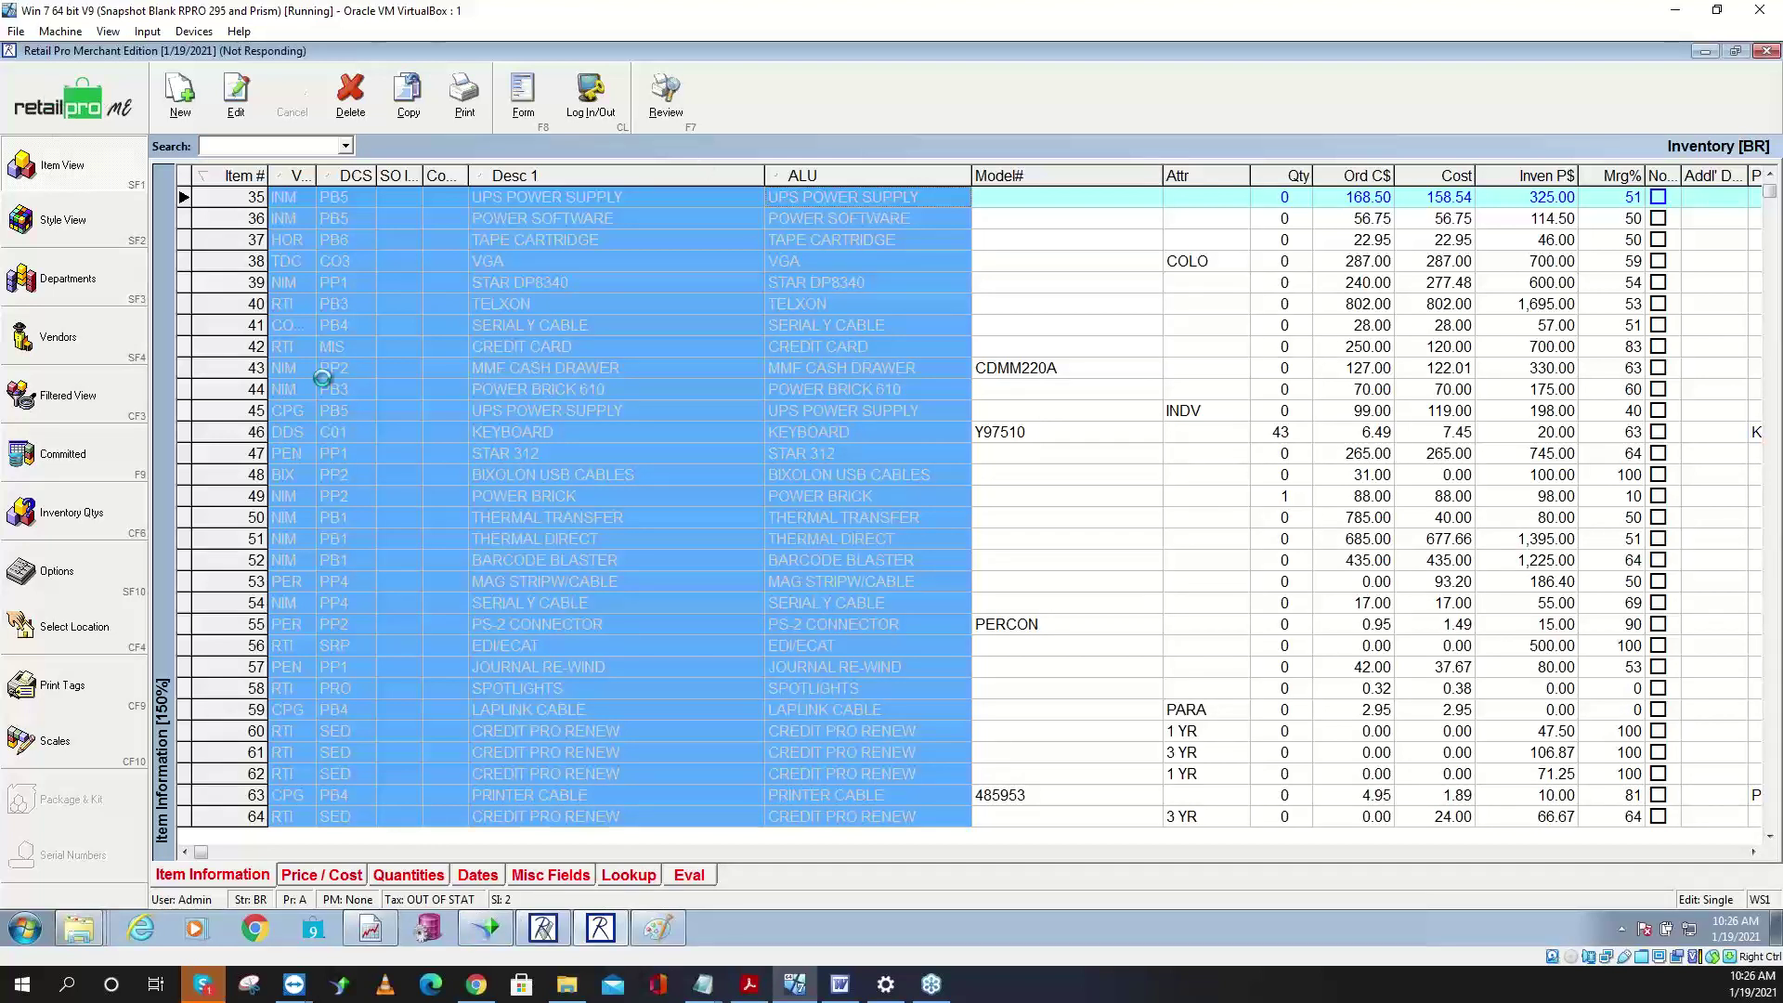
pyautogui.click(544, 928)
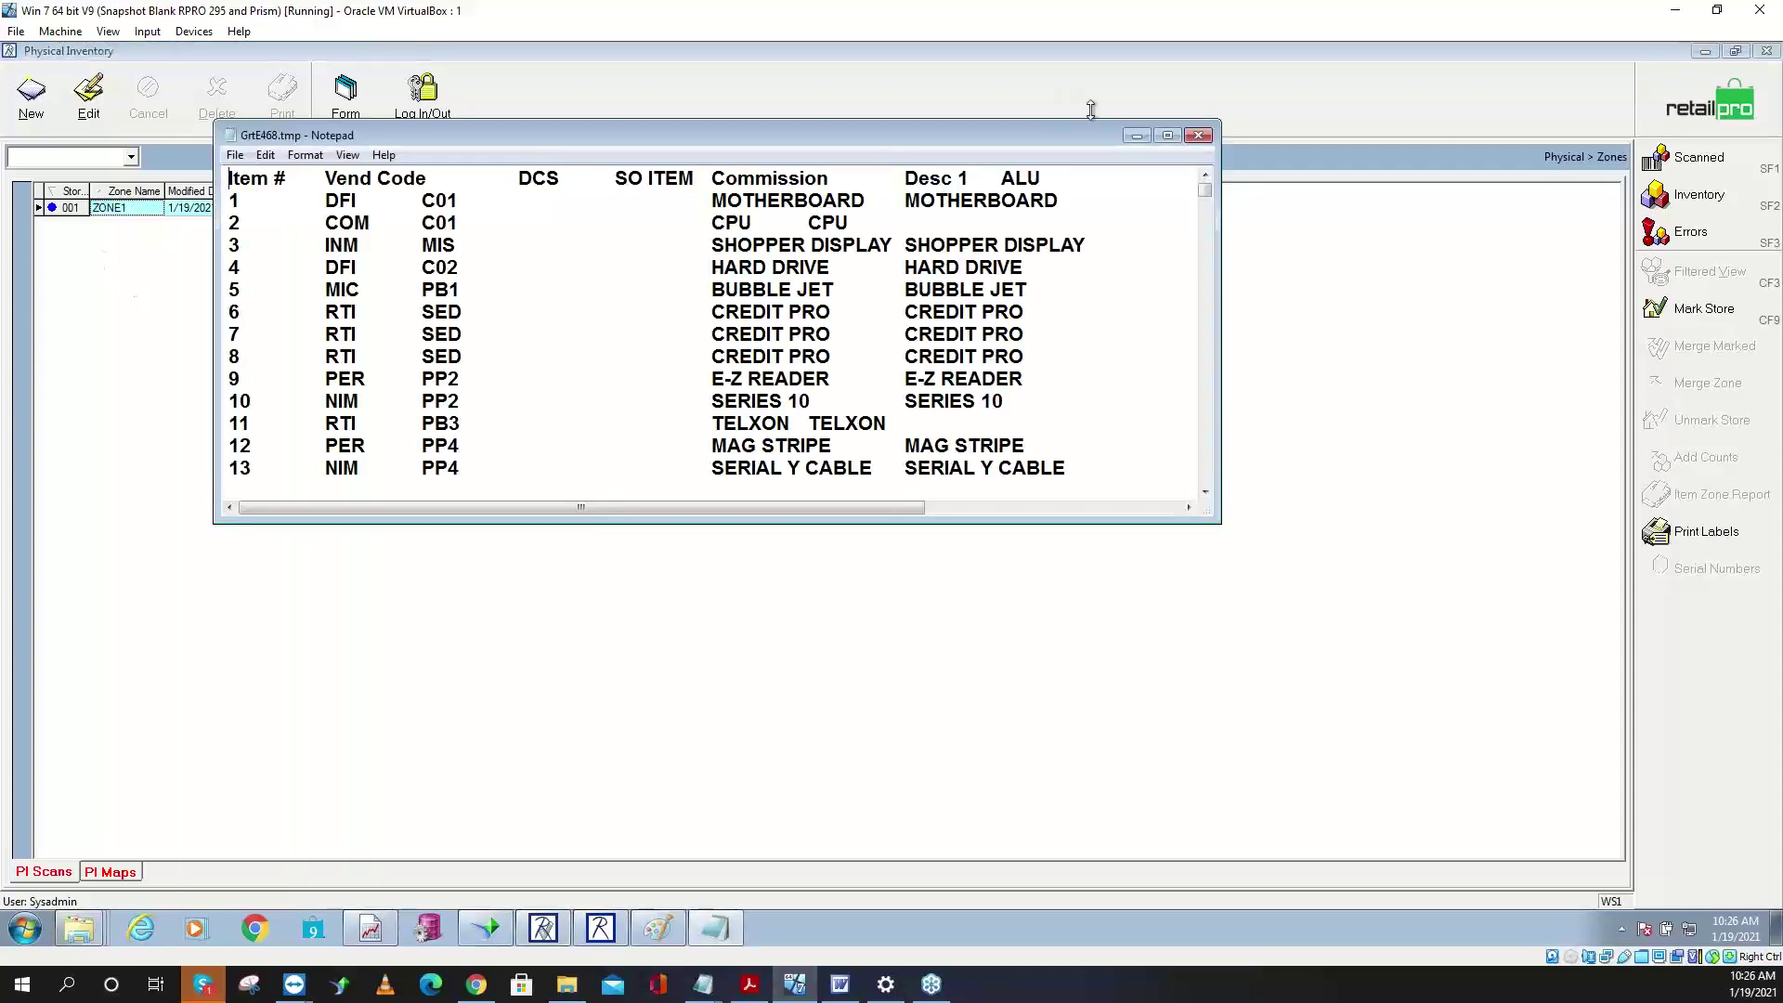
# - Close the exported inventory listing in Notepad
pyautogui.click(1199, 138)
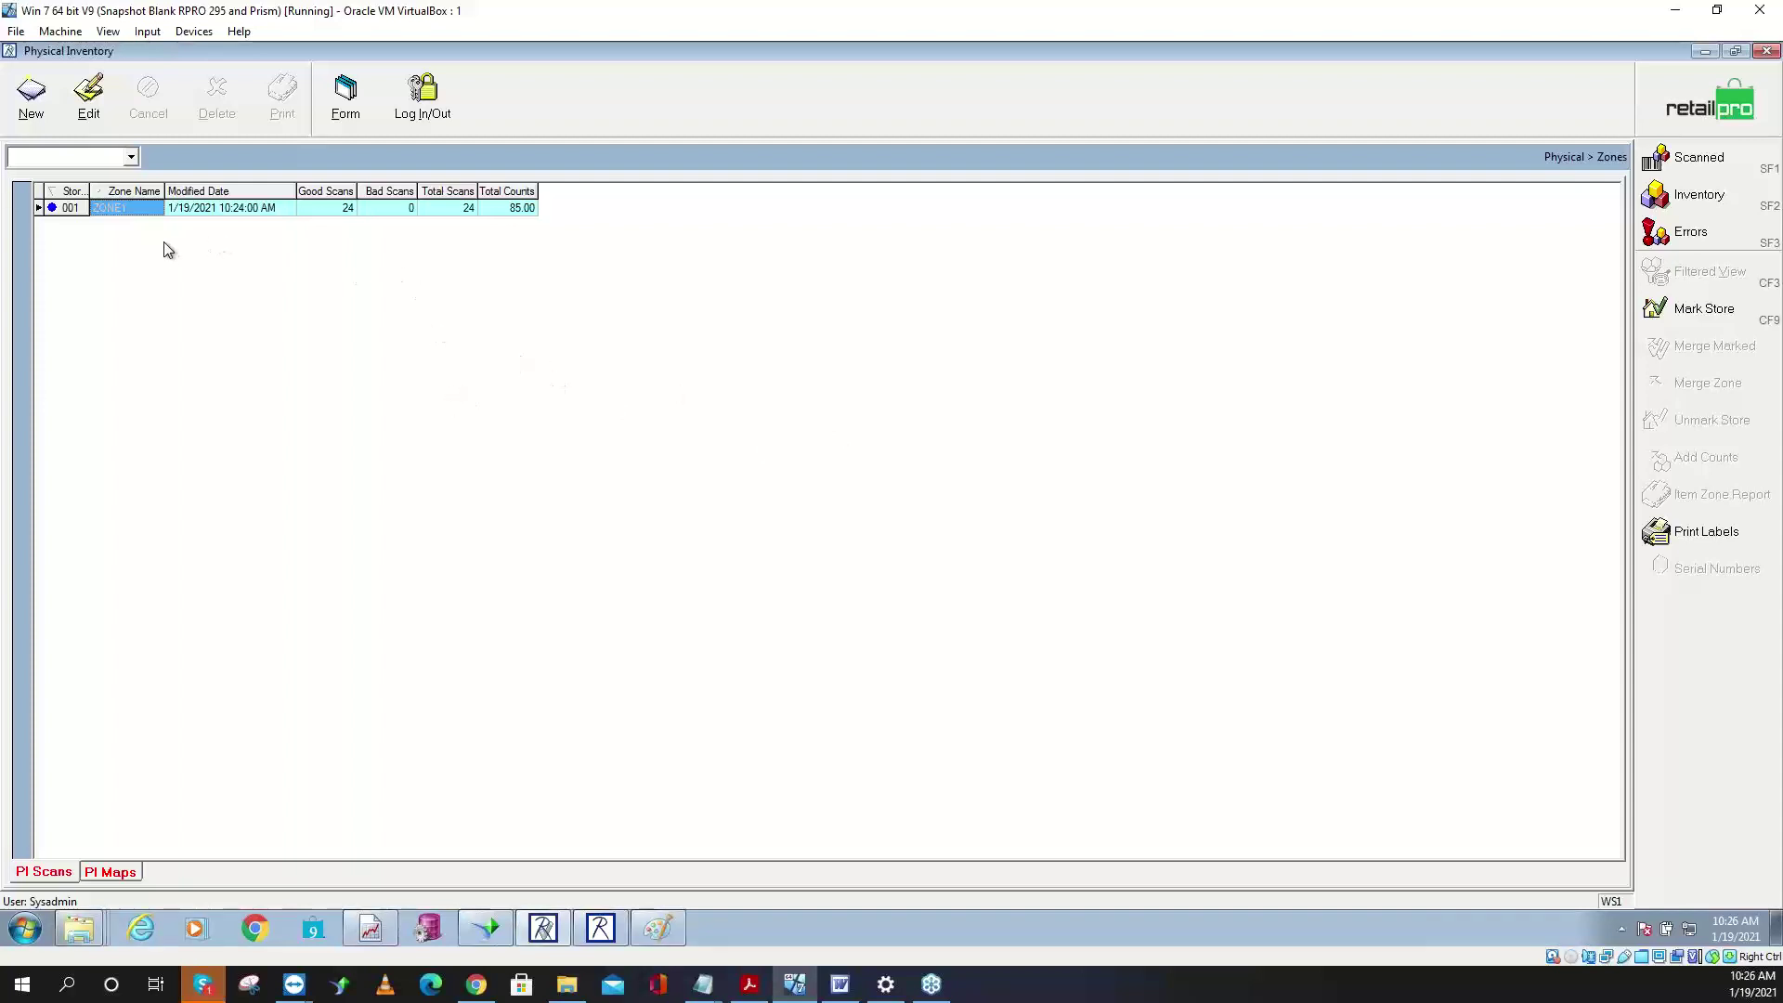
# - Start a new zone for store 001 - BIG HAIRY DOG and enter the zone name Zone2
pyautogui.click(31, 93)
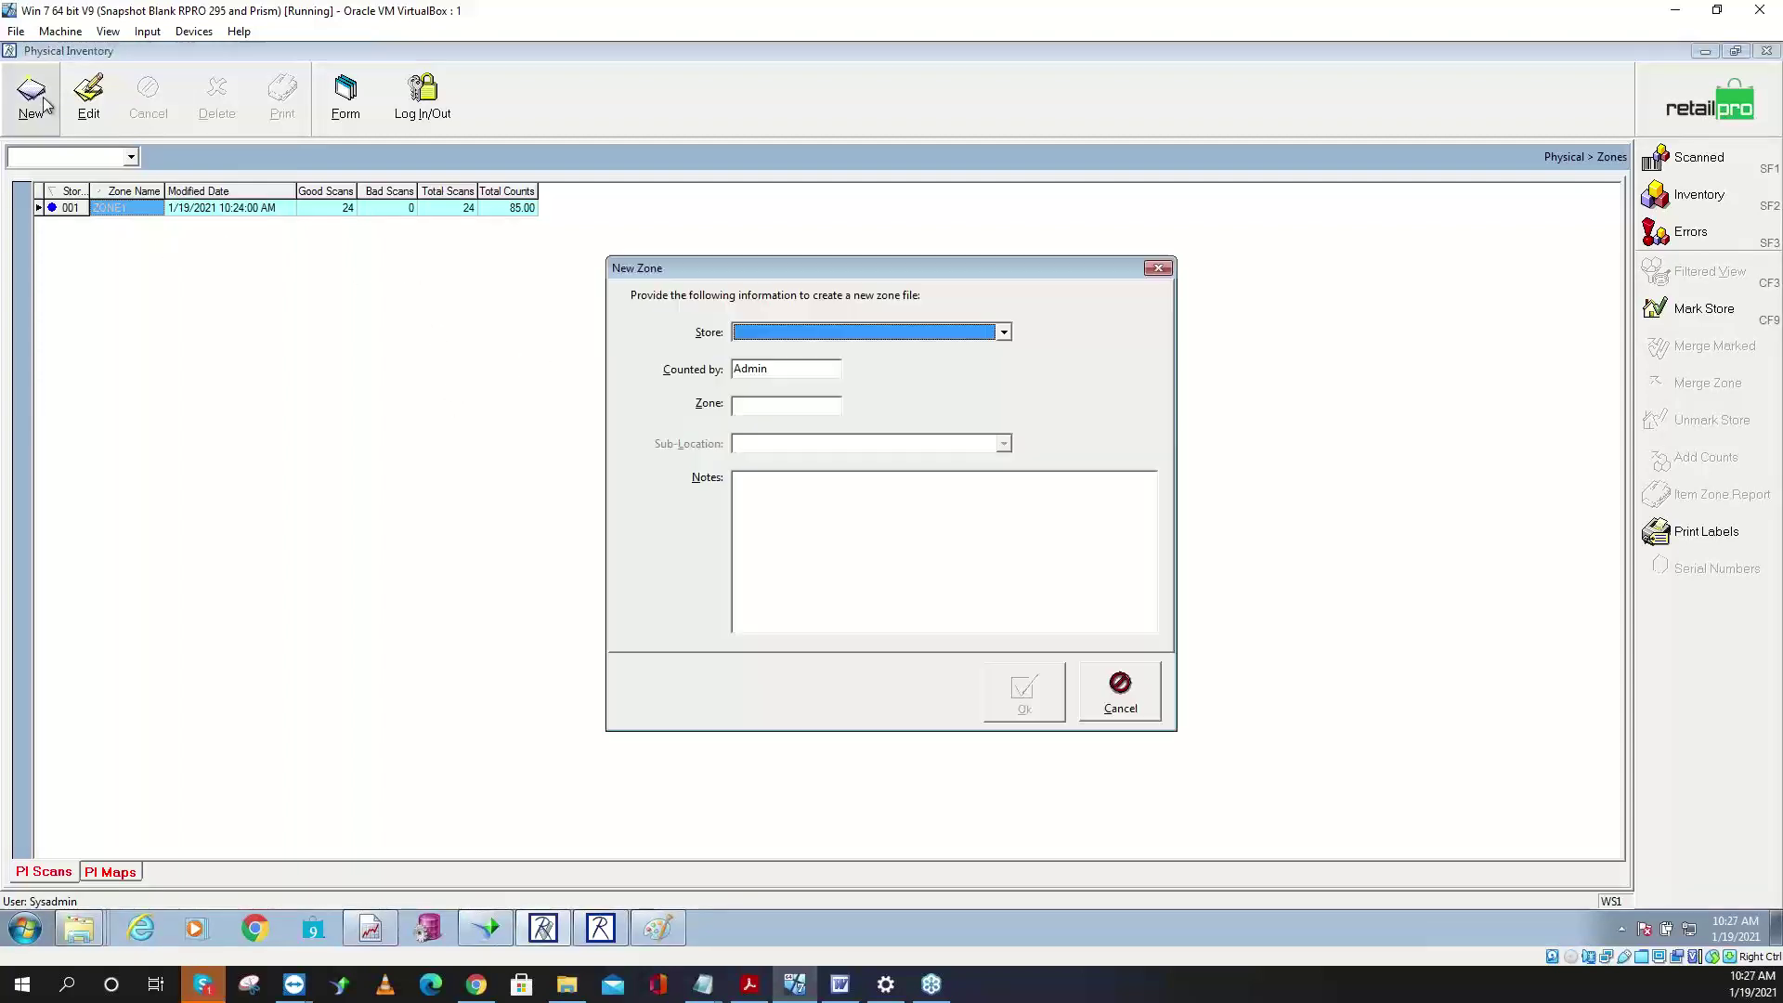
pyautogui.click(922, 342)
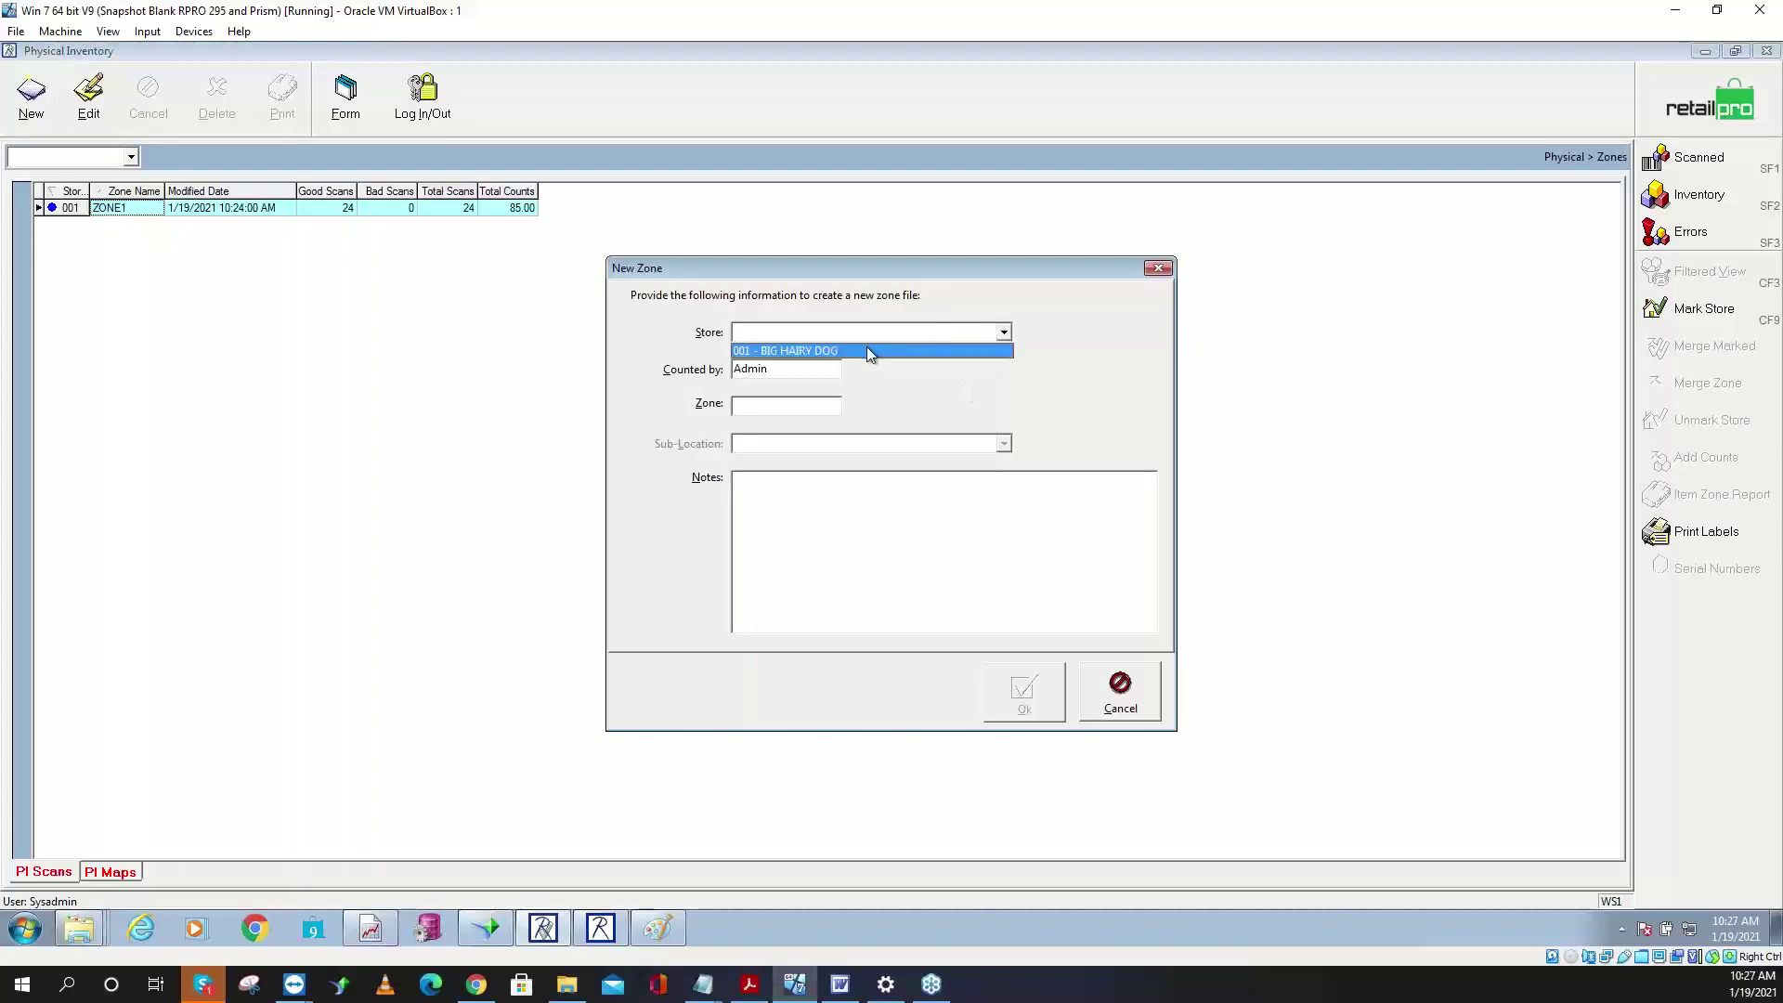
pyautogui.click(867, 347)
pyautogui.click(781, 407)
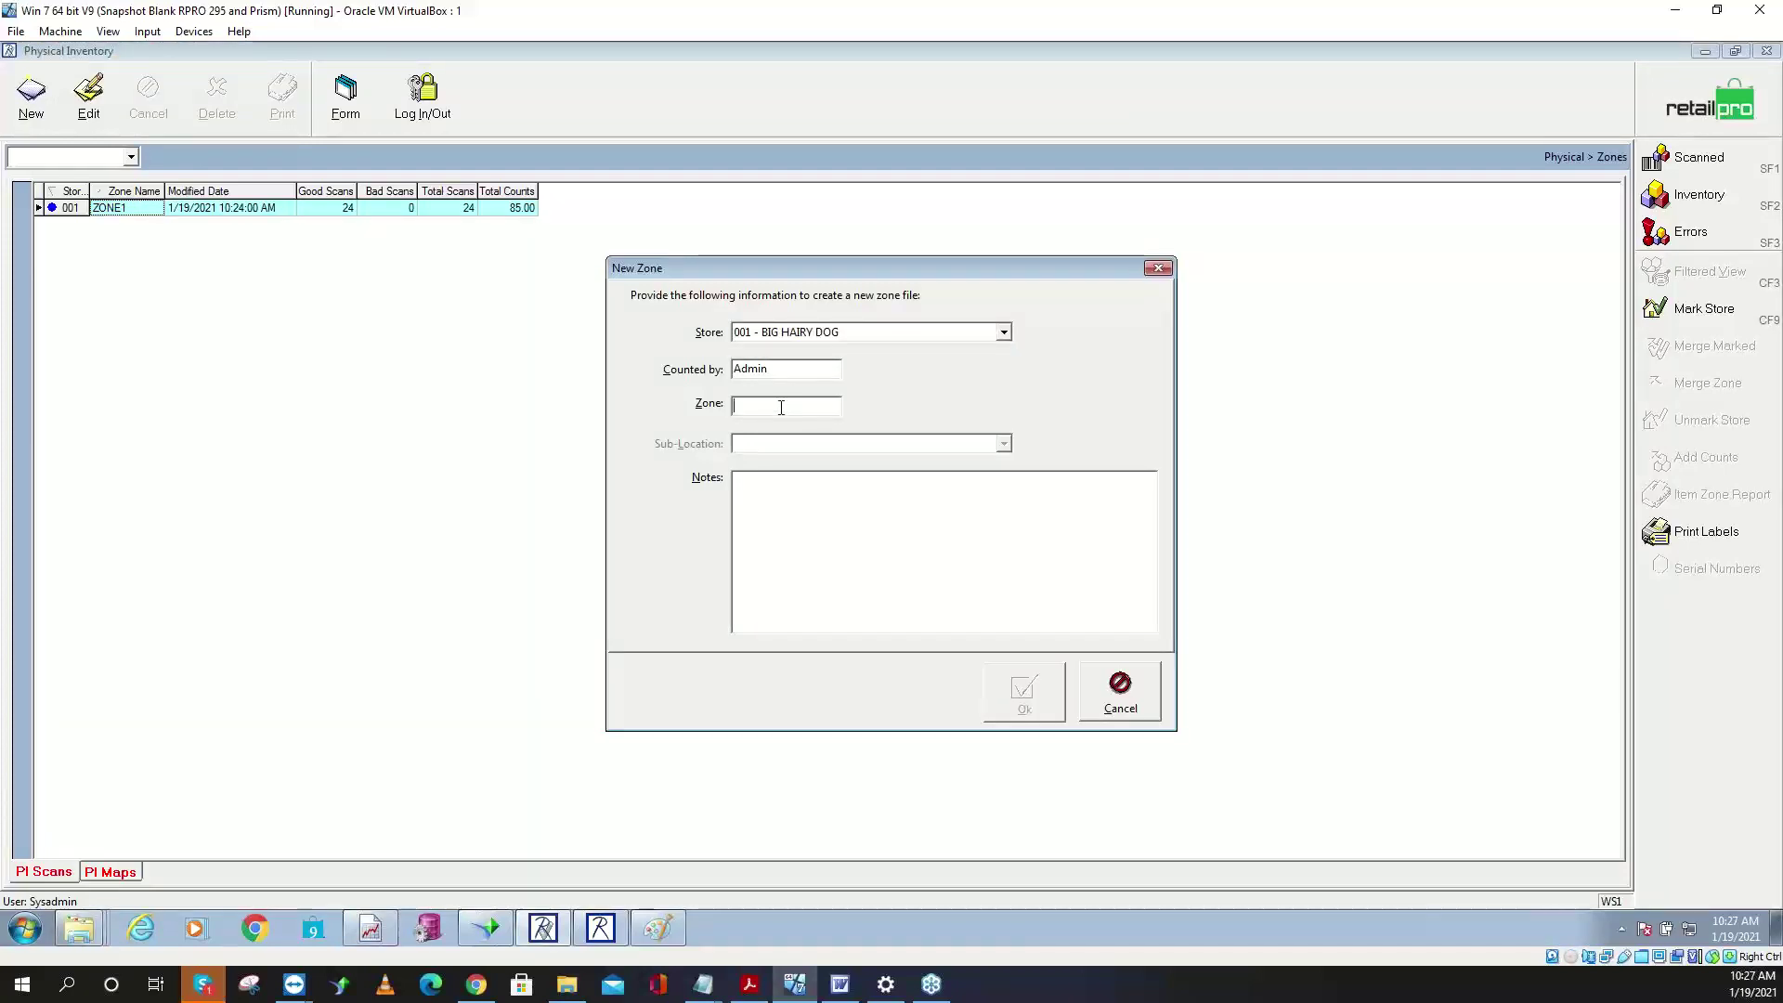
pyautogui.write('Zone2')
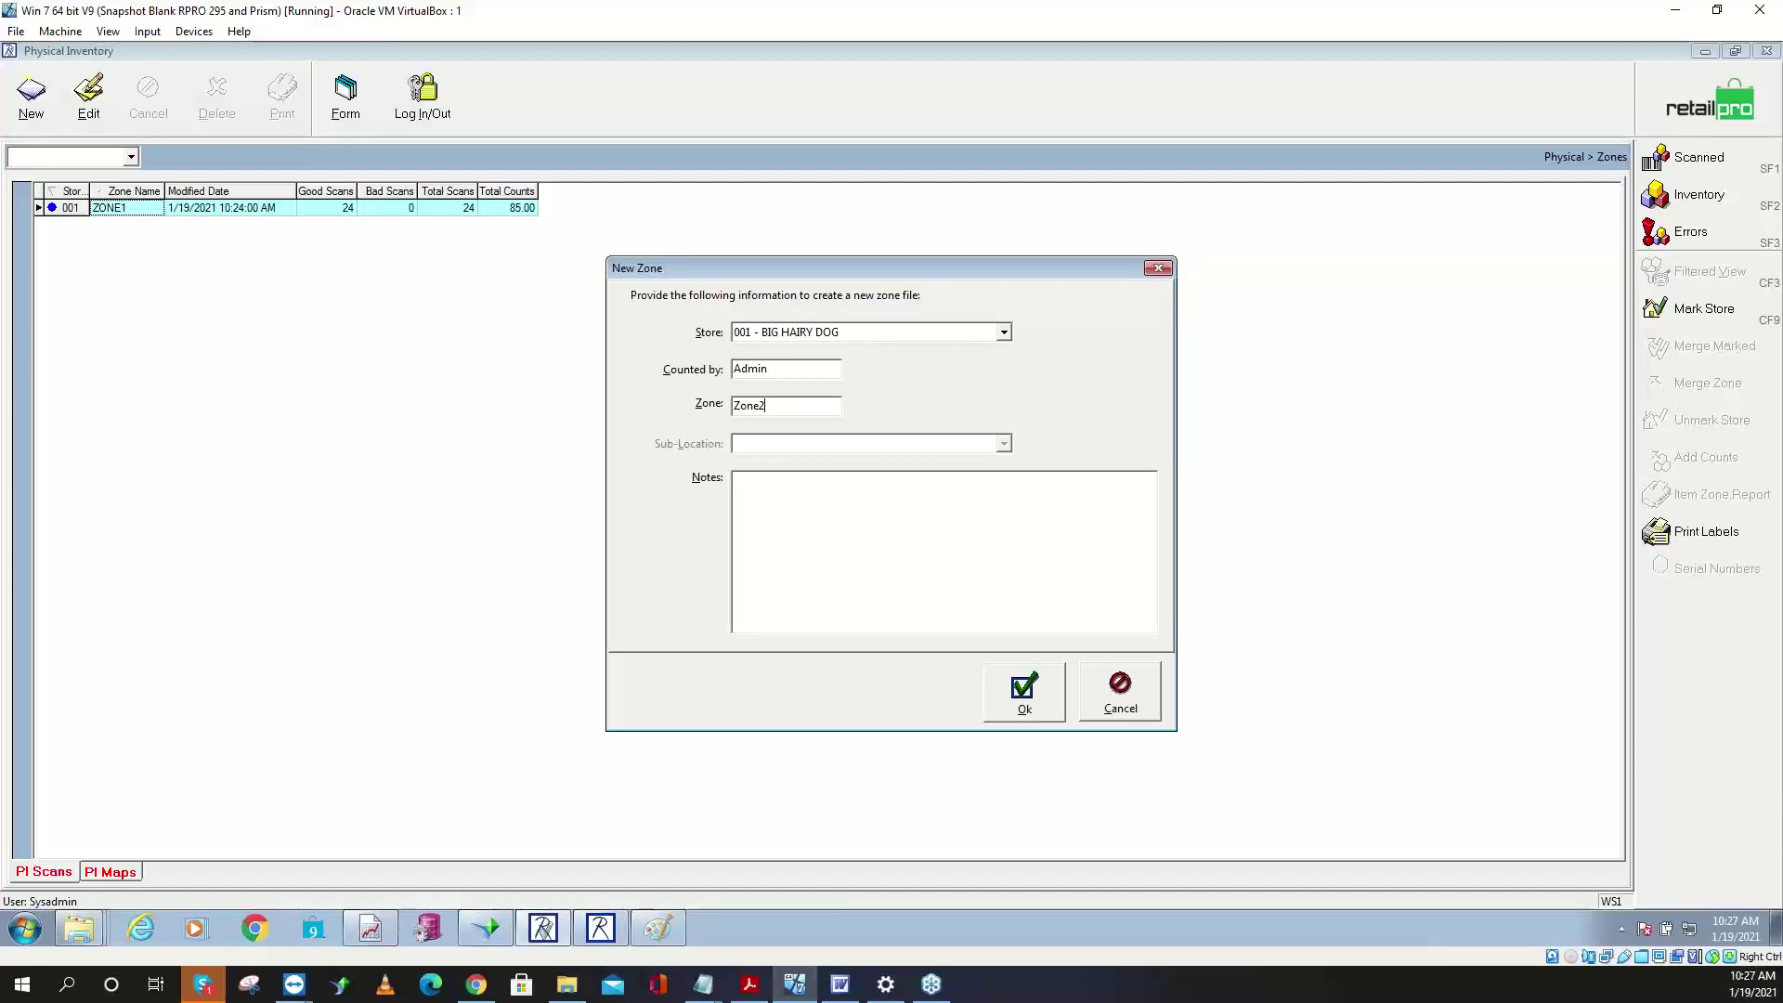
pyautogui.press('BackSpace')
pyautogui.press('BackSpace')
pyautogui.write('1')
pyautogui.press('BackSpace')
pyautogui.press('BackSpace')
pyautogui.press('BackSpace')
pyautogui.write('Z')
# - Confirm the ZONE2 details and import its scans from Zone.txt using the Zone file map
pyautogui.click(1025, 692)
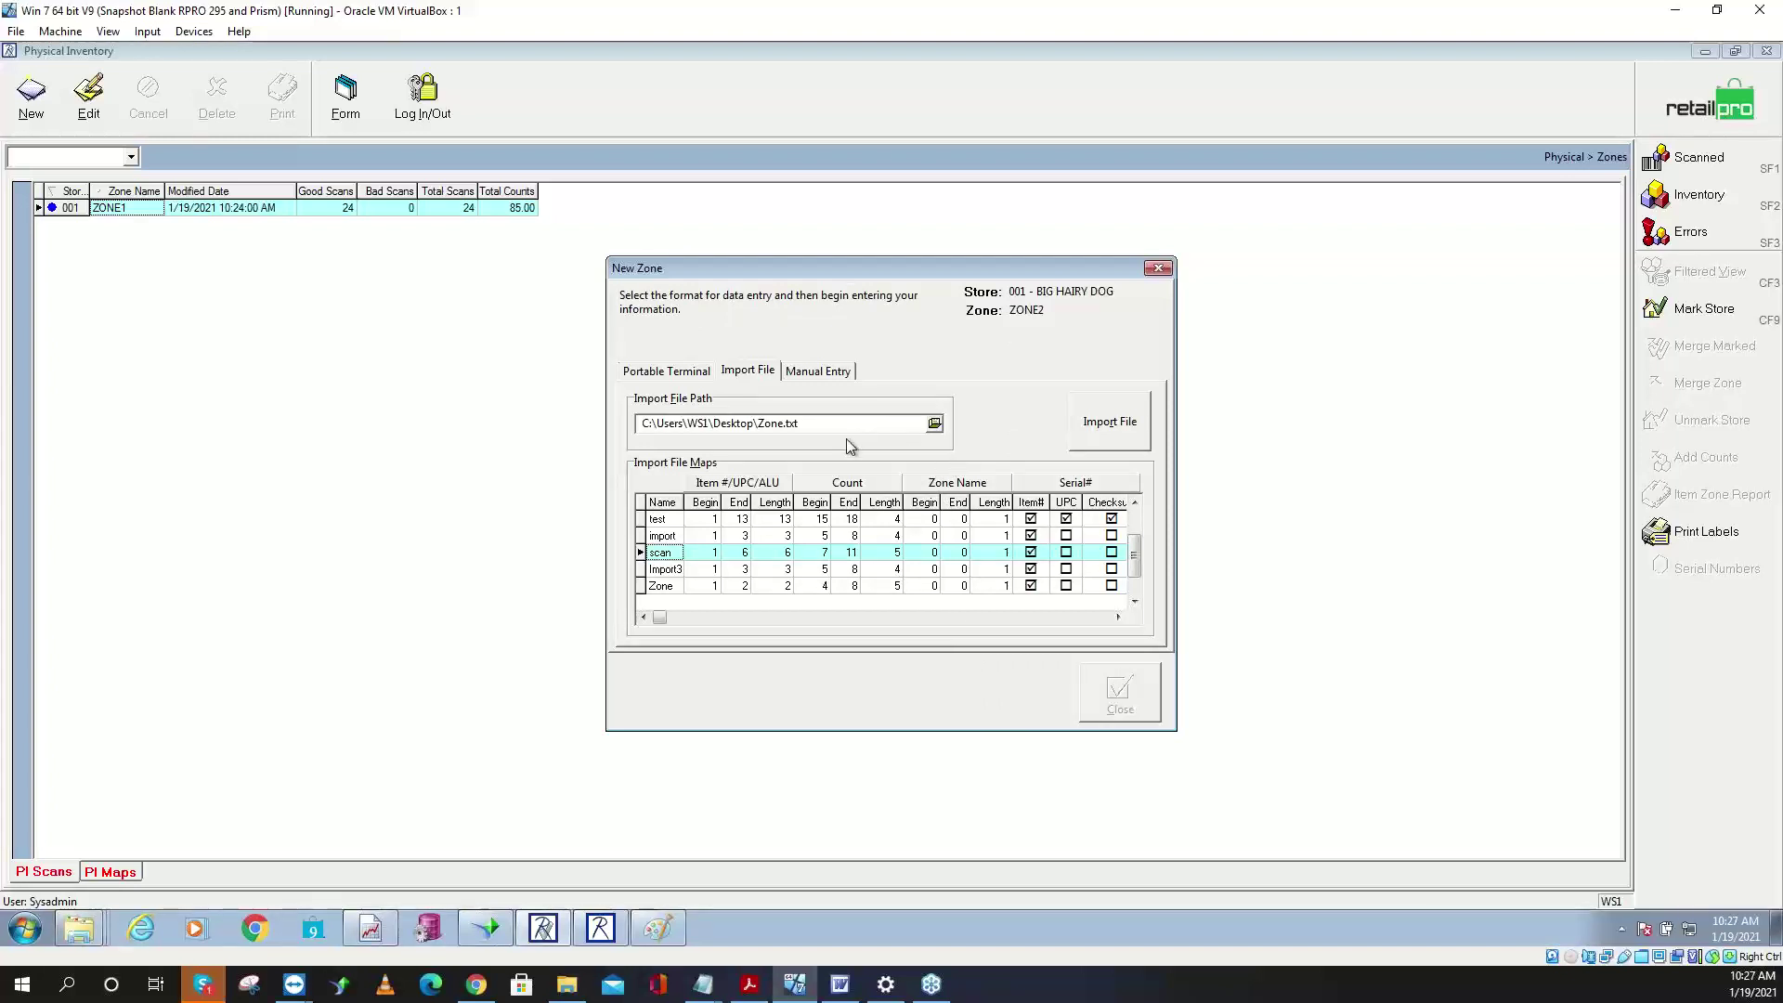
pyautogui.click(757, 374)
pyautogui.click(672, 589)
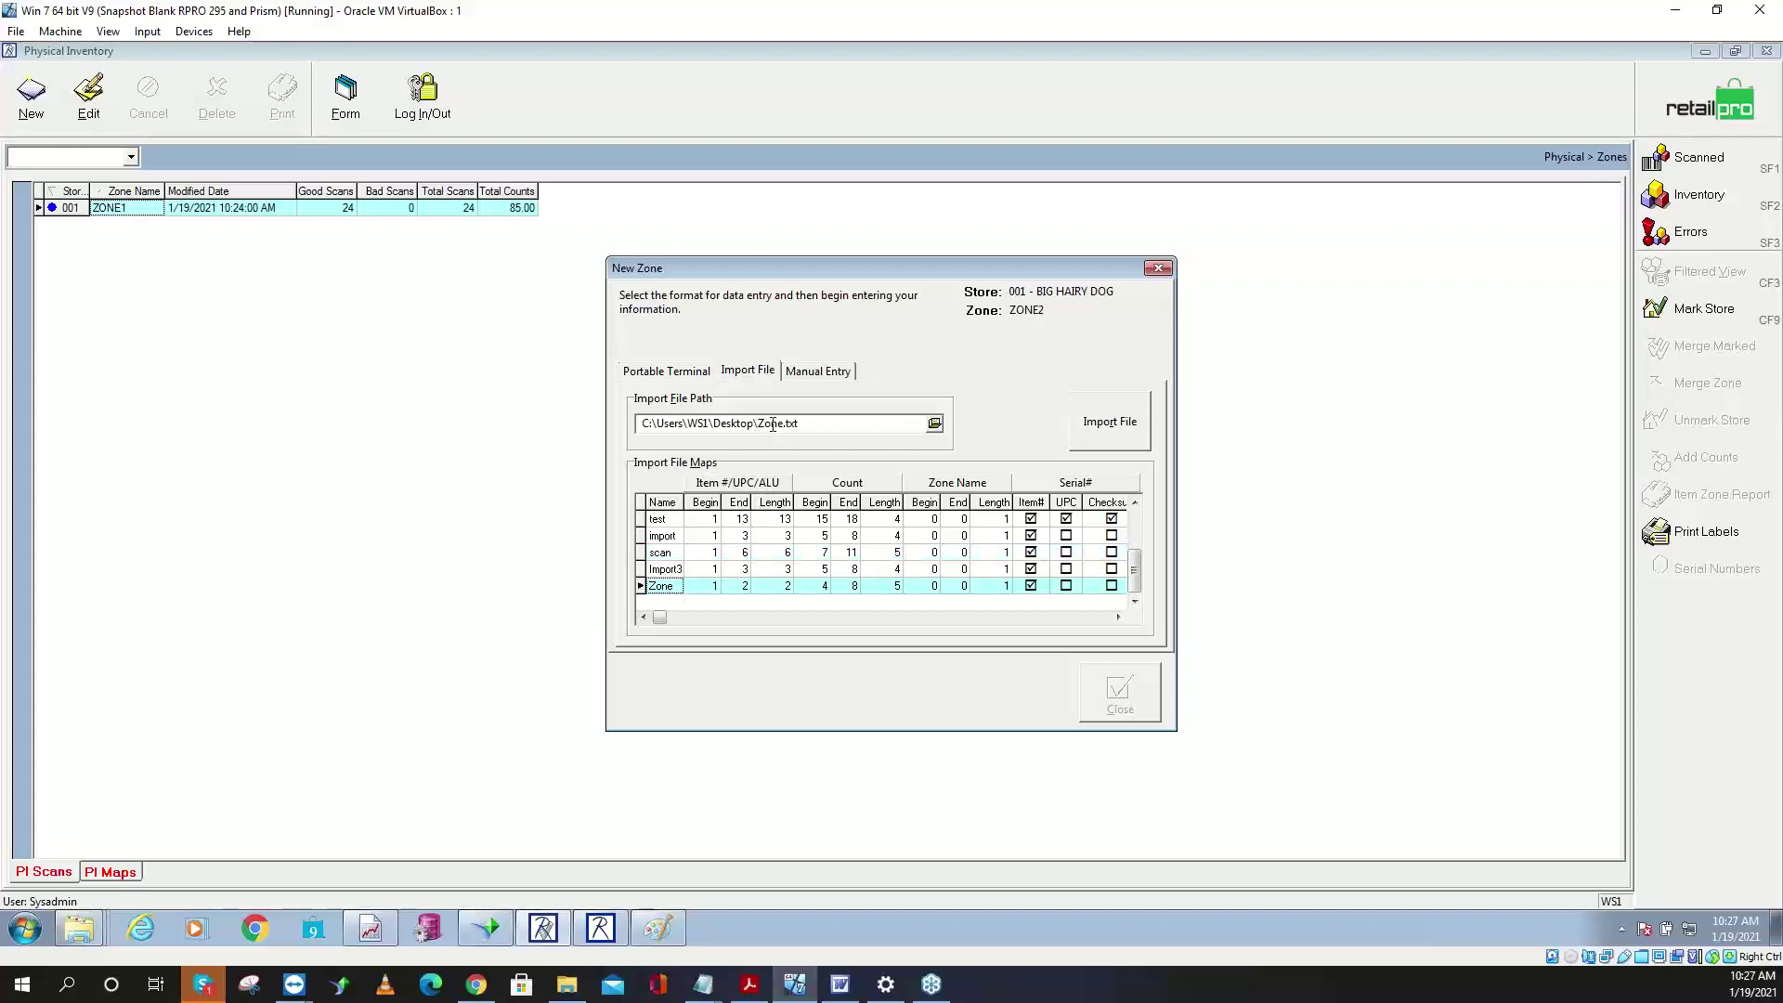
pyautogui.click(934, 426)
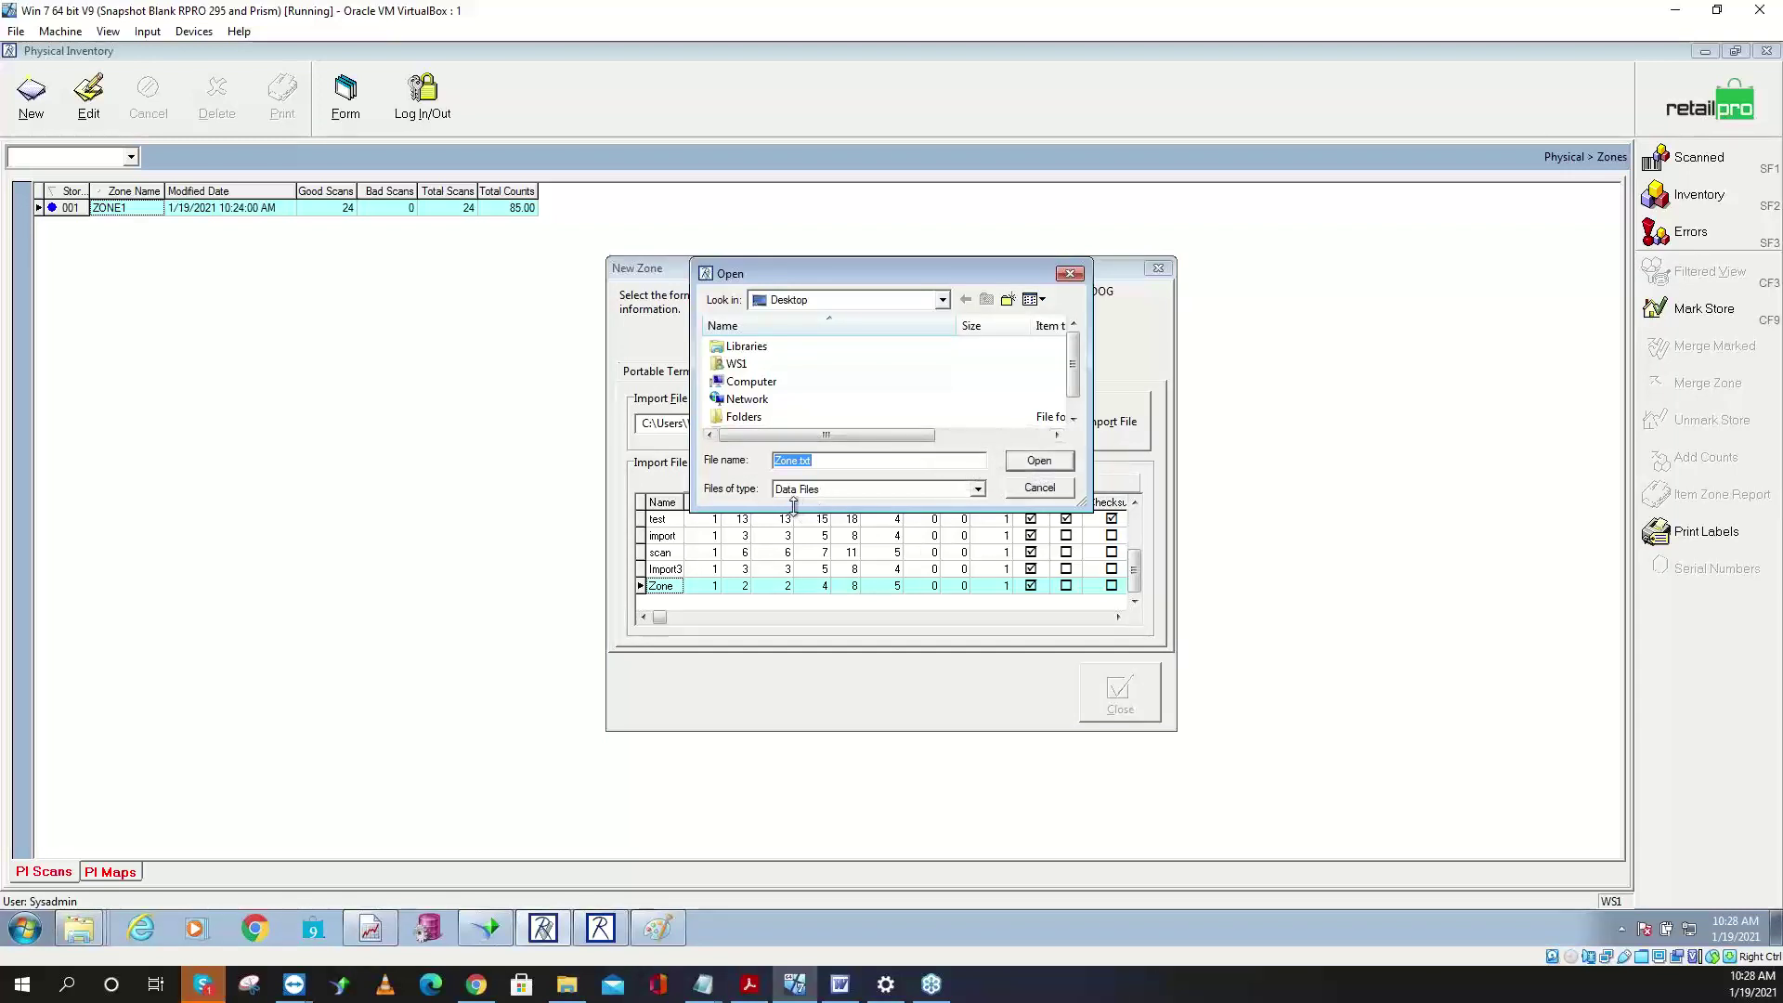
pyautogui.click(980, 489)
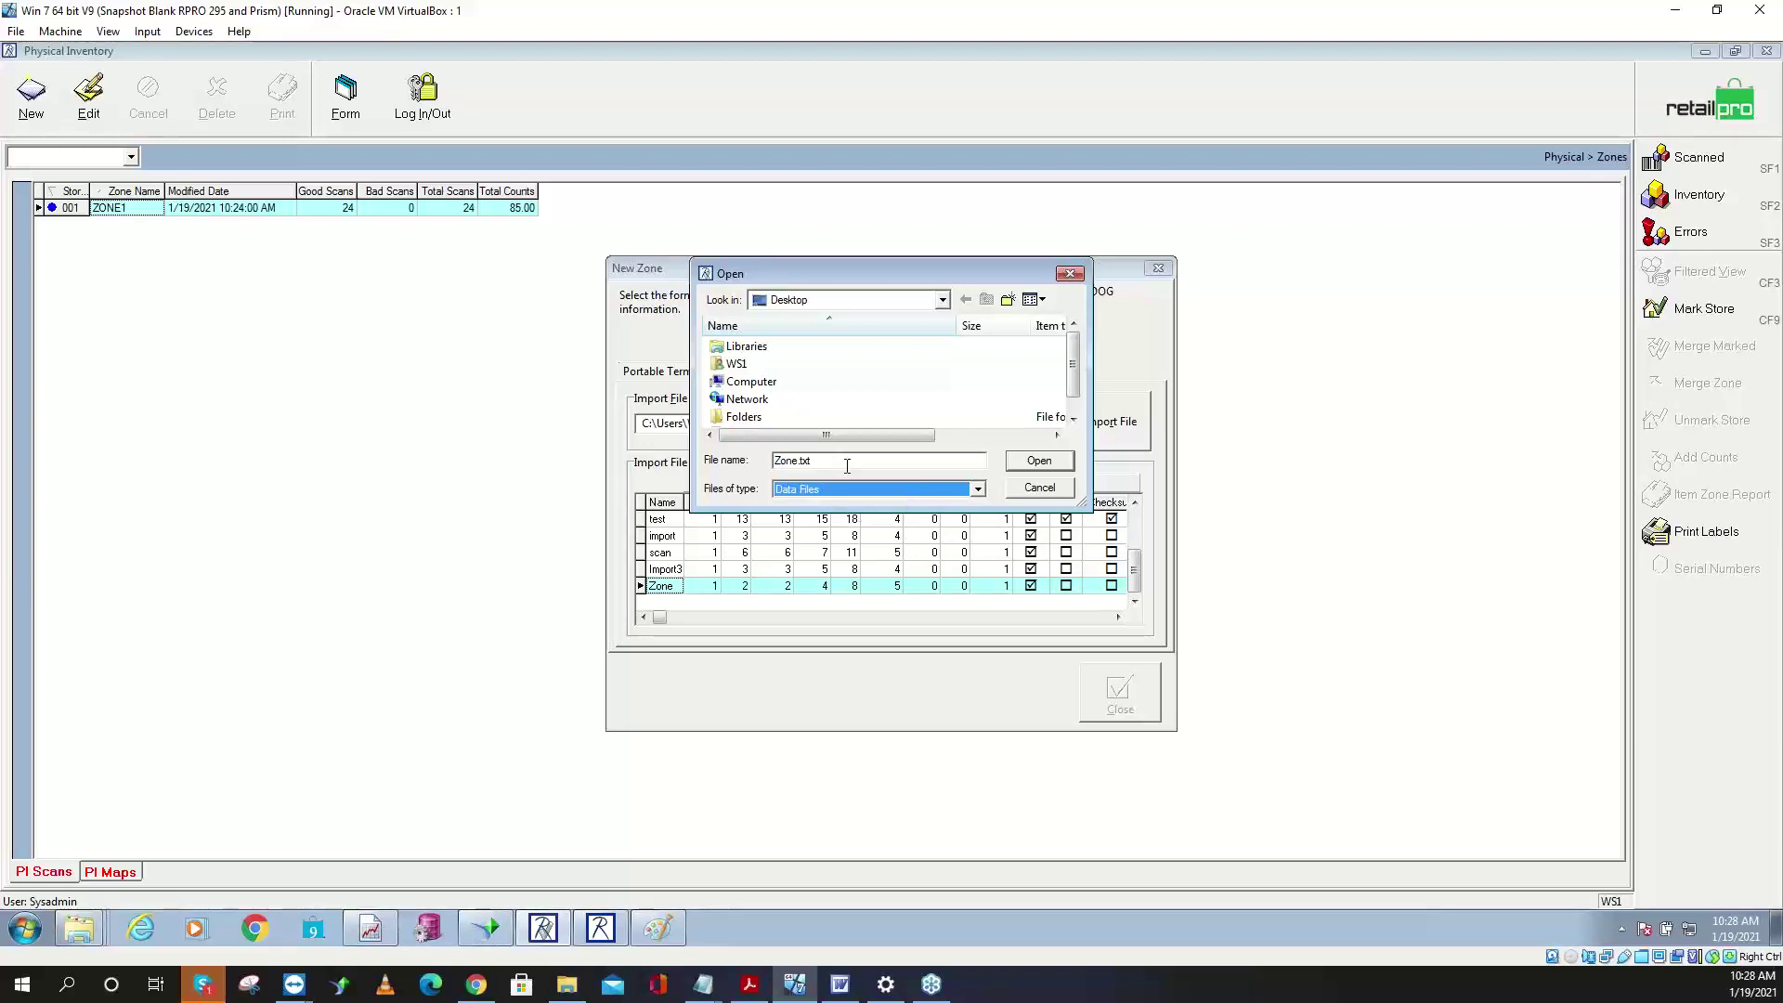
pyautogui.click(894, 489)
pyautogui.click(893, 489)
pyautogui.click(1070, 273)
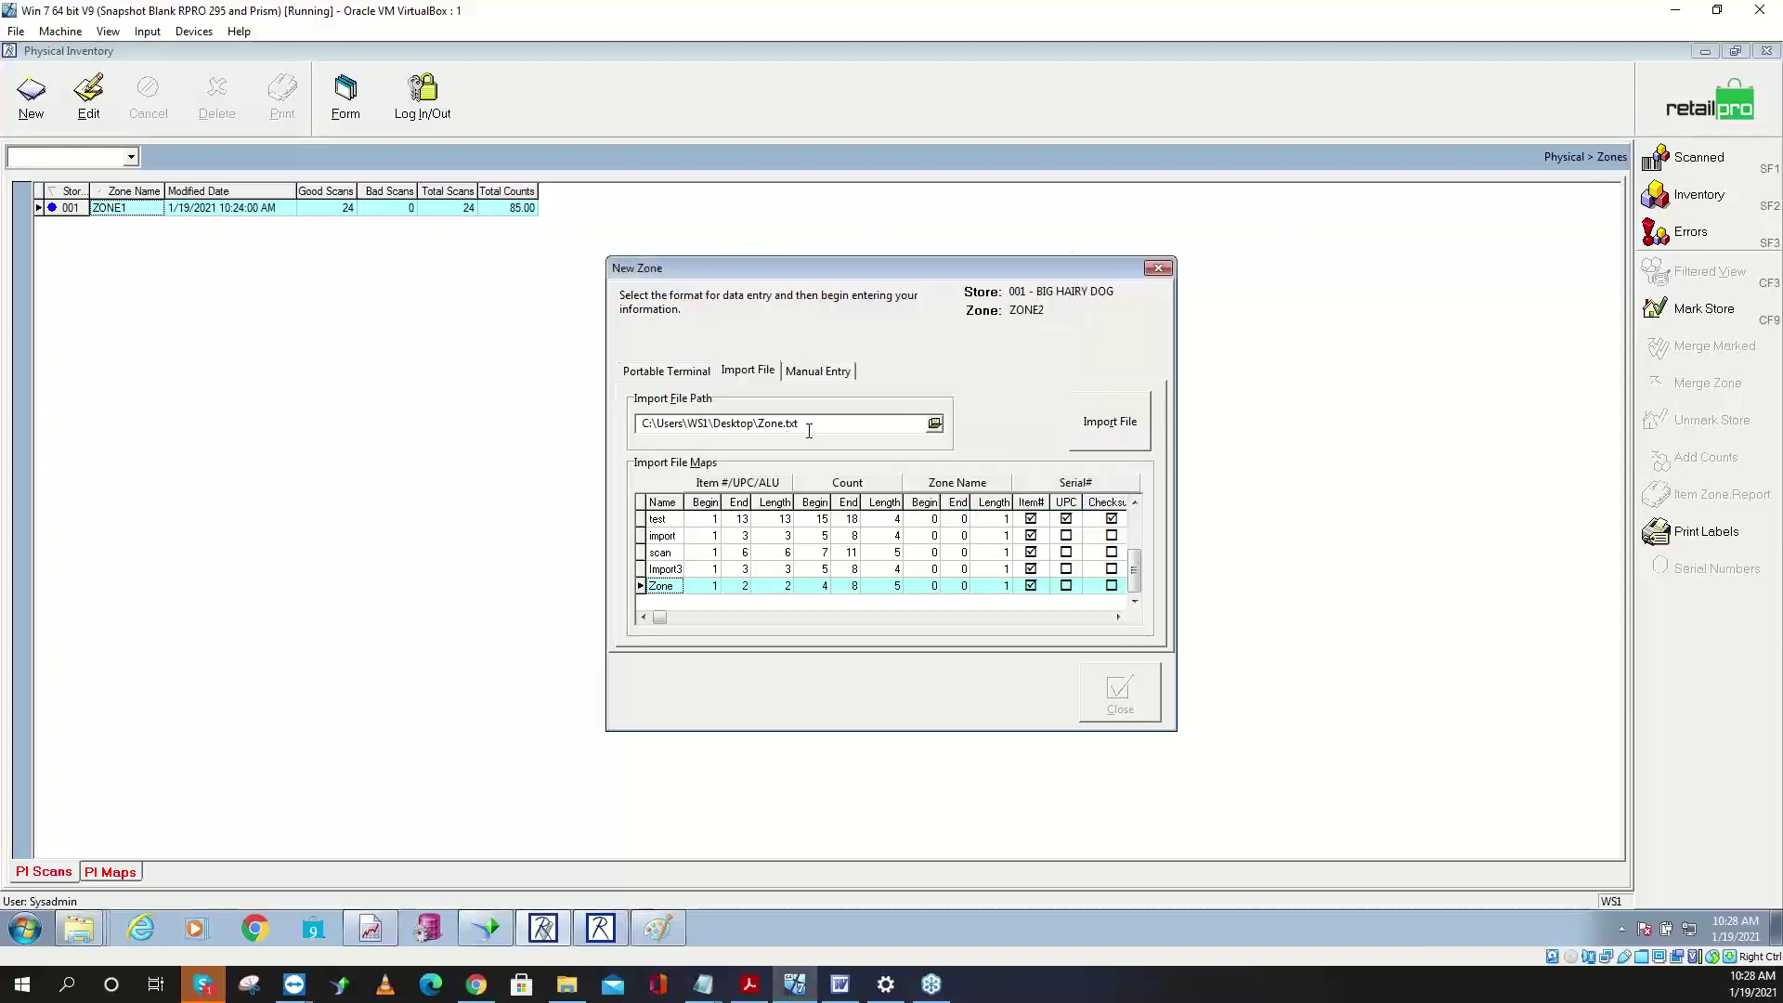
pyautogui.click(1113, 431)
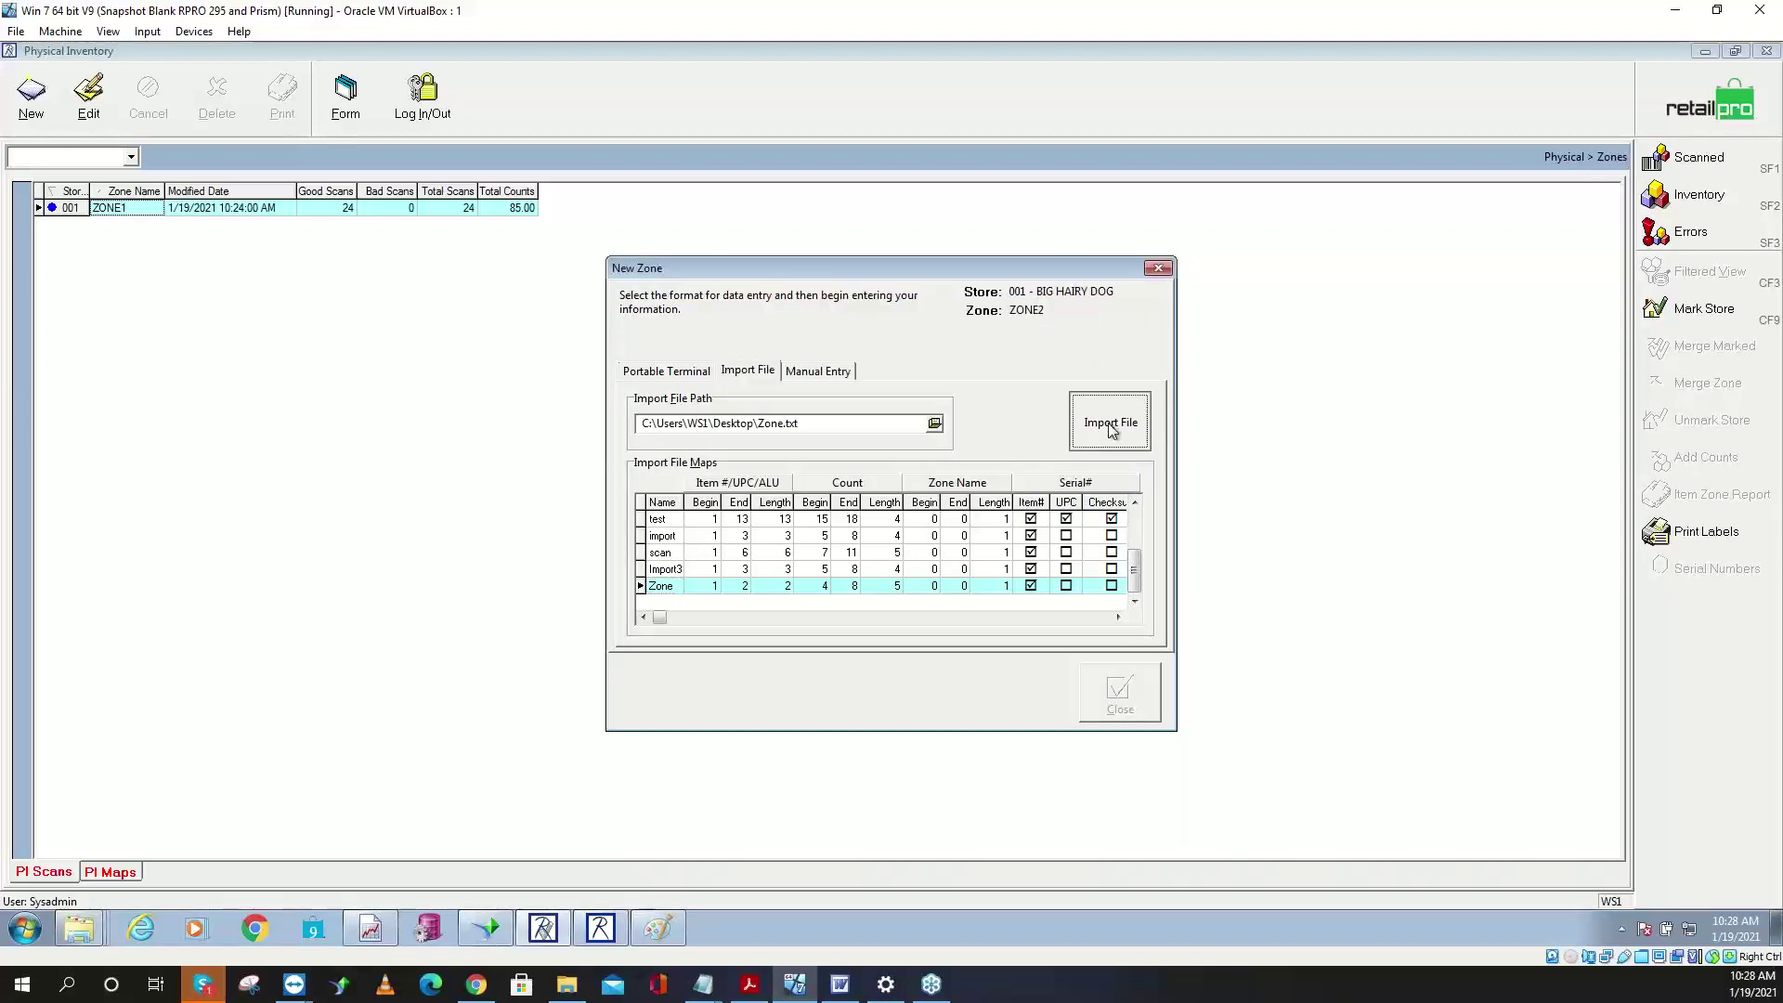
pyautogui.click(1119, 710)
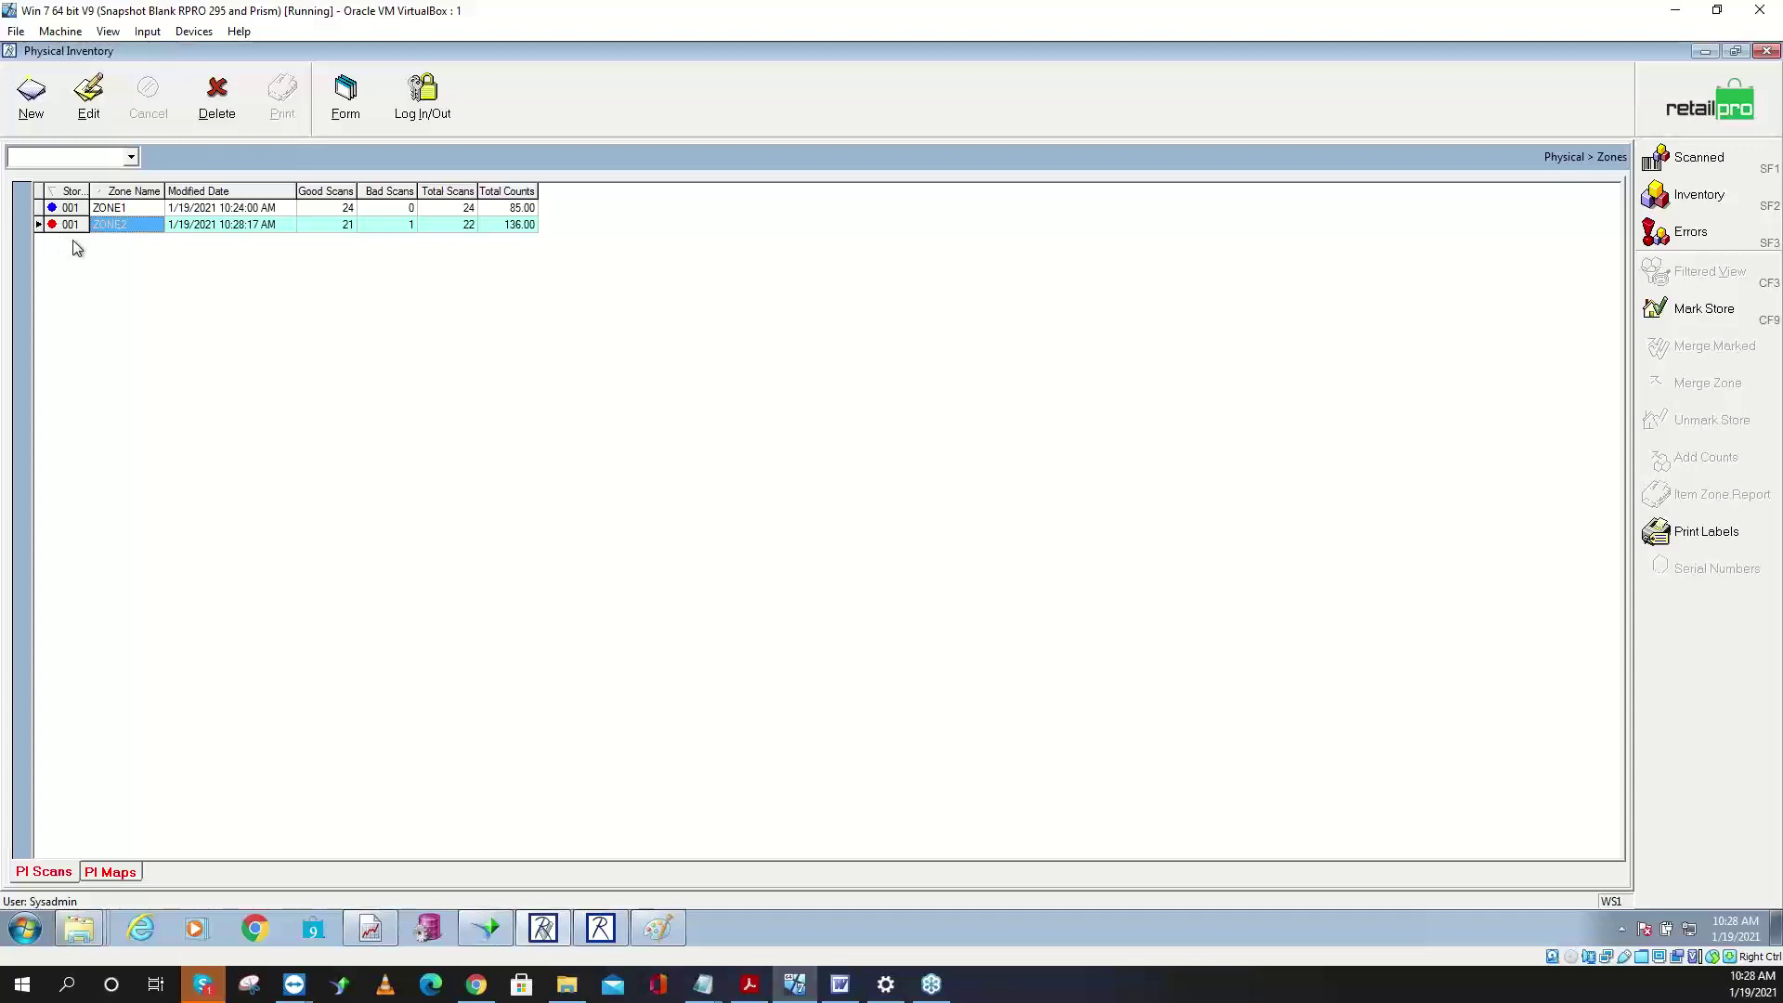
# - Show ZONE2's scan errors and preview the BHD Zone Report on Microsoft XPS Document Writer
pyautogui.click(1688, 239)
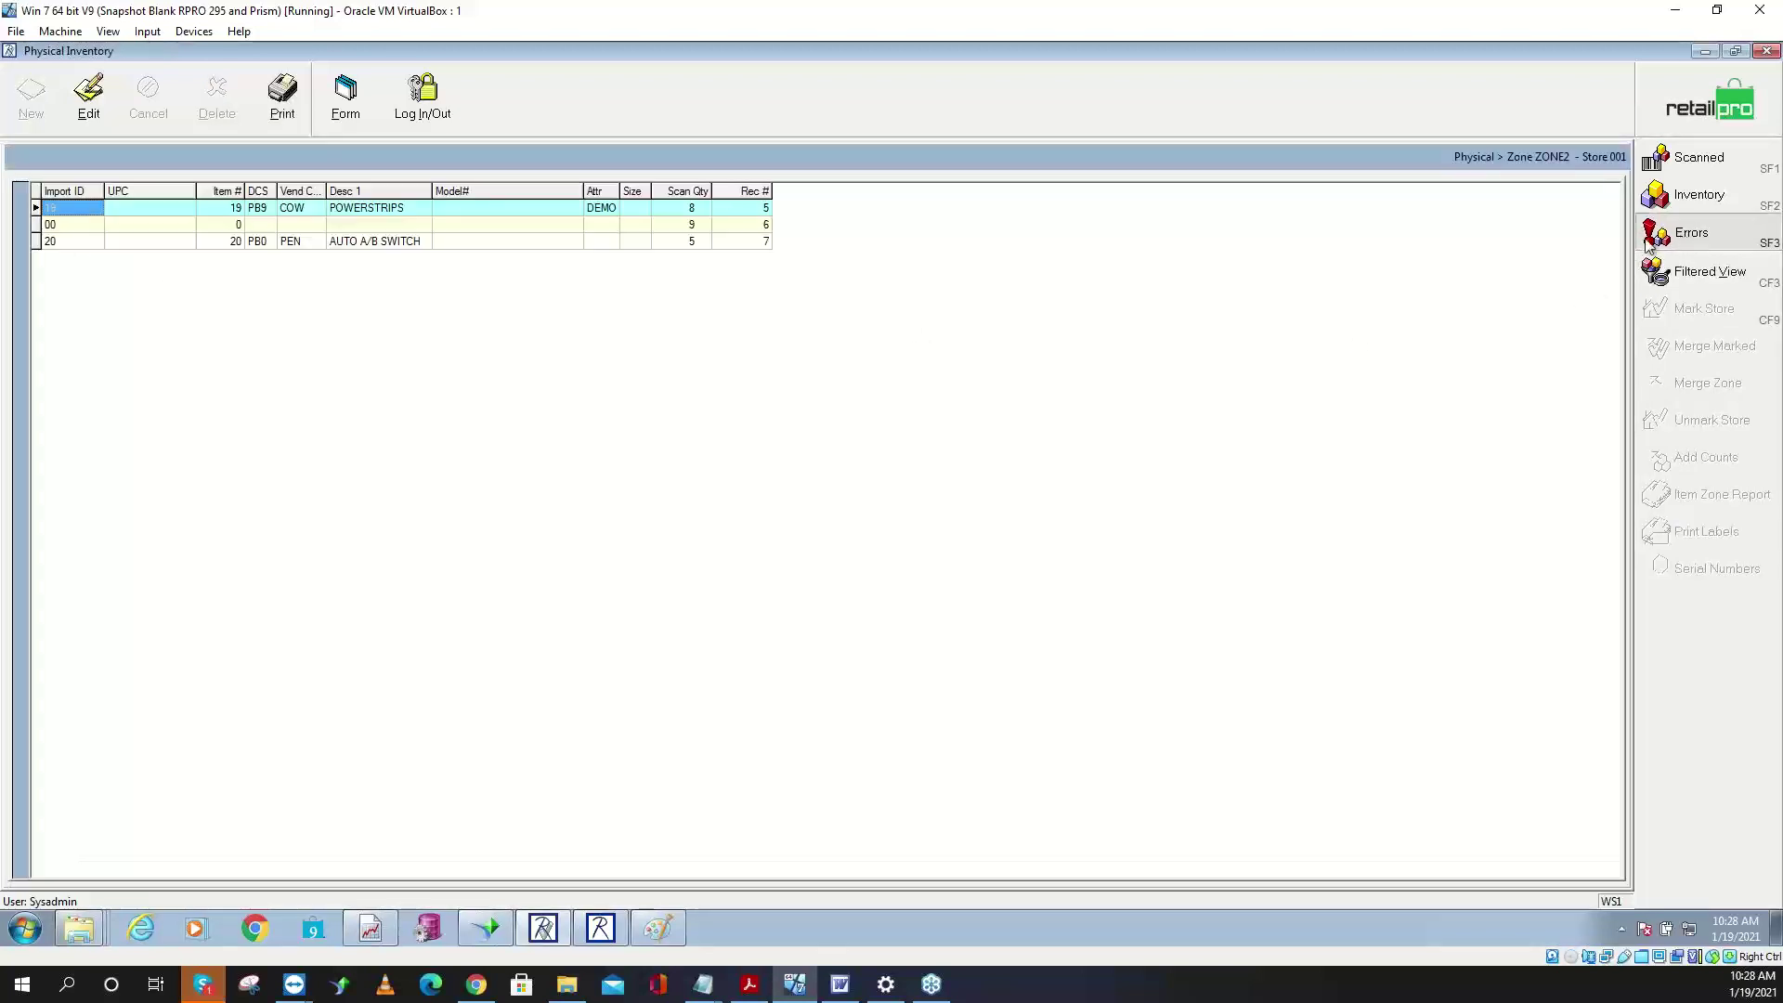
pyautogui.click(305, 115)
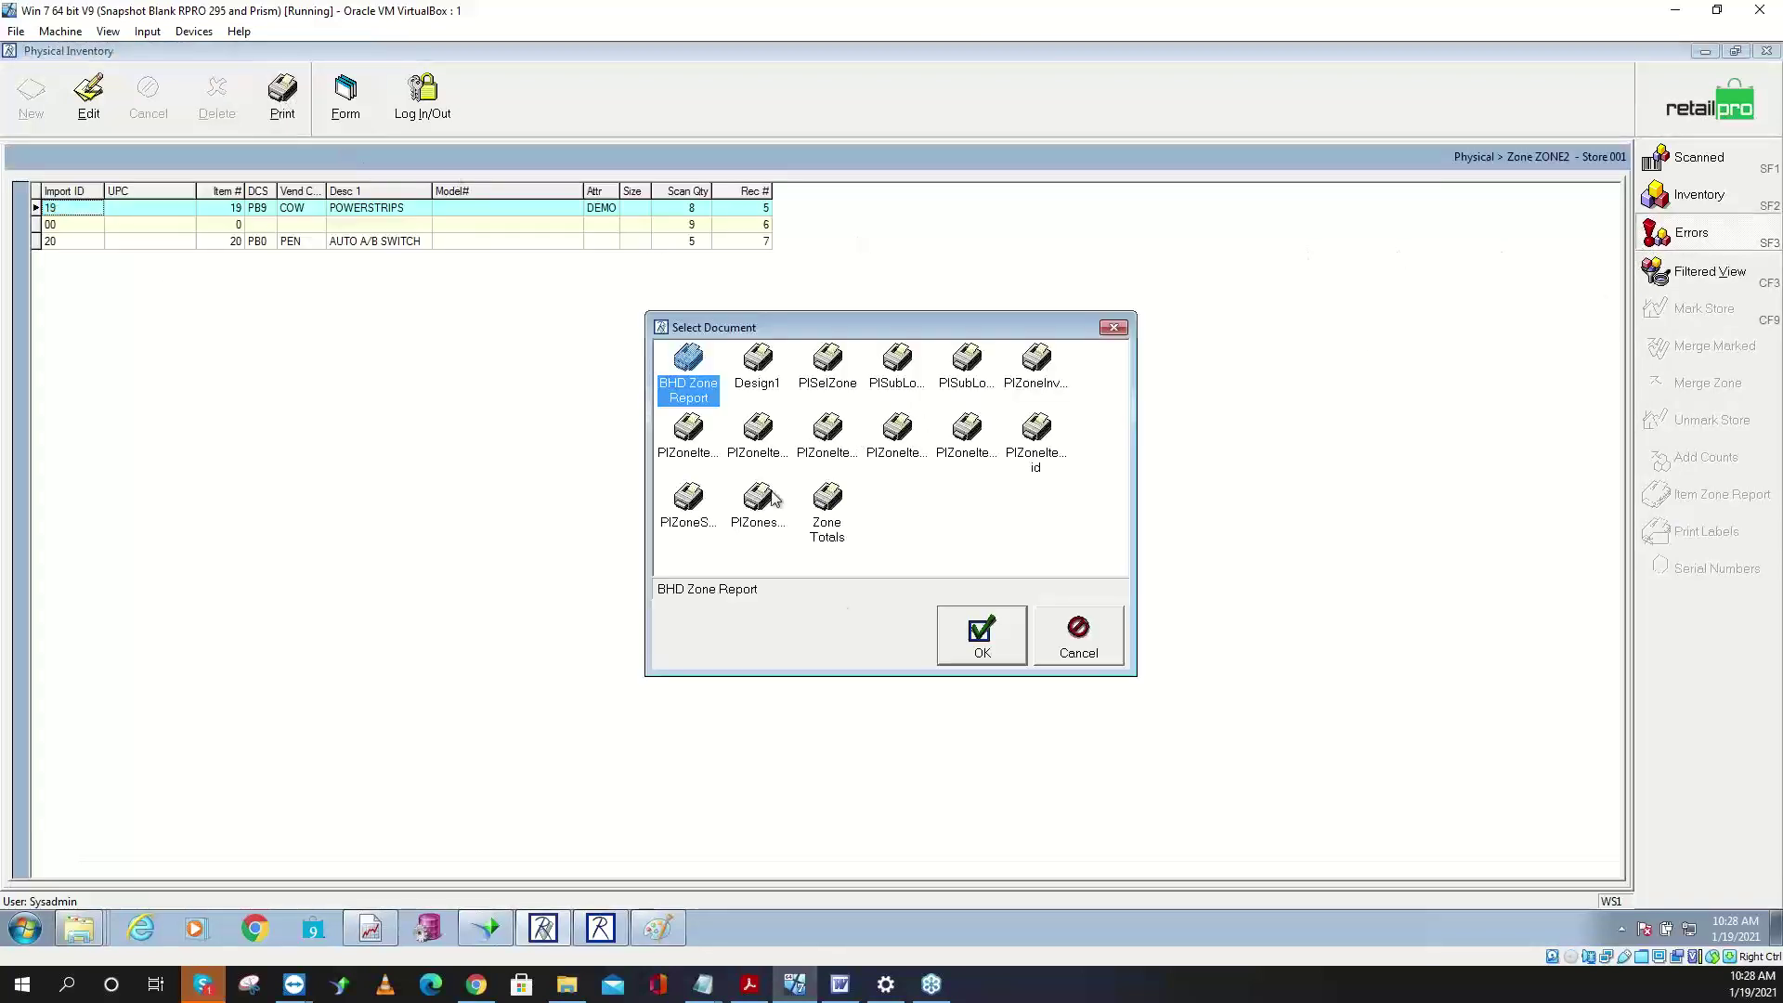
pyautogui.click(972, 660)
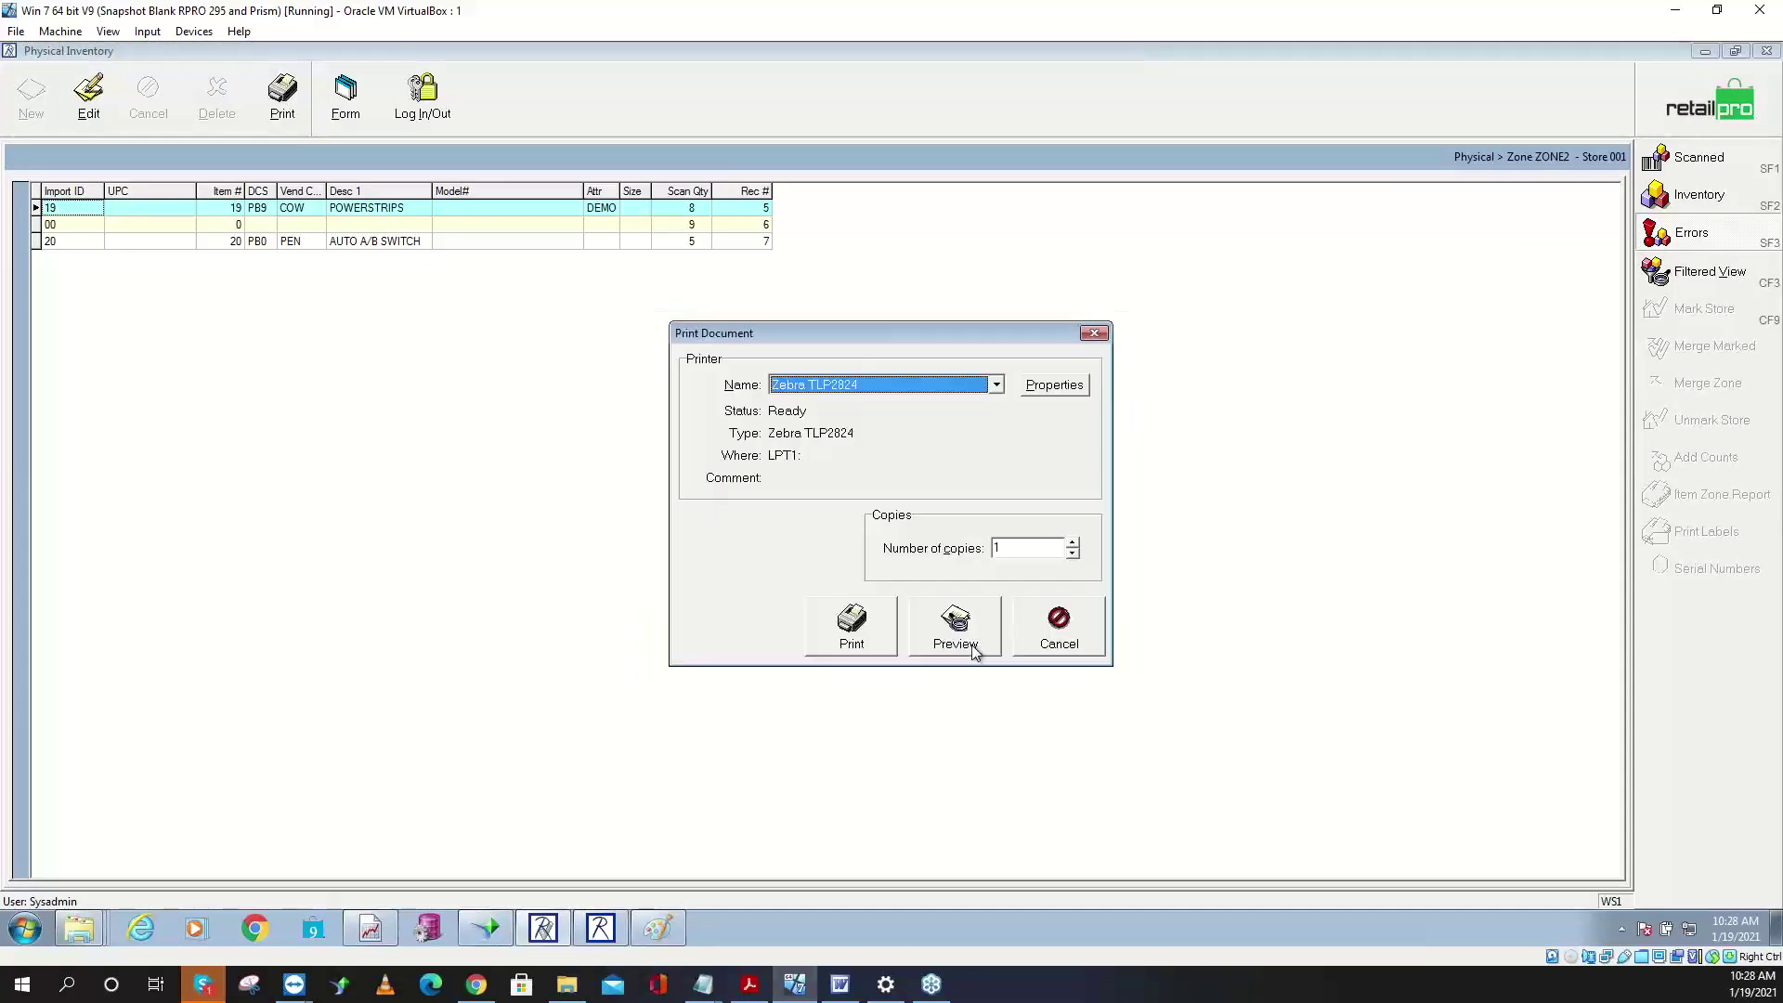
pyautogui.click(918, 391)
pyautogui.click(882, 450)
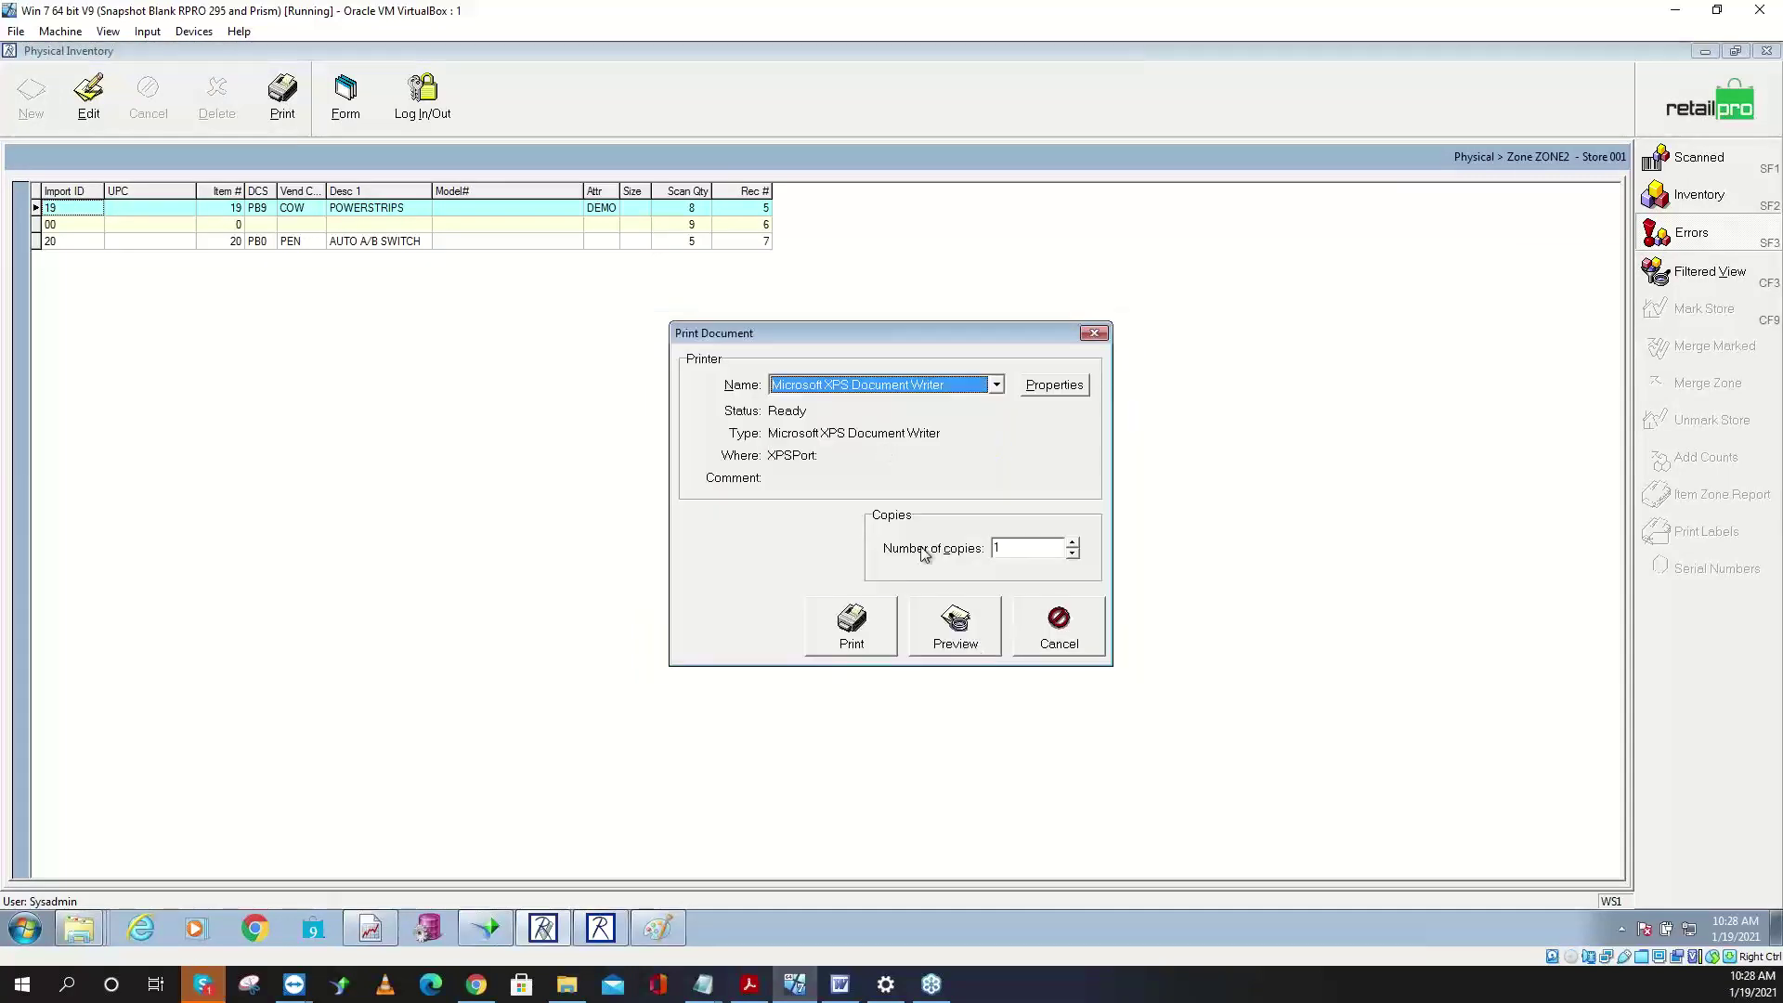
pyautogui.click(945, 634)
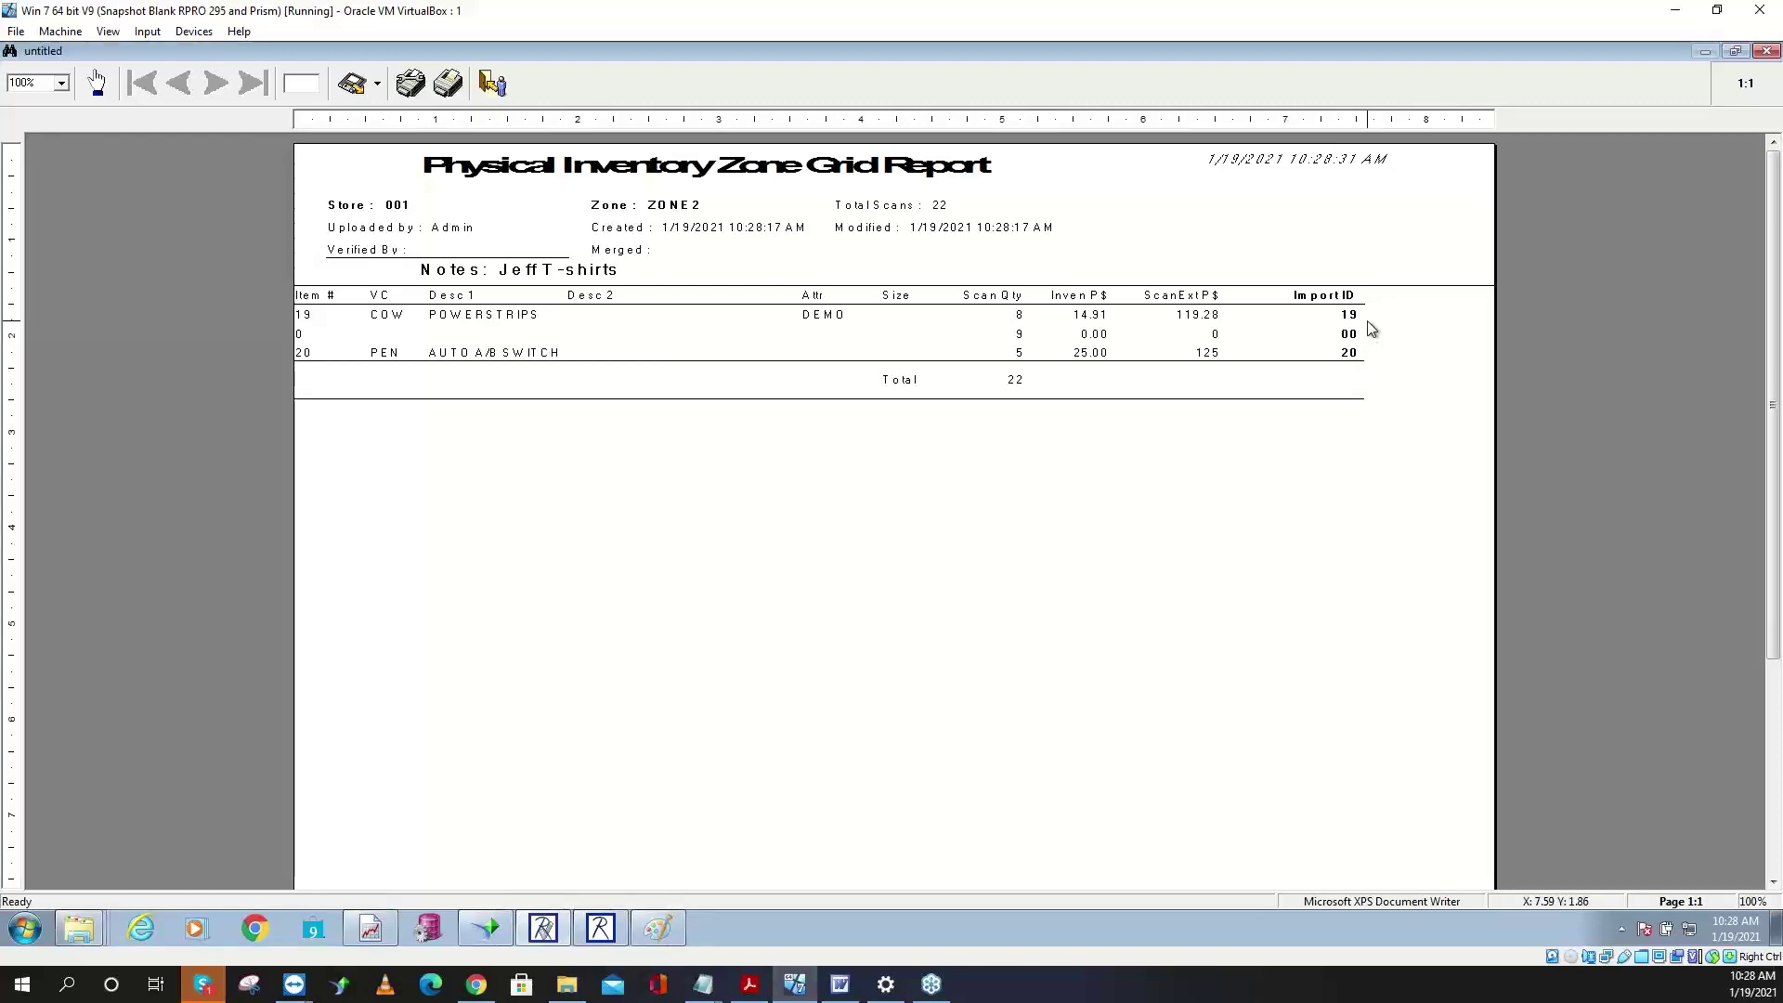
pyautogui.press('Escape')
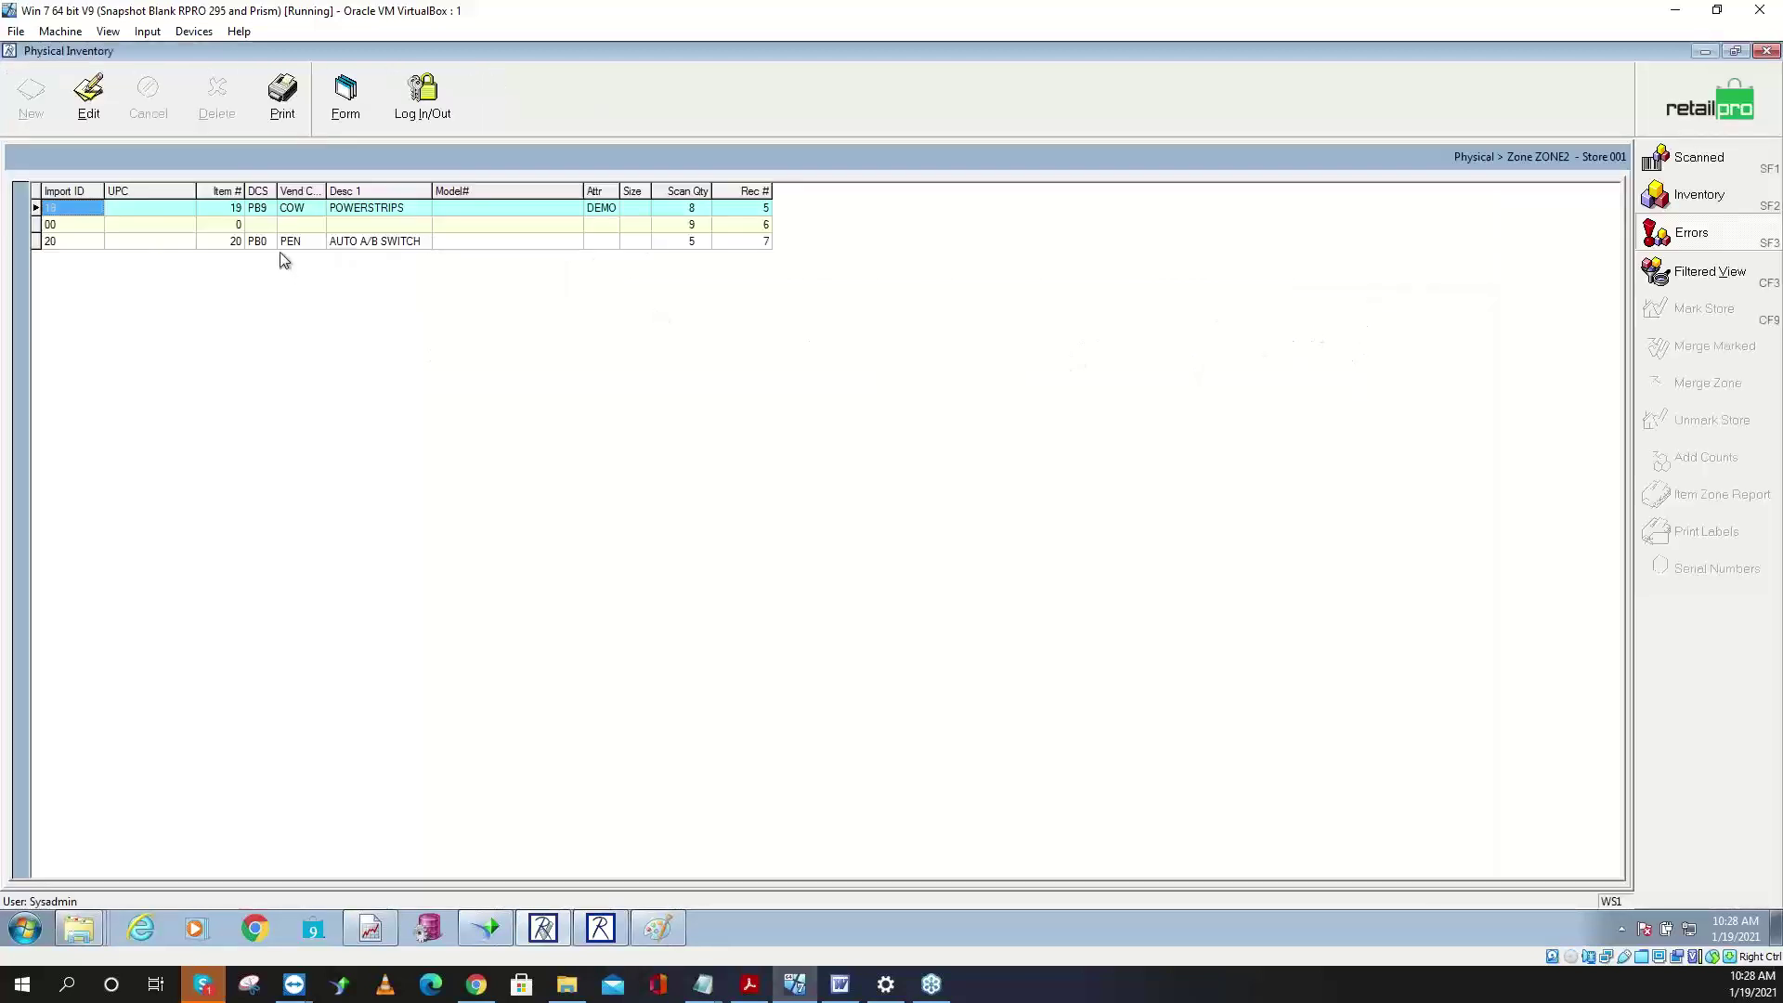
# - Select the bad scan's 00 Import ID and start editing it
pyautogui.click(271, 227)
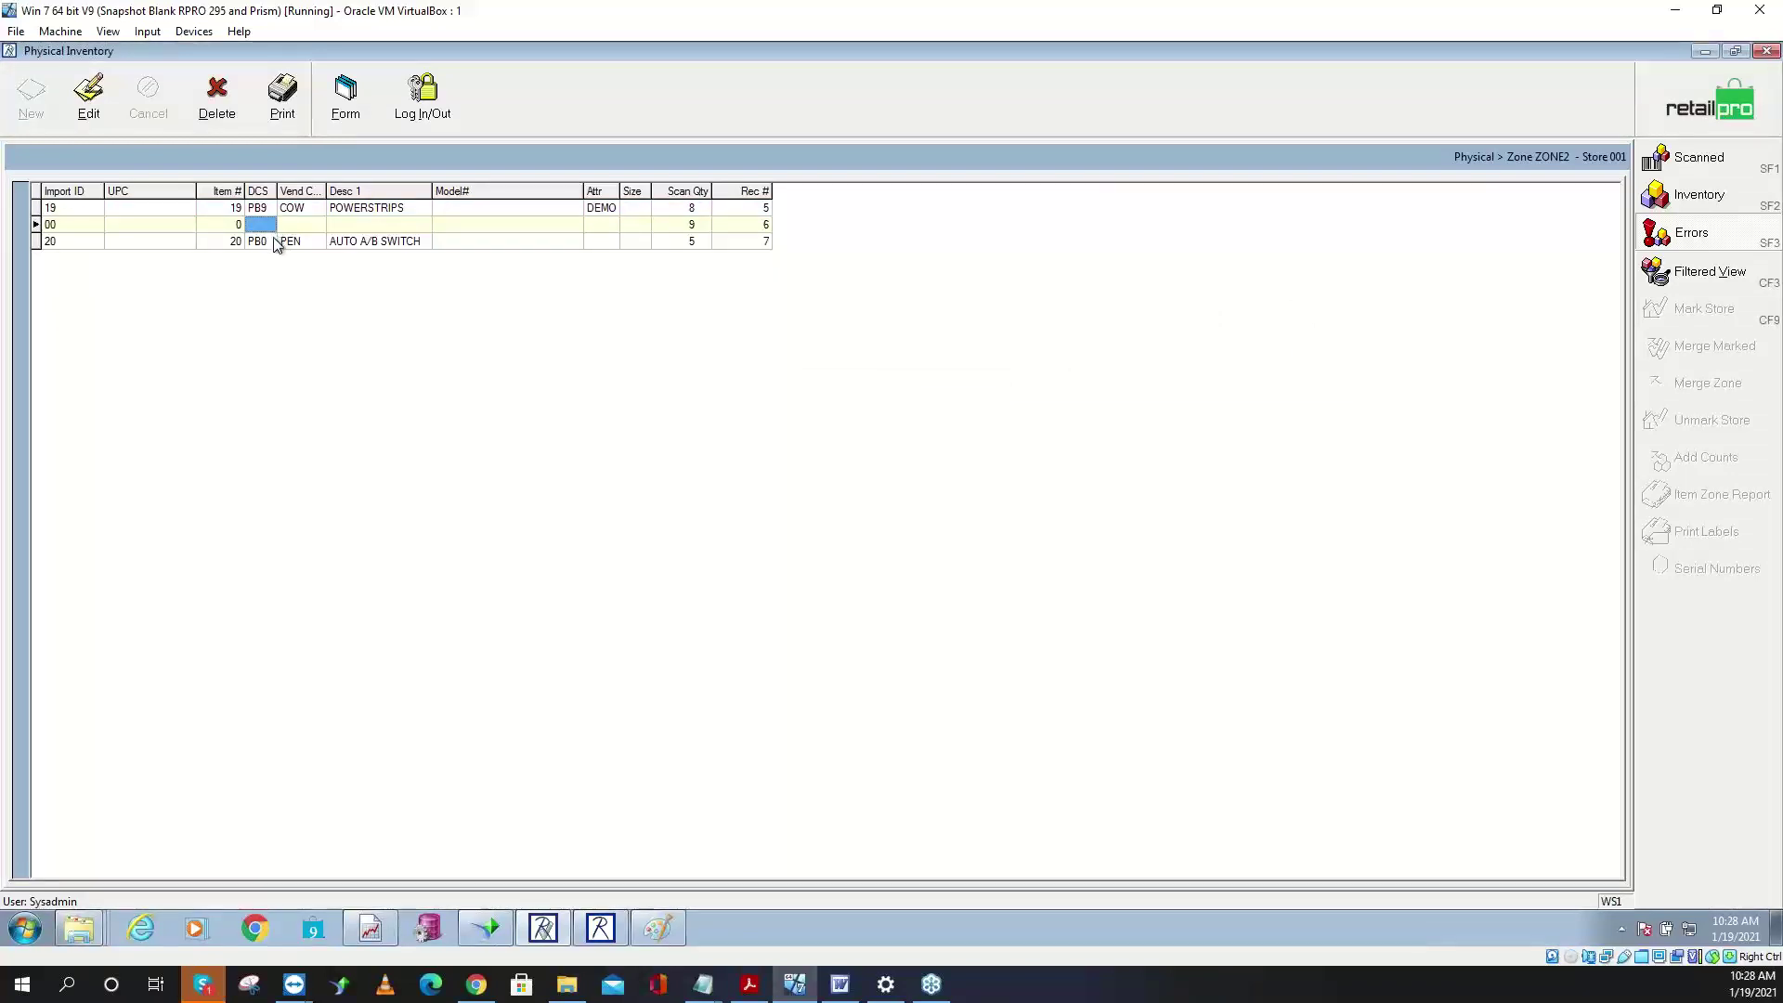
pyautogui.click(54, 226)
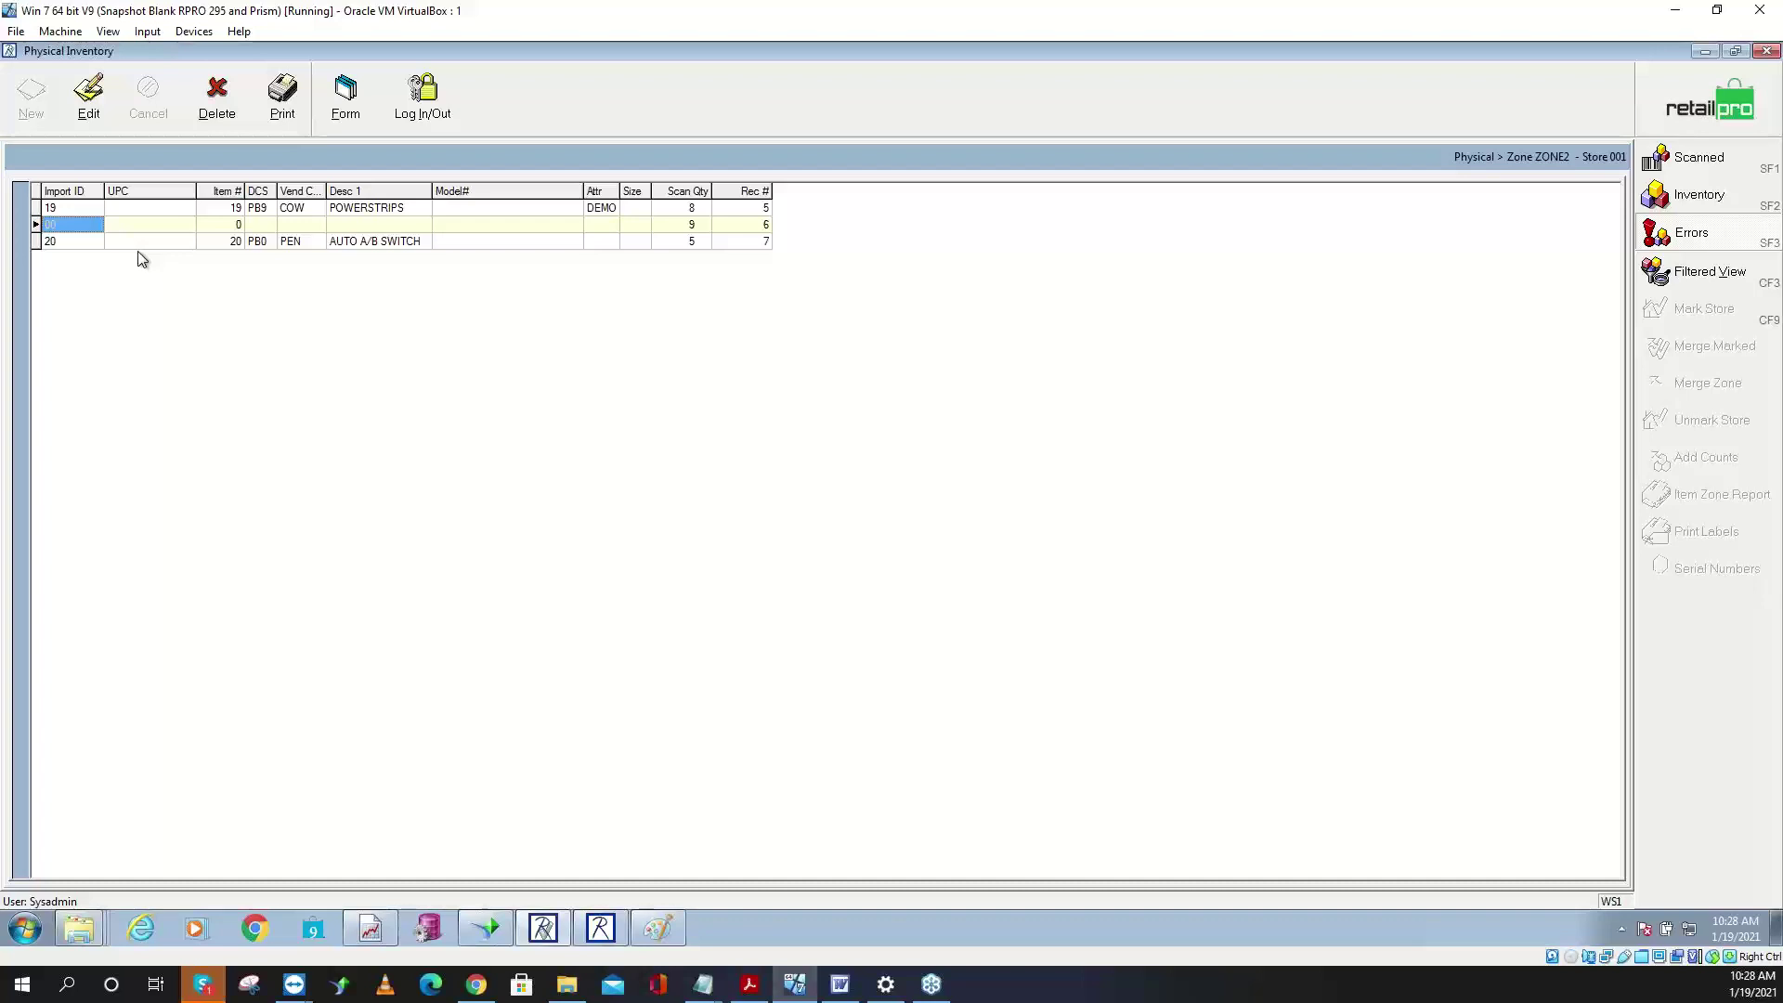
pyautogui.click(88, 98)
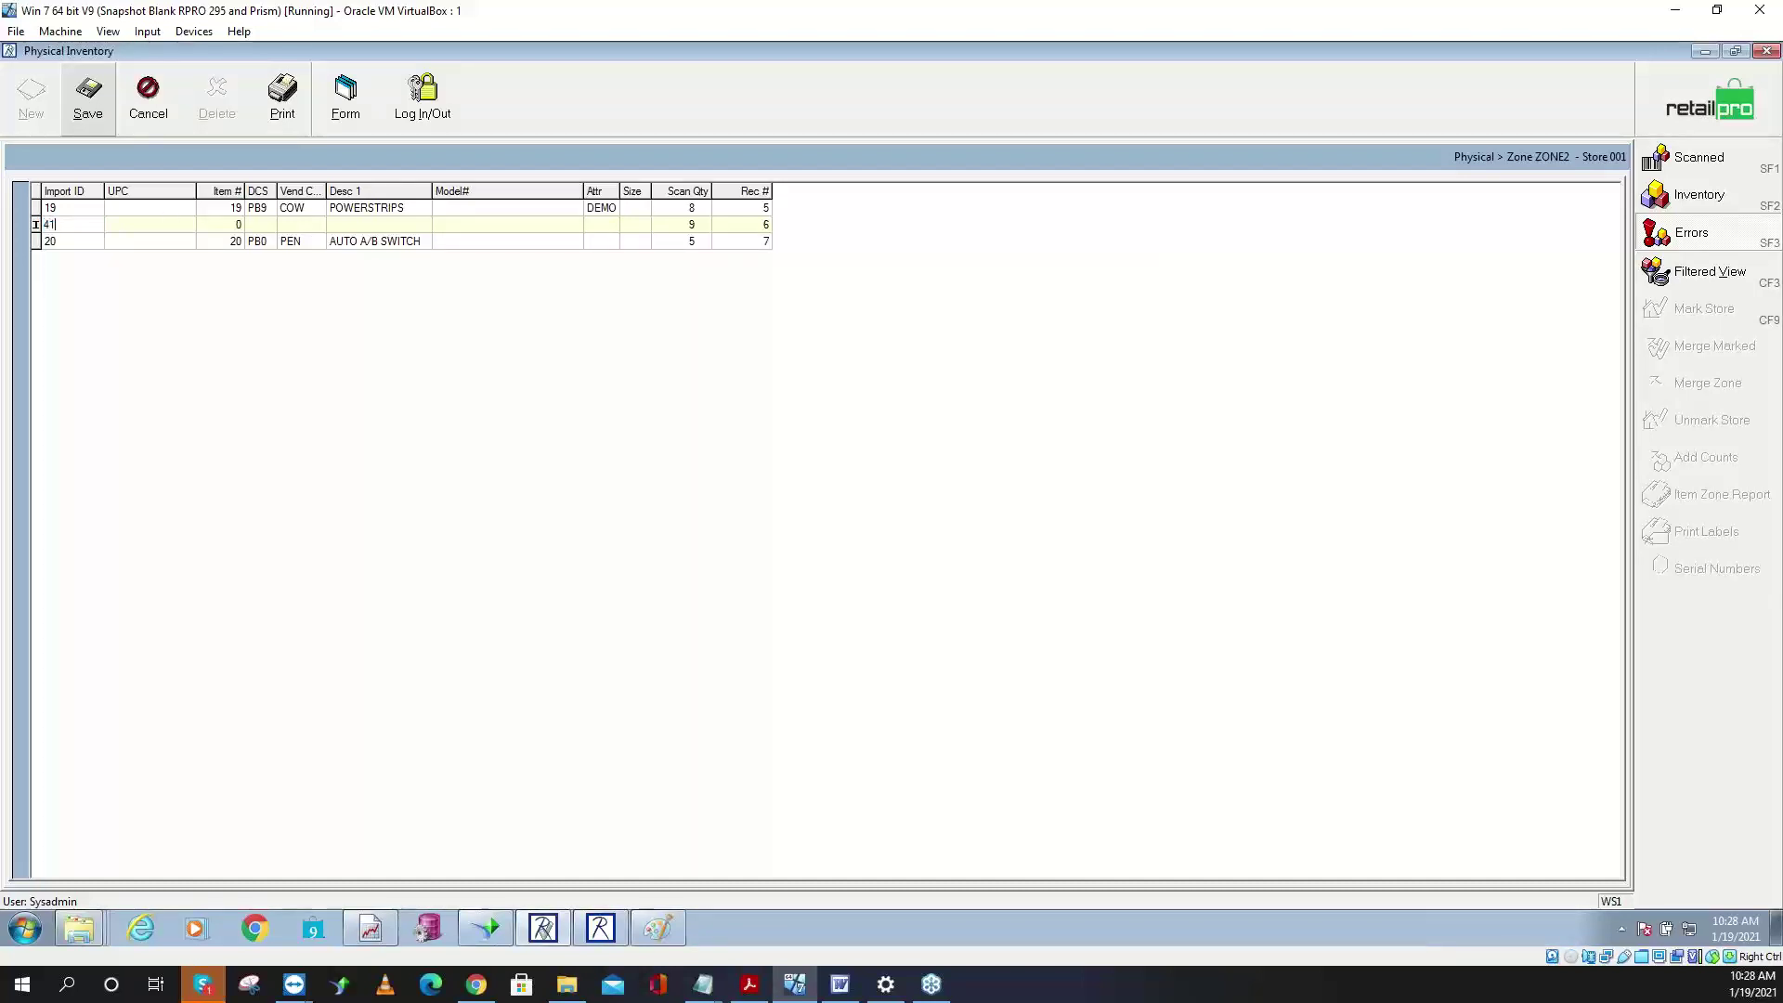
# - Save the Import ID as 41, confirm the correction, and show all 22 scanned ZONE2 items
pyautogui.click(88, 97)
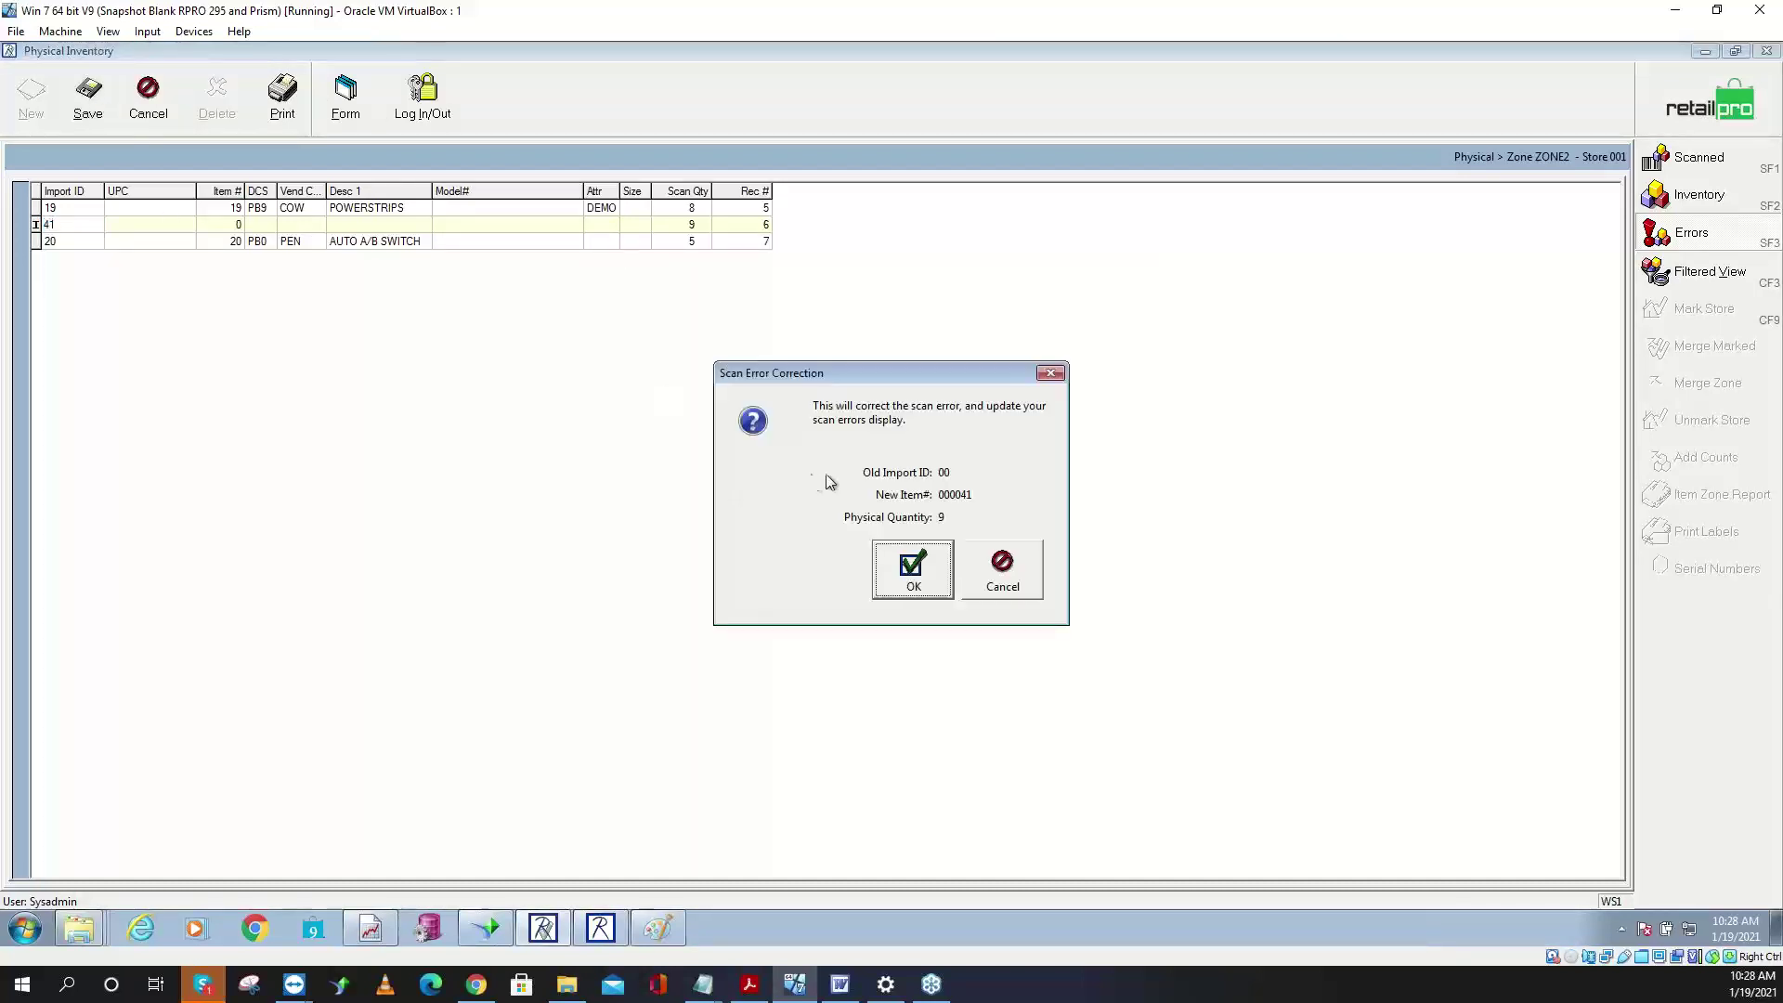
pyautogui.click(926, 587)
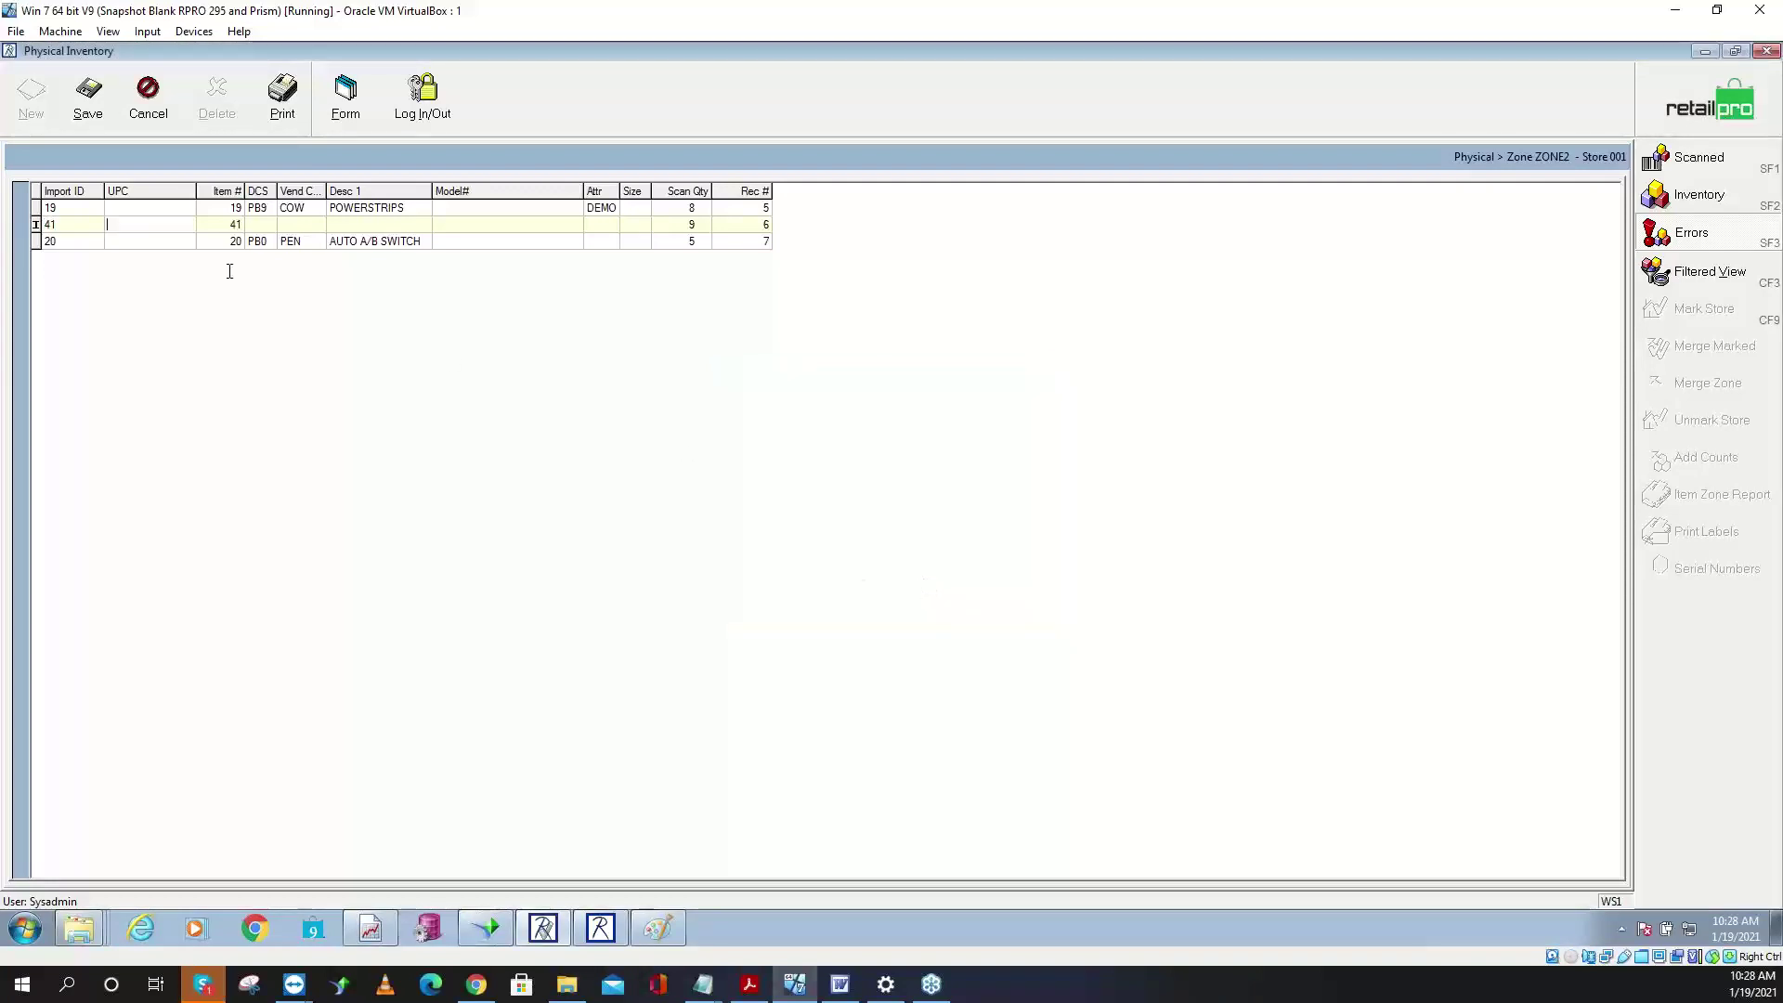
pyautogui.click(89, 111)
pyautogui.click(161, 244)
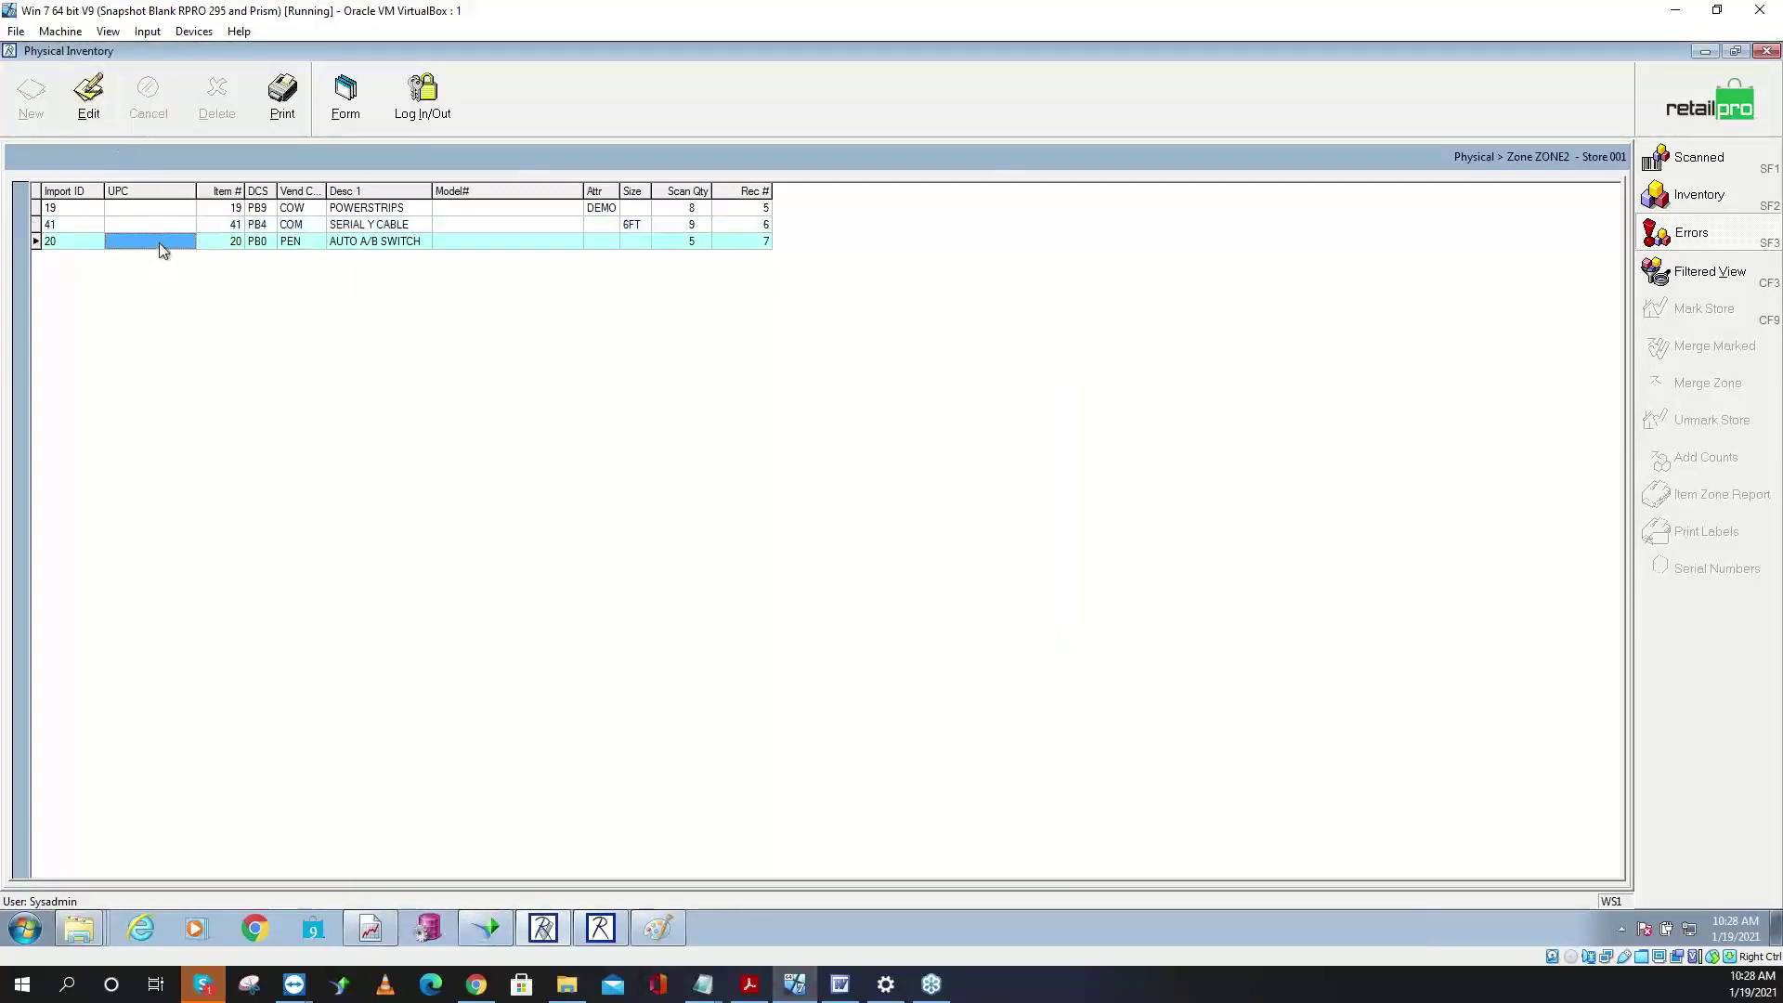
pyautogui.click(1707, 165)
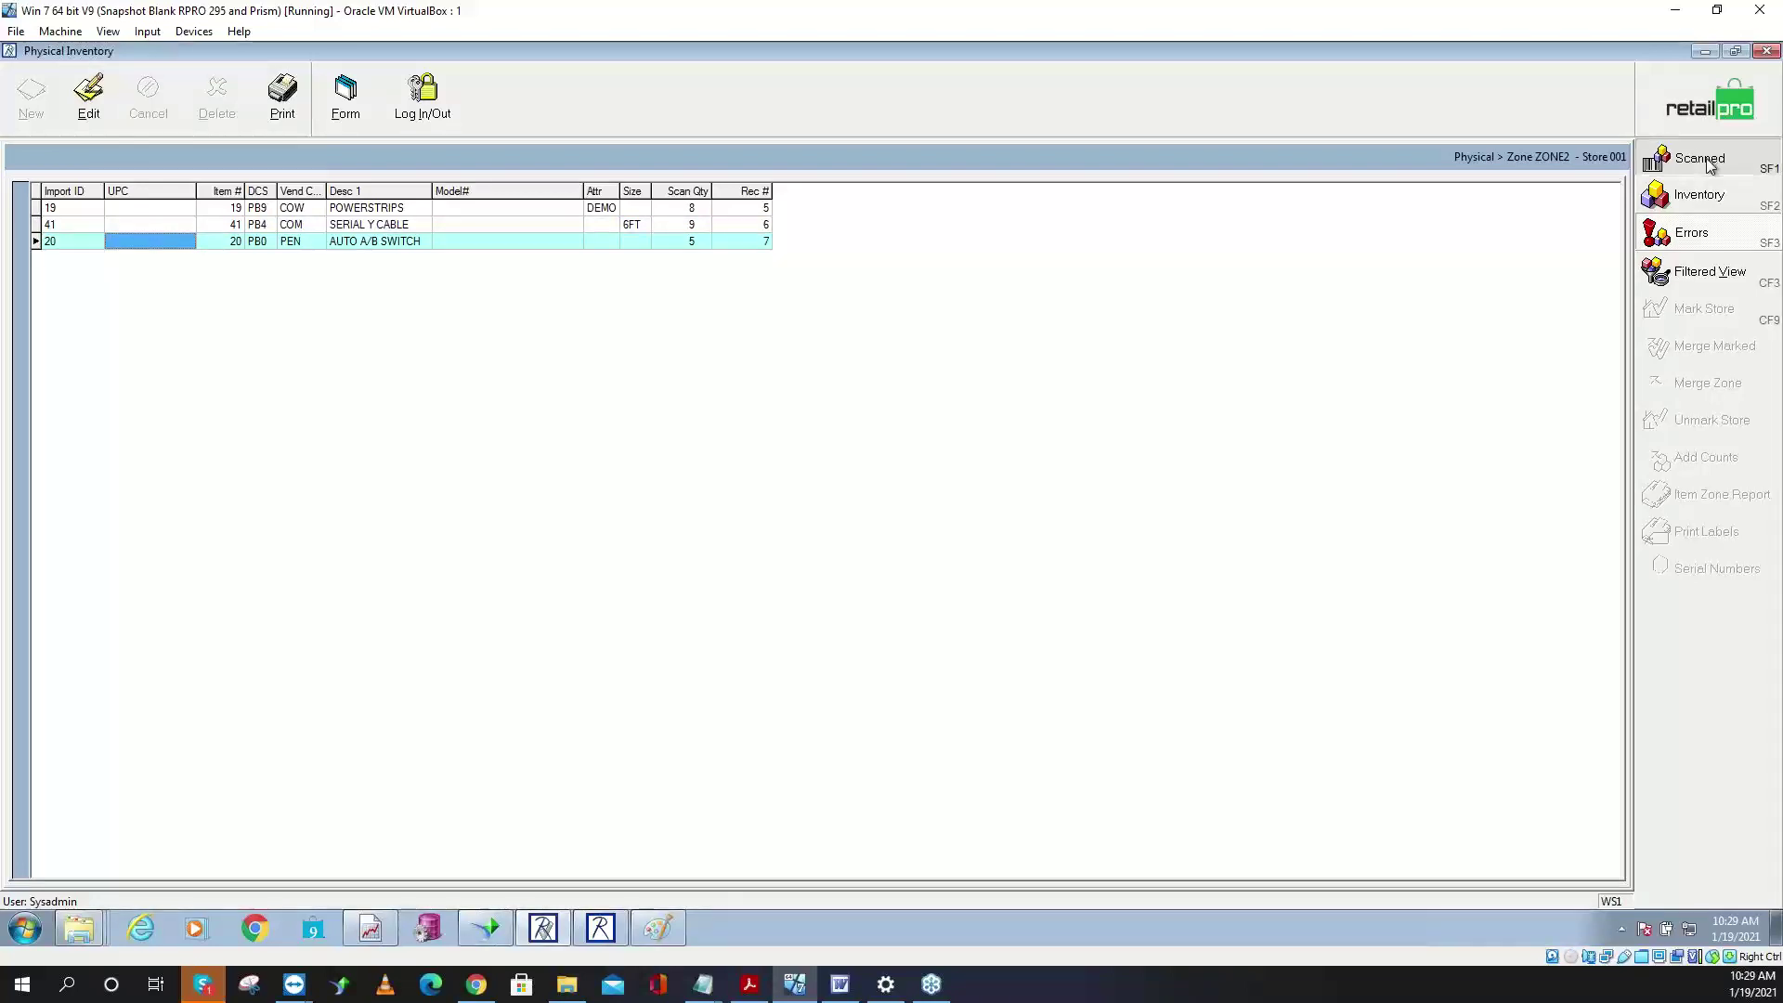
pyautogui.click(1701, 240)
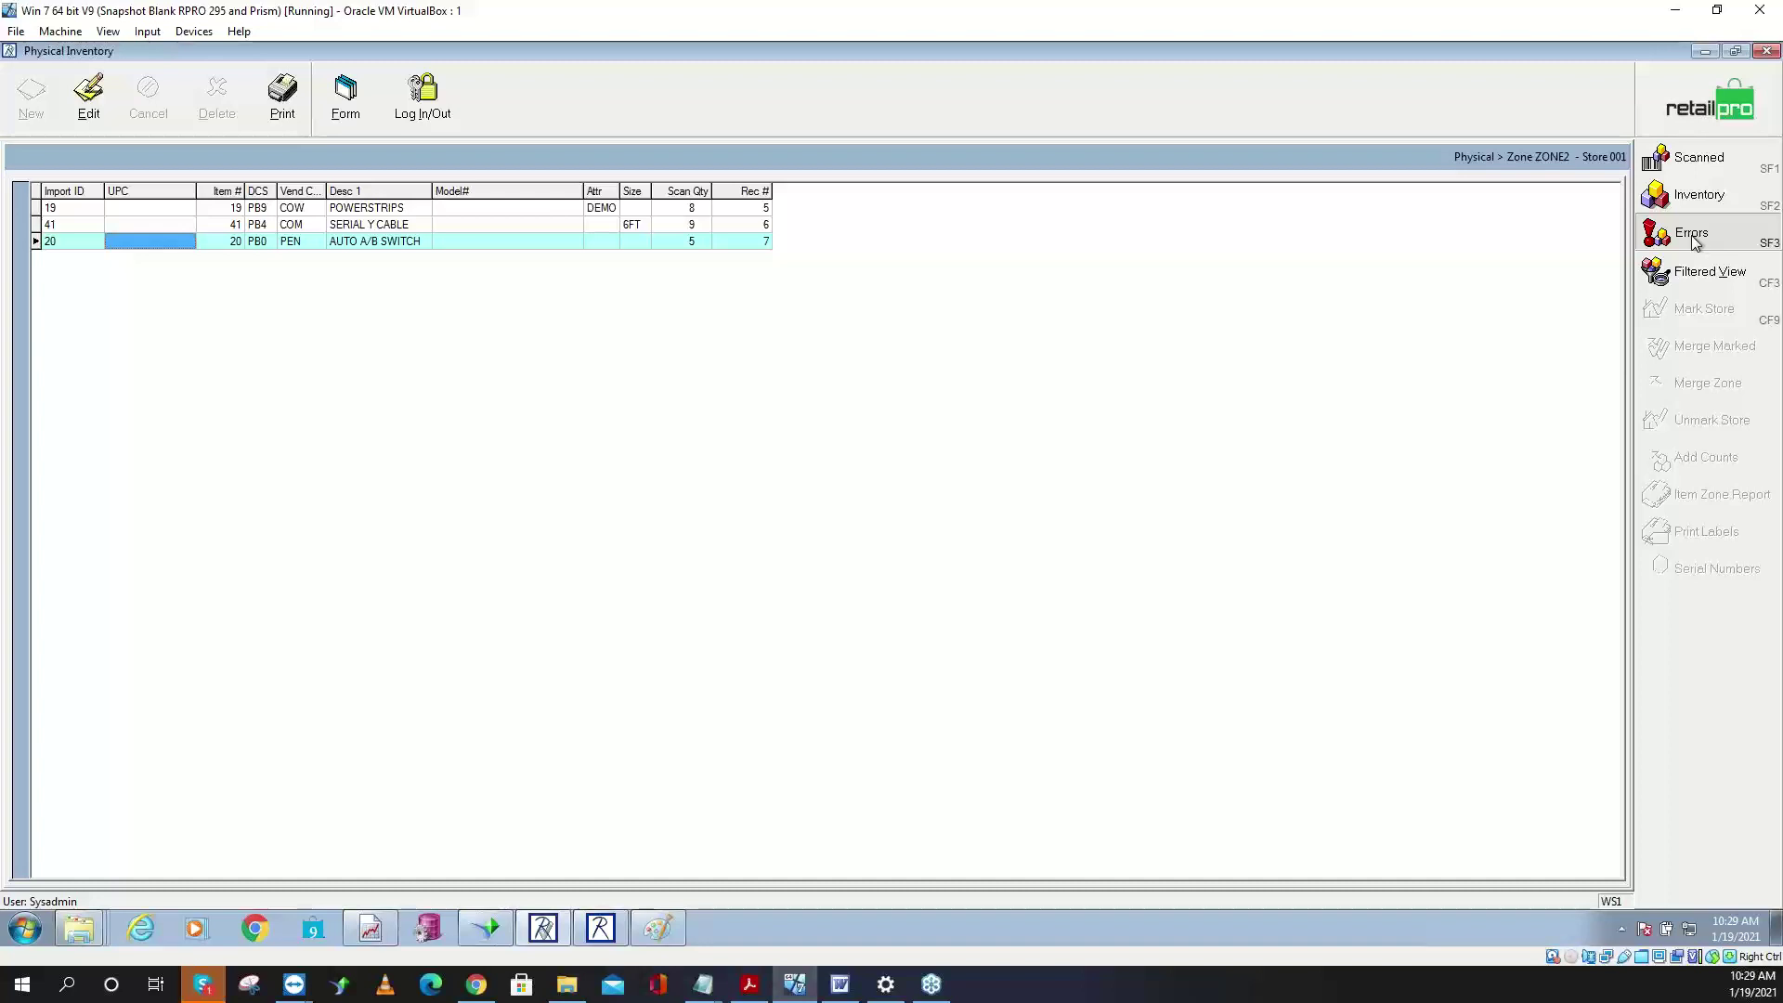
pyautogui.click(1704, 168)
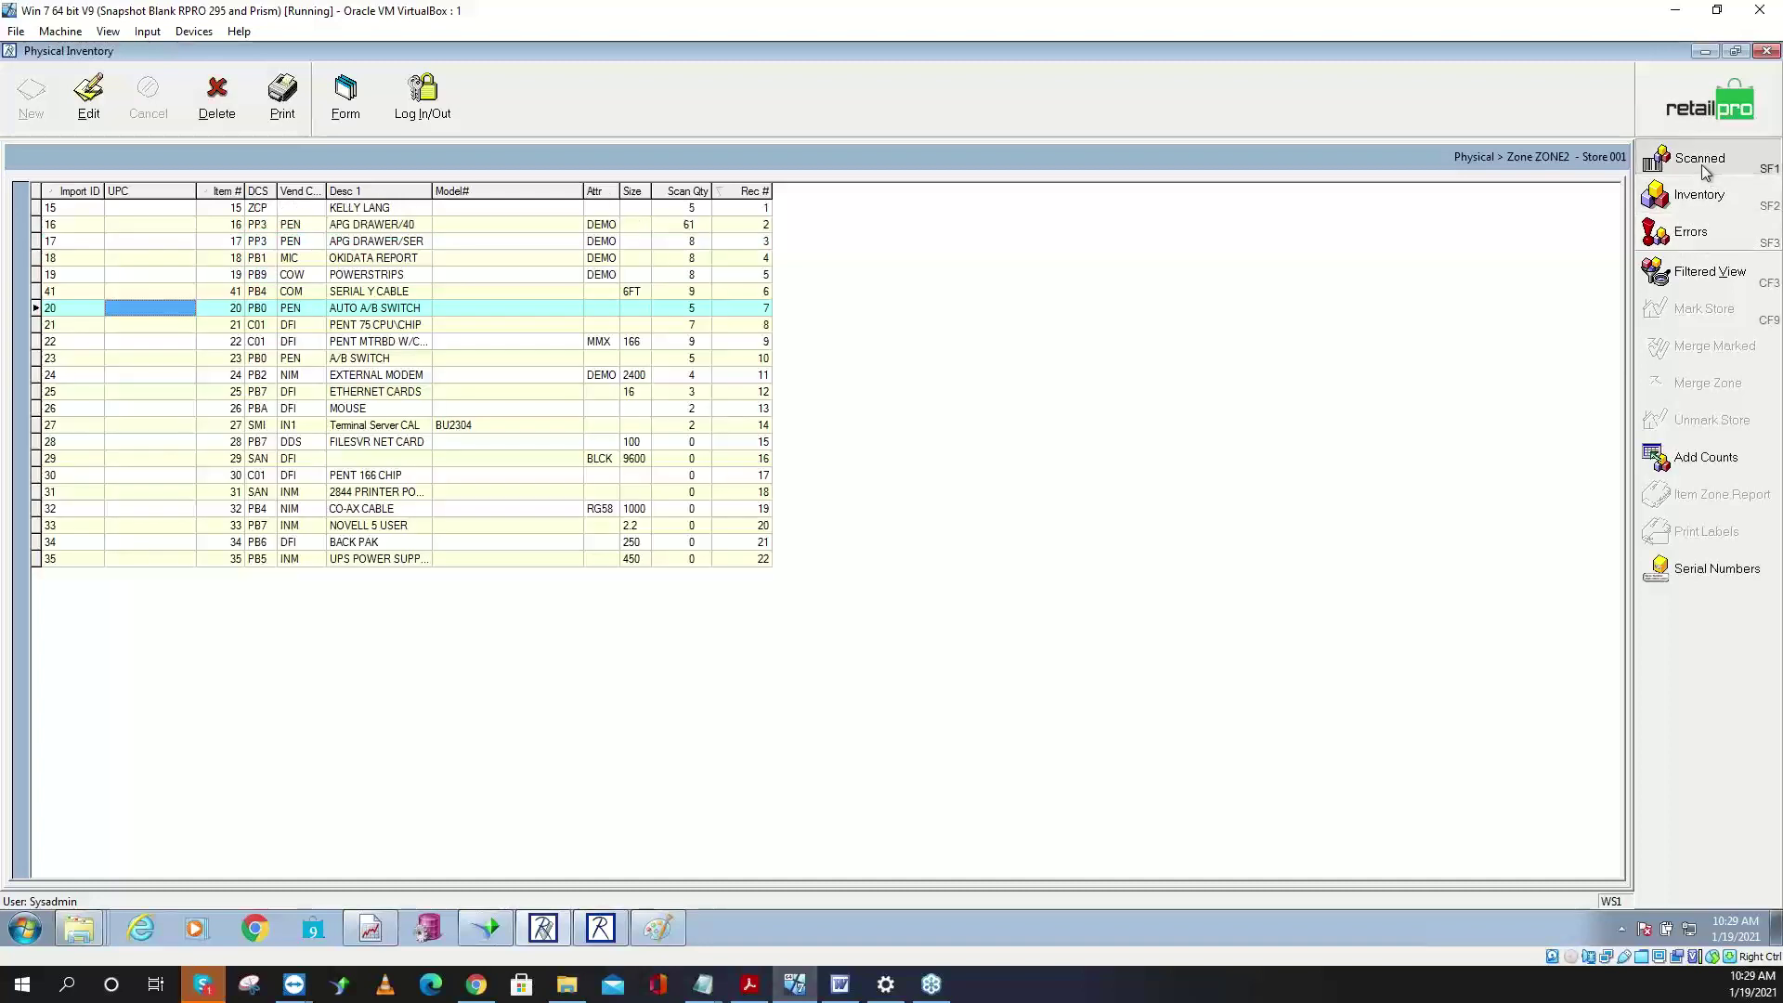
pyautogui.click(85, 296)
pyautogui.click(688, 296)
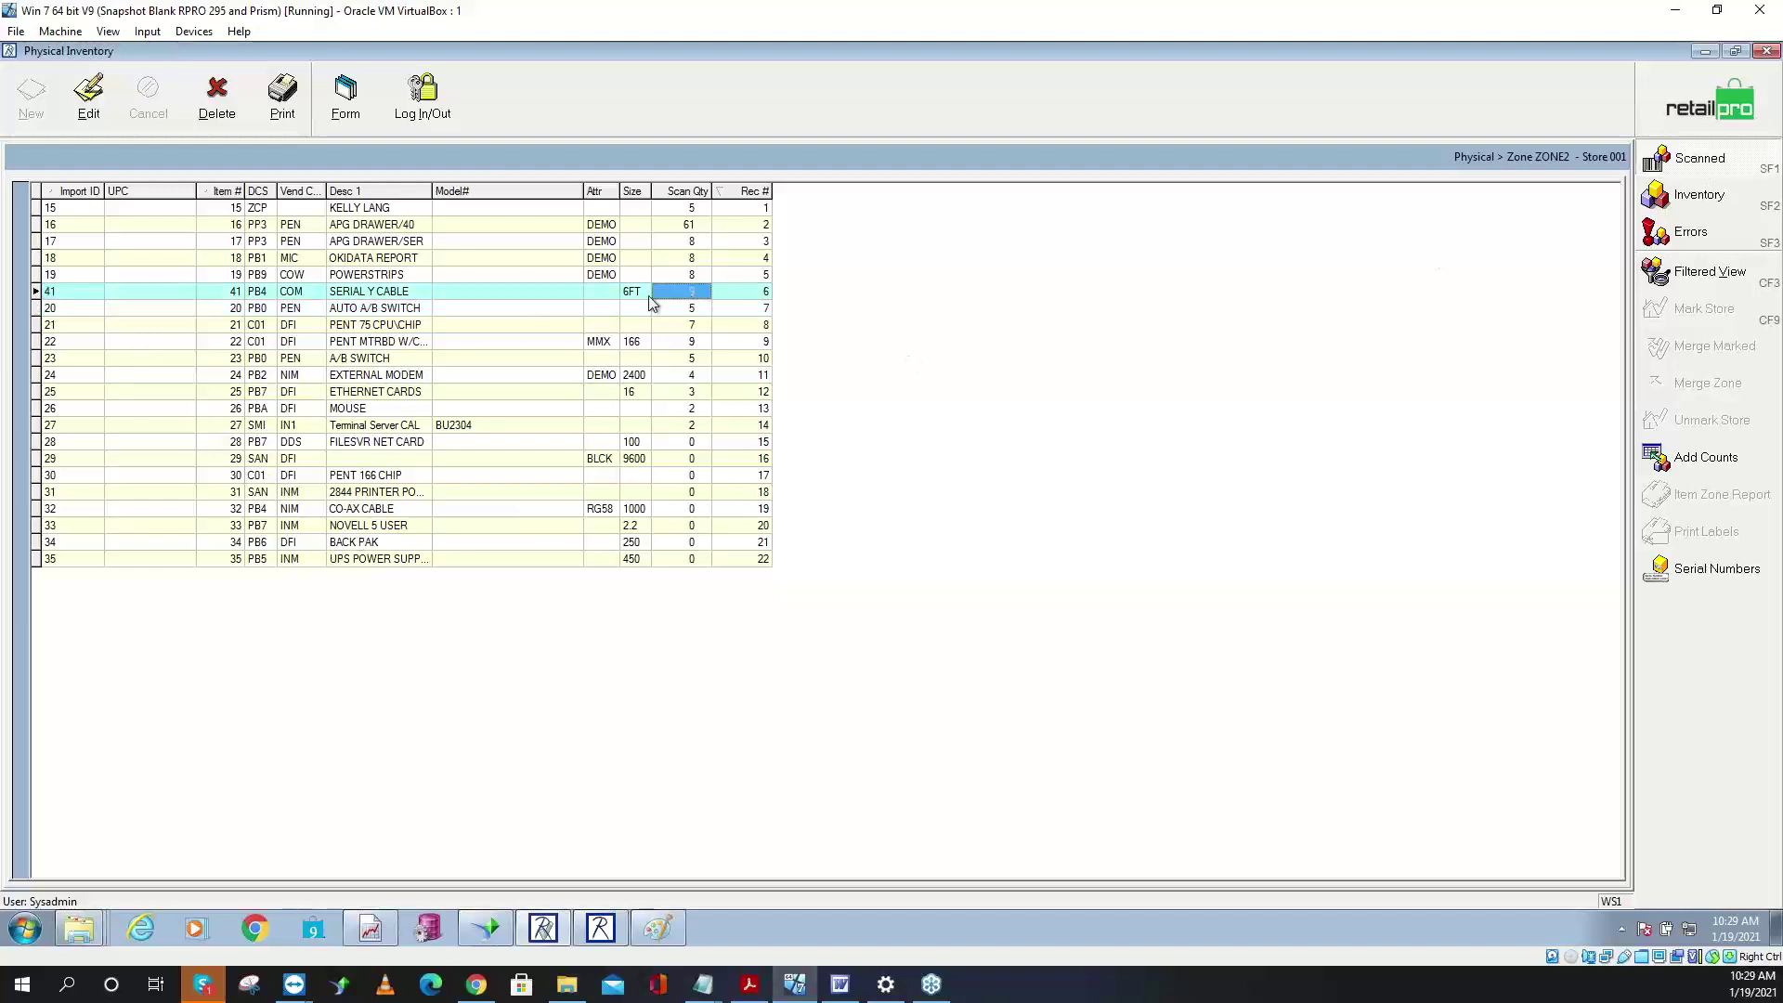
pyautogui.click(61, 295)
pyautogui.click(697, 295)
pyautogui.click(230, 294)
pyautogui.click(232, 275)
pyautogui.click(232, 306)
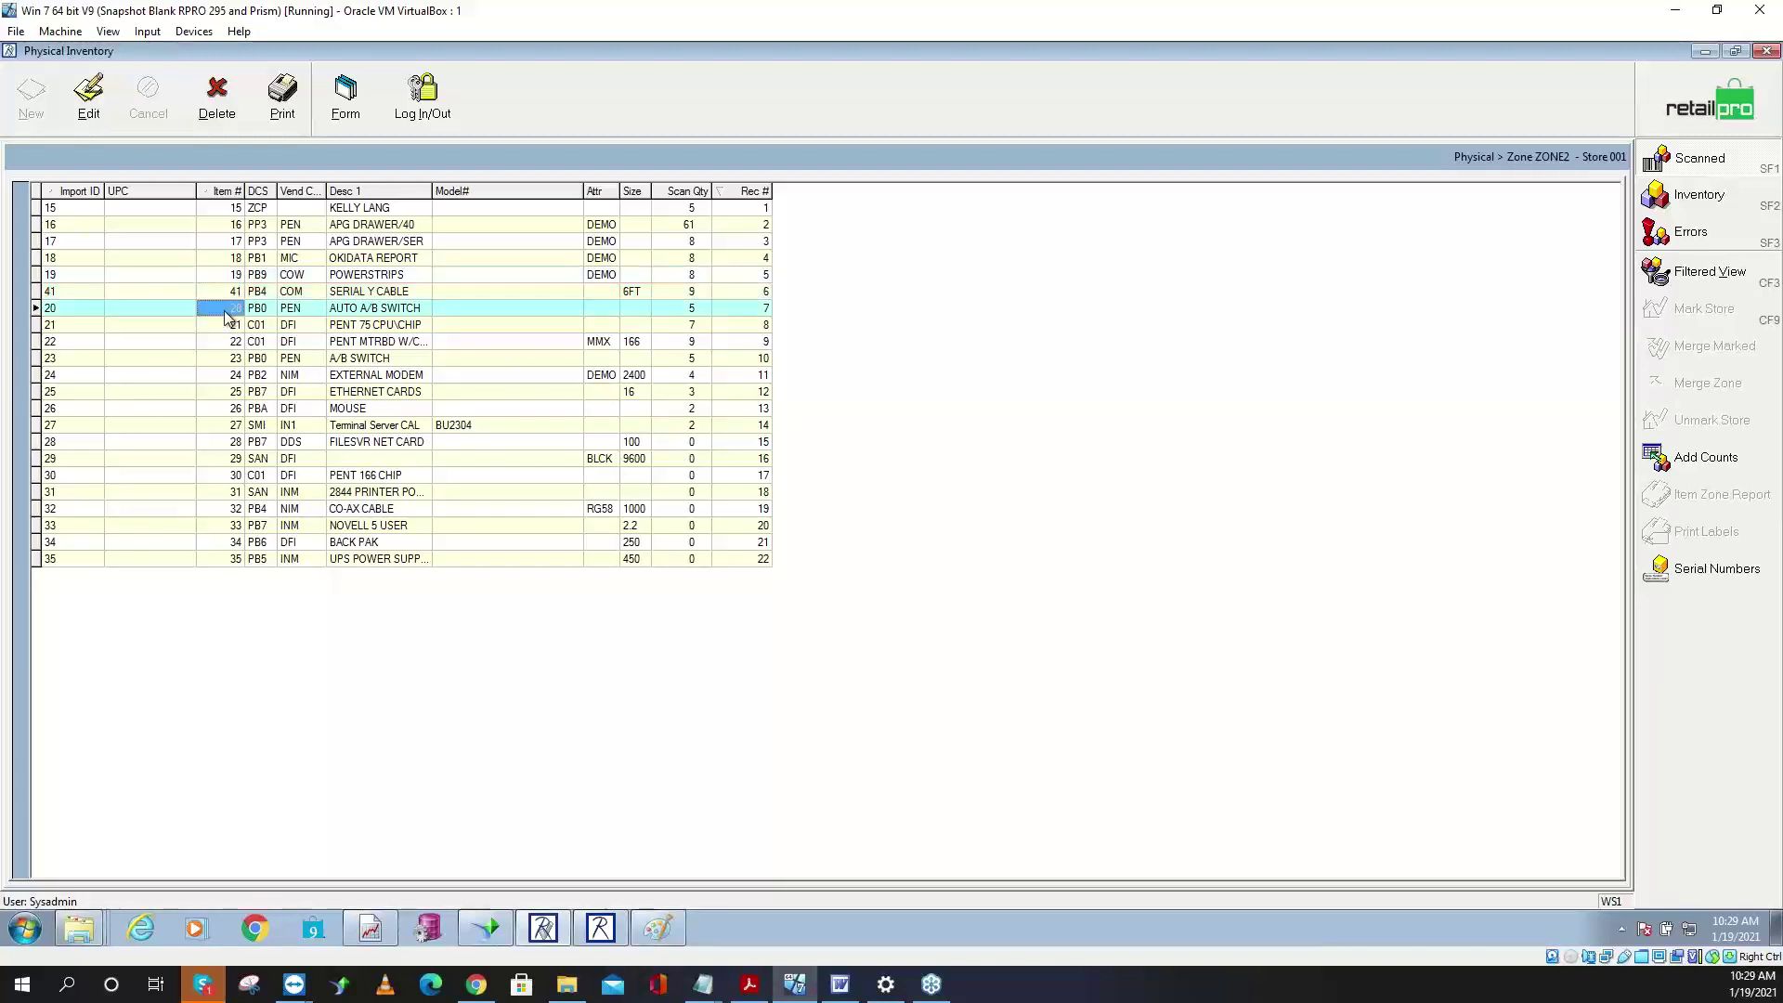
pyautogui.click(232, 275)
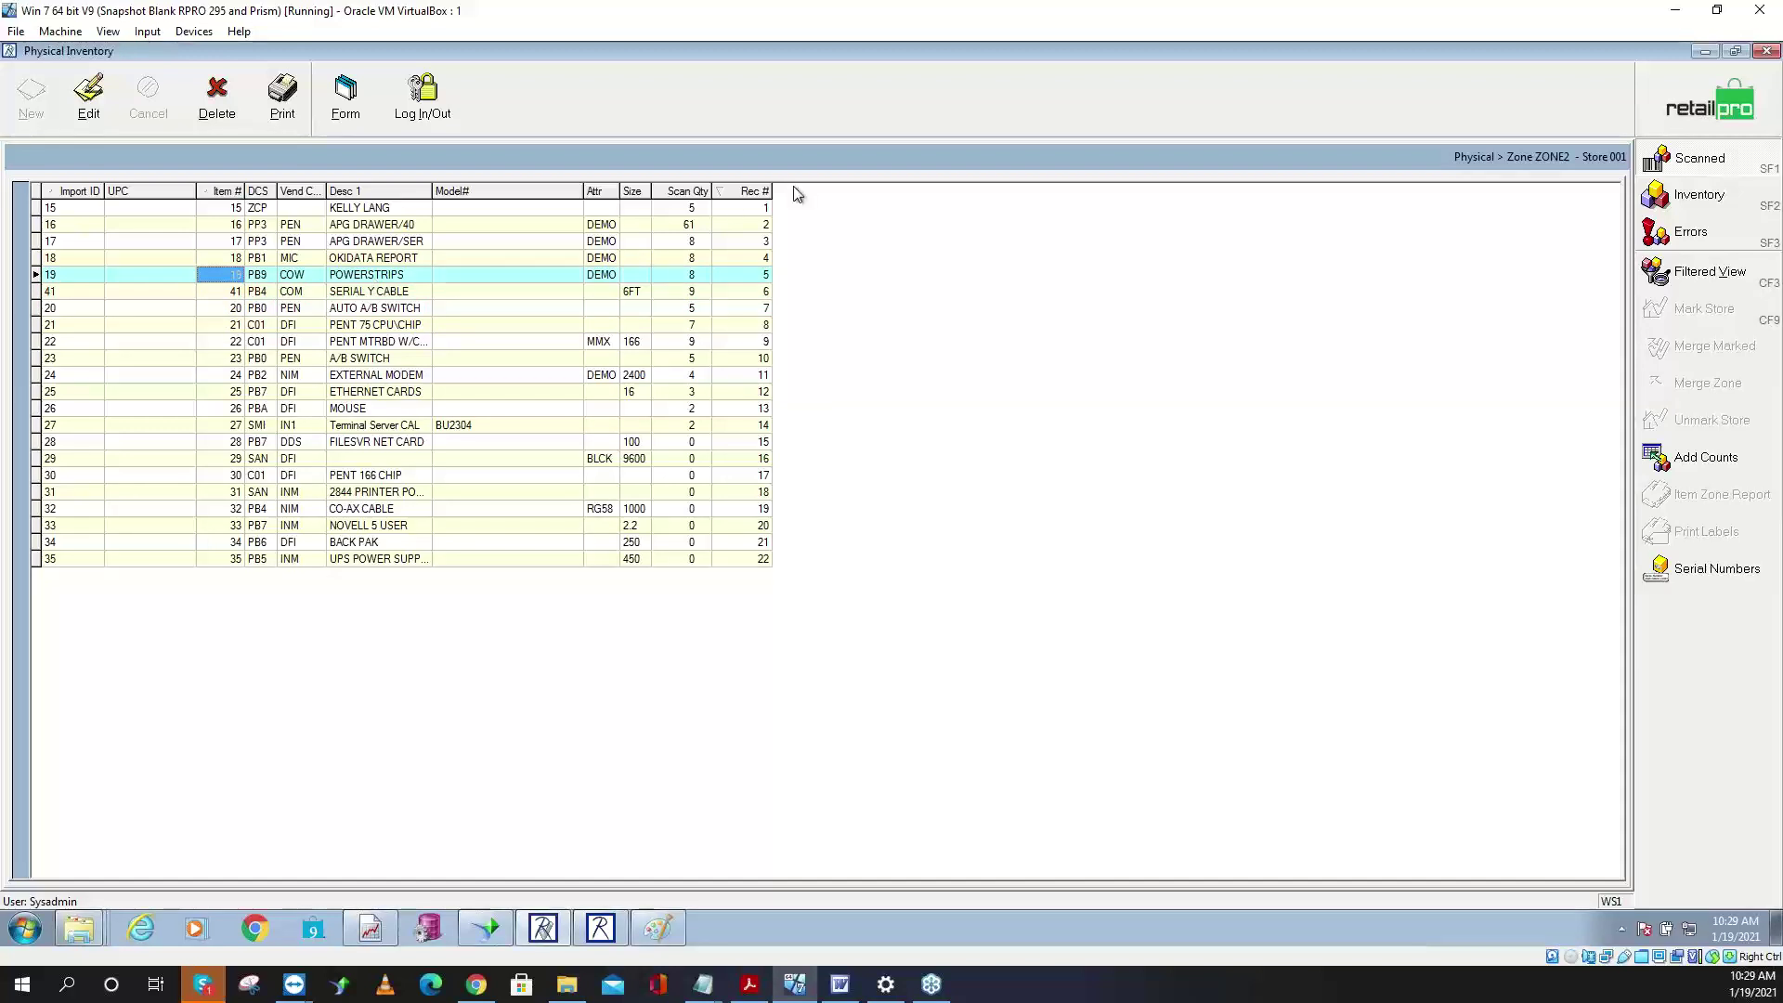
pyautogui.click(743, 208)
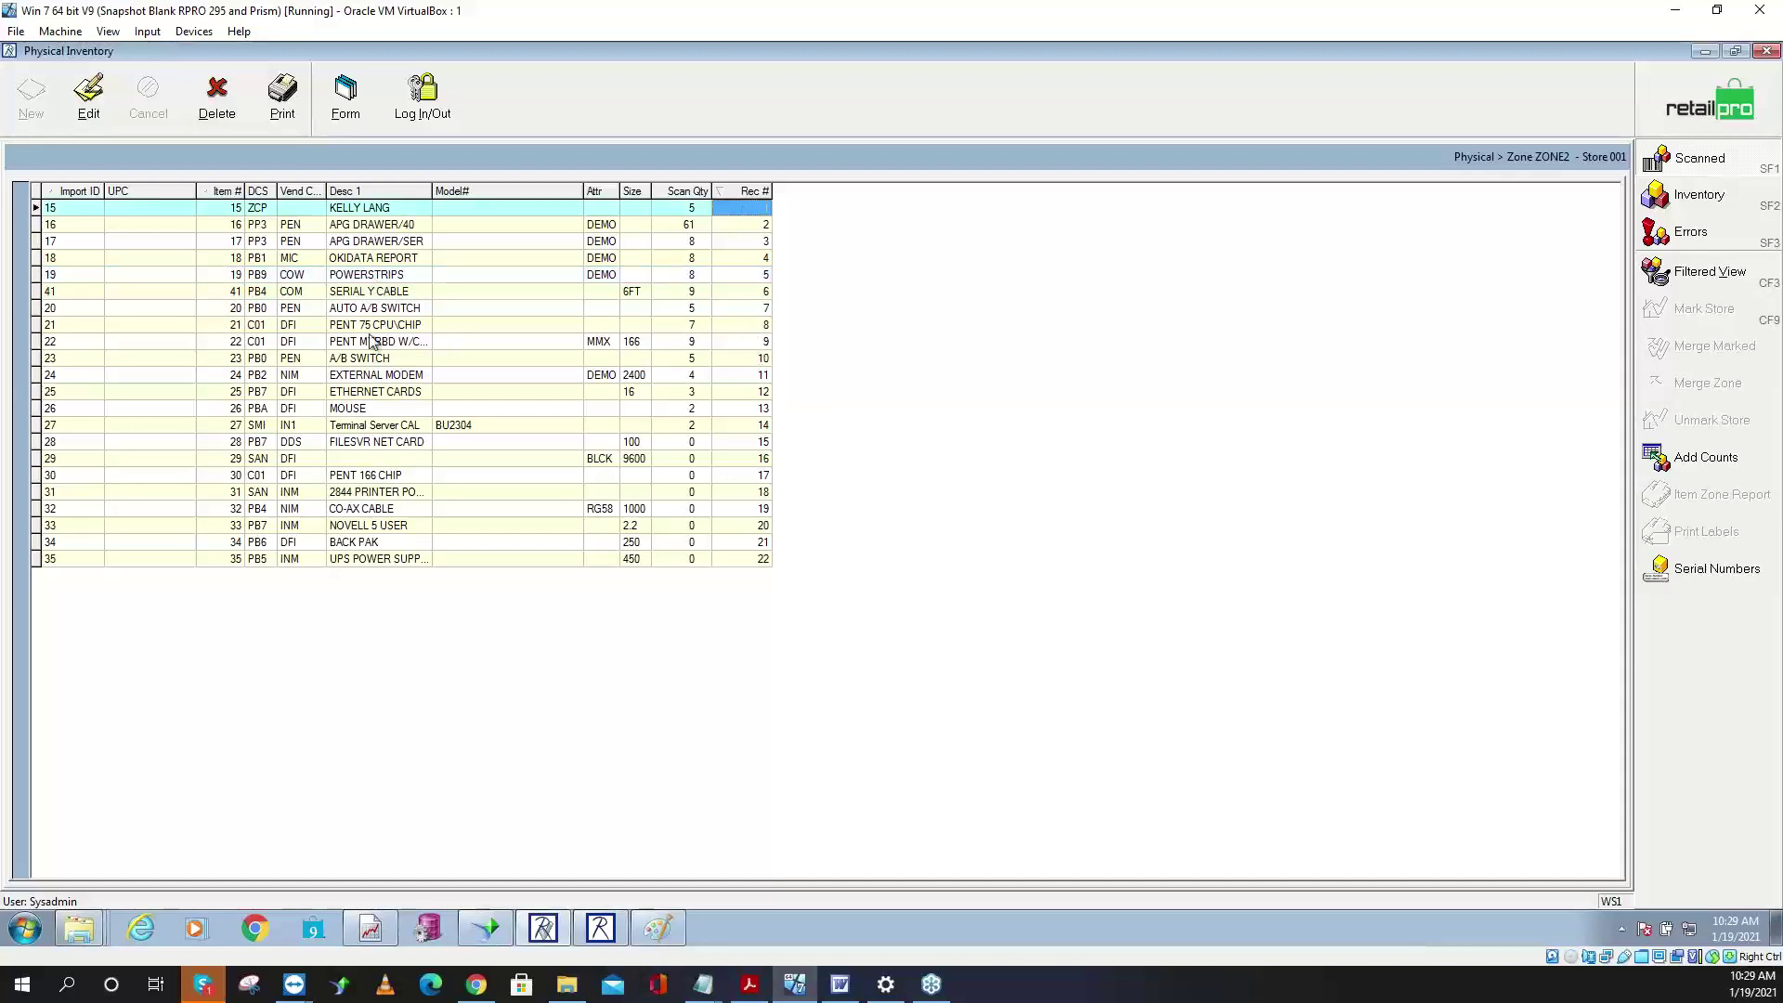
pyautogui.click(232, 293)
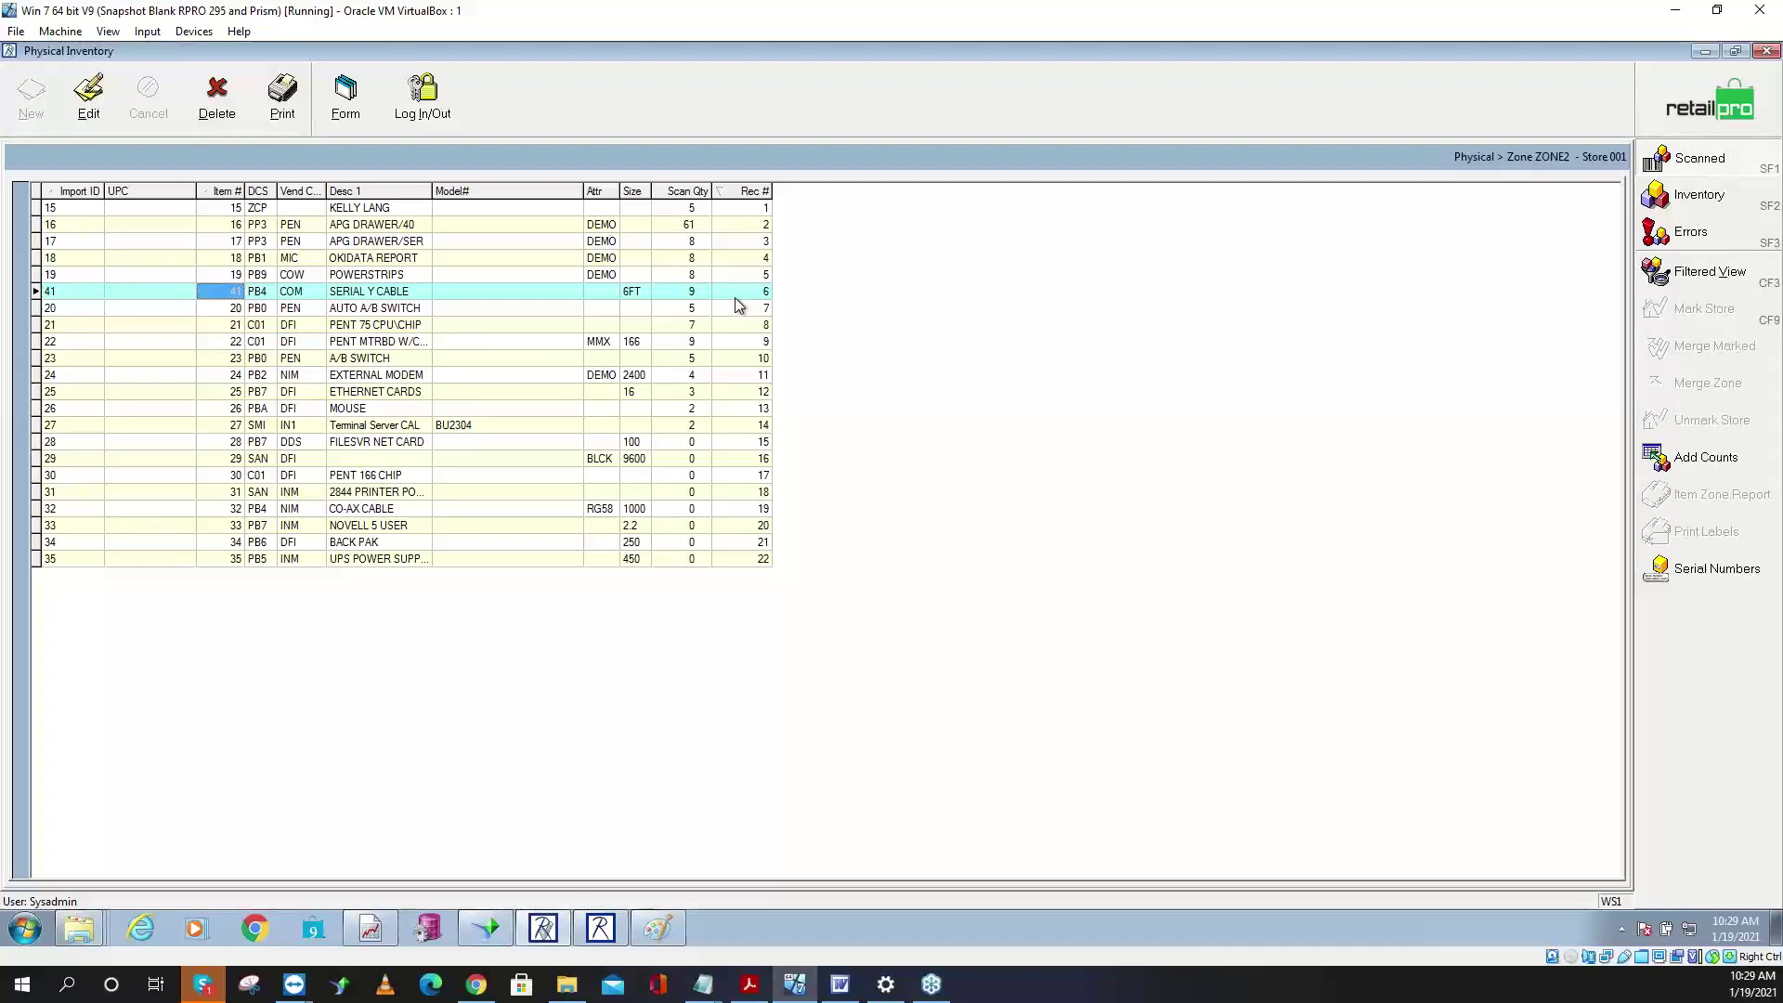
pyautogui.click(760, 210)
pyautogui.click(747, 261)
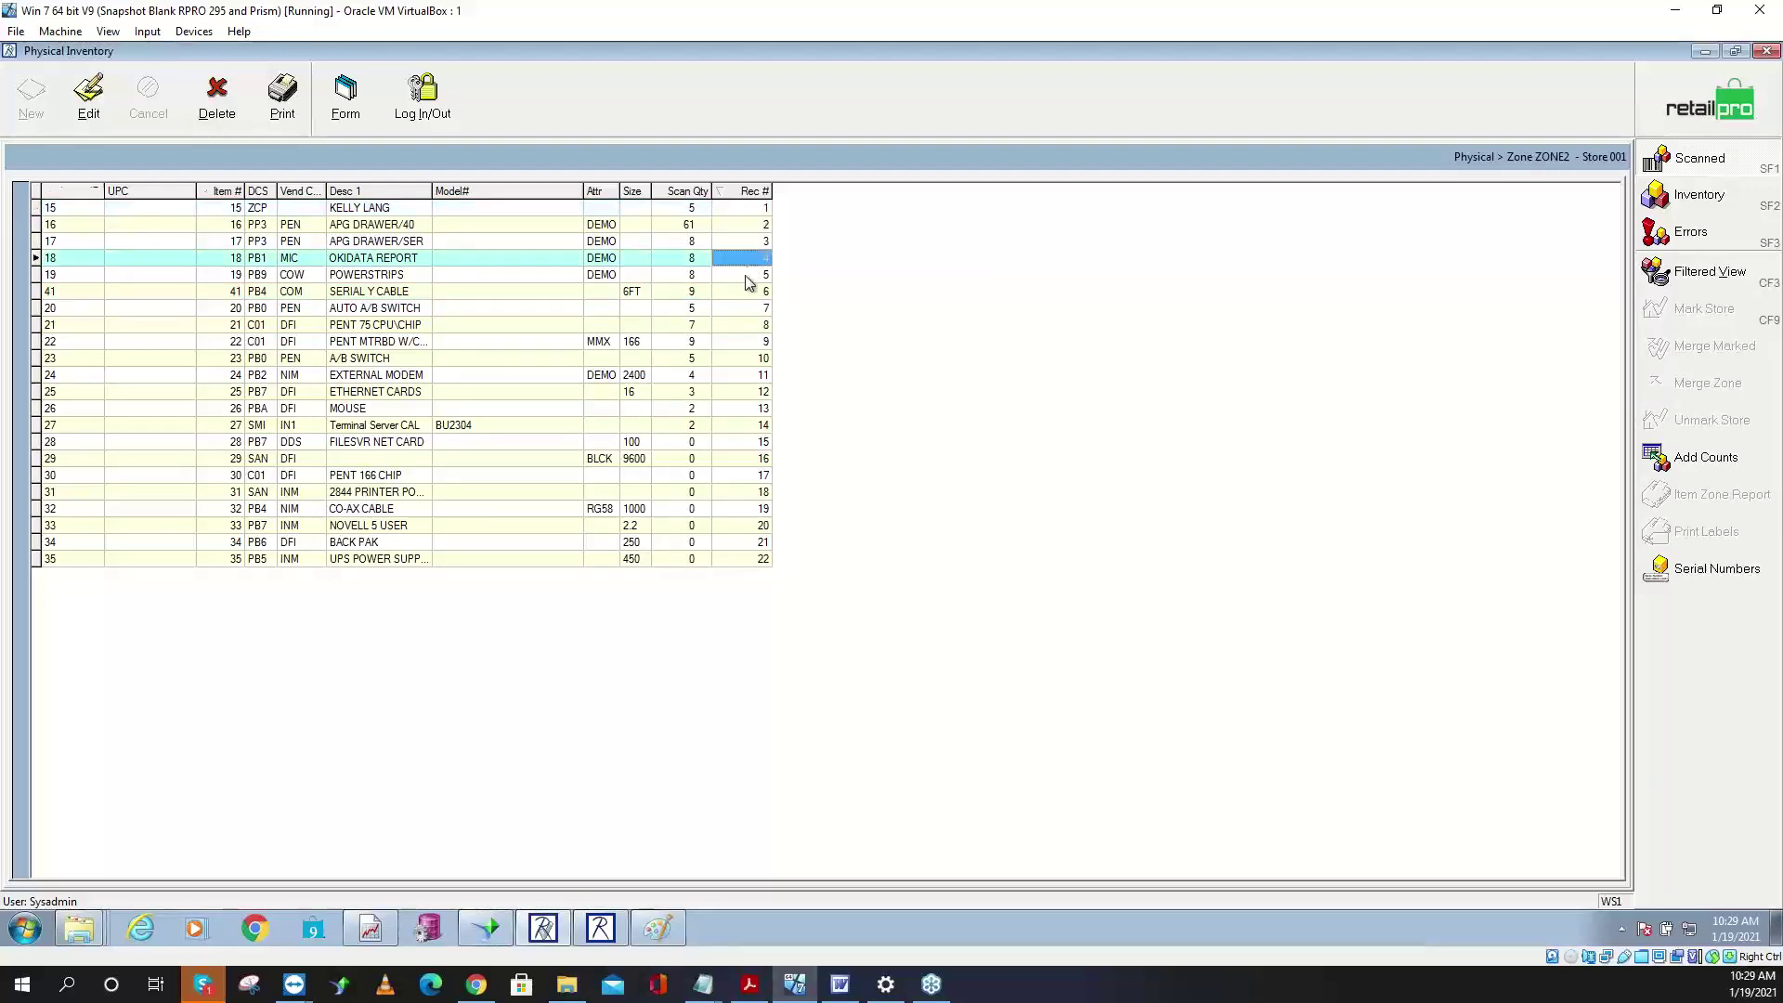
pyautogui.click(748, 324)
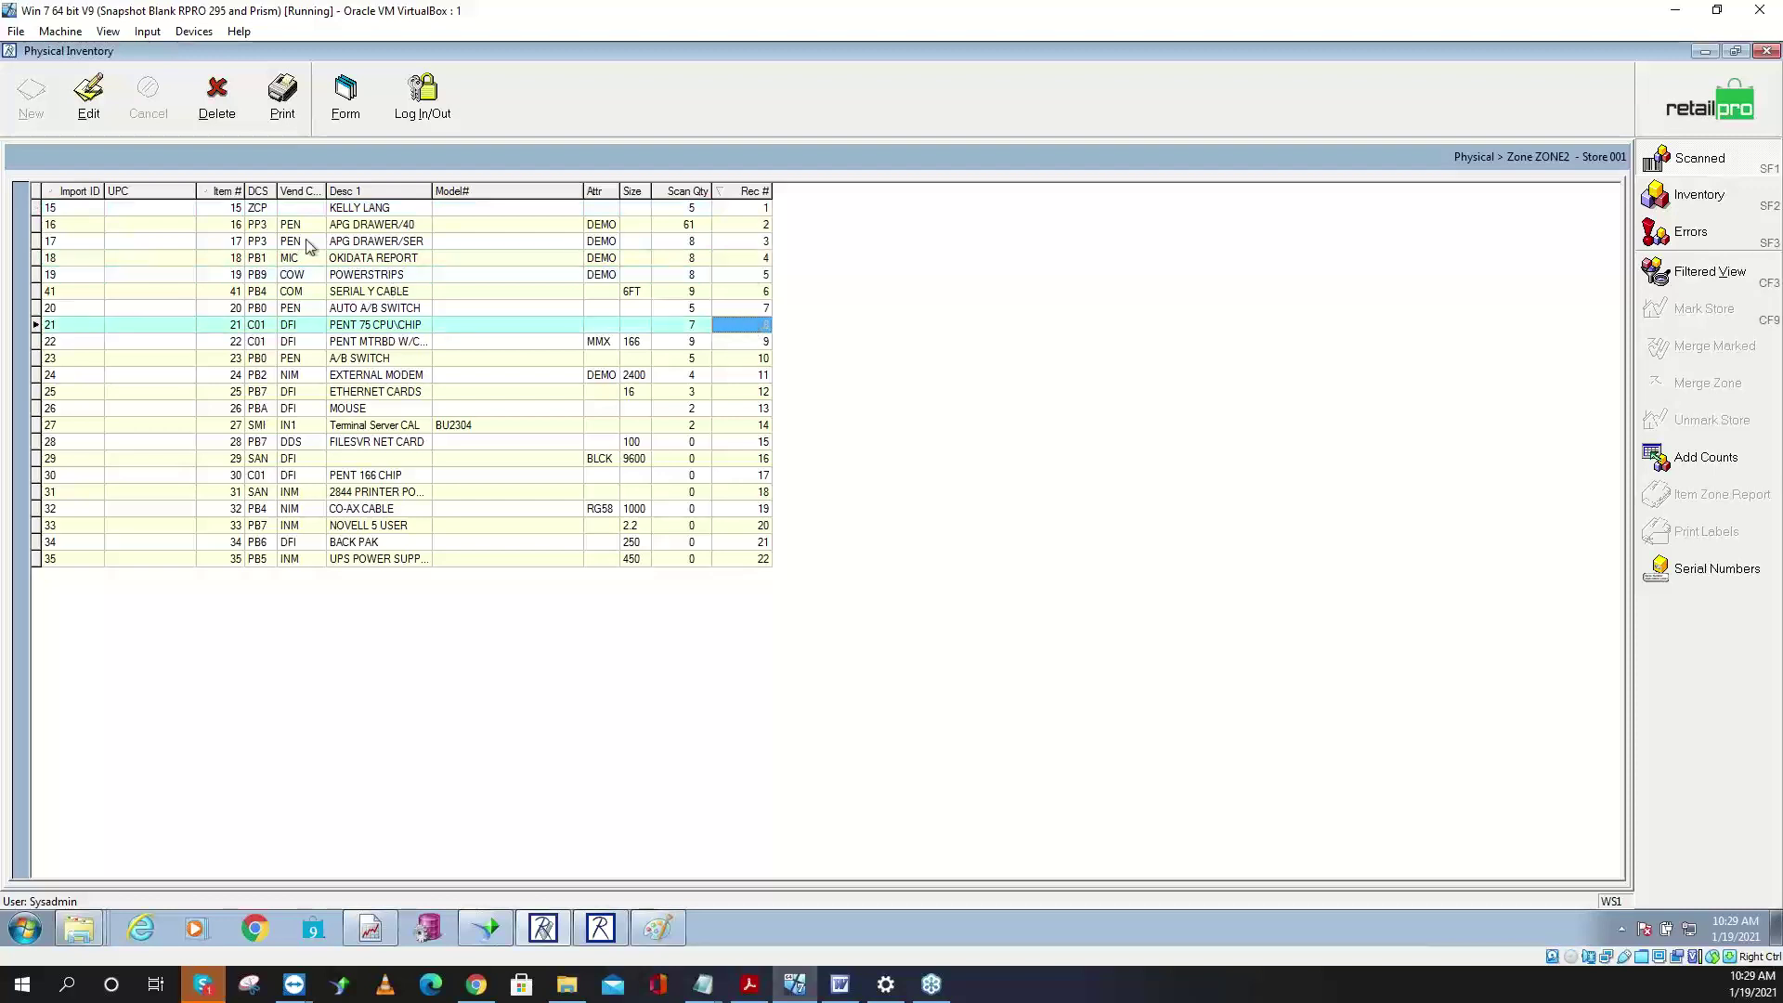
pyautogui.click(228, 191)
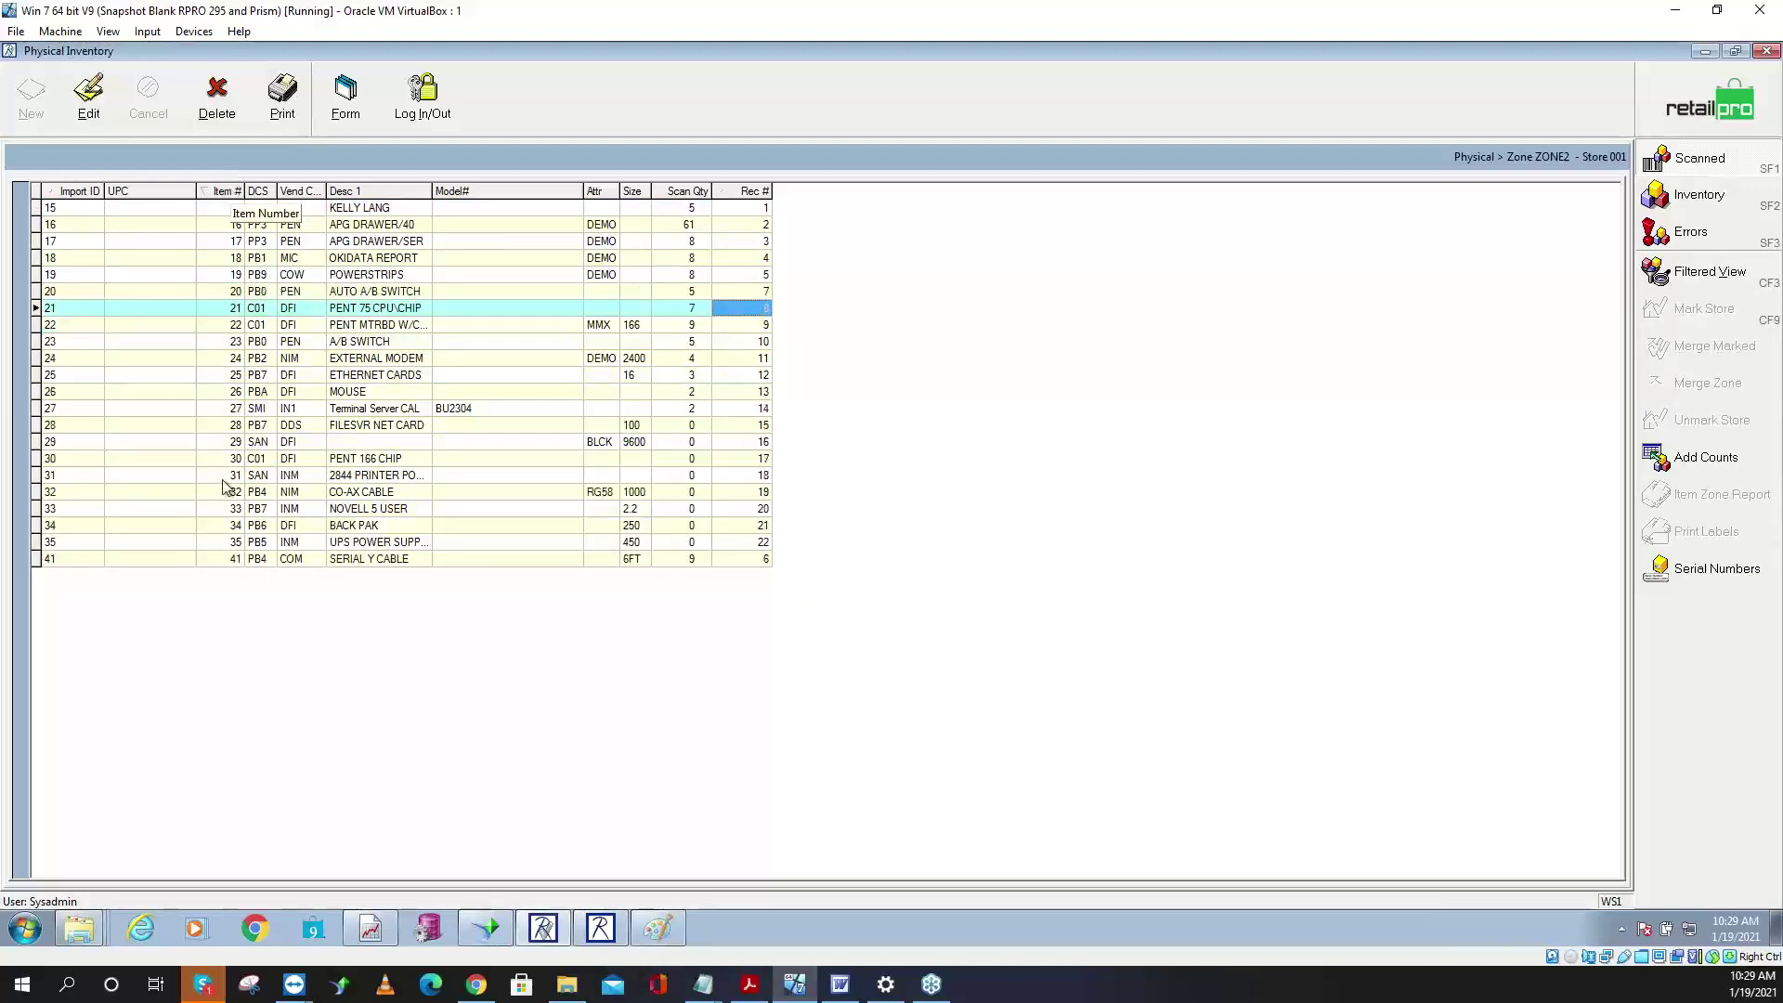
pyautogui.click(232, 559)
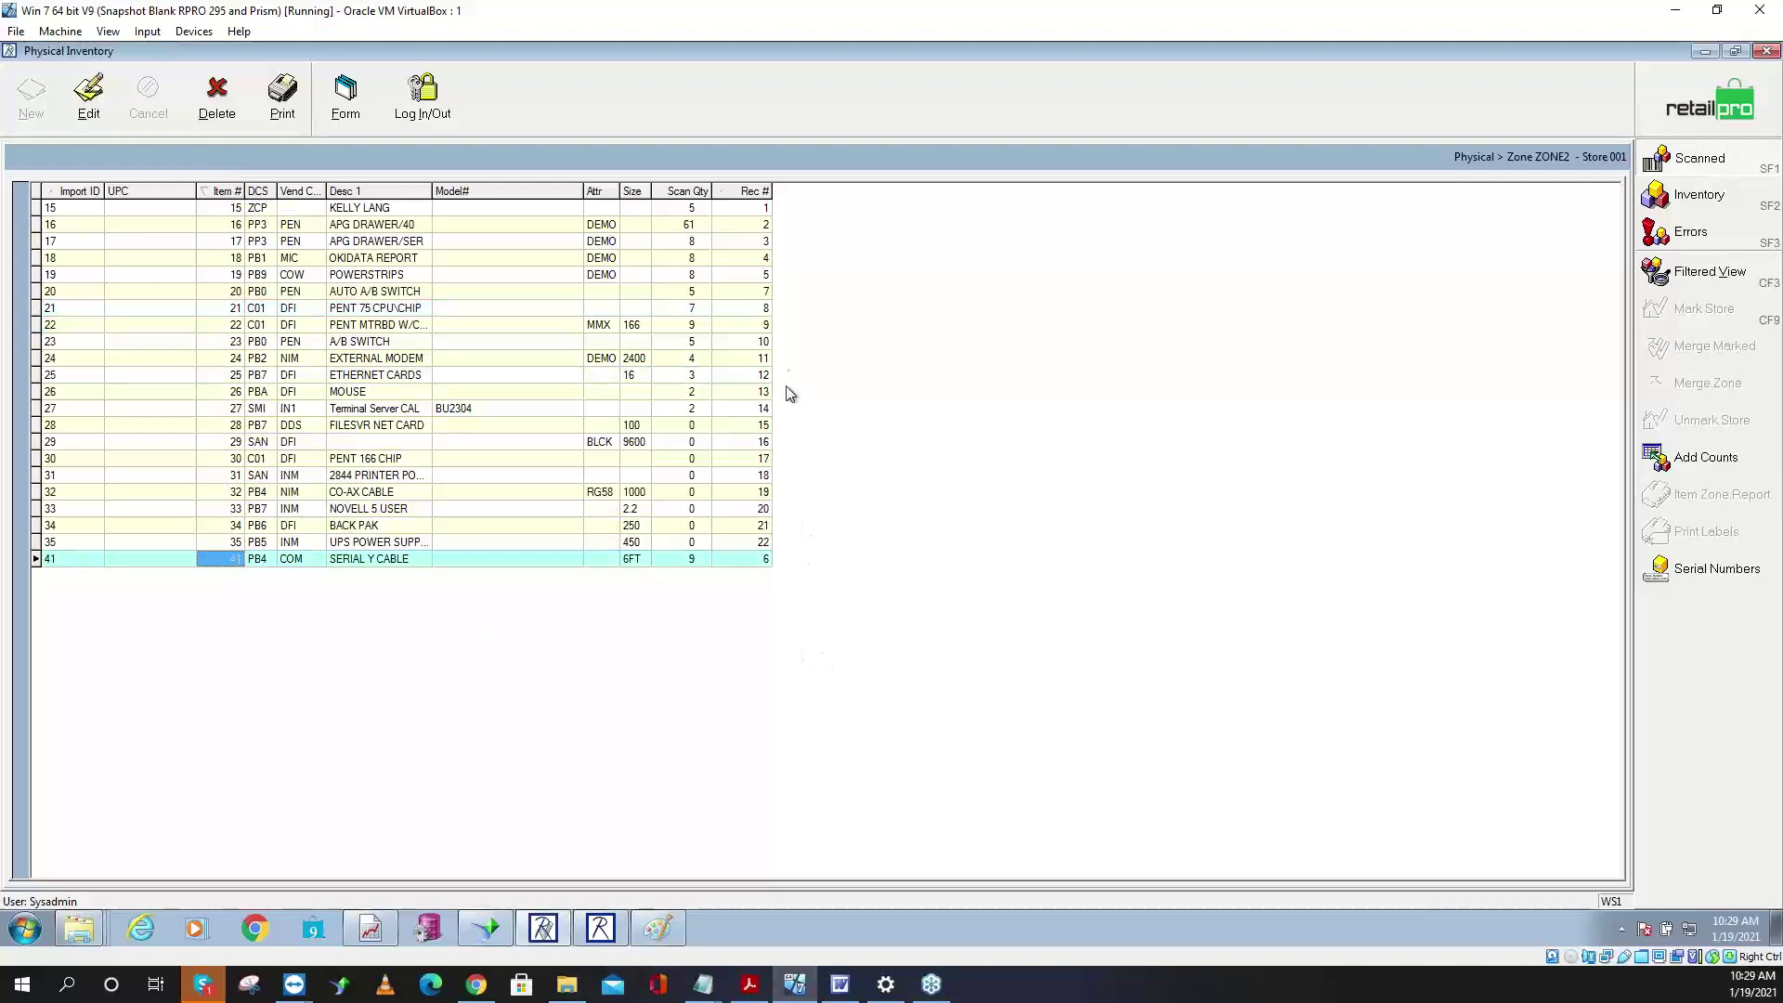
pyautogui.click(759, 558)
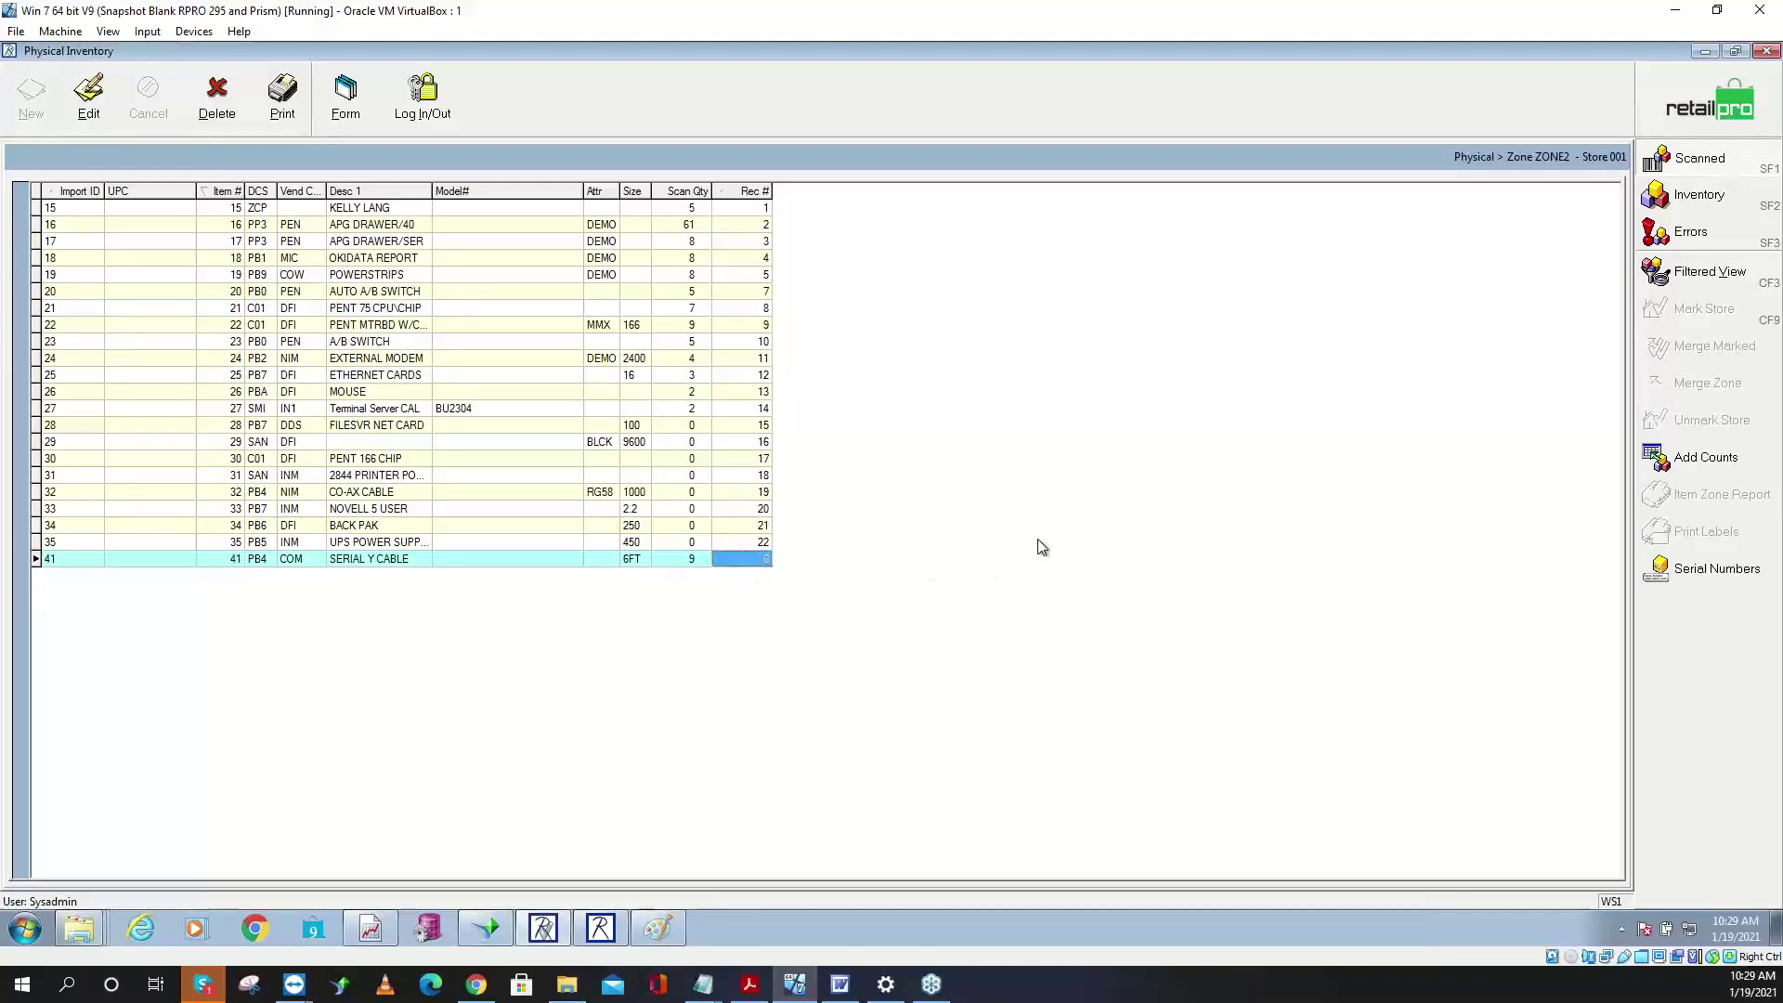
pyautogui.click(755, 192)
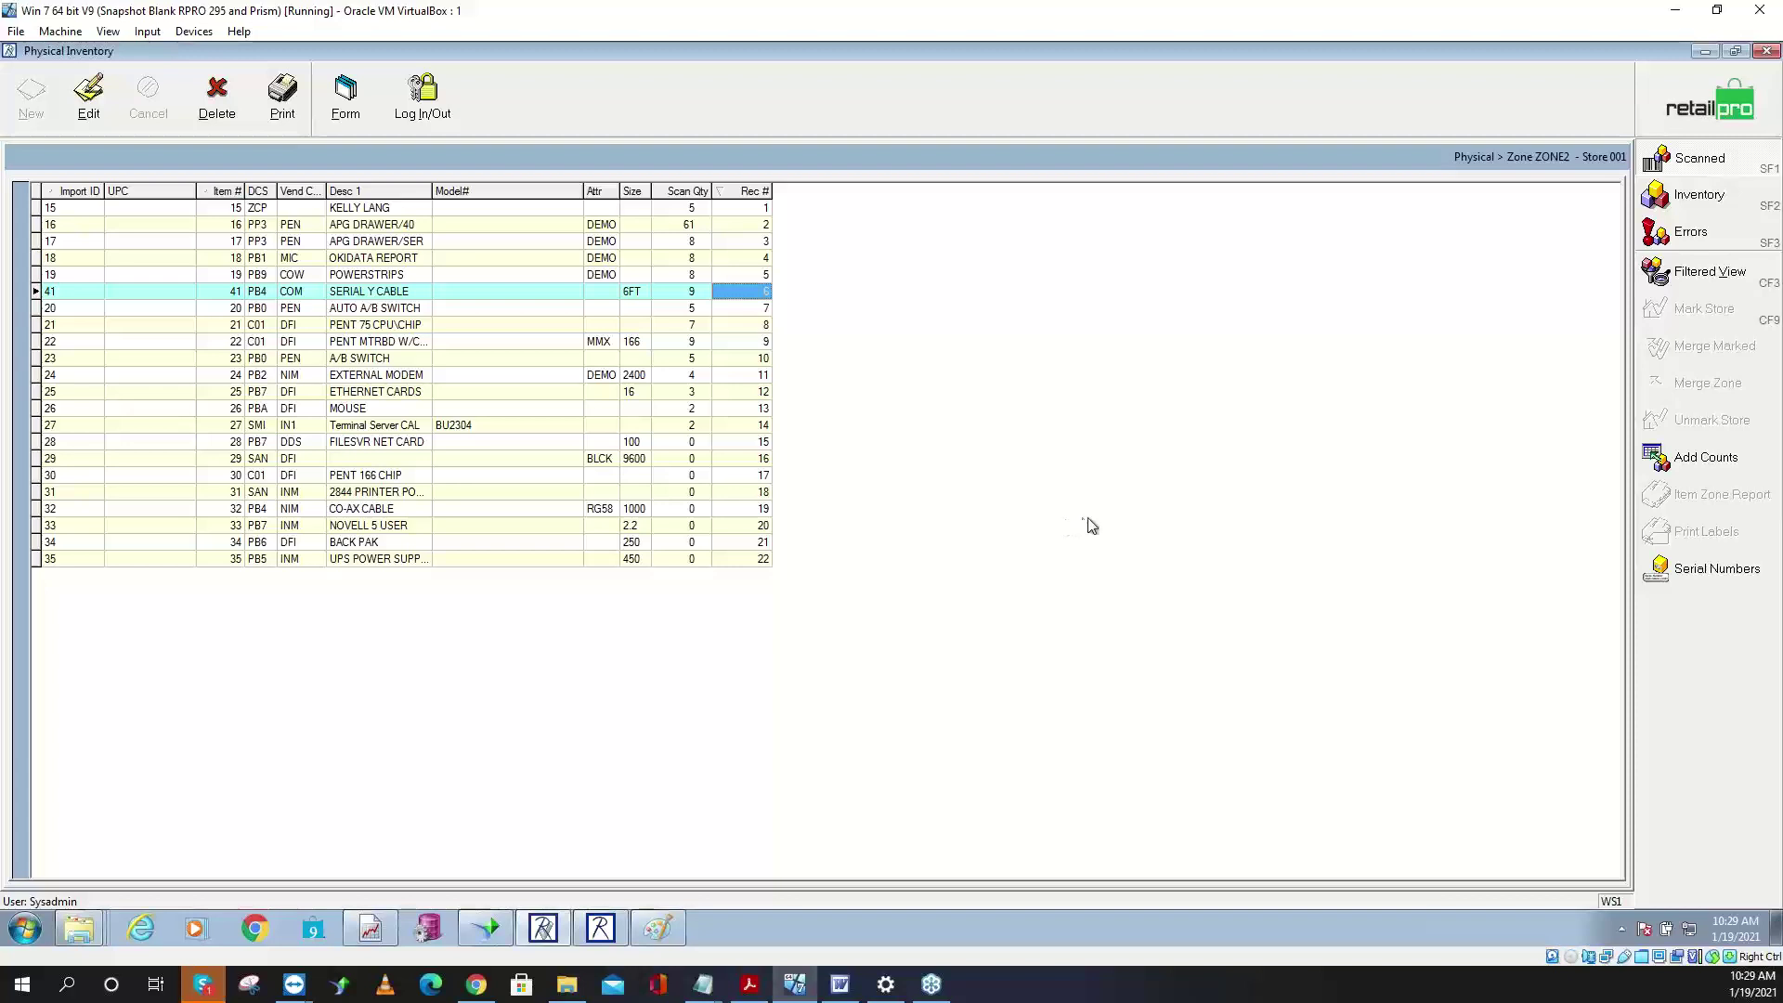
# - Preview the BHD Zone Report for ZONE2 on Microsoft XPS Document Writer
pyautogui.click(291, 114)
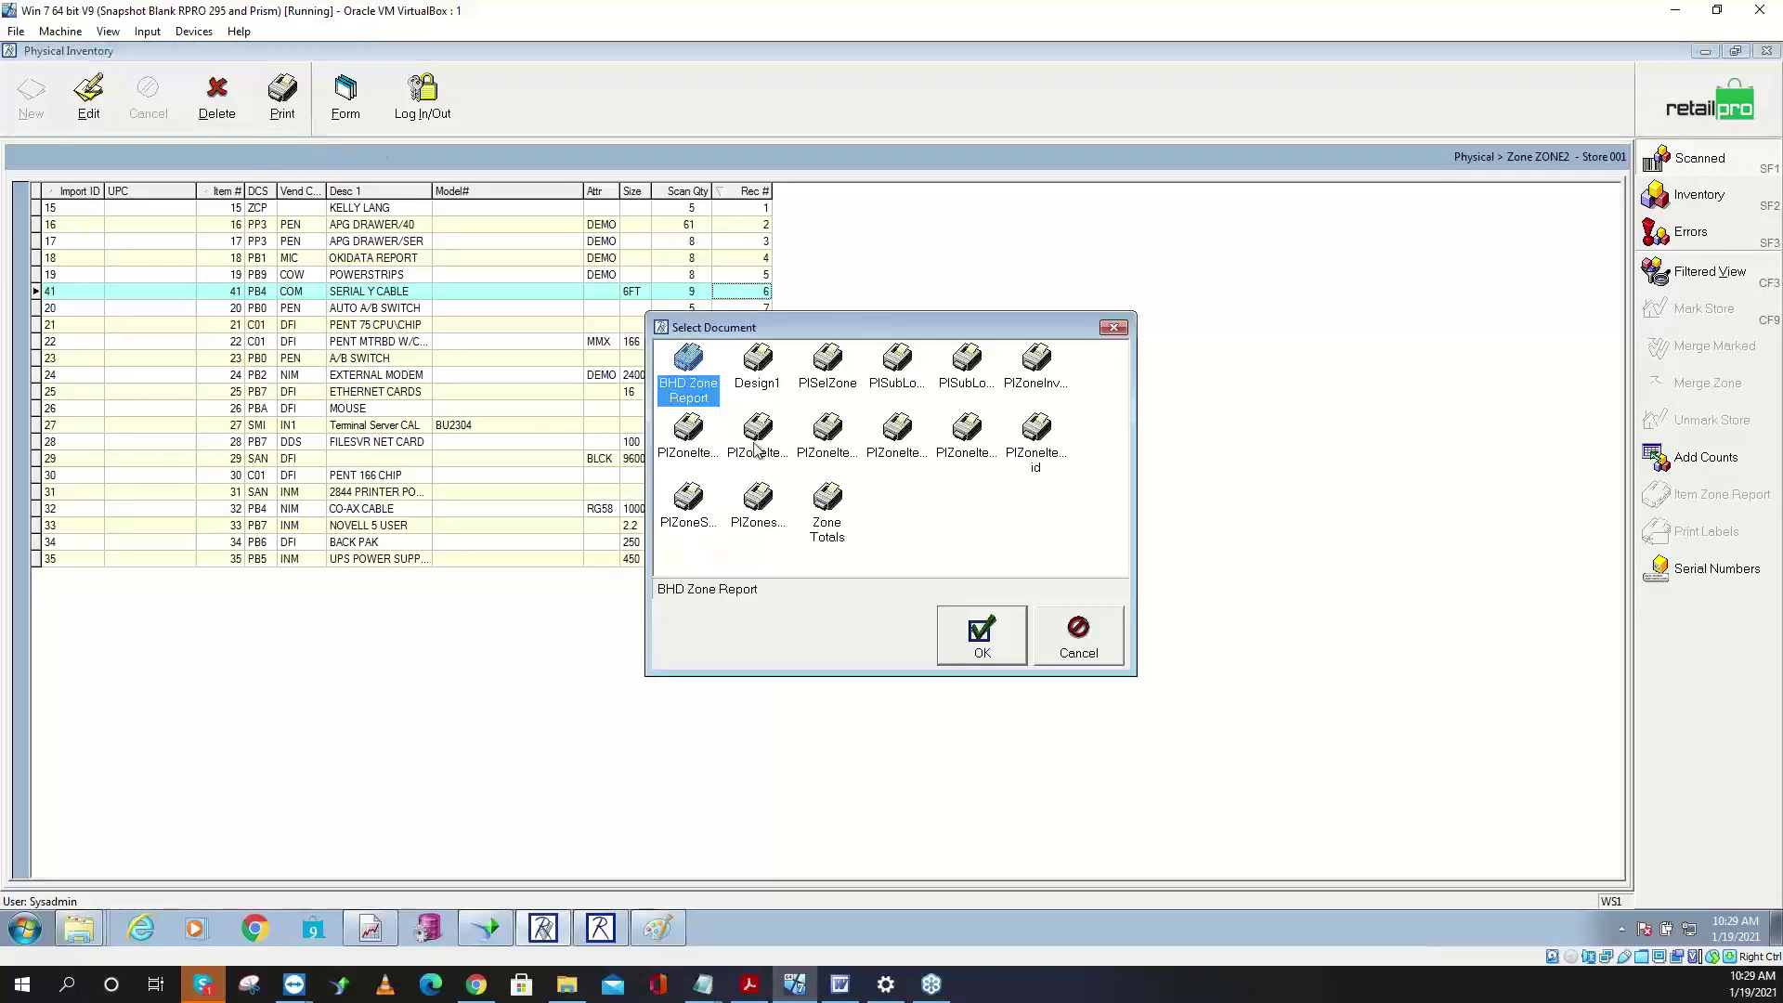
pyautogui.click(952, 648)
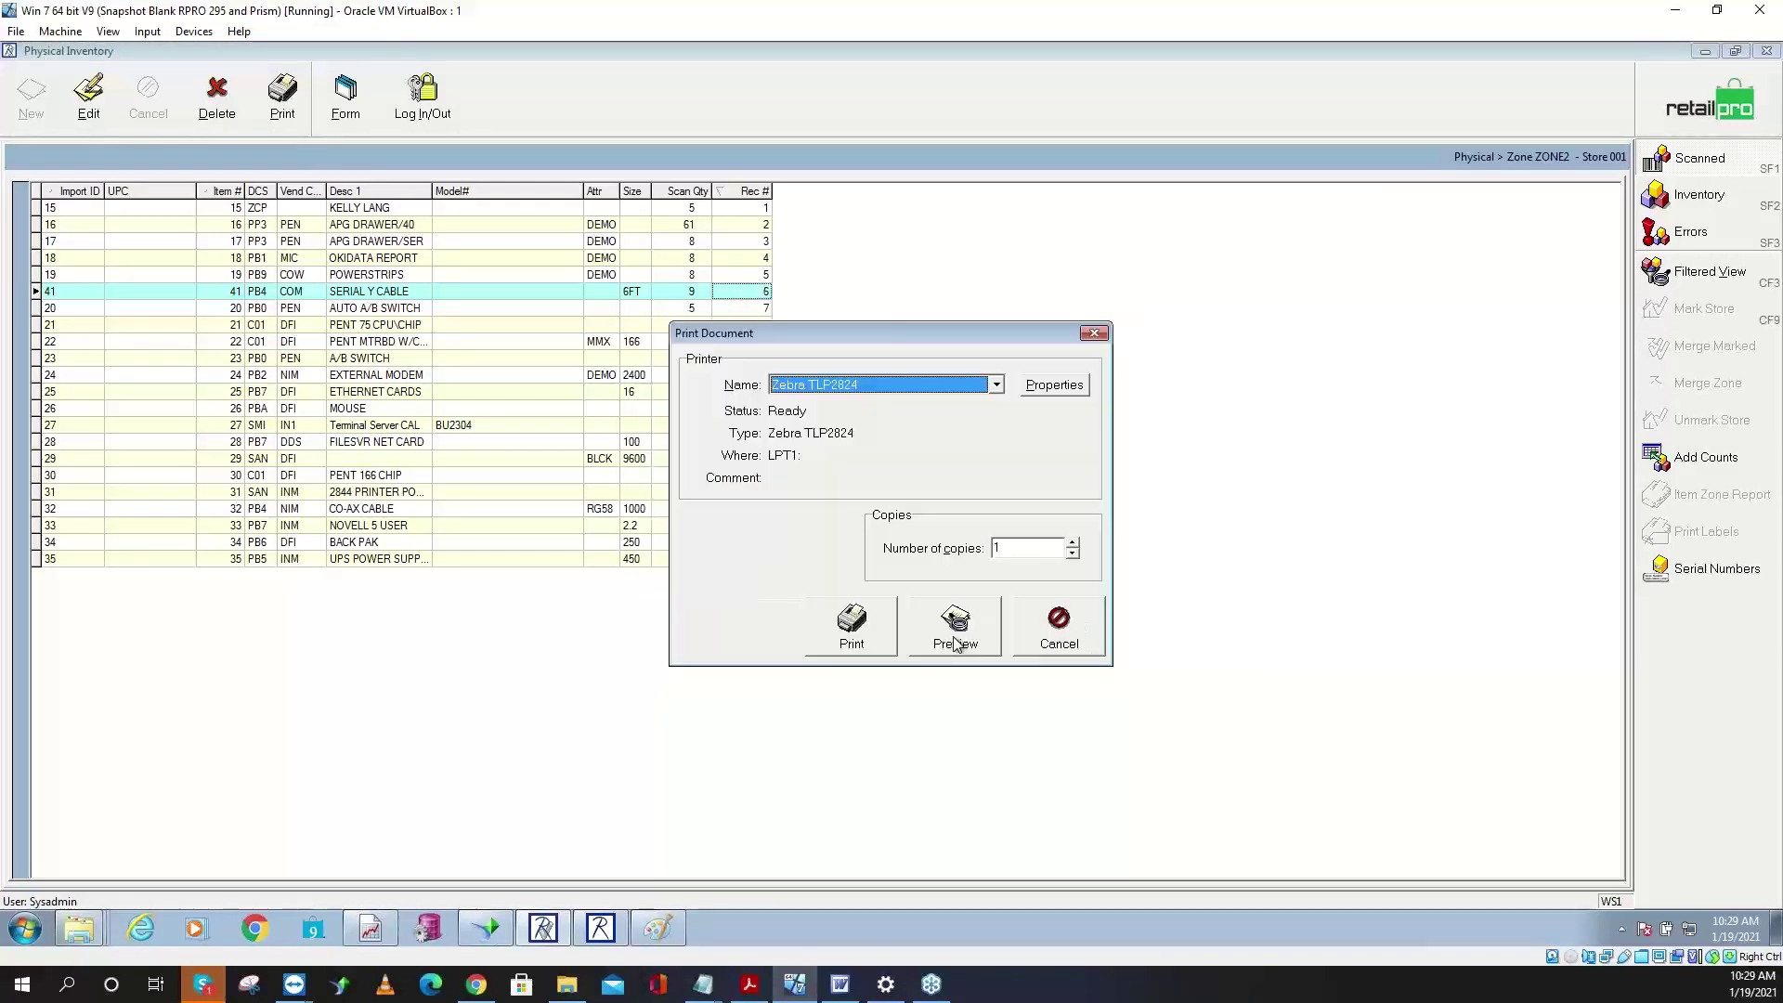
pyautogui.click(921, 381)
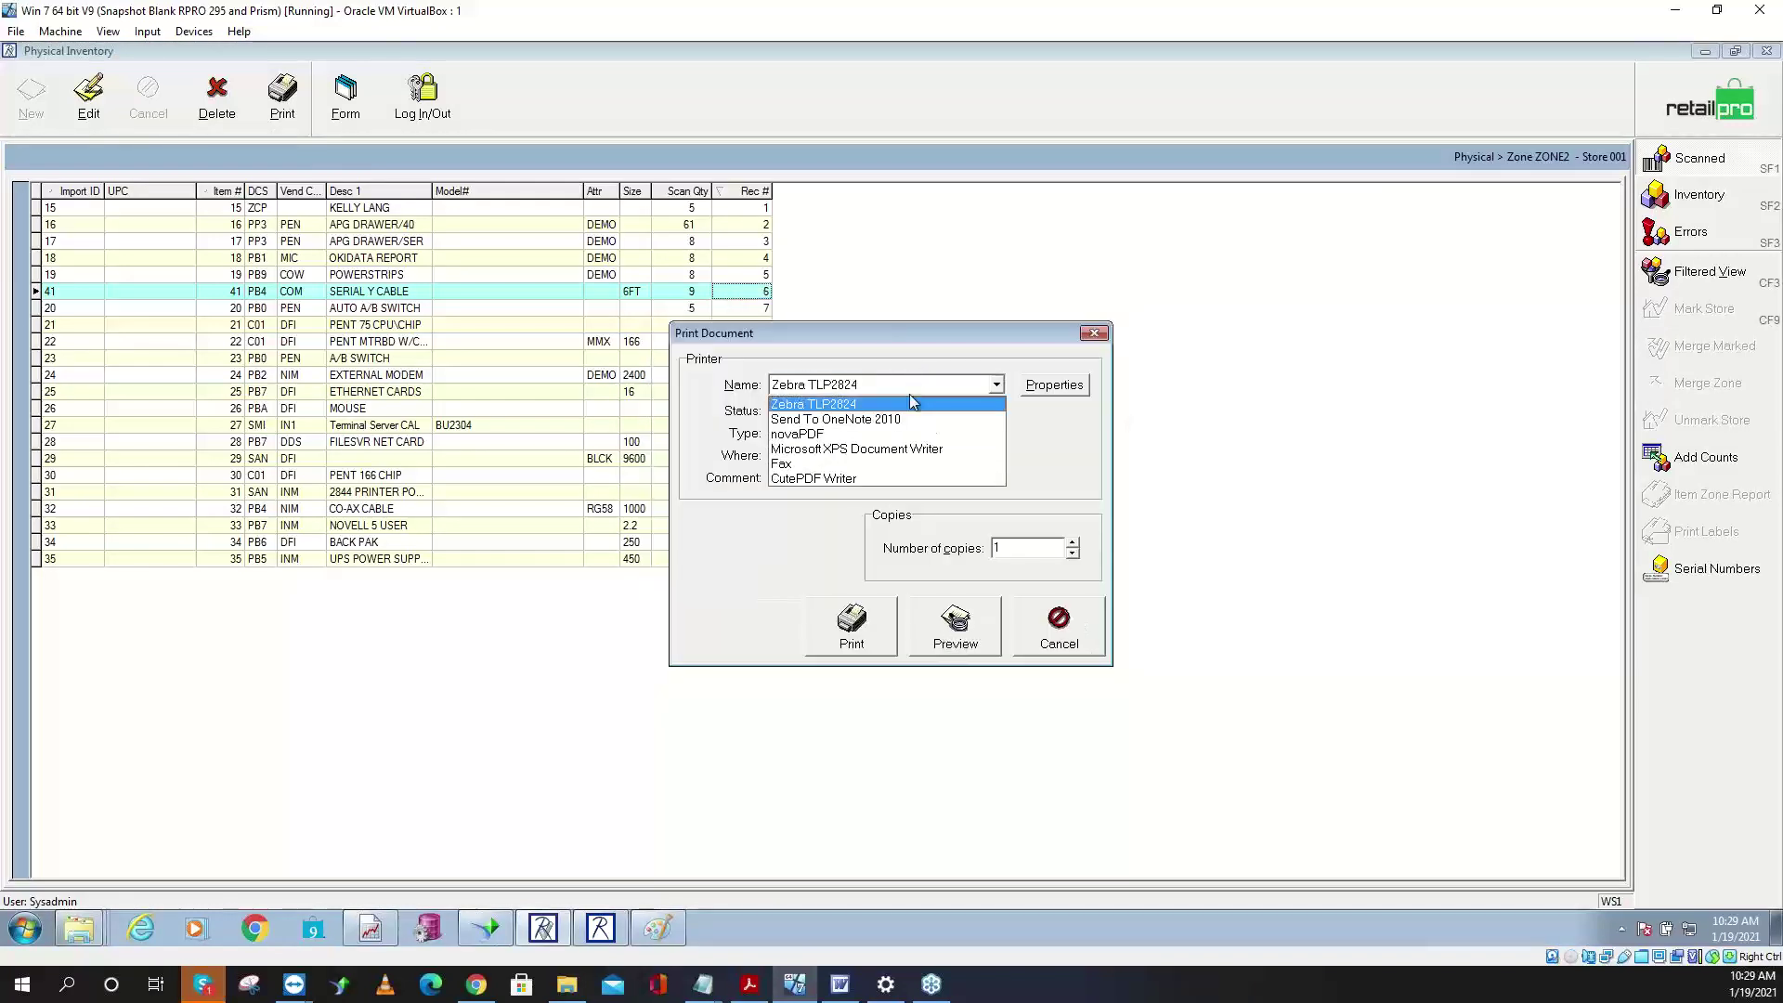
pyautogui.click(872, 445)
pyautogui.click(956, 655)
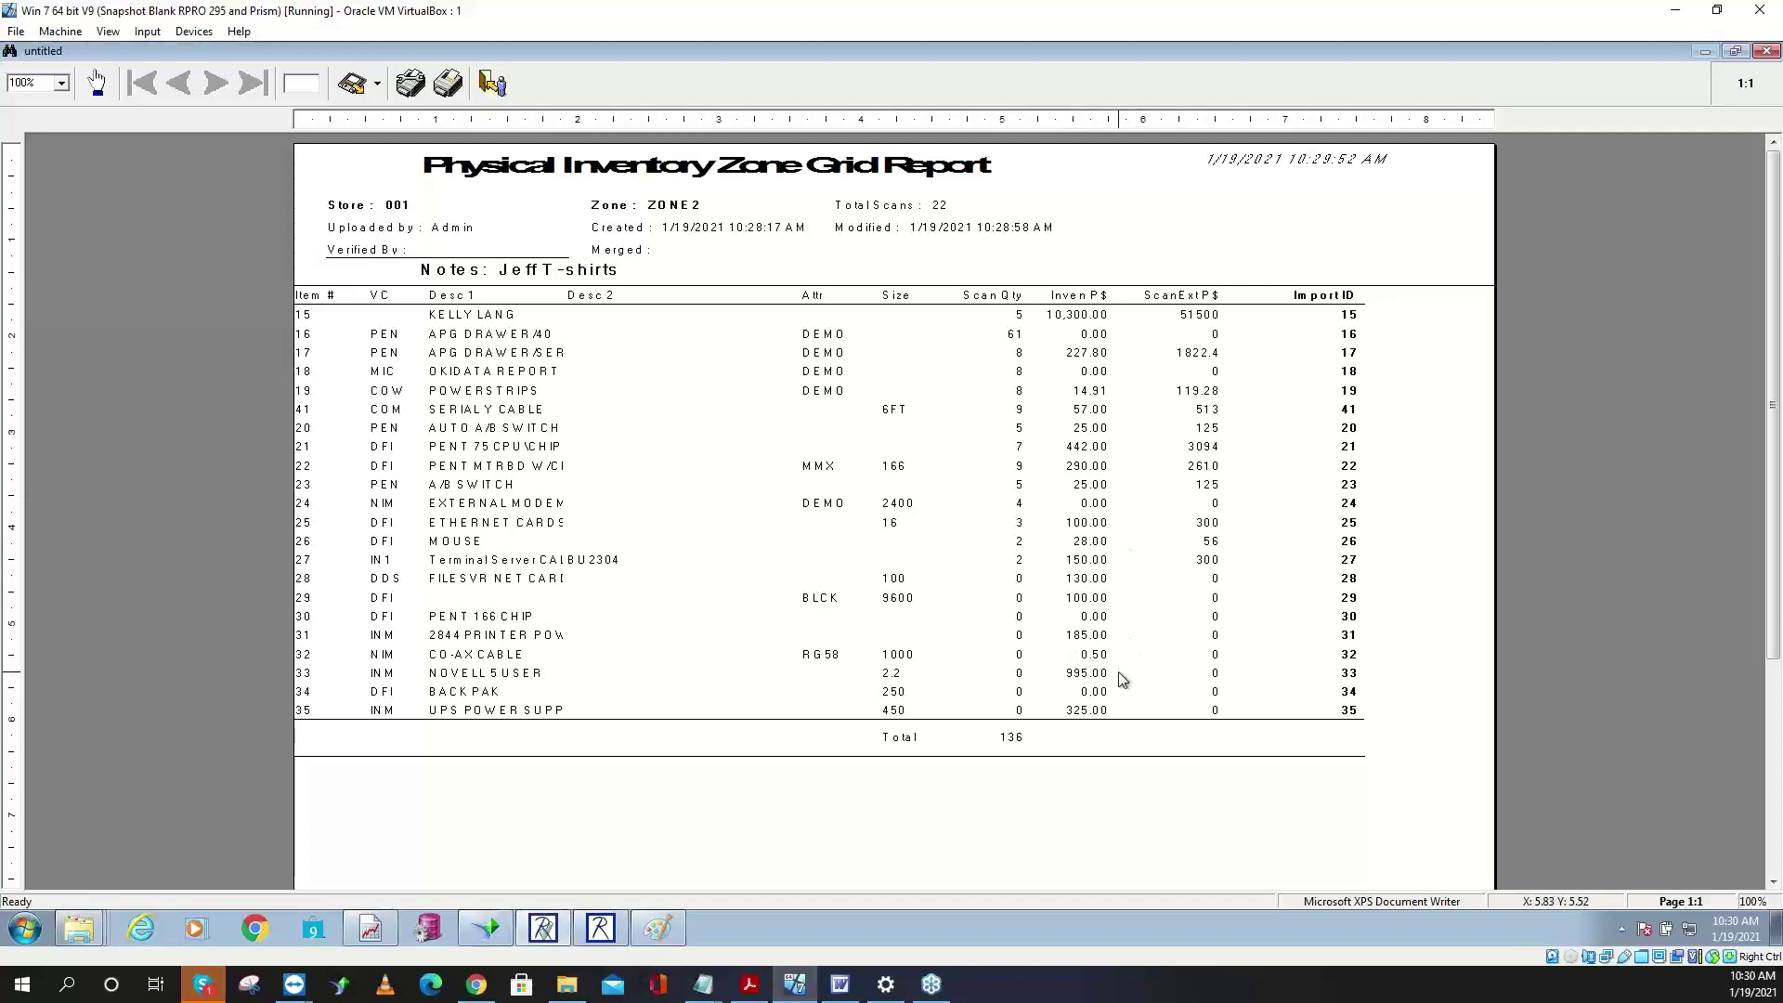
# - Close the preview, select ZONE2 in the Zones list, and merge it after confirming
pyautogui.click(492, 83)
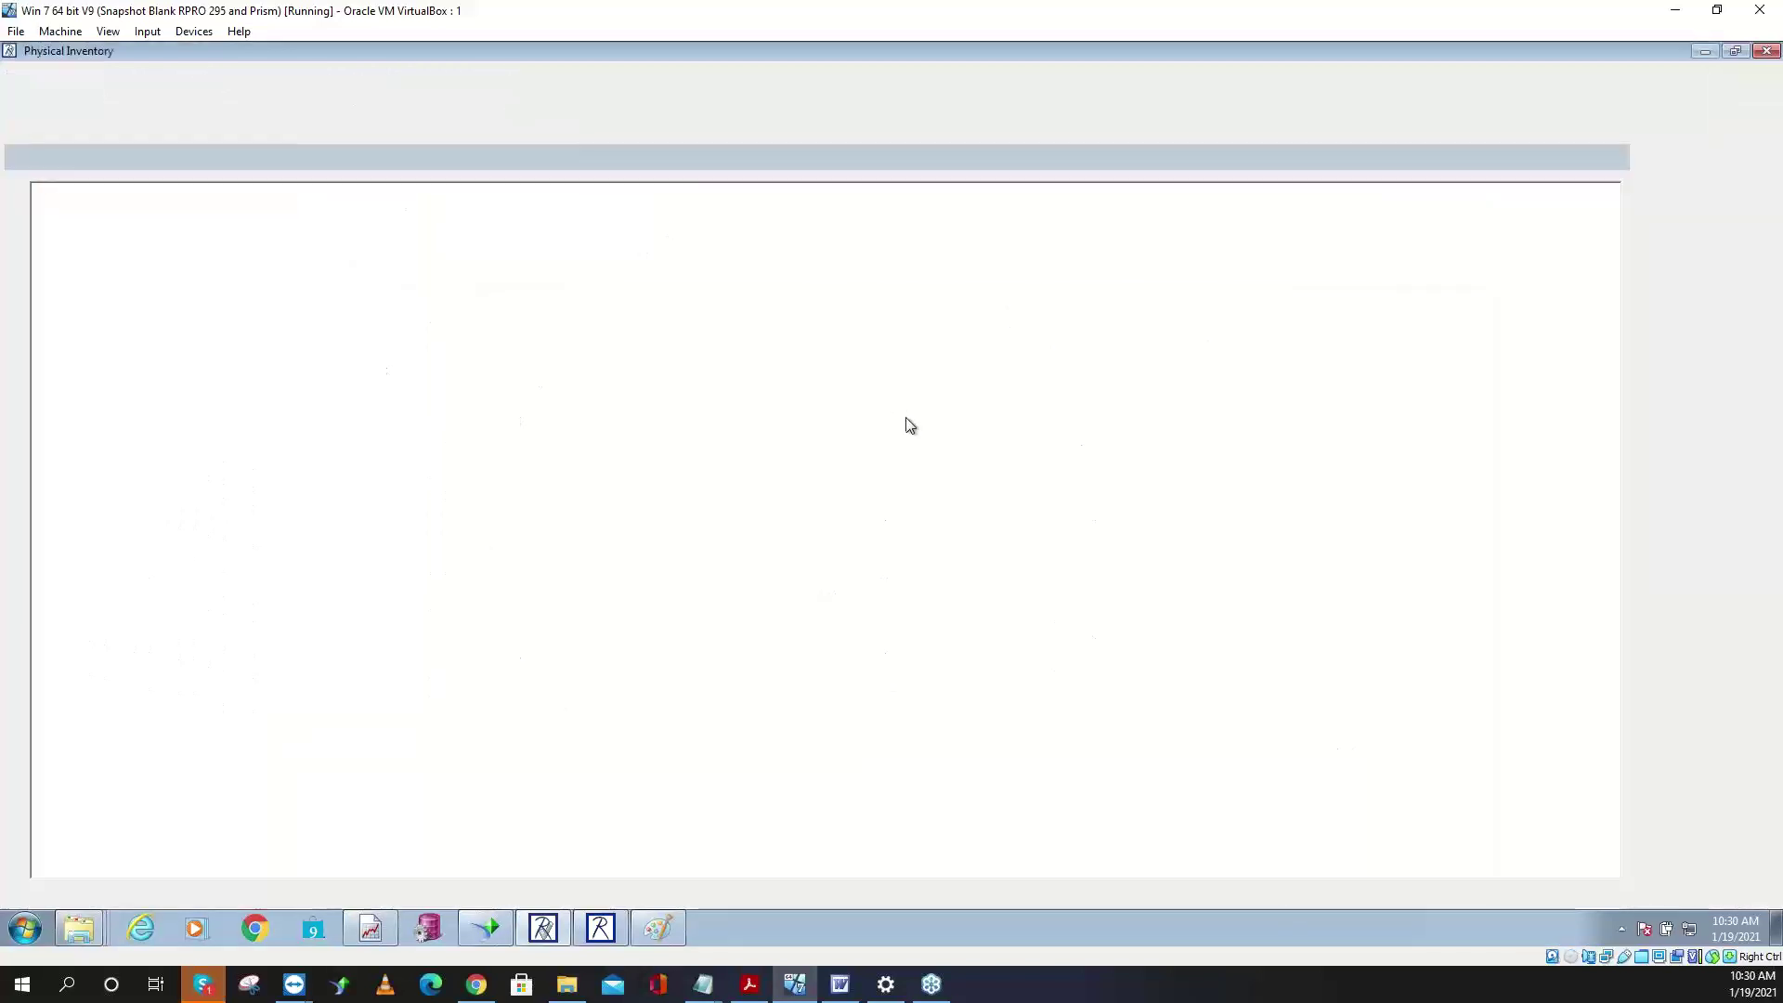
pyautogui.click(1715, 126)
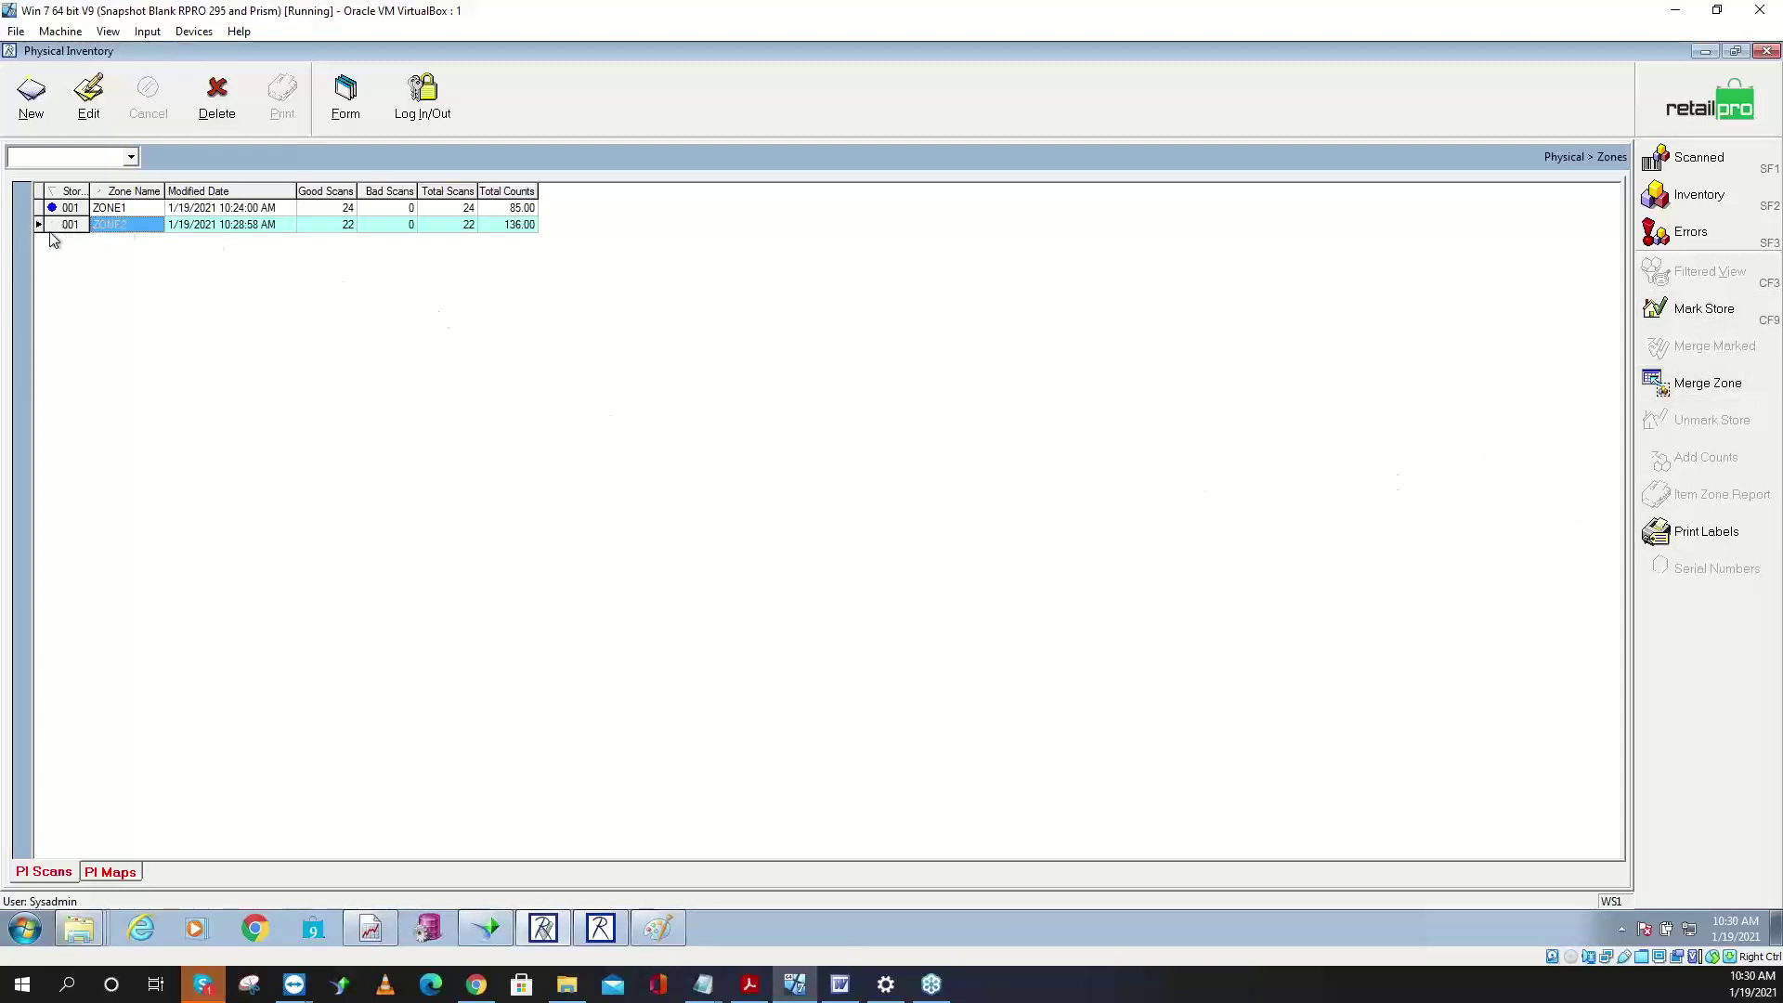
pyautogui.click(118, 209)
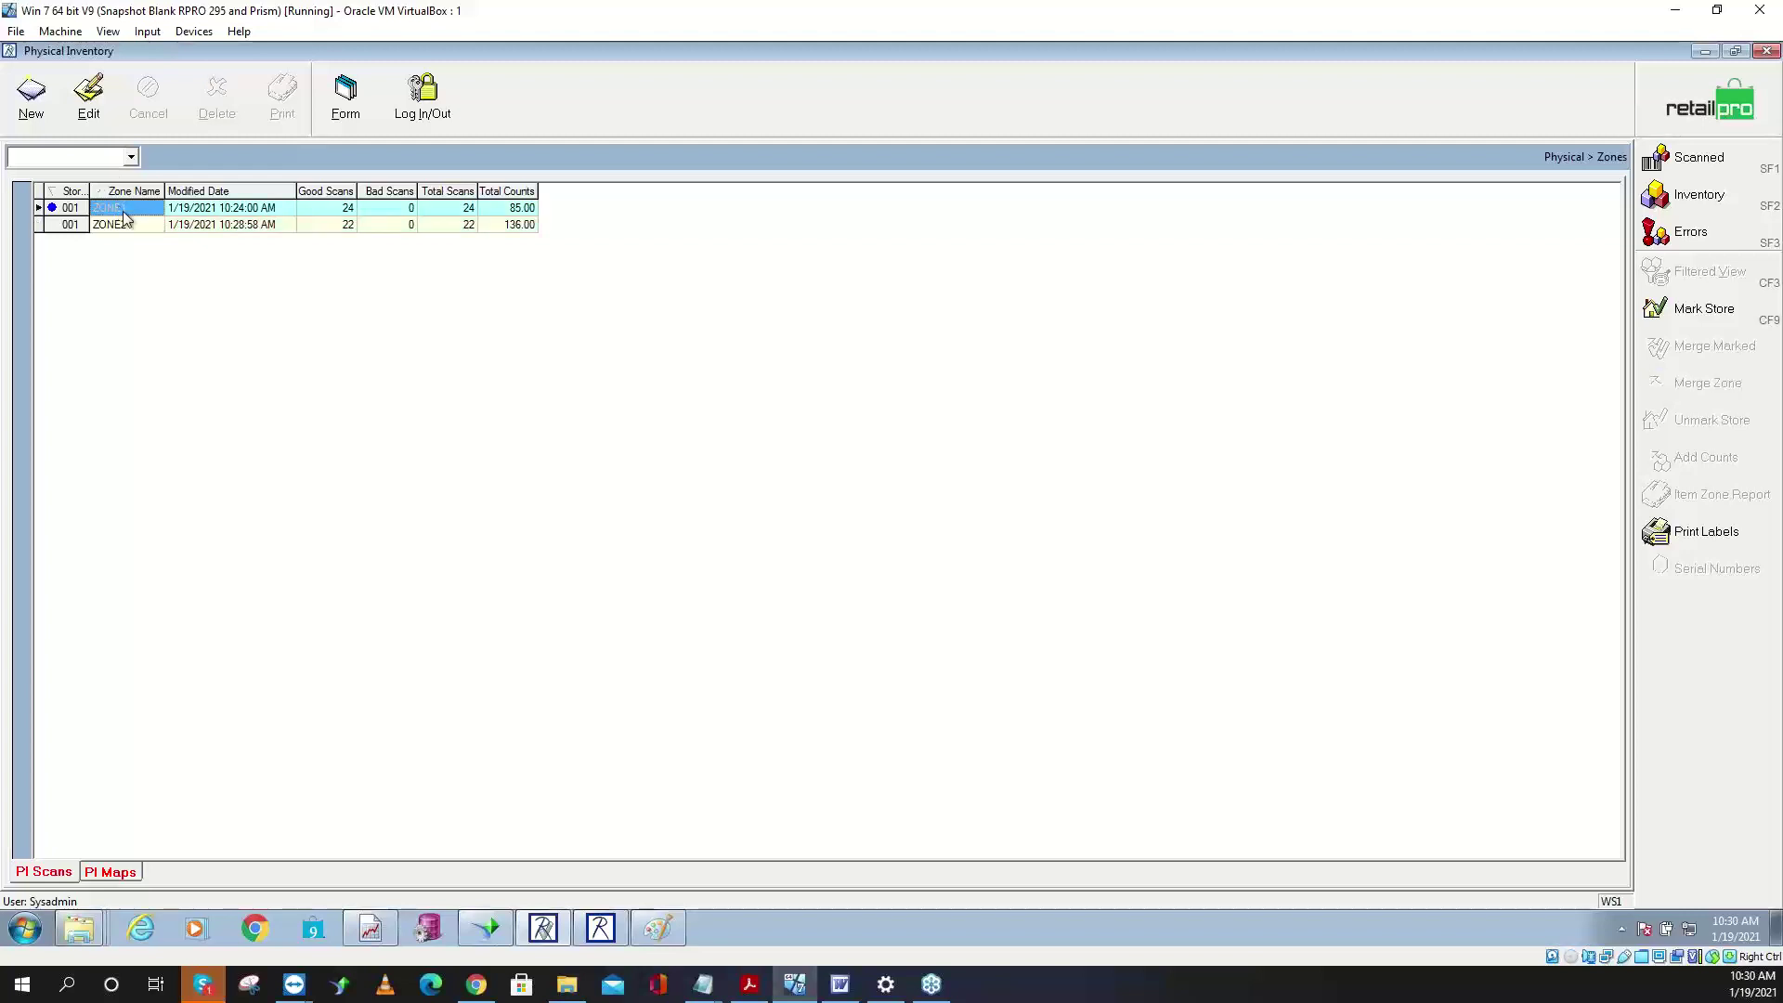
pyautogui.click(127, 226)
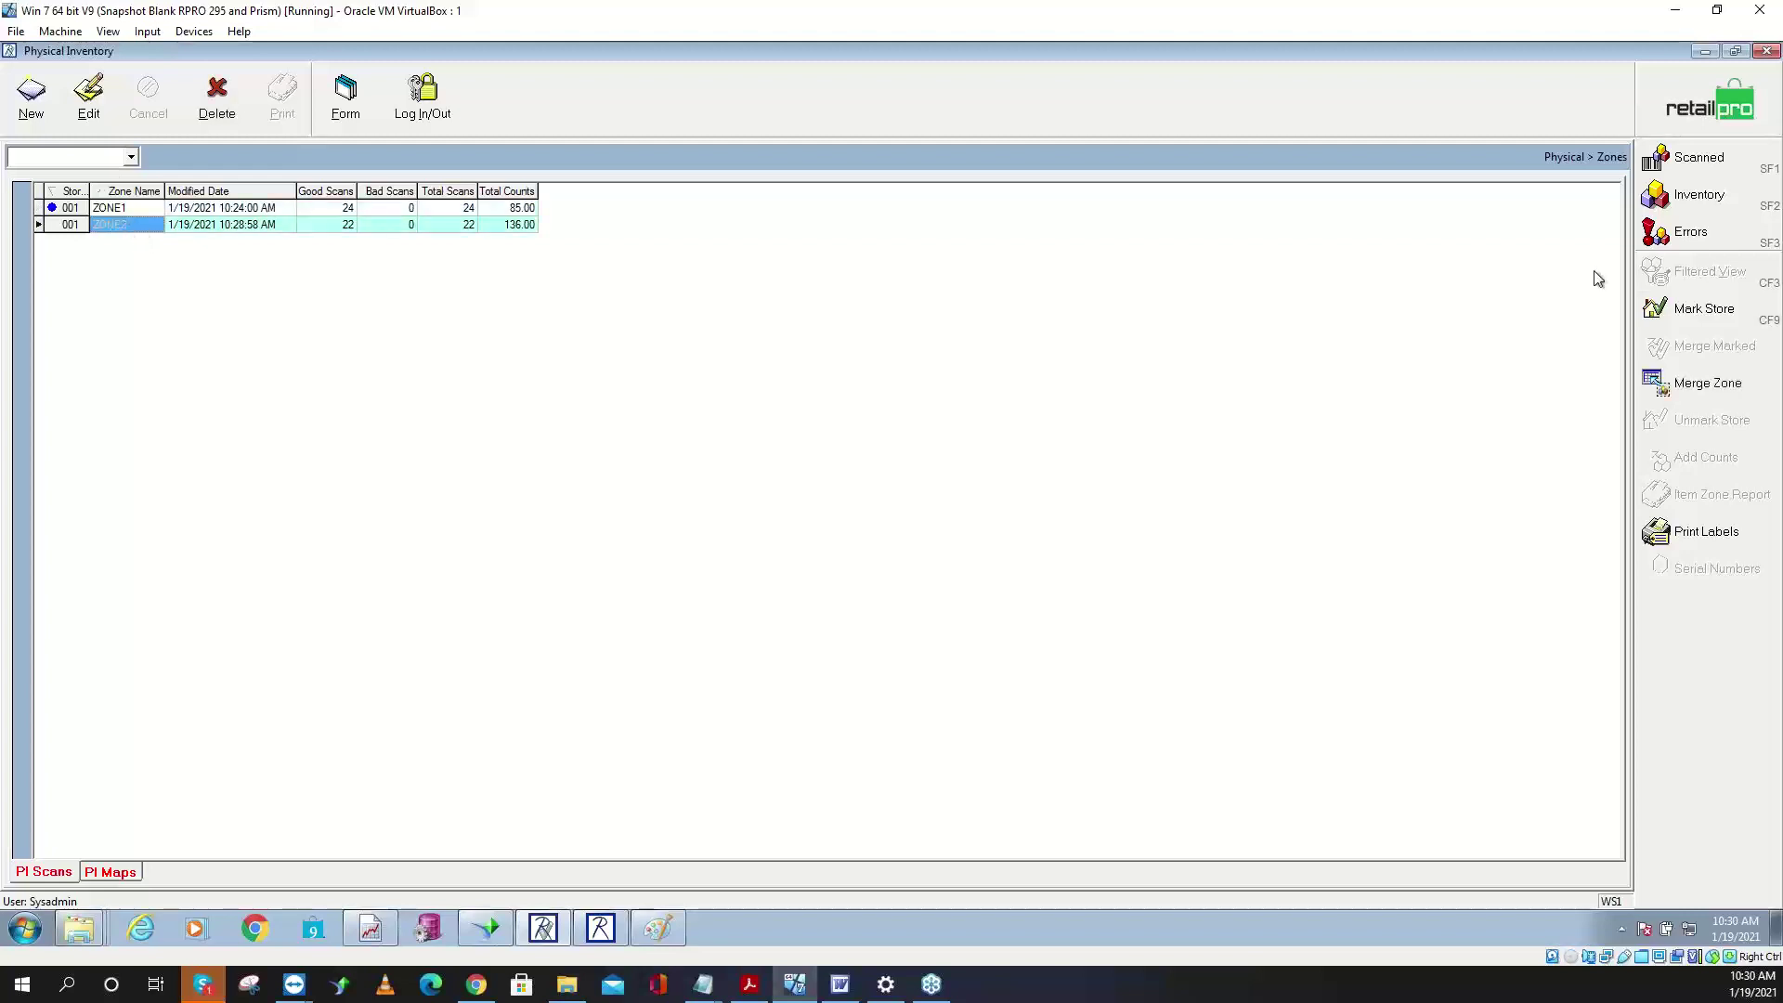
pyautogui.click(1718, 390)
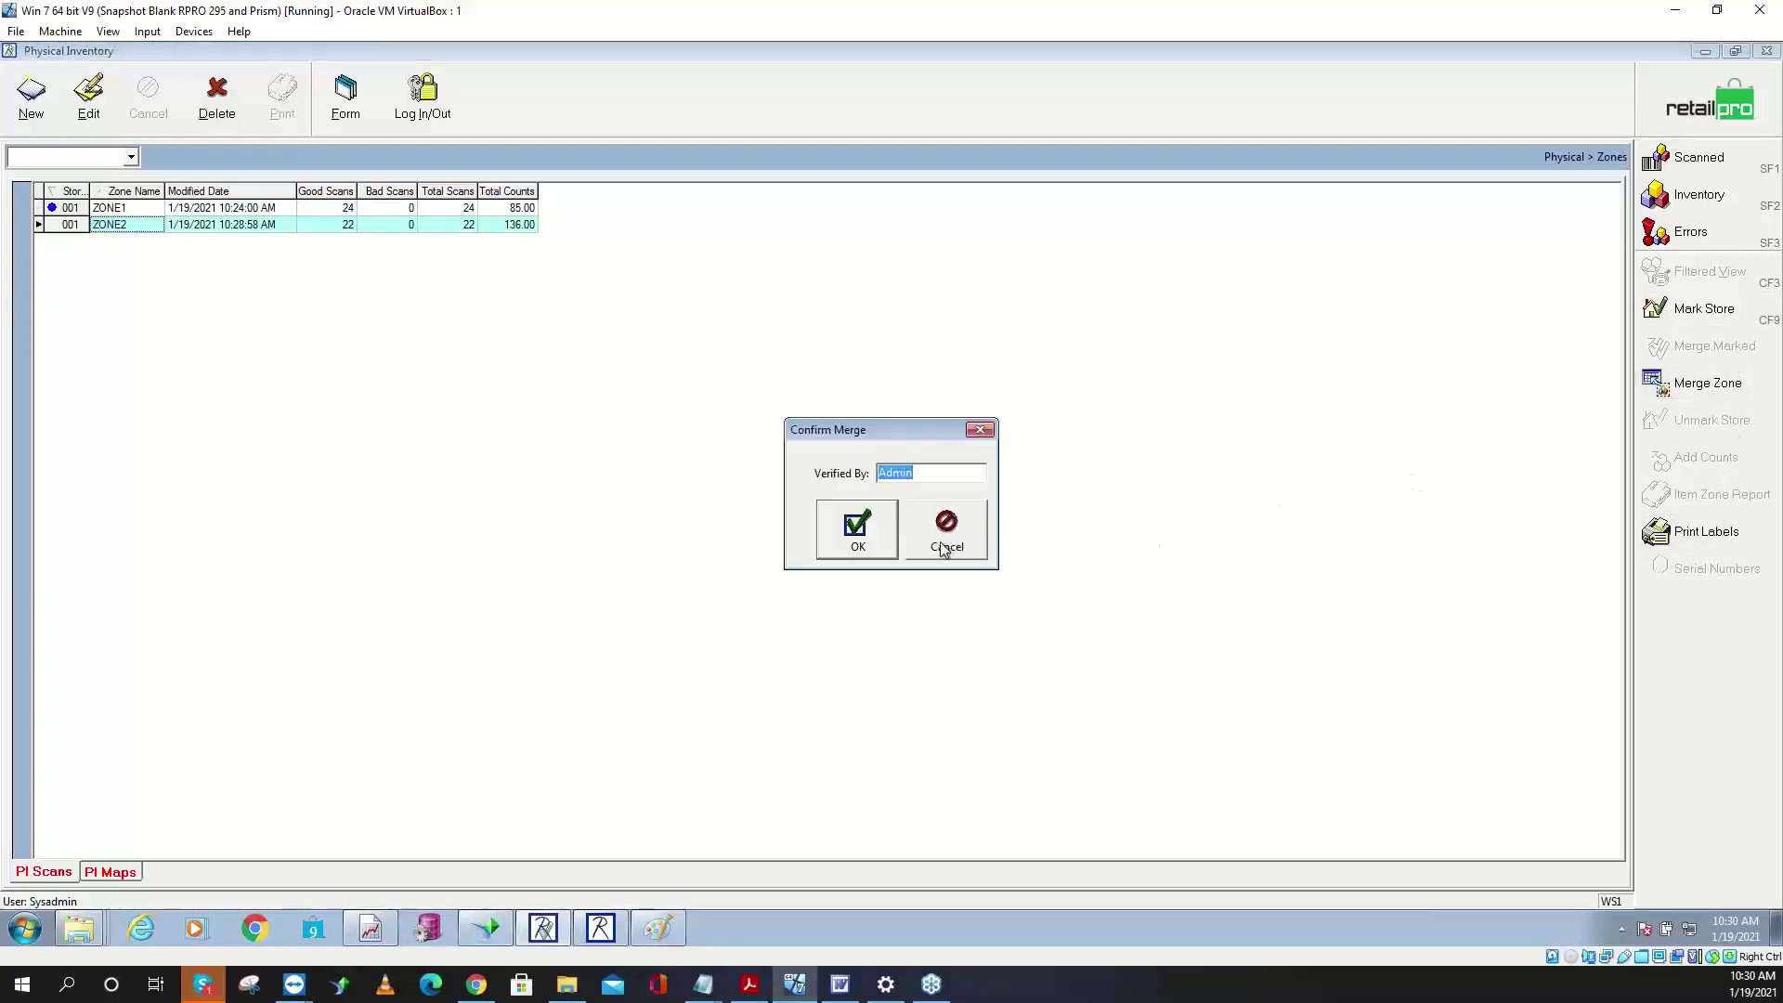
pyautogui.click(853, 560)
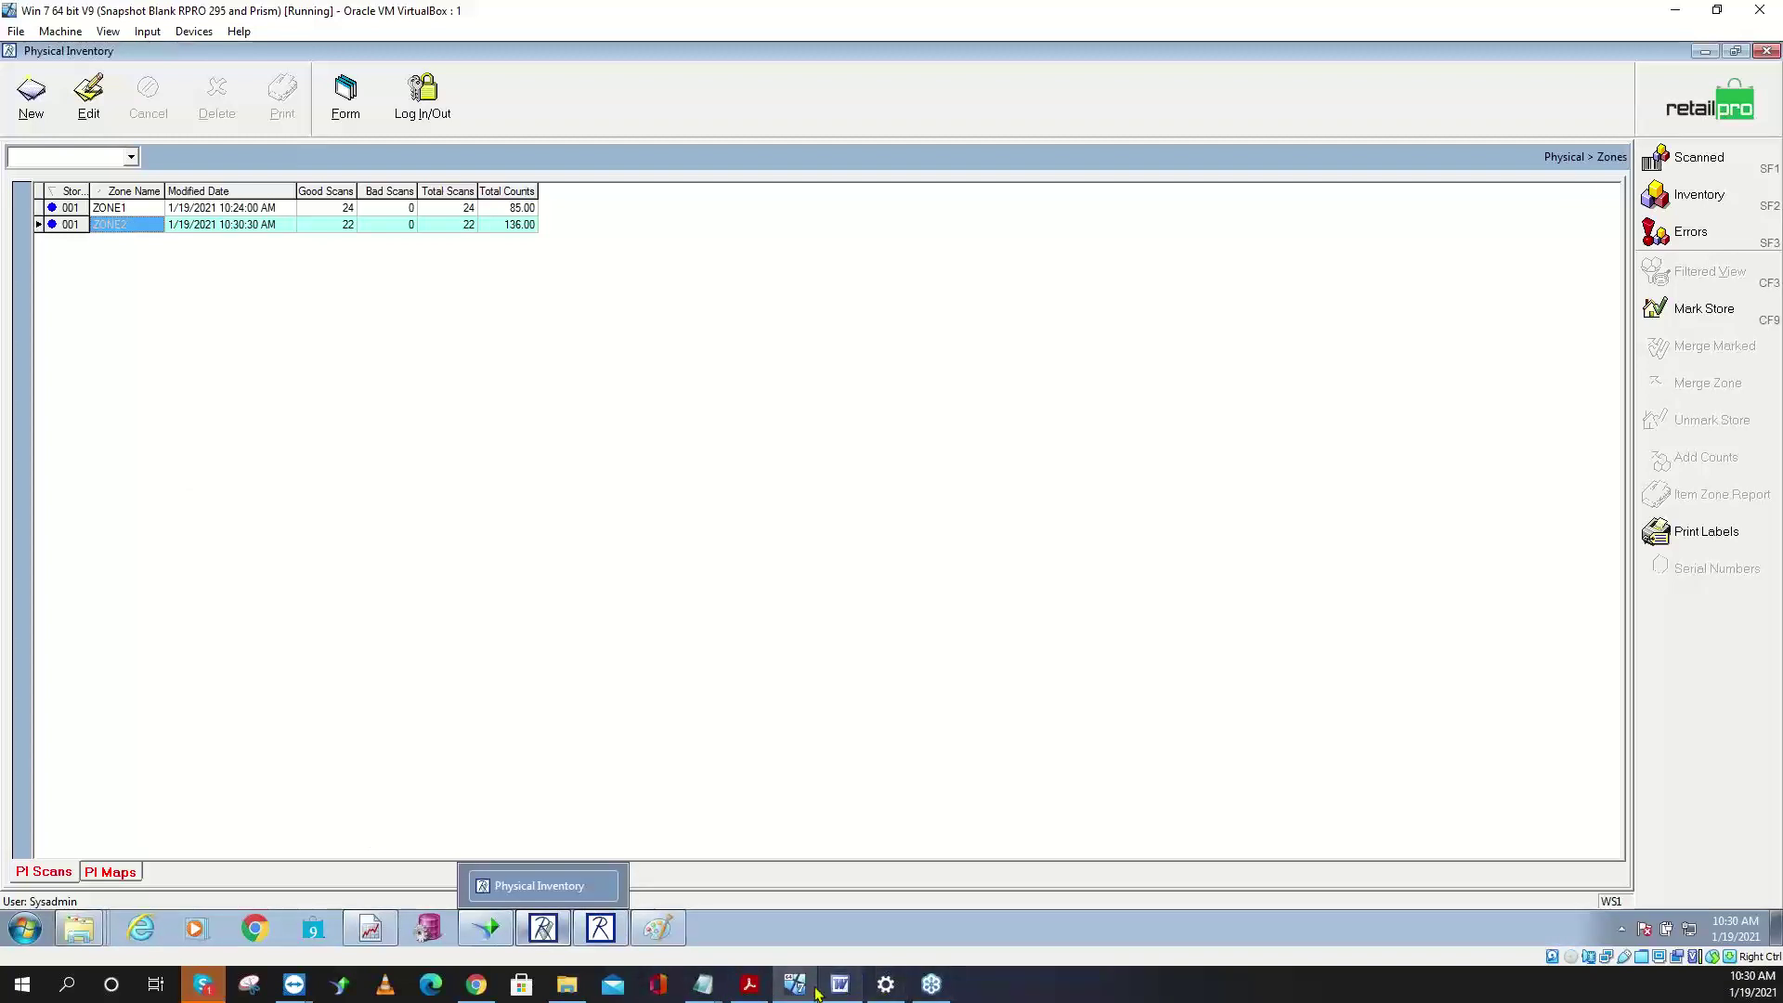
# - Bring PI Steps8.txt forward and review the count sheet, Clear Scanner, good scans and Merge notes
pyautogui.click(706, 984)
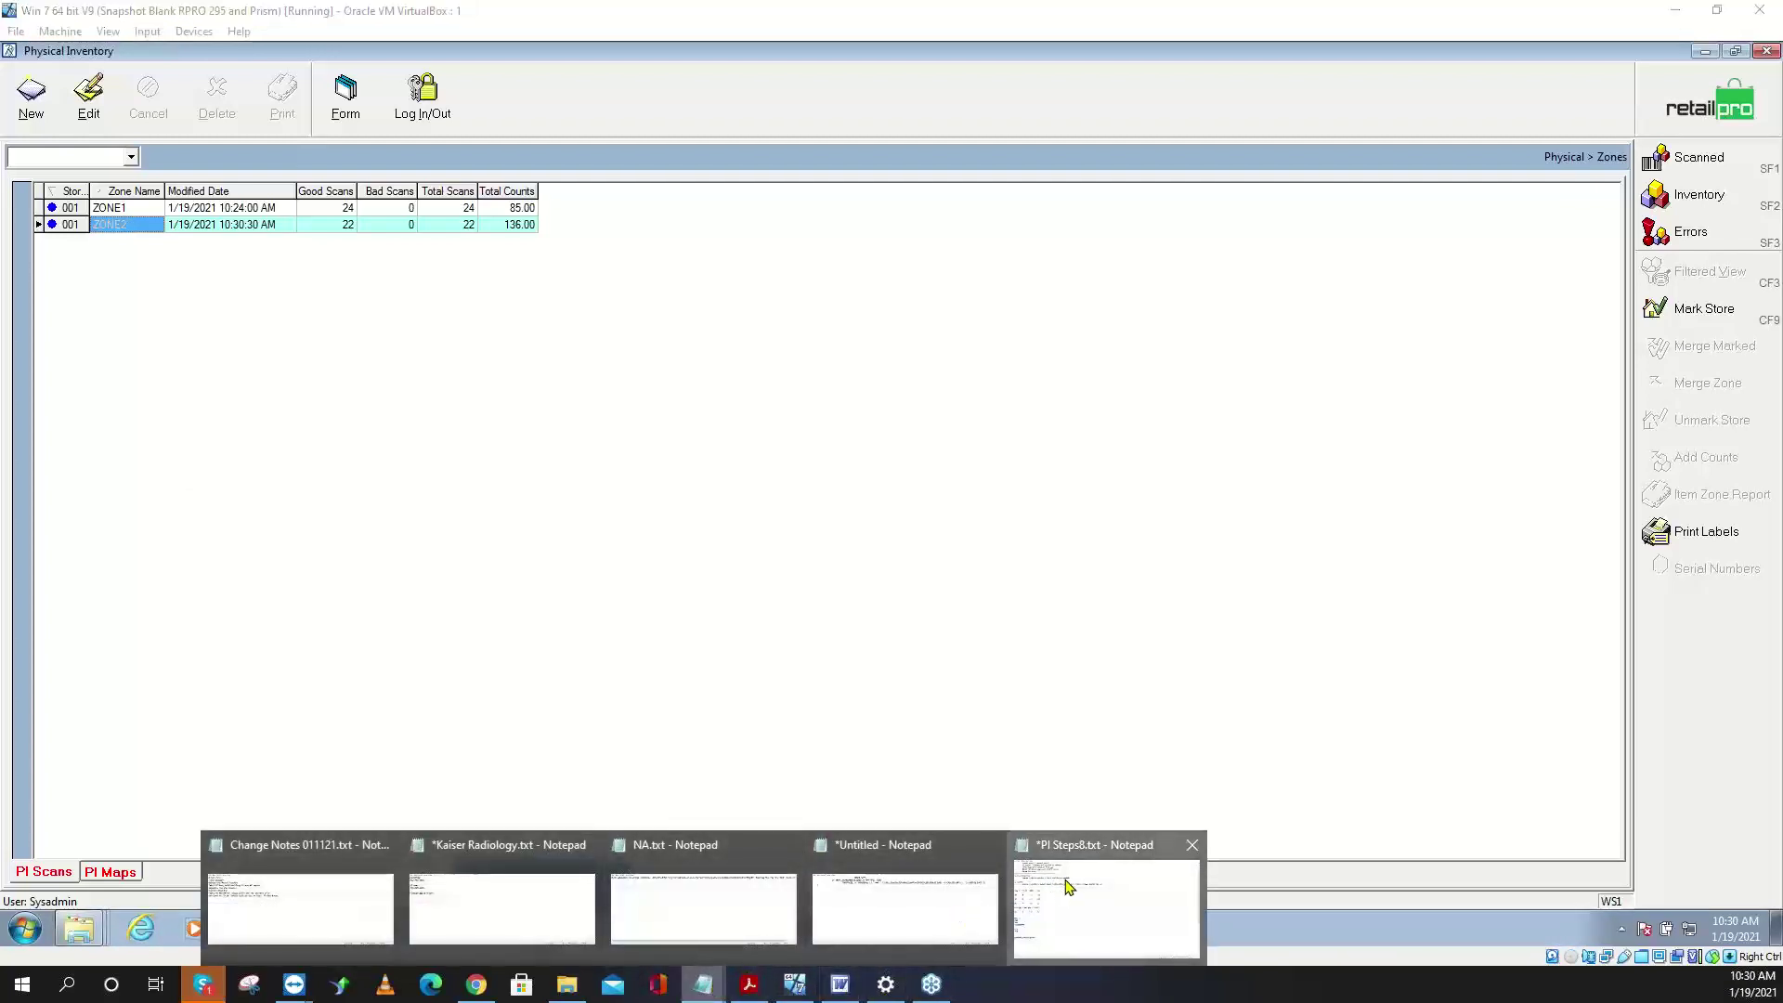
pyautogui.click(1031, 887)
pyautogui.scroll(3, 373, 333)
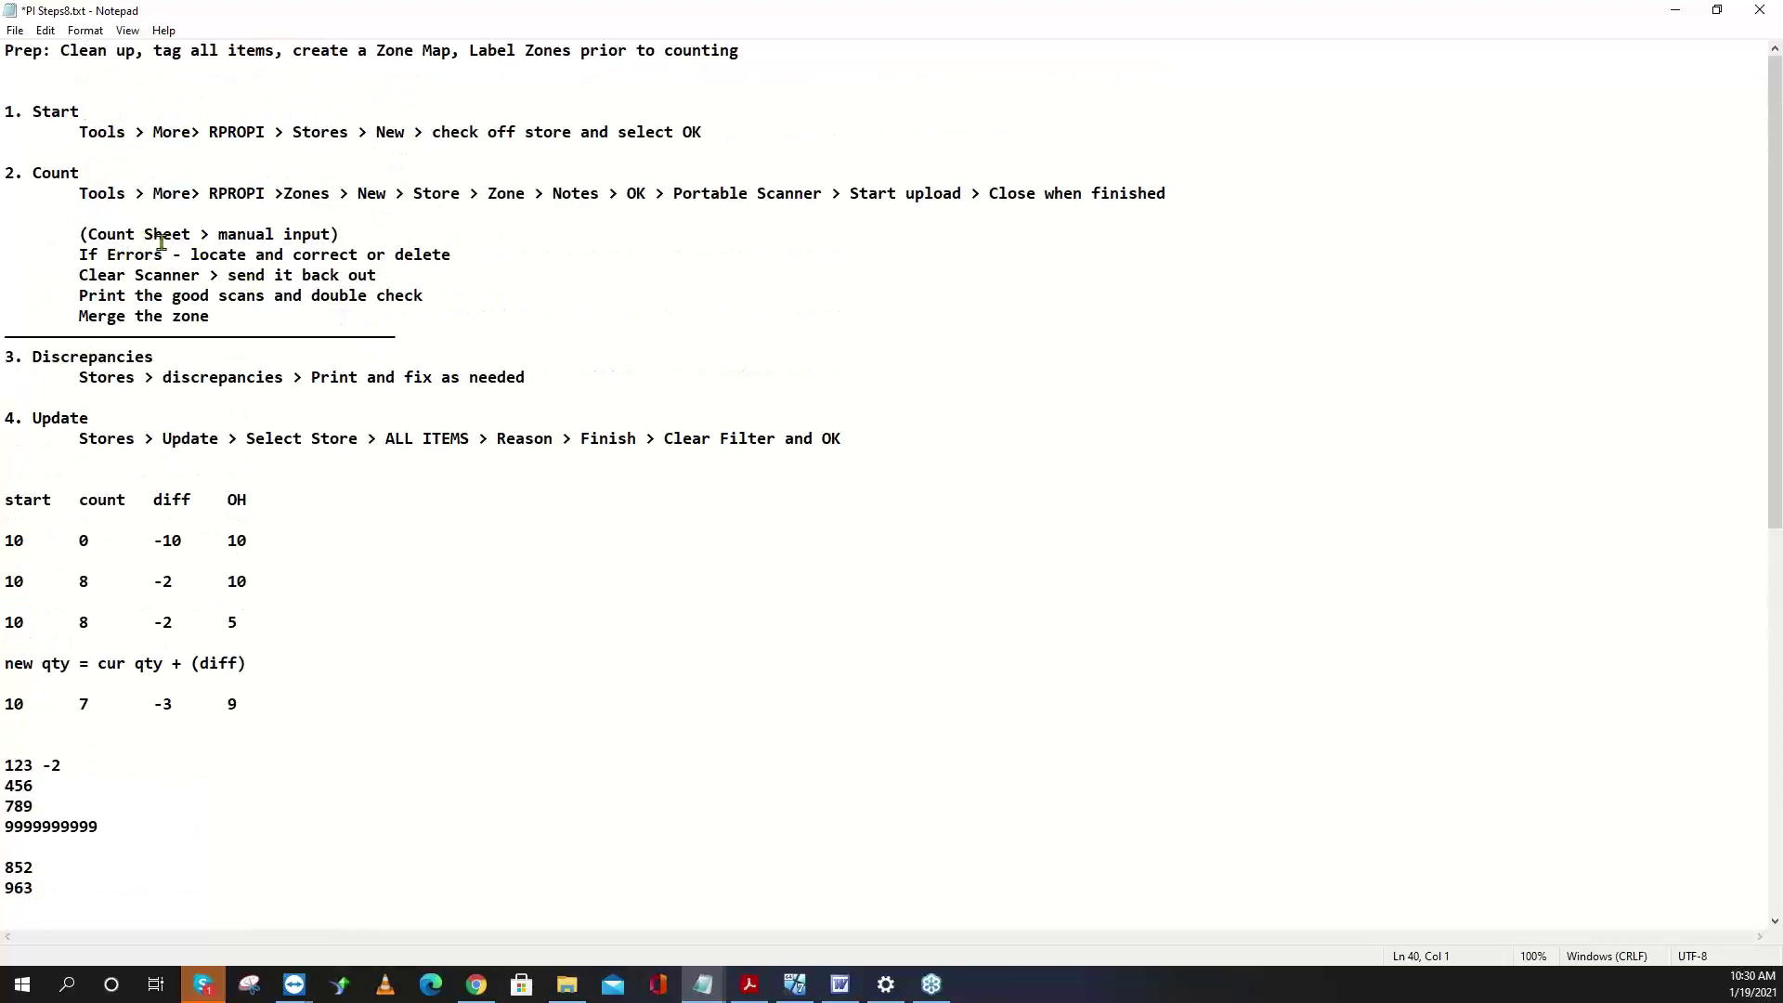
pyautogui.moveTo(128, 234); pyautogui.dragTo(453, 254)
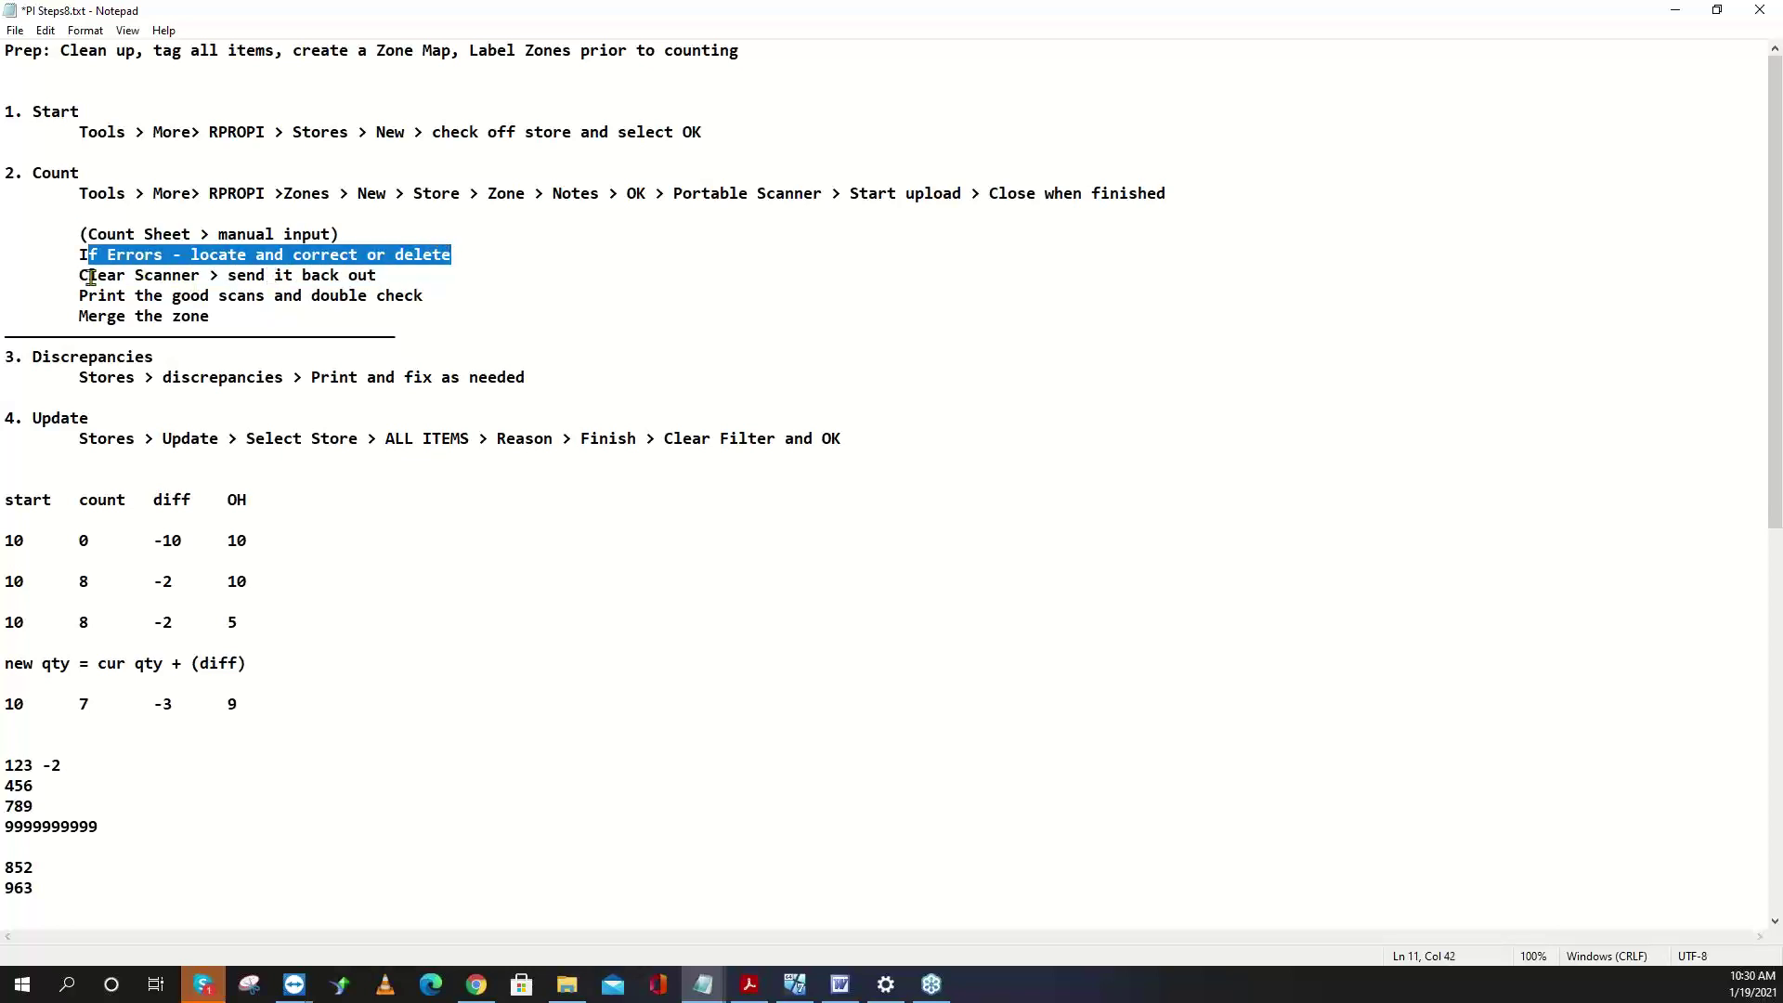
pyautogui.moveTo(81, 275); pyautogui.dragTo(207, 274)
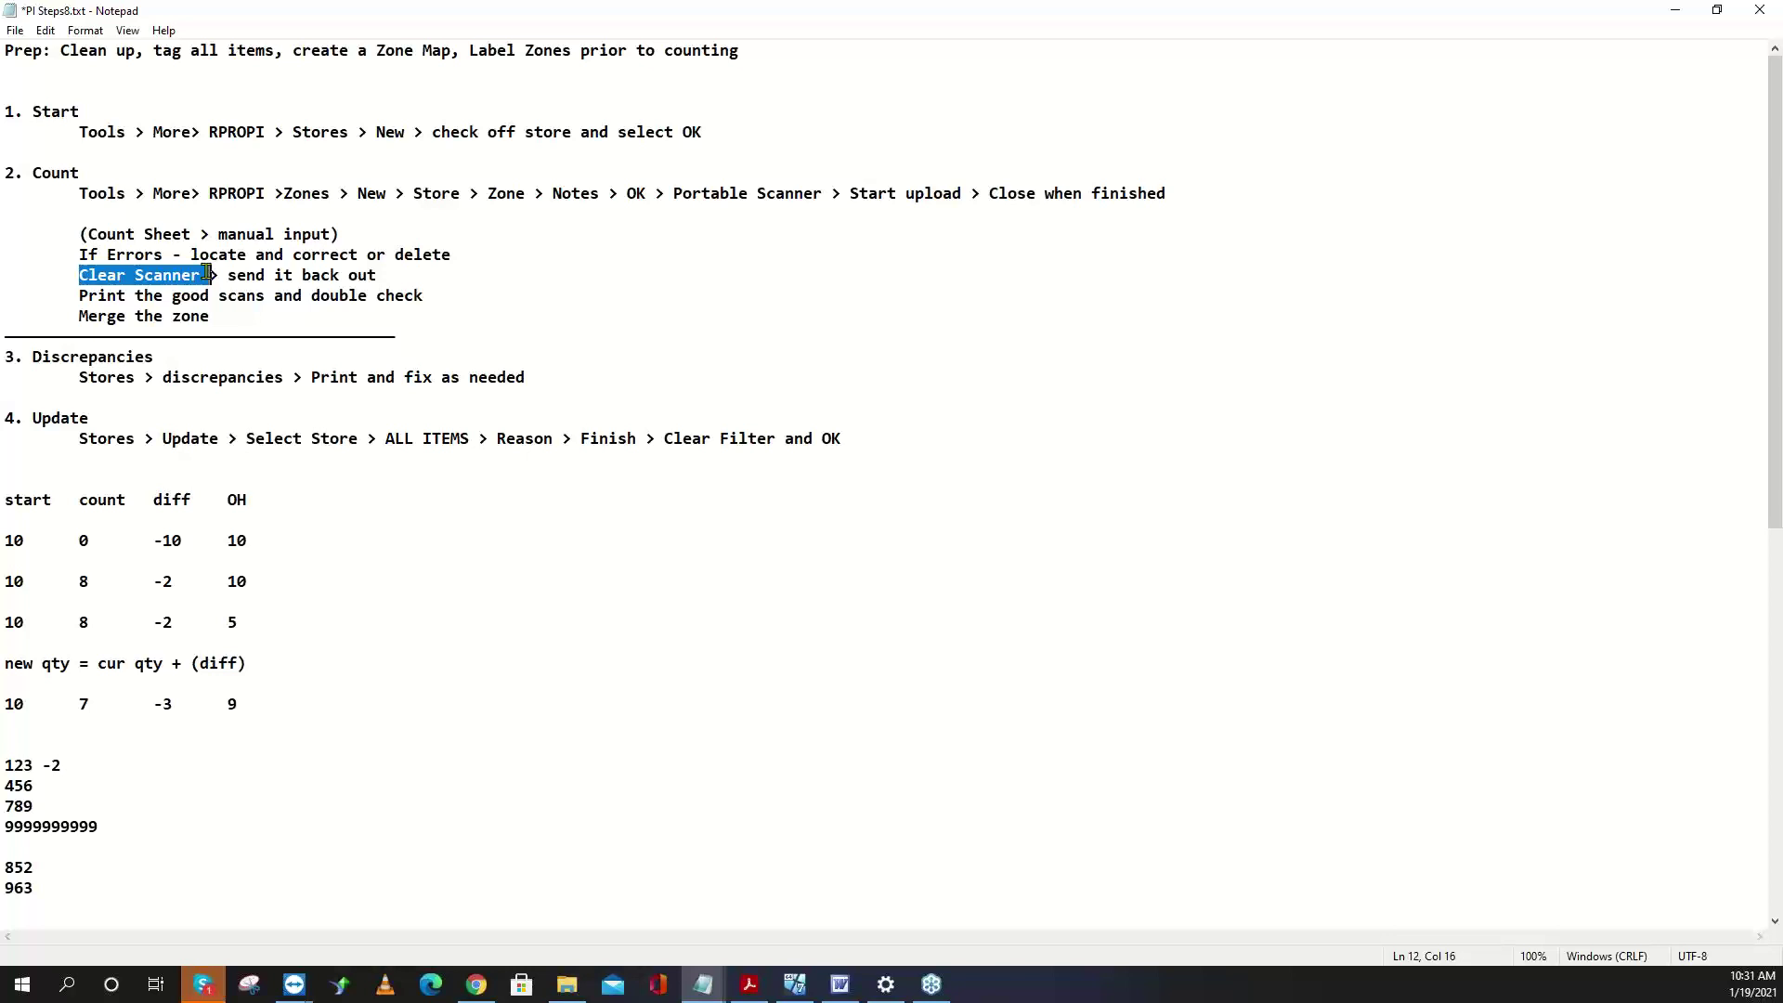
pyautogui.click(232, 275)
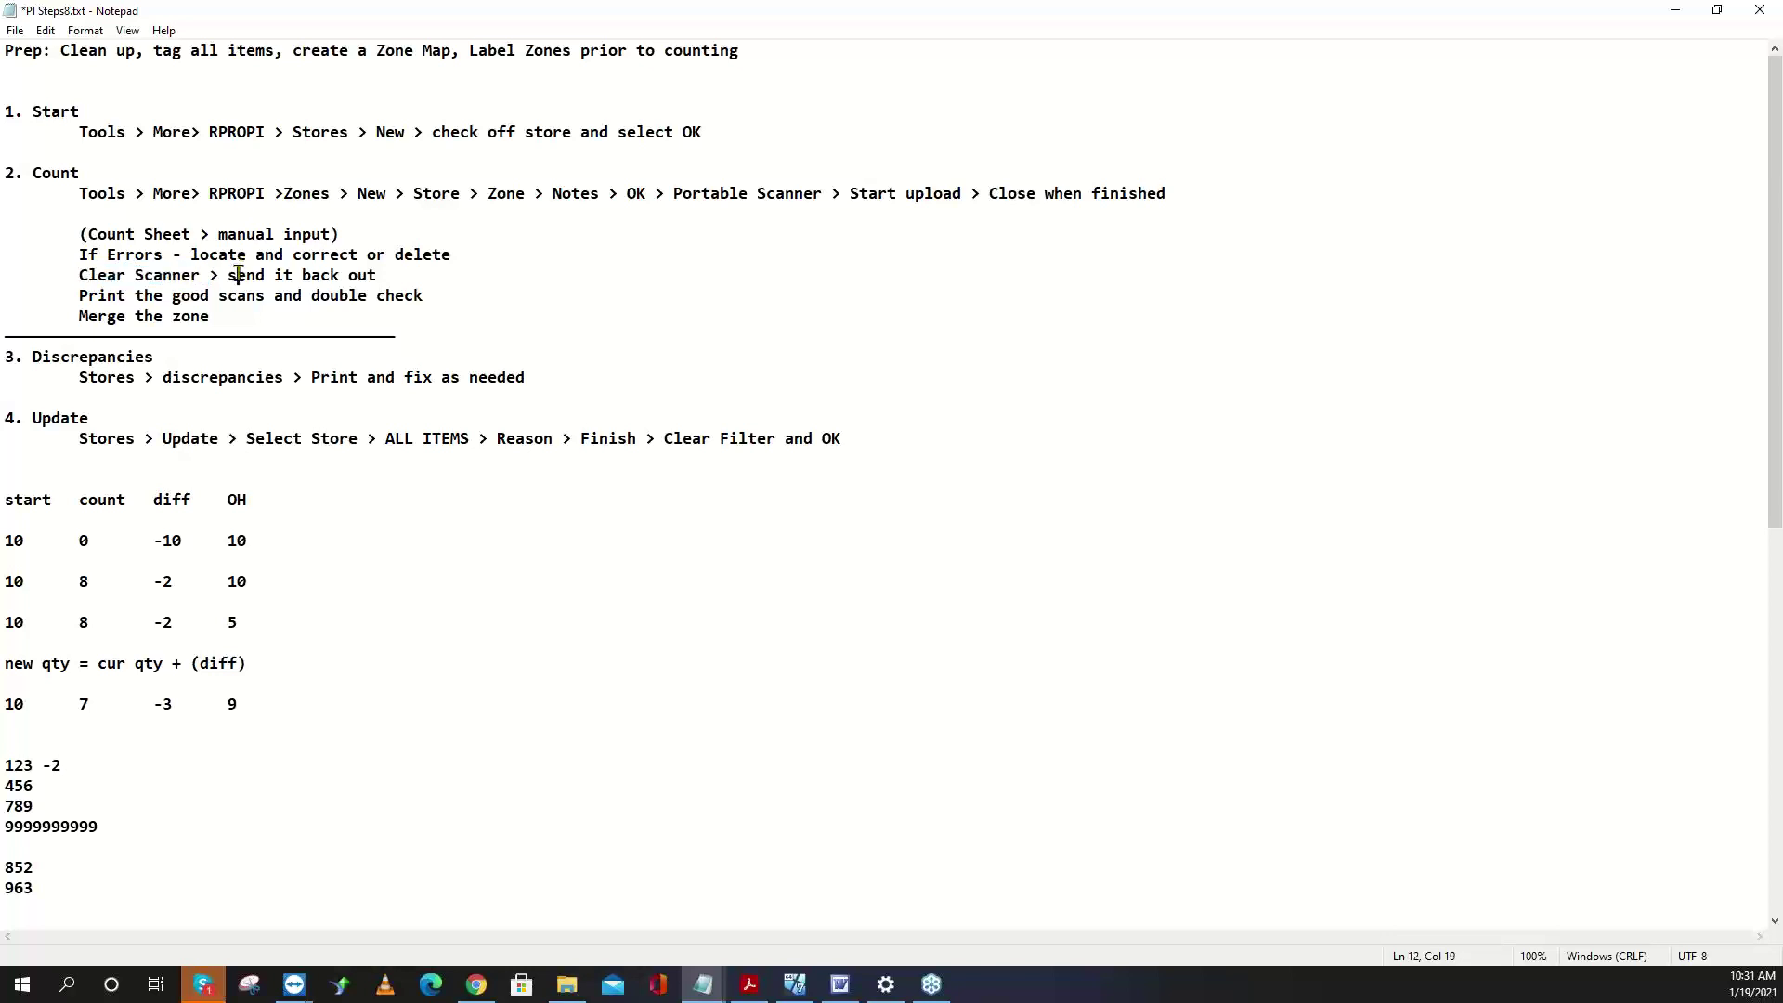
pyautogui.moveTo(231, 275); pyautogui.dragTo(388, 275)
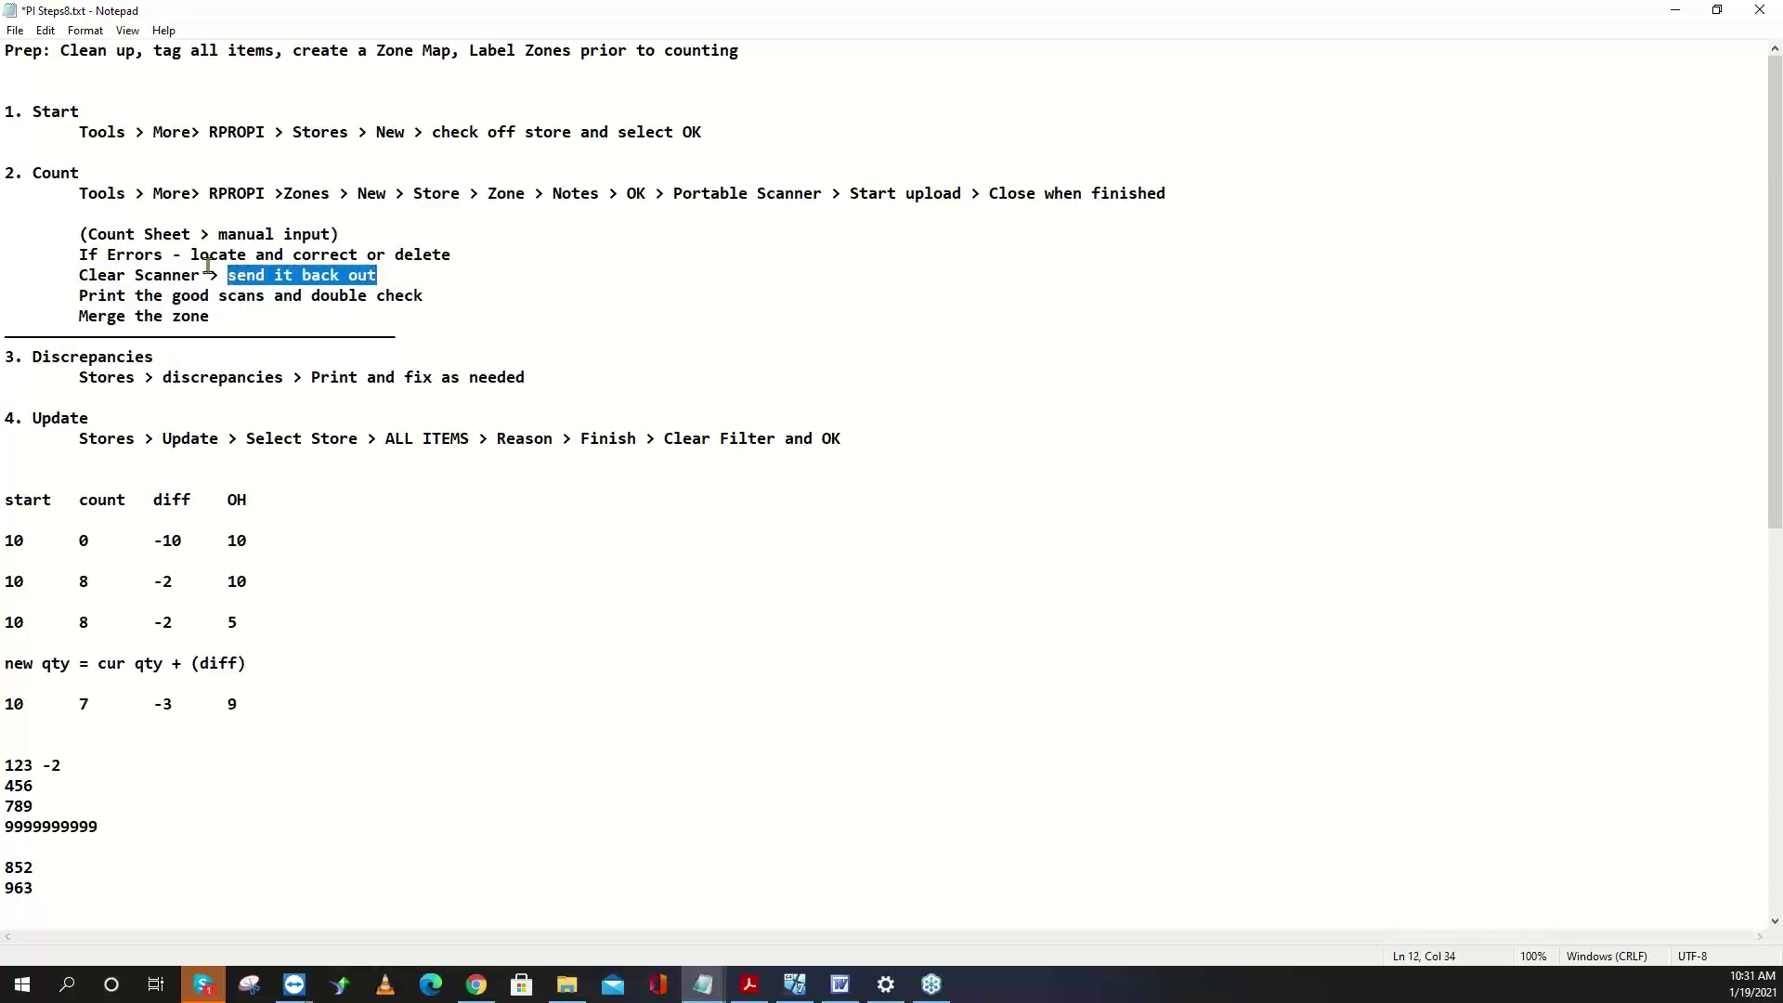
pyautogui.moveTo(89, 296); pyautogui.dragTo(426, 304)
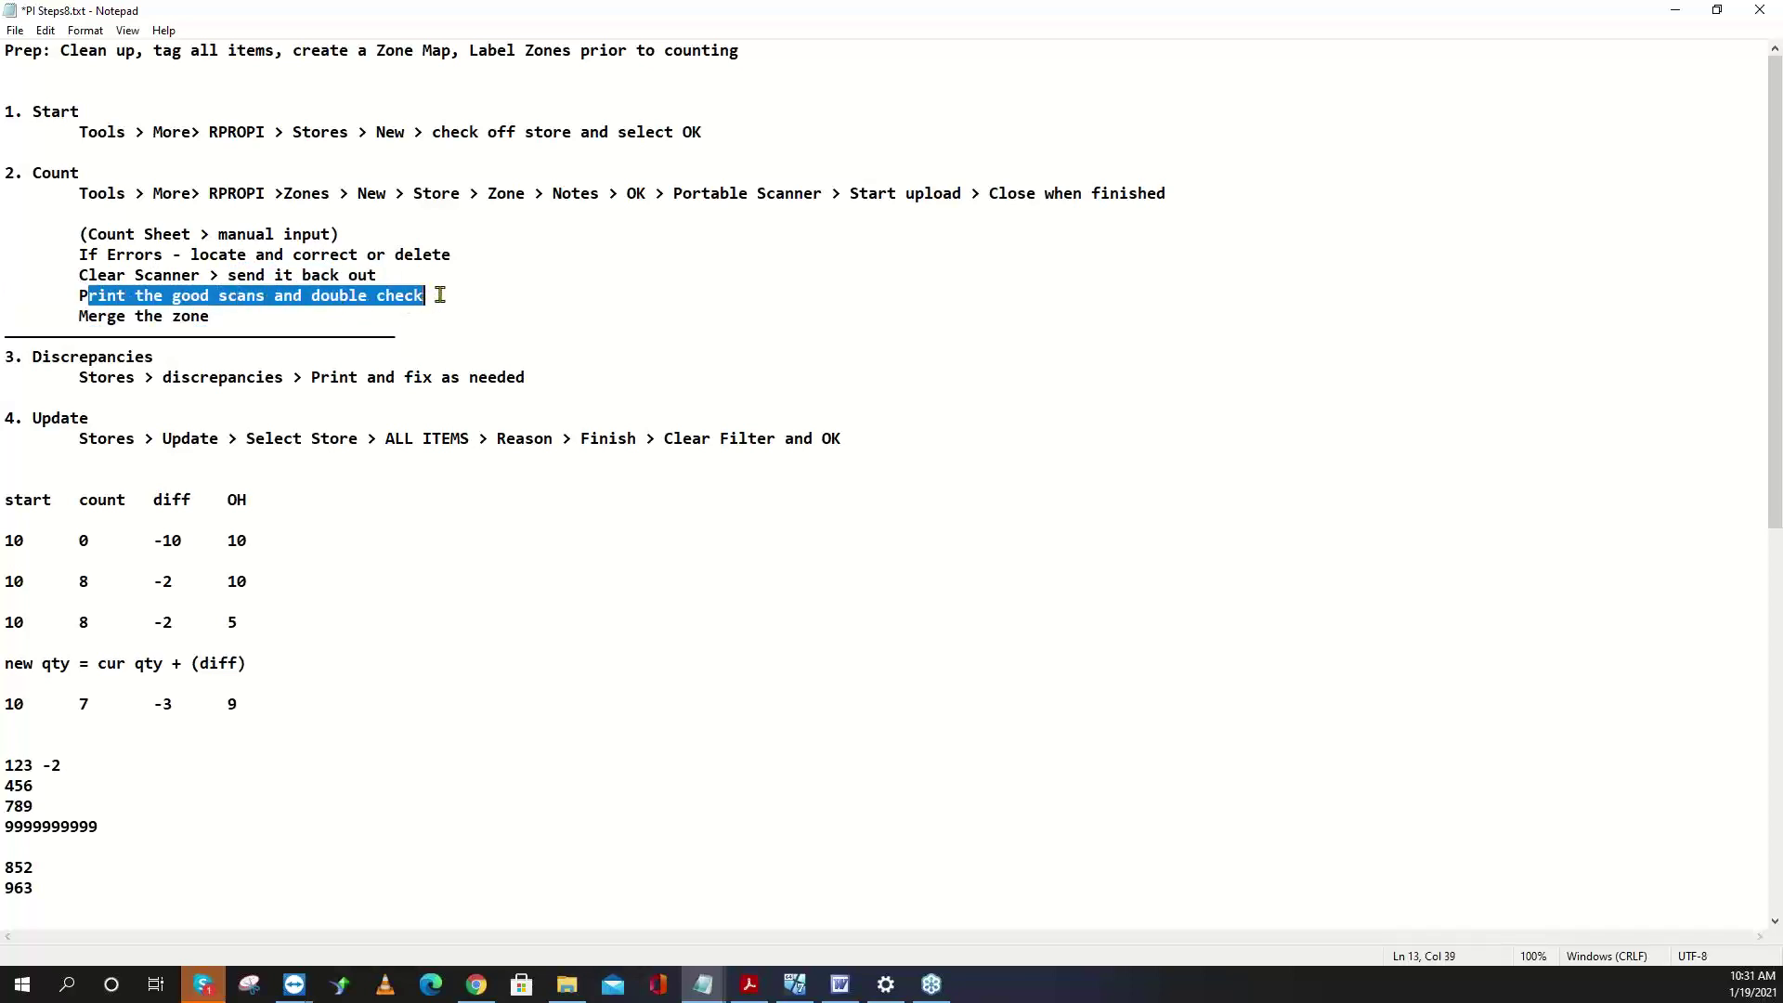
pyautogui.click(441, 295)
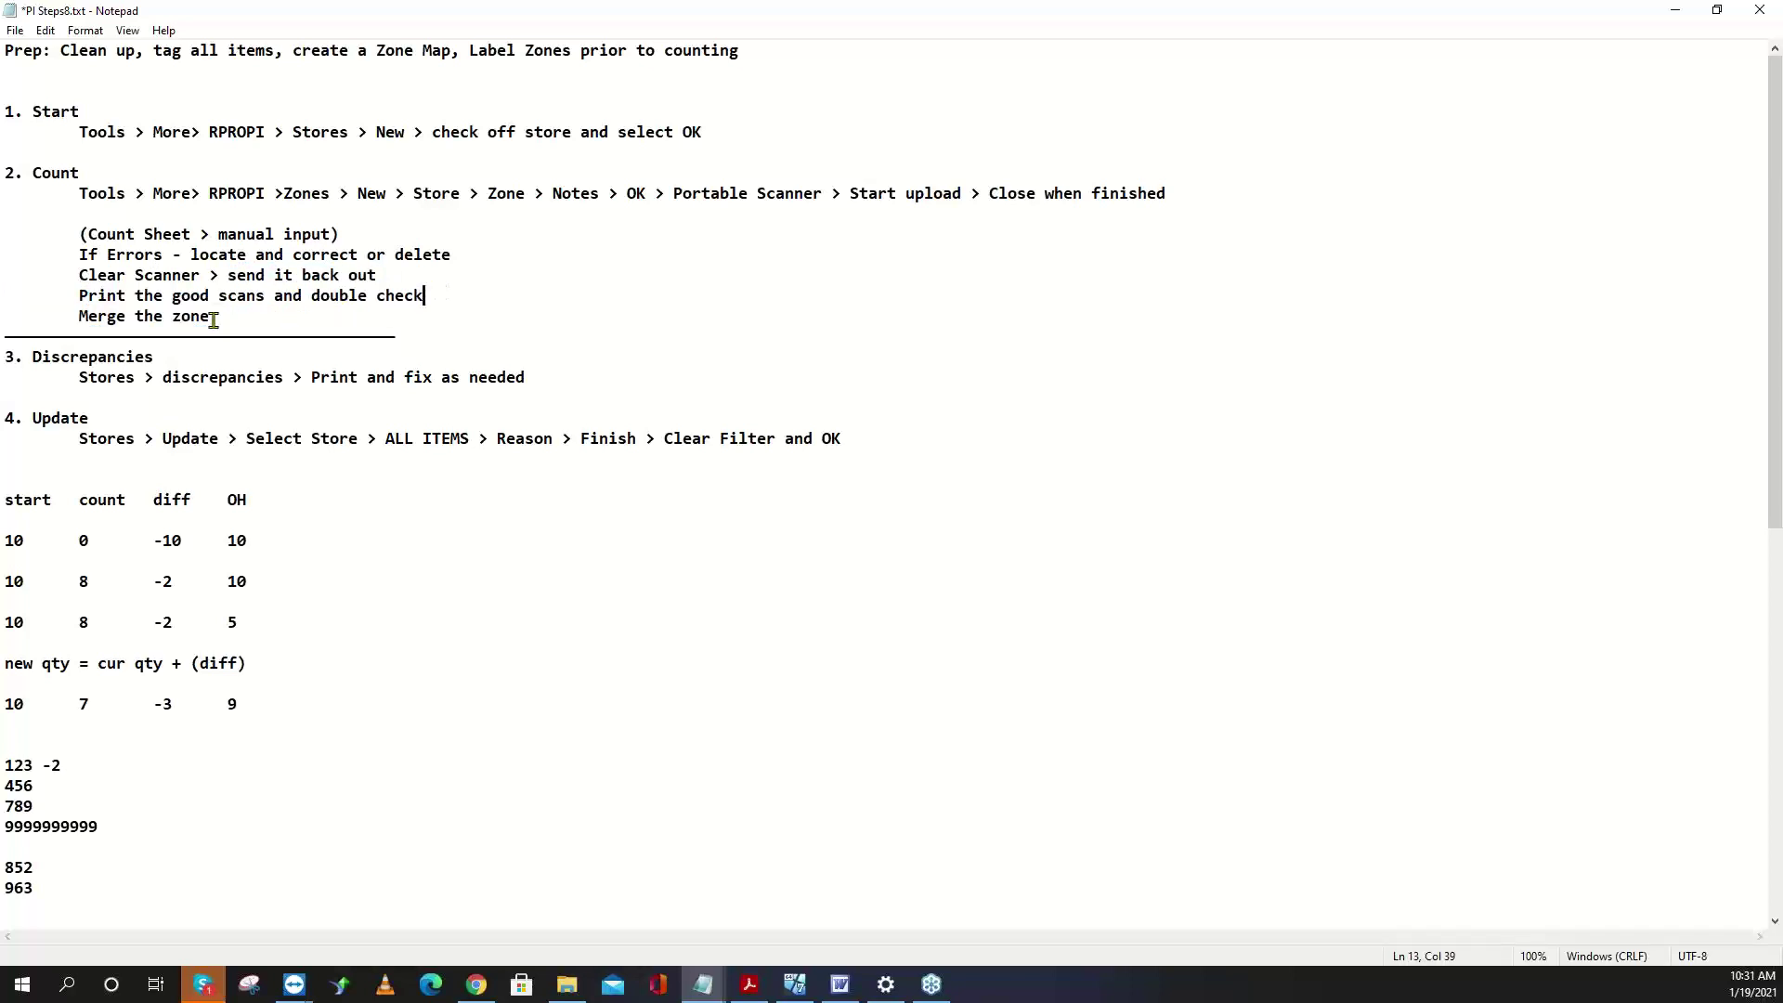
pyautogui.moveTo(212, 316); pyautogui.dragTo(76, 311)
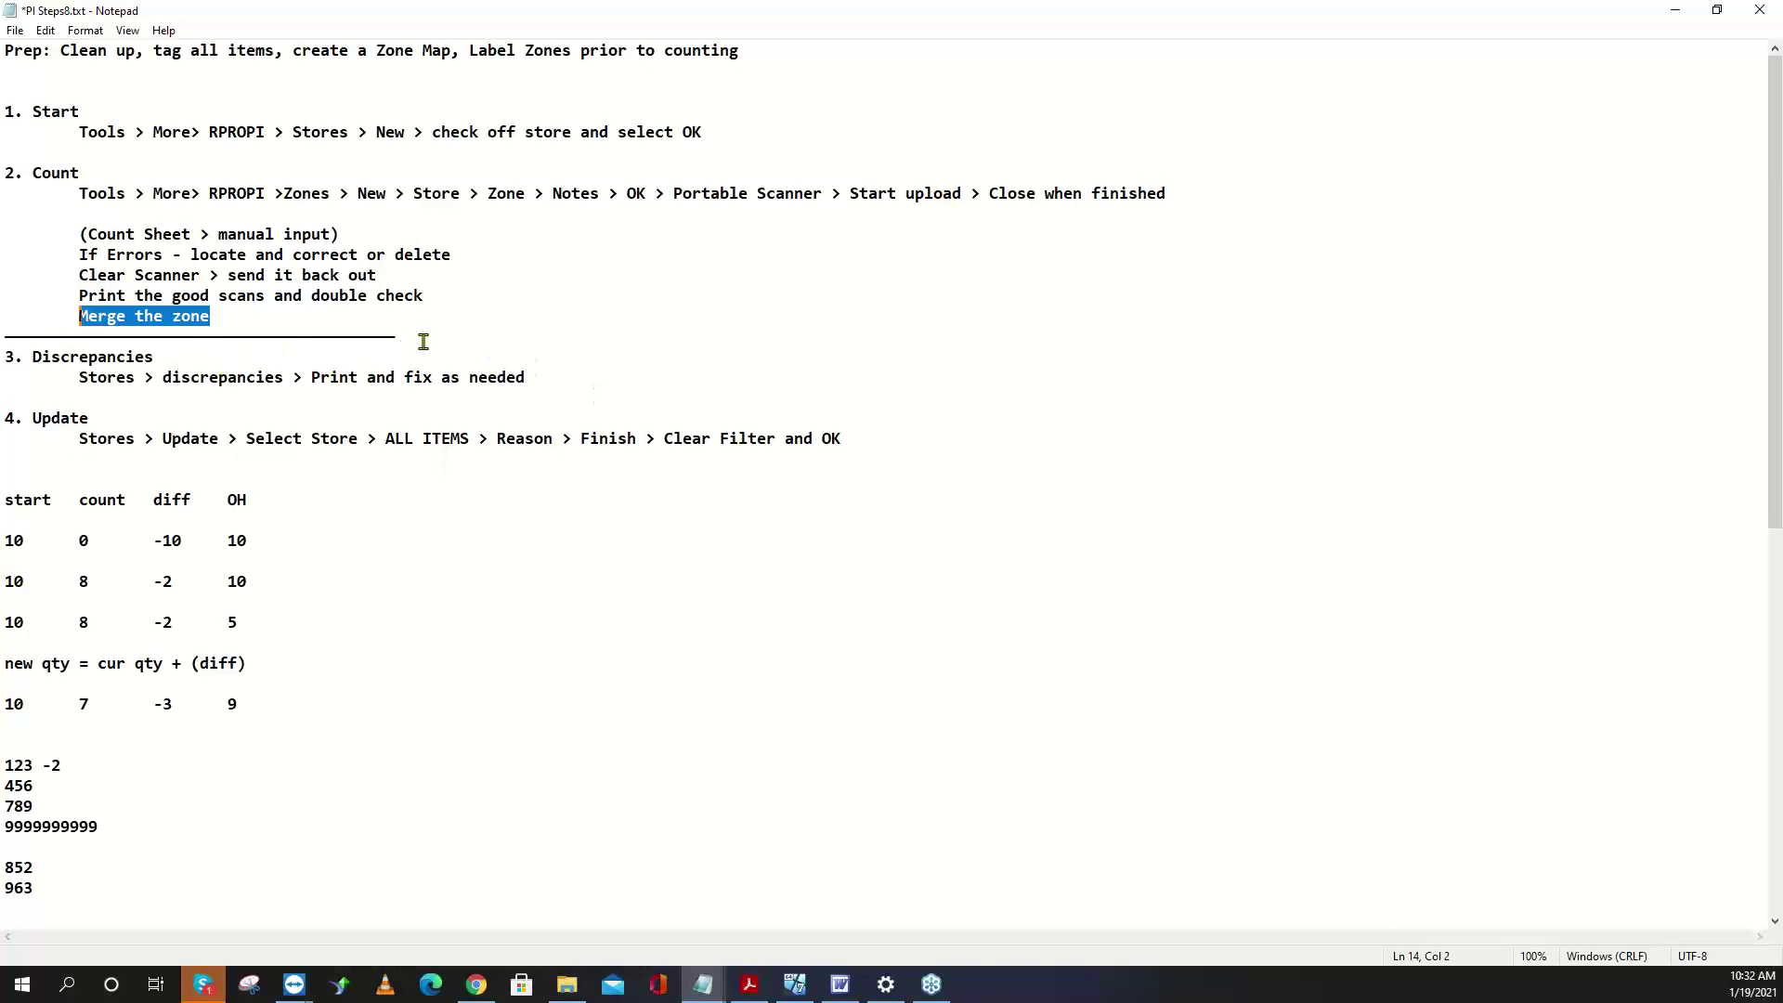
pyautogui.moveTo(409, 336); pyautogui.dragTo(4, 334)
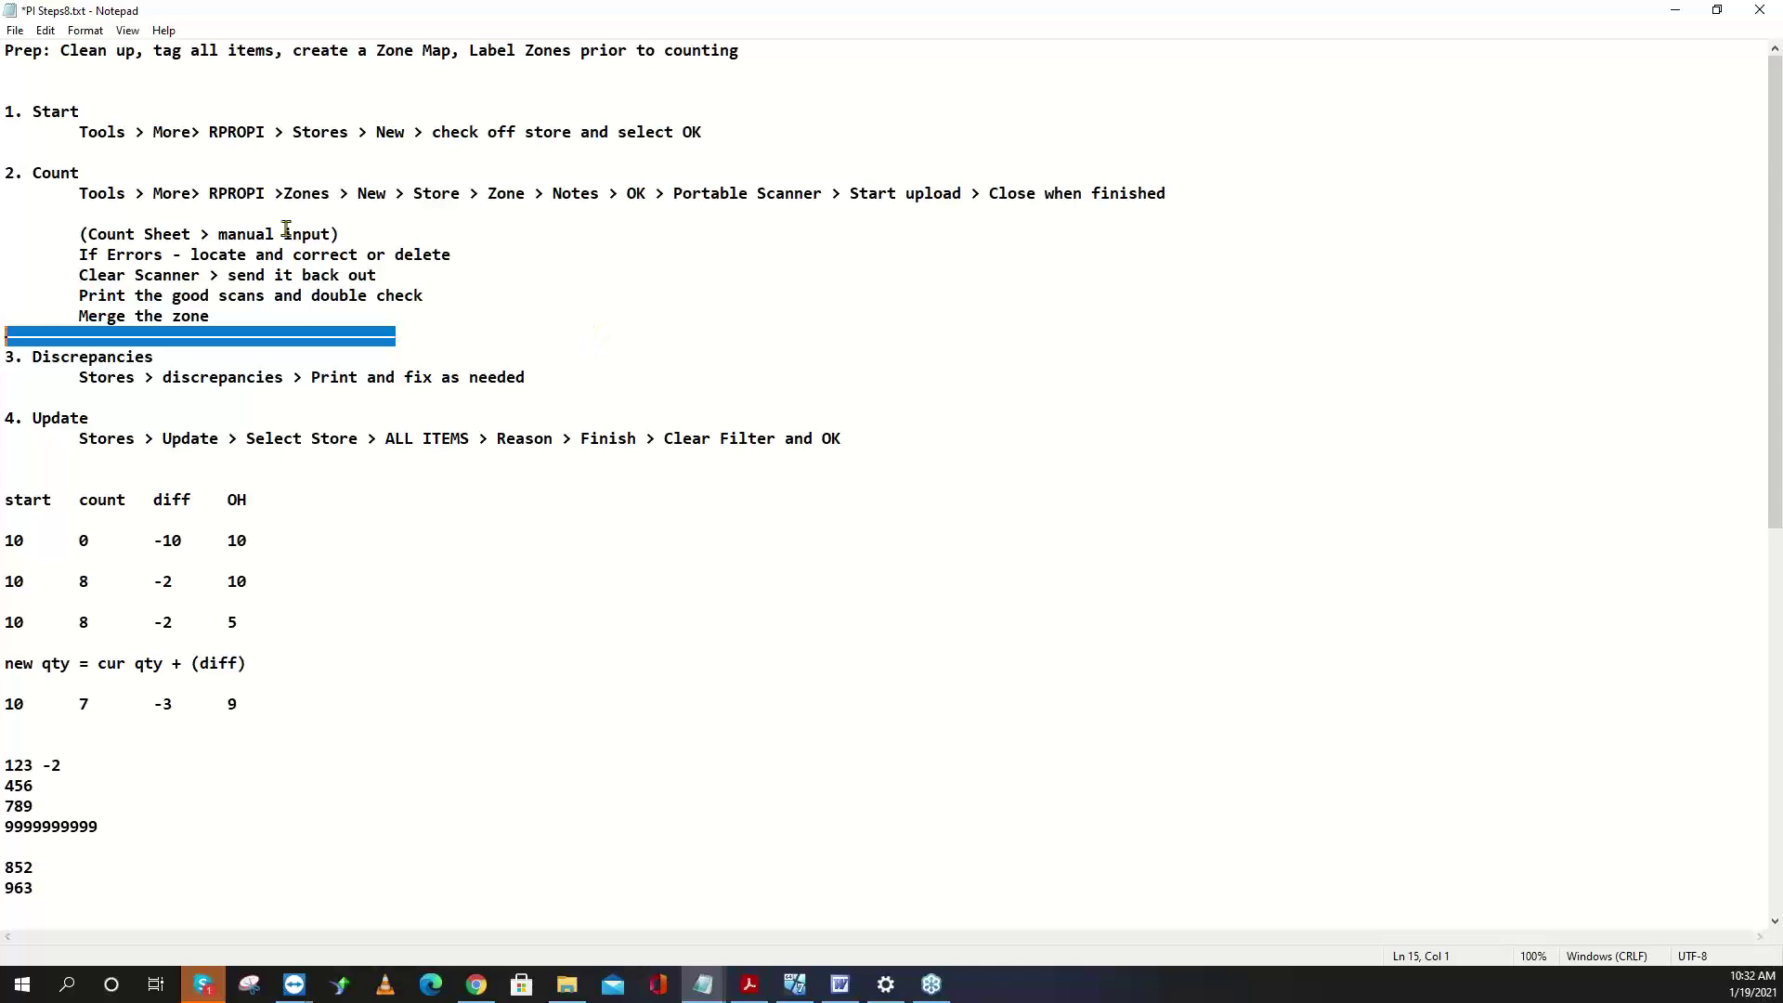
# - Review the Start, Count, Discrepancies and Update headings and sections
pyautogui.moveTo(84, 112); pyautogui.dragTo(31, 112)
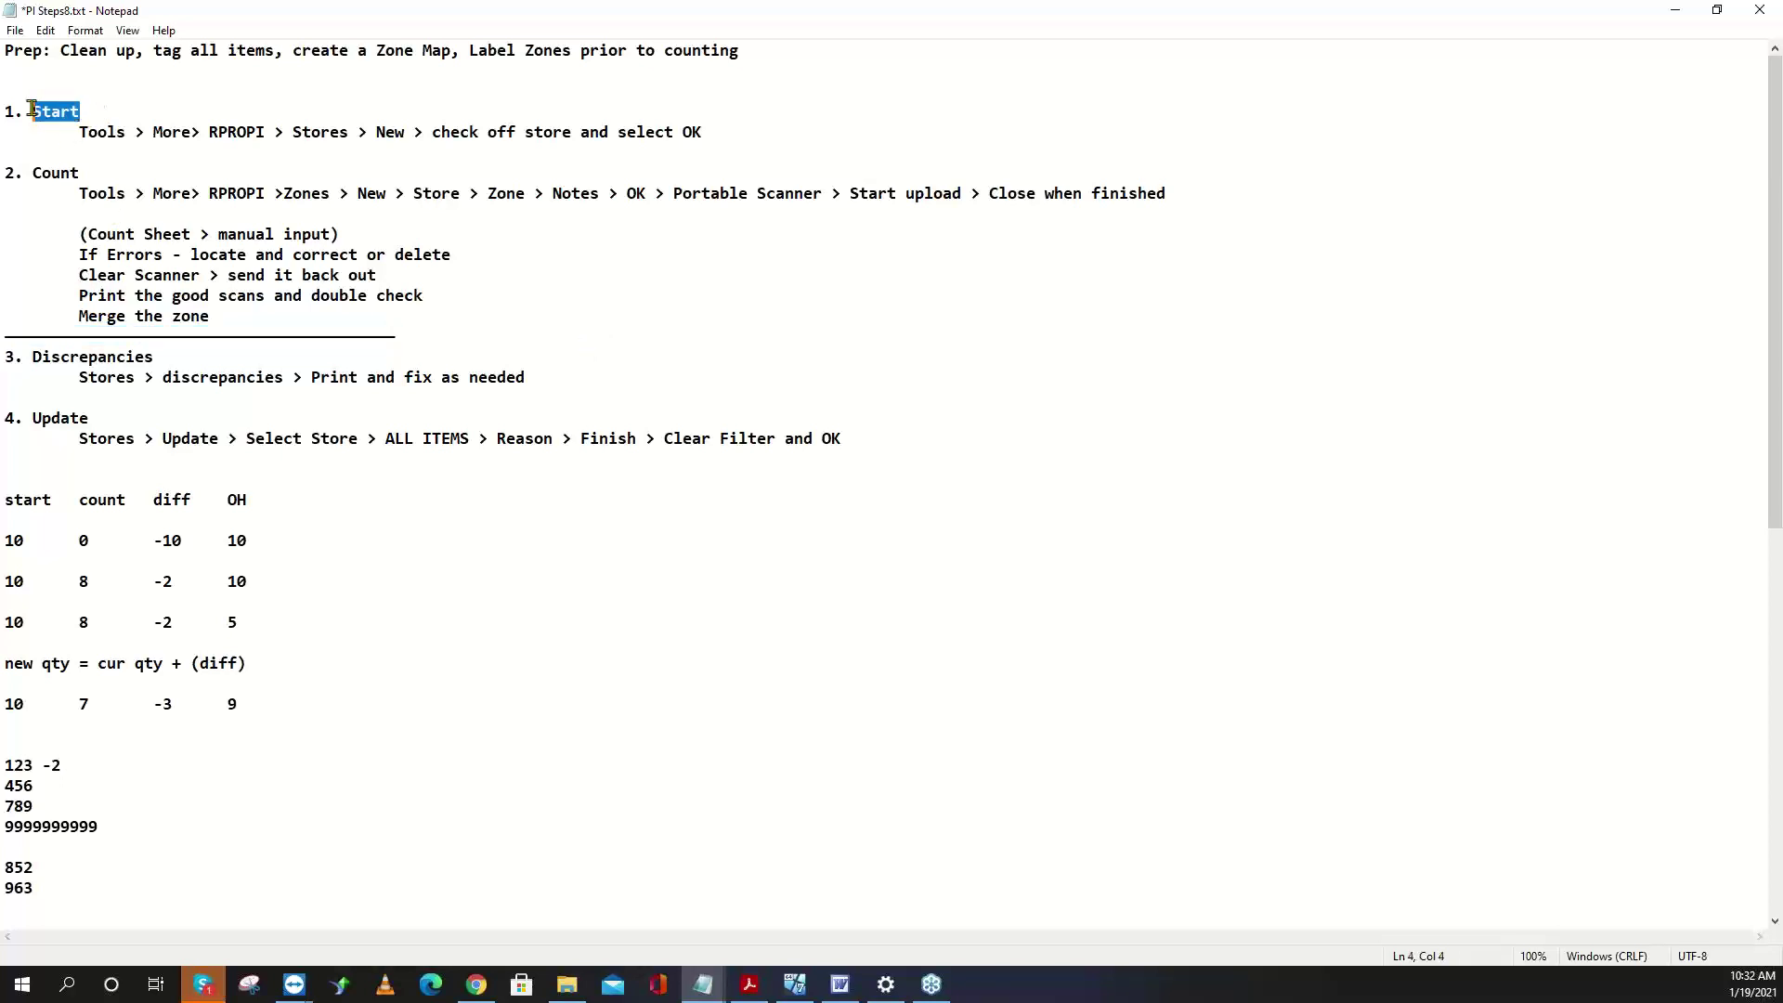
pyautogui.moveTo(4, 173); pyautogui.dragTo(54, 173)
pyautogui.moveTo(148, 369); pyautogui.dragTo(87, 353)
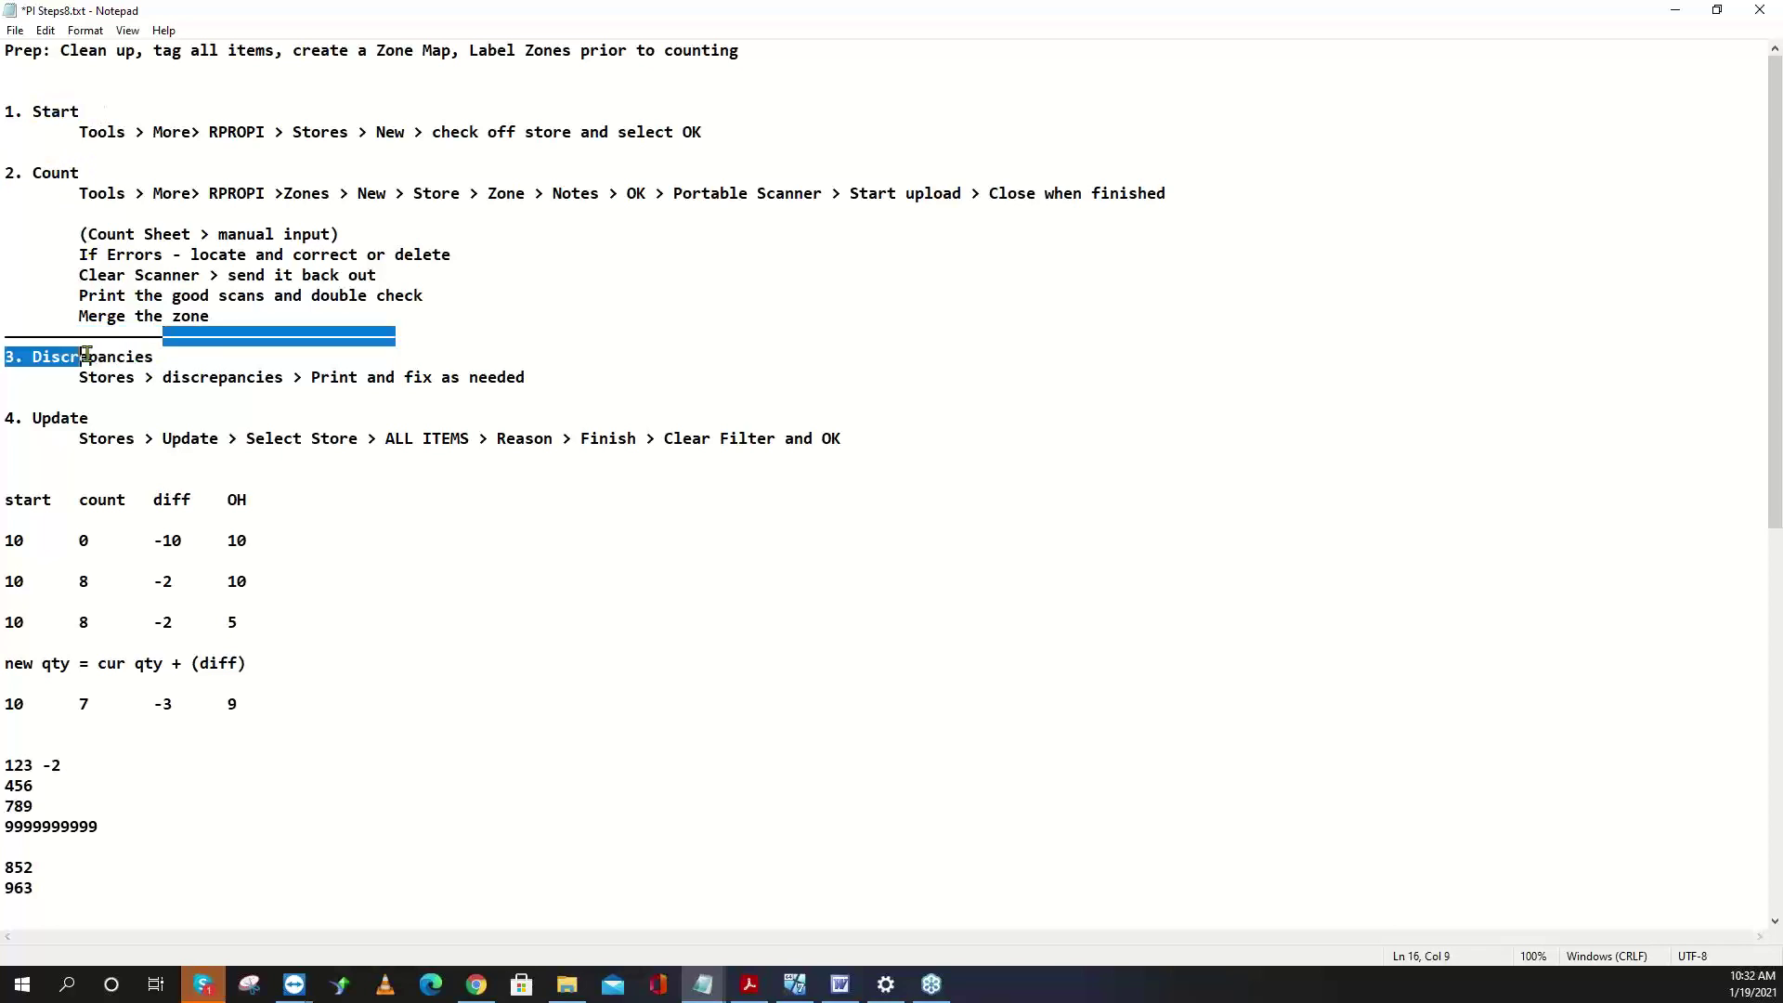
pyautogui.moveTo(90, 419); pyautogui.dragTo(16, 420)
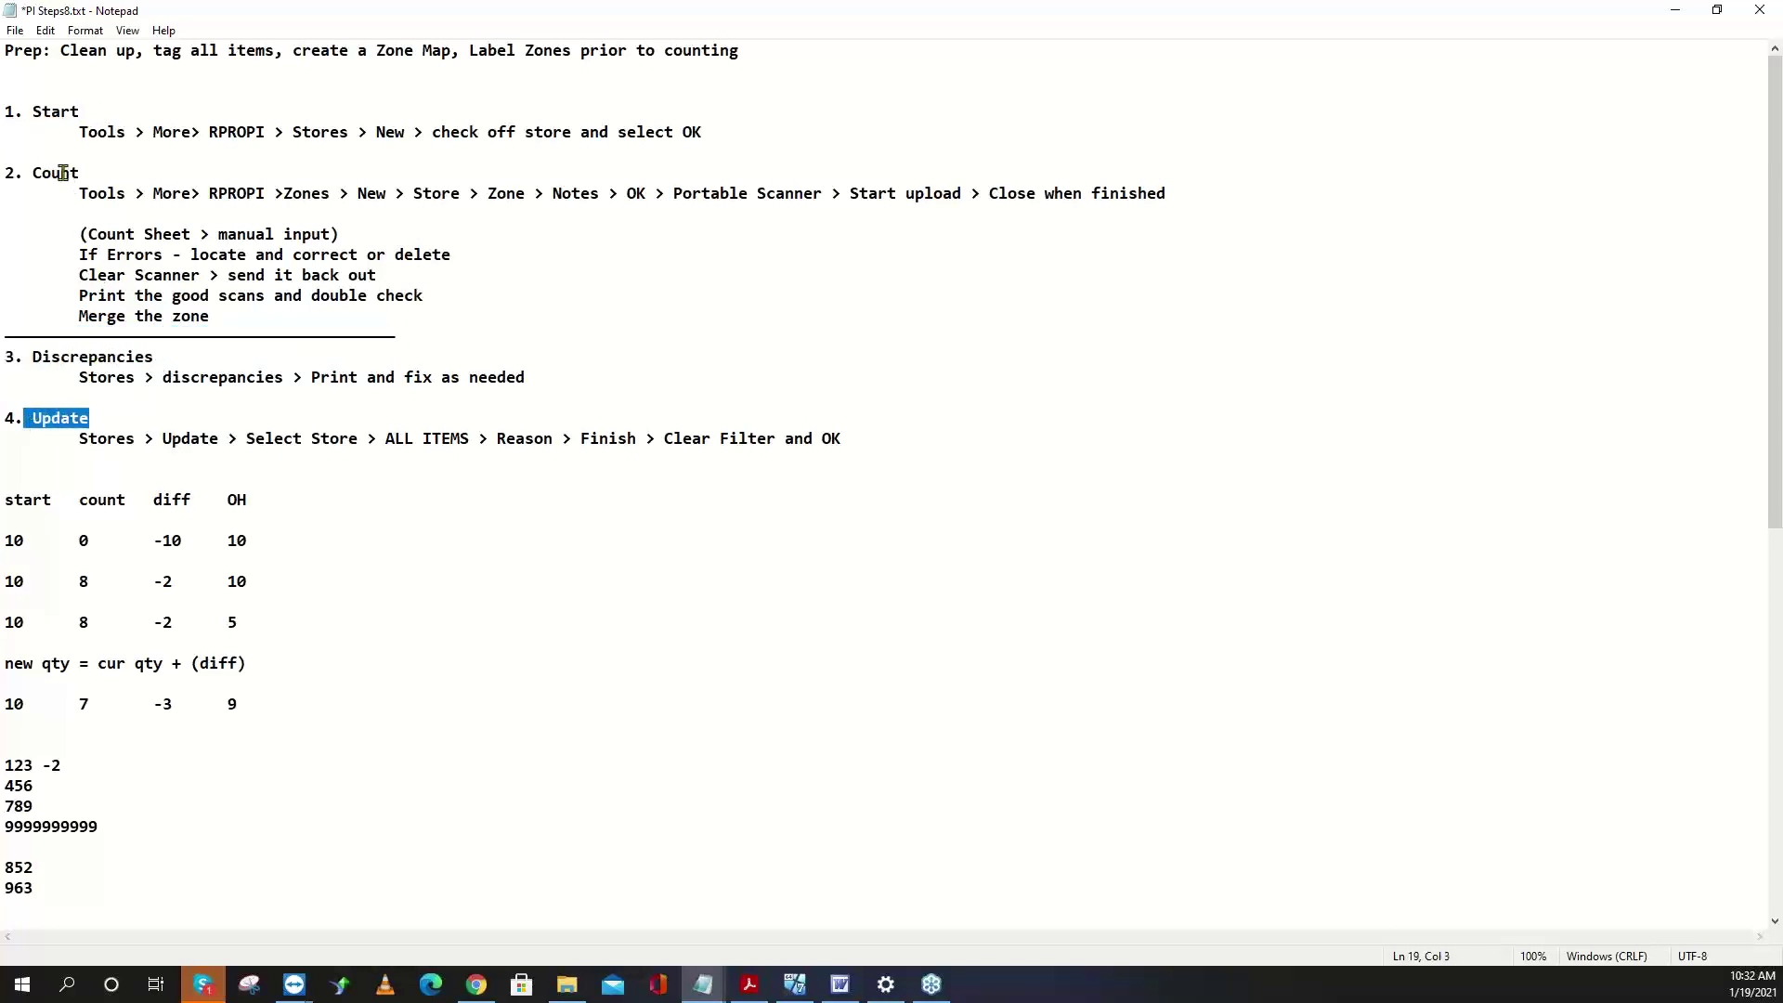
pyautogui.moveTo(81, 173); pyautogui.dragTo(5, 172)
pyautogui.moveTo(84, 112); pyautogui.dragTo(4, 113)
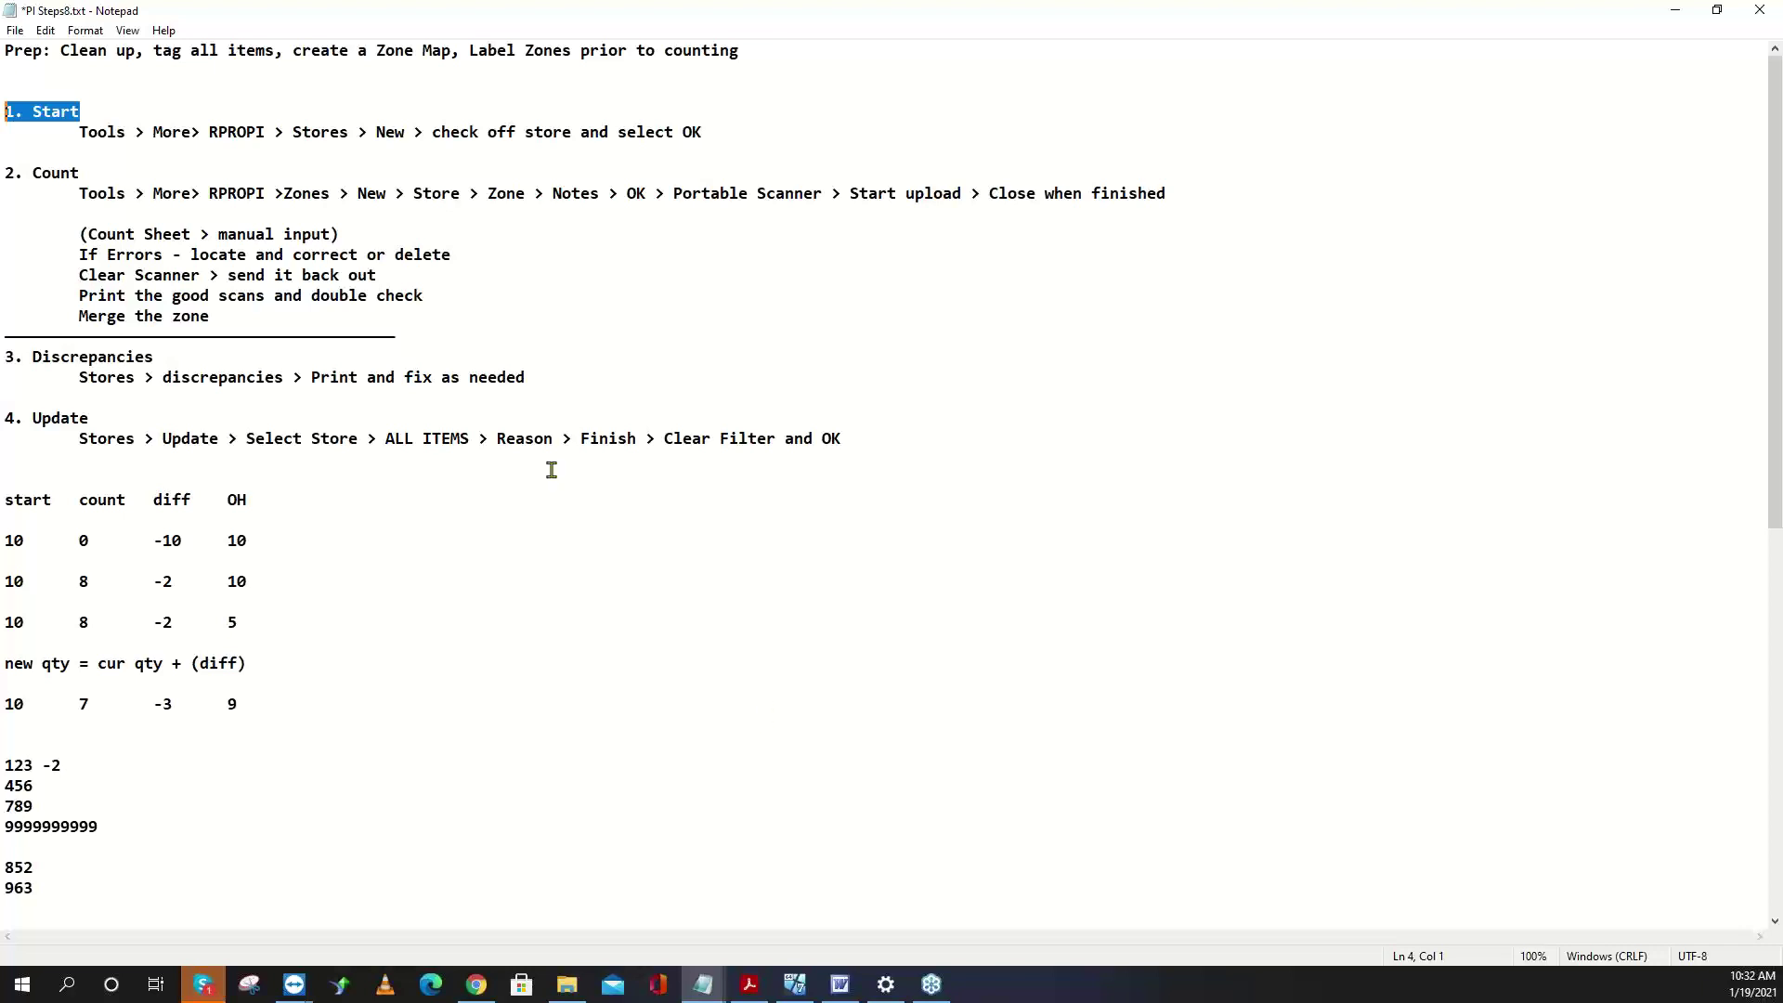
pyautogui.moveTo(7, 354); pyautogui.dragTo(916, 444)
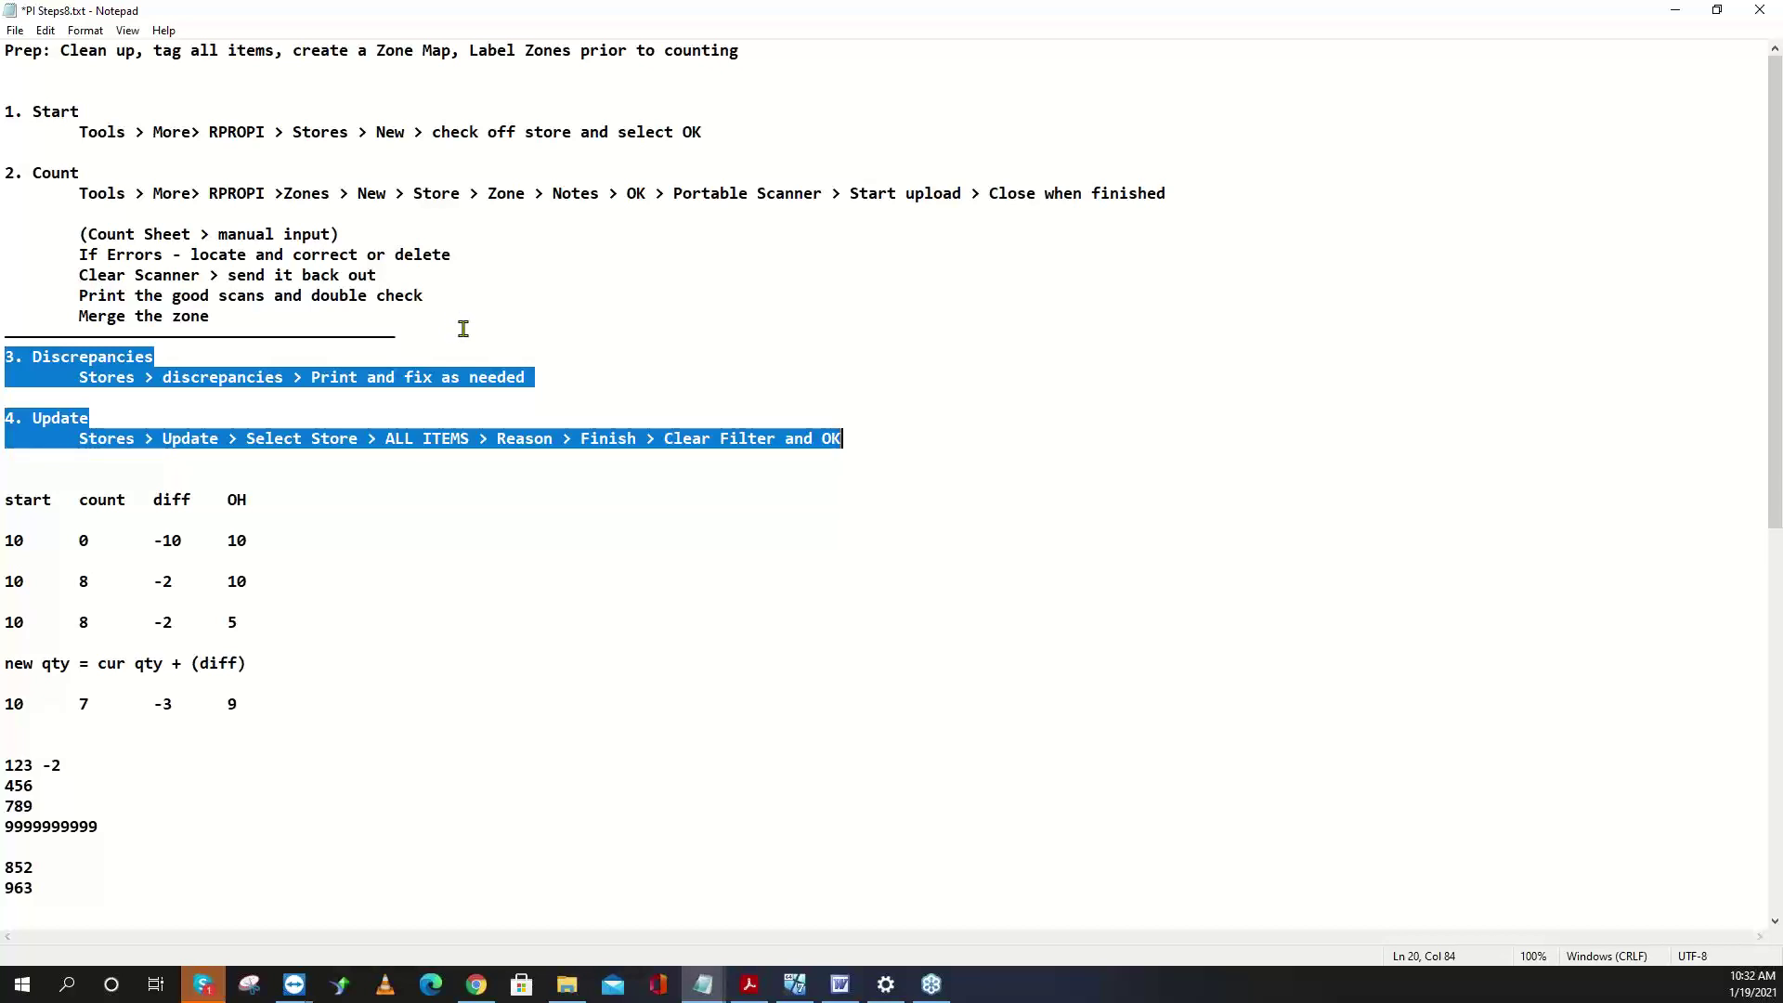
pyautogui.click(59, 524)
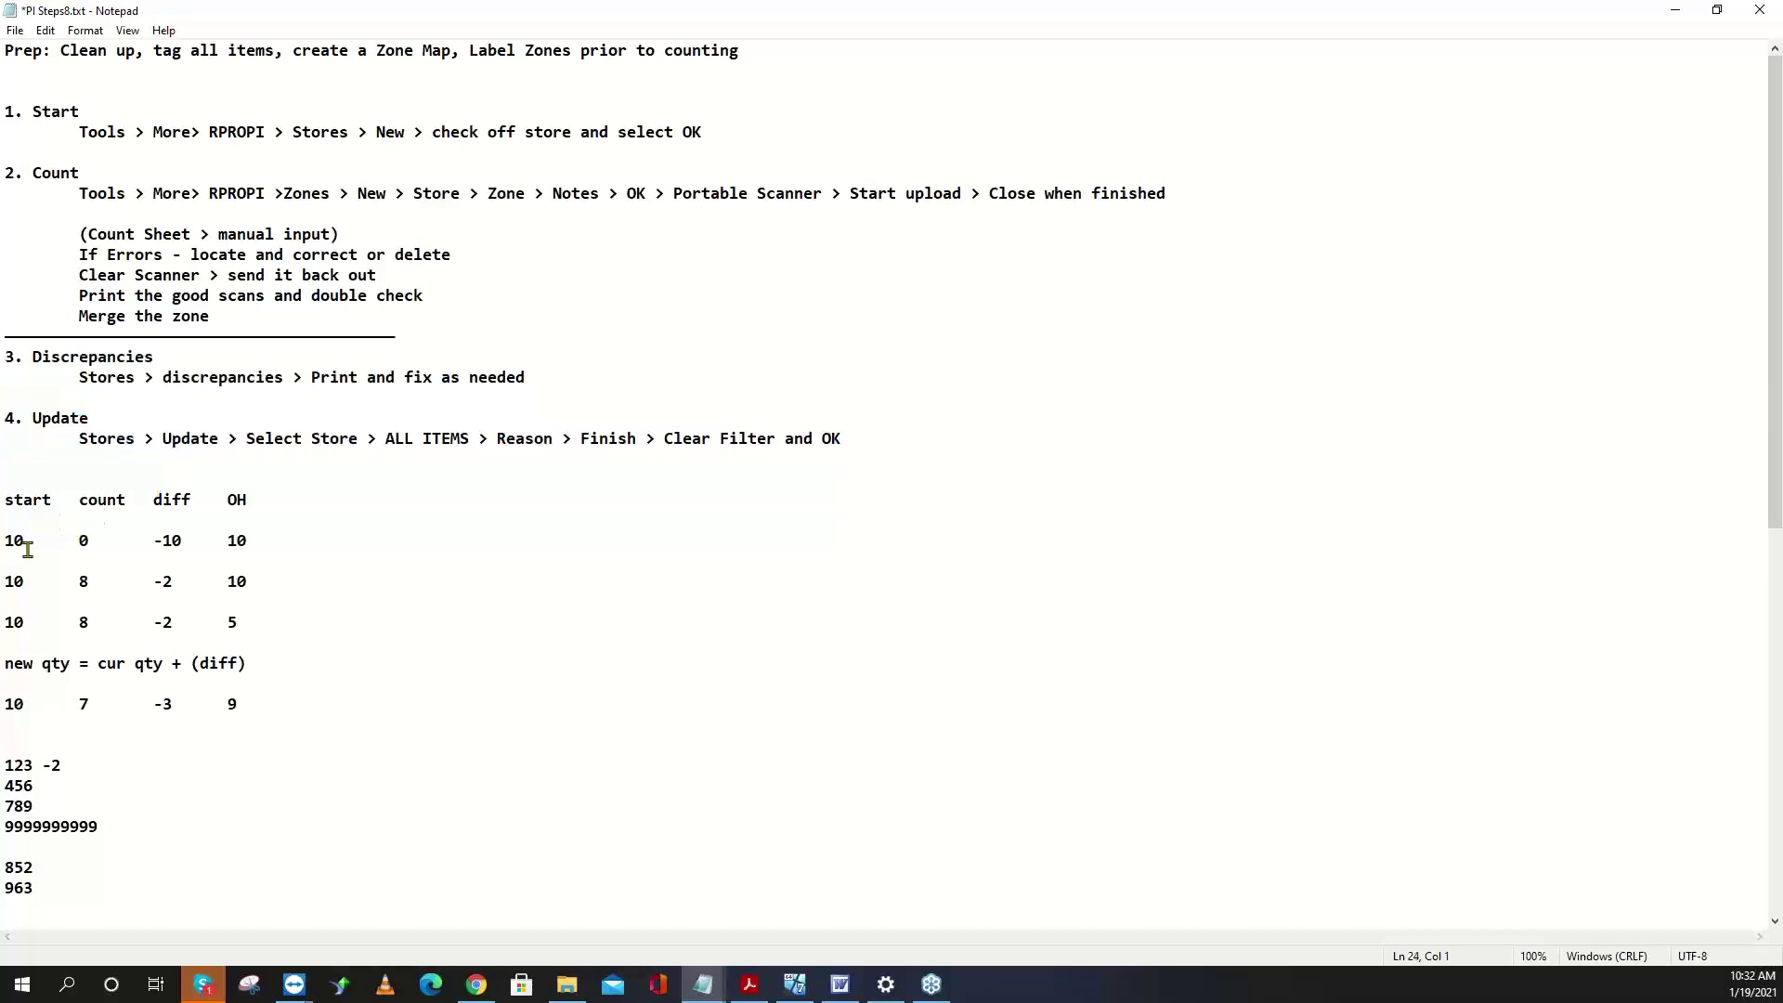
pyautogui.moveTo(27, 550); pyautogui.dragTo(7, 551)
pyautogui.moveTo(250, 543); pyautogui.dragTo(225, 543)
pyautogui.moveTo(26, 548); pyautogui.dragTo(5, 548)
pyautogui.moveTo(253, 546); pyautogui.dragTo(225, 546)
pyautogui.moveTo(26, 548); pyautogui.dragTo(152, 543)
pyautogui.moveTo(106, 583); pyautogui.dragTo(146, 583)
pyautogui.moveTo(280, 669); pyautogui.dragTo(5, 663)
pyautogui.click(6, 683)
pyautogui.moveTo(260, 664); pyautogui.dragTo(6, 663)
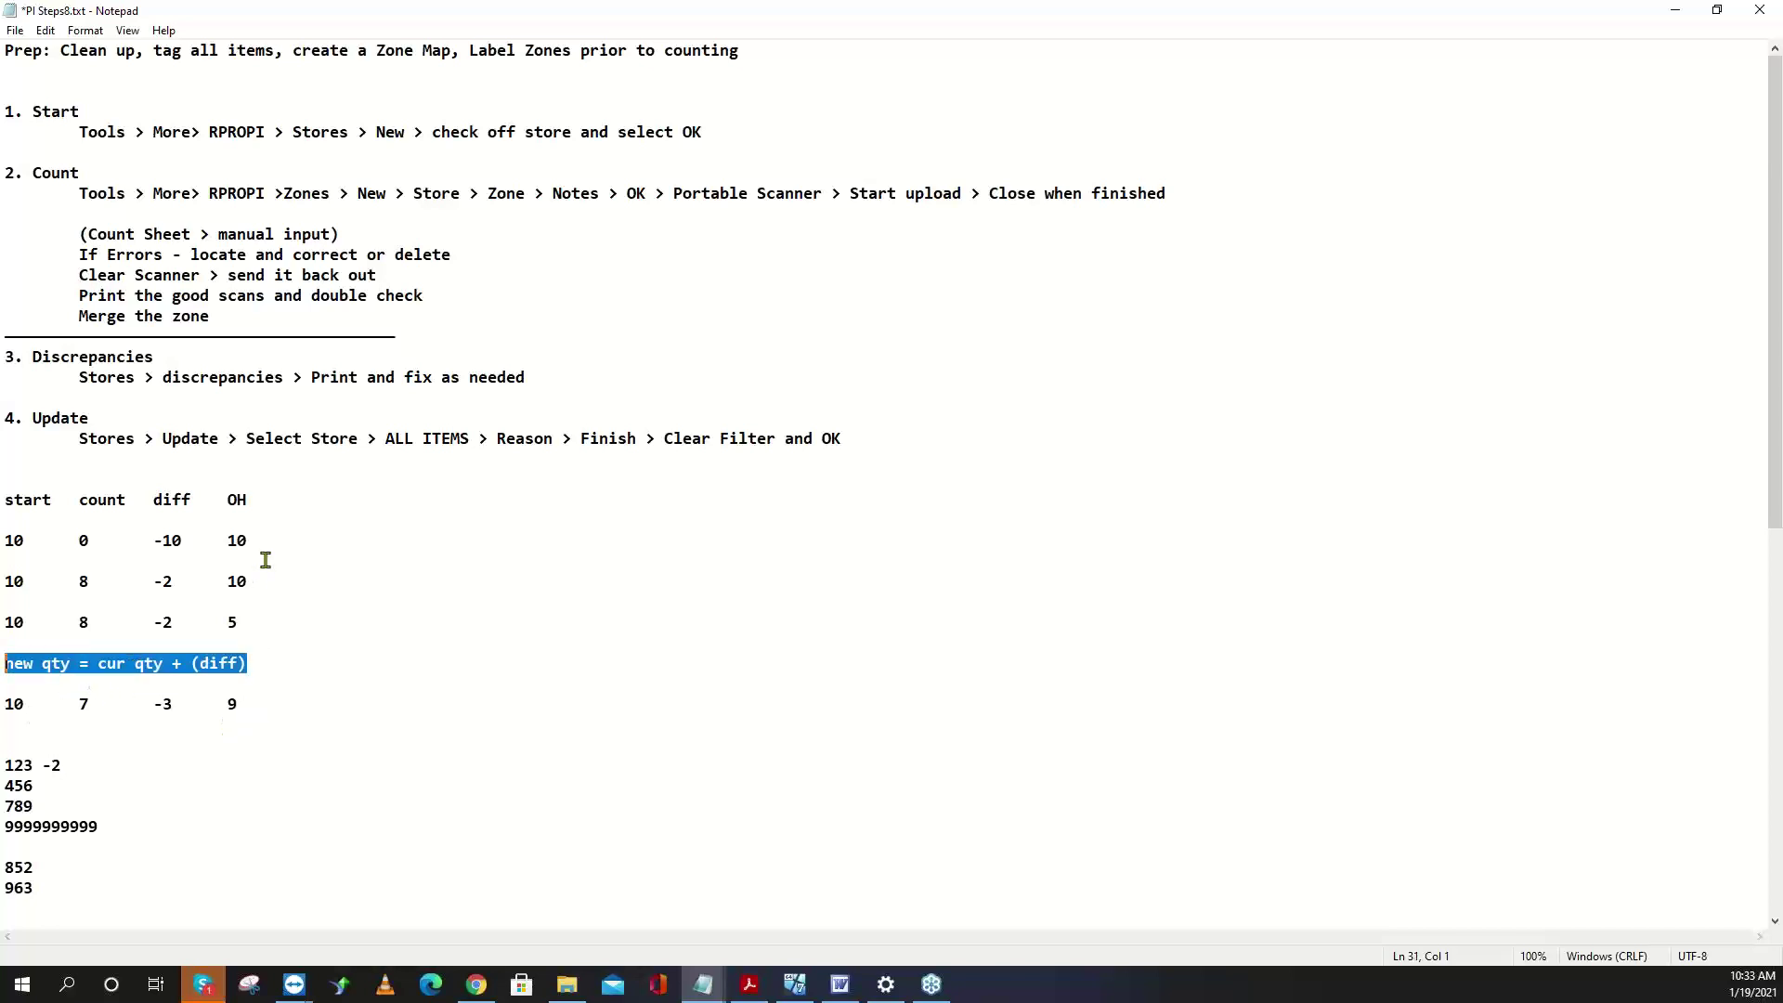
pyautogui.moveTo(253, 582); pyautogui.dragTo(76, 582)
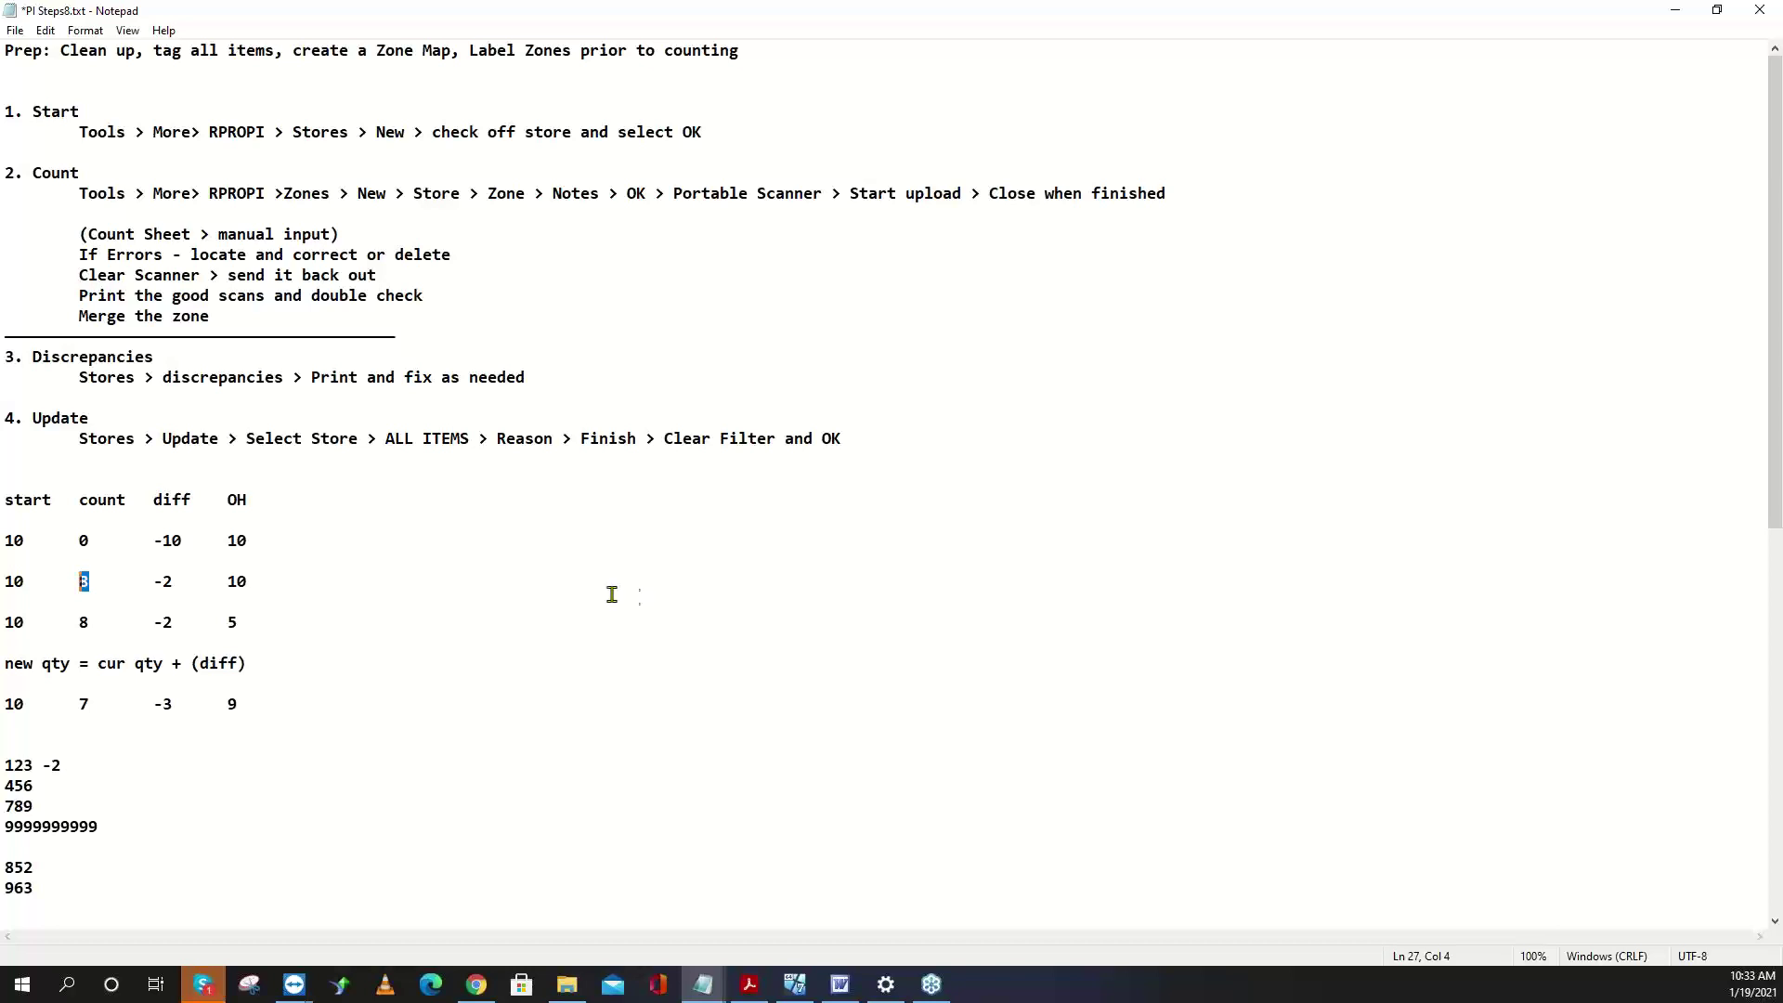
pyautogui.moveTo(251, 582); pyautogui.dragTo(230, 623)
pyautogui.moveTo(180, 629); pyautogui.dragTo(151, 630)
pyautogui.doubleClick(232, 622)
pyautogui.click(86, 622)
pyautogui.hotkey('shift', 'Left')
pyautogui.moveTo(178, 624); pyautogui.dragTo(164, 624)
pyautogui.click(47, 287)
pyautogui.moveTo(232, 316); pyautogui.dragTo(5, 317)
pyautogui.moveTo(432, 335); pyautogui.dragTo(5, 336)
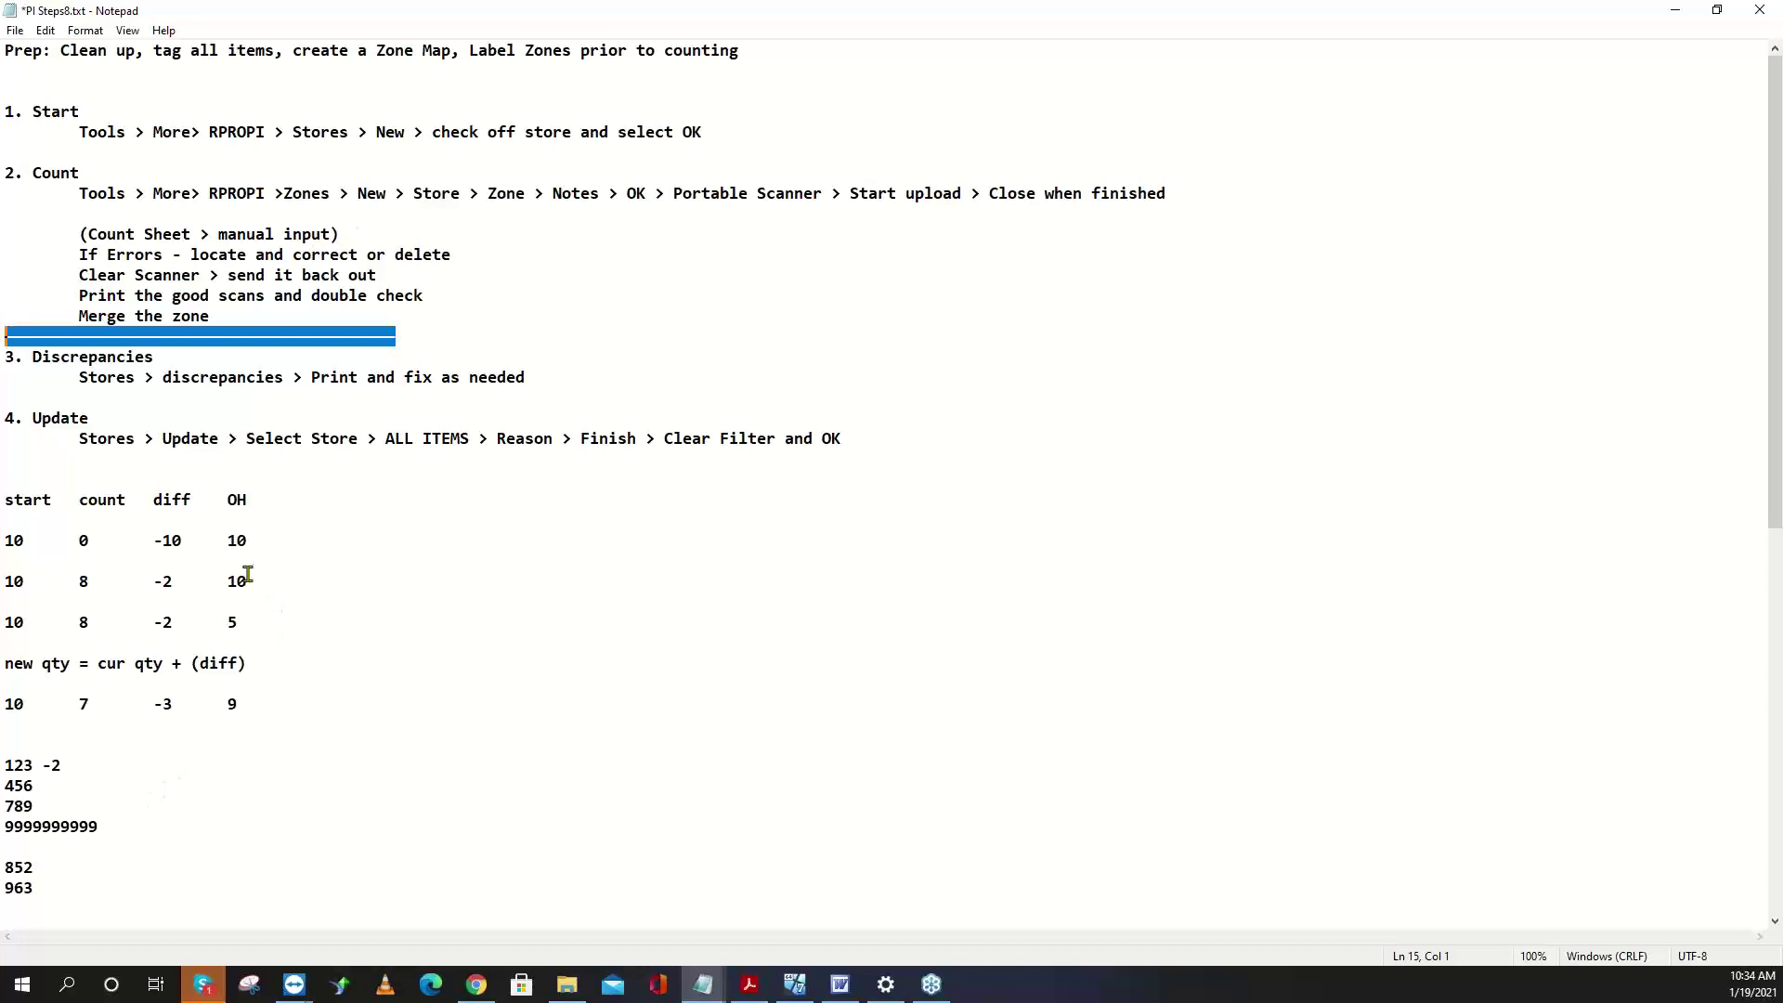
pyautogui.moveTo(248, 581); pyautogui.dragTo(229, 623)
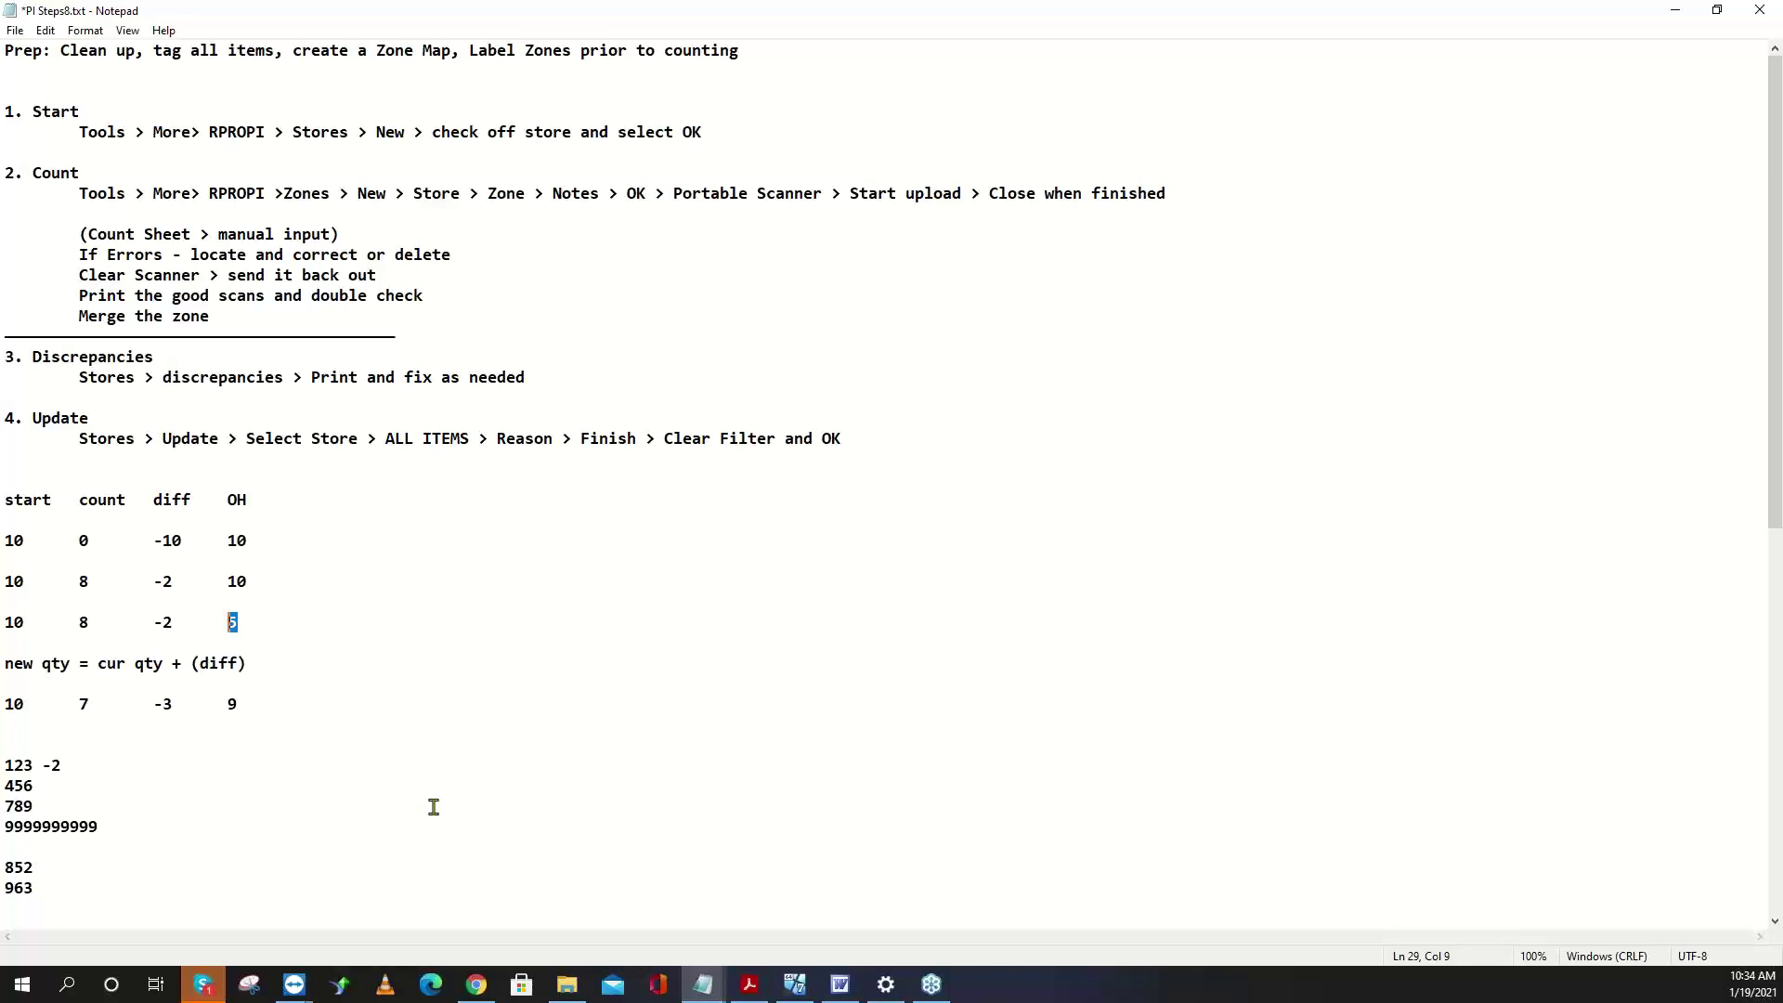
pyautogui.moveTo(96, 582); pyautogui.dragTo(78, 583)
pyautogui.moveTo(99, 704); pyautogui.dragTo(78, 704)
pyautogui.click(239, 703)
pyautogui.moveTo(239, 703); pyautogui.dragTo(126, 709)
pyautogui.moveTo(247, 704); pyautogui.dragTo(226, 706)
pyautogui.click(81, 111)
pyautogui.hotkey('shift', 'Home')
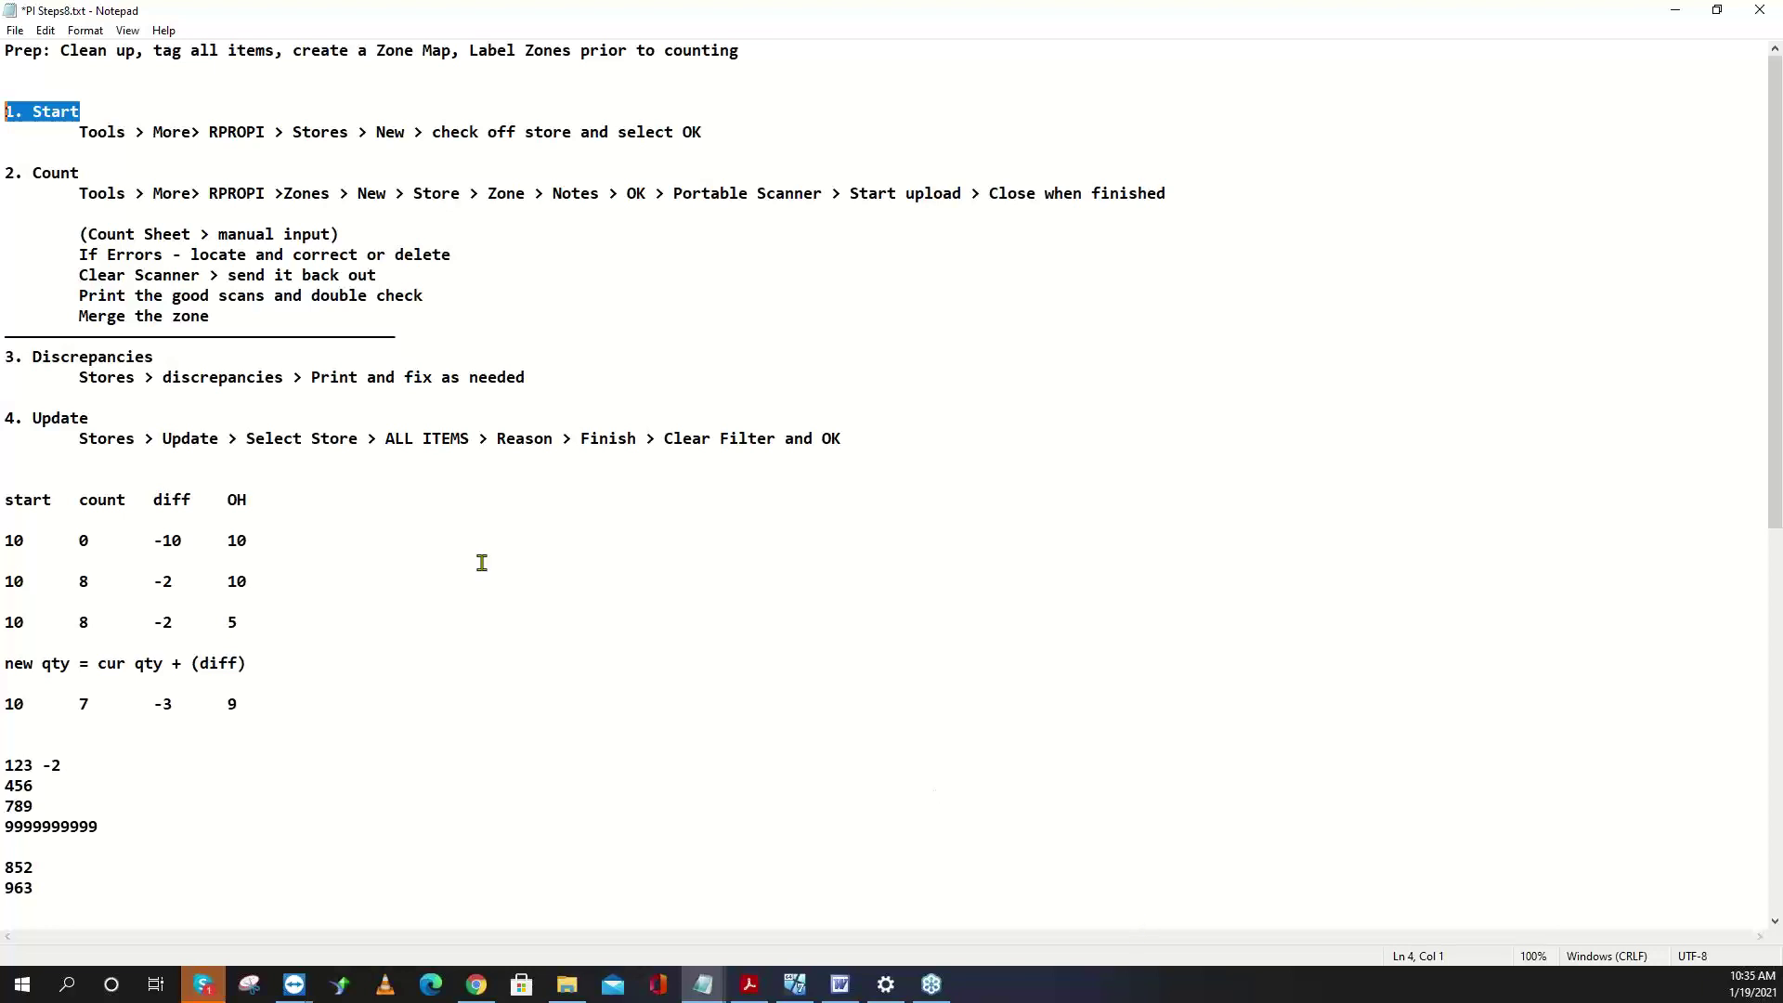
# - Highlight the Start through Merge the zone steps in the PI Steps8 notes
pyautogui.moveTo(266, 323); pyautogui.dragTo(5, 91)
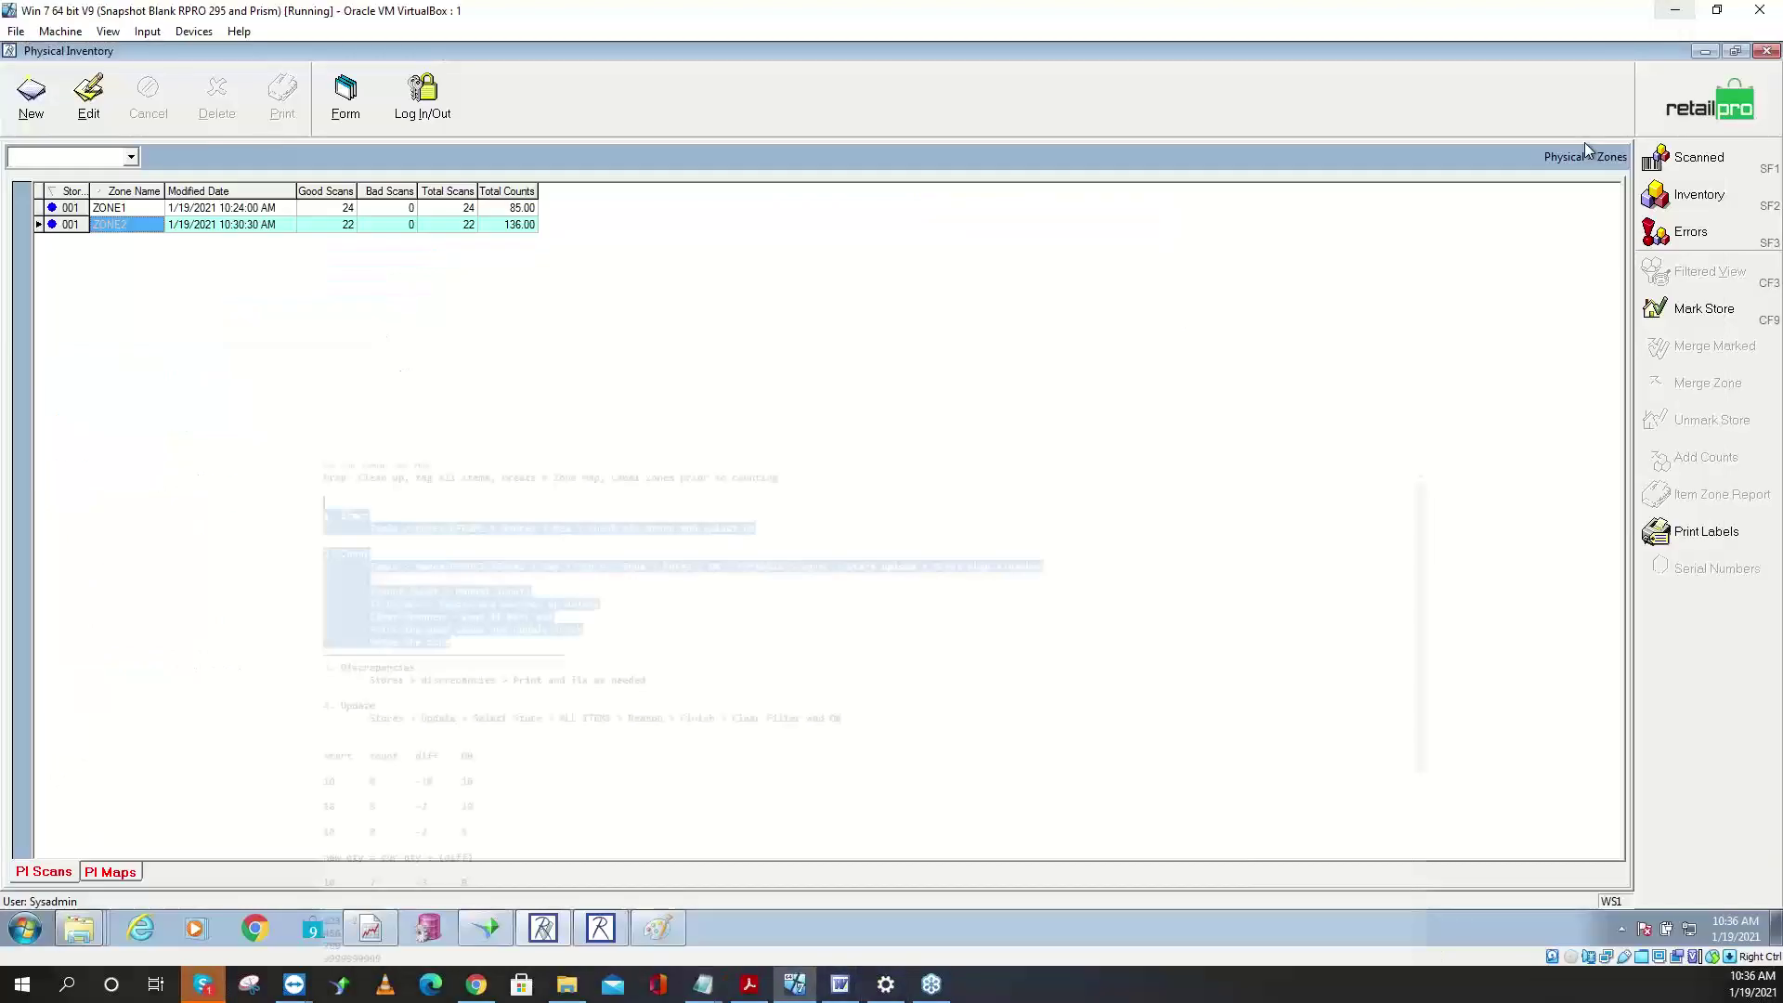
# - Return to Retail Pro, open Store 001's discrepancy list, and start printing it
pyautogui.click(1676, 10)
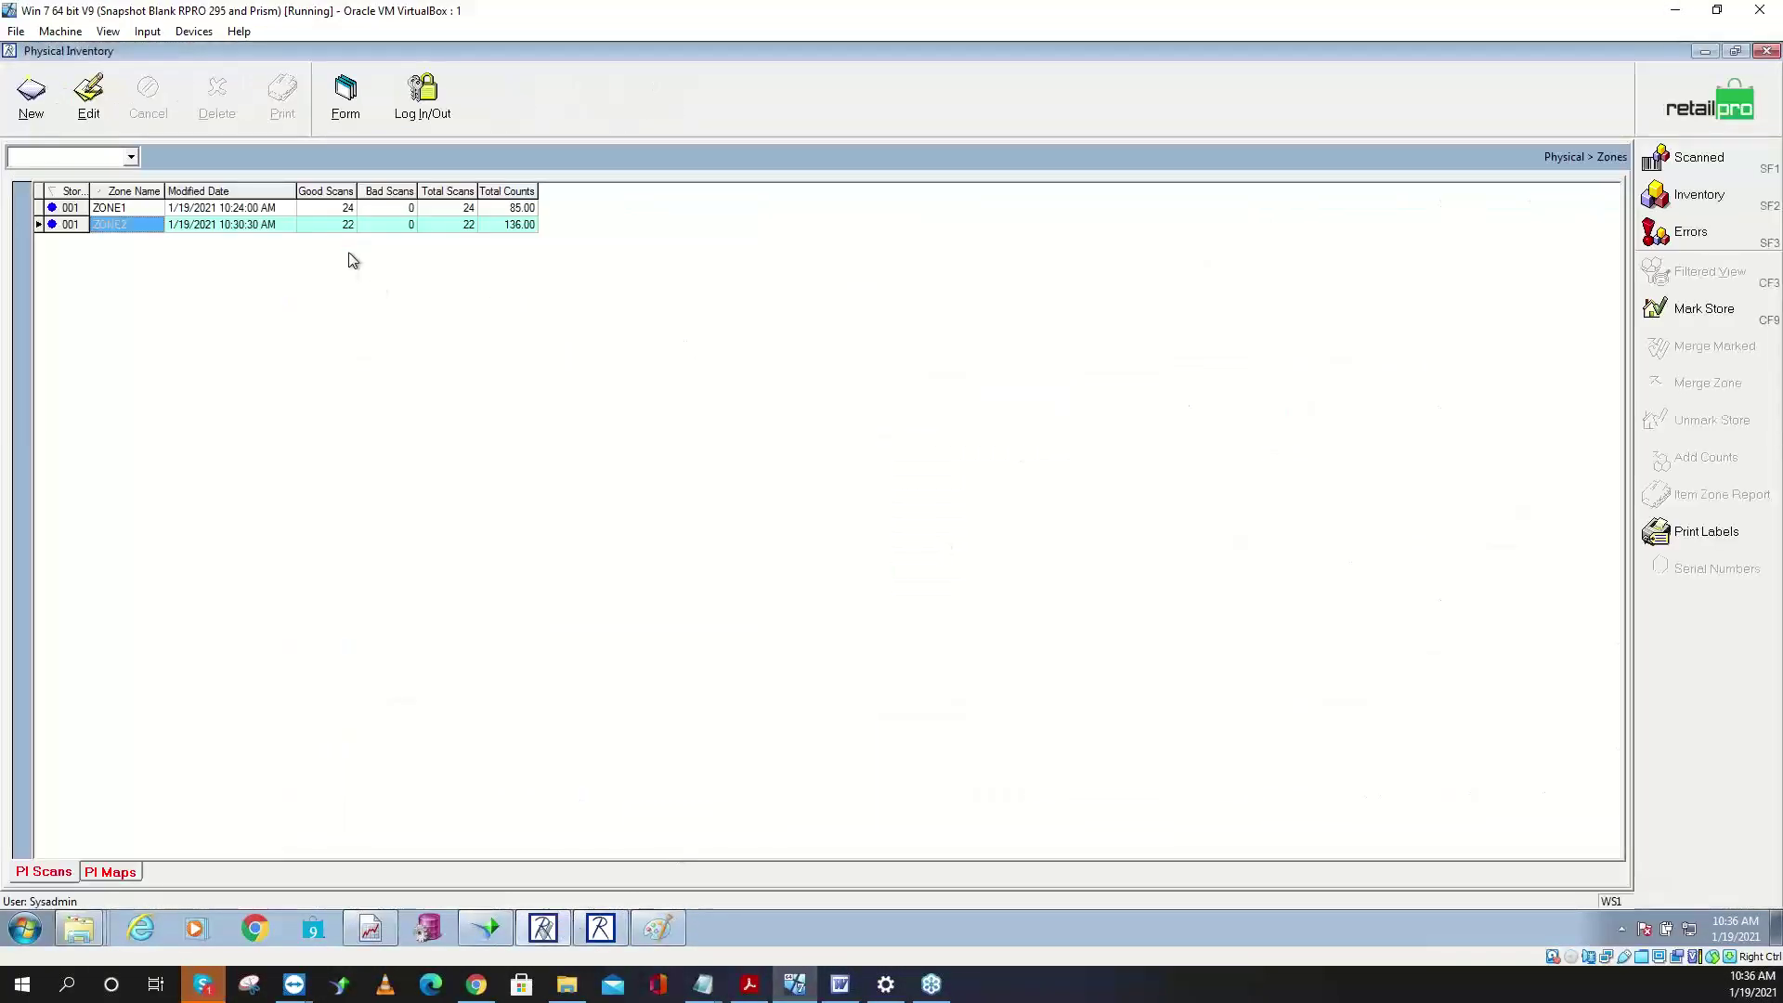
pyautogui.click(1670, 105)
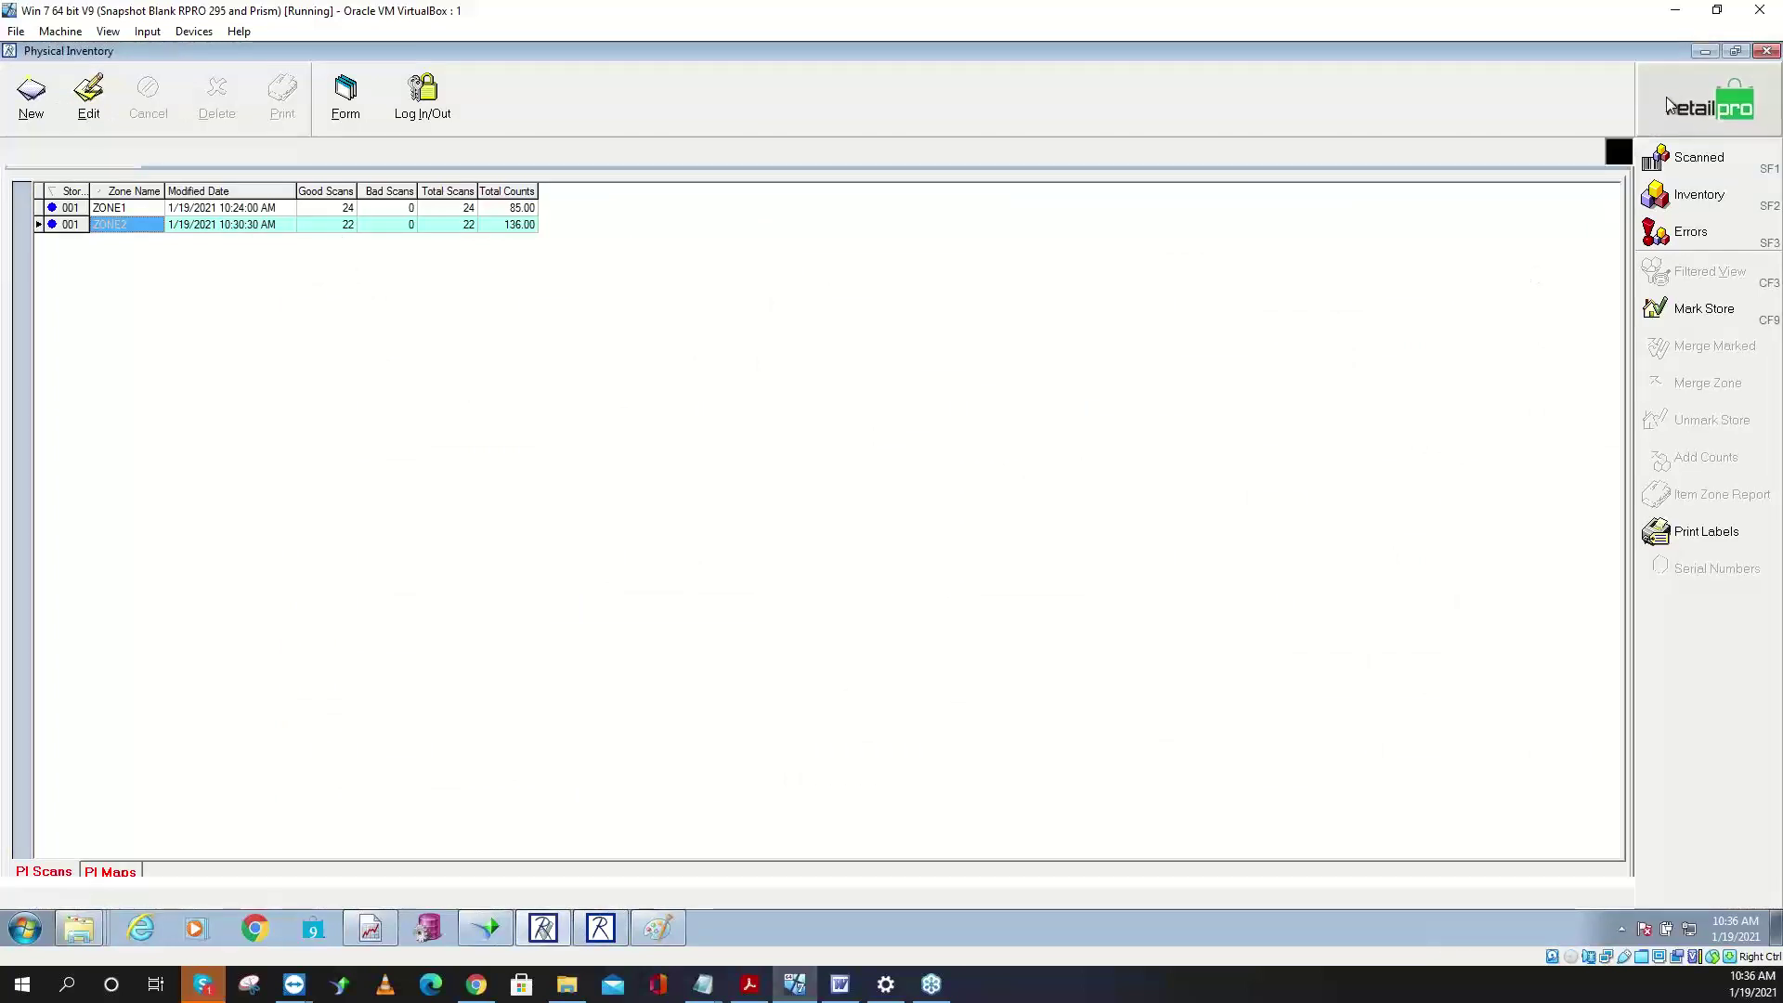
pyautogui.click(1692, 158)
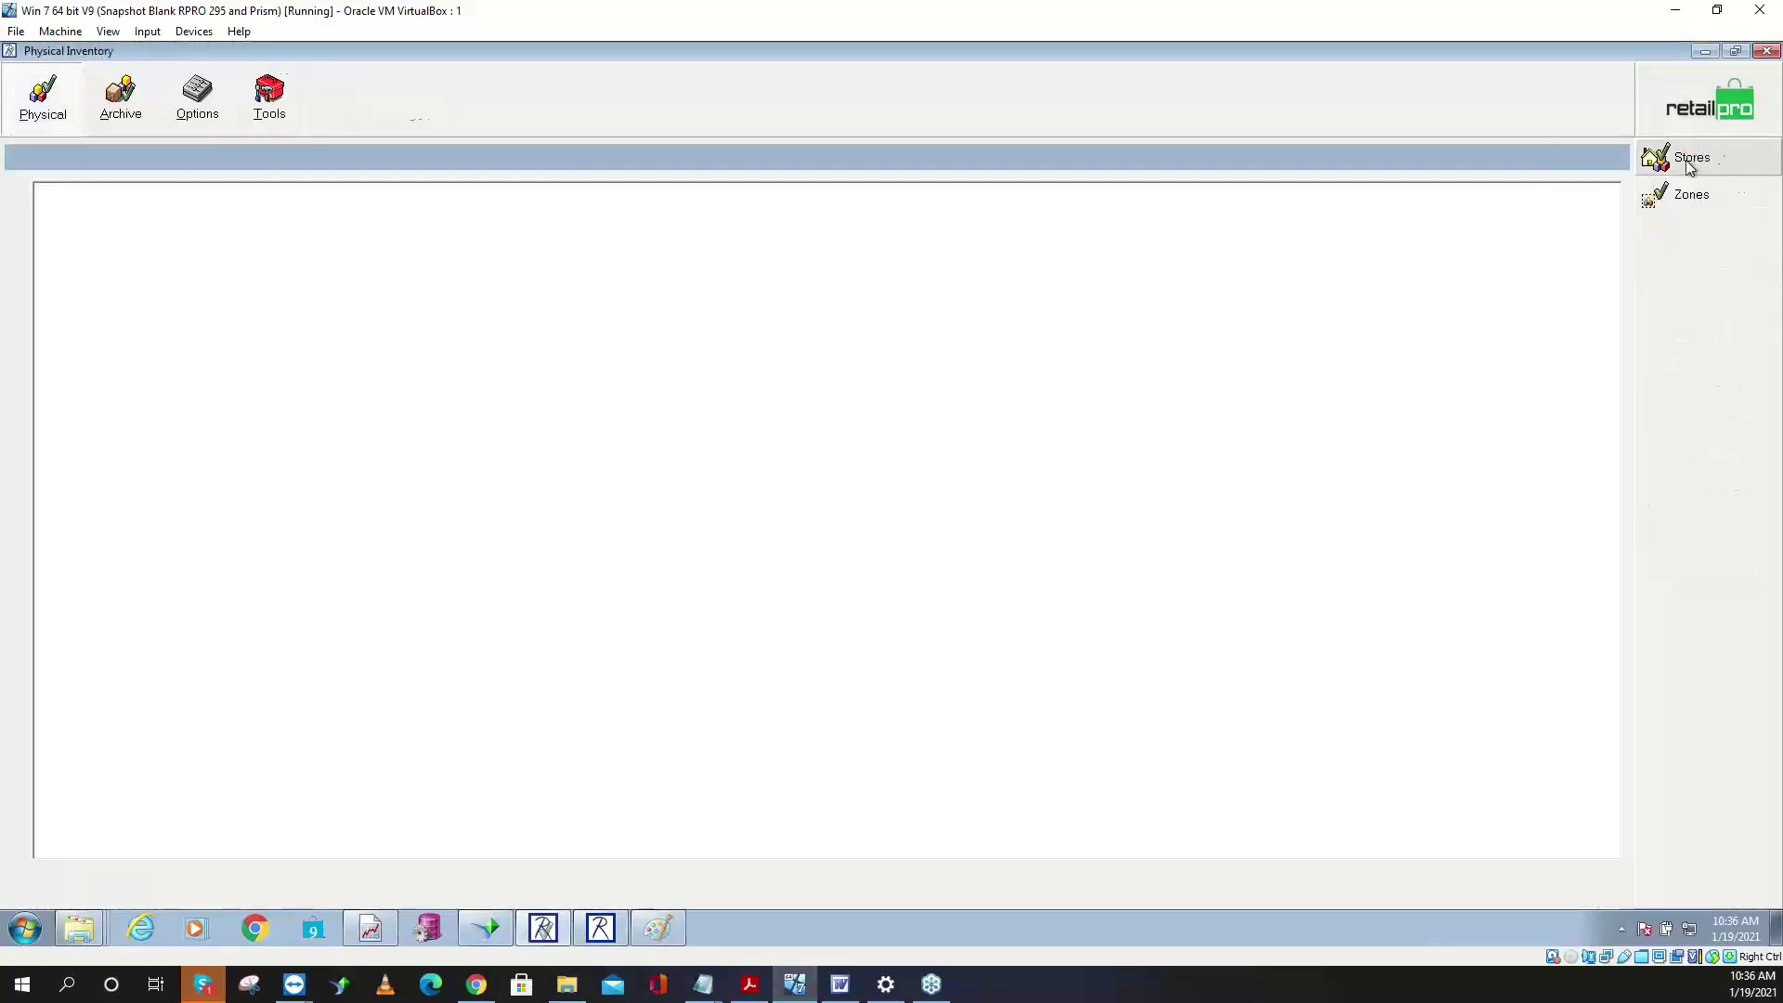
pyautogui.click(1691, 200)
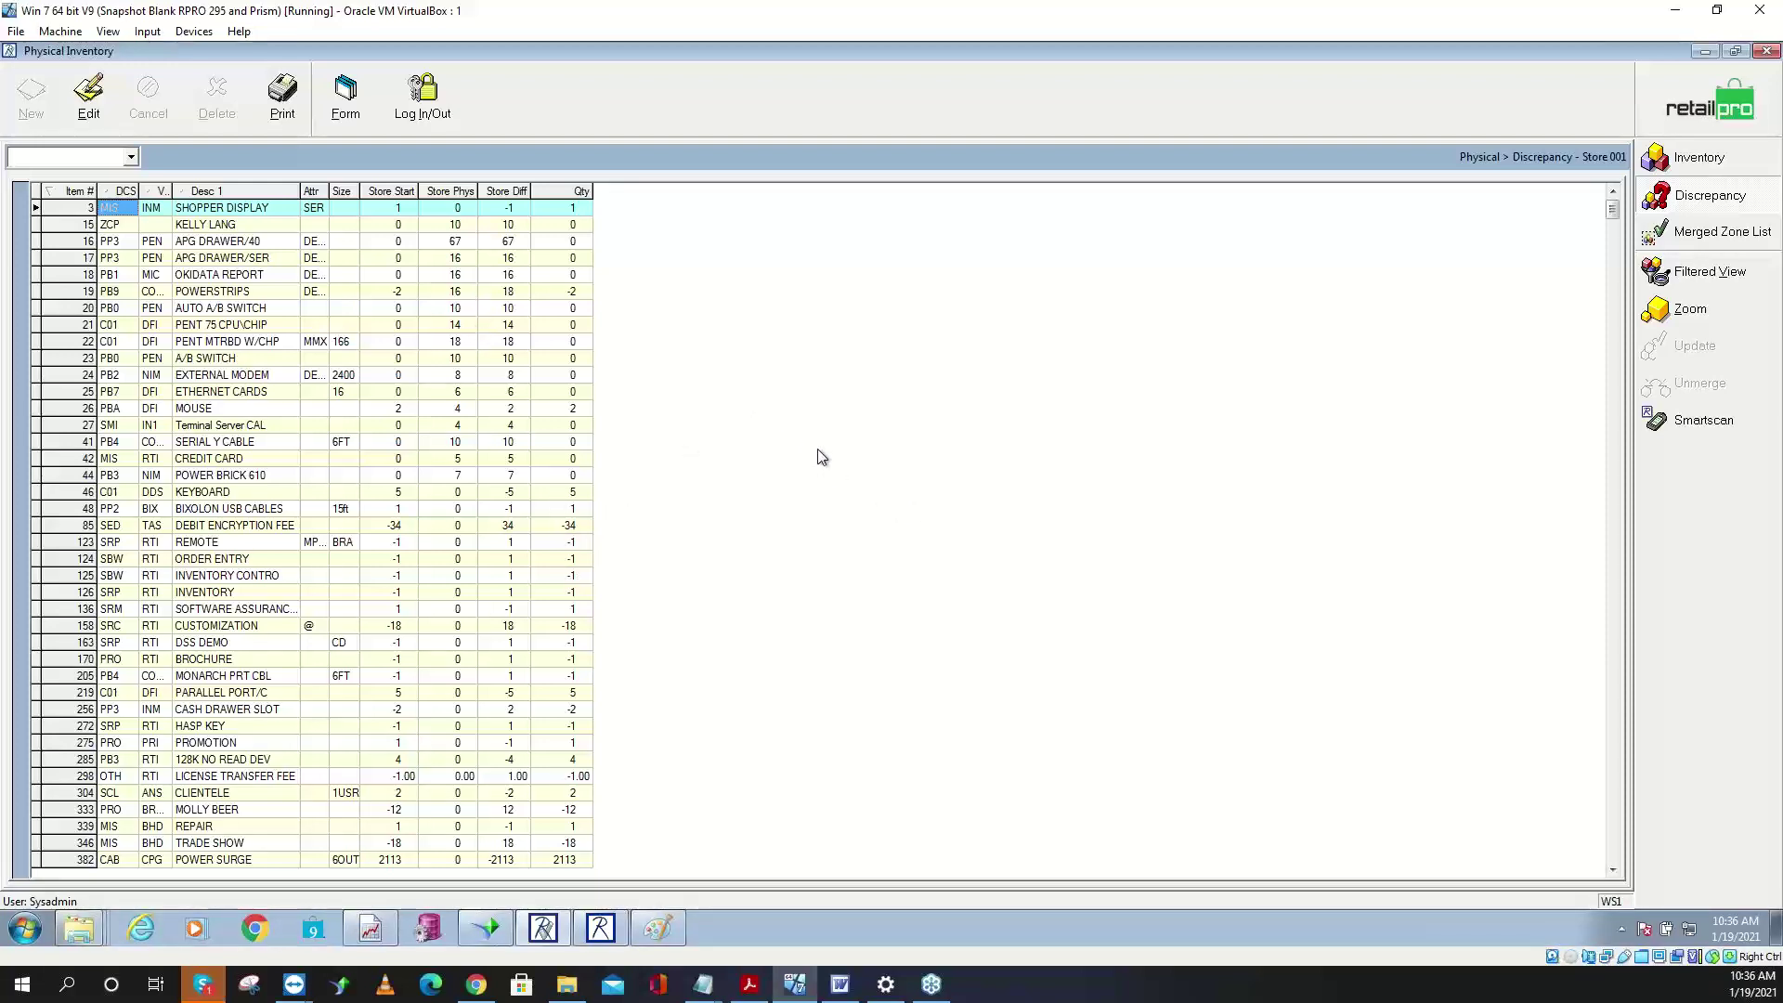
pyautogui.click(282, 93)
# - Compare the print documents and confirm BHD Store - Dept by Item
pyautogui.click(705, 405)
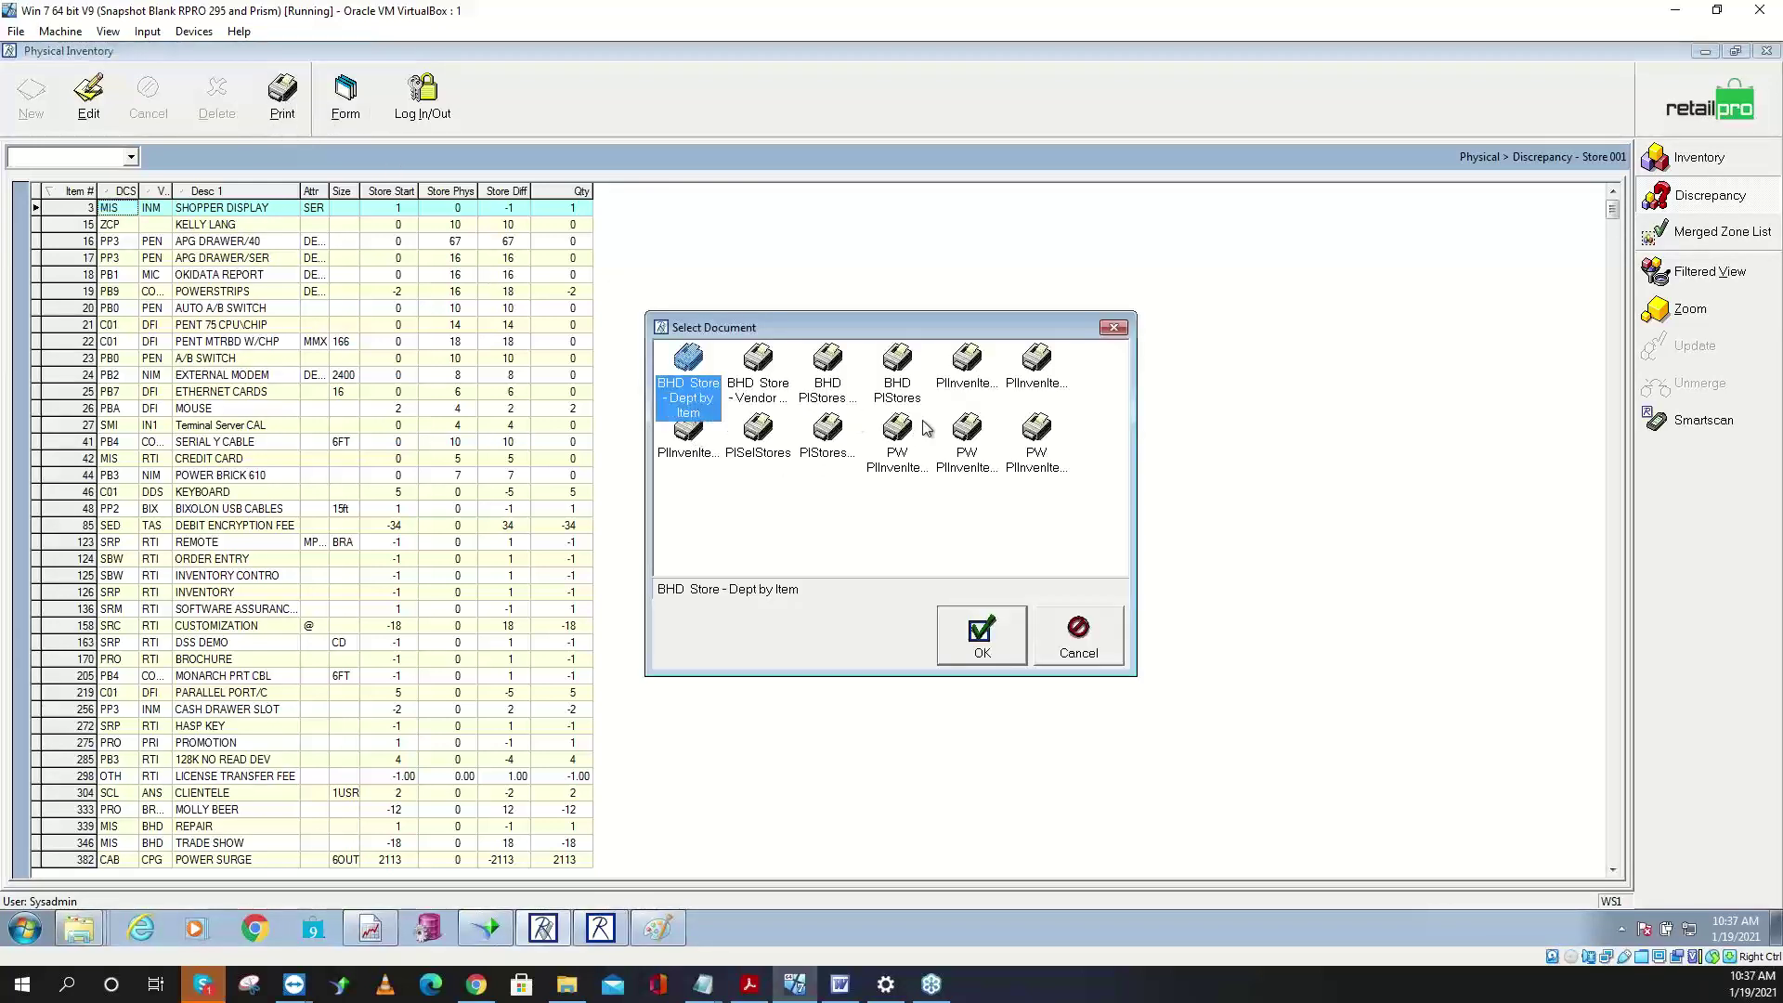
pyautogui.click(771, 388)
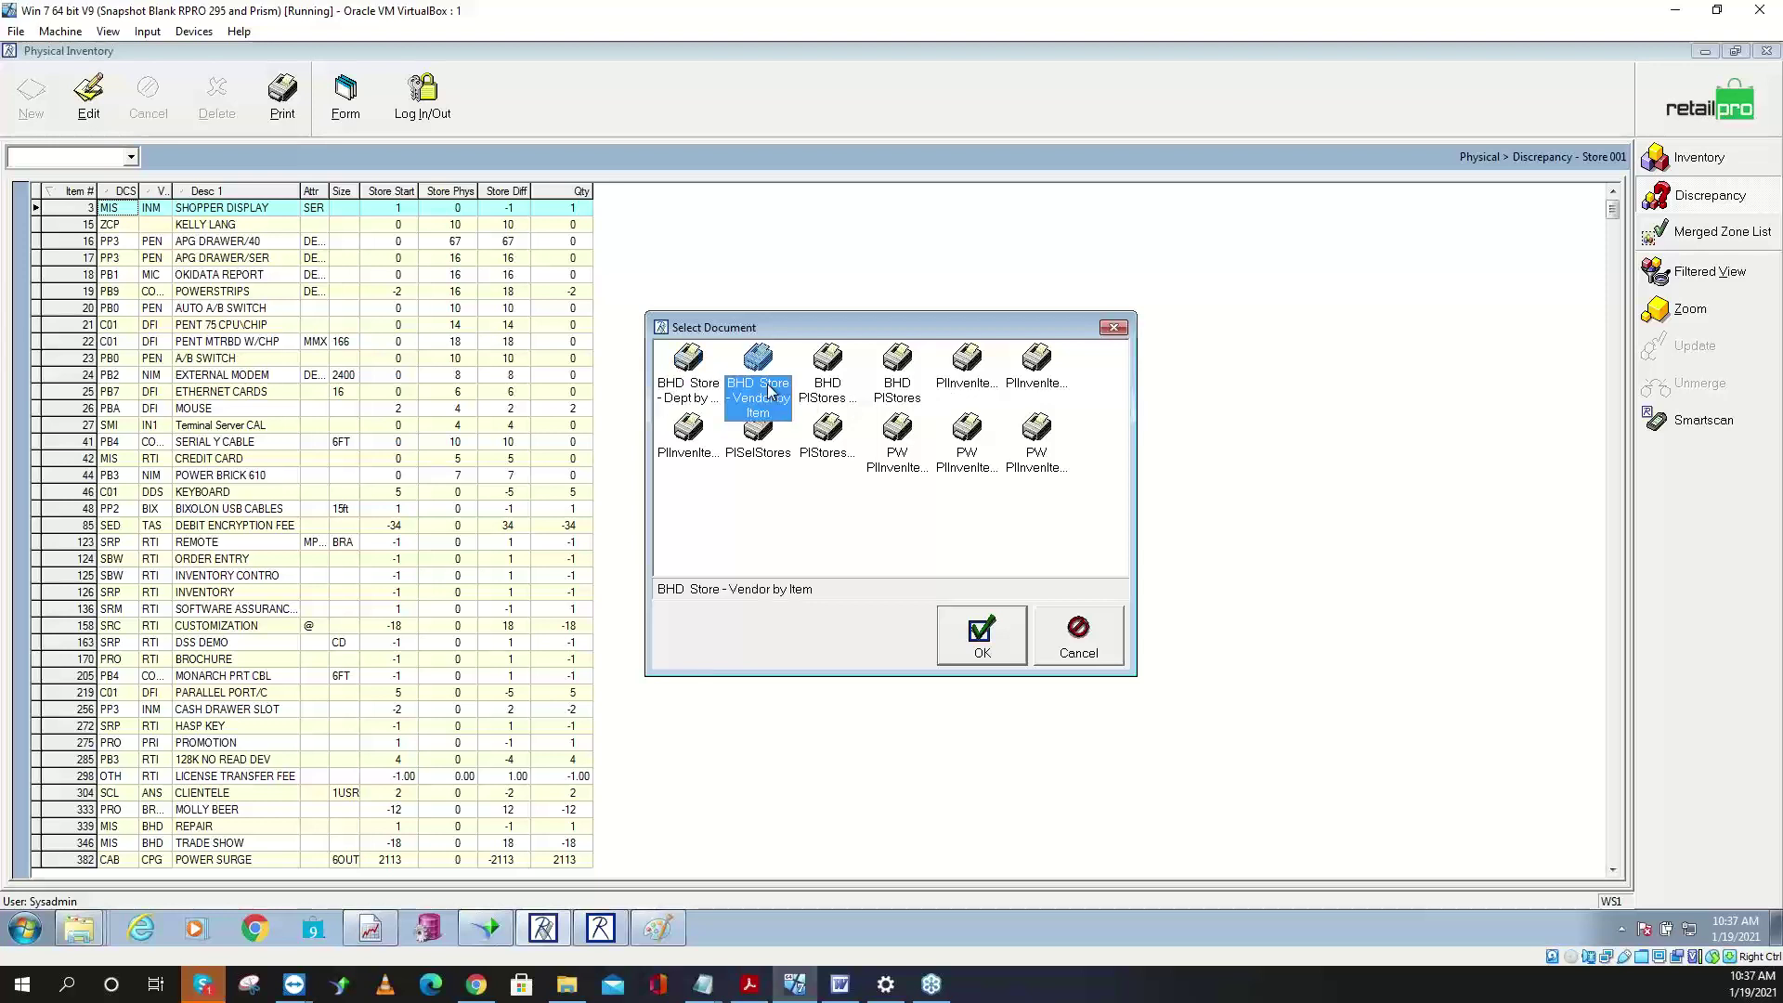
pyautogui.click(882, 400)
pyautogui.click(826, 399)
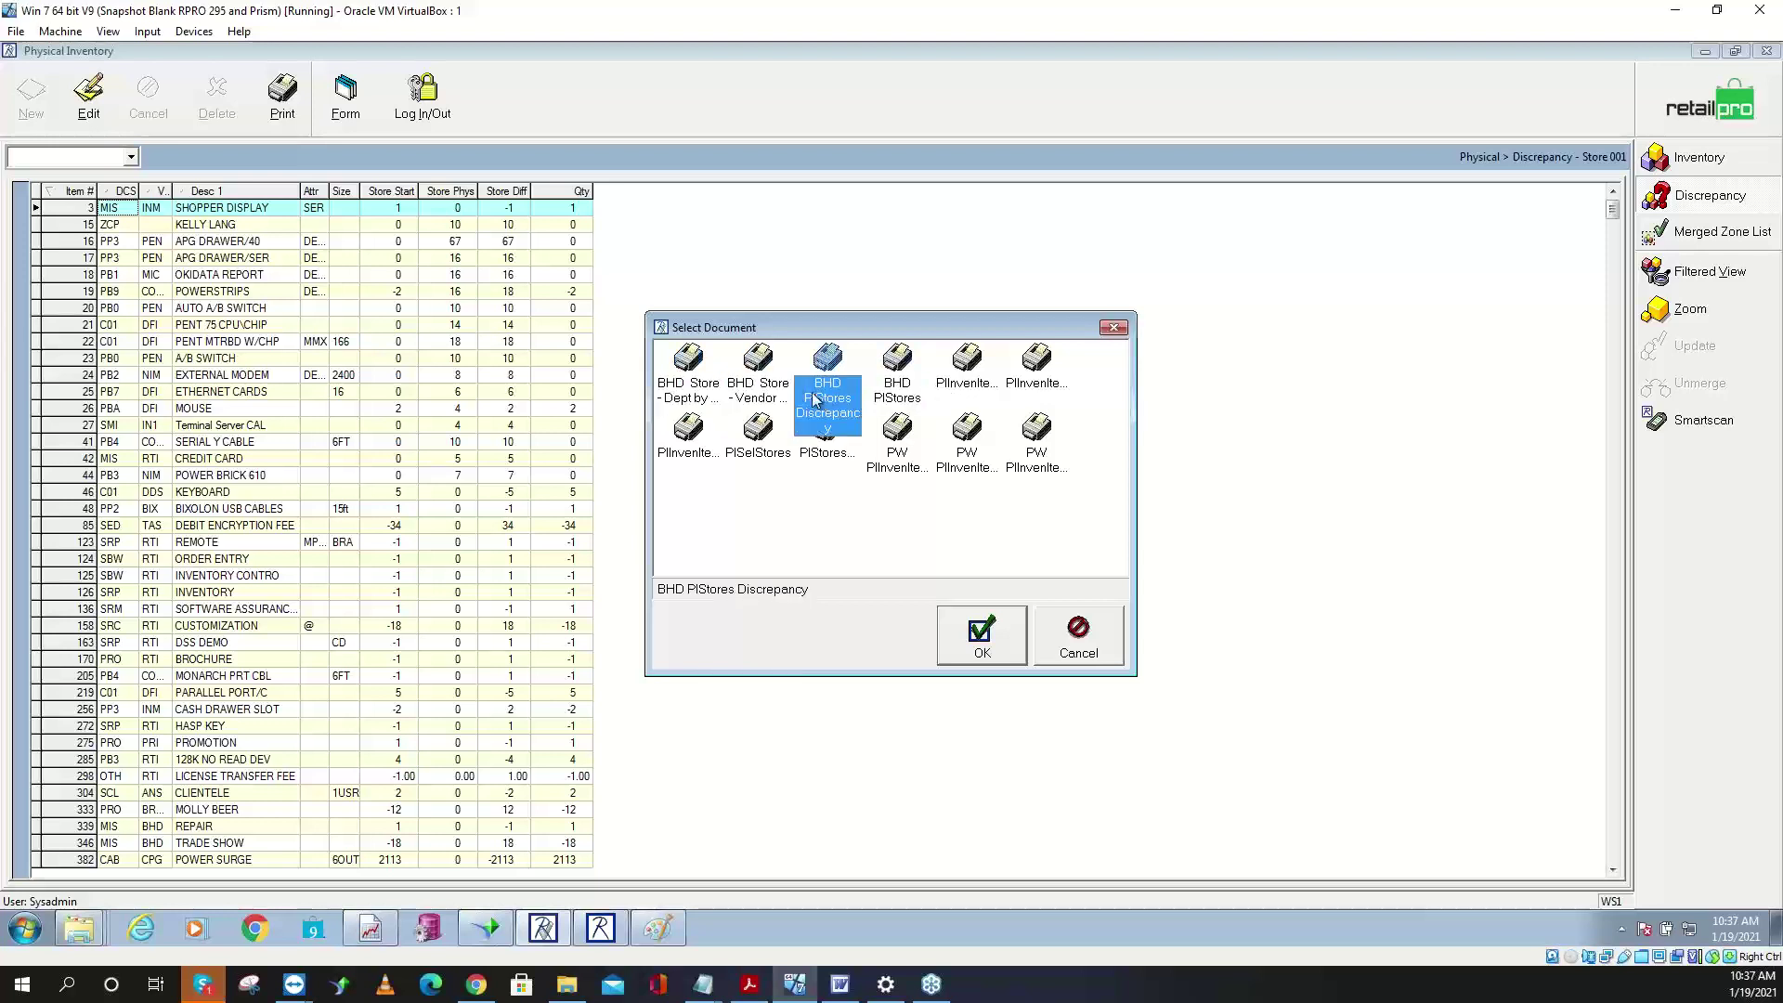
pyautogui.click(773, 399)
pyautogui.click(711, 395)
pyautogui.click(767, 395)
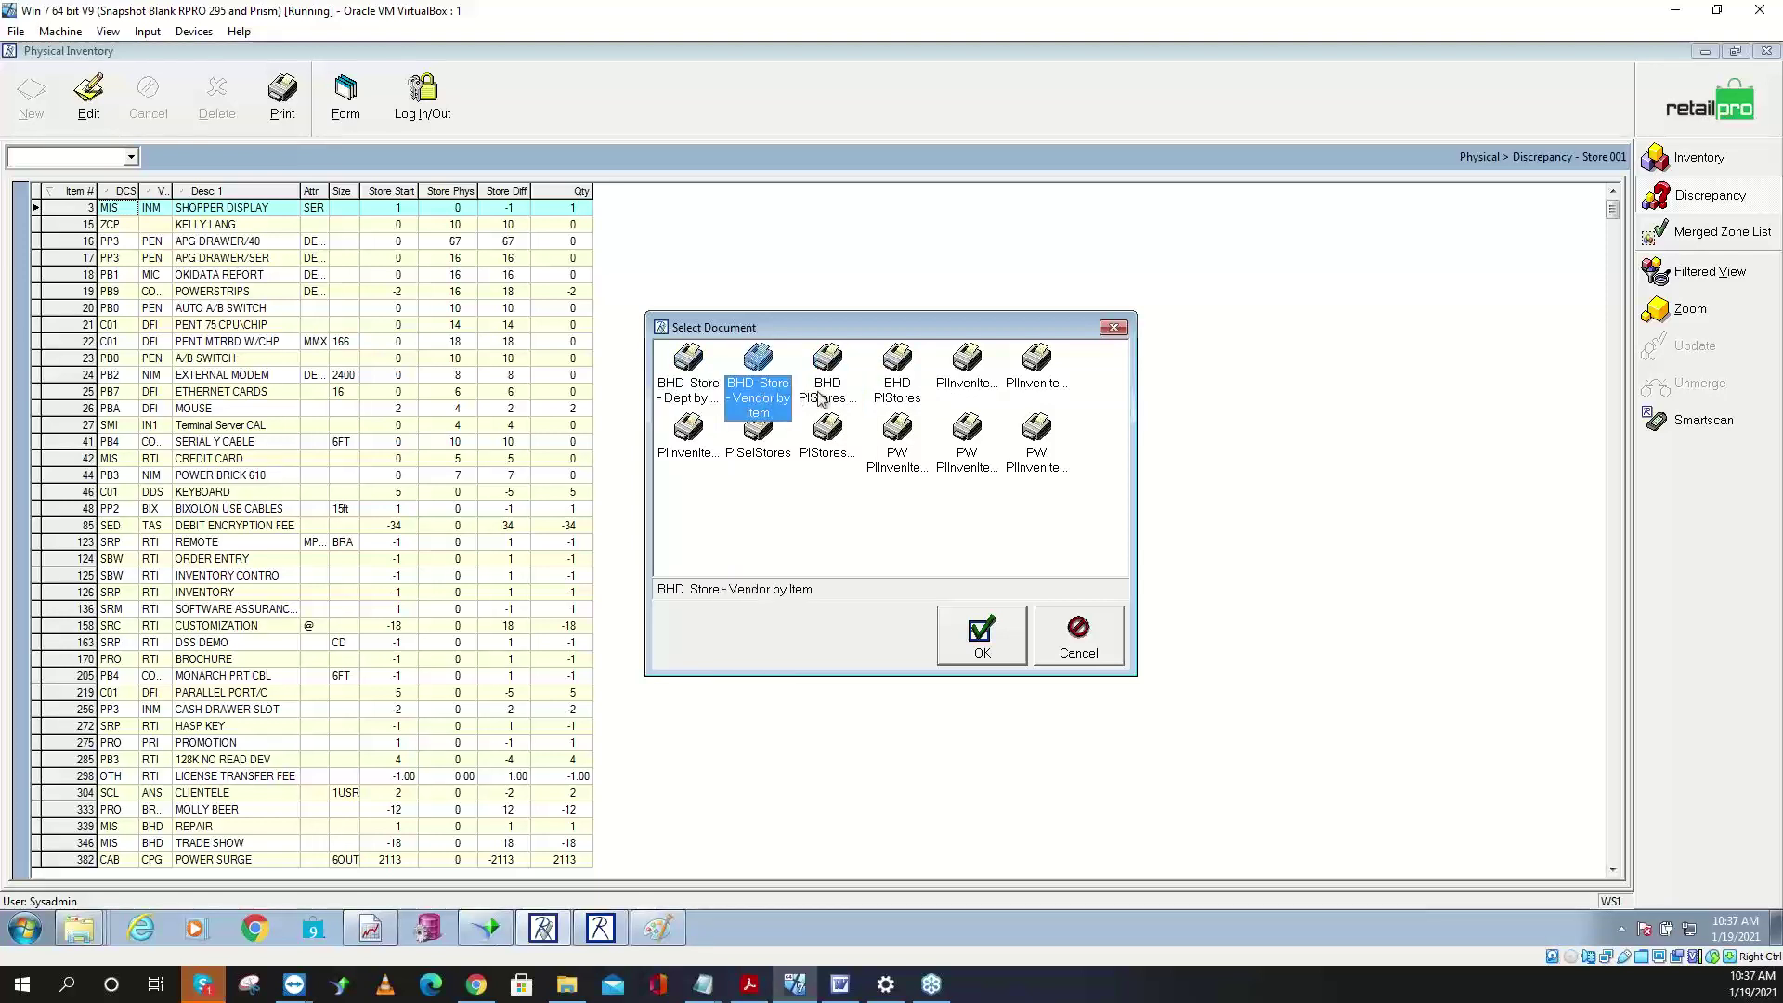
pyautogui.click(825, 400)
pyautogui.click(892, 399)
pyautogui.click(824, 405)
pyautogui.click(775, 401)
pyautogui.click(717, 397)
pyautogui.click(982, 634)
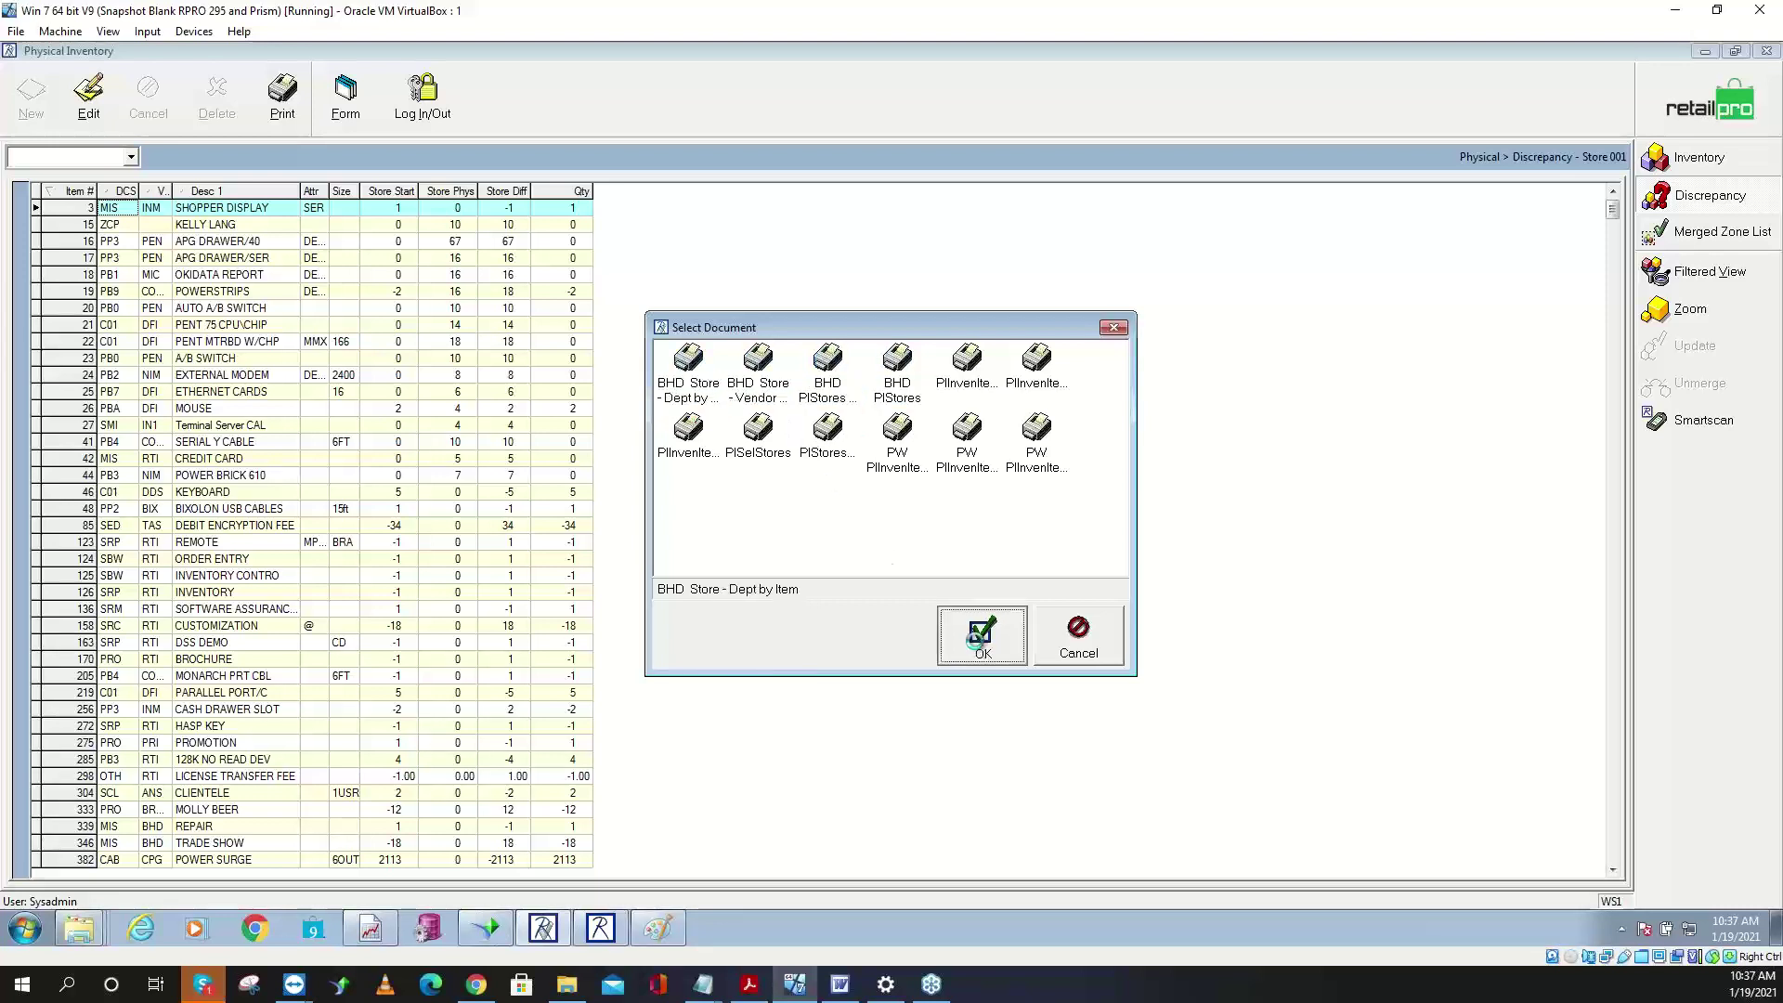
# - Preview the report using Microsoft XPS Document Writer as the printer
pyautogui.click(928, 391)
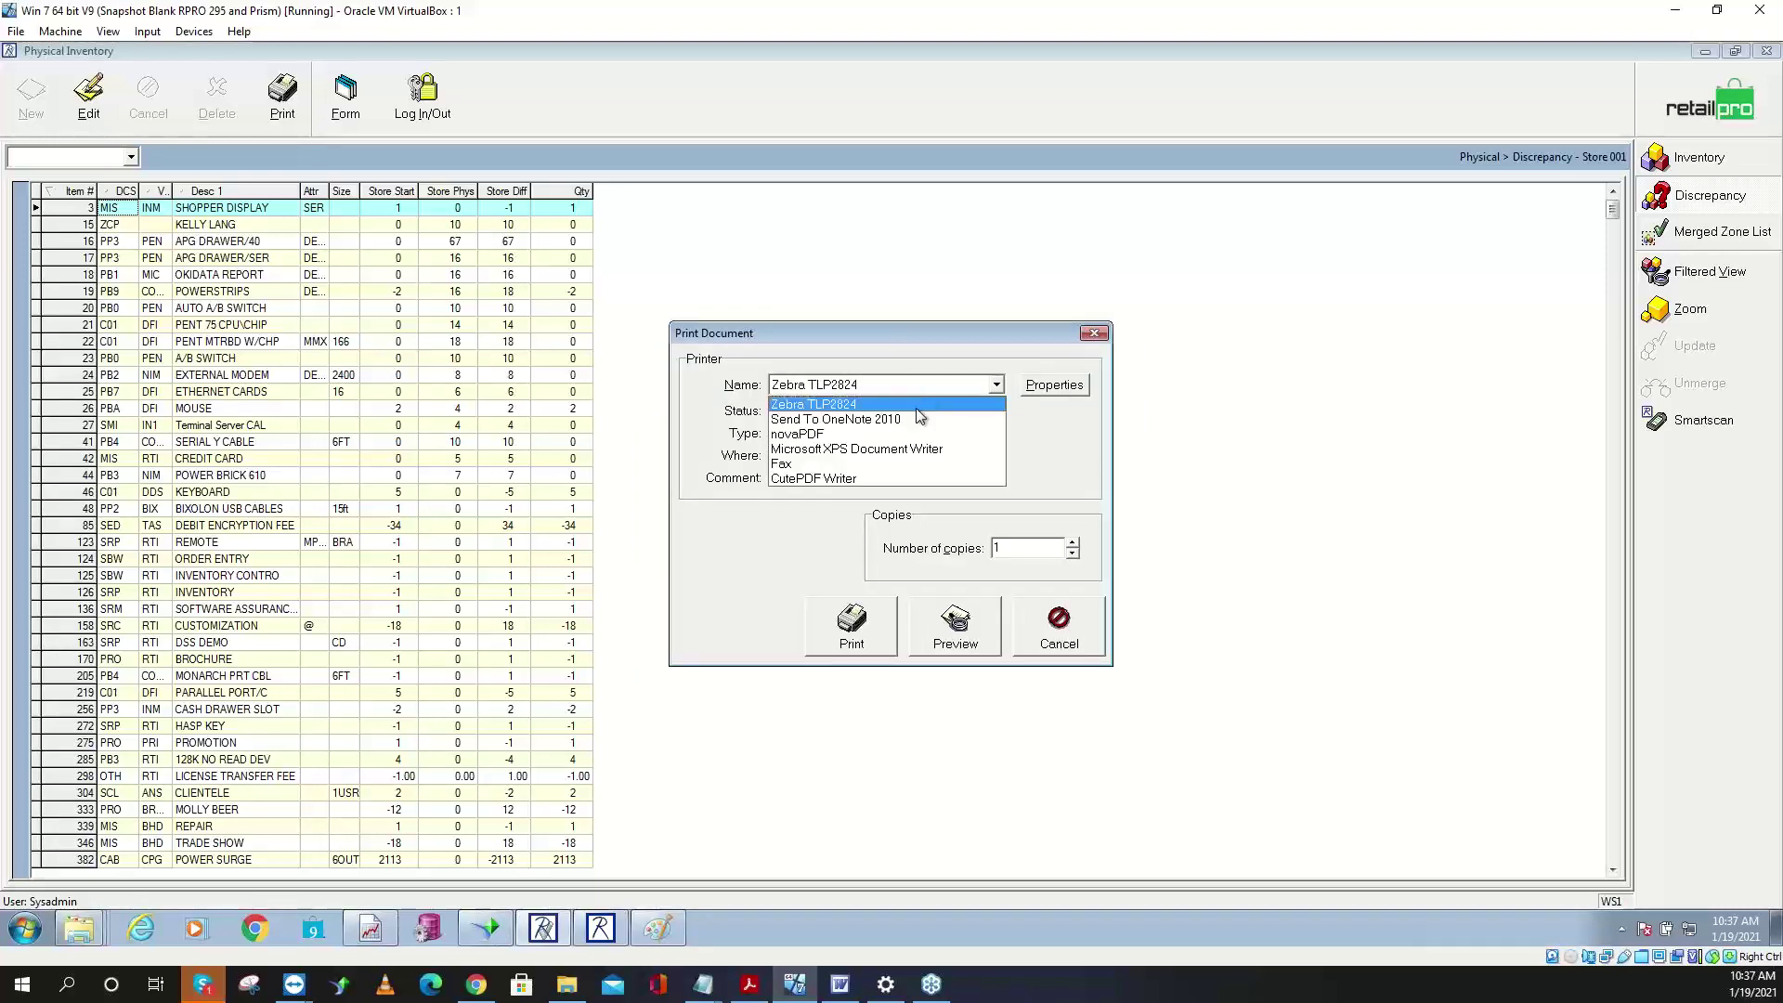
pyautogui.click(884, 450)
pyautogui.click(956, 647)
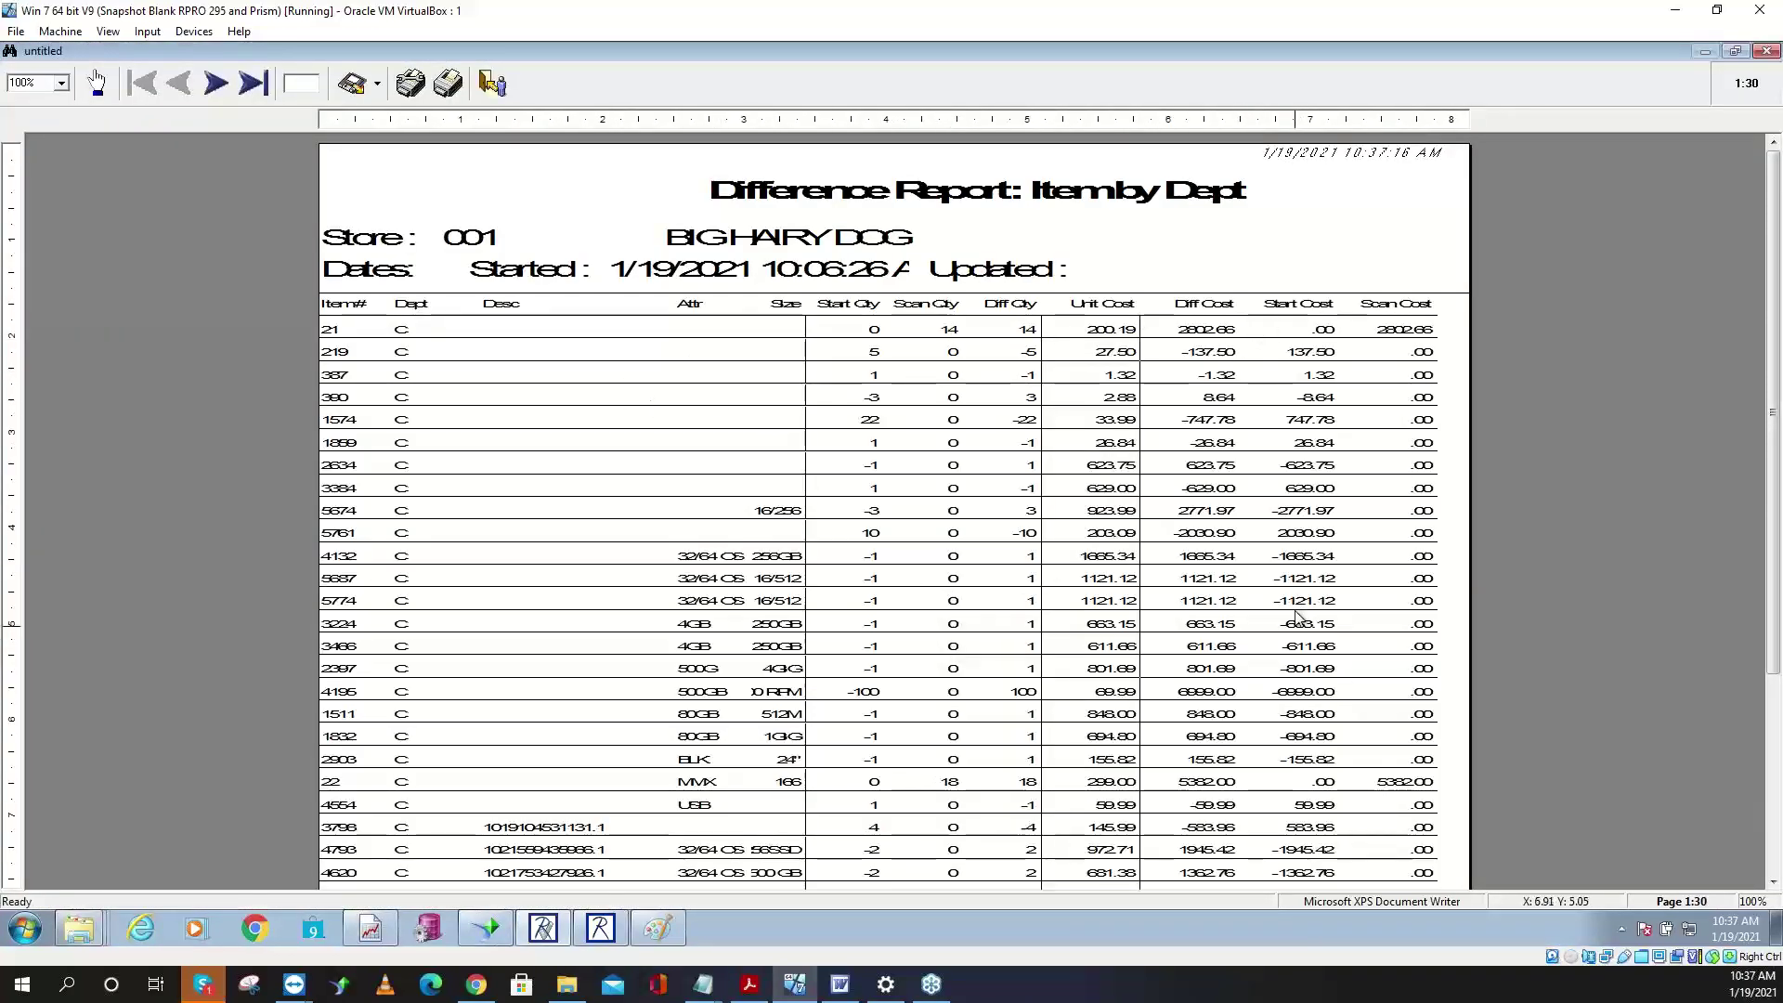
# - Page forward five pages through the Difference Report preview, then exit the preview
pyautogui.click(223, 86)
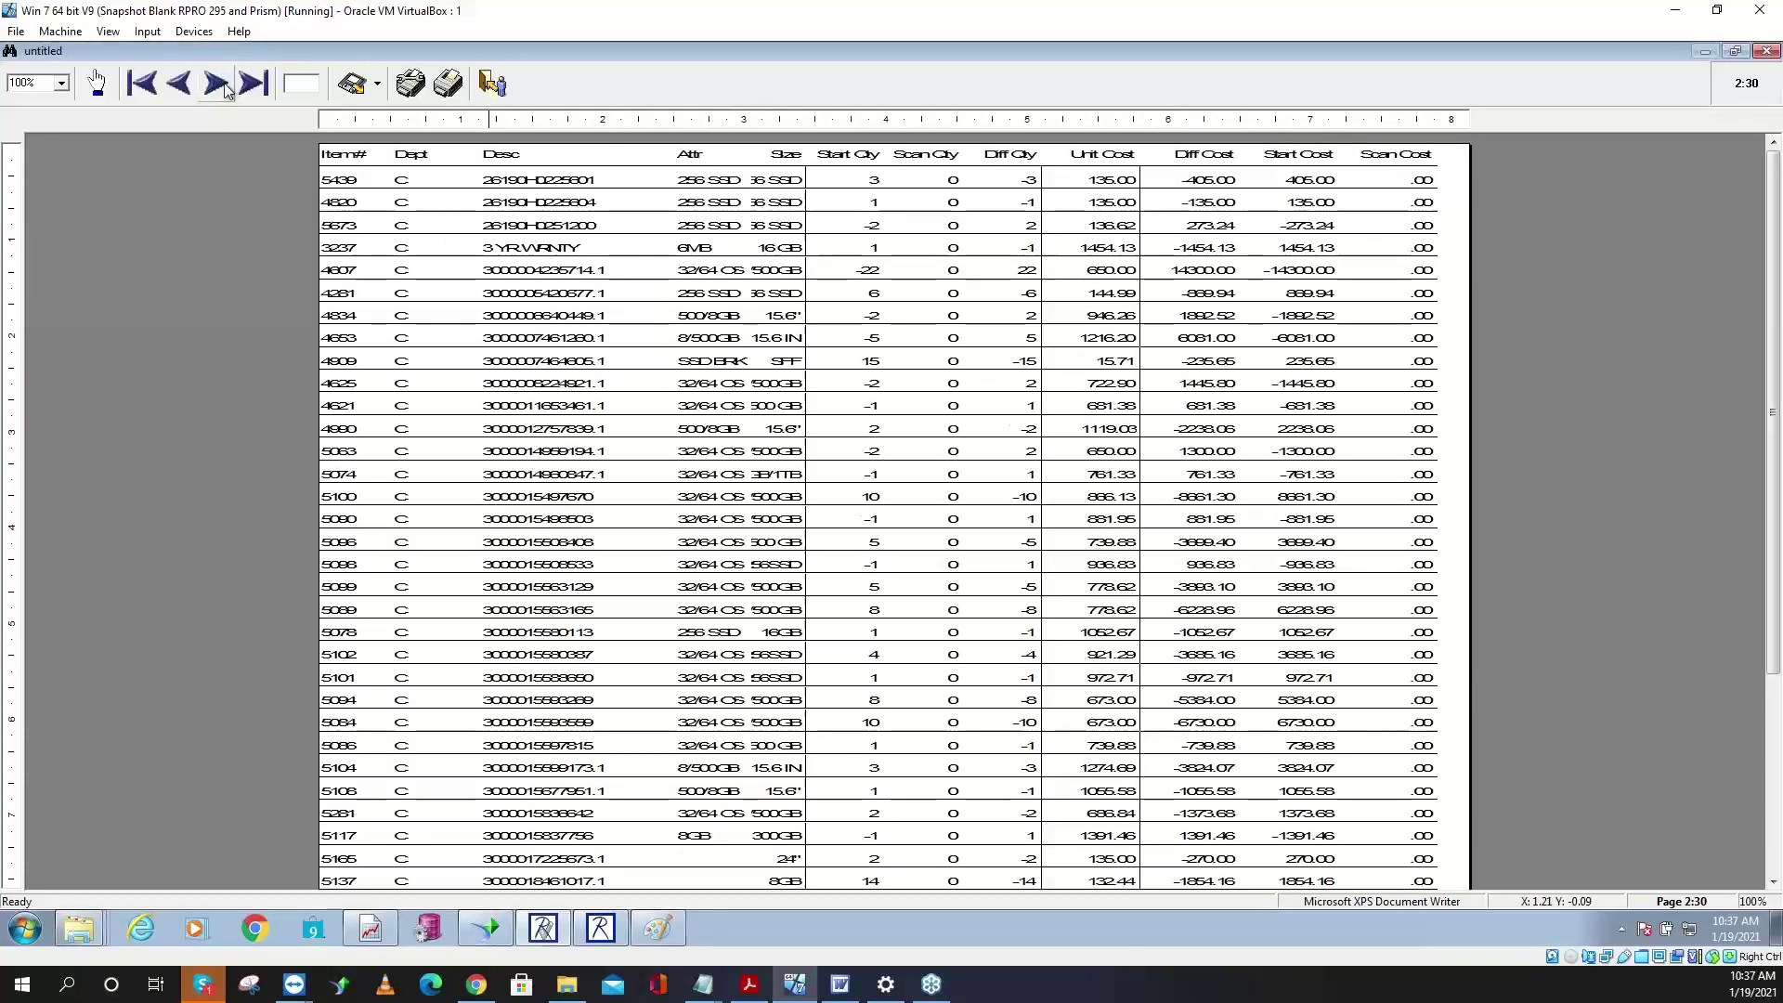
pyautogui.click(223, 85)
pyautogui.click(223, 85)
pyautogui.click(222, 86)
pyautogui.click(218, 84)
pyautogui.click(218, 85)
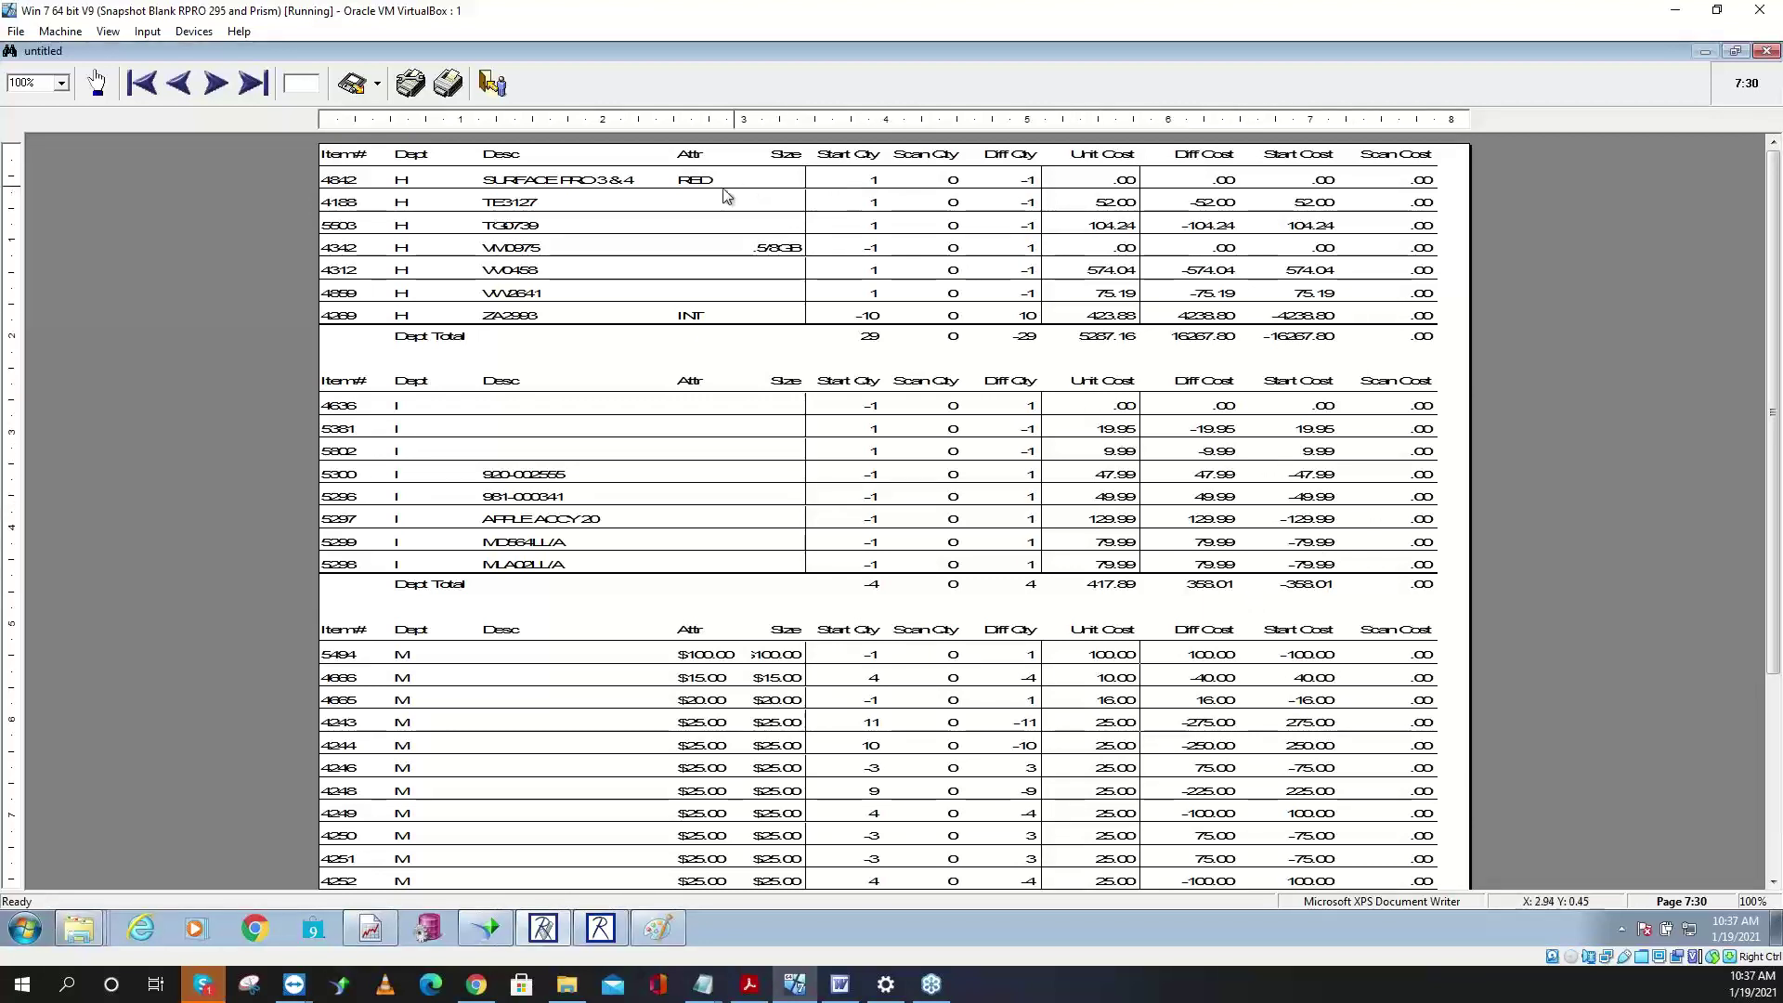
pyautogui.click(494, 87)
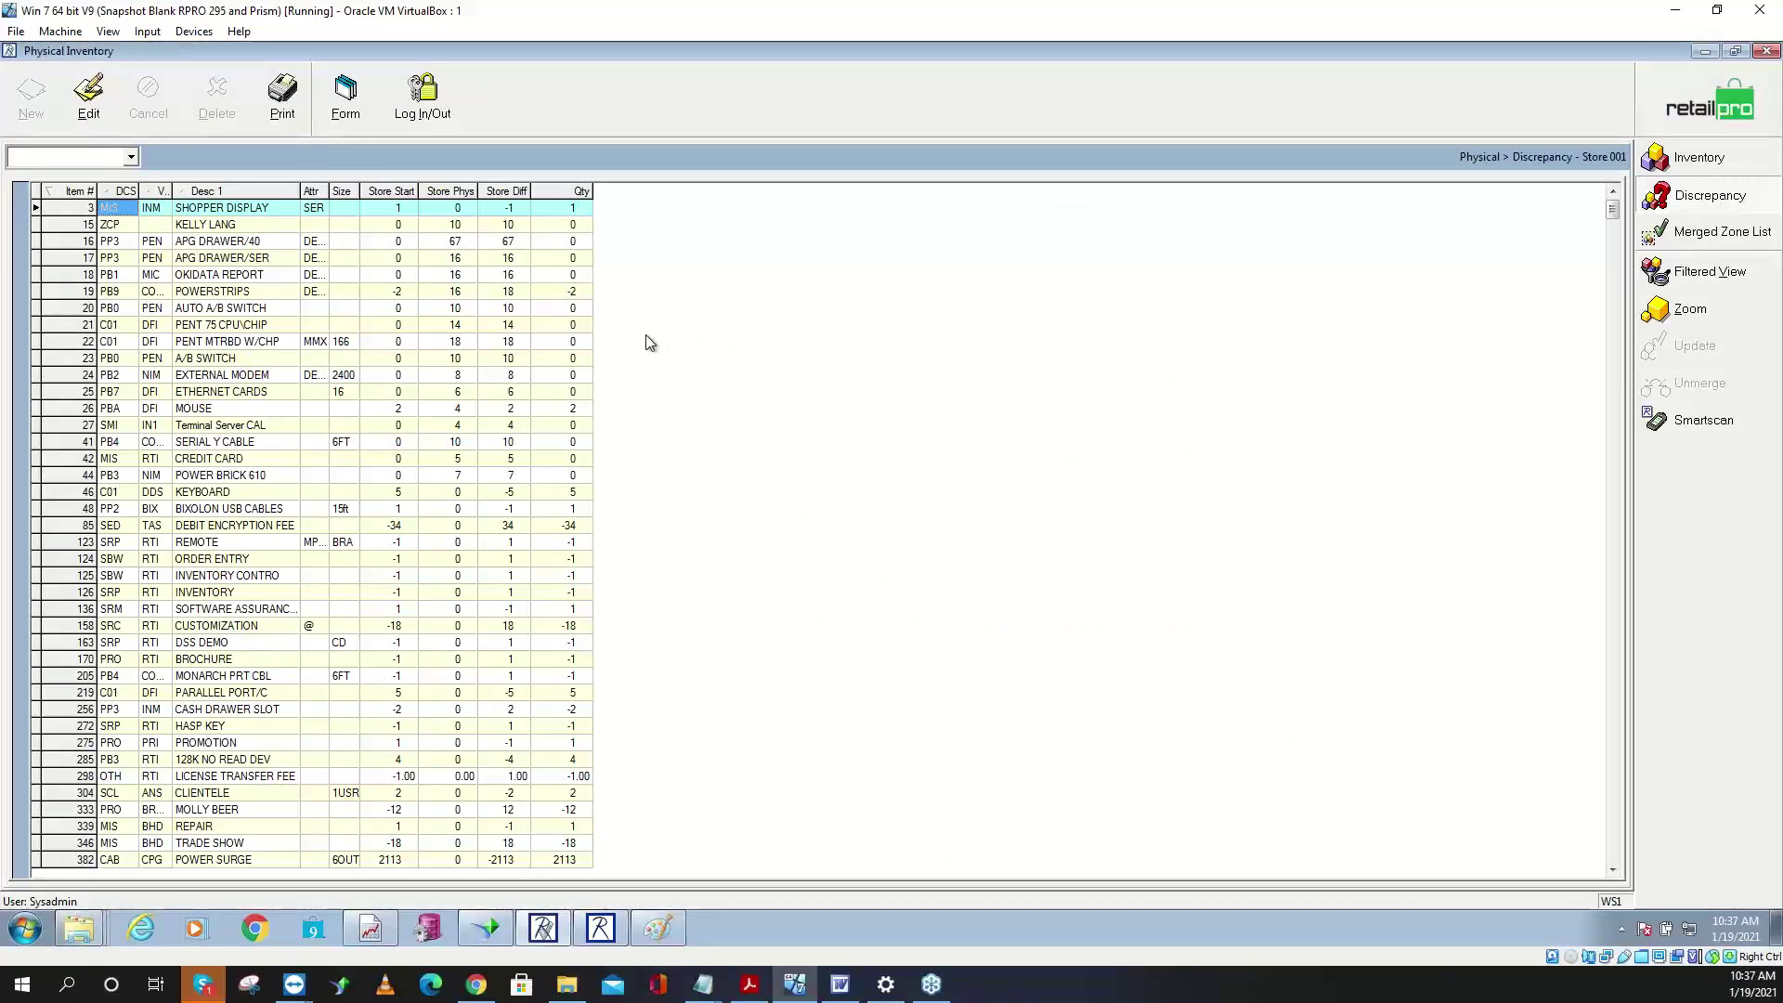
# - Look up item 85, DEBIT ENCRYPTION FEE, in the discrepancy list
pyautogui.click(445, 526)
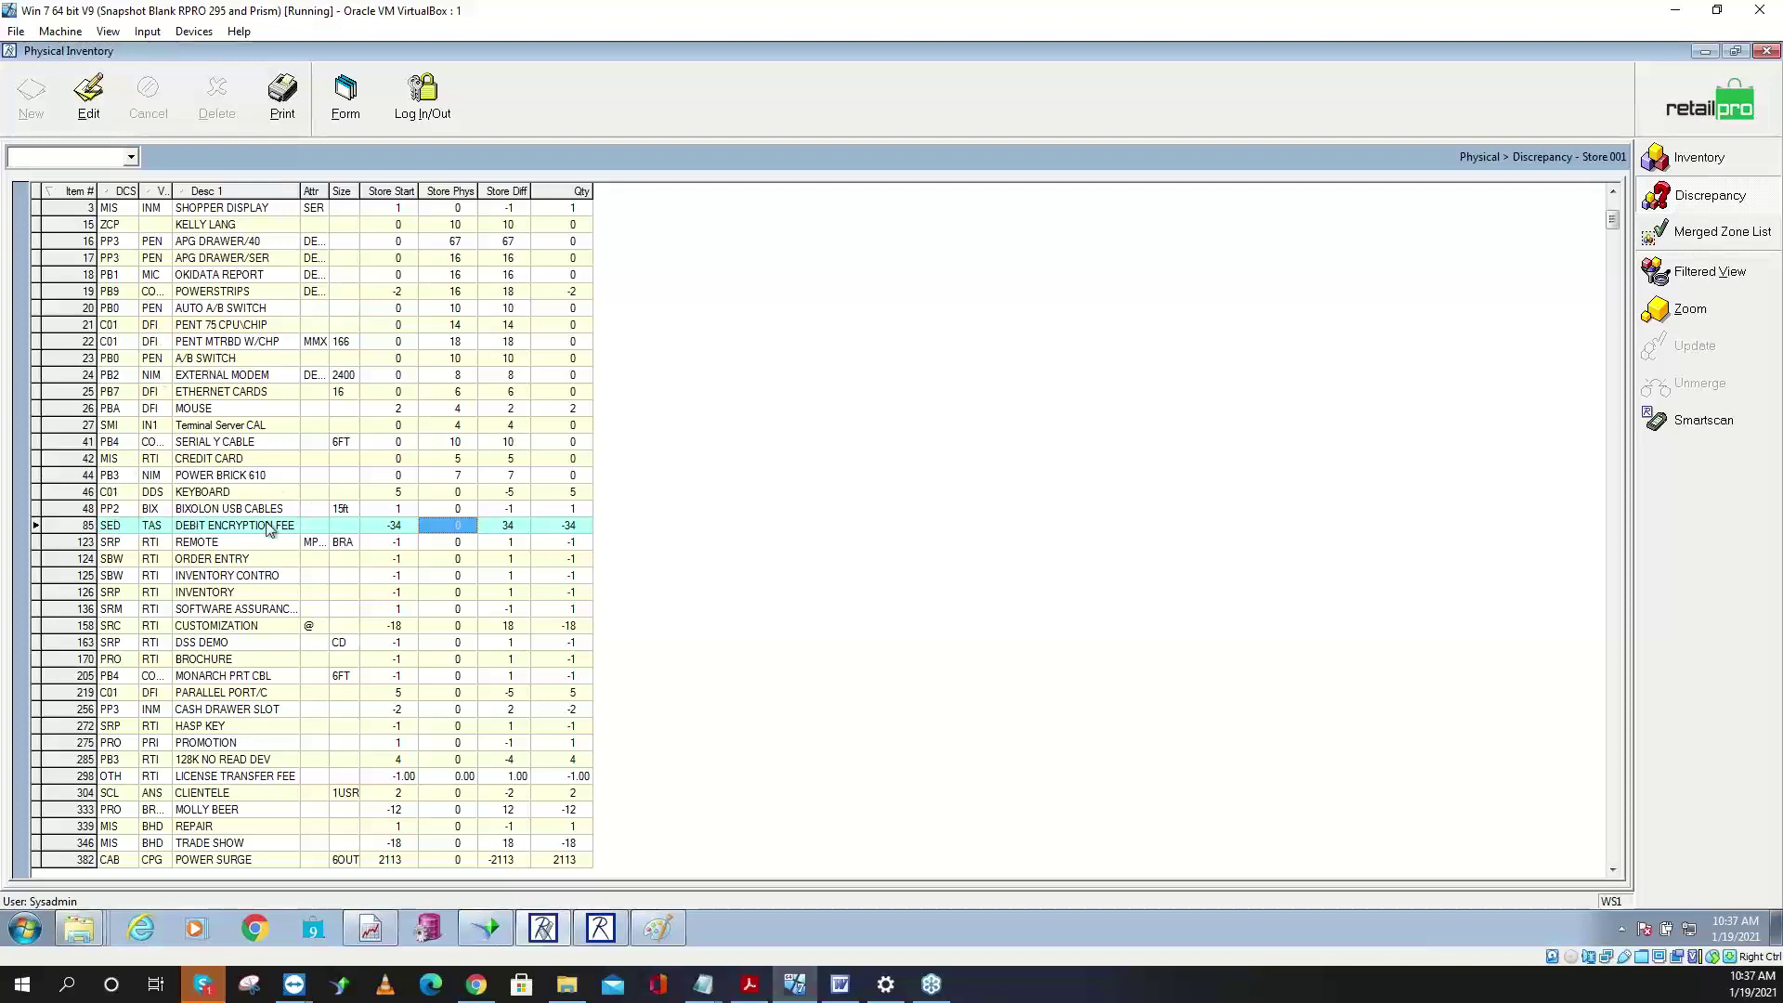
pyautogui.click(74, 158)
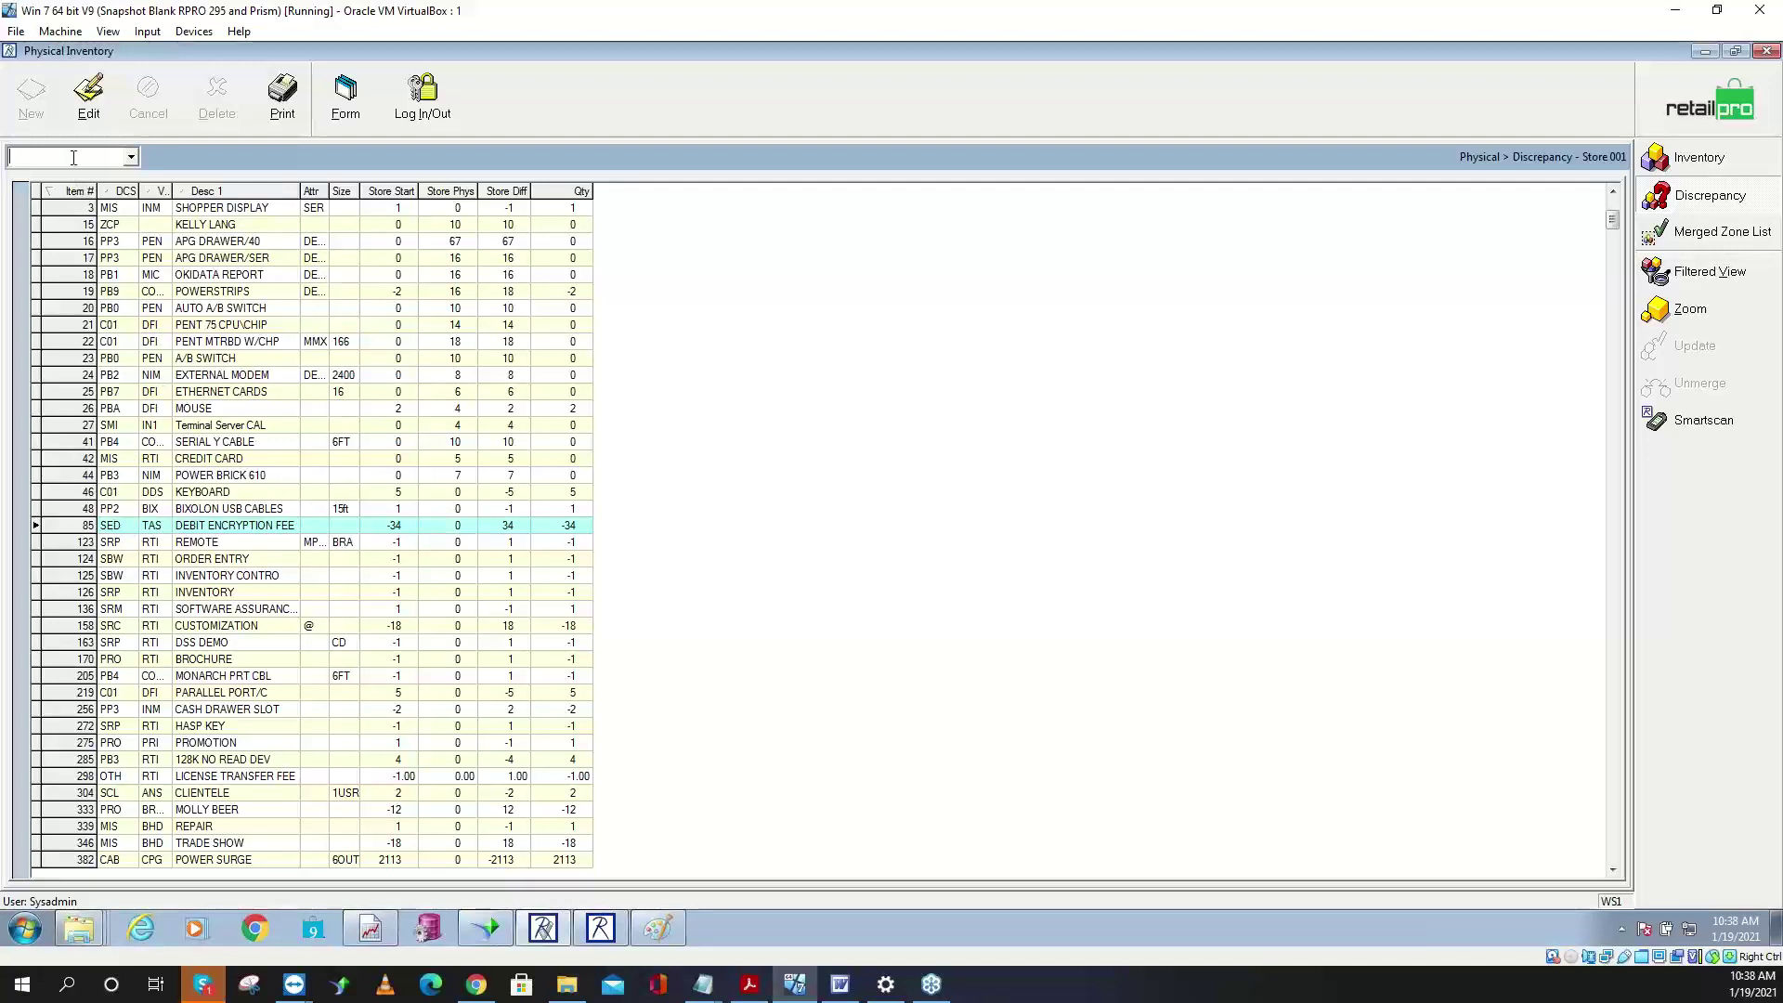
pyautogui.write('85')
pyautogui.press('Return')
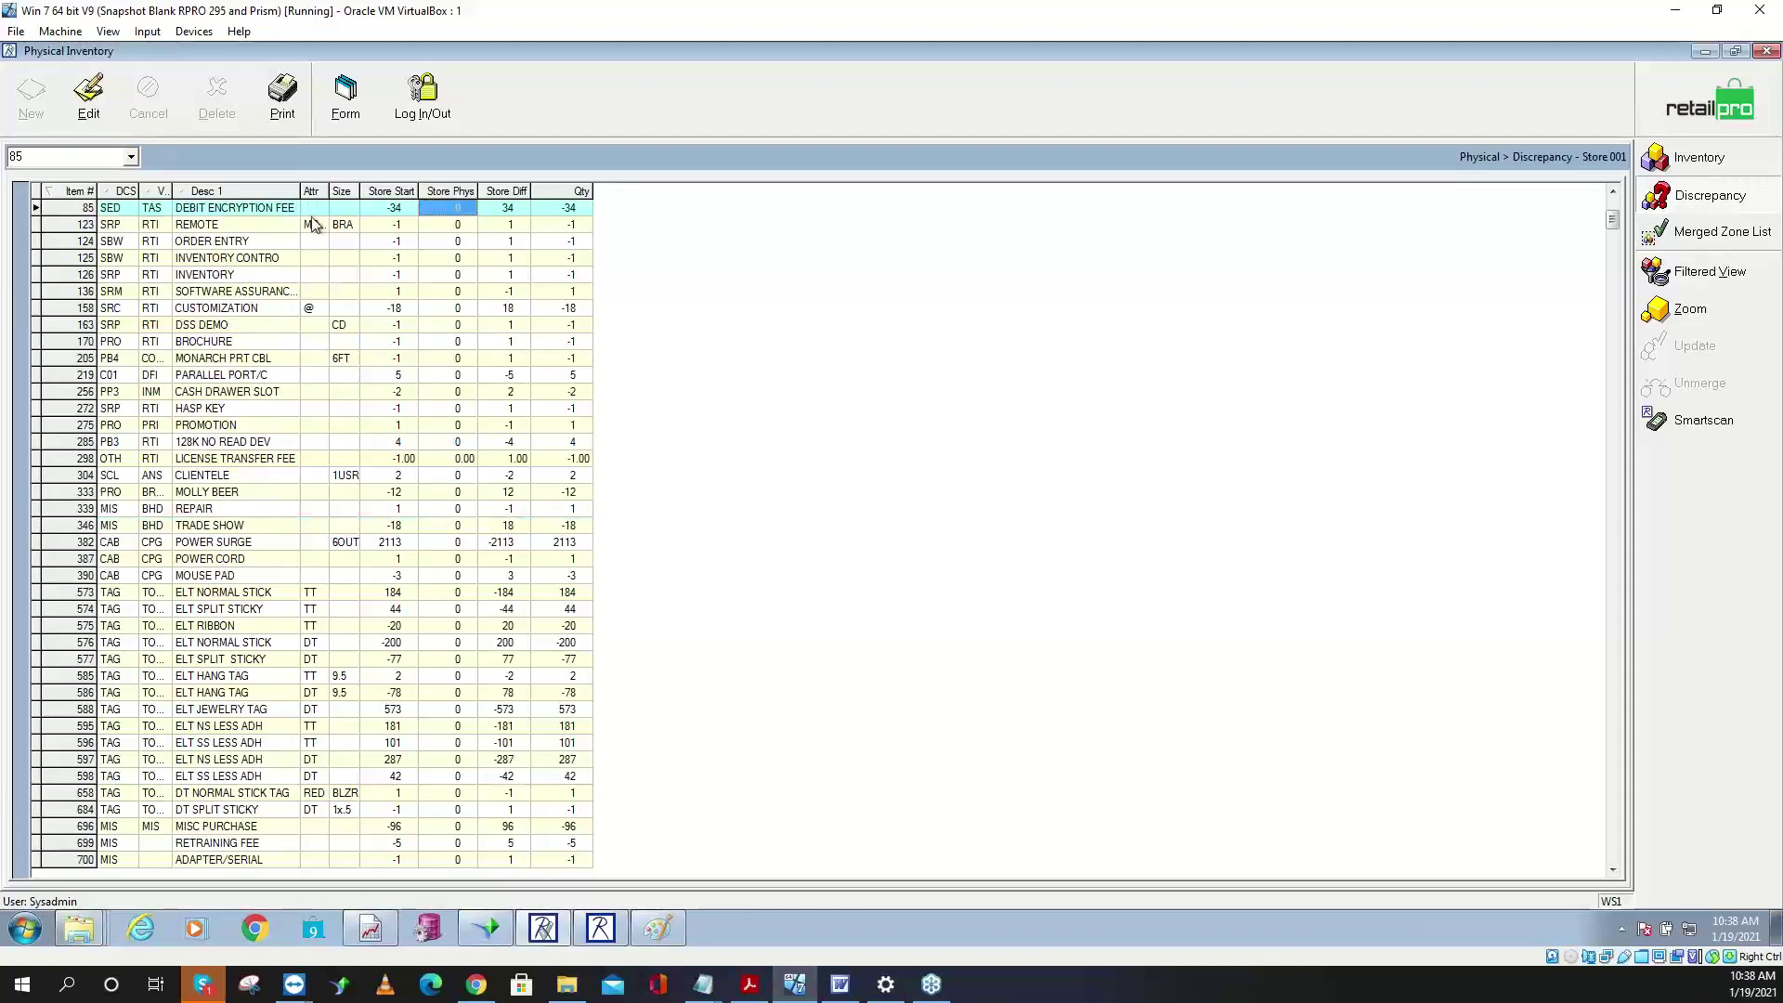
# - Change item 85's Store Phys count to 34, save, and return to the stores list
pyautogui.click(88, 93)
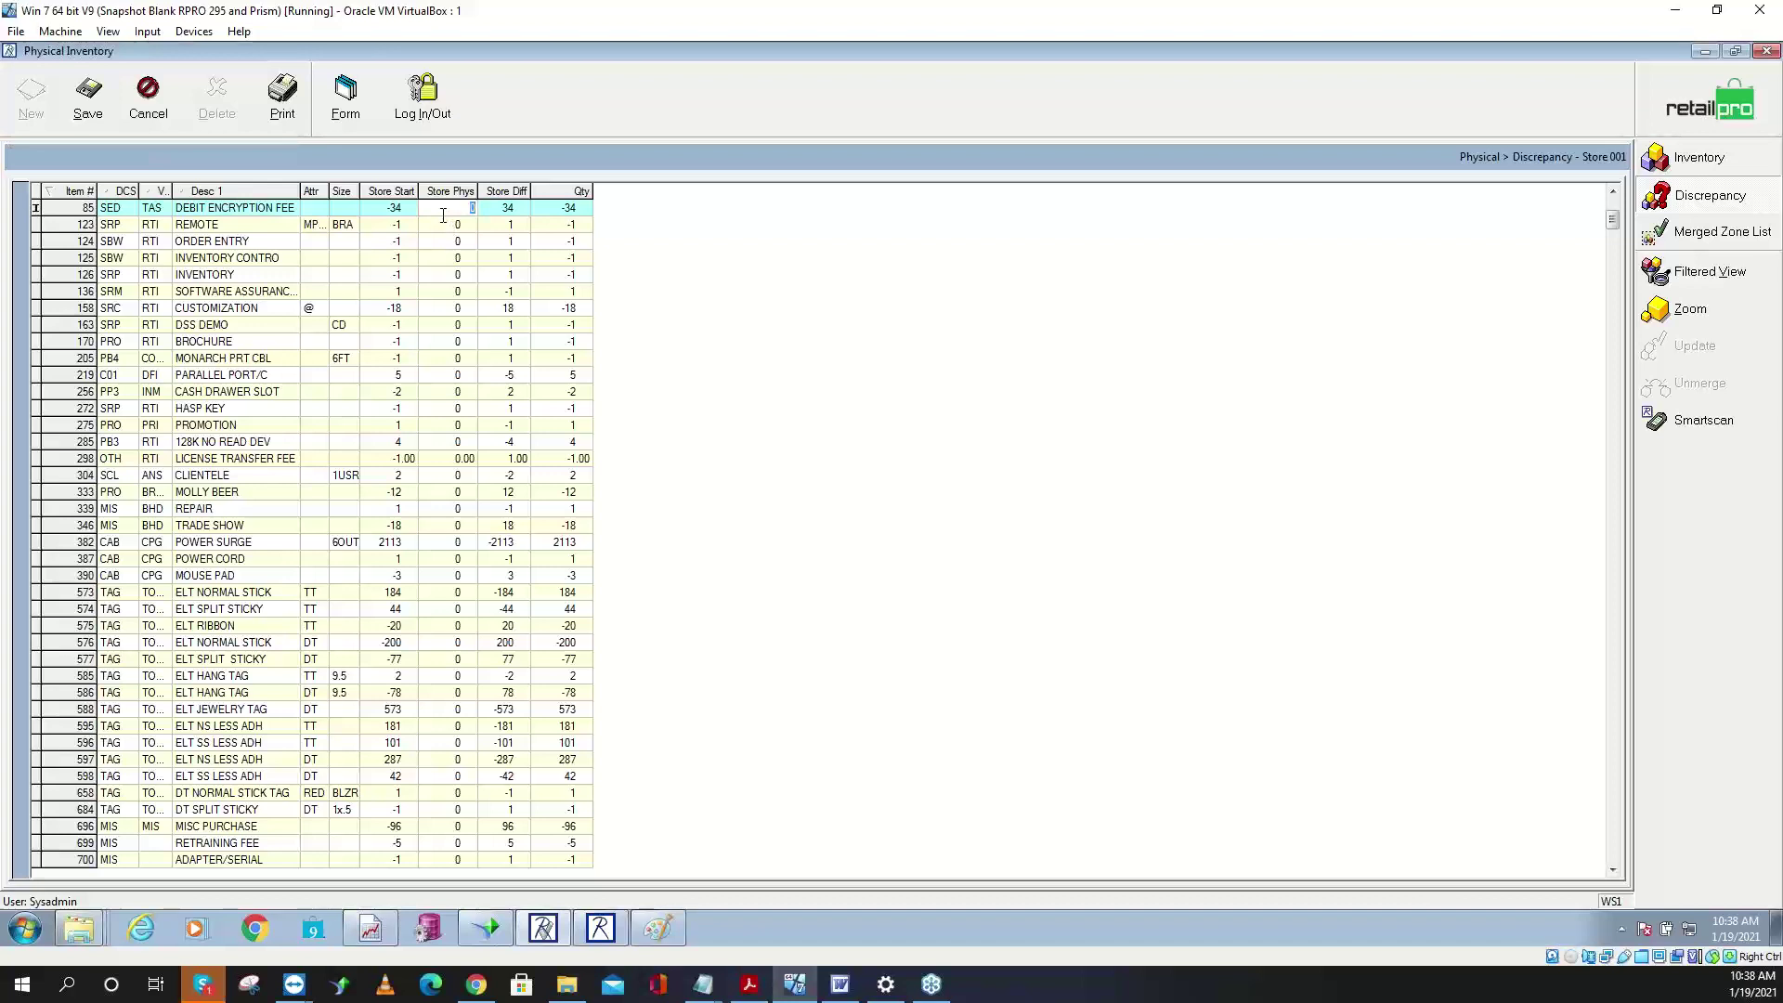
pyautogui.write('34')
pyautogui.press('Return')
pyautogui.click(104, 101)
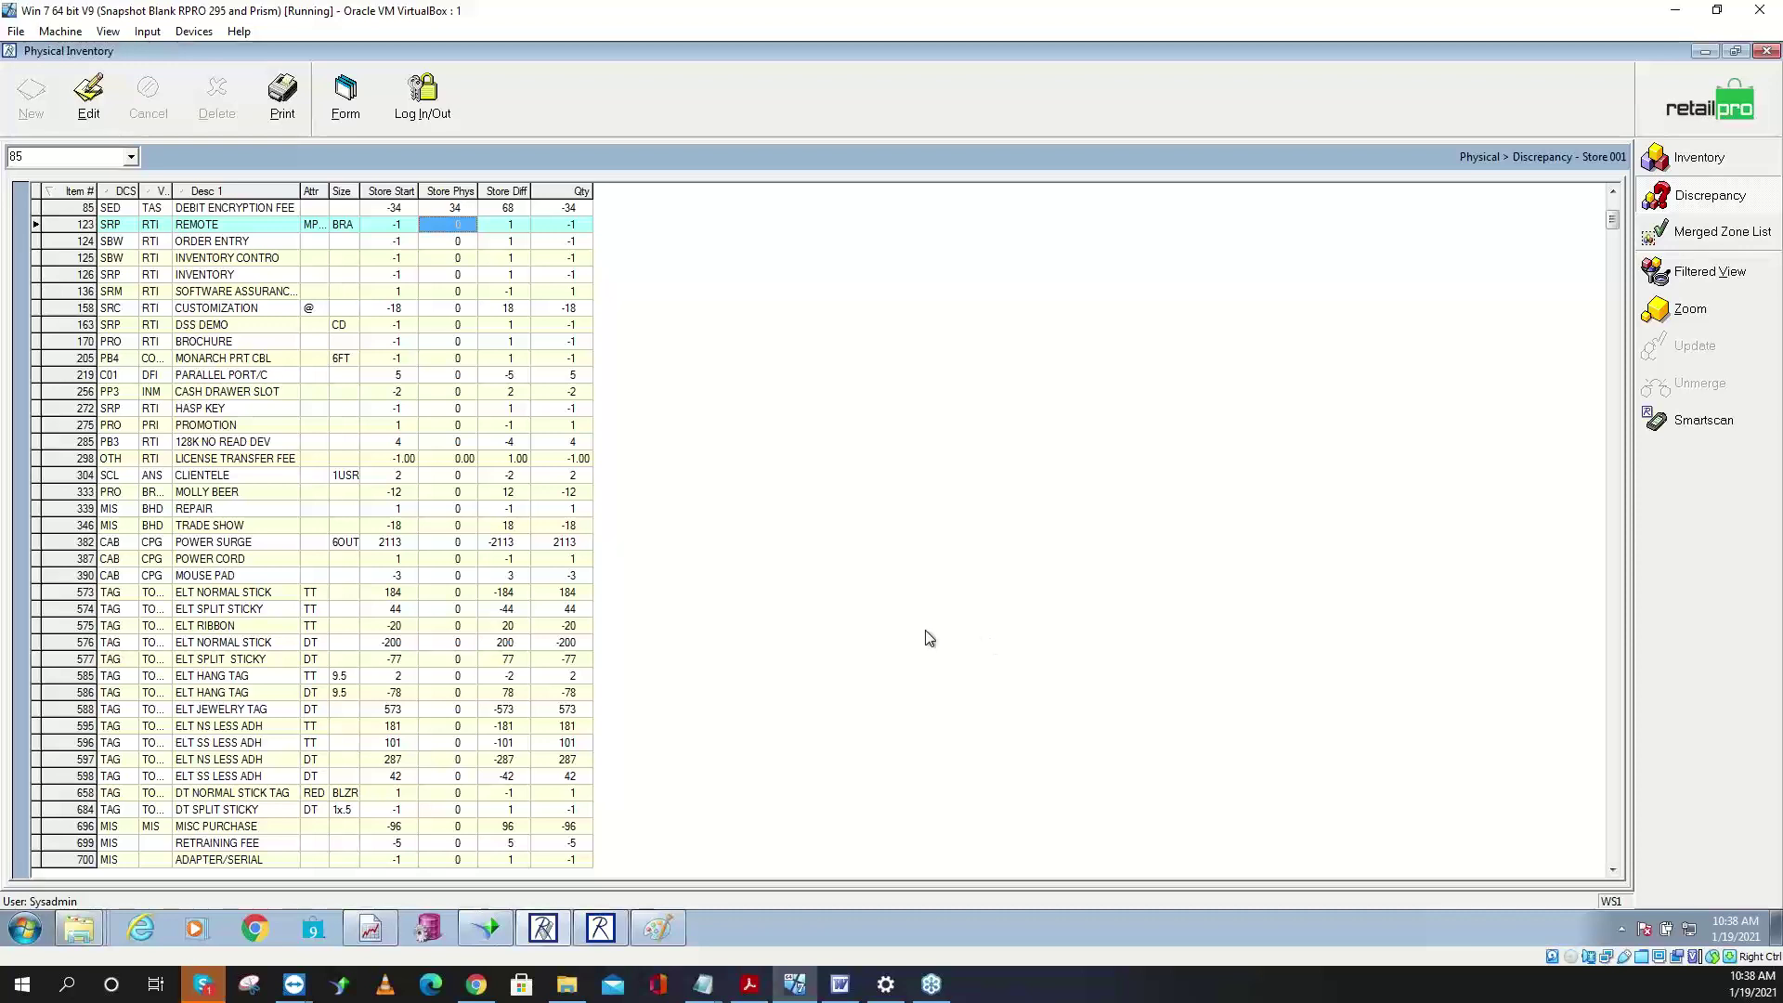
pyautogui.click(1714, 74)
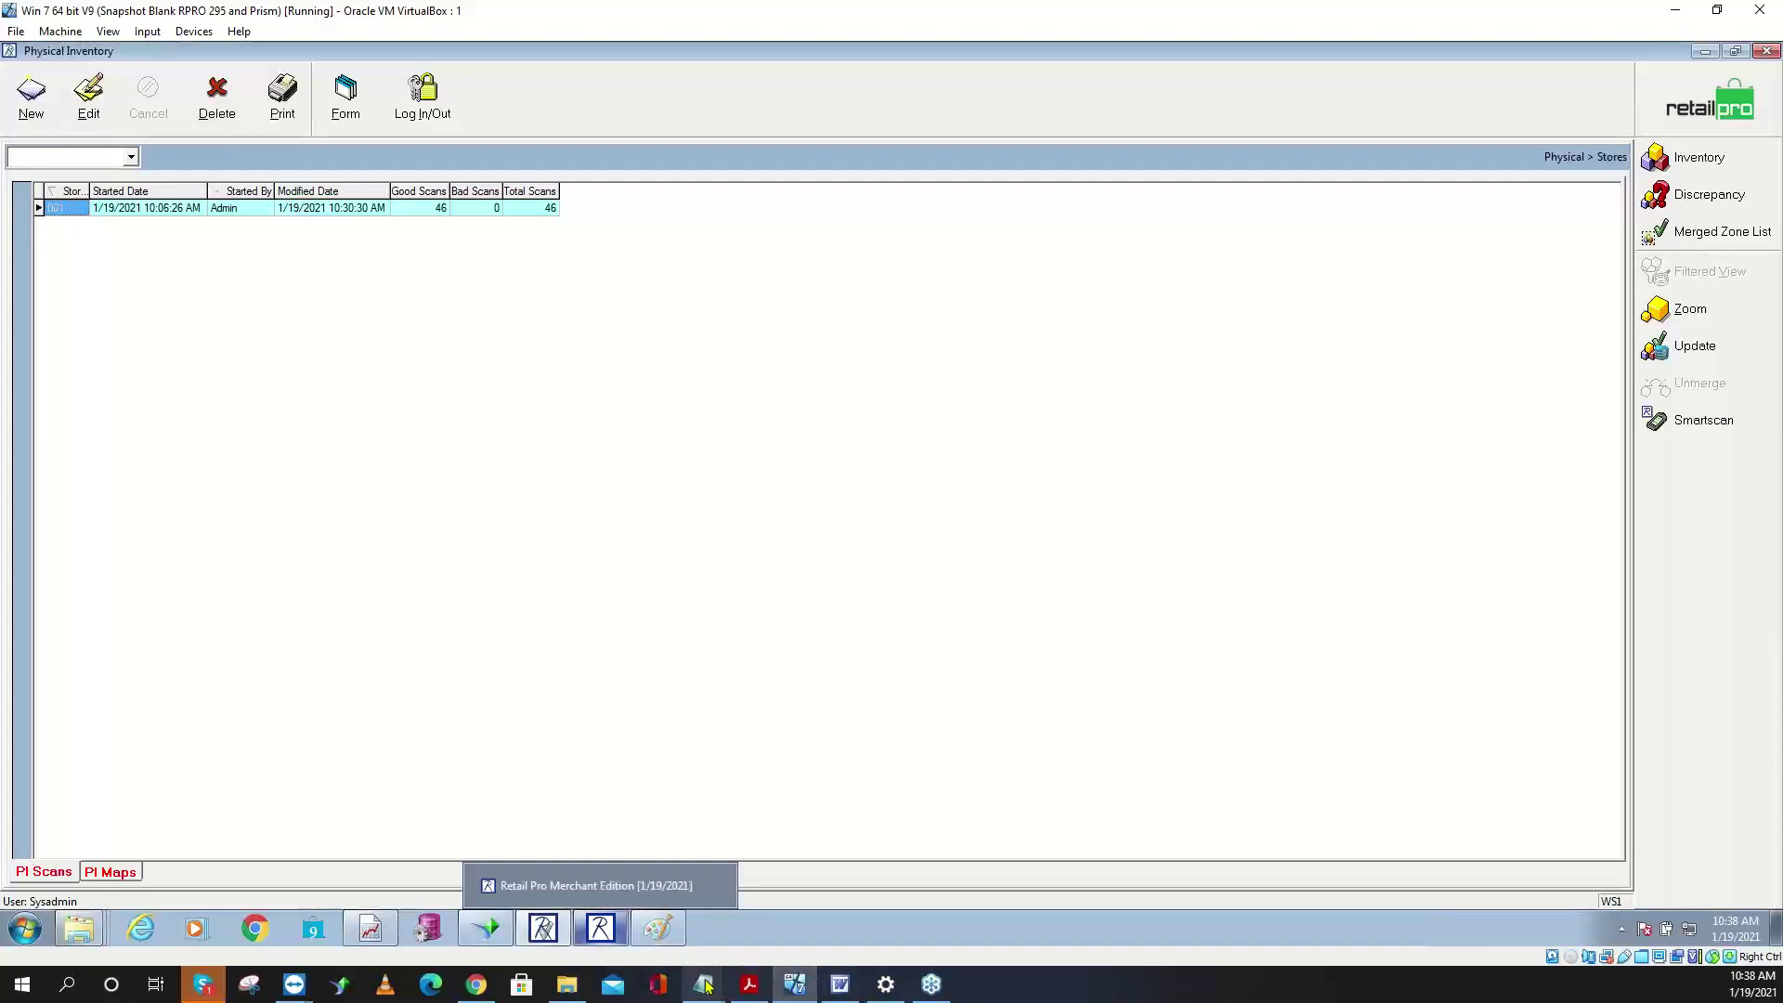
pyautogui.moveTo(704, 985)
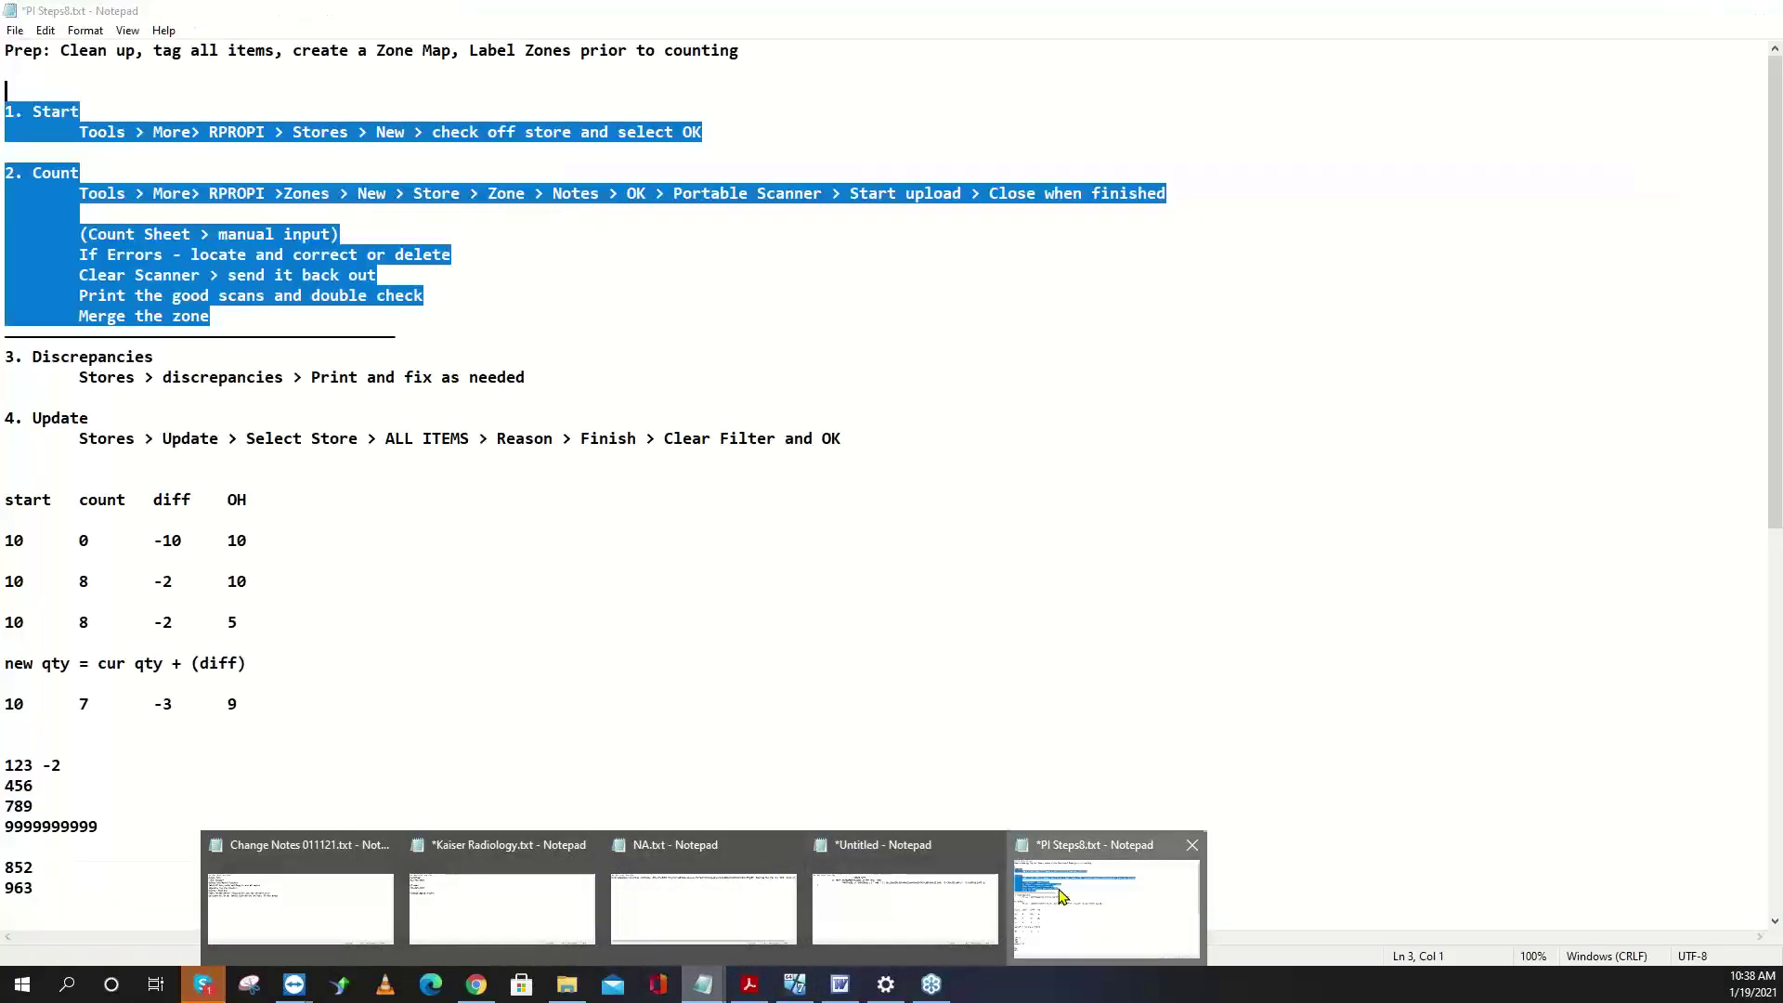
pyautogui.click(1057, 901)
pyautogui.moveTo(555, 383); pyautogui.dragTo(15, 362)
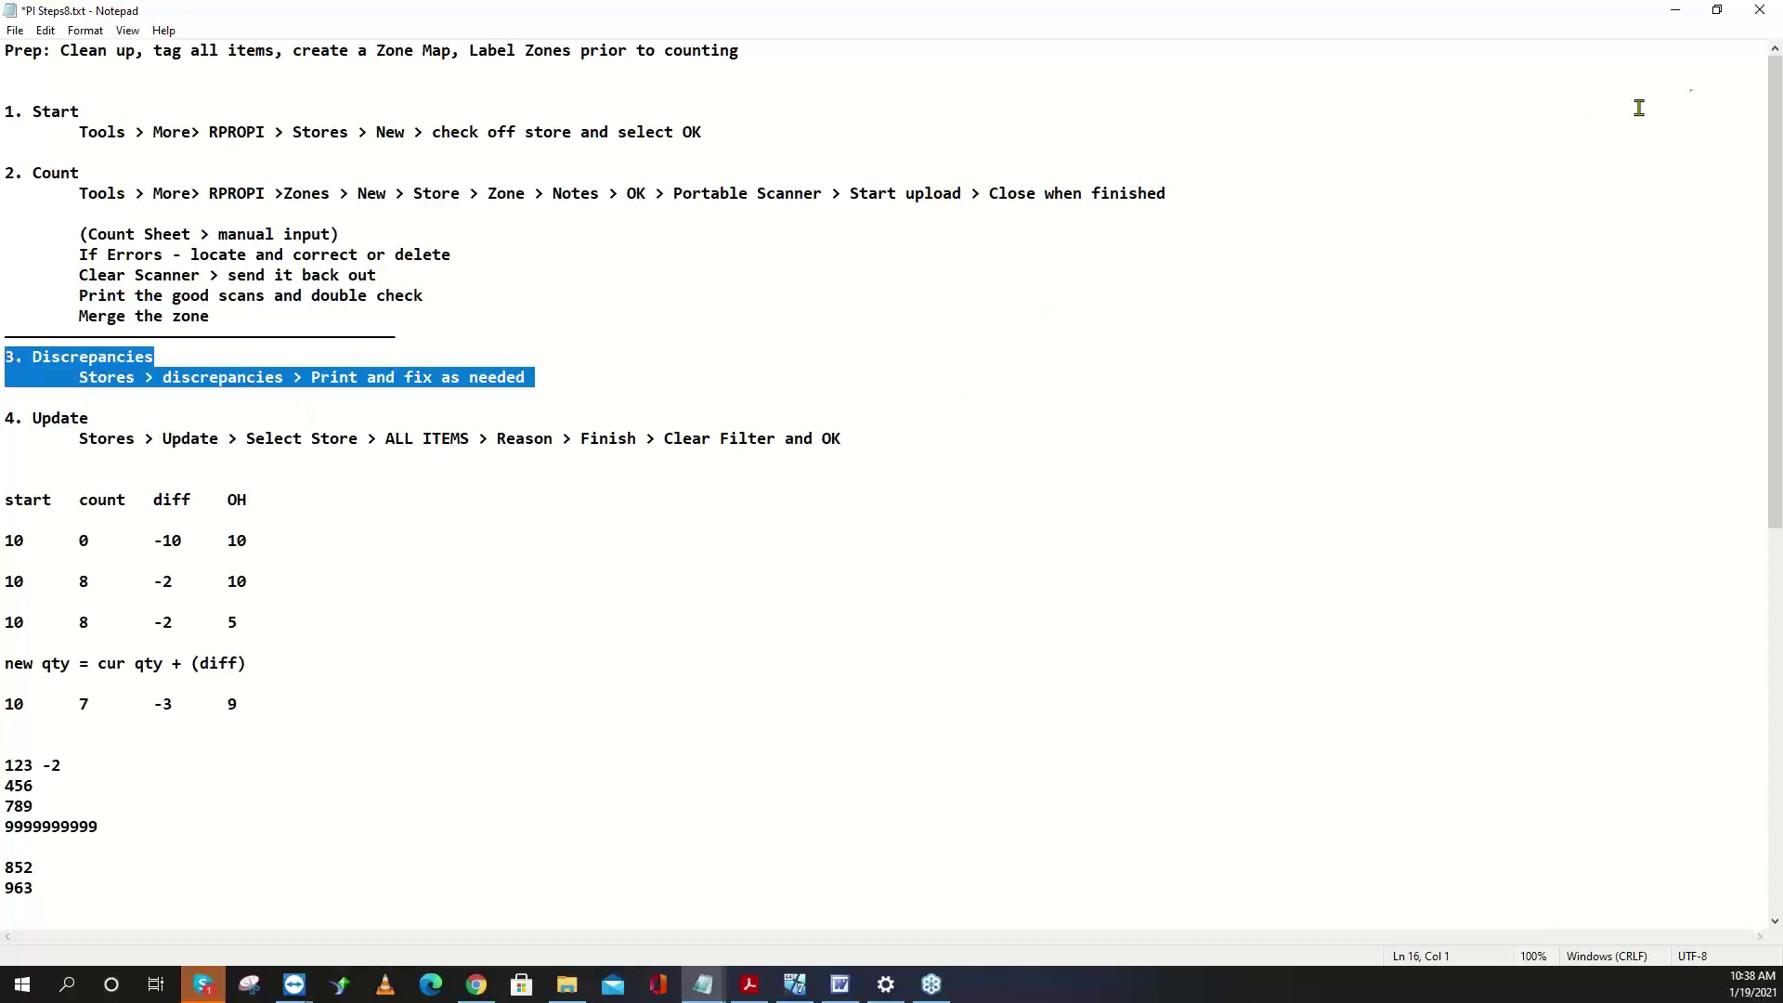
pyautogui.click(1675, 11)
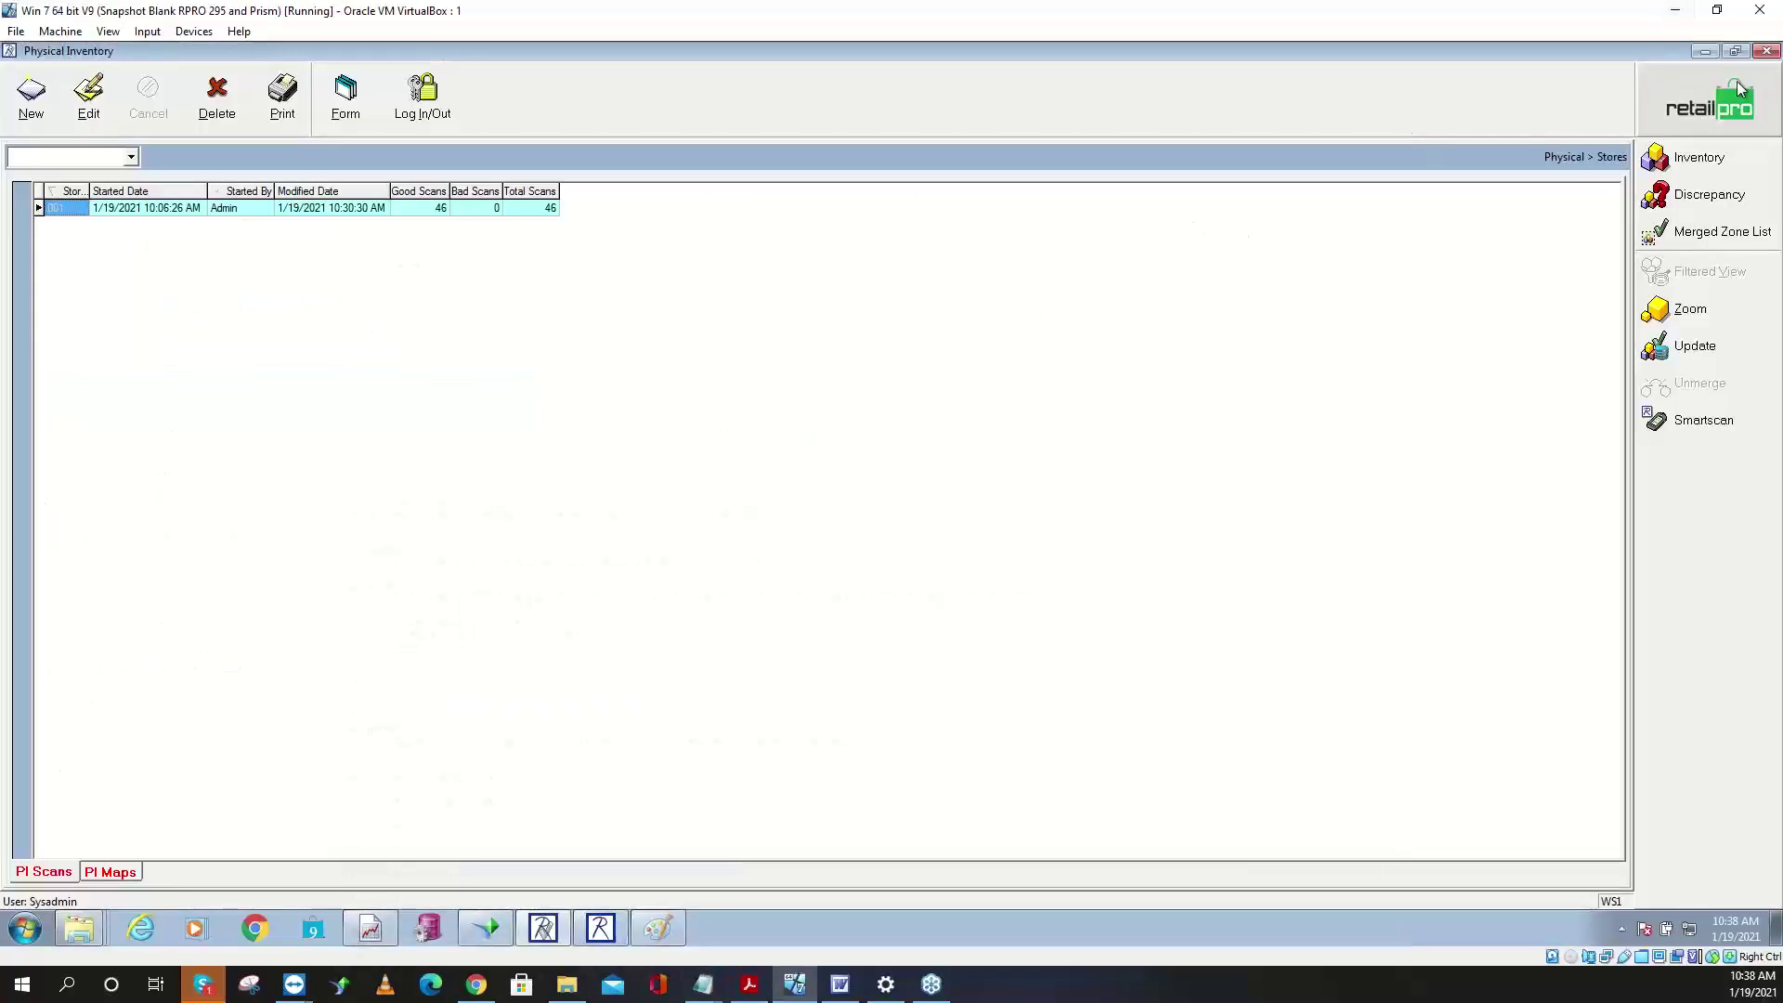
# - Try an update, dismiss the WS 1 locked error, and log back in with the password
pyautogui.click(1692, 355)
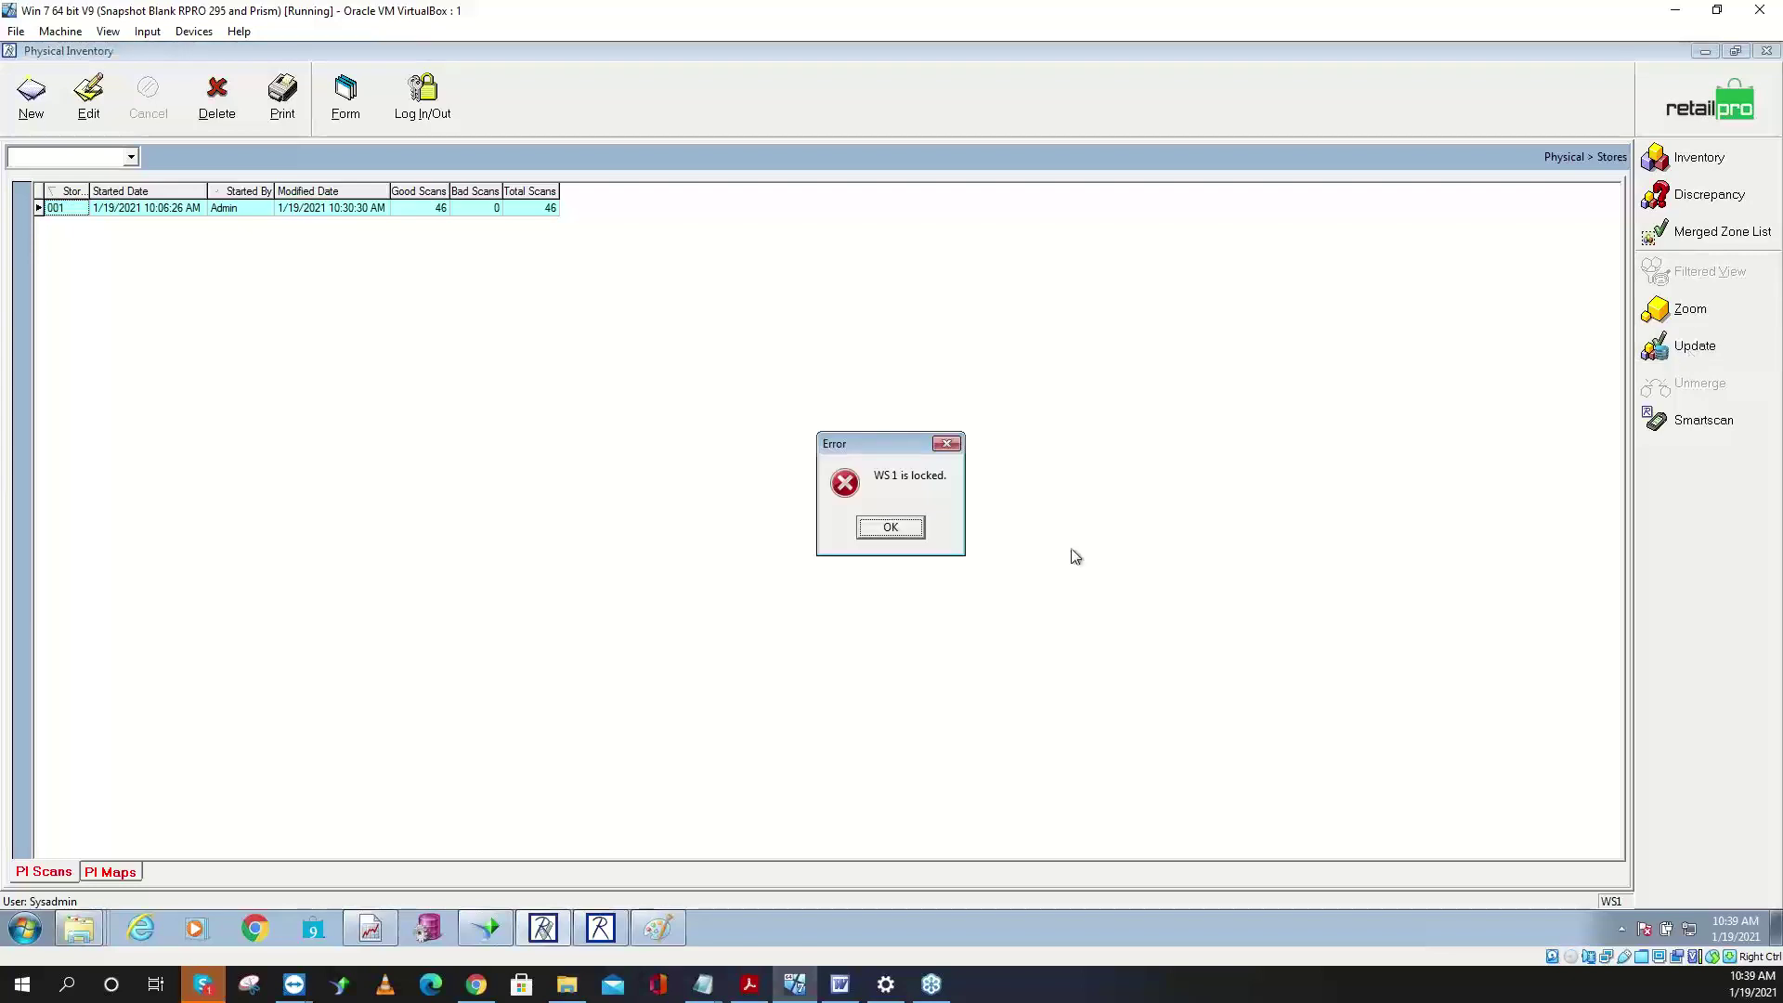
pyautogui.click(878, 528)
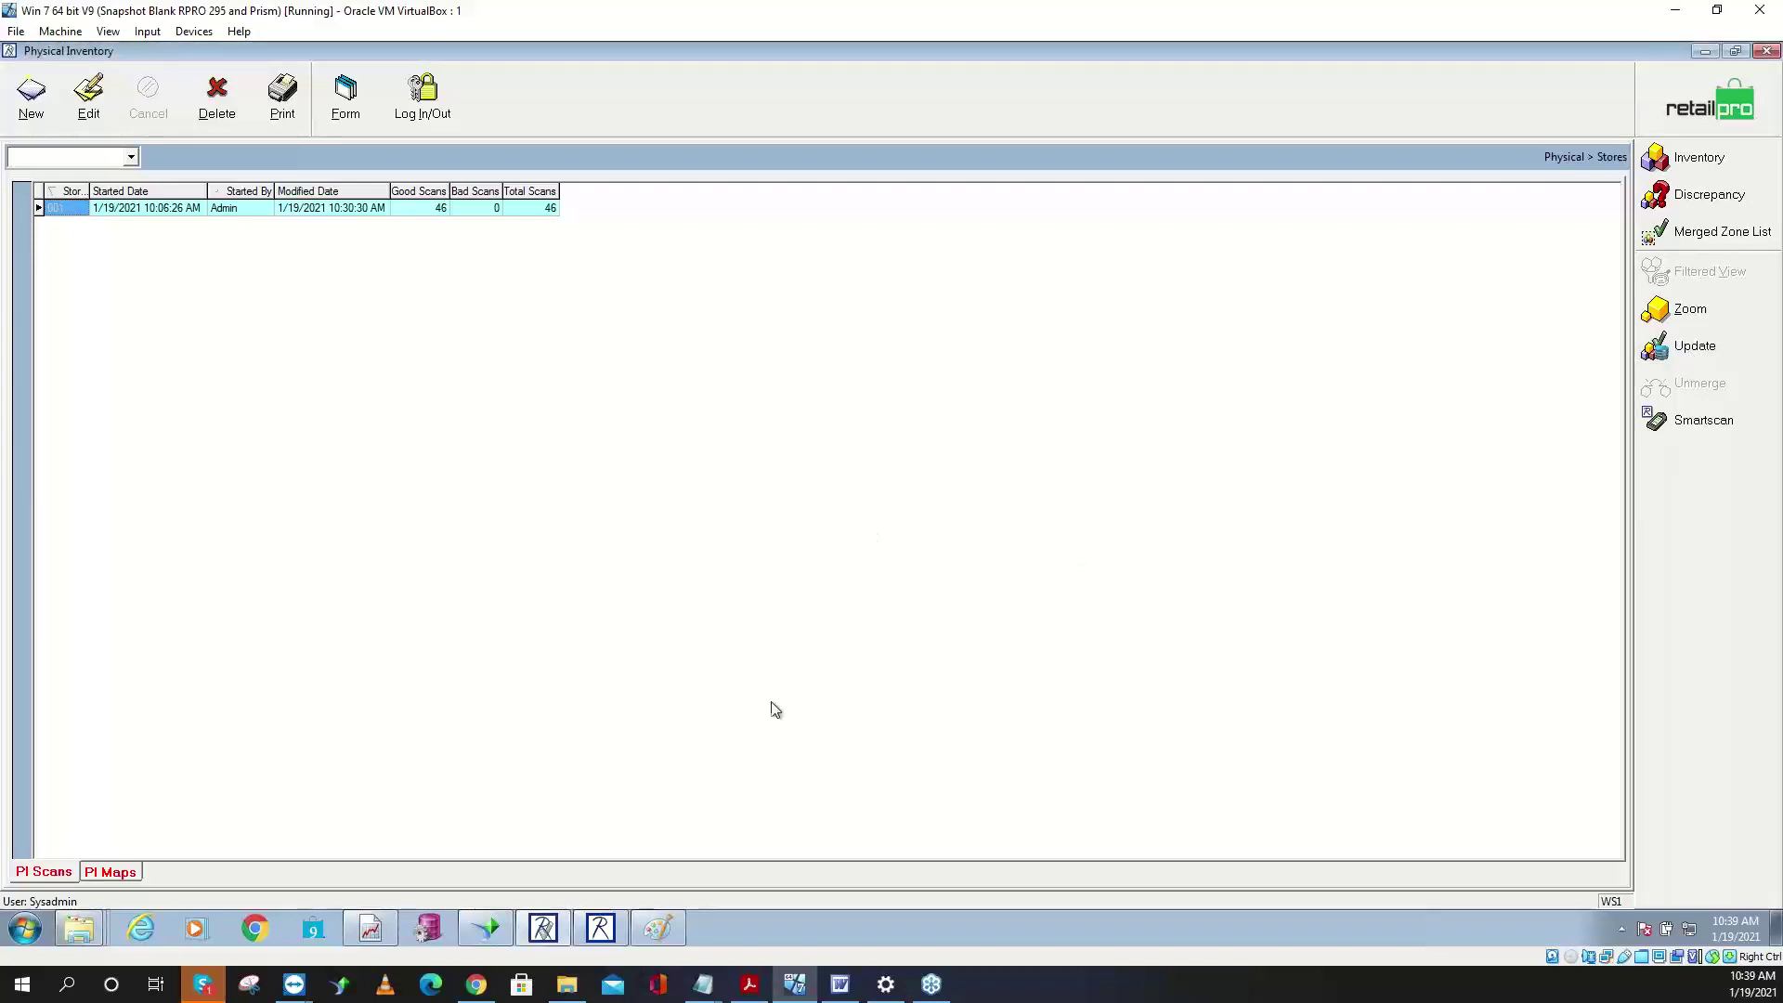
pyautogui.click(600, 928)
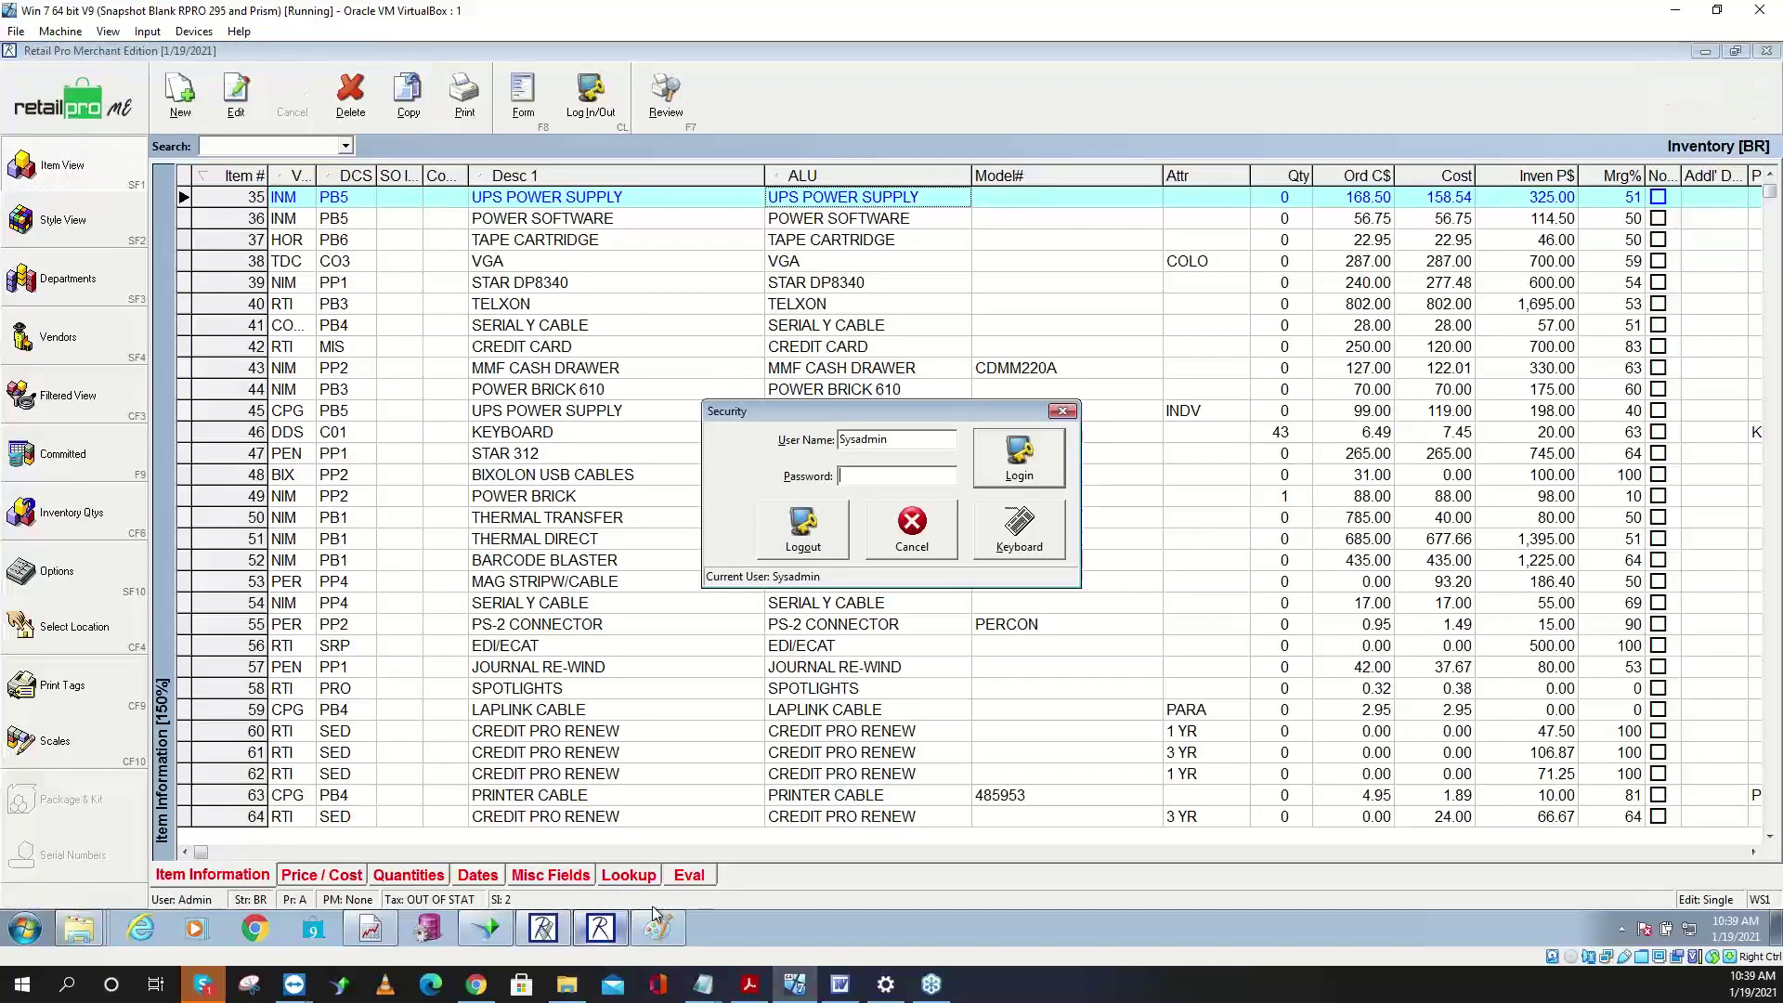
pyautogui.click(912, 484)
pyautogui.write('sysadmin')
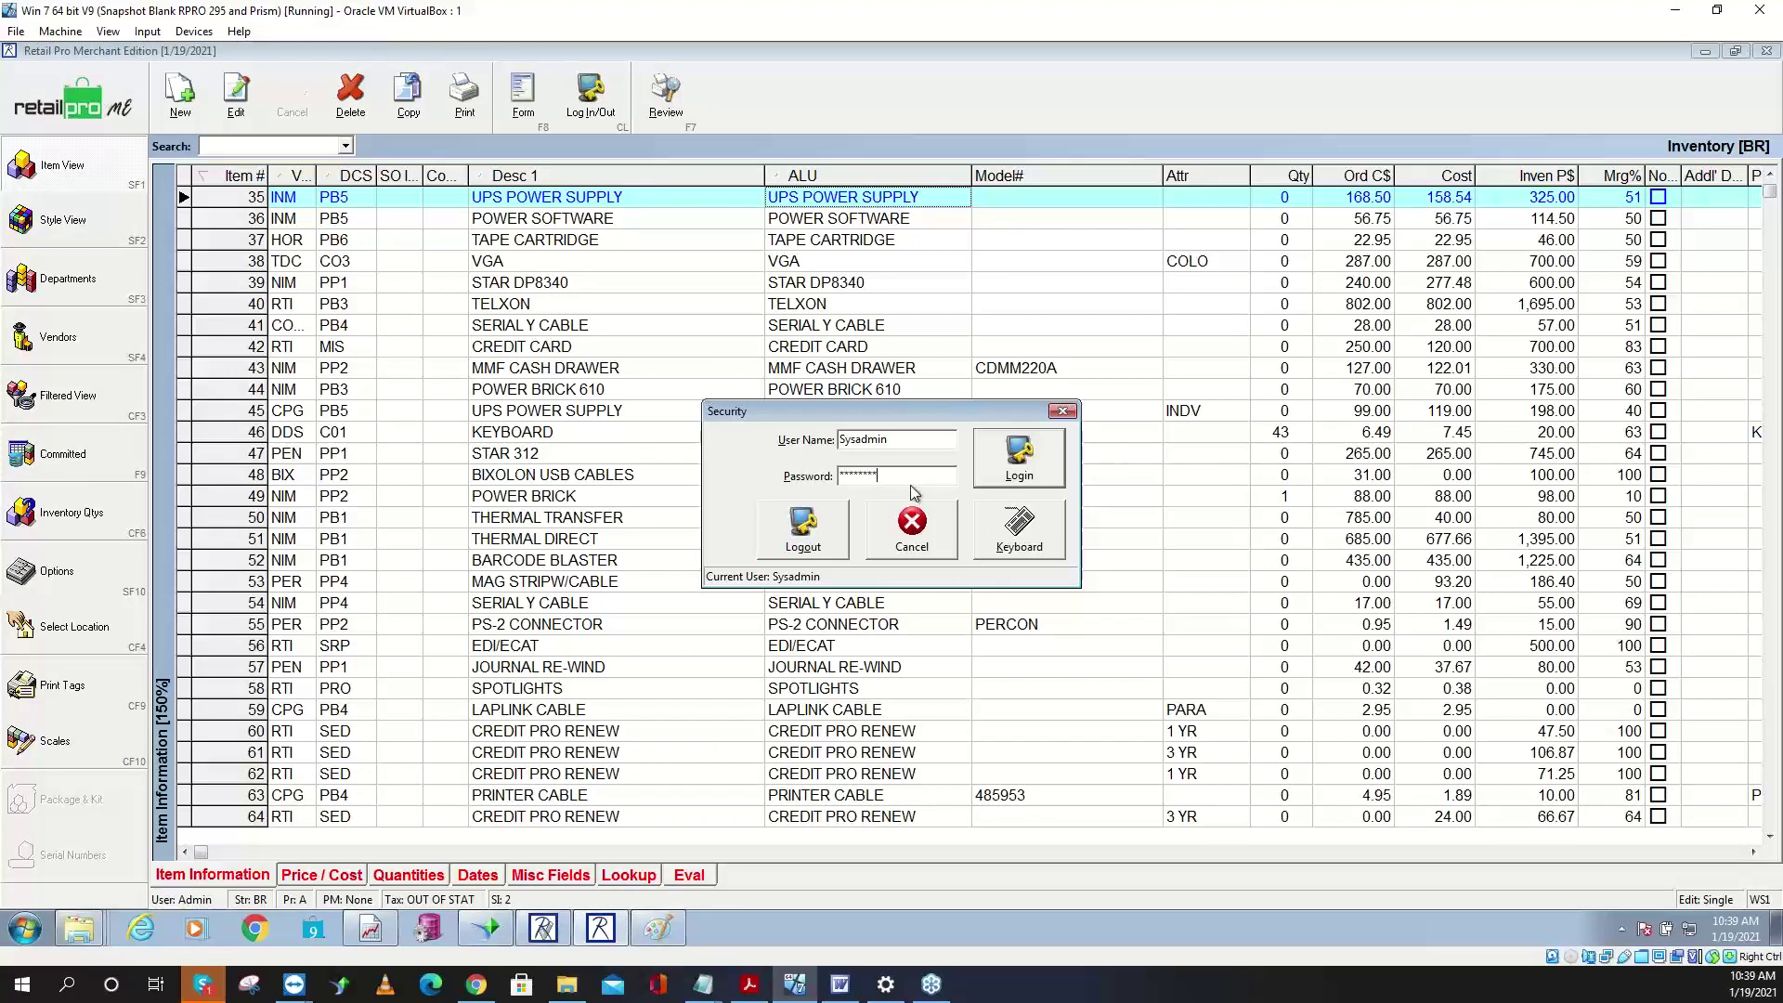
pyautogui.press('Return')
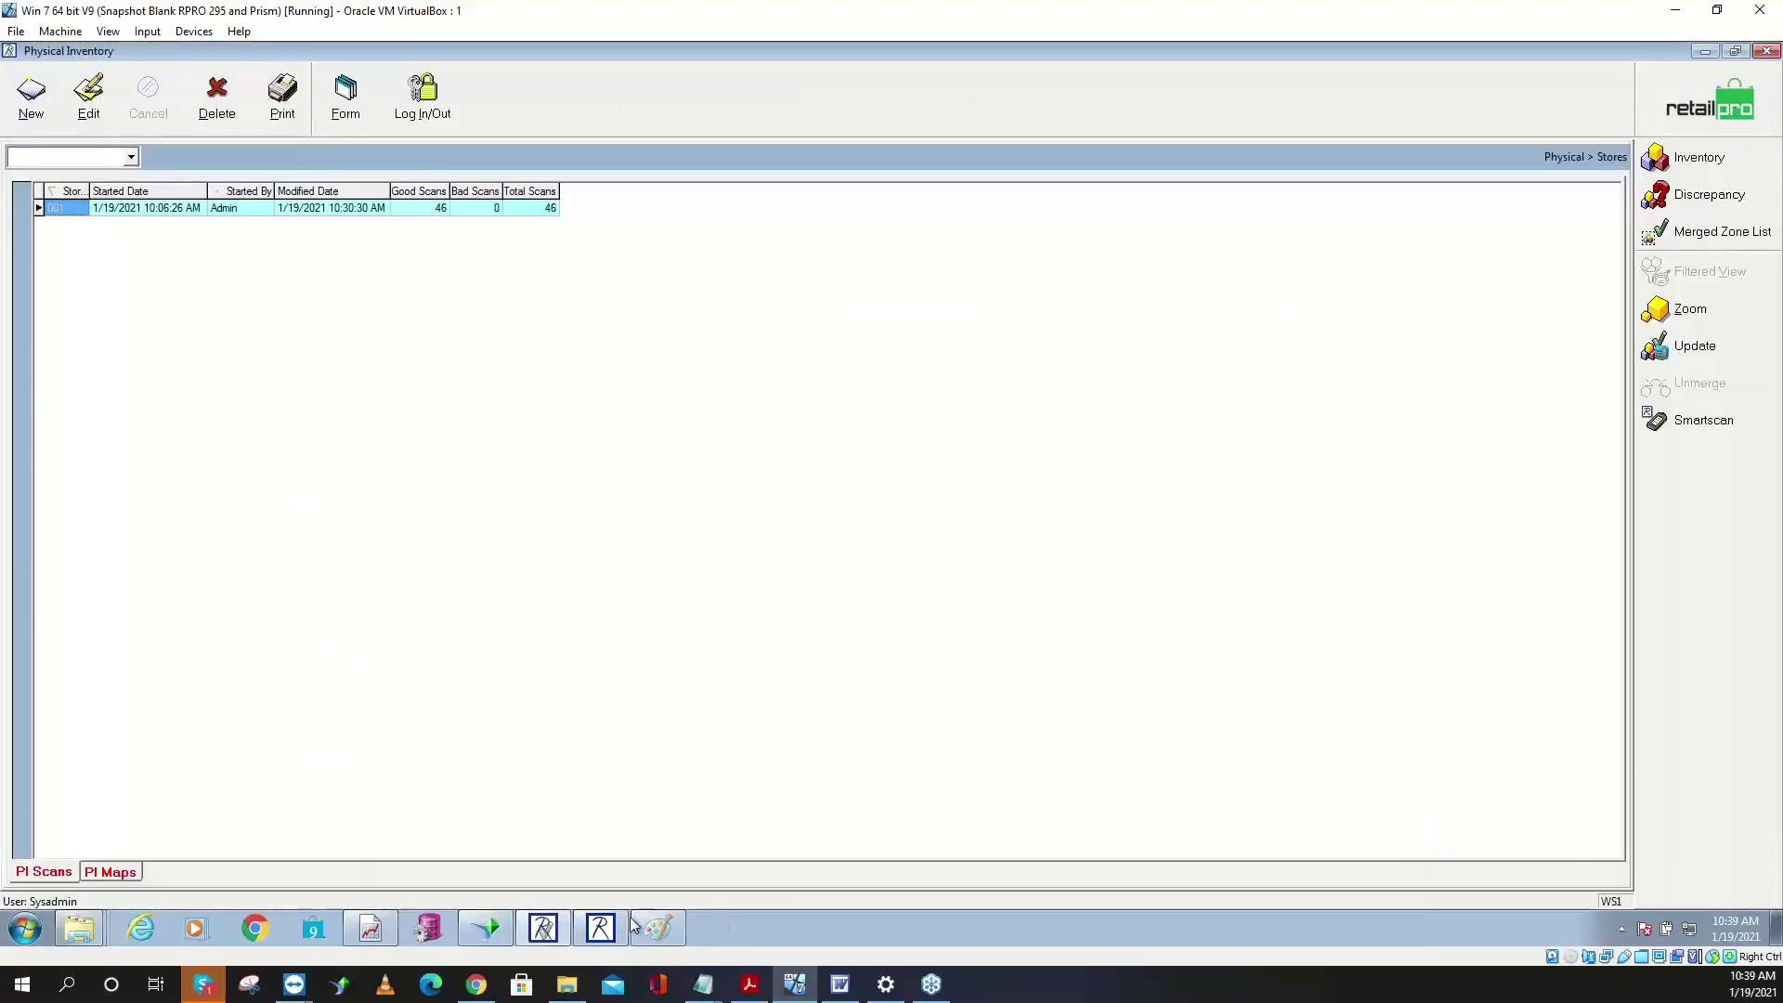
# - Return to the Merchandise home screen and reveal the Physical Inventory stores list
pyautogui.click(625, 927)
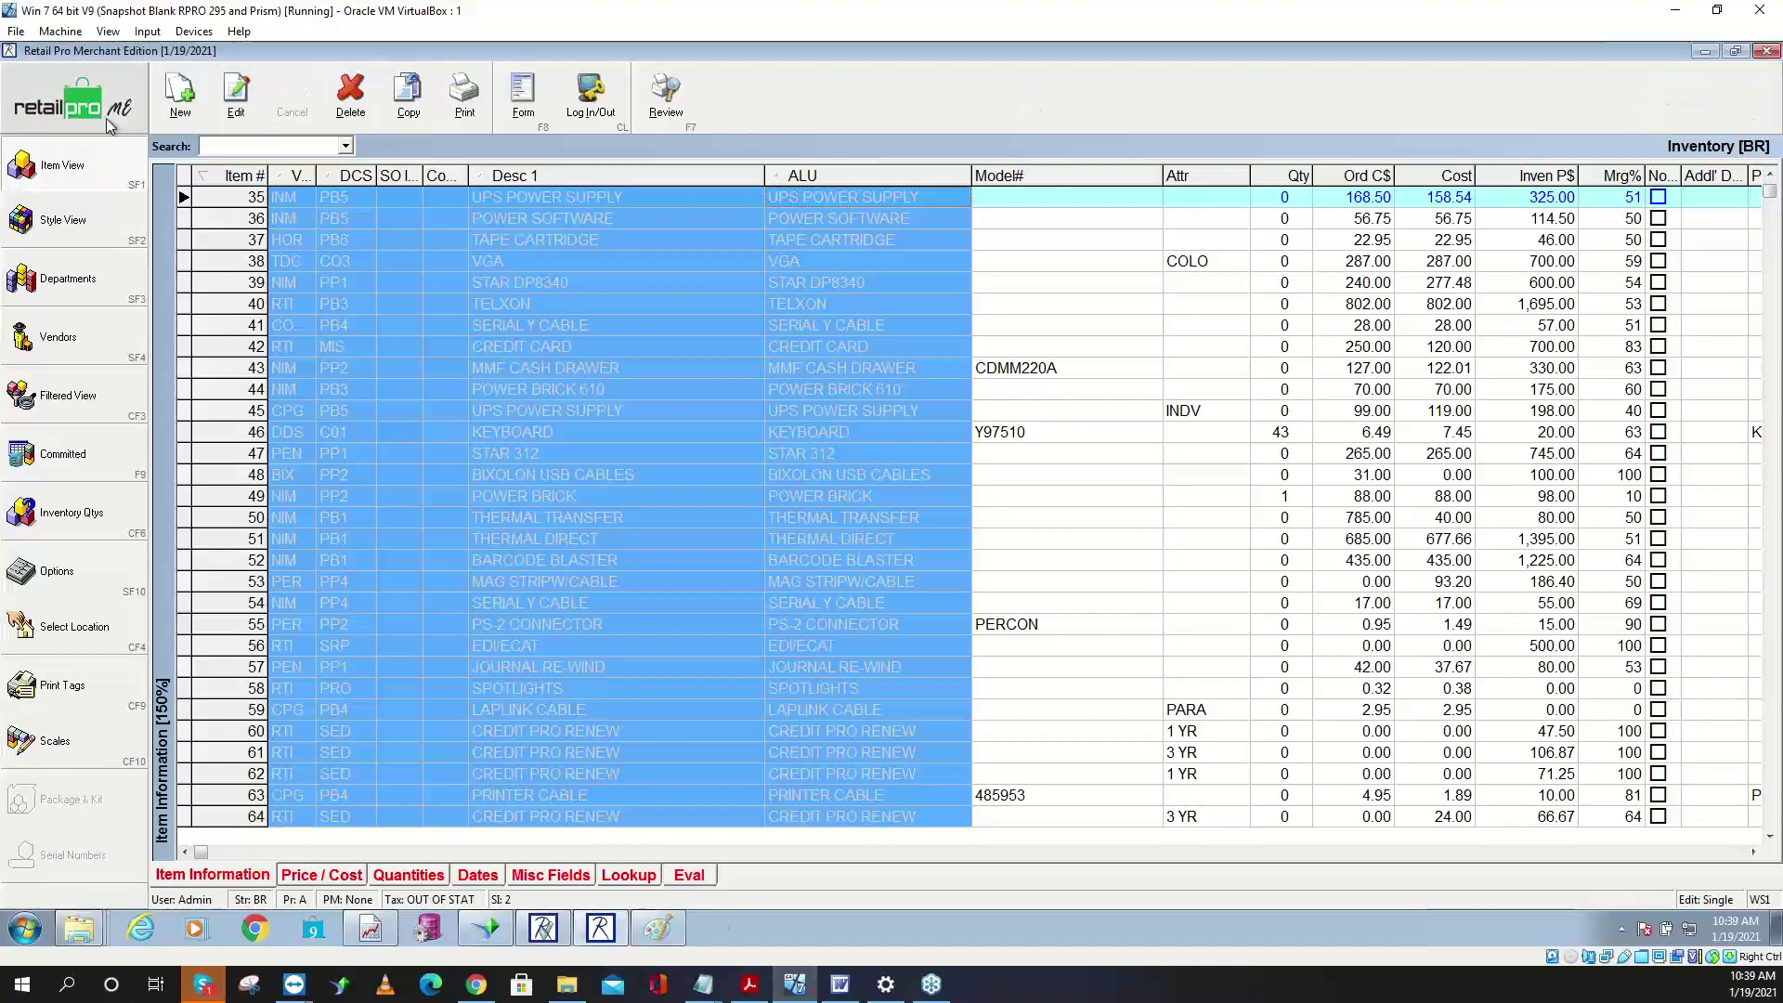
pyautogui.click(72, 101)
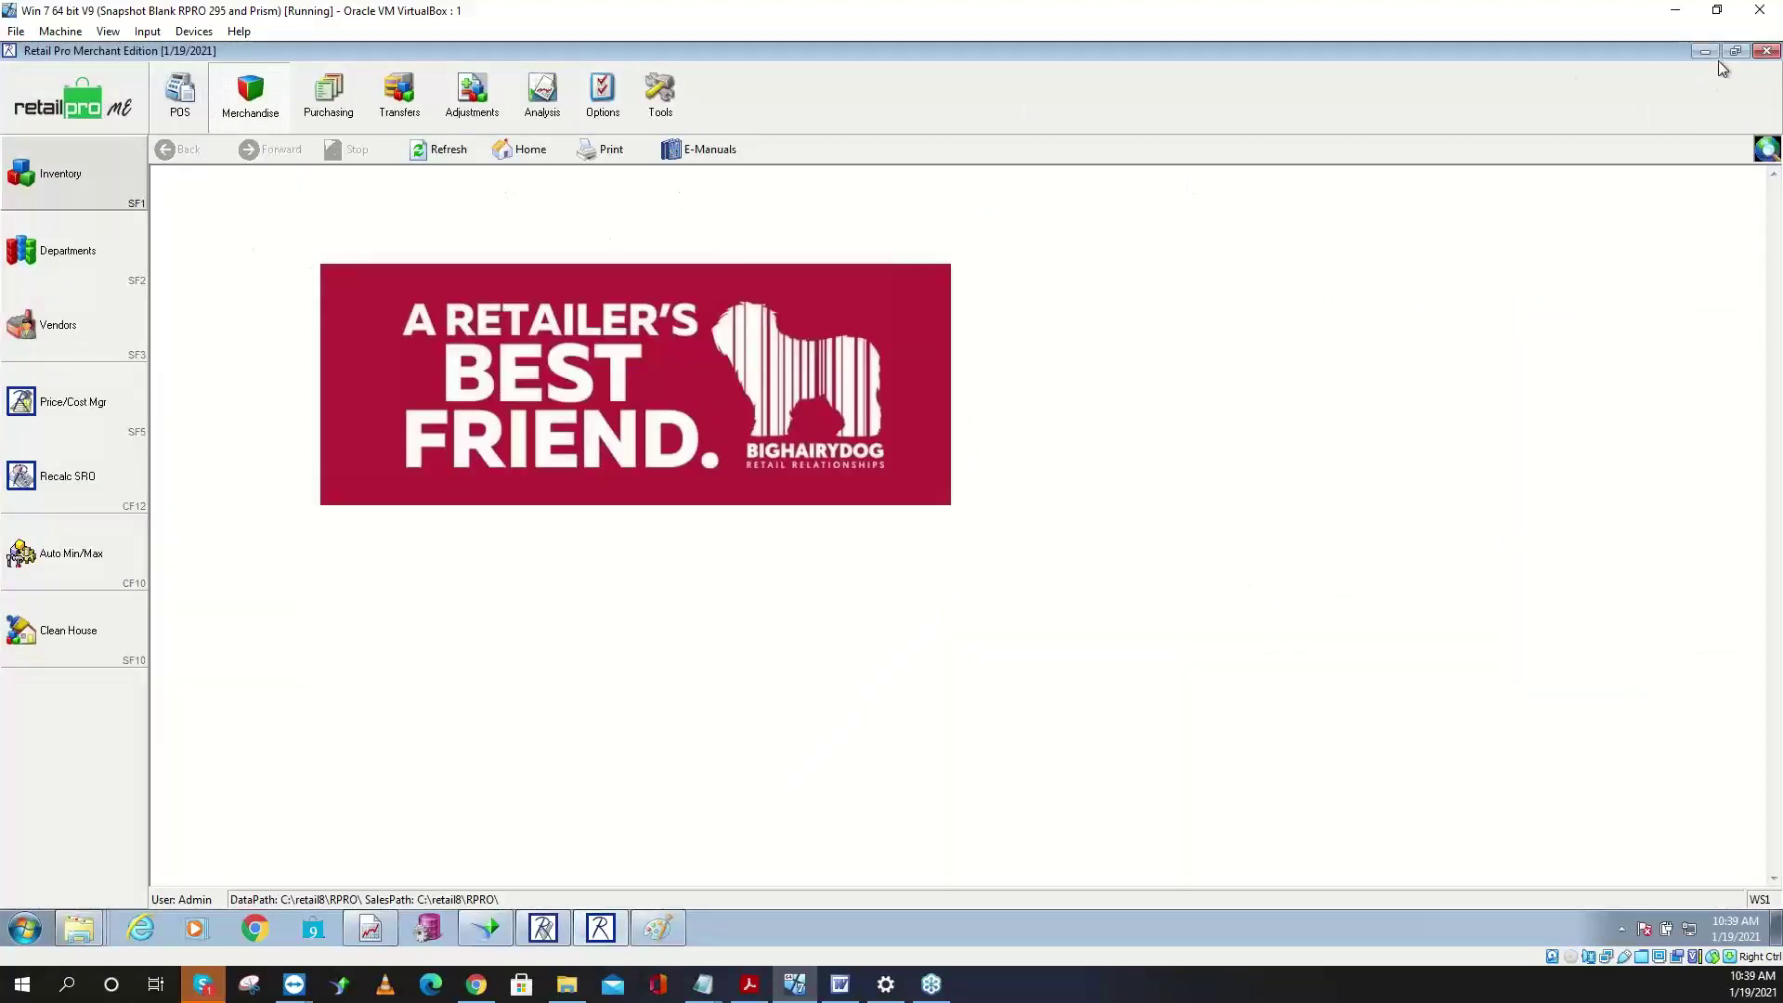
pyautogui.click(1702, 52)
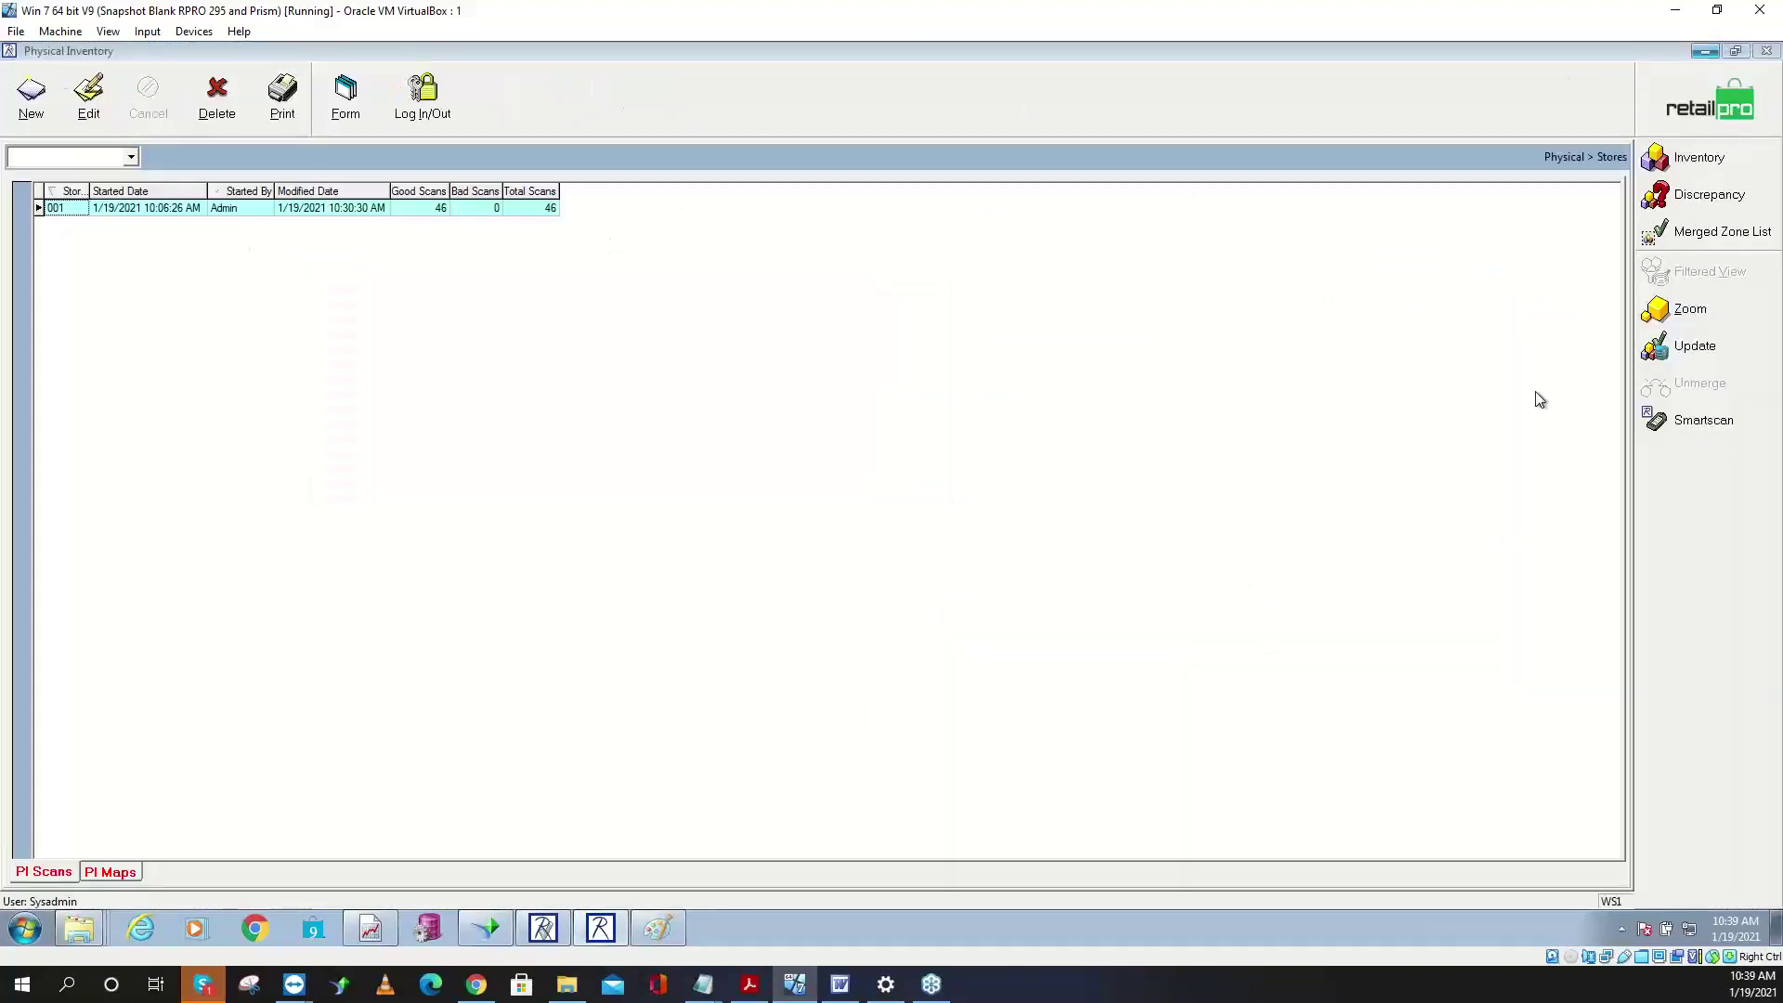
# - Start a location 001 inventory update limited to items with a physical count
pyautogui.click(1704, 358)
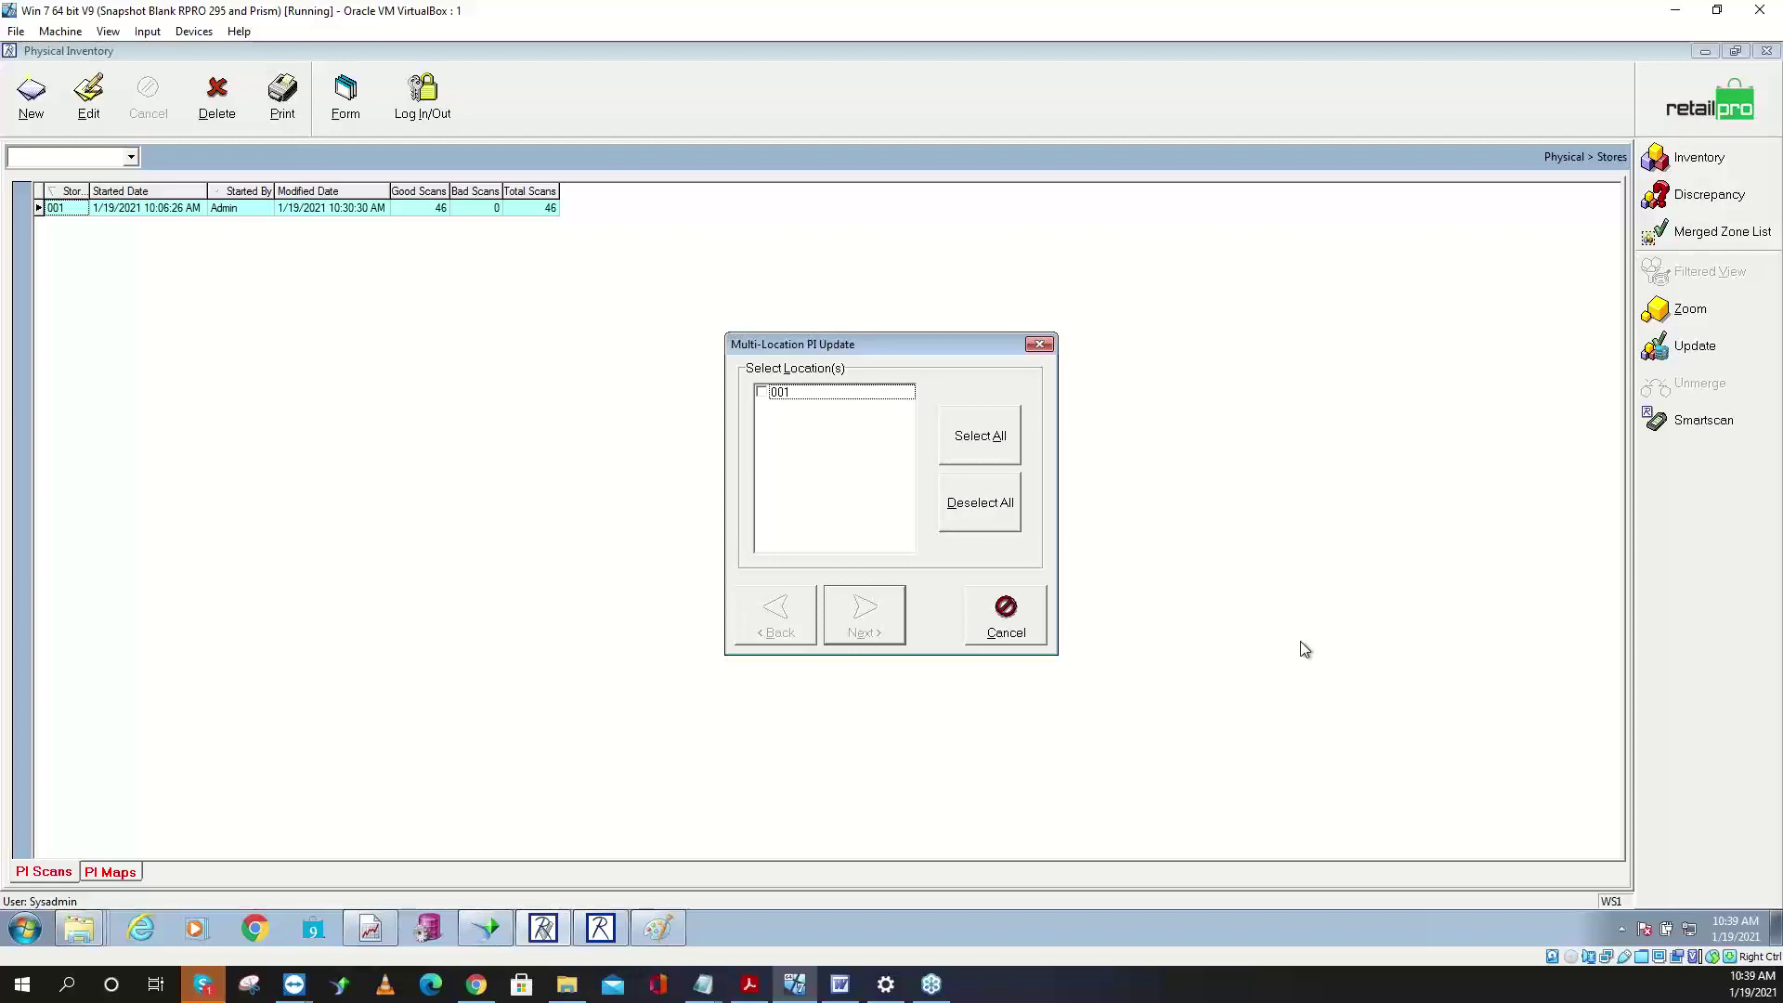
pyautogui.click(760, 393)
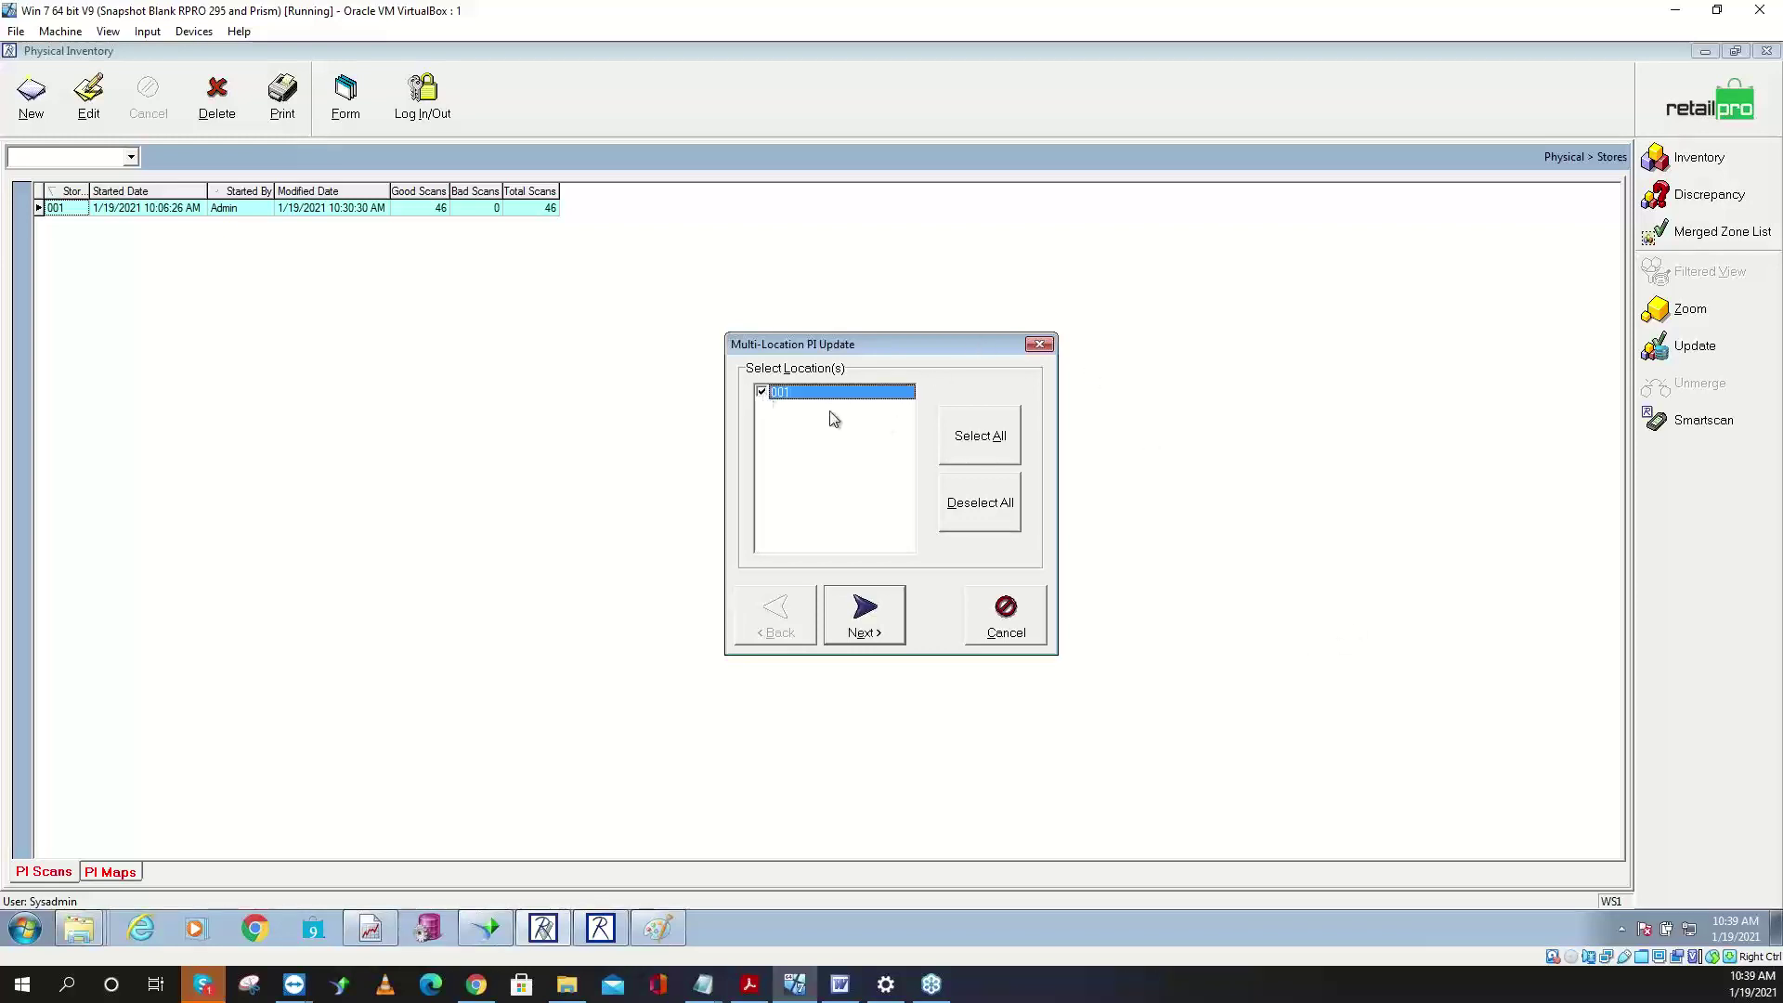
pyautogui.click(873, 631)
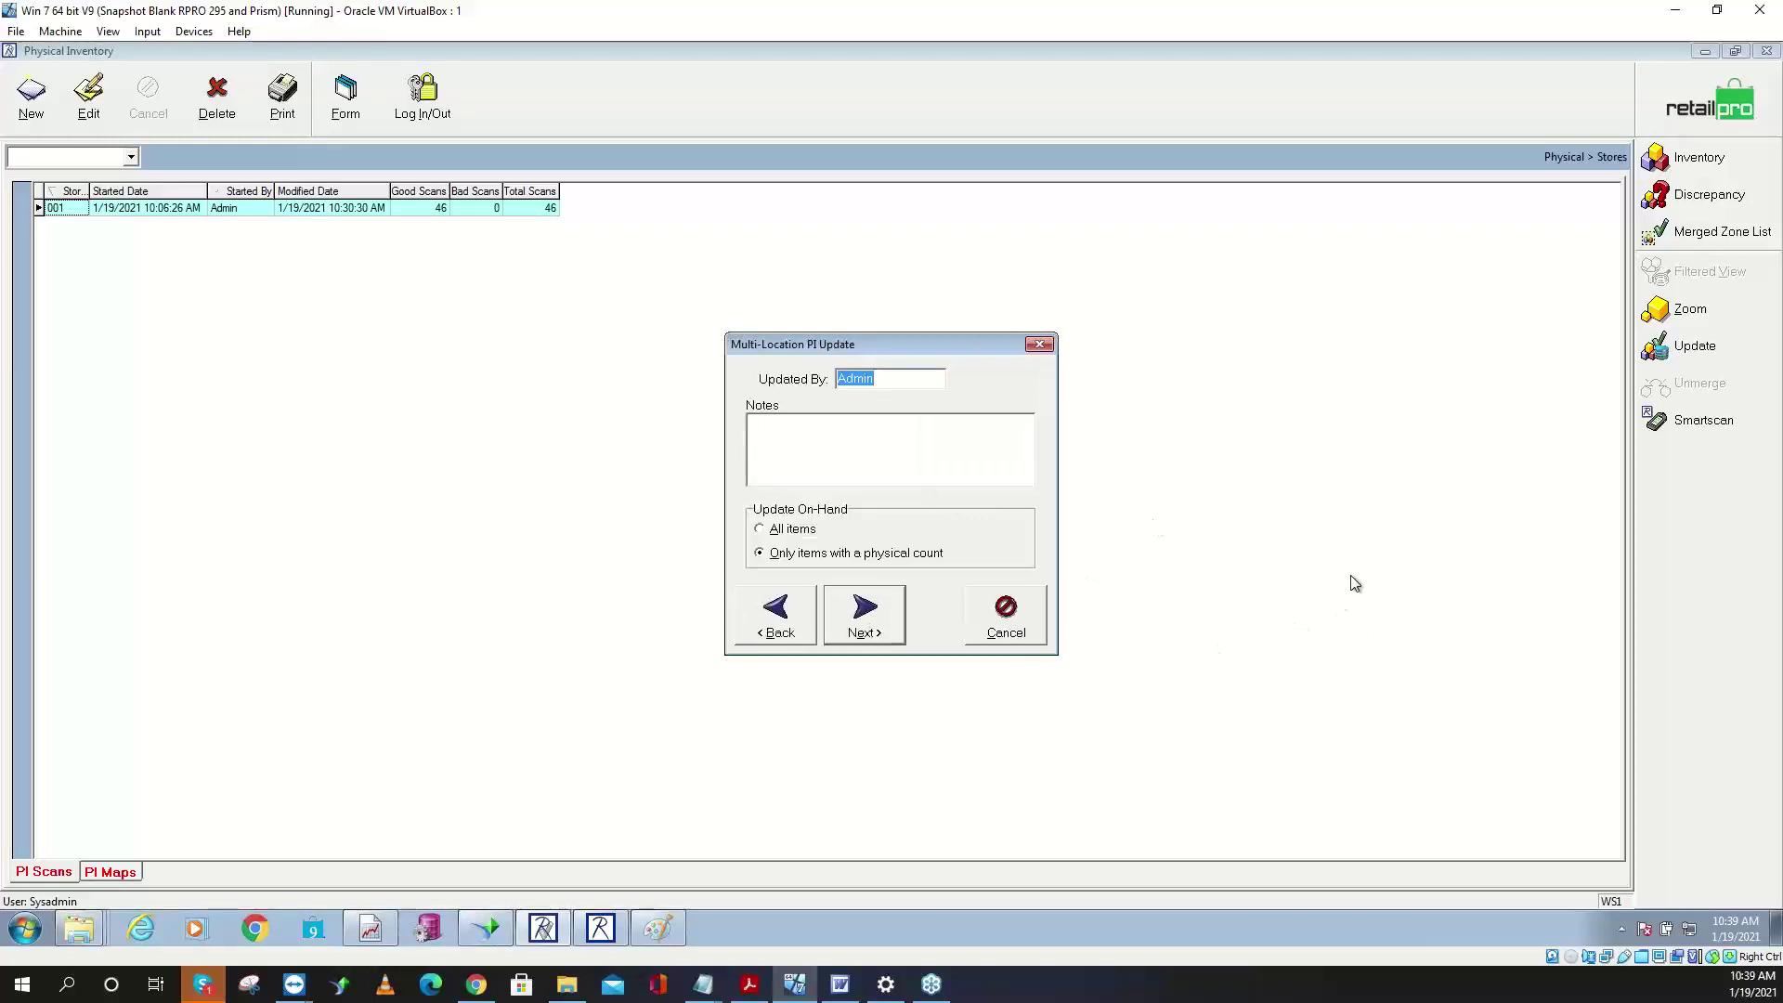
pyautogui.click(800, 533)
pyautogui.click(805, 556)
pyautogui.click(807, 558)
pyautogui.click(809, 560)
pyautogui.click(816, 567)
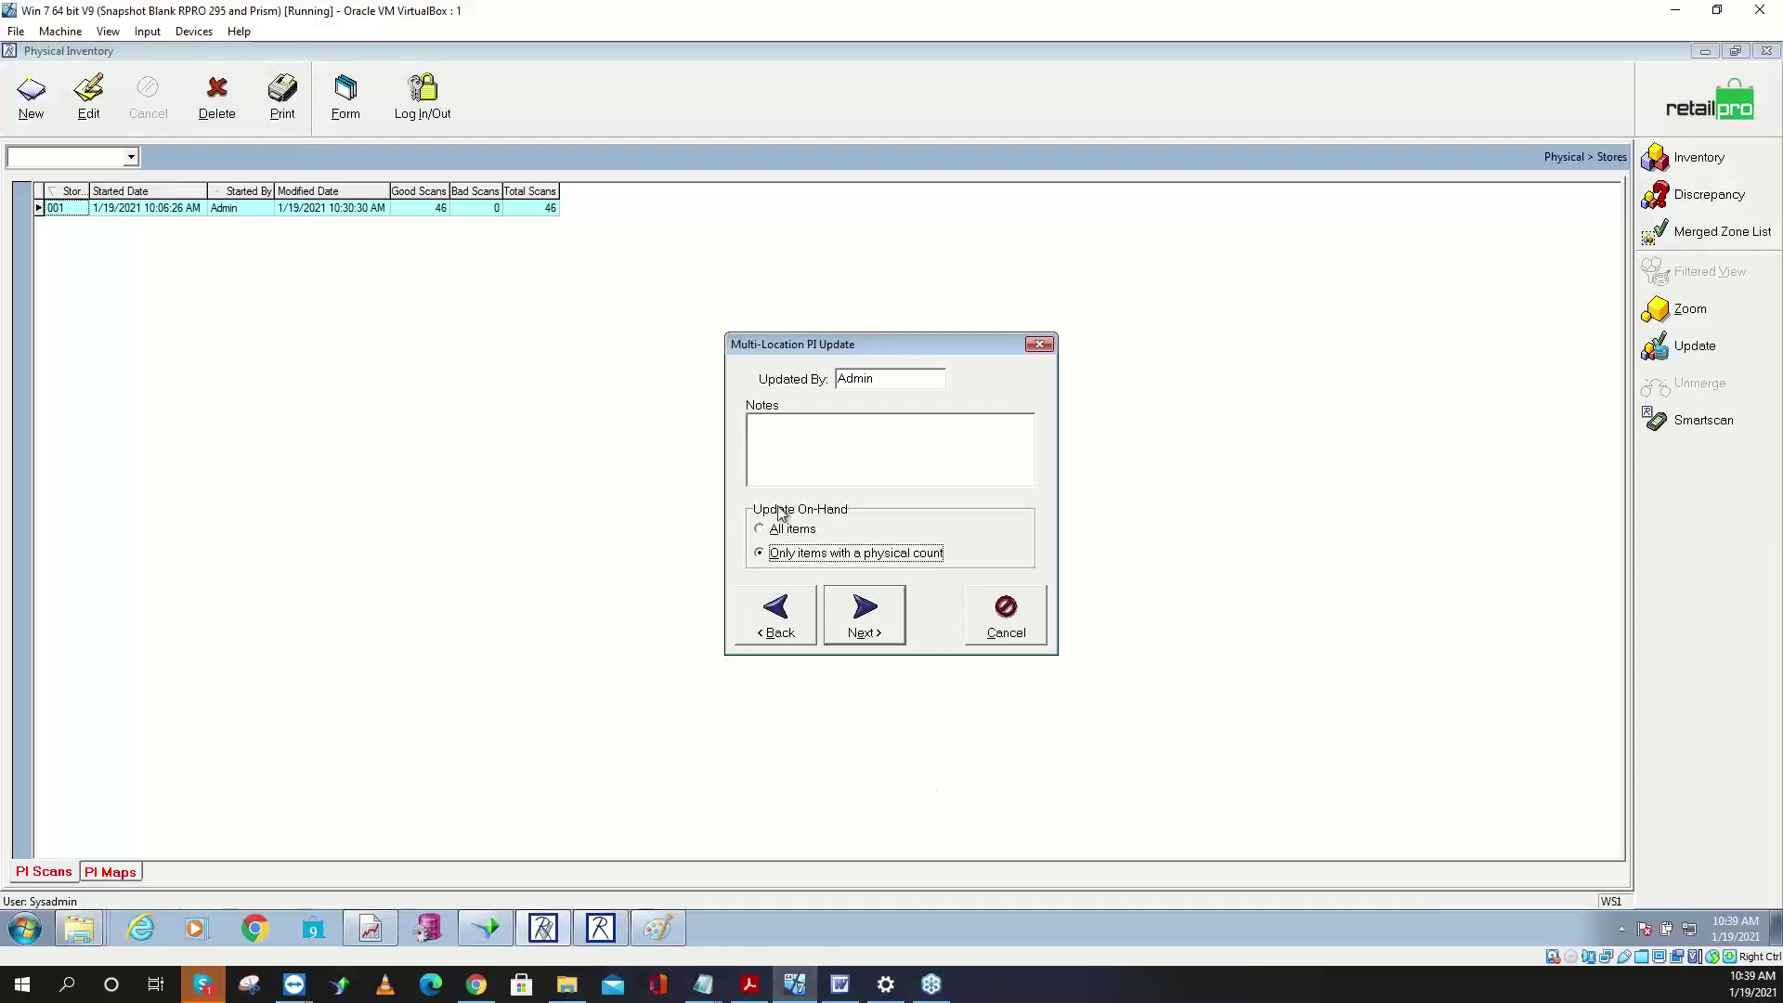
pyautogui.click(706, 992)
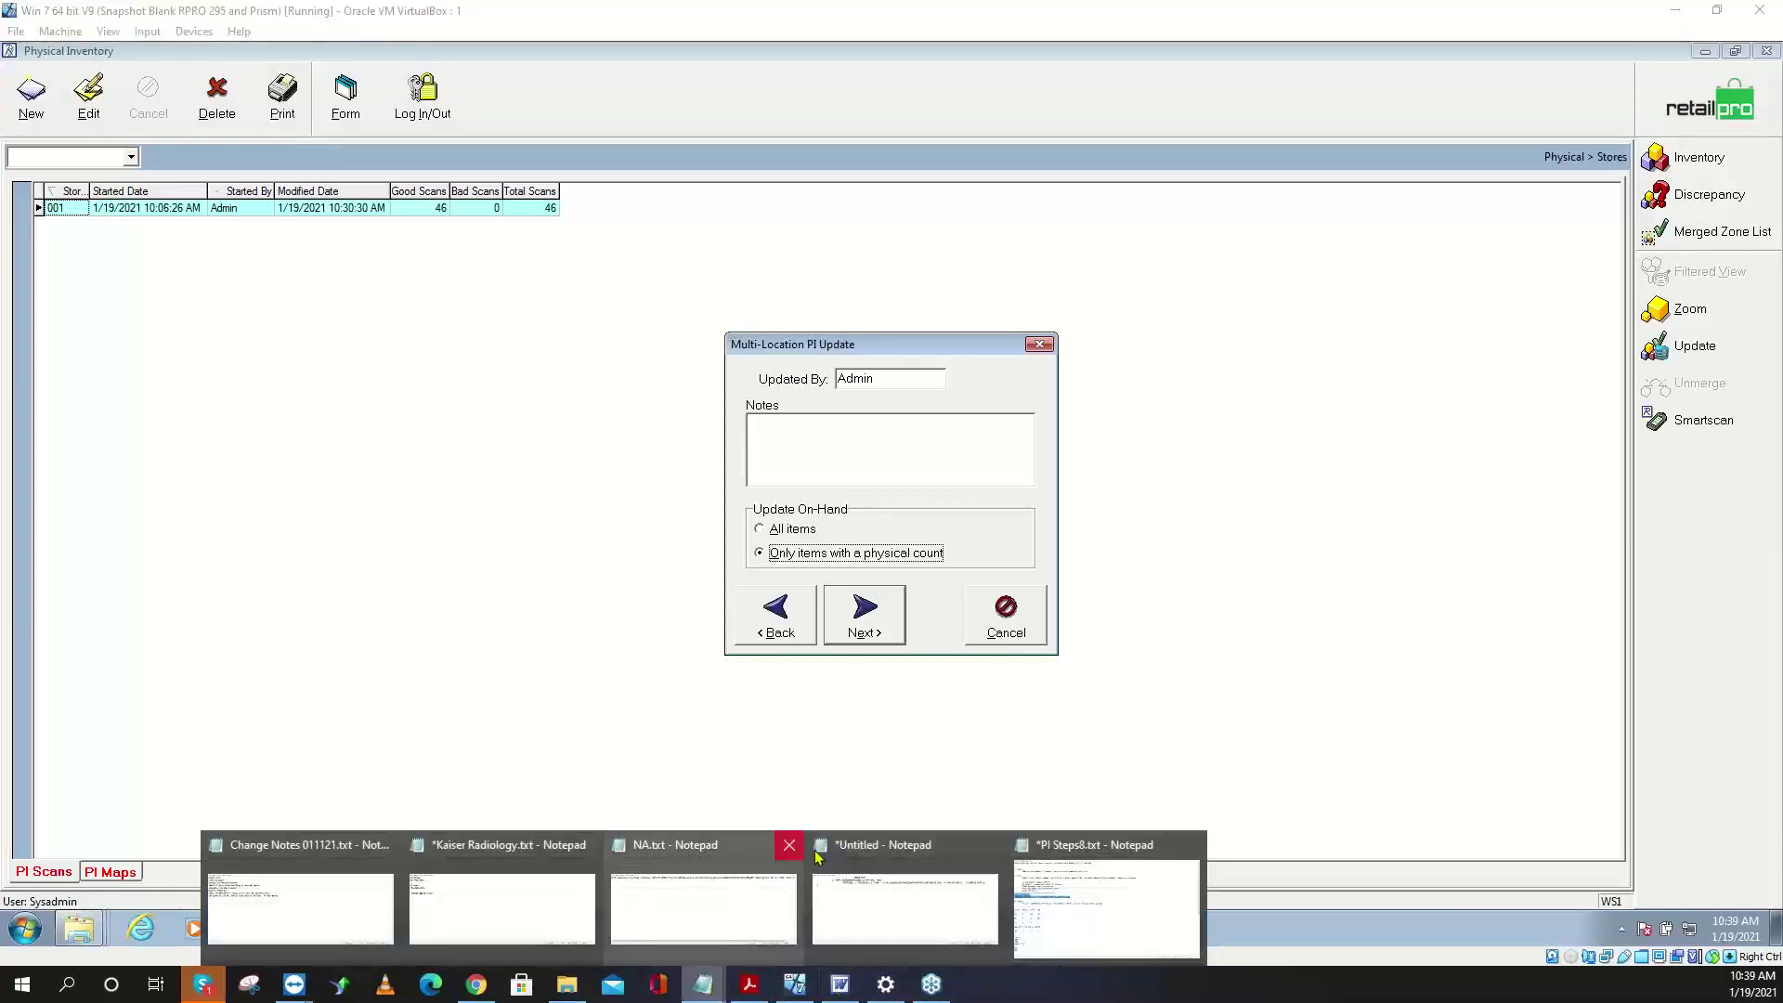
# - In PI Steps8.txt, cut the stray 10 7 -3 9 line
pyautogui.click(1067, 924)
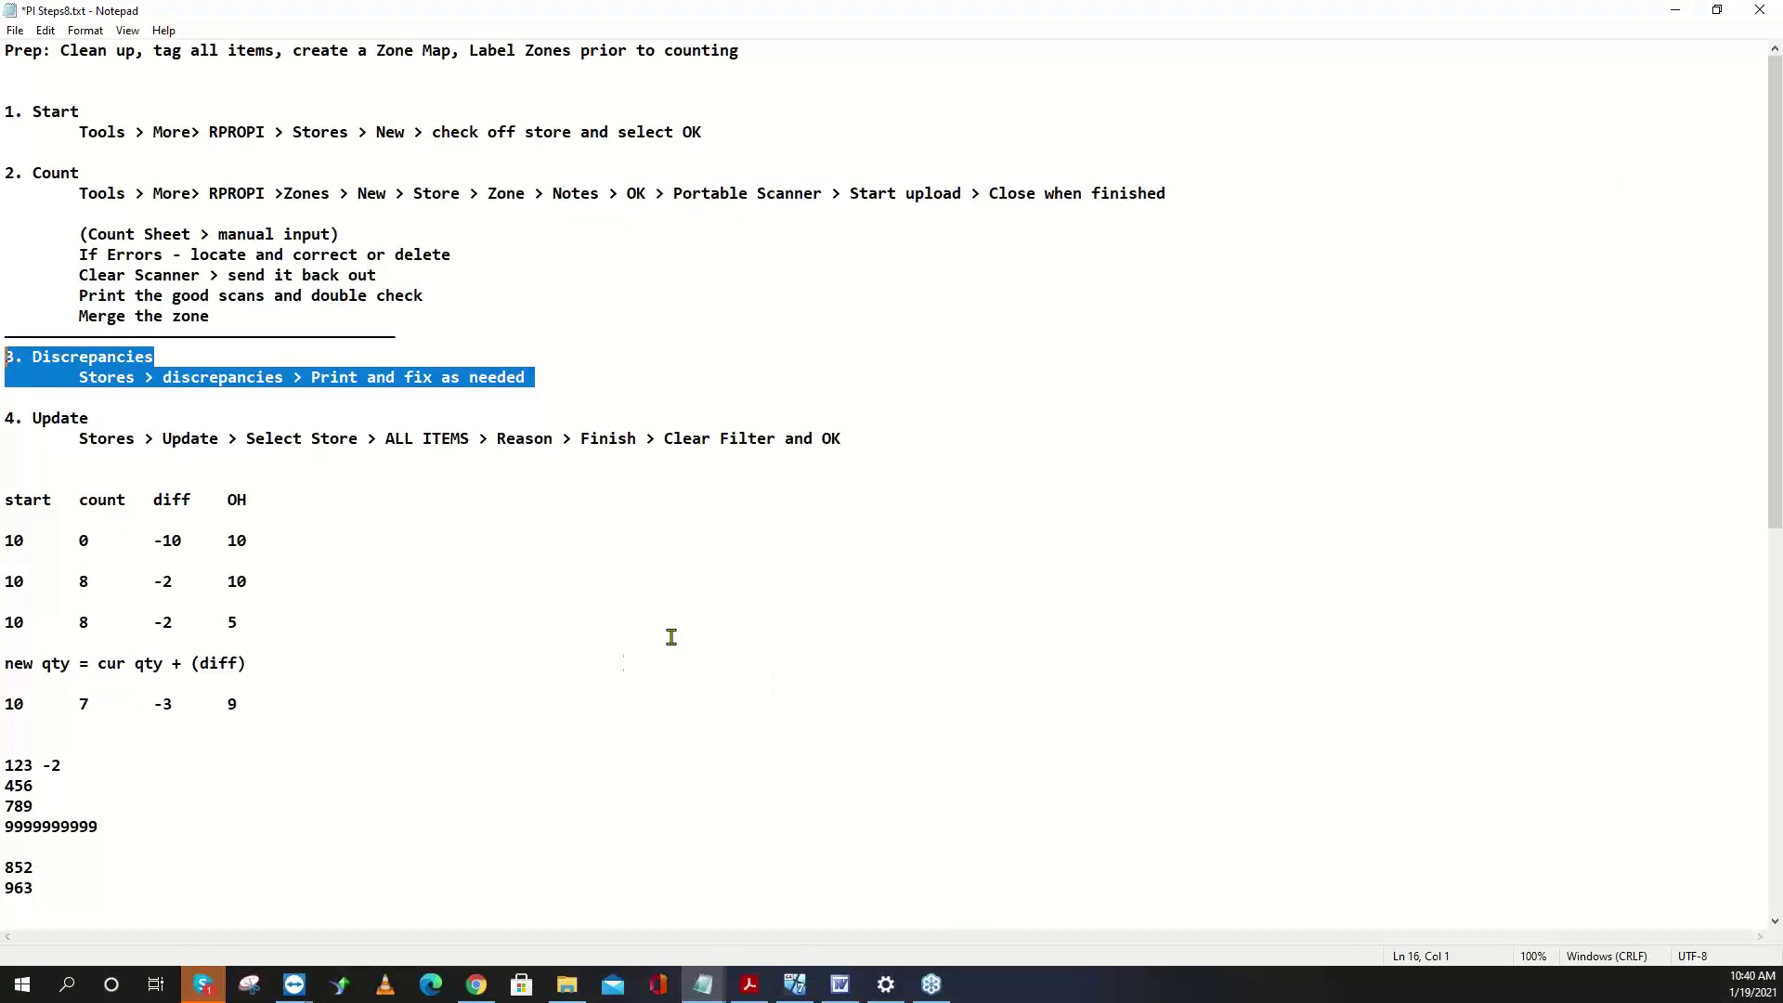
pyautogui.scroll(-7, 668, 638)
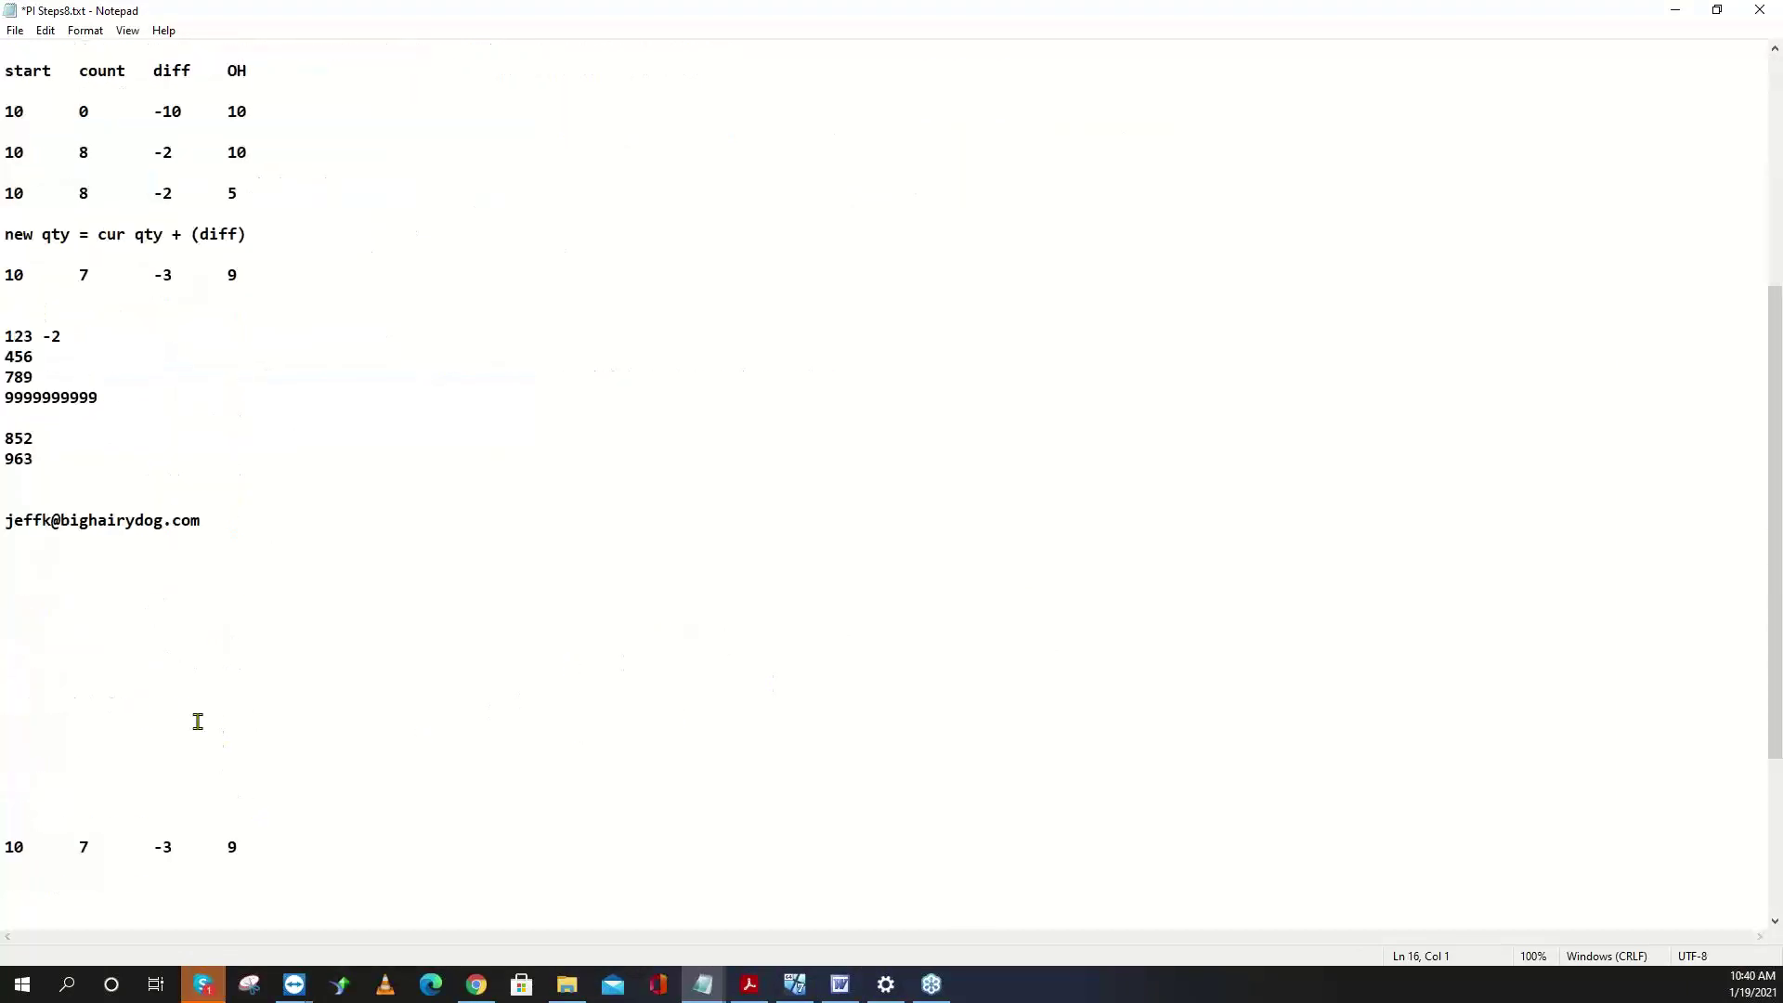
pyautogui.moveTo(307, 856); pyautogui.dragTo(6, 827)
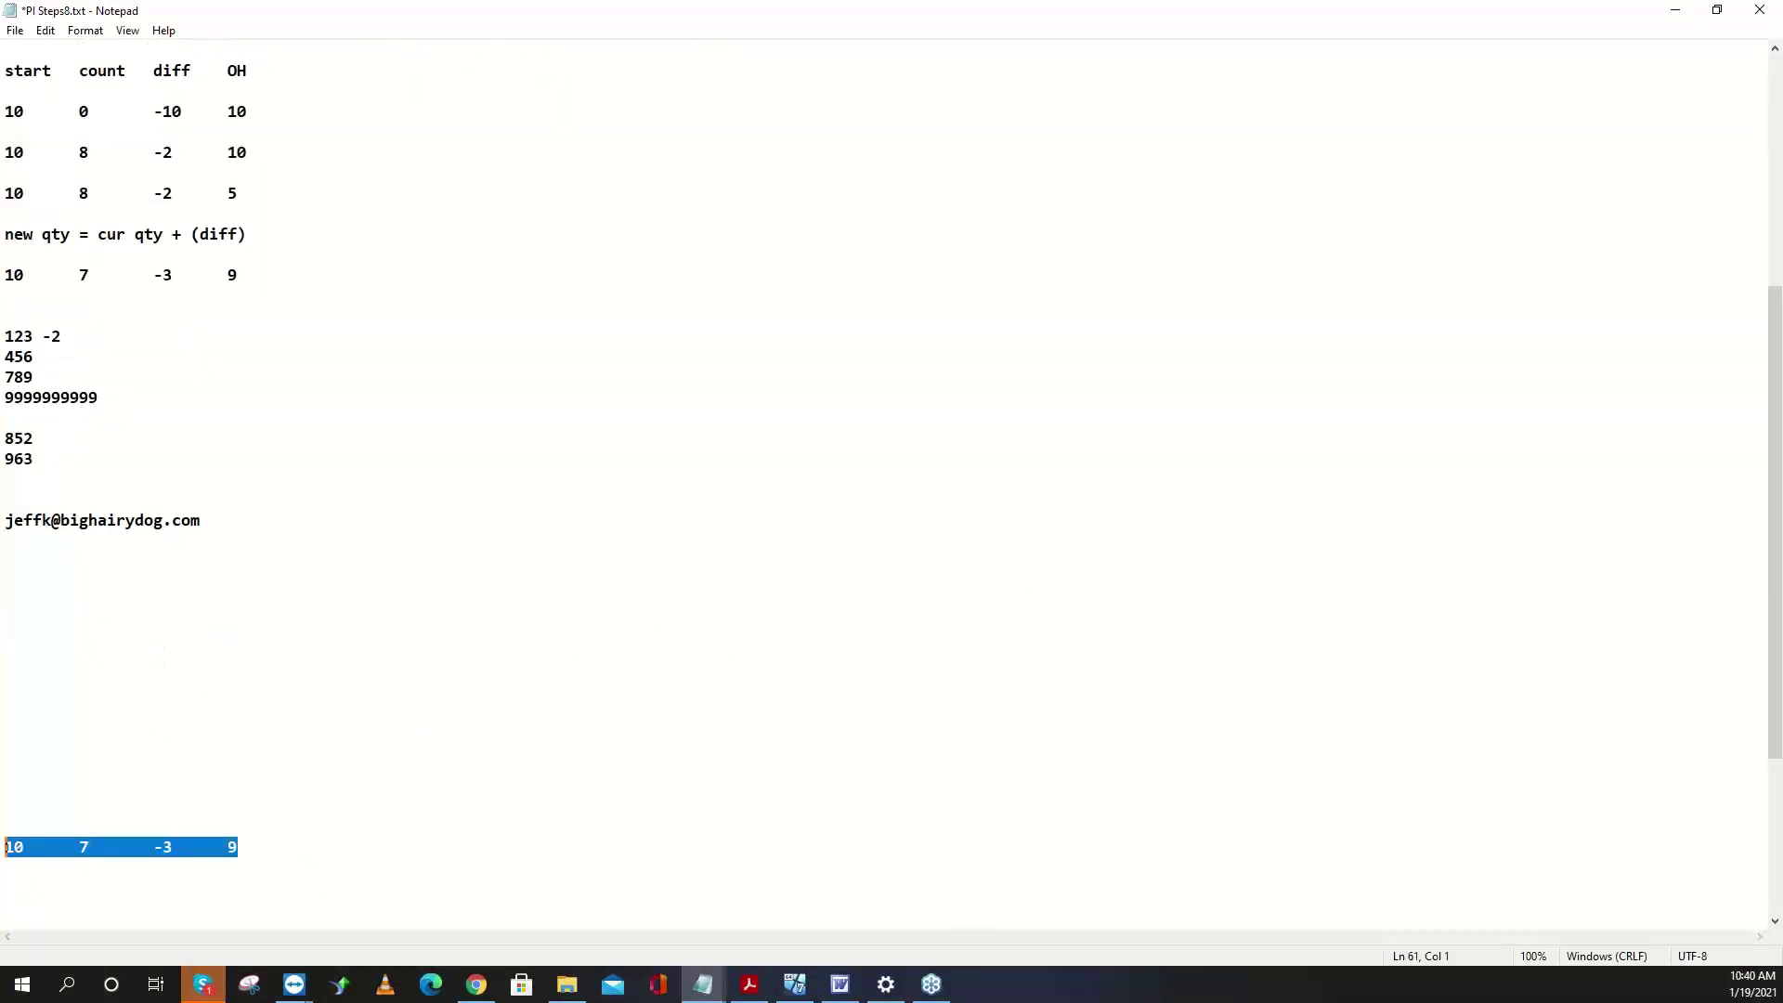
pyautogui.hotkey('ctrl', 'x')
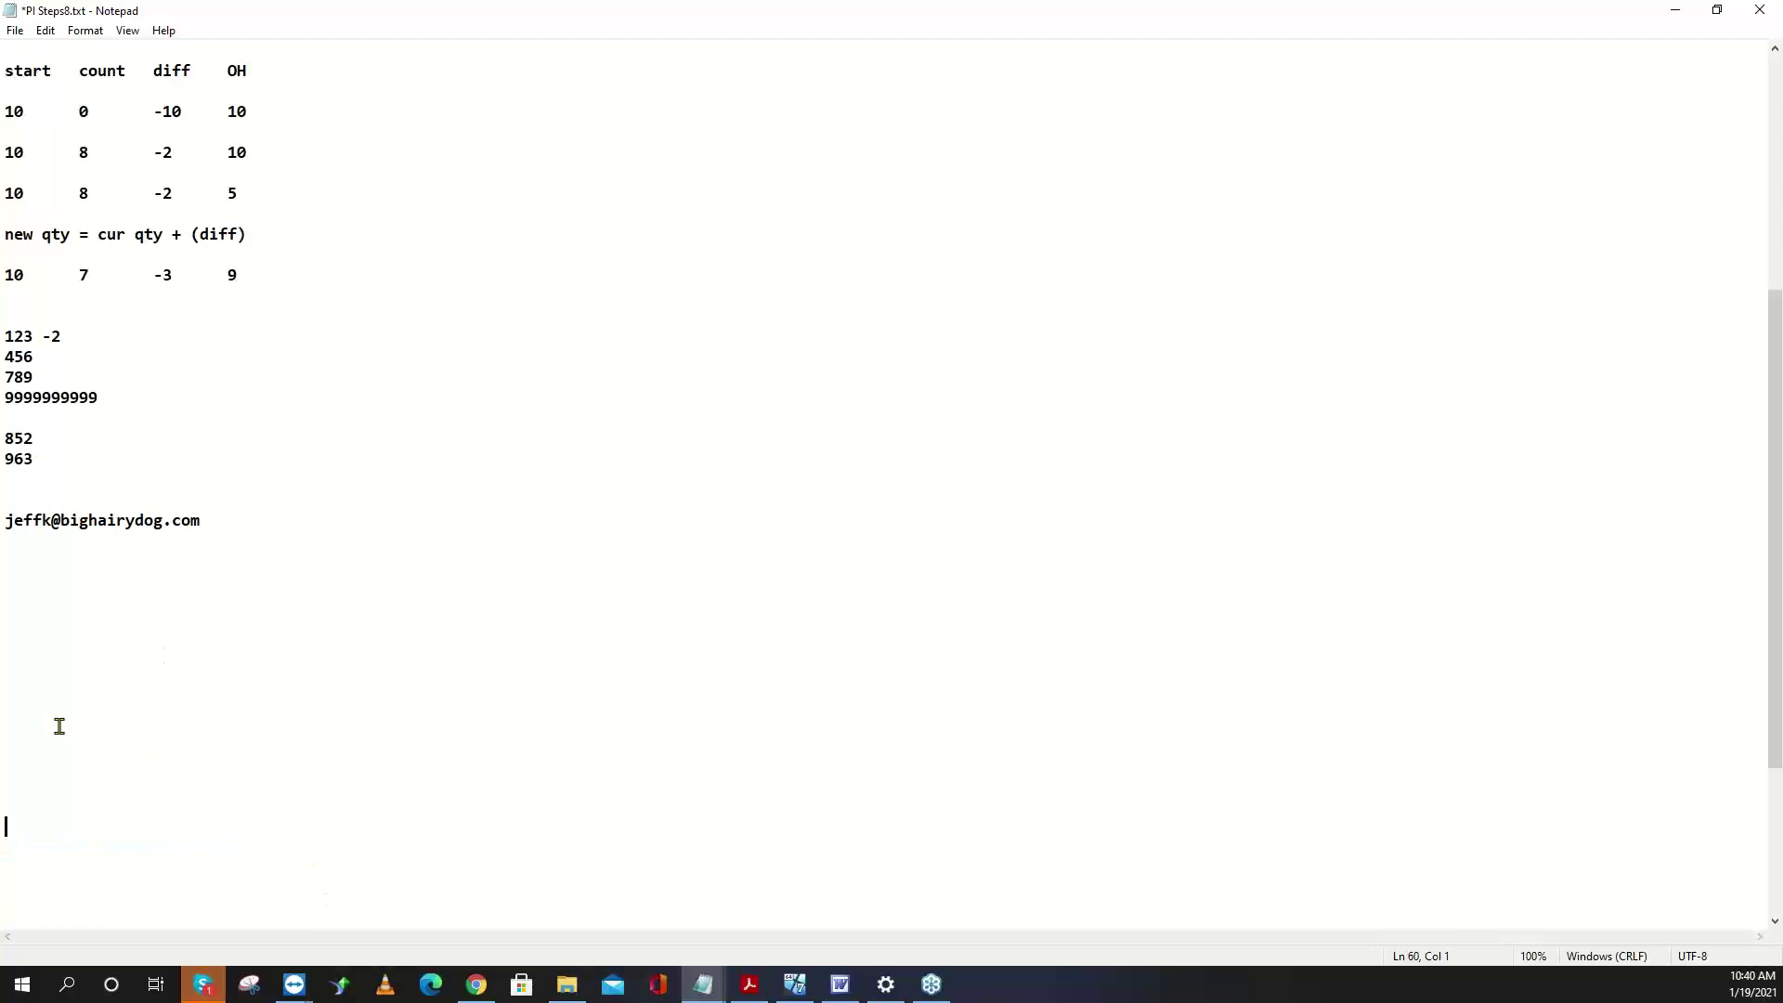
# - Type a start/count table with rows 2 0, 4 3, and 1 1
pyautogui.click(29, 611)
pyautogui.press('Up')
pyautogui.write('start')
pyautogui.press('Tab')
pyautogui.write('count')
pyautogui.press('Return')
pyautogui.write('2\t0')
pyautogui.press('Return')
pyautogui.write('4')
pyautogui.press('Tab')
pyautogui.write('3')
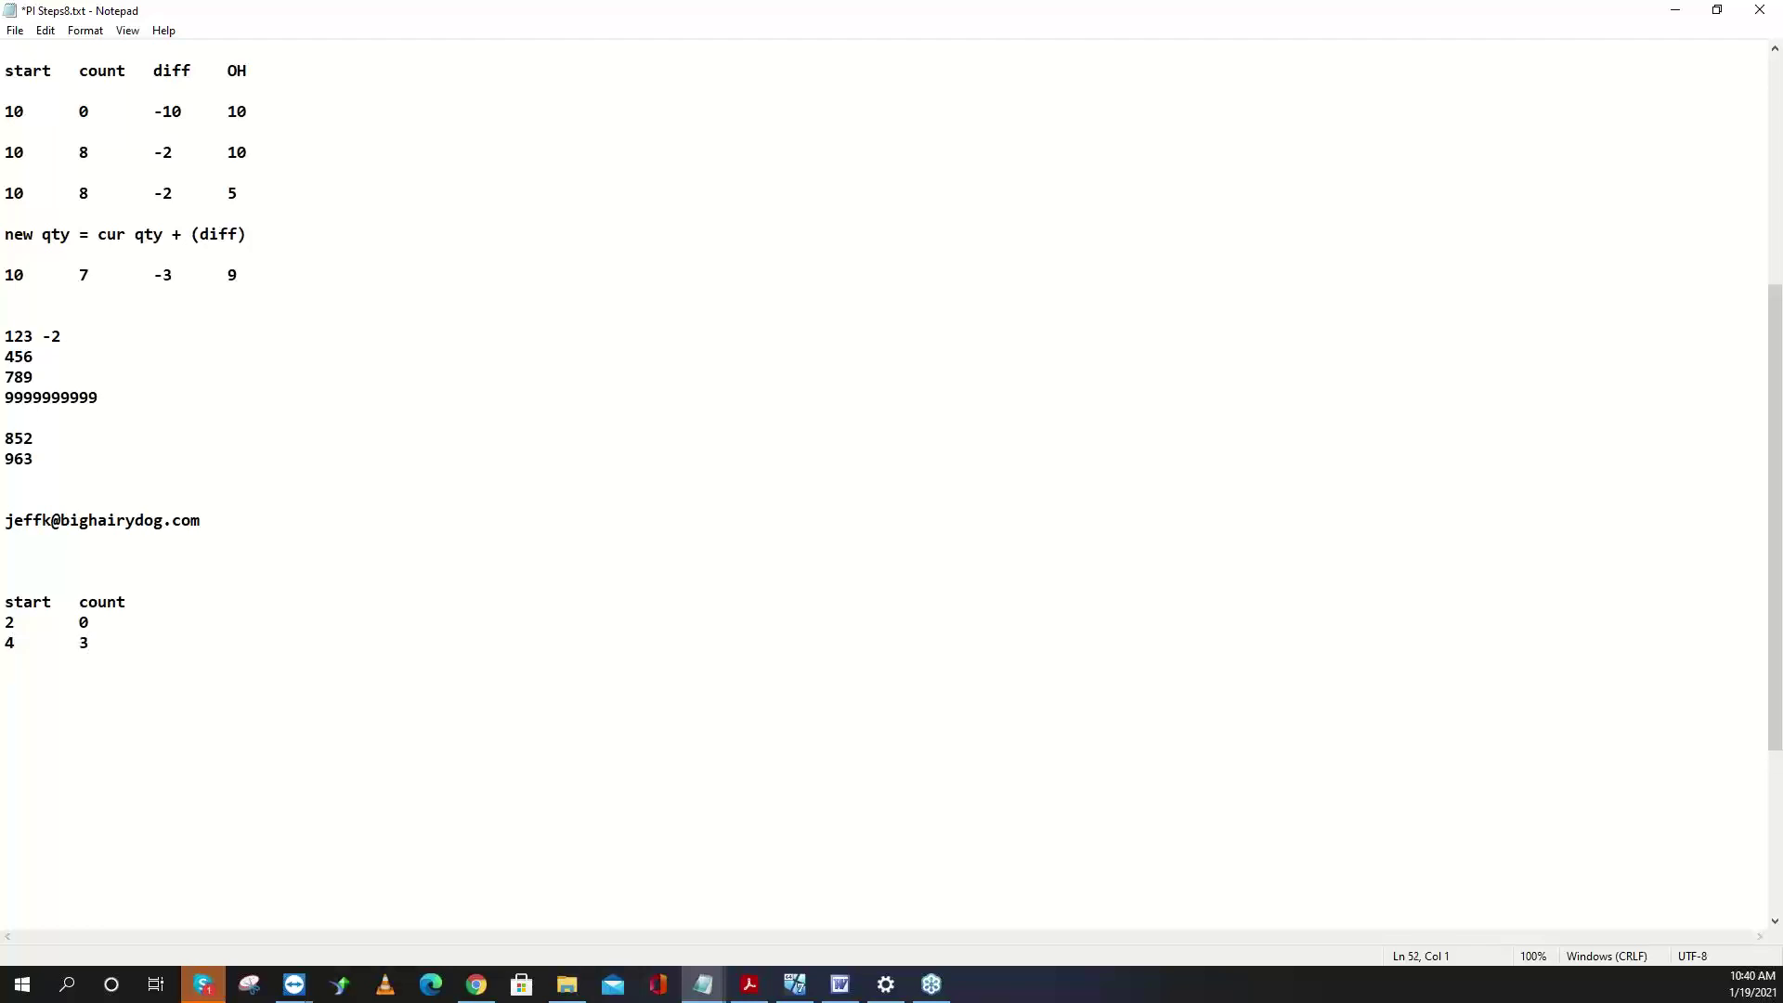
pyautogui.write('1')
pyautogui.press('Tab')
pyautogui.write('1')
# - Add a diff column with values -2, -1, and 2
pyautogui.press('Up')
pyautogui.press('Up')
pyautogui.press('Tab')
pyautogui.press('Up')
pyautogui.write('diff')
pyautogui.press('Down')
pyautogui.write('-2')
pyautogui.press('Down')
pyautogui.press('Tab')
pyautogui.write('-1')
pyautogui.press('Down')
pyautogui.write('2')
pyautogui.press('Left')
# - Highlight the first row's count 0 and diff -2 values
pyautogui.moveTo(91, 622); pyautogui.dragTo(67, 629)
pyautogui.moveTo(177, 625); pyautogui.dragTo(135, 625)
pyautogui.moveTo(112, 622); pyautogui.dragTo(76, 623)
# - Update store 001 on-hand for all items with reason PHYSICAL, then clear and cancel the filter
pyautogui.click(1676, 11)
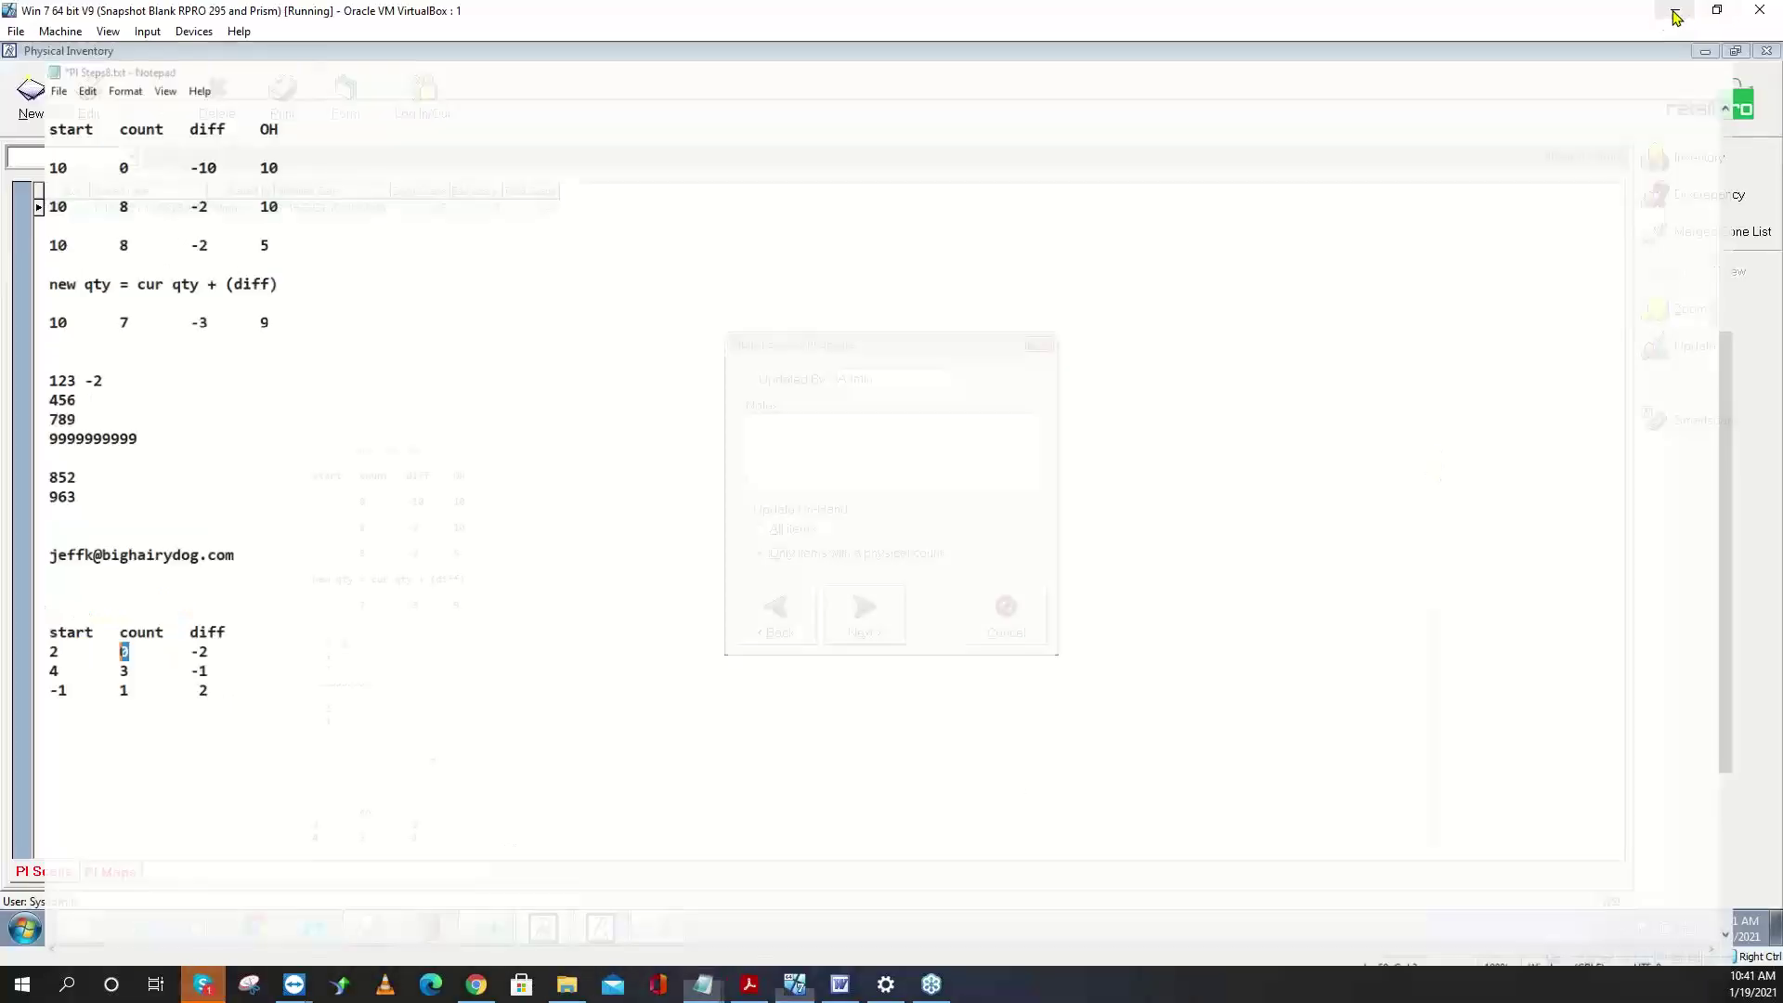
pyautogui.click(790, 534)
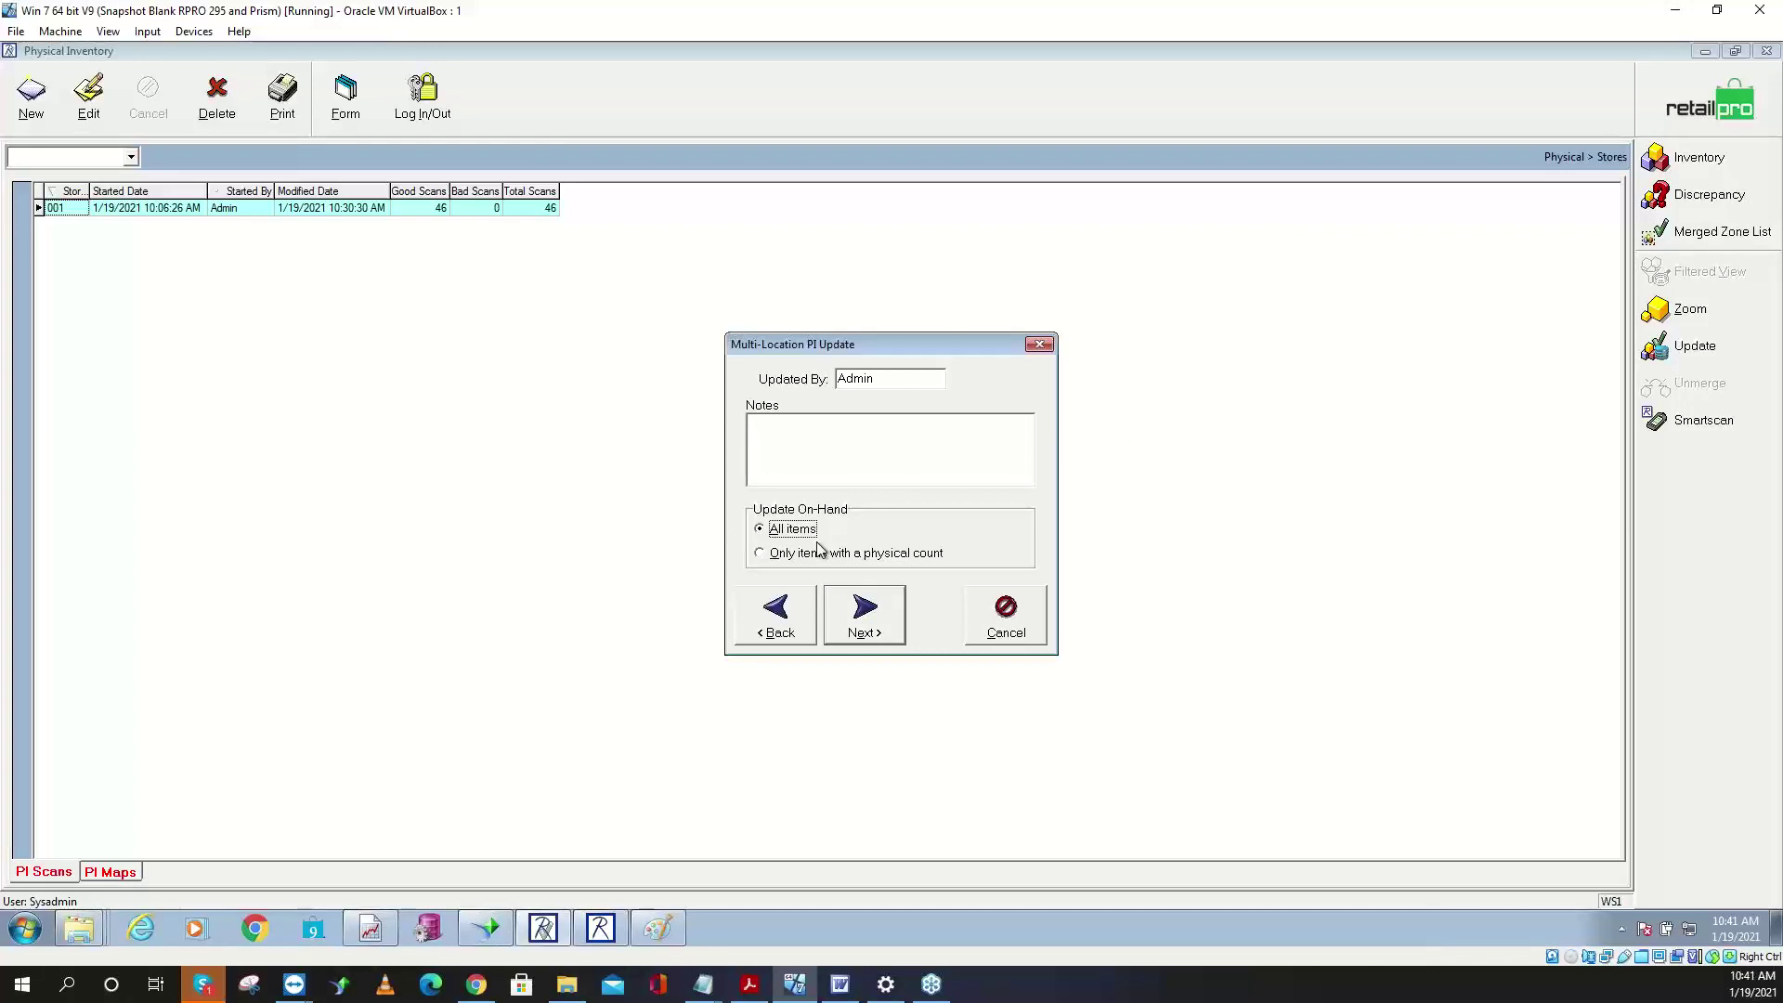
pyautogui.click(871, 616)
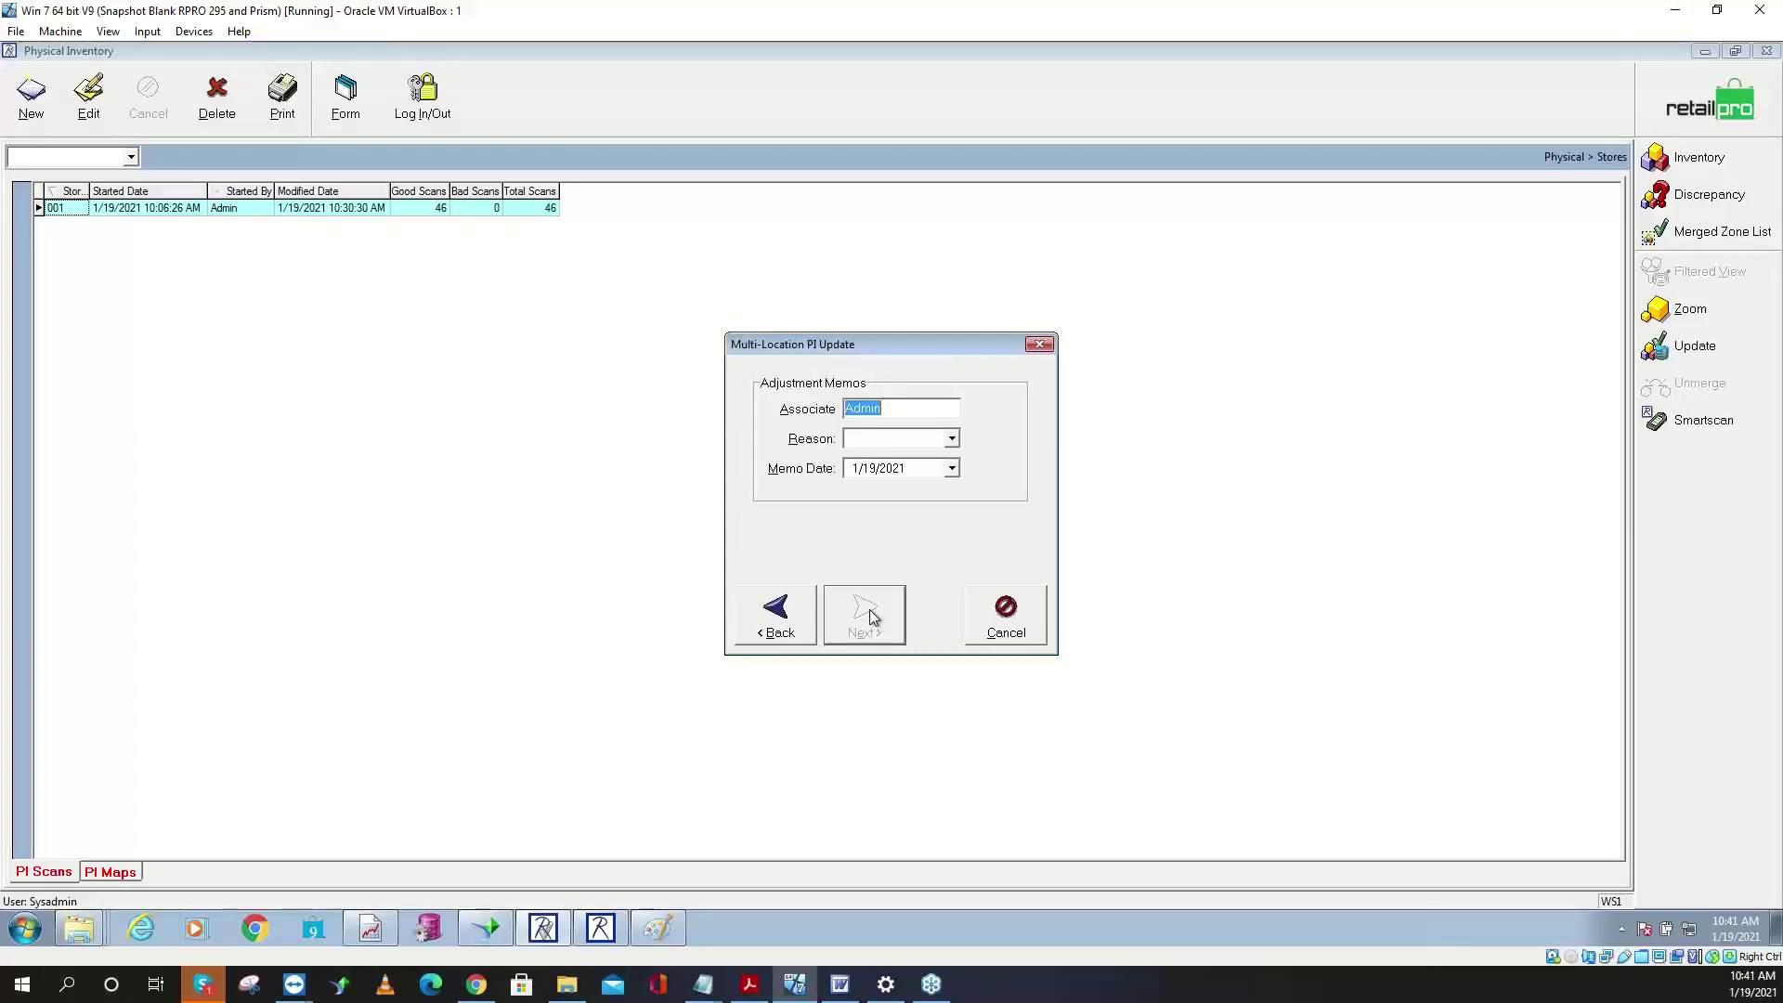
pyautogui.click(954, 439)
pyautogui.click(888, 504)
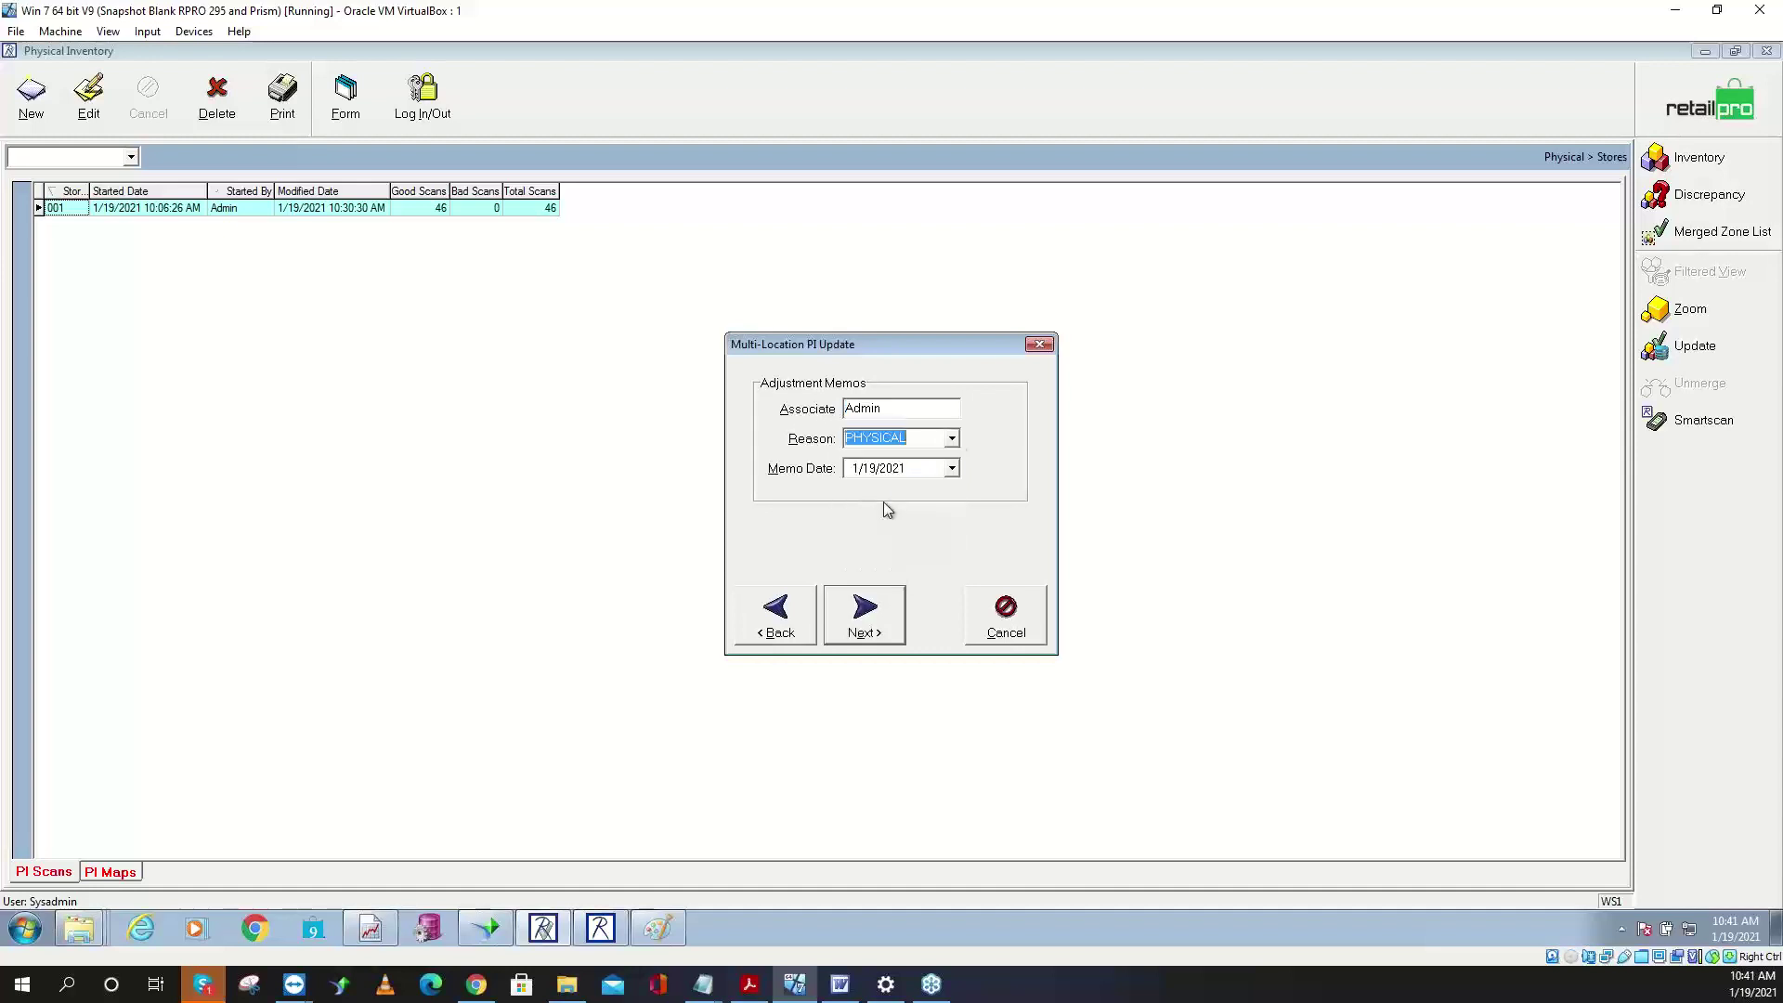
pyautogui.click(873, 629)
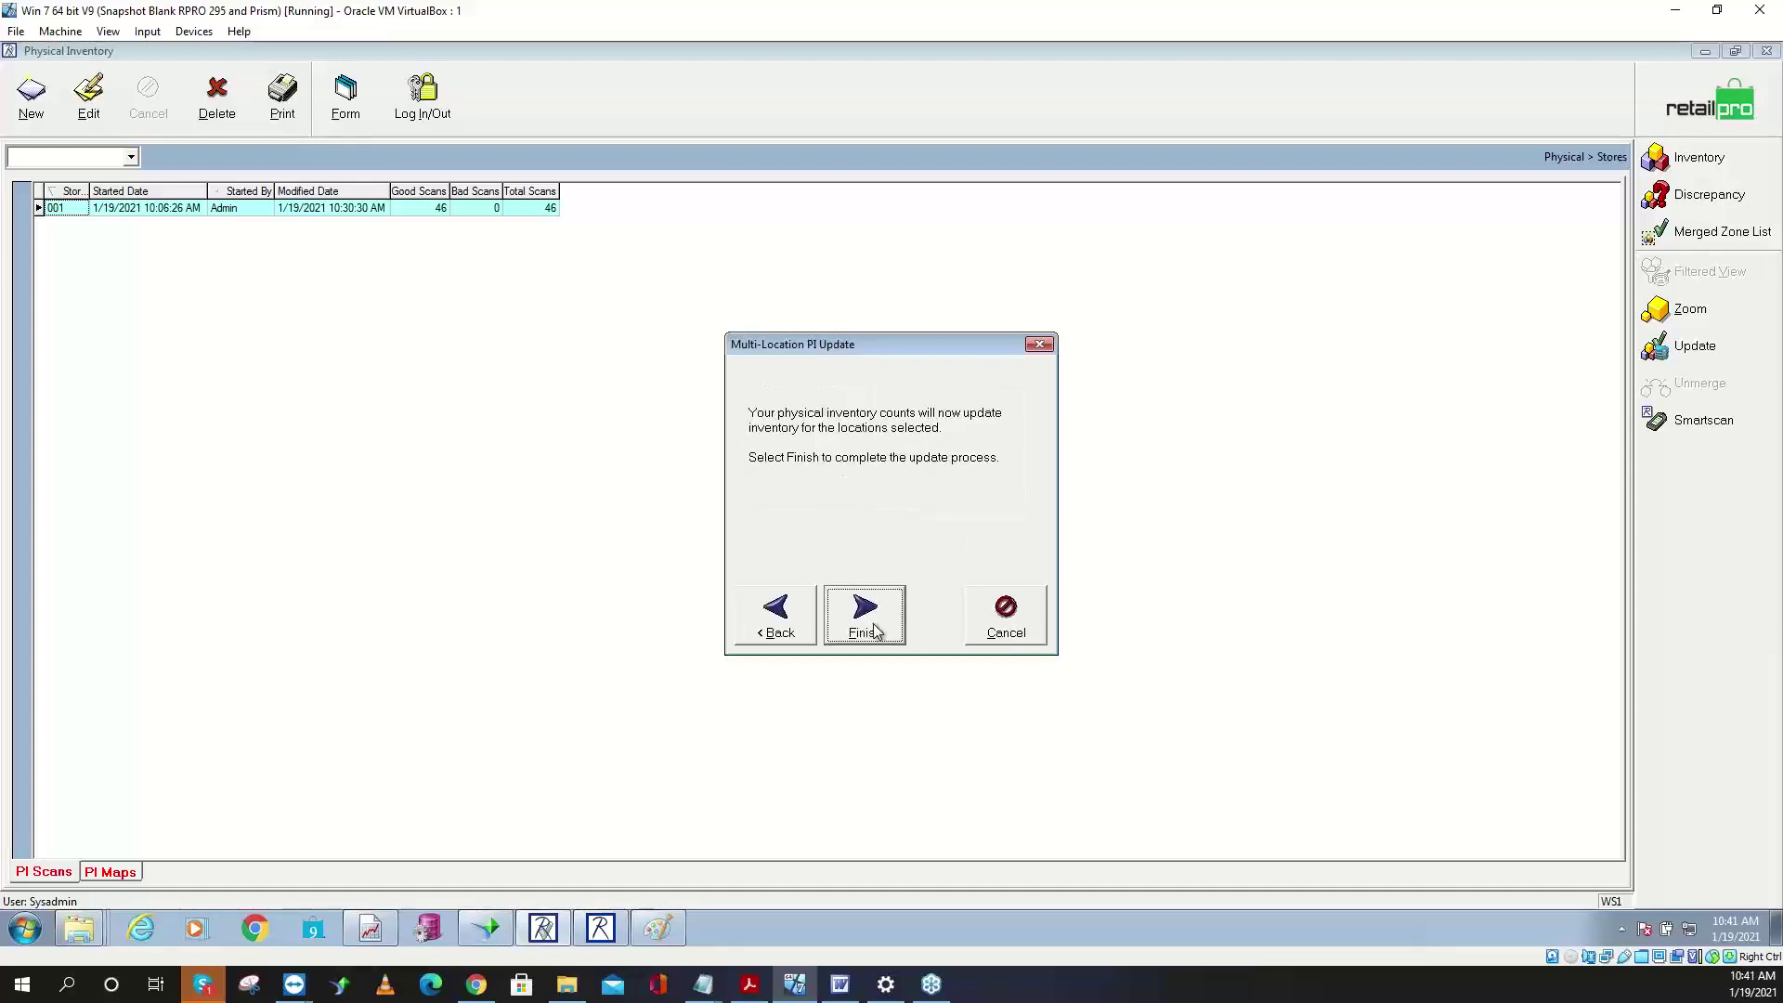
pyautogui.click(874, 624)
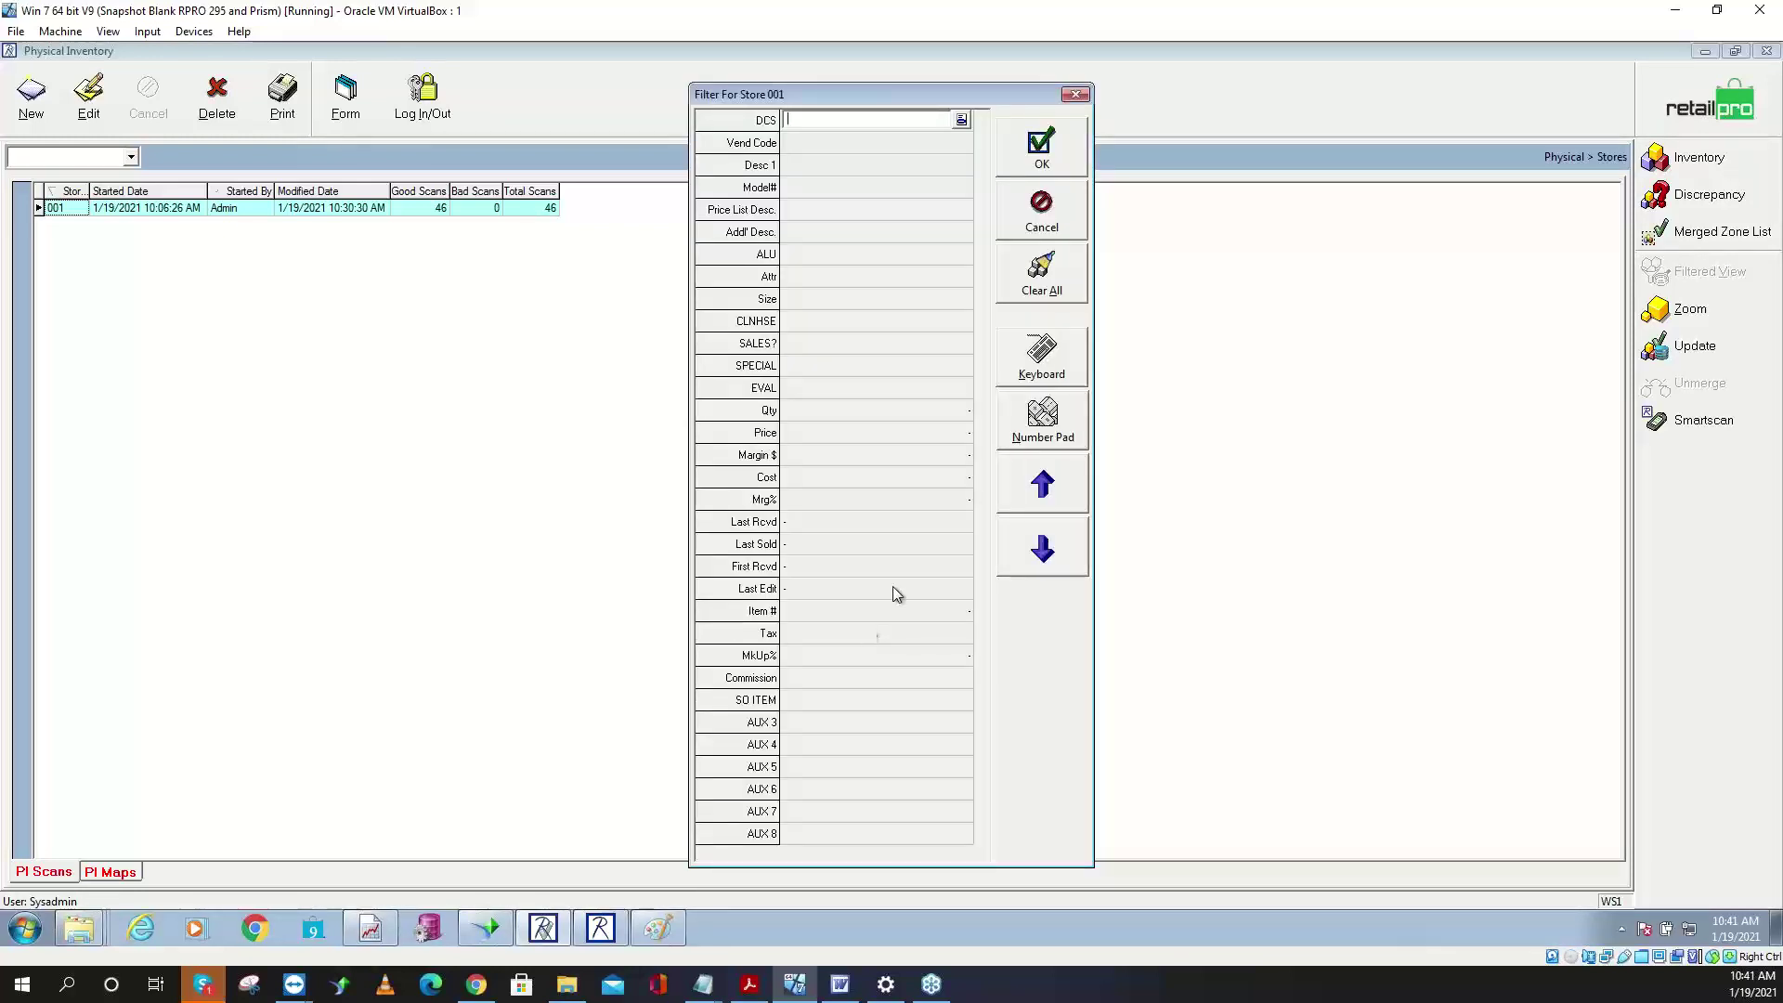
pyautogui.click(1040, 283)
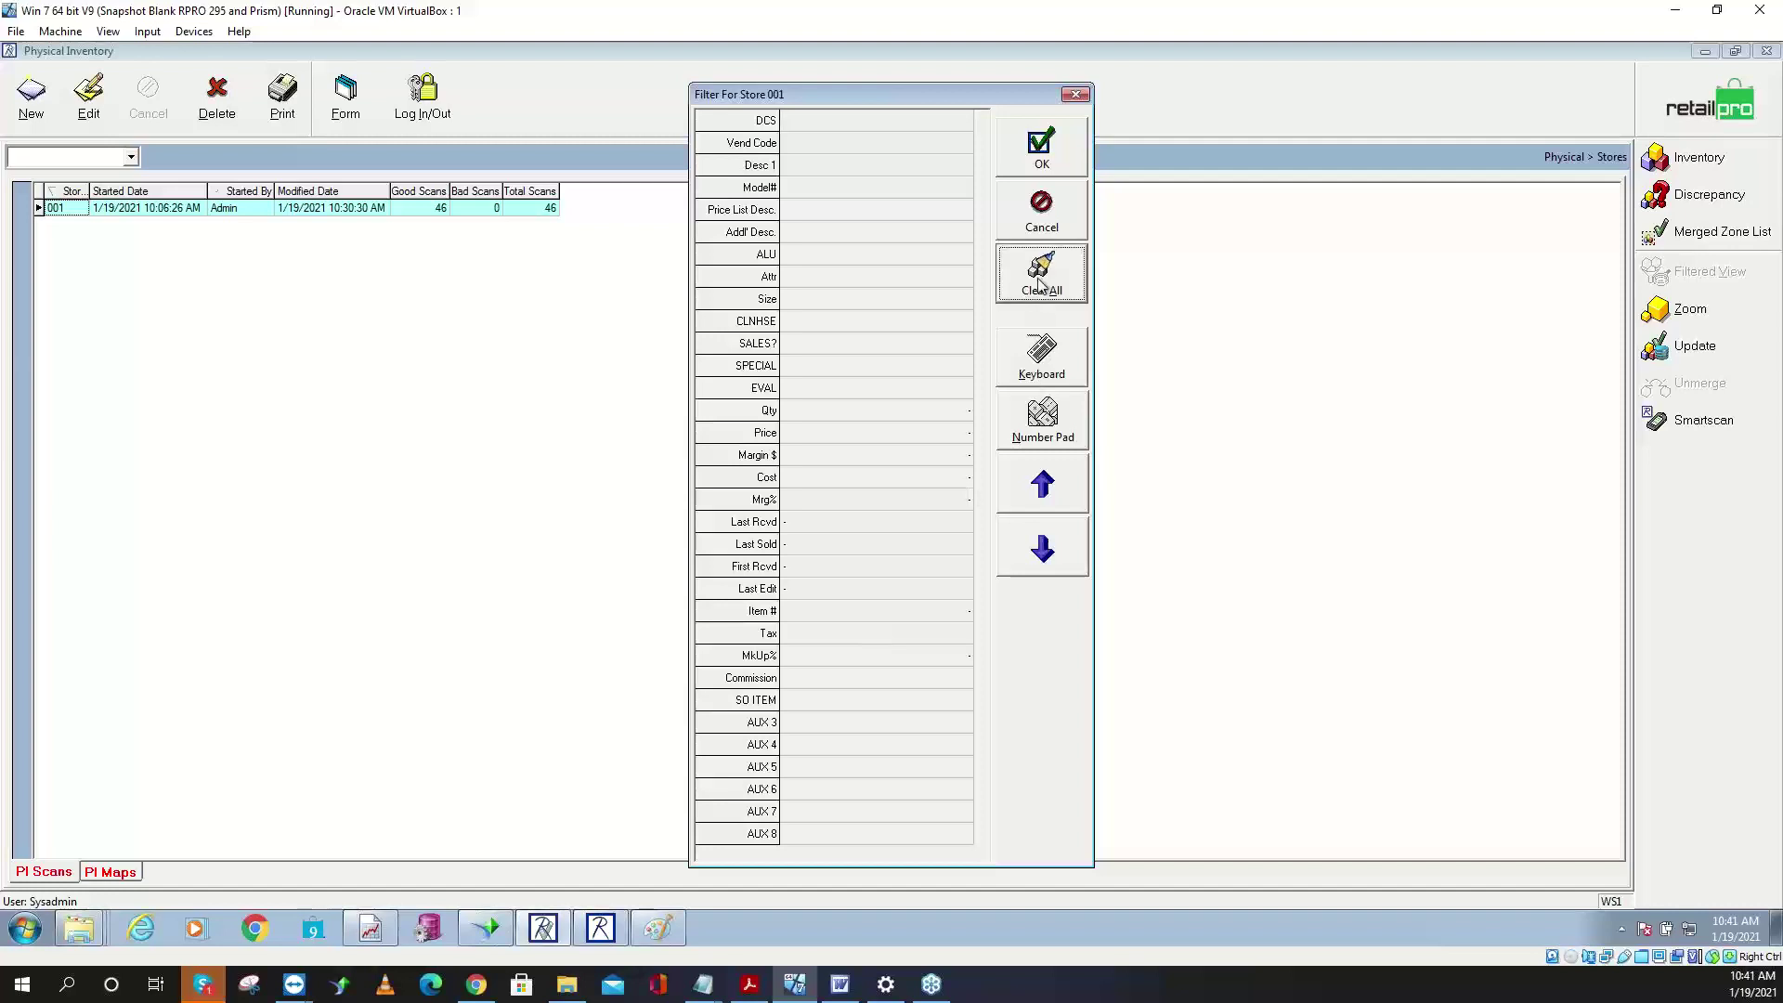
pyautogui.click(1063, 231)
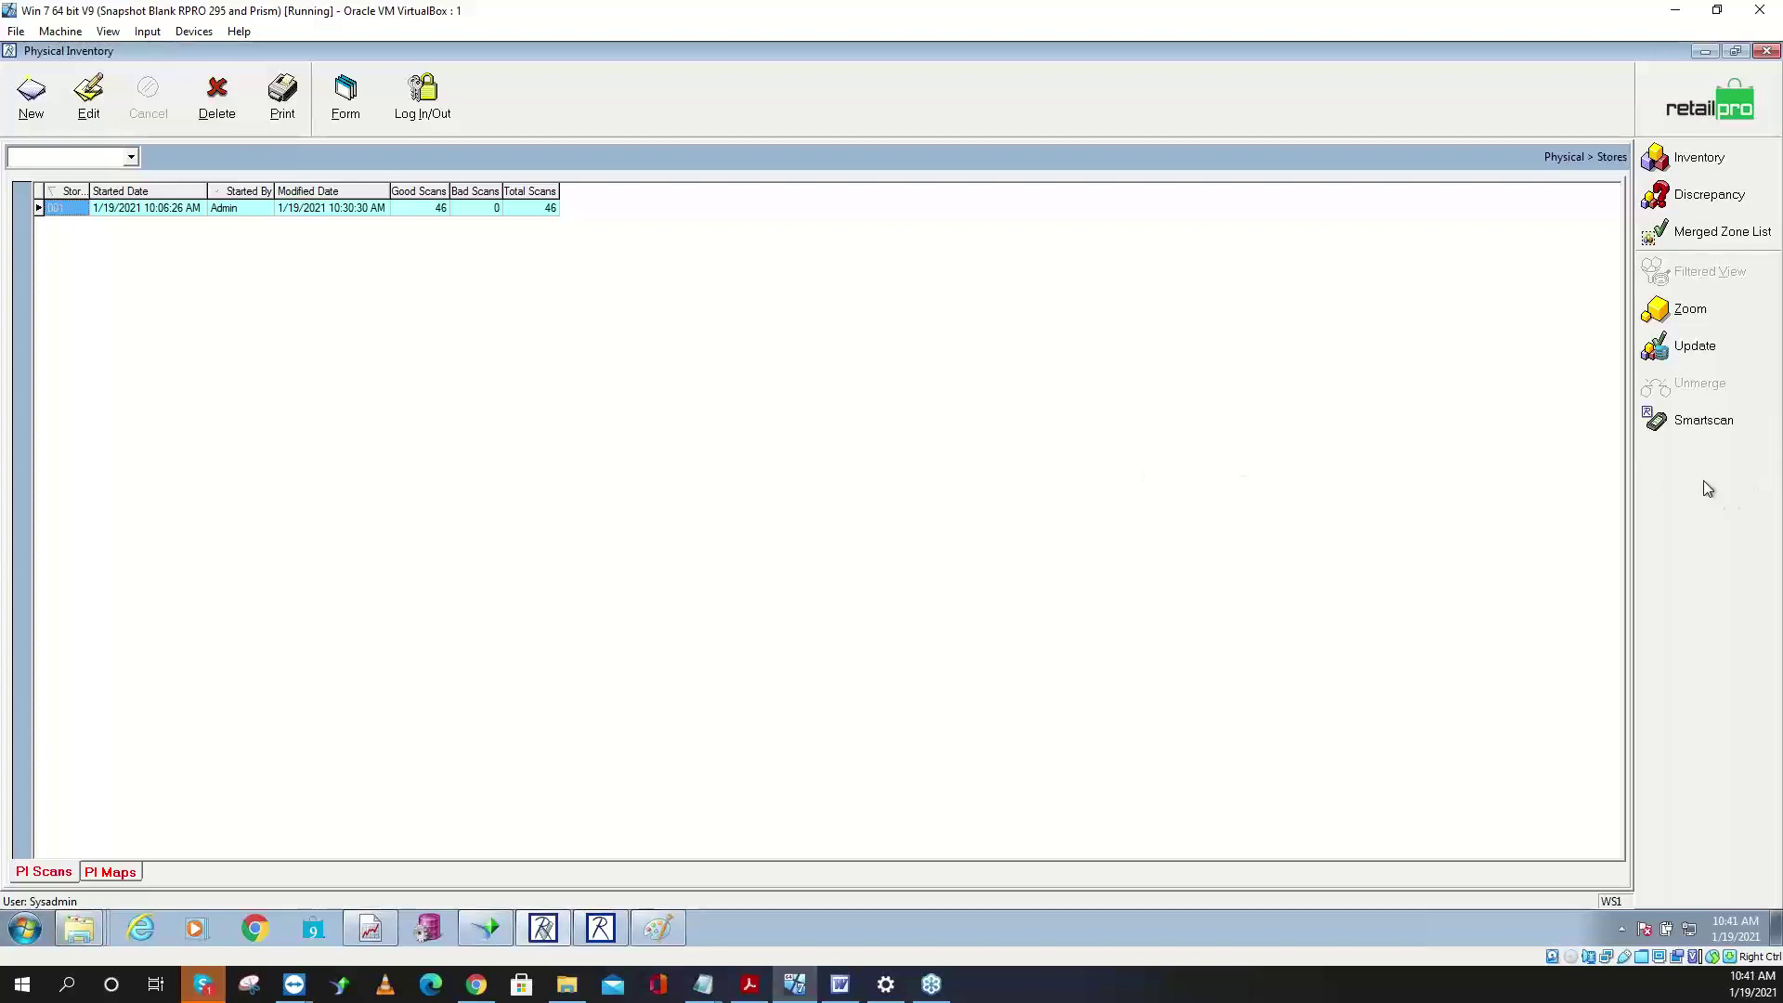
# - Start another store 001 update, advance two pages, then cancel without applying
pyautogui.click(1686, 358)
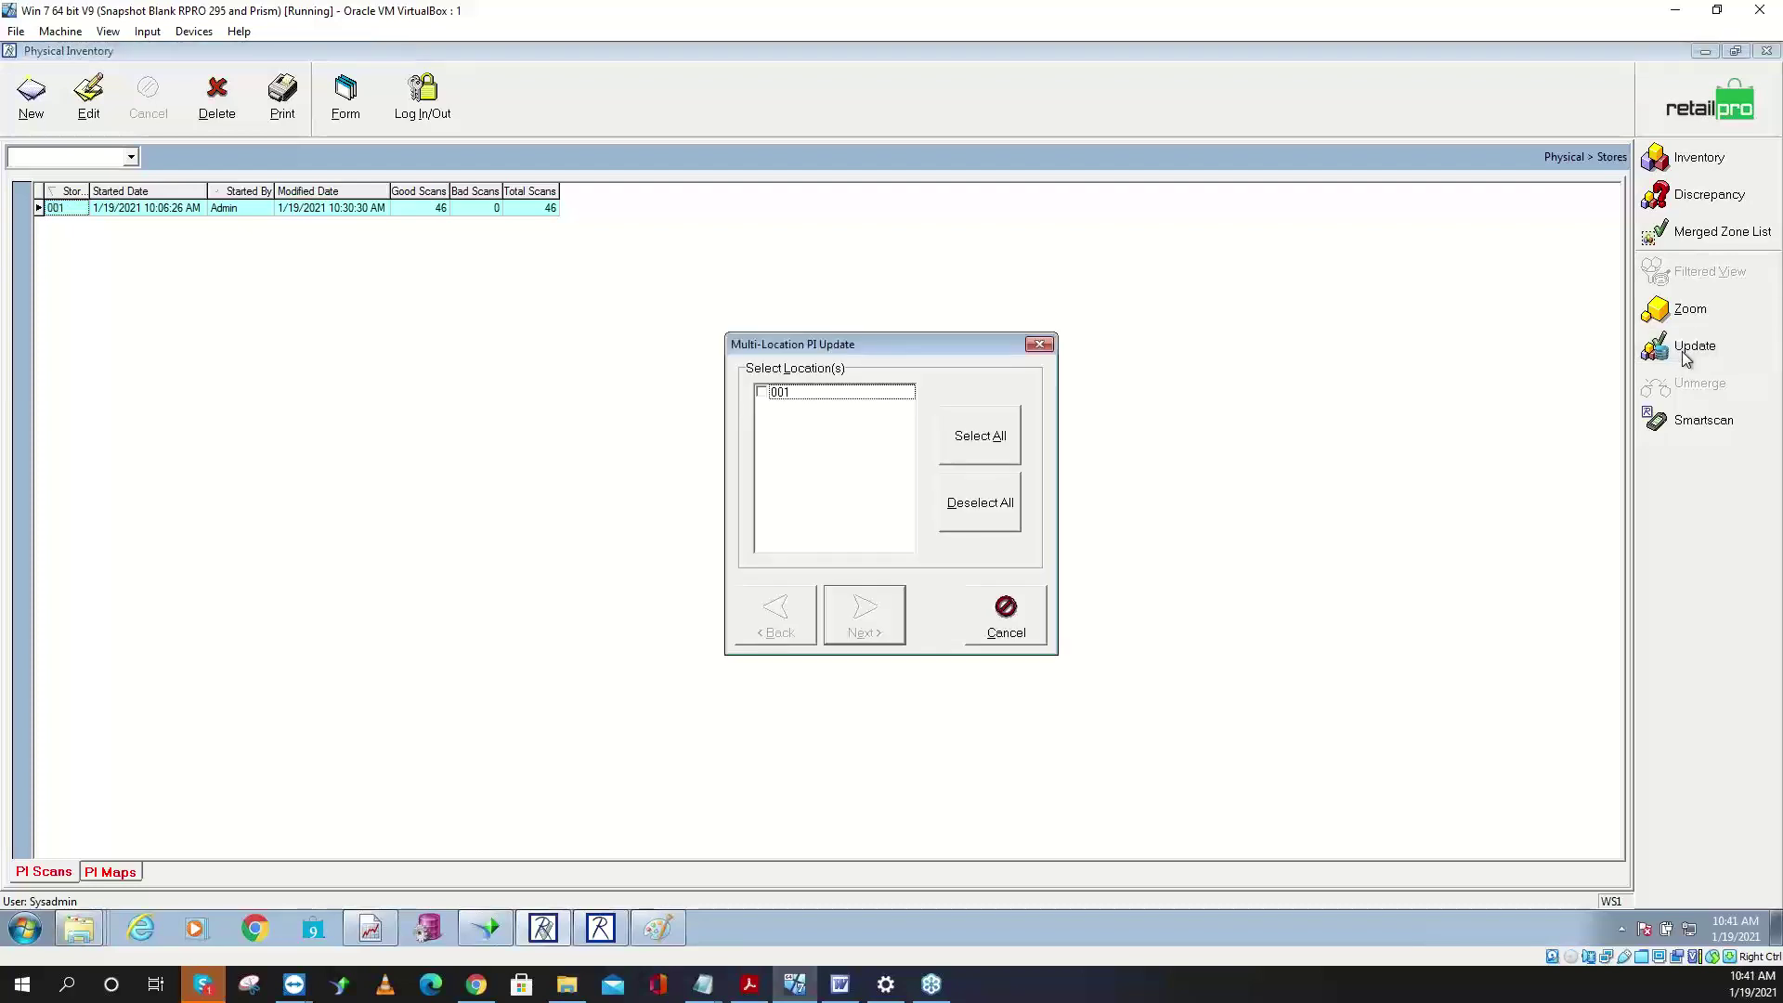
pyautogui.click(776, 395)
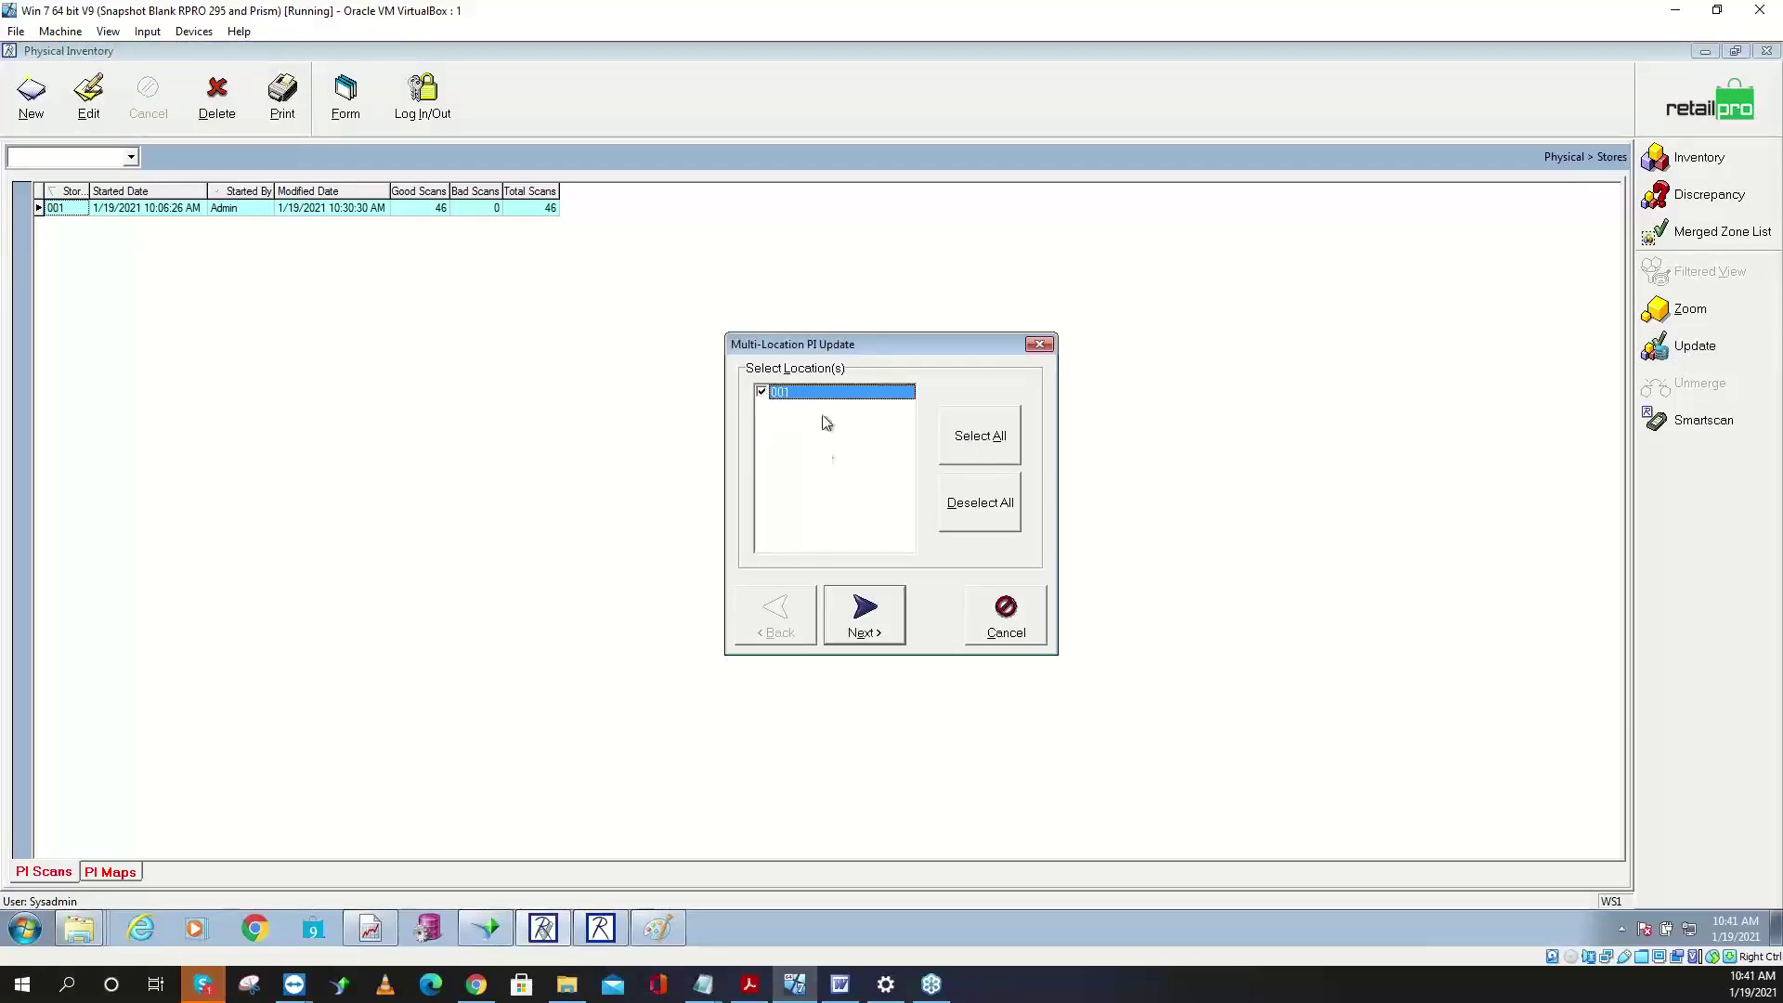
pyautogui.click(865, 615)
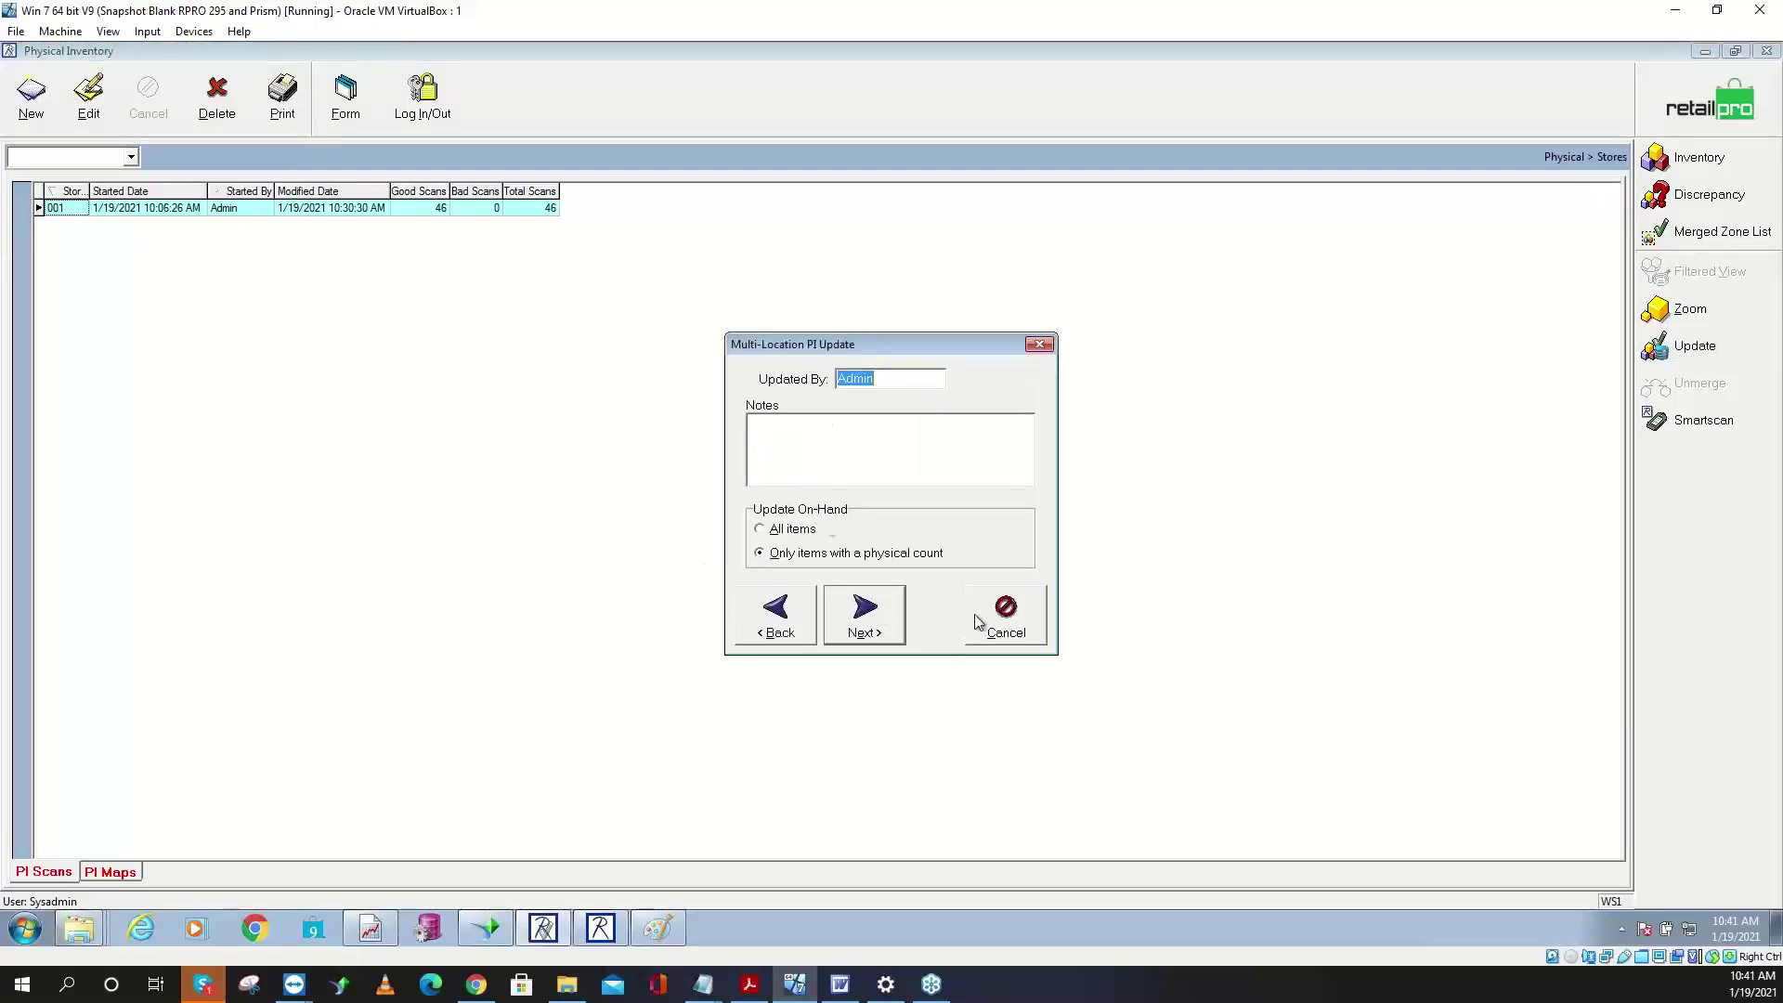
pyautogui.click(847, 617)
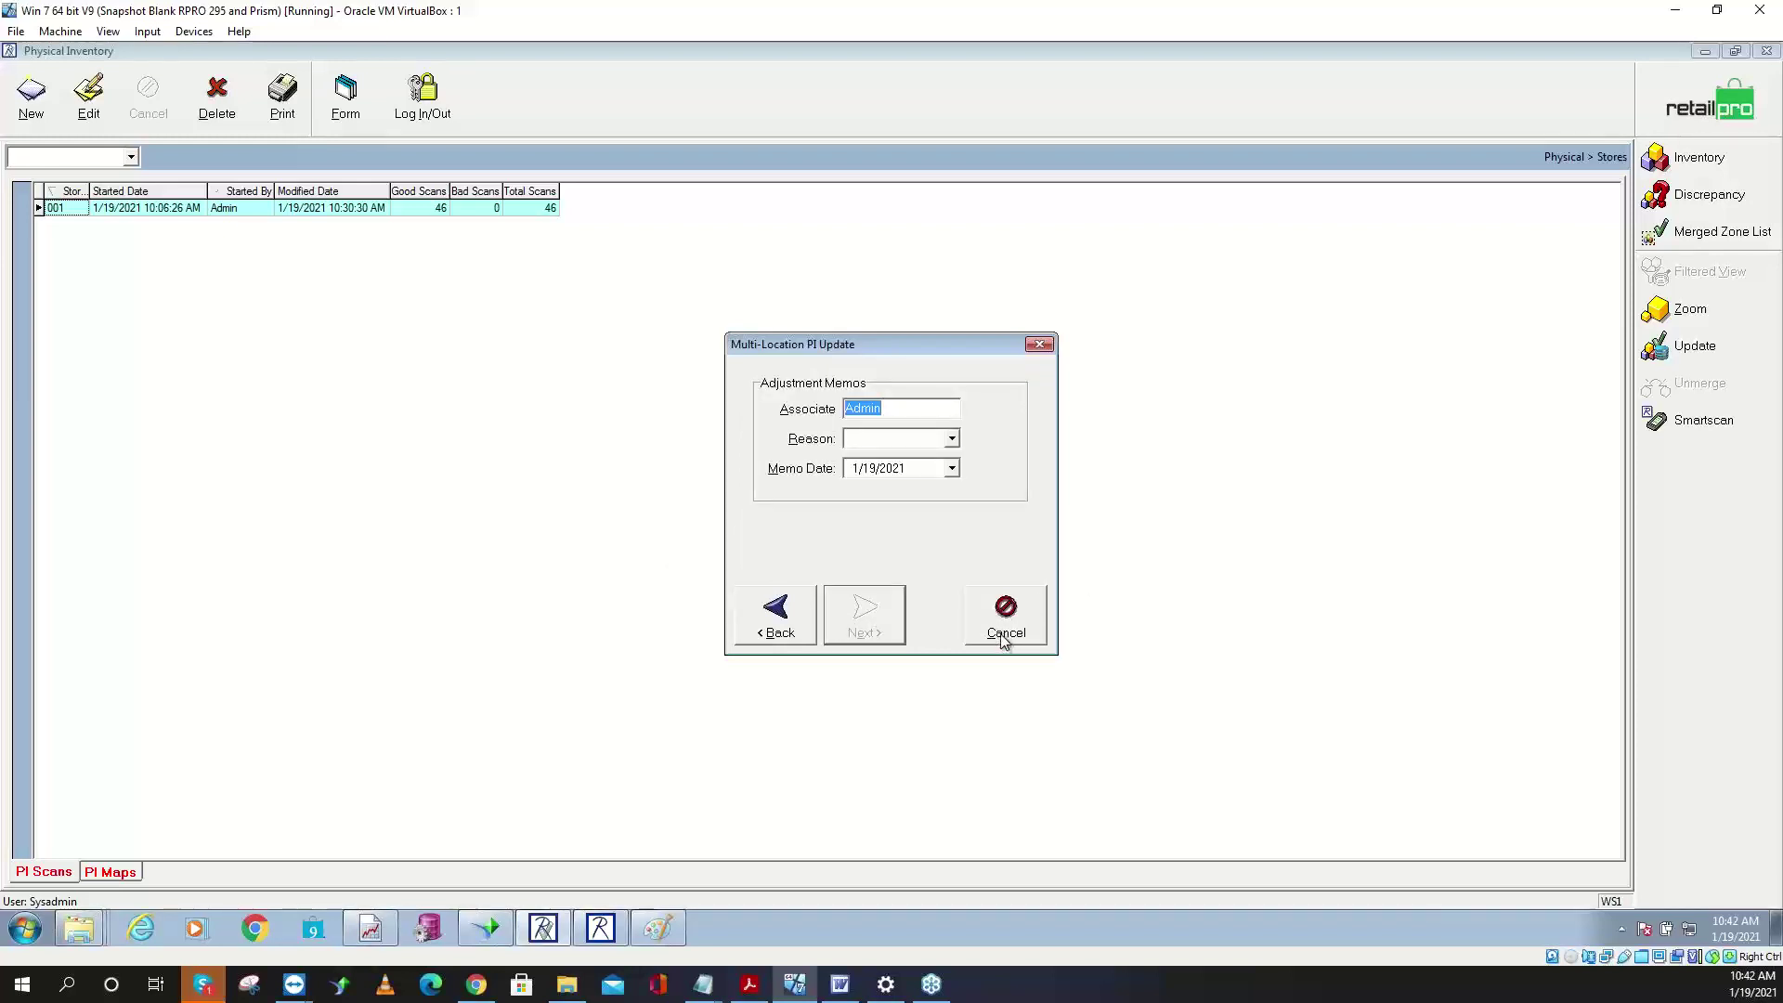
pyautogui.click(1027, 639)
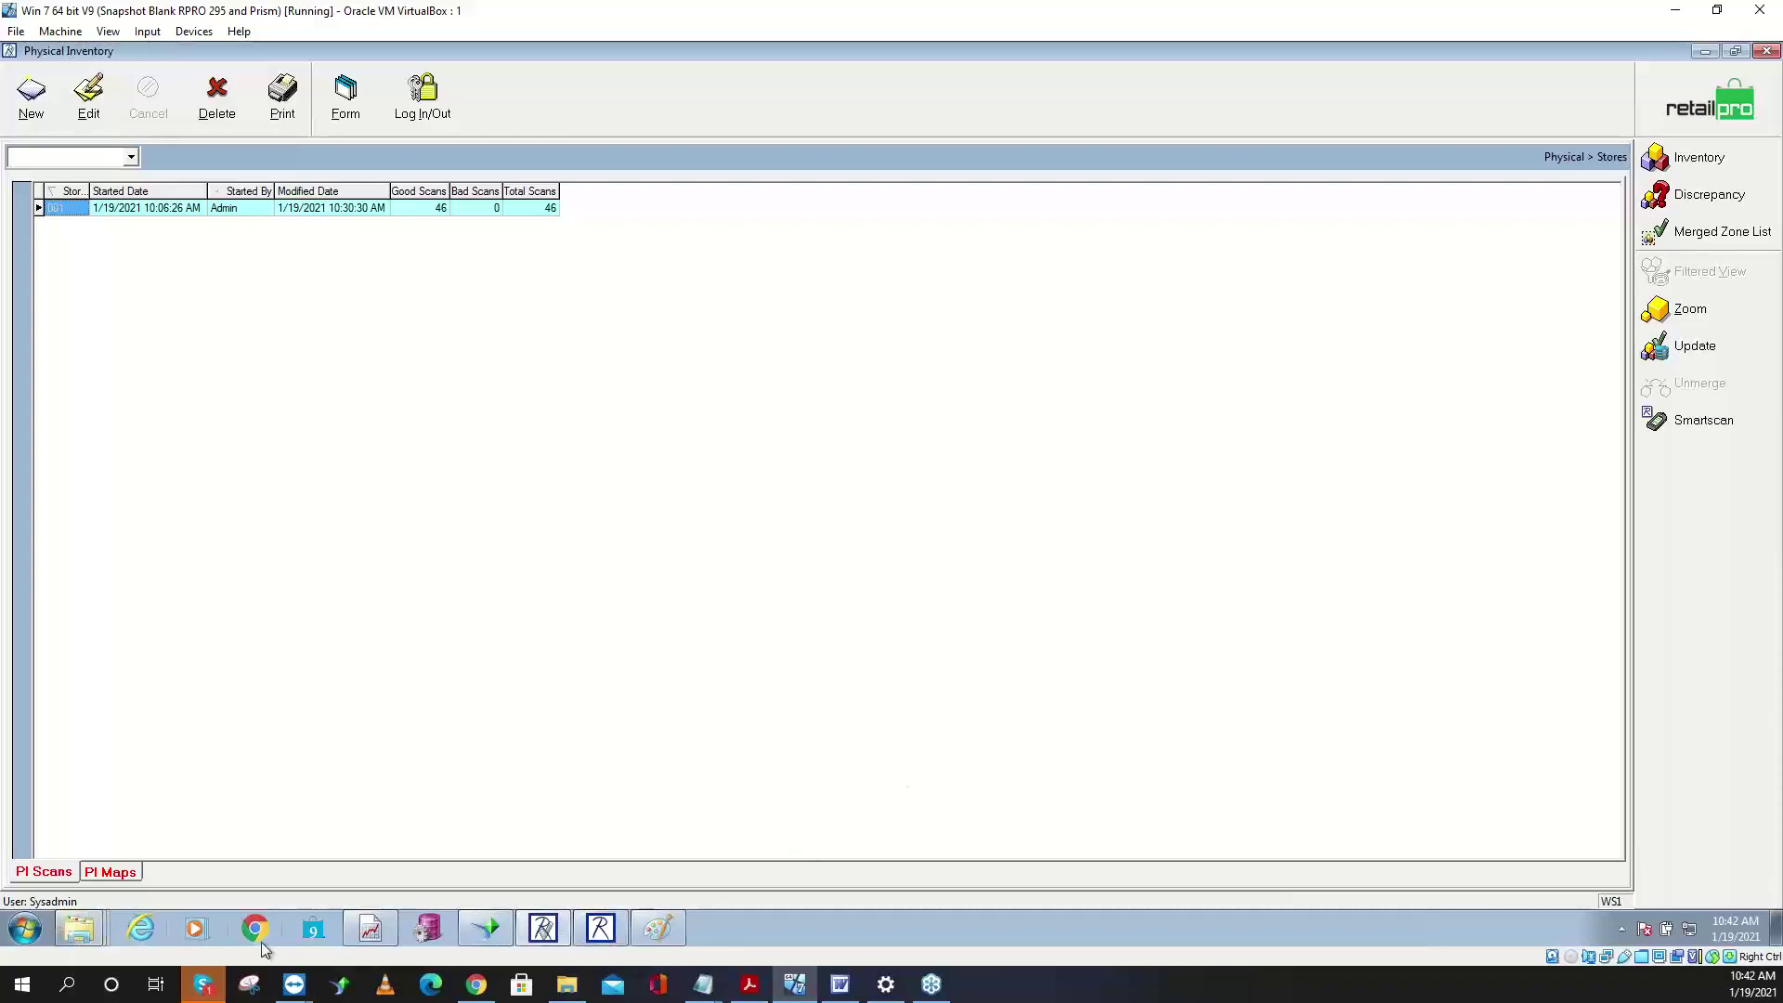
# - Start a new Paint image, discarding the old sketch without saving
pyautogui.click(659, 928)
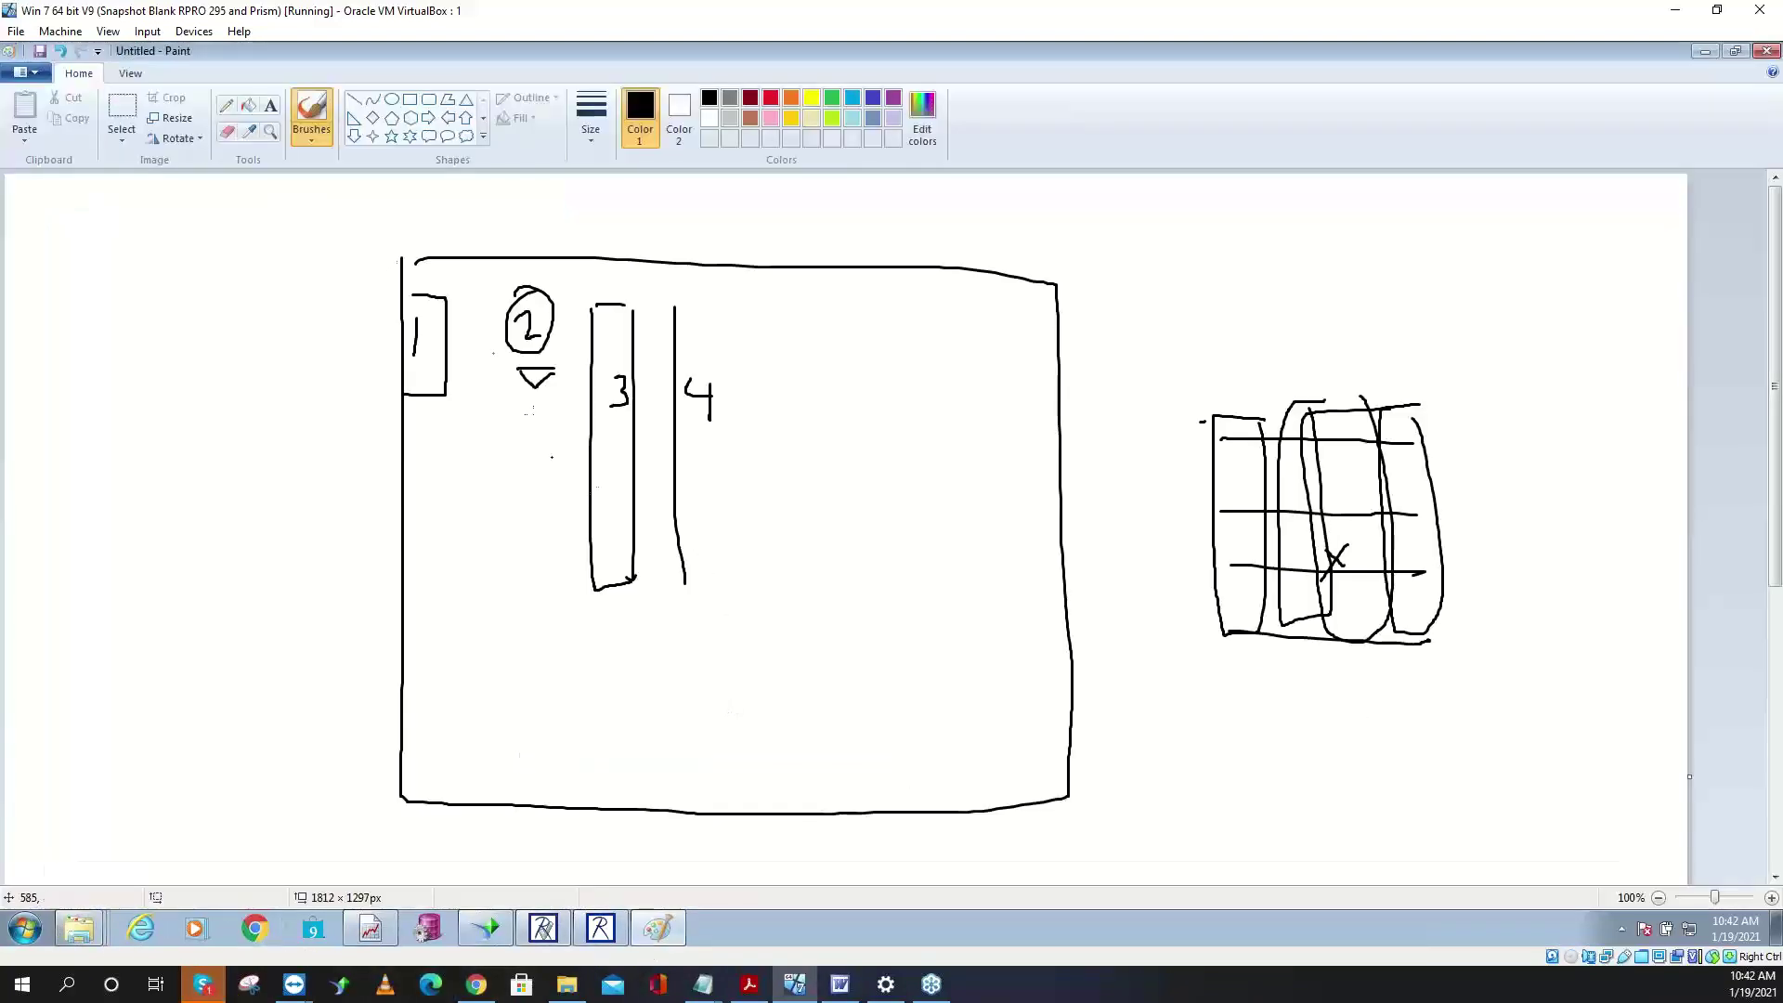
pyautogui.click(20, 73)
pyautogui.click(46, 102)
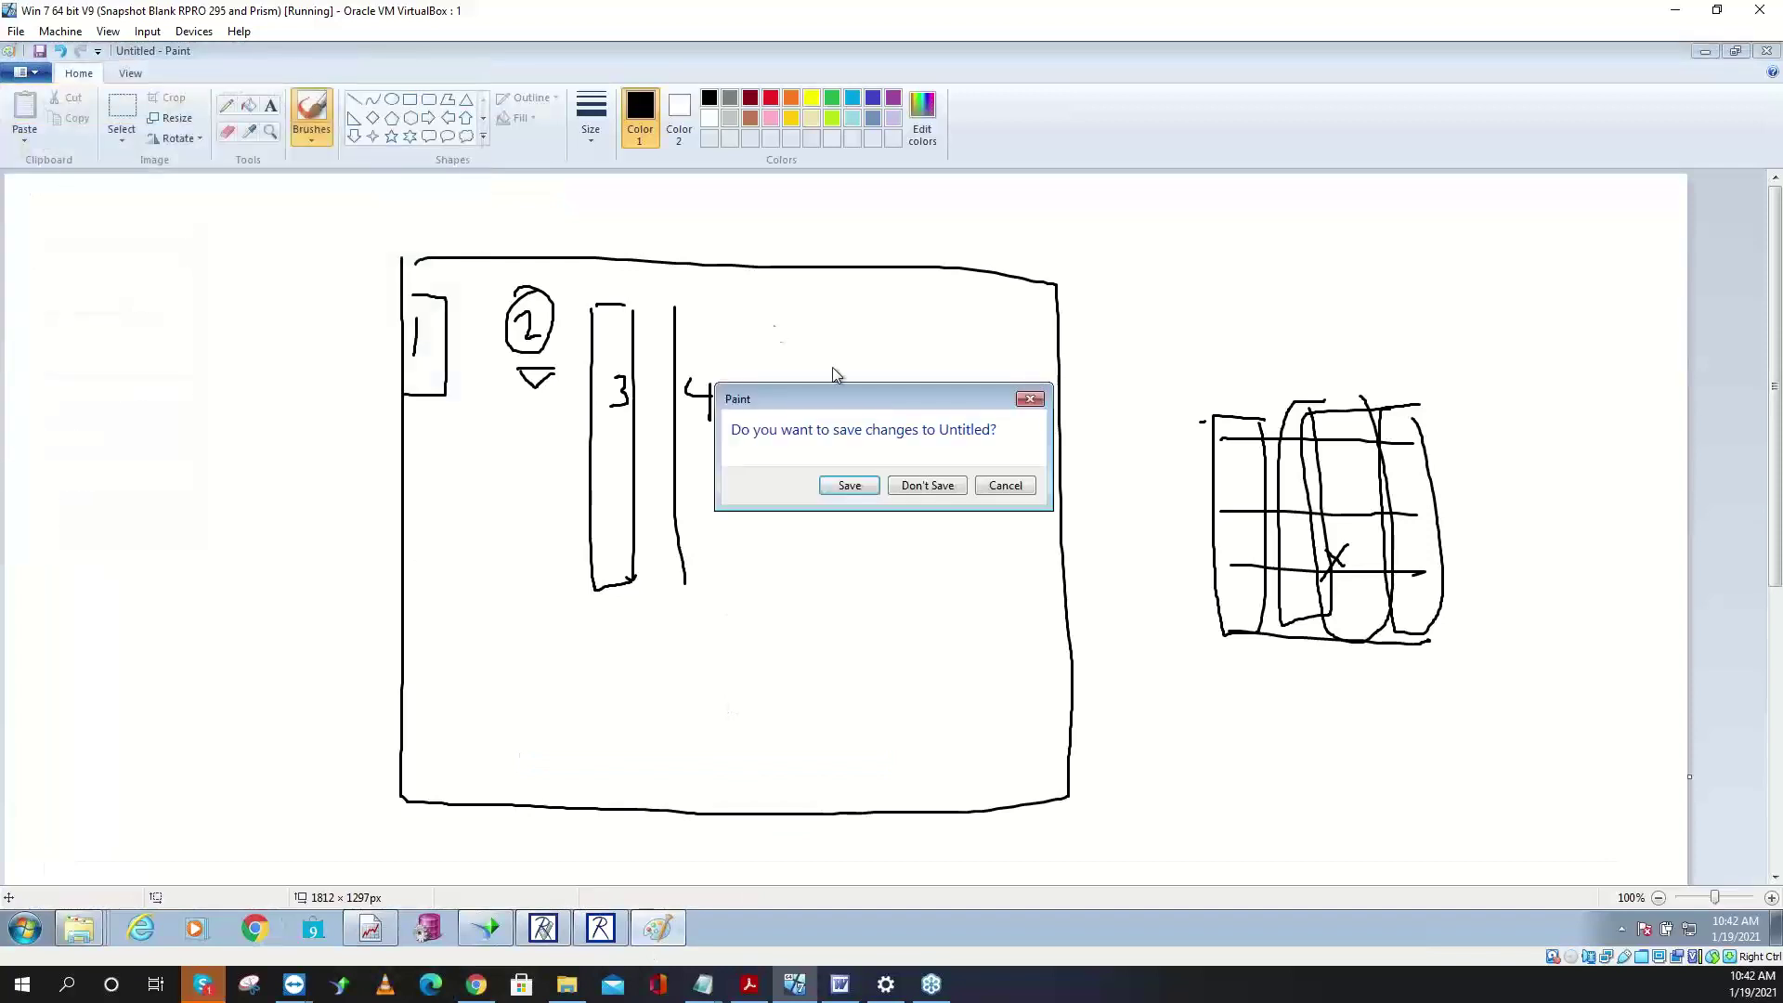
pyautogui.click(928, 484)
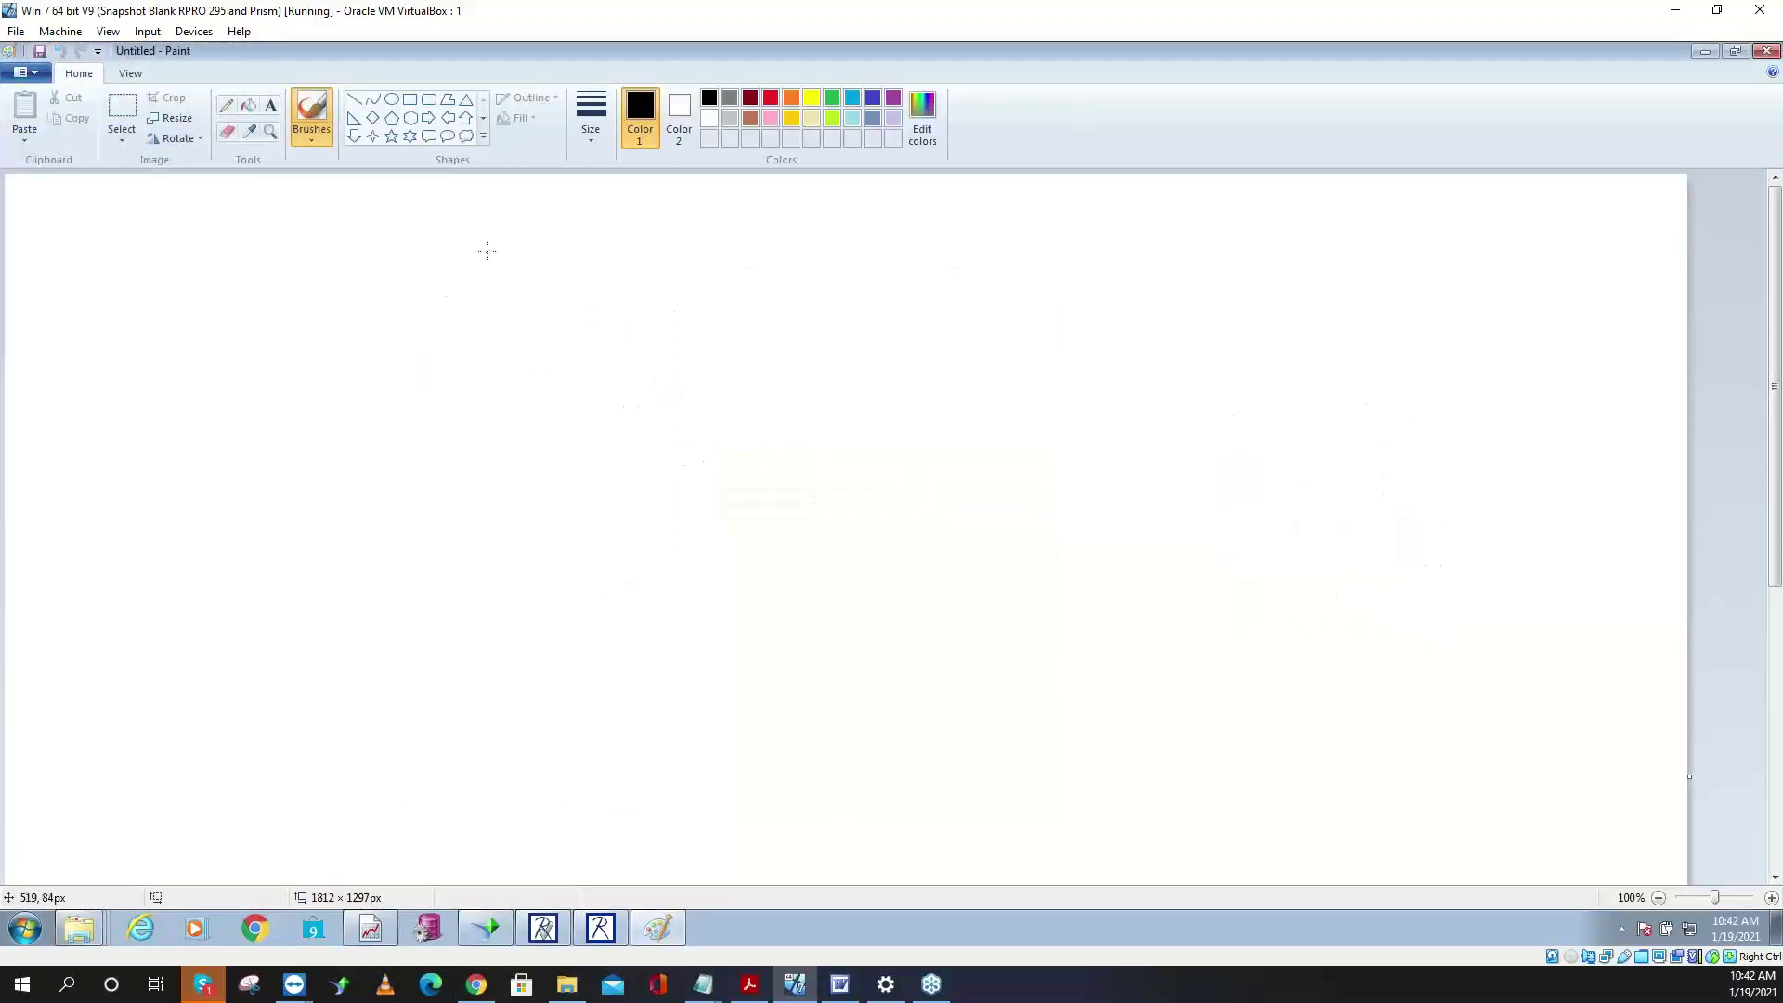
# - Sketch a peaked box, a labelled rectangle and circled lines, with an arrow leading back to the box
pyautogui.moveTo(487, 250)
pyautogui.mouseDown()
pyautogui.moveTo(417, 264)
pyautogui.moveTo(533, 314)
pyautogui.moveTo(480, 234)
pyautogui.mouseUp()
pyautogui.moveTo(425, 244)
pyautogui.mouseDown()
pyautogui.moveTo(466, 196)
pyautogui.moveTo(487, 227)
pyautogui.mouseUp()
pyautogui.moveTo(1125, 230); pyautogui.dragTo(1135, 270)
pyautogui.moveTo(1135, 216)
pyautogui.mouseDown()
pyautogui.moveTo(1173, 249)
pyautogui.moveTo(1115, 349)
pyautogui.moveTo(1241, 296)
pyautogui.moveTo(1232, 275)
pyautogui.moveTo(1343, 282)
pyautogui.mouseUp()
pyautogui.moveTo(1312, 294)
pyautogui.mouseDown()
pyautogui.moveTo(1360, 308)
pyautogui.moveTo(1353, 331)
pyautogui.mouseUp()
pyautogui.moveTo(1319, 270)
pyautogui.mouseDown()
pyautogui.moveTo(1353, 269)
pyautogui.moveTo(1321, 275)
pyautogui.moveTo(1334, 368)
pyautogui.moveTo(666, 343)
pyautogui.mouseUp()
pyautogui.moveTo(689, 319)
pyautogui.mouseDown()
pyautogui.moveTo(654, 331)
pyautogui.moveTo(696, 382)
pyautogui.mouseUp()
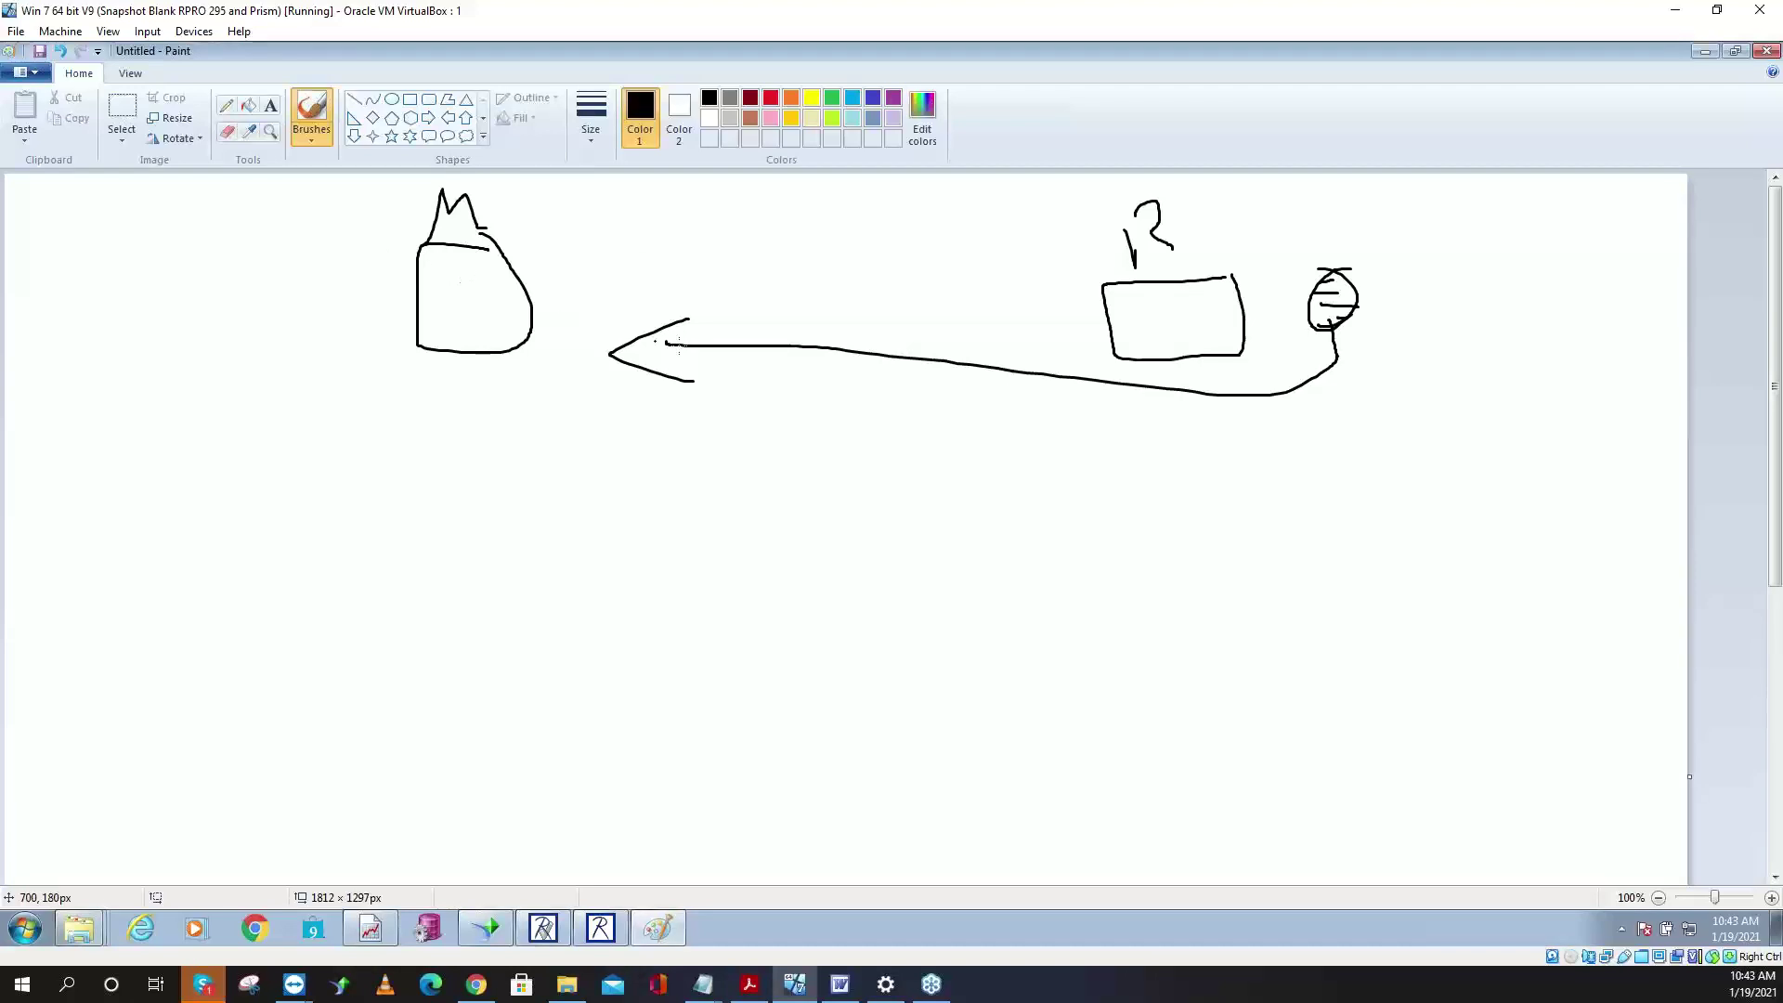
pyautogui.moveTo(675, 336); pyautogui.dragTo(587, 338)
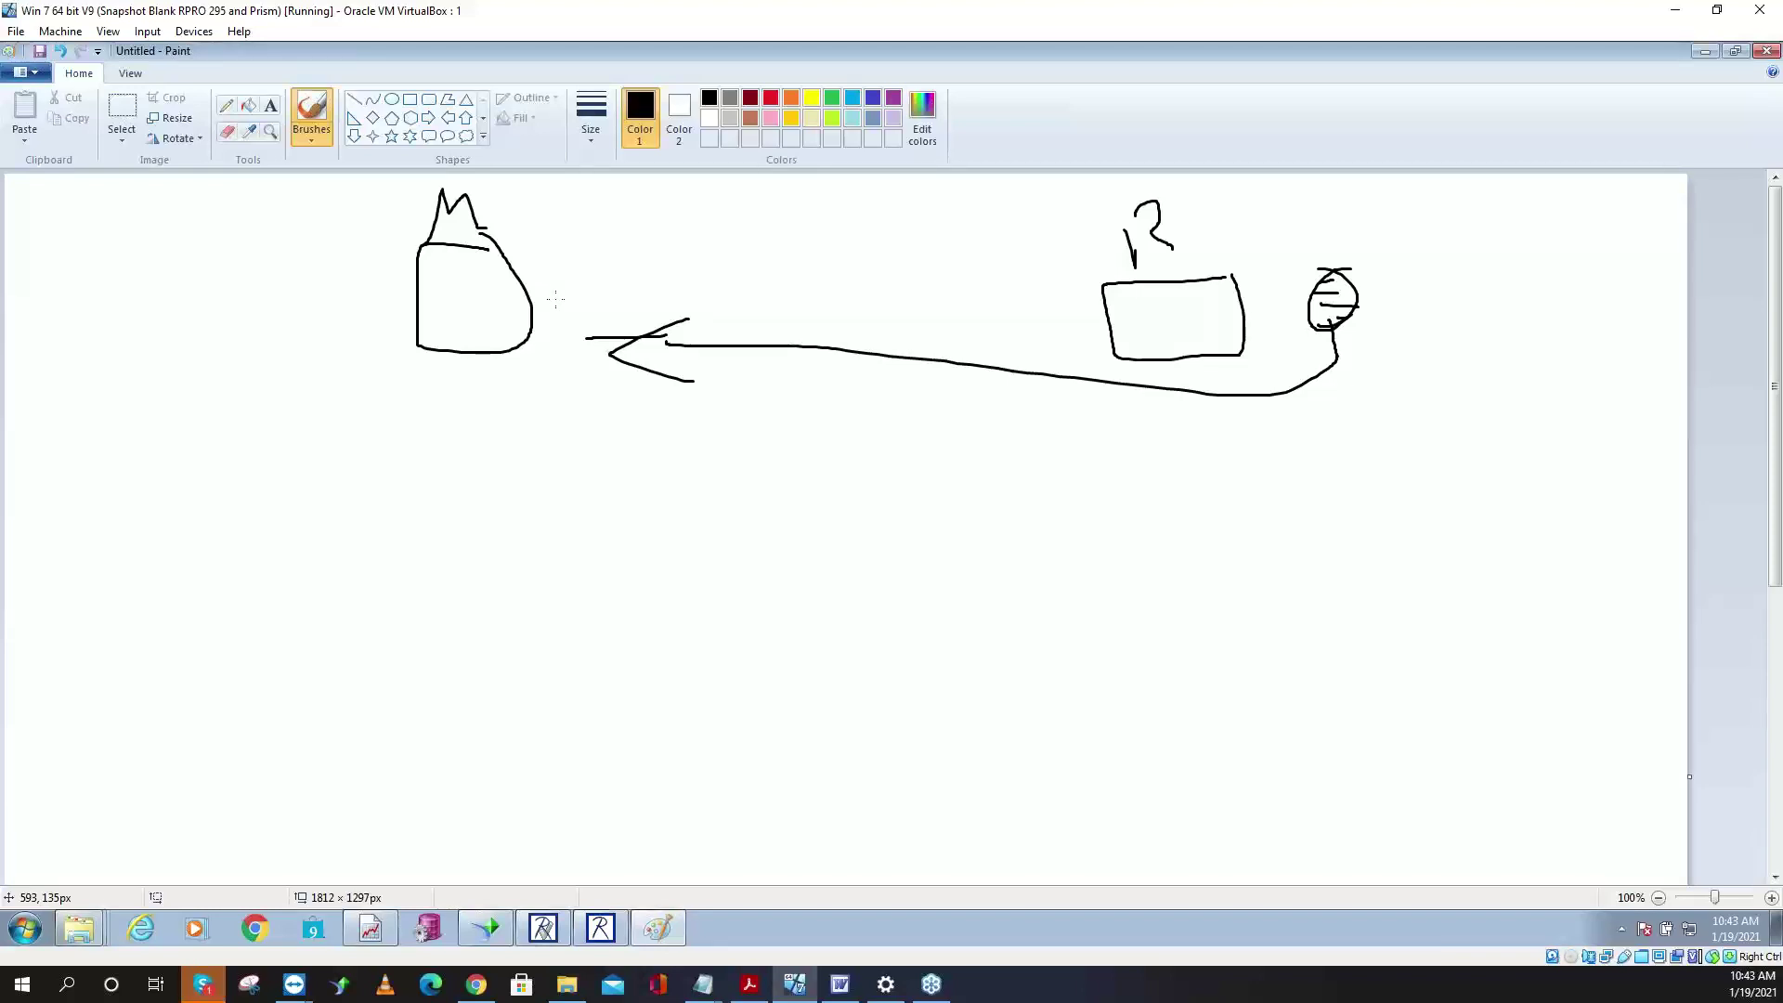
# - Minimize Paint and bring the Retail Pro window back to the front
pyautogui.click(1706, 56)
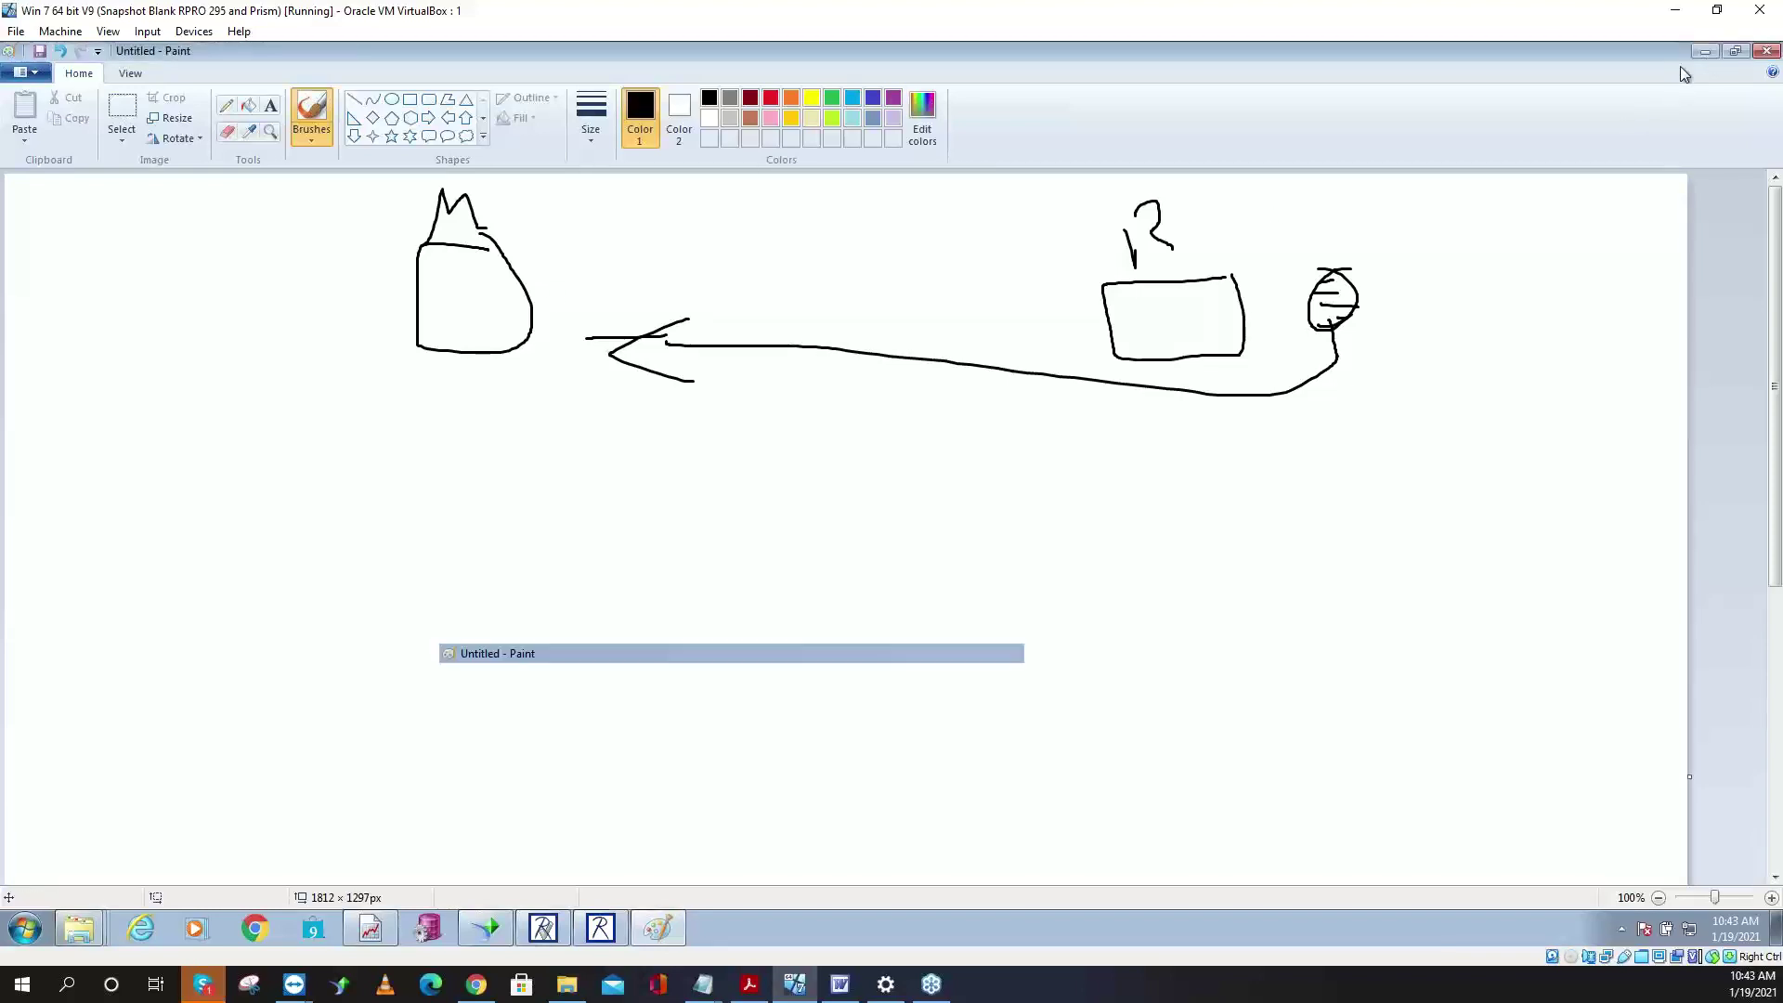
pyautogui.click(1707, 52)
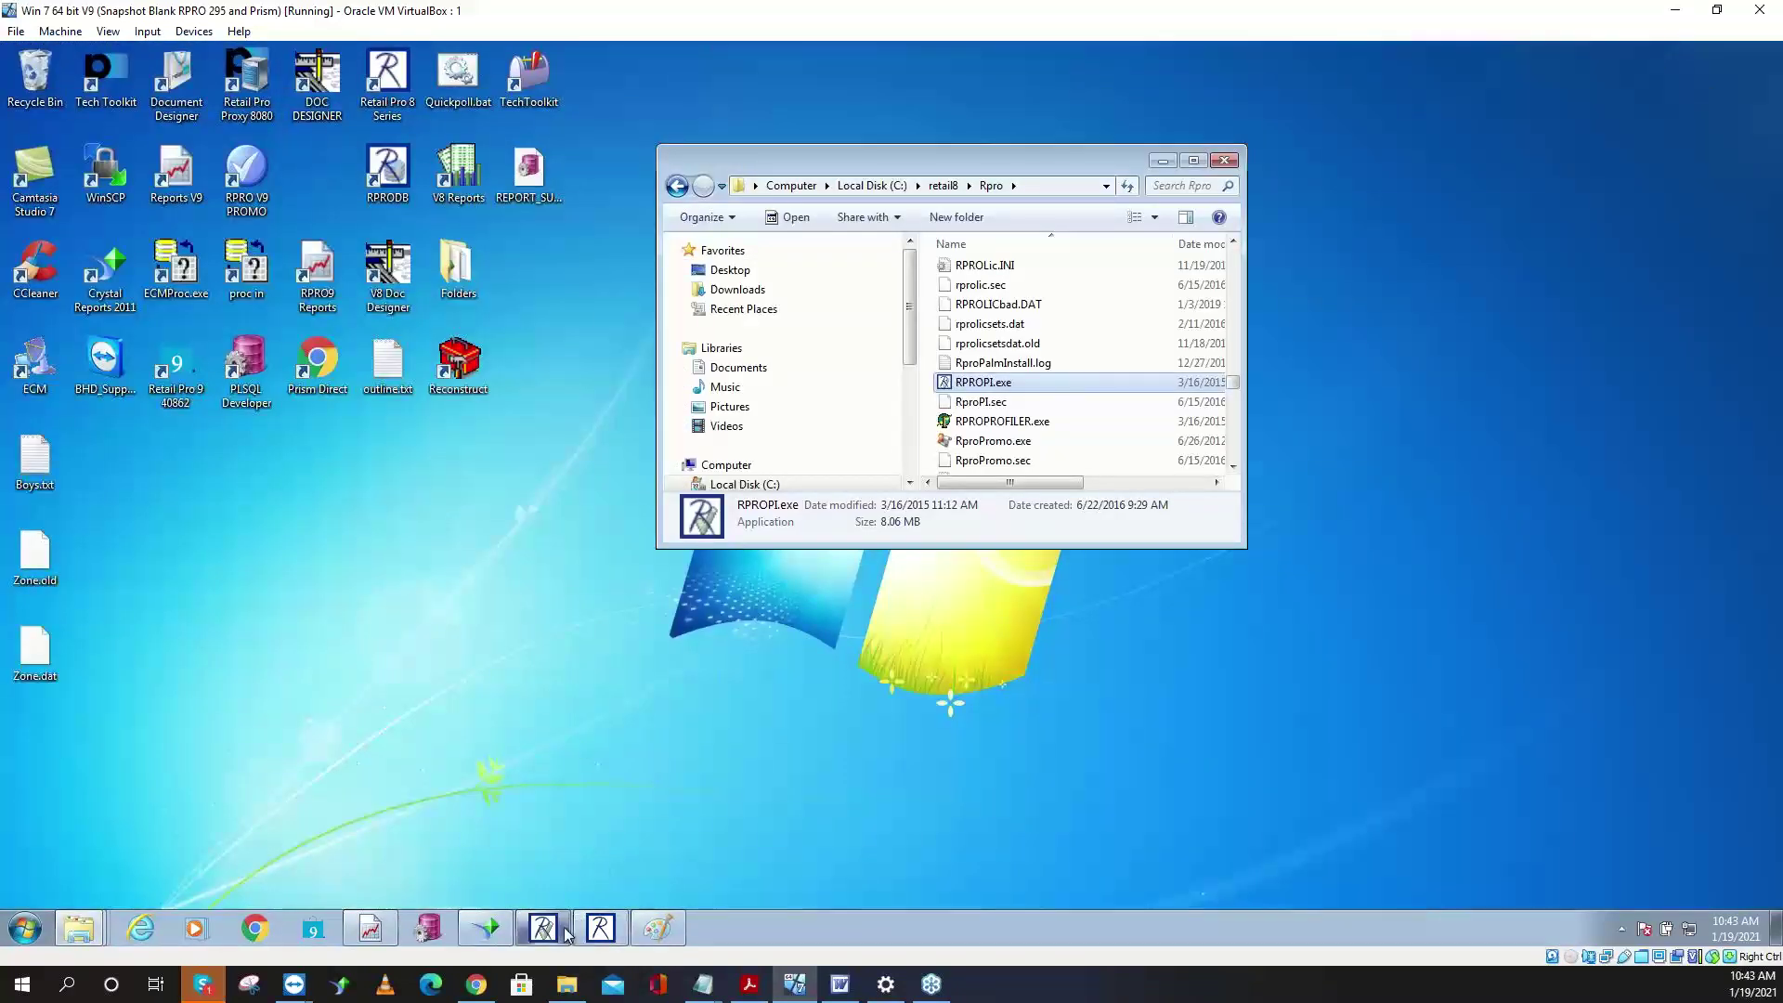
pyautogui.click(600, 928)
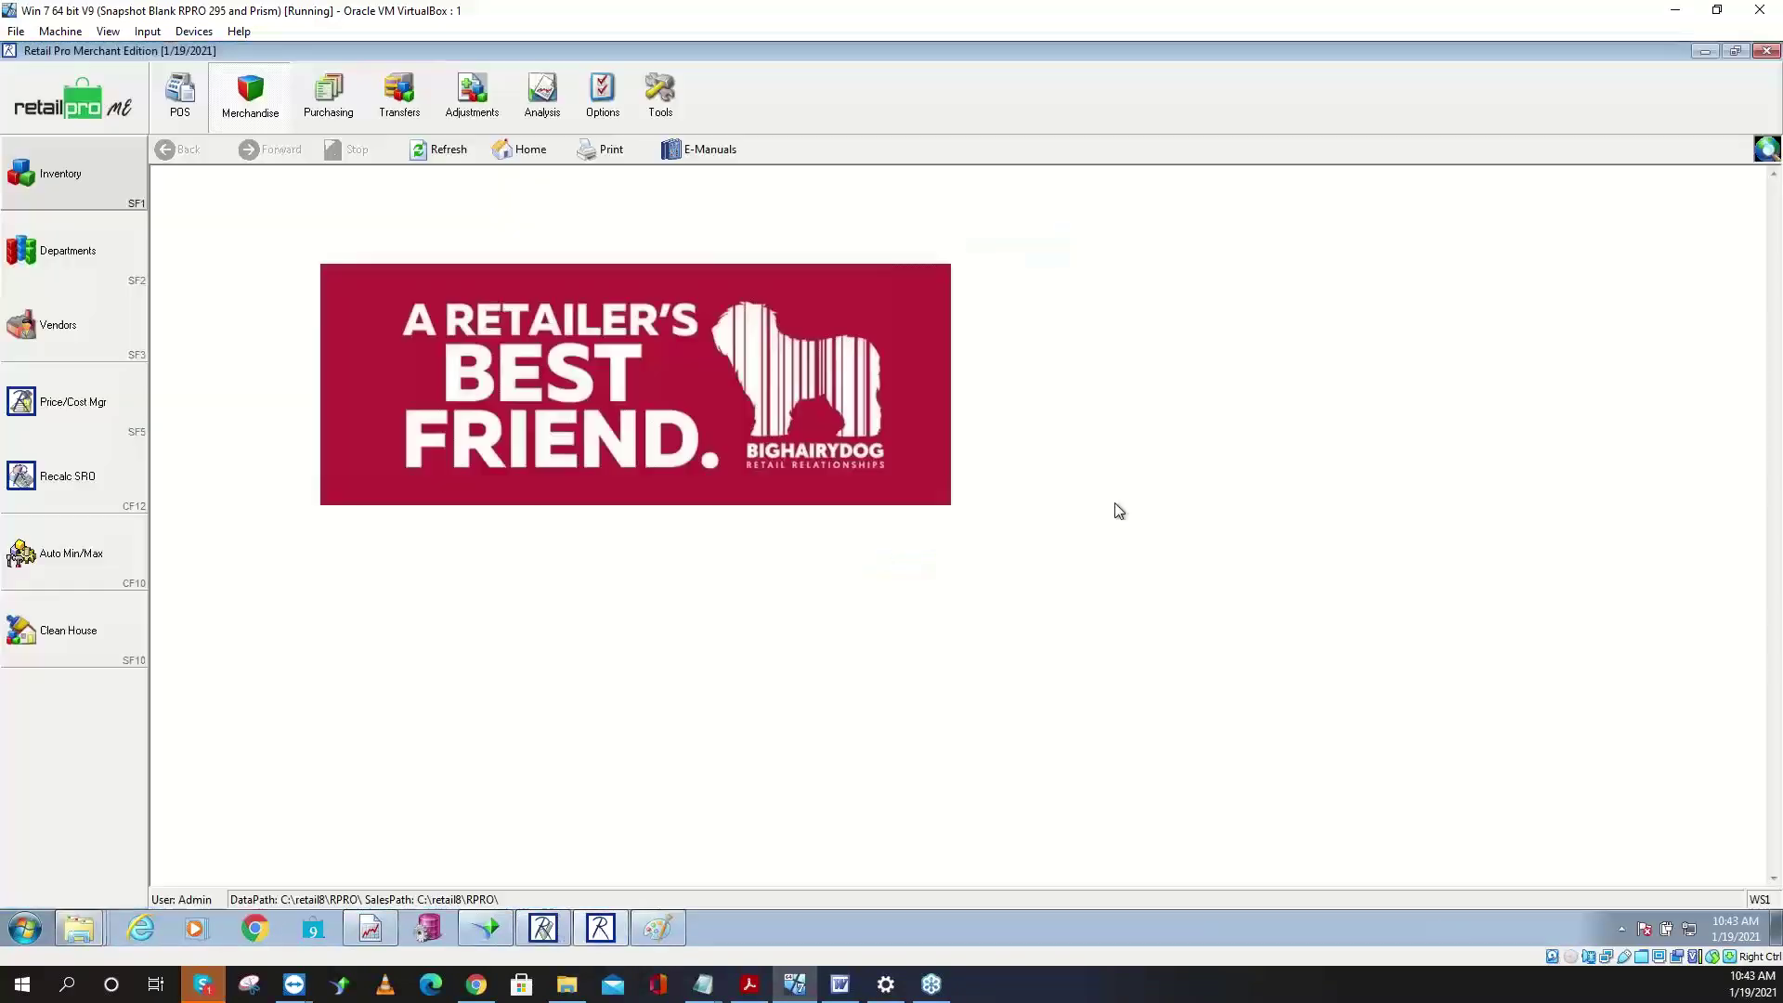
# - Open the Polling module from Tools and list its stations, showing station 001A
pyautogui.click(660, 90)
pyautogui.click(53, 526)
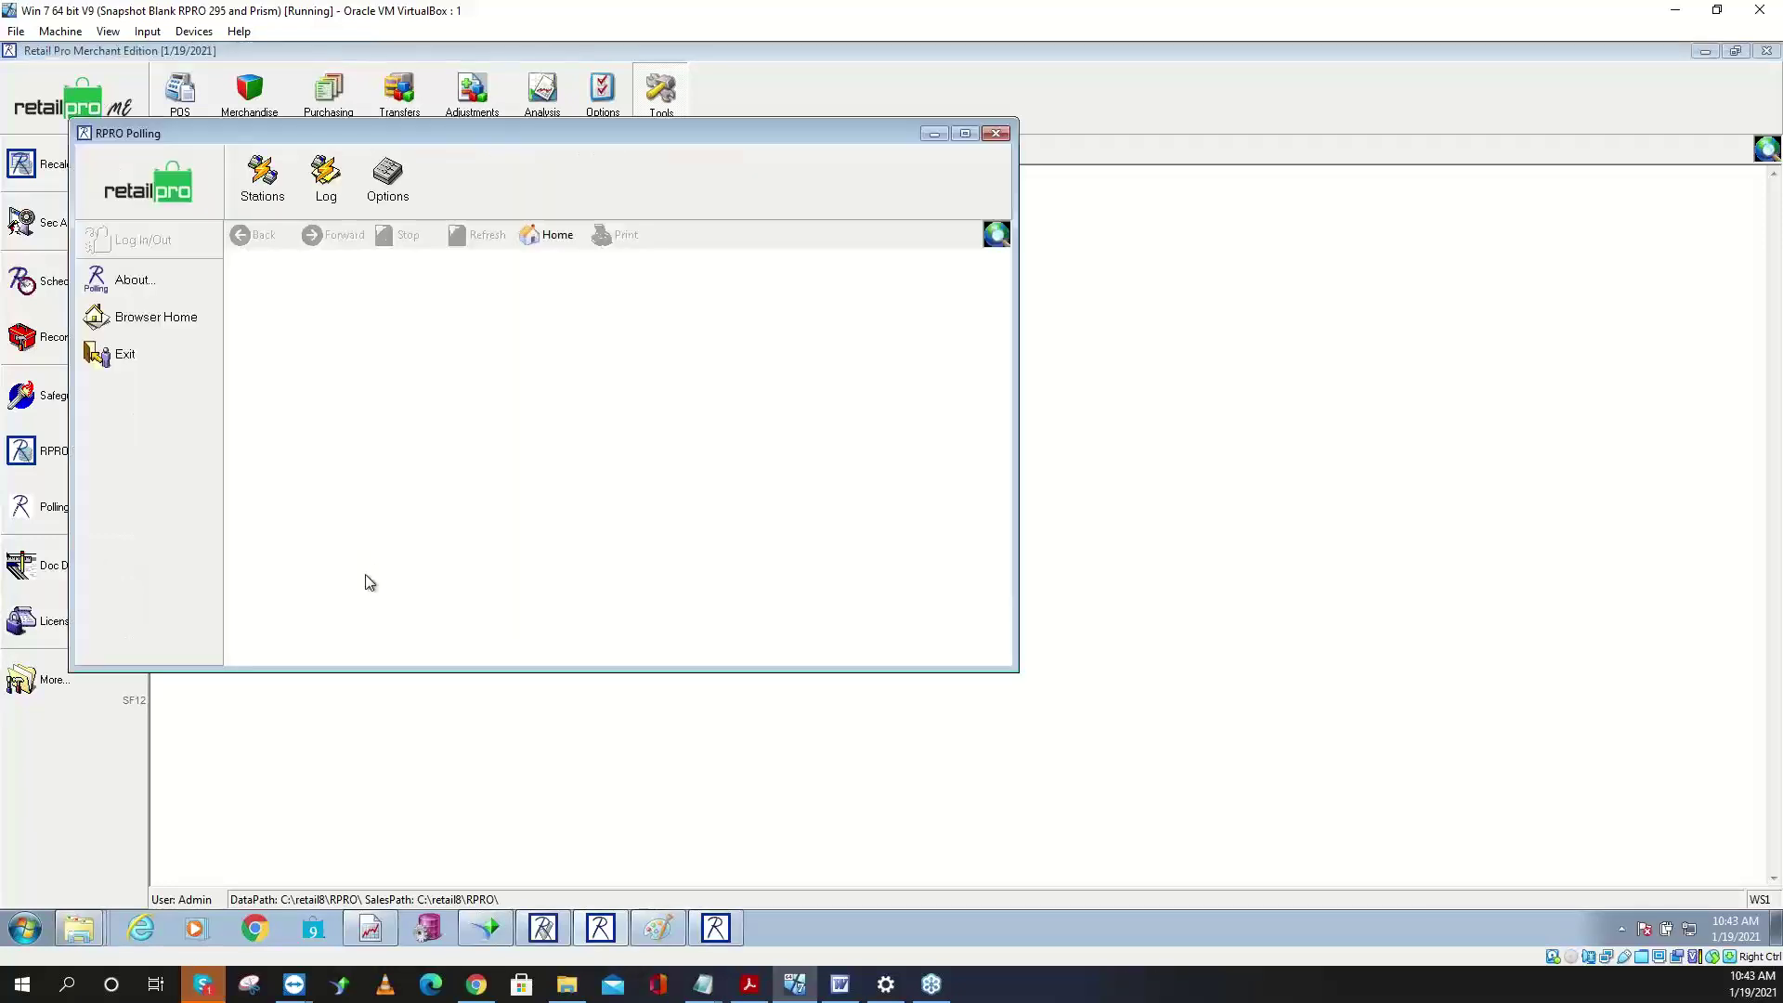
pyautogui.click(262, 181)
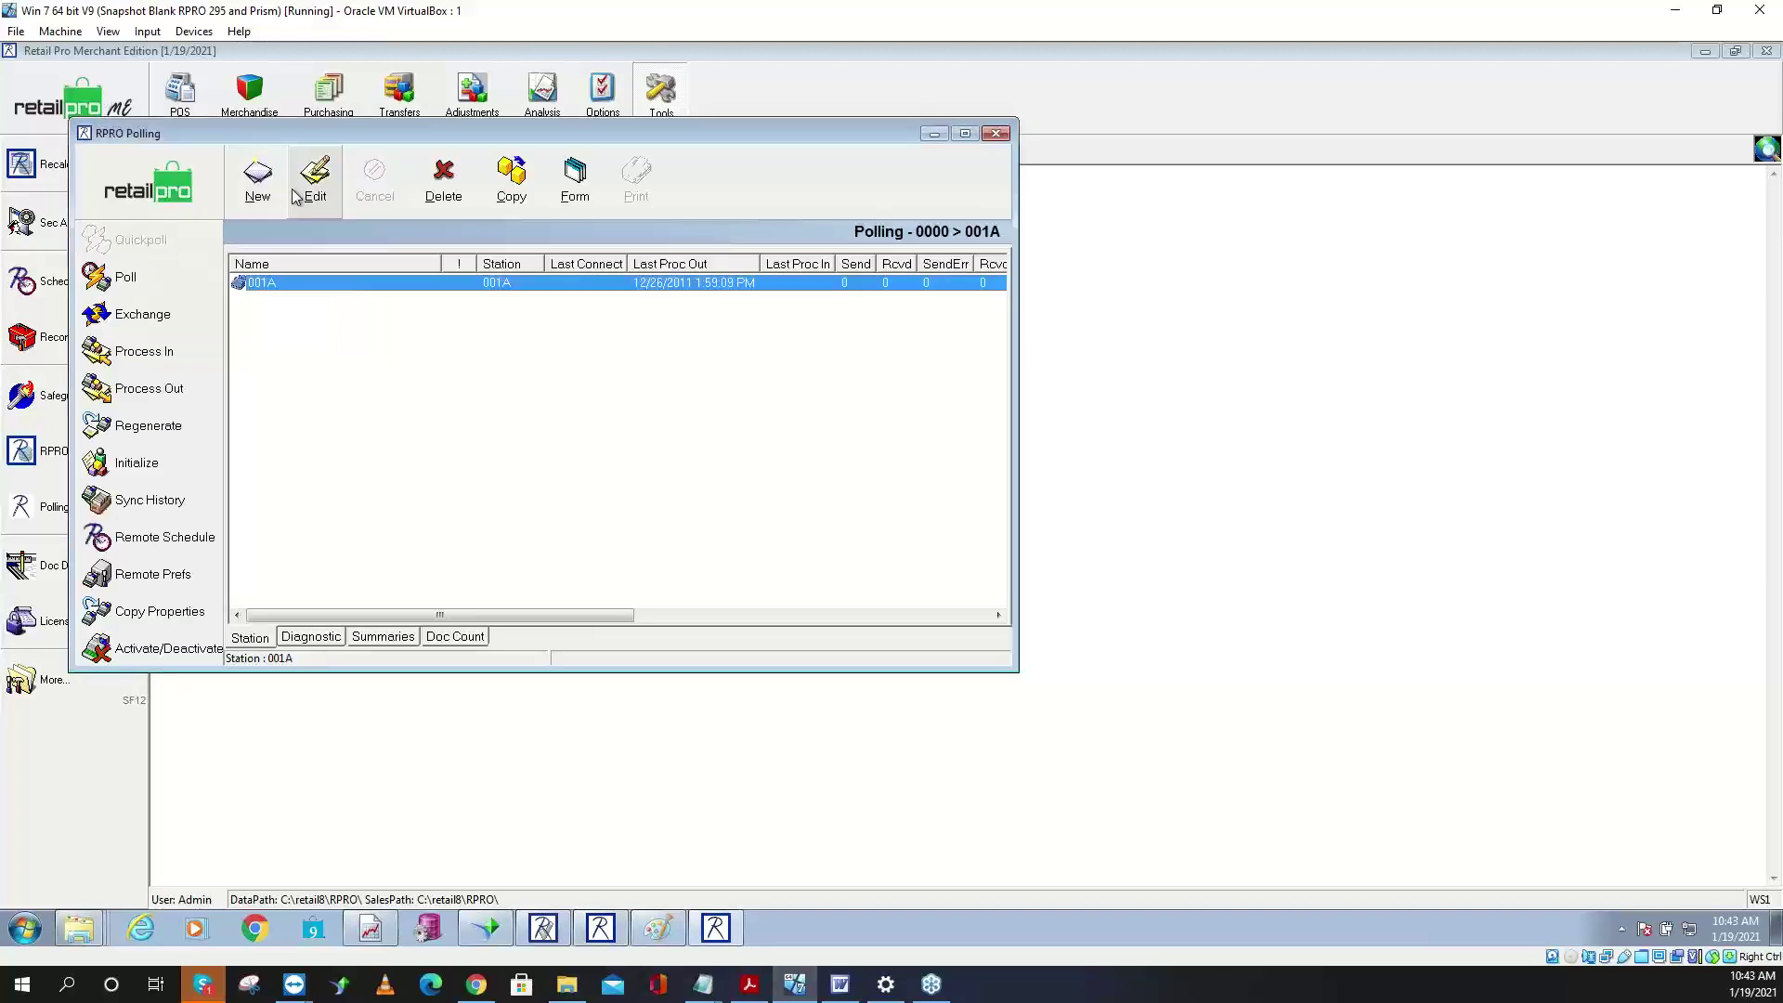
# - In Initialize Remote, tick station 001A and the Inventory group, keeping only Inventory data included
pyautogui.click(160, 469)
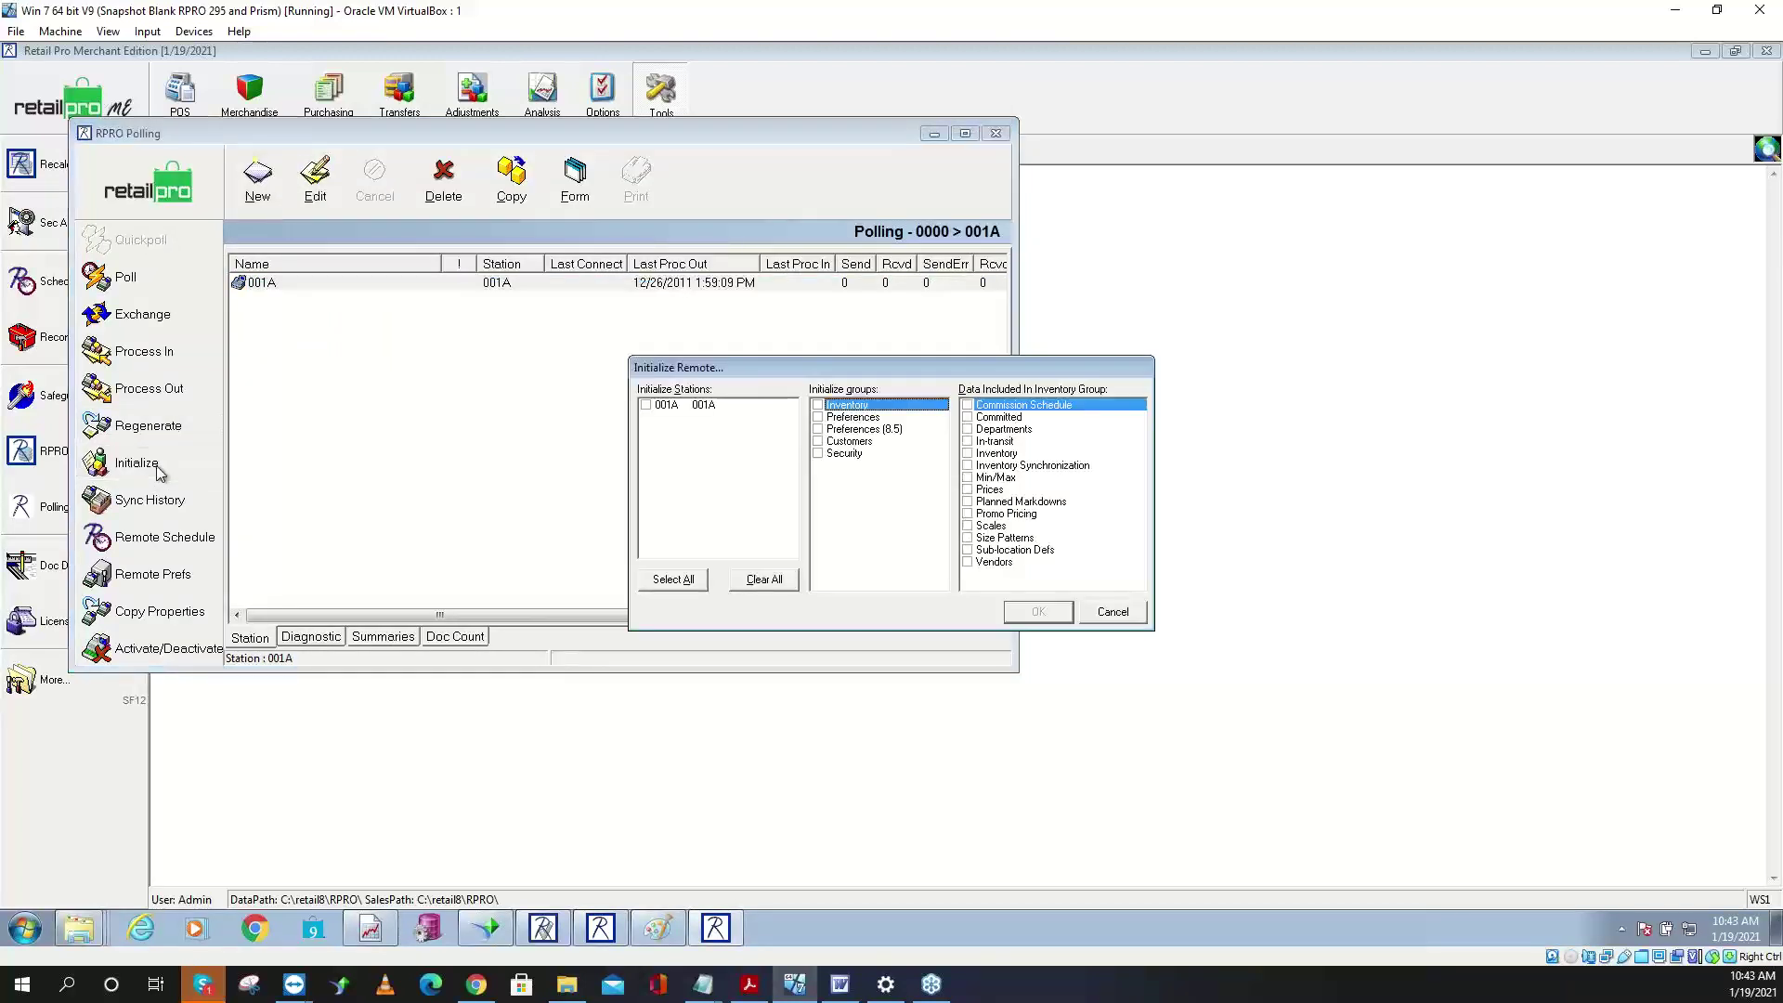
pyautogui.click(646, 406)
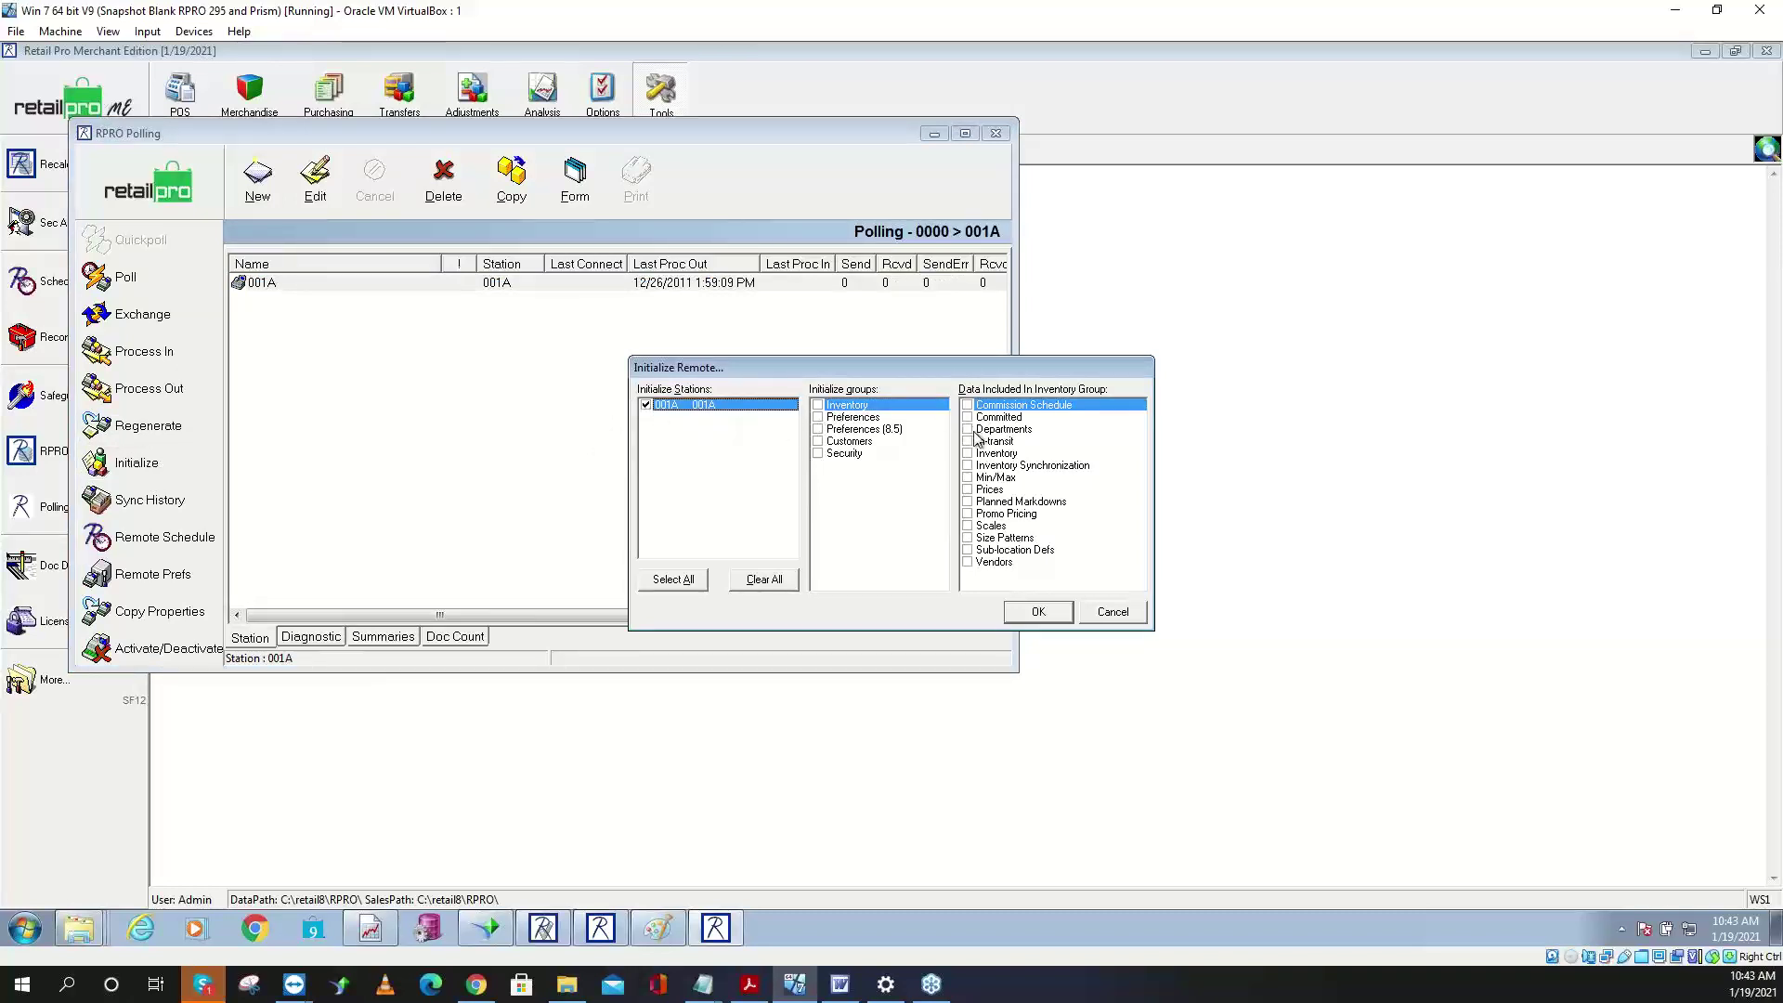
pyautogui.click(818, 406)
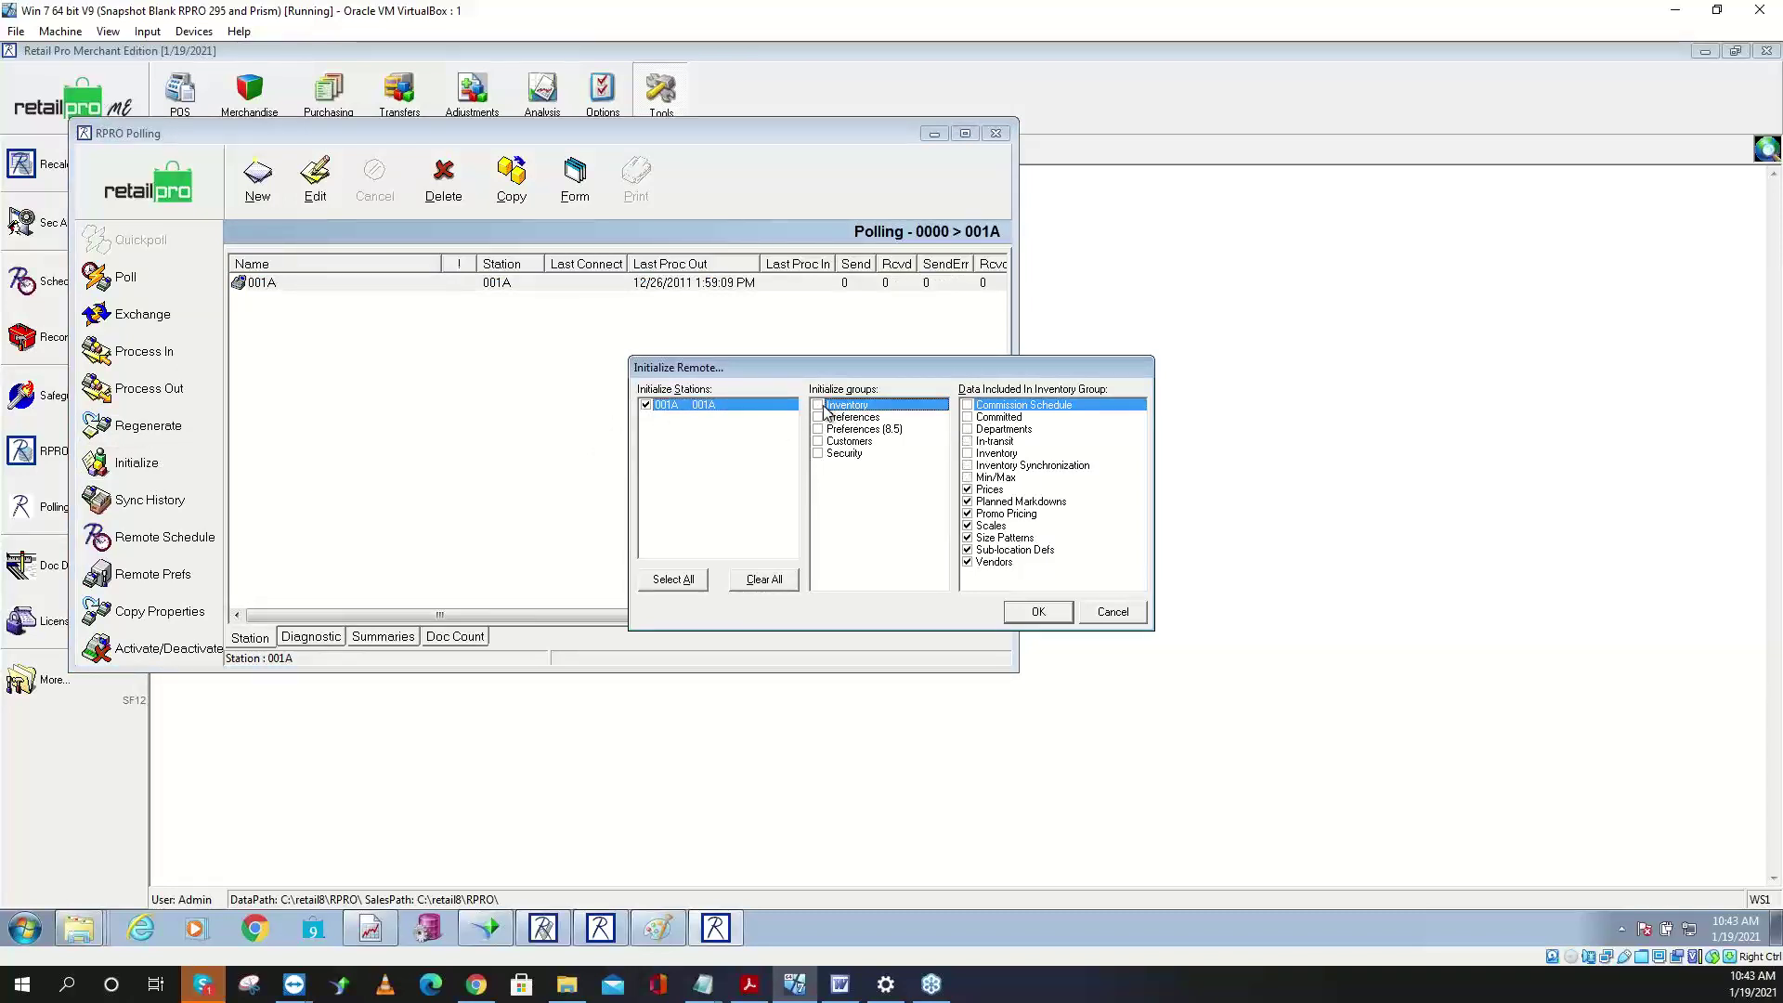
pyautogui.click(969, 454)
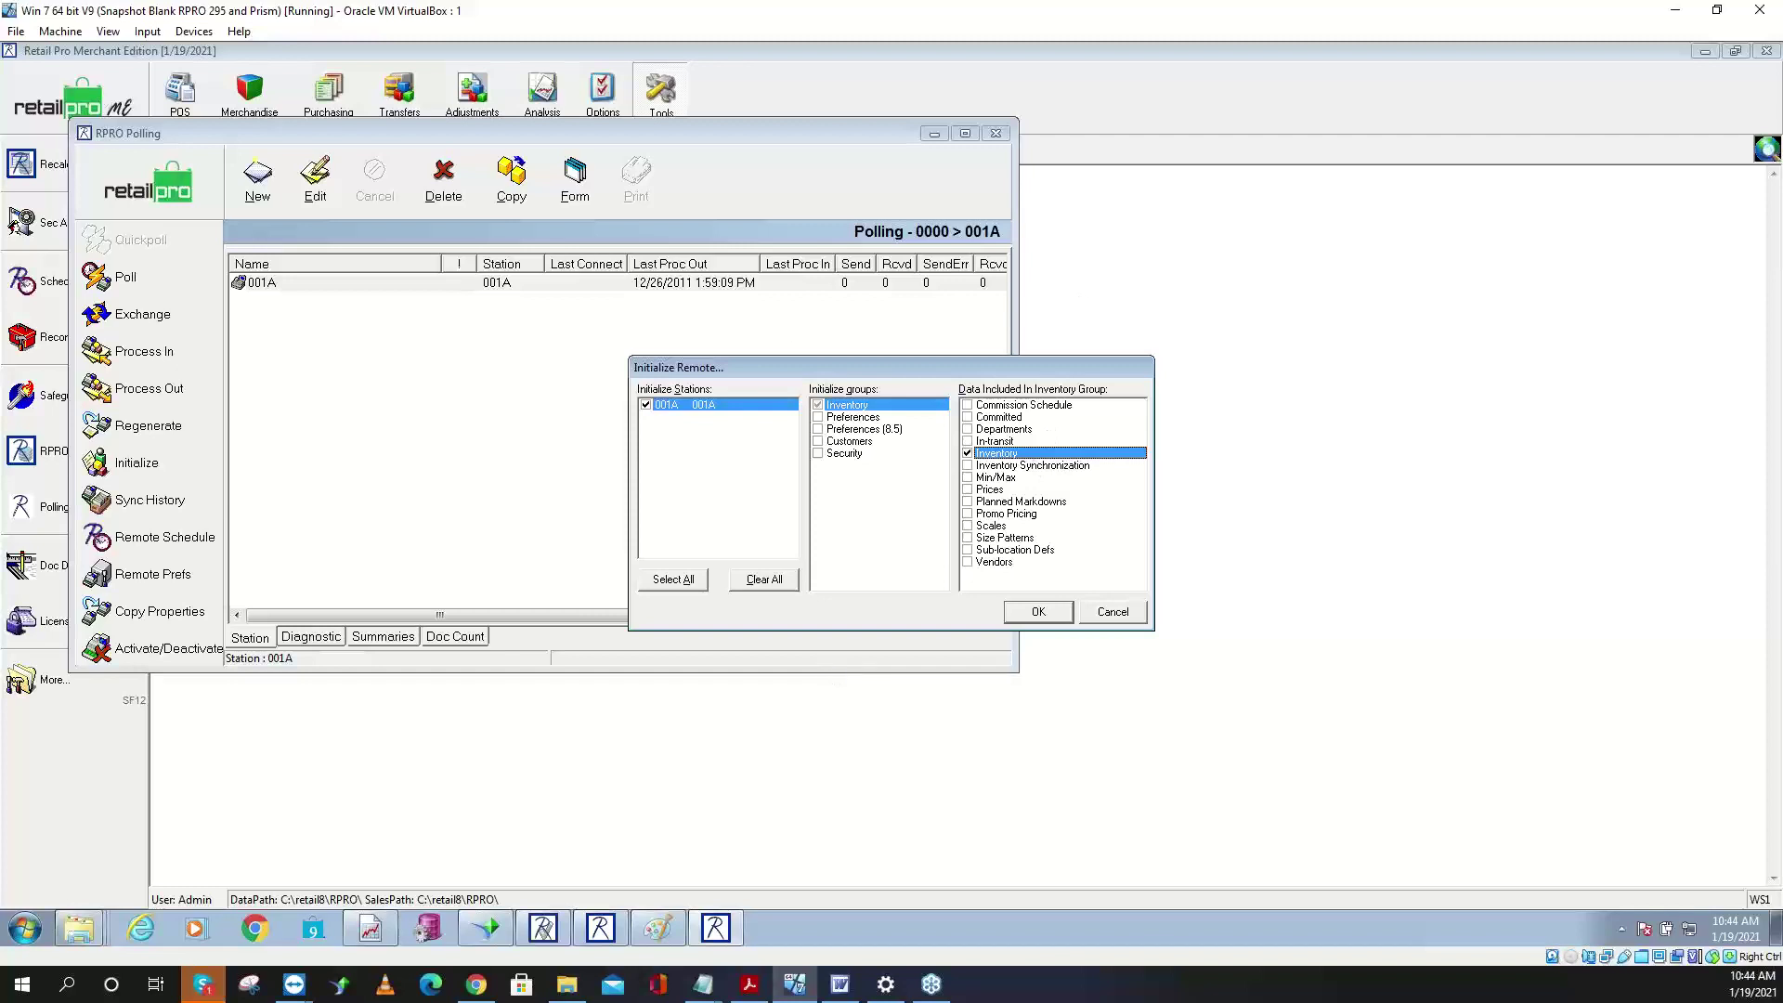
# - Back in Paint, draw a small lined box inside an oval with a long leftward arrow
pyautogui.click(658, 928)
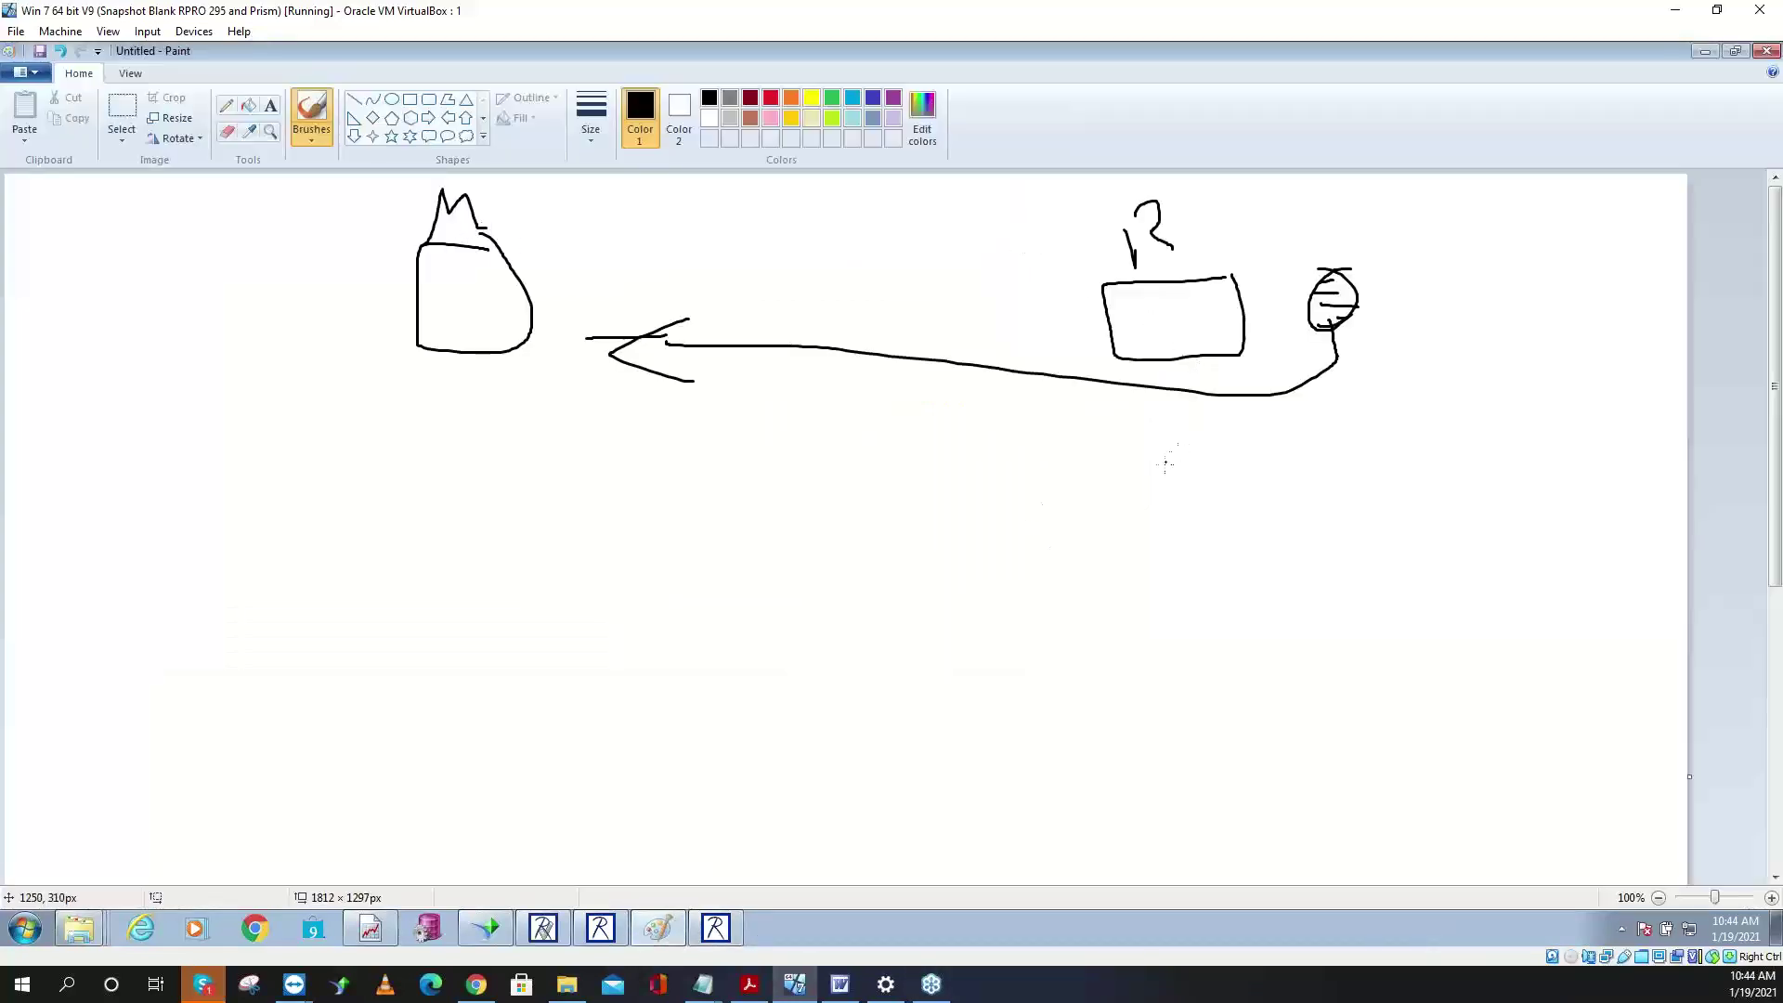
pyautogui.moveTo(1177, 454)
pyautogui.mouseDown()
pyautogui.moveTo(1157, 455)
pyautogui.moveTo(1189, 492)
pyautogui.moveTo(1187, 452)
pyautogui.moveTo(1163, 494)
pyautogui.moveTo(1195, 502)
pyautogui.mouseUp()
pyautogui.moveTo(1165, 517); pyautogui.dragTo(1212, 529)
pyautogui.moveTo(1166, 556); pyautogui.dragTo(1190, 554)
pyautogui.moveTo(1174, 416)
pyautogui.mouseDown()
pyautogui.moveTo(1161, 560)
pyautogui.moveTo(1134, 423)
pyautogui.moveTo(1263, 525)
pyautogui.moveTo(1374, 561)
pyautogui.moveTo(1314, 516)
pyautogui.moveTo(1266, 583)
pyautogui.moveTo(562, 528)
pyautogui.mouseUp()
pyautogui.moveTo(580, 500)
pyautogui.mouseDown()
pyautogui.moveTo(549, 514)
pyautogui.moveTo(562, 539)
pyautogui.mouseUp()
# - Add a circle linked to a tall marked rectangle, plus a bottom row joined by a long line
pyautogui.moveTo(345, 491)
pyautogui.mouseDown()
pyautogui.moveTo(408, 485)
pyautogui.moveTo(340, 475)
pyautogui.moveTo(316, 553)
pyautogui.moveTo(337, 560)
pyautogui.moveTo(264, 611)
pyautogui.moveTo(340, 614)
pyautogui.moveTo(371, 576)
pyautogui.moveTo(349, 572)
pyautogui.mouseUp()
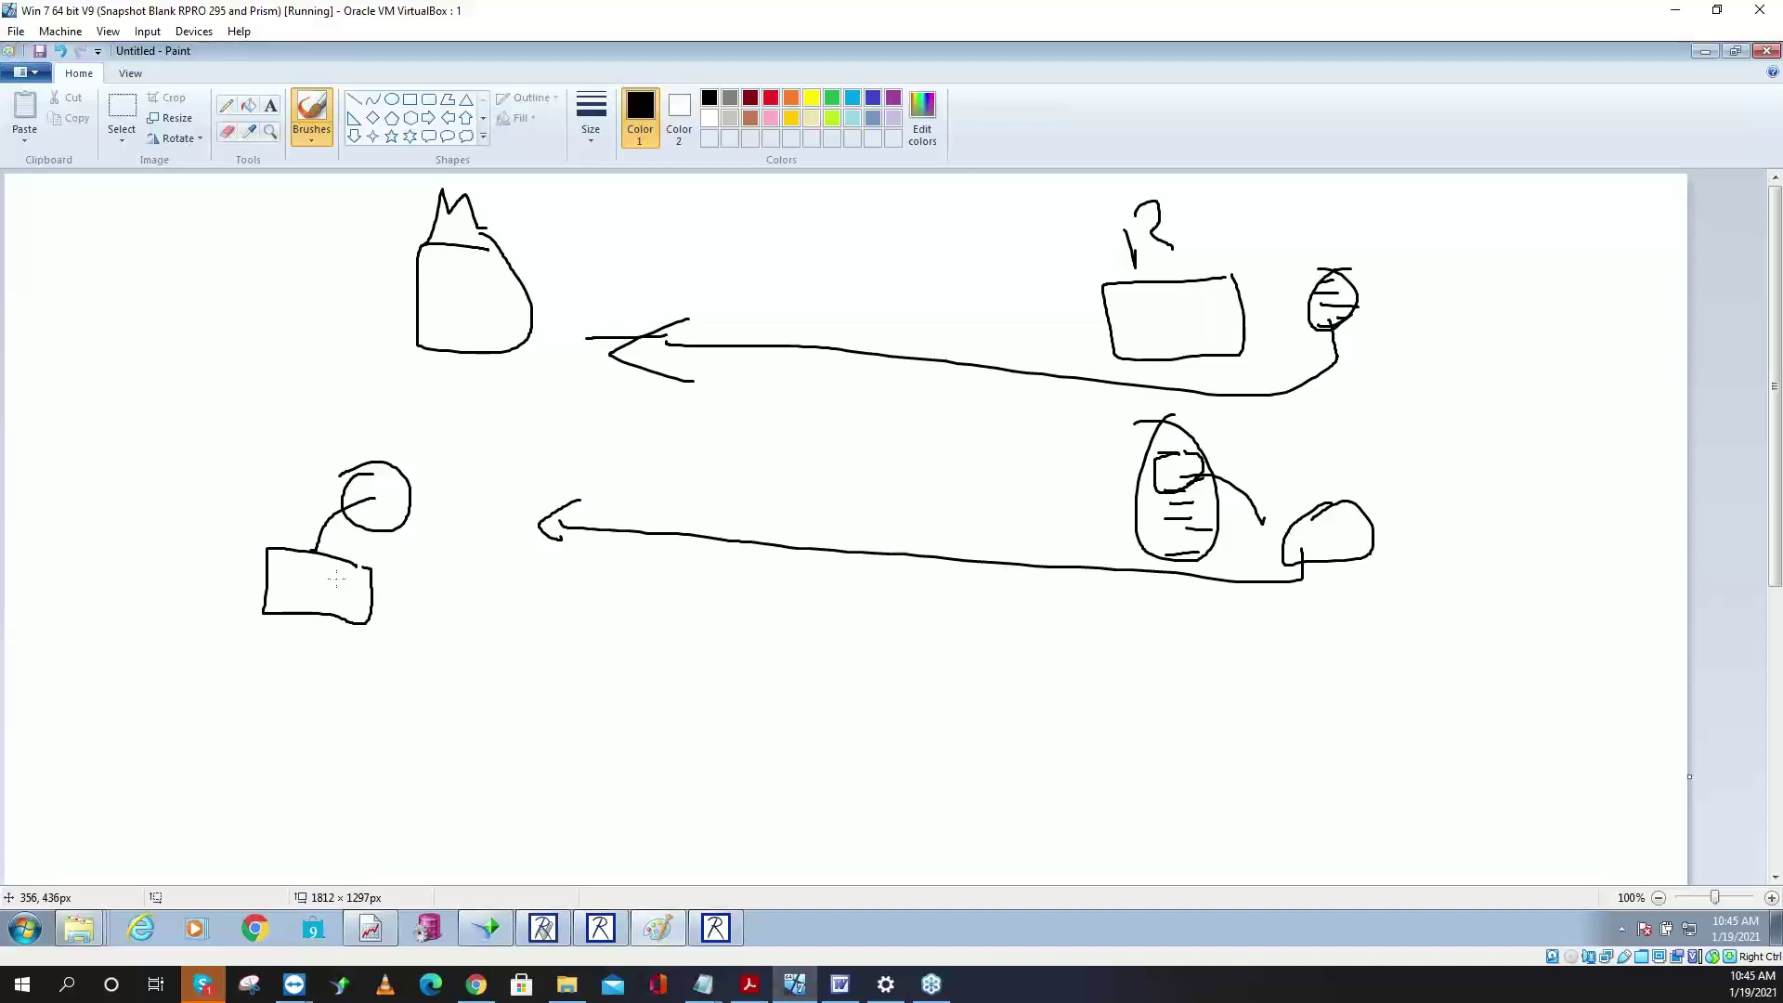
pyautogui.moveTo(336, 579)
pyautogui.mouseDown()
pyautogui.moveTo(418, 581)
pyautogui.moveTo(466, 528)
pyautogui.moveTo(536, 518)
pyautogui.moveTo(536, 647)
pyautogui.moveTo(459, 623)
pyautogui.mouseUp()
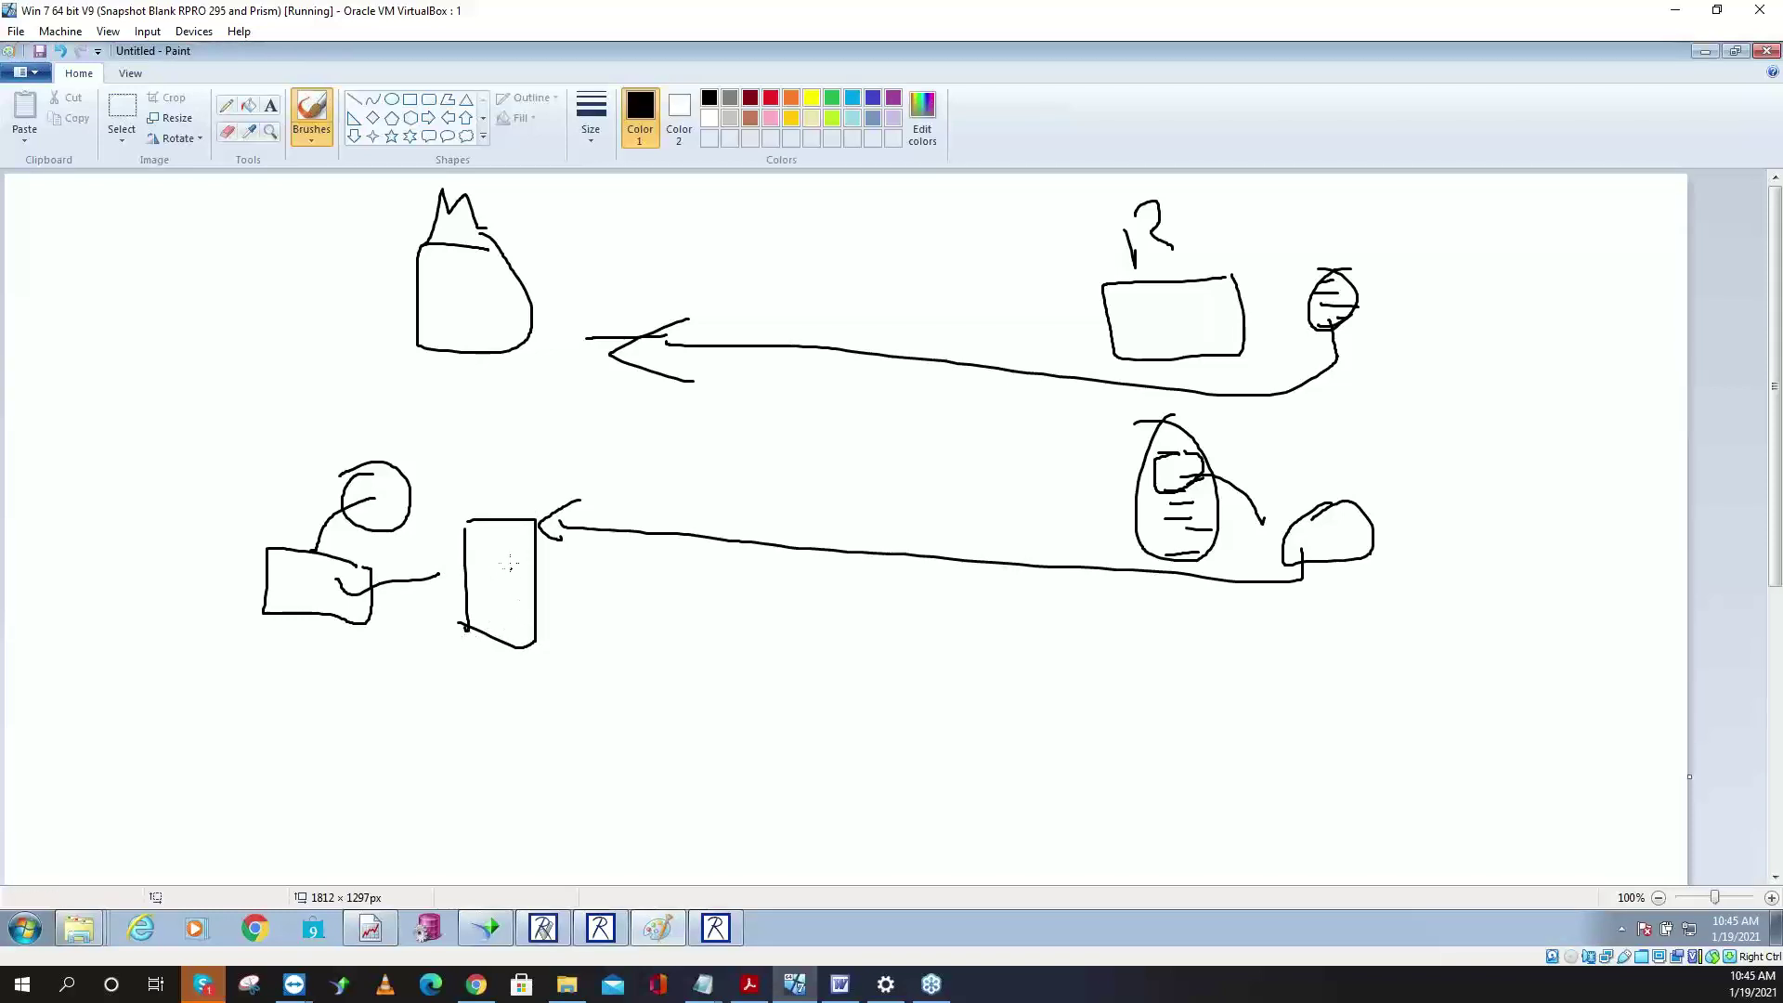
pyautogui.moveTo(496, 578)
pyautogui.mouseDown()
pyautogui.moveTo(497, 613)
pyautogui.moveTo(368, 697)
pyautogui.moveTo(288, 708)
pyautogui.moveTo(348, 708)
pyautogui.moveTo(328, 688)
pyautogui.mouseUp()
pyautogui.moveTo(1305, 667)
pyautogui.mouseDown()
pyautogui.moveTo(1270, 711)
pyautogui.moveTo(1342, 688)
pyautogui.moveTo(1300, 715)
pyautogui.moveTo(332, 716)
pyautogui.mouseUp()
pyautogui.moveTo(1208, 691)
pyautogui.mouseDown()
pyautogui.moveTo(1269, 728)
pyautogui.moveTo(1226, 747)
pyautogui.mouseUp()
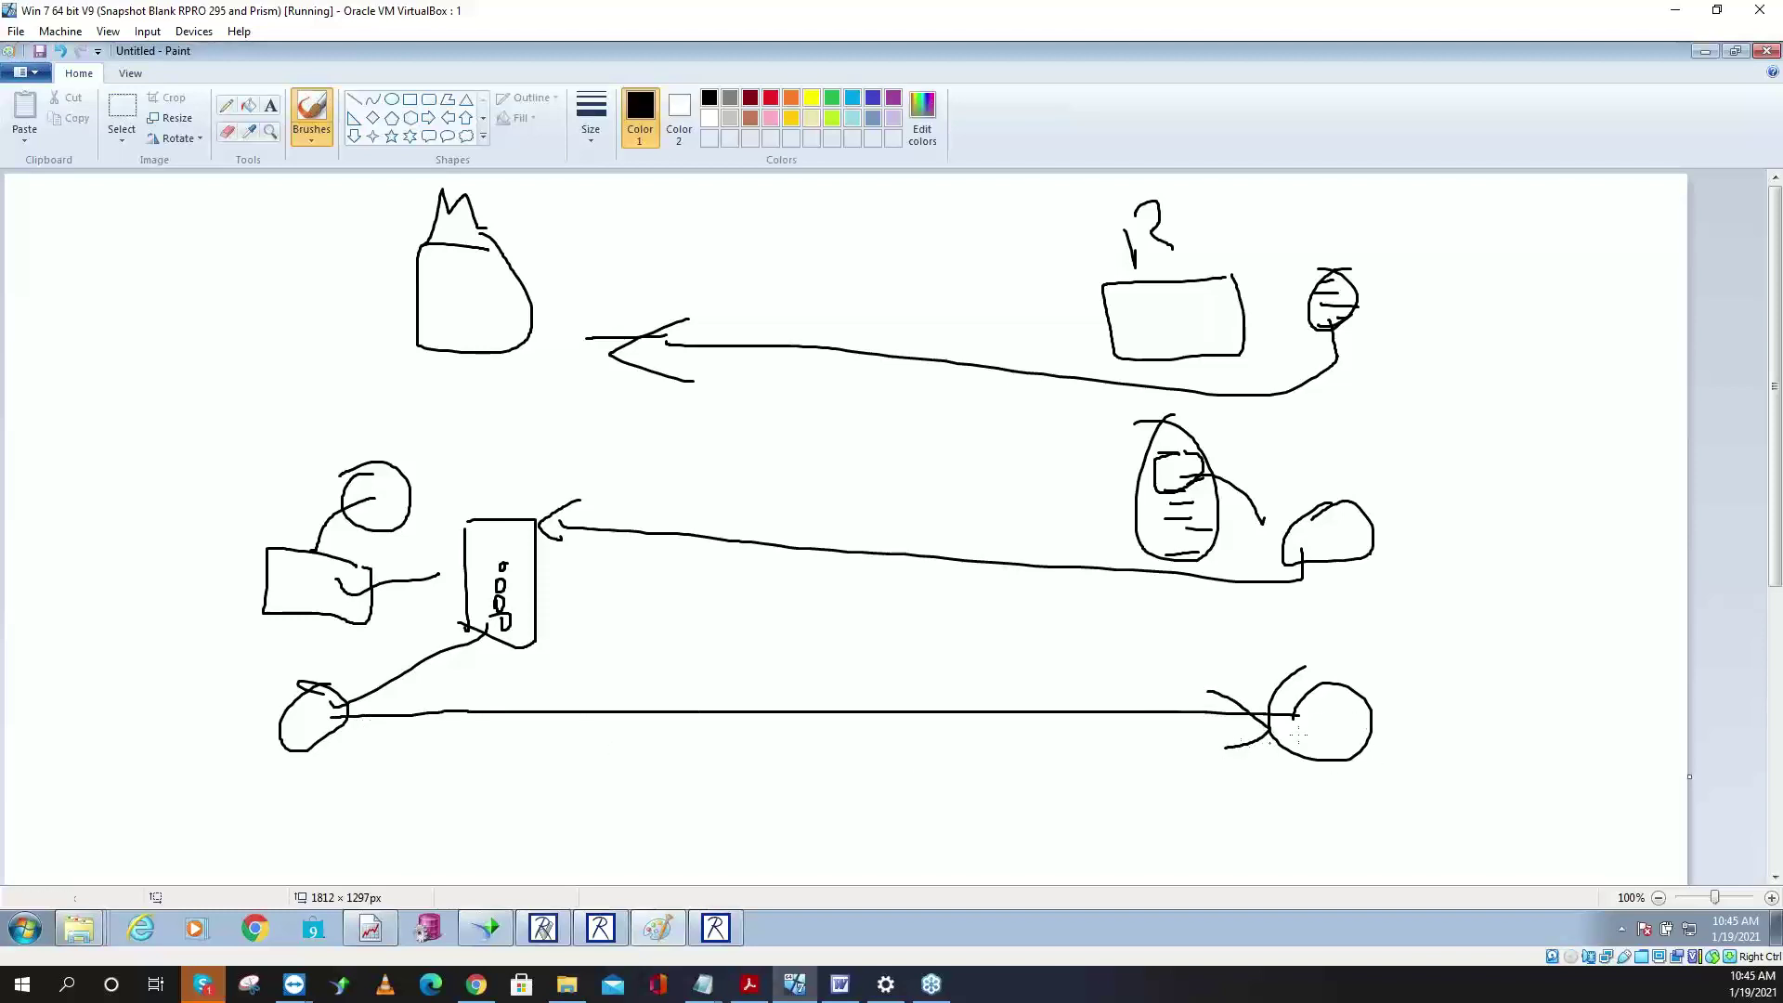
pyautogui.moveTo(1333, 736)
pyautogui.mouseDown()
pyautogui.moveTo(1403, 649)
pyautogui.moveTo(1415, 669)
pyautogui.mouseUp()
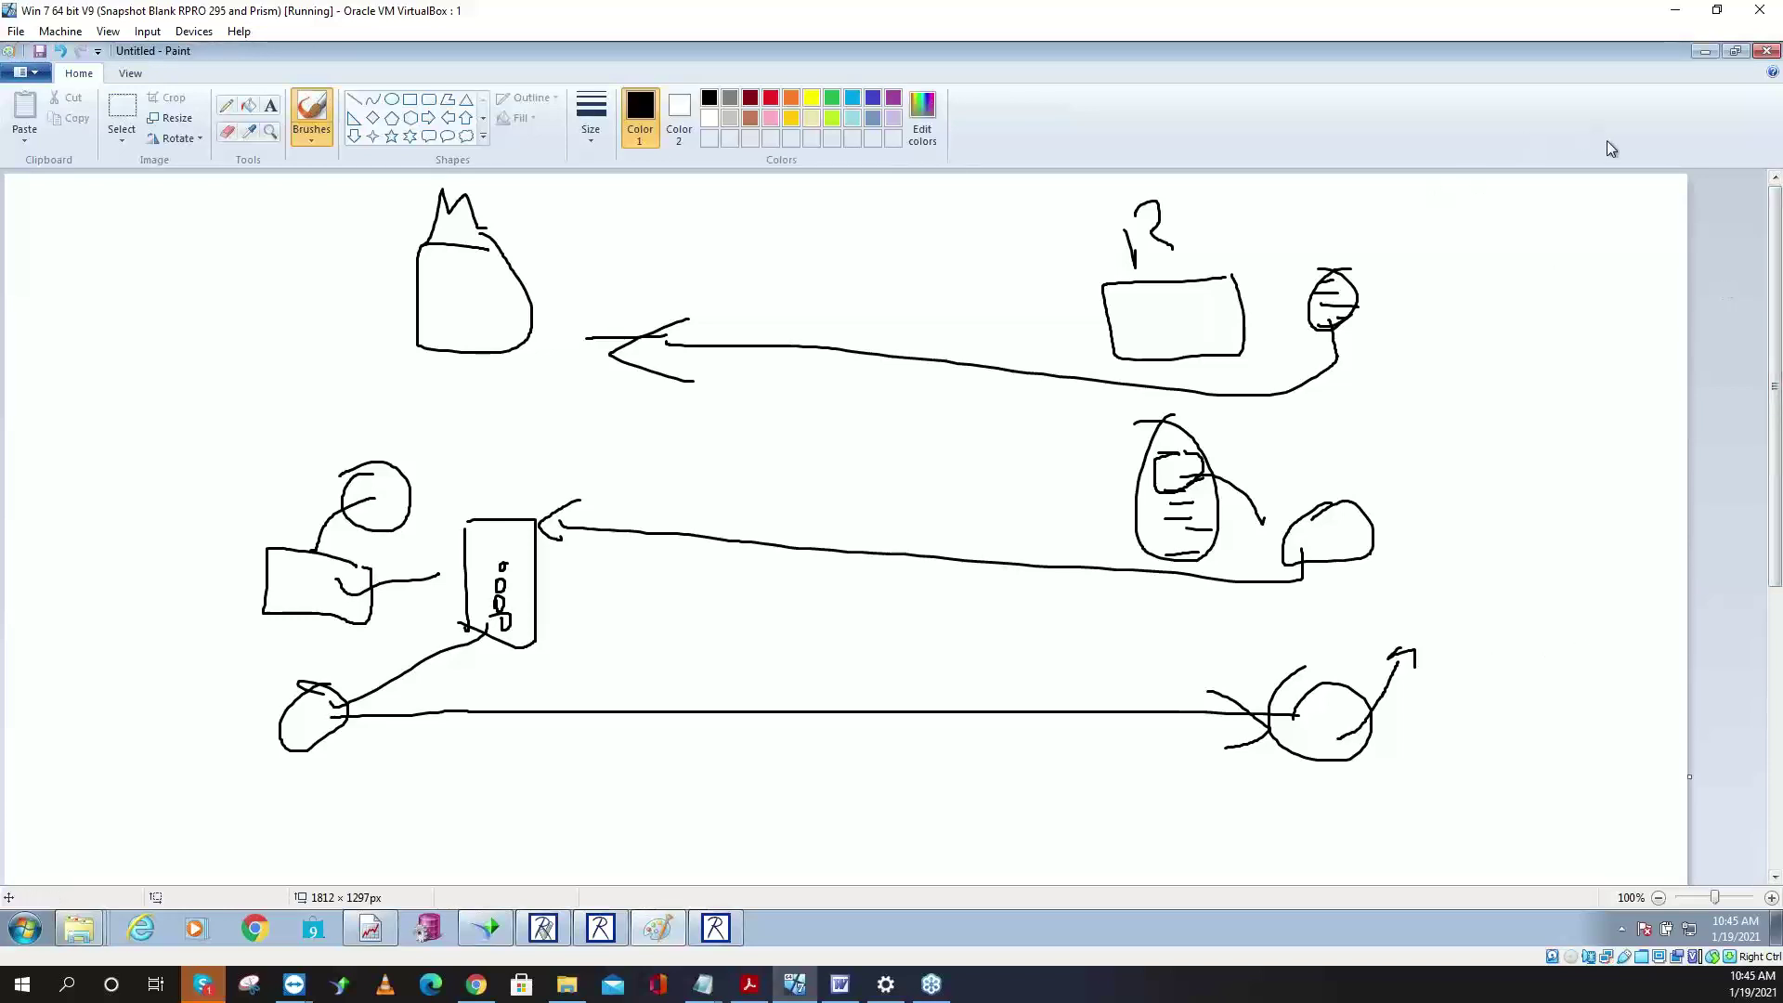
# - Minimize Paint, cancel the remote initialization, and exit Polling with confirmation
pyautogui.click(1706, 51)
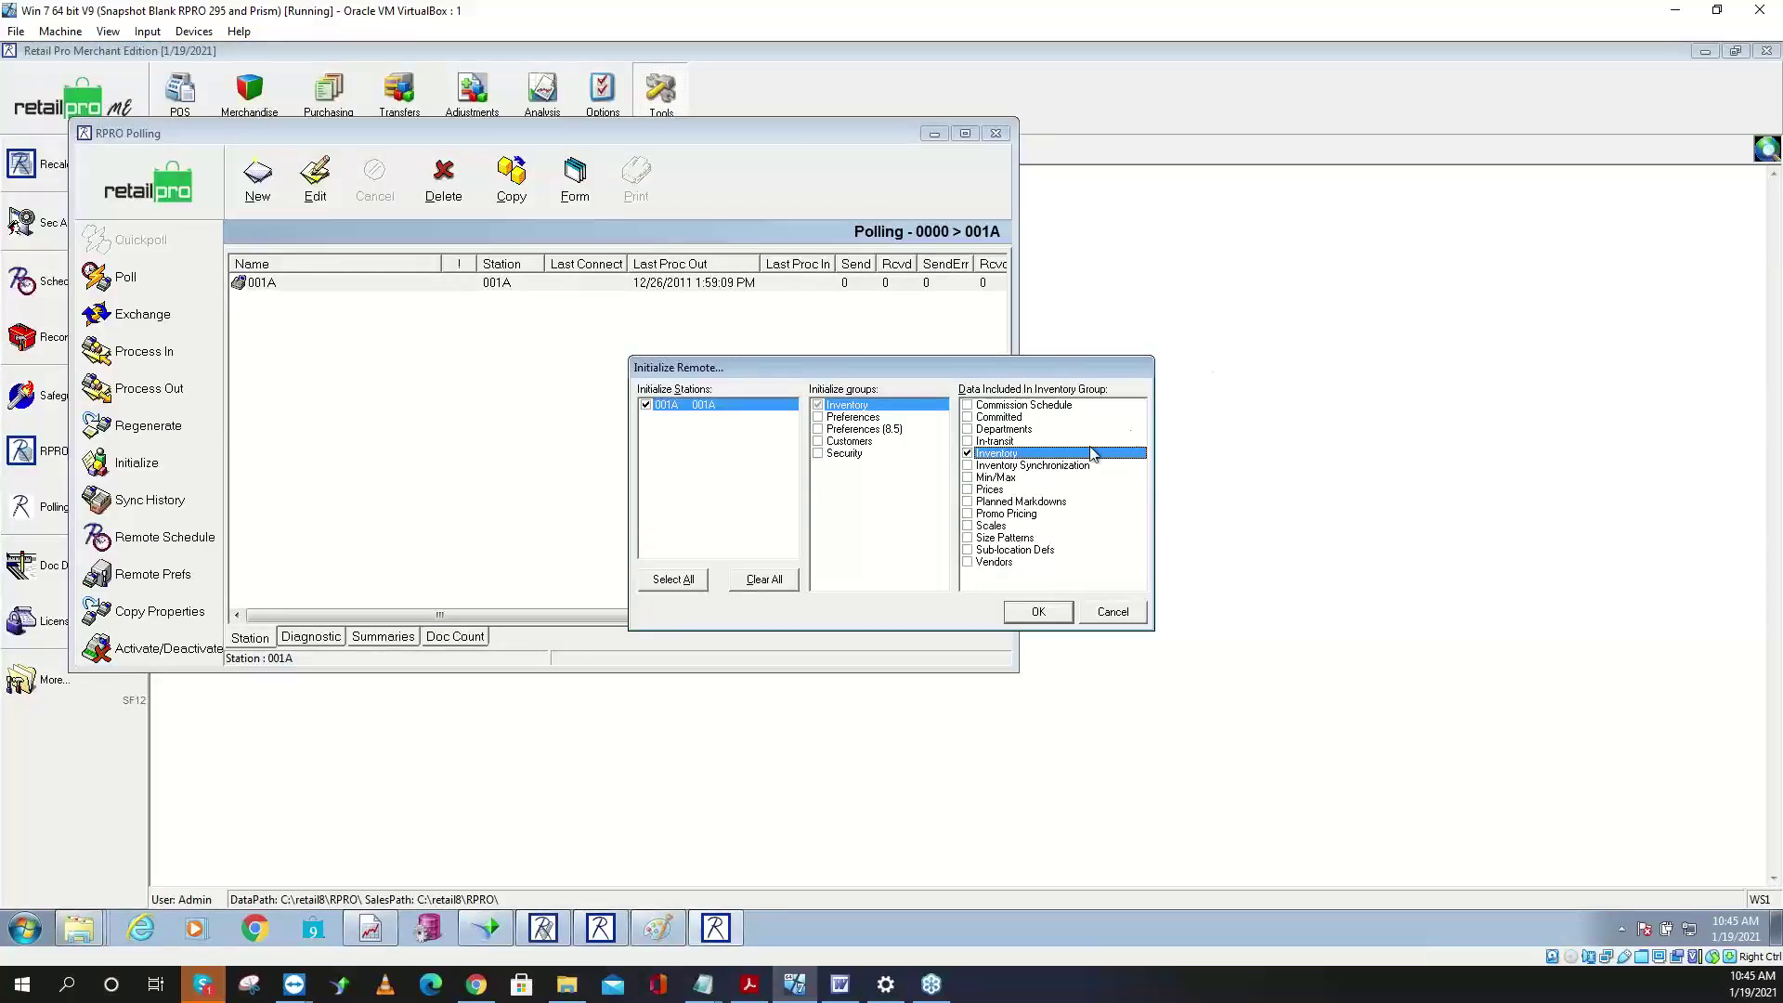
pyautogui.click(1113, 613)
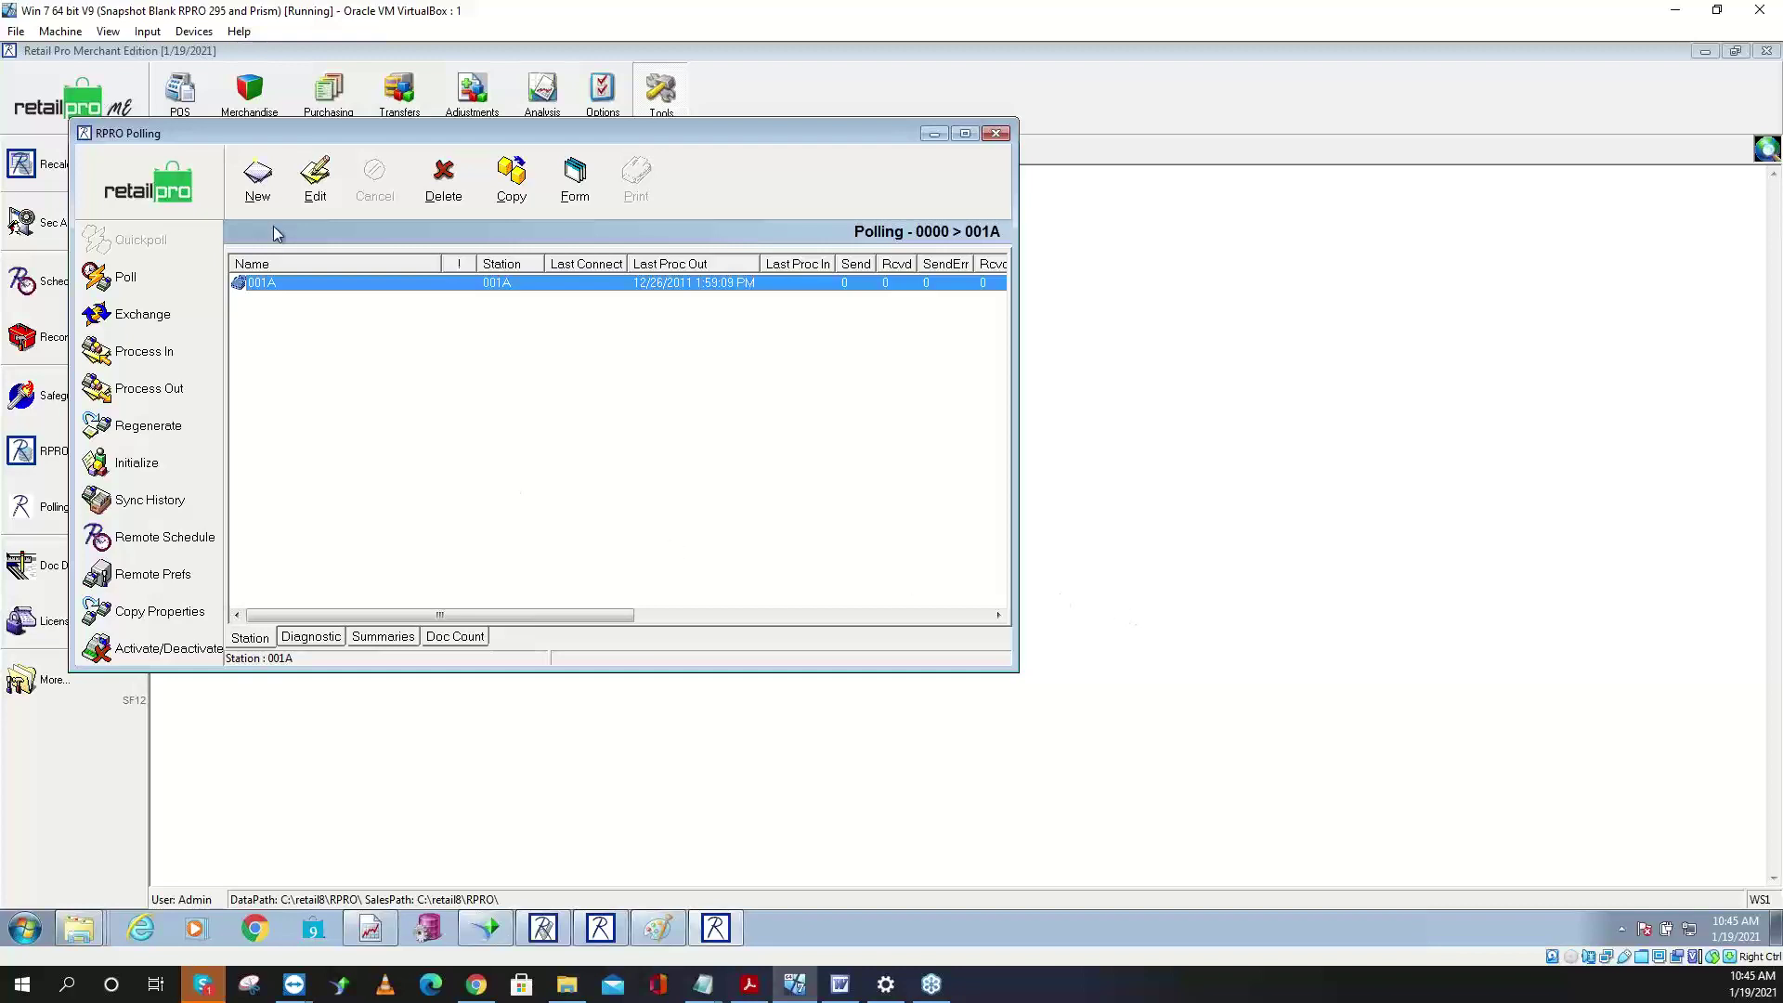
pyautogui.click(195, 195)
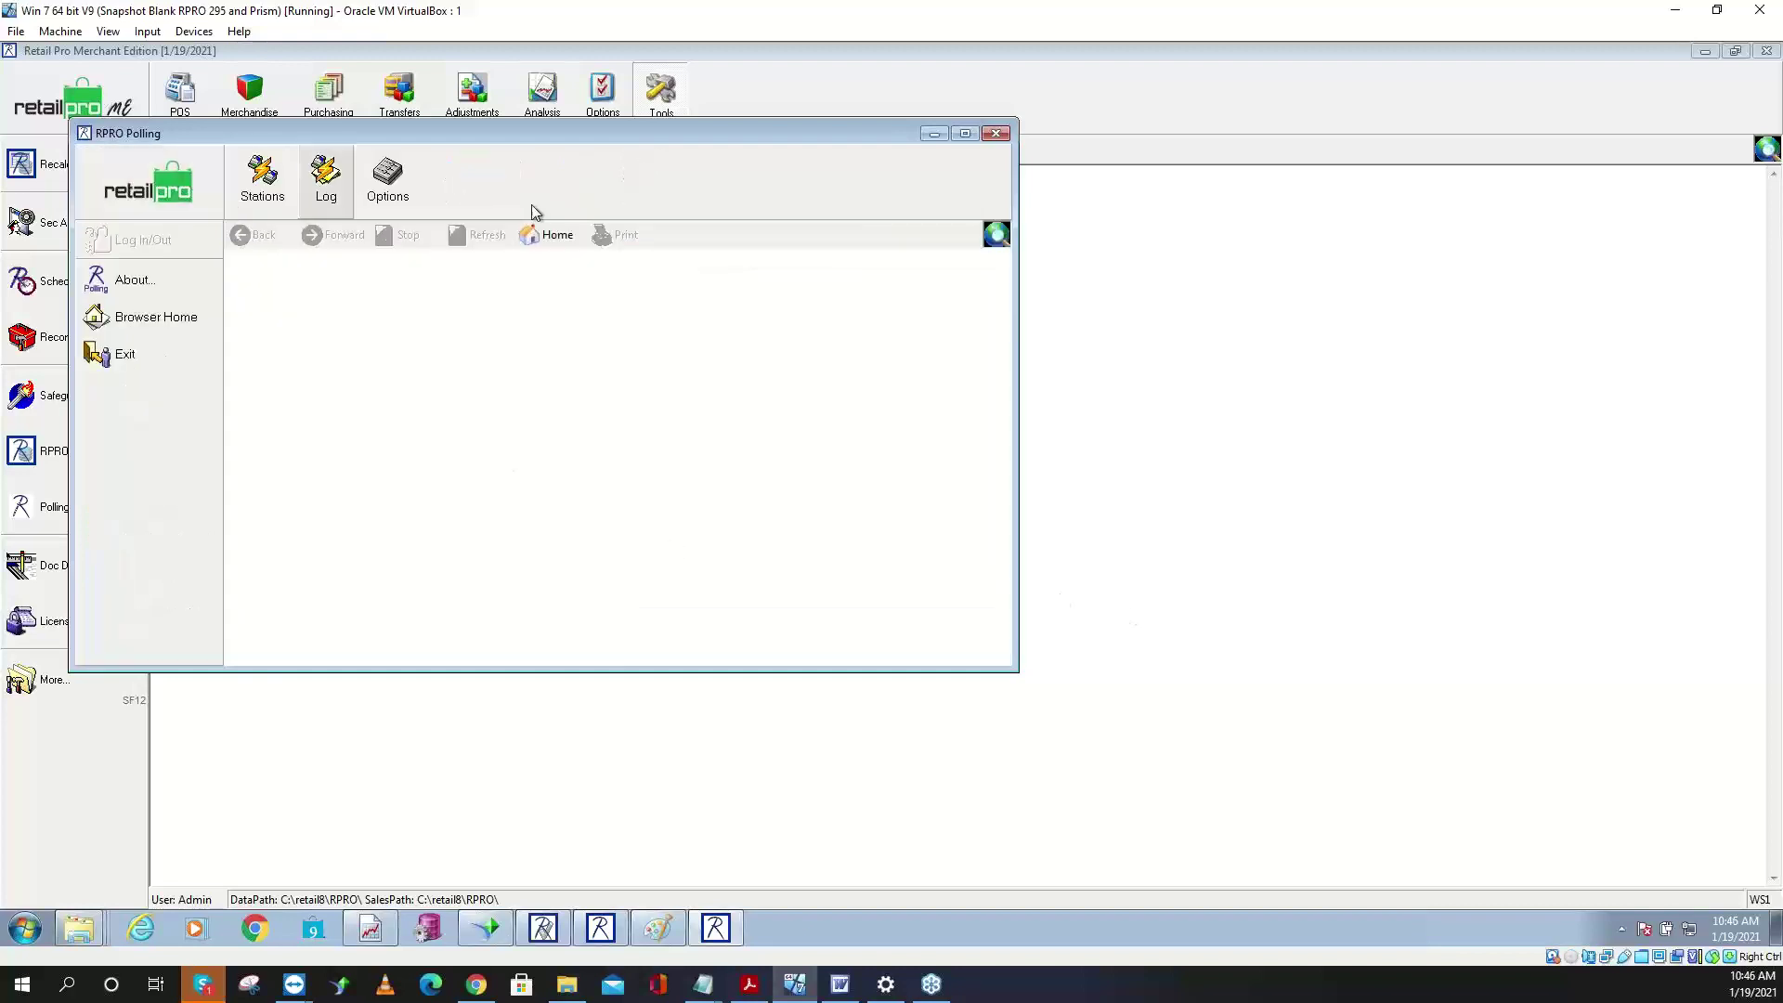
pyautogui.click(996, 135)
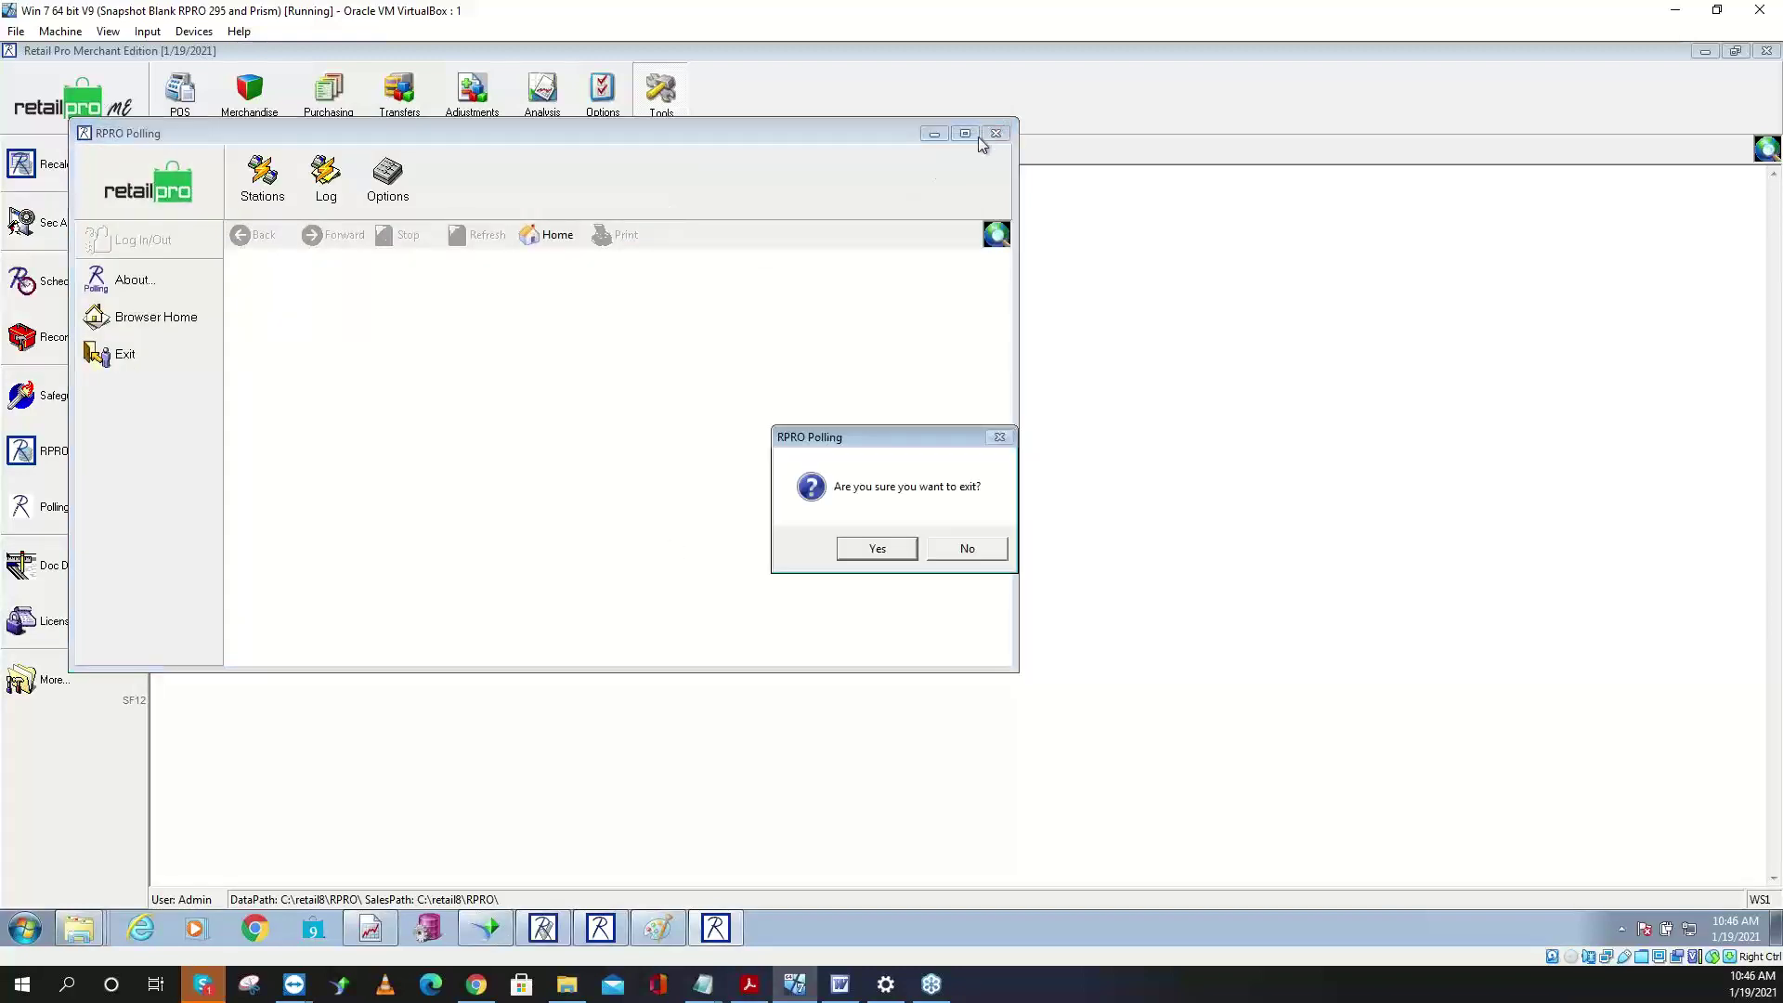
pyautogui.click(889, 550)
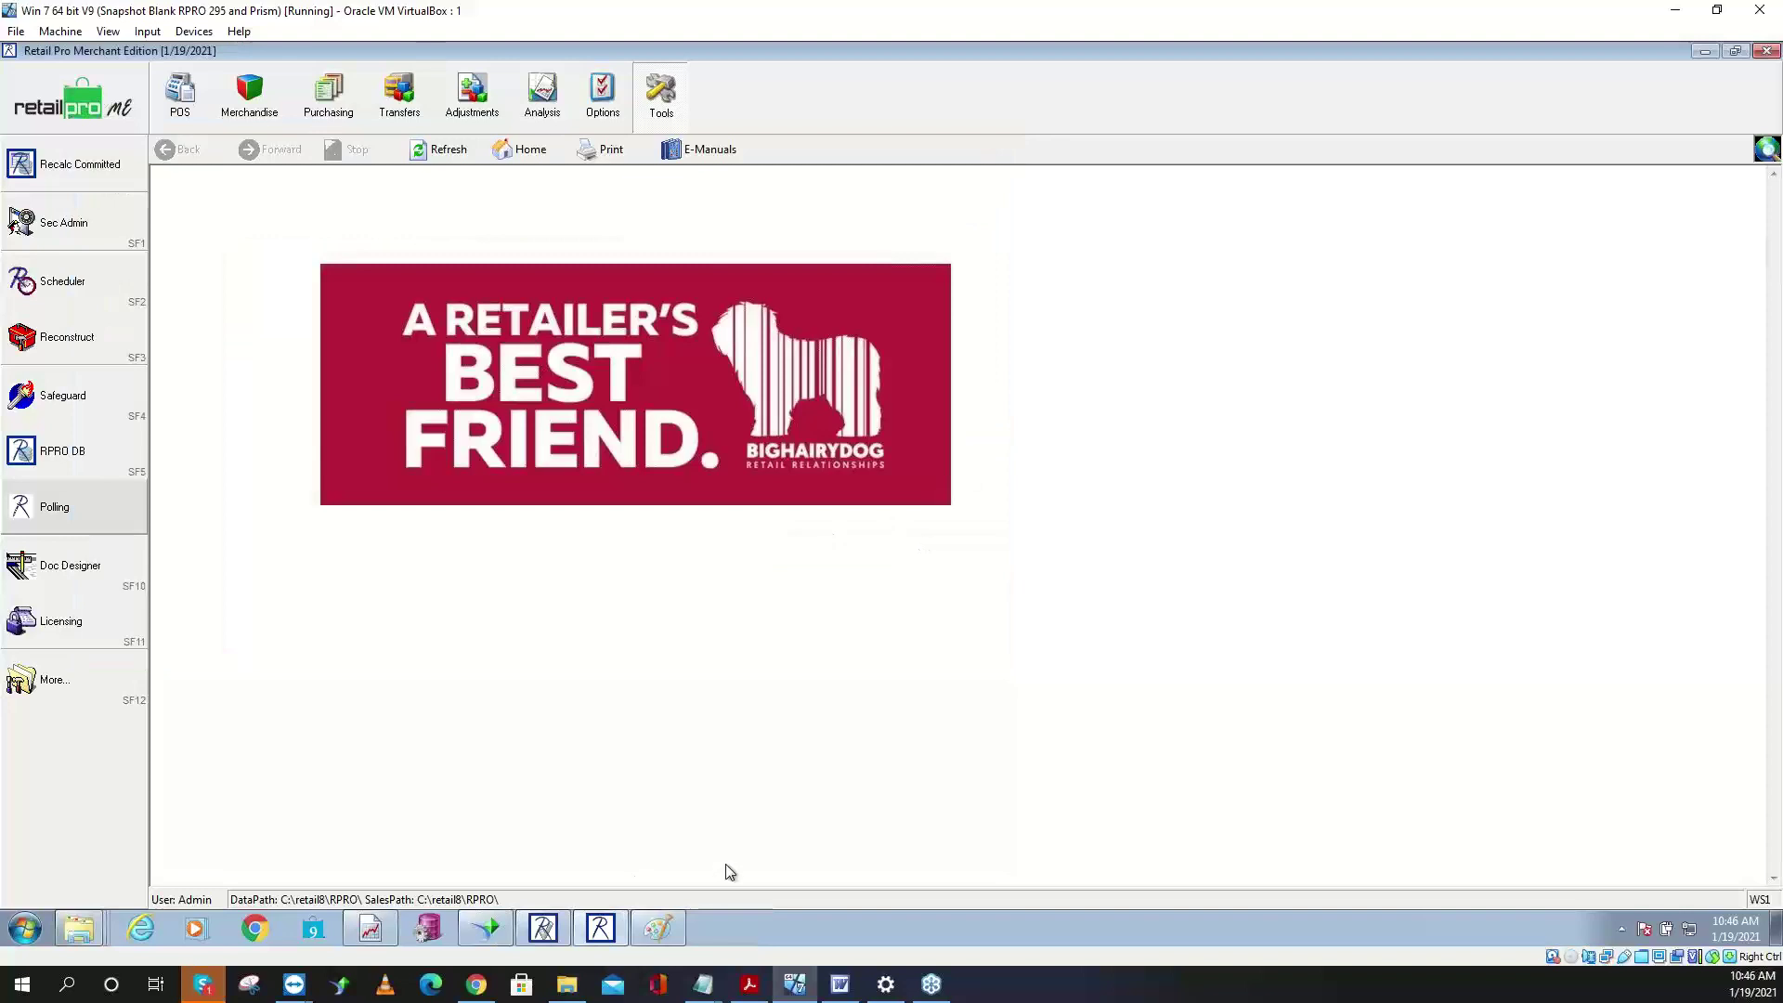
# - Glance at the physical inventory outline document, then open Retail Pro's Physical Inventory module
pyautogui.click(615, 931)
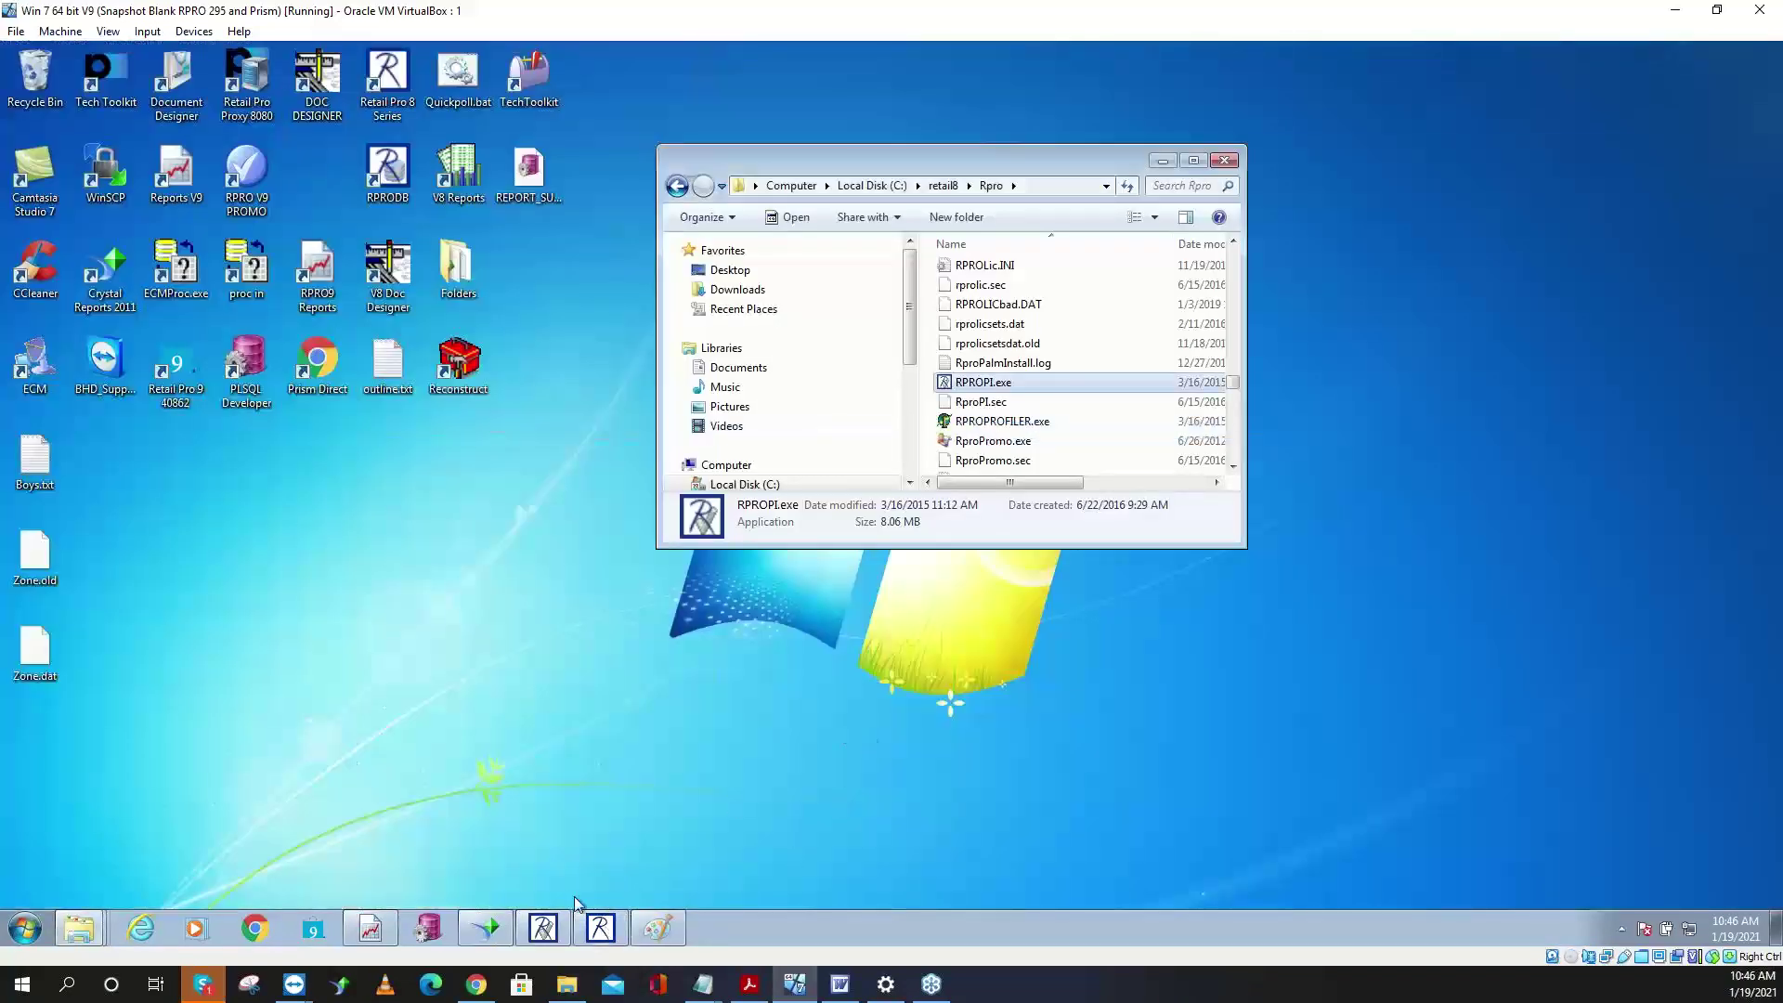
pyautogui.click(847, 989)
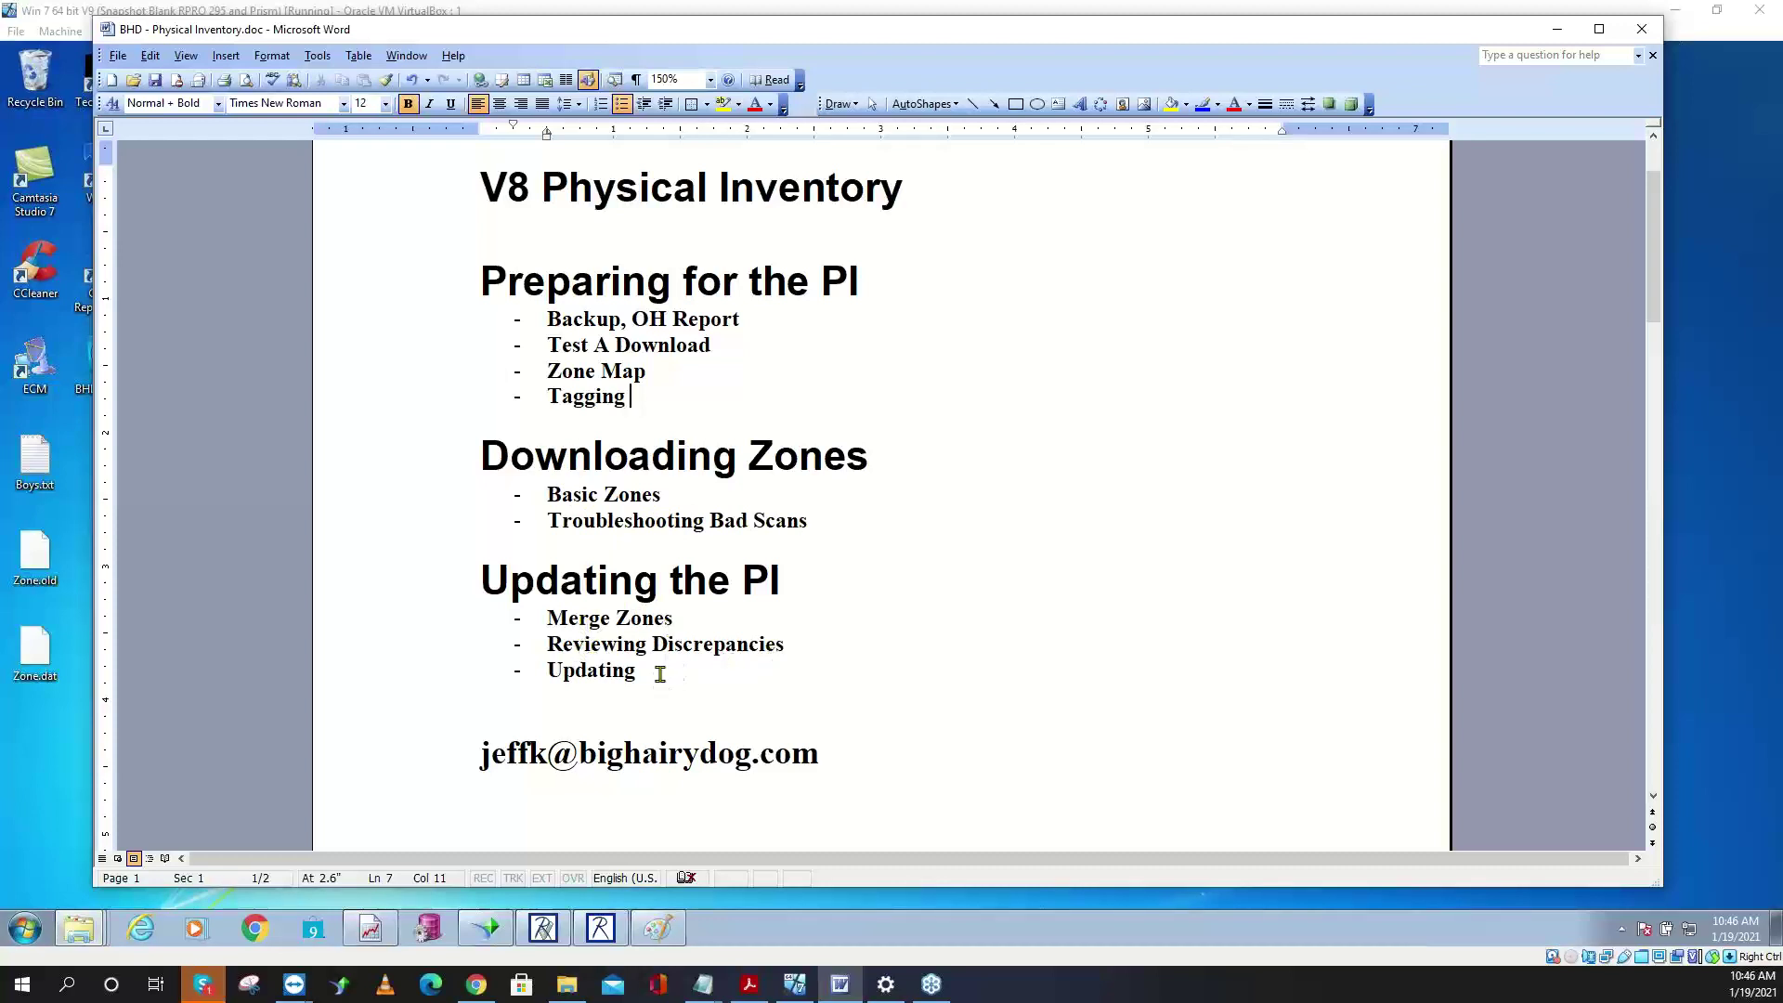
pyautogui.click(1557, 29)
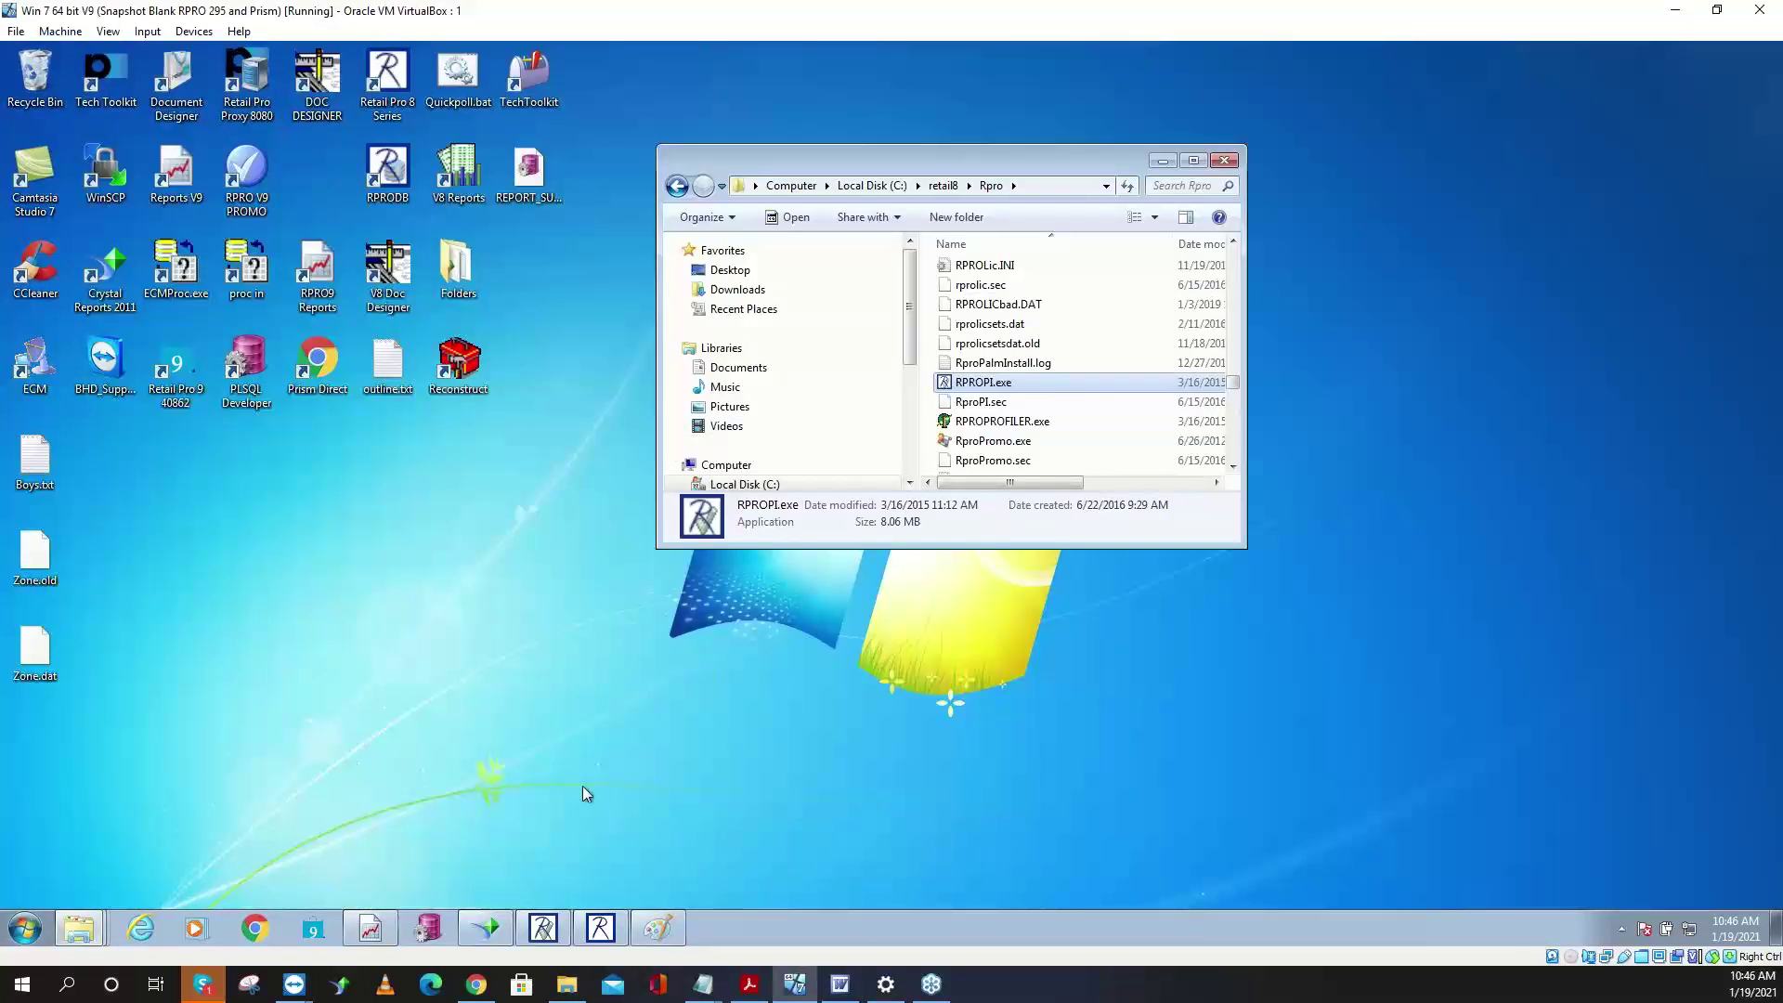
pyautogui.click(598, 929)
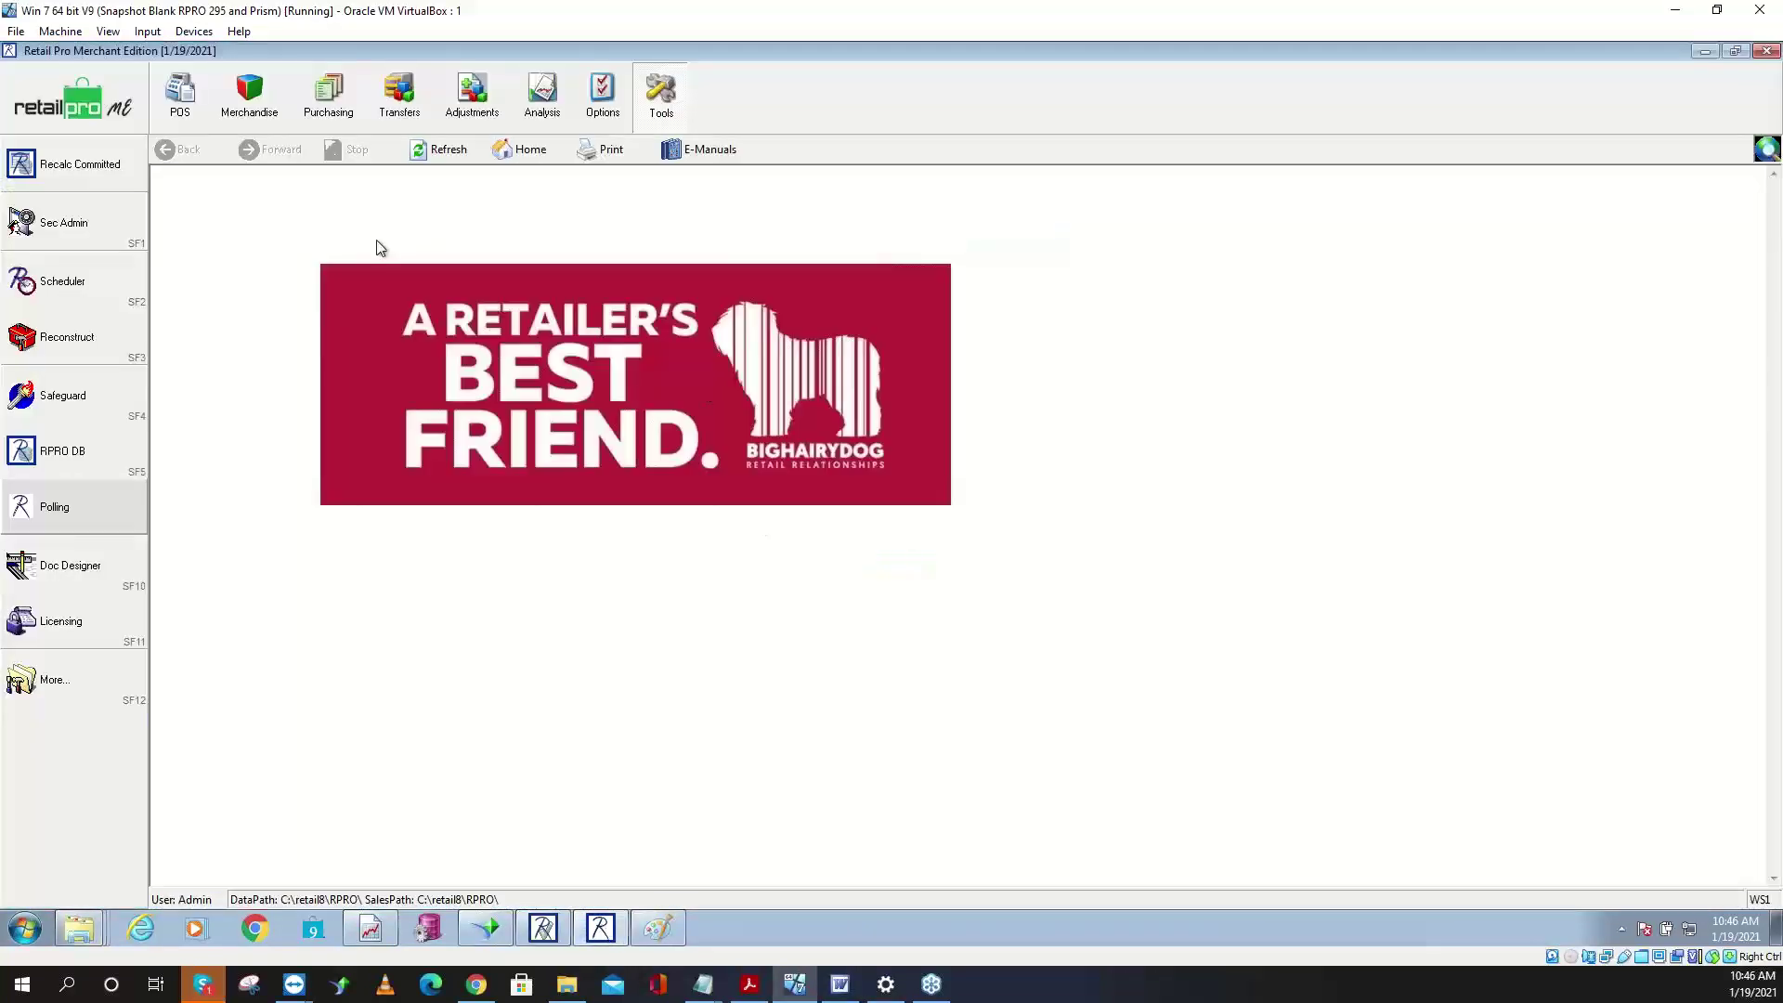
pyautogui.click(542, 929)
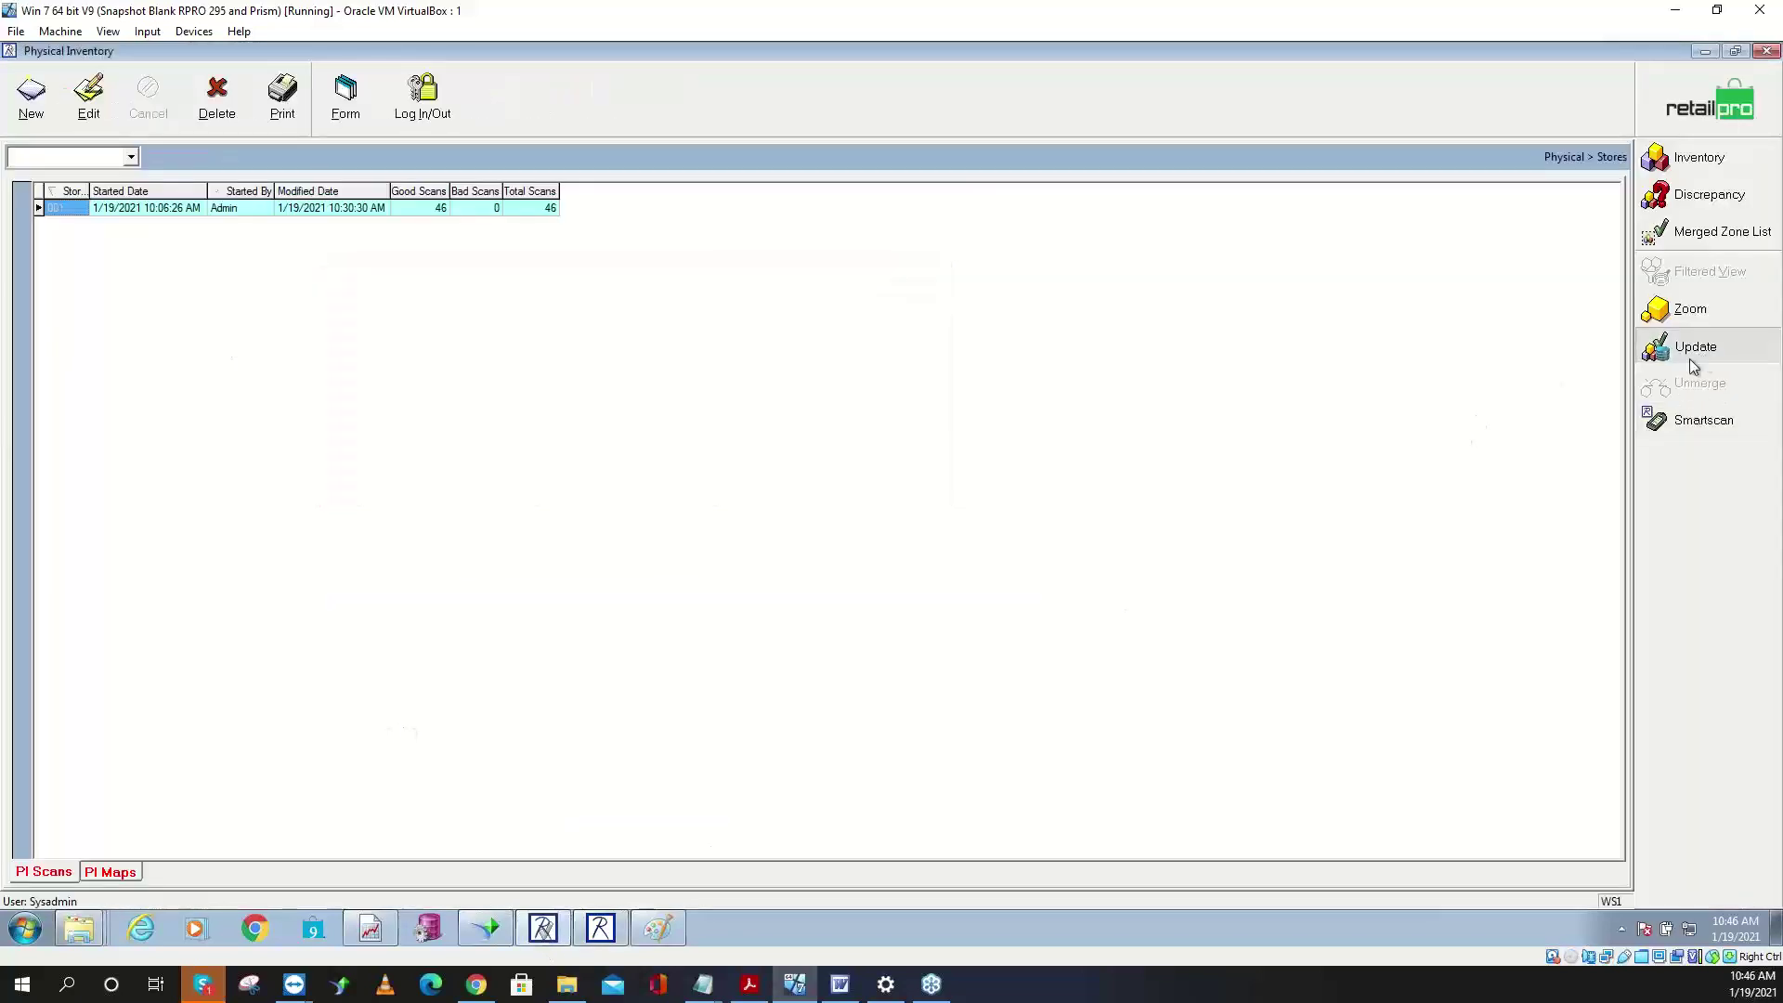
# - Run the inventory update for location 001, updating all on-hand quantities with reason PHYSICAL
pyautogui.click(1687, 353)
pyautogui.click(762, 393)
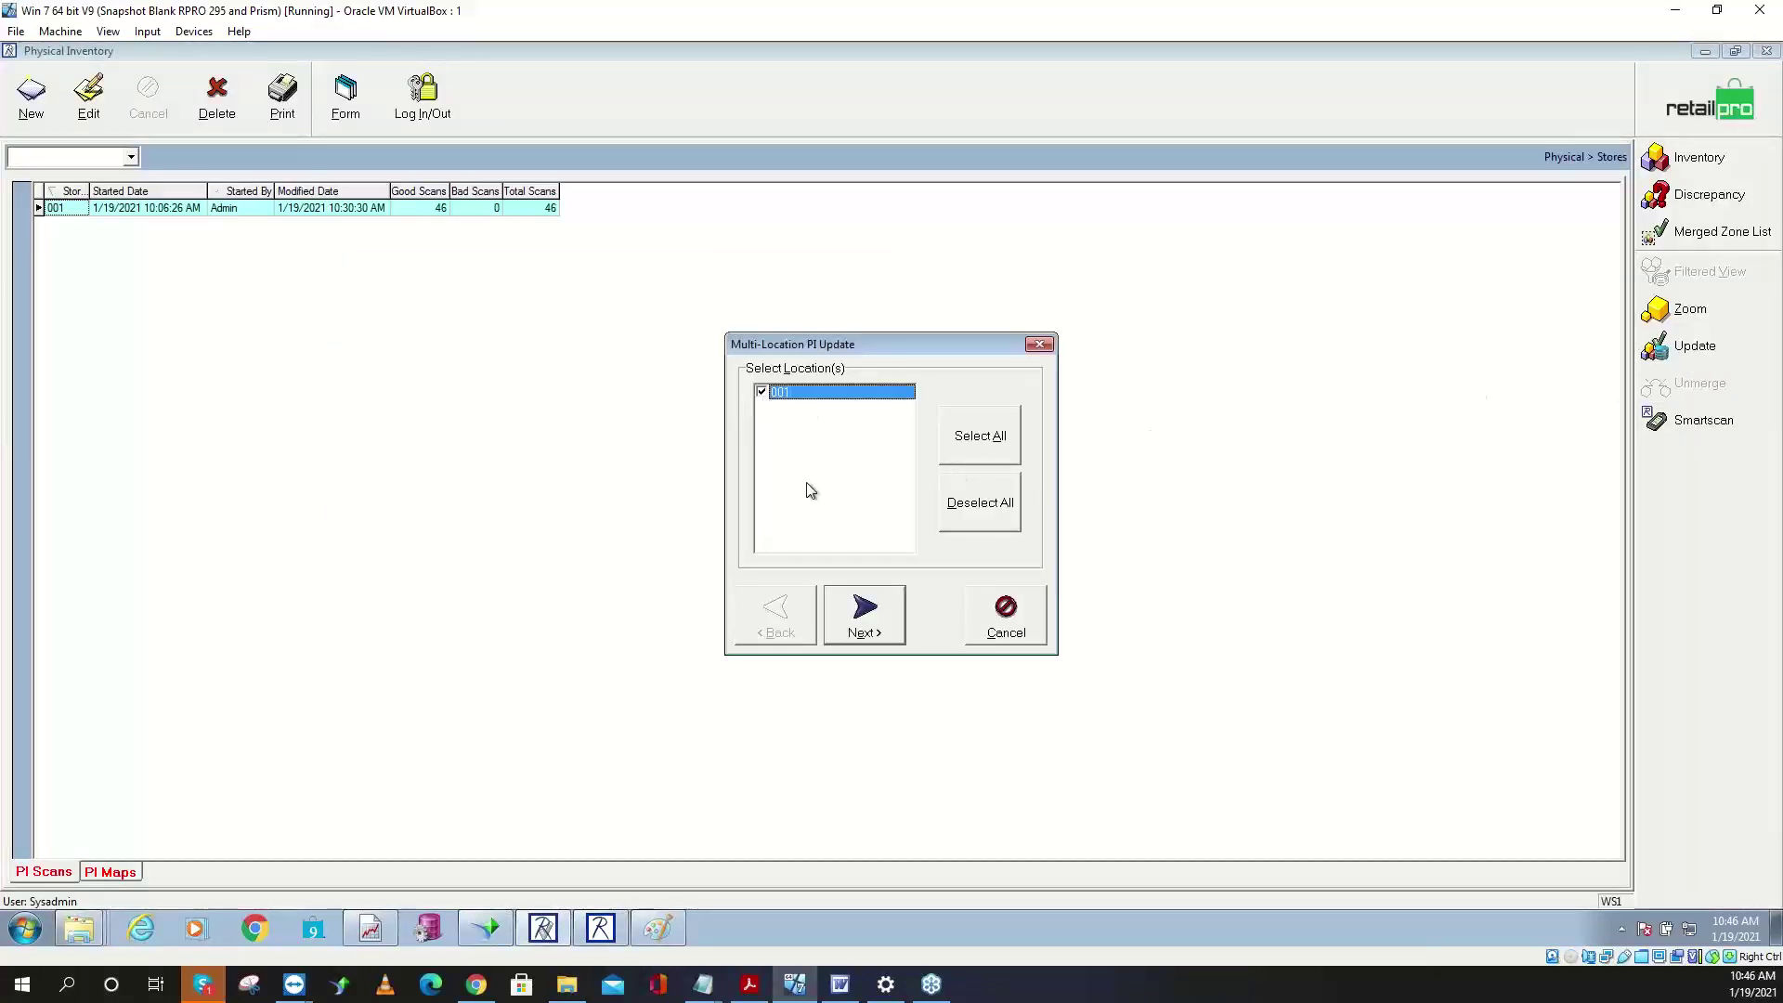
pyautogui.click(857, 611)
pyautogui.click(784, 530)
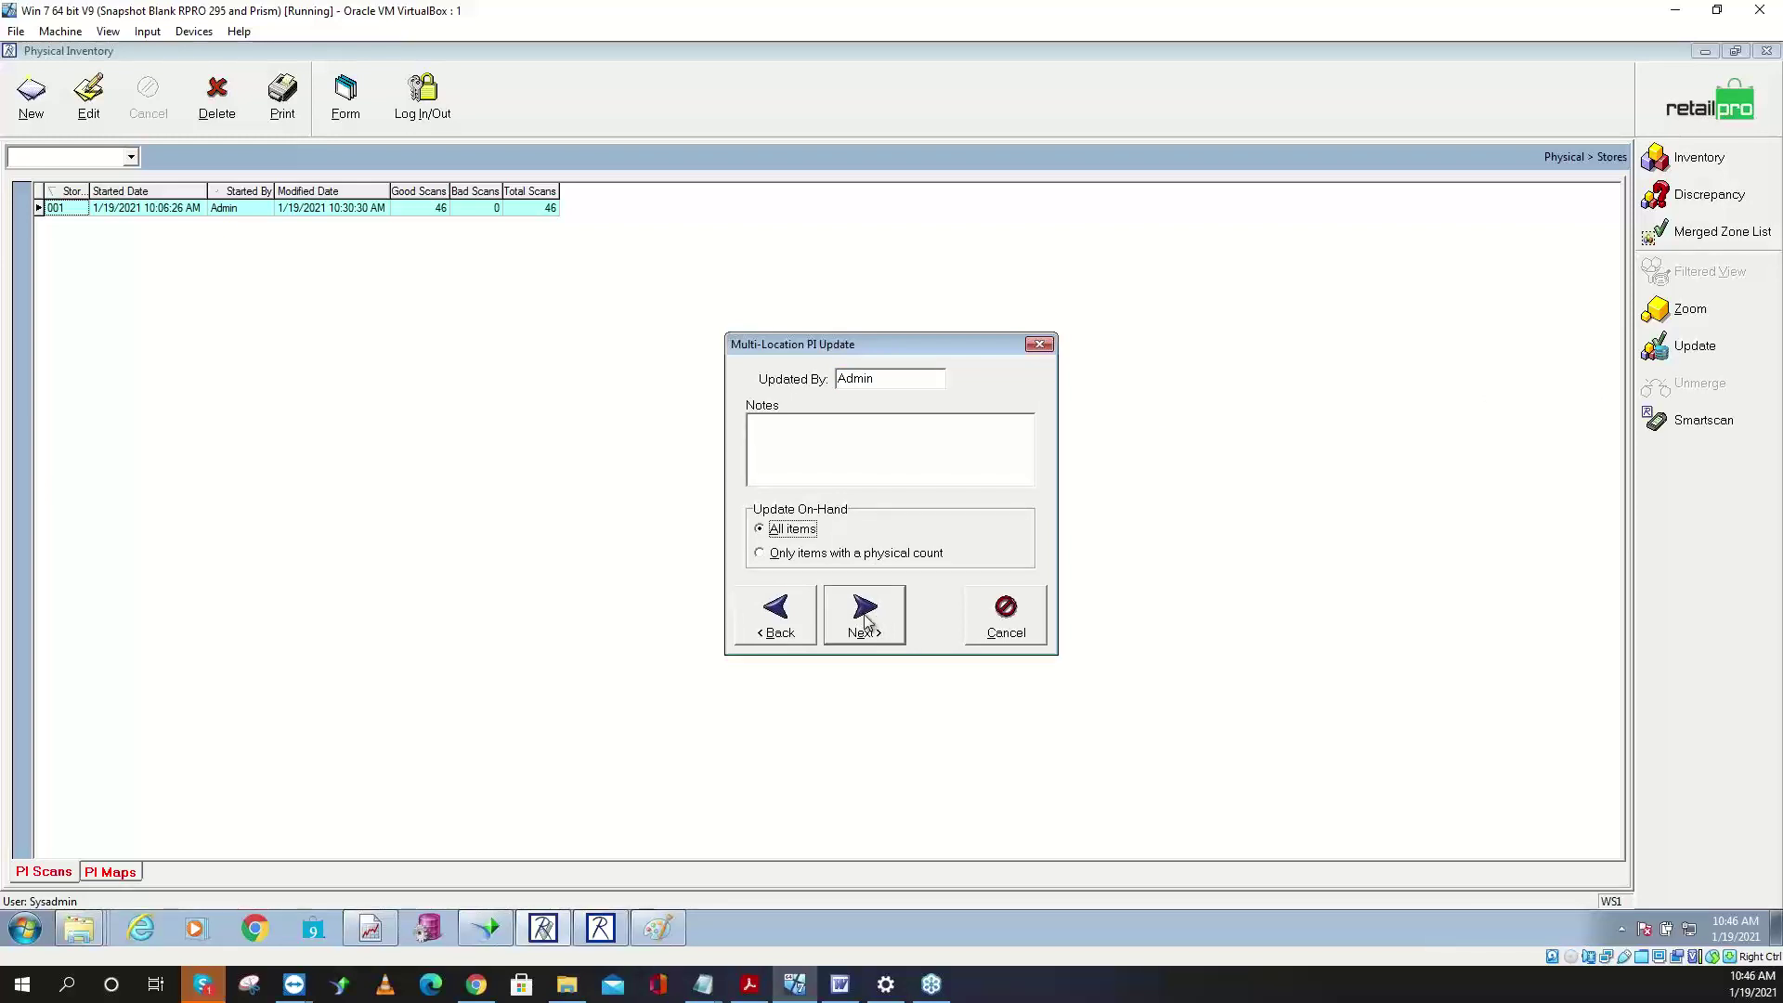
pyautogui.click(866, 618)
pyautogui.click(952, 438)
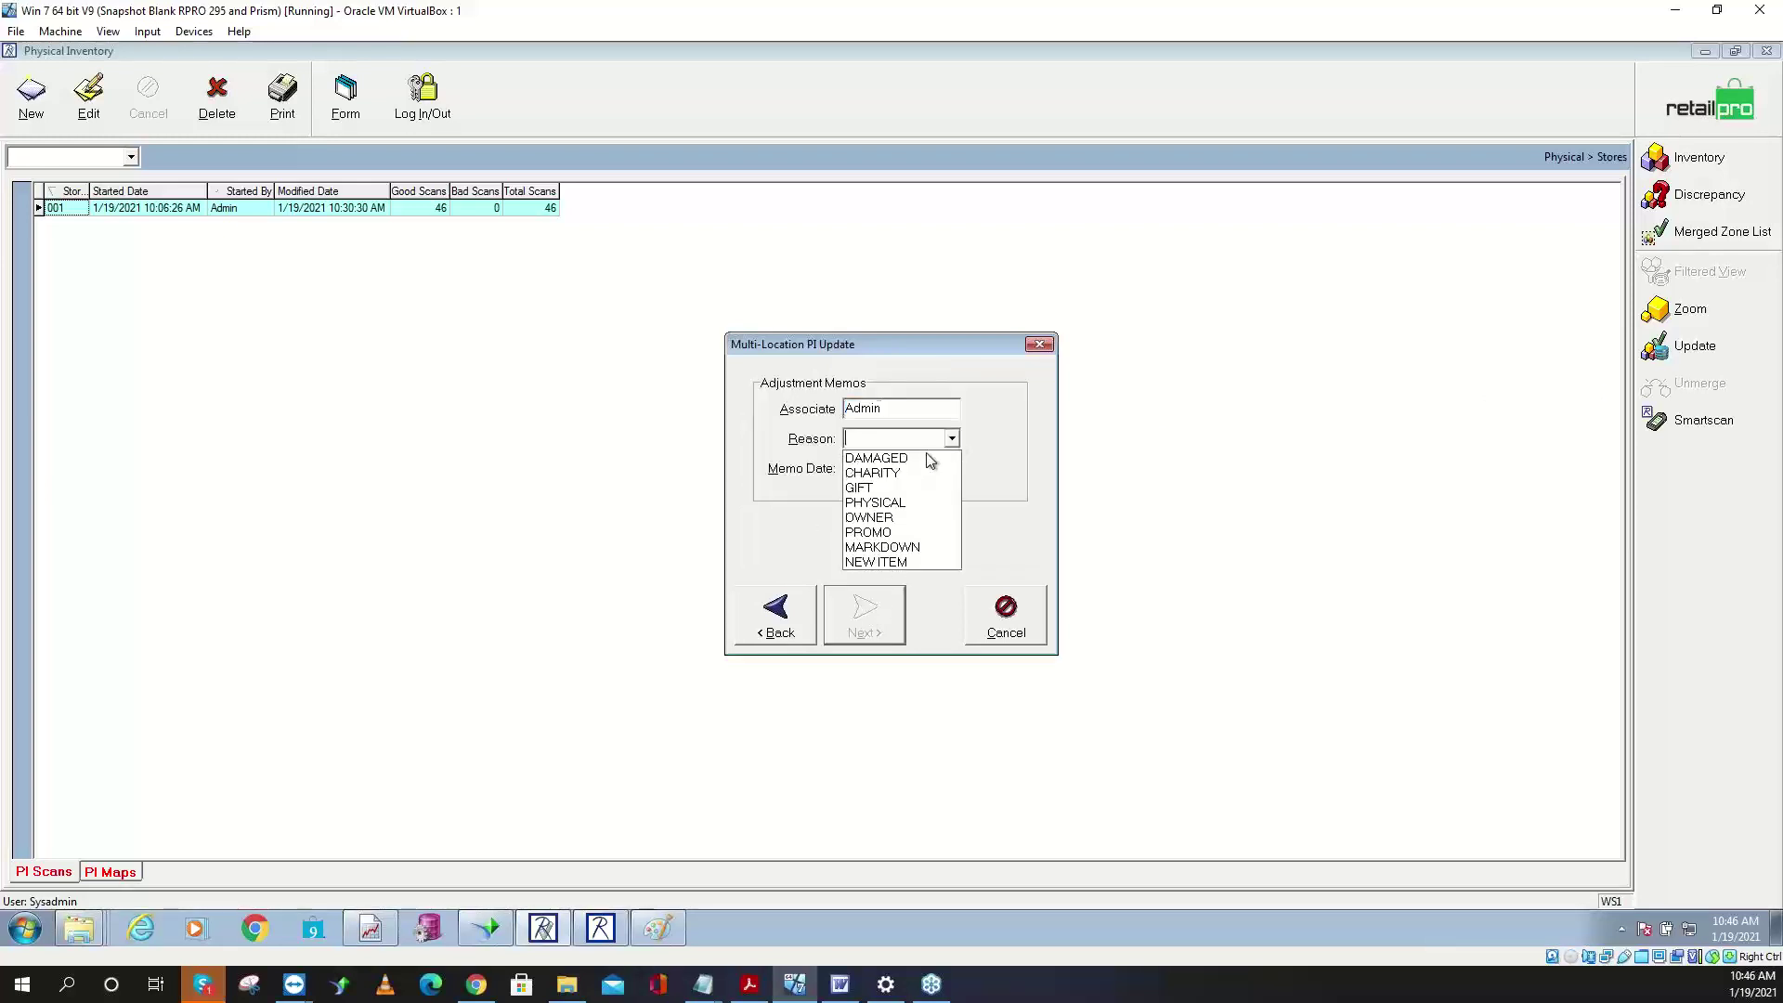
pyautogui.click(889, 502)
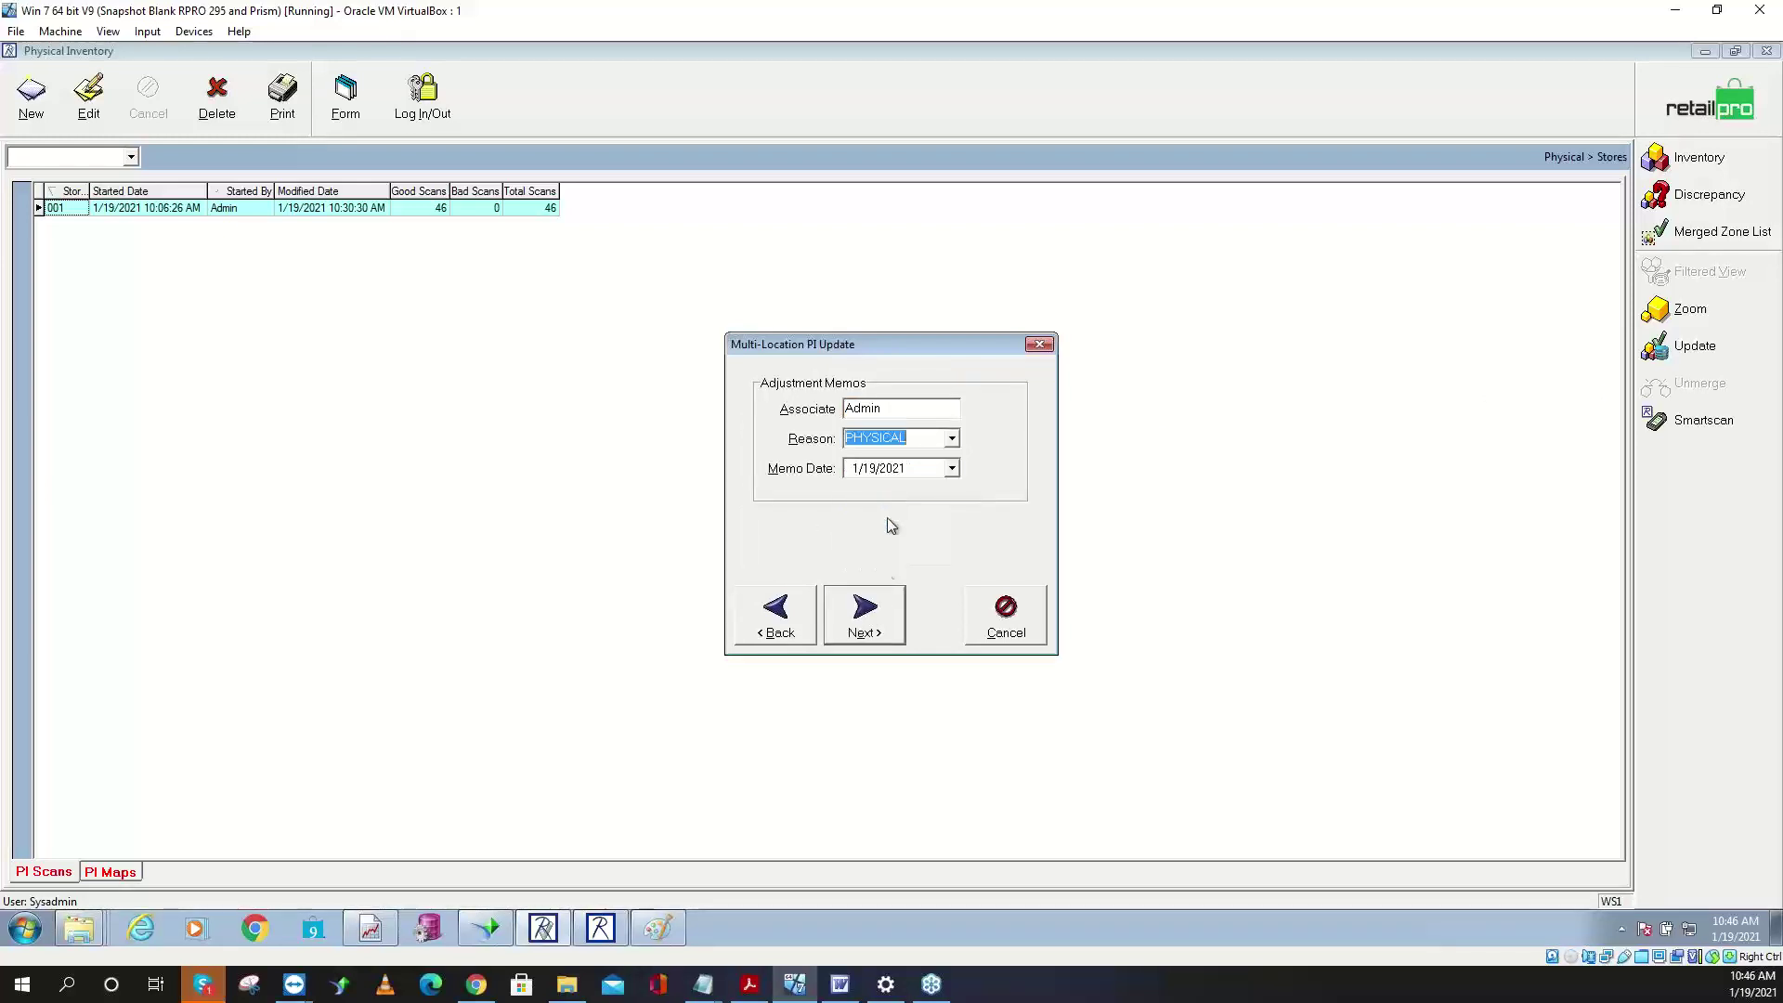
pyautogui.click(882, 619)
pyautogui.click(896, 620)
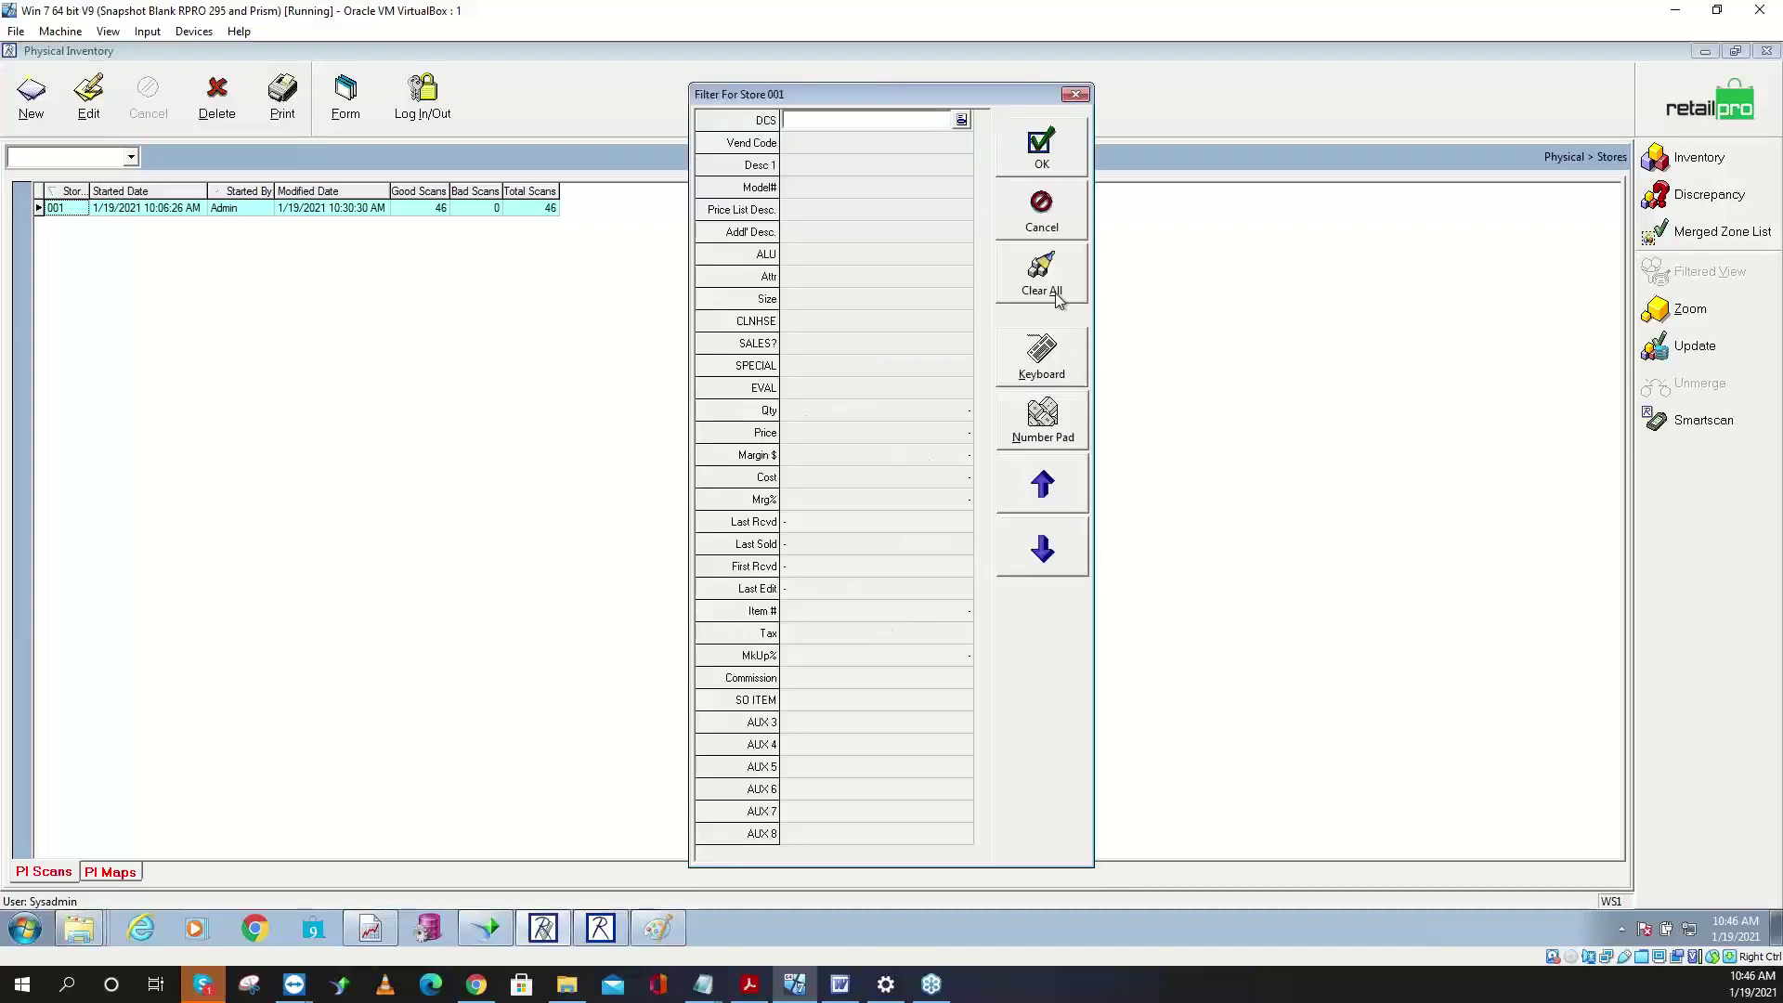
# - Clear all store 001 filter criteria, confirm, and acknowledge the update to show the Serial Number Report
pyautogui.click(1057, 295)
pyautogui.click(1054, 294)
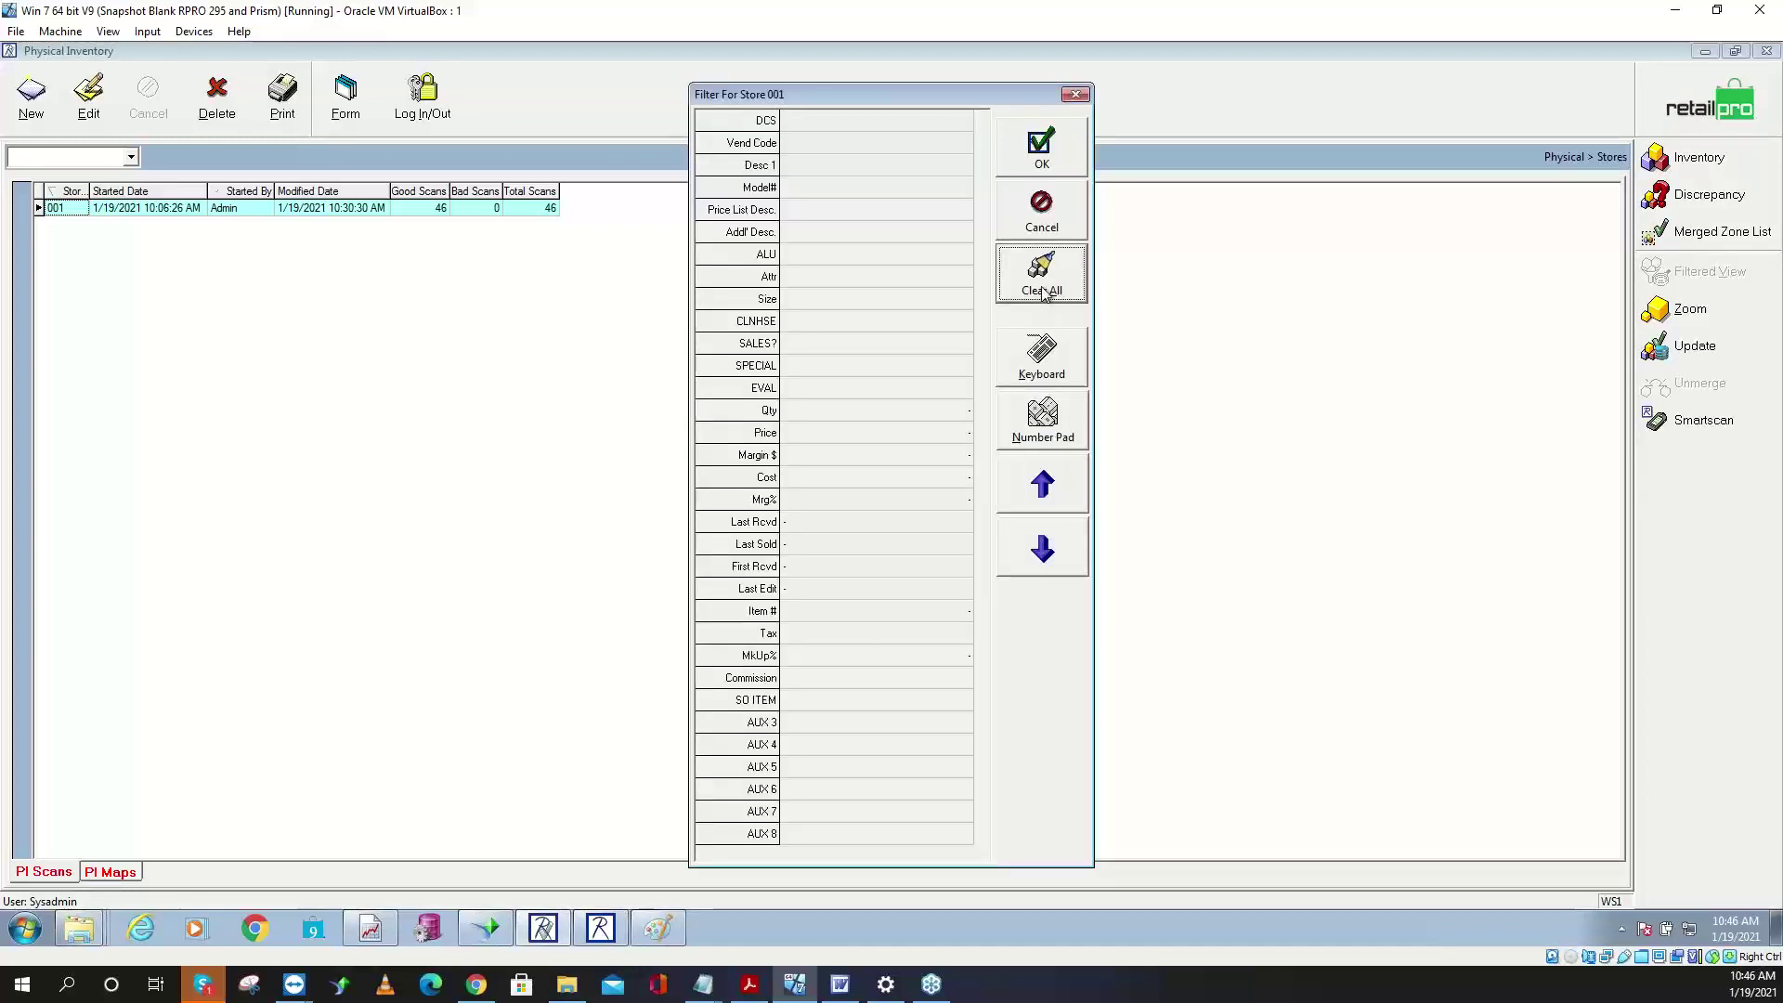
pyautogui.moveTo(897, 102); pyautogui.dragTo(487, 57)
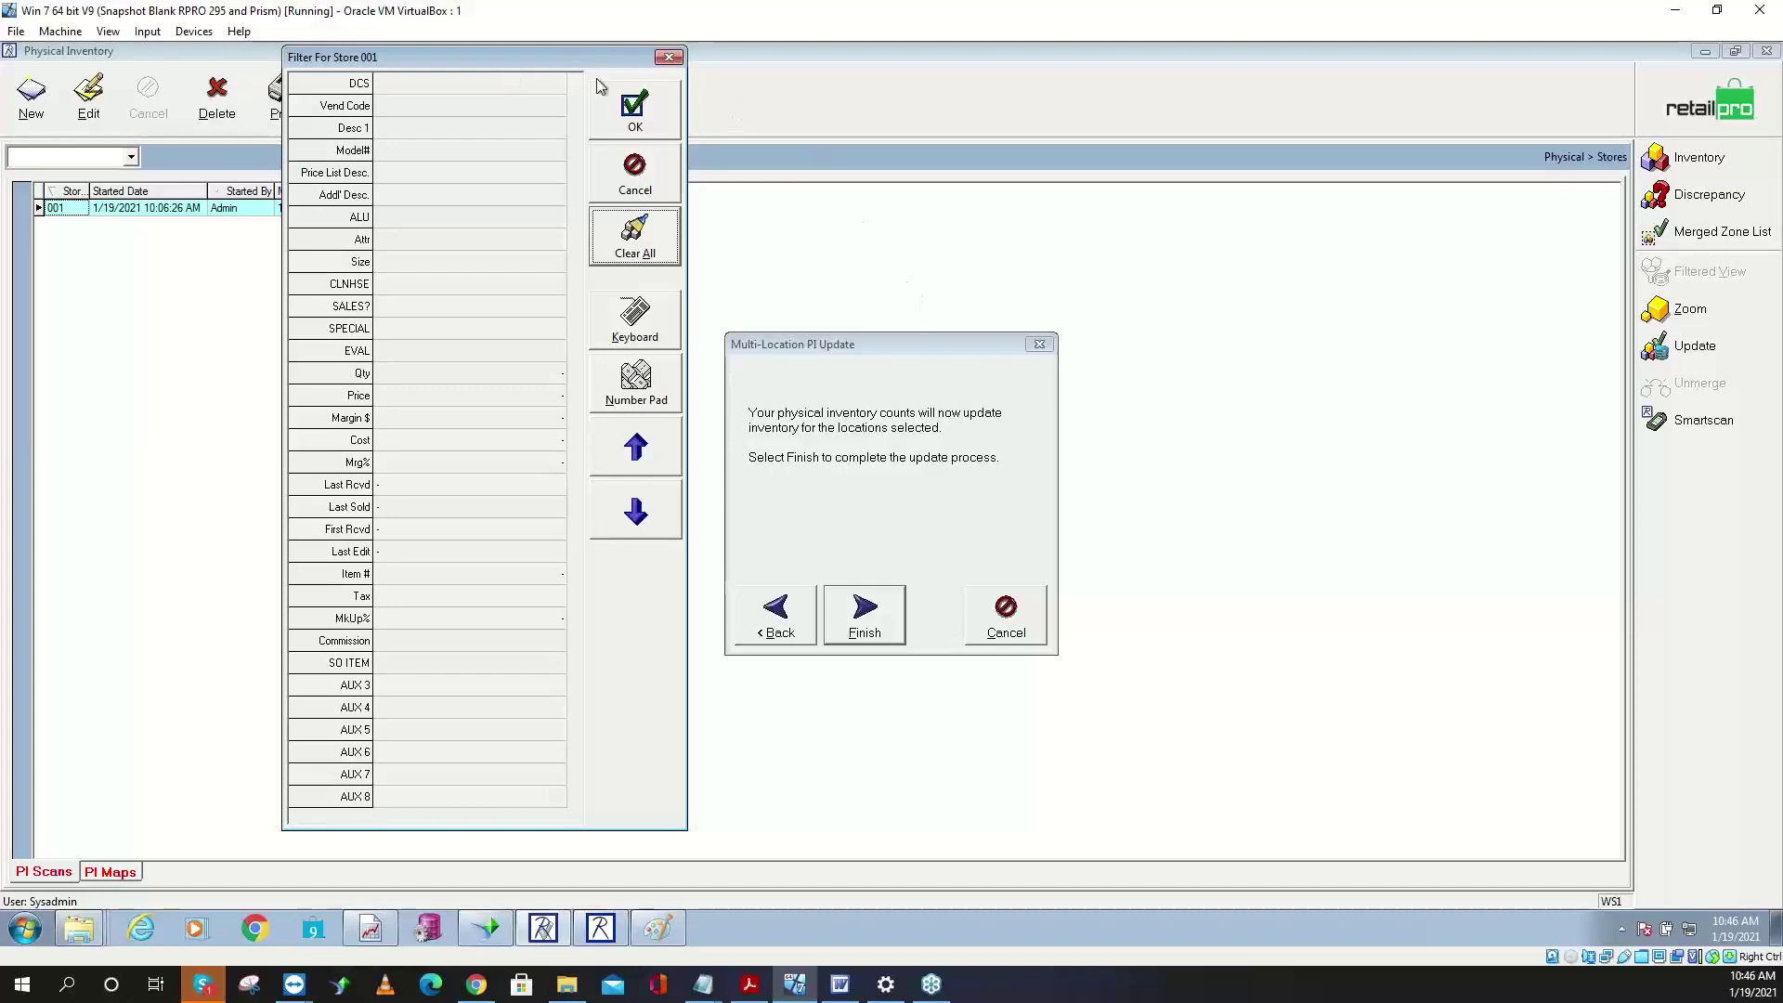
pyautogui.click(490, 80)
pyautogui.click(553, 84)
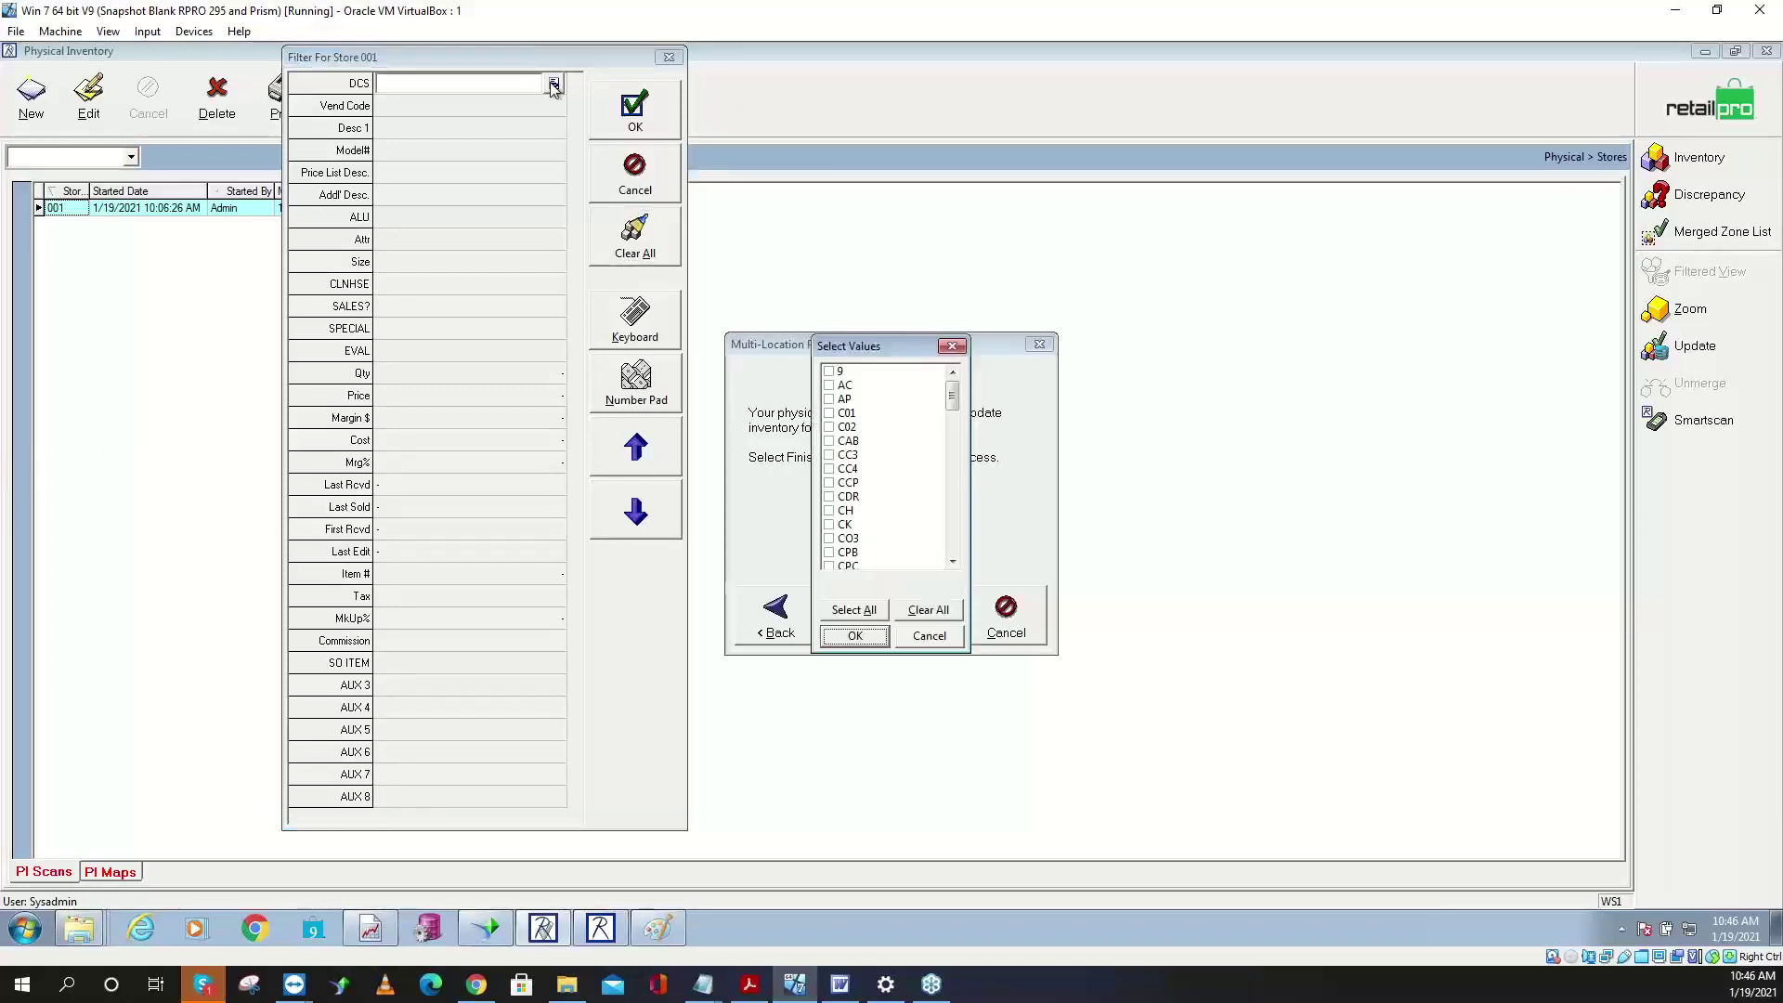
pyautogui.moveTo(873, 352); pyautogui.dragTo(642, 200)
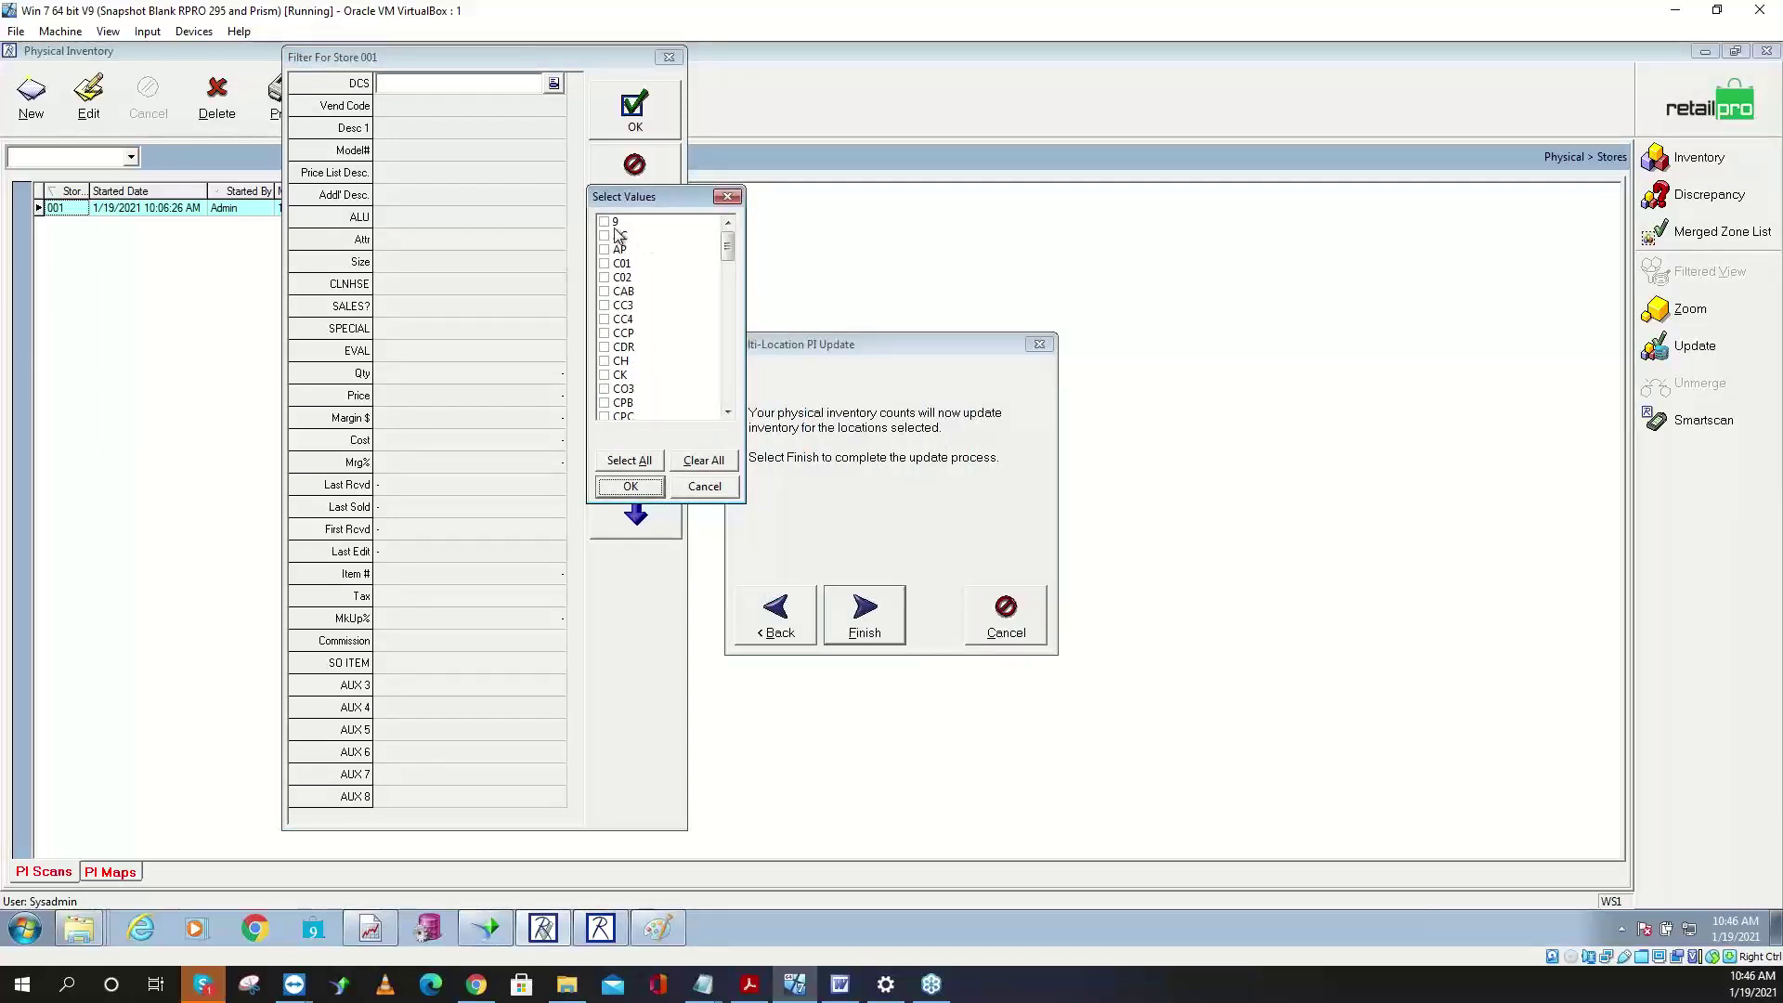
pyautogui.click(605, 222)
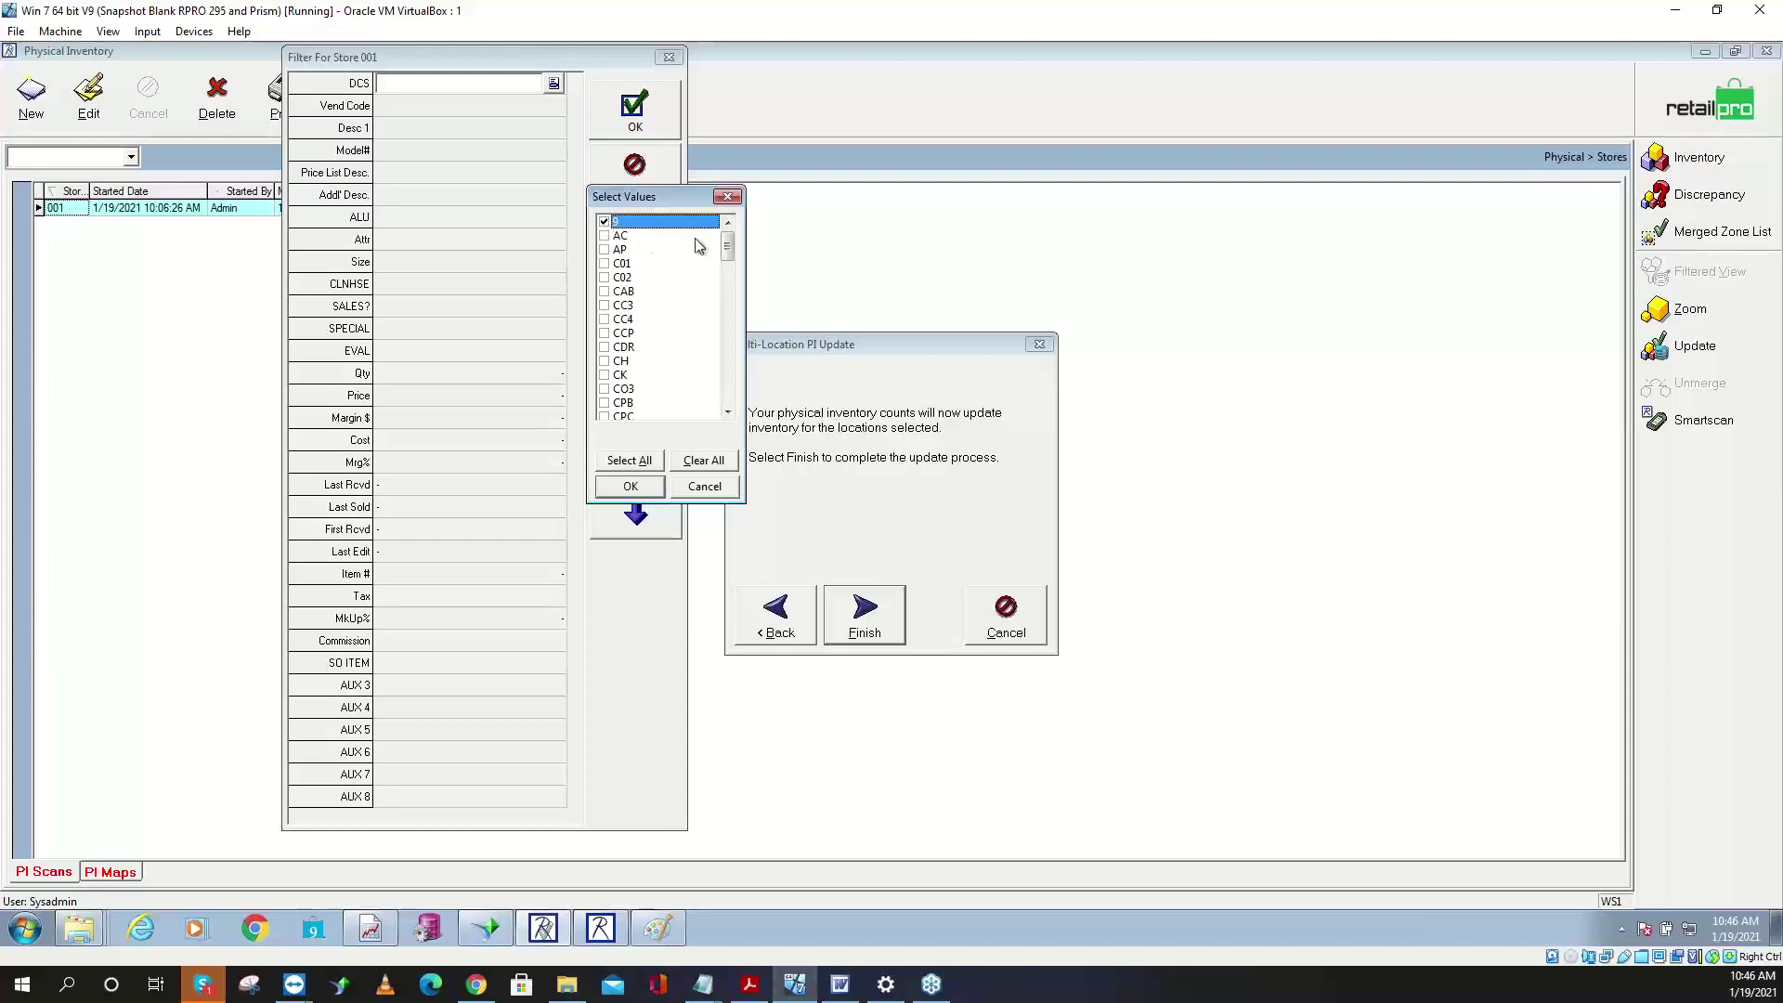
pyautogui.click(727, 490)
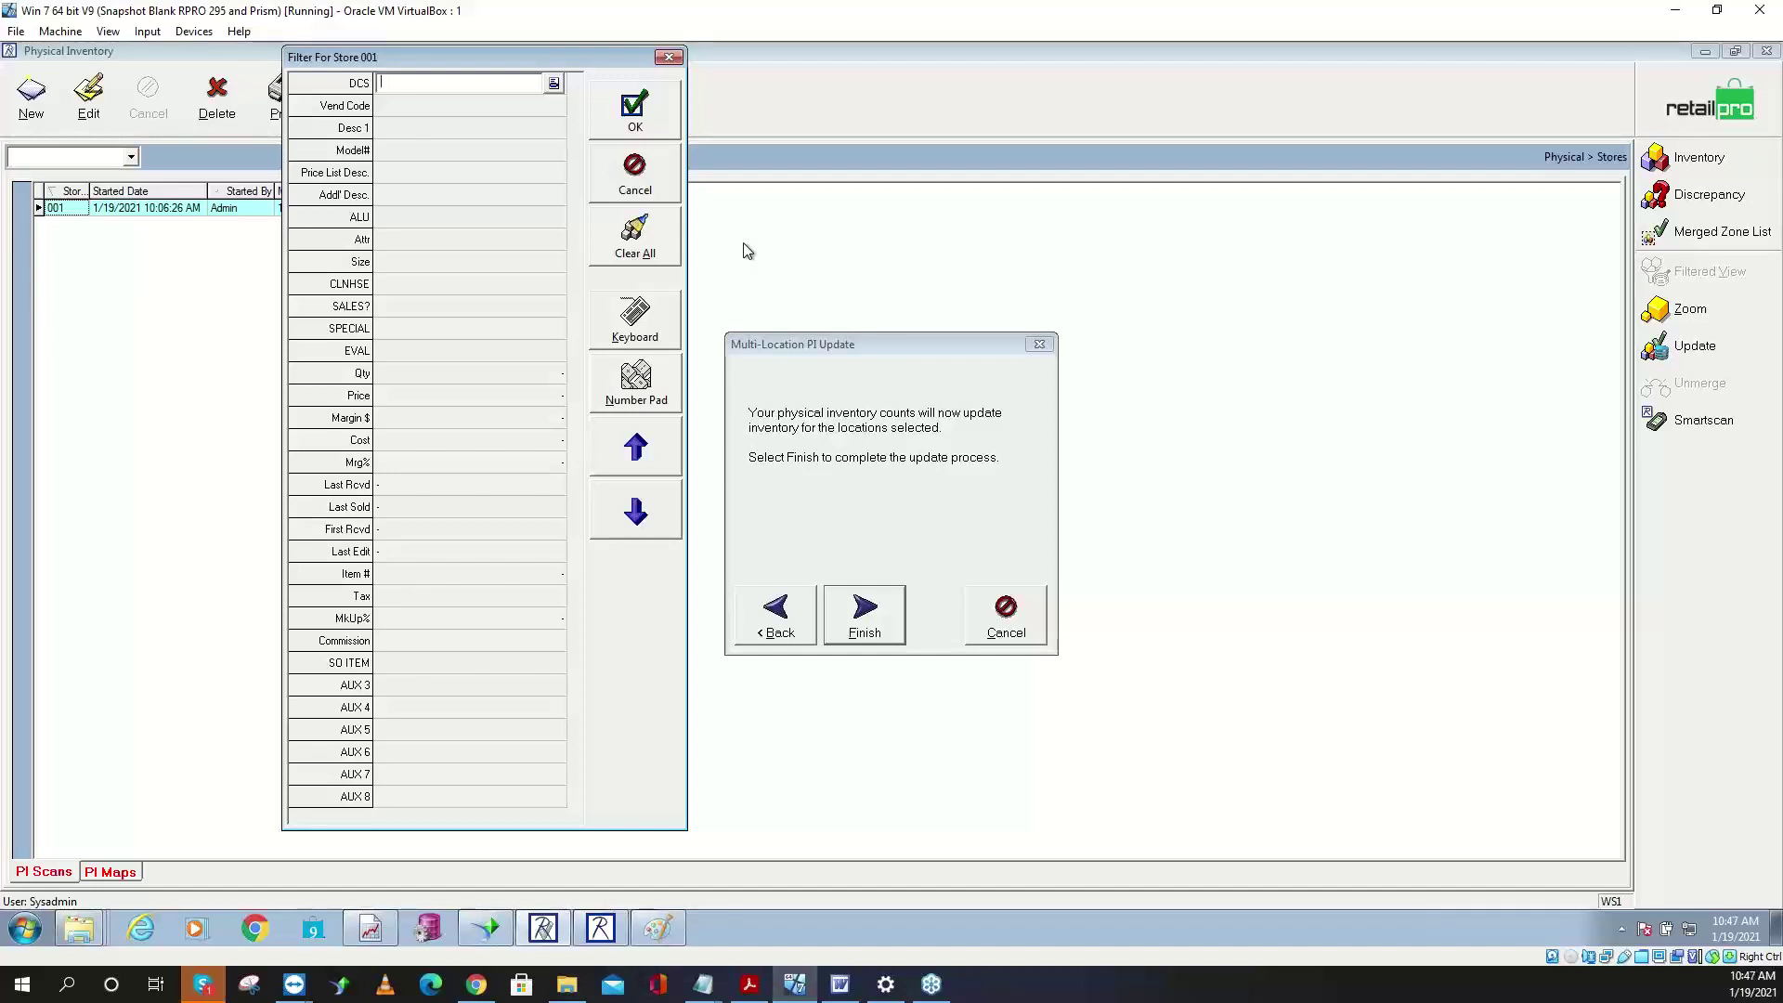
pyautogui.click(639, 247)
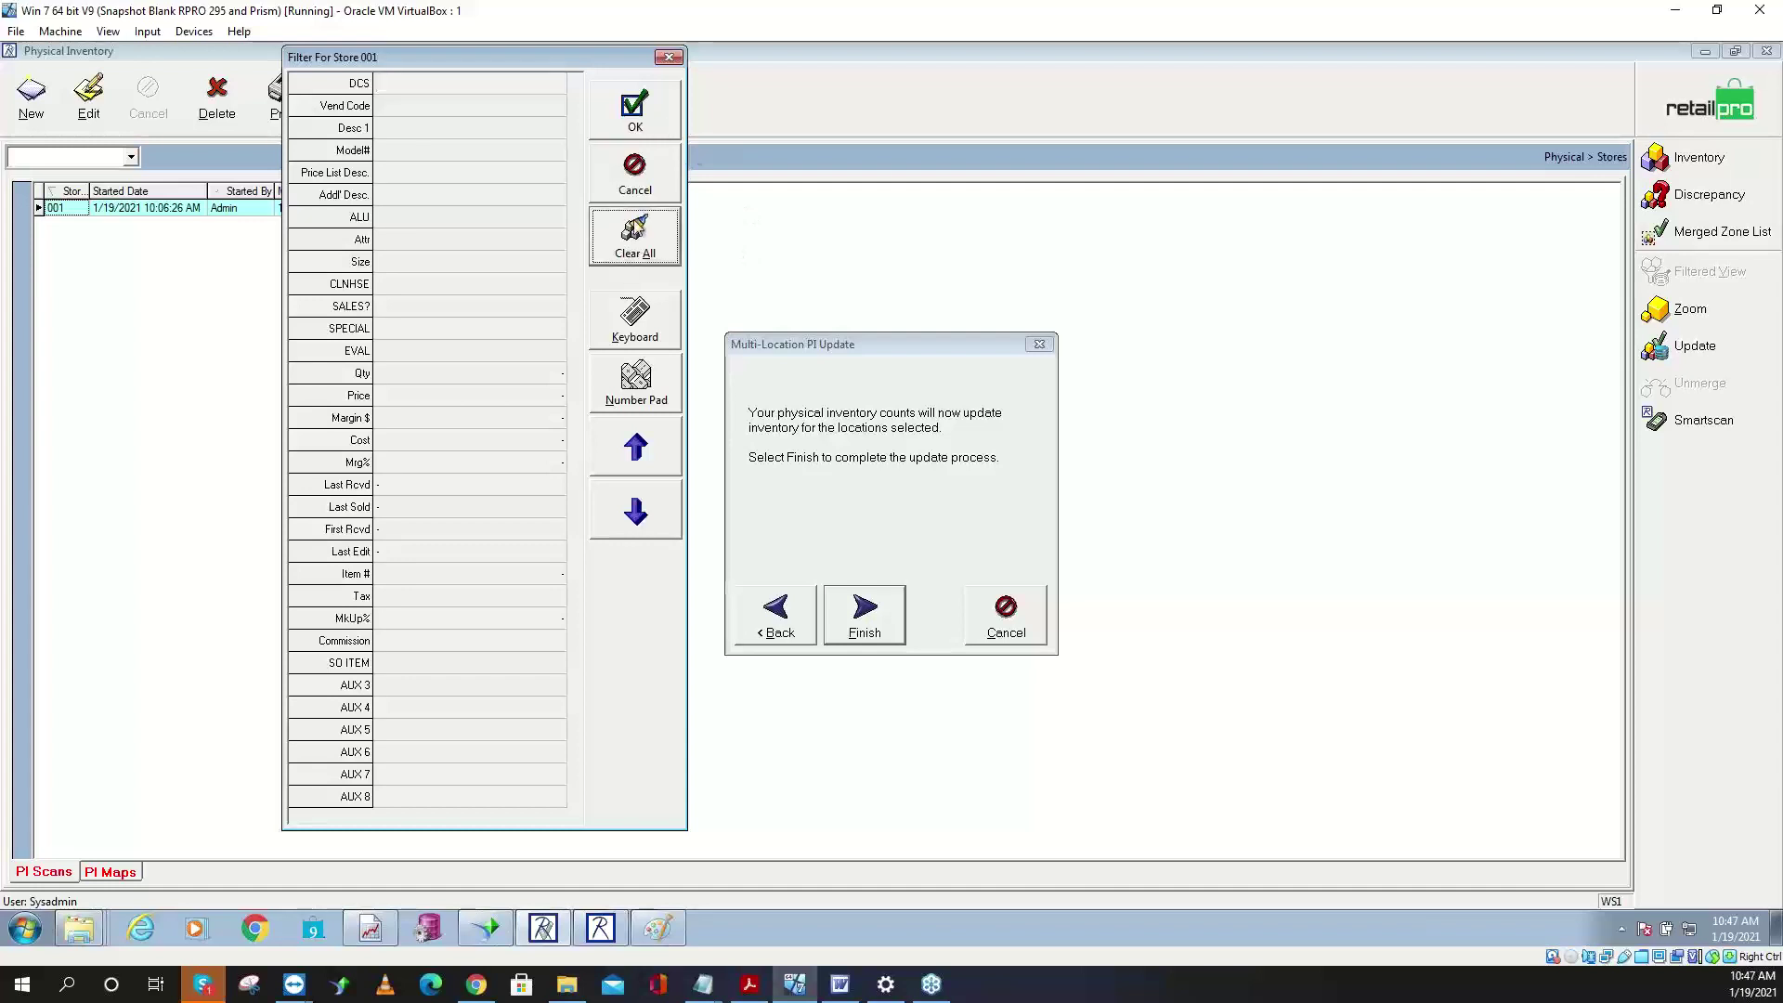
pyautogui.click(635, 119)
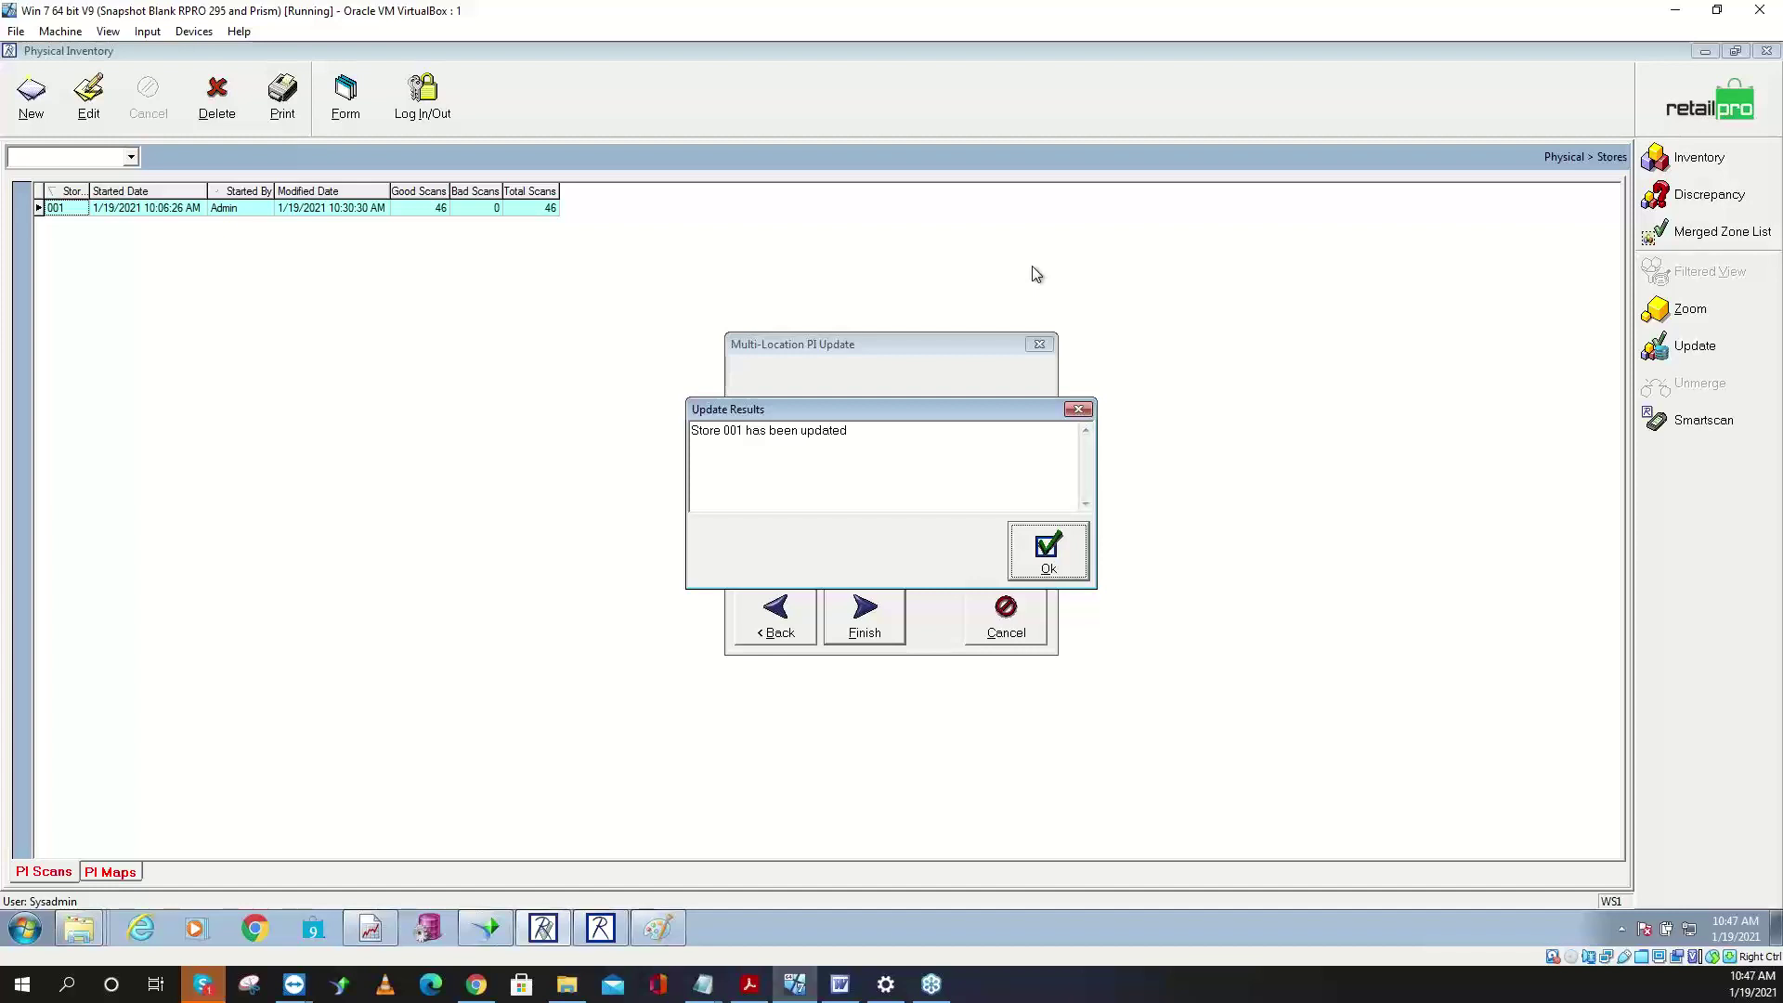
pyautogui.click(1070, 537)
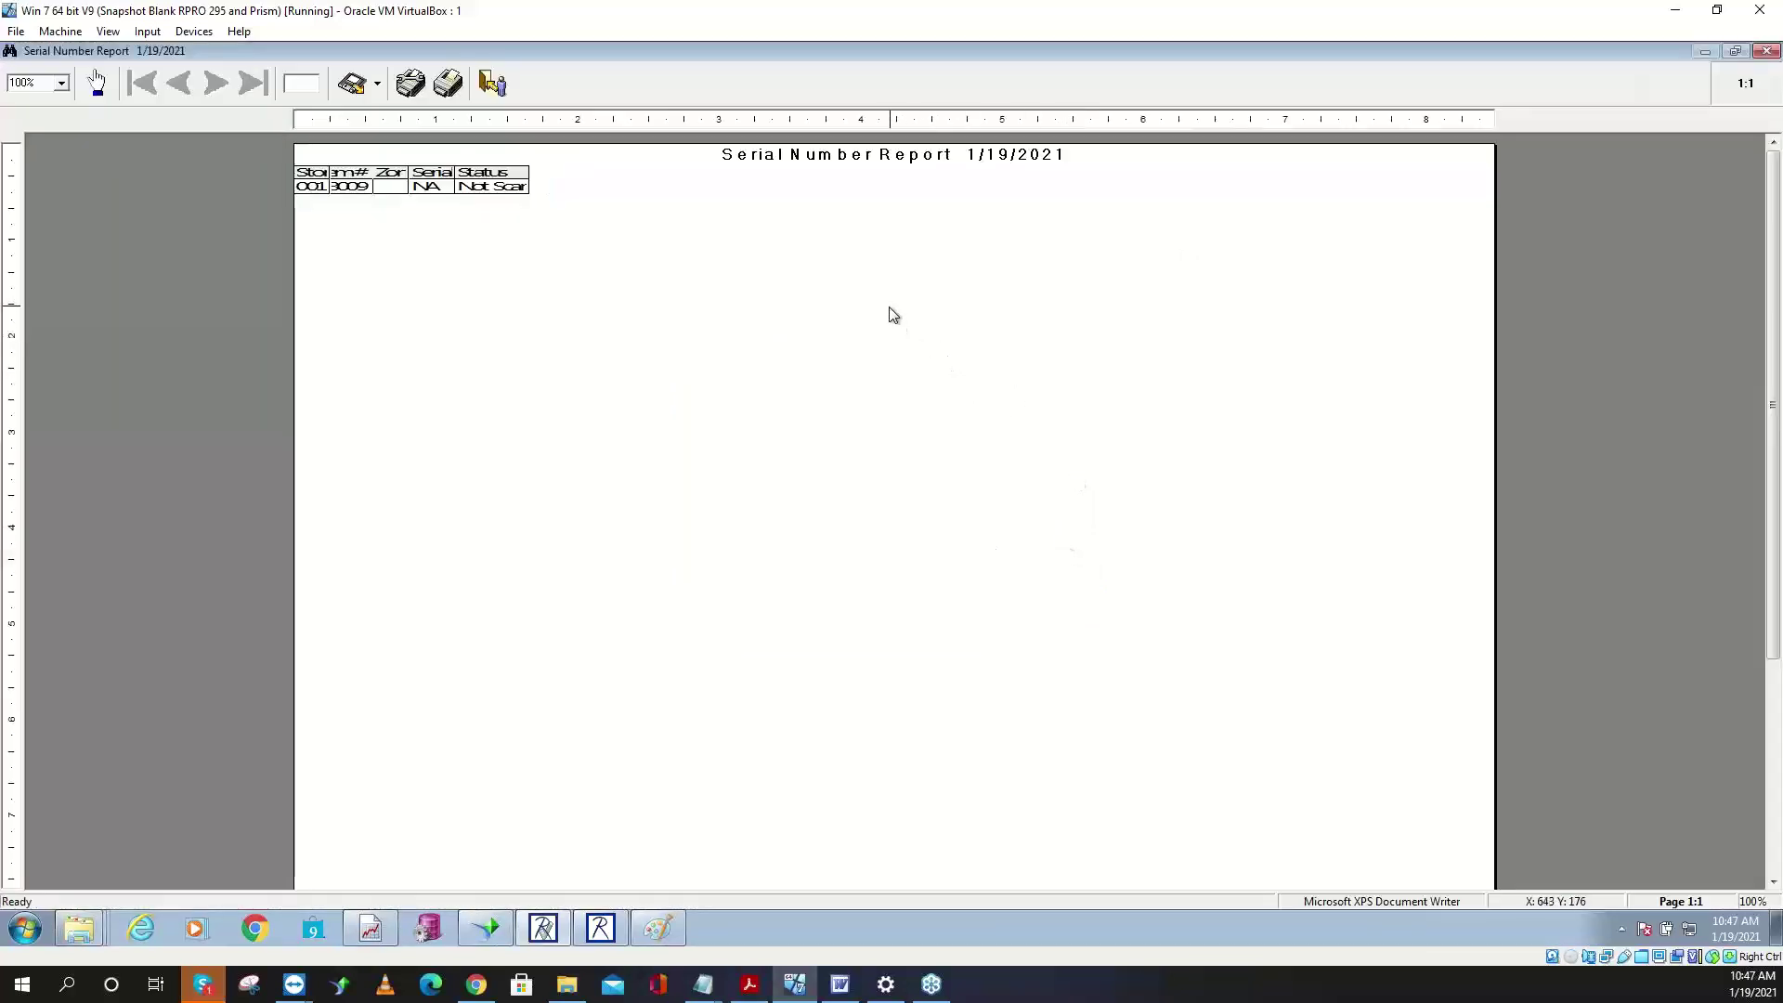
# - Close the report and PI scans, check store 001's archived 1/19/2021 scan, and exit Physical Inventory
pyautogui.press('Escape')
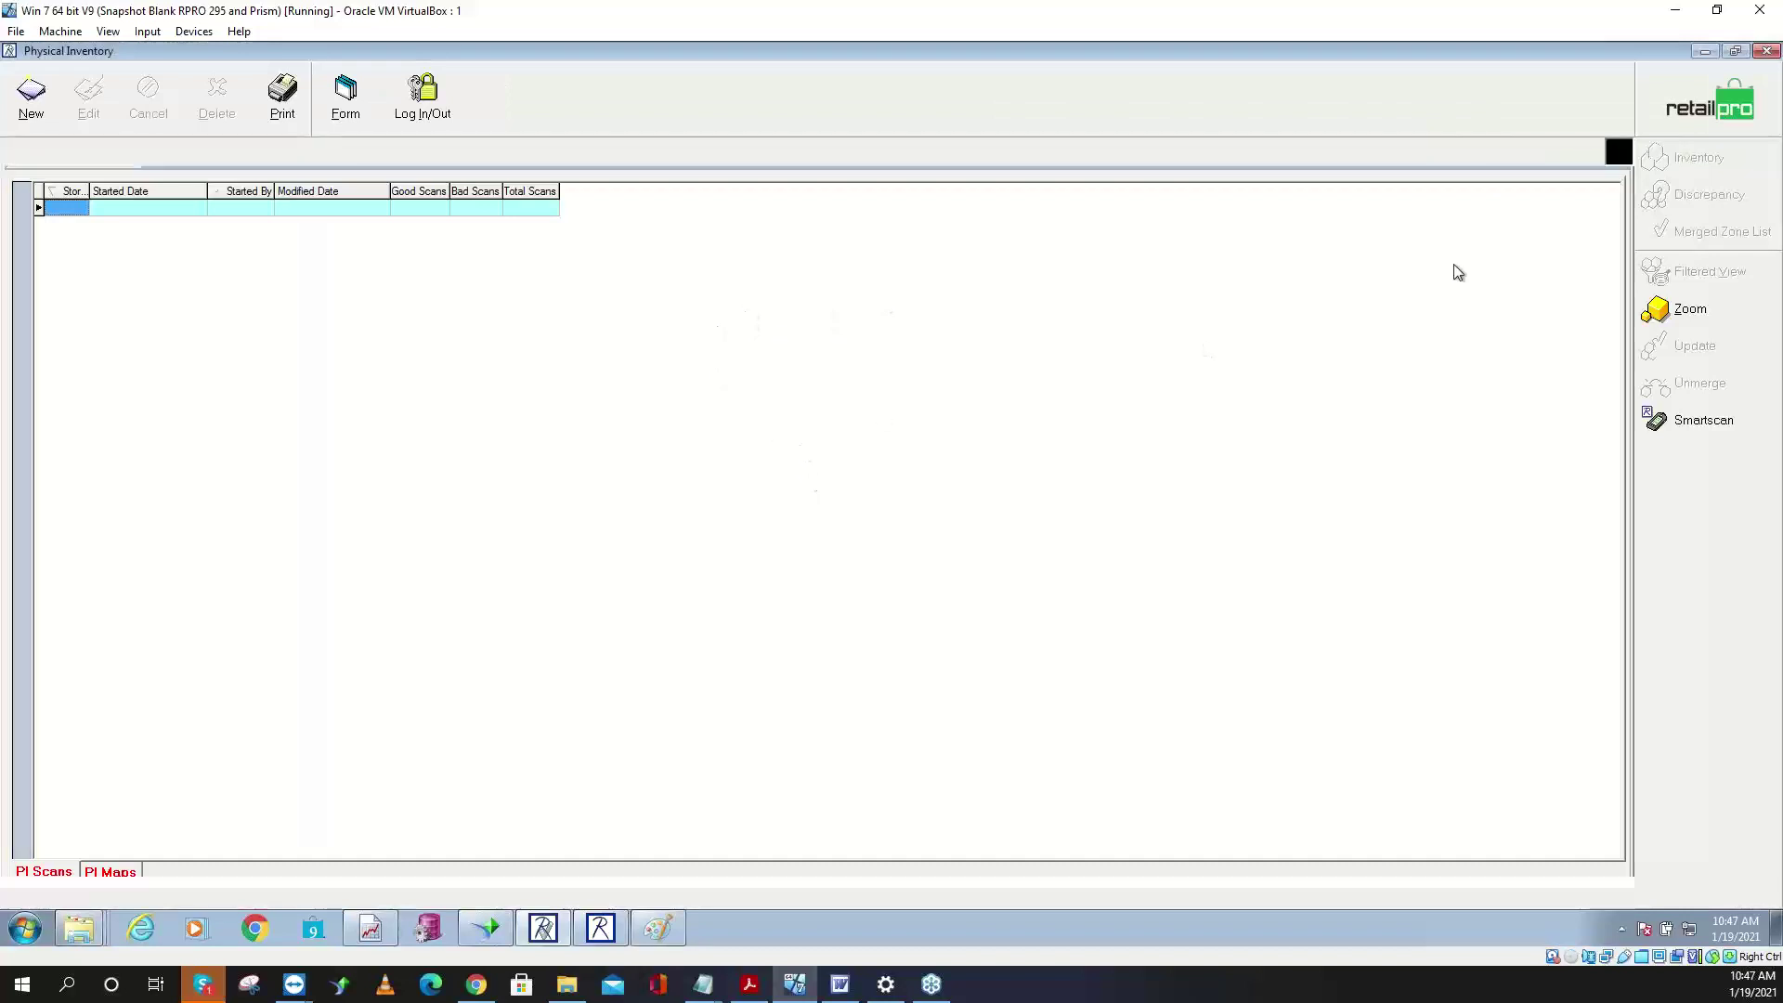
pyautogui.press('Escape')
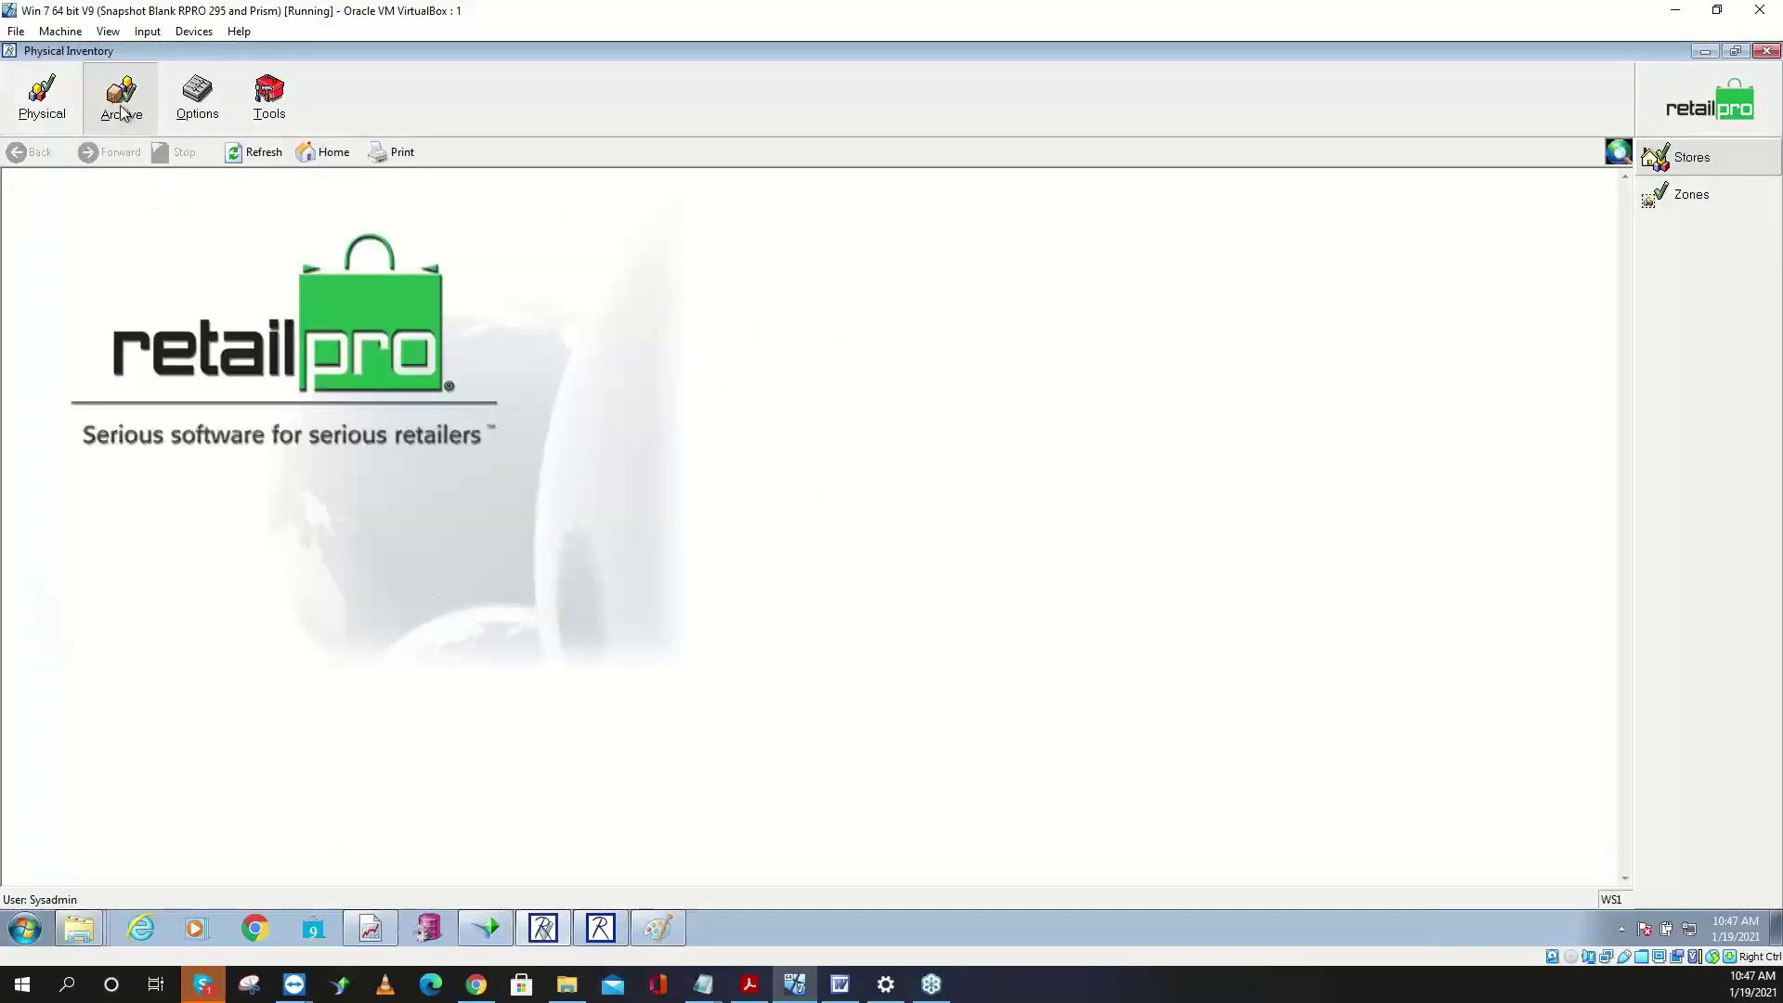
pyautogui.click(1726, 167)
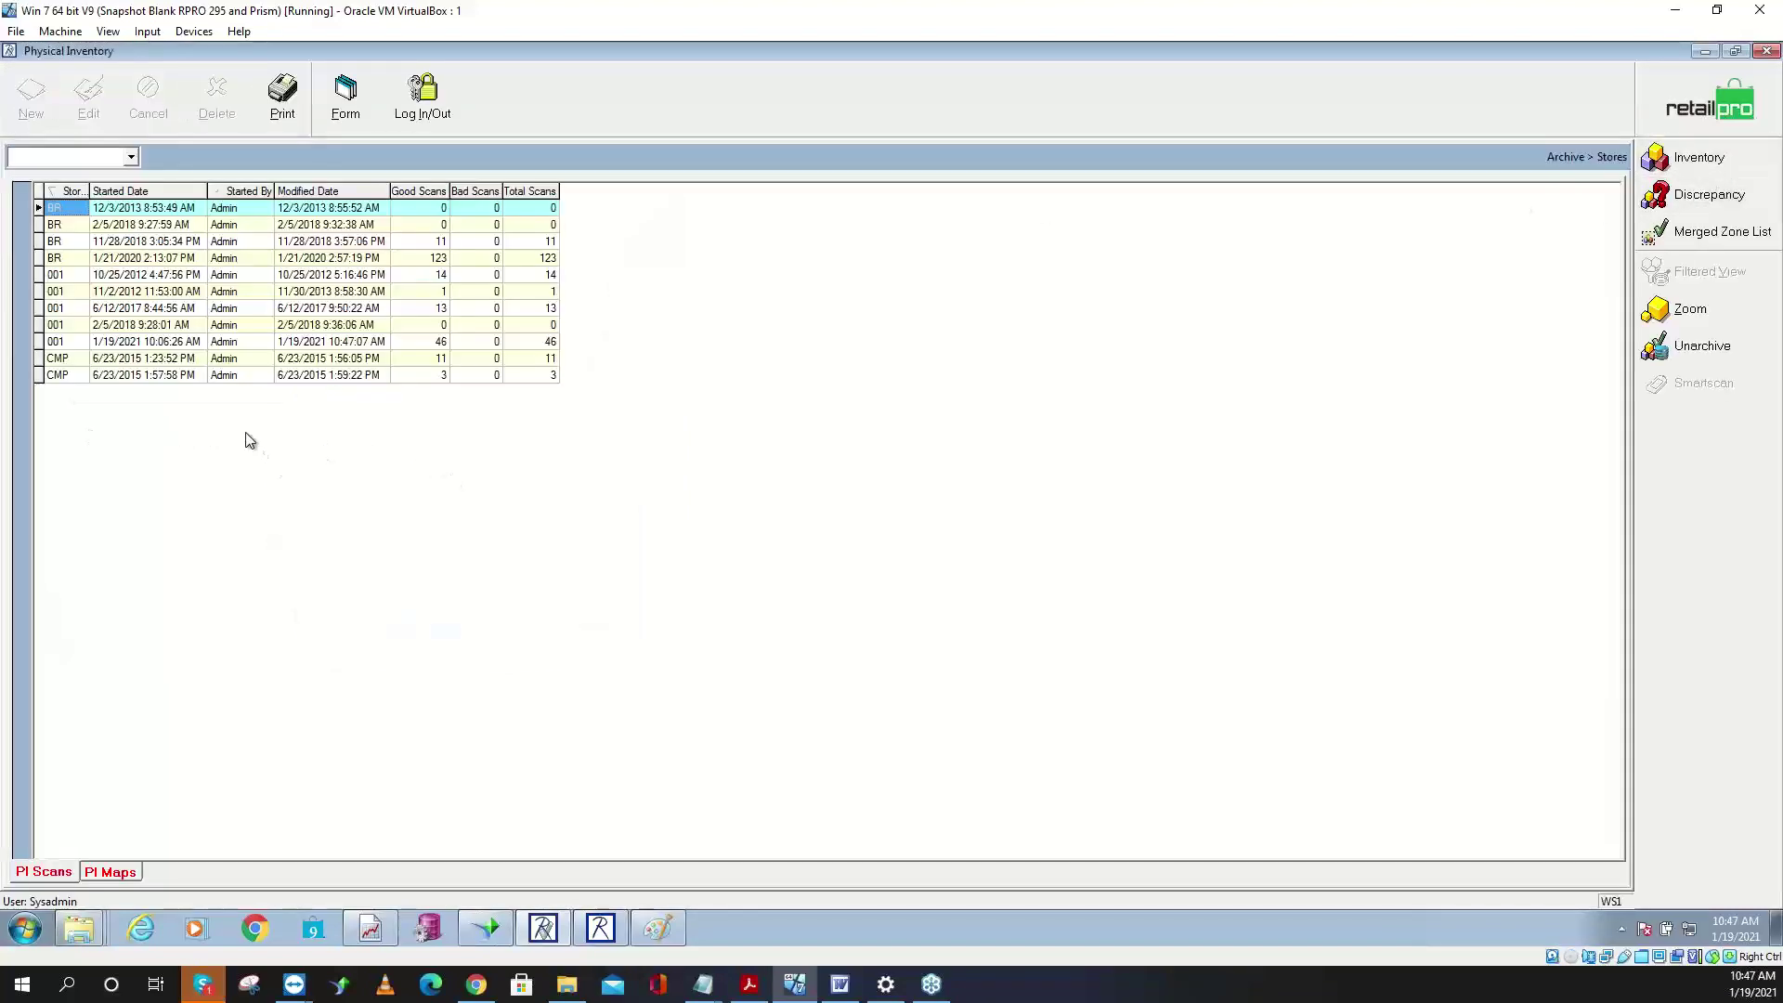
pyautogui.click(137, 342)
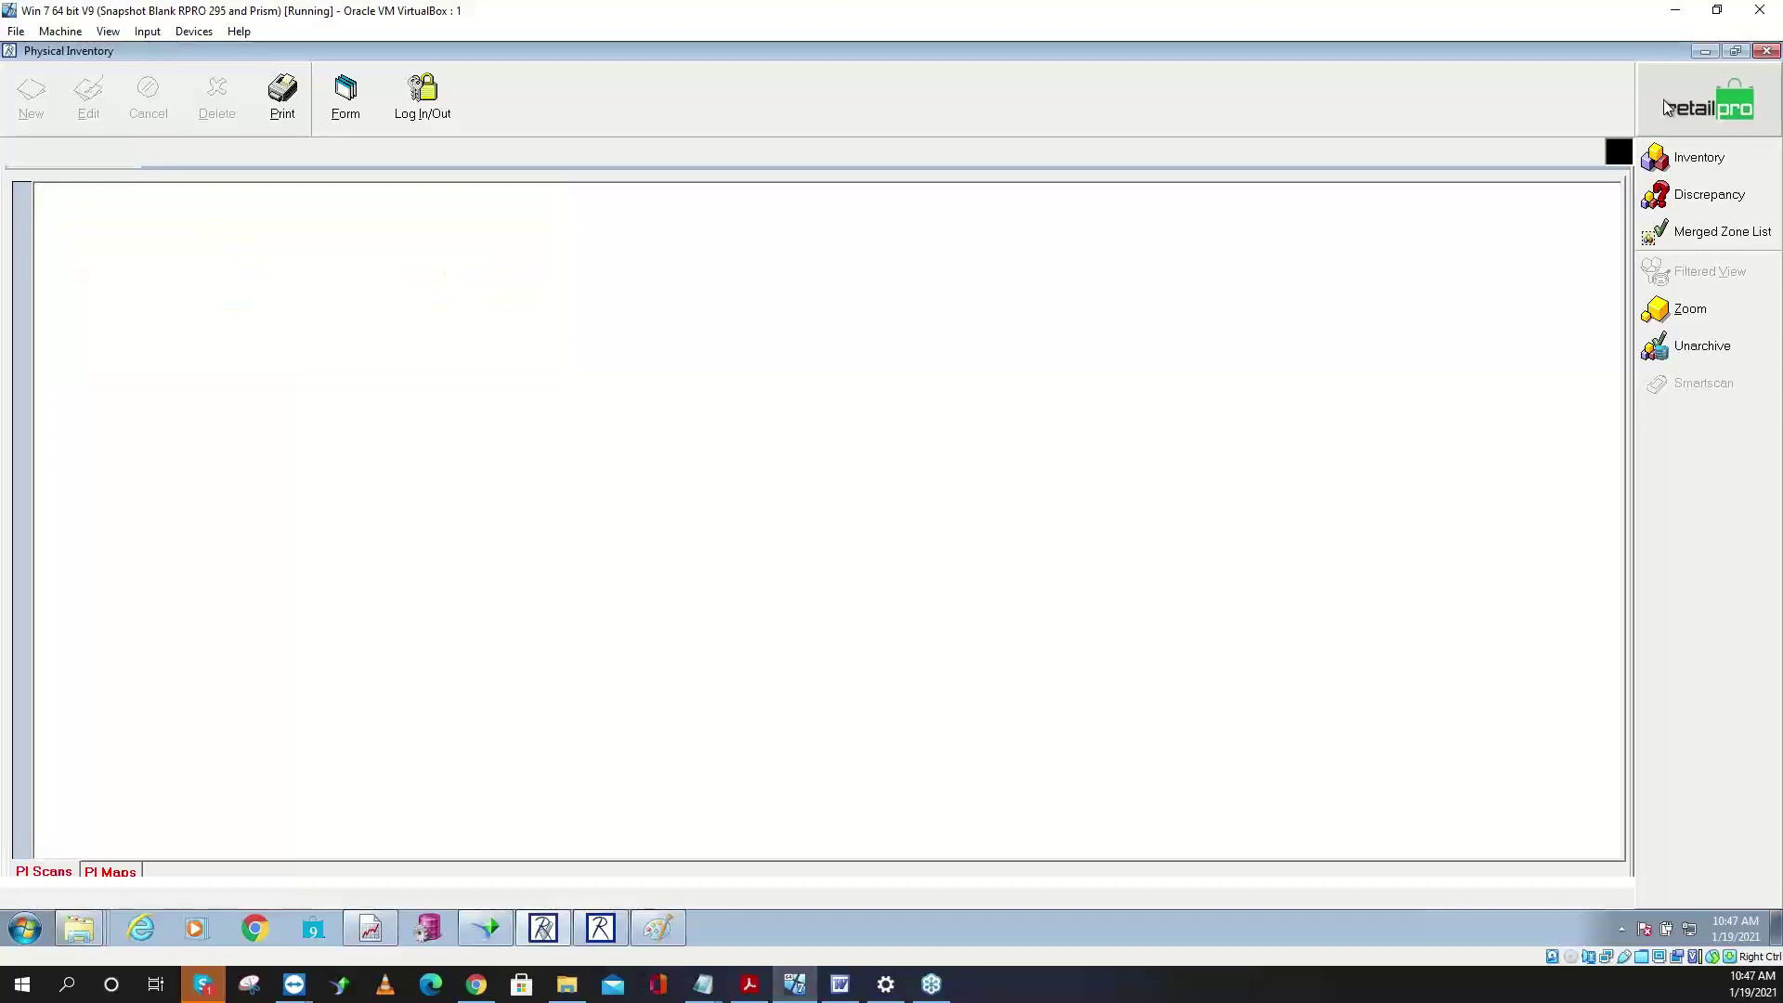
pyautogui.click(1707, 52)
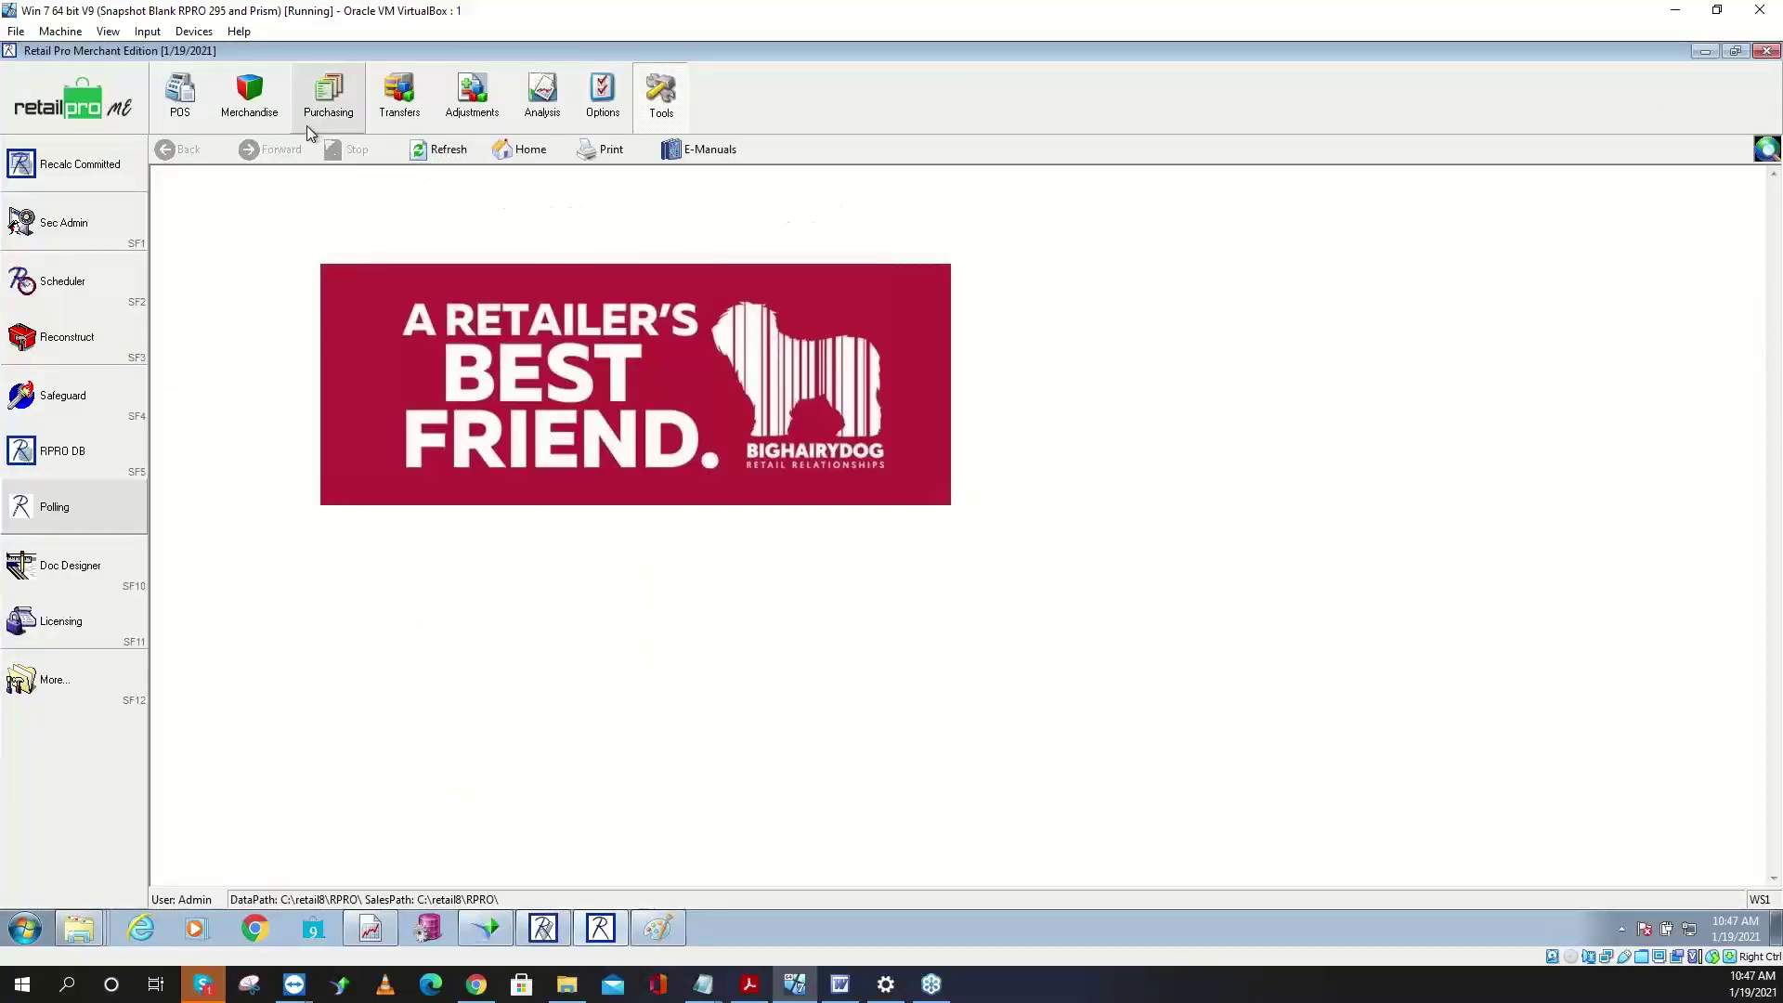
# - Open the Adjustments memo list and review memos 216 and 217, viewing 216 in form view
pyautogui.click(473, 93)
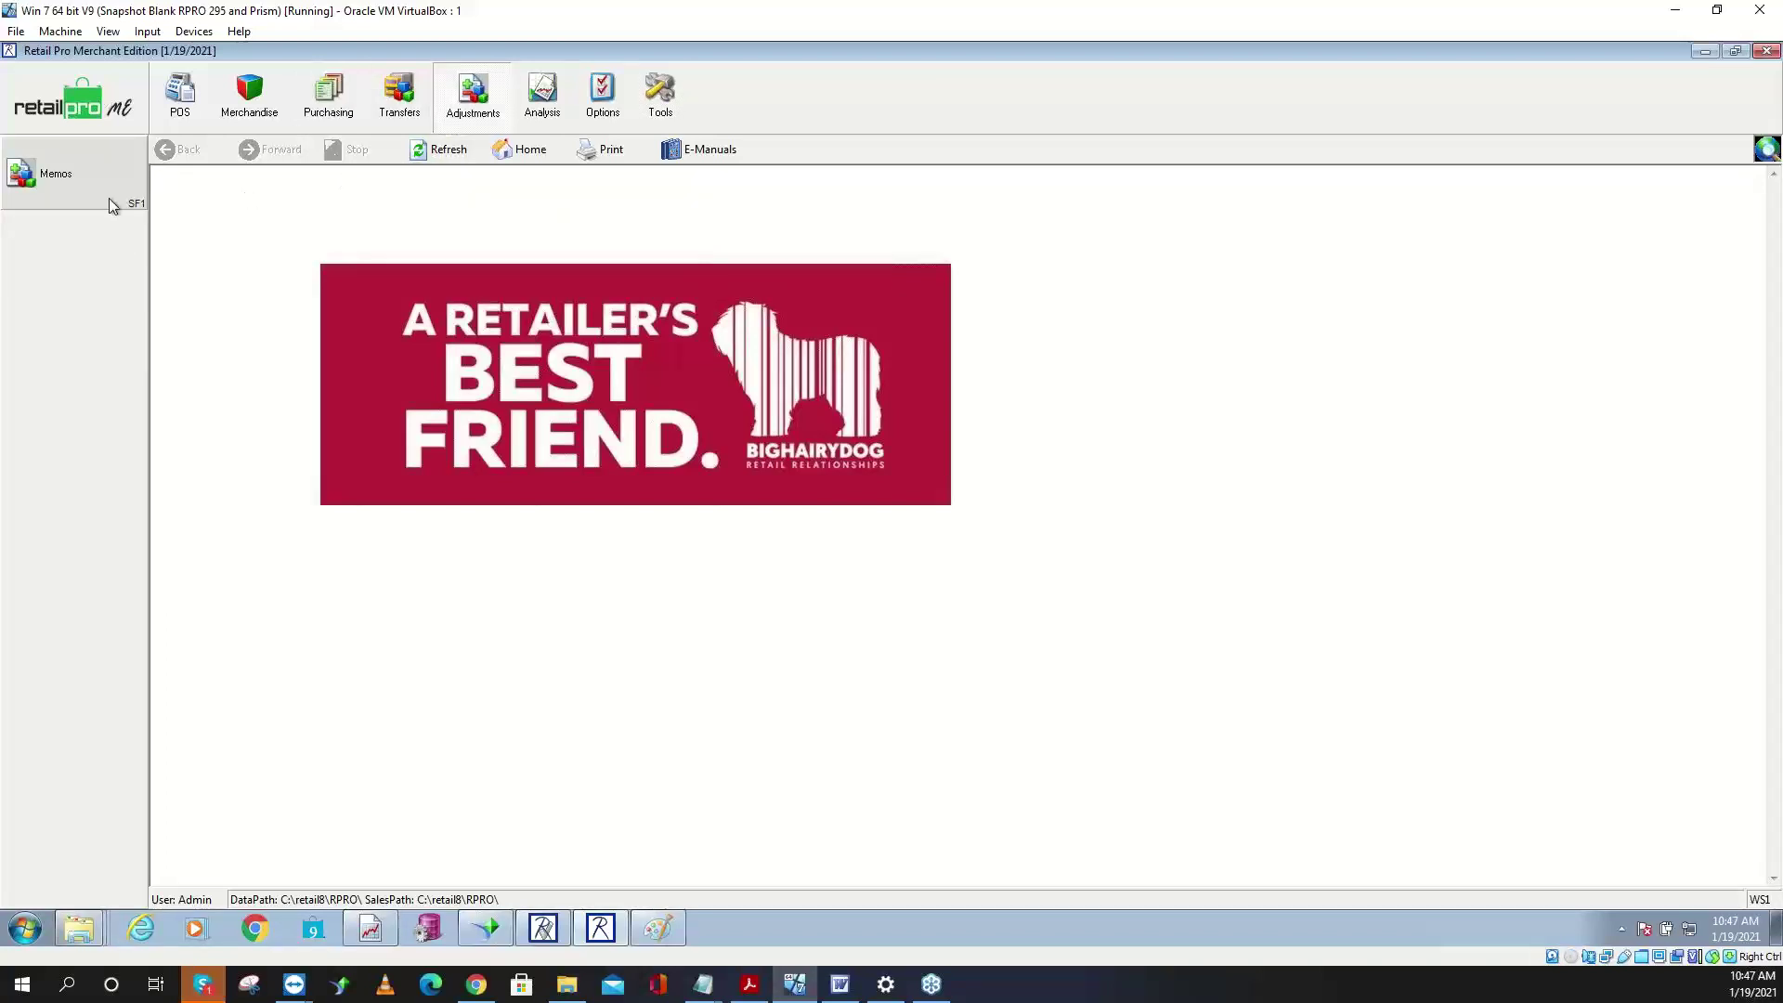
pyautogui.click(111, 205)
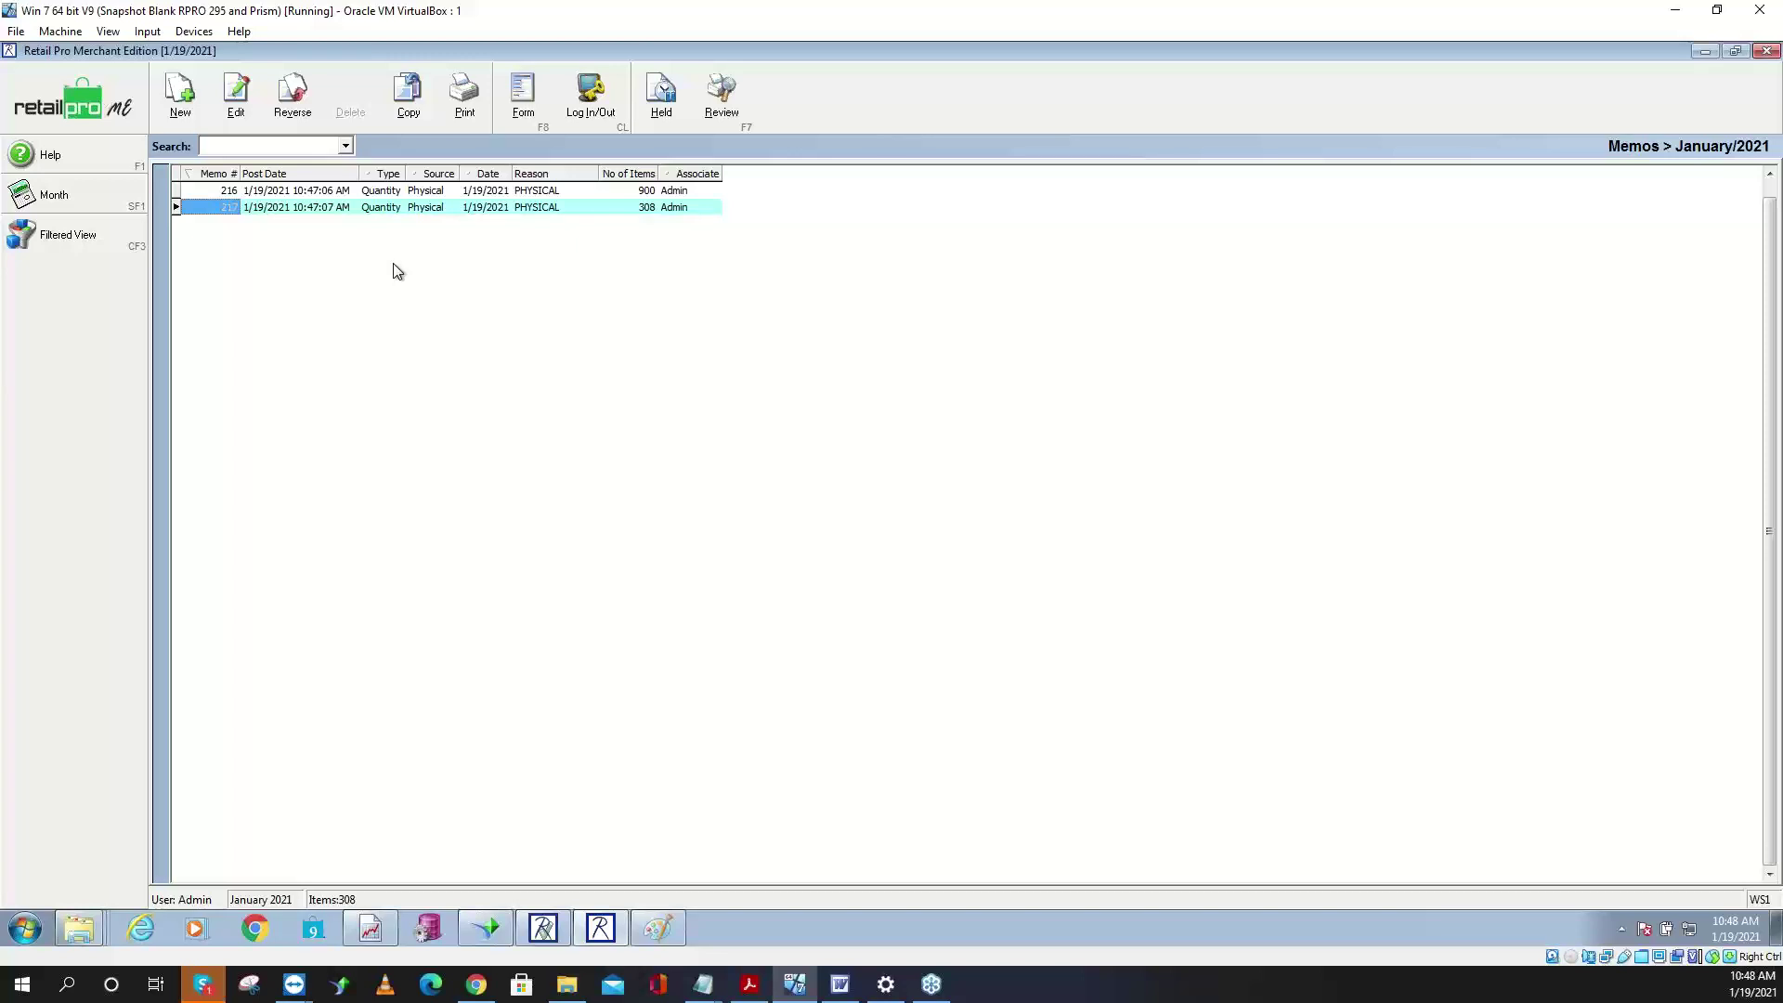
pyautogui.click(623, 190)
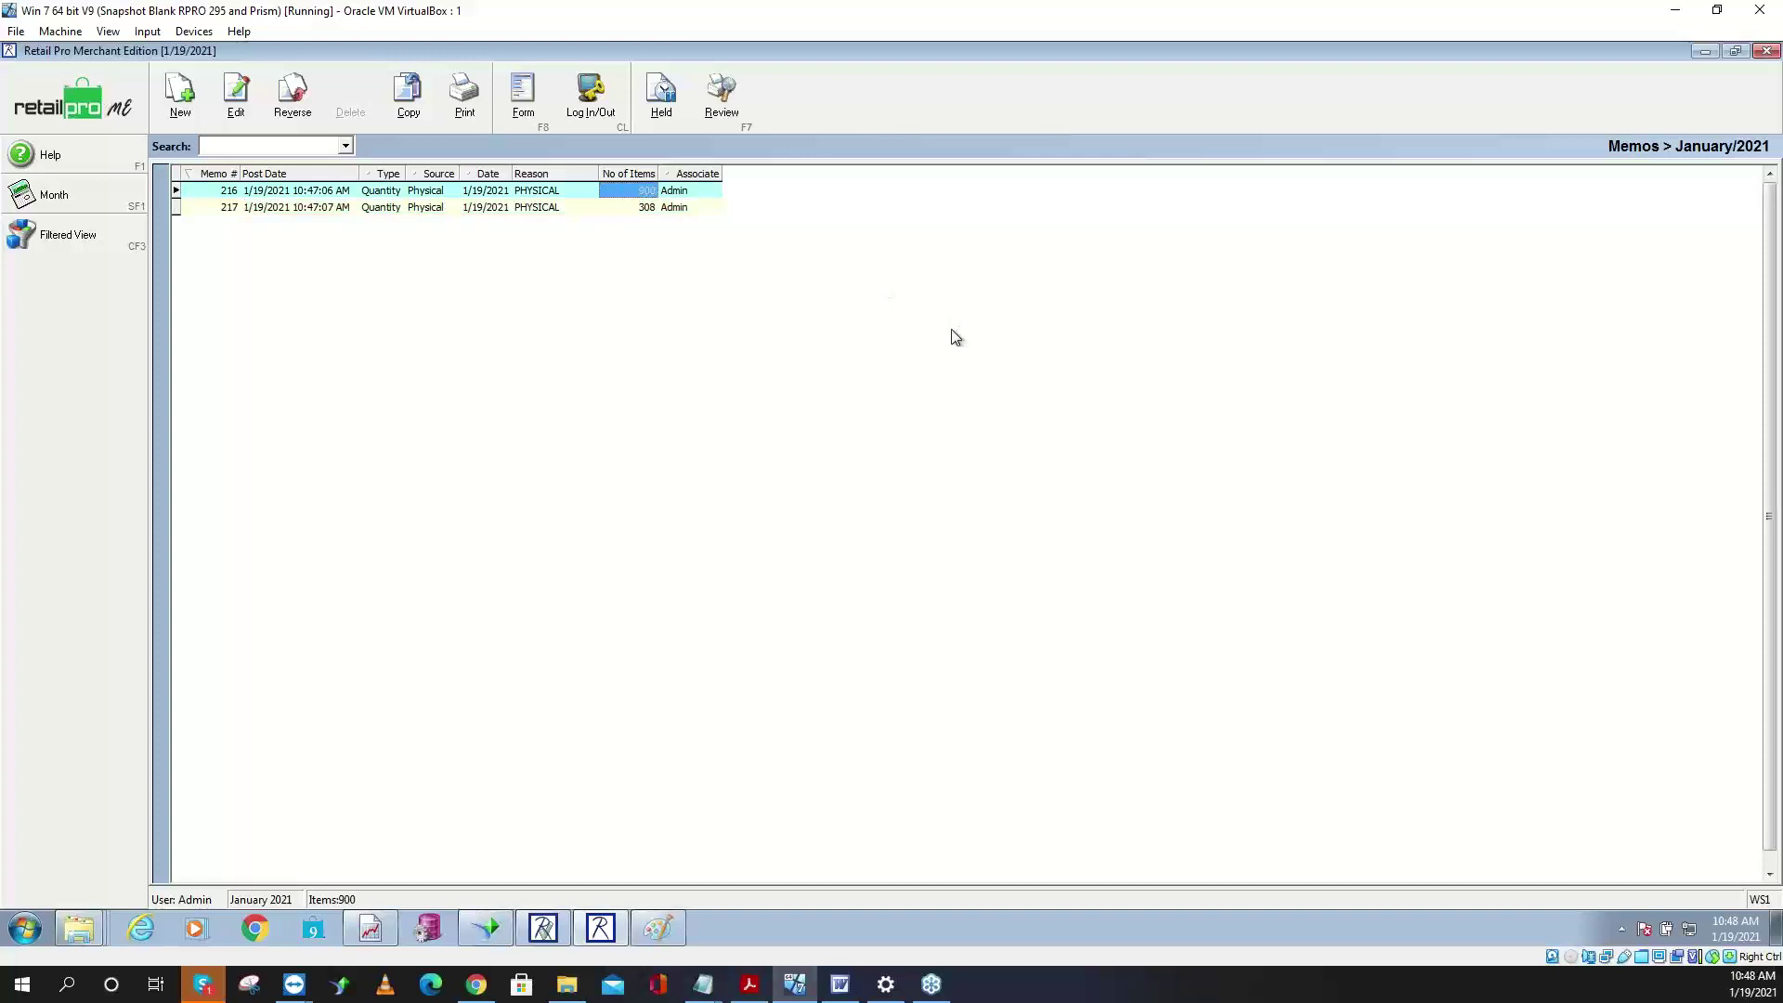
pyautogui.click(653, 210)
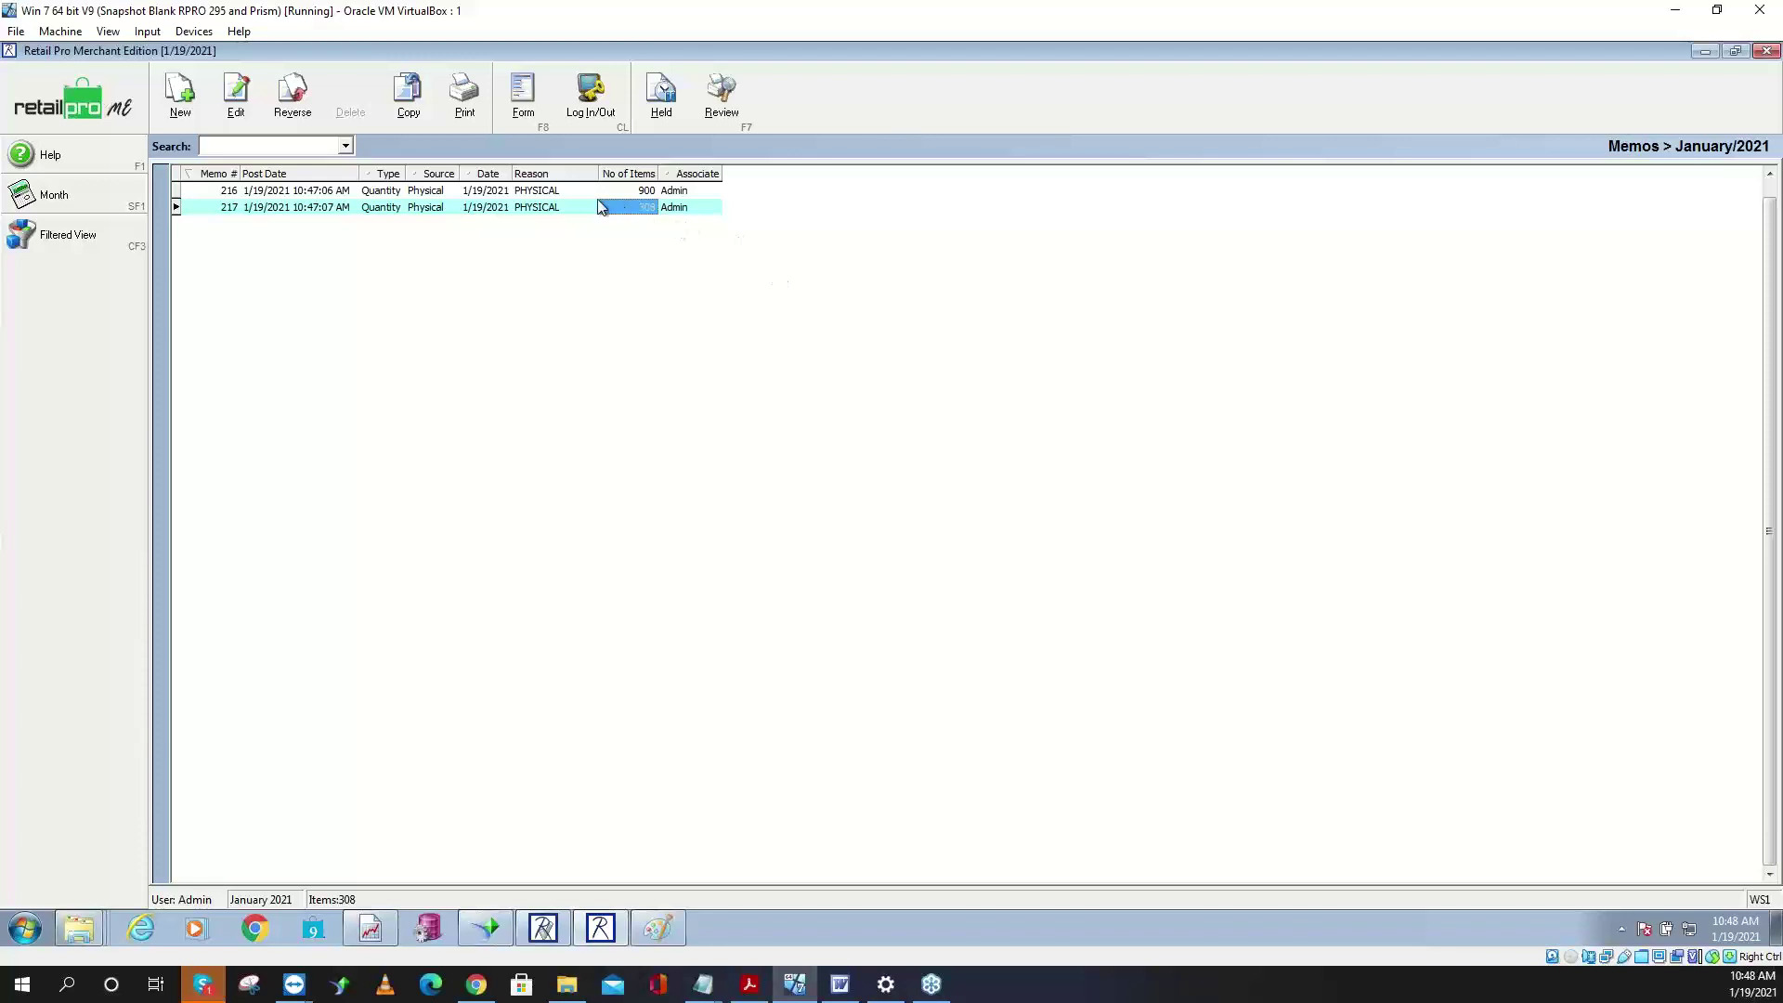
pyautogui.click(478, 191)
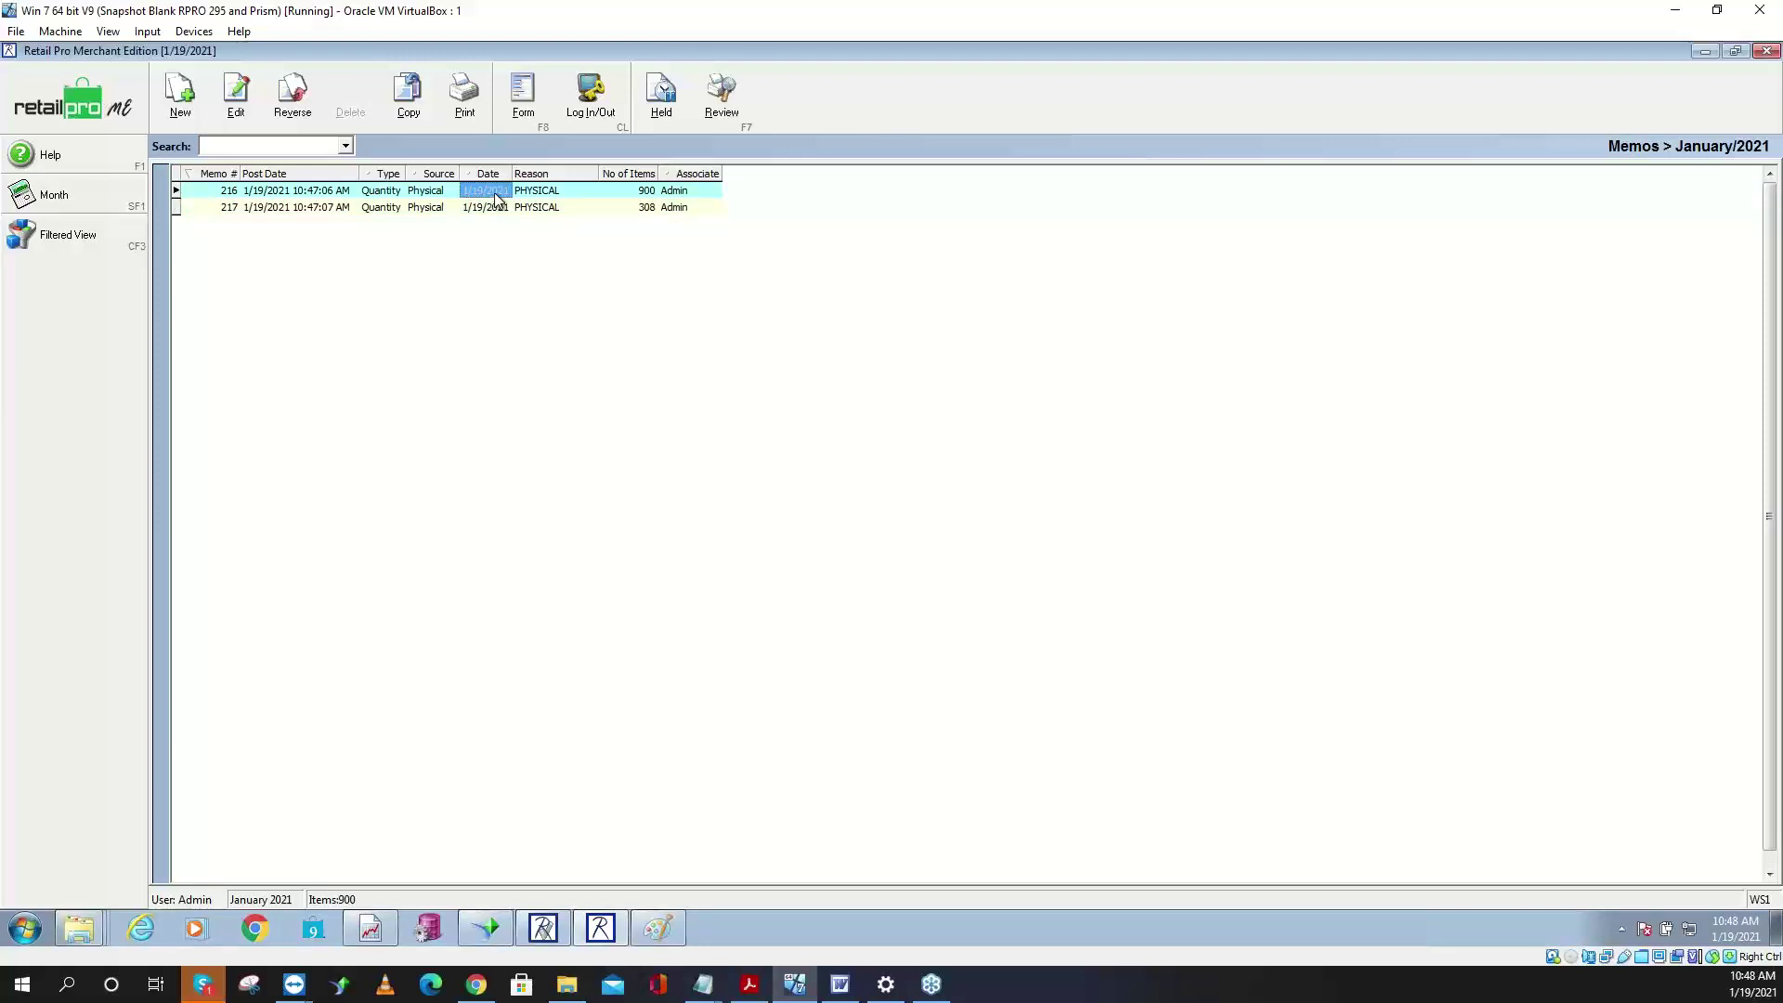
pyautogui.click(523, 111)
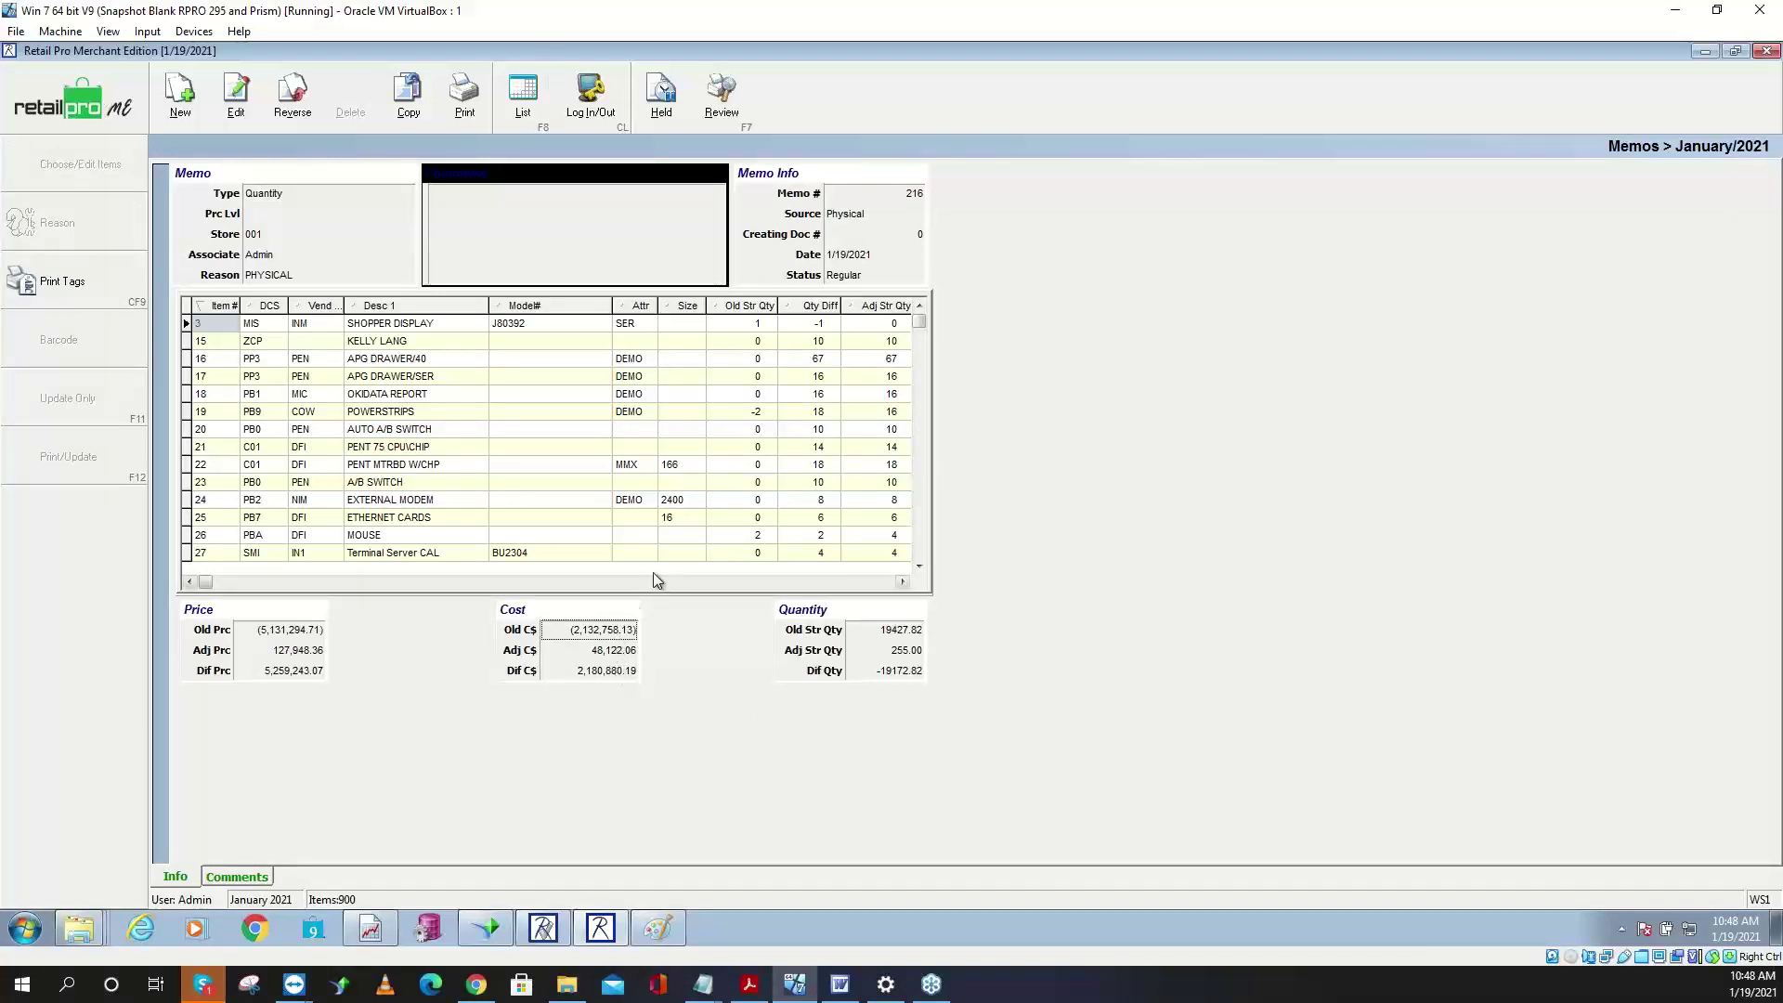
pyautogui.click(523, 98)
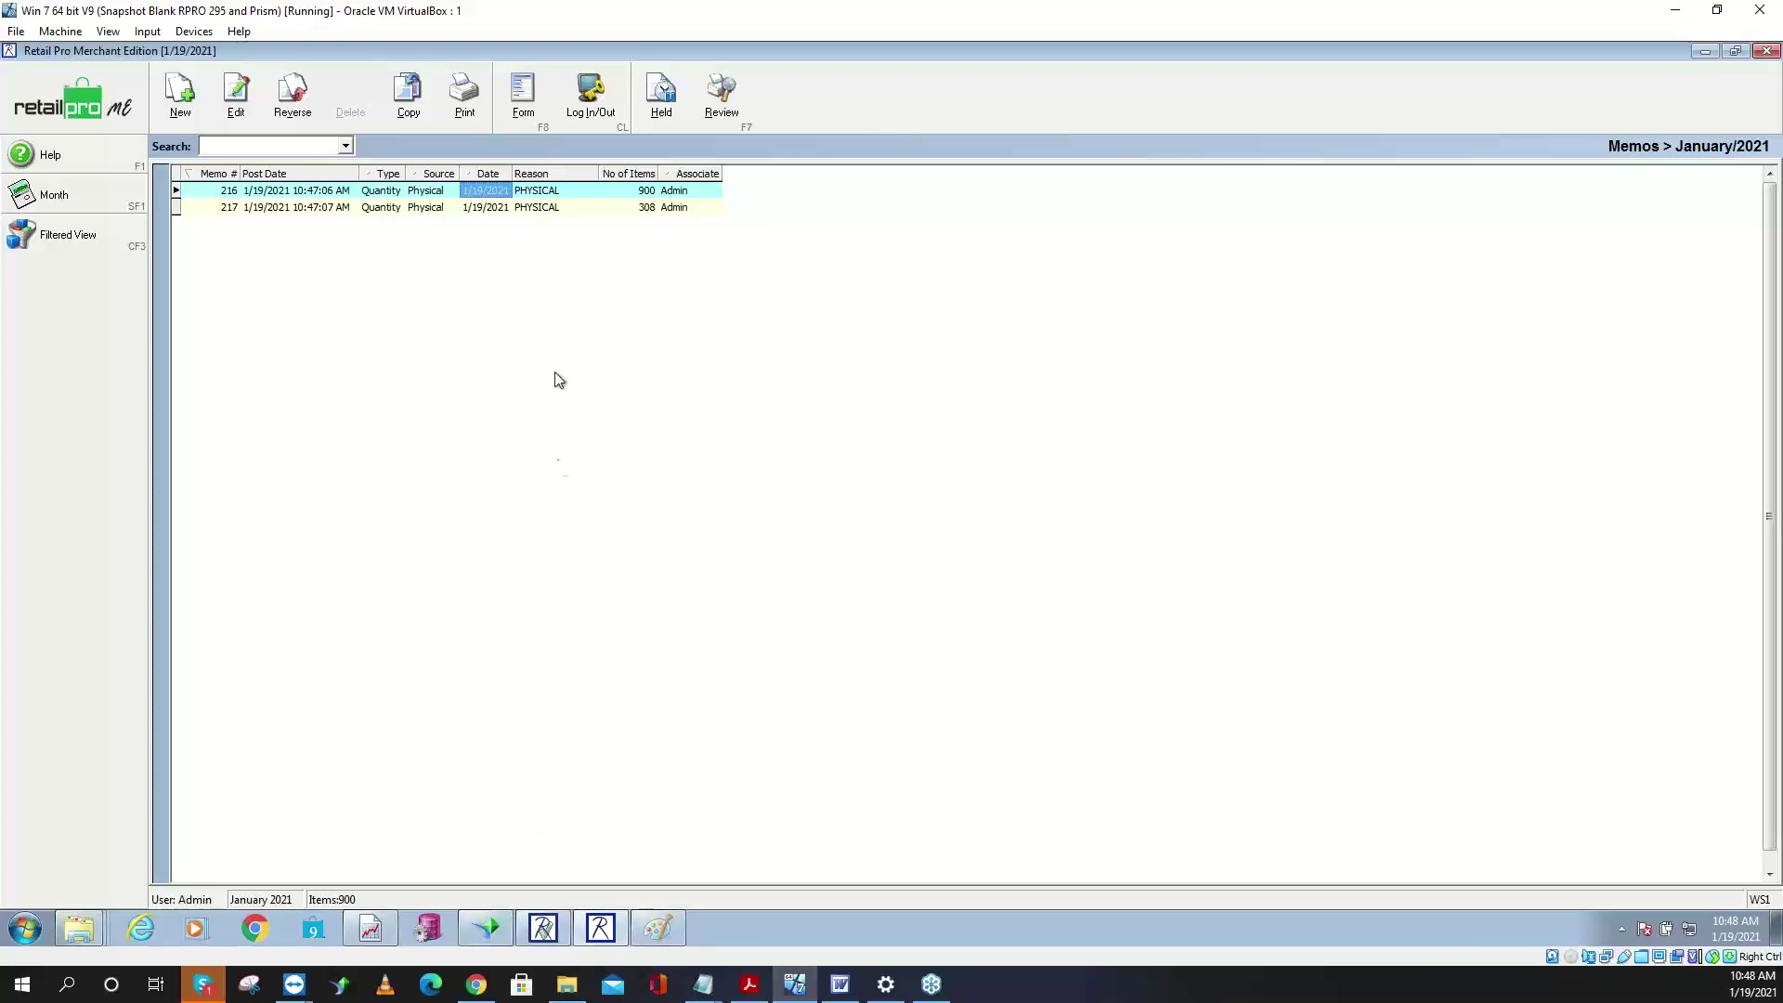
# - Close Memos and open General Reports from the Analysis module
pyautogui.click(108, 130)
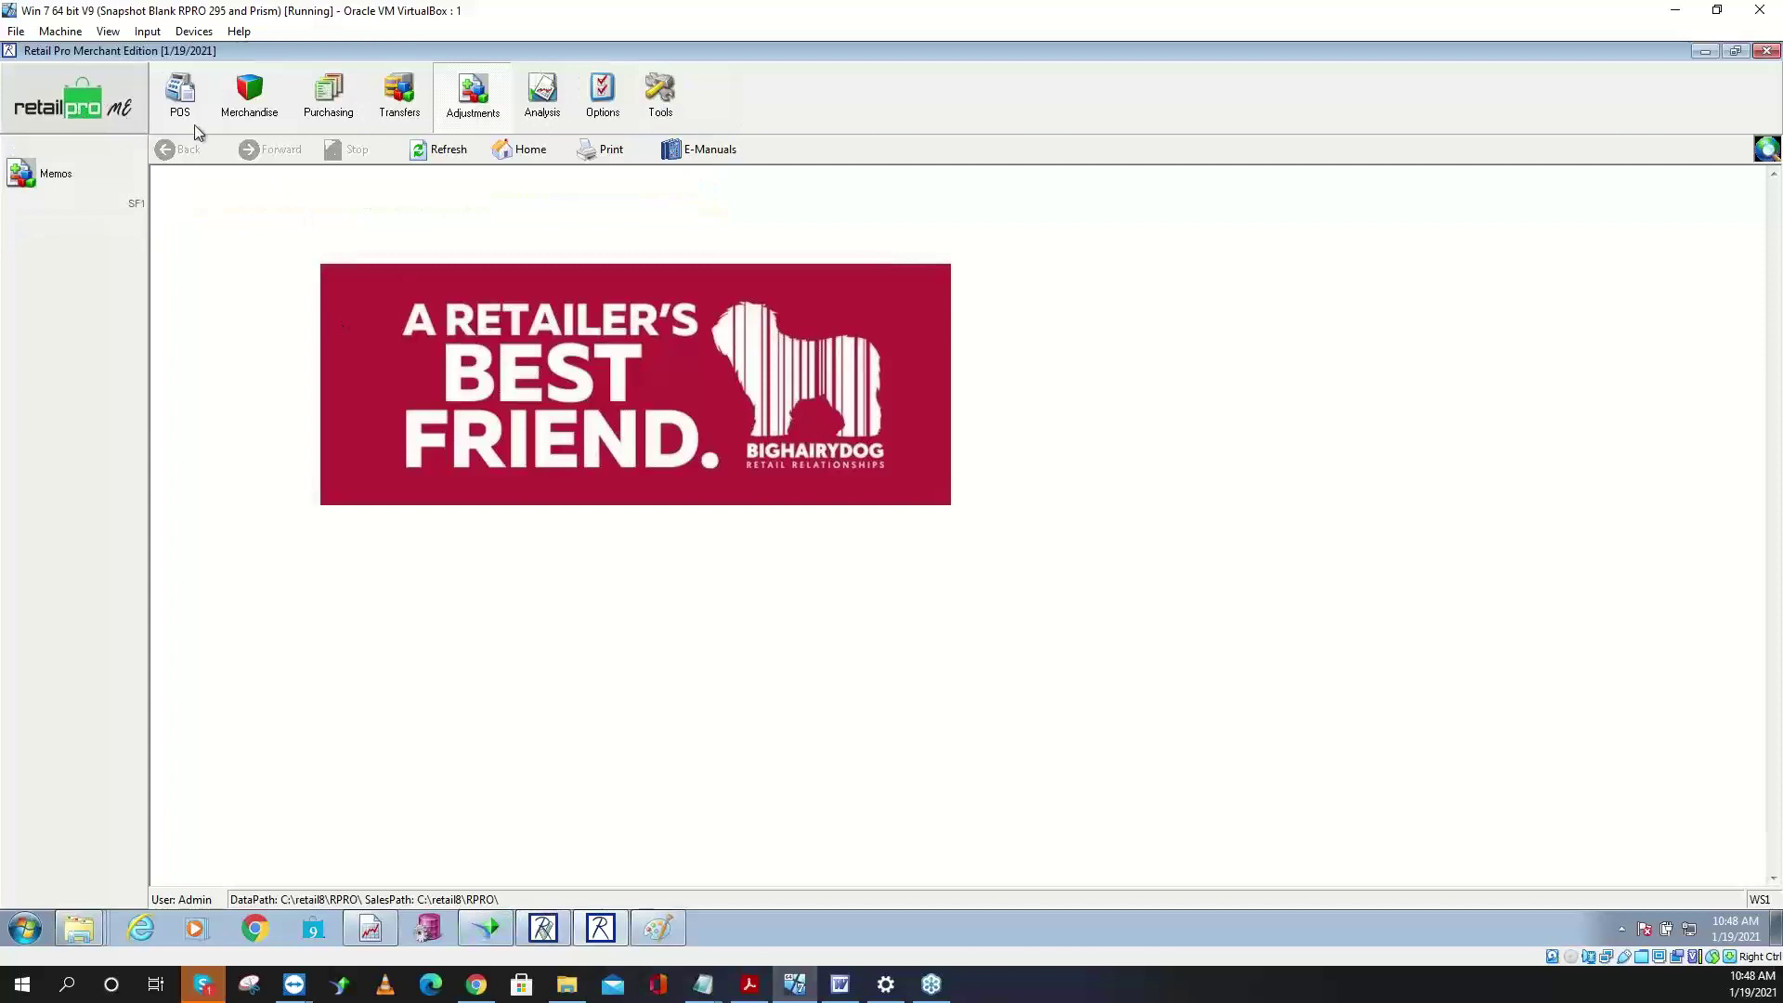
pyautogui.click(543, 98)
pyautogui.click(42, 174)
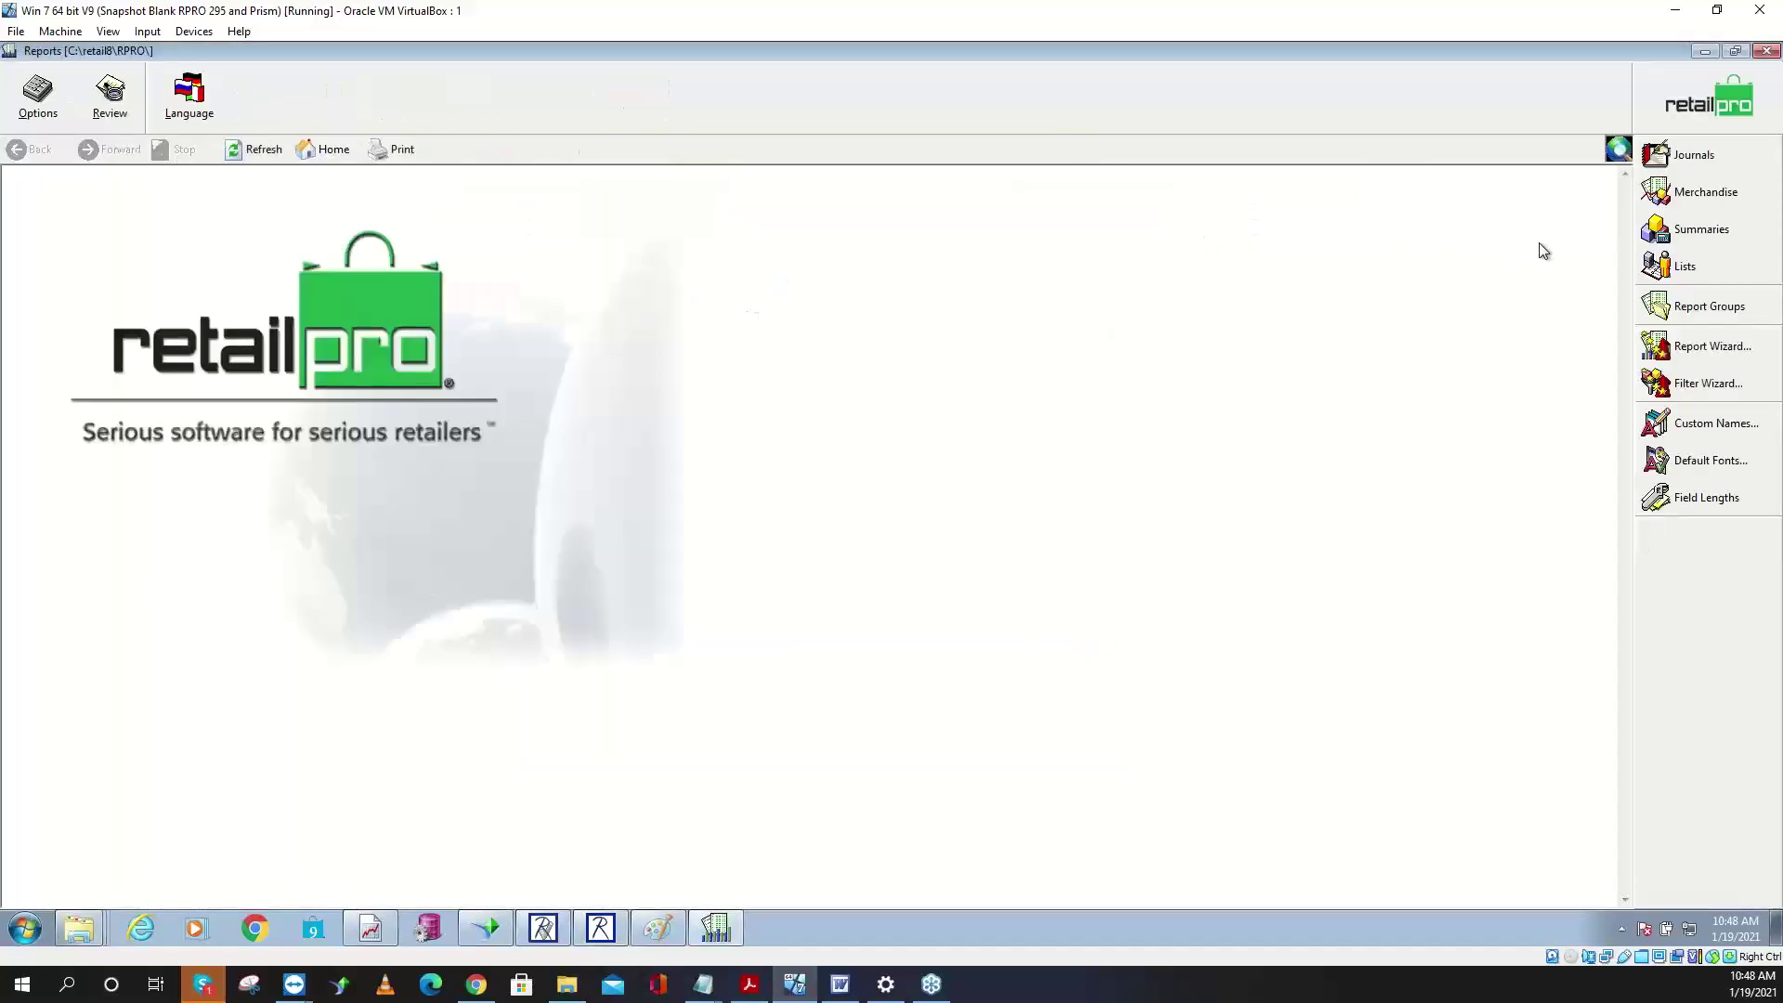
# - Browse the Summaries report list, trying Quantity Adjustments as a new report area and sorting by file name
pyautogui.click(1698, 232)
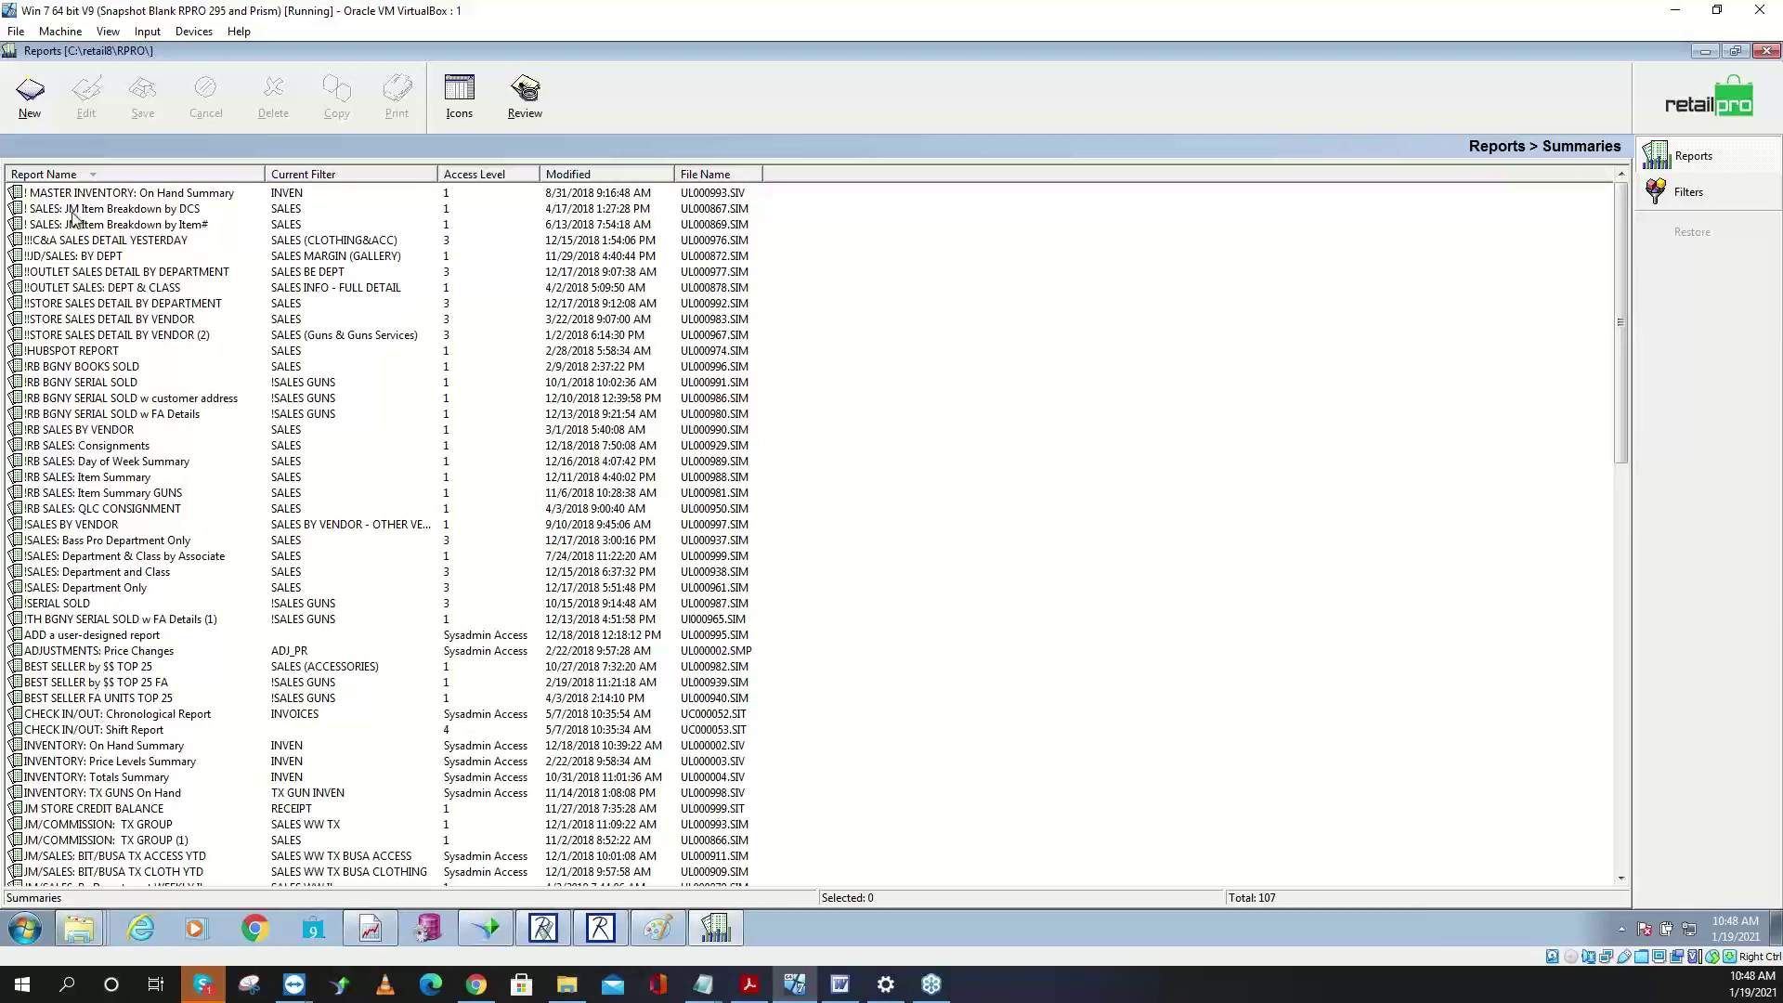
pyautogui.click(48, 83)
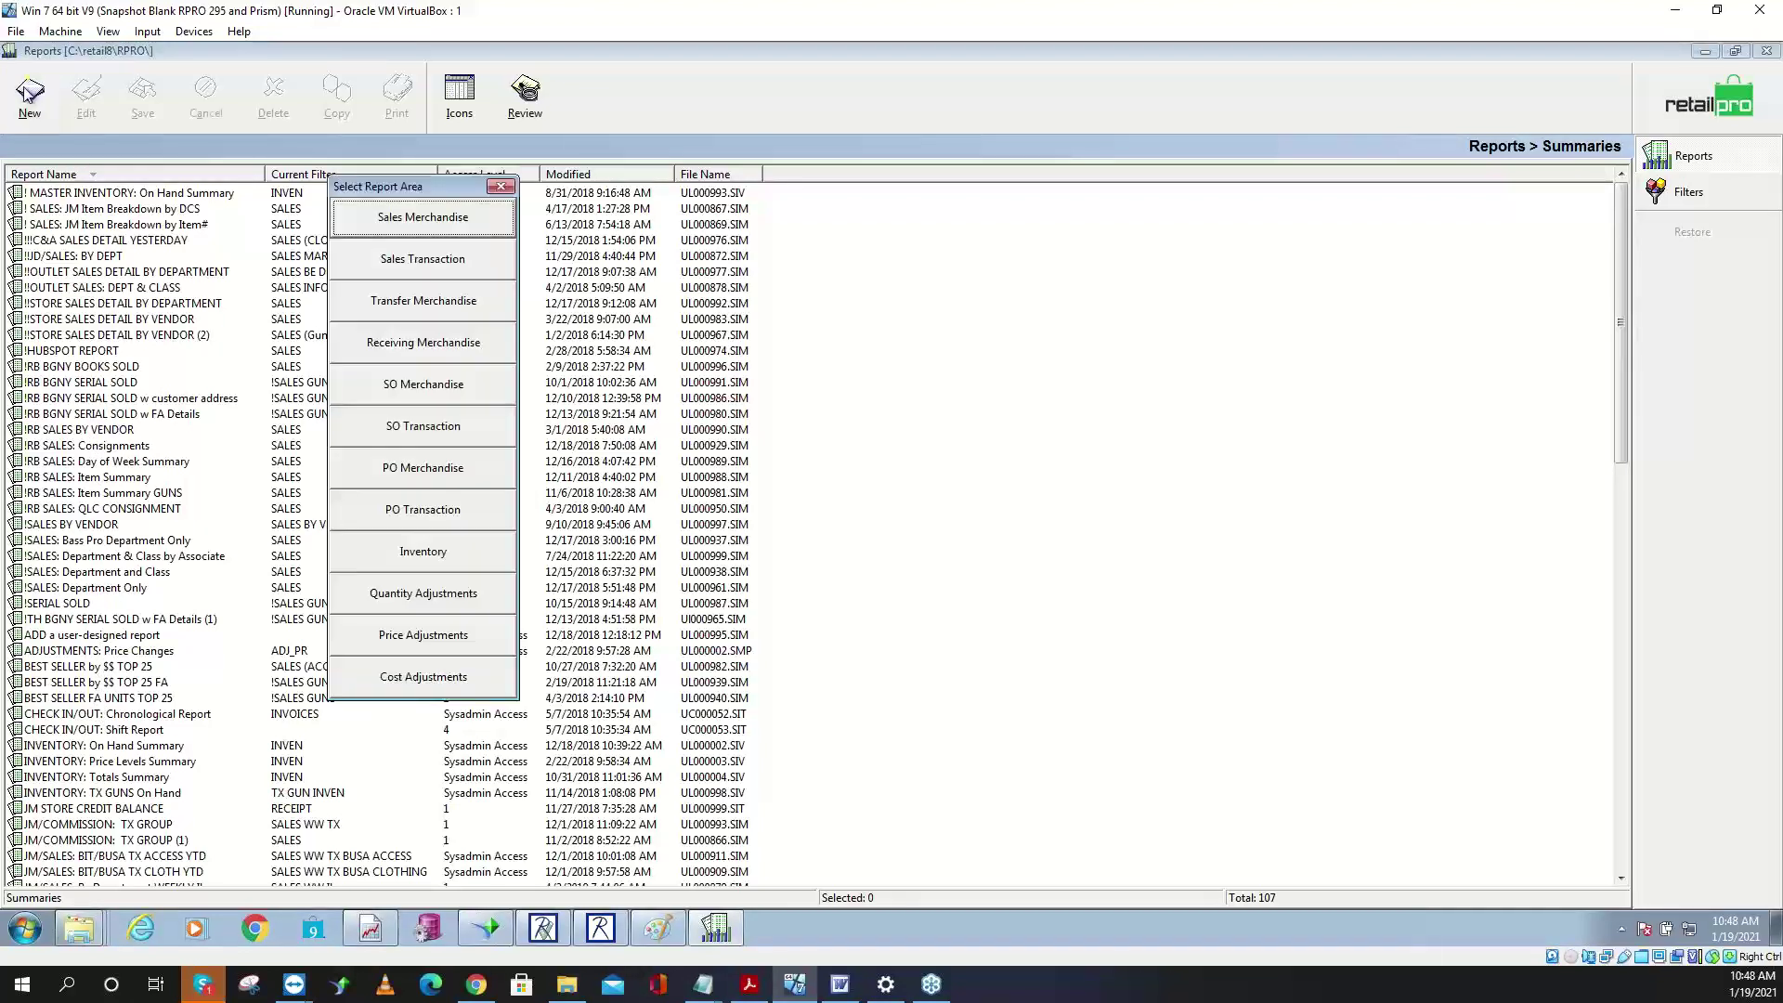
pyautogui.click(426, 596)
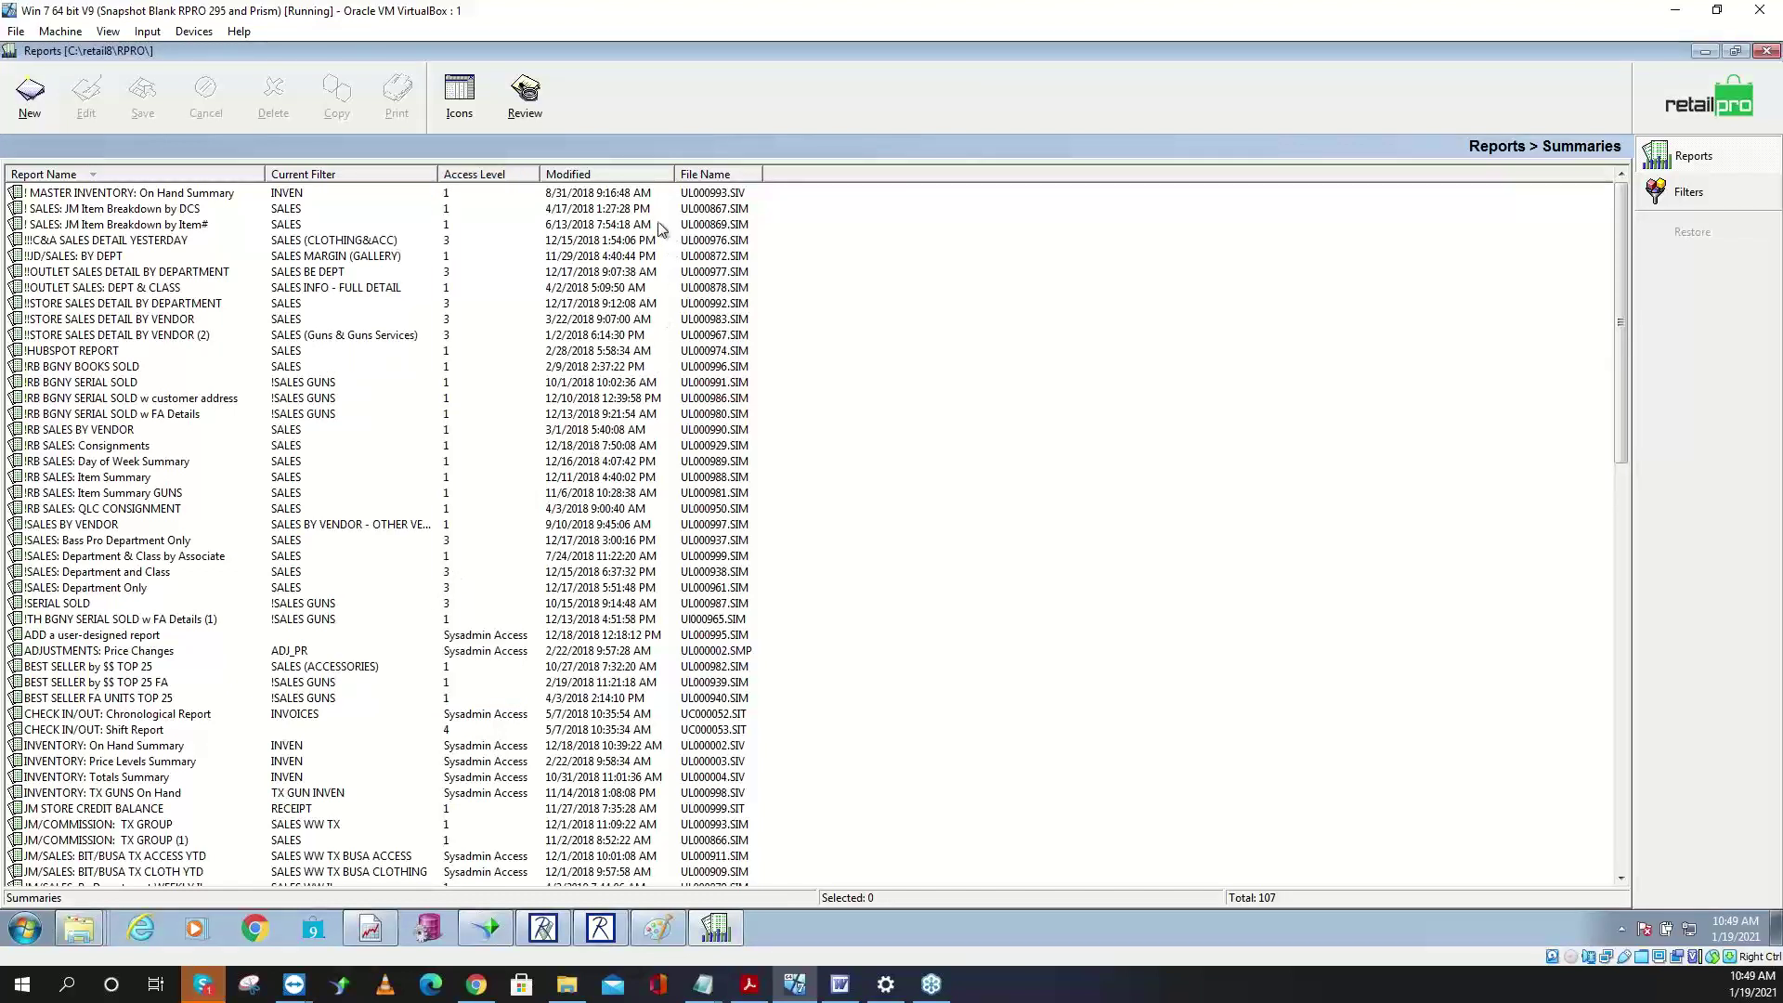
pyautogui.click(58, 104)
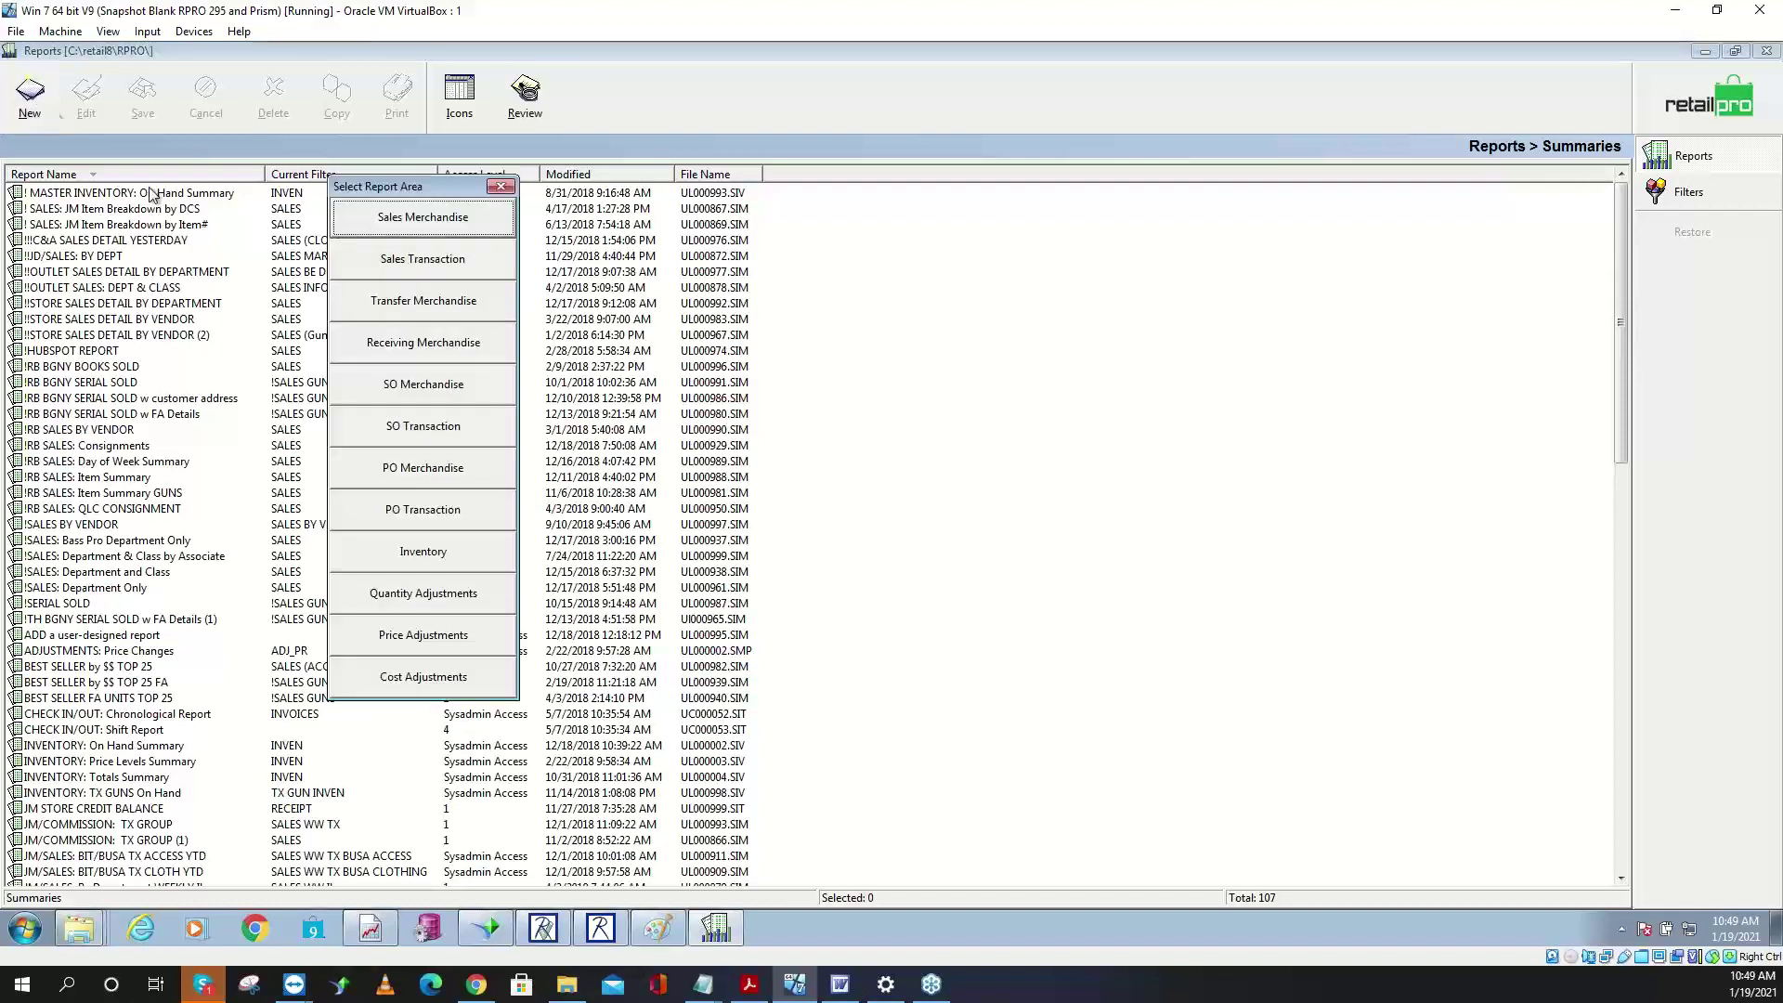
pyautogui.click(446, 599)
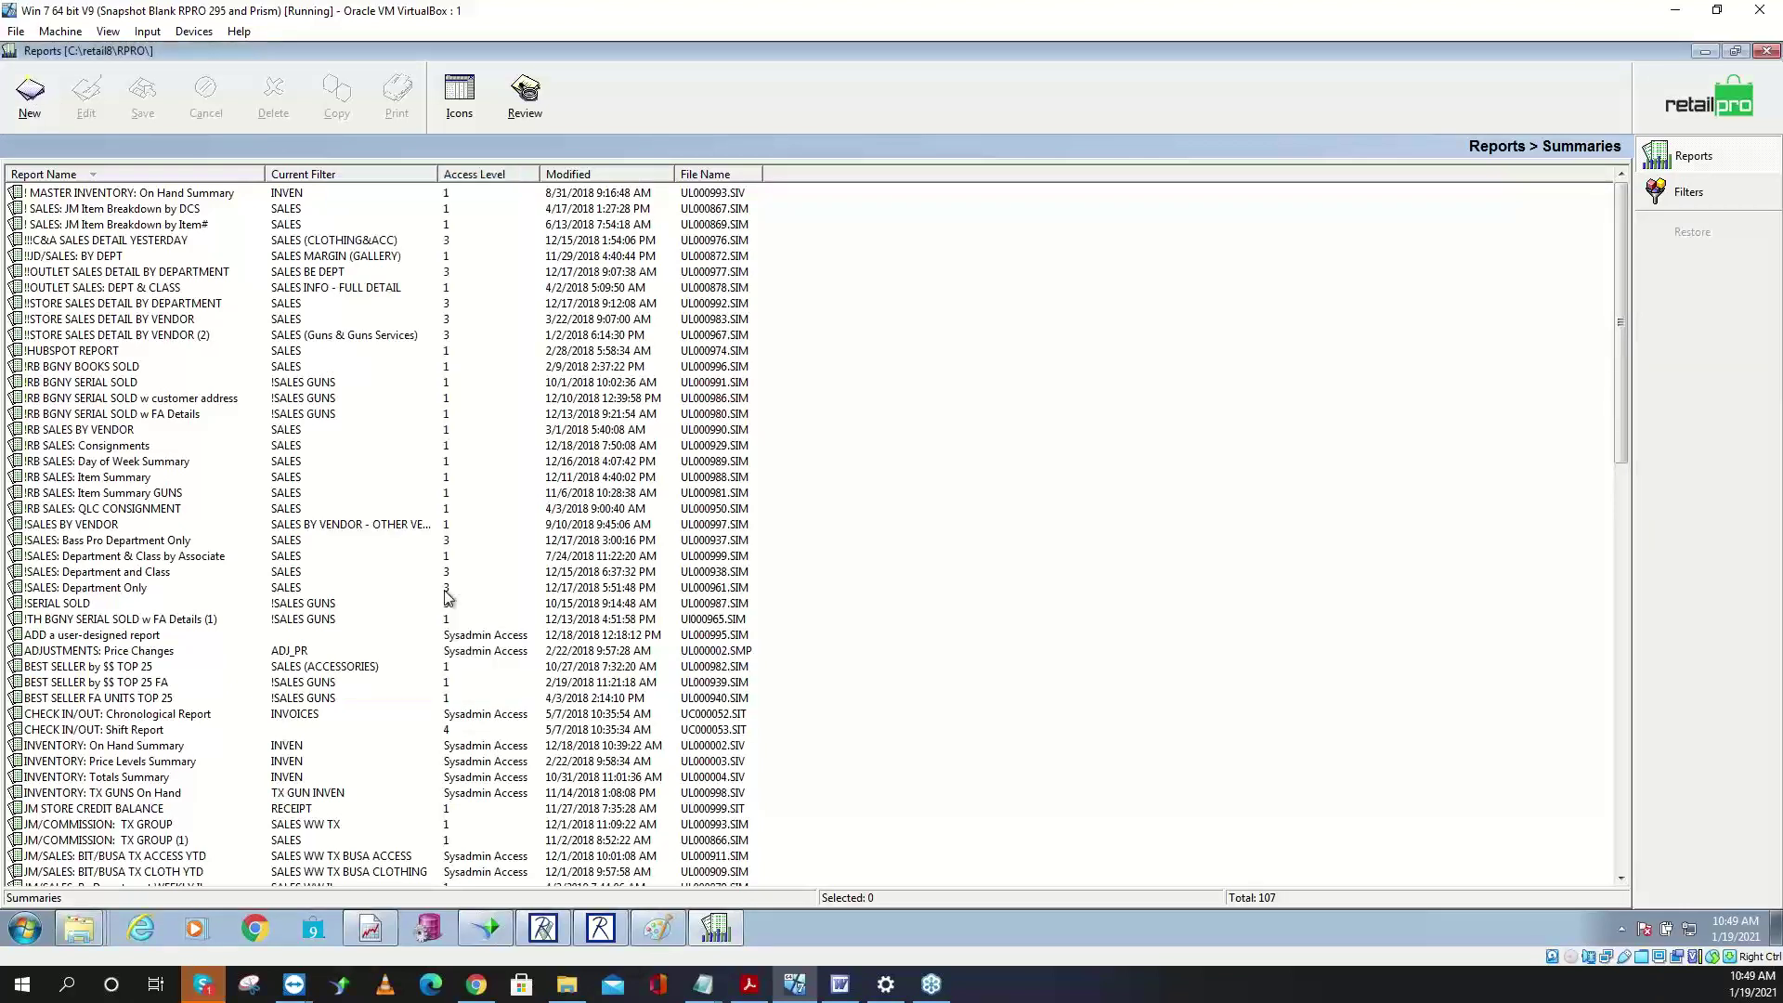
pyautogui.click(93, 271)
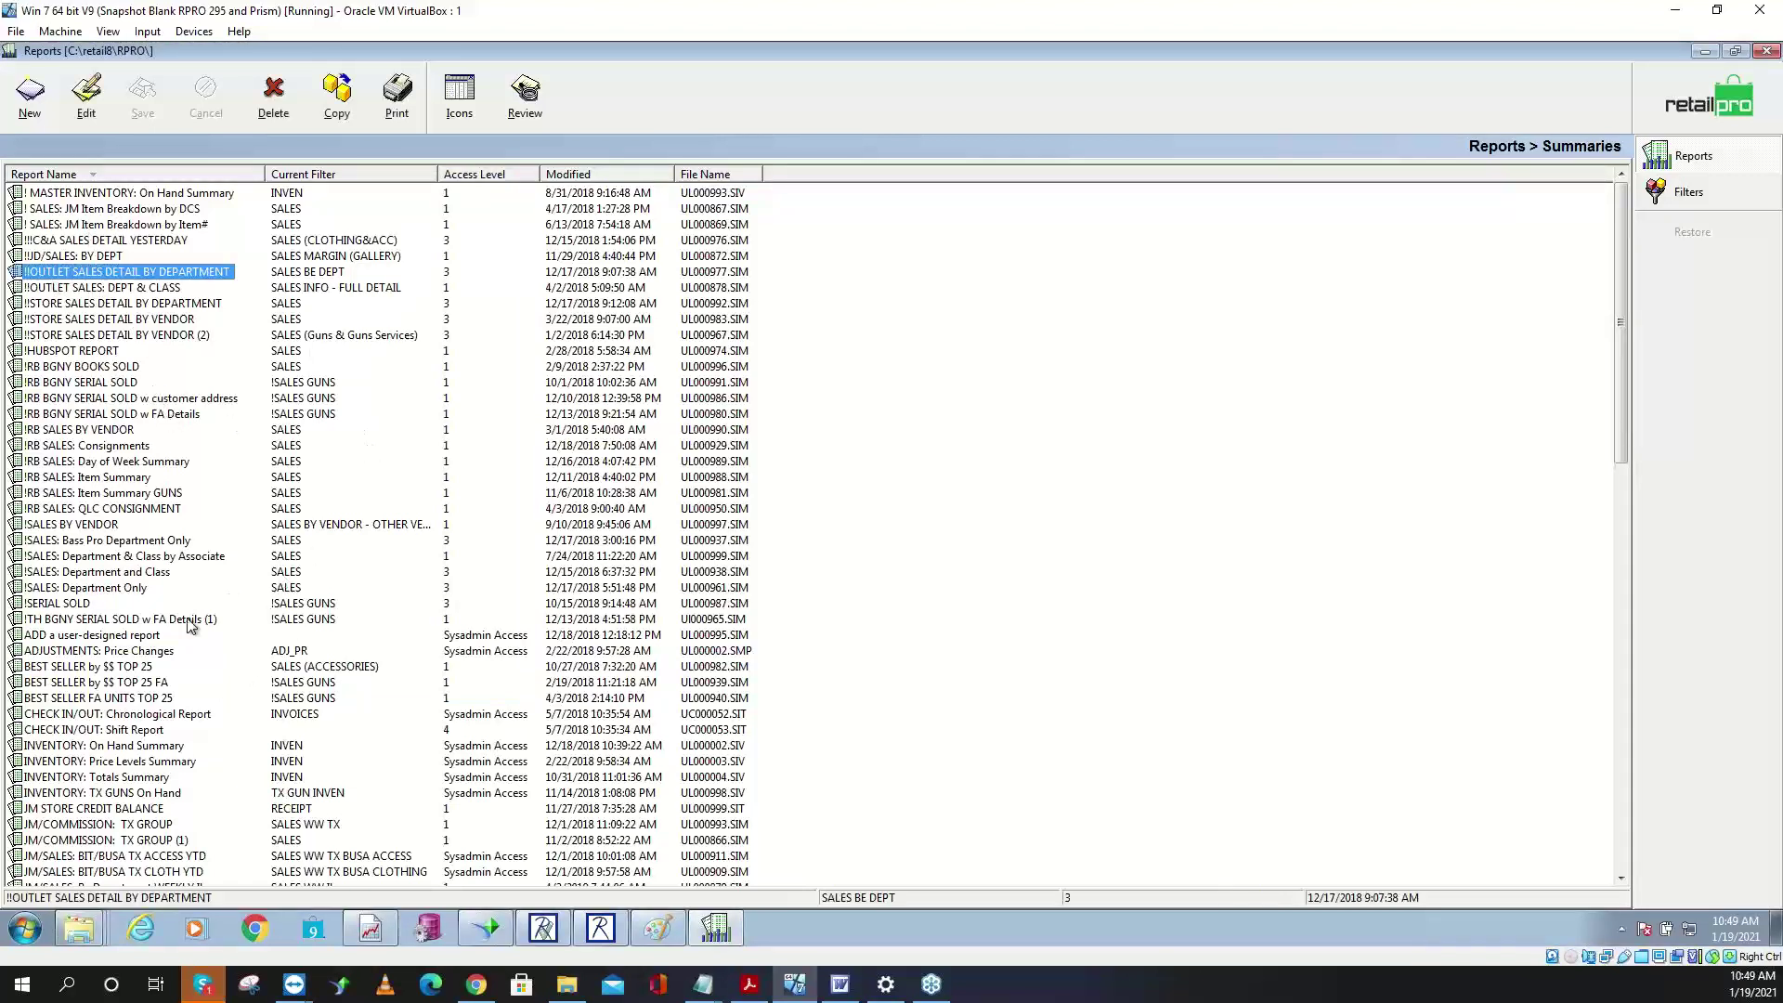
pyautogui.click(130, 652)
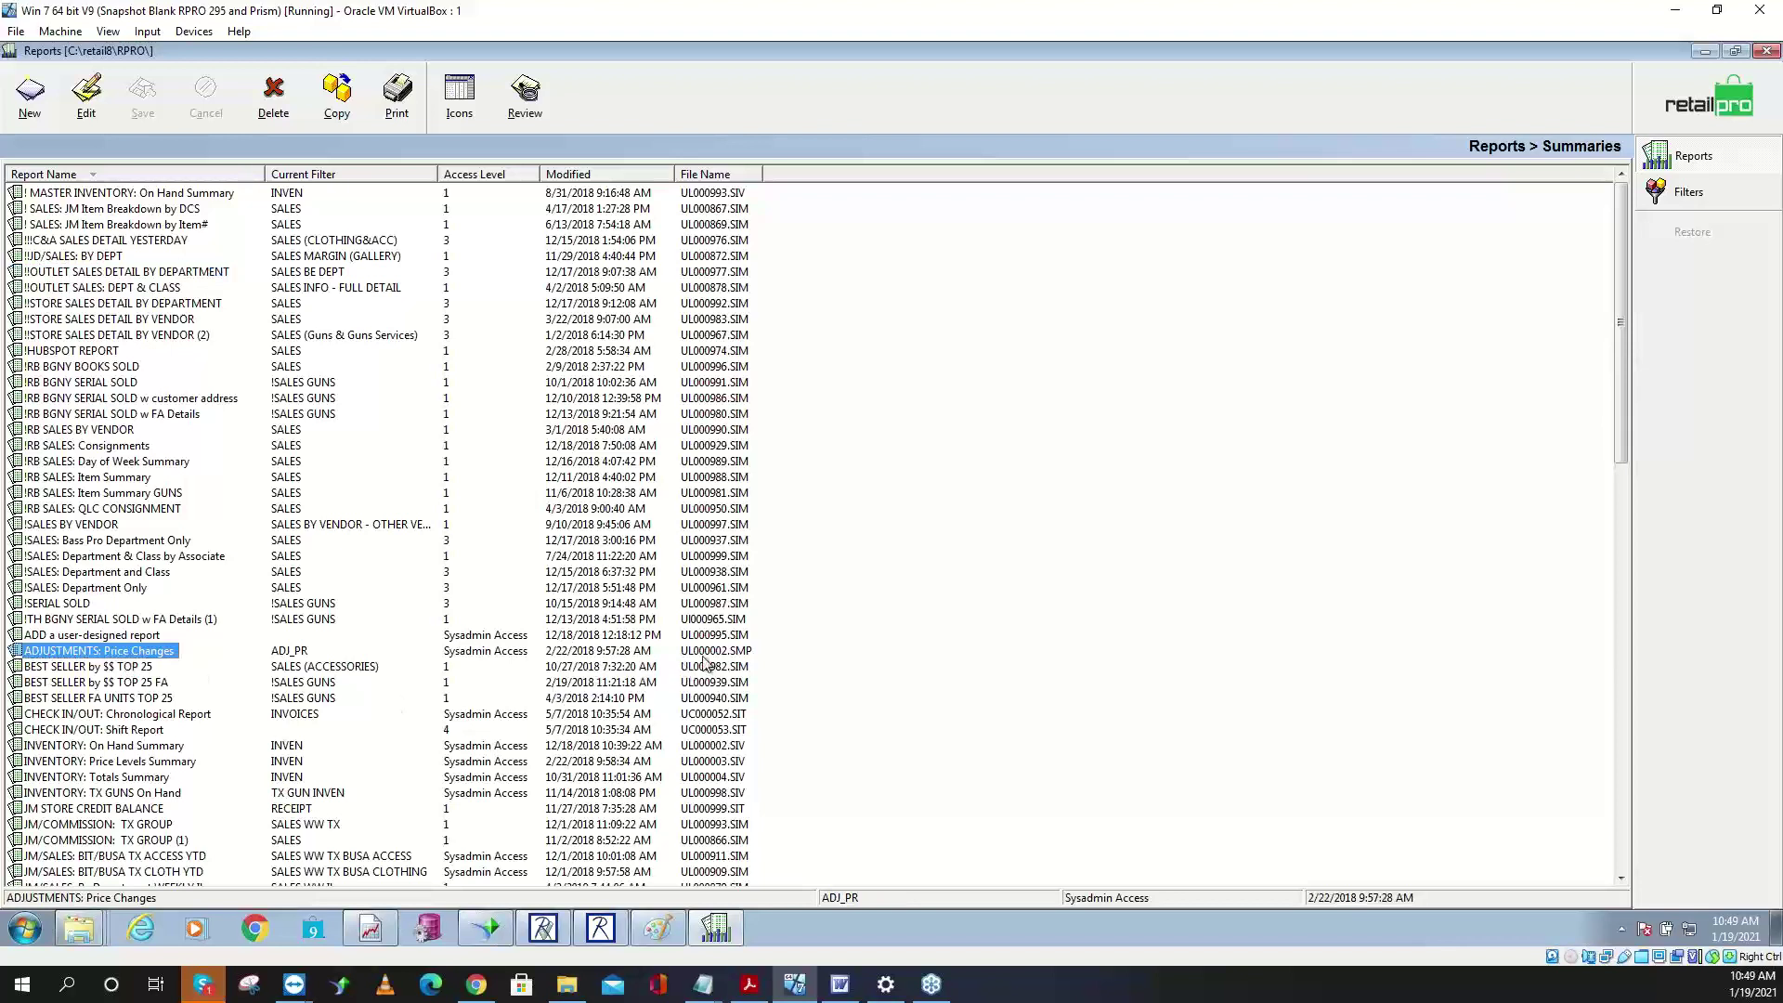
pyautogui.click(705, 174)
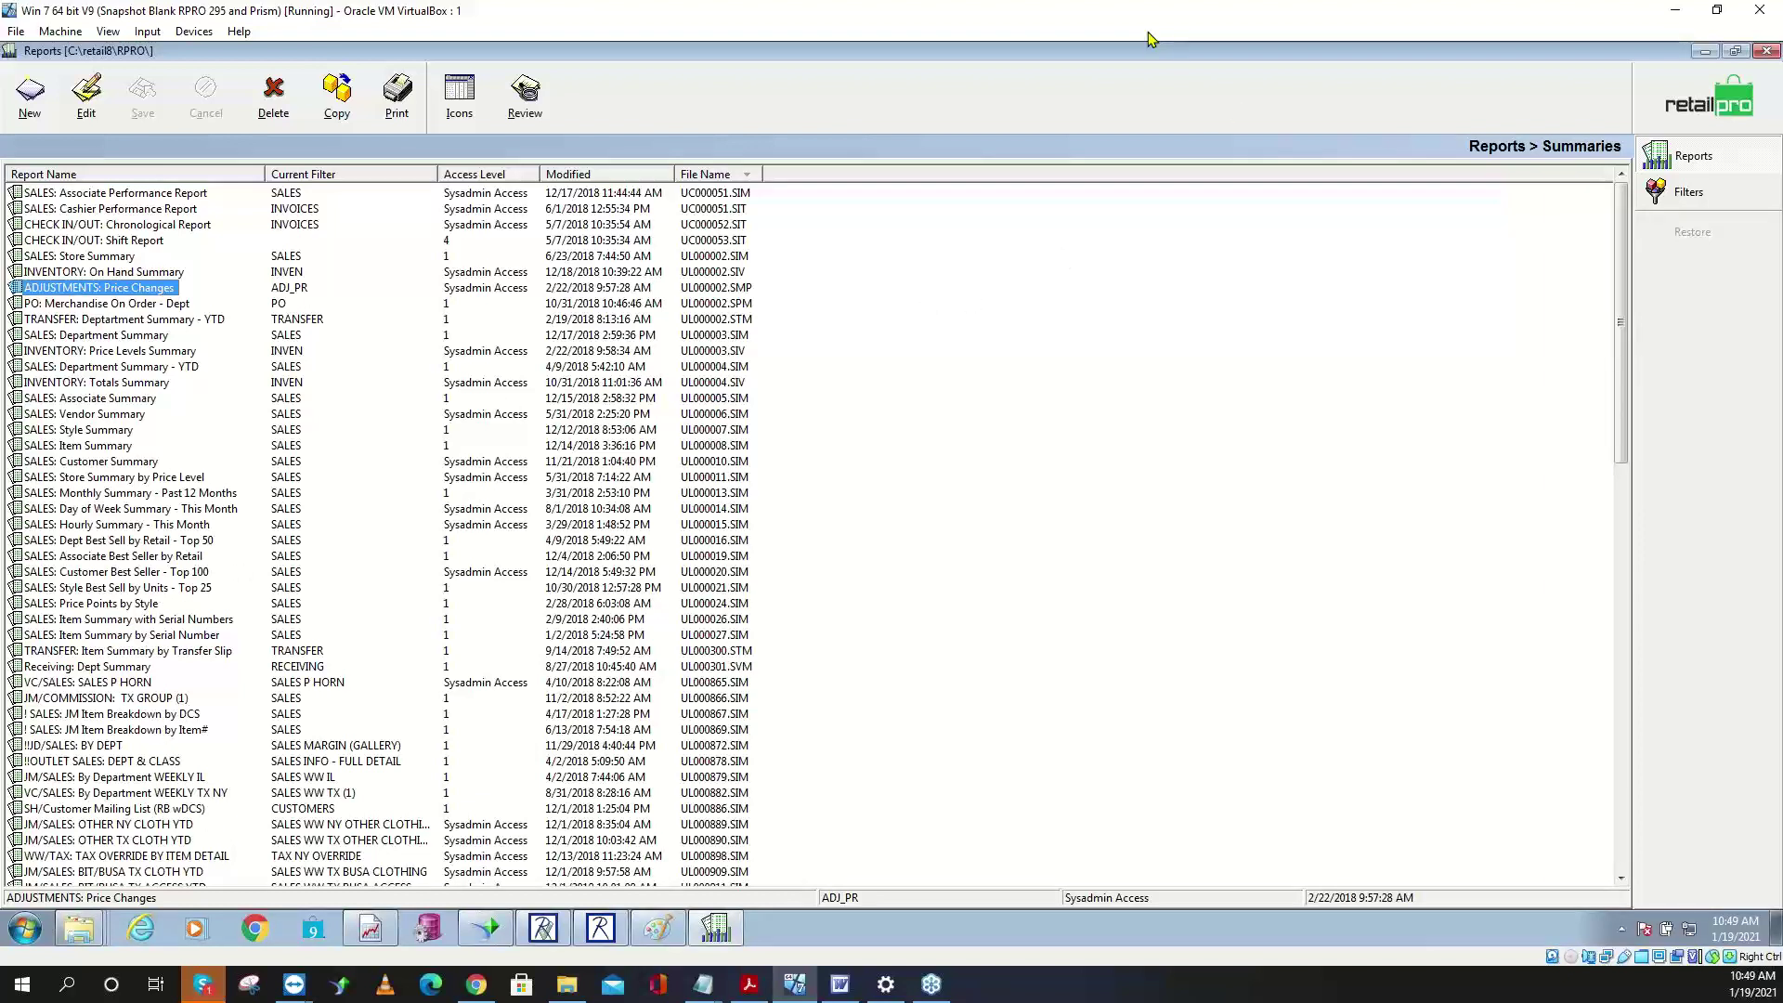
pyautogui.click(727, 480)
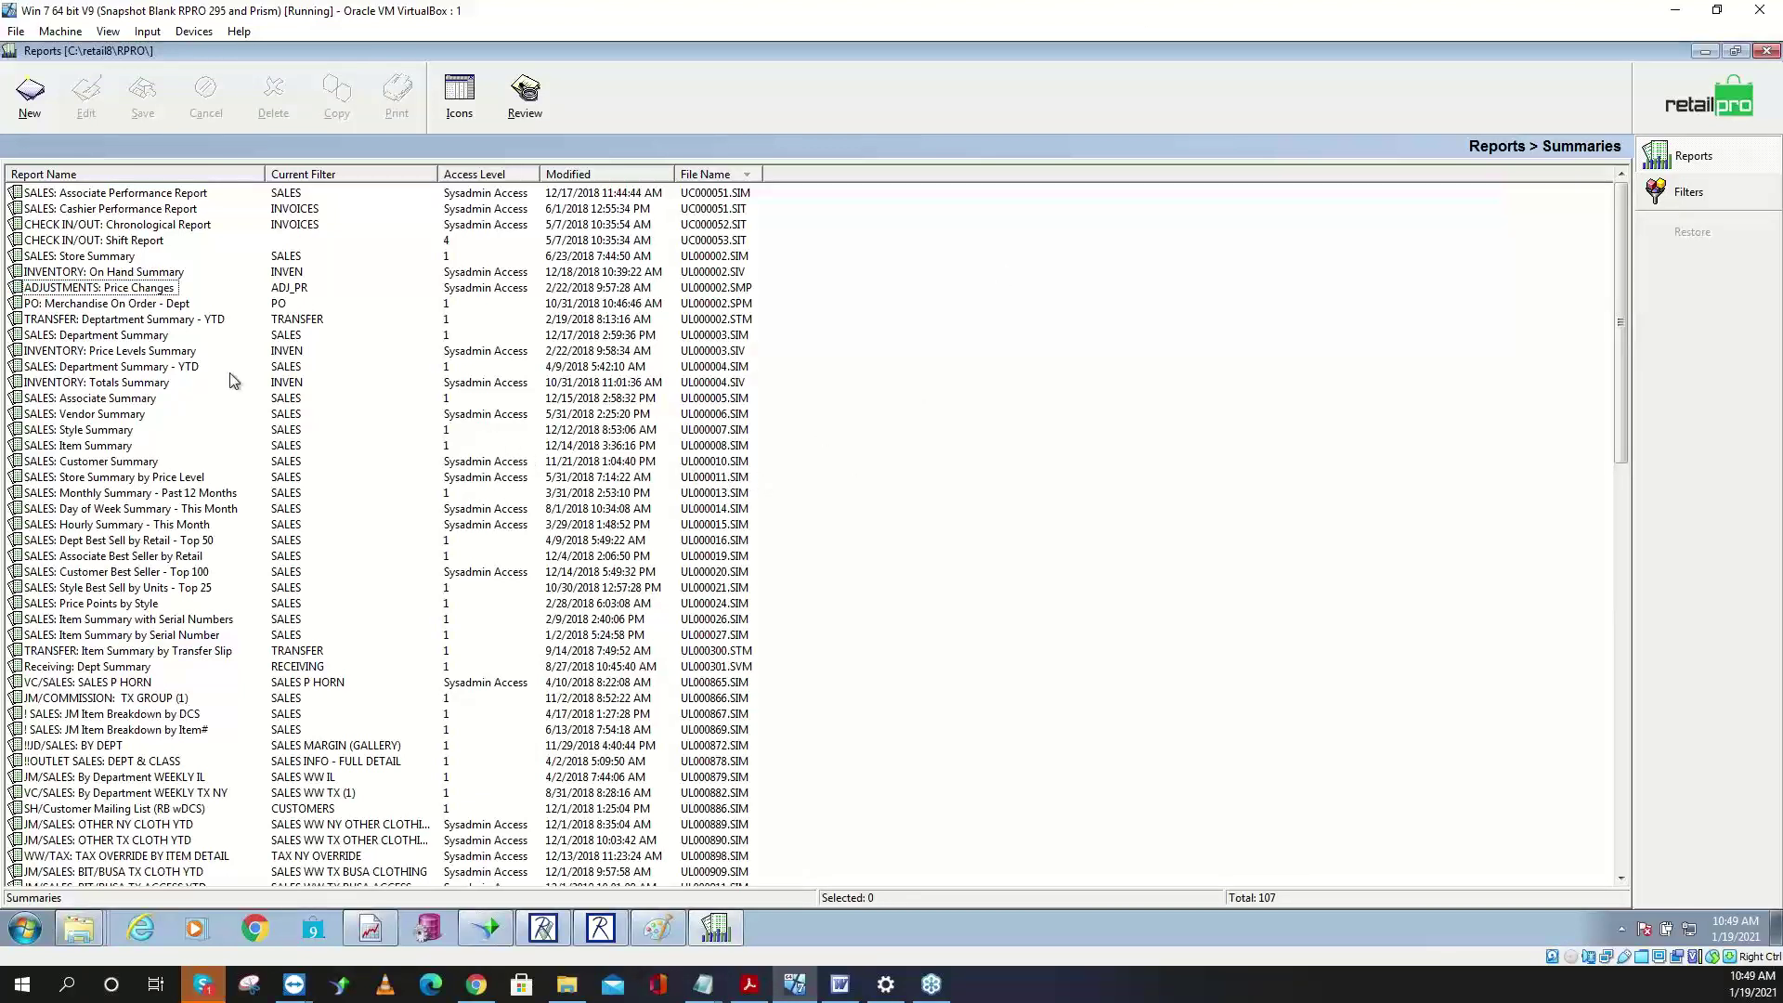
pyautogui.click(51, 399)
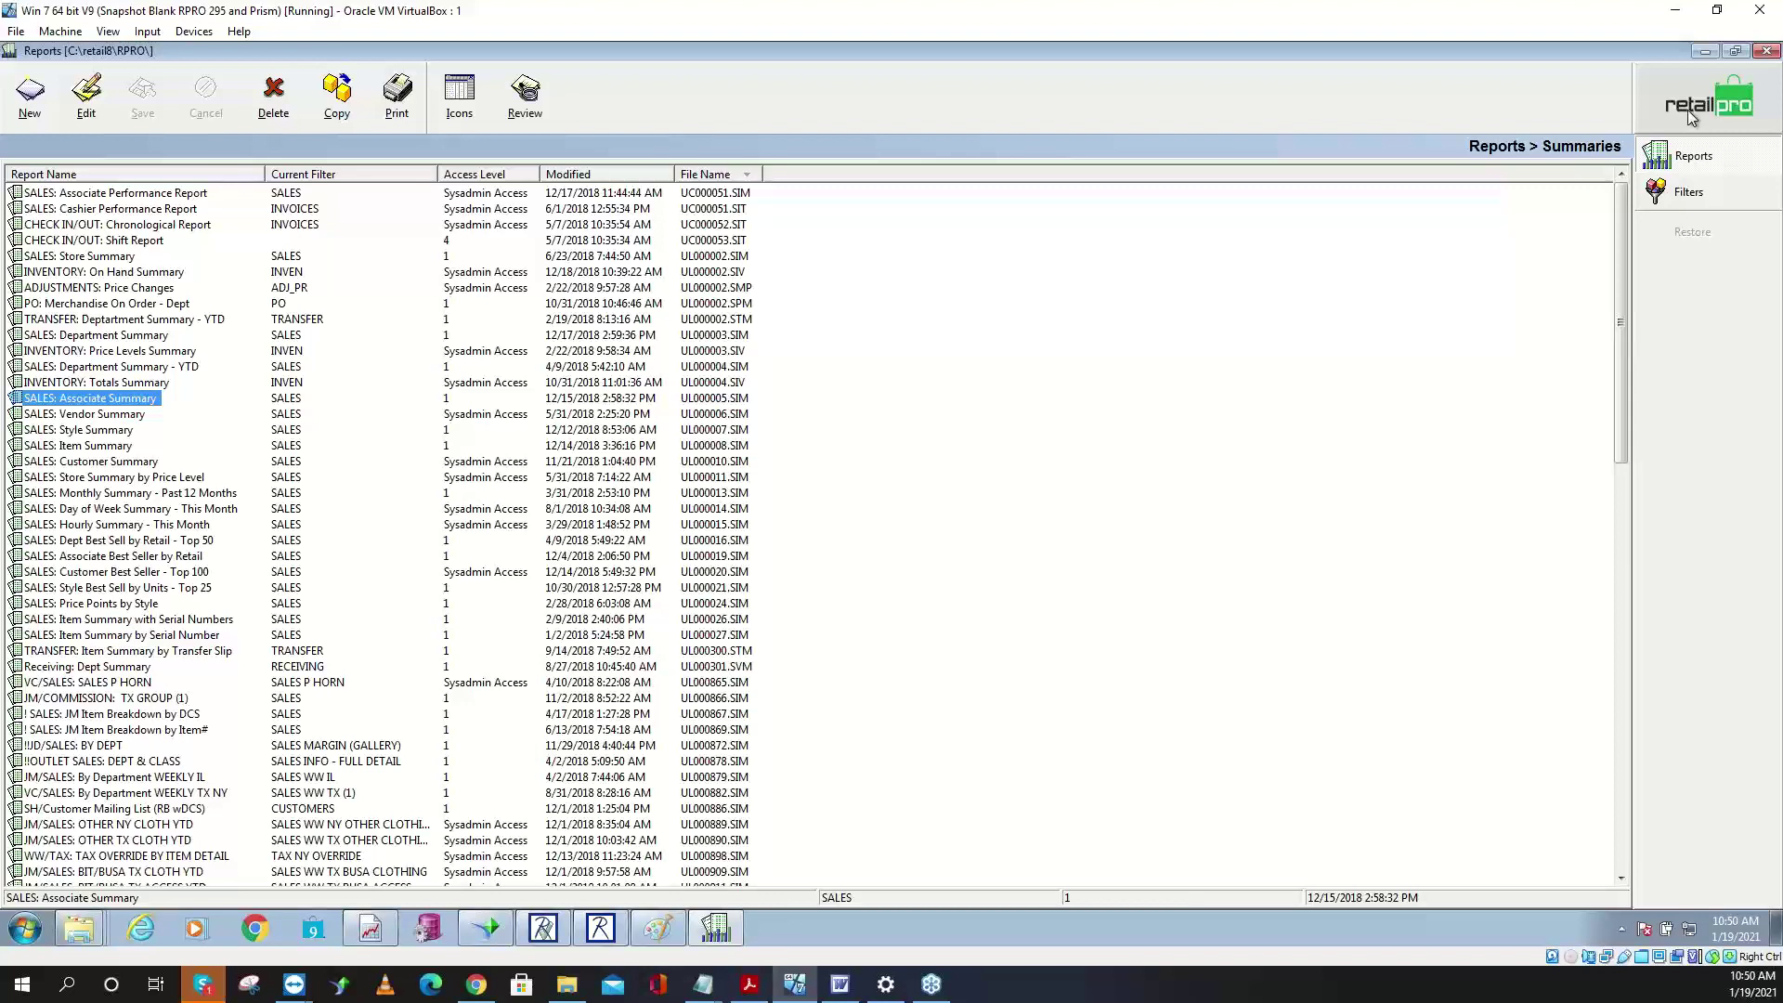
# - Try the Sales Merchandise and Transfer Merchandise areas for a new report without creating one
pyautogui.click(31, 95)
pyautogui.click(448, 231)
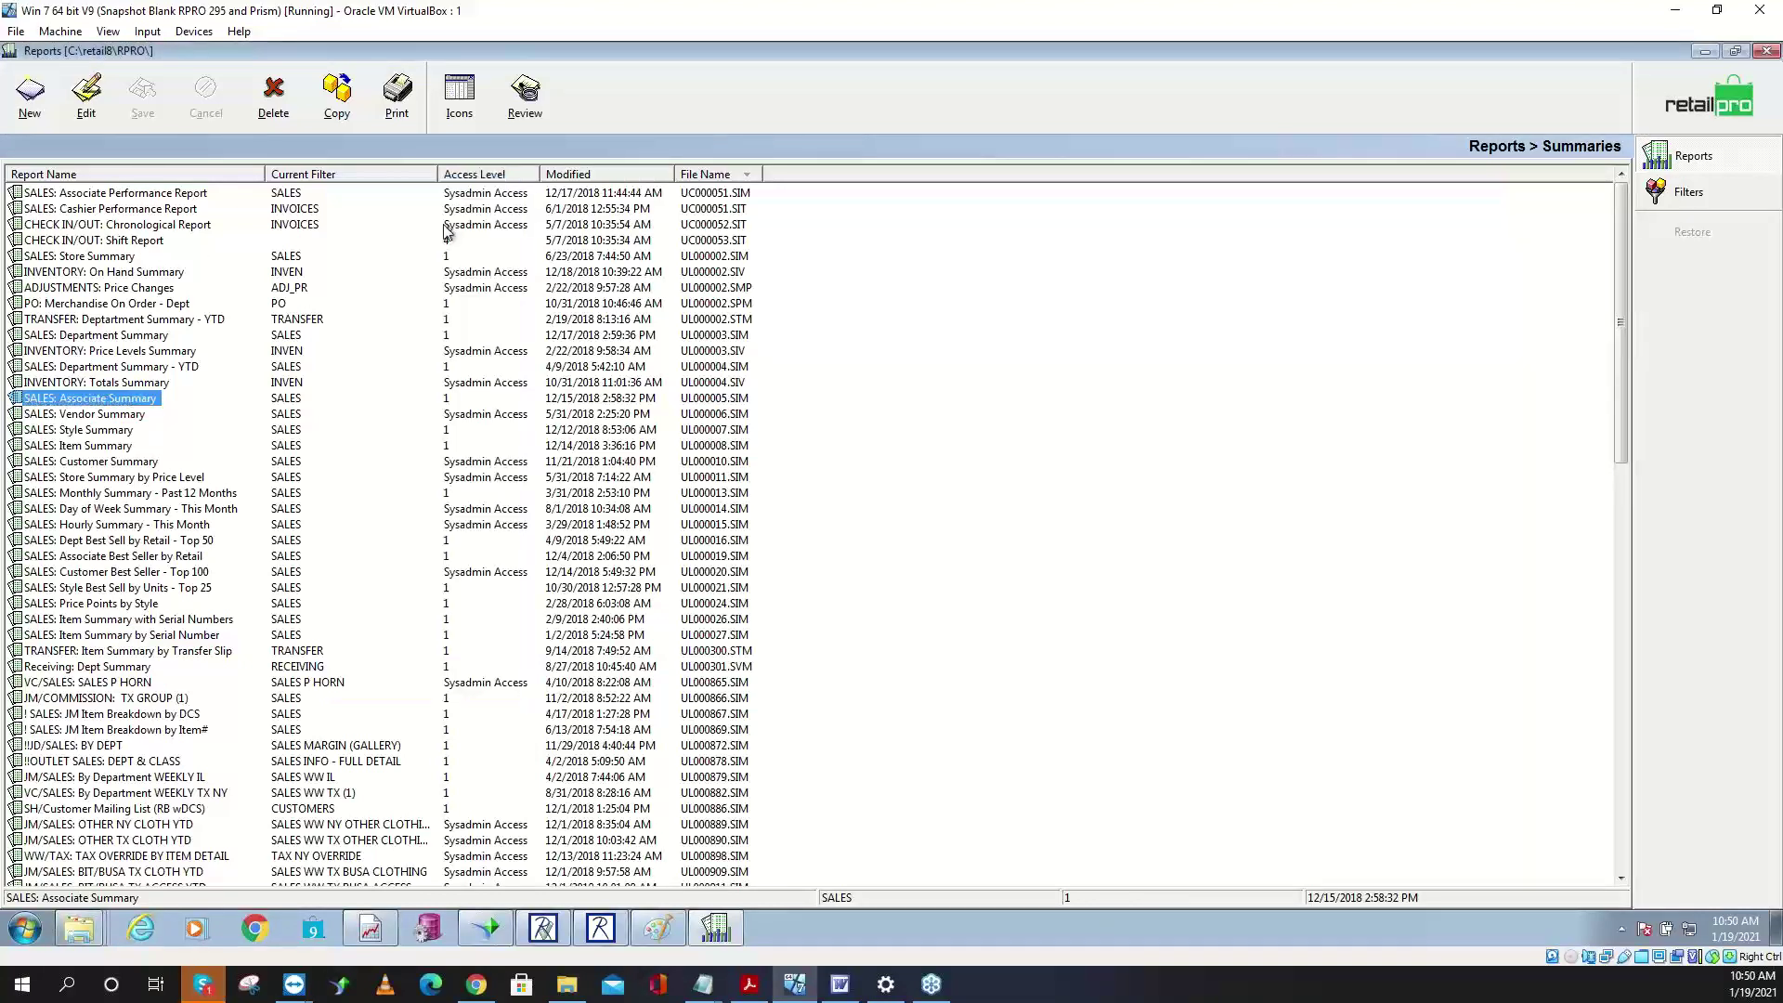
pyautogui.click(31, 95)
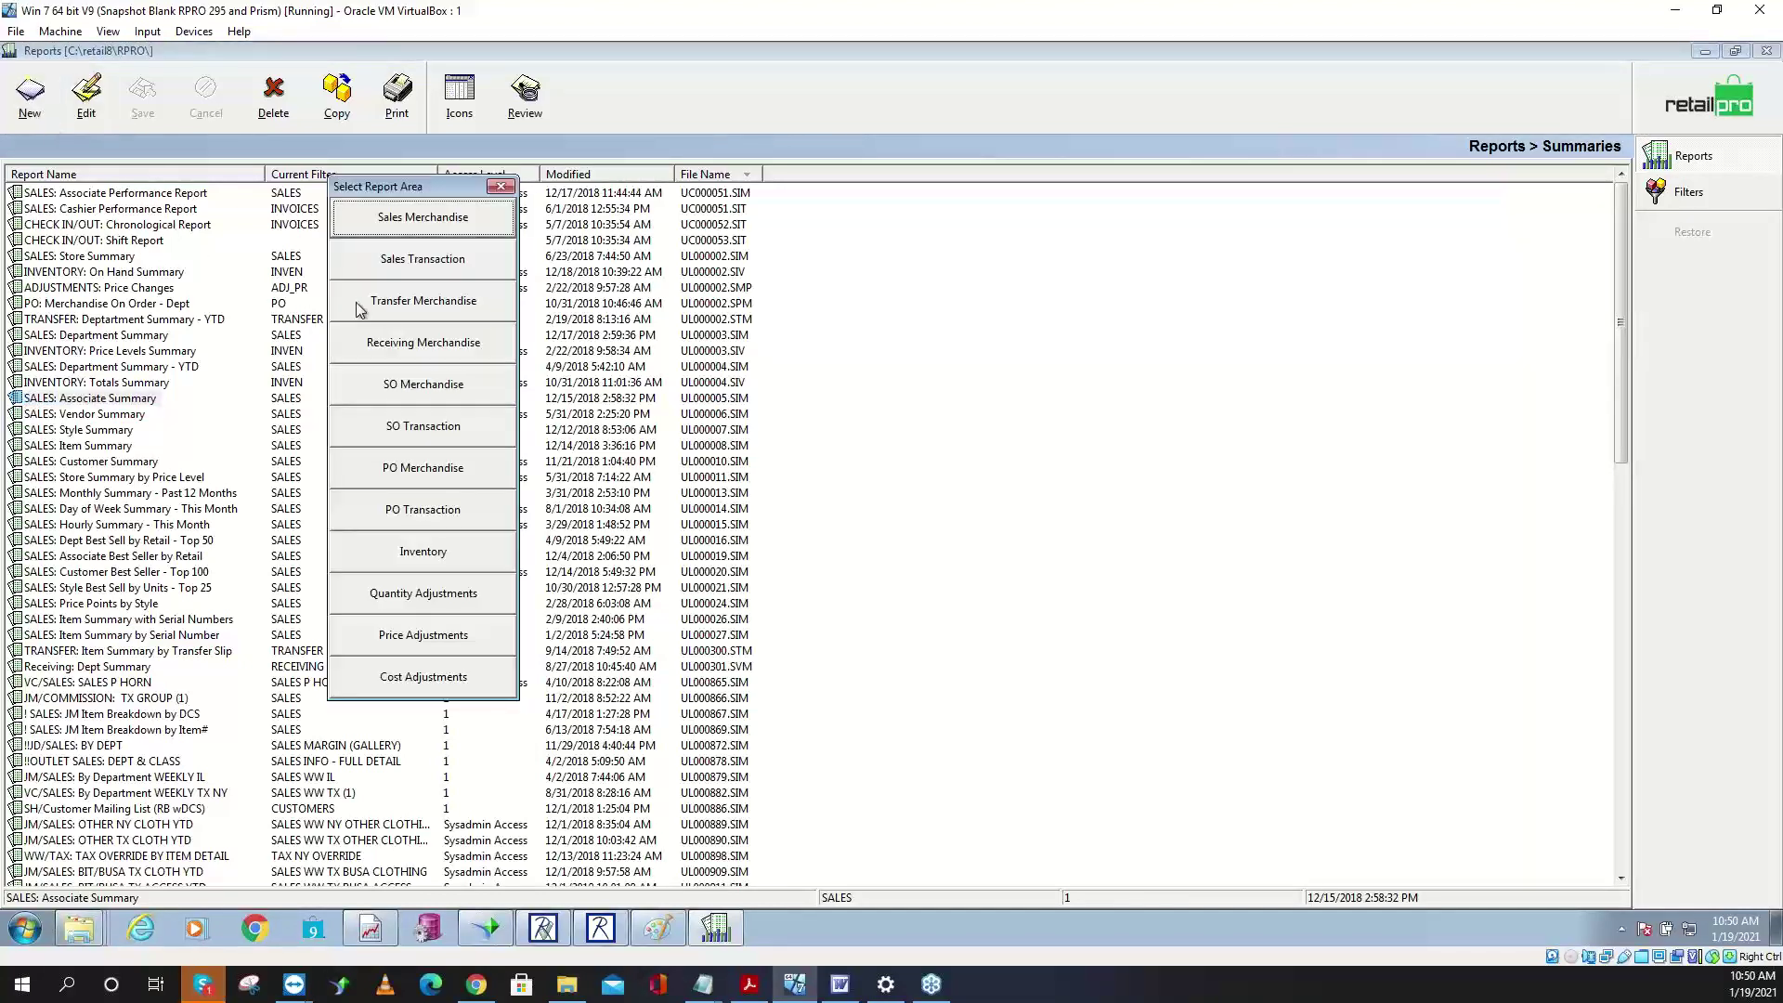
pyautogui.click(411, 306)
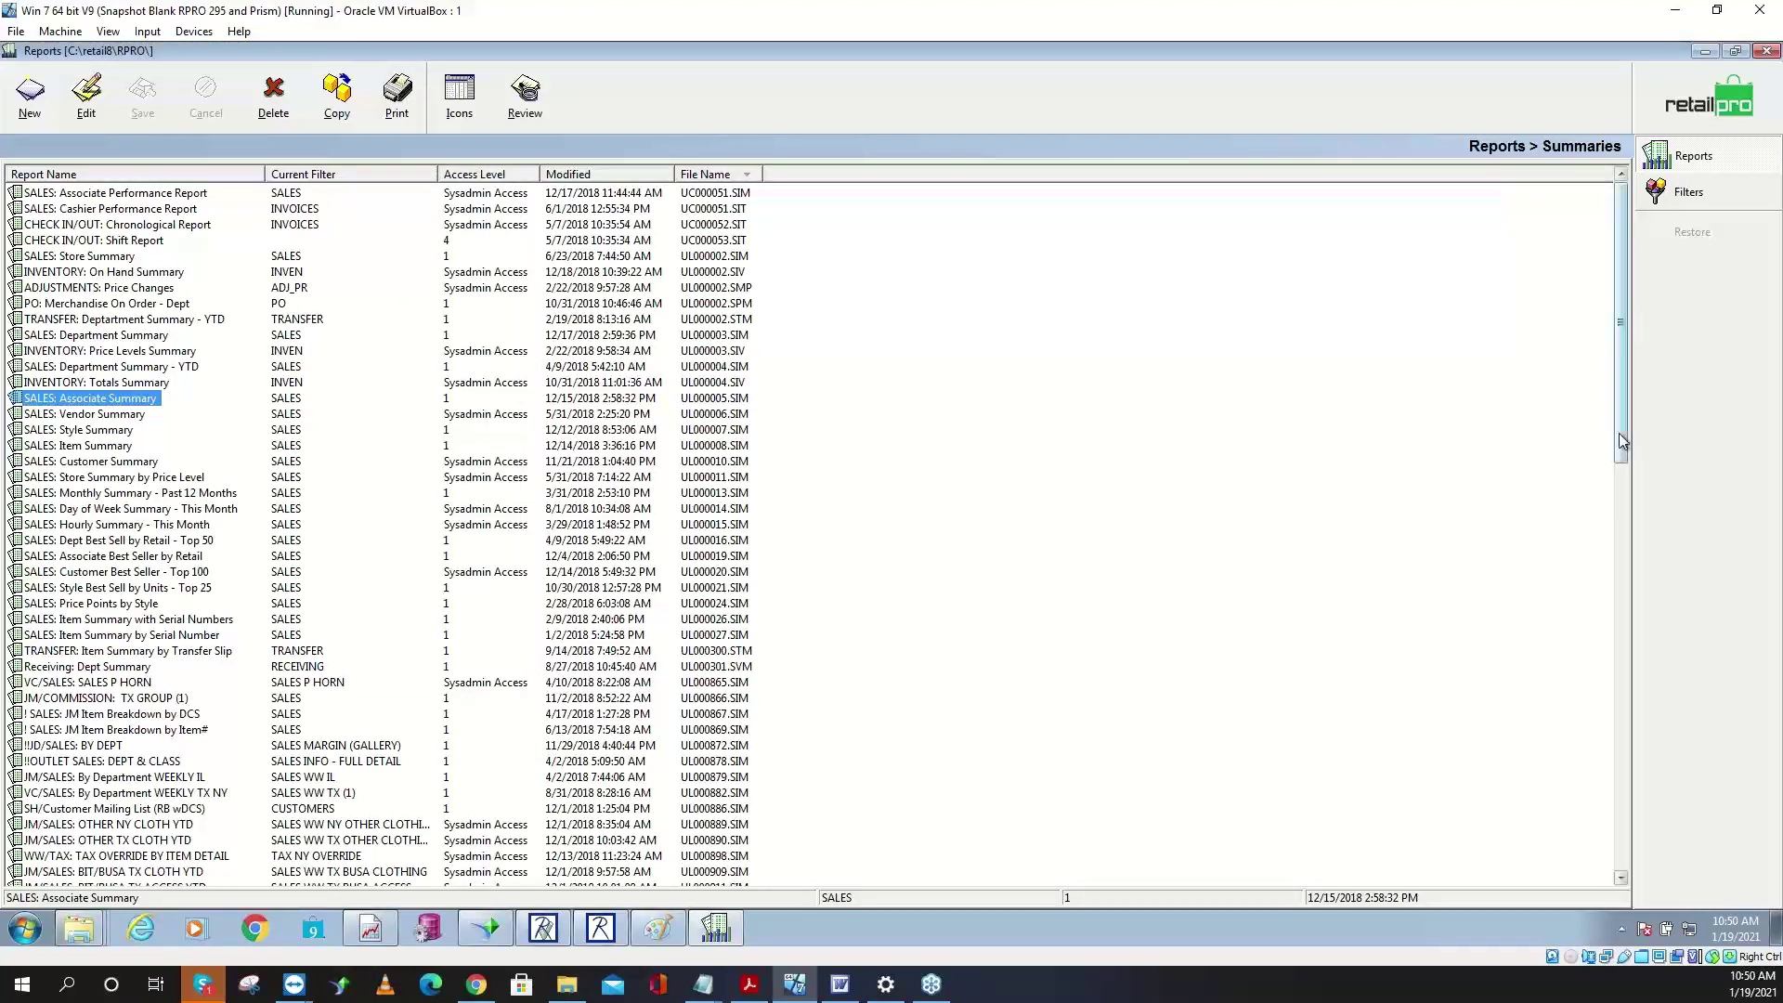
pyautogui.scroll(-1, 1623, 442)
# - Open the Journals report list and check the Sales area for a new journal
pyautogui.click(1692, 156)
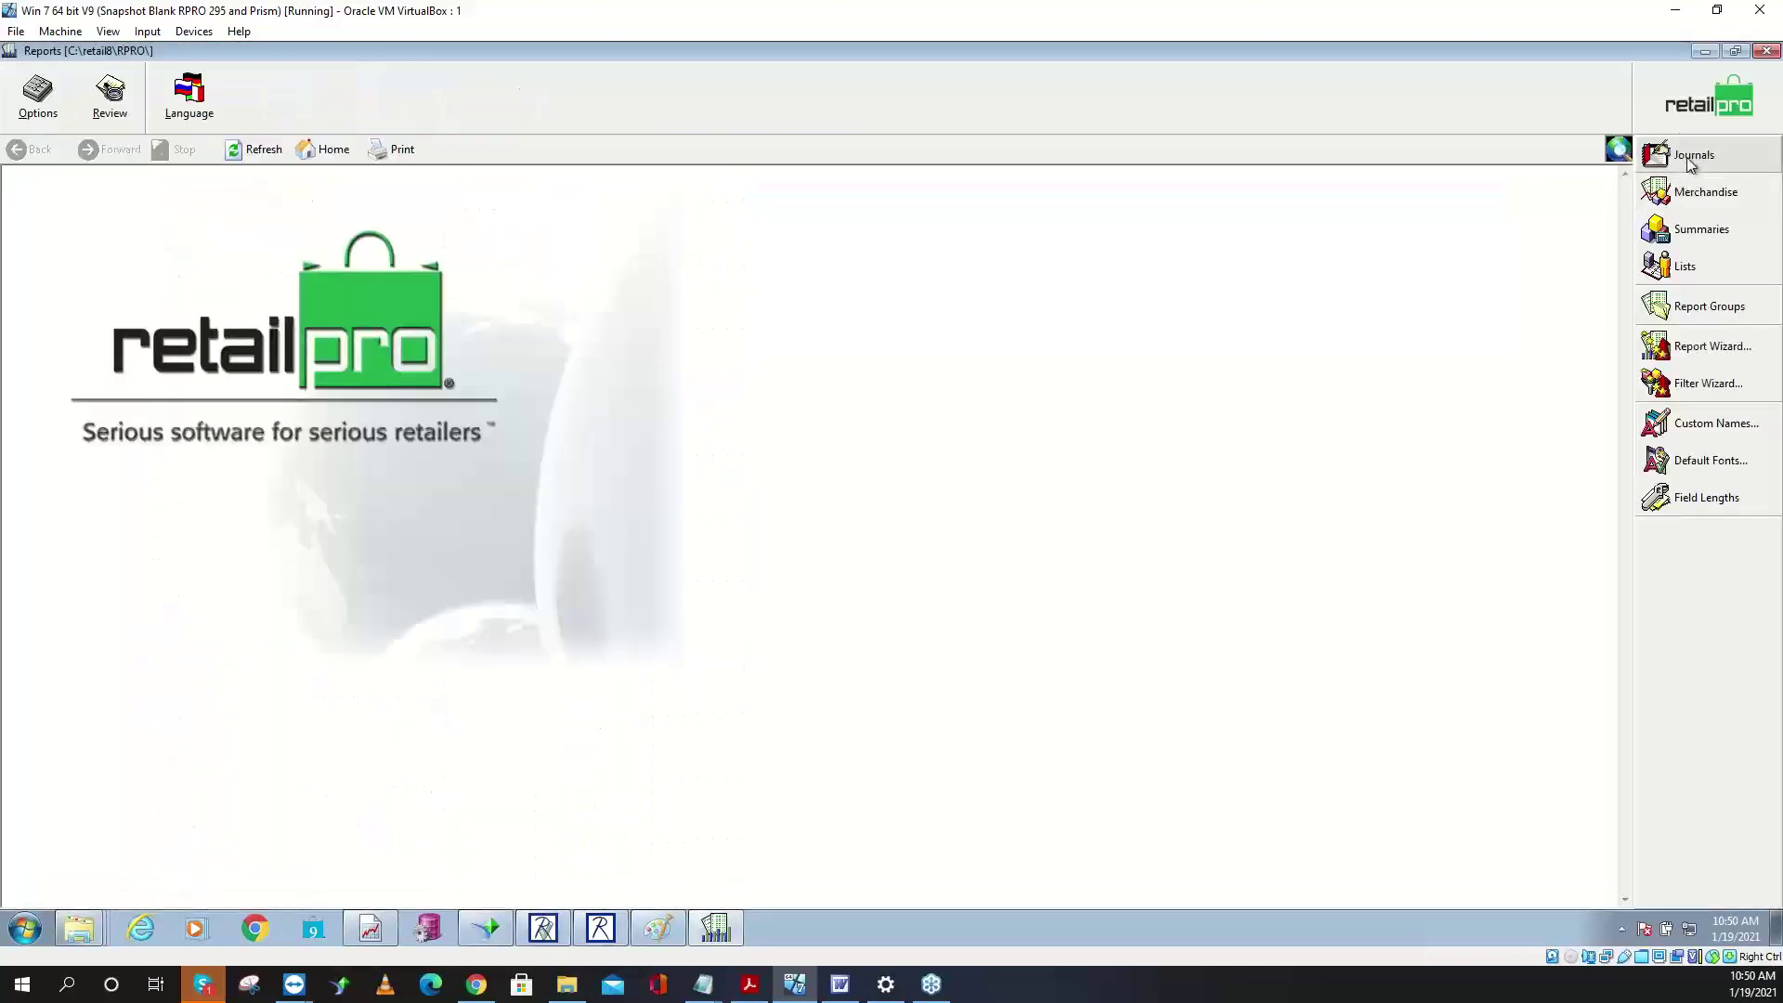
pyautogui.click(1691, 158)
pyautogui.click(30, 102)
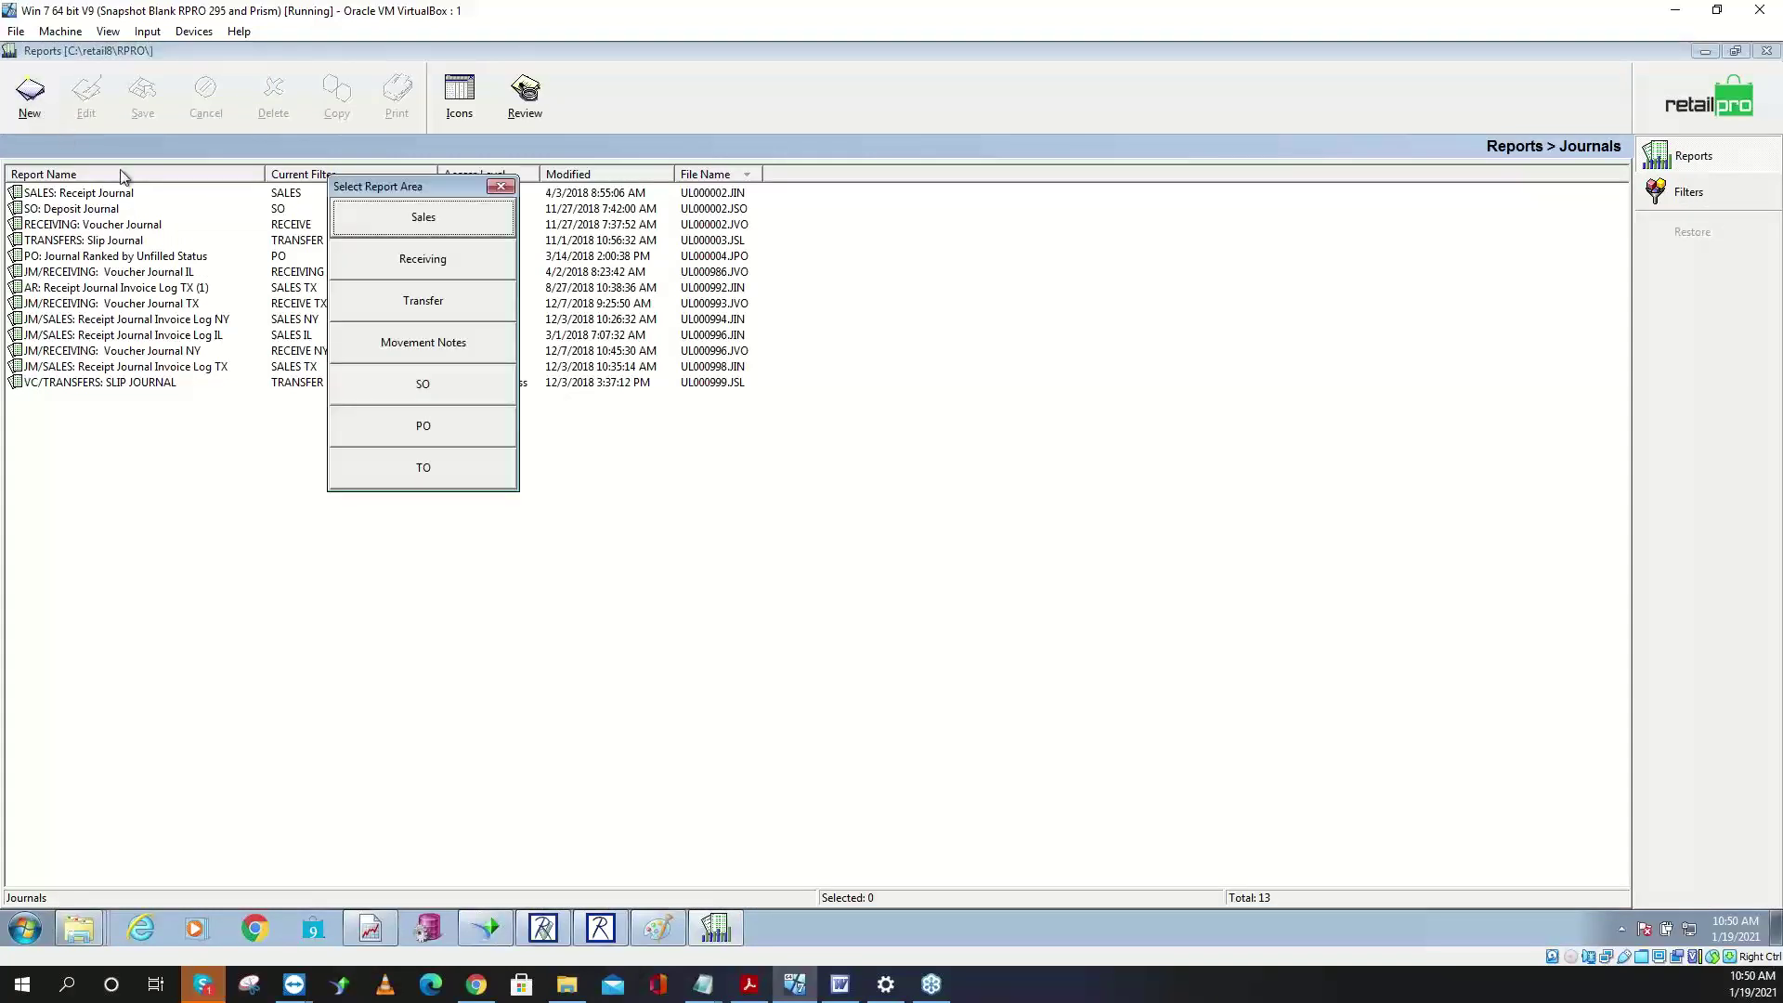
pyautogui.click(376, 227)
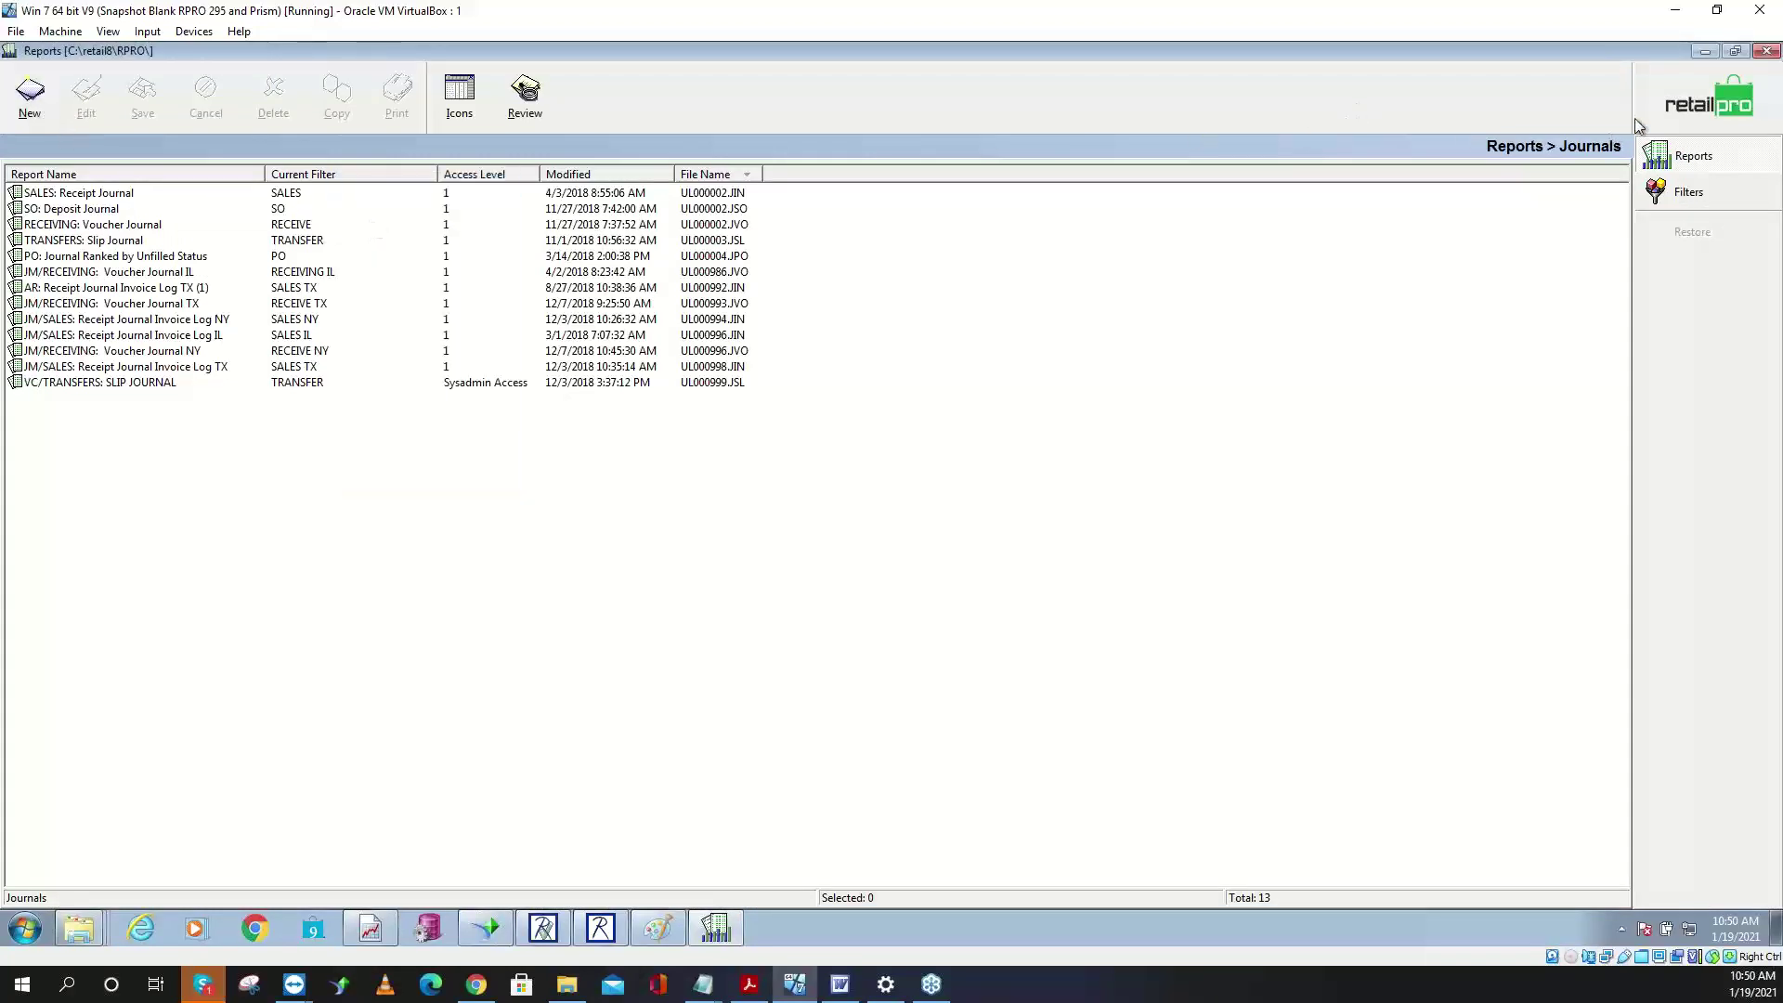
# - Close the Journals list and Reports with confirmation, then minimize Retail Pro
pyautogui.click(1766, 52)
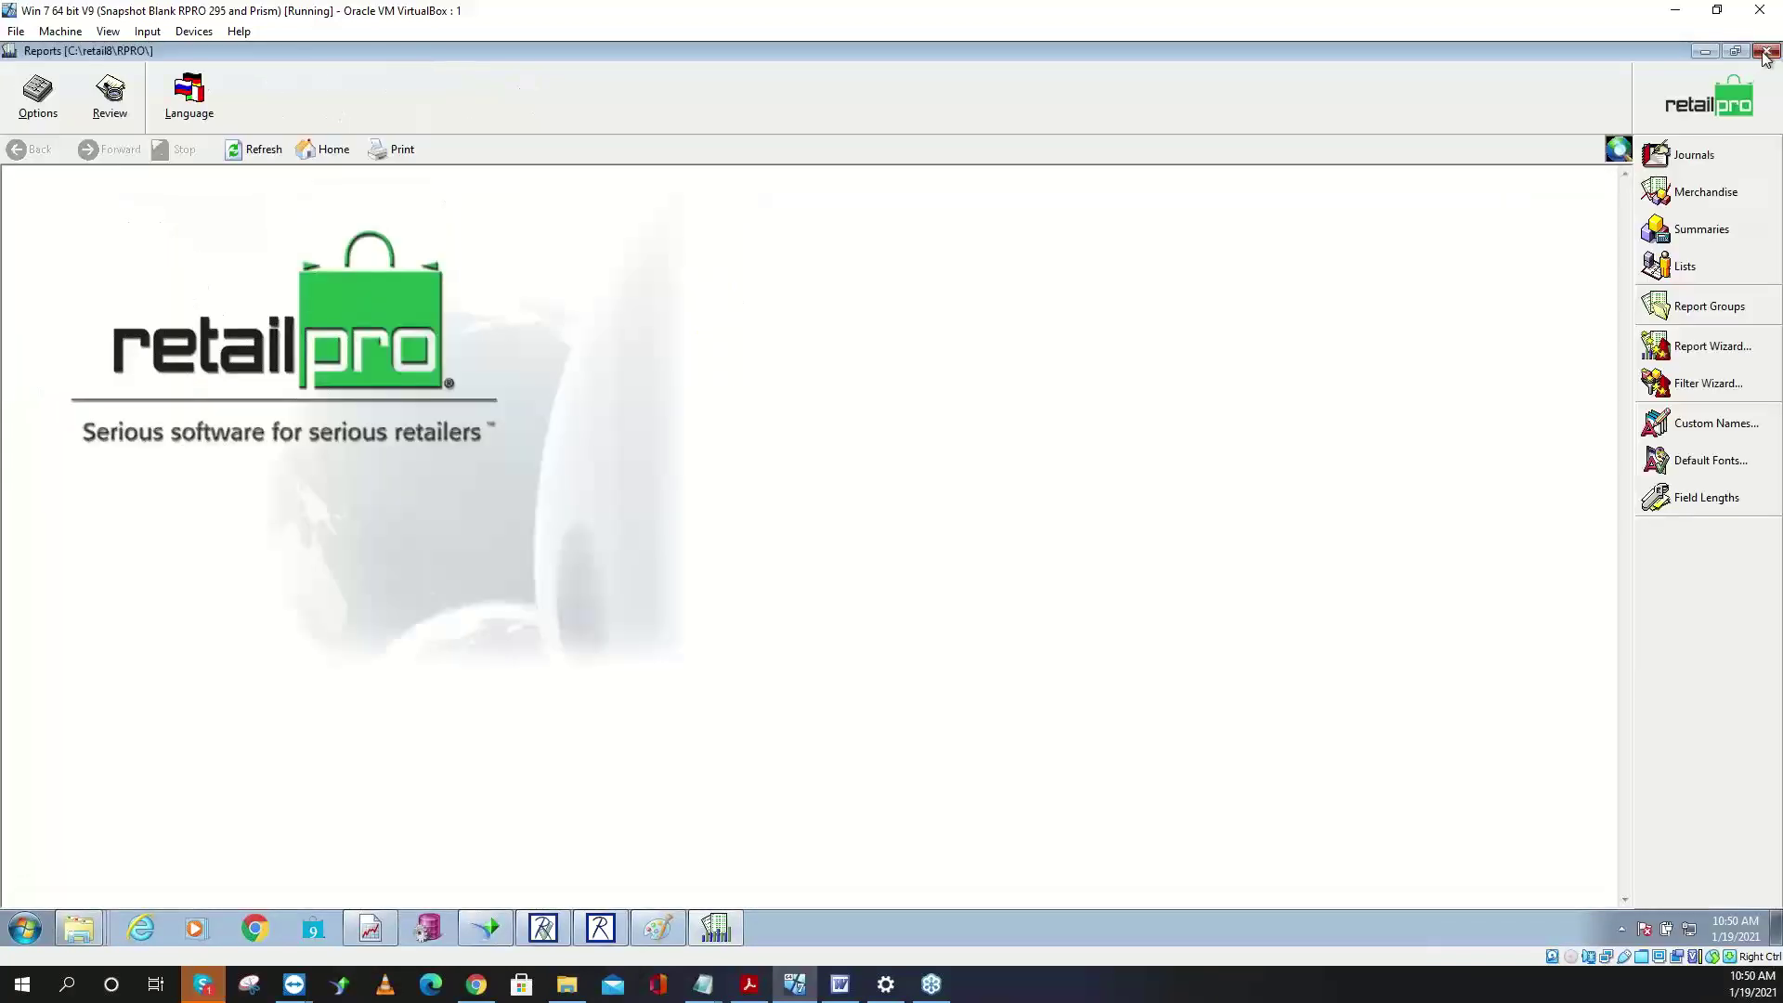
pyautogui.click(1766, 53)
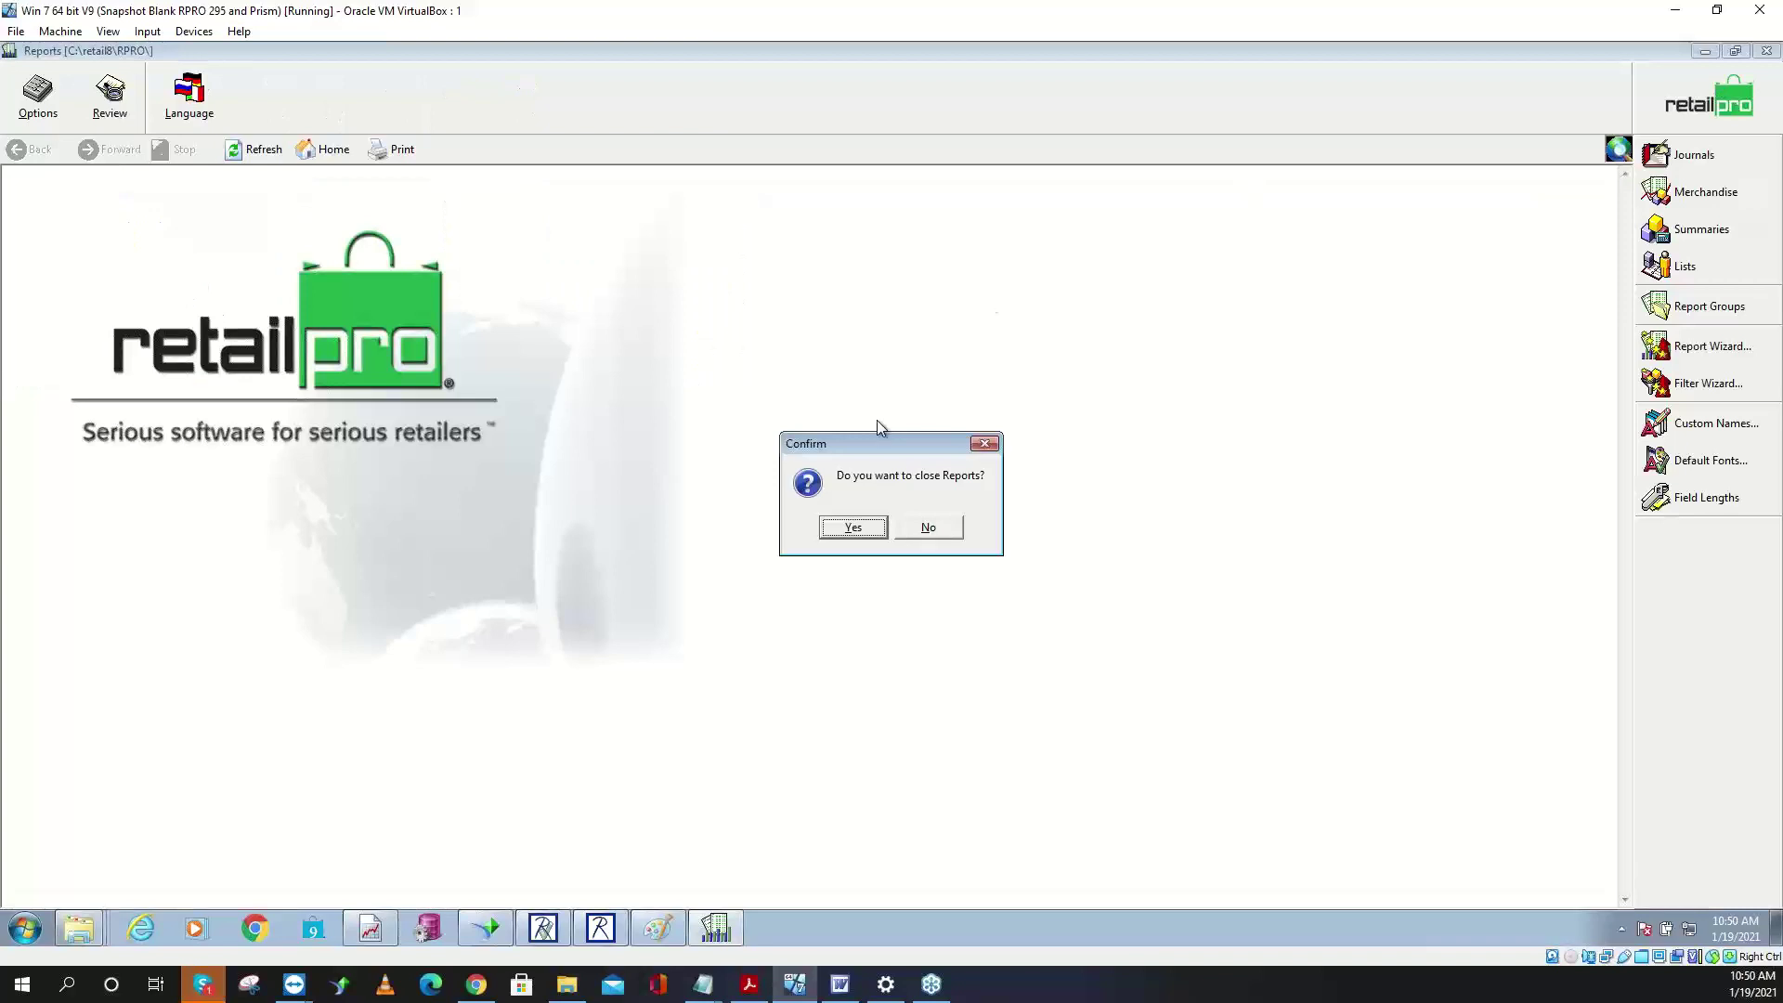
pyautogui.click(854, 528)
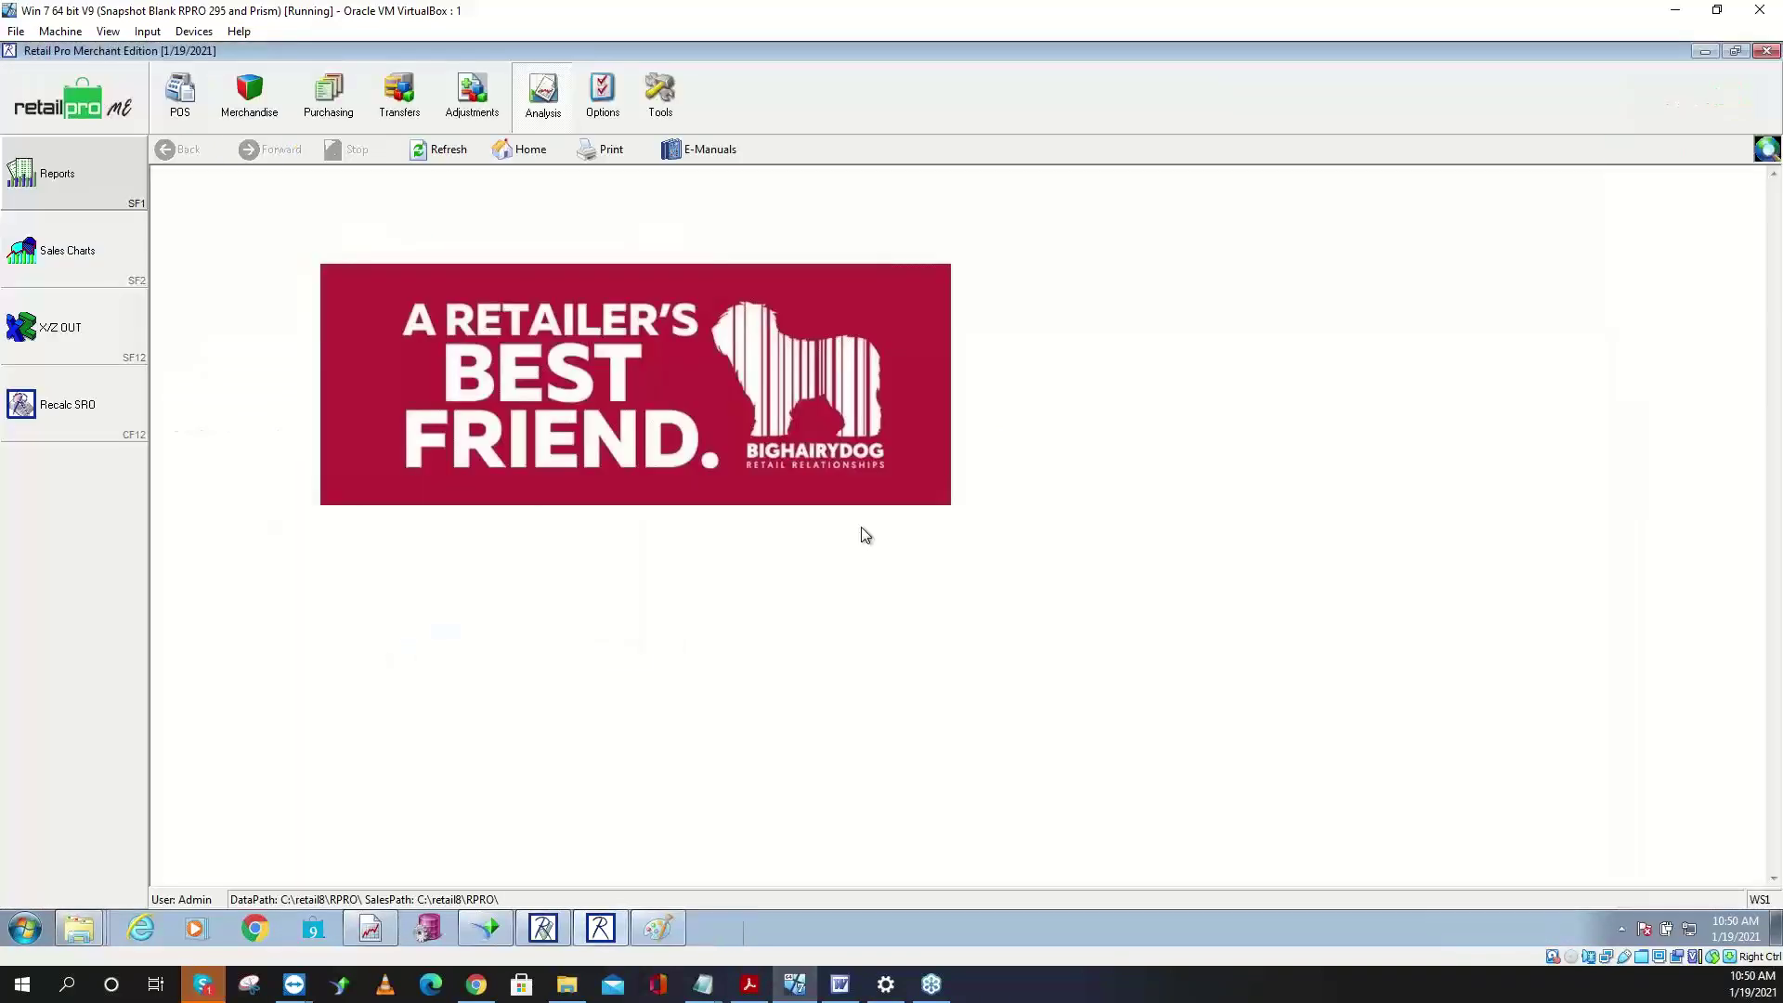
pyautogui.click(1704, 50)
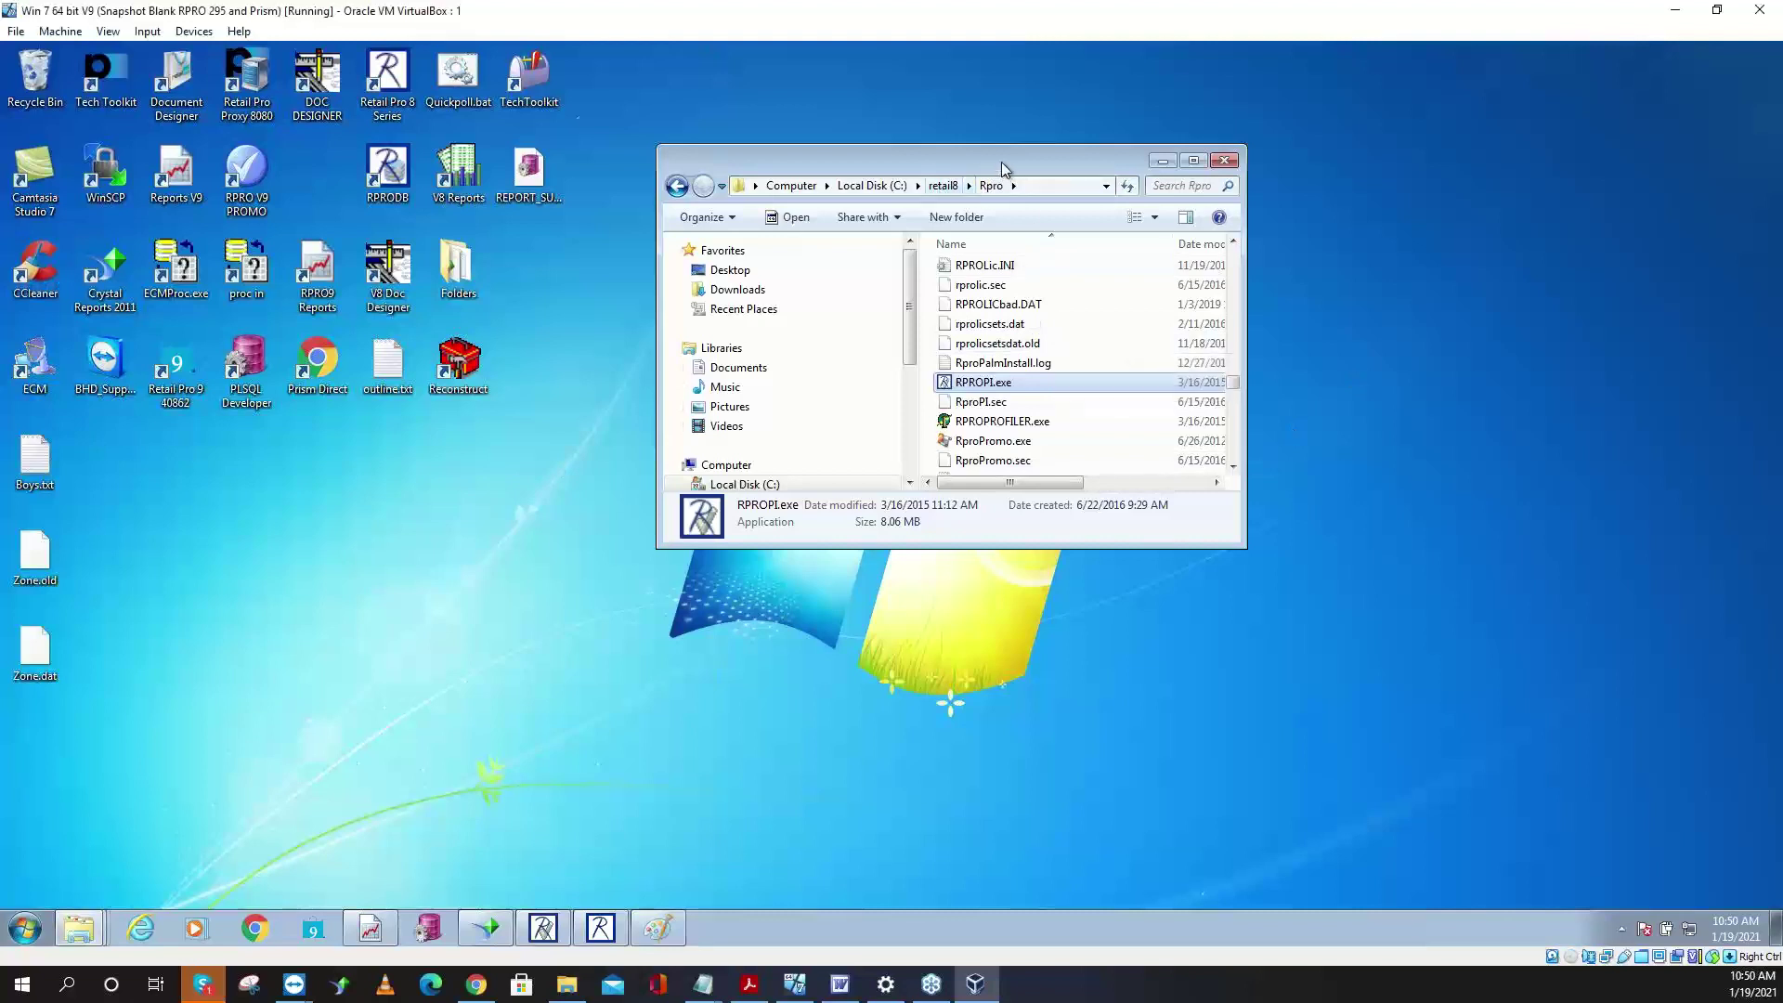
# - Move and enlarge the Rpro folder window, then sort its files by type
pyautogui.moveTo(1001, 162); pyautogui.dragTo(716, 72)
pyautogui.moveTo(962, 461); pyautogui.dragTo(1522, 829)
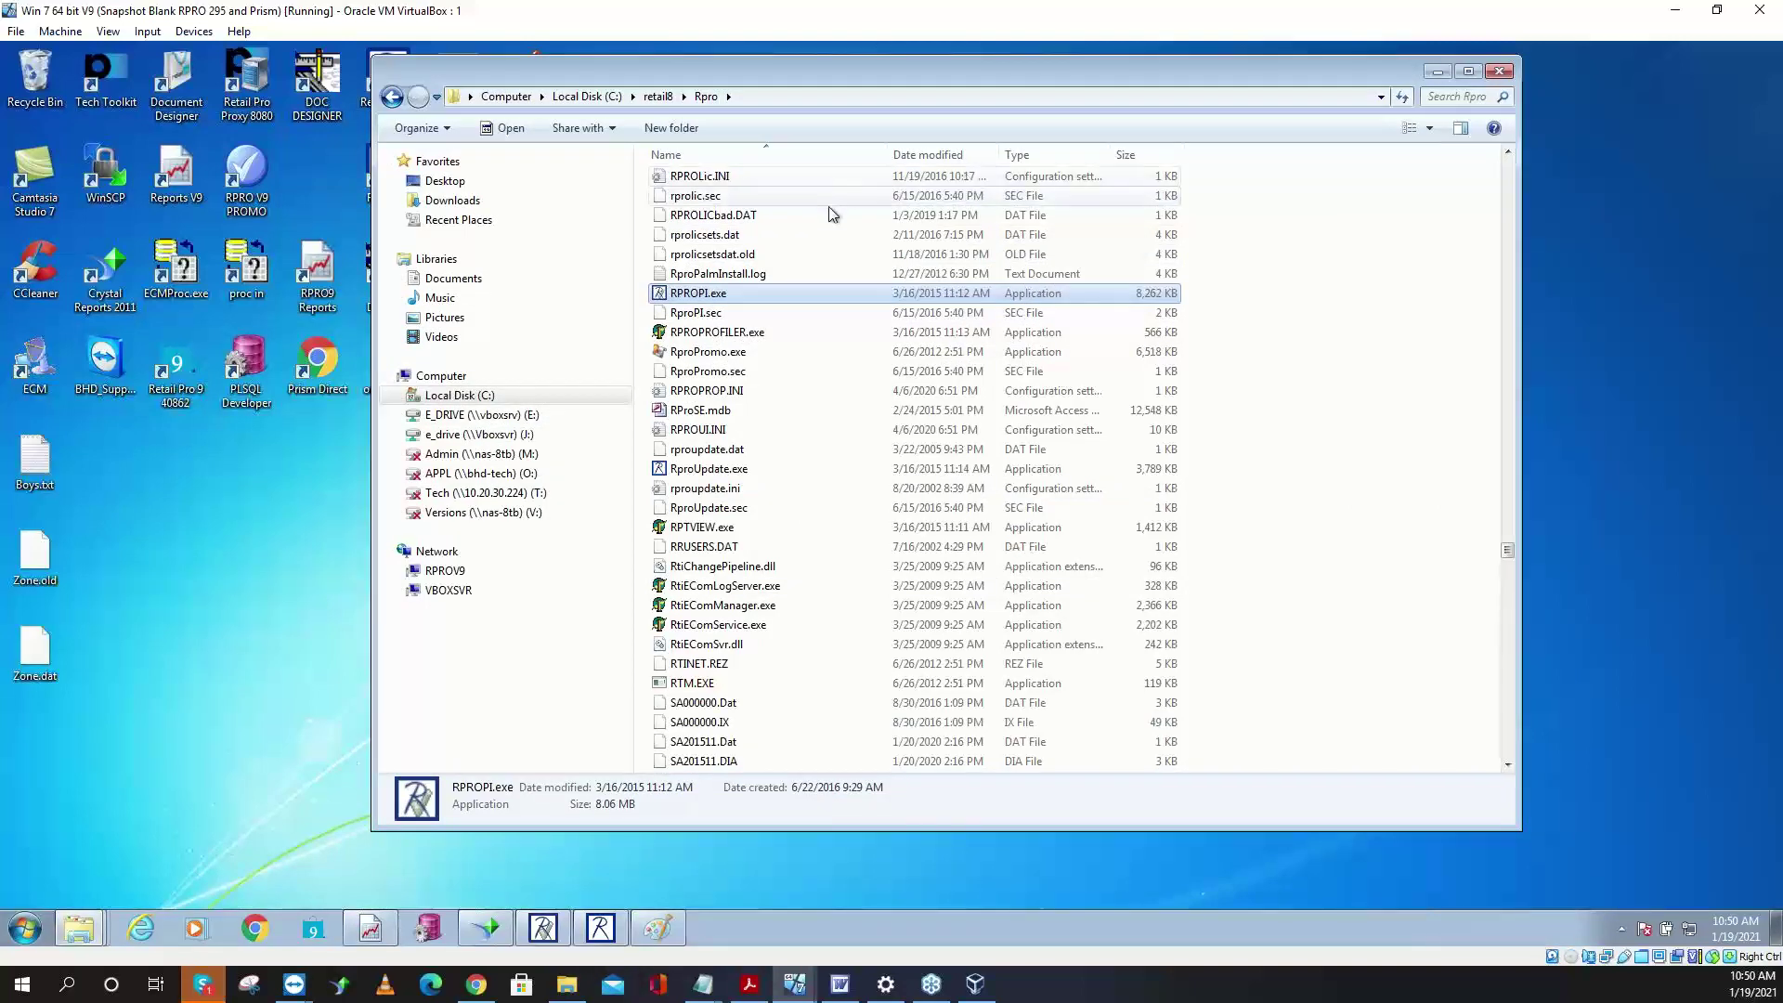
pyautogui.click(1022, 156)
pyautogui.scroll(-10, 877, 579)
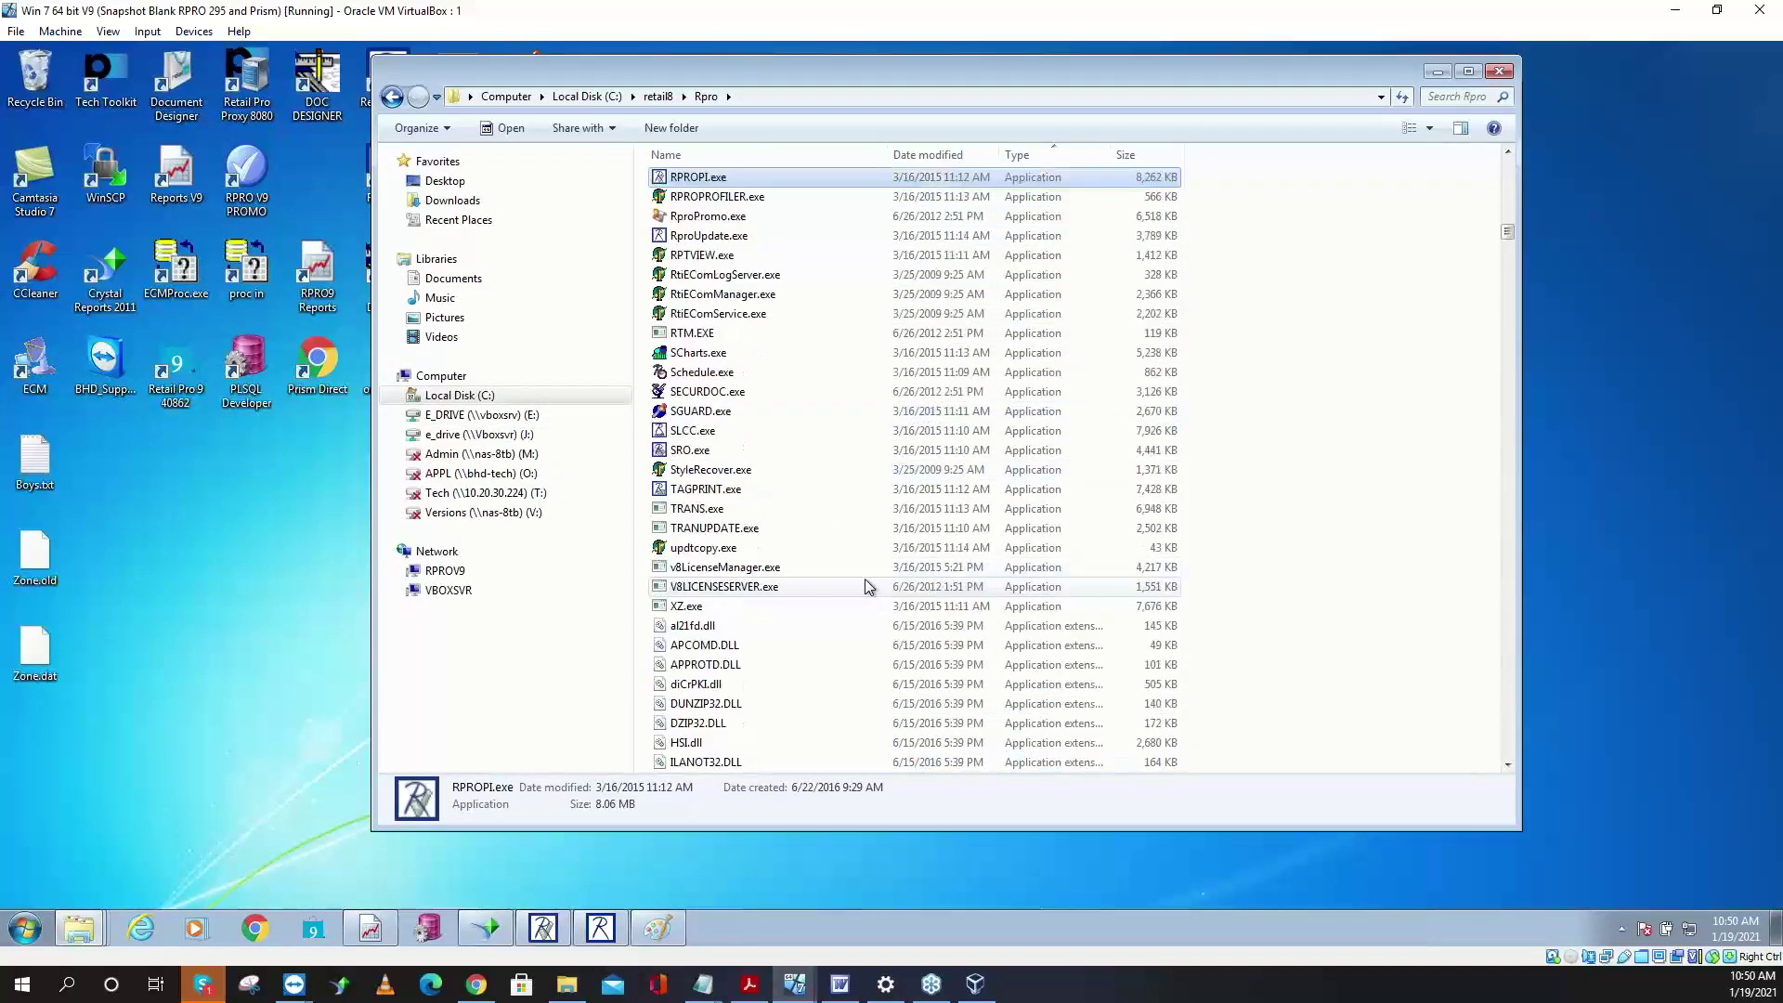
pyautogui.scroll(-10, 874, 557)
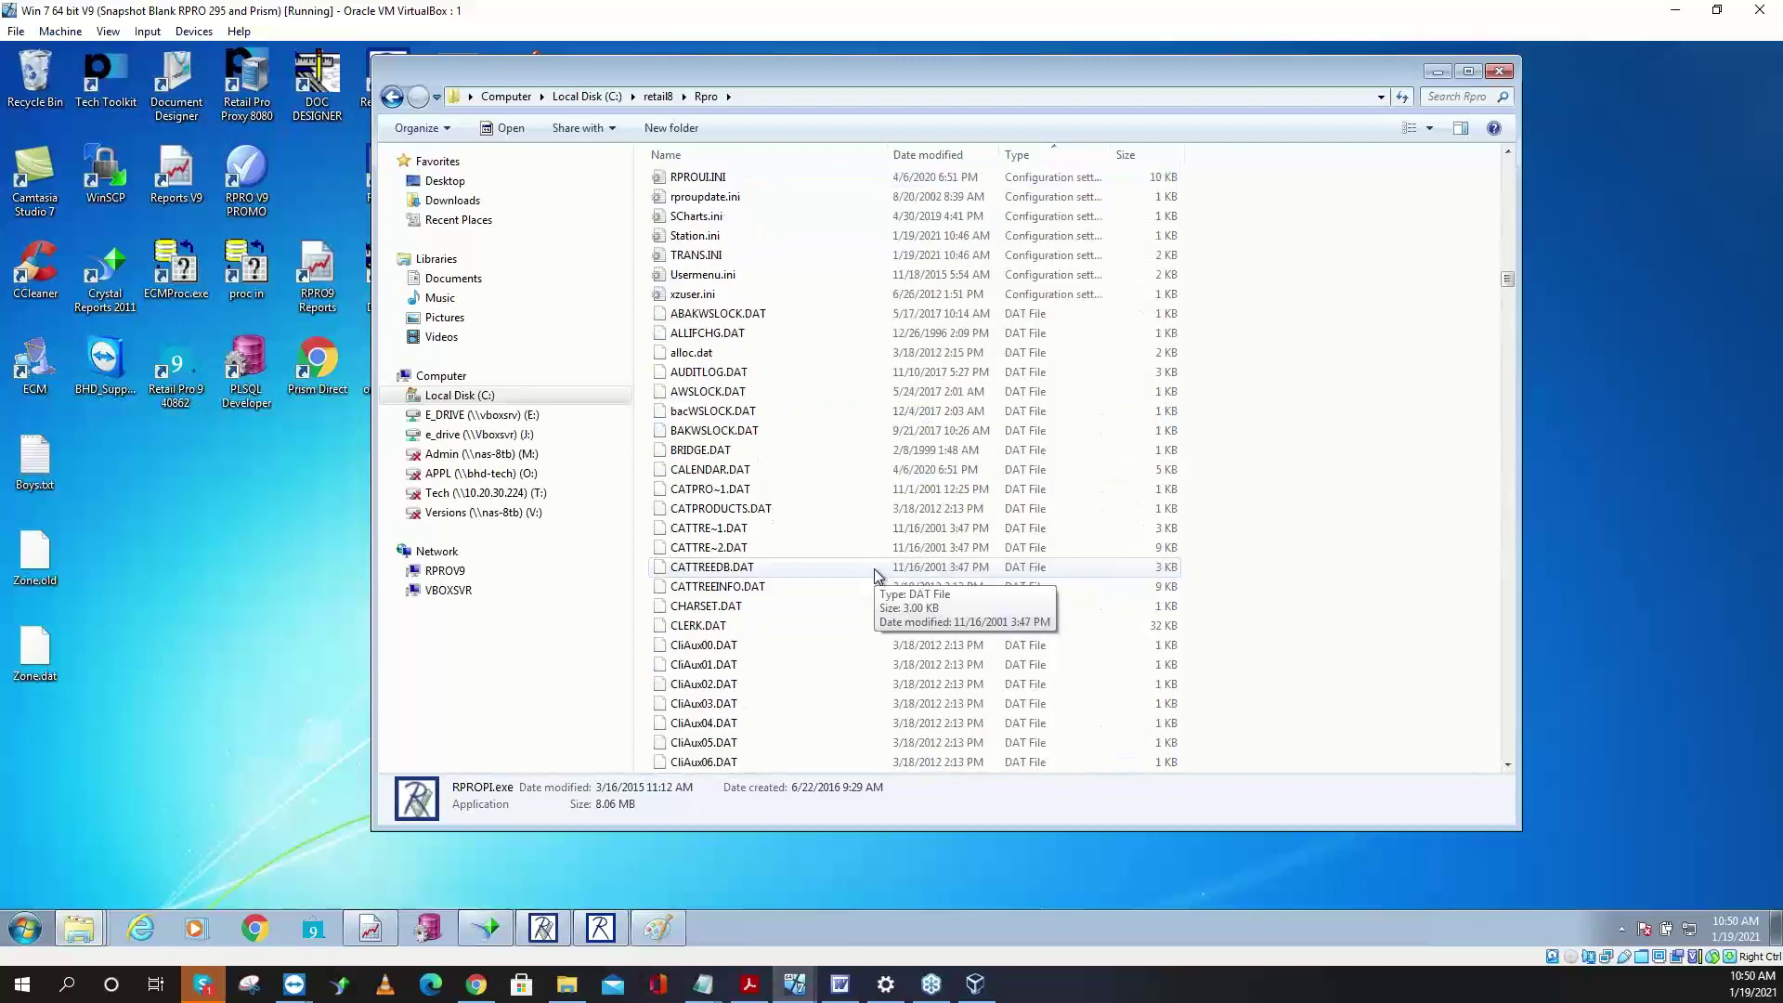
# - Select the 742 files from ABAKWSLOCK.DAT through the index files plus ZIPCODE.IX, and copy them
pyautogui.click(810, 372)
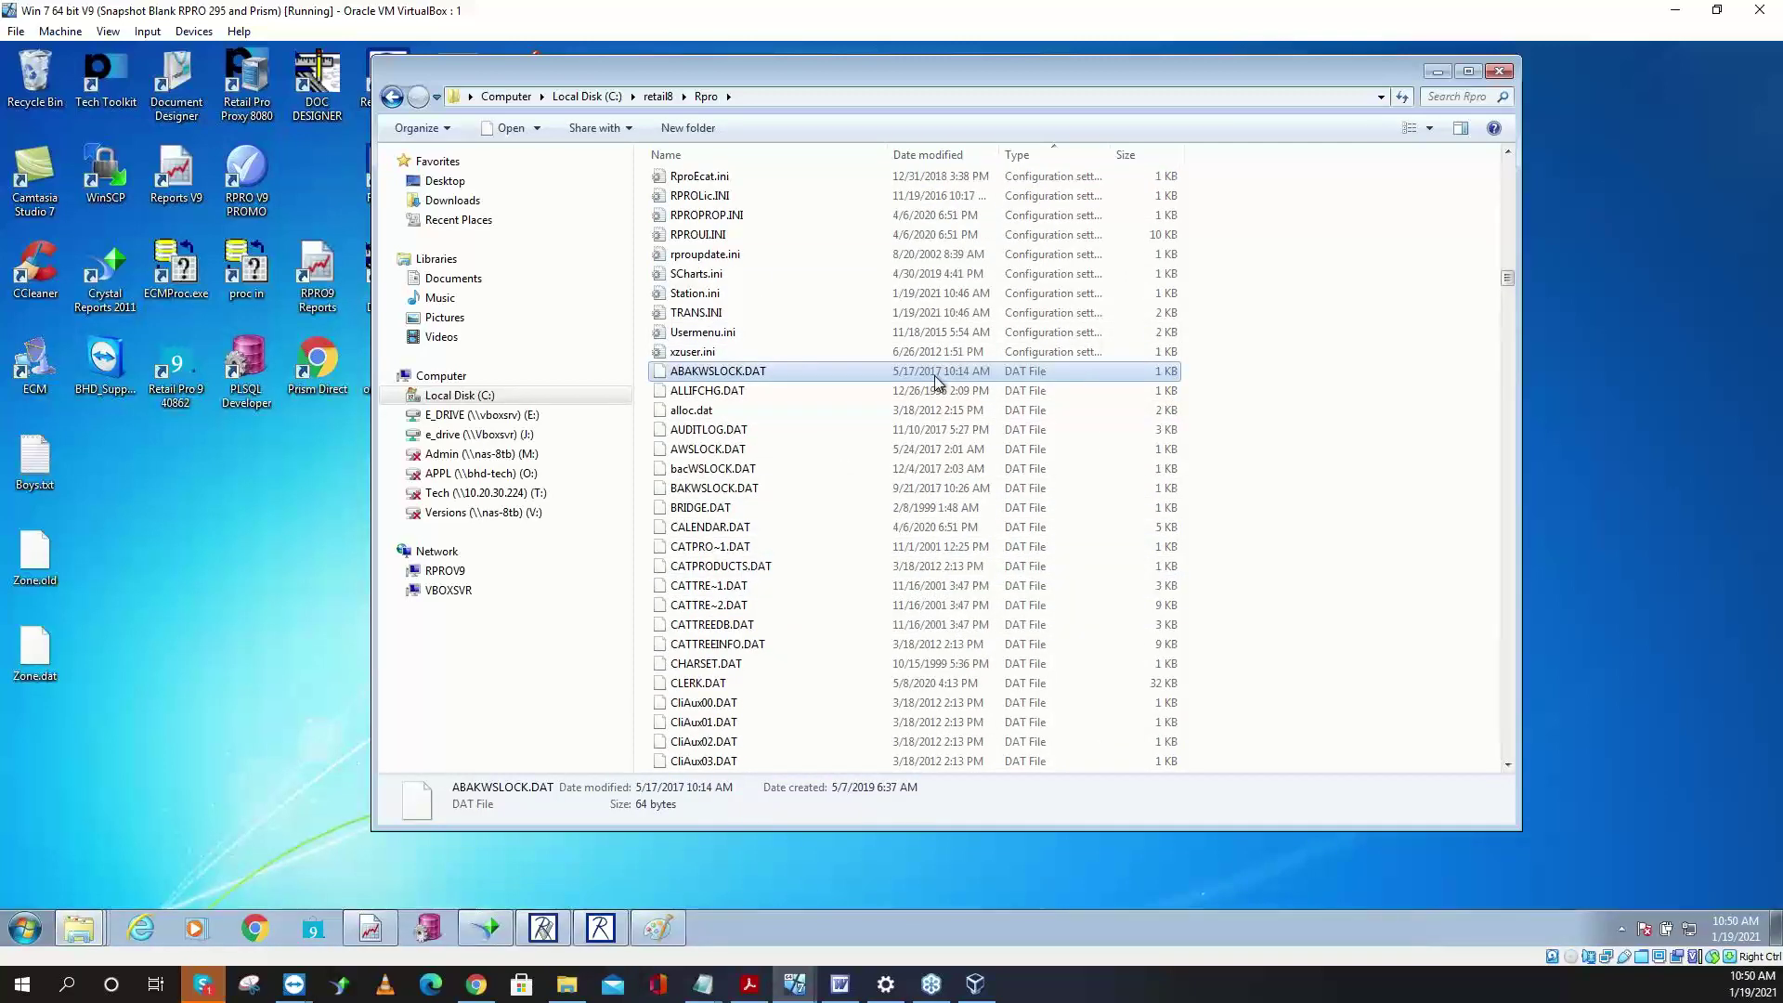
pyautogui.hotkey('shift', 'End')
pyautogui.hotkey('shift', 'Up')
pyautogui.hotkey('shift', 'Up')
pyautogui.hotkey('shift', 'Up')
pyautogui.hotkey('shift', 'Up')
pyautogui.hotkey('shift', 'Up')
pyautogui.hotkey('shift', 'Up')
pyautogui.hotkey('shift', 'Up')
pyautogui.hotkey('shift', 'Up')
pyautogui.hotkey('shift', 'Up')
pyautogui.hotkey('shift', 'Up')
pyautogui.hotkey('shift', 'Up')
pyautogui.hotkey('shift', 'Up')
pyautogui.hotkey('shift', 'Up')
pyautogui.hotkey('shift', 'Up')
pyautogui.hotkey('shift', 'Up')
pyautogui.hotkey('shift', 'Up')
pyautogui.hotkey('shift', 'Up')
pyautogui.hotkey('shift', 'Up')
pyautogui.hotkey('shift', 'Up')
pyautogui.hotkey('shift', 'Up')
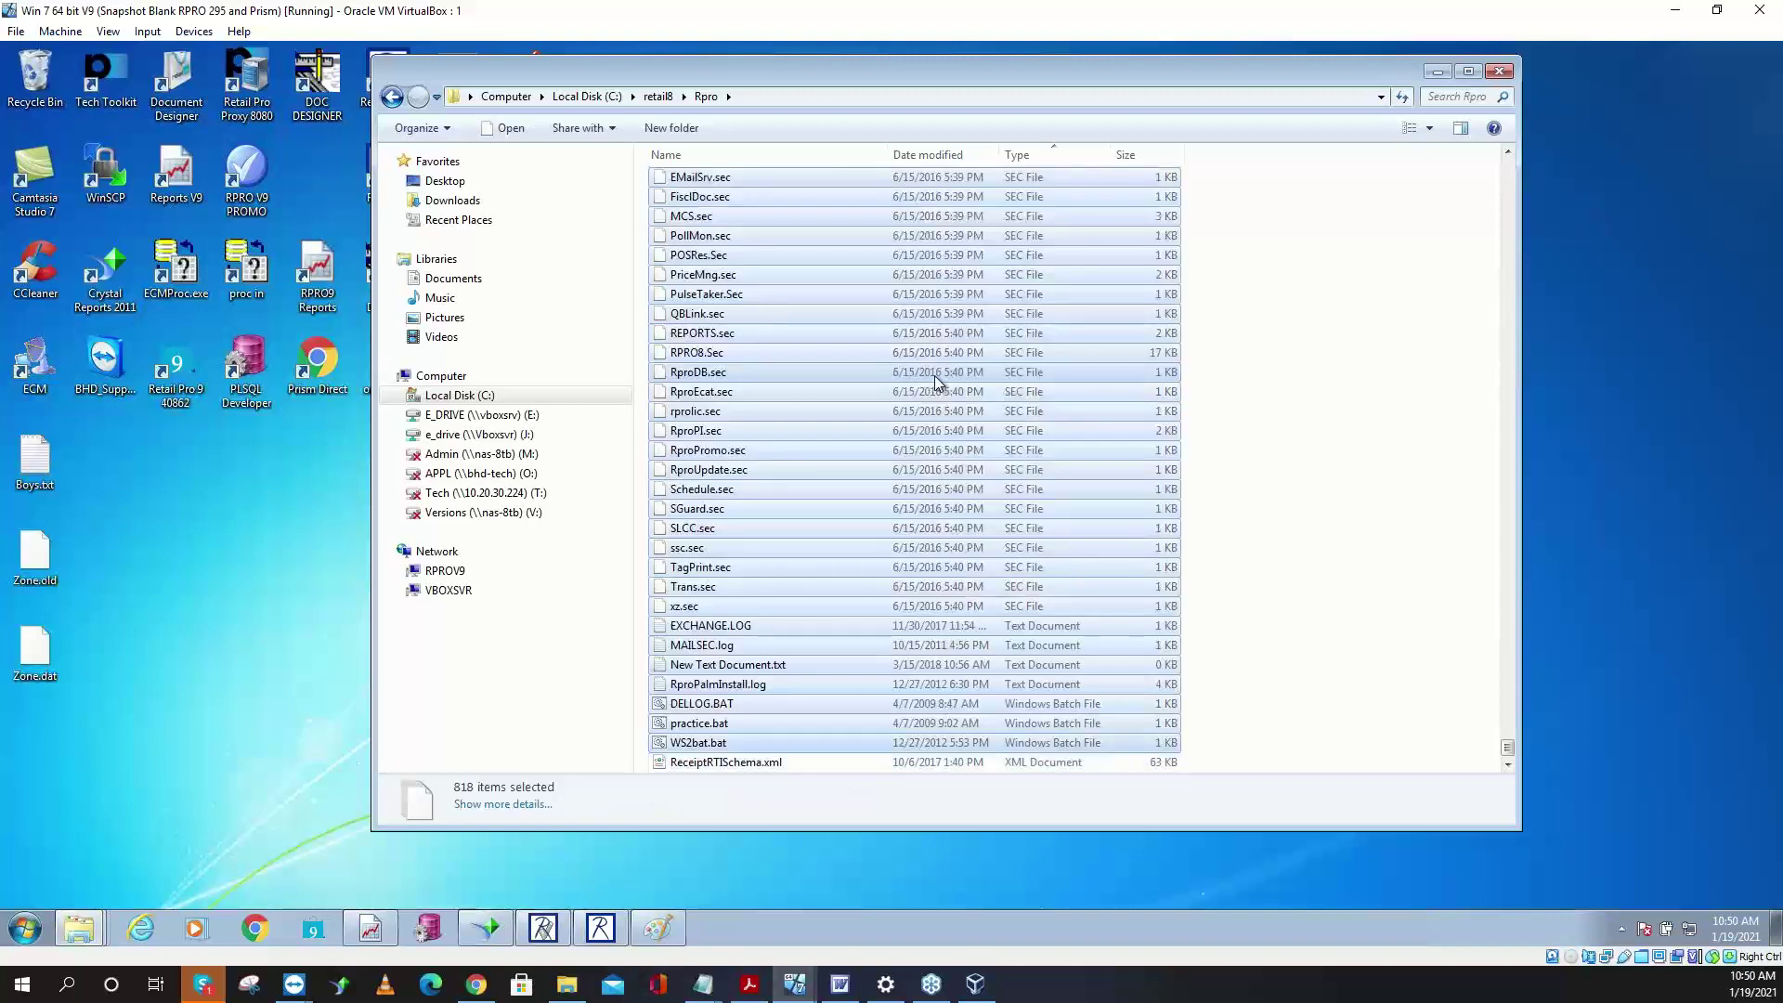
pyautogui.hotkey('shift', 'Up')
pyautogui.hotkey('shift', 'Up')
pyautogui.hotkey('shift', 'Up')
pyautogui.hotkey('shift', 'Up')
pyautogui.hotkey('shift', 'Up')
pyautogui.hotkey('shift', 'Up')
pyautogui.hotkey('shift', 'Up')
pyautogui.hotkey('shift', 'Up')
pyautogui.hotkey('shift', 'Up')
pyautogui.hotkey('shift', 'Up')
pyautogui.hotkey('shift', 'Up')
pyautogui.hotkey('shift', 'Up')
pyautogui.hotkey('shift', 'Up')
pyautogui.hotkey('shift', 'Up')
pyautogui.hotkey('shift', 'Up')
pyautogui.hotkey('shift', 'Up')
pyautogui.hotkey('shift', 'Up')
pyautogui.hotkey('shift', 'Up')
pyautogui.hotkey('shift', 'Up')
pyautogui.hotkey('shift', 'Up')
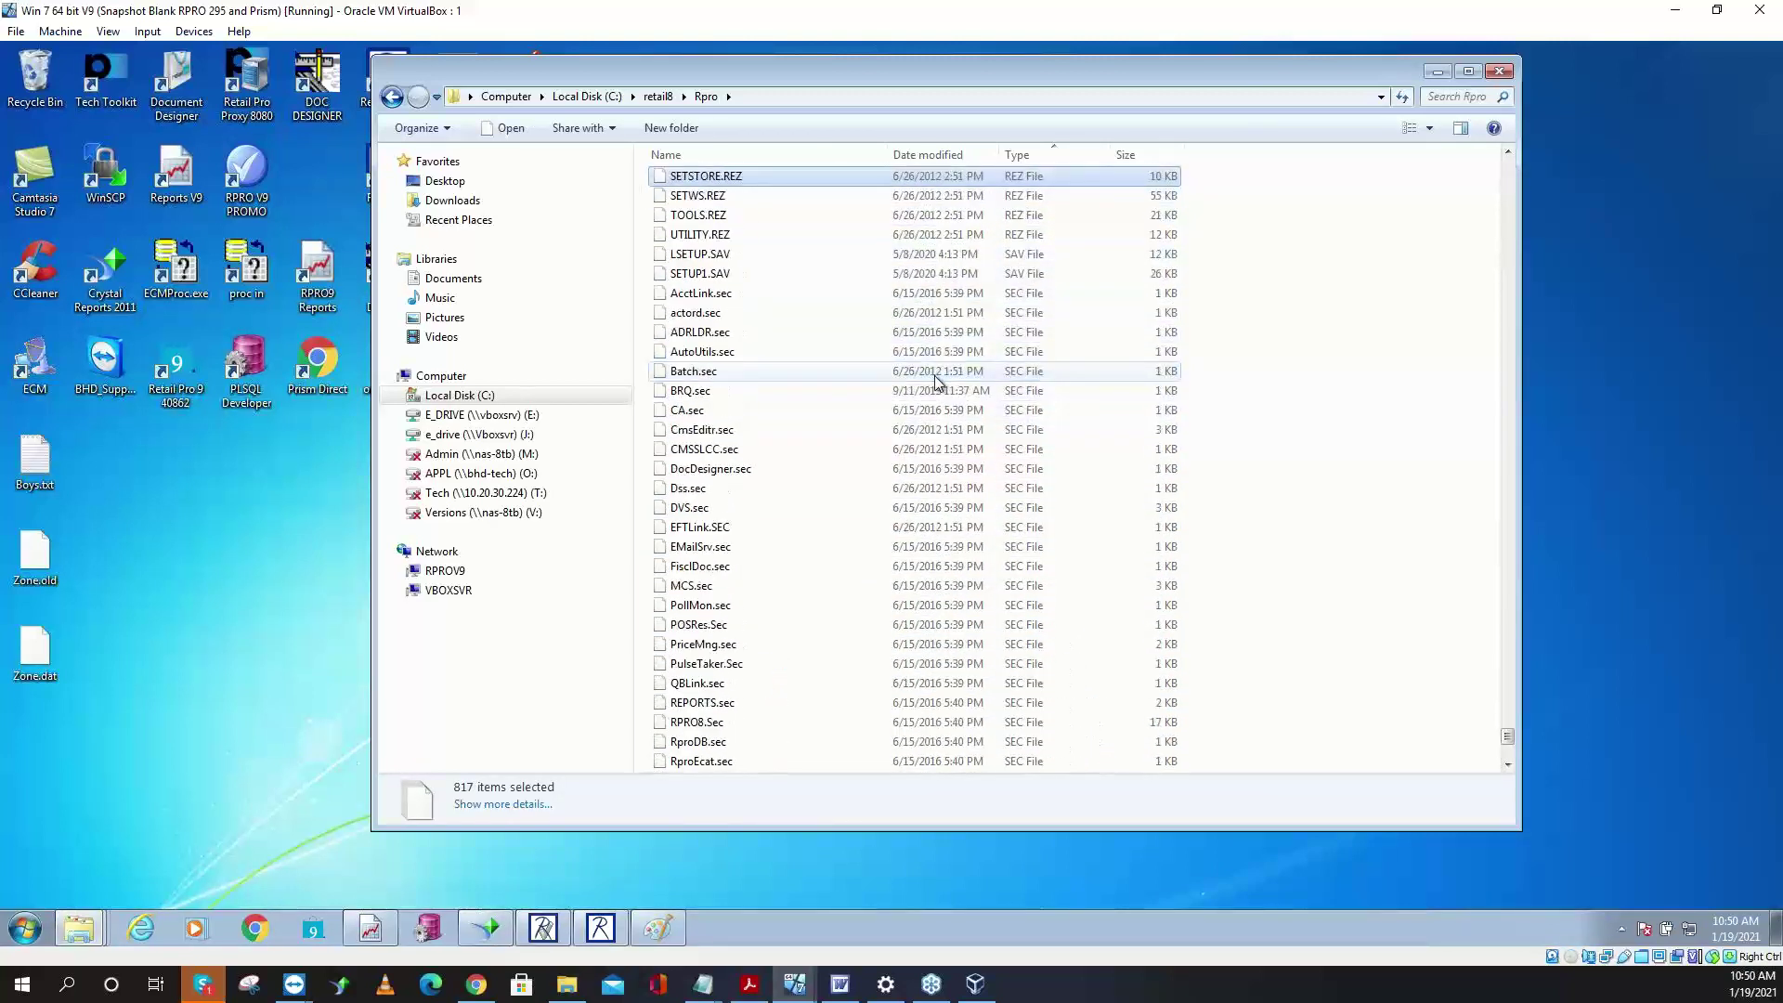
pyautogui.hotkey('shift', 'Up')
pyautogui.hotkey('shift', 'Up')
pyautogui.hotkey('shift', 'Up')
pyautogui.hotkey('shift', 'Up')
pyautogui.hotkey('shift', 'Up')
pyautogui.hotkey('shift', 'Up')
pyautogui.hotkey('shift', 'Up')
pyautogui.hotkey('shift', 'Up')
pyautogui.hotkey('shift', 'Up')
pyautogui.hotkey('shift', 'Up')
pyautogui.hotkey('shift', 'Up')
pyautogui.hotkey('shift', 'Up')
pyautogui.hotkey('shift', 'Up')
pyautogui.hotkey('shift', 'Up')
pyautogui.hotkey('shift', 'Up')
pyautogui.hotkey('shift', 'Up')
pyautogui.hotkey('shift', 'Up')
pyautogui.hotkey('shift', 'Up')
pyautogui.hotkey('shift', 'Up')
pyautogui.hotkey('shift', 'Up')
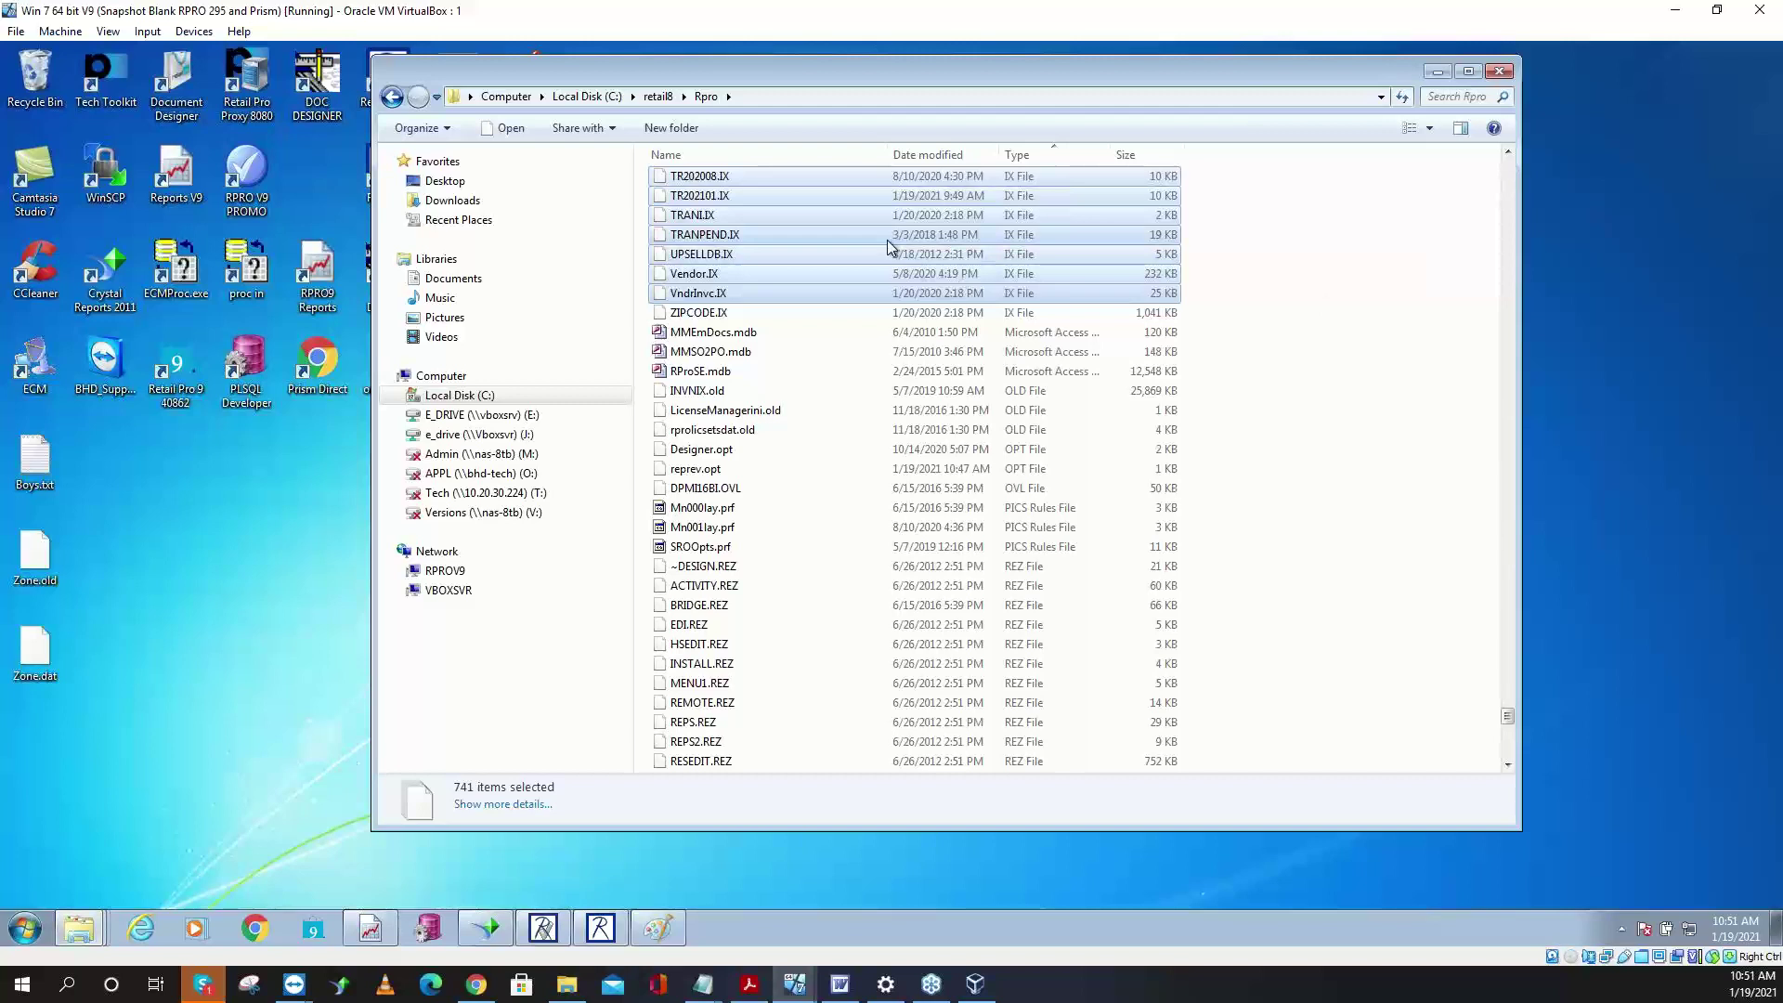
pyautogui.keyDown('shift'); pyautogui.click(839, 310); pyautogui.keyUp('shift')
pyautogui.rightClick(853, 277)
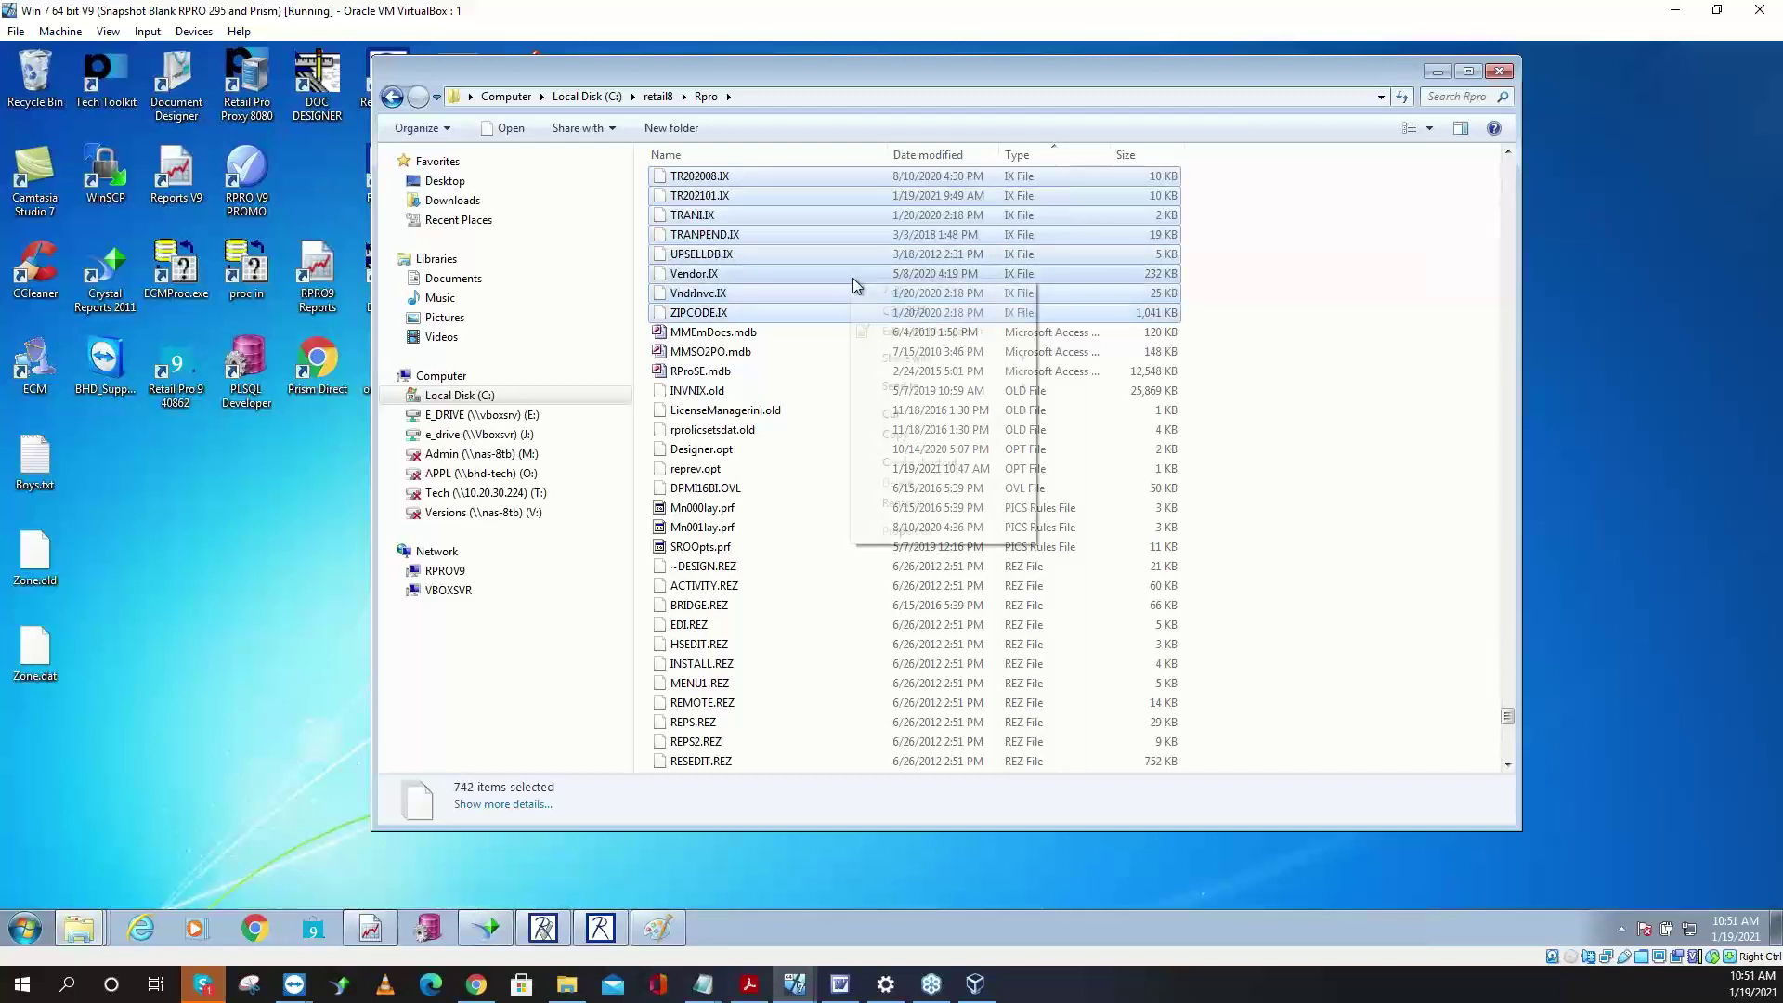
pyautogui.click(939, 434)
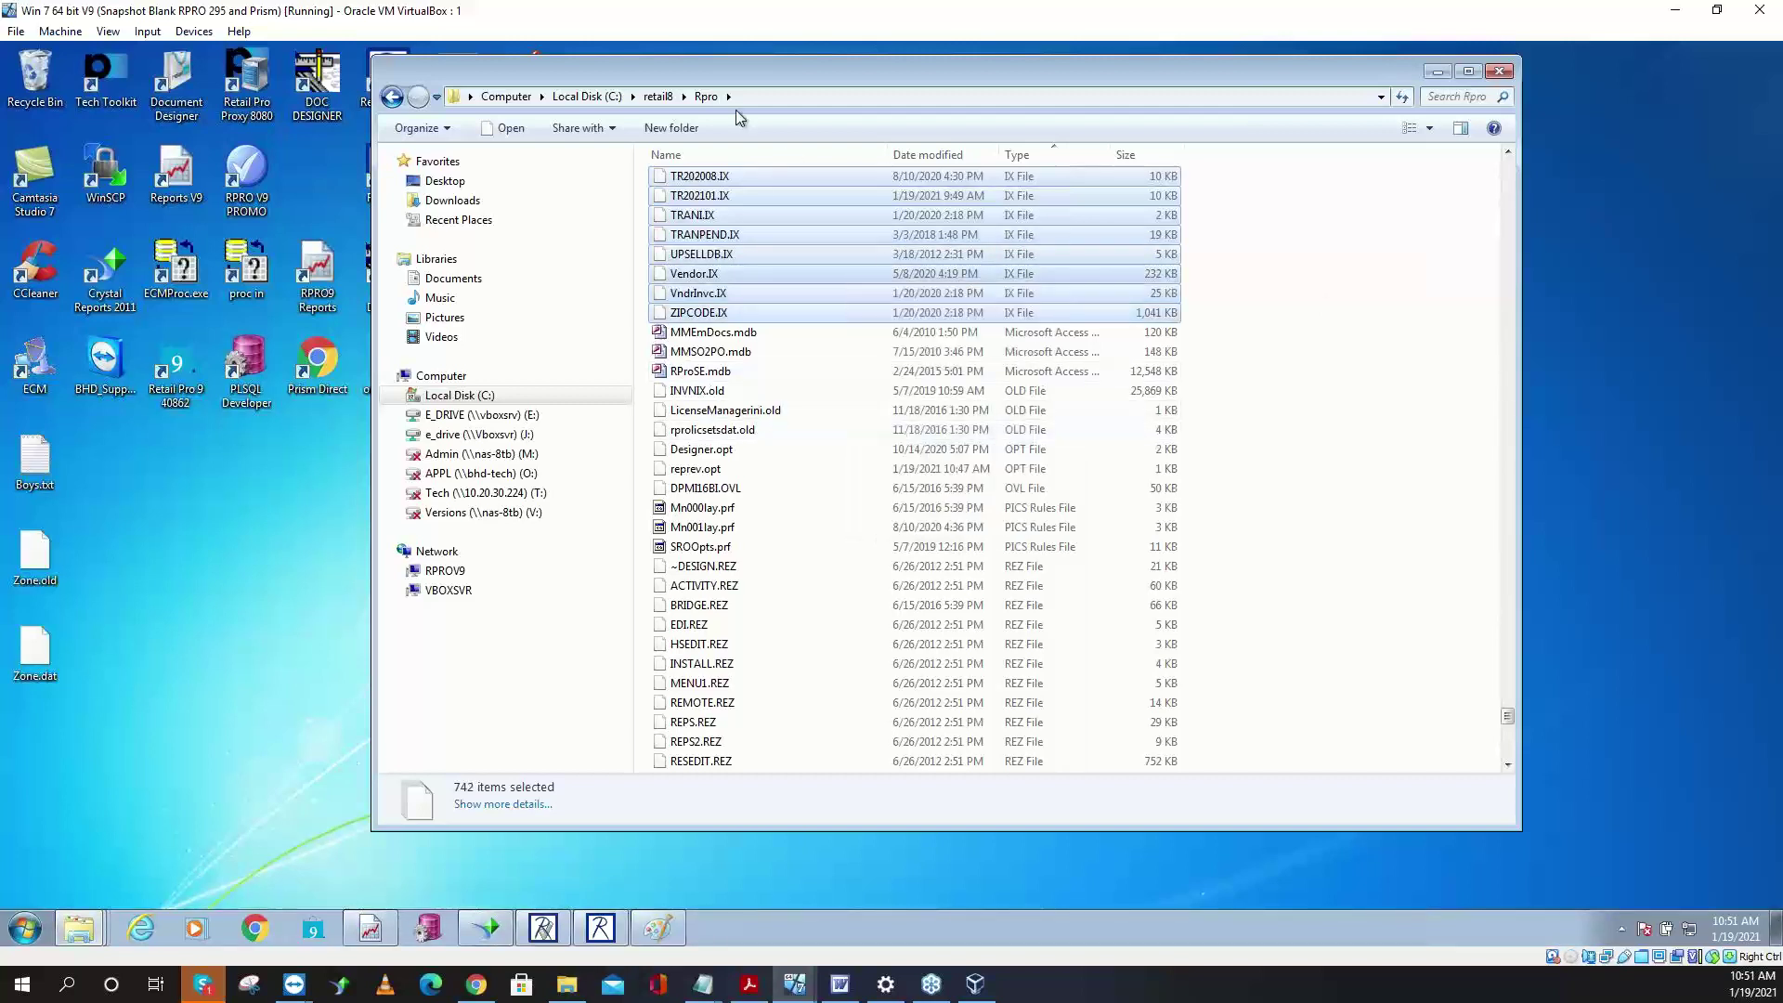
# - Create a new folder named RPRO8Data in the BHD folder on E_DRIVE
pyautogui.click(506, 97)
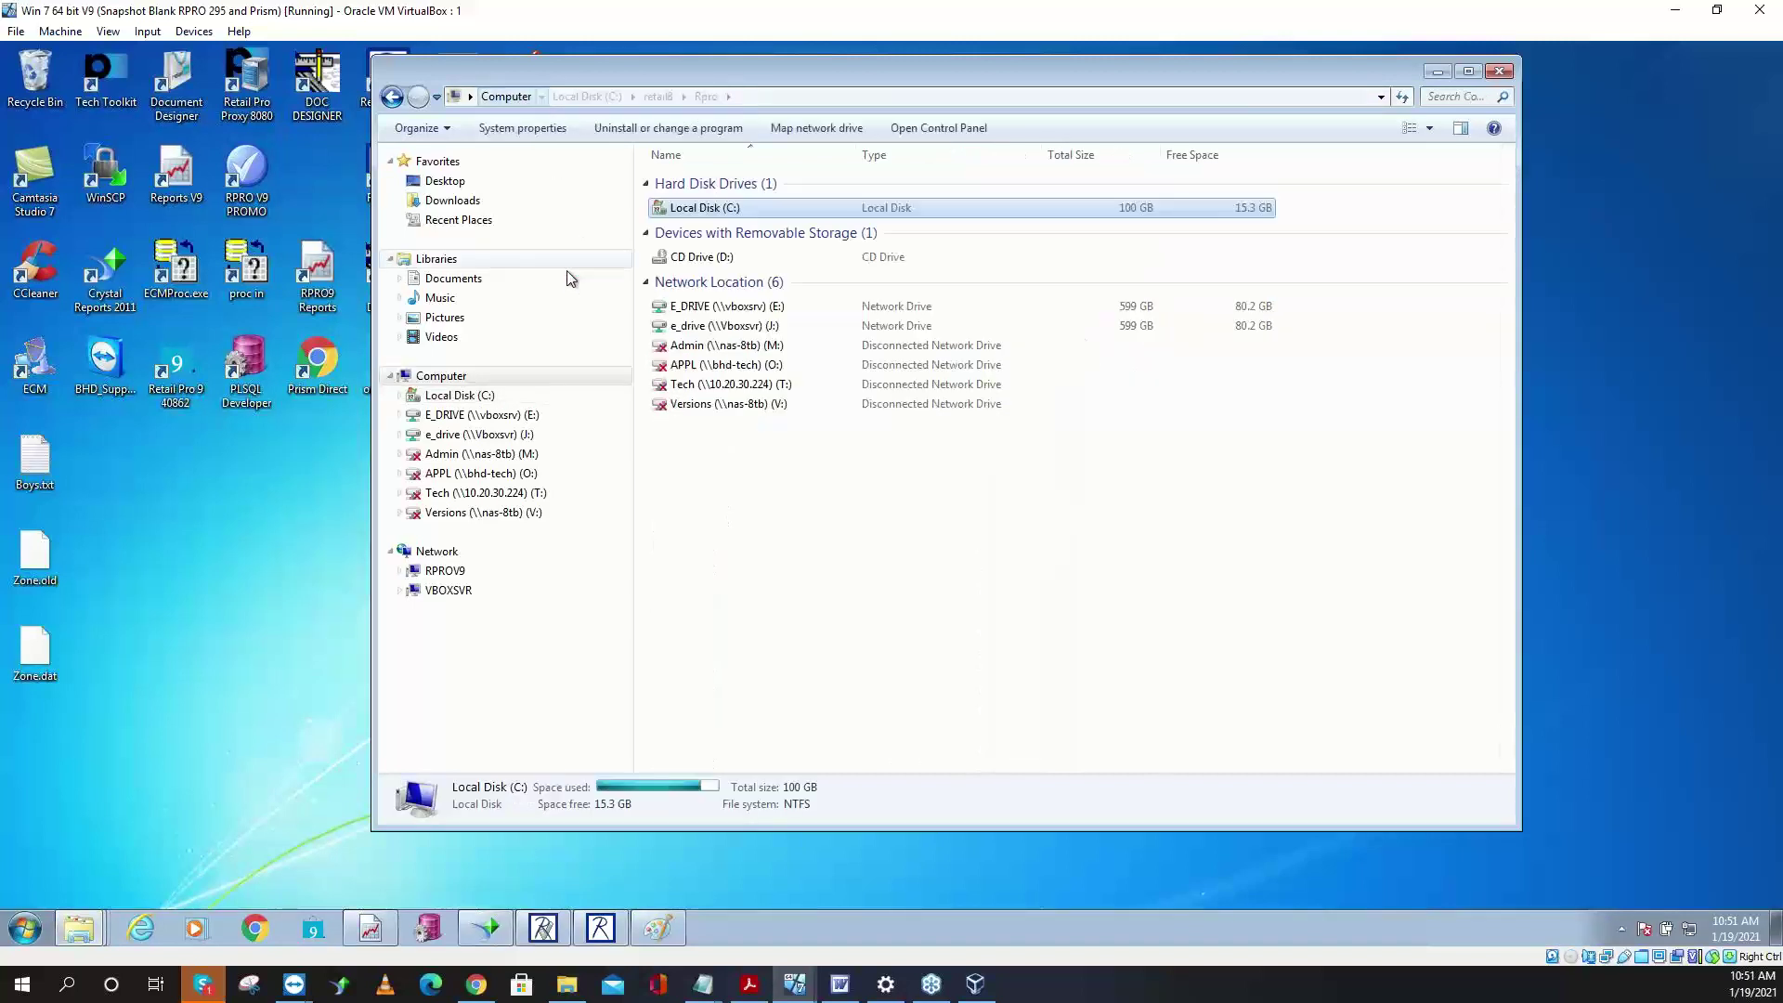
pyautogui.doubleClick(743, 308)
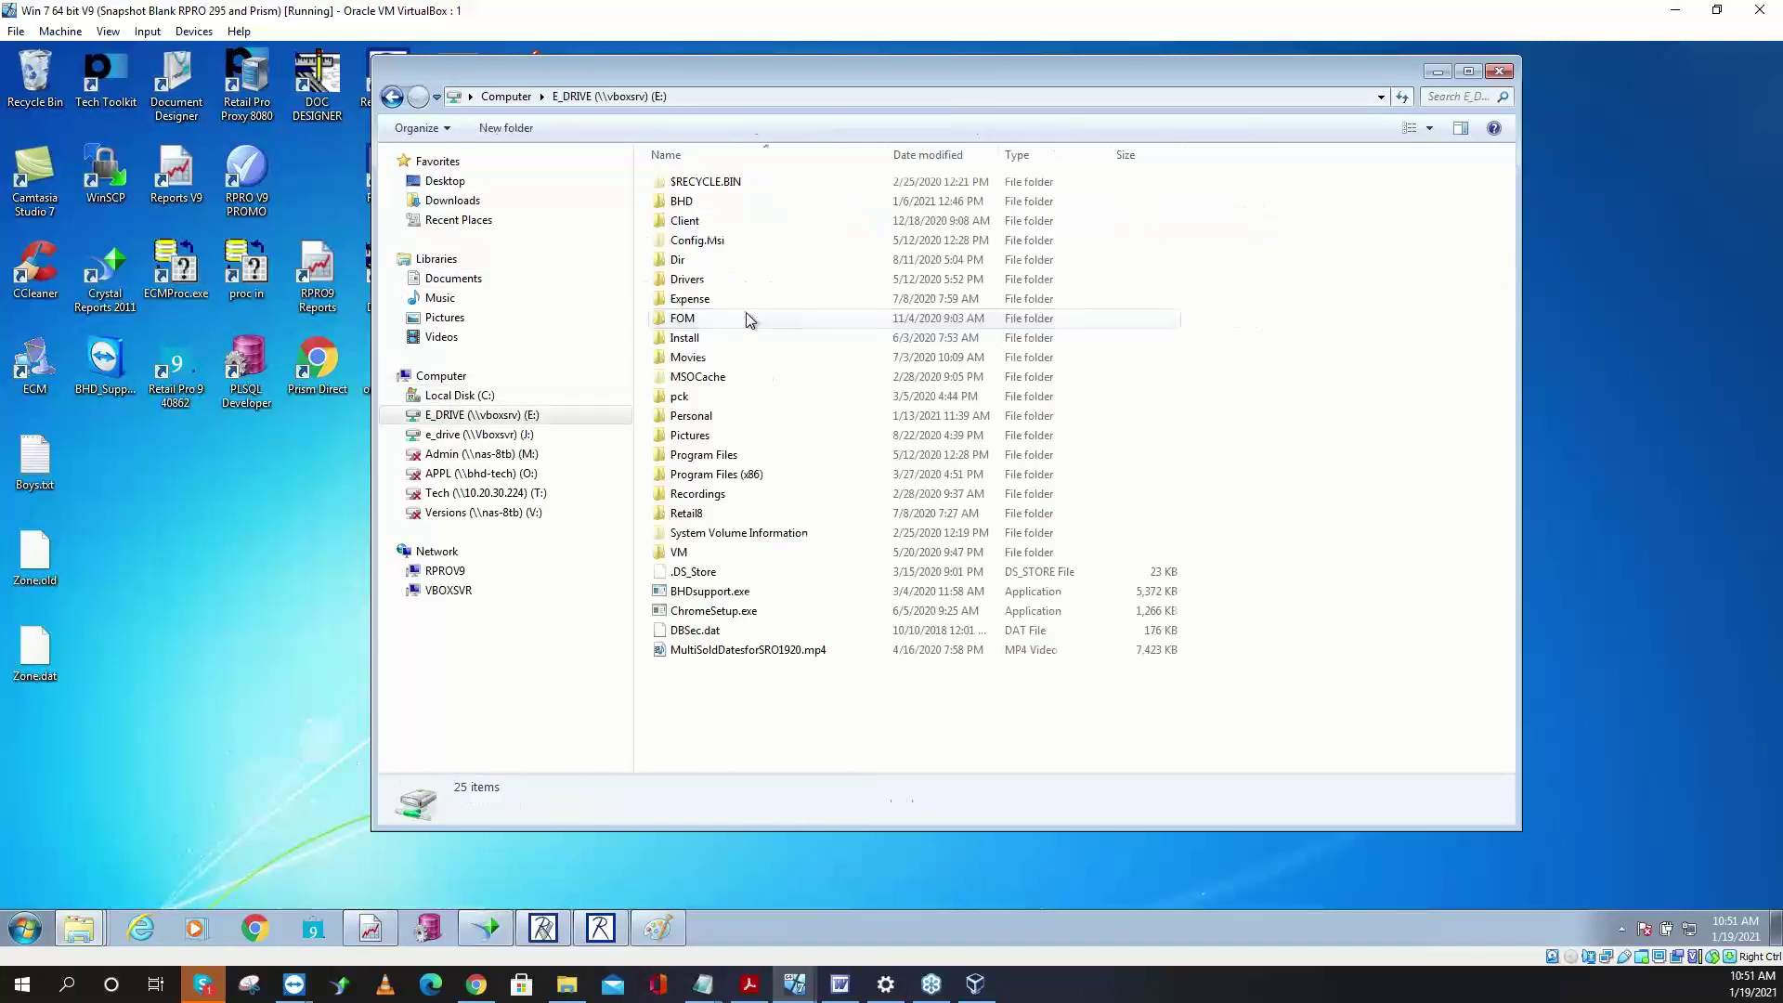
pyautogui.doubleClick(706, 201)
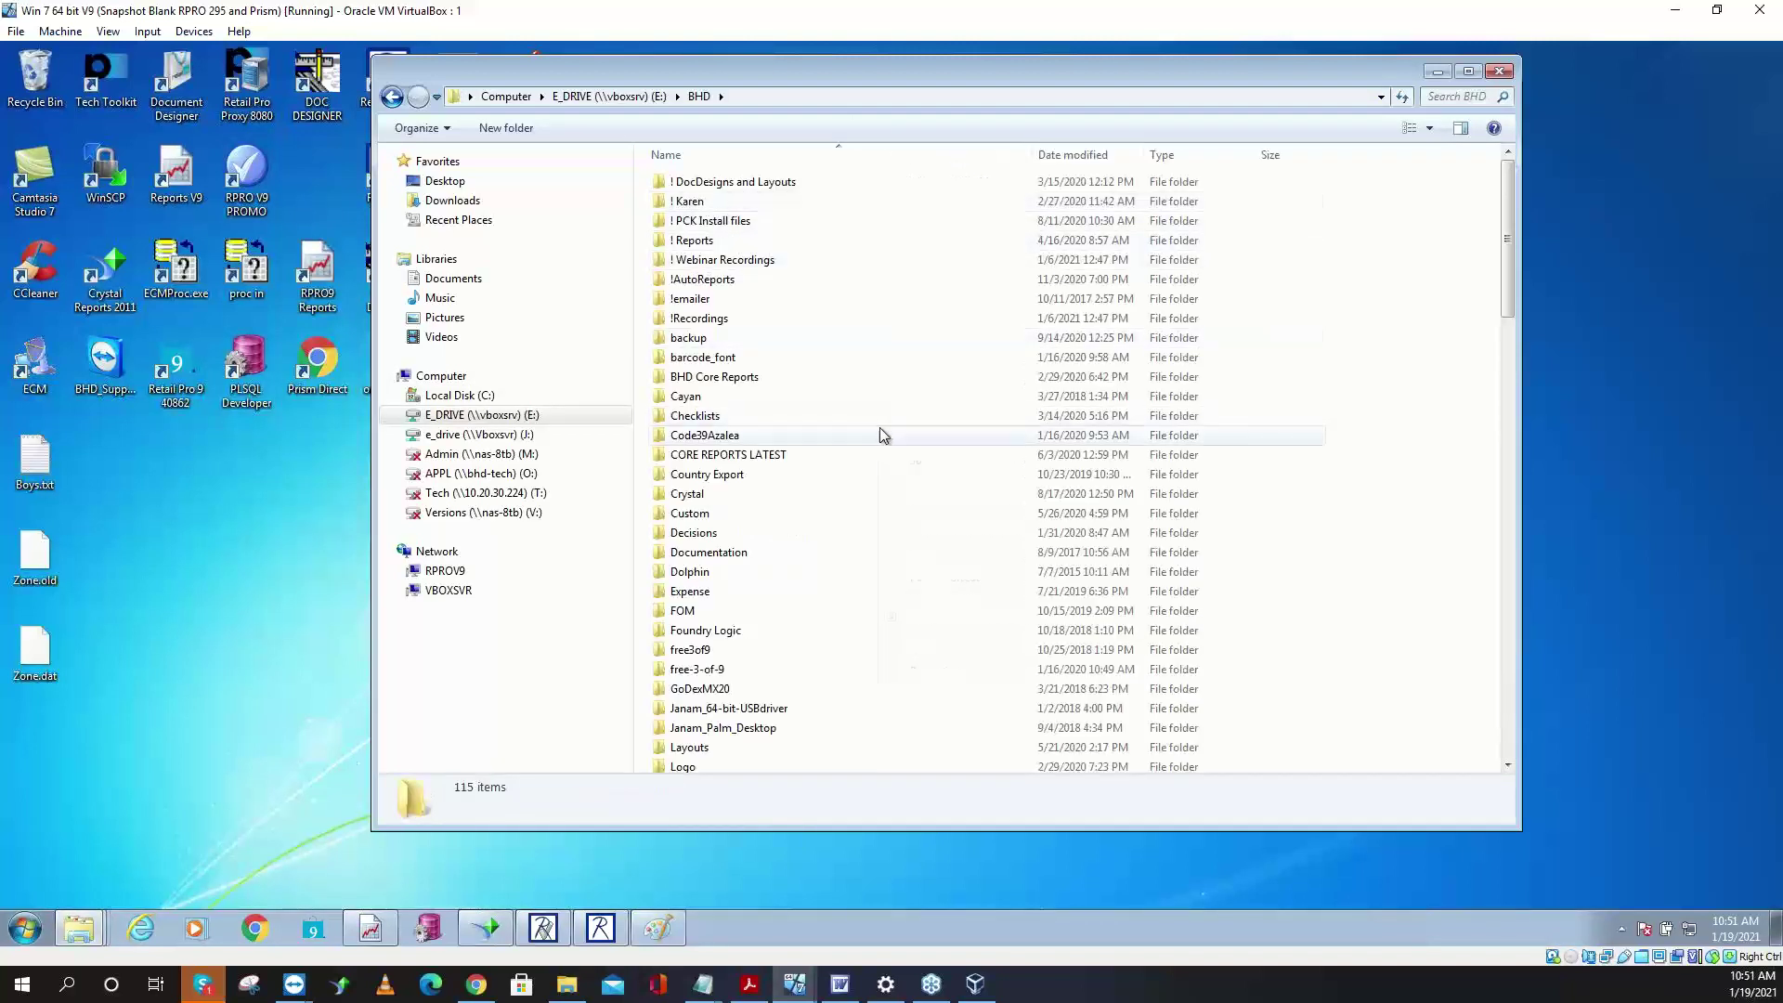
pyautogui.rightClick(880, 428)
pyautogui.moveTo(994, 648)
pyautogui.click(1211, 648)
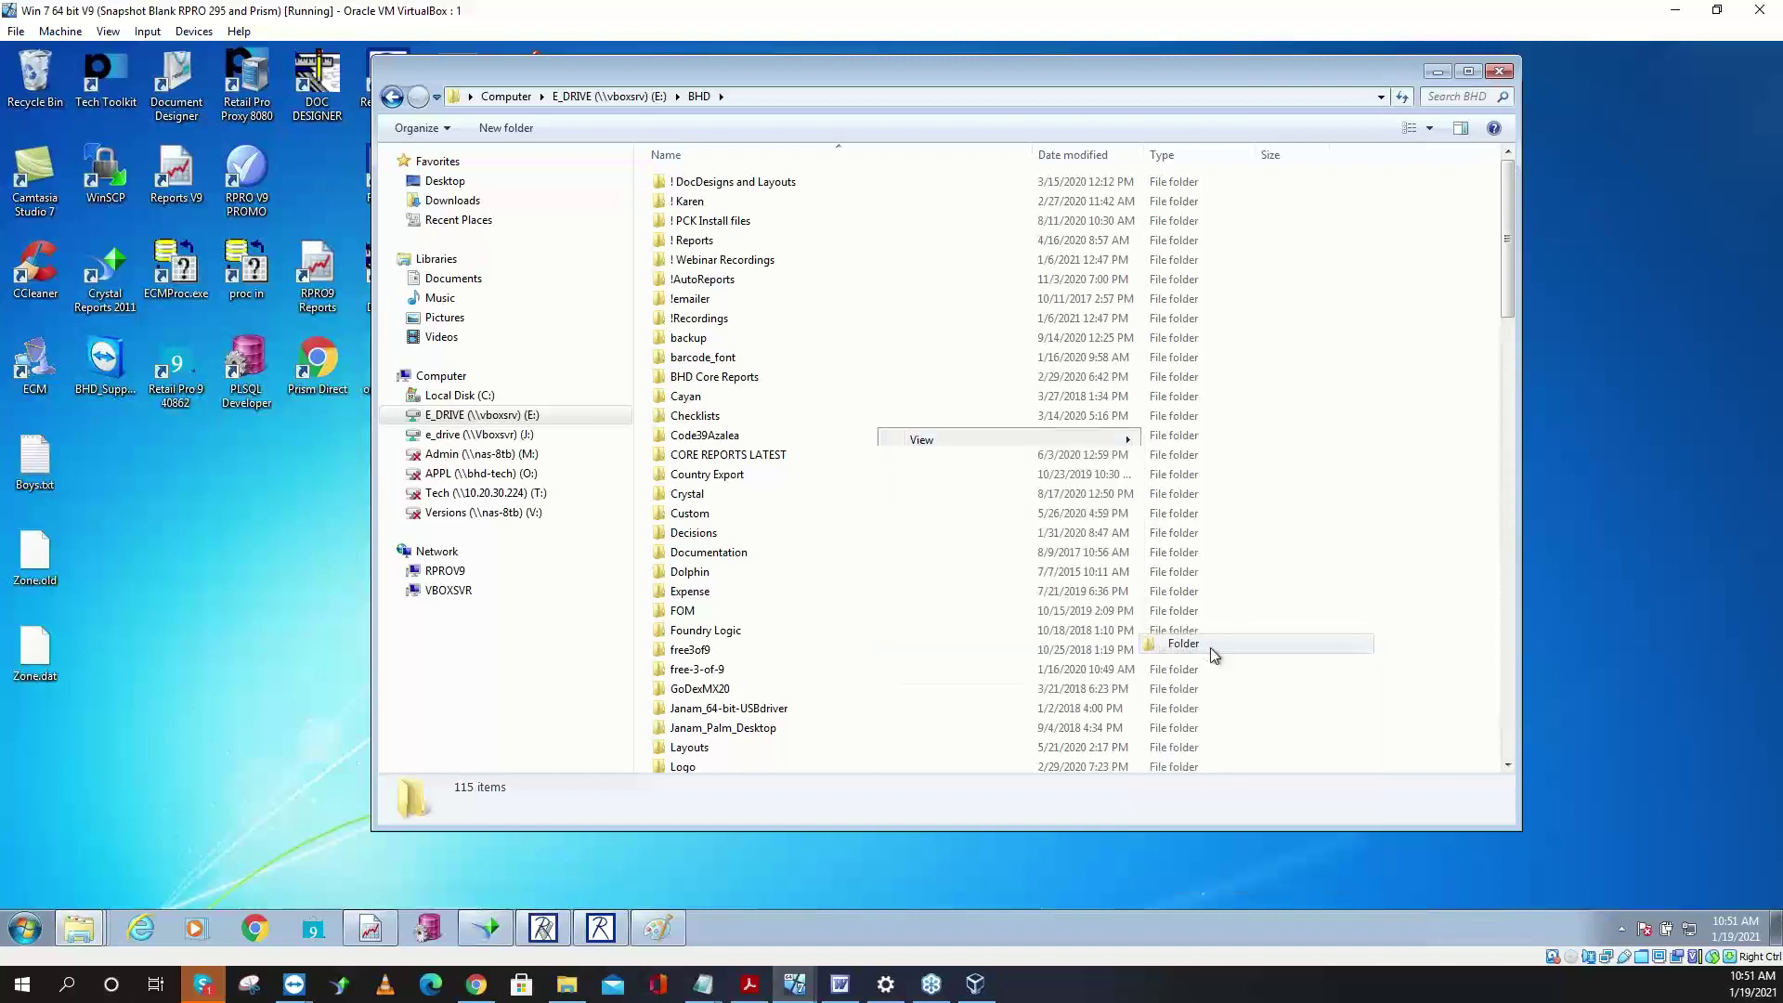
pyautogui.write('RPRO')
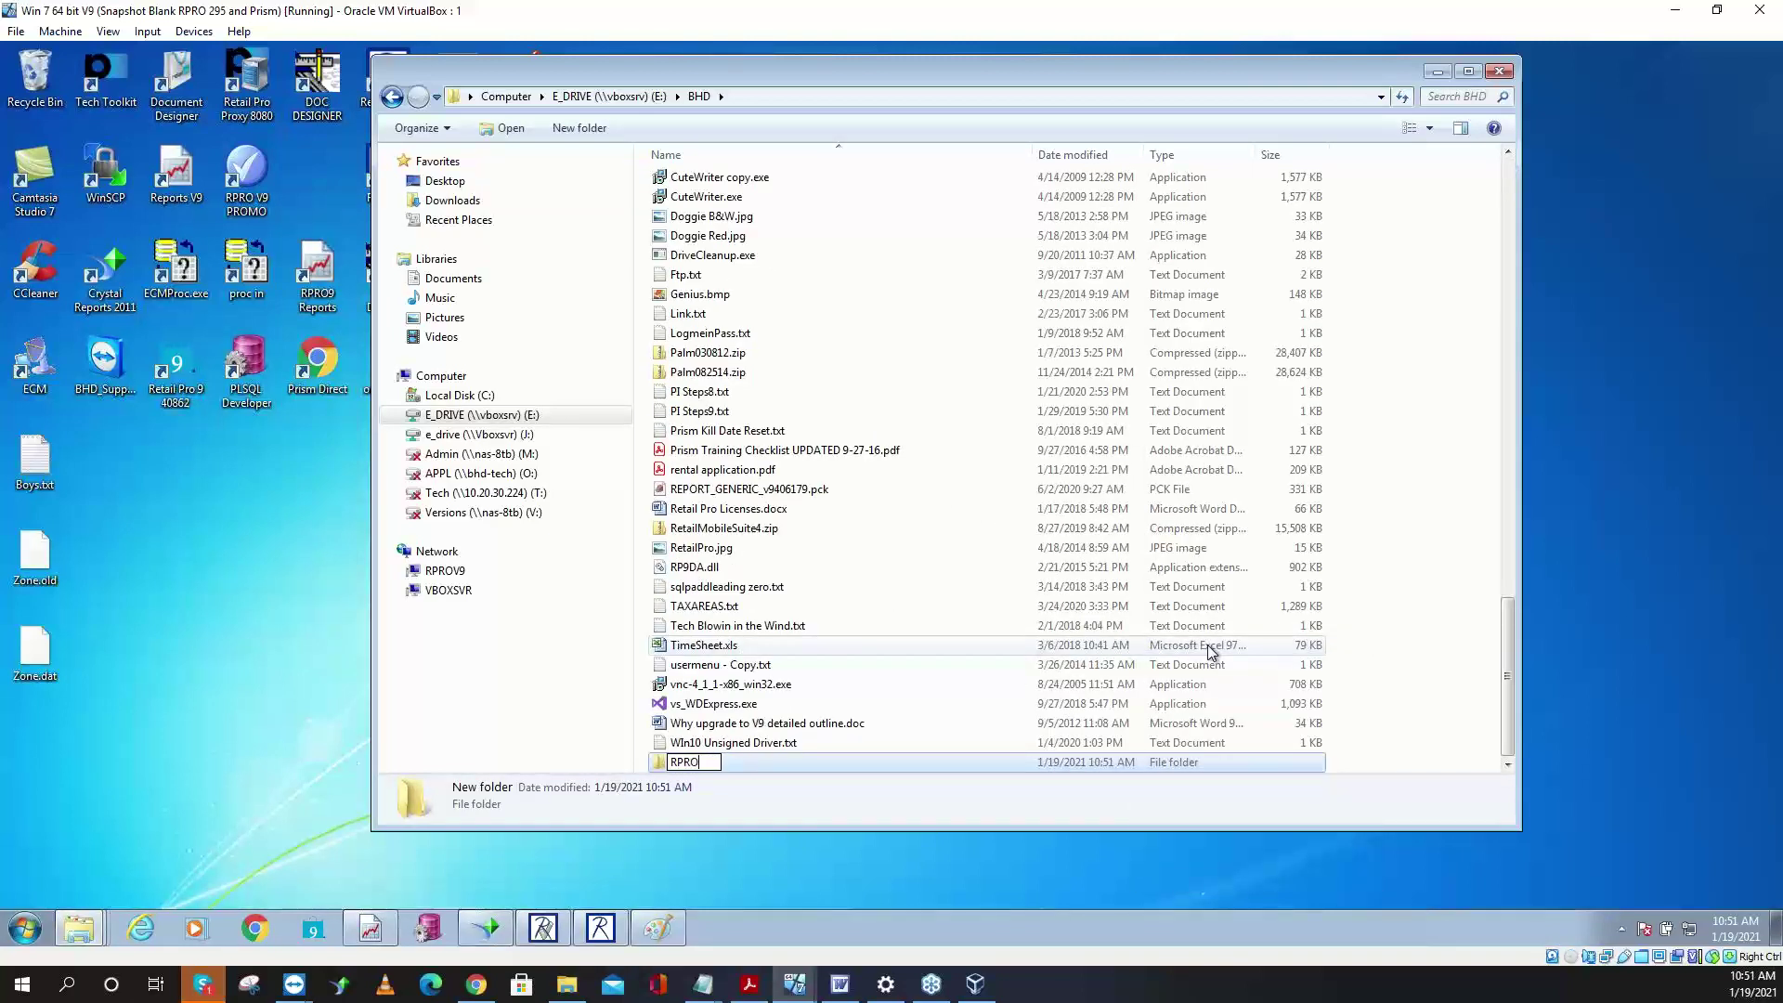
pyautogui.write('8Data')
pyautogui.press('Return')
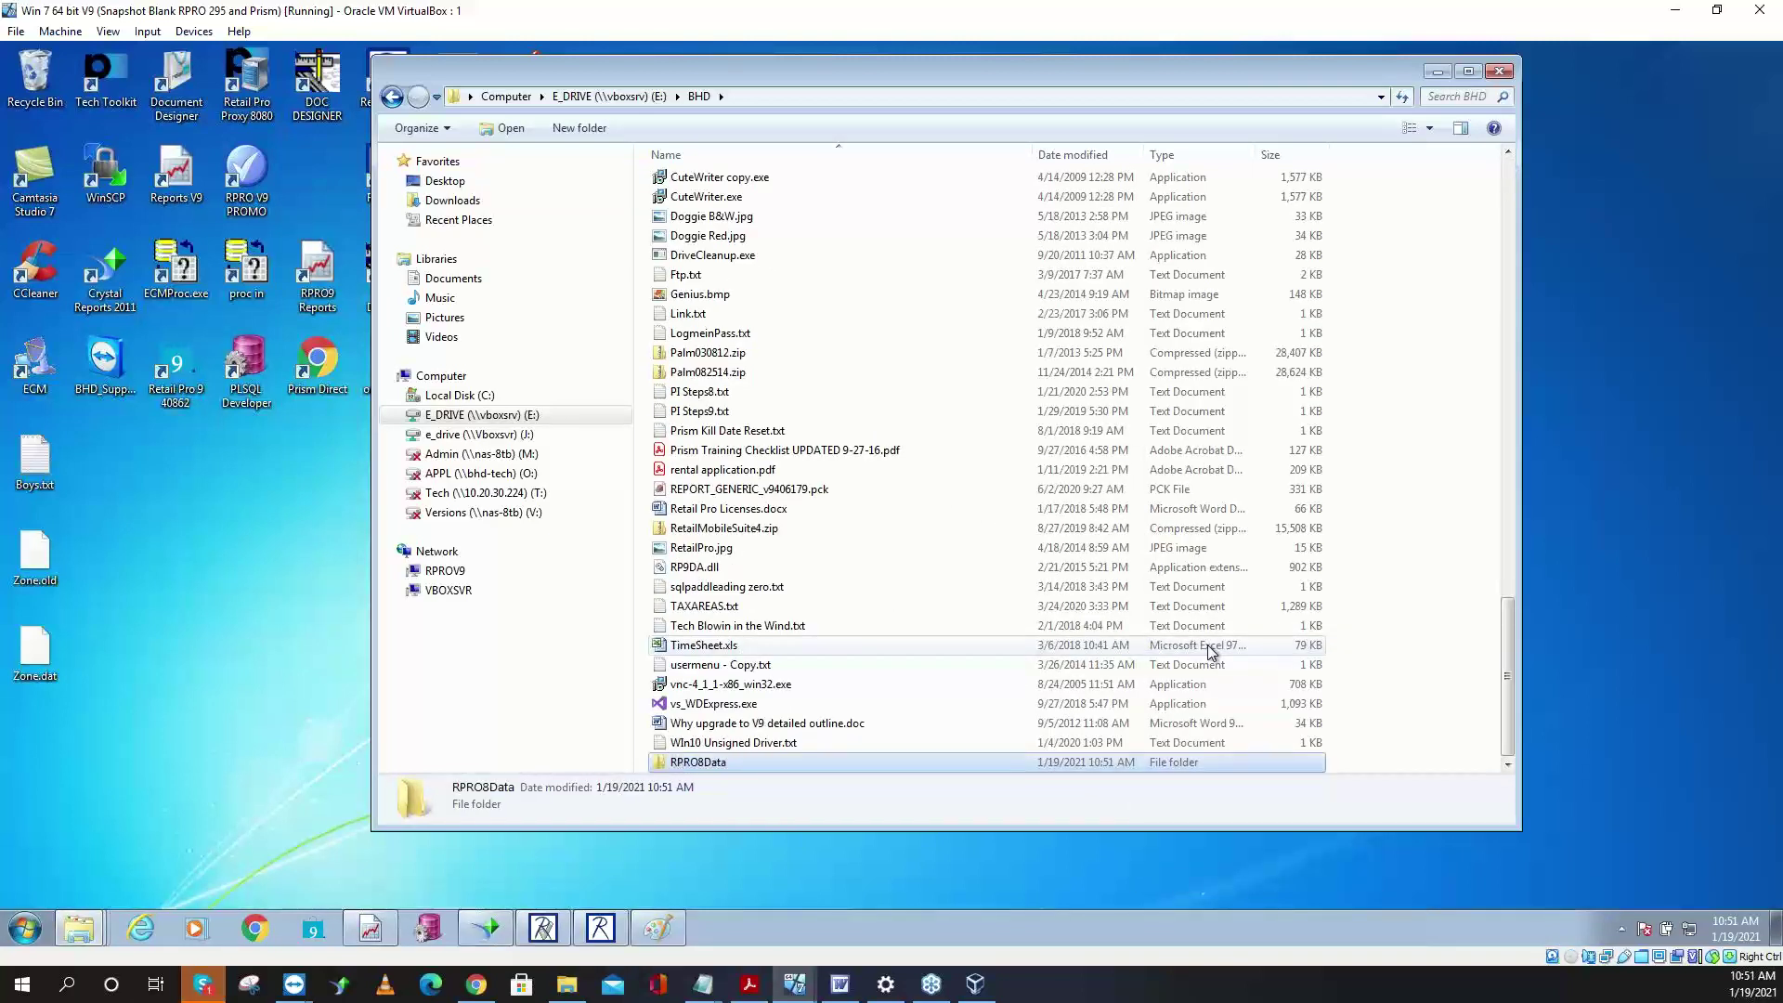
# - Open RPRO8Data and paste the copied Rpro files into it
pyautogui.press('Return')
pyautogui.rightClick(785, 327)
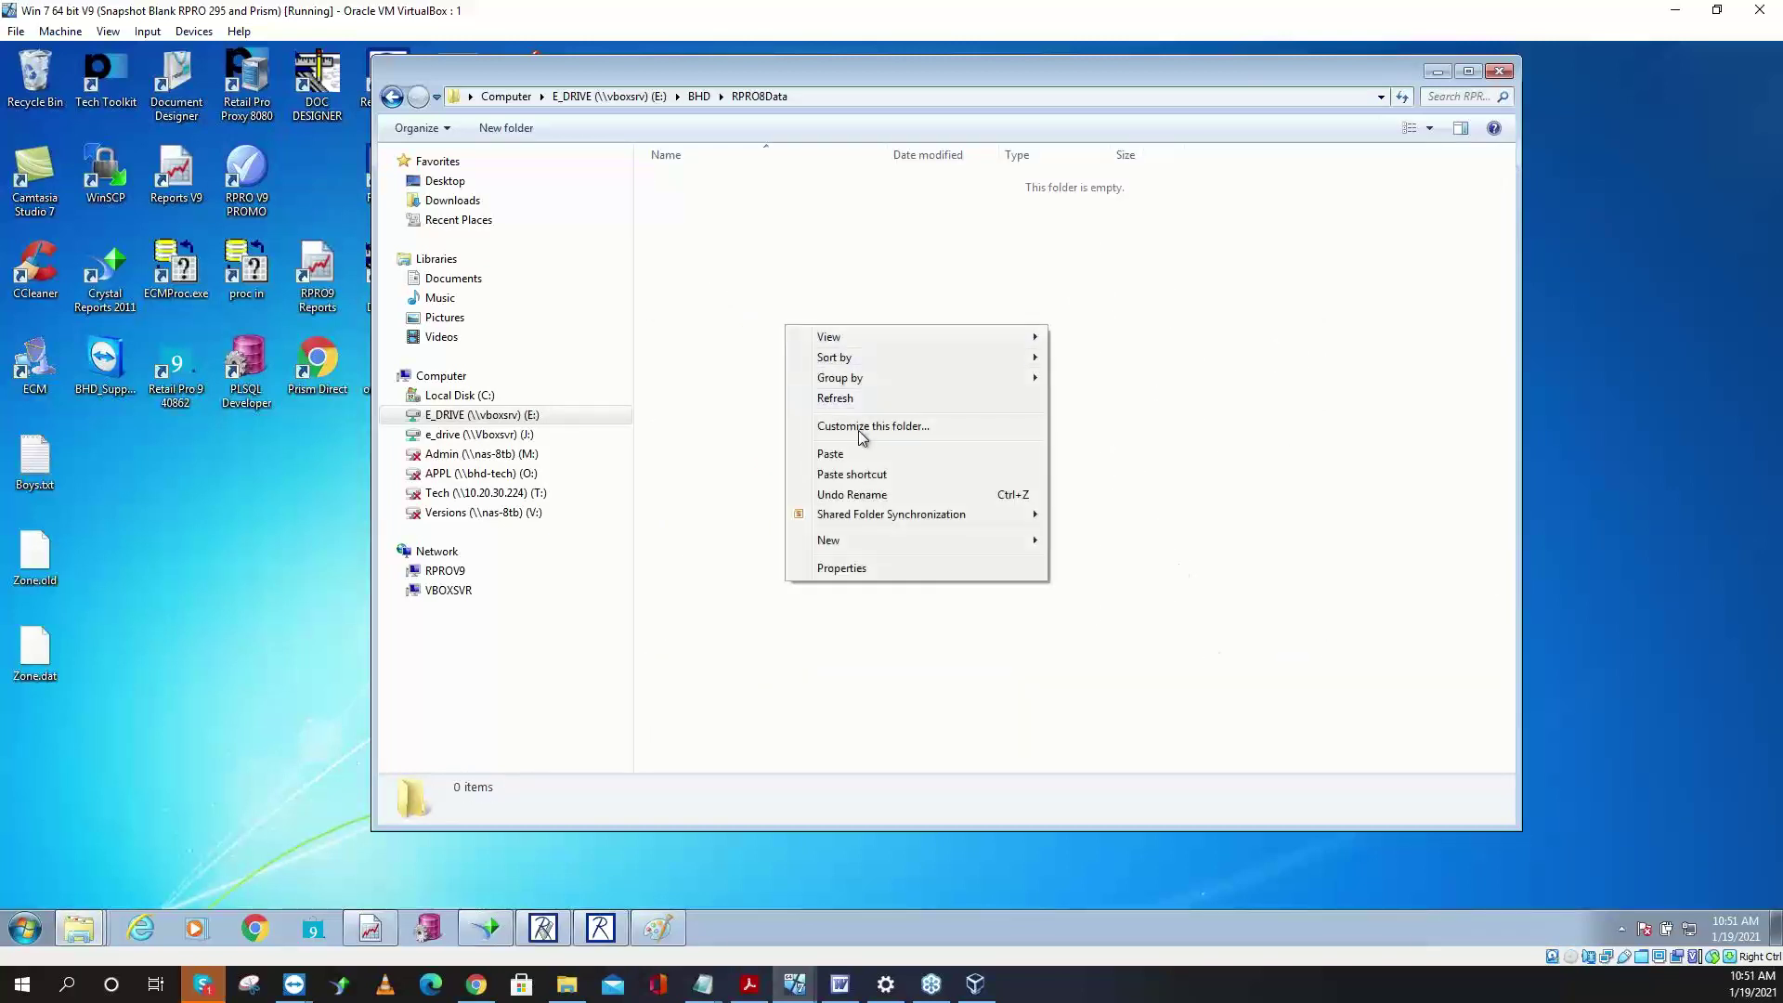
pyautogui.click(857, 453)
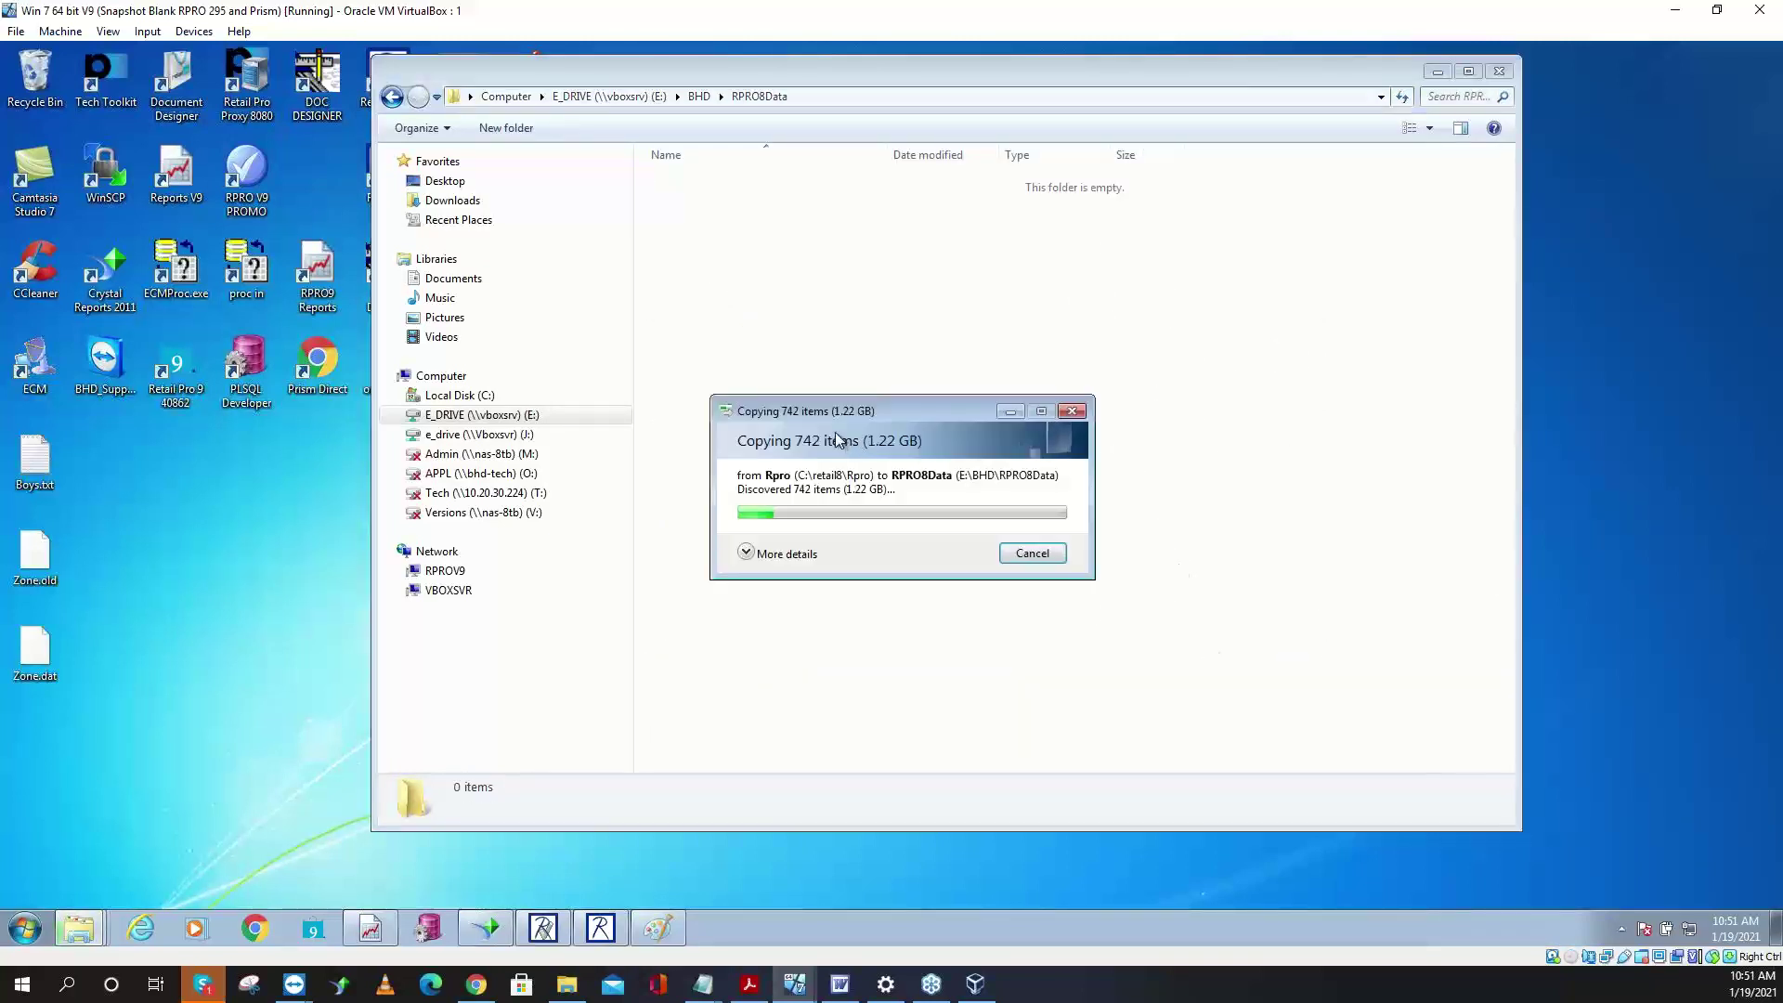
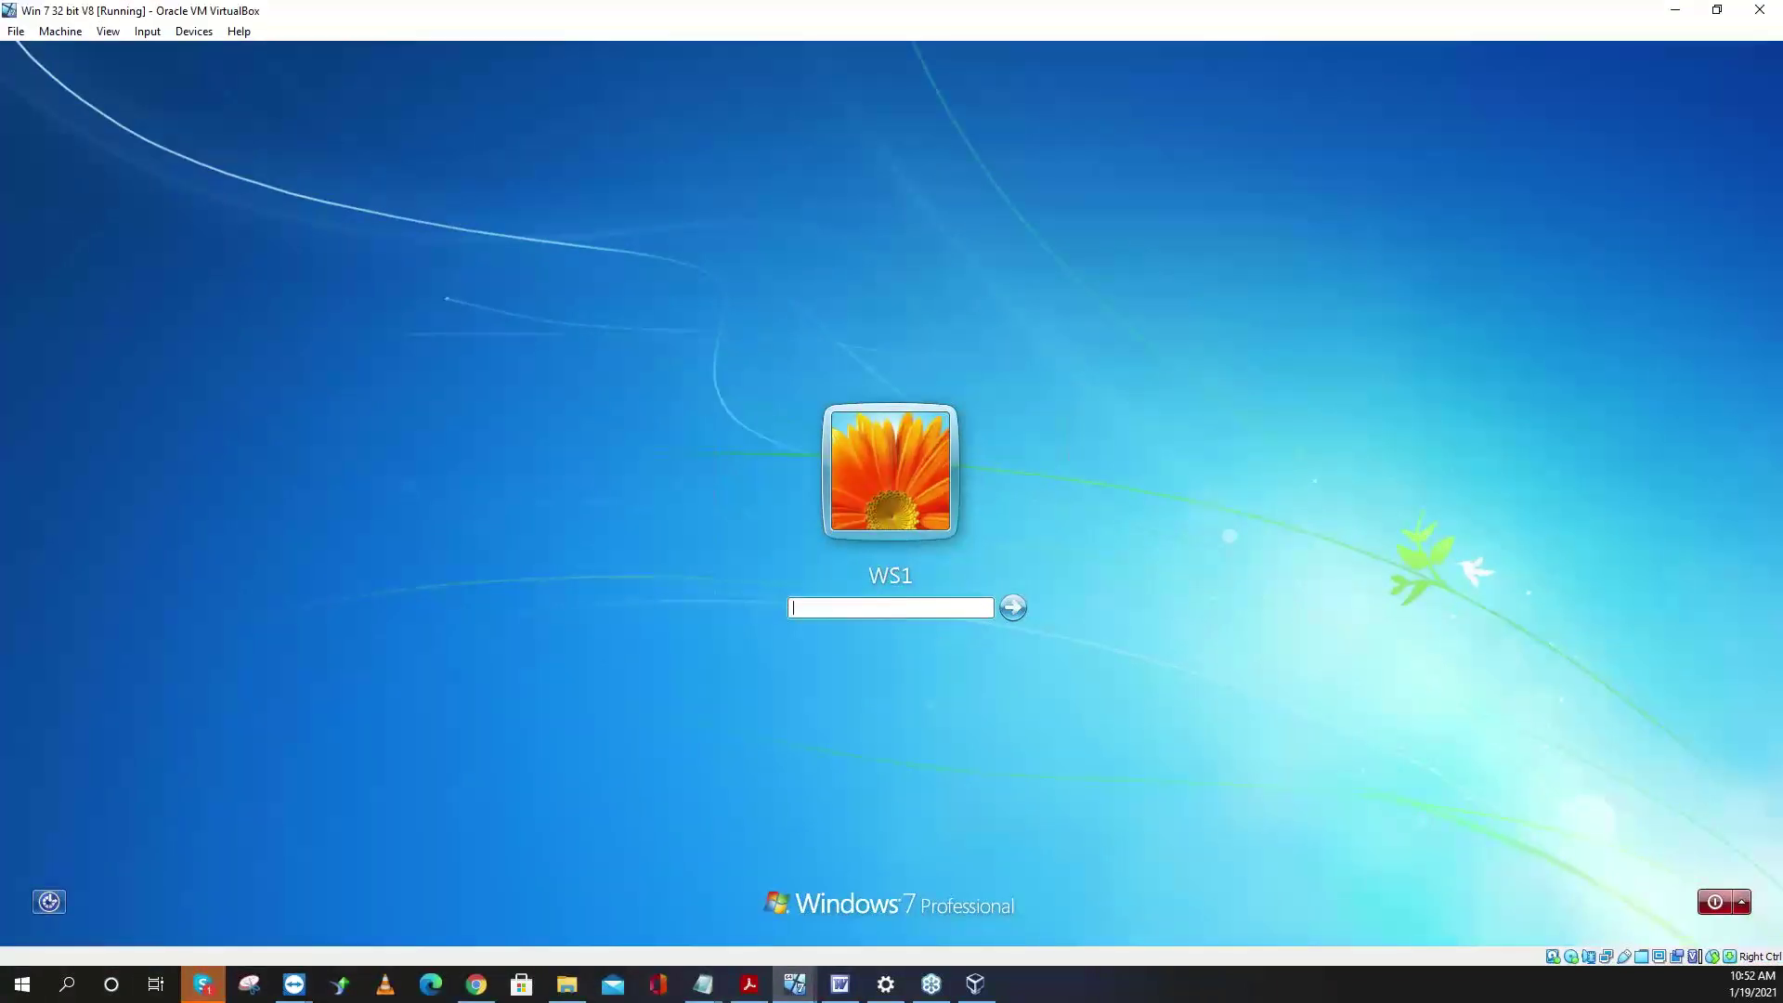
# - Sign in to the Windows 7 V8 machine with its password and restore its window to reveal the V9 machine
pyautogui.write('1234')
pyautogui.press('Return')
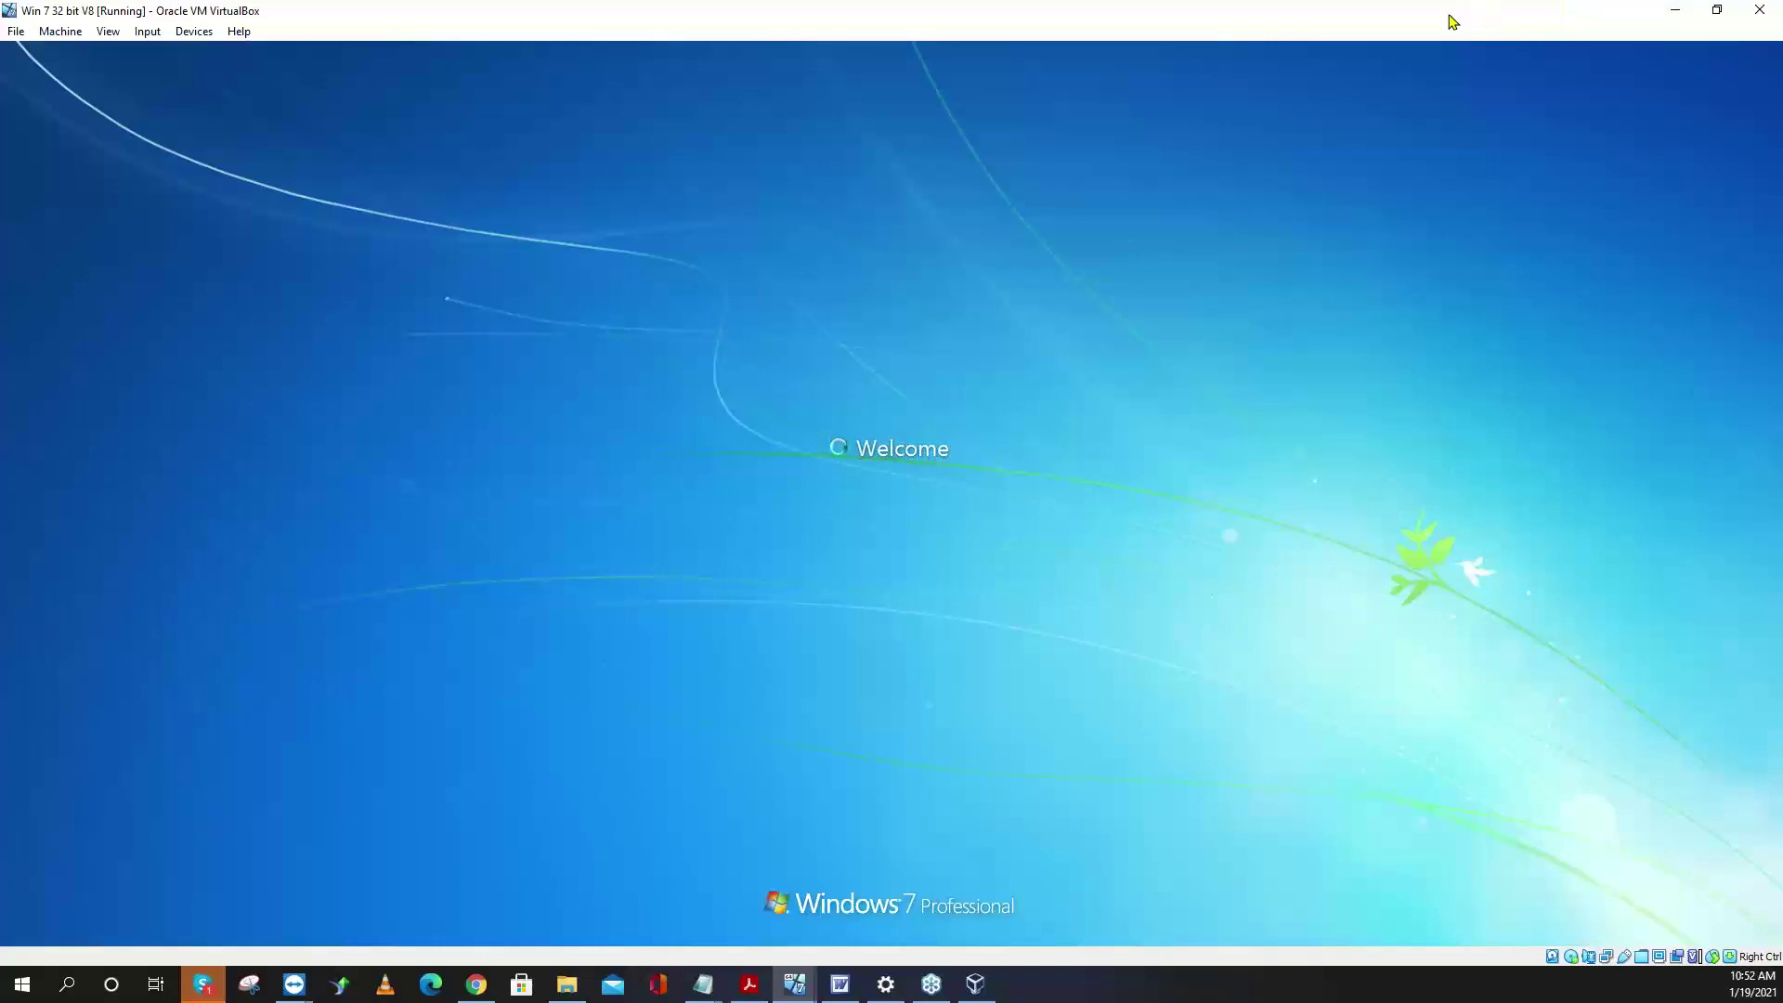
pyautogui.moveTo(1441, 25)
pyautogui.mouseDown()
pyautogui.moveTo(1430, 163)
pyautogui.moveTo(1445, 18)
pyautogui.mouseUp()
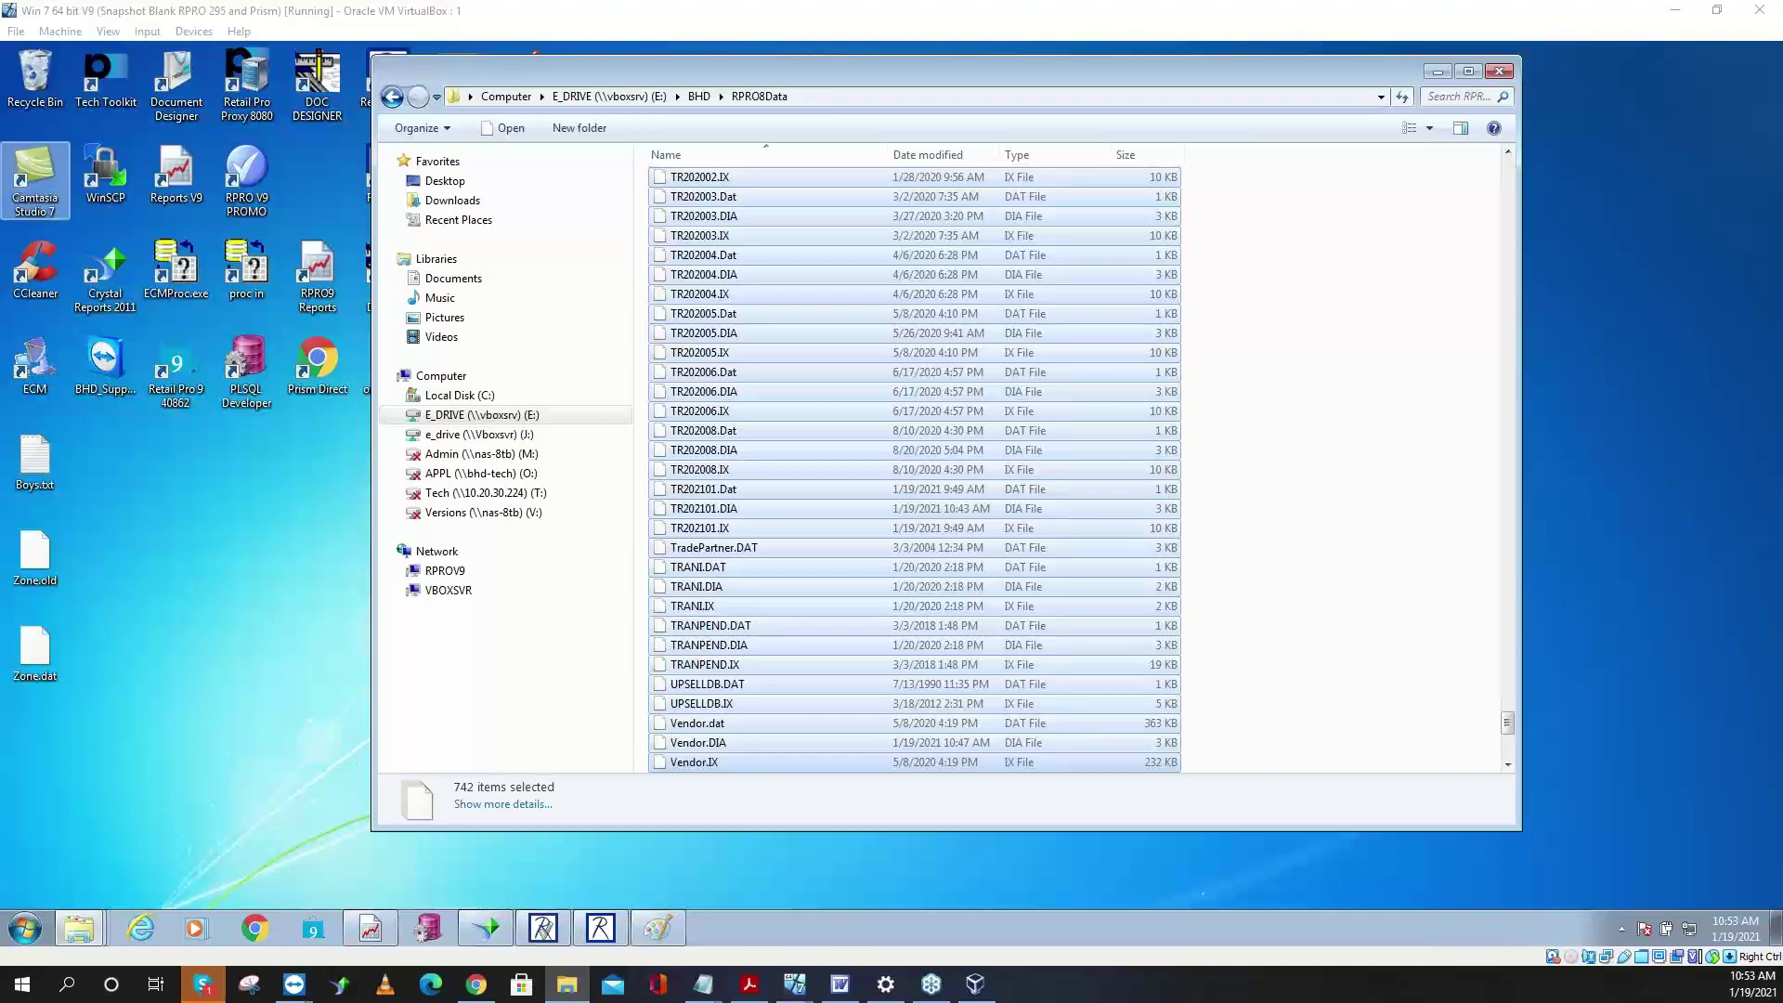
# - Bring the Windows 7 V8 machine to the front by minimizing and restoring its window
pyautogui.hotkey('alt', 'Tab')
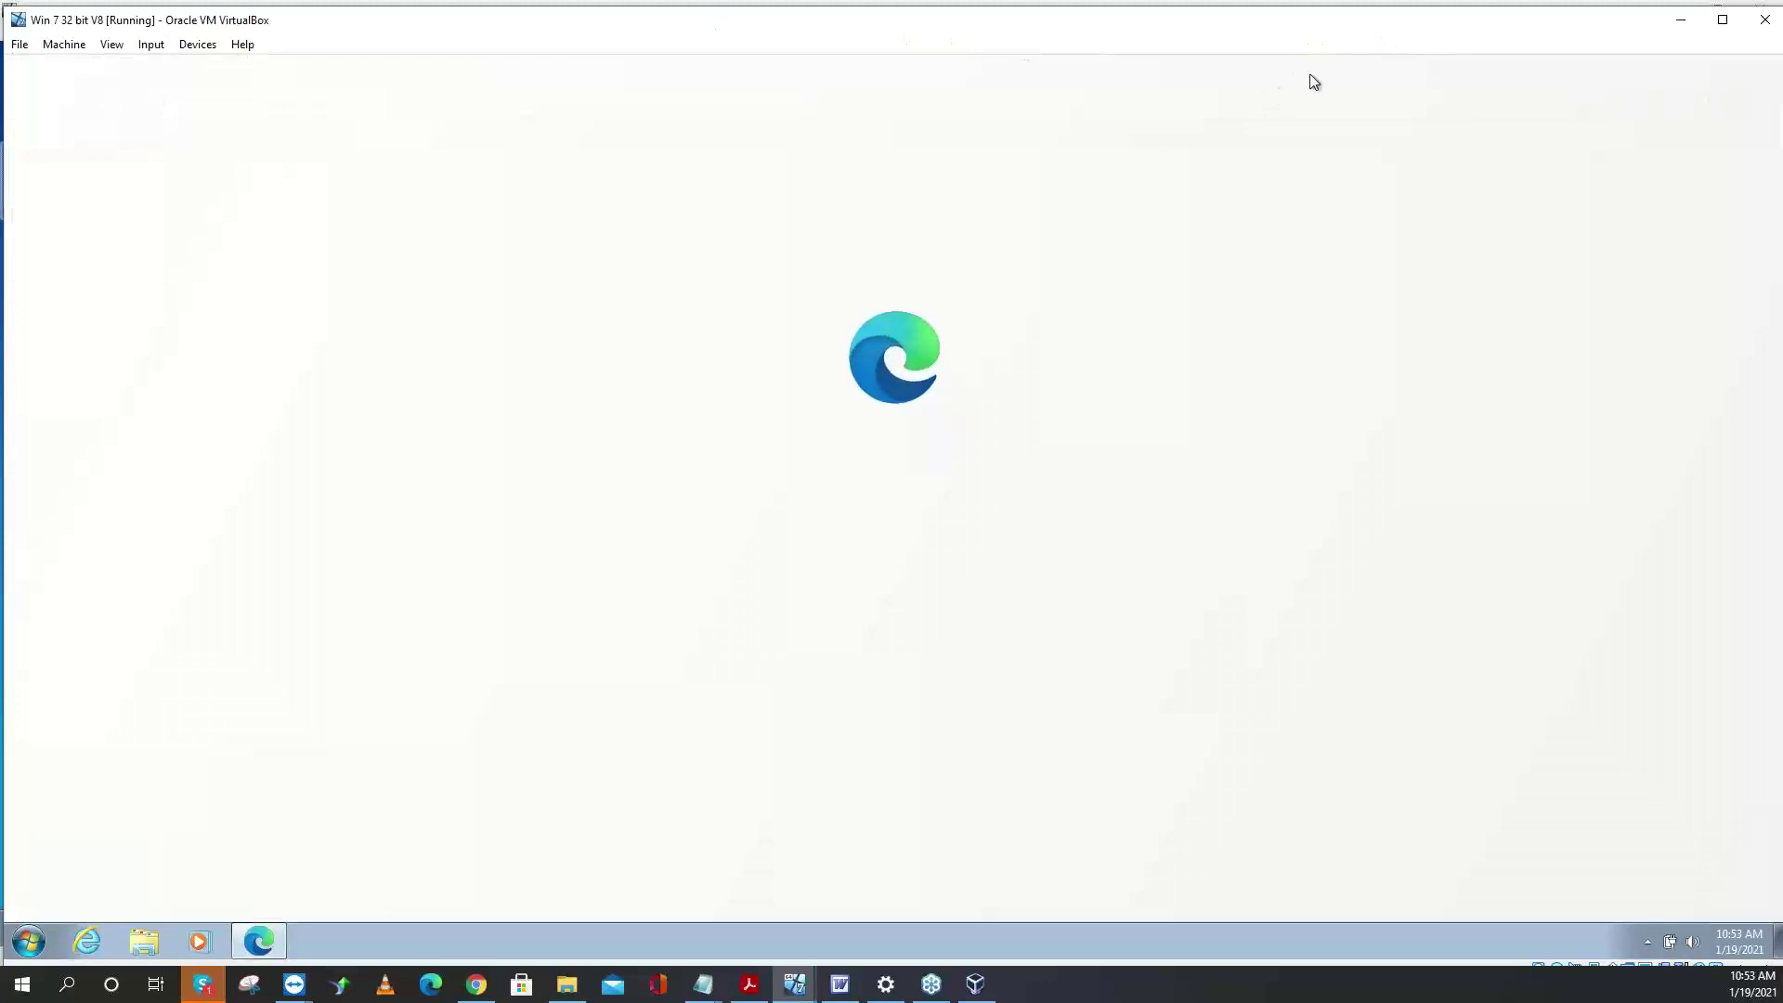
pyautogui.click(1681, 19)
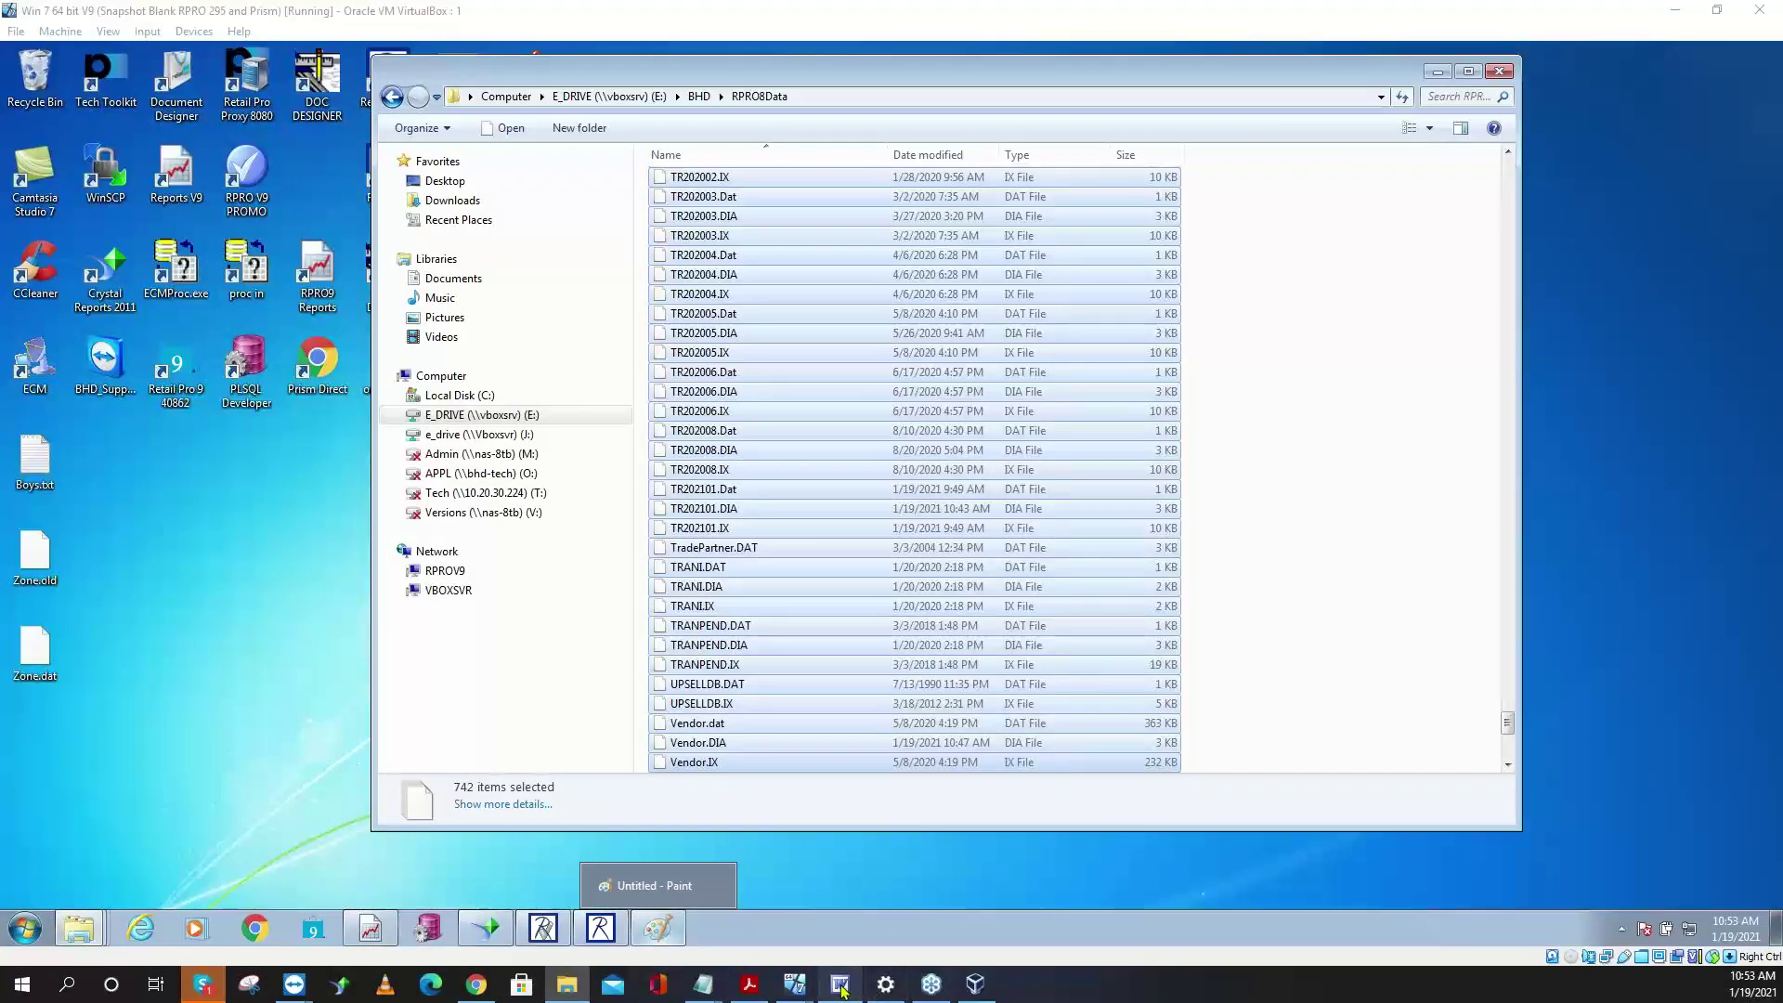
pyautogui.moveTo(794, 984)
pyautogui.click(873, 906)
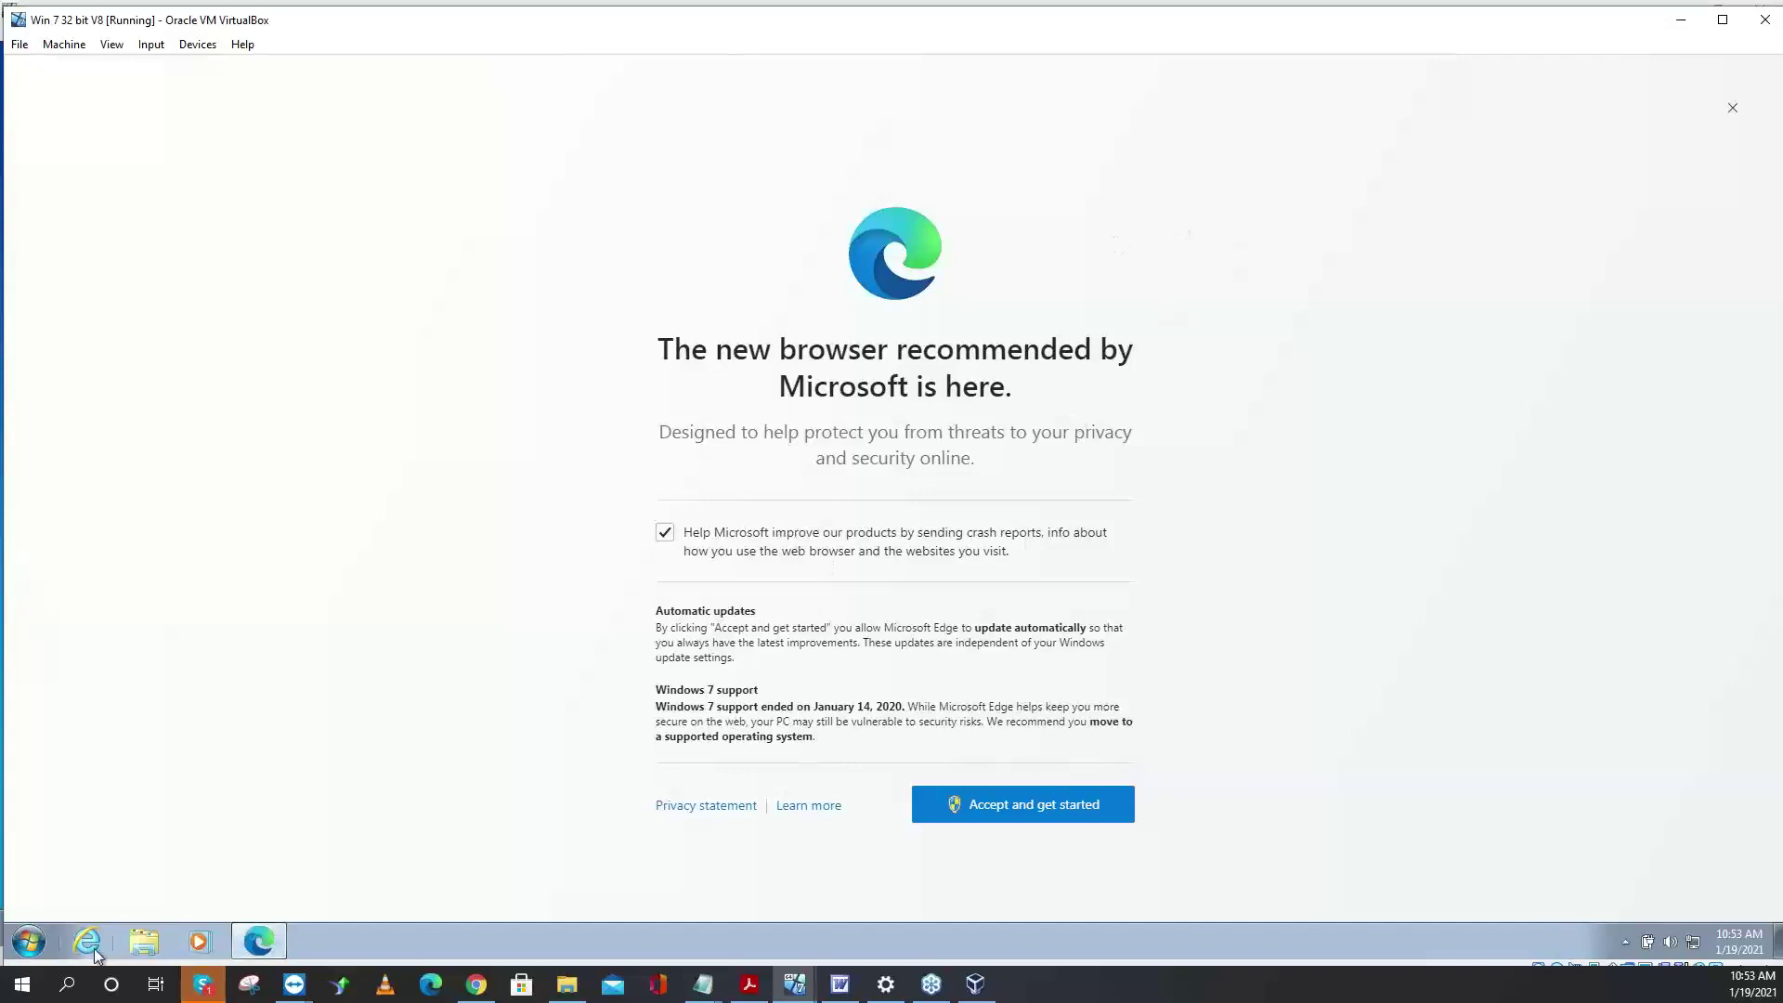
# - On the V8 machine, open an Explorer window and end the Microsoft Edge task in Task Manager
pyautogui.click(142, 942)
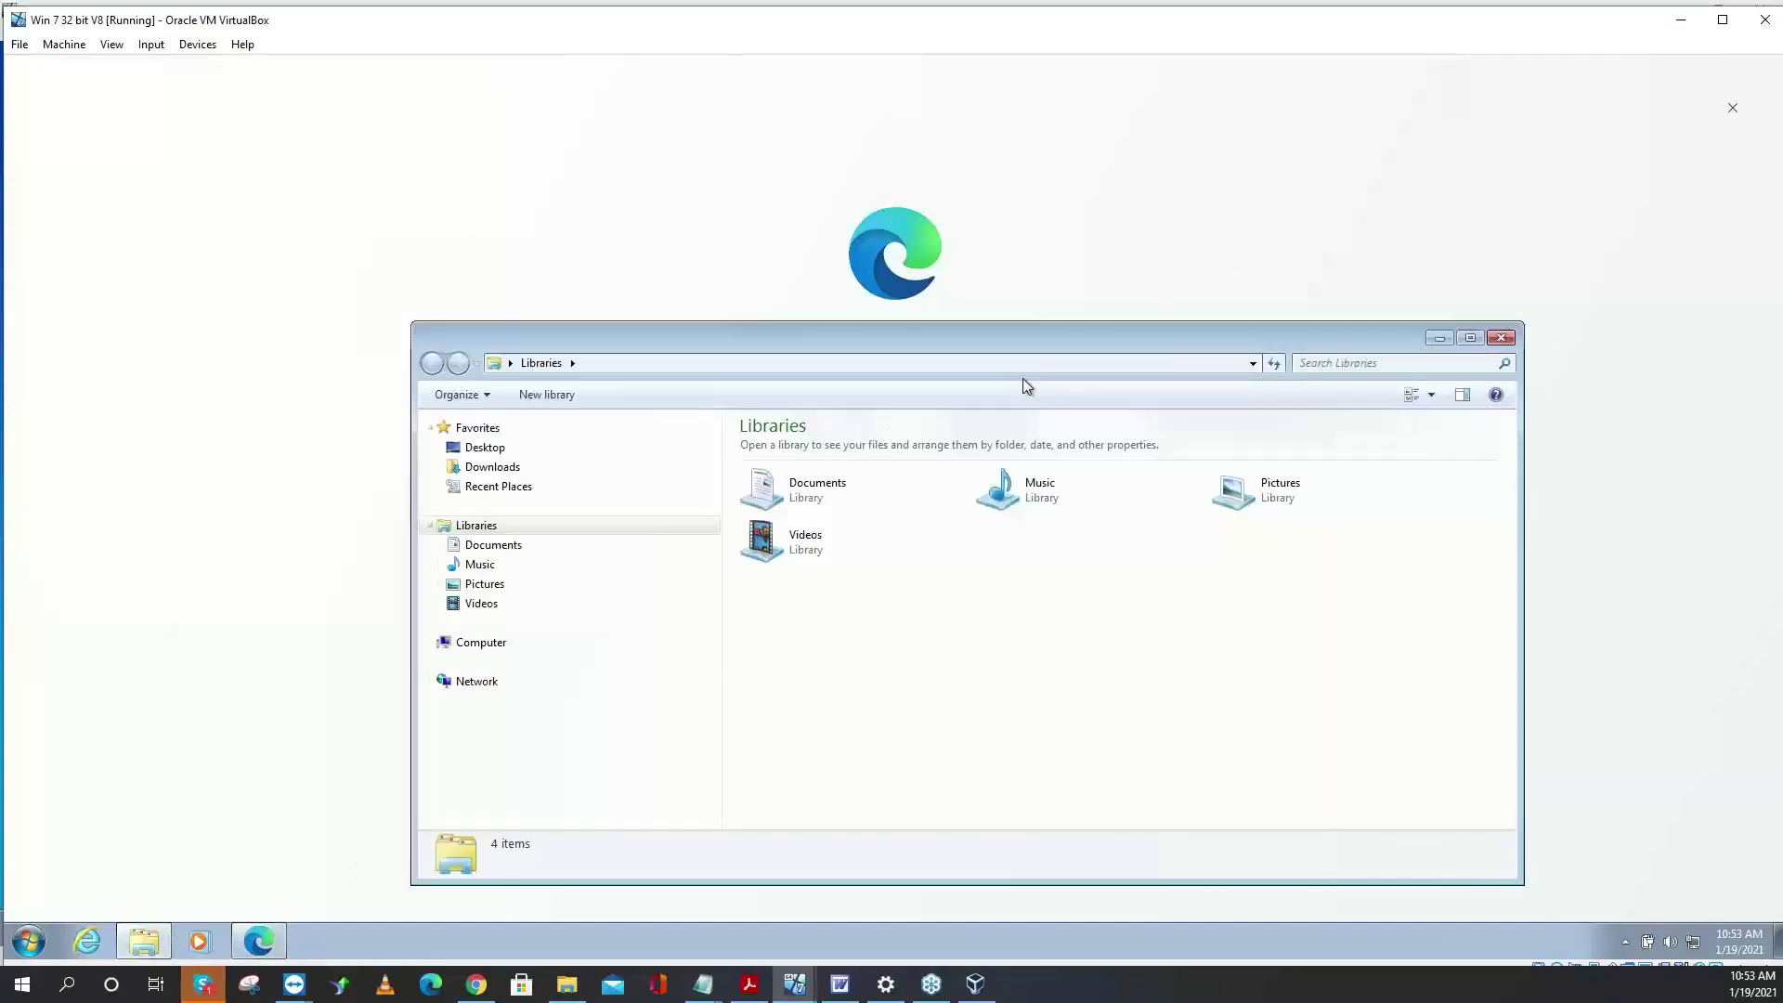
pyautogui.moveTo(916, 332); pyautogui.dragTo(704, 124)
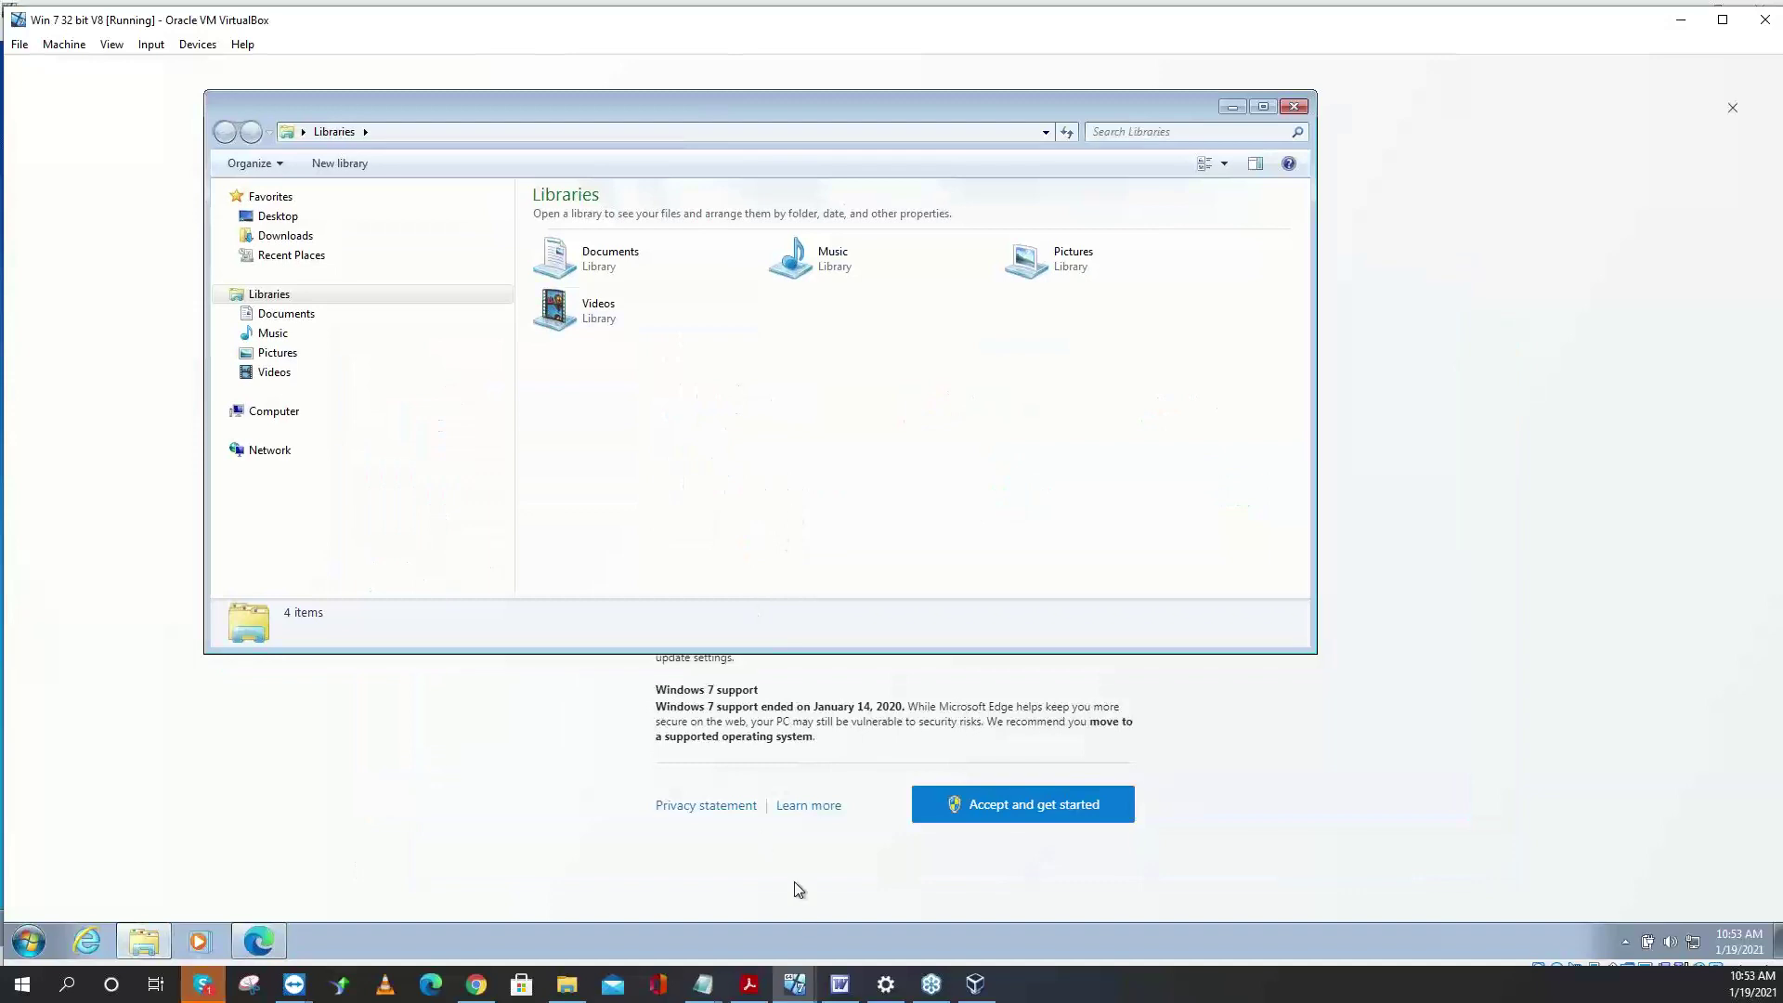
pyautogui.rightClick(810, 933)
pyautogui.click(884, 869)
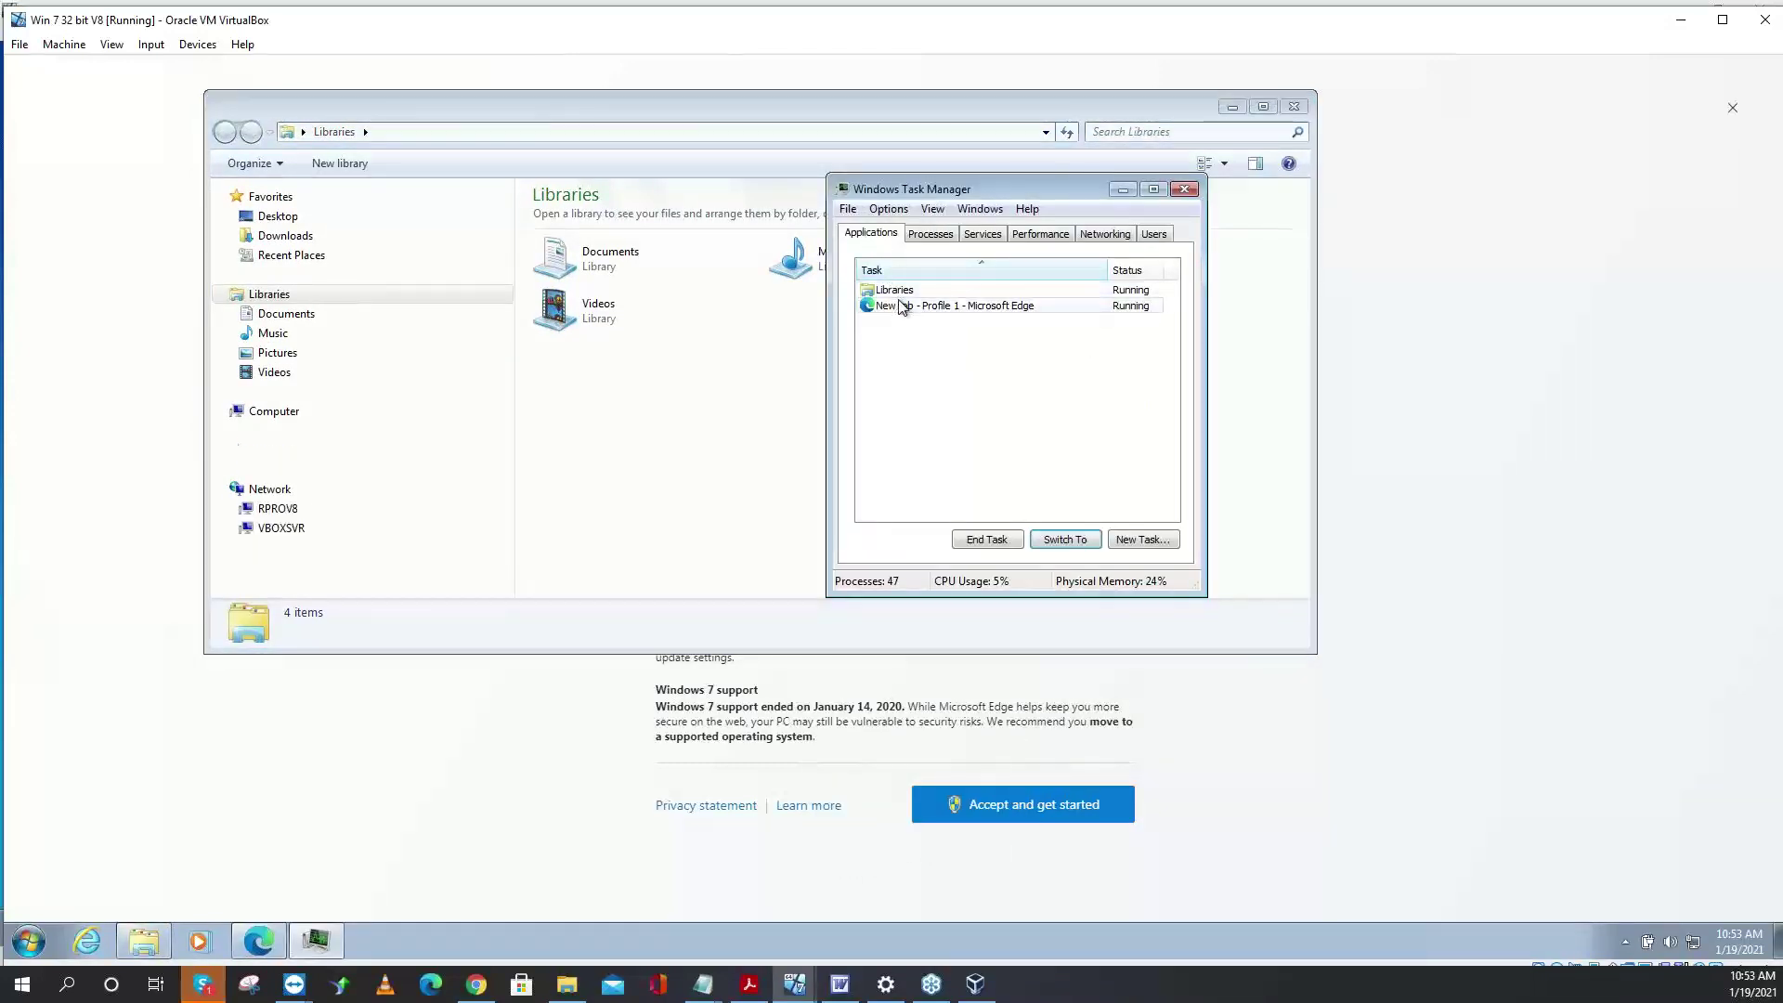
pyautogui.click(1004, 542)
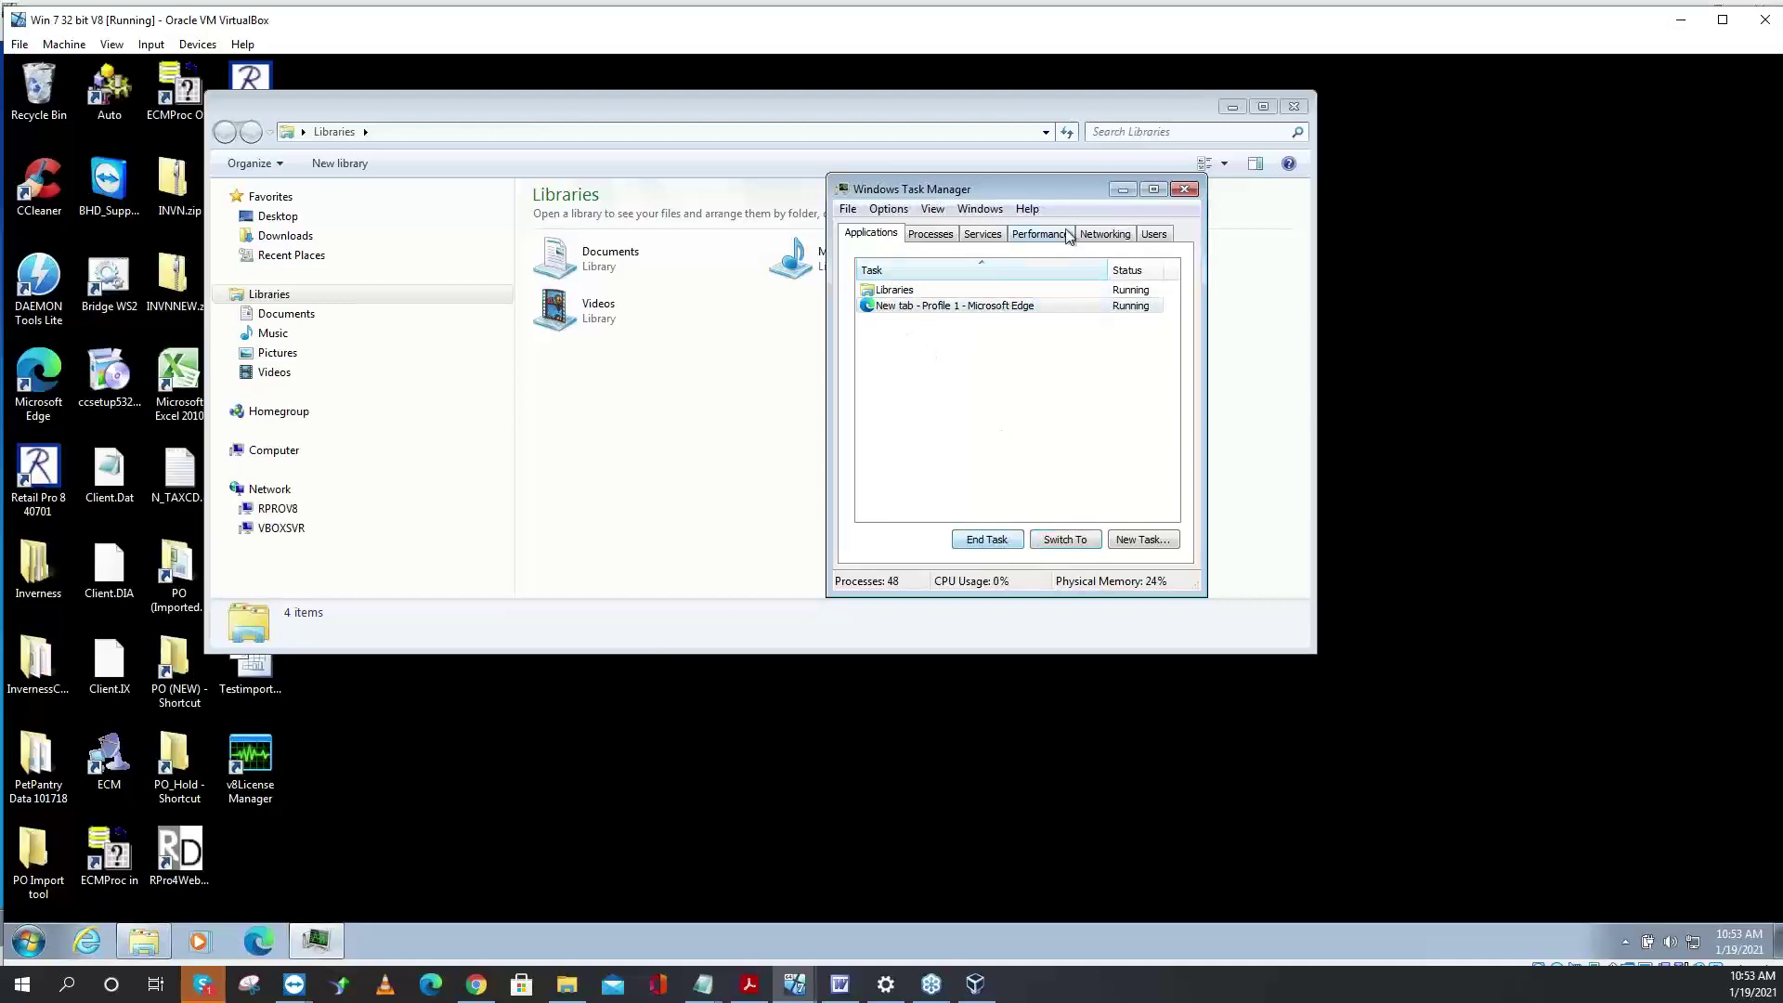
pyautogui.click(1186, 191)
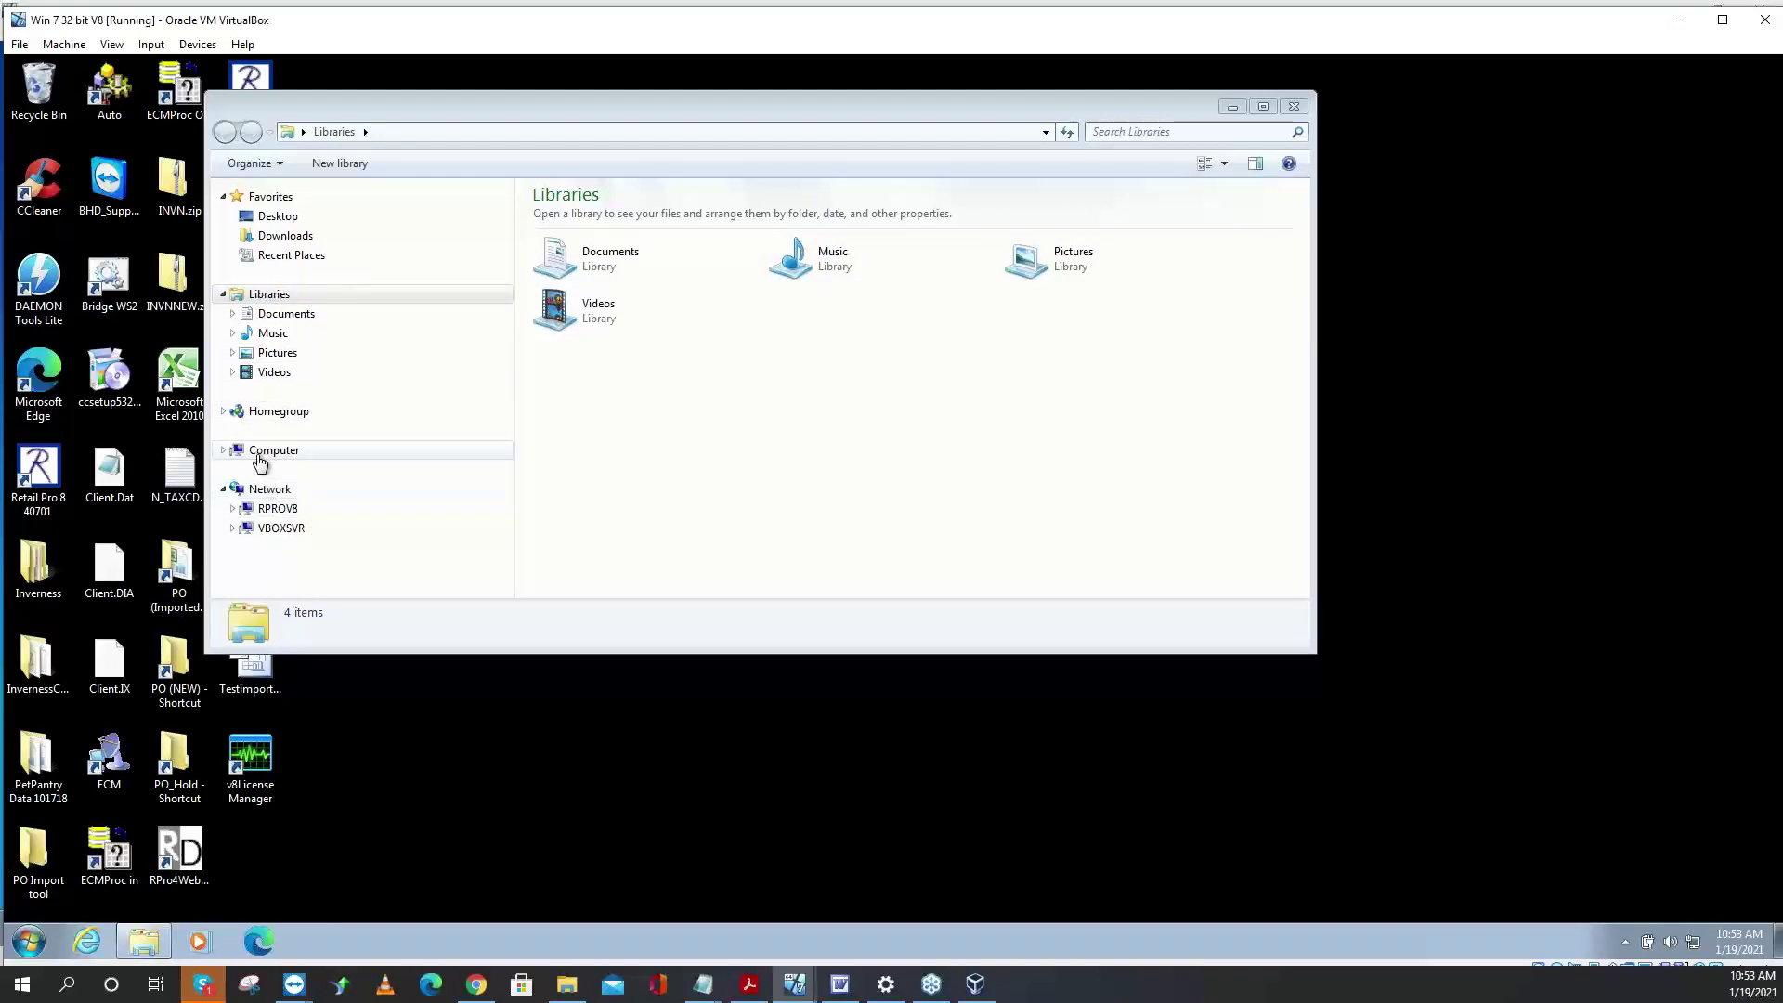
# - Browse Computer's drives and the empty VBOXSVR share, then return to the V9 machine's window
pyautogui.click(224, 450)
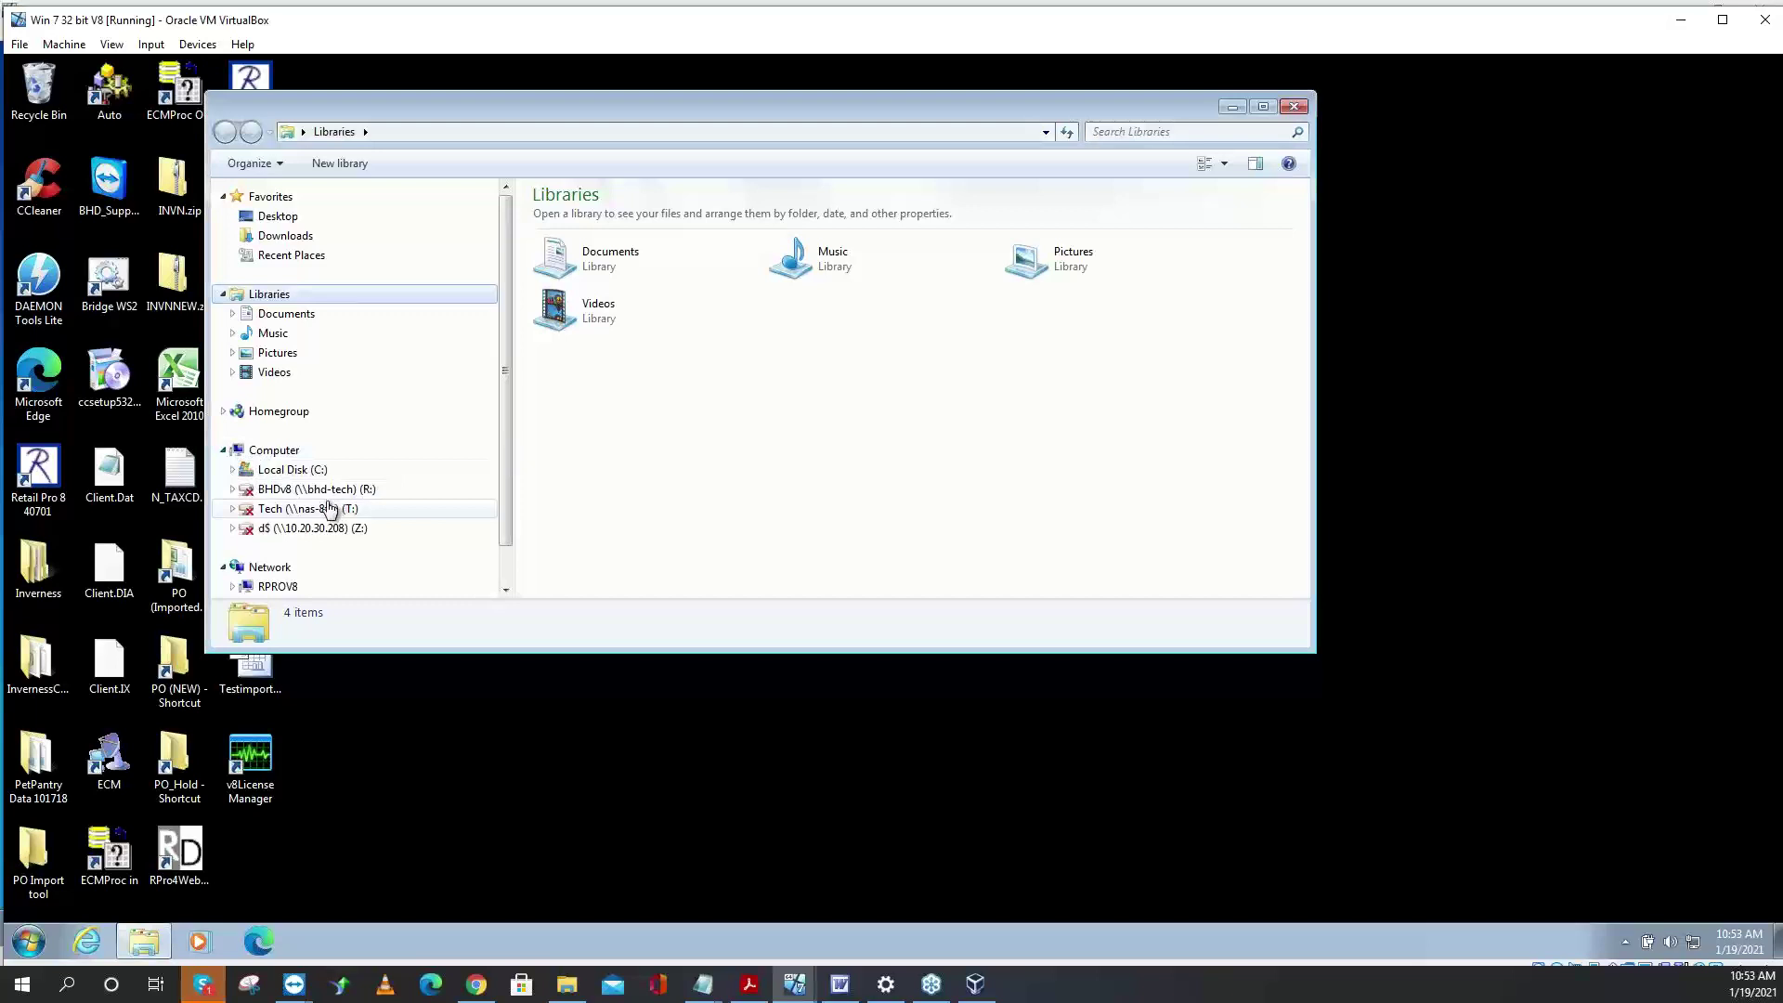
pyautogui.click(315, 472)
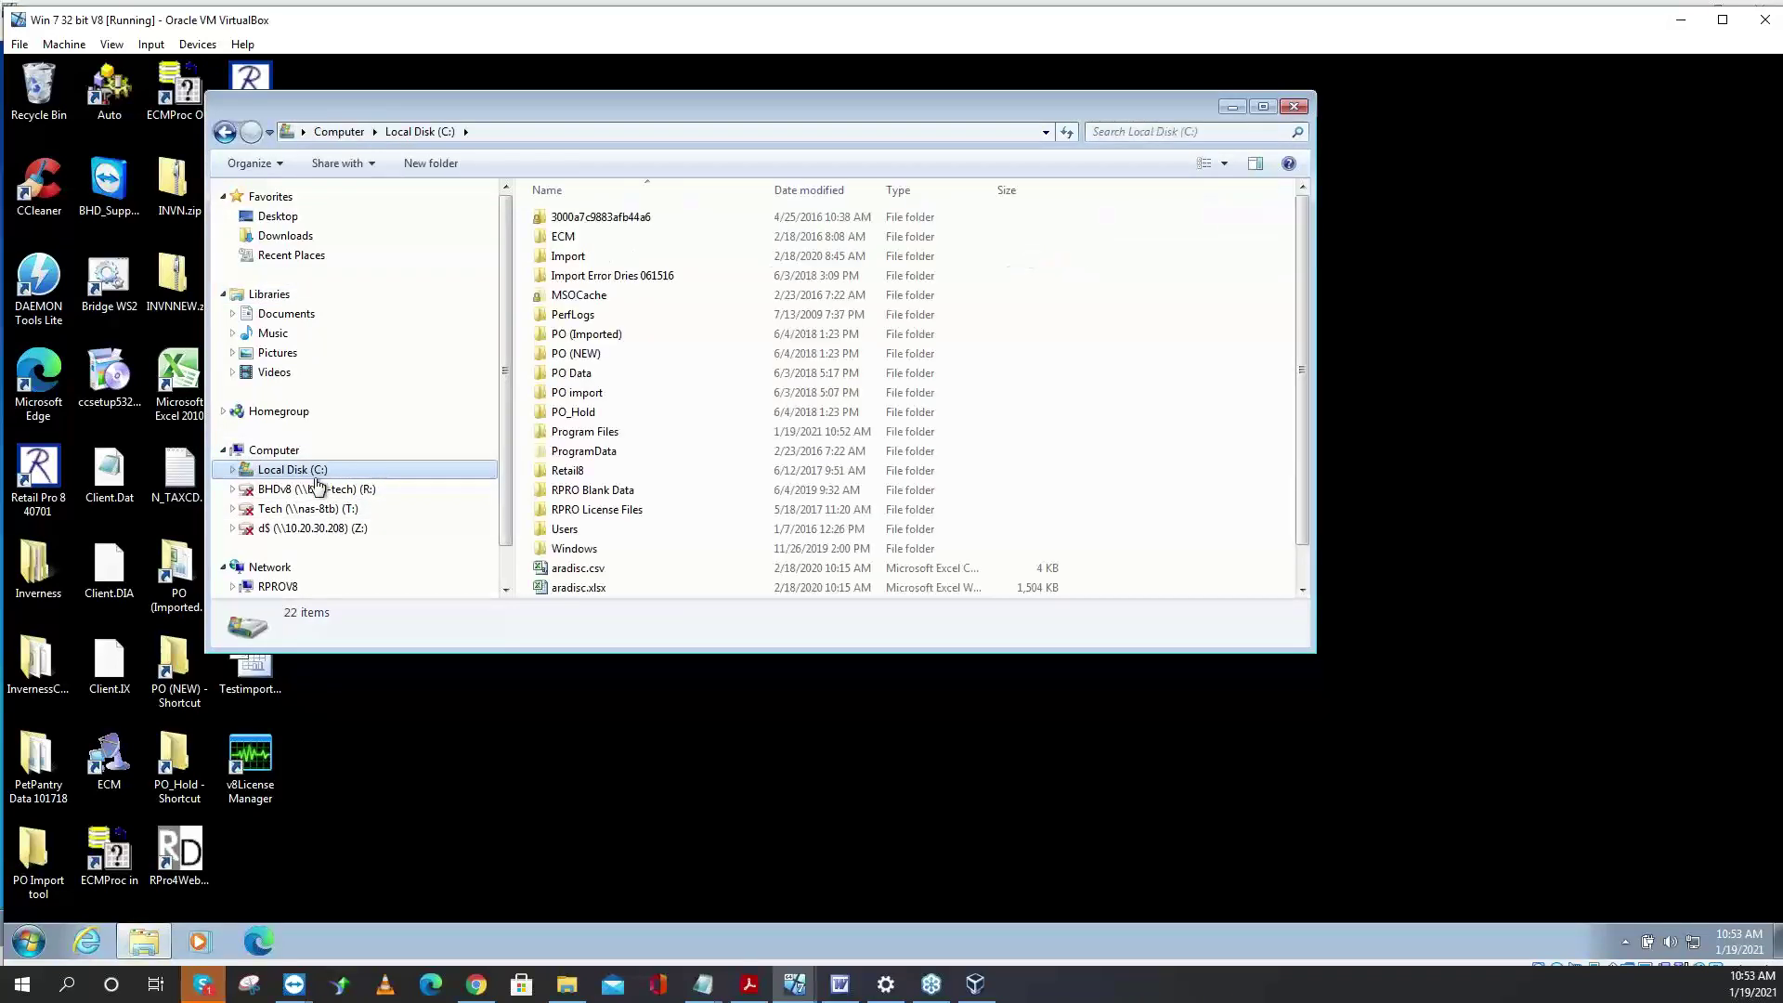
pyautogui.click(312, 509)
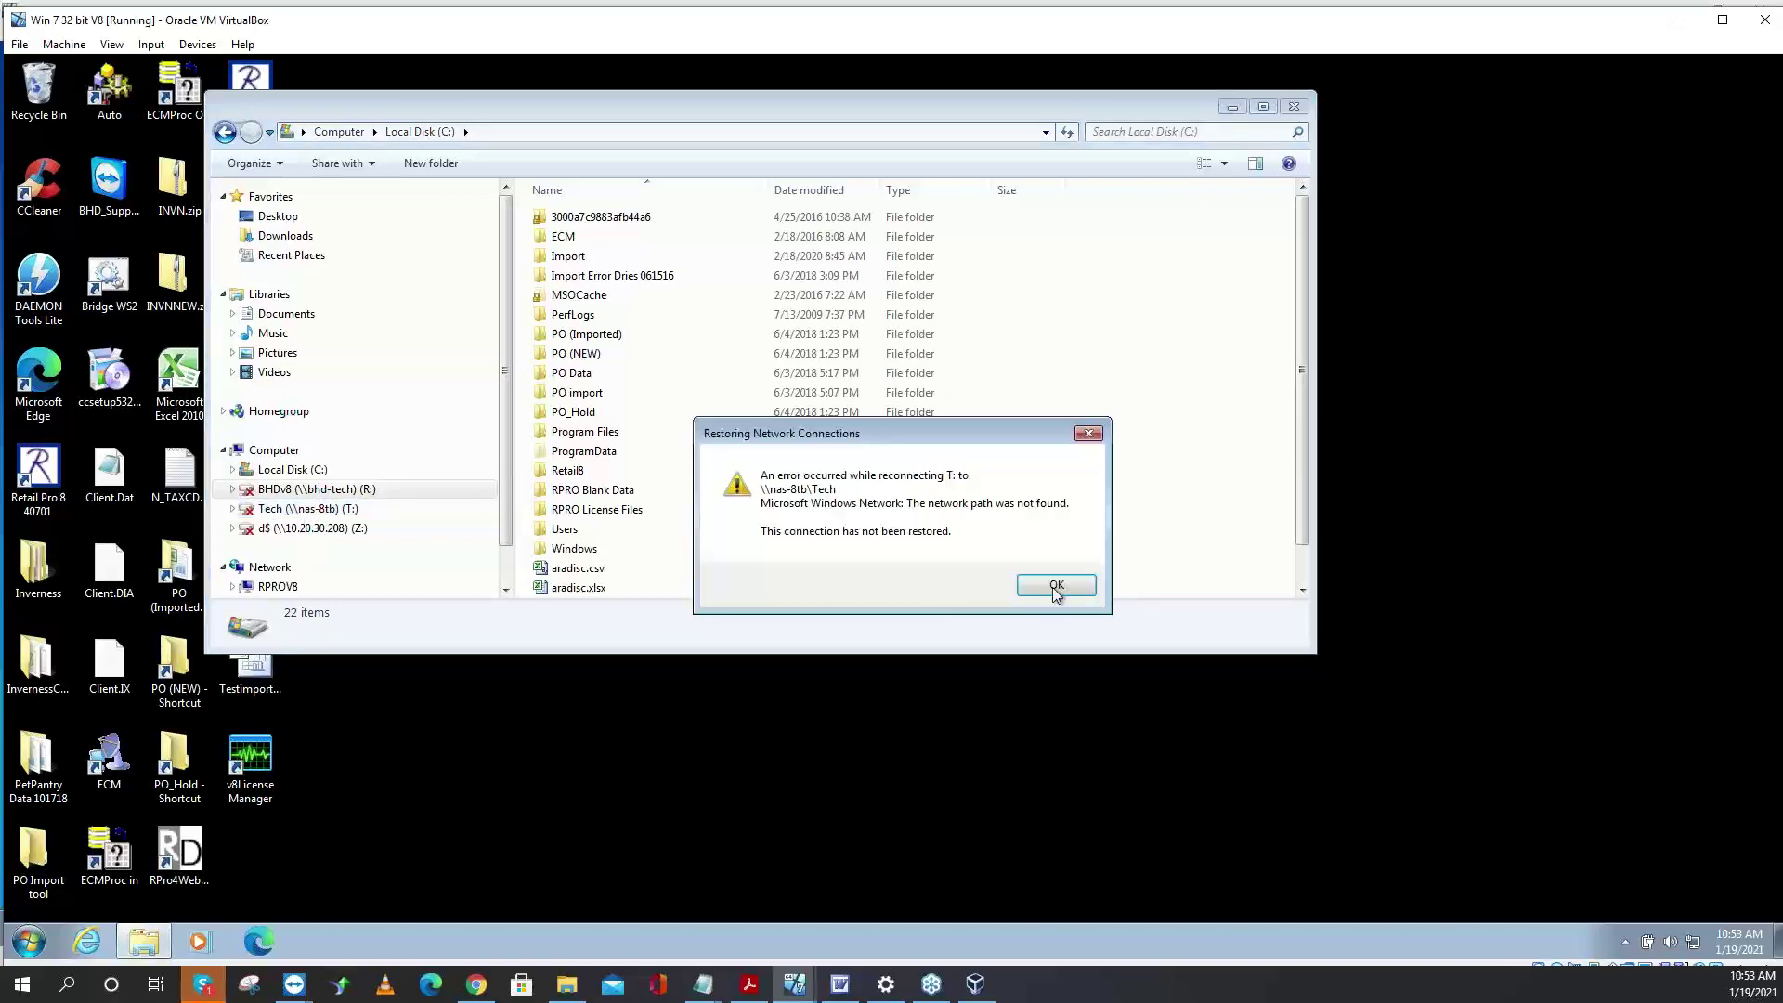
pyautogui.click(1059, 586)
pyautogui.click(318, 472)
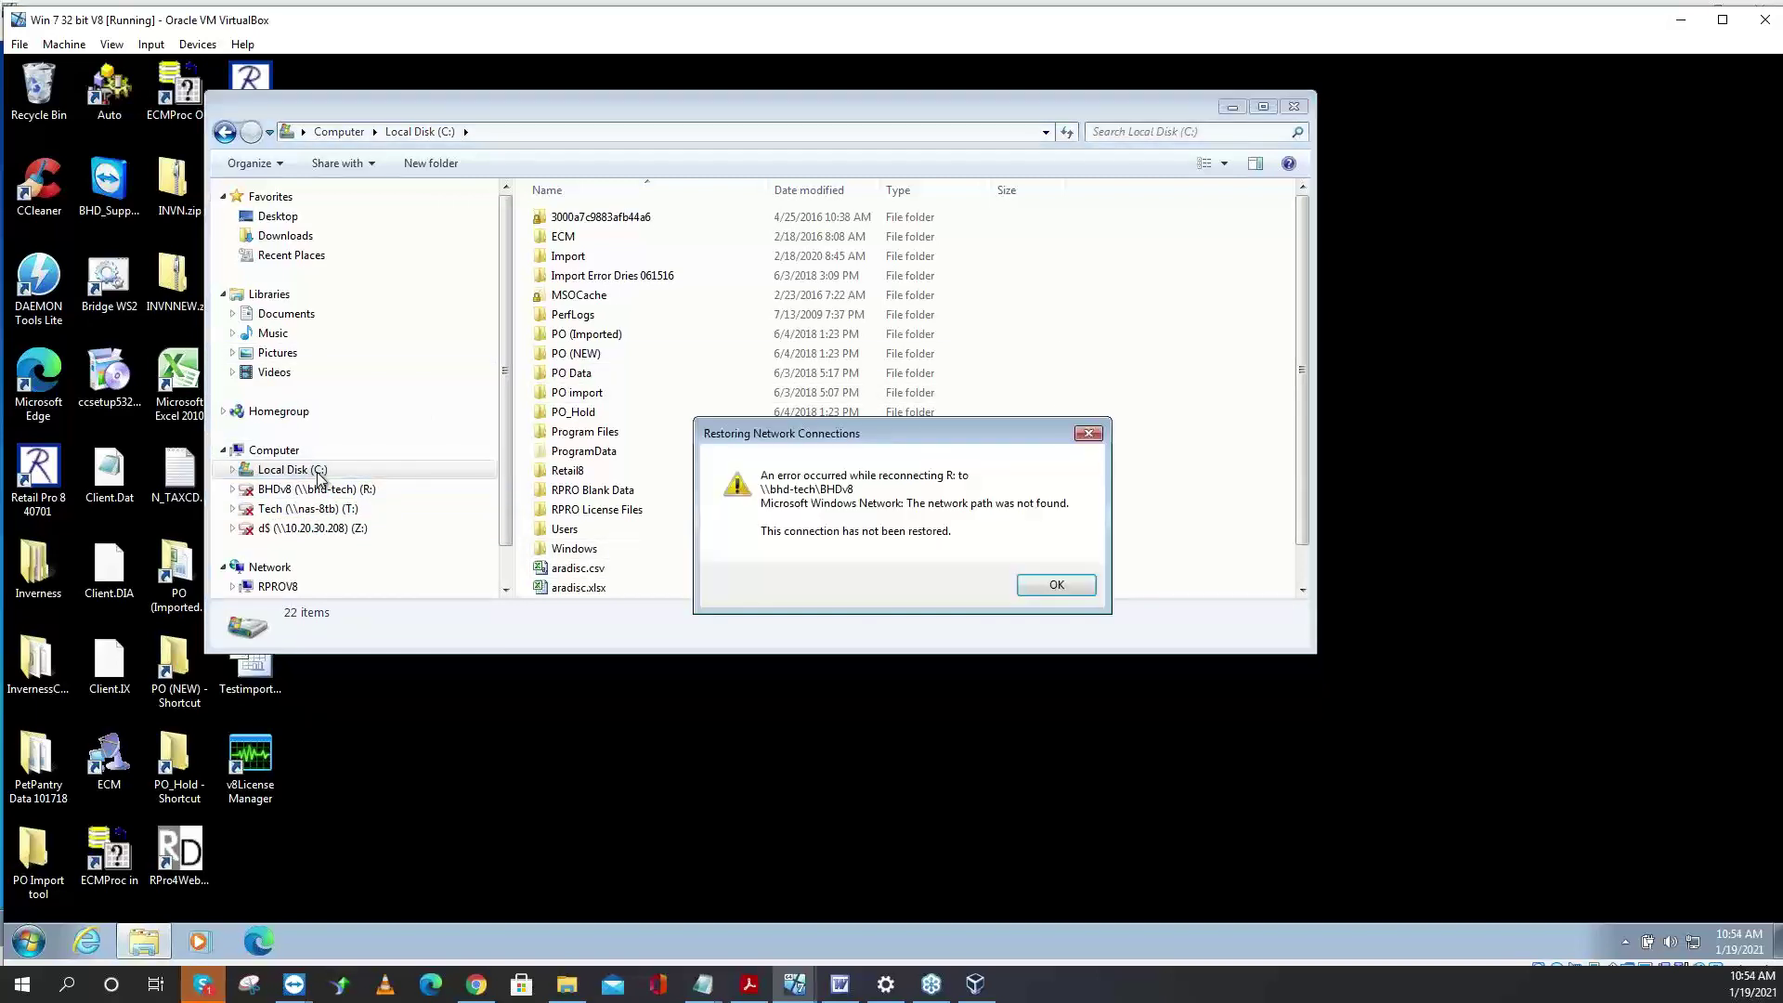
pyautogui.click(1063, 586)
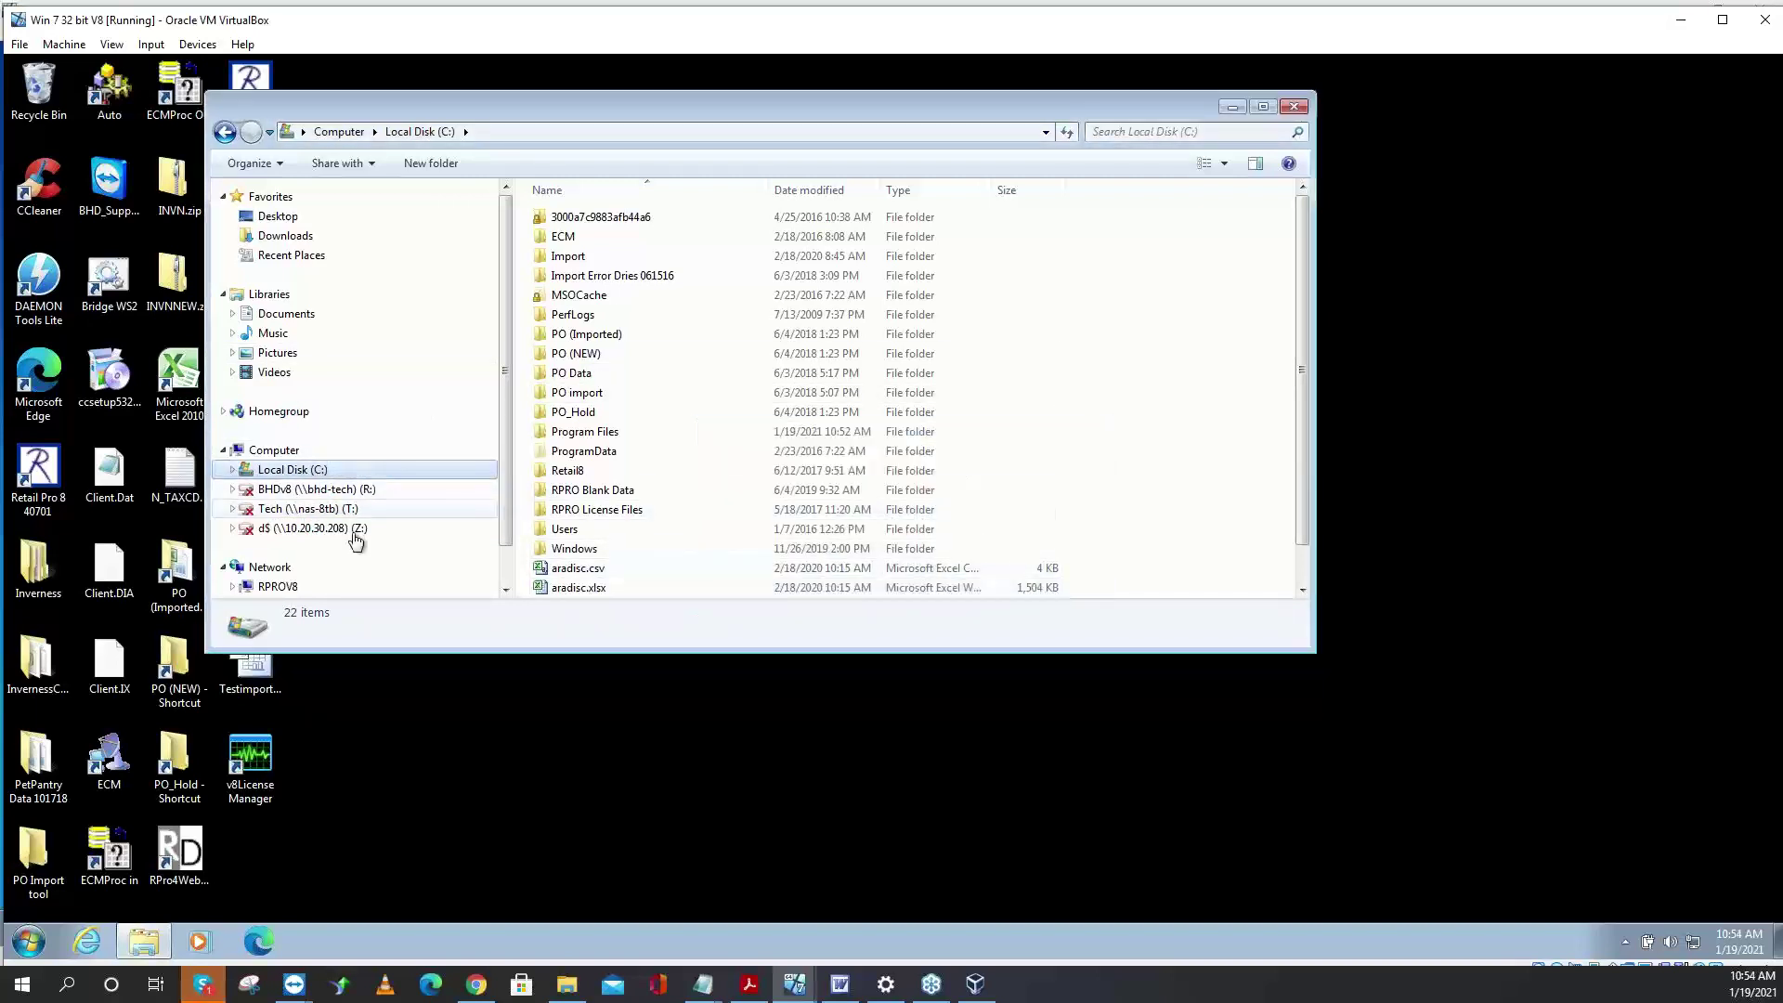
pyautogui.scroll(-1, 509, 550)
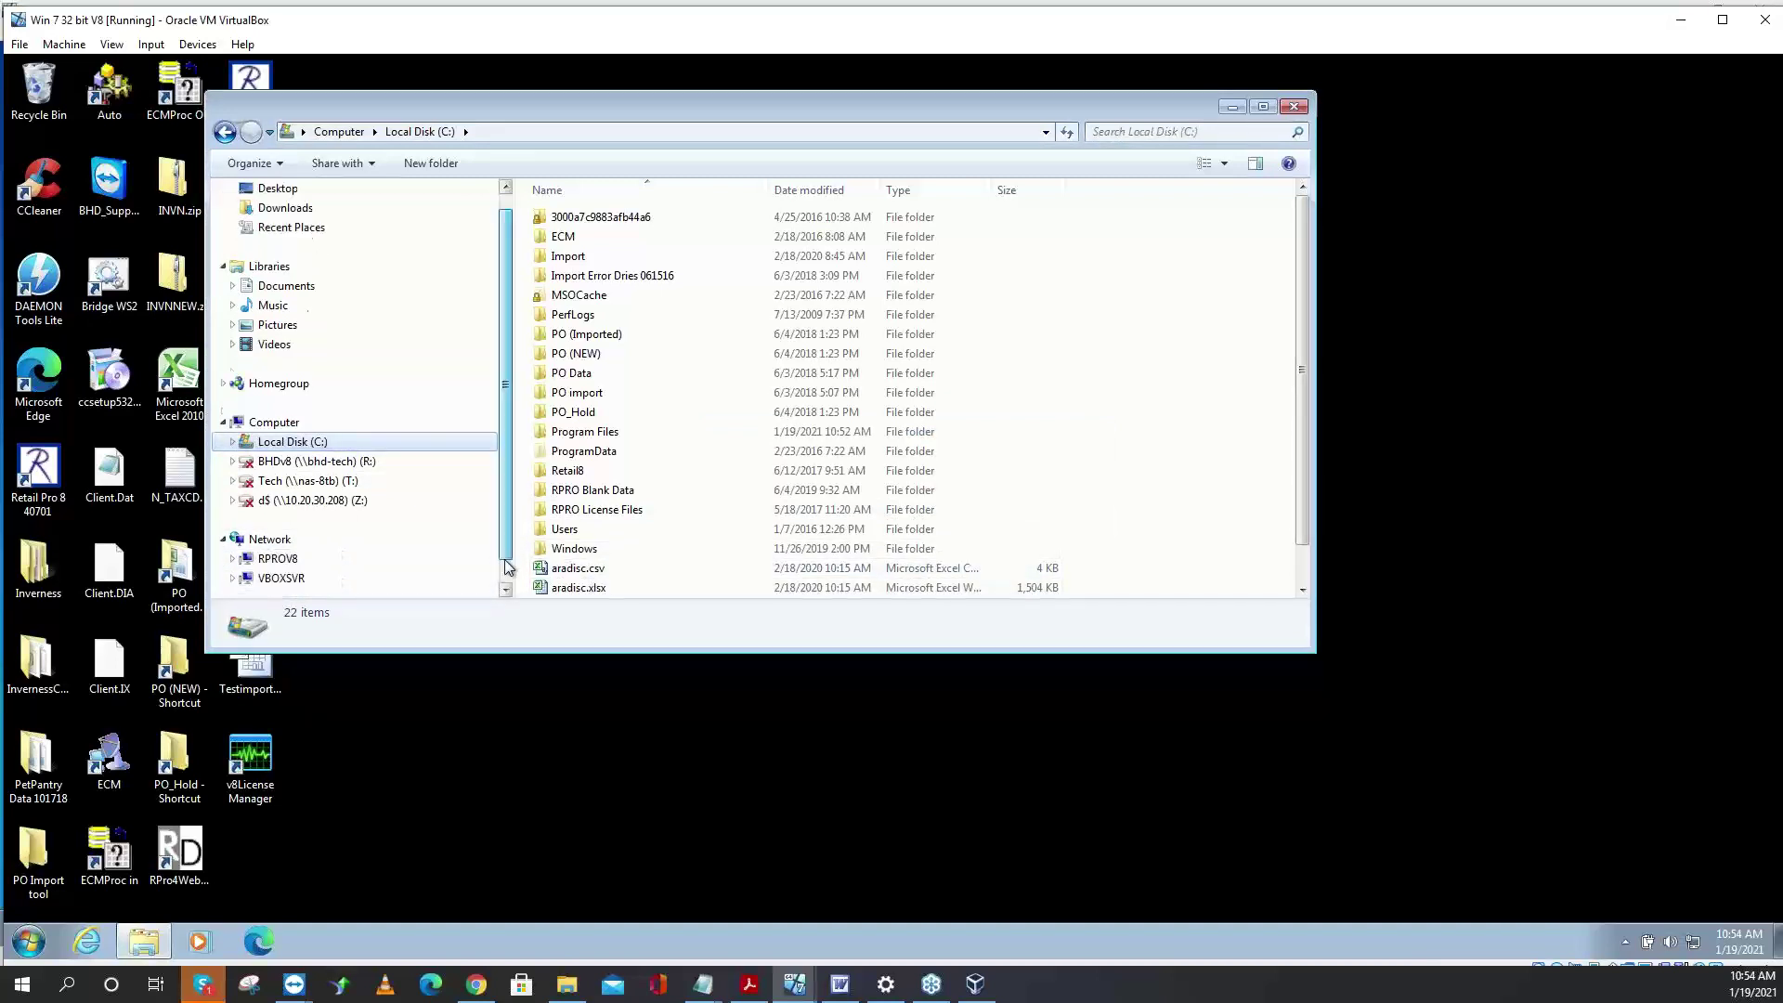
pyautogui.click(281, 558)
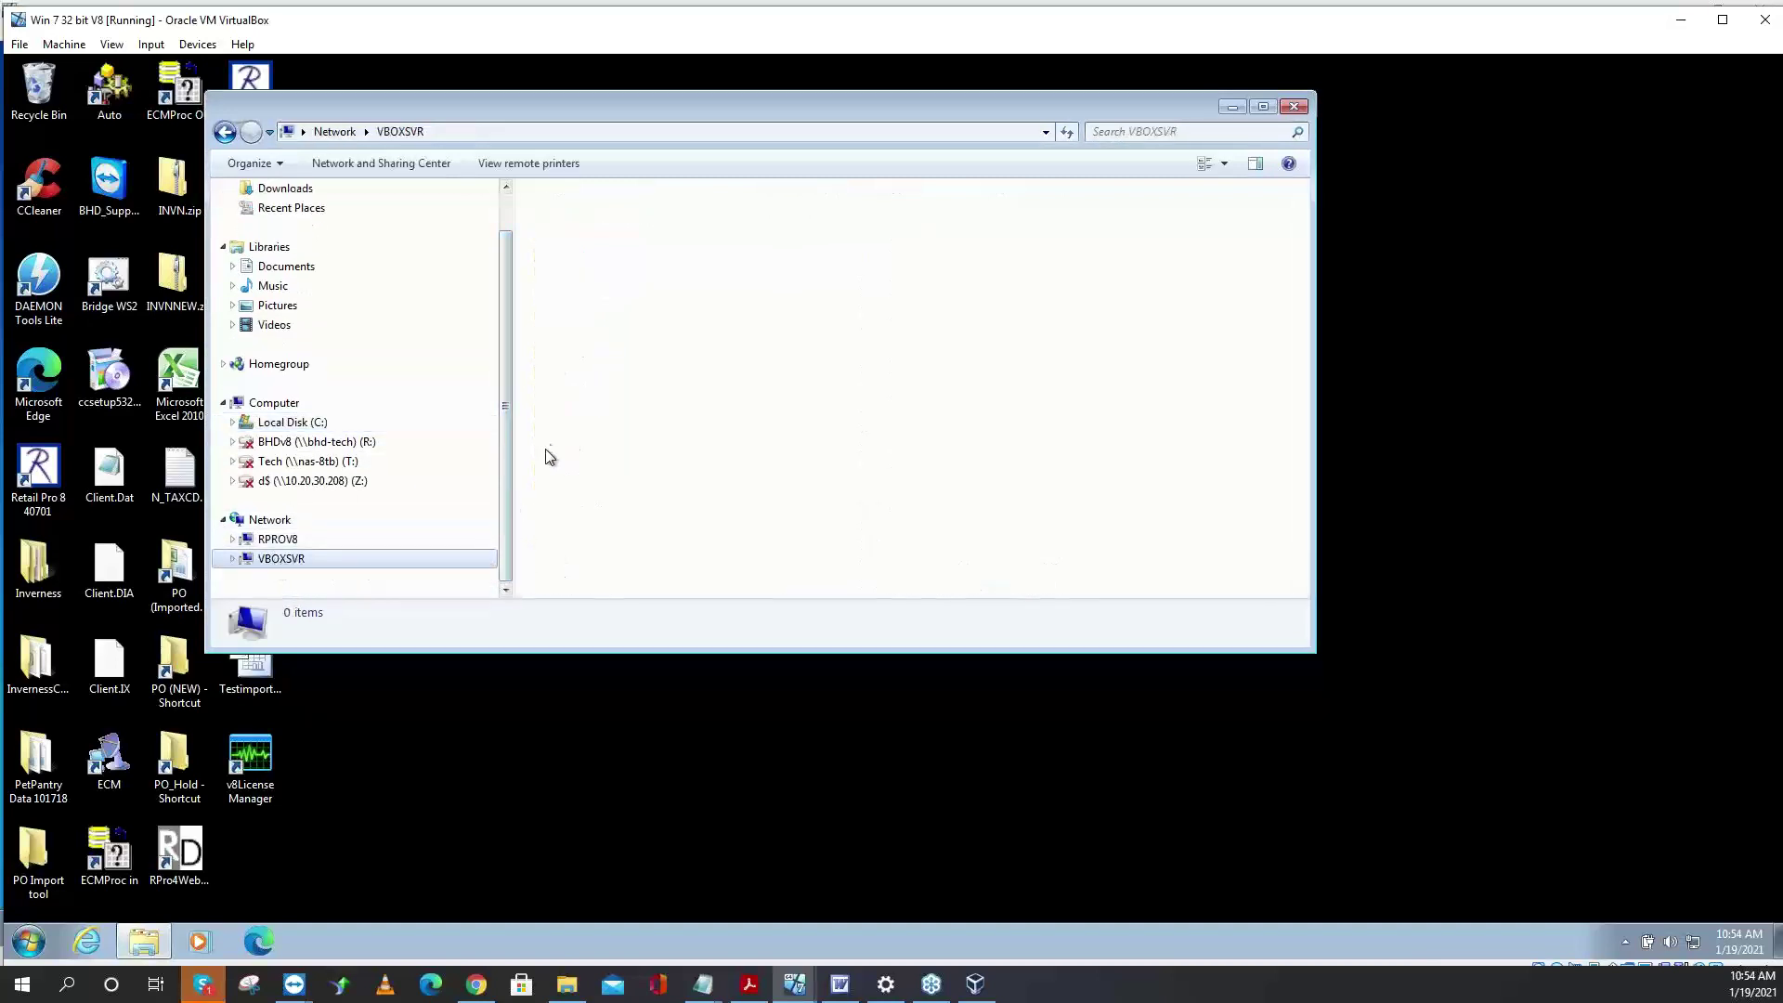
pyautogui.click(233, 559)
pyautogui.click(493, 10)
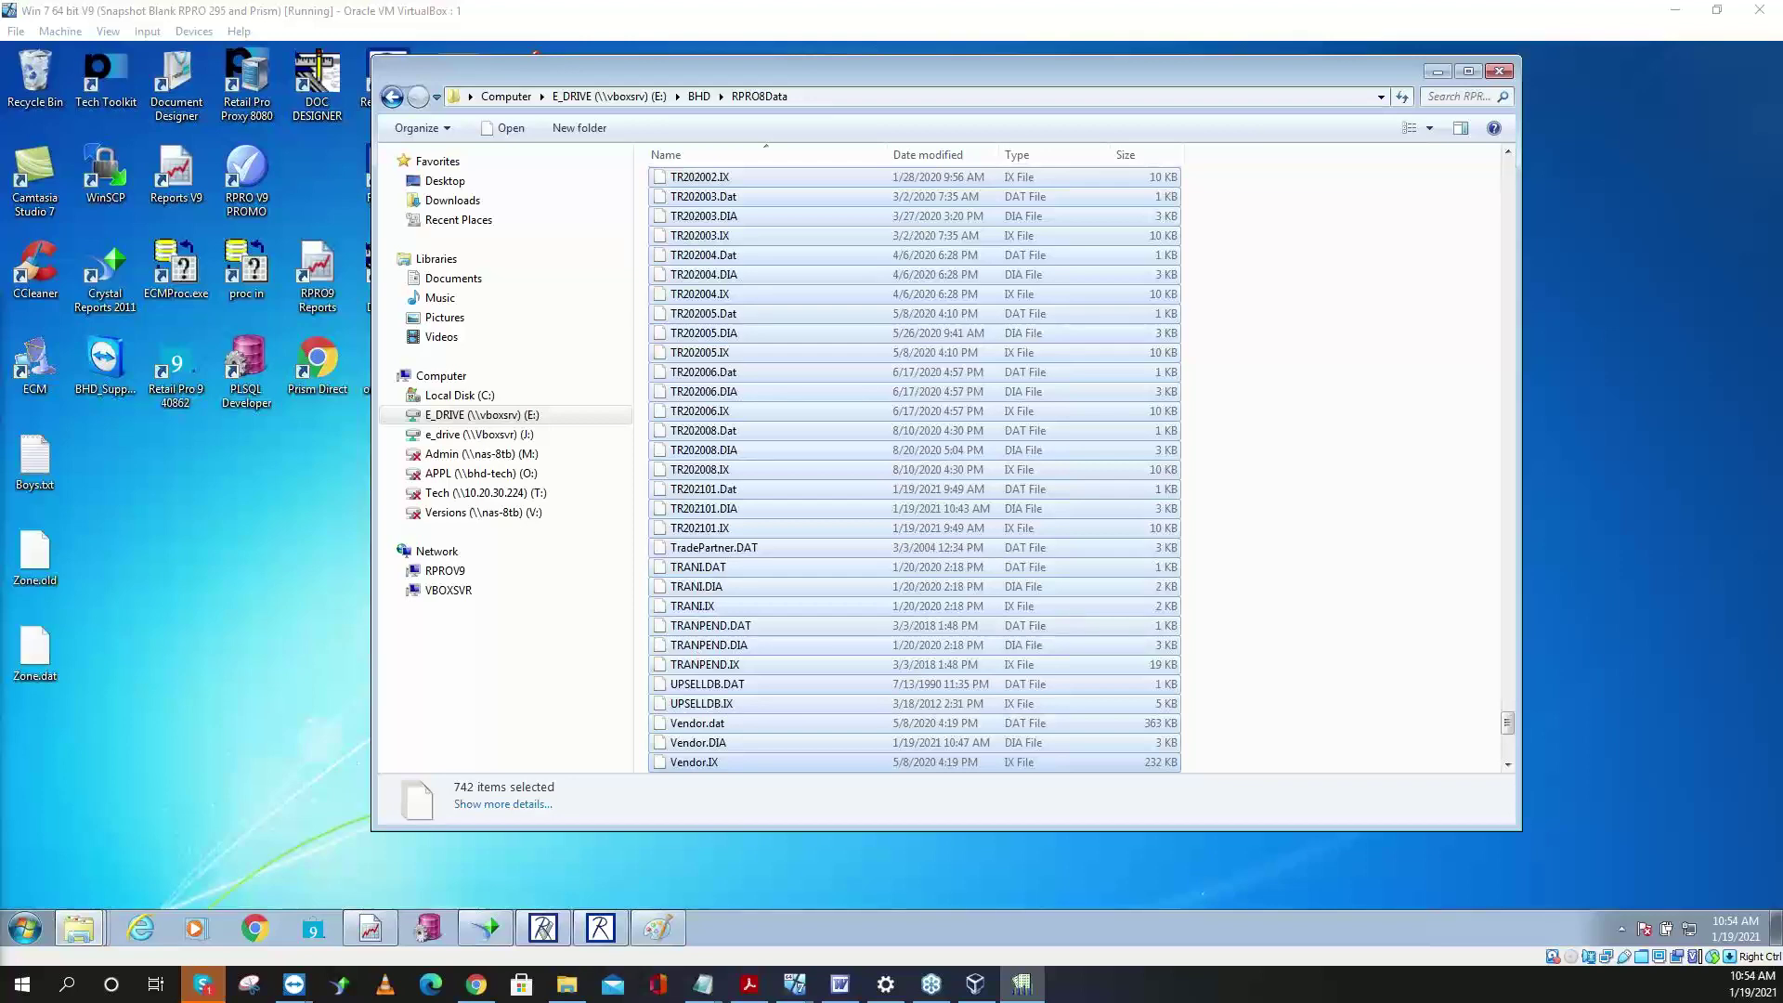
pyautogui.moveTo(721, 152); pyautogui.dragTo(1047, 20)
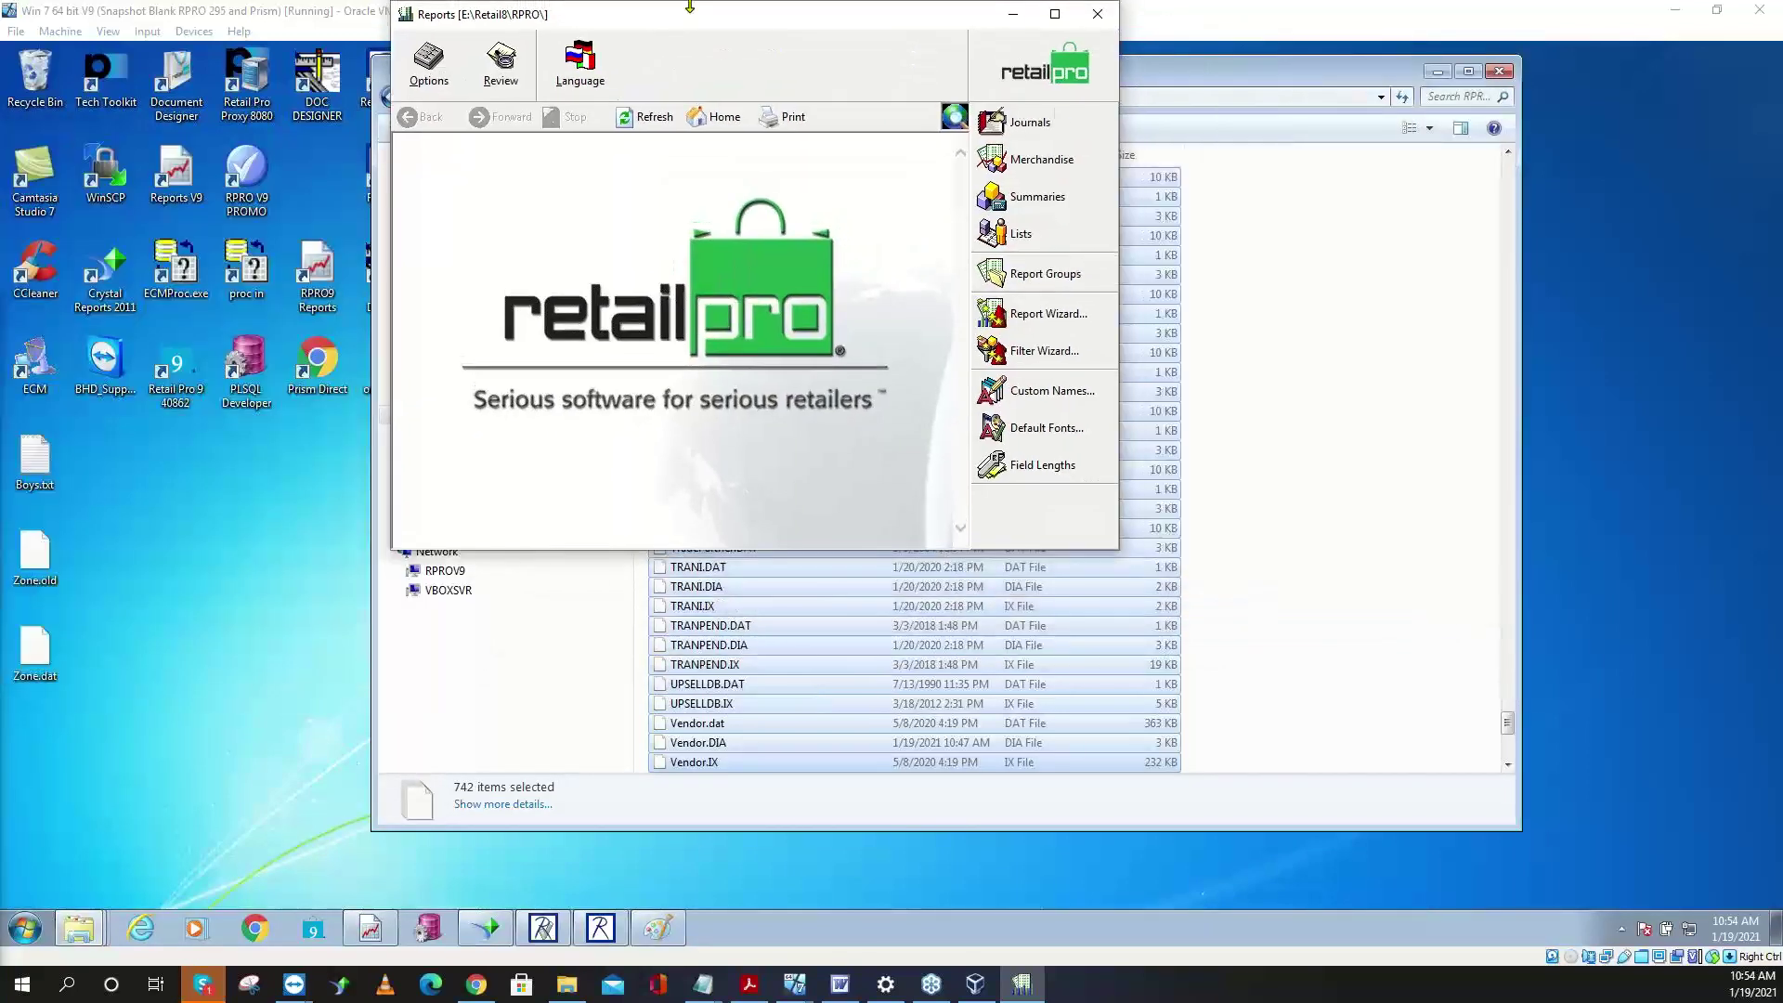
pyautogui.click(1054, 14)
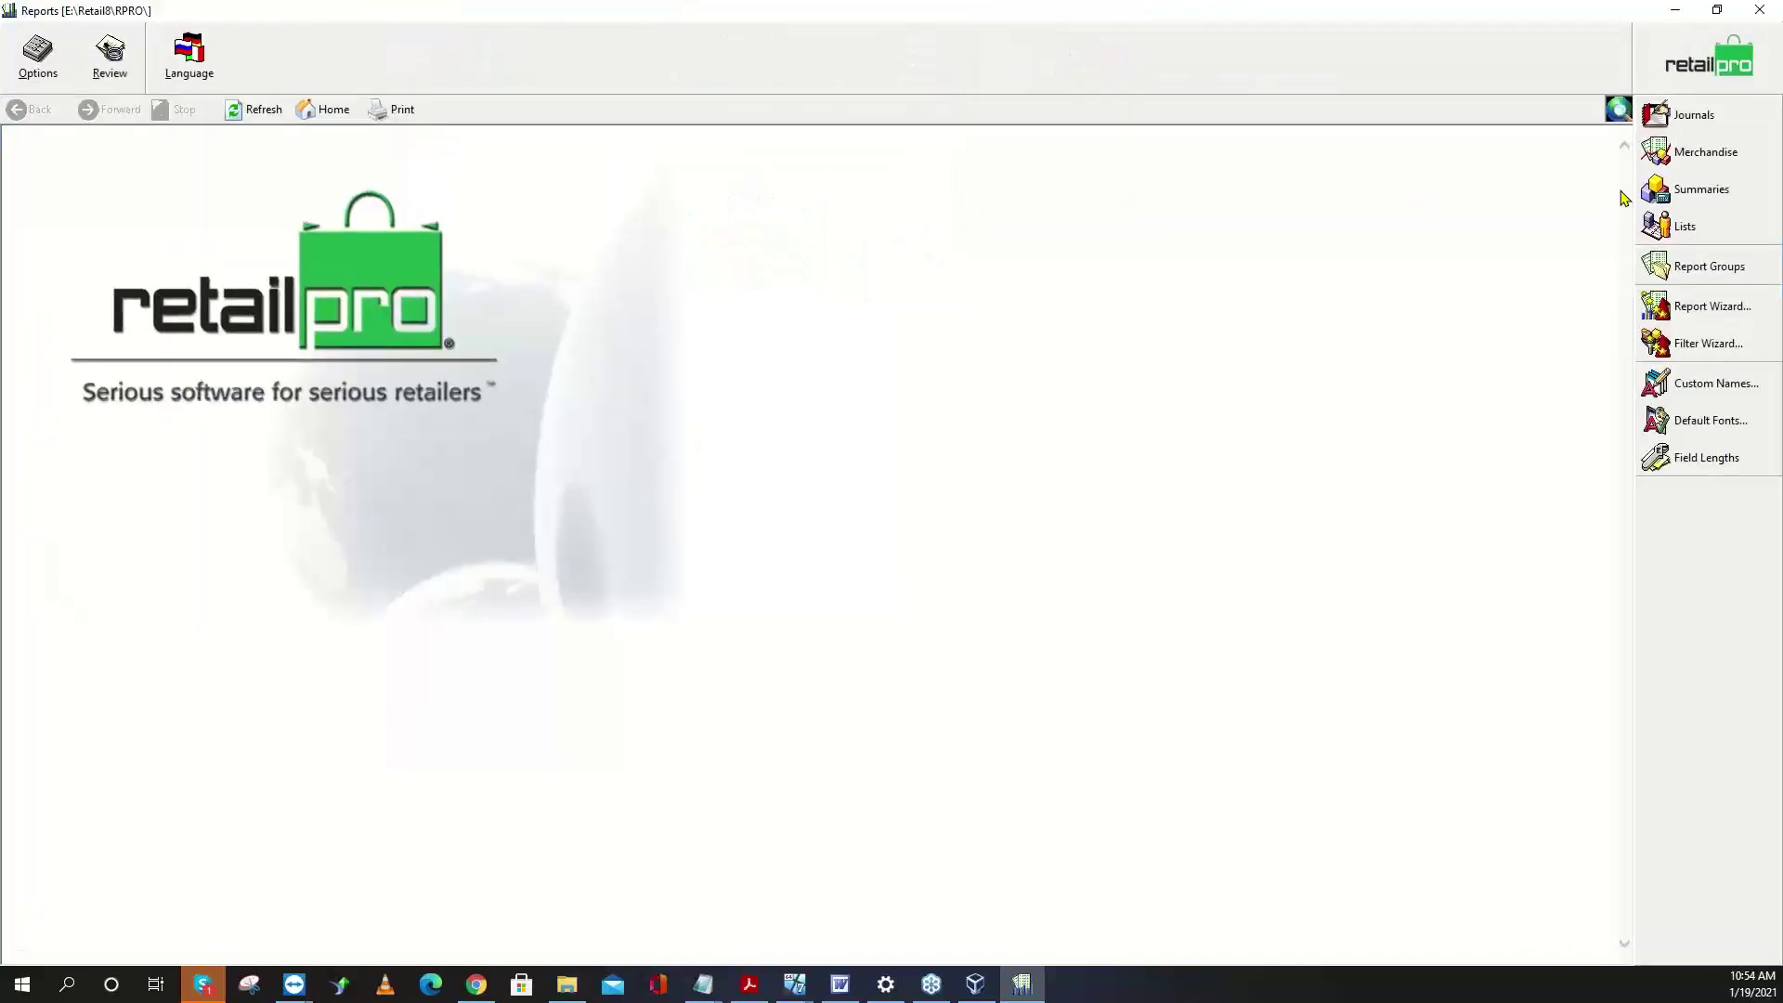
pyautogui.click(1694, 115)
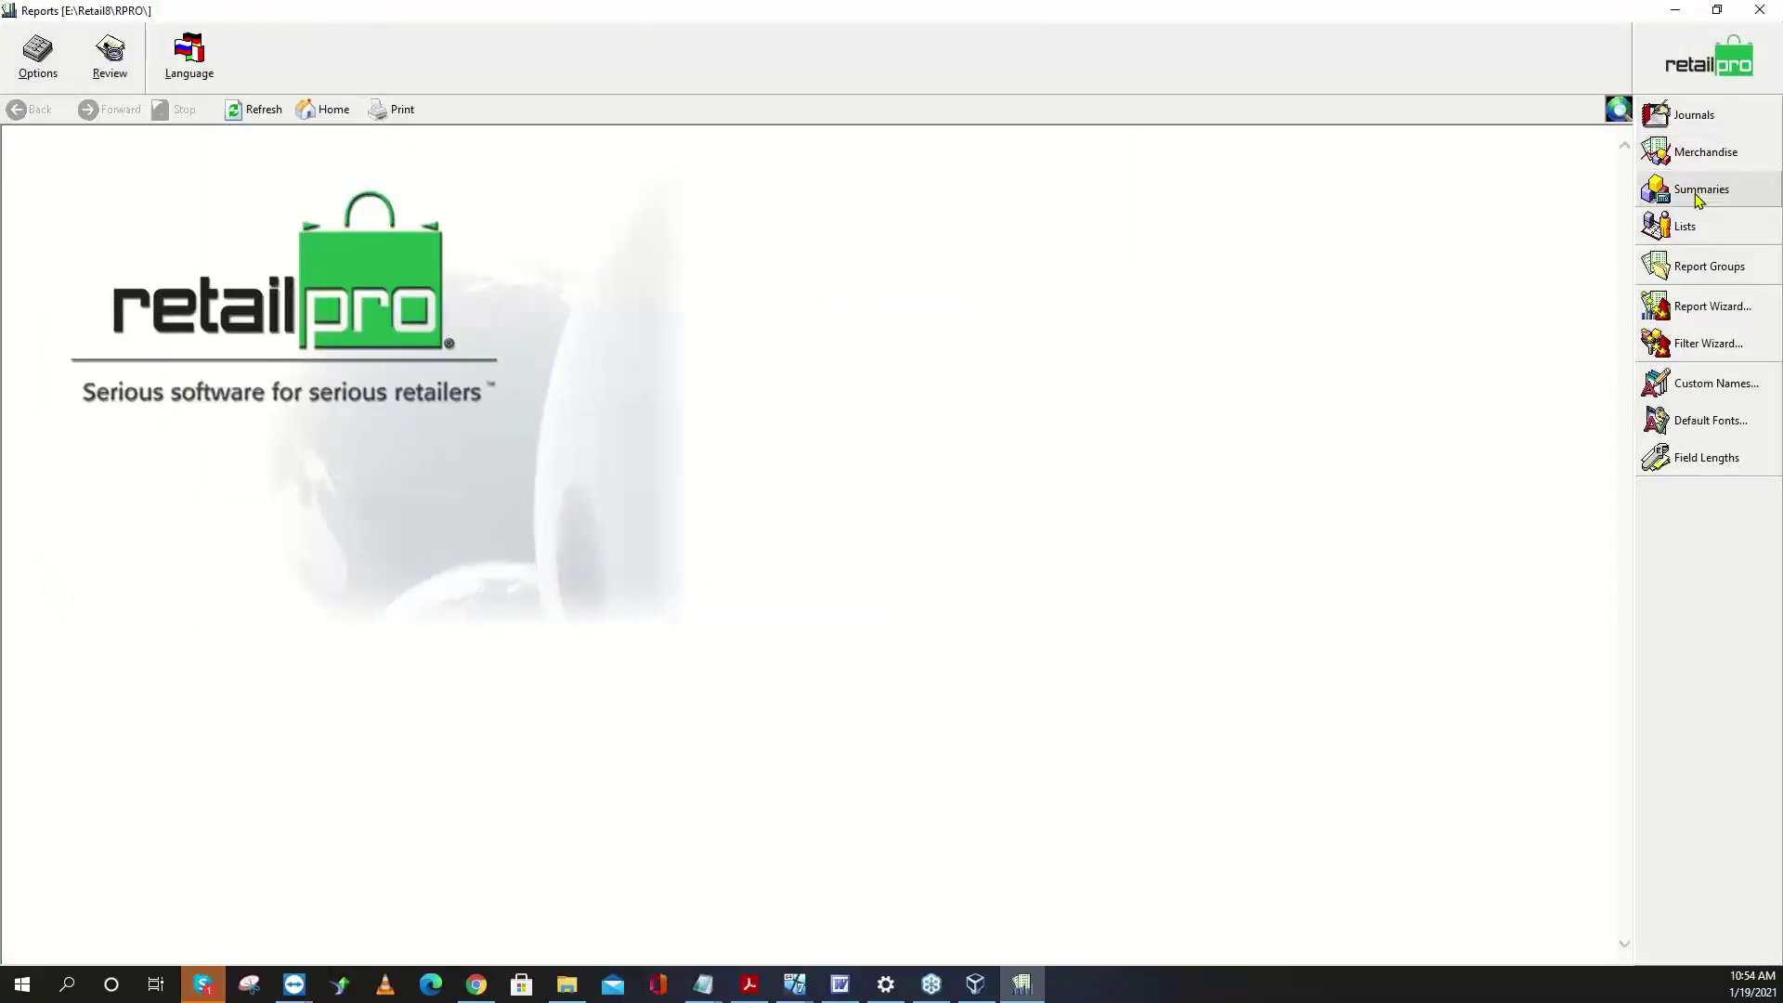
pyautogui.click(1693, 191)
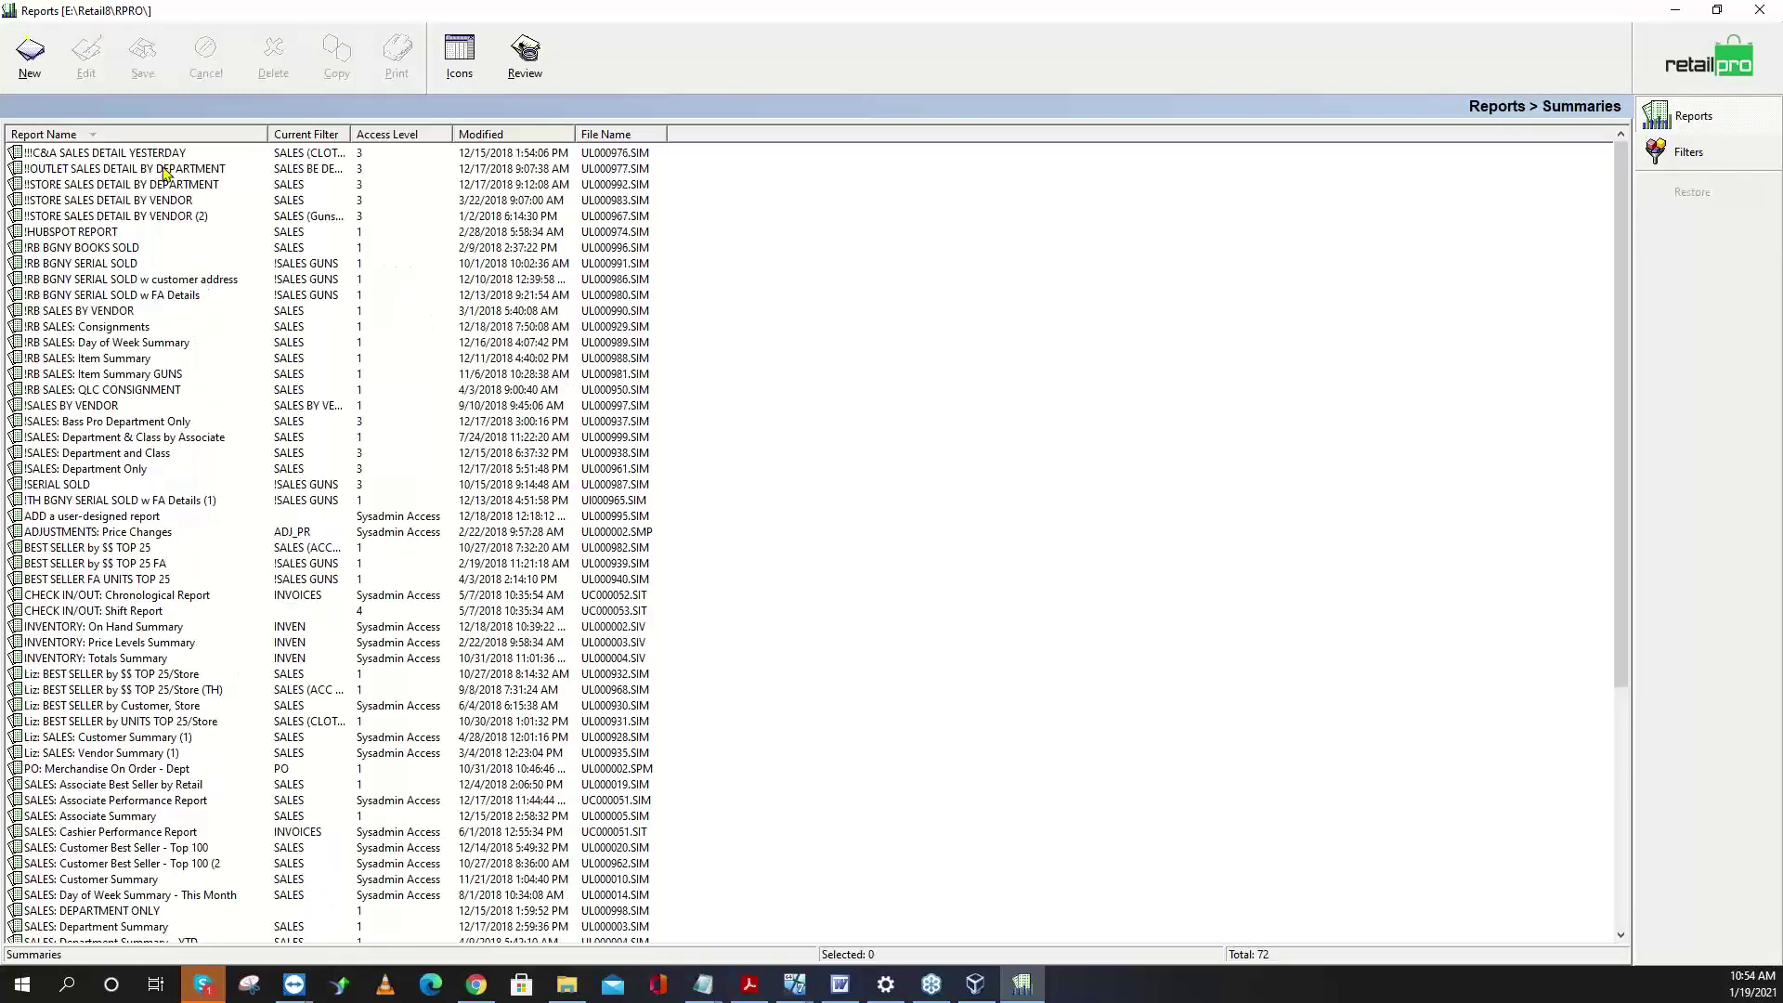
pyautogui.click(51, 81)
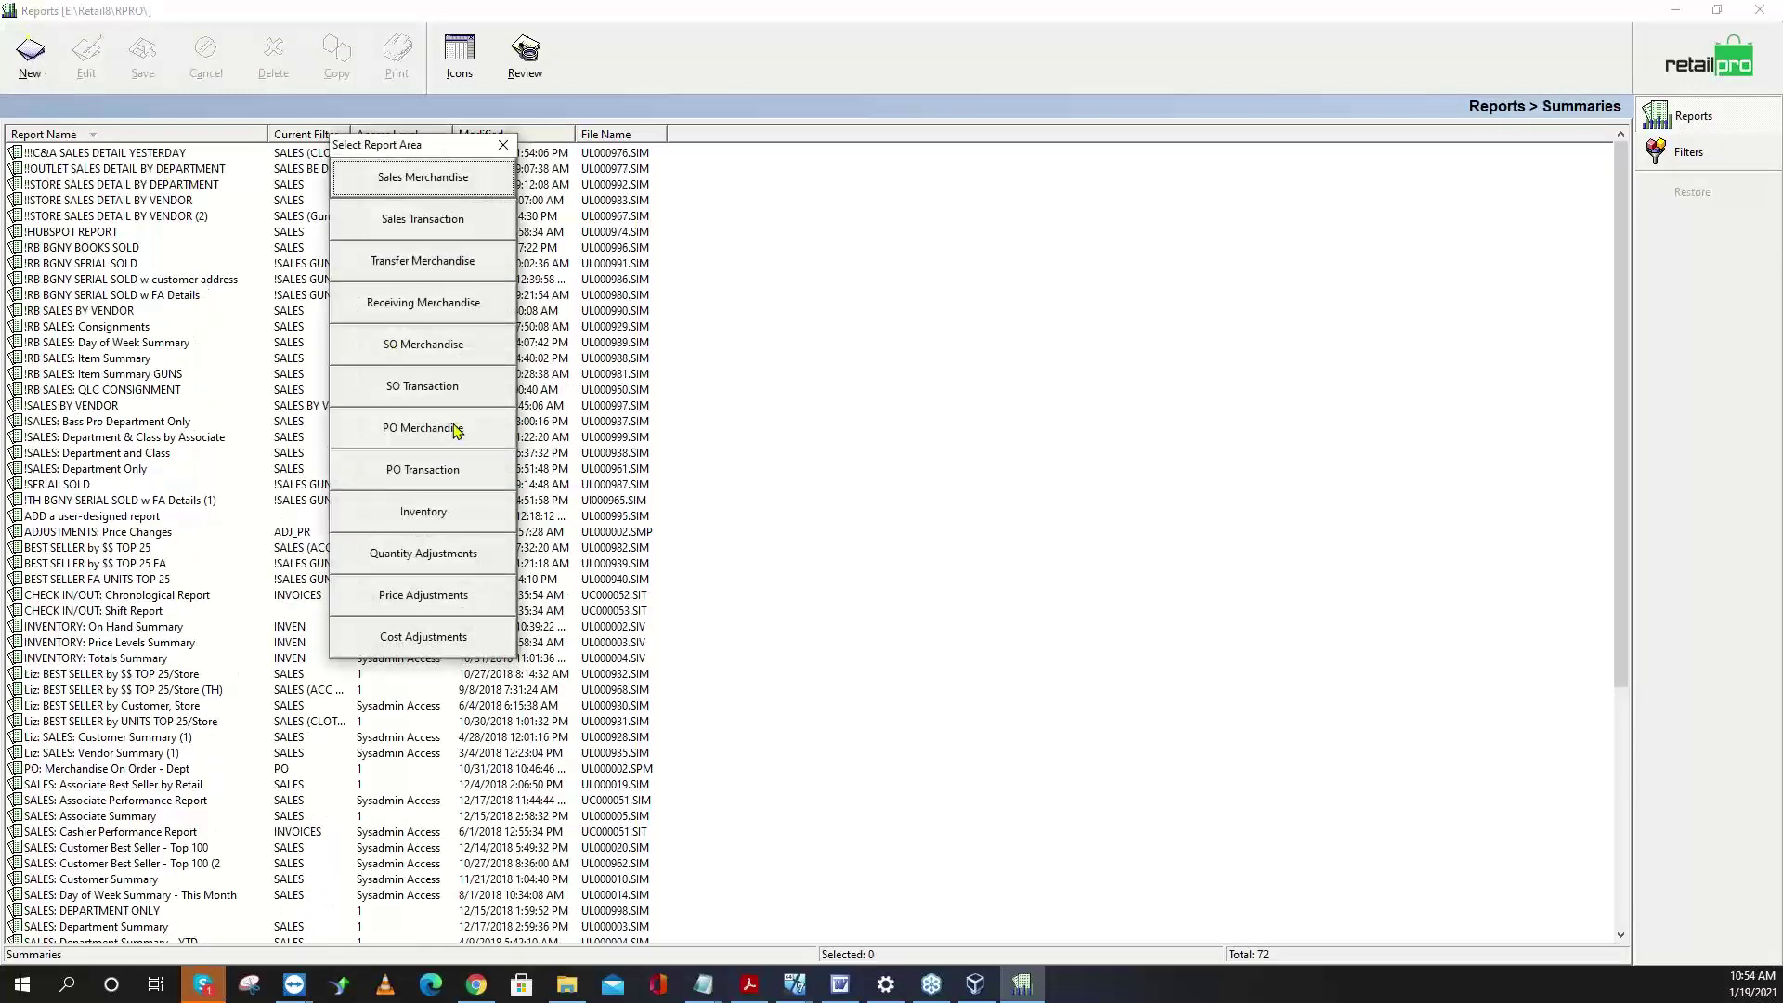
pyautogui.click(442, 557)
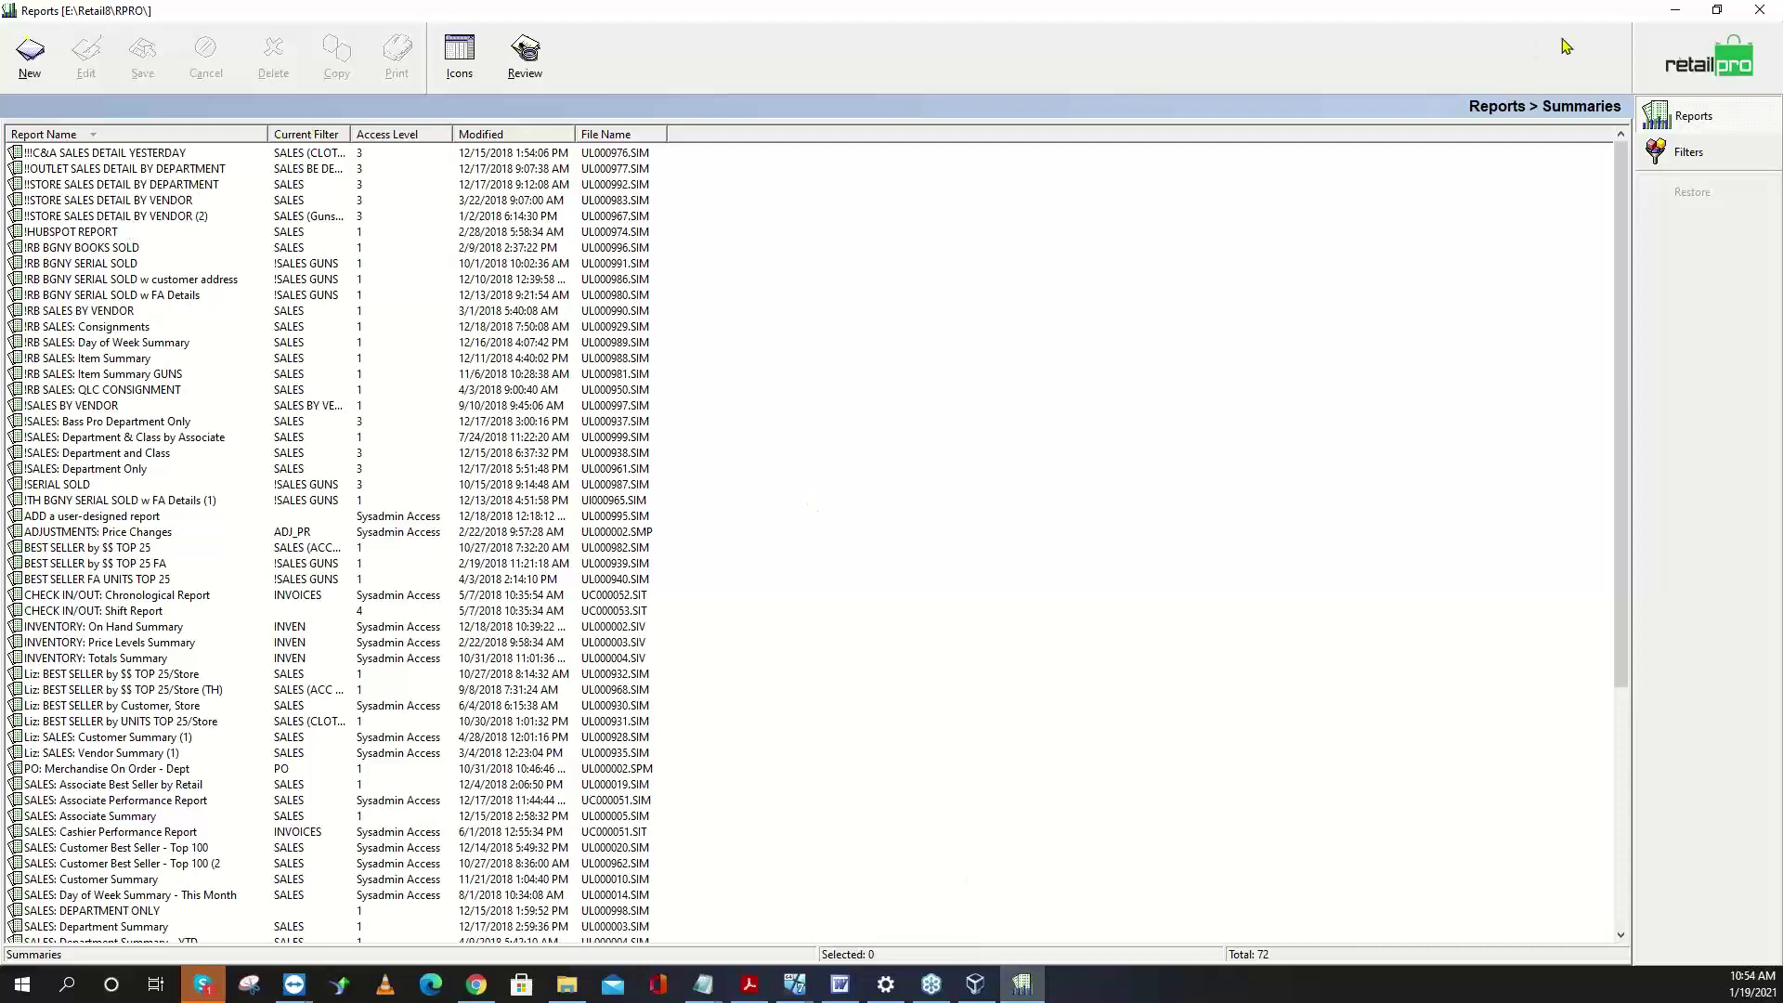
pyautogui.press('Escape')
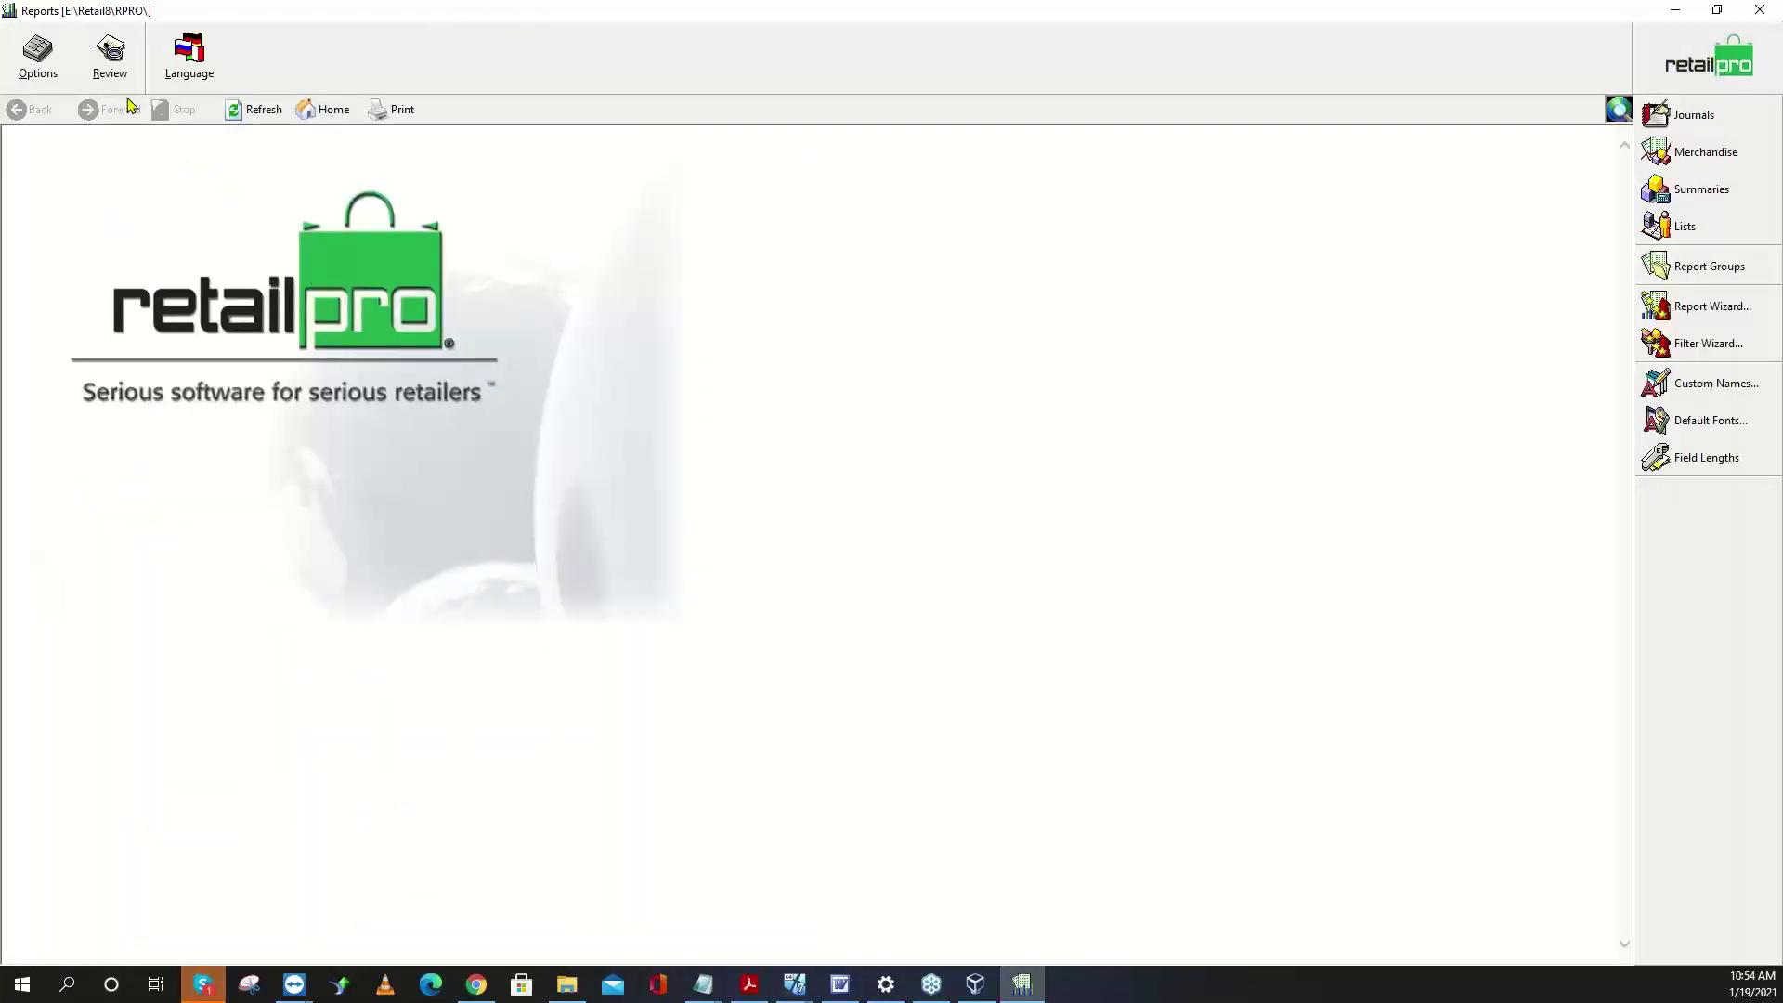
pyautogui.click(1665, 193)
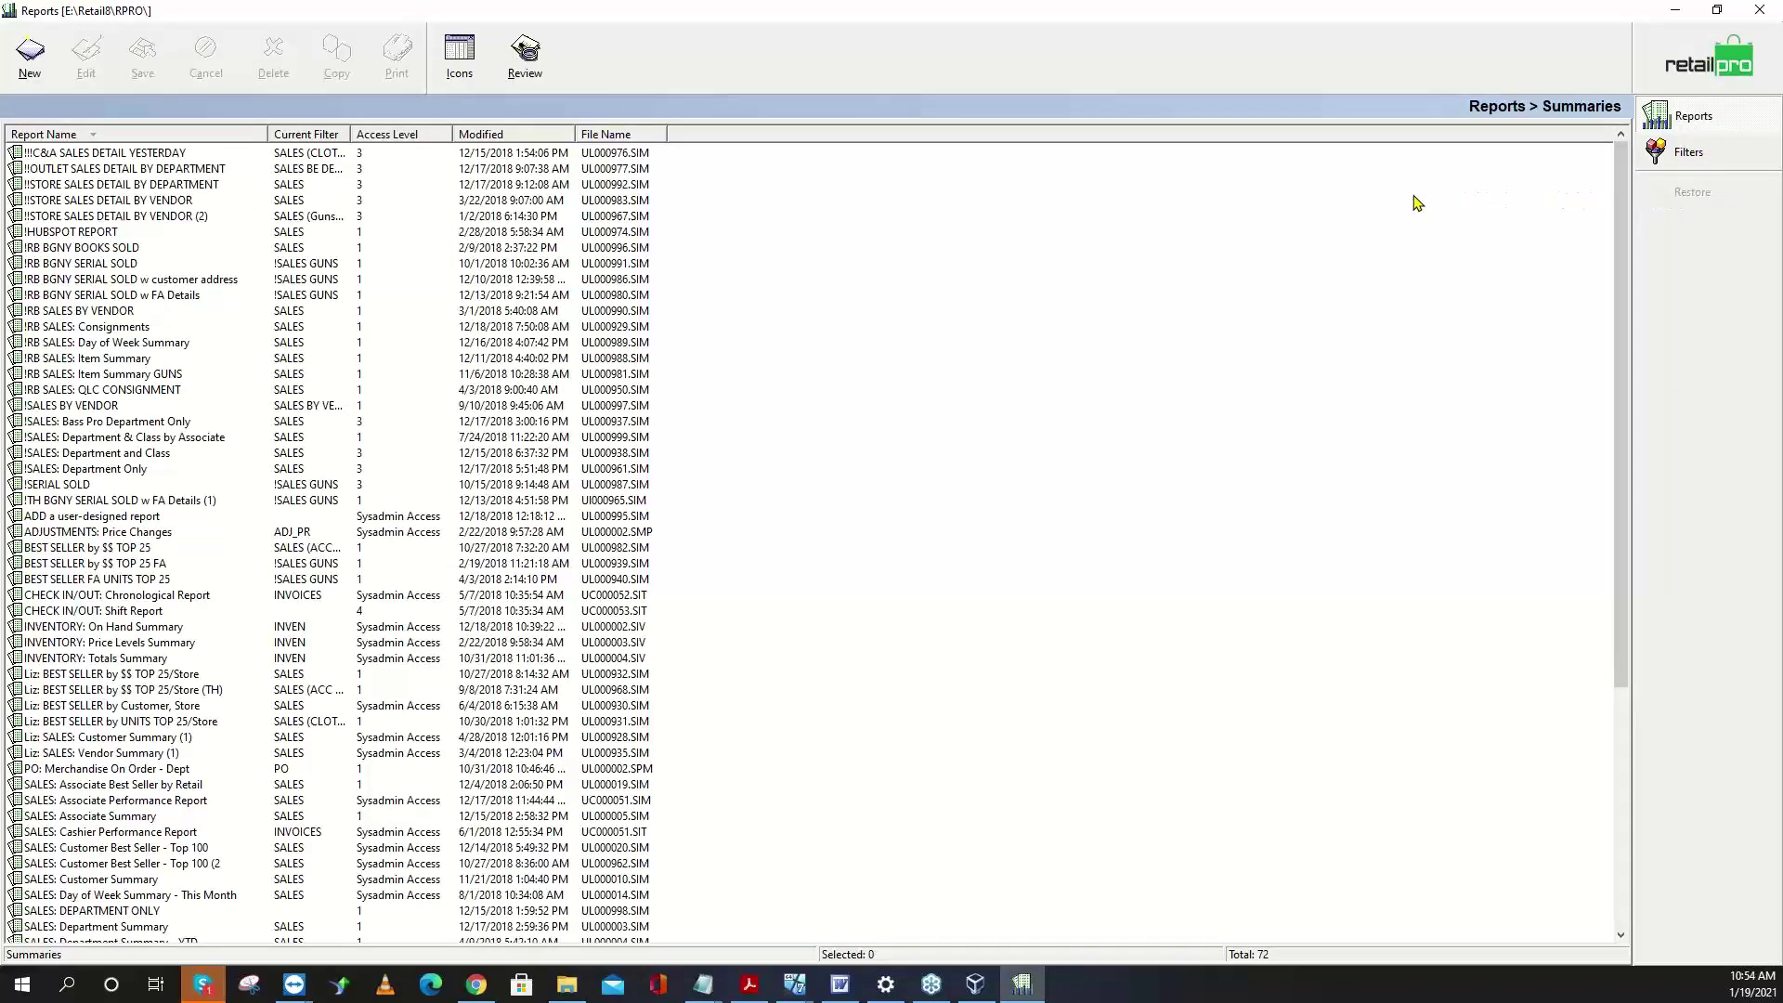
pyautogui.click(36, 61)
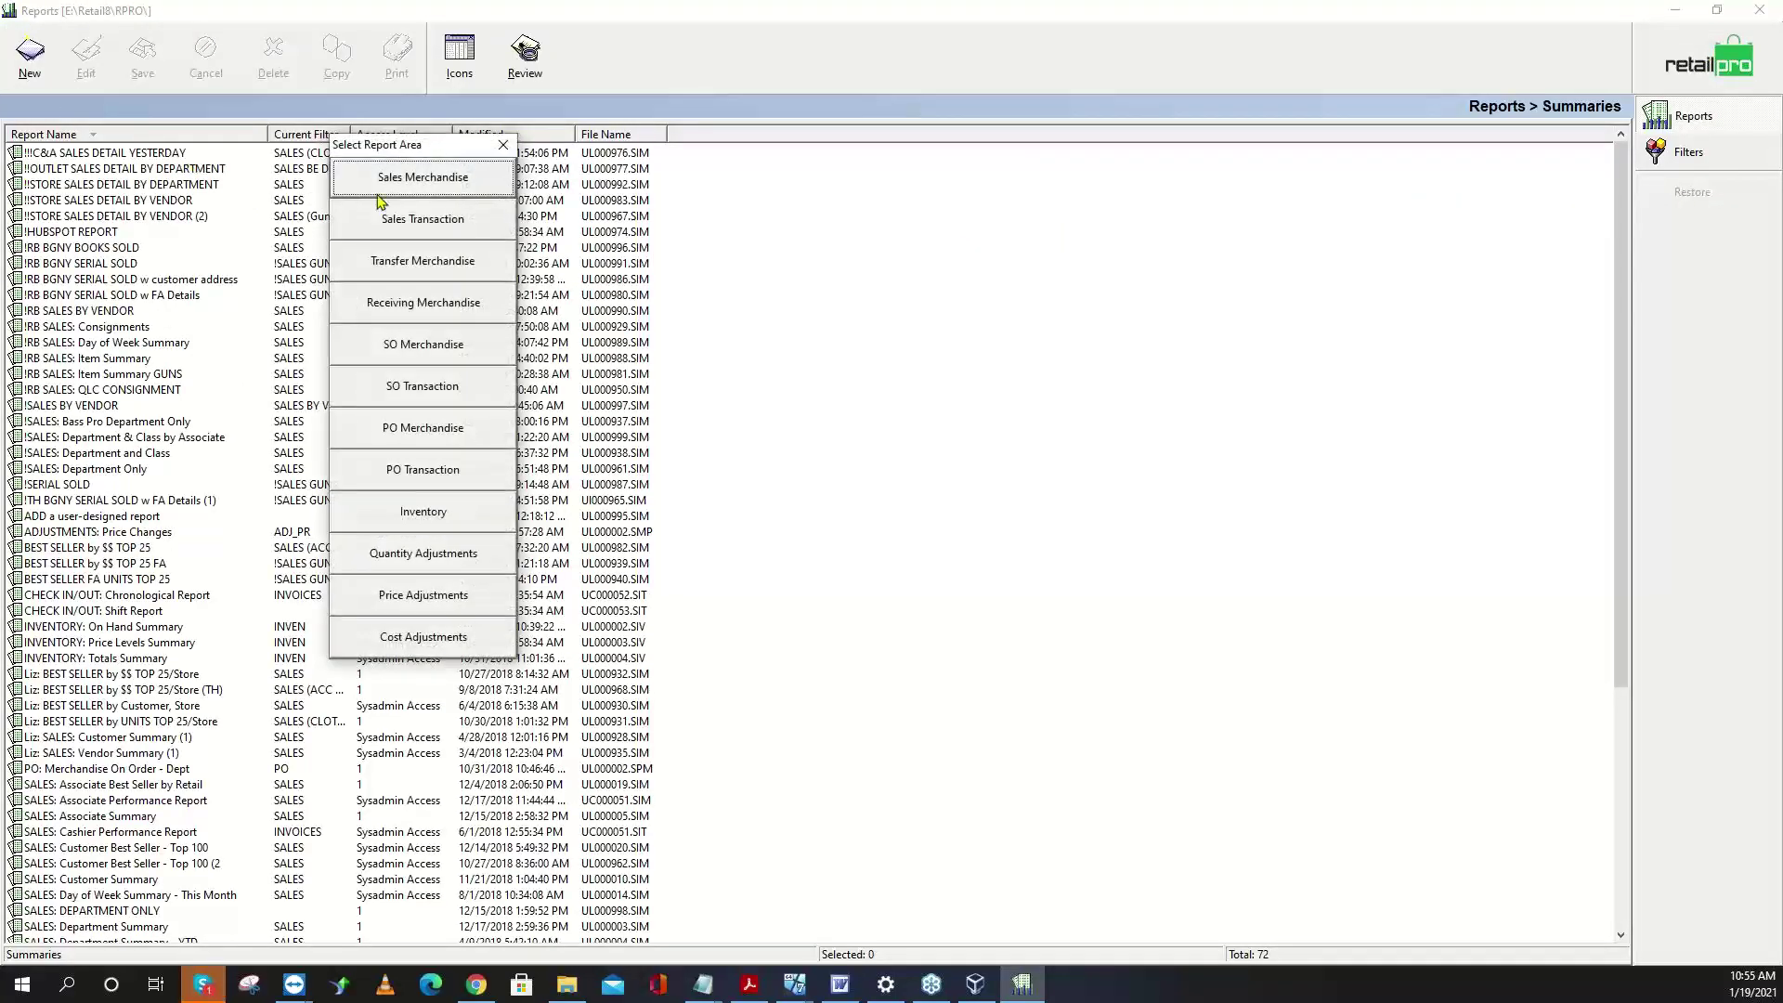
pyautogui.click(409, 186)
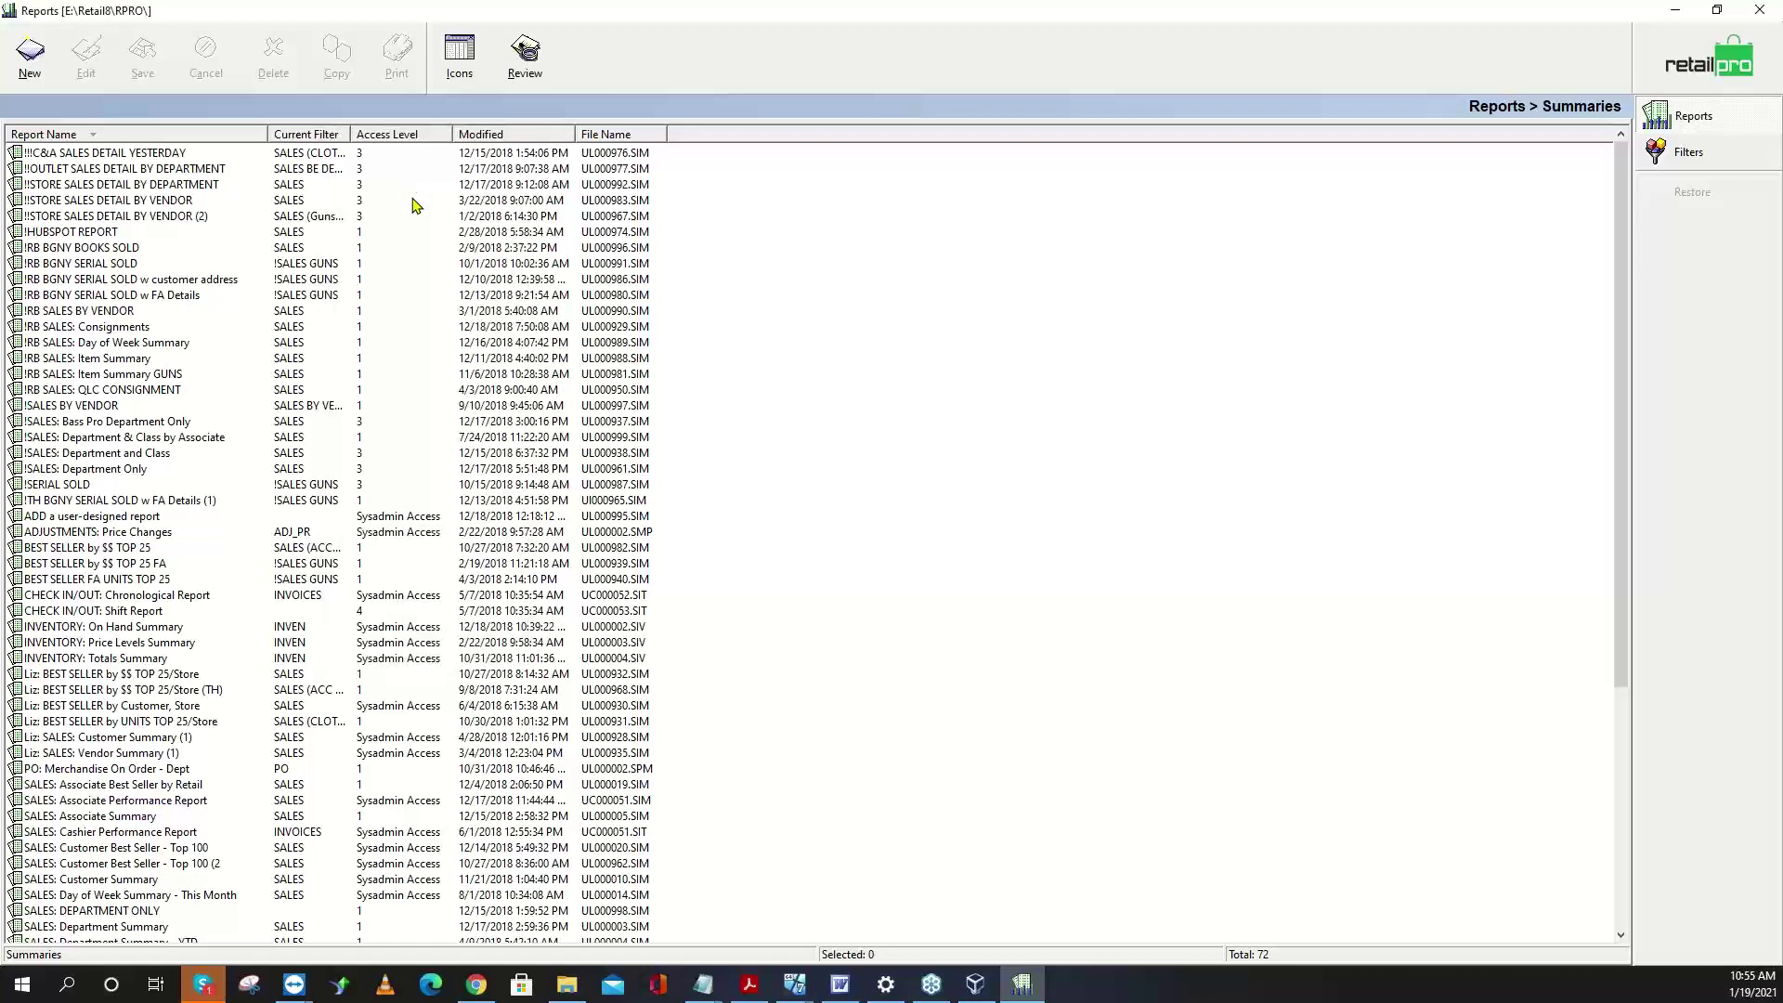
pyautogui.click(108, 200)
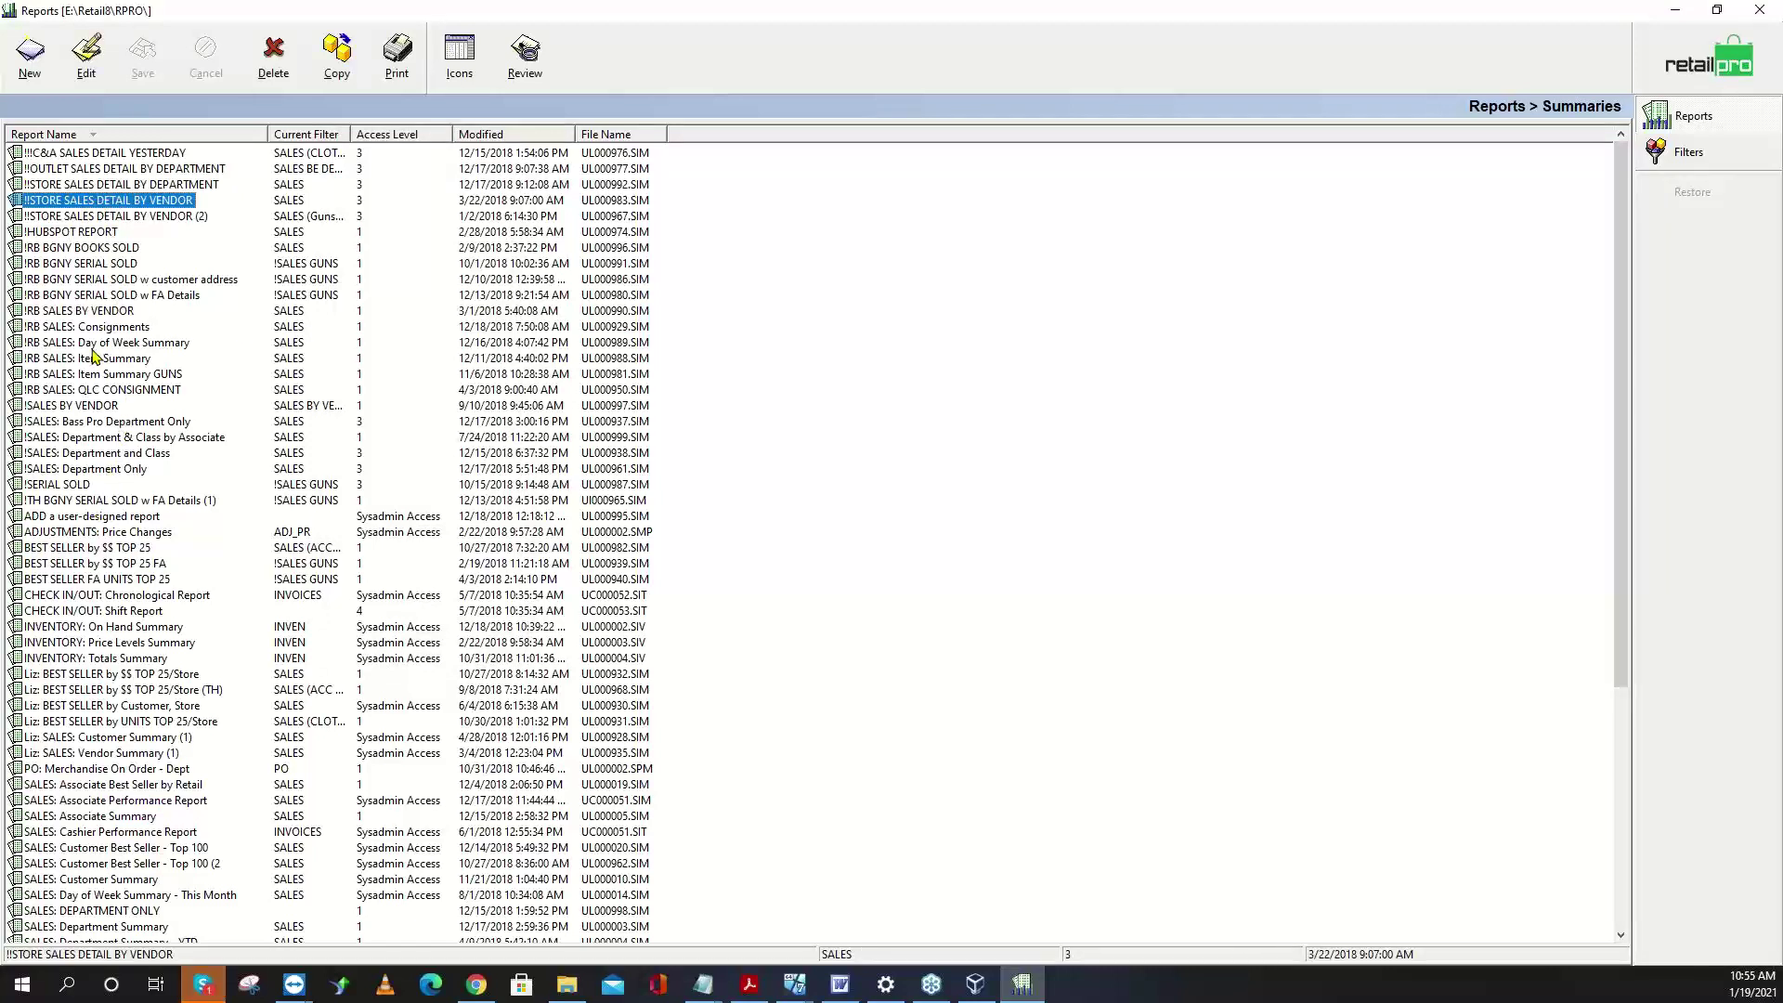
pyautogui.click(88, 500)
pyautogui.scroll(-4, 134, 539)
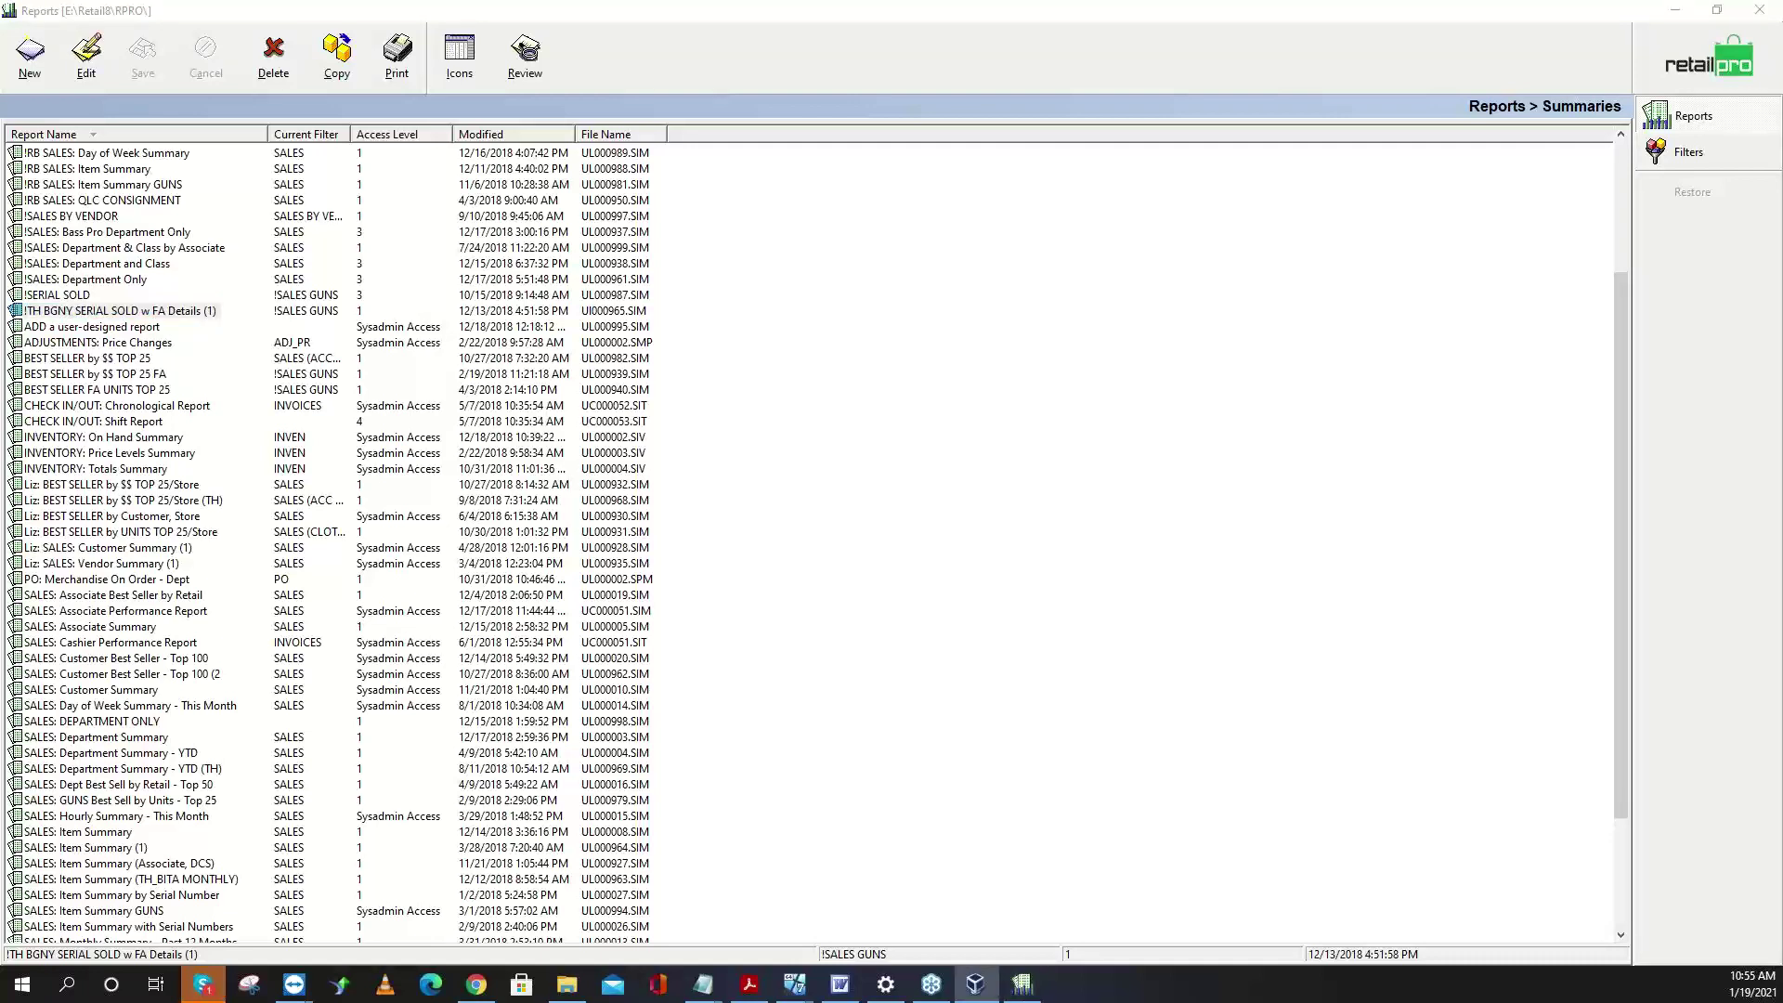
pyautogui.hotkey('alt', 'Tab')
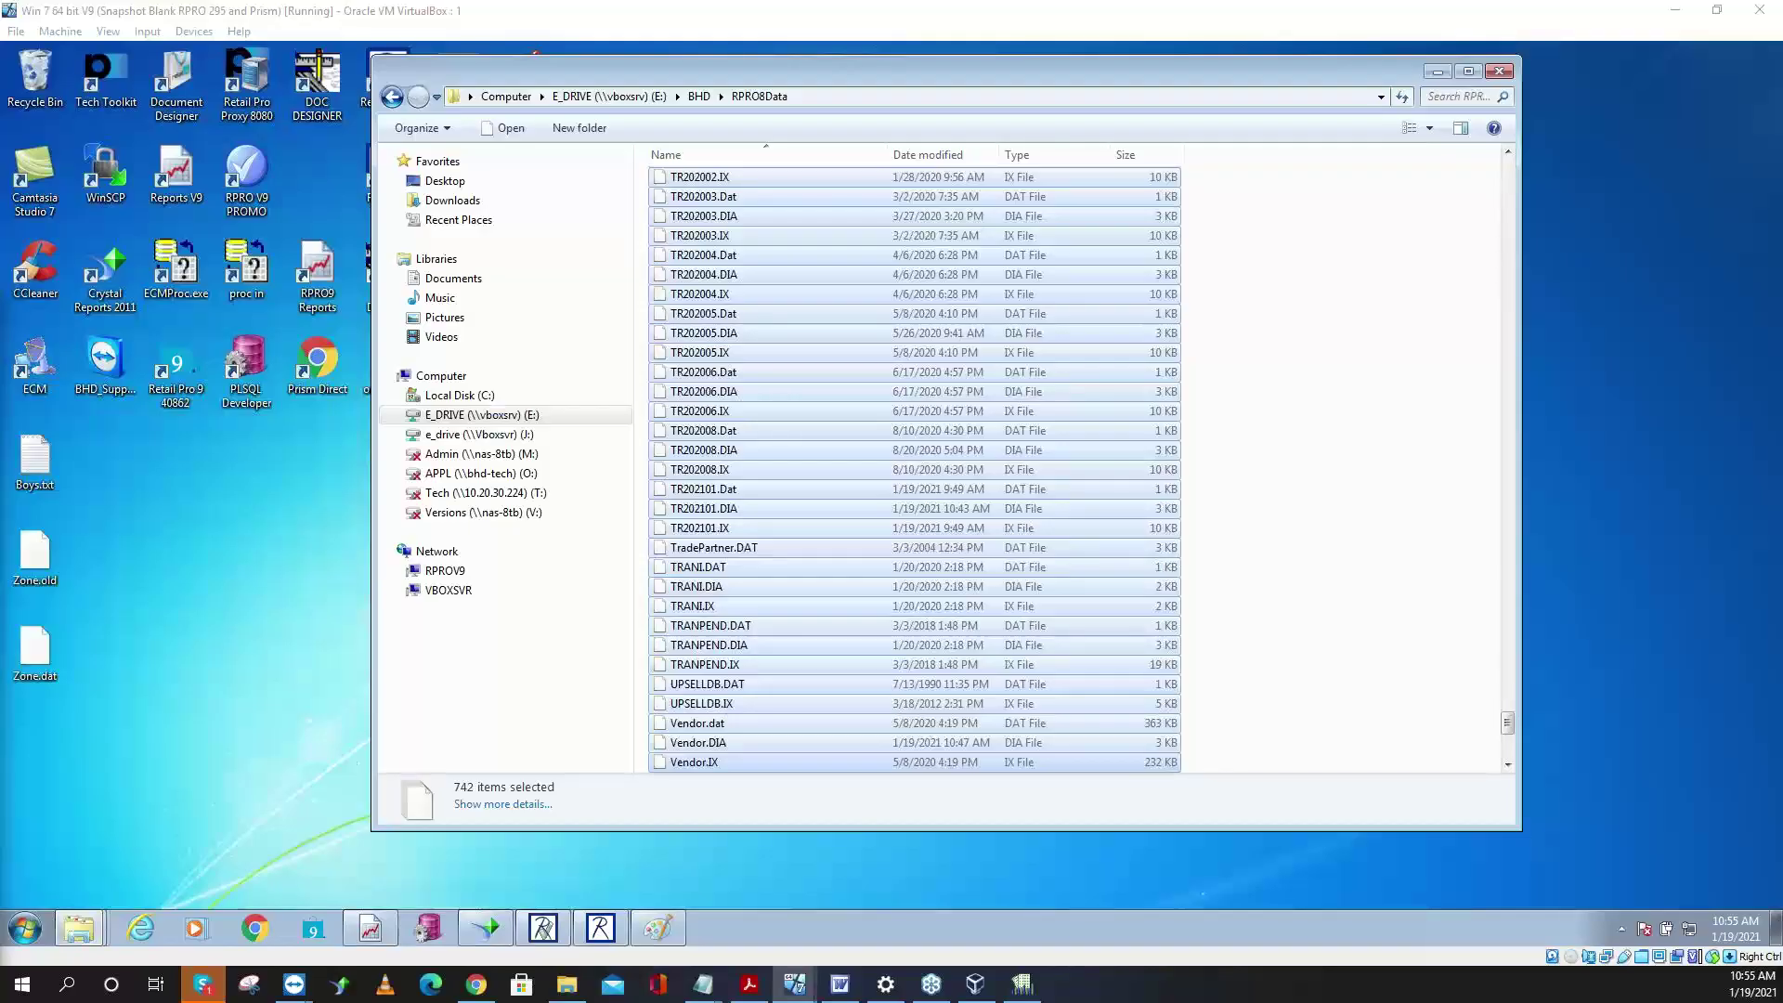
# - On the V8 machine, browse RPROV8 > Users > WS1 and VBOXSVR, then close the Explorer window
pyautogui.hotkey('alt', 'Tab')
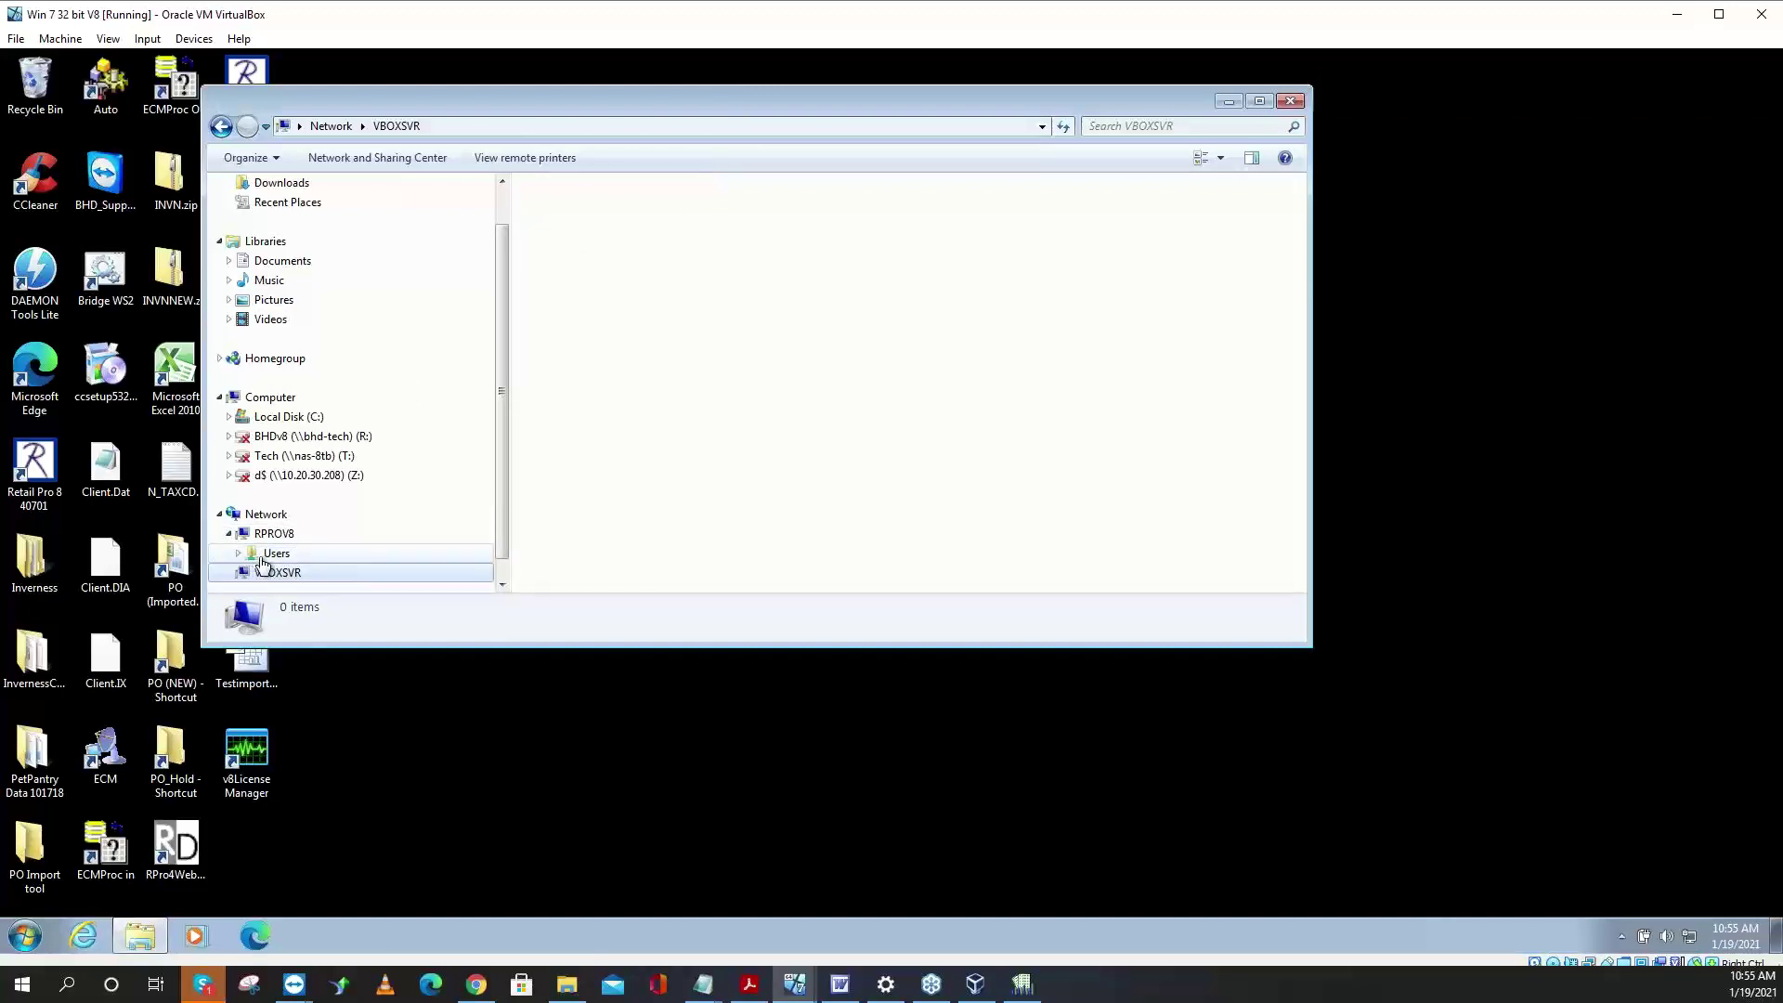
pyautogui.click(239, 553)
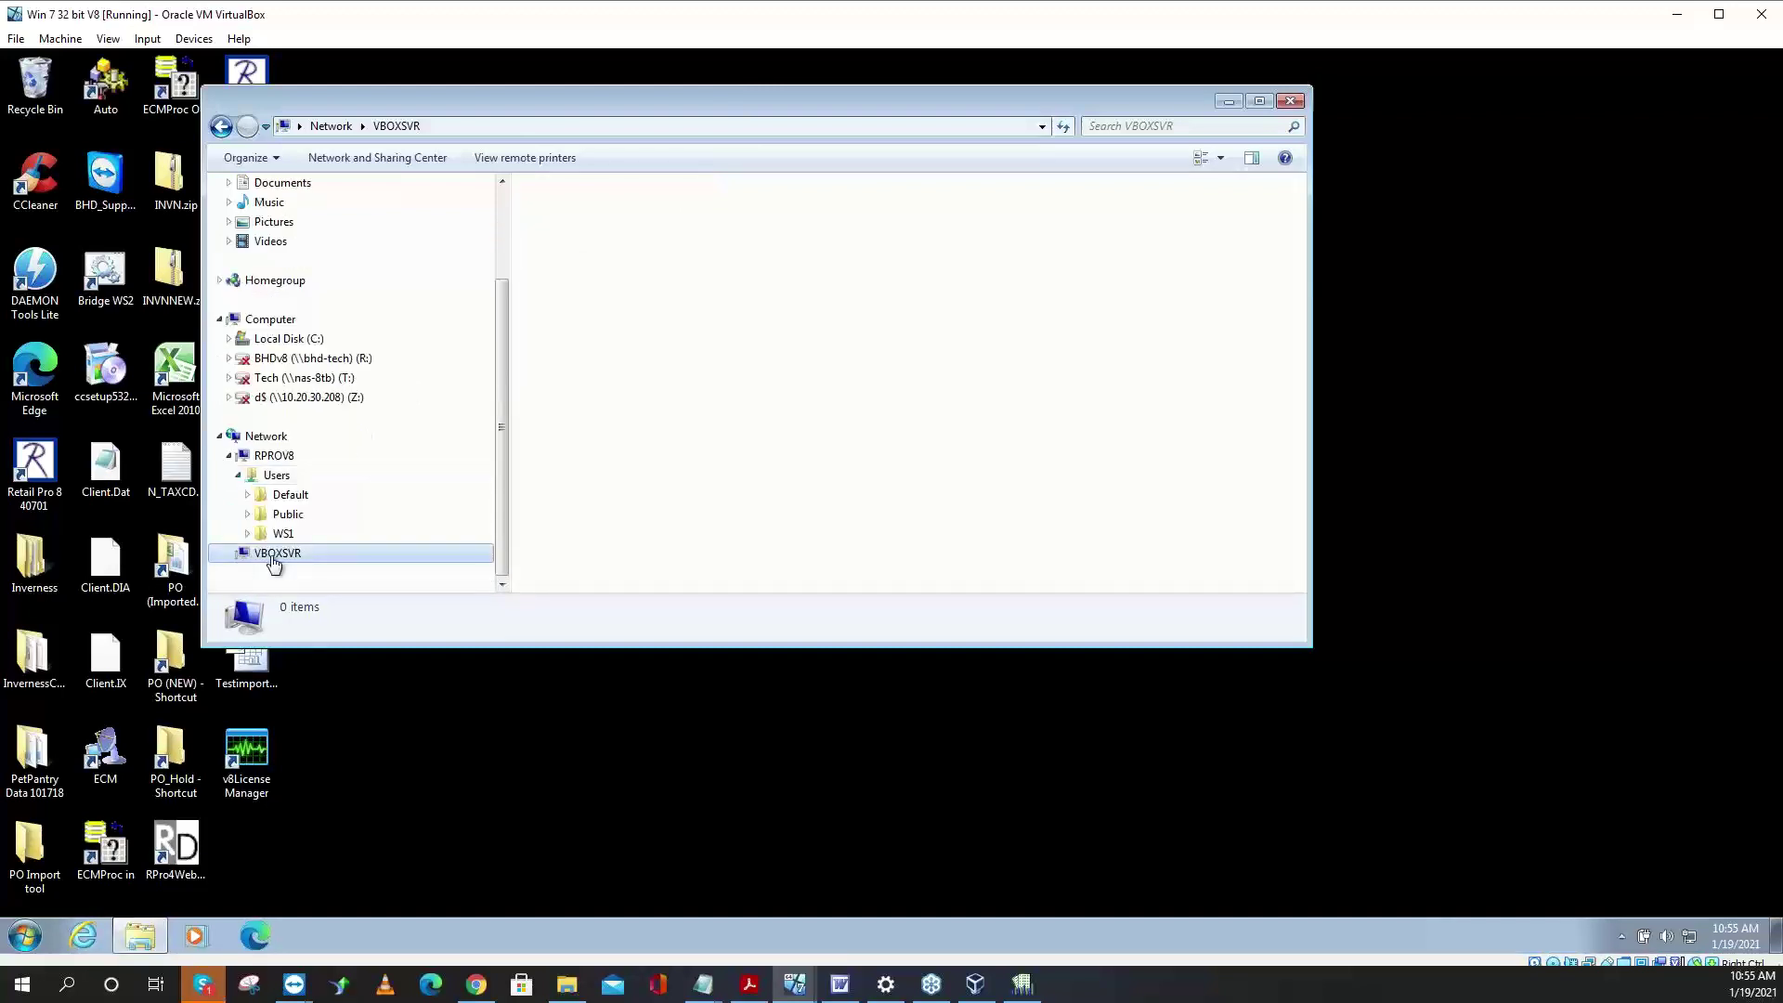
pyautogui.click(279, 535)
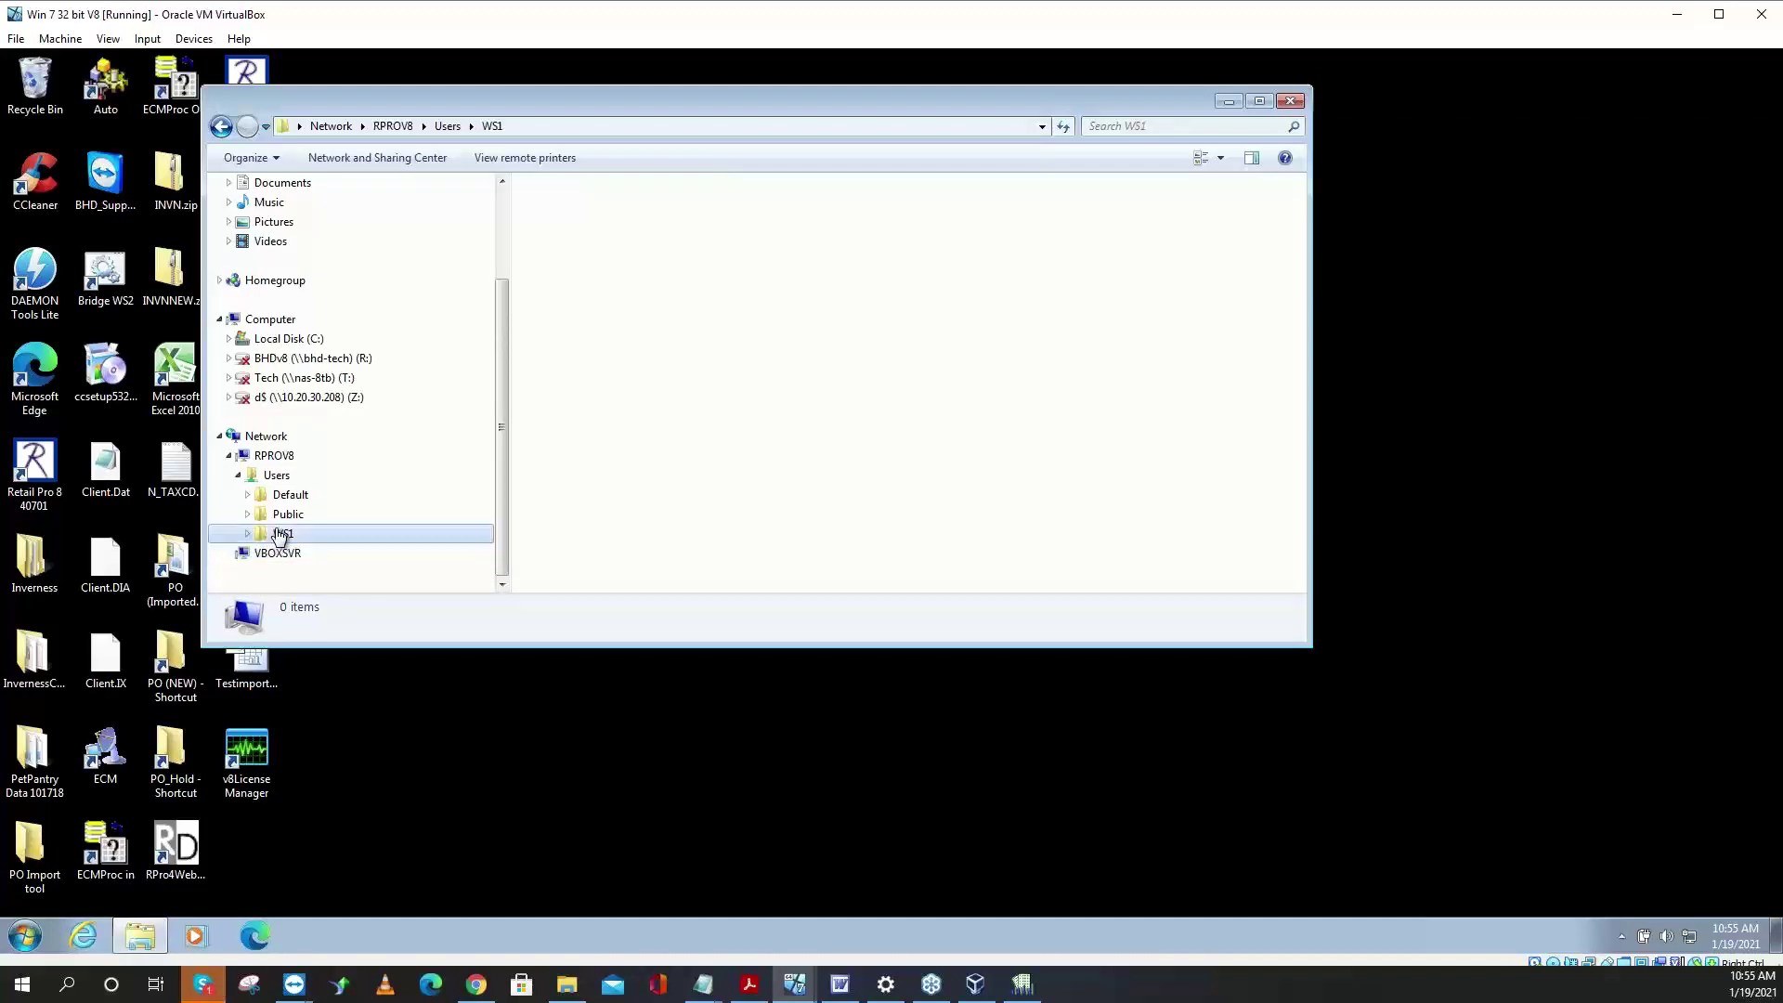
pyautogui.click(271, 555)
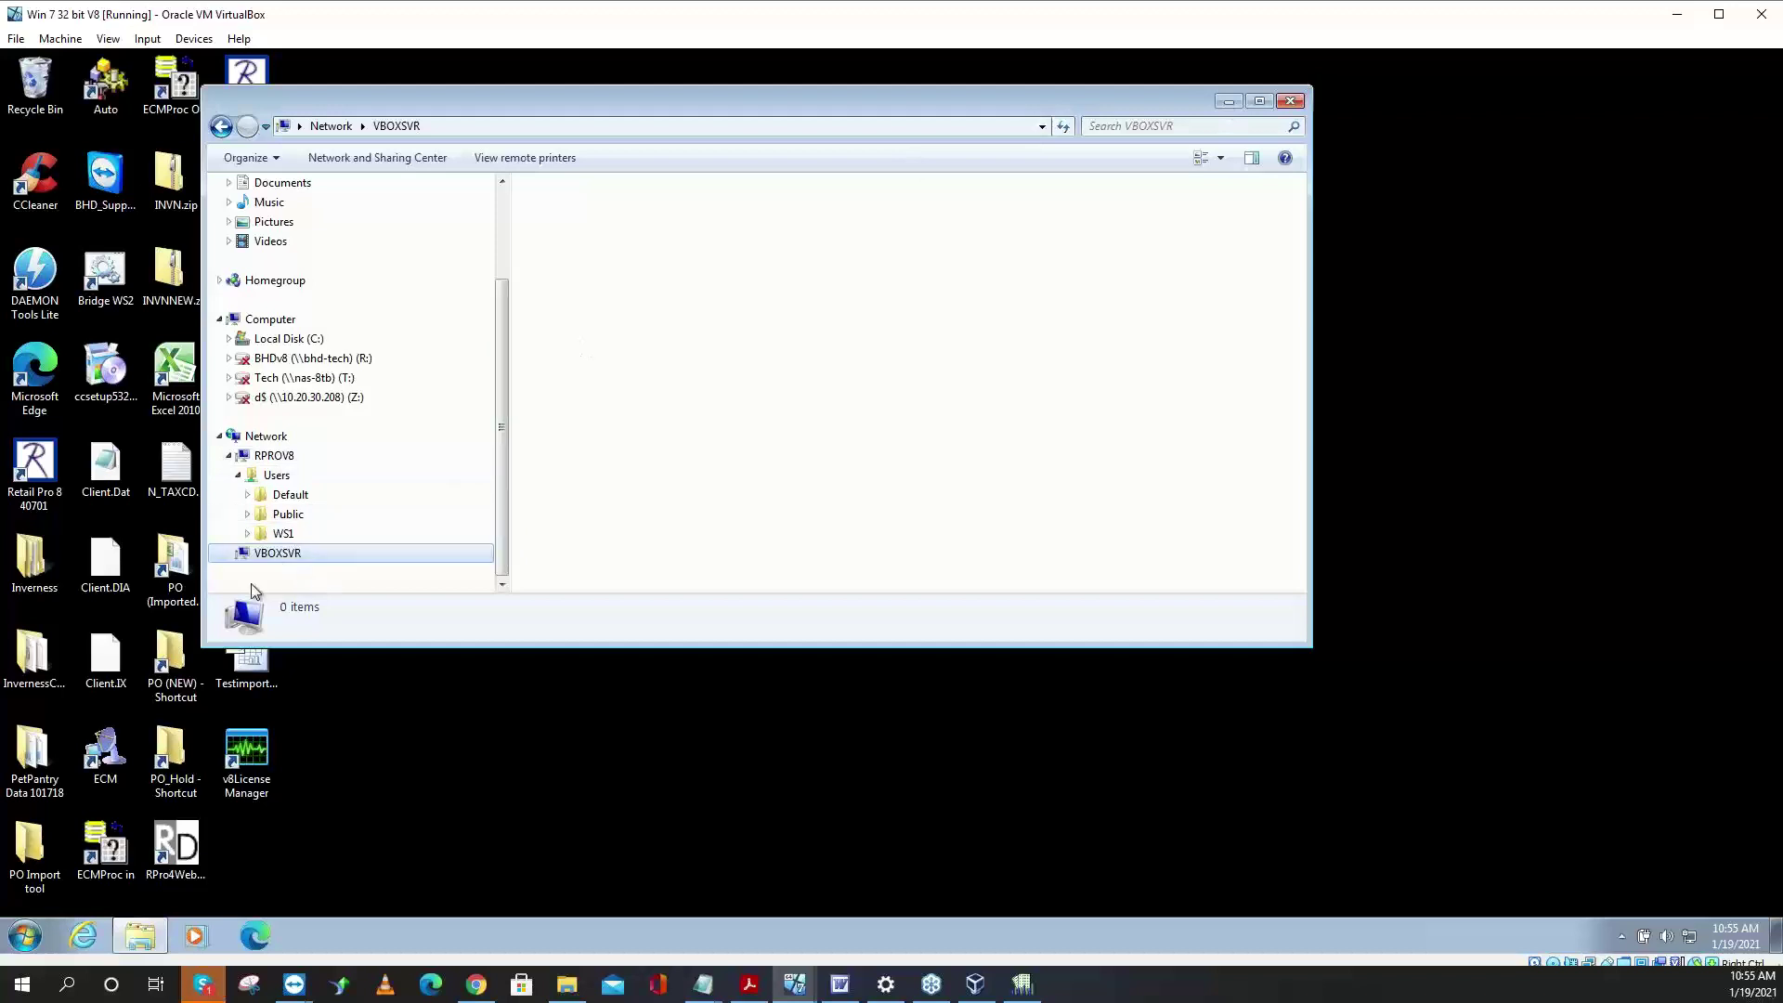
pyautogui.click(1290, 100)
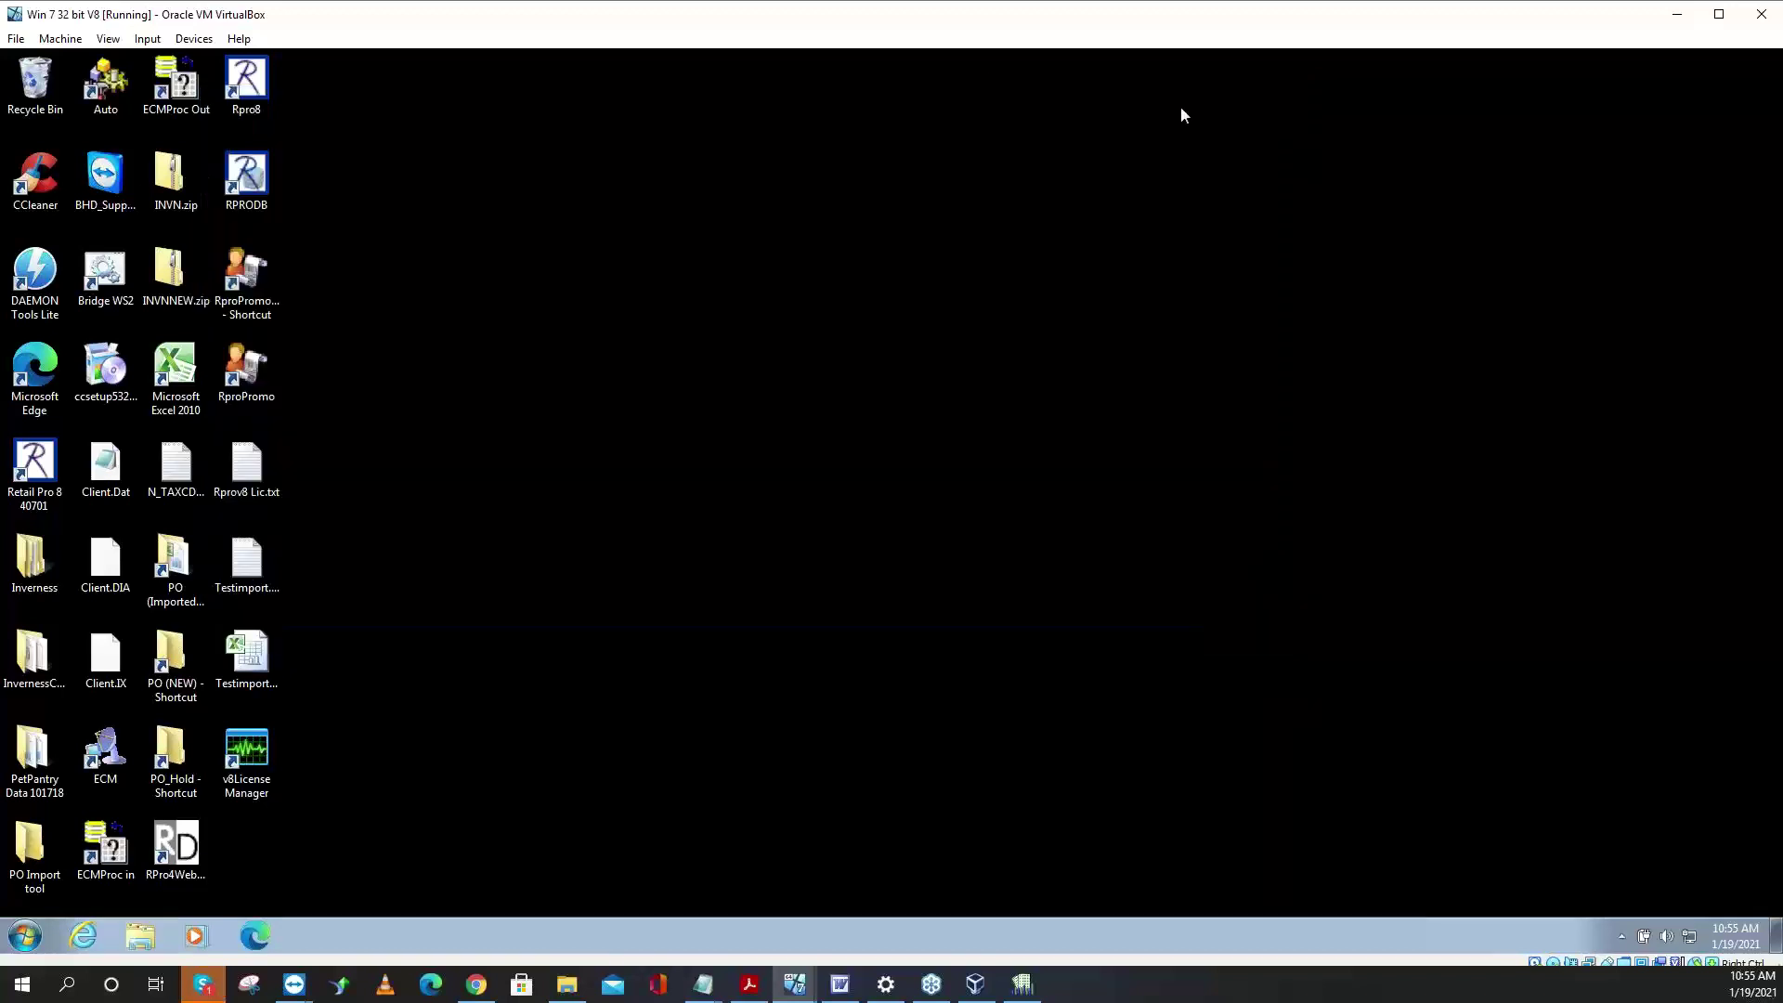
# - Launch Retail Pro 8, log in with the password, and dismiss the license-expired message
pyautogui.doubleClick(42, 487)
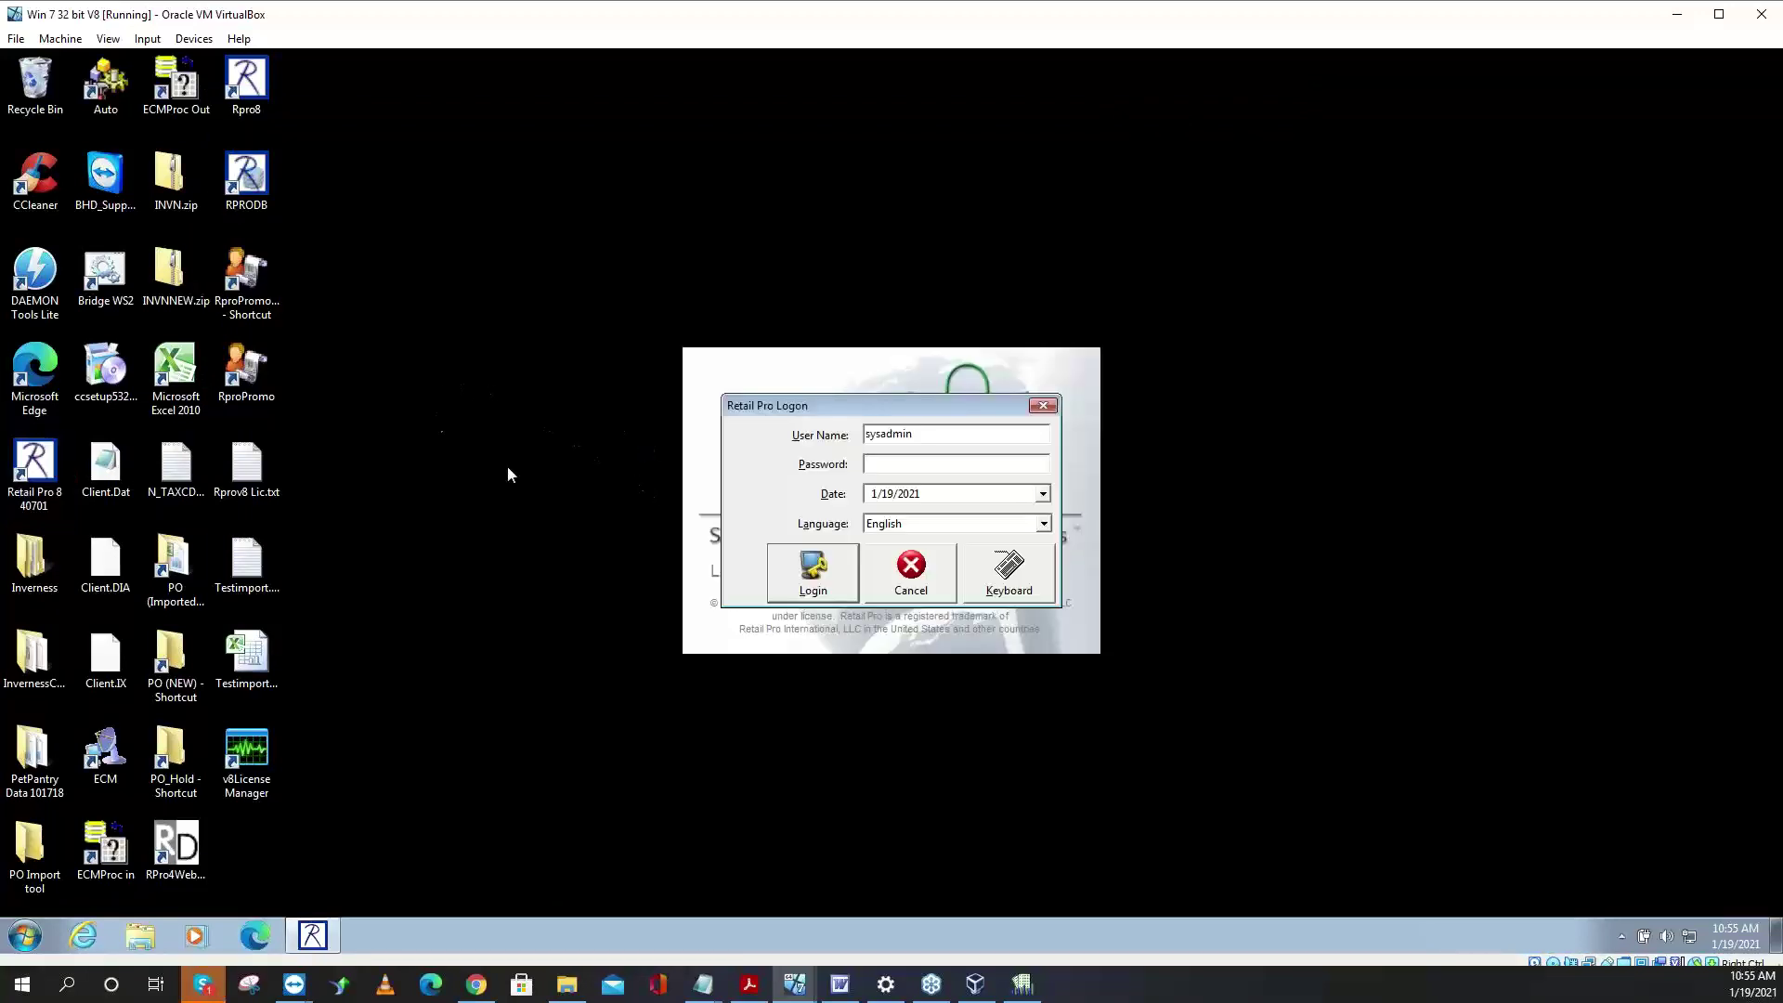
pyautogui.click(864, 464)
pyautogui.write('********')
pyautogui.press('Return')
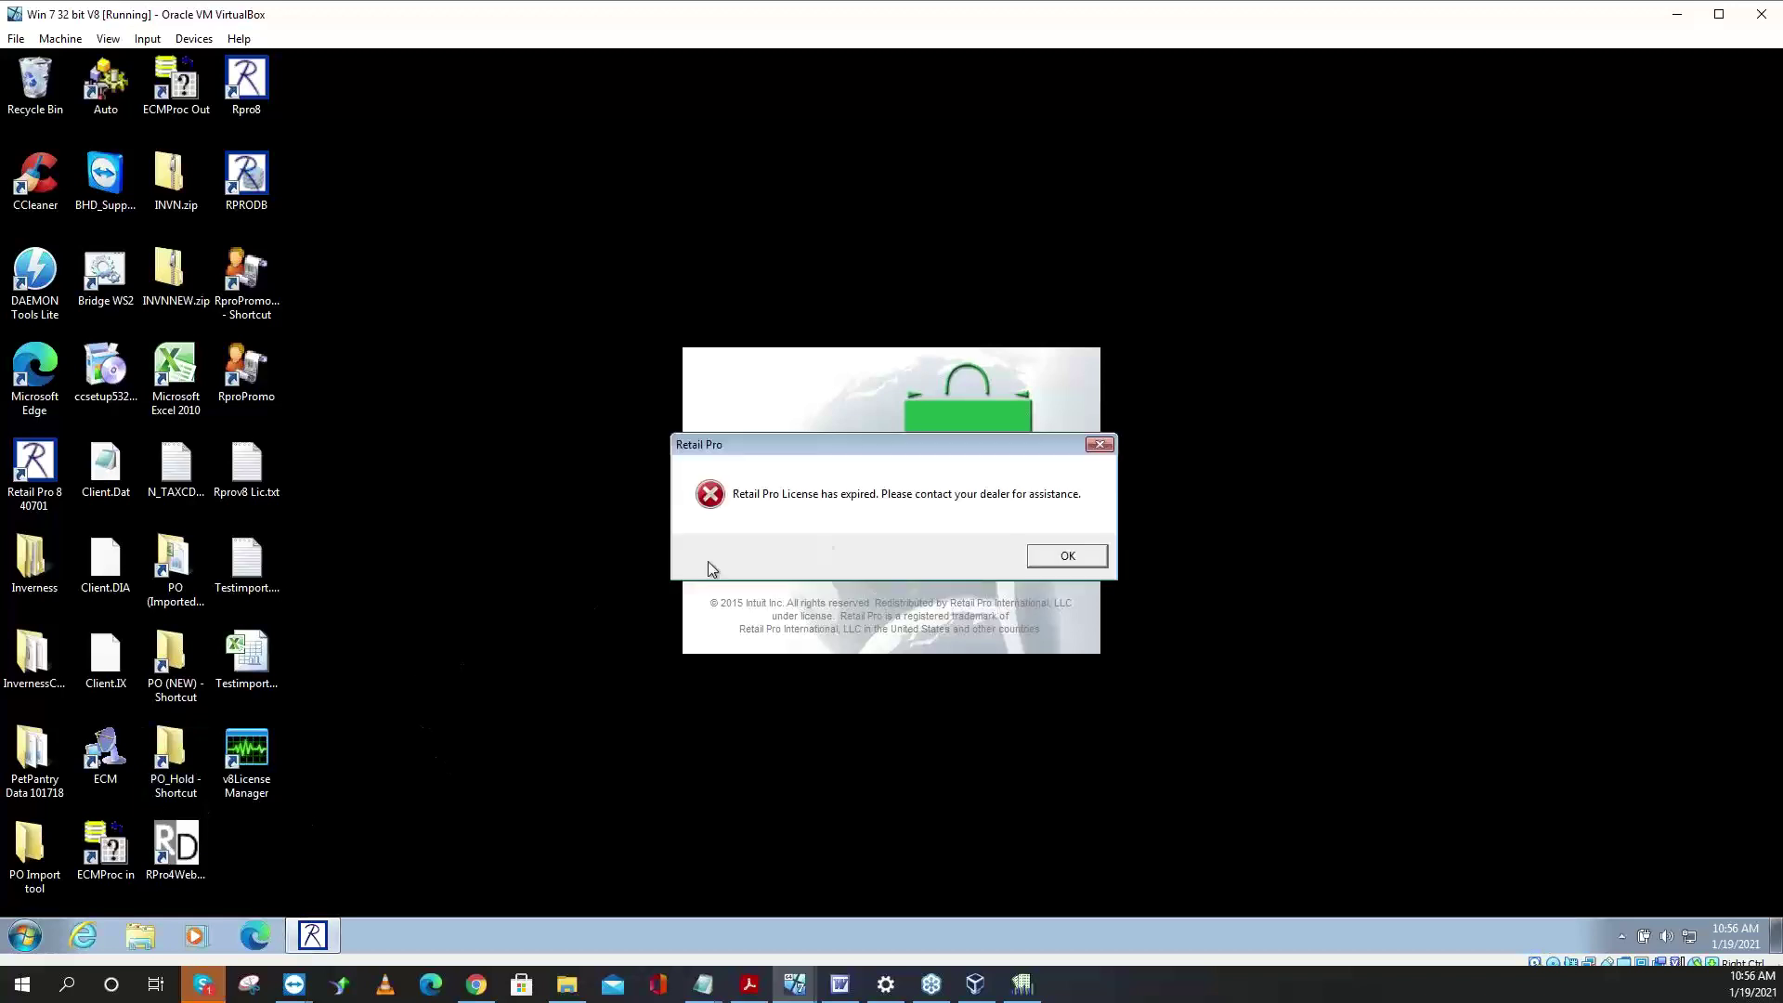
pyautogui.click(1080, 555)
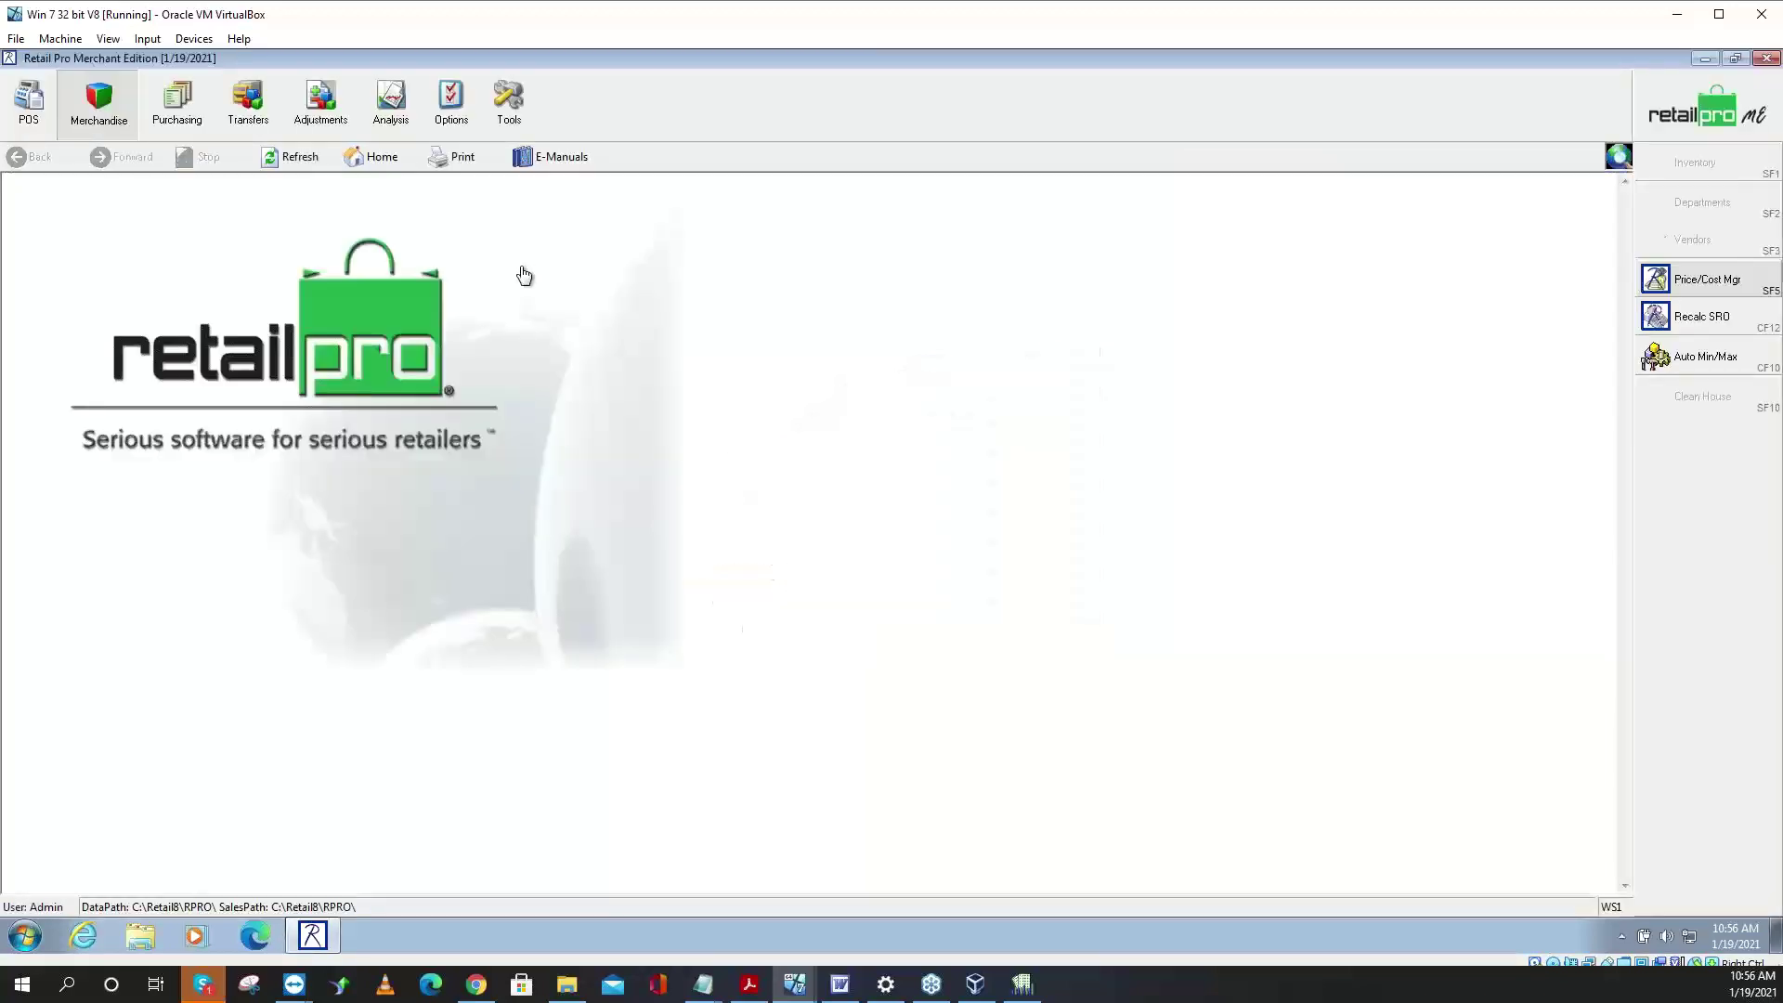
# - From Analysis > Reports, maximized, start a new Summaries report for Quantity Adjustments
pyautogui.click(391, 102)
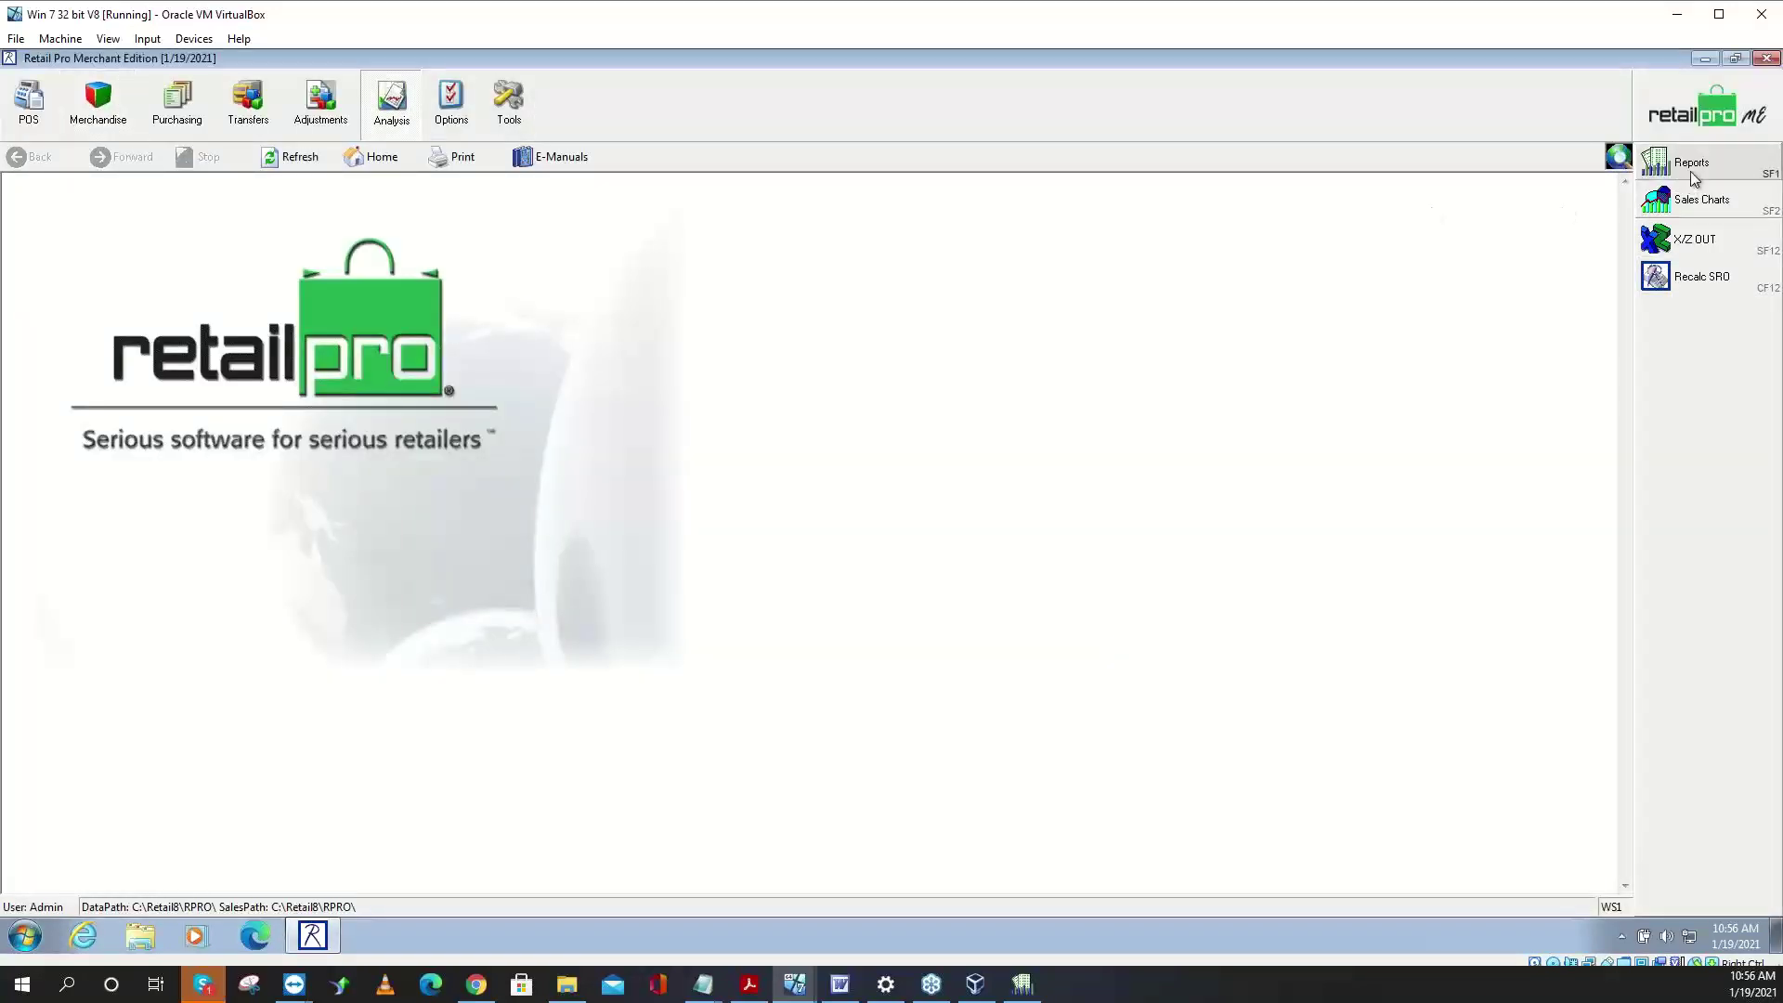
pyautogui.click(1691, 163)
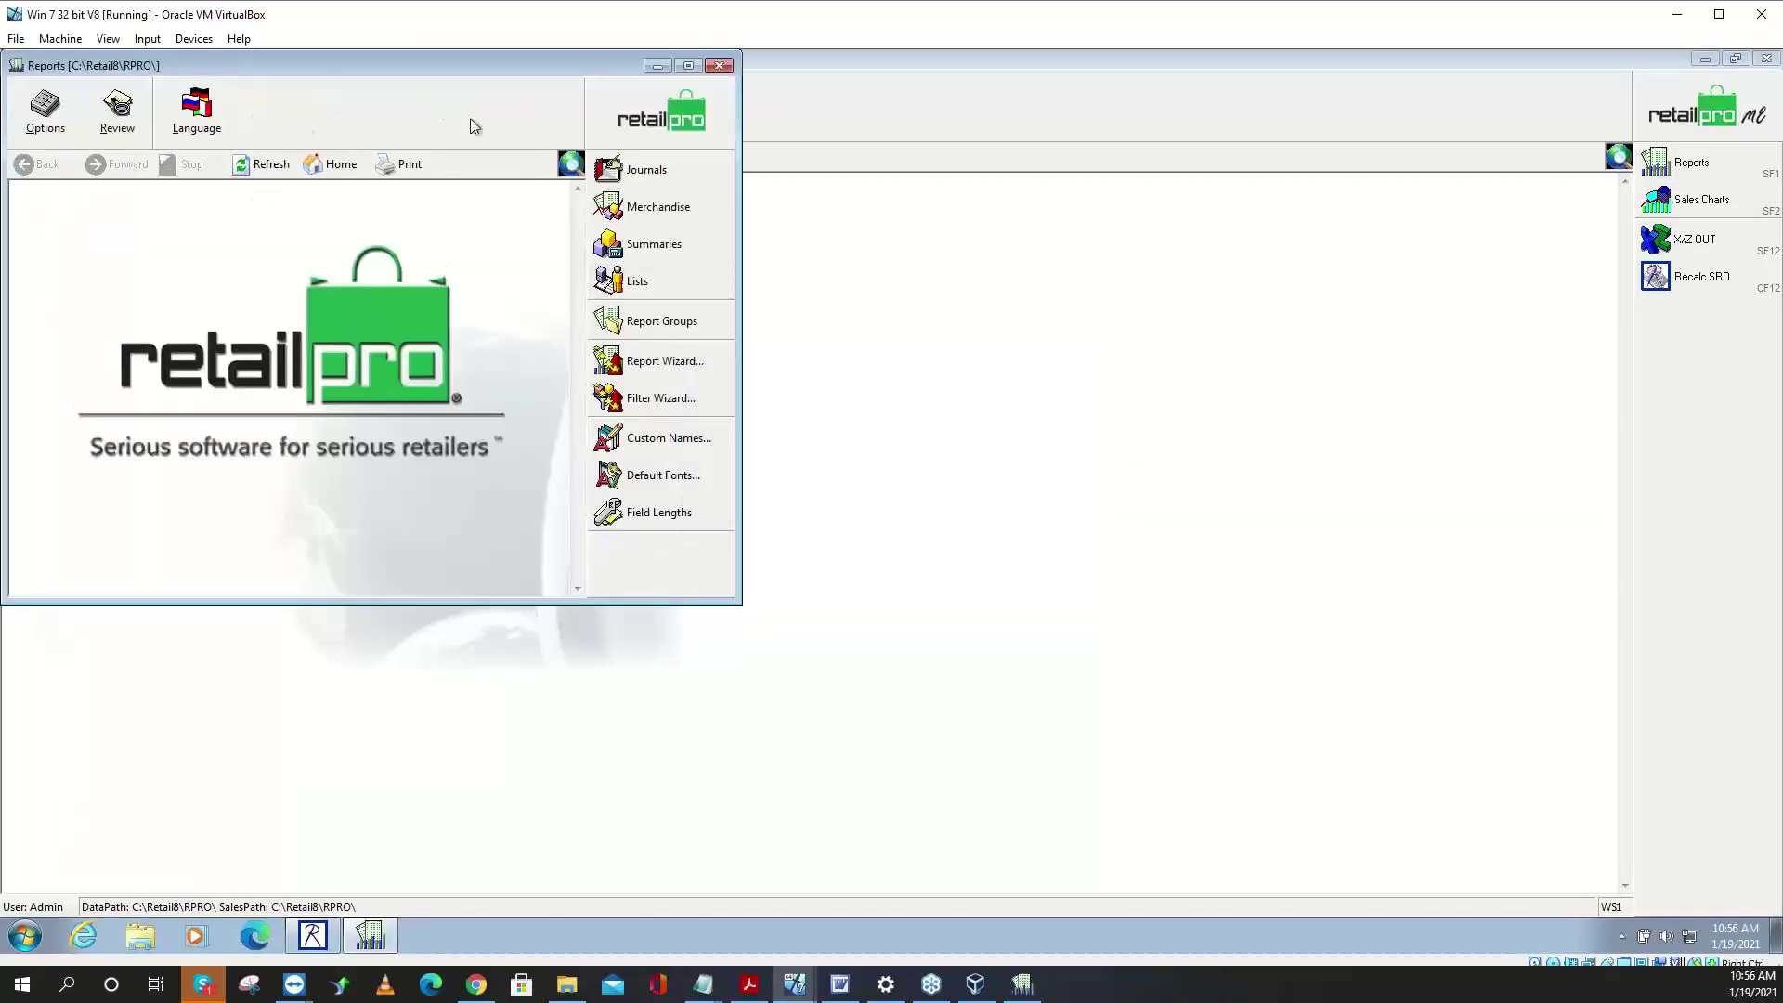
pyautogui.press('Escape')
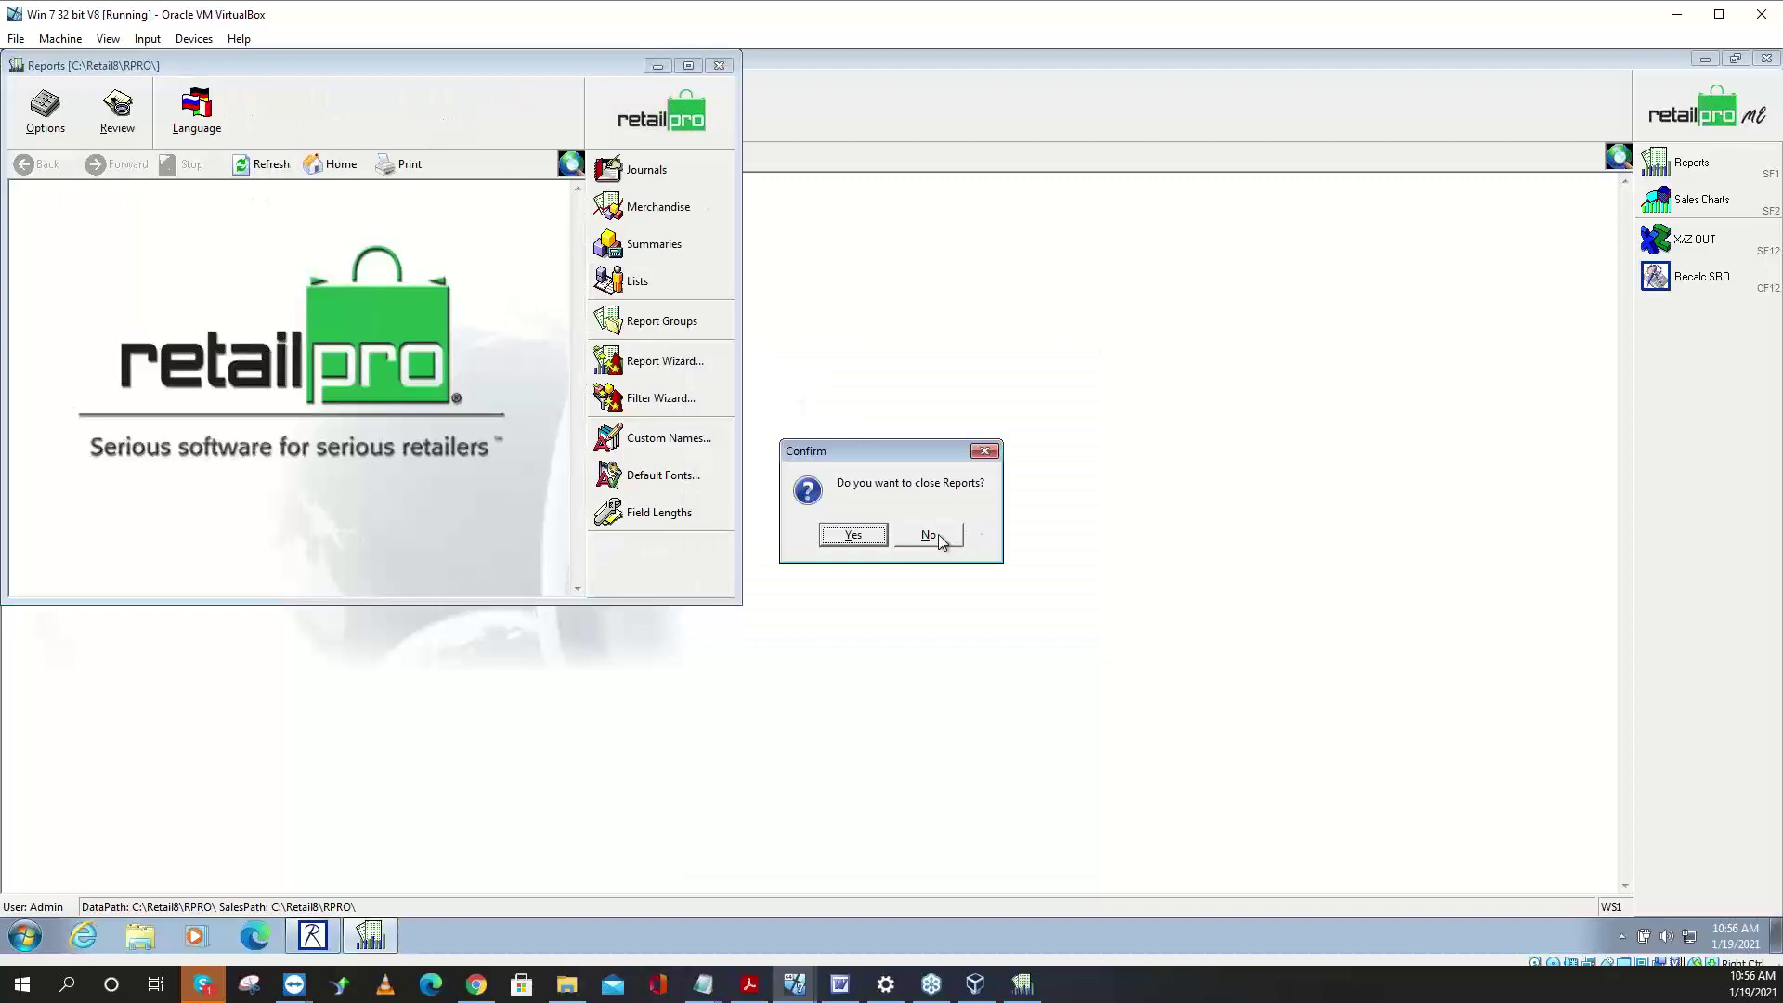
pyautogui.click(929, 536)
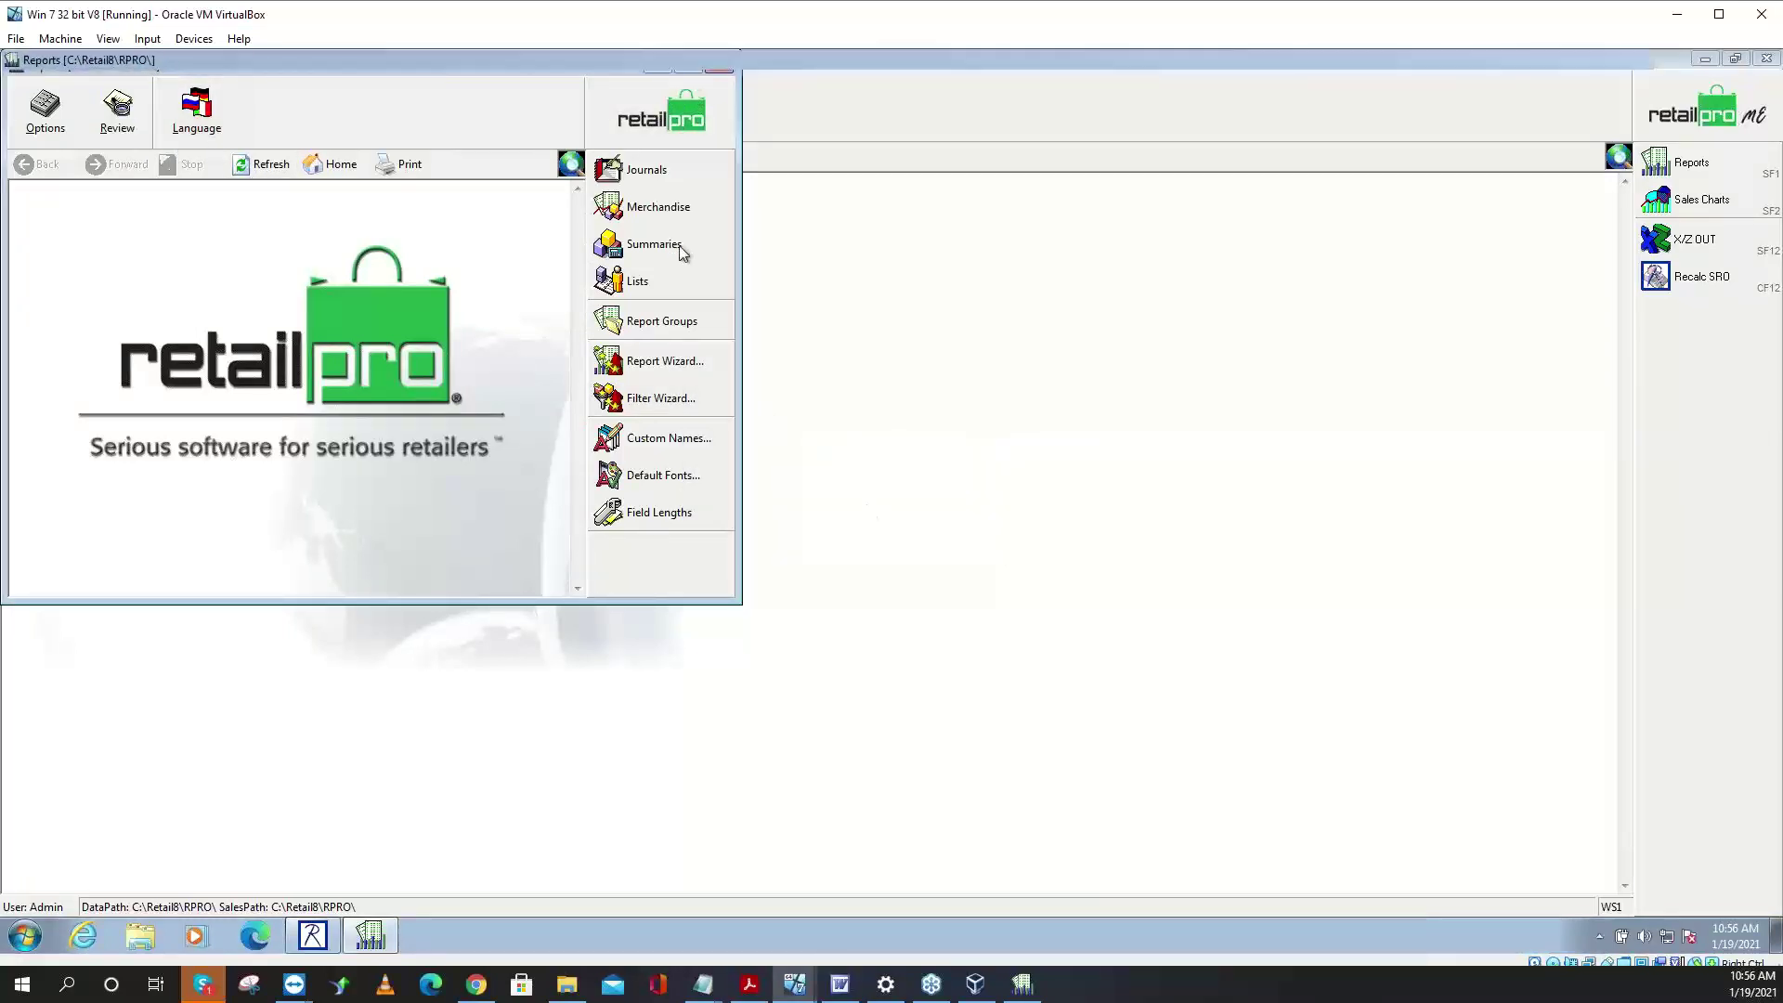
pyautogui.click(689, 65)
pyautogui.click(1691, 239)
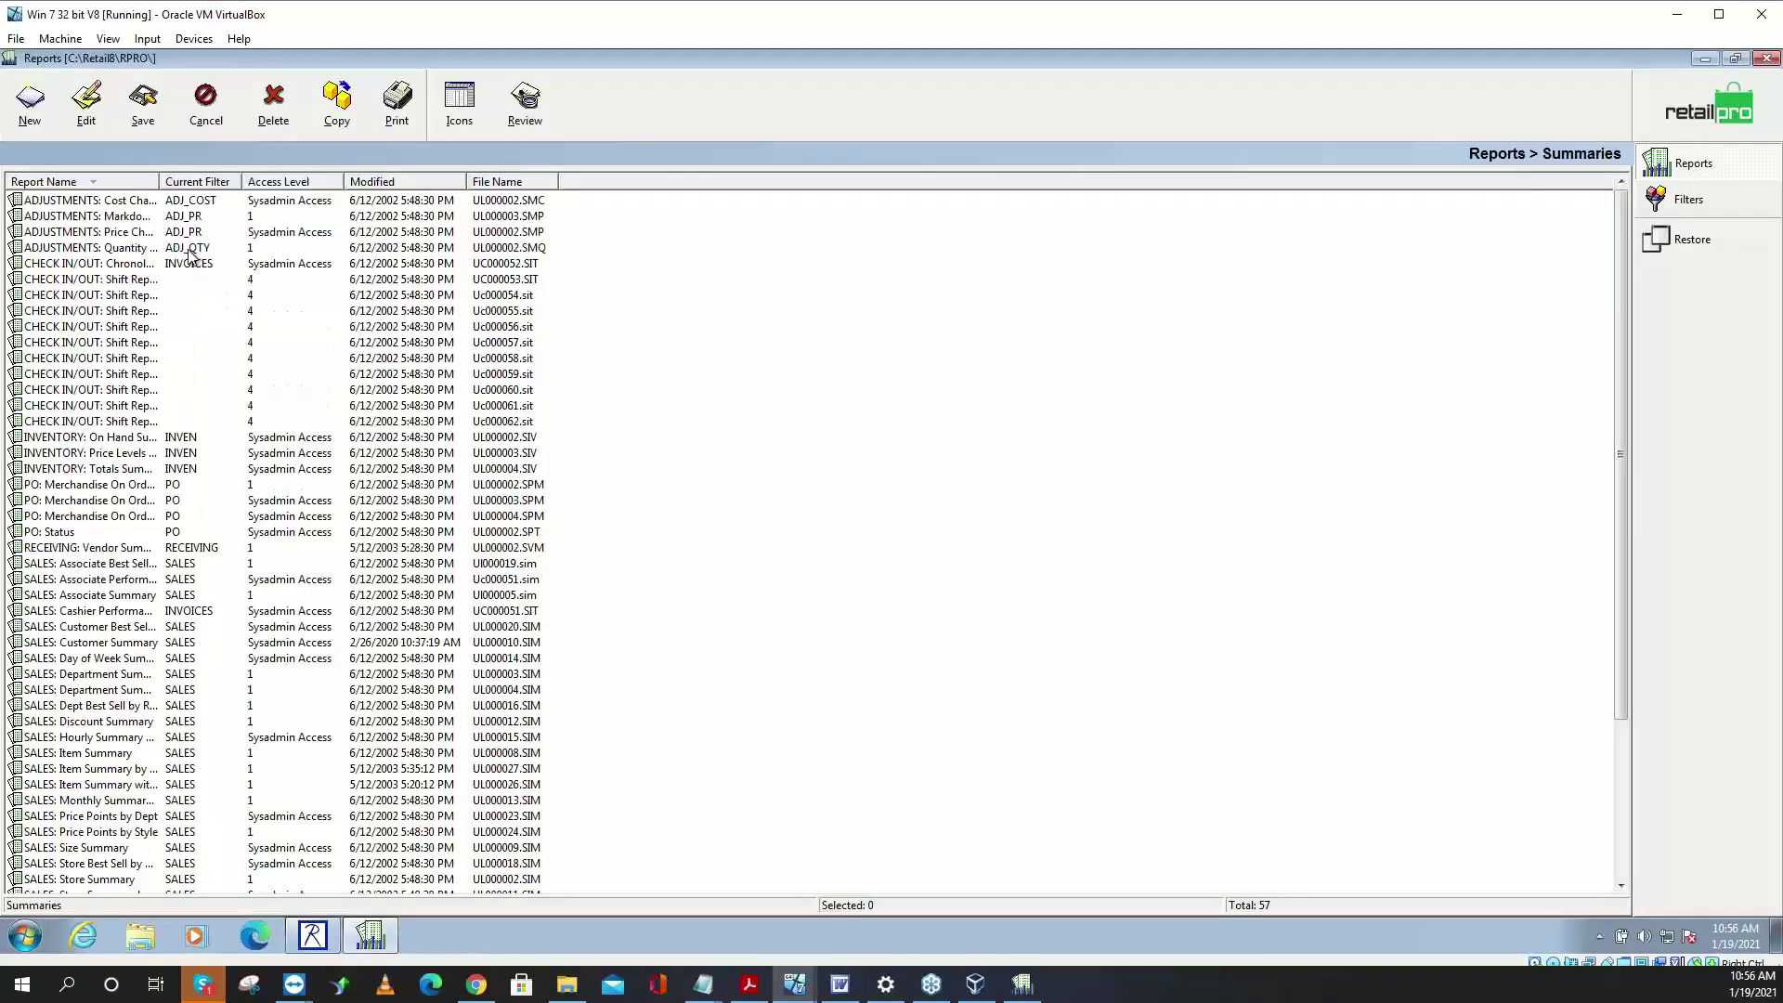
pyautogui.click(31, 116)
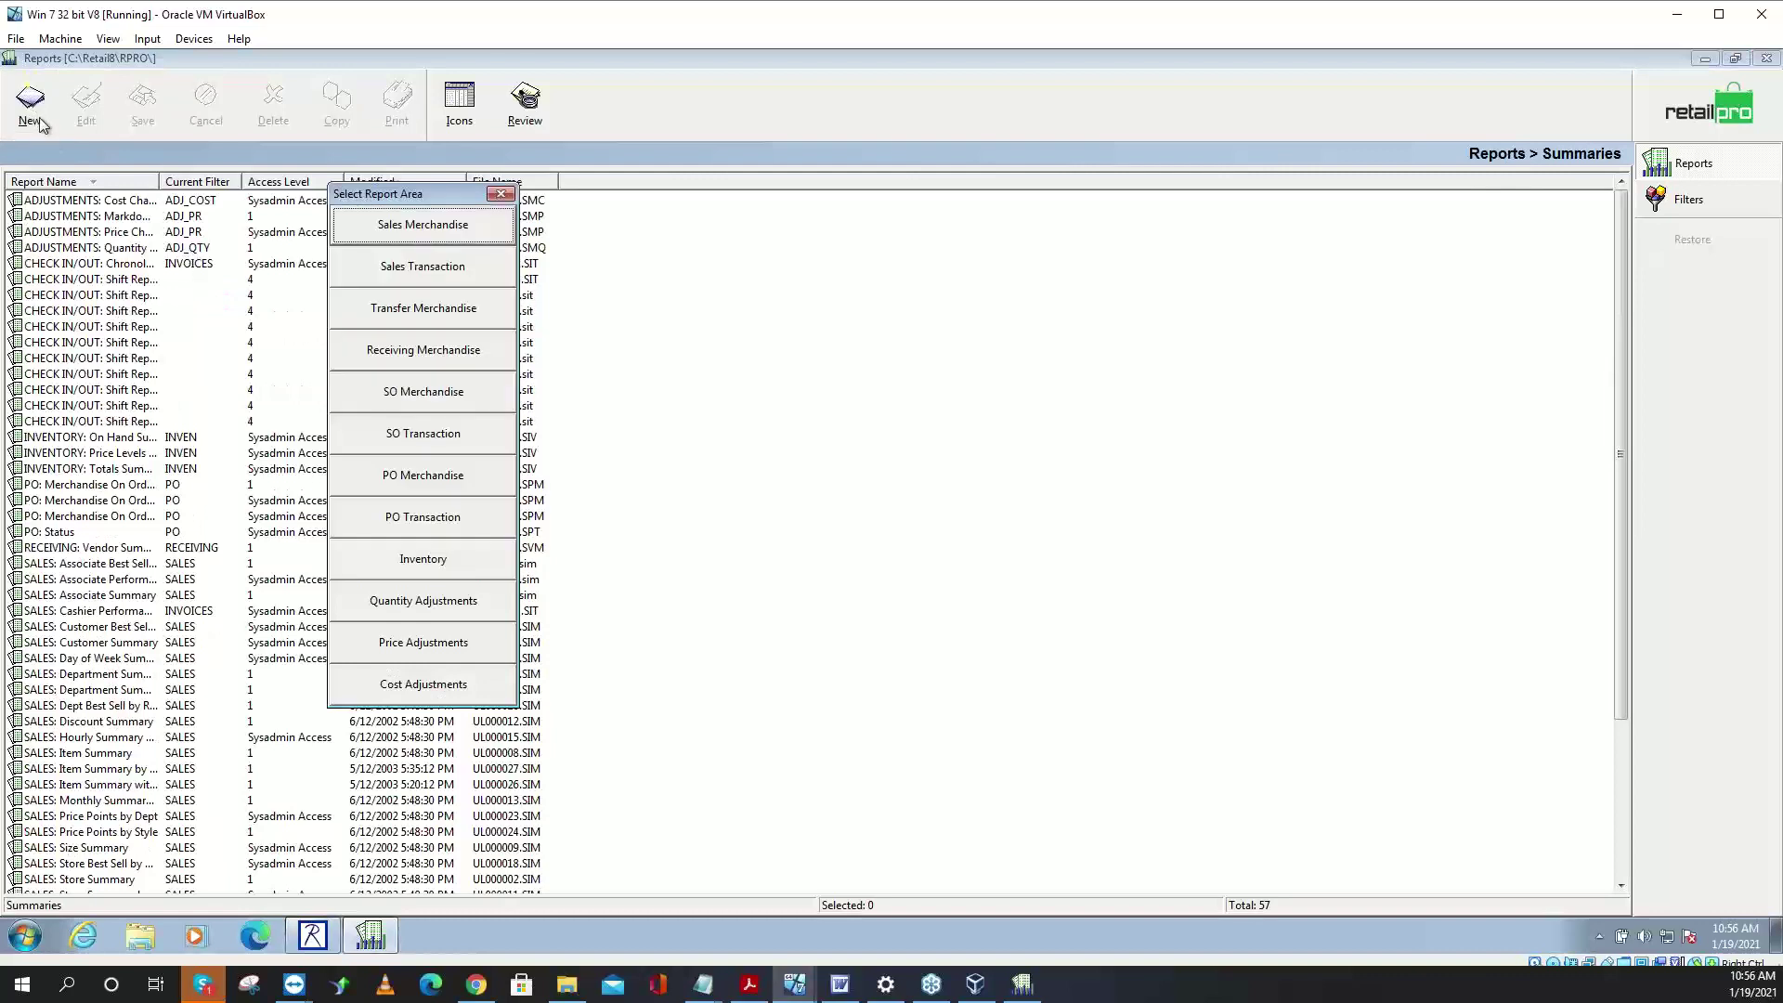
pyautogui.click(452, 603)
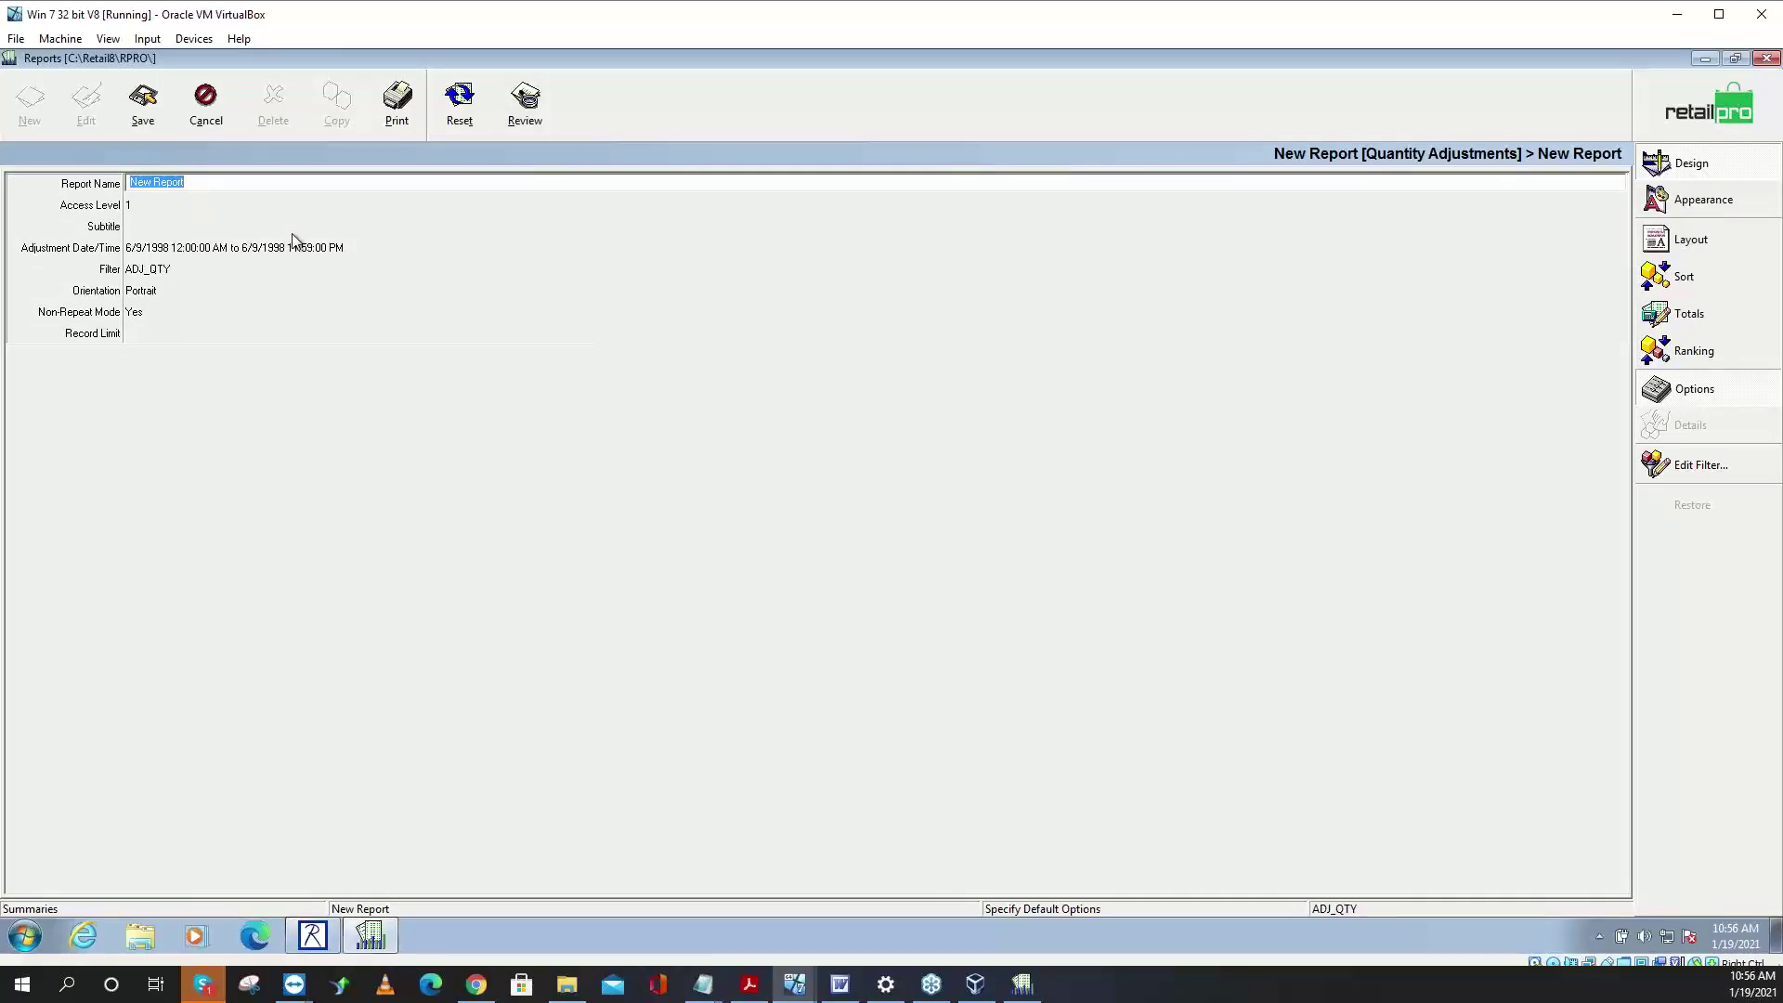
# - Name the report 'PI DCS Ranked by Shrink'
pyautogui.click(241, 251)
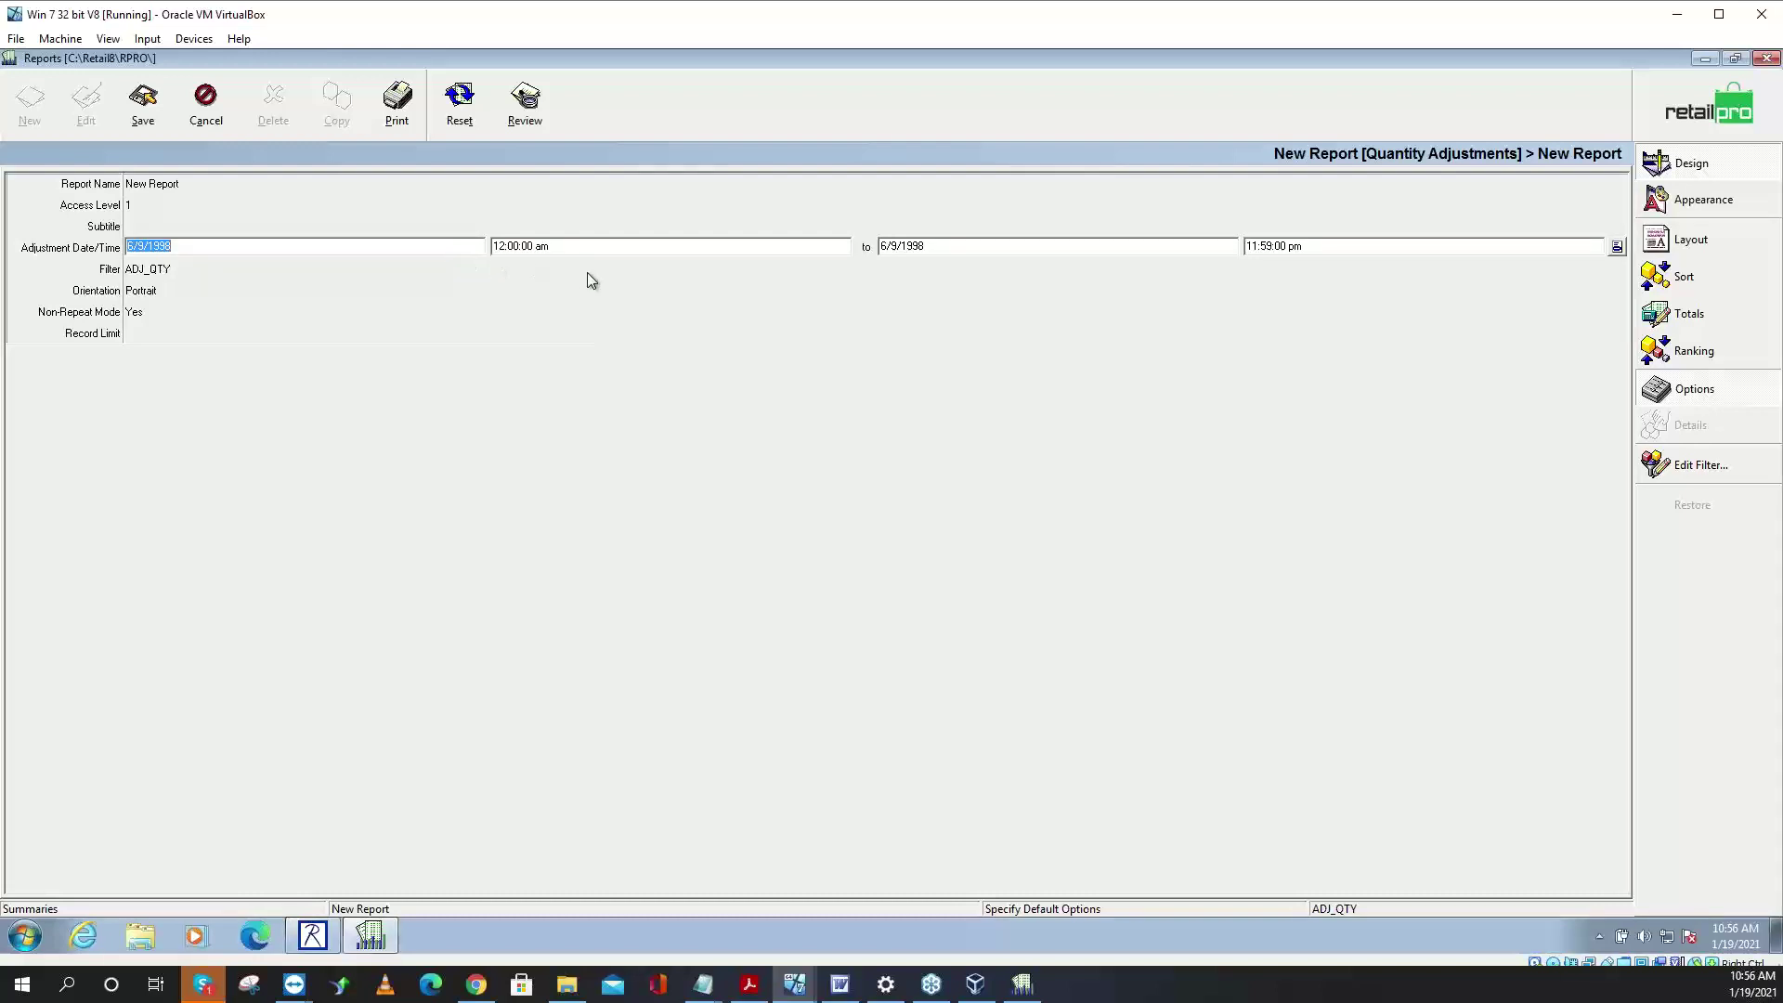
pyautogui.click(176, 186)
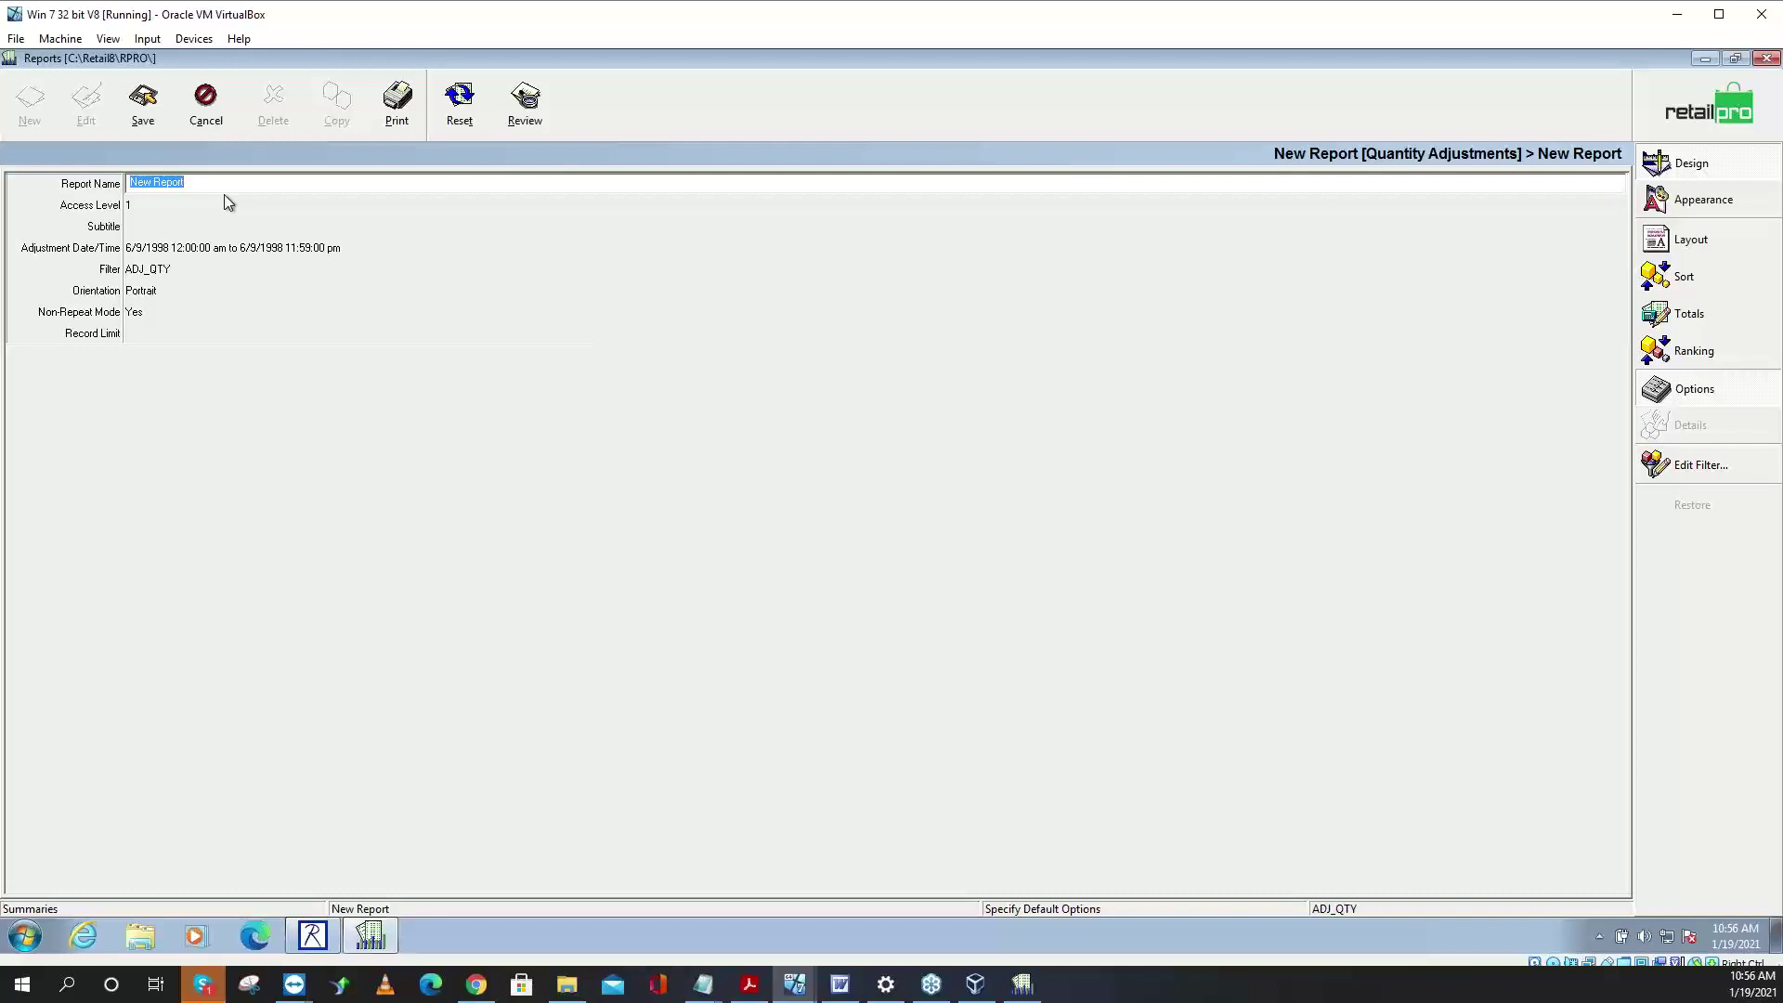
pyautogui.write('PI DCS Ranked by Shrink')
# - Set Adjustment Date/Time to a rolling 31 days starting 30 days ago (12/20/2020–1/19/2021)
pyautogui.click(249, 247)
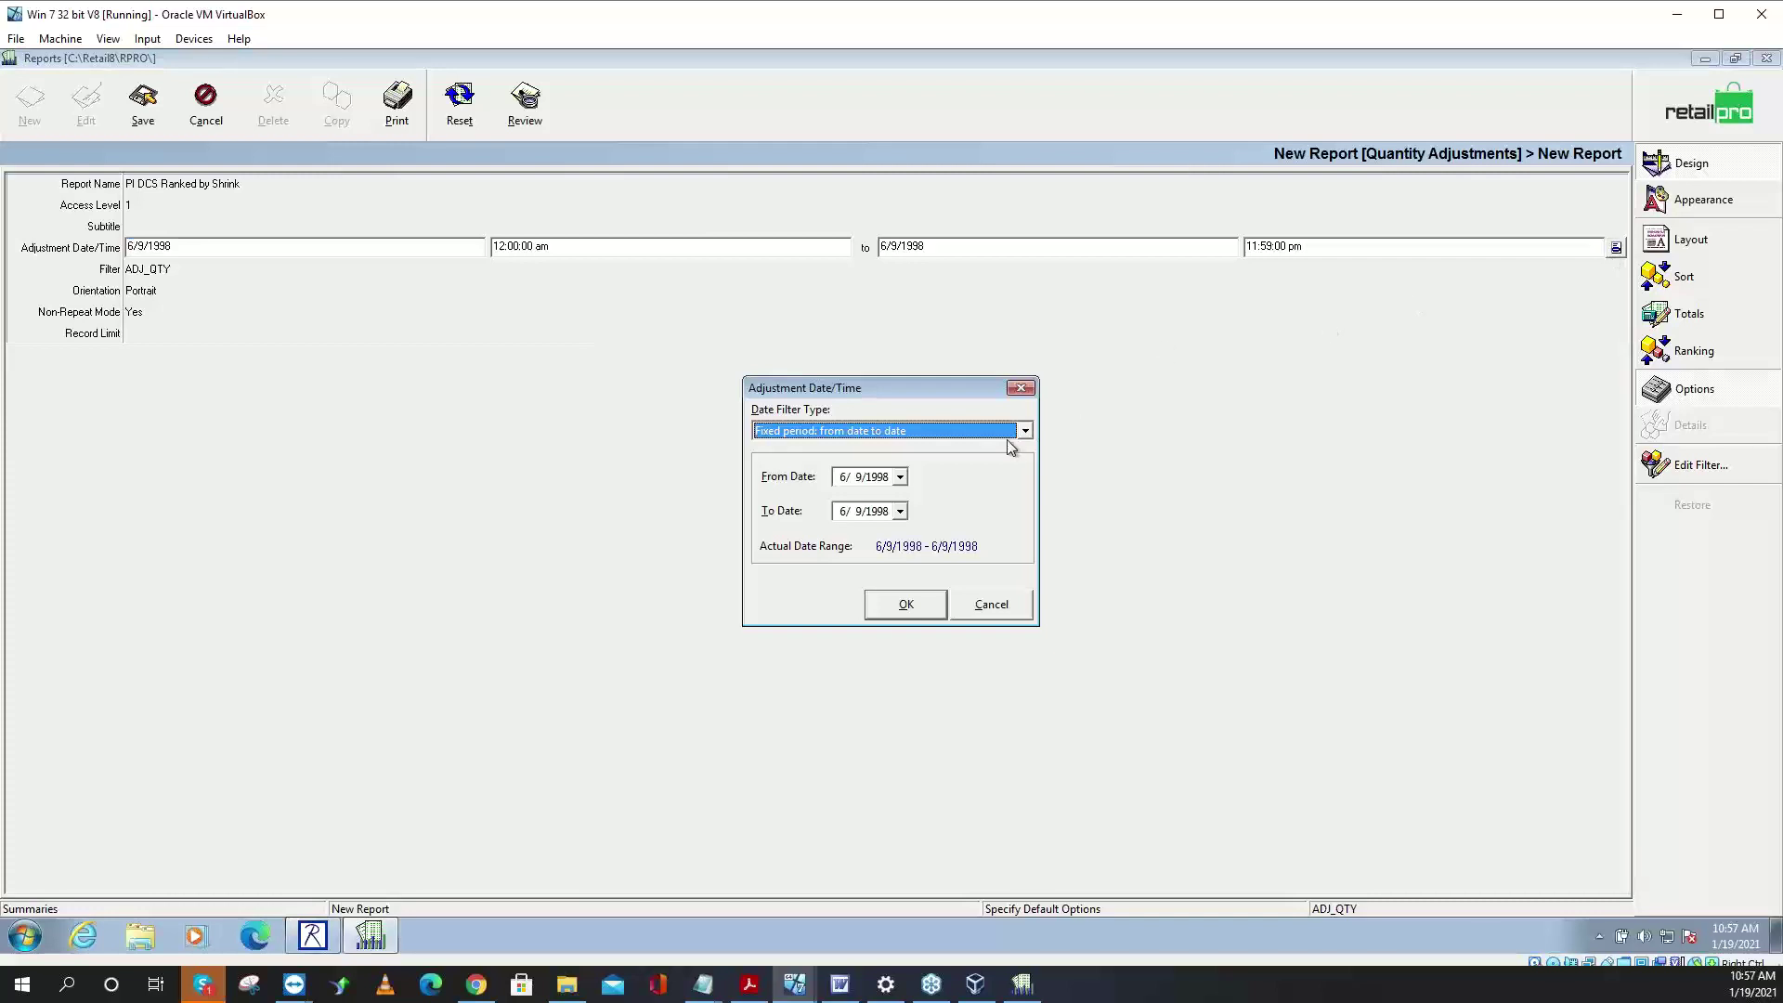
pyautogui.click(1025, 431)
pyautogui.click(918, 461)
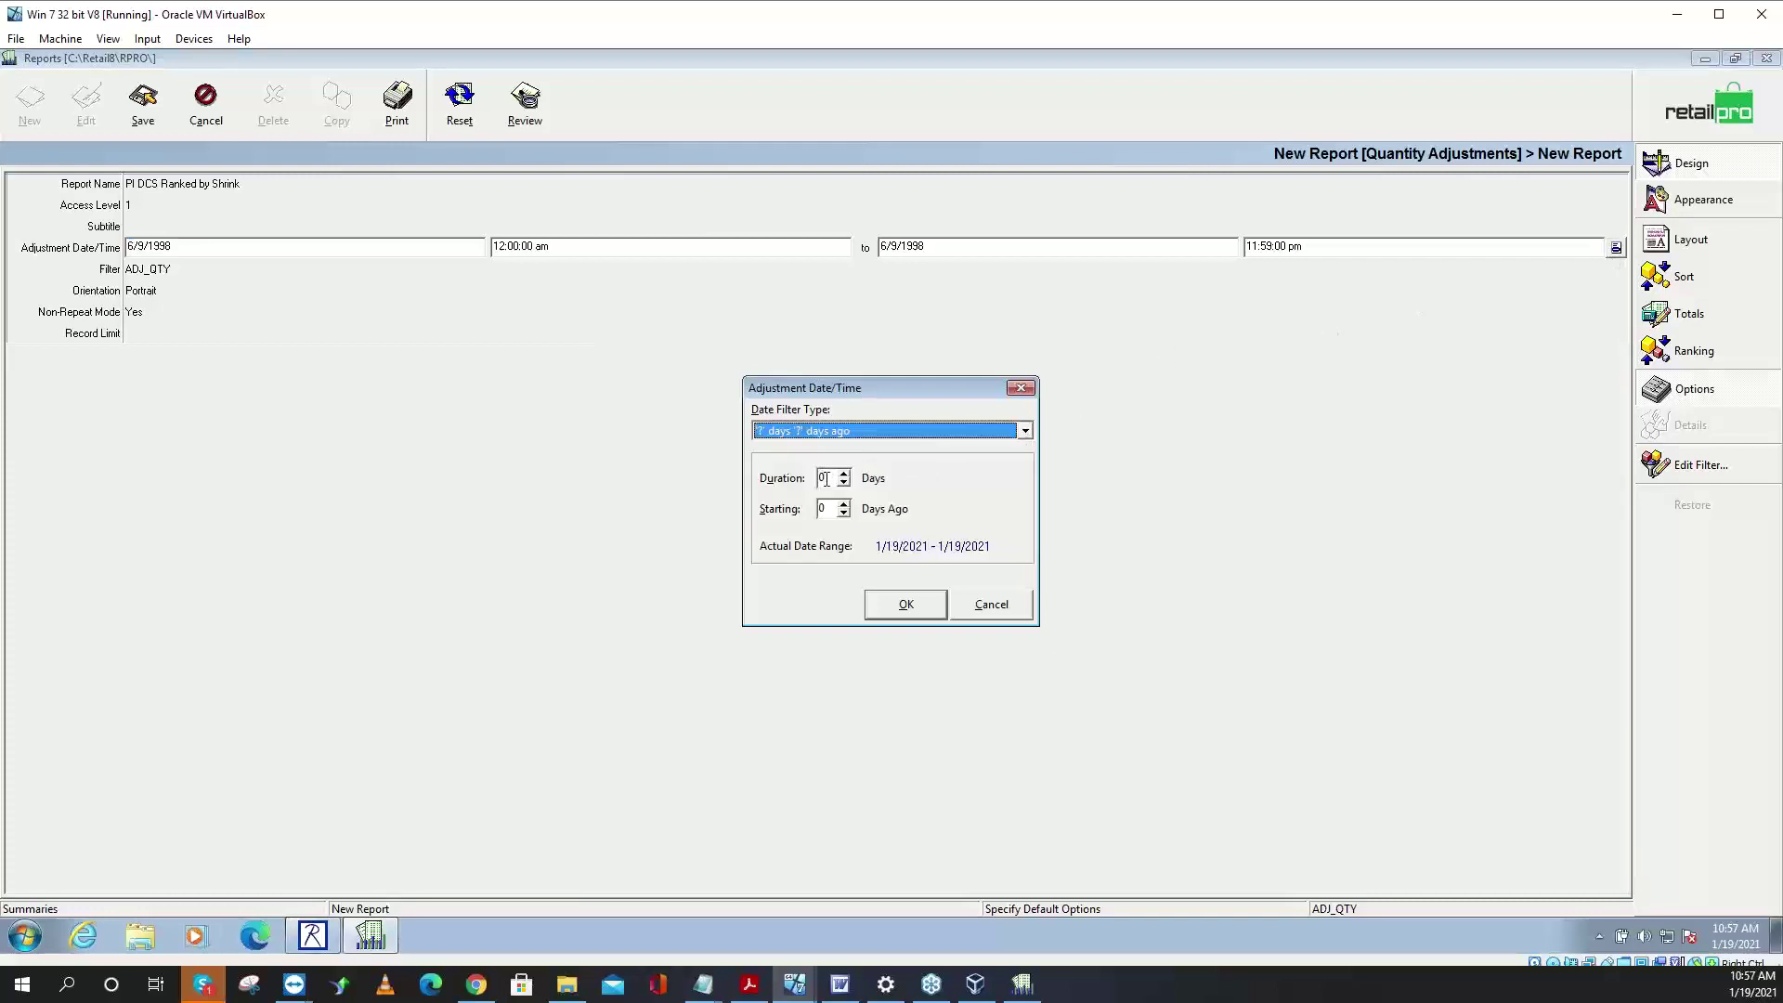
pyautogui.press('Tab')
pyautogui.write('31')
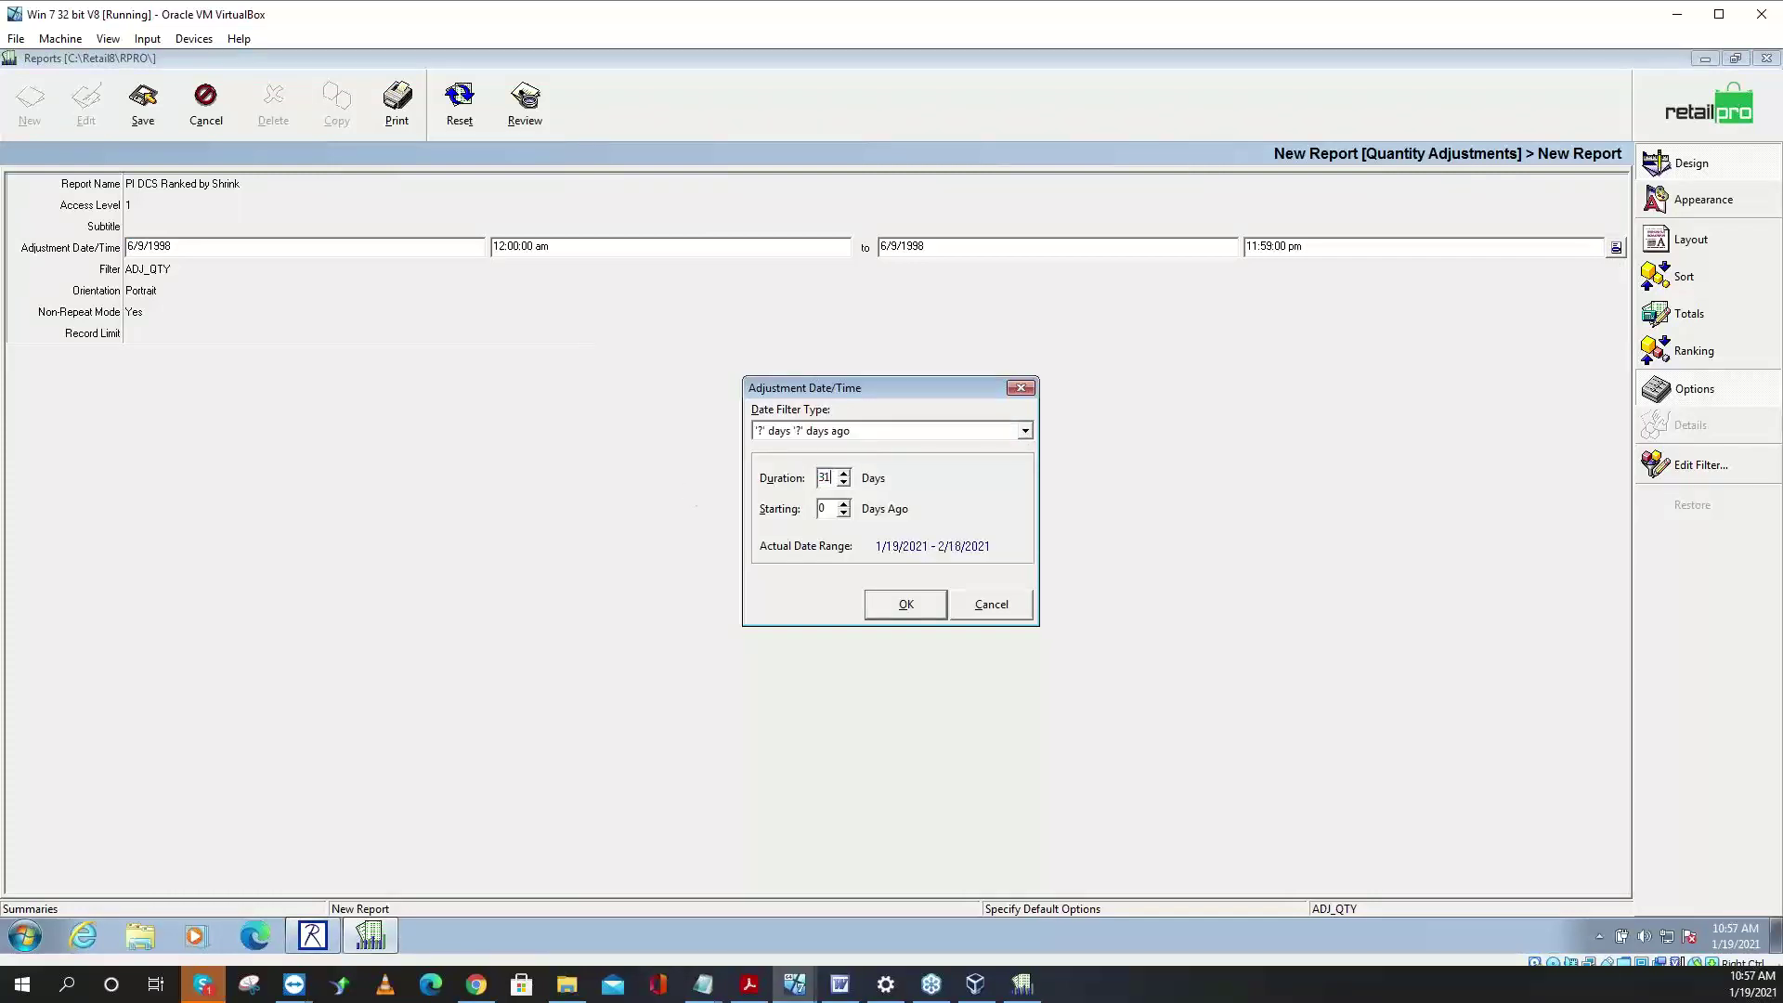
pyautogui.press('Tab')
pyautogui.write('30')
pyautogui.click(907, 605)
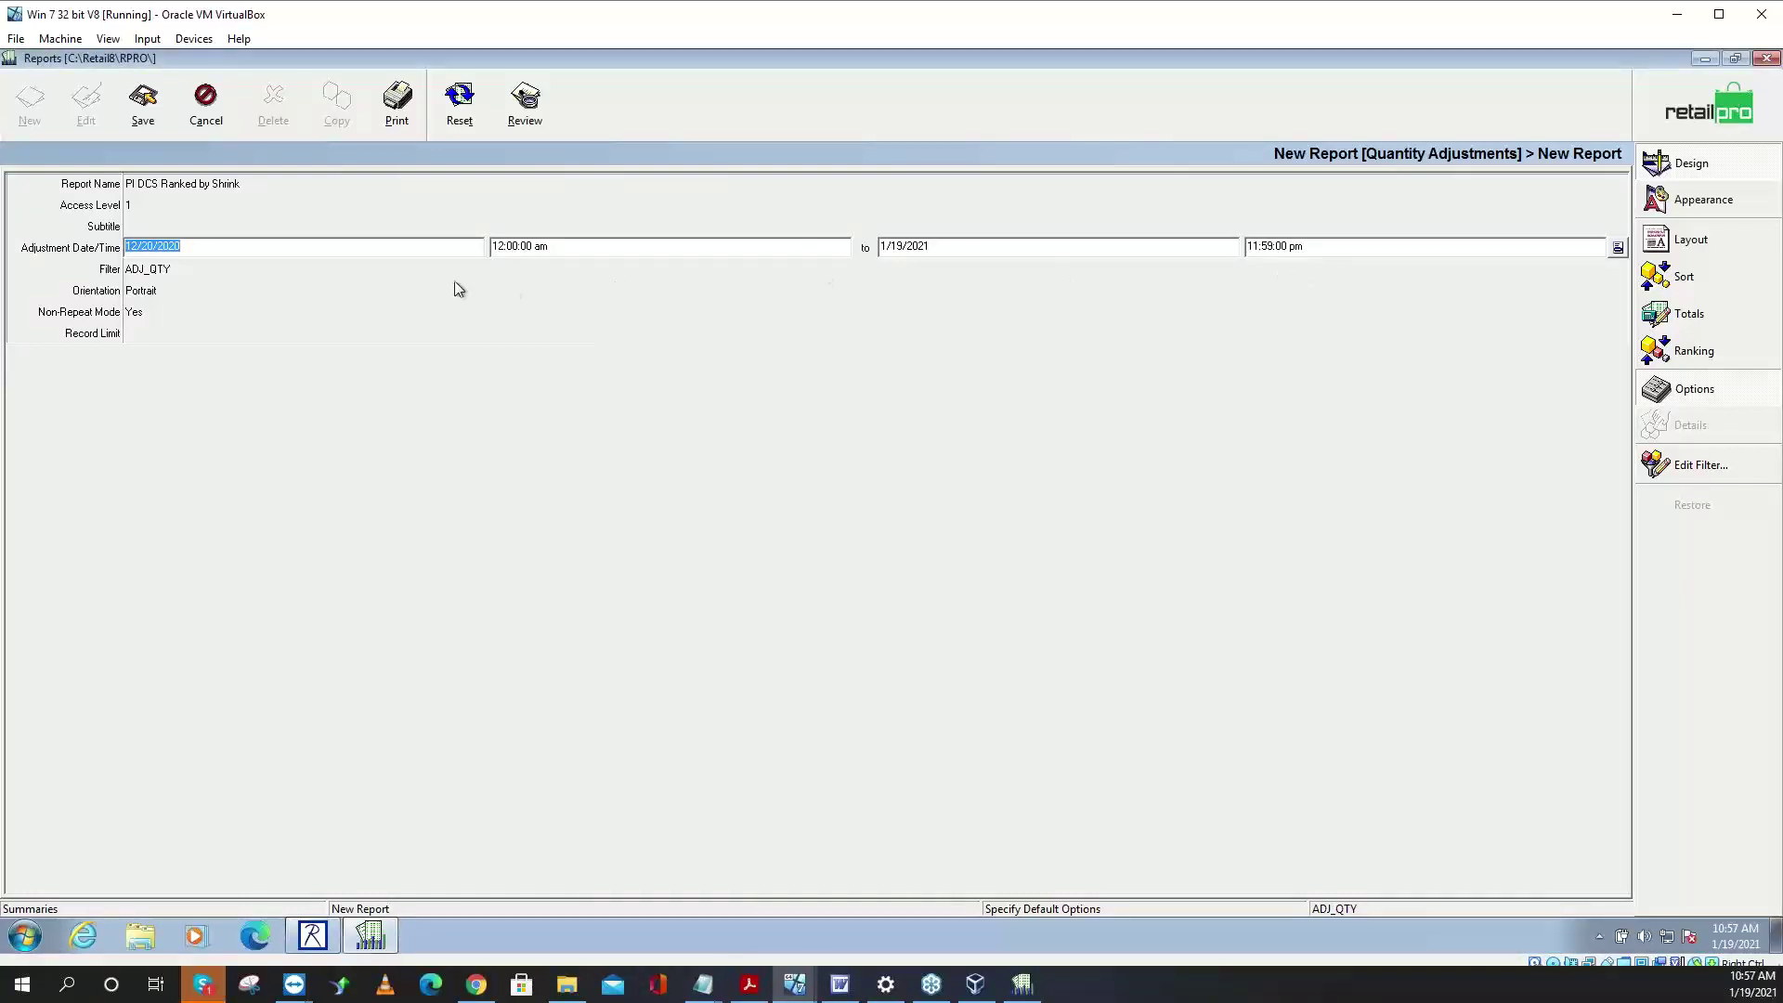
# - In the Sort settings, make DCS the first sort field, above Memo #
pyautogui.click(1684, 277)
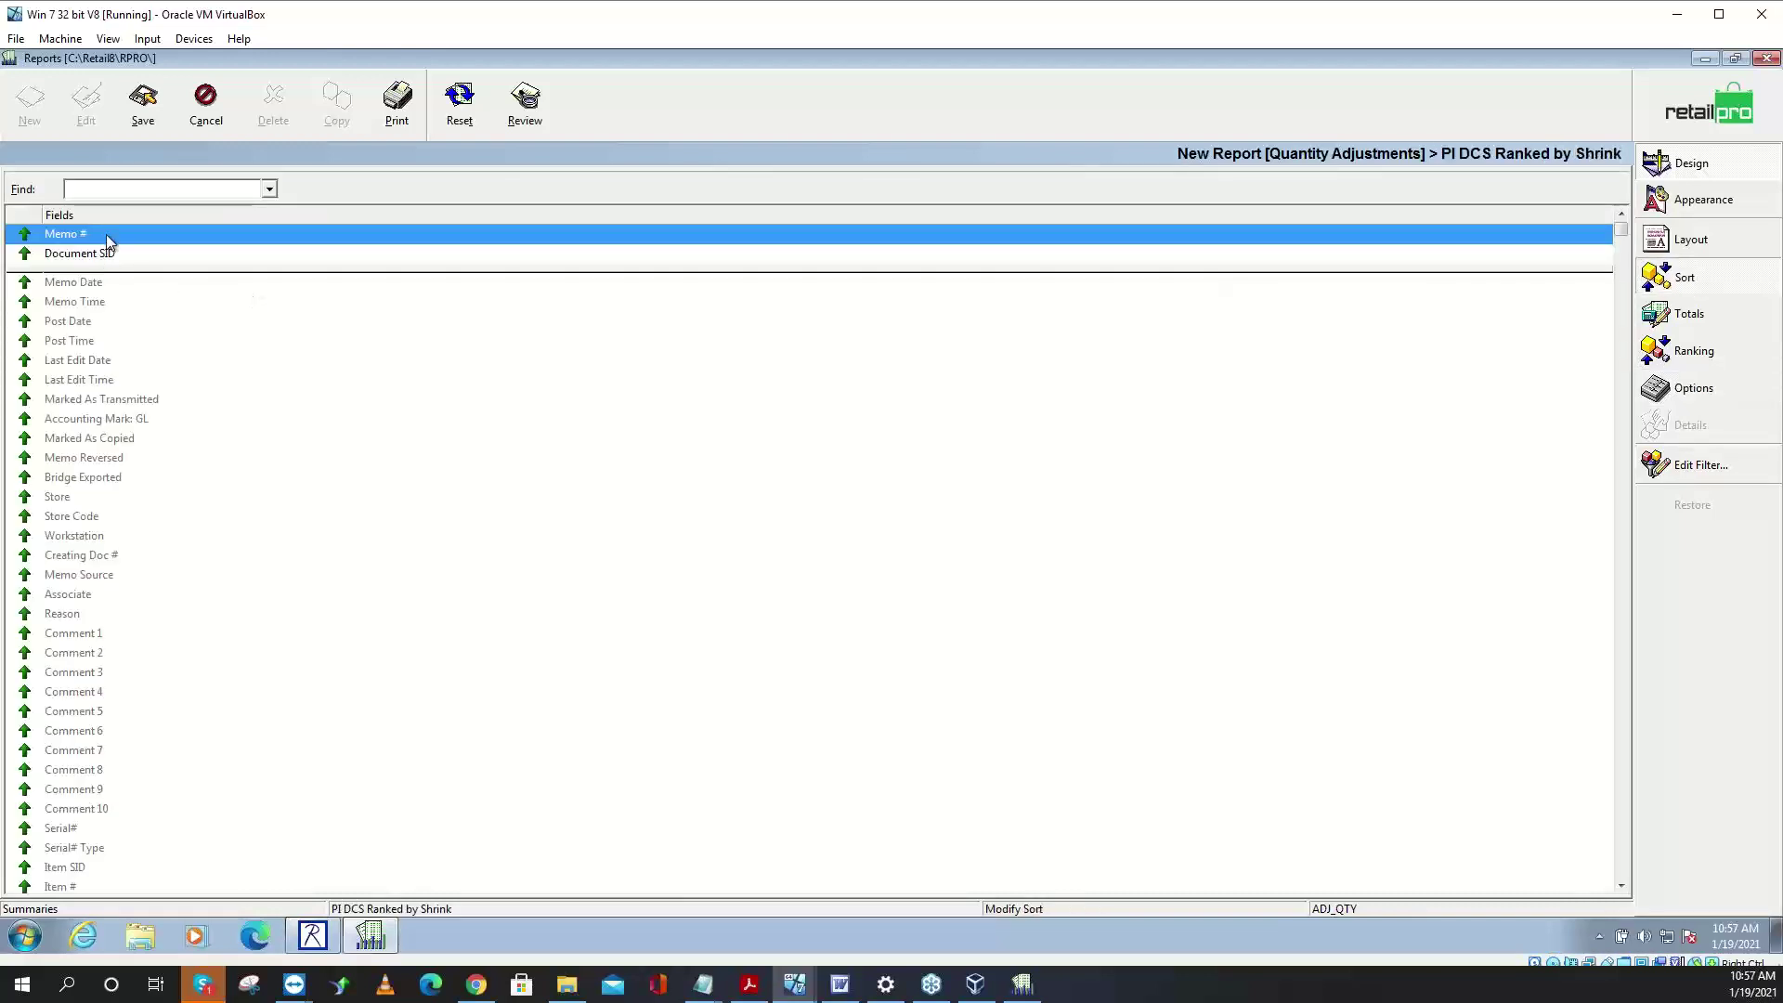
pyautogui.moveTo(106, 234); pyautogui.dragTo(127, 386)
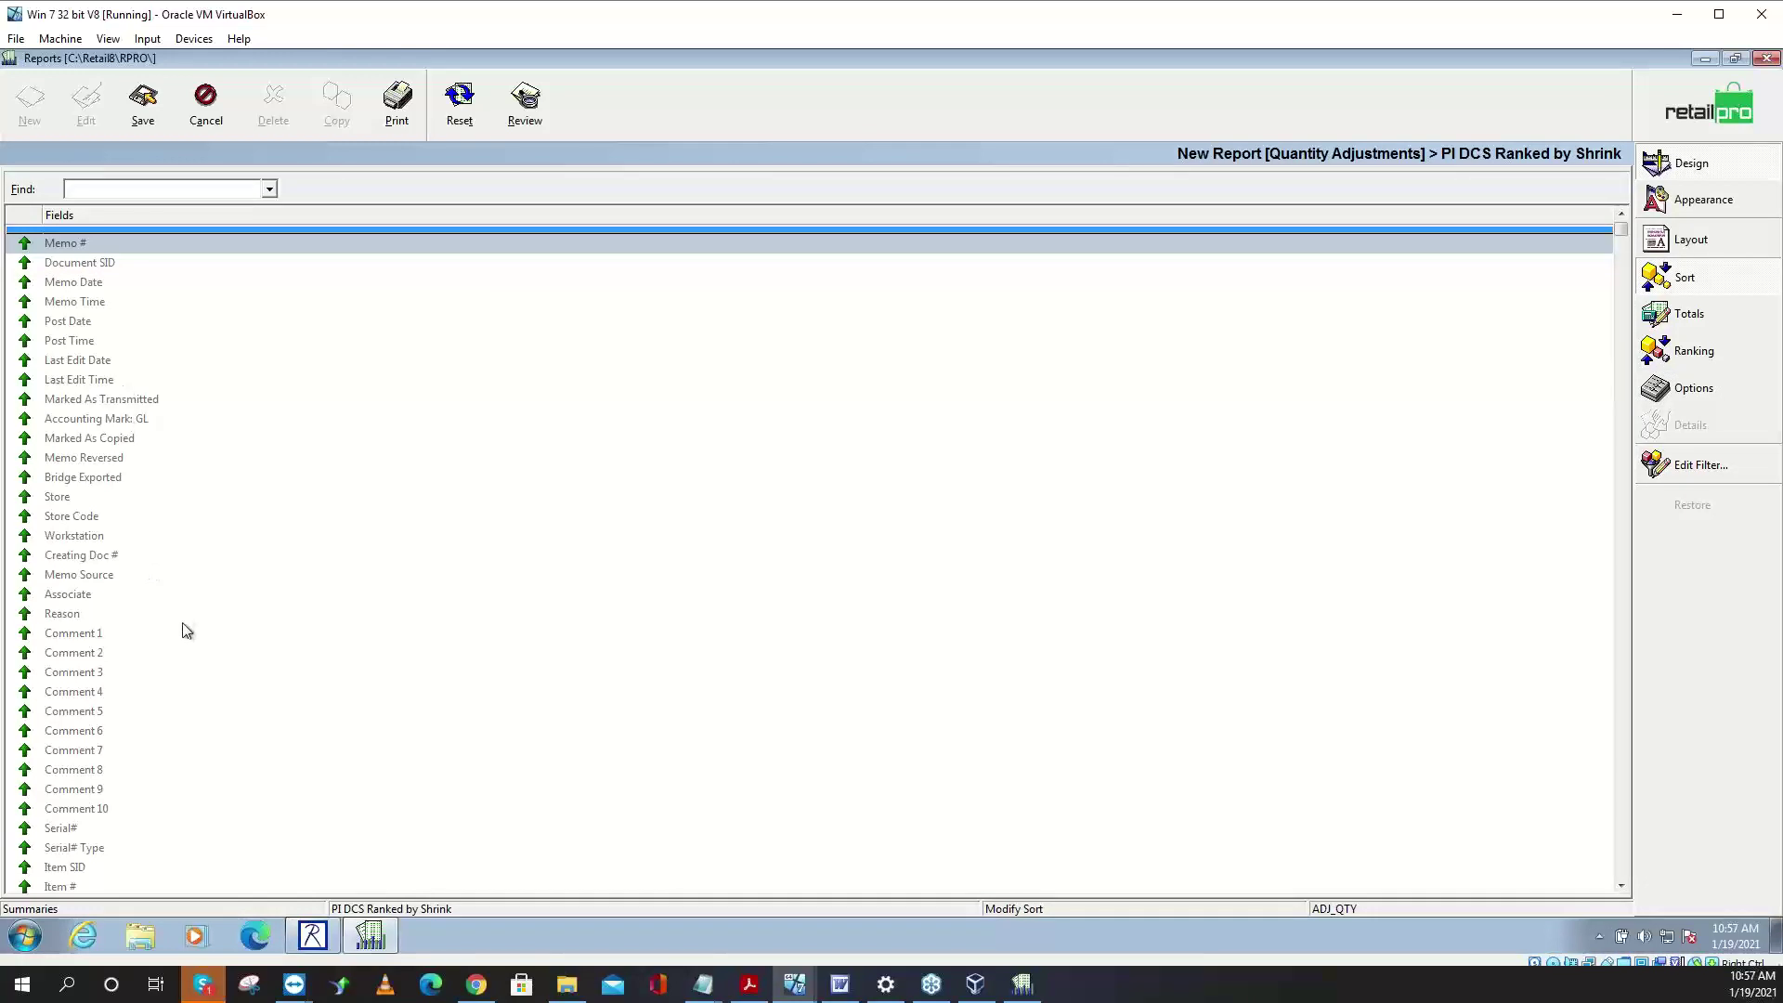
pyautogui.click(141, 187)
pyautogui.write('DCs')
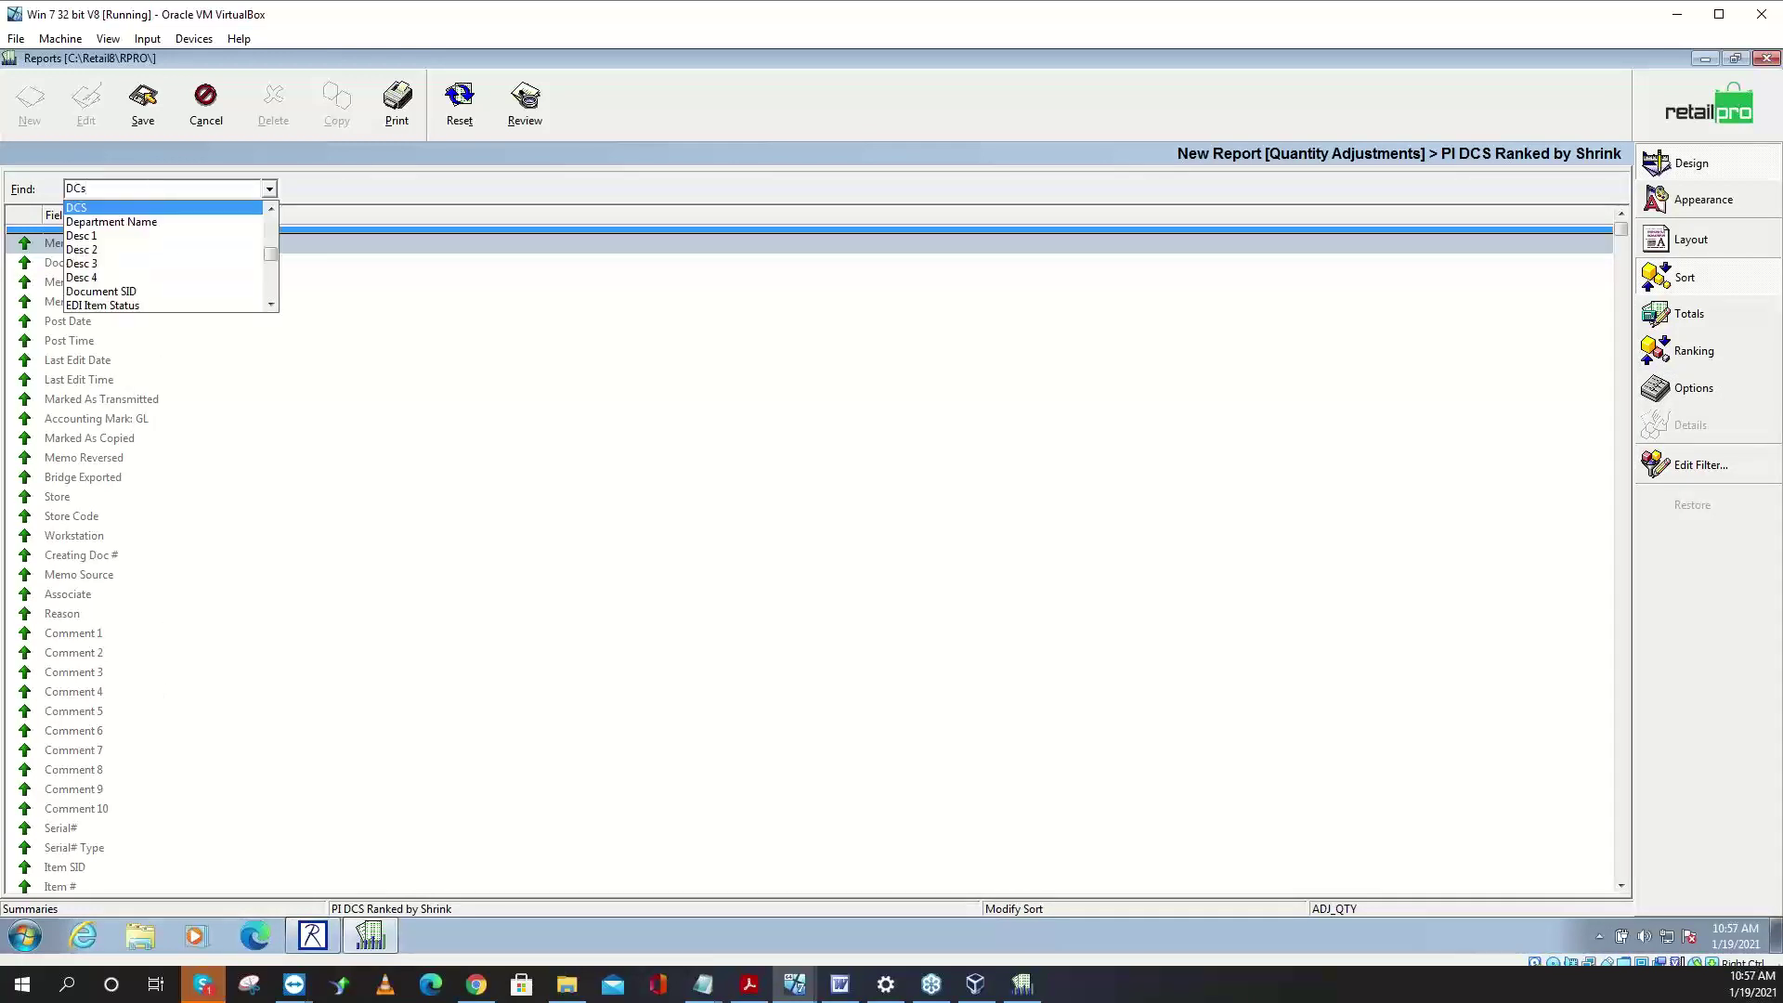
pyautogui.click(144, 208)
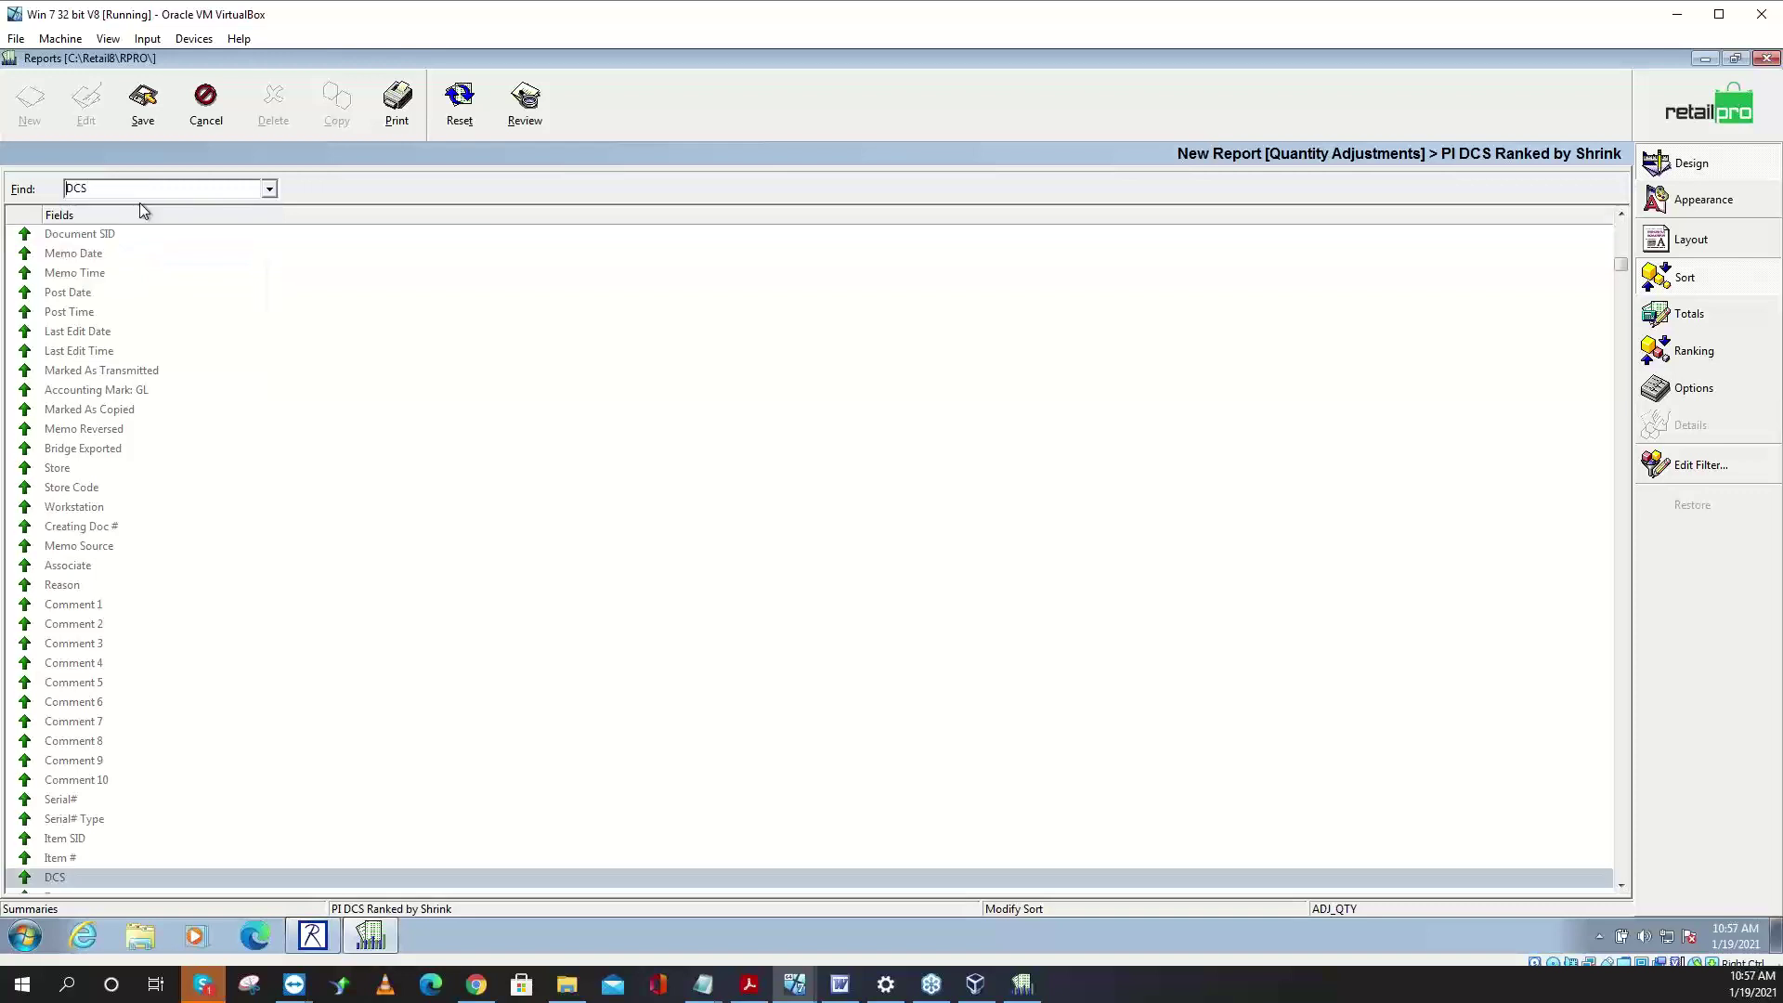
pyautogui.scroll(1, 98, 877)
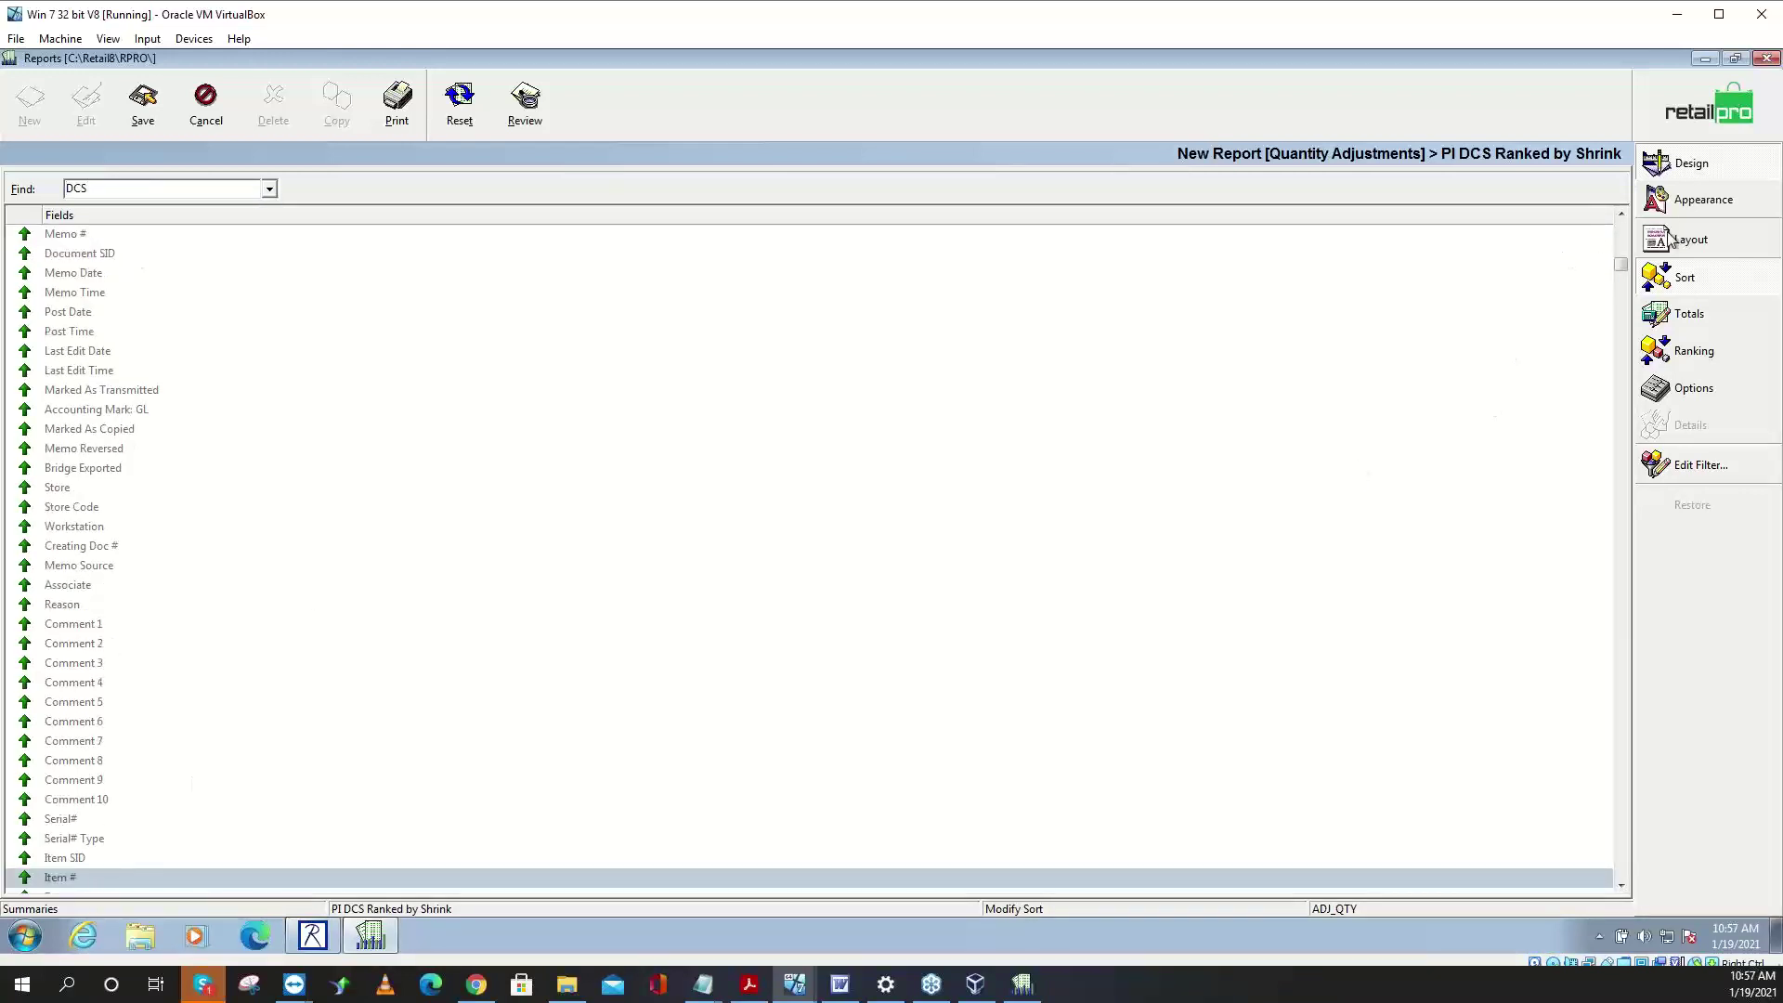
pyautogui.click(1704, 282)
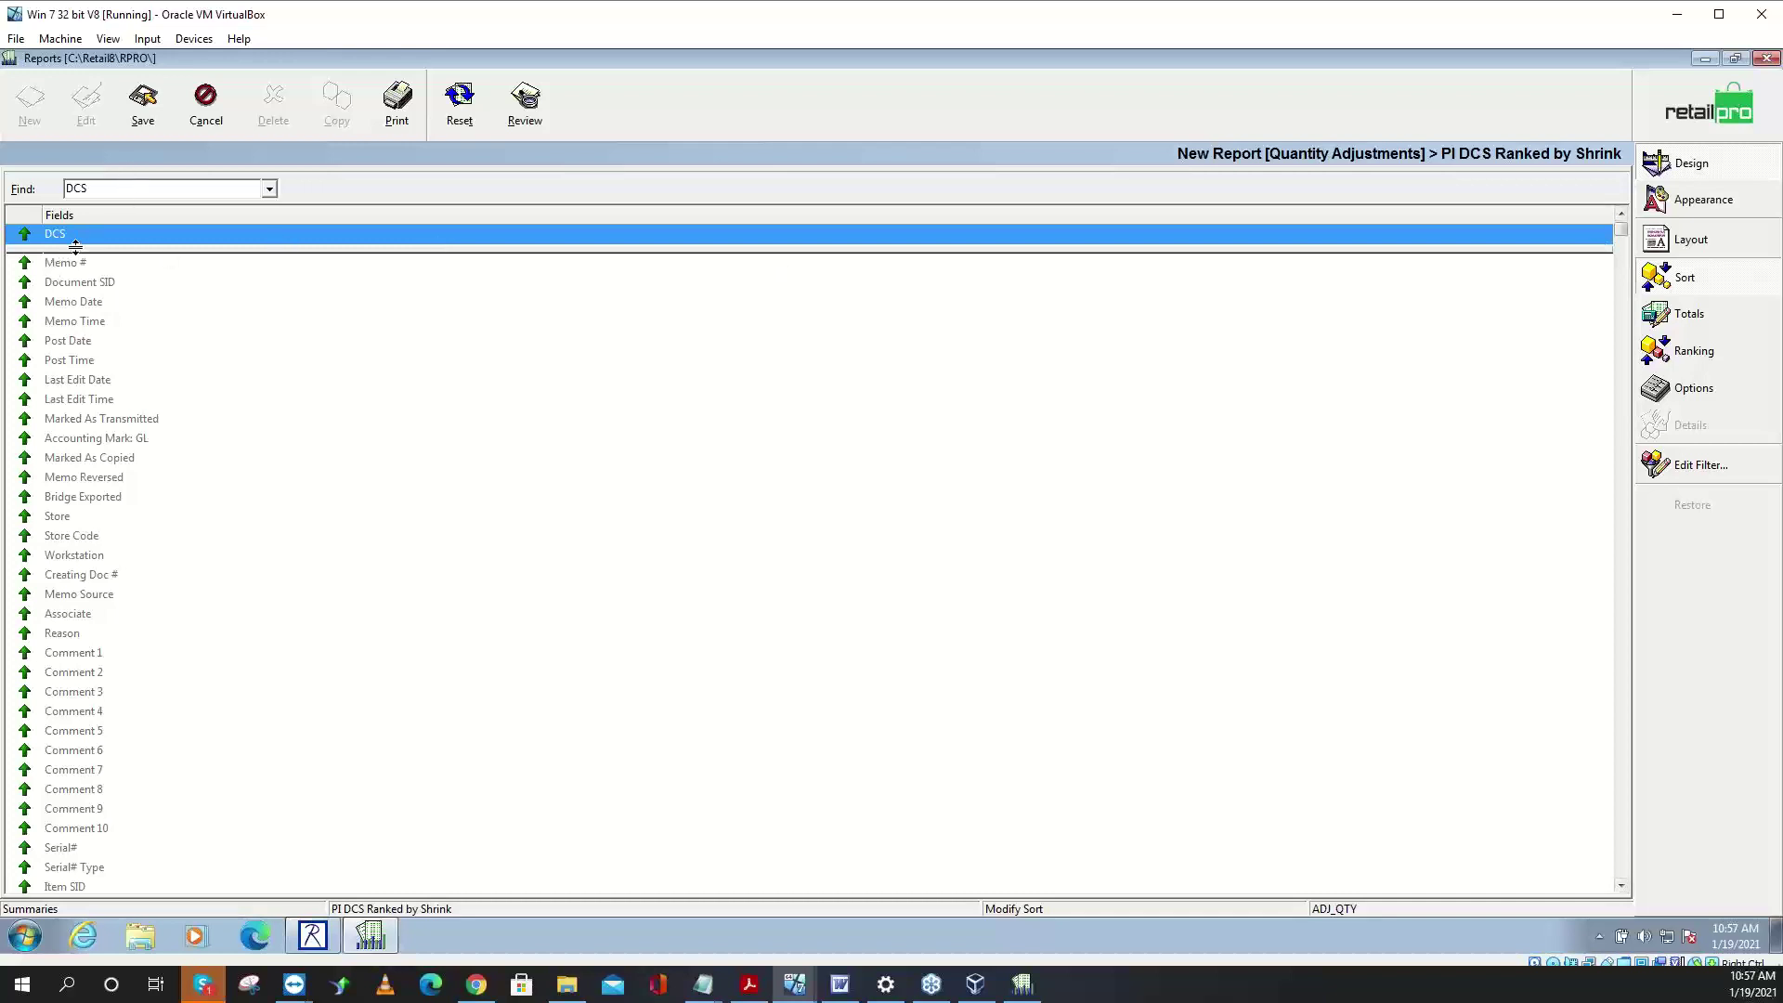
# - Add DCS to the report's layout fields
pyautogui.click(1692, 243)
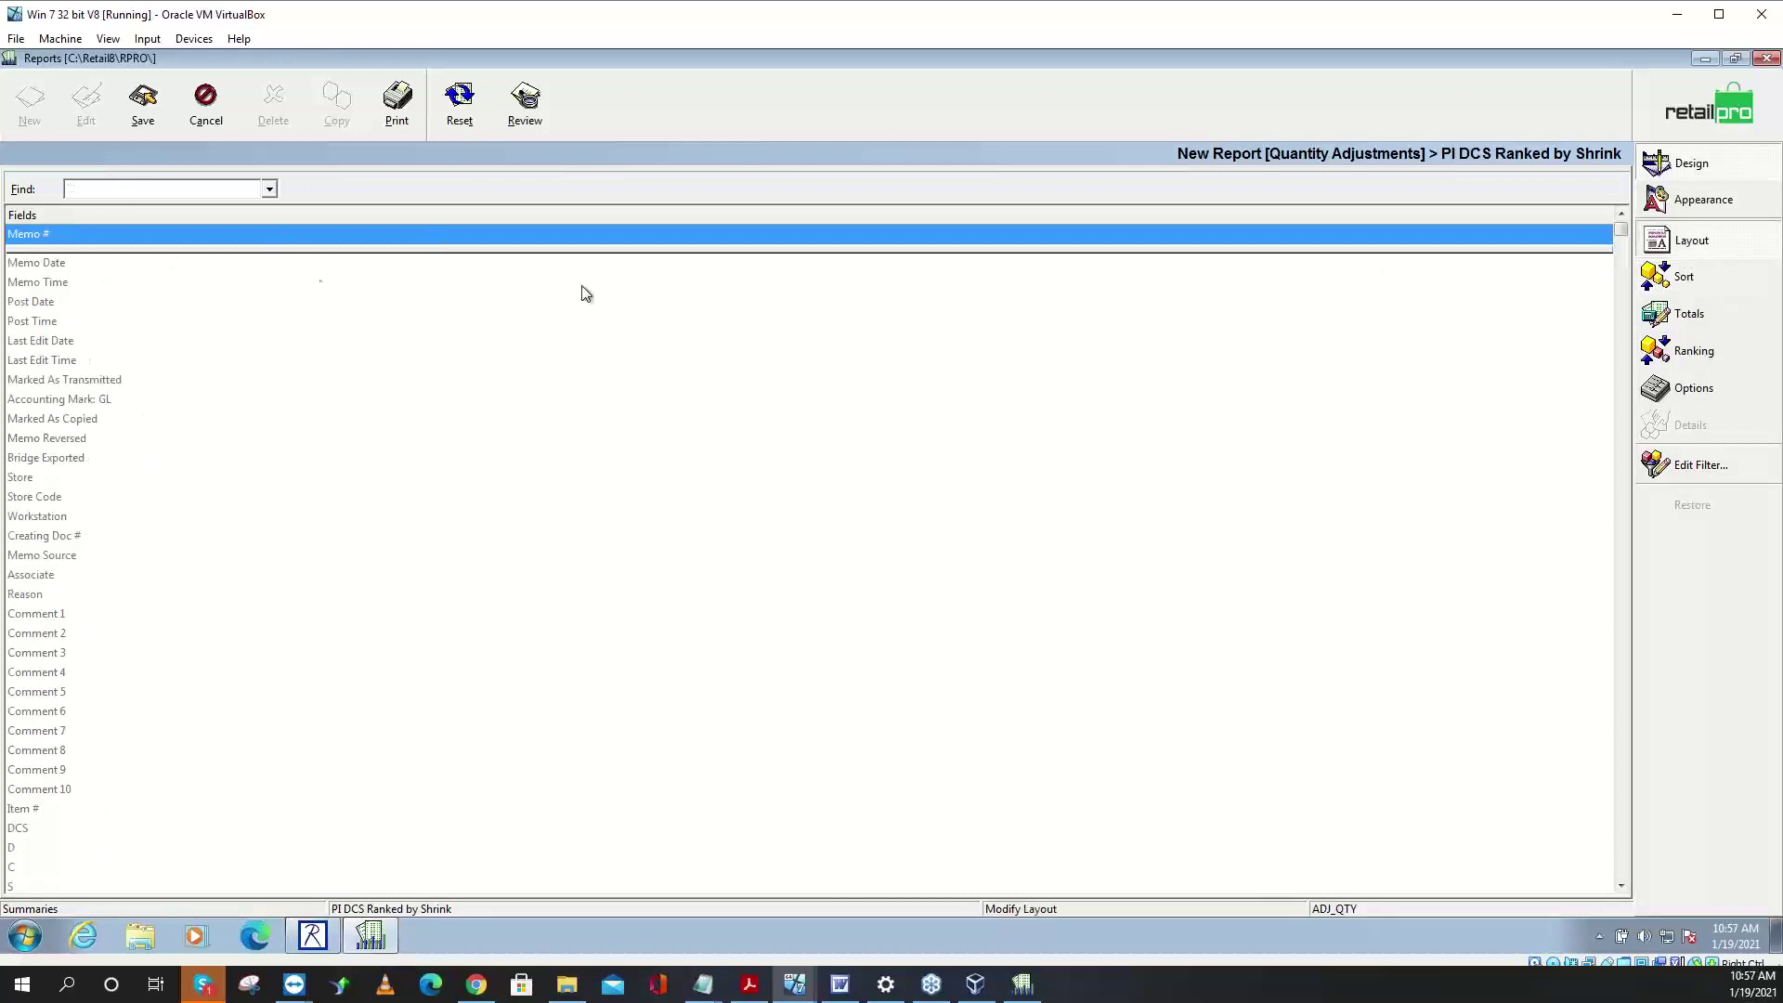
pyautogui.click(118, 240)
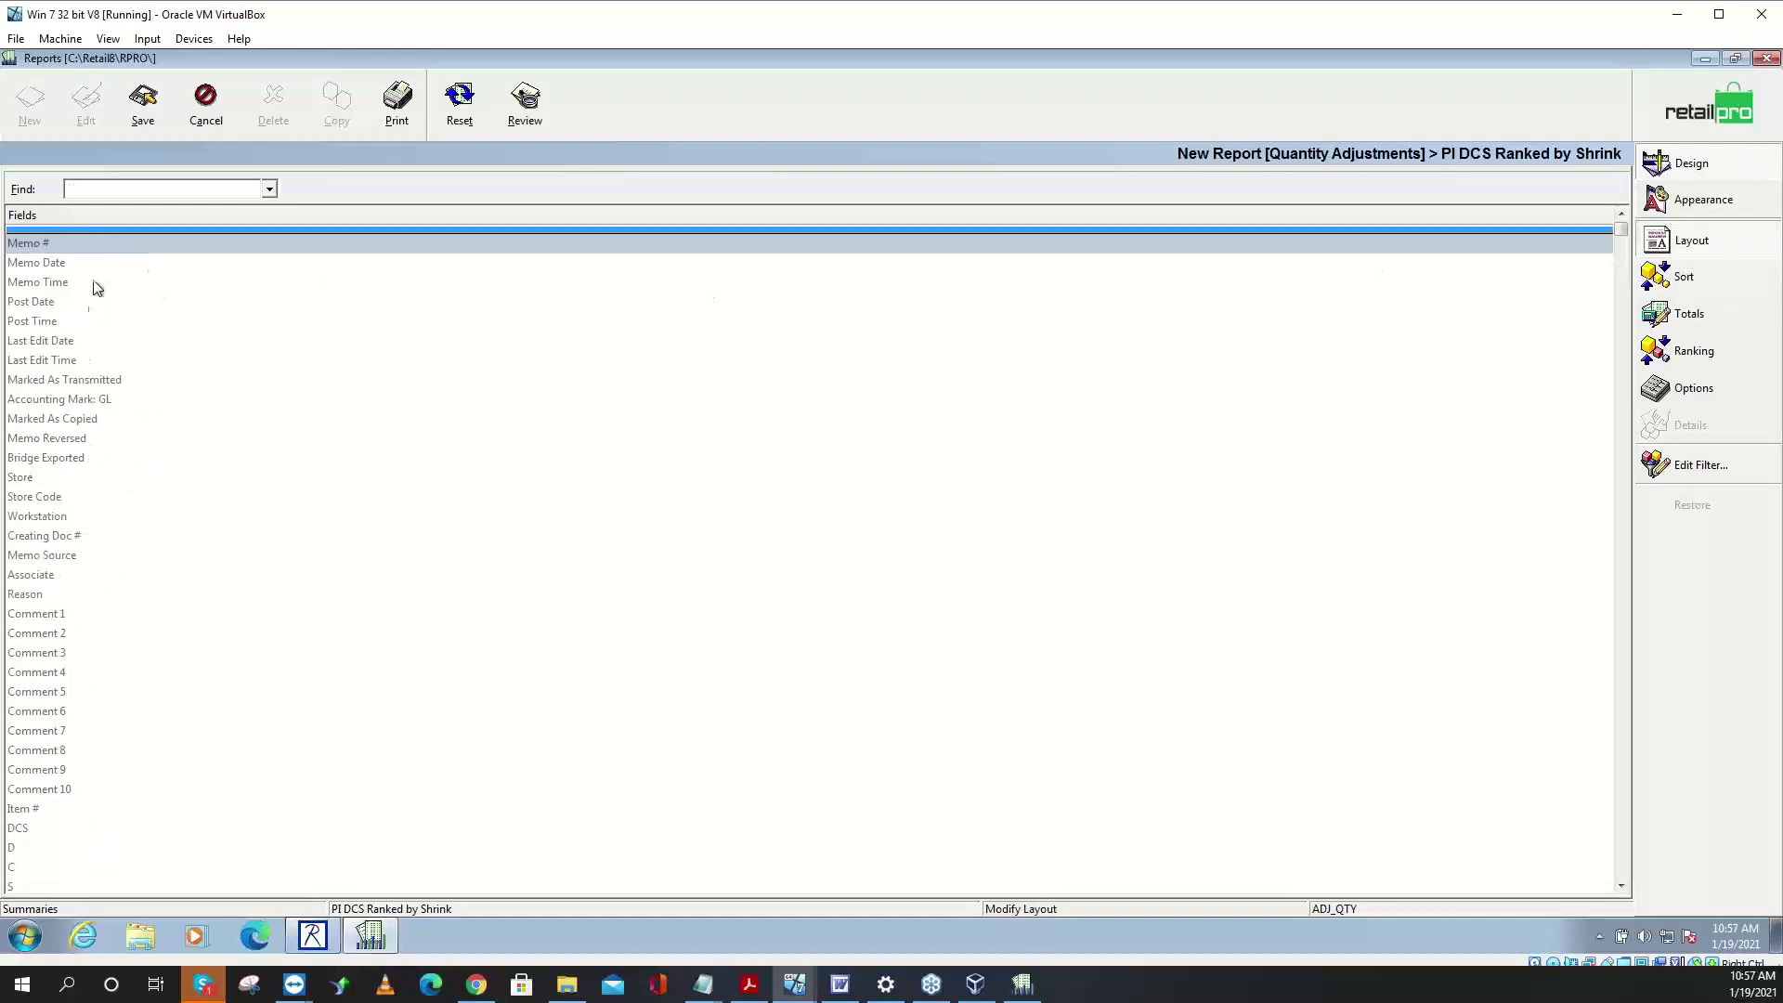
pyautogui.click(132, 188)
pyautogui.write('dCs')
pyautogui.press('Return')
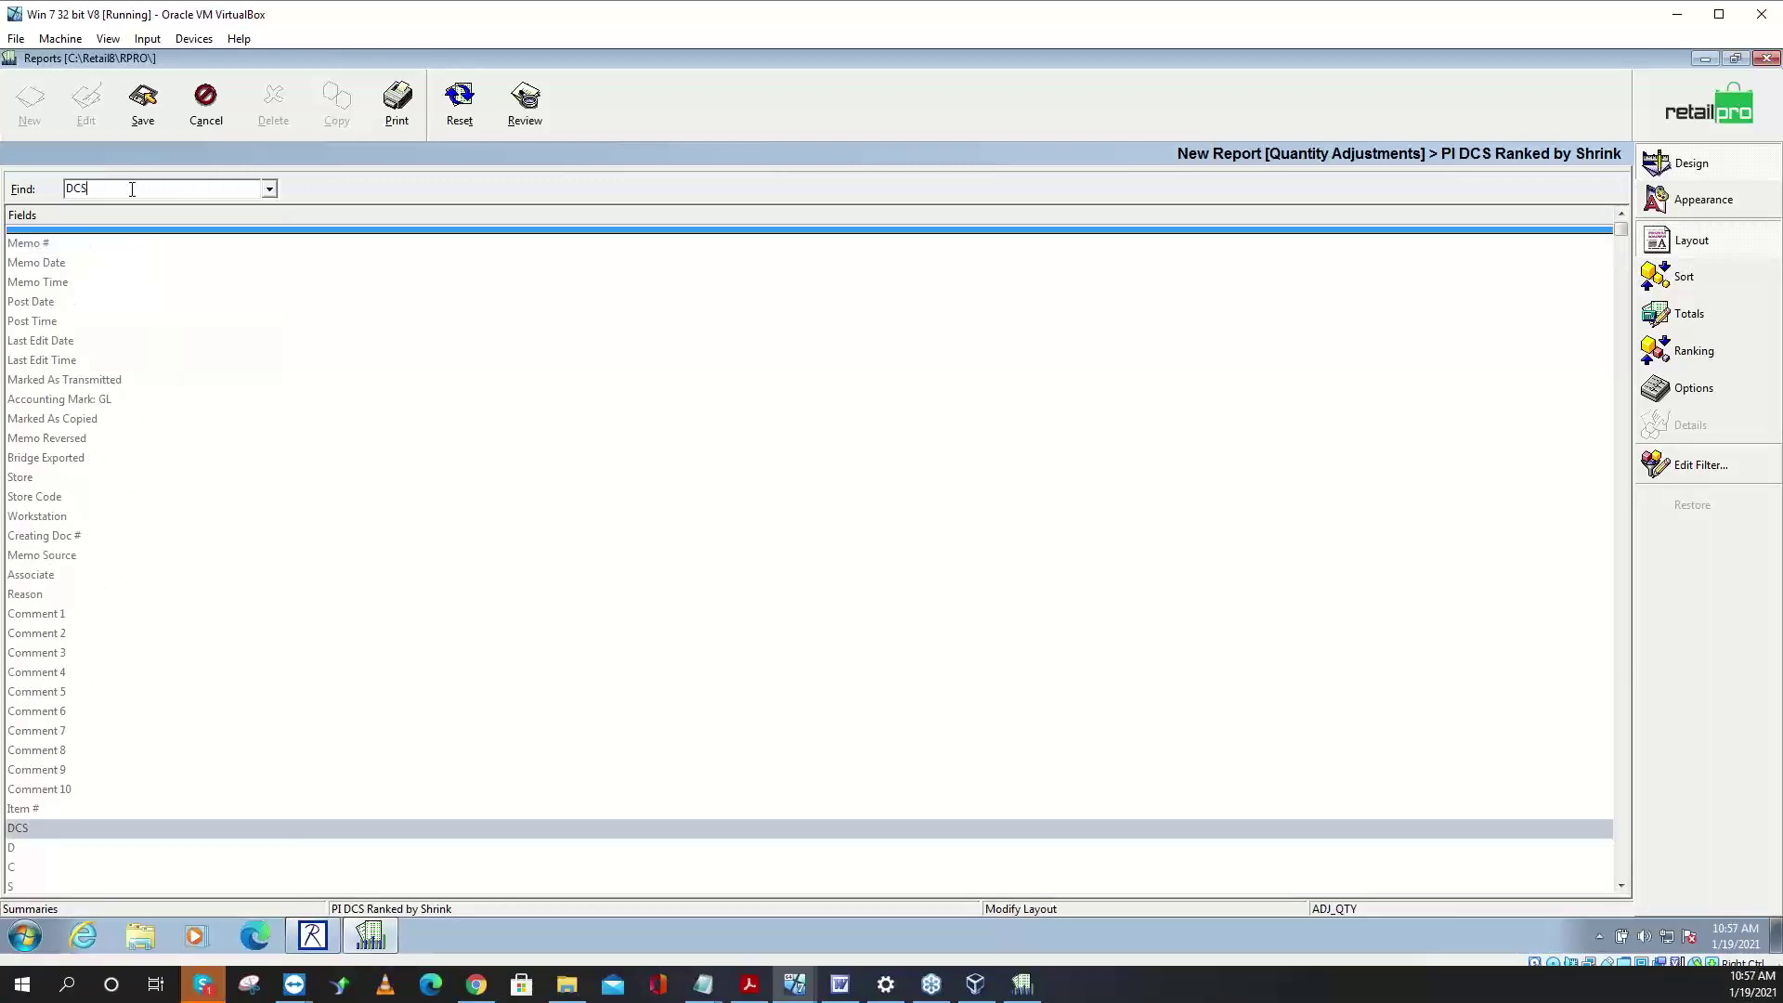
pyautogui.doubleClick(81, 830)
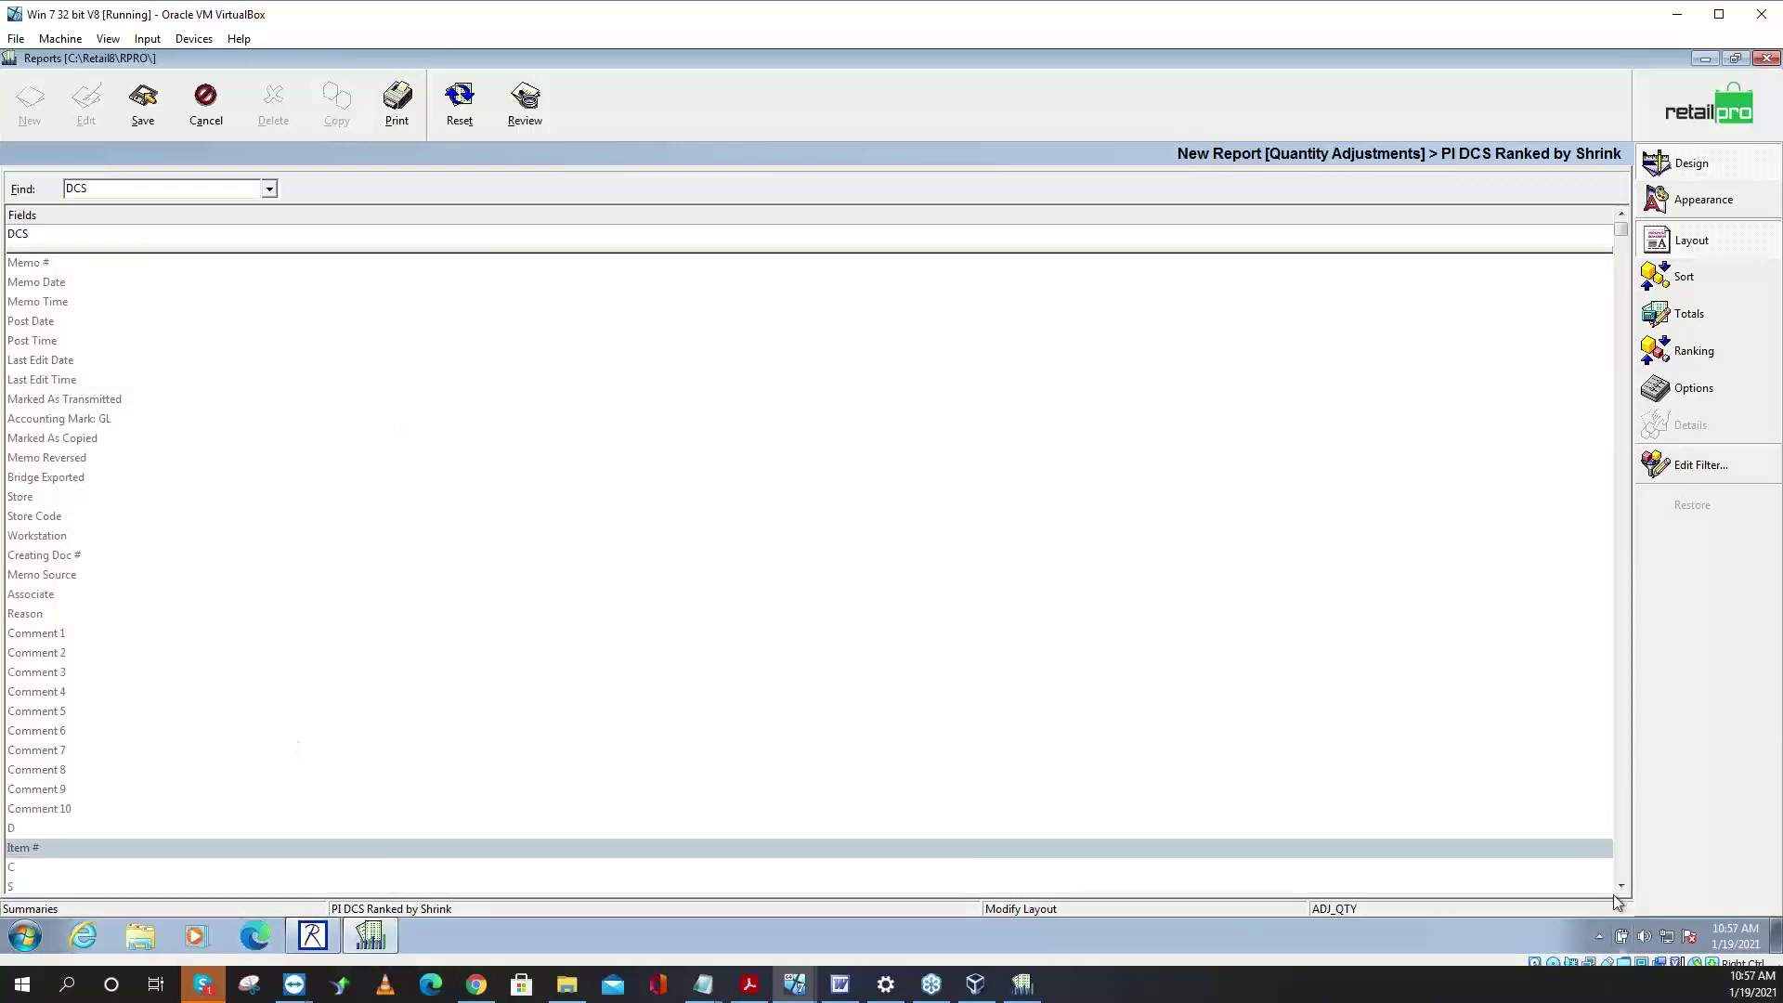
# - Add Dif Qty, Ext Dif C$ and Ext Dif P$ to the layout and close the CCleaner notification
pyautogui.click(1617, 850)
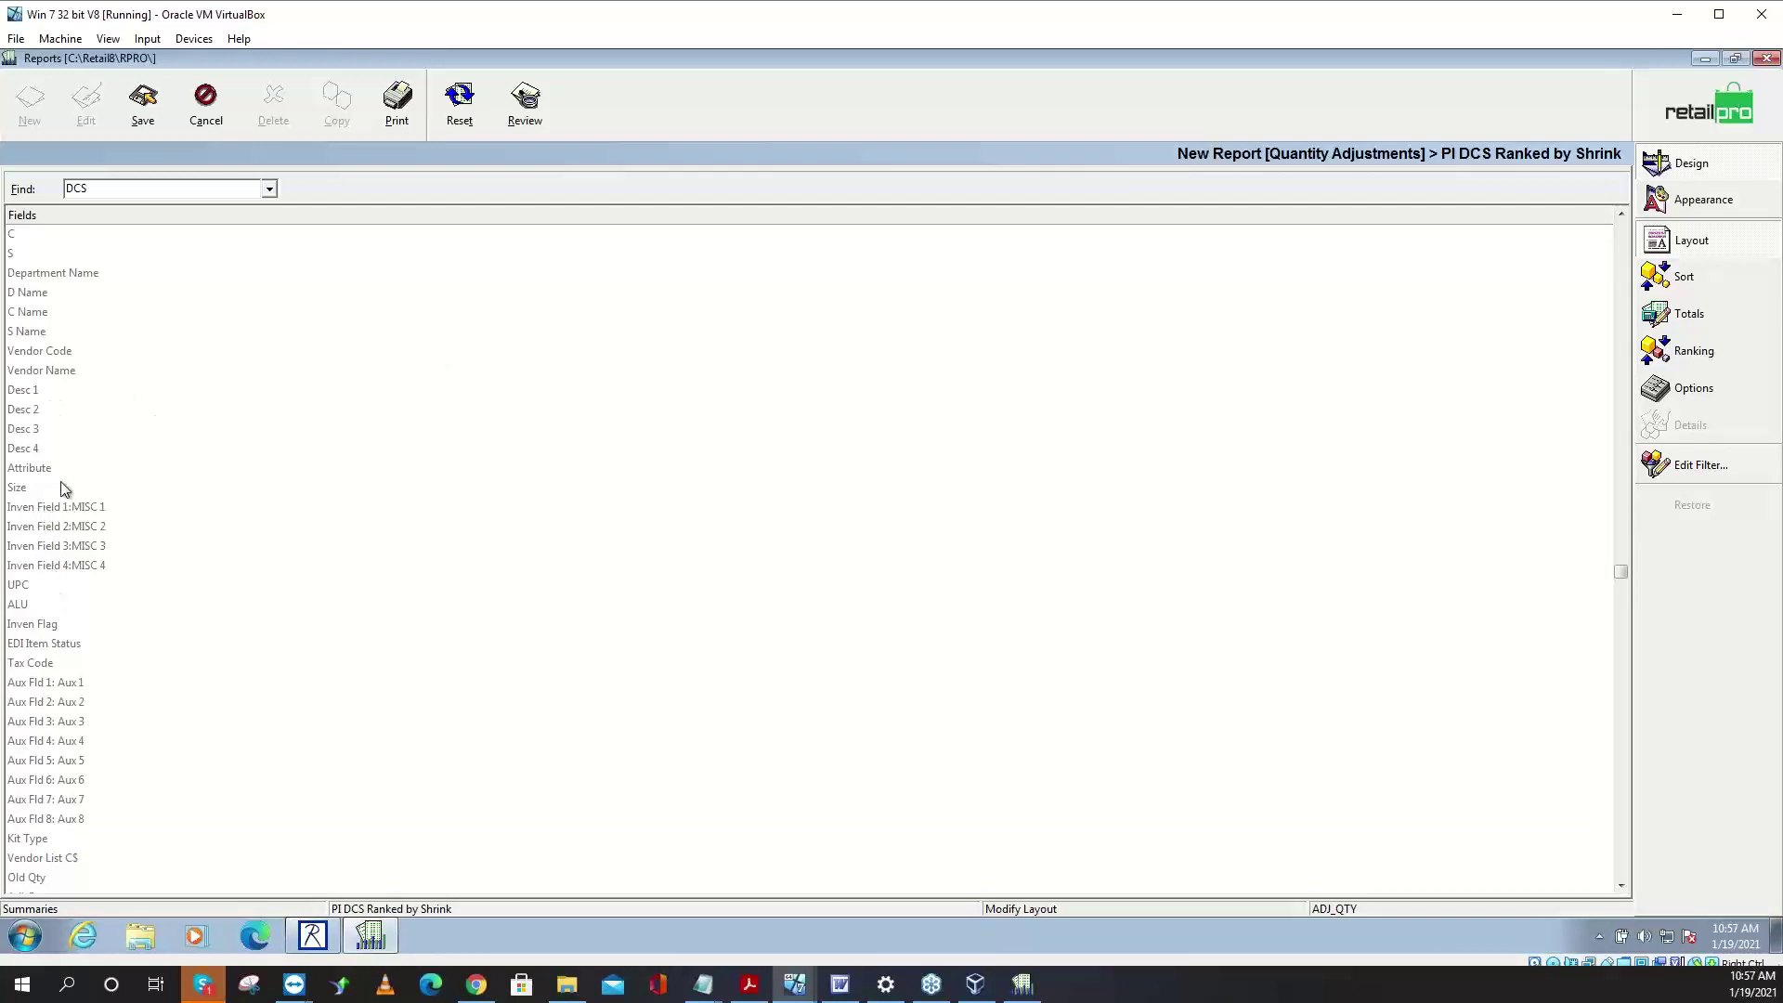
pyautogui.click(1625, 866)
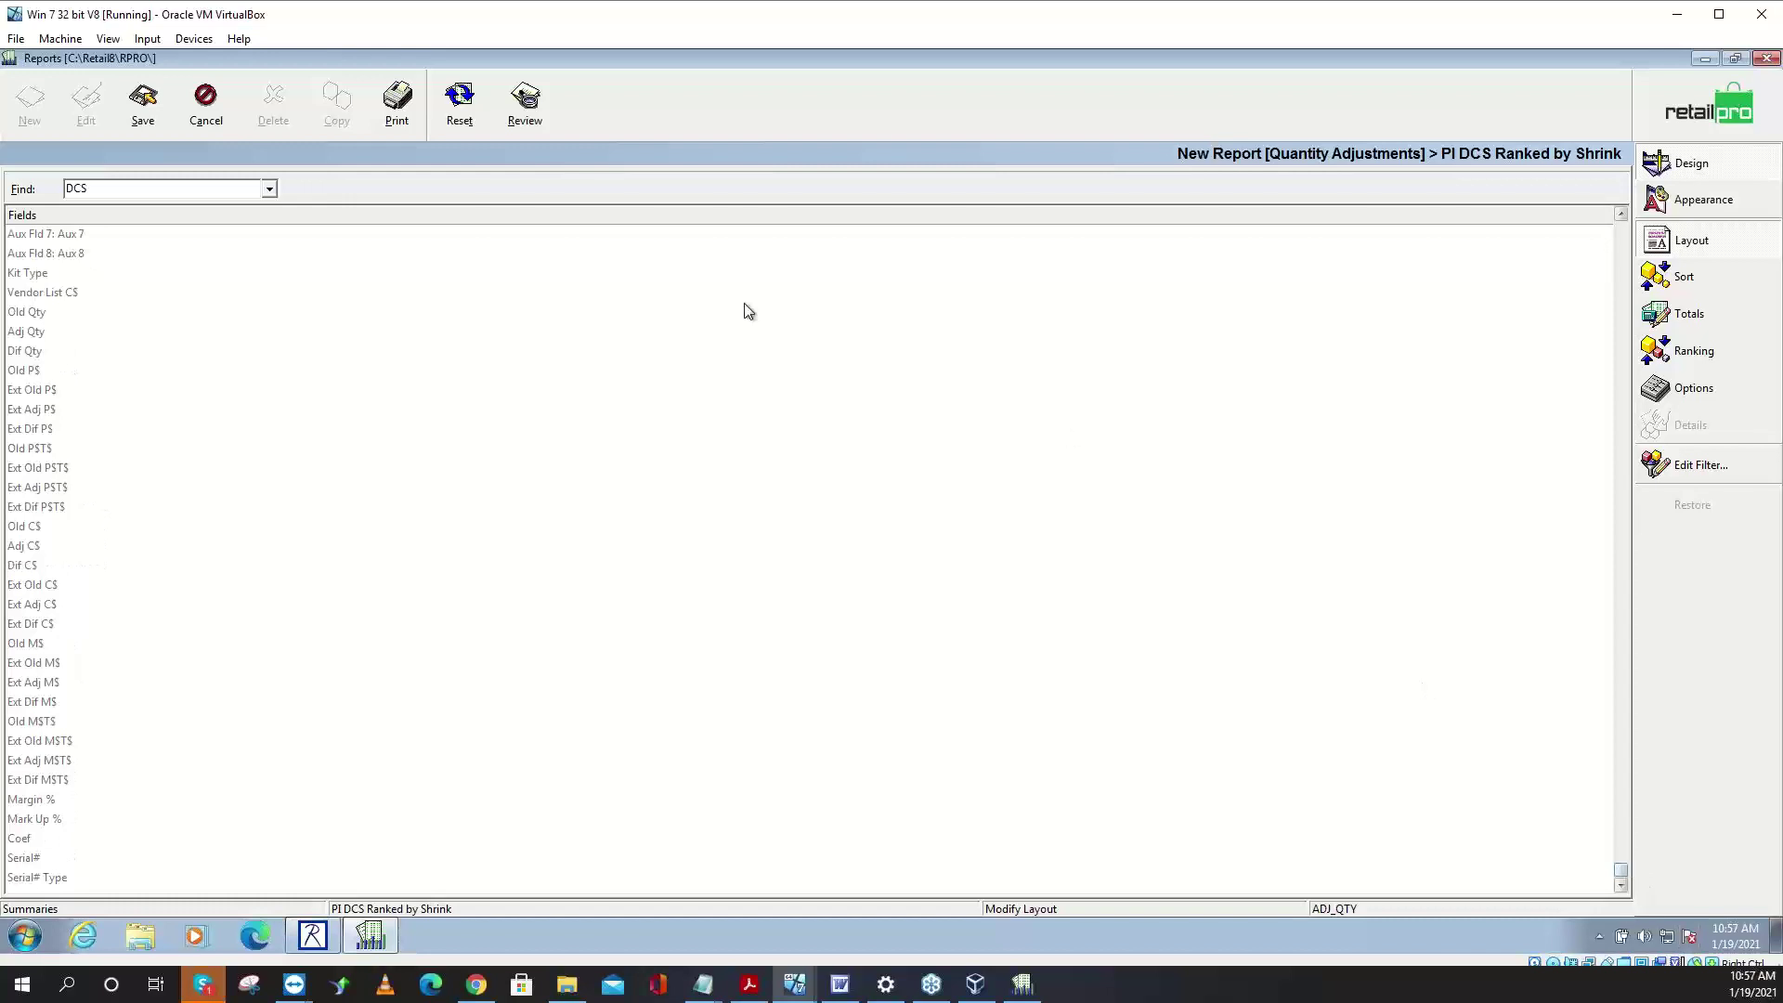
pyautogui.click(42, 359)
pyautogui.doubleClick(42, 358)
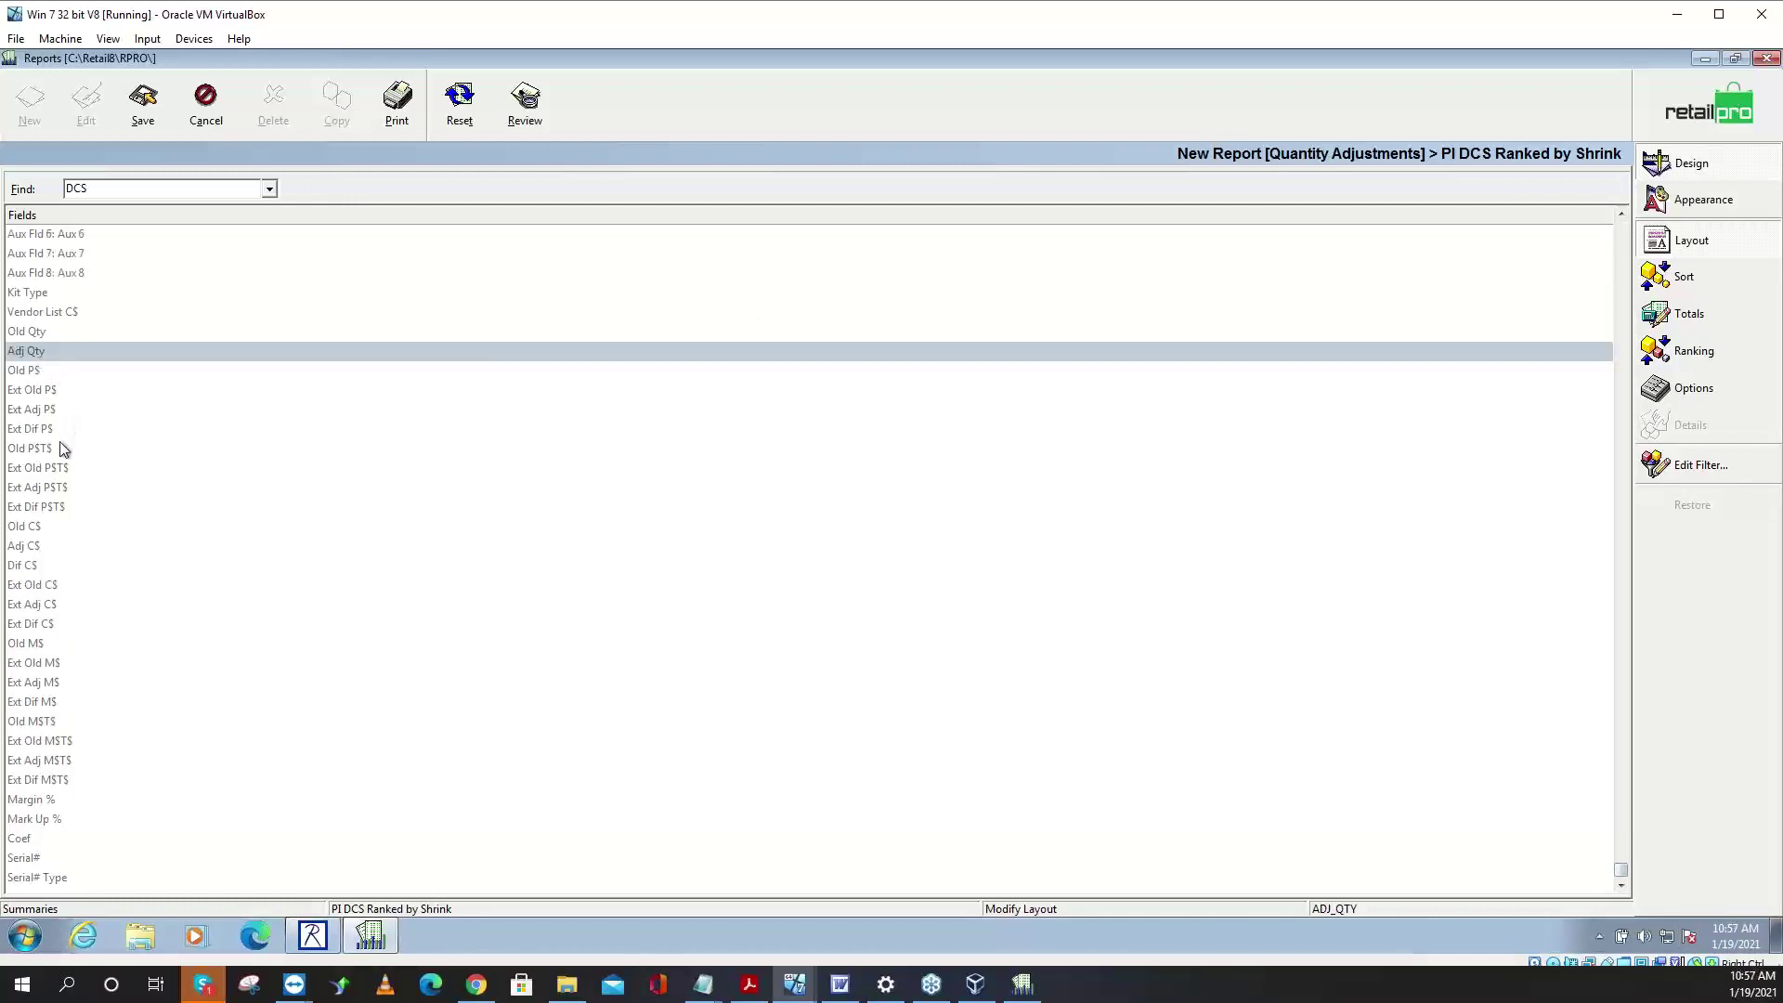
pyautogui.click(57, 411)
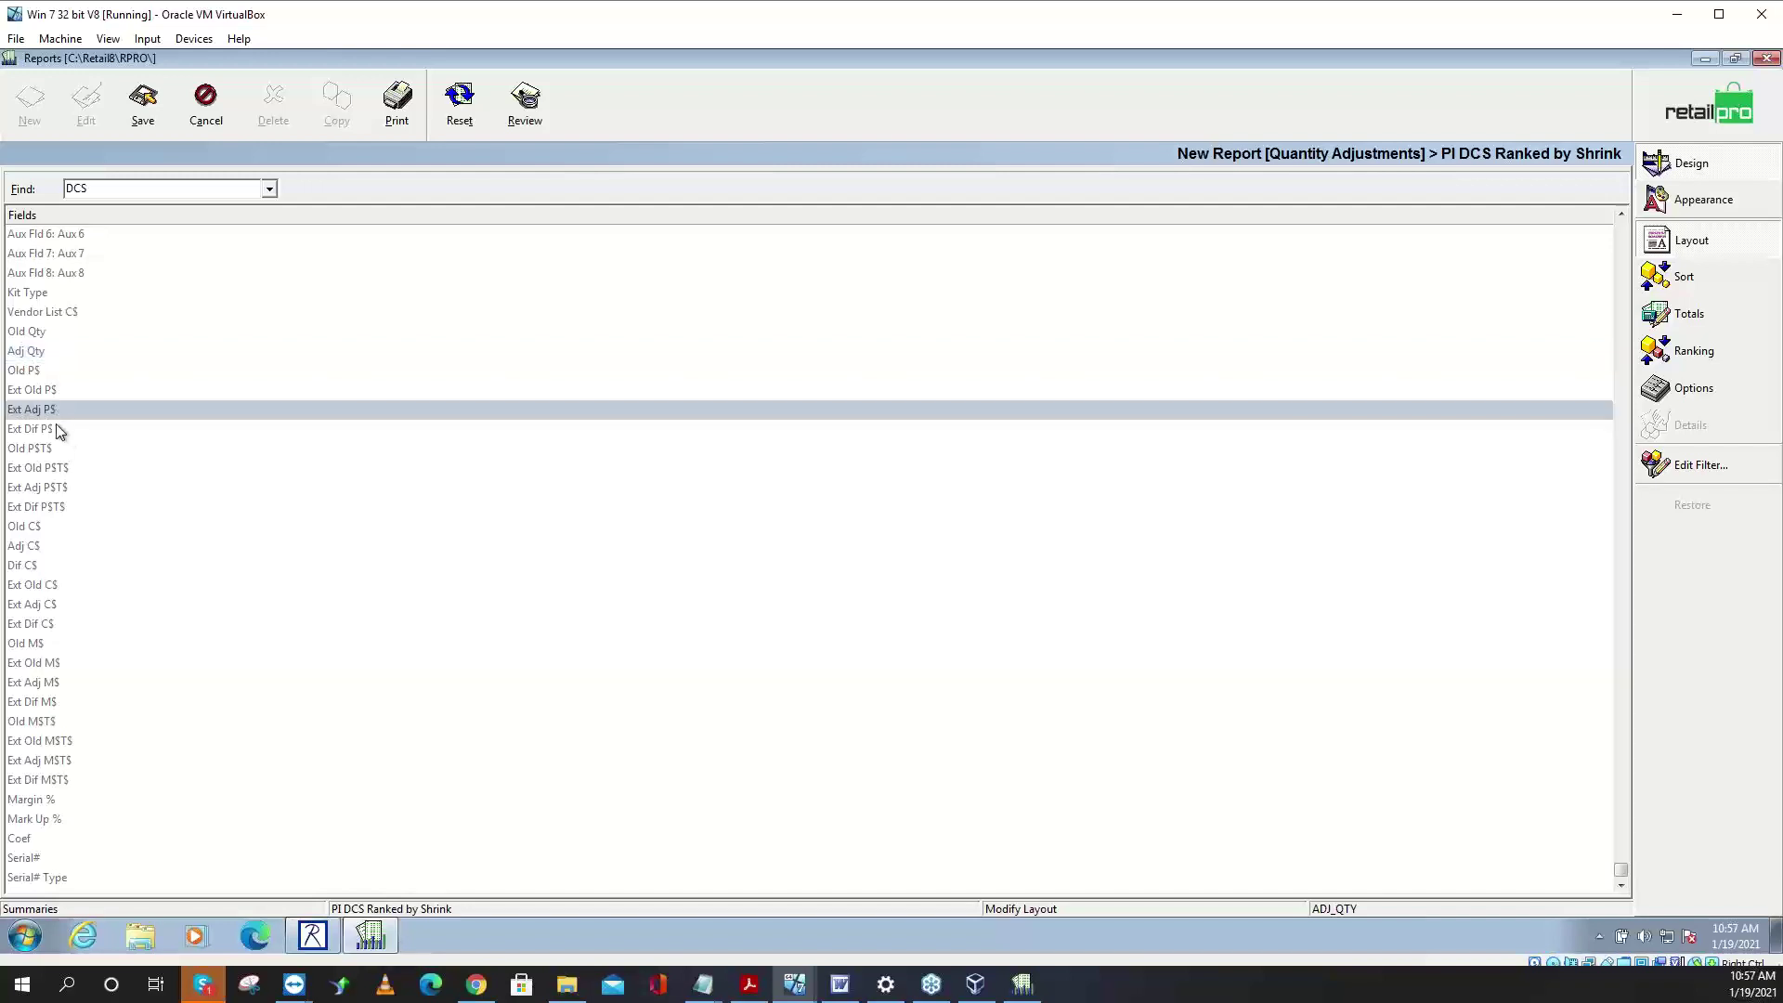
pyautogui.click(54, 427)
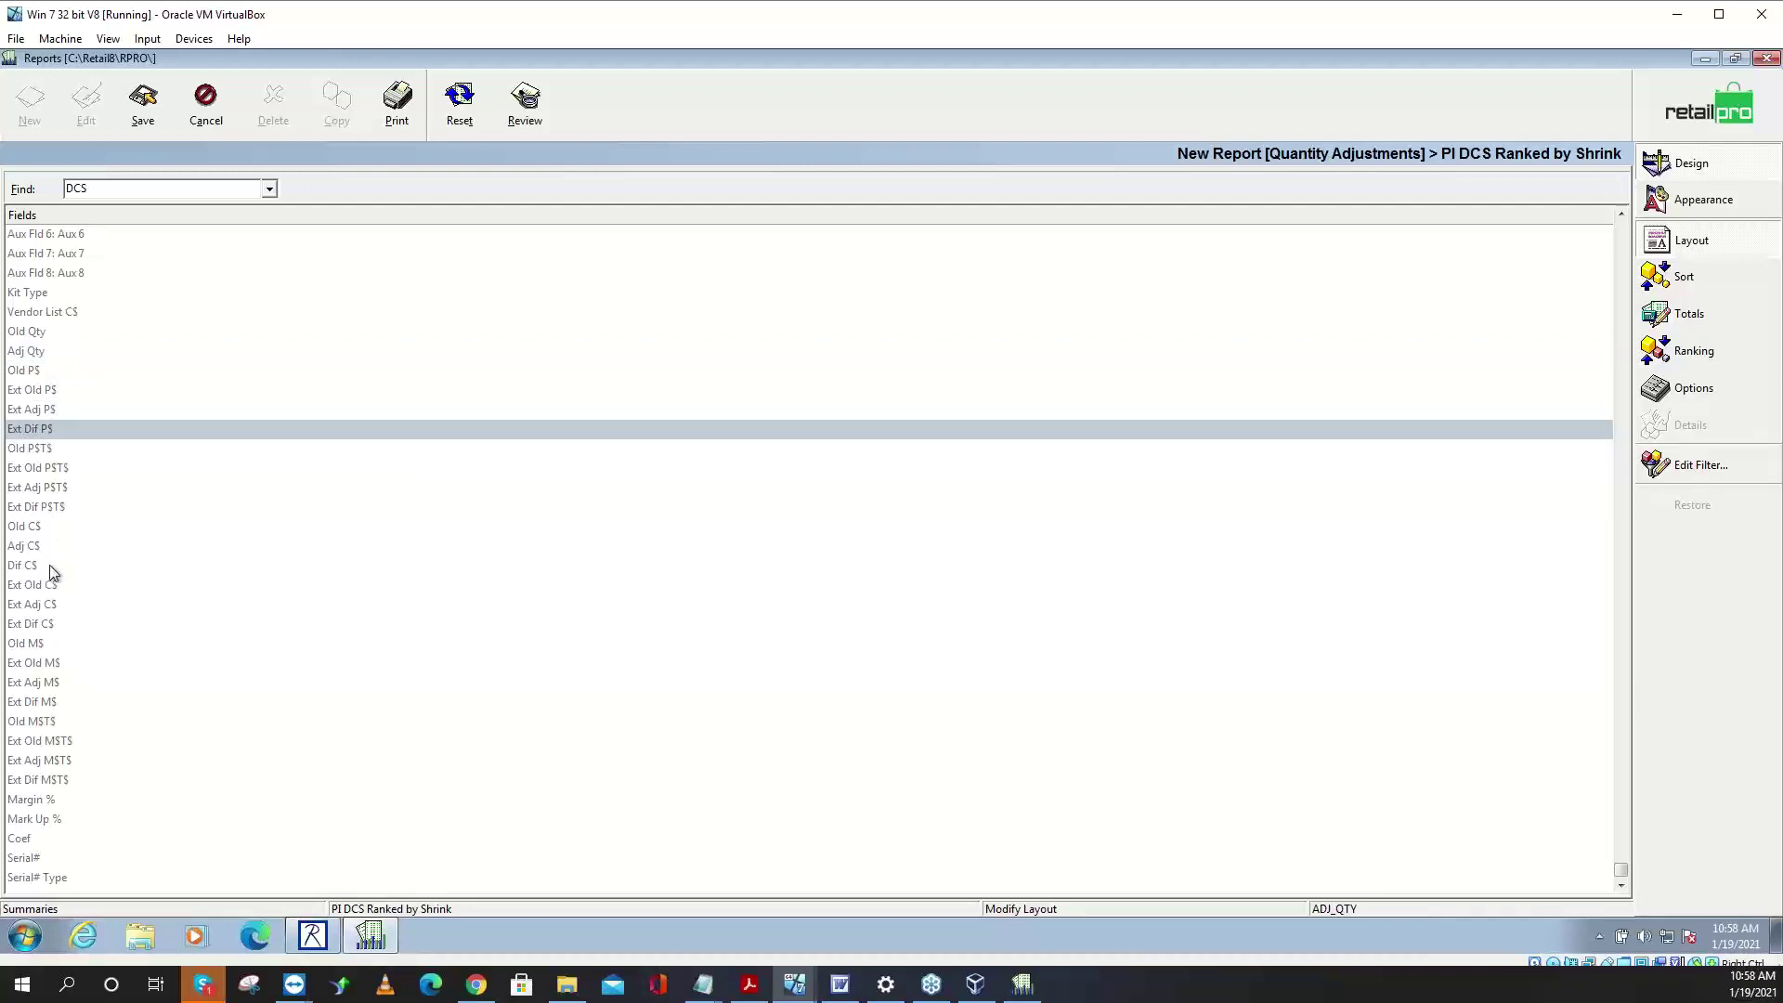
pyautogui.click(48, 625)
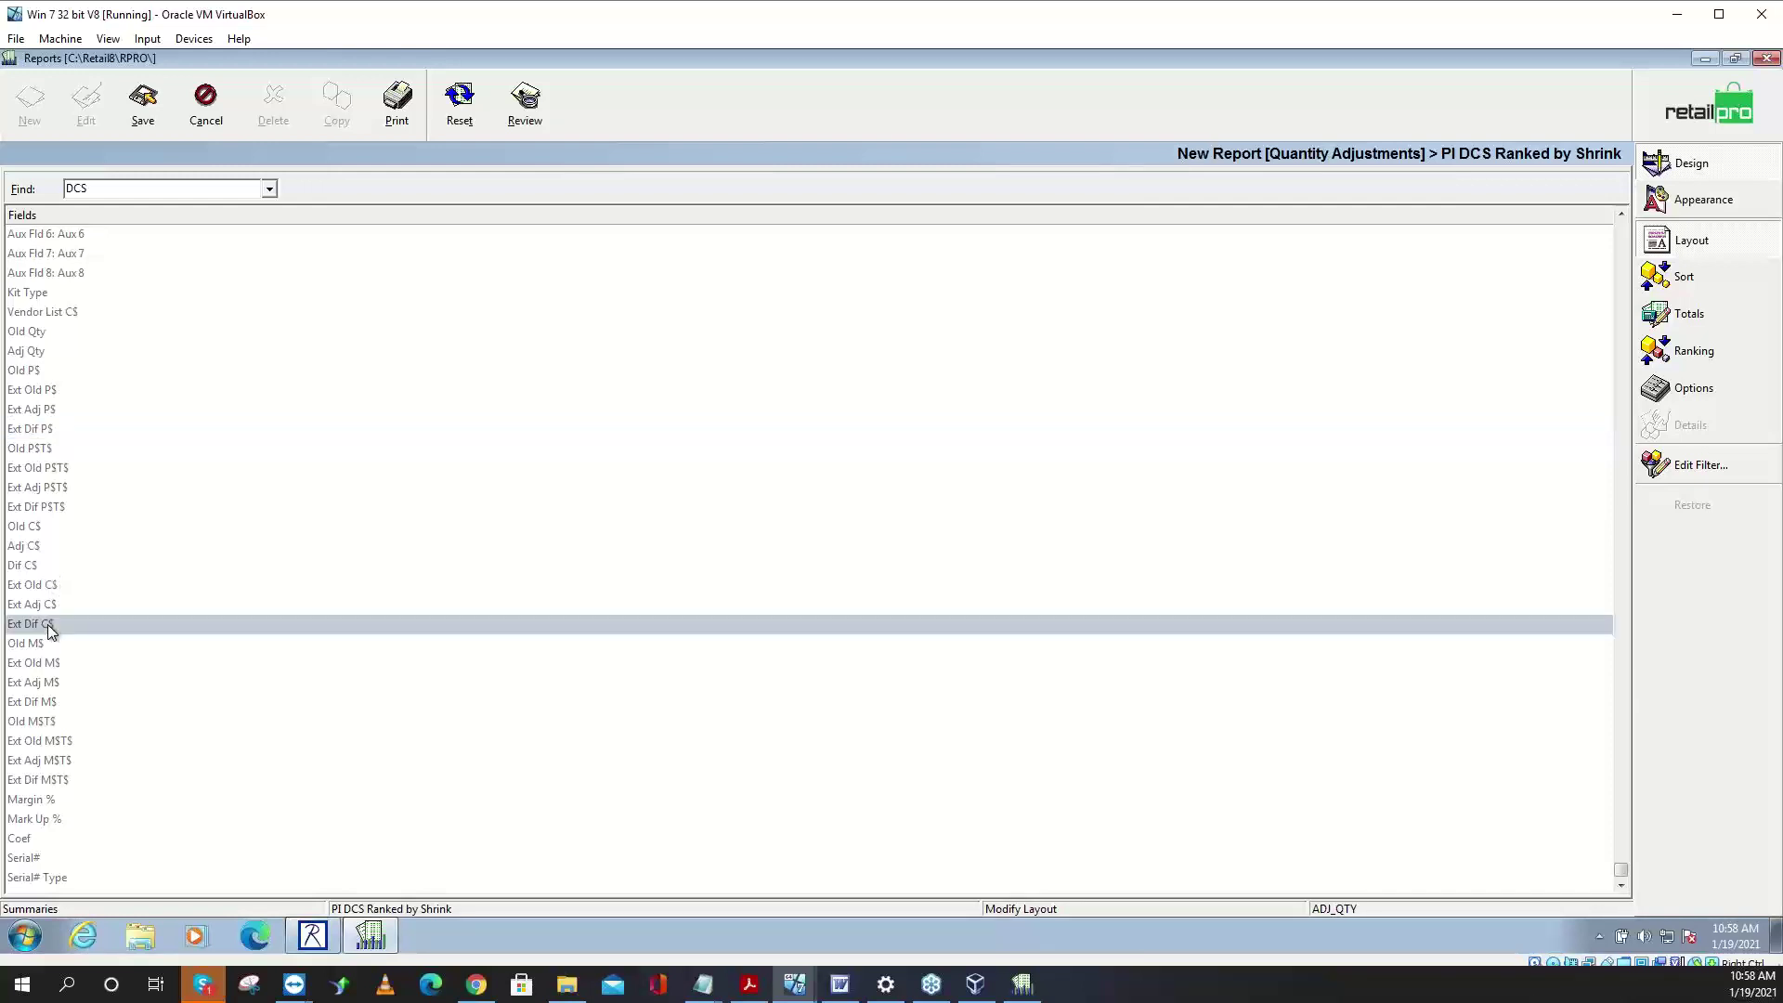
pyautogui.doubleClick(97, 621)
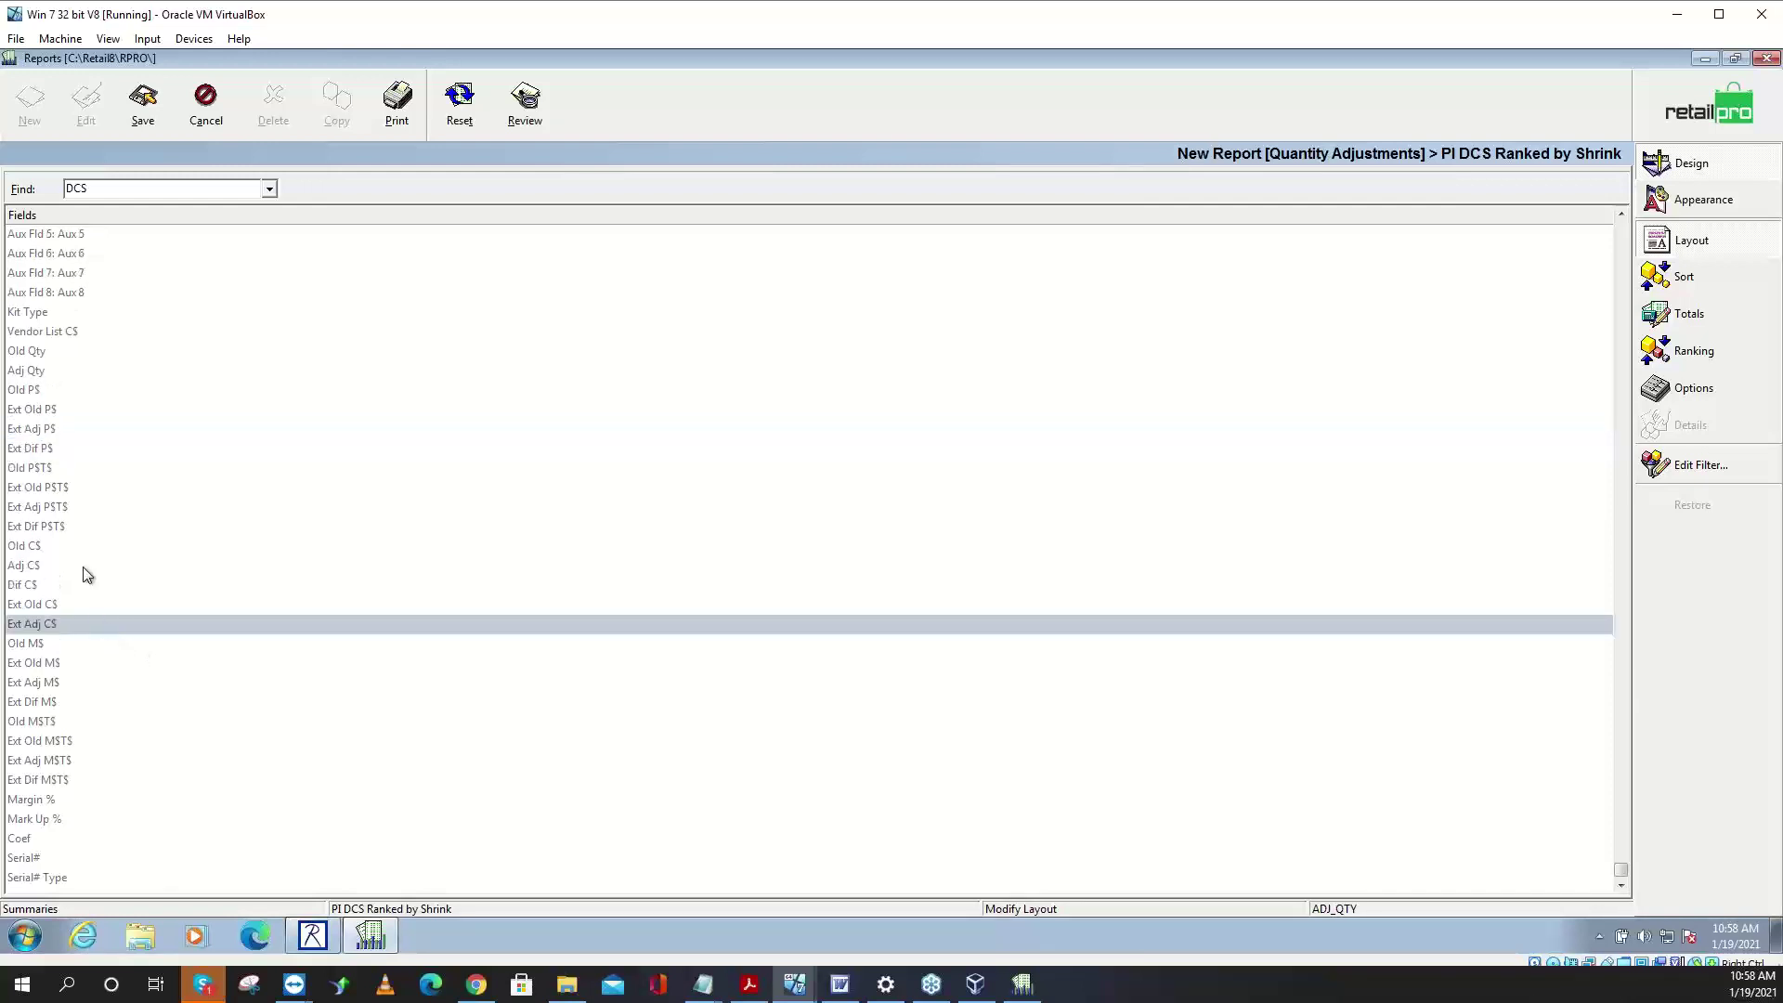
pyautogui.click(56, 451)
pyautogui.doubleClick(59, 450)
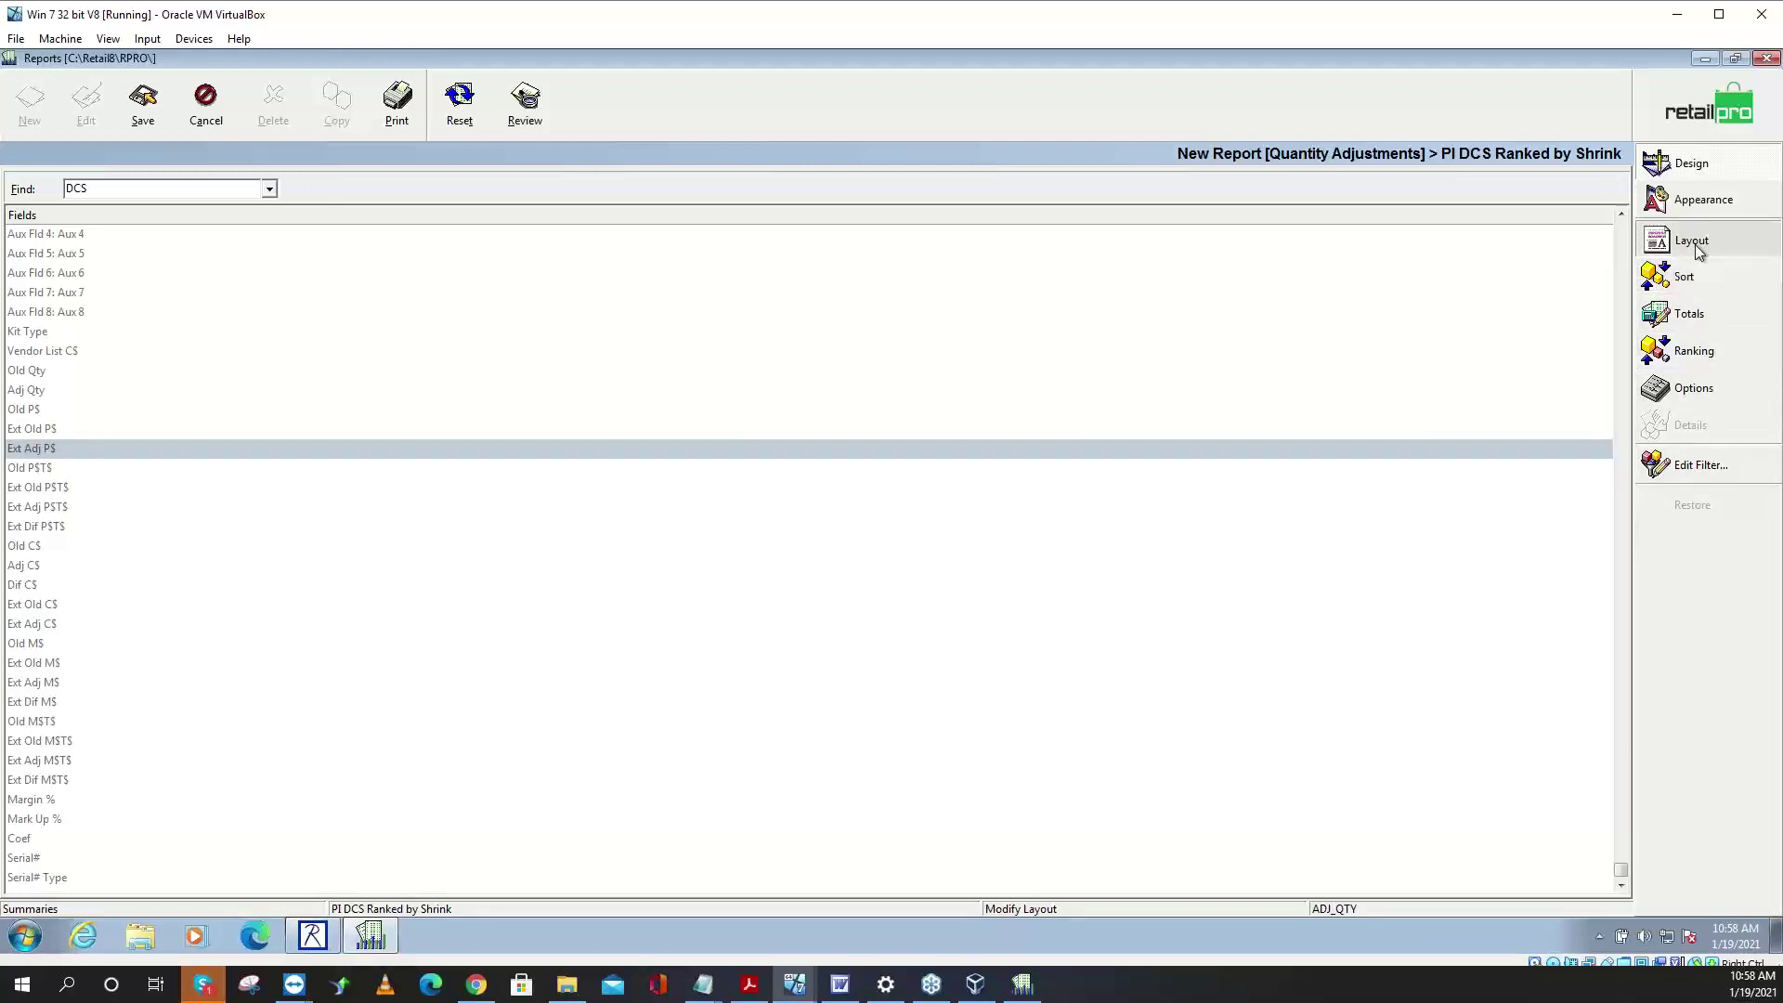
pyautogui.click(1621, 238)
pyautogui.click(1621, 239)
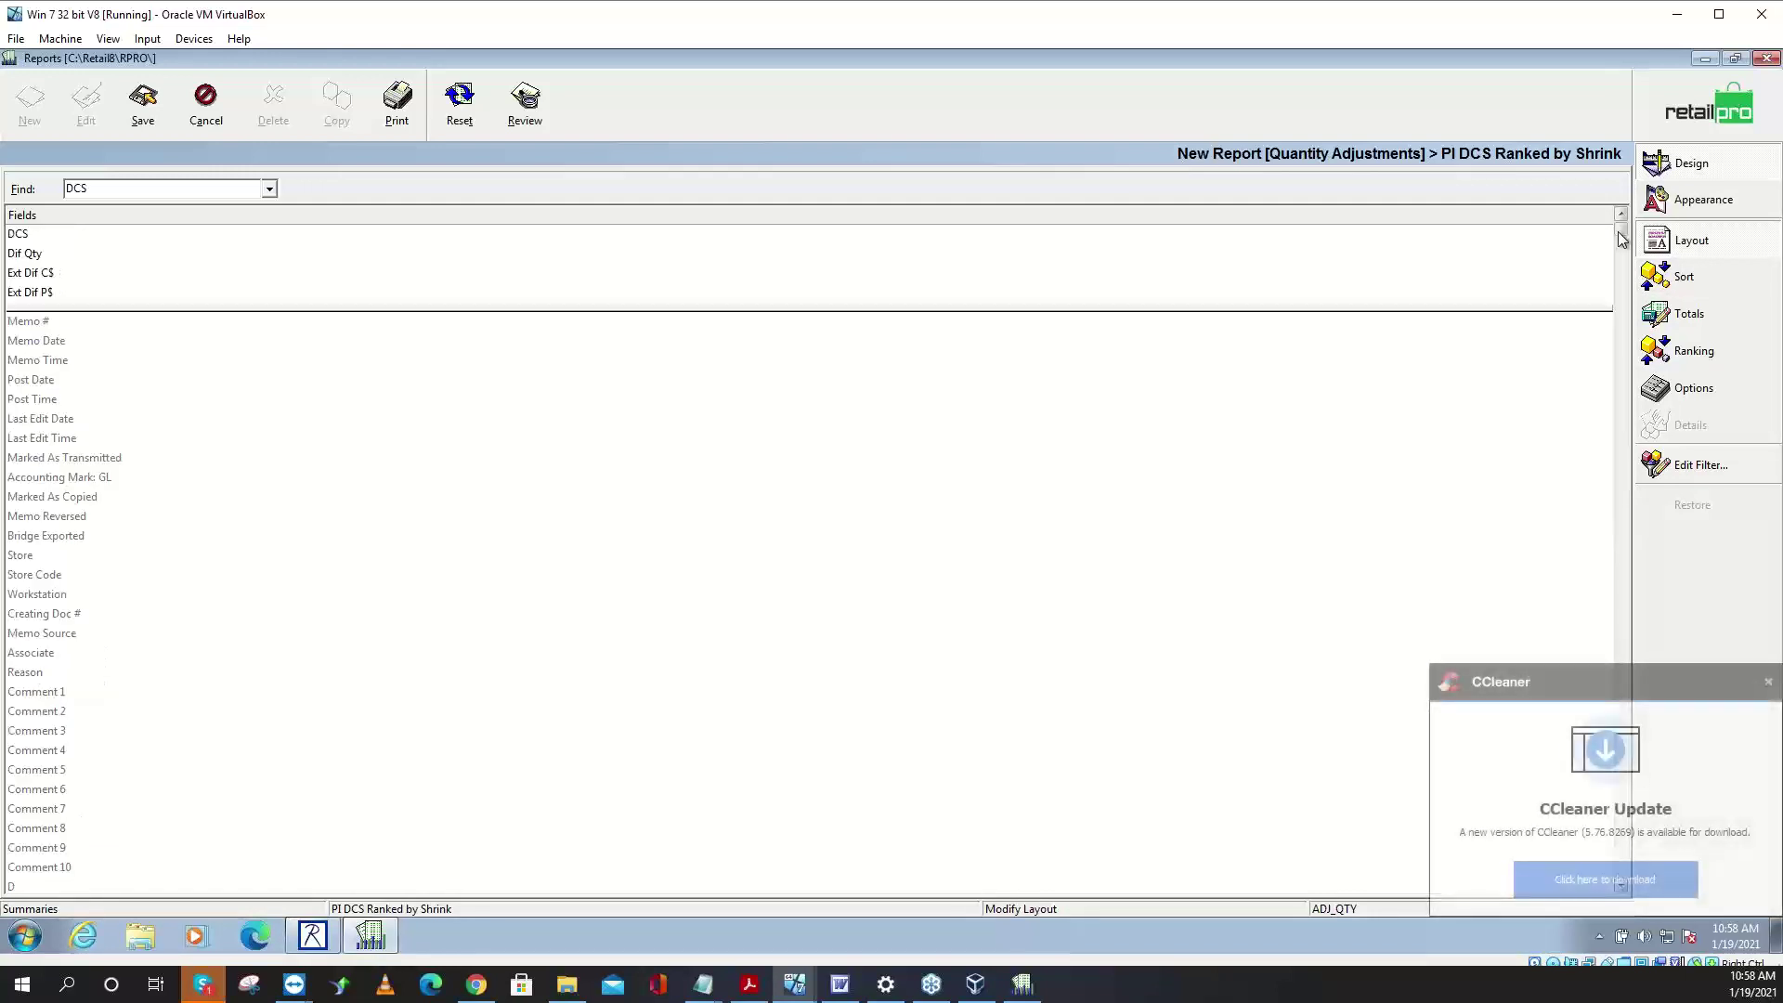
pyautogui.click(1769, 681)
# - Rank the report by Ext Dif C$ in ascending order and add Dif Qty to the grand totals
pyautogui.click(1696, 358)
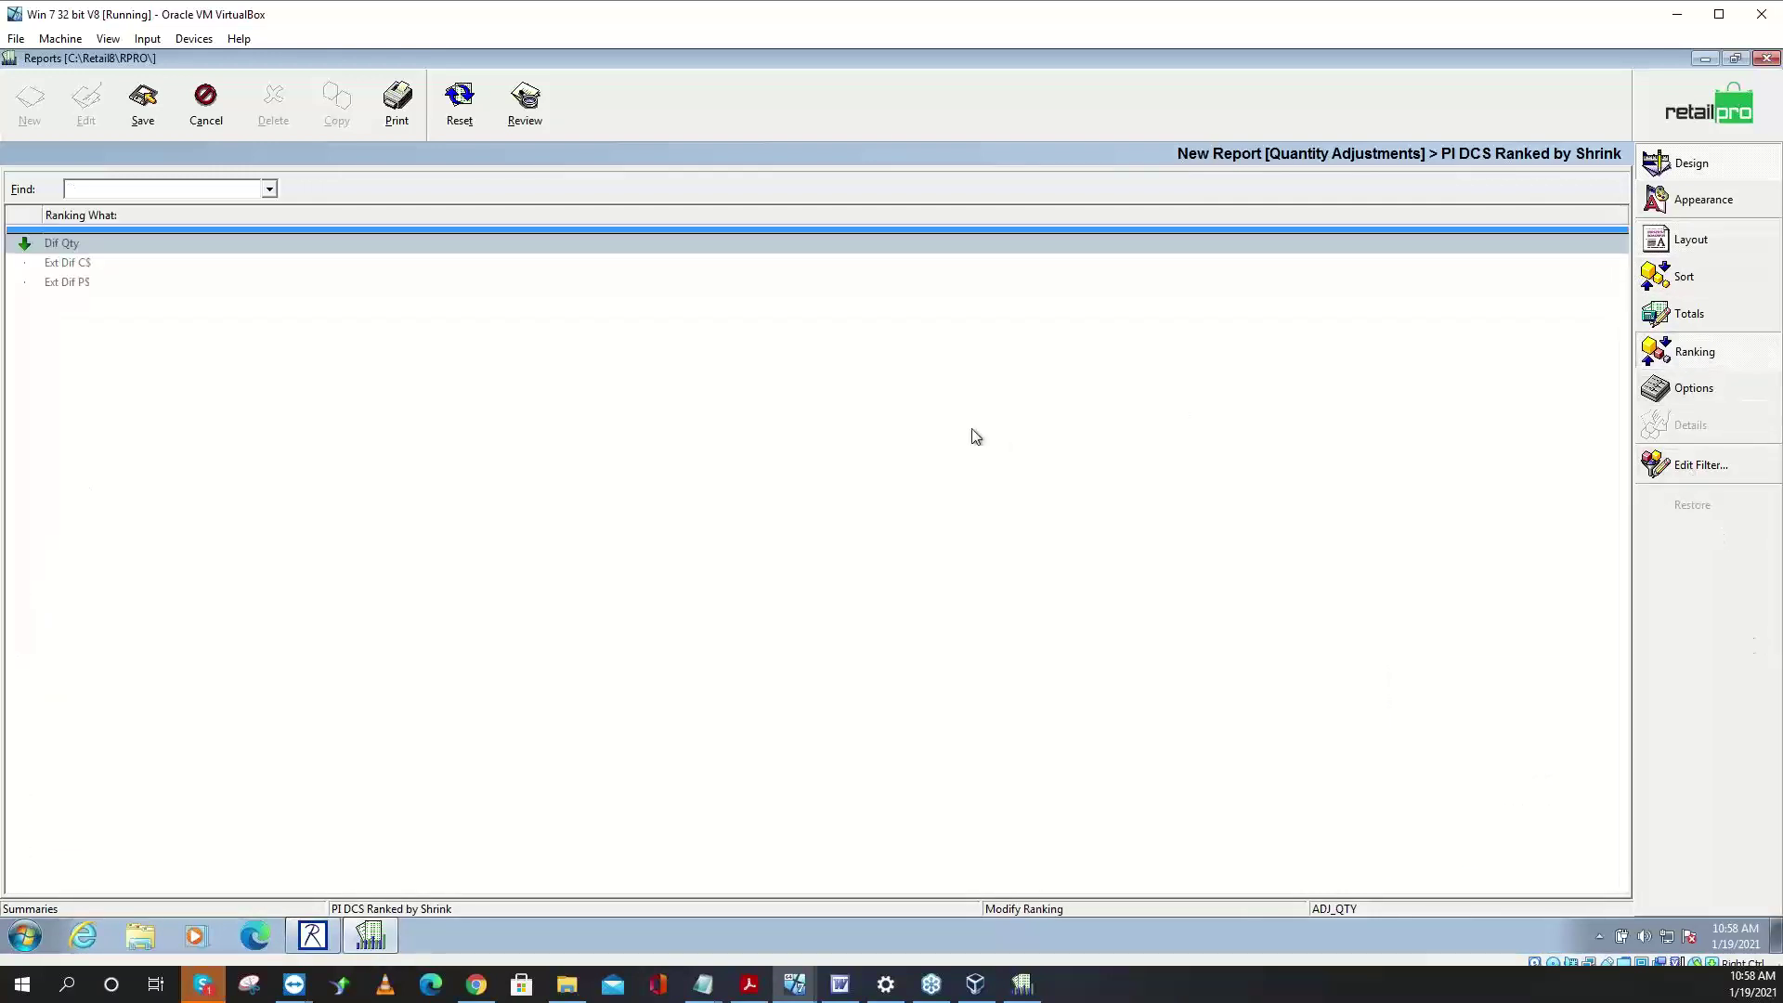
pyautogui.click(67, 264)
pyautogui.click(65, 268)
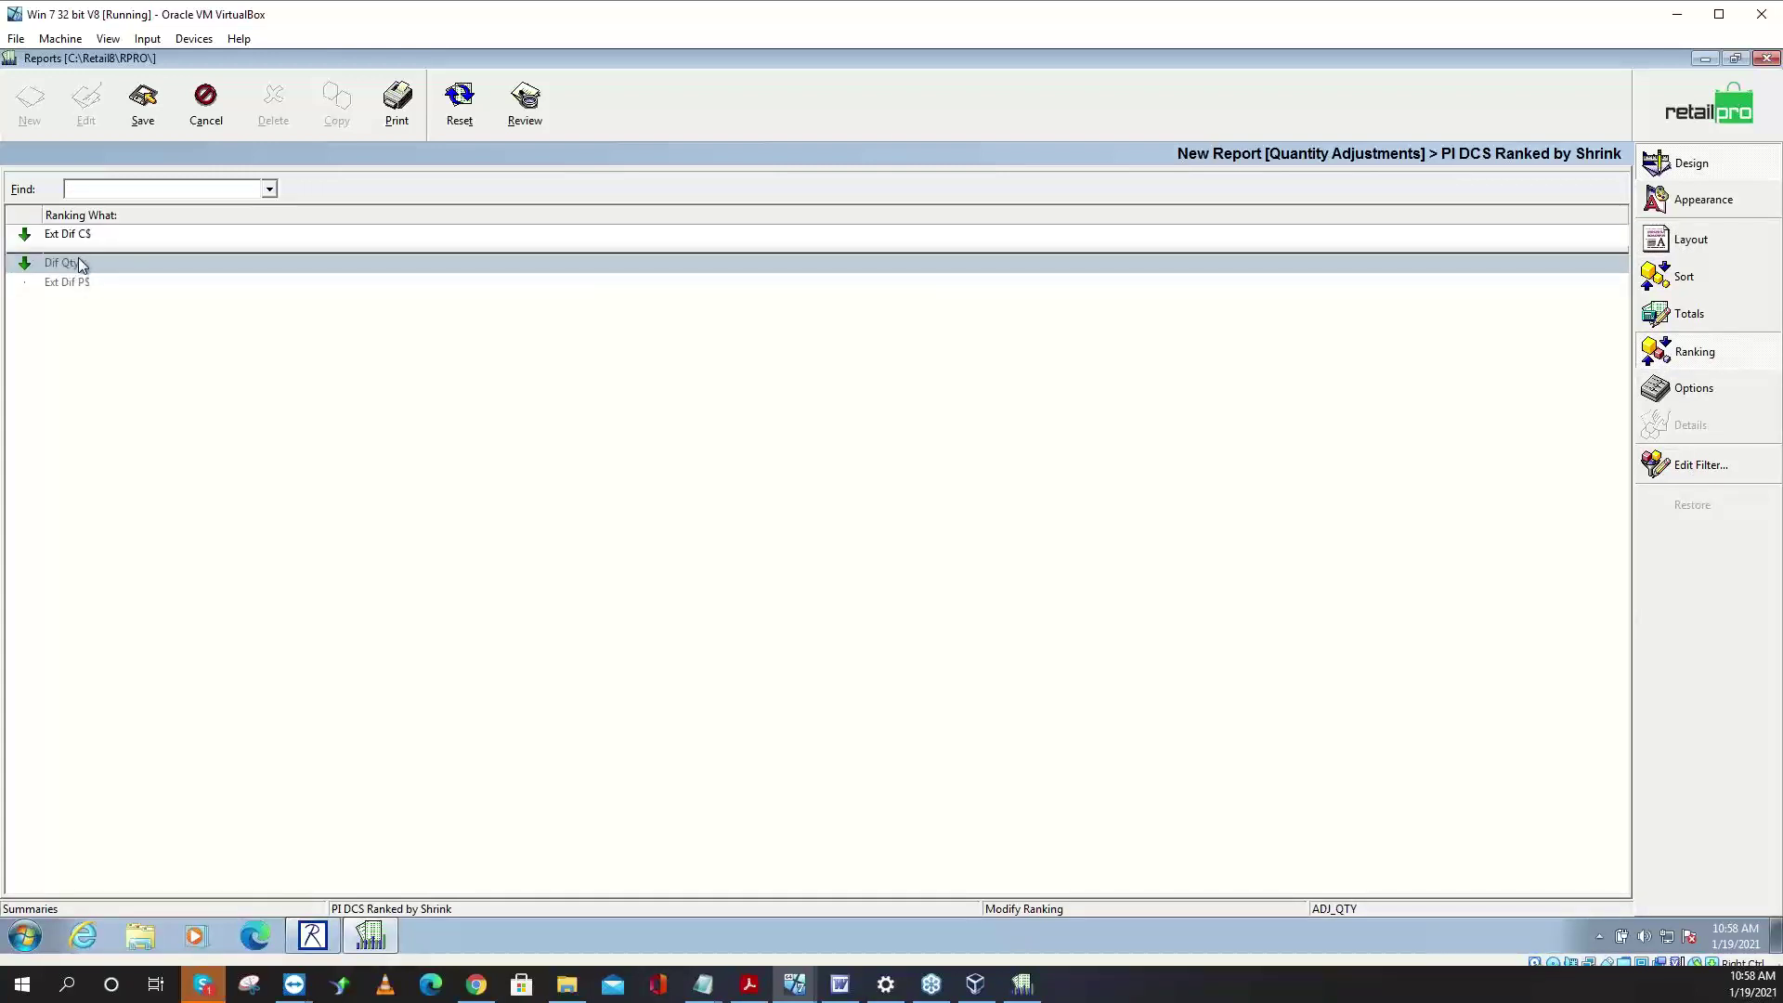
pyautogui.click(25, 238)
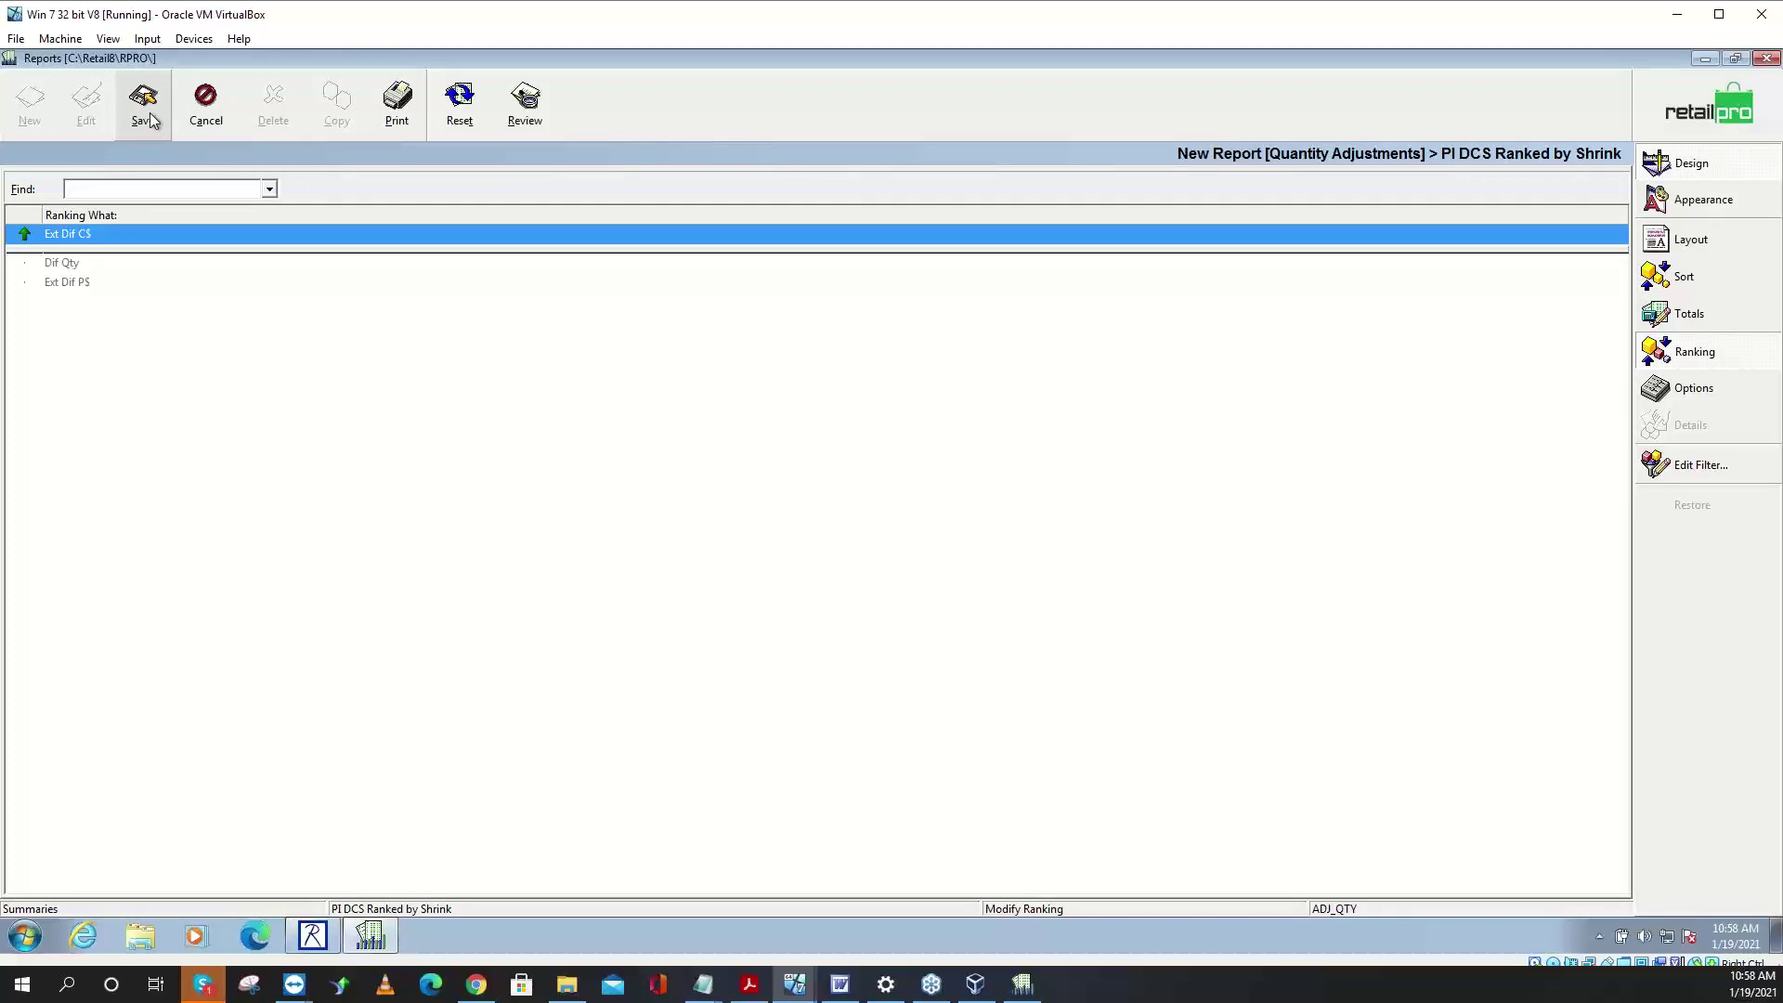
pyautogui.click(1741, 321)
pyautogui.moveTo(116, 786); pyautogui.dragTo(116, 875)
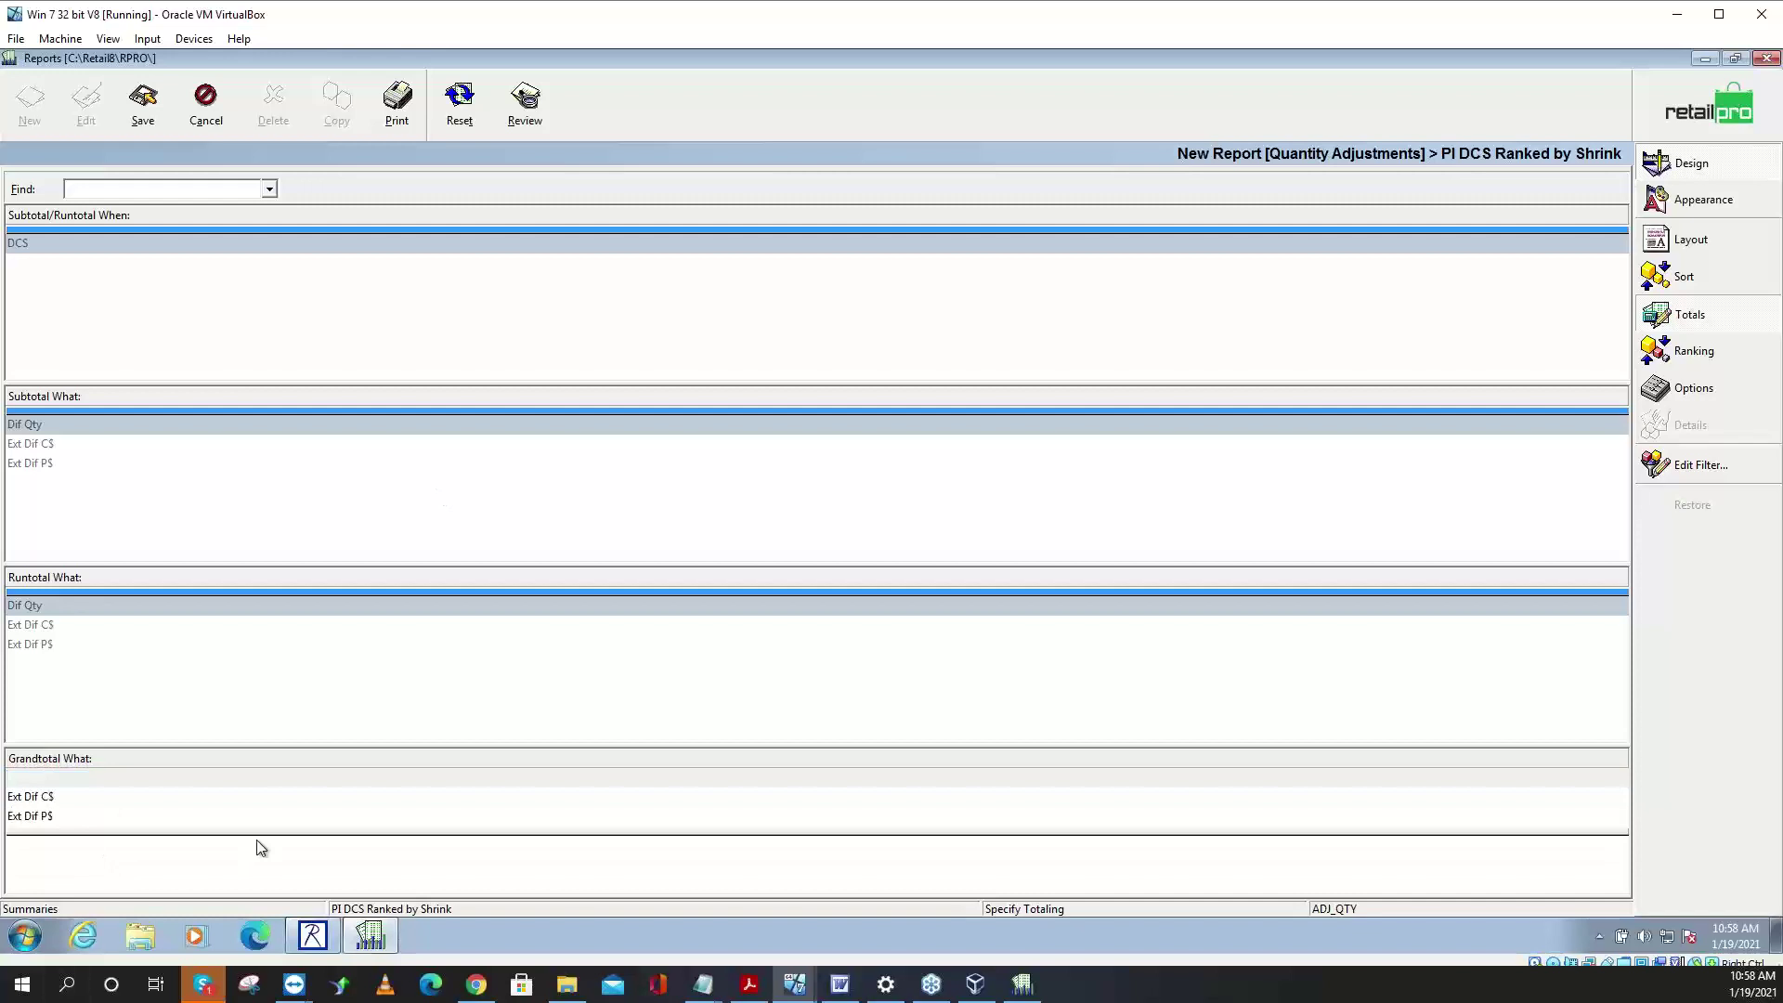
# - Save the report design and set the print date filter type to Undefined
pyautogui.click(141, 105)
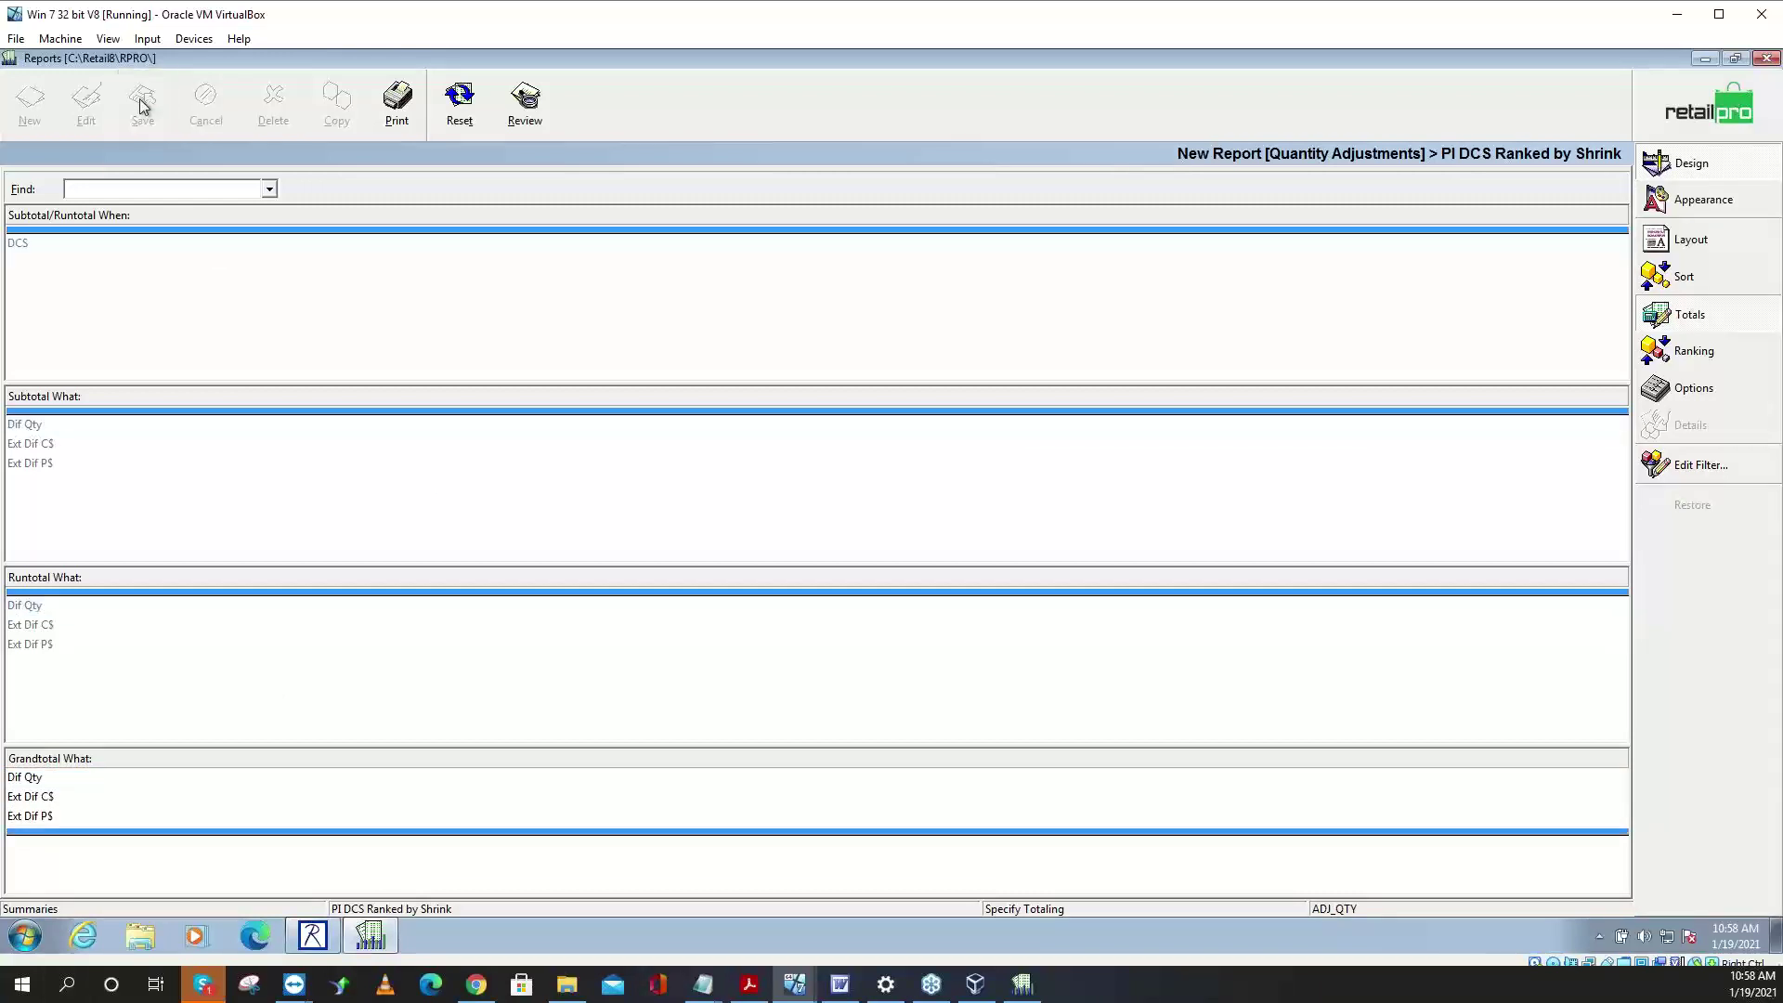
pyautogui.click(396, 100)
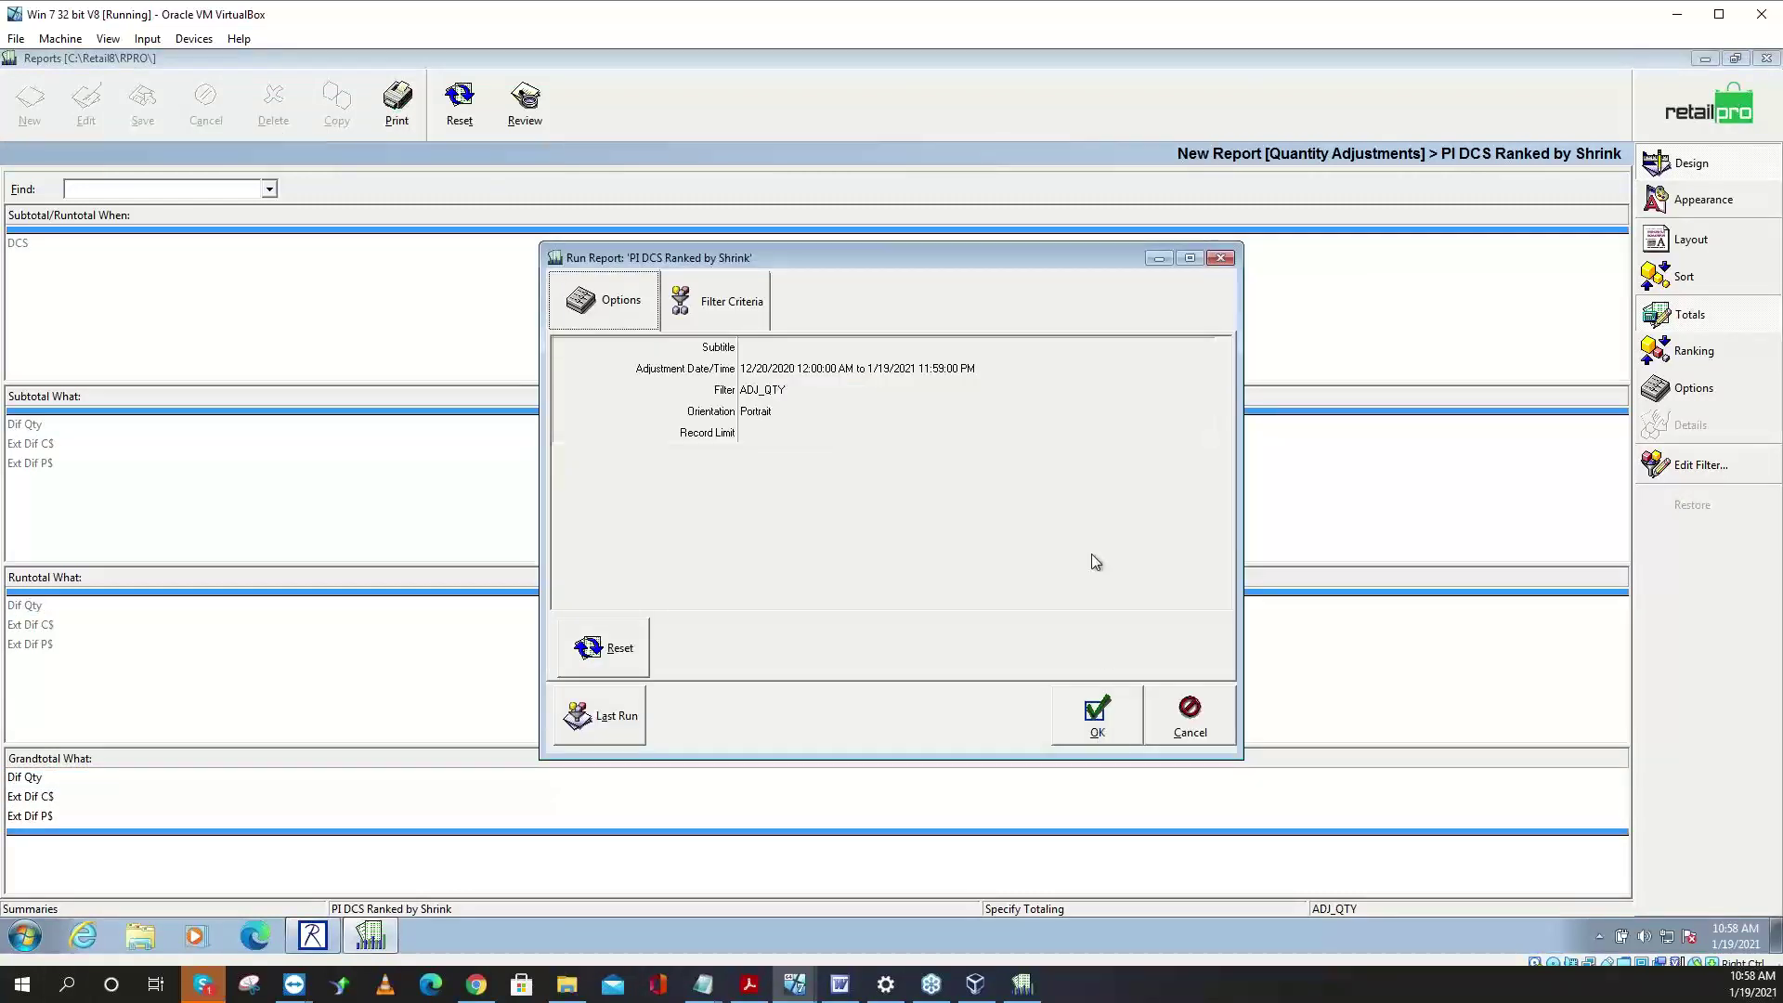
pyautogui.click(957, 369)
pyautogui.click(1204, 367)
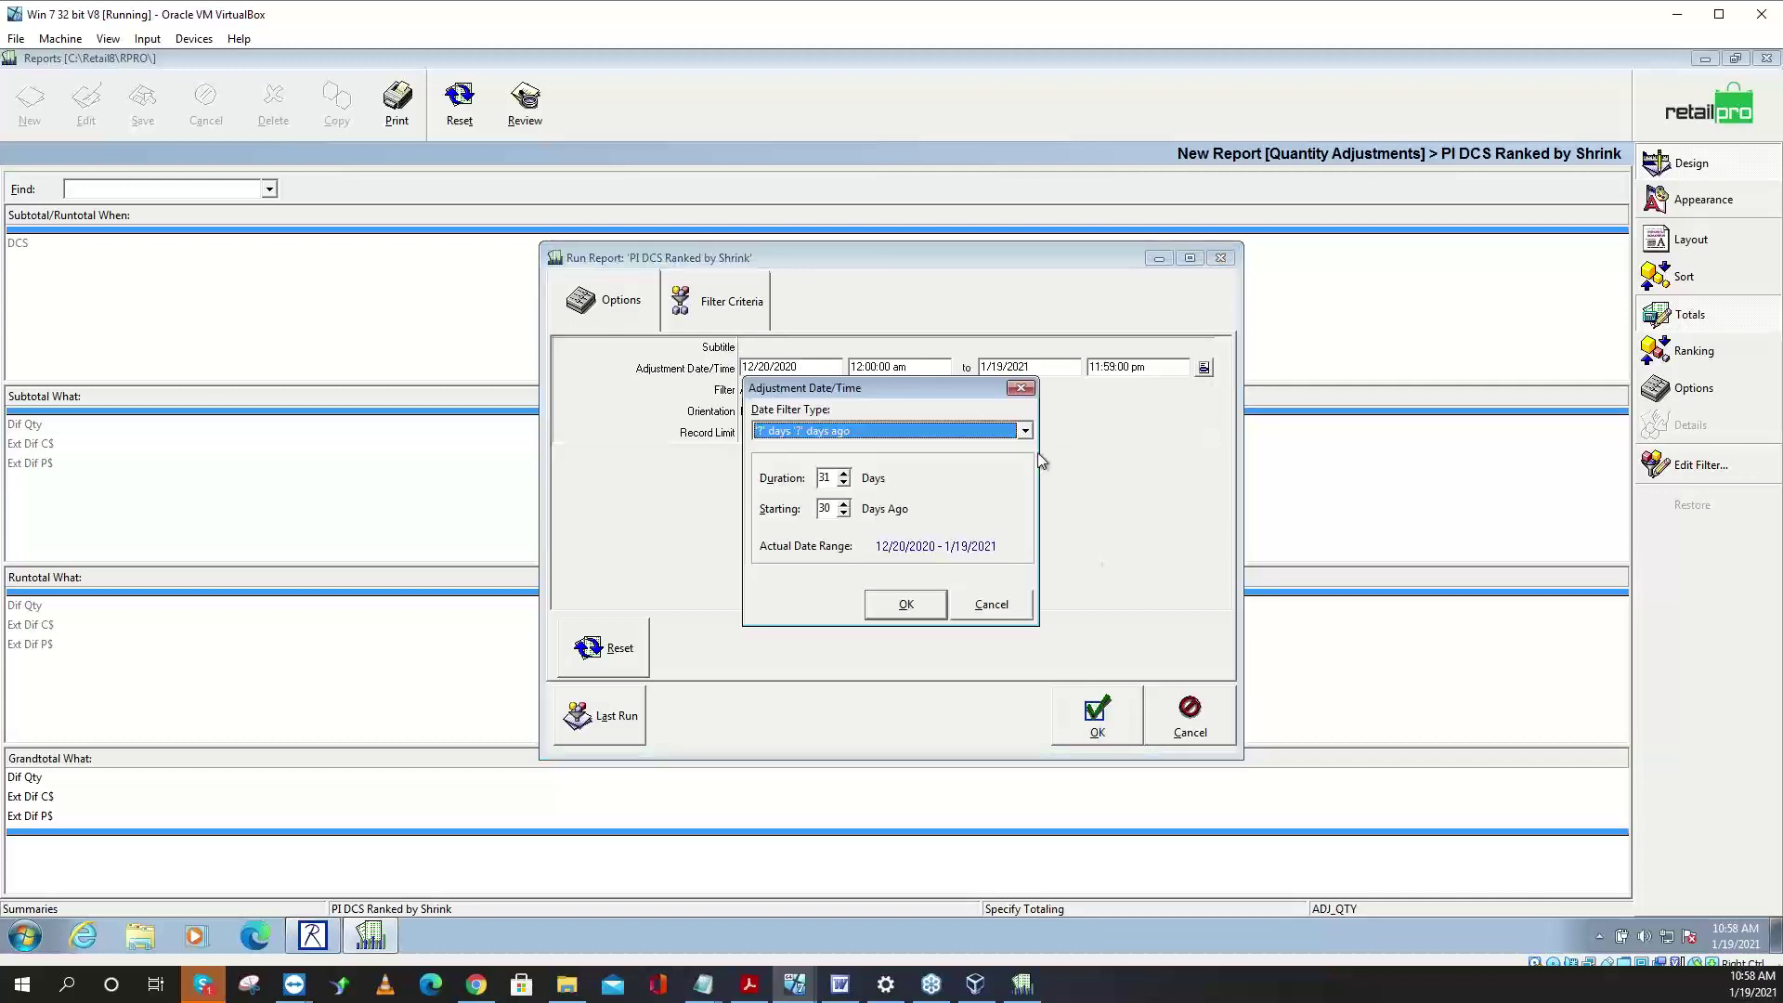
pyautogui.click(1025, 430)
pyautogui.scroll(1, 1027, 473)
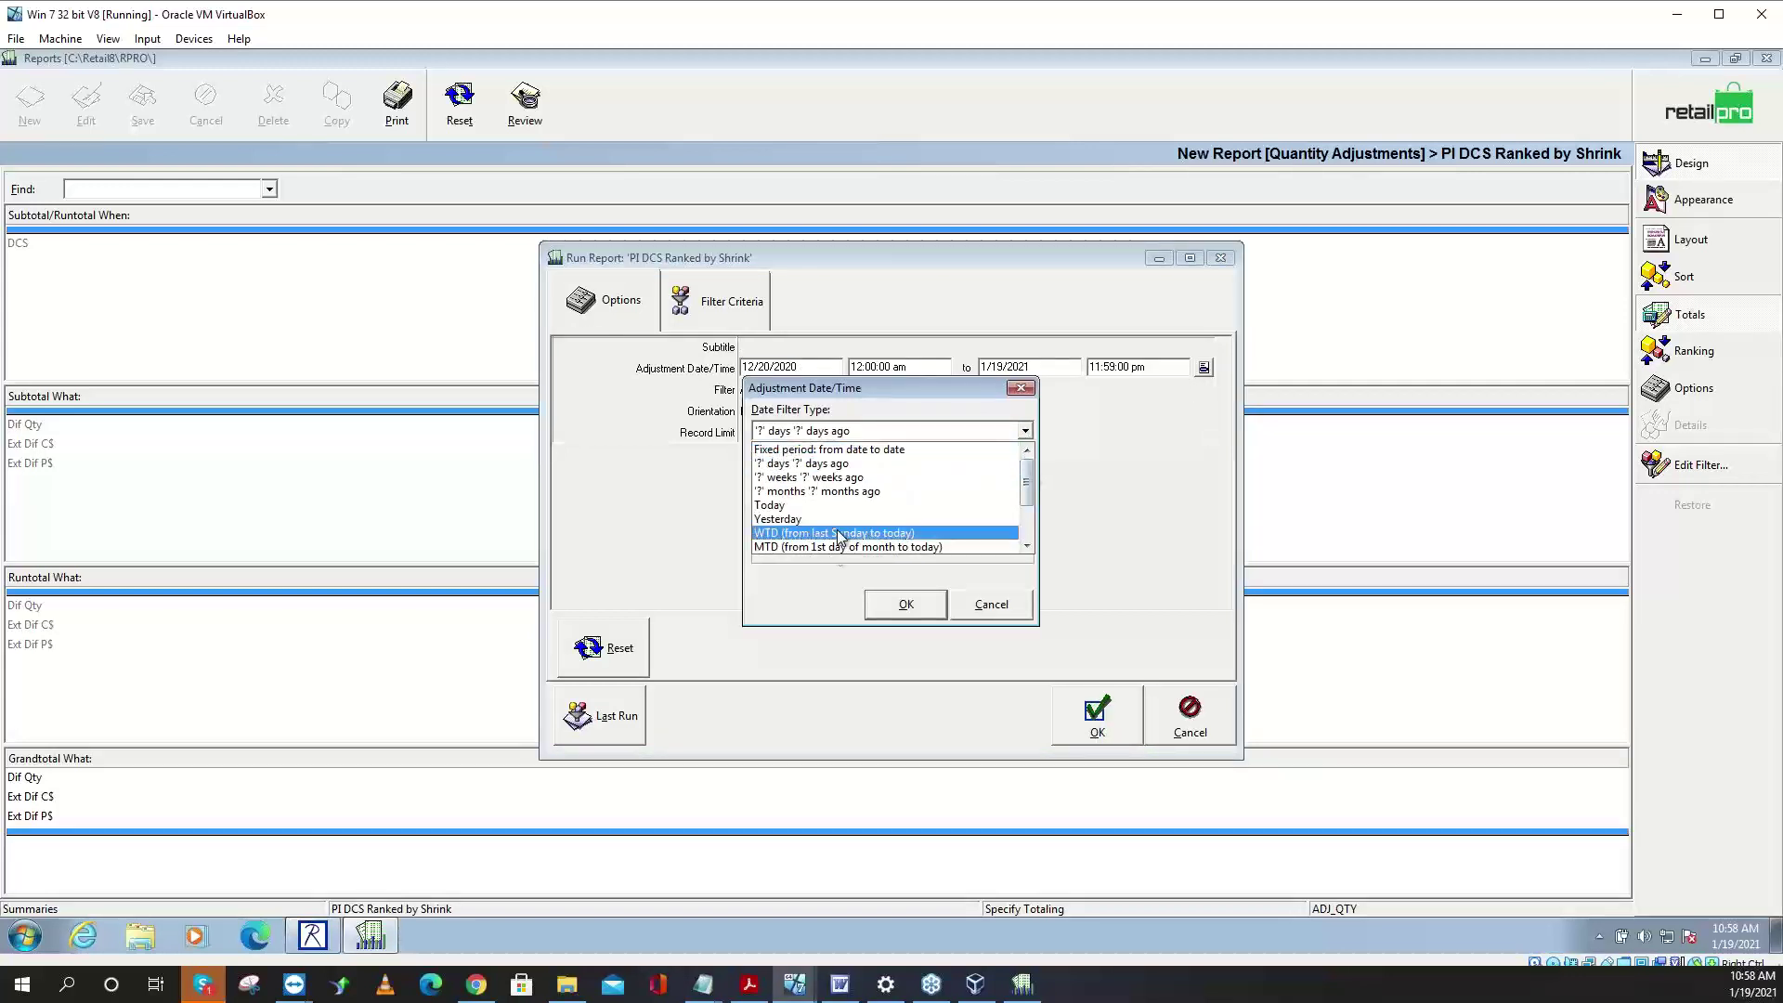
pyautogui.scroll(-5, 1031, 483)
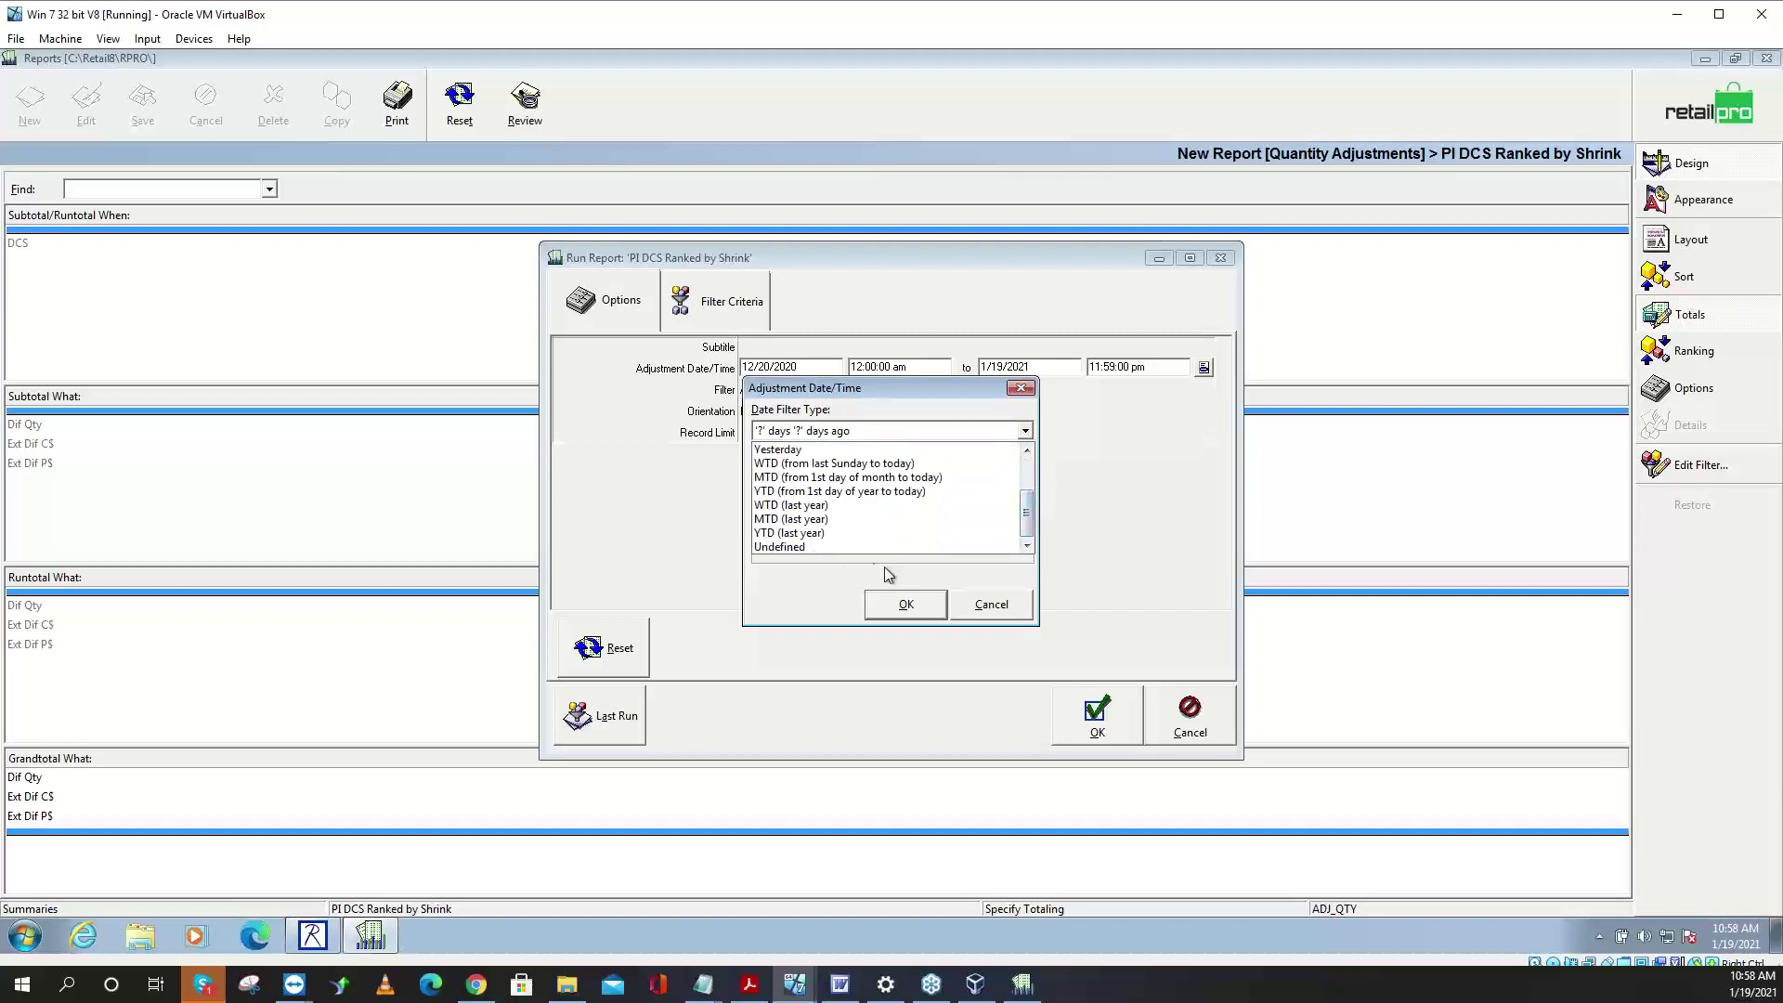
pyautogui.click(856, 548)
pyautogui.click(891, 612)
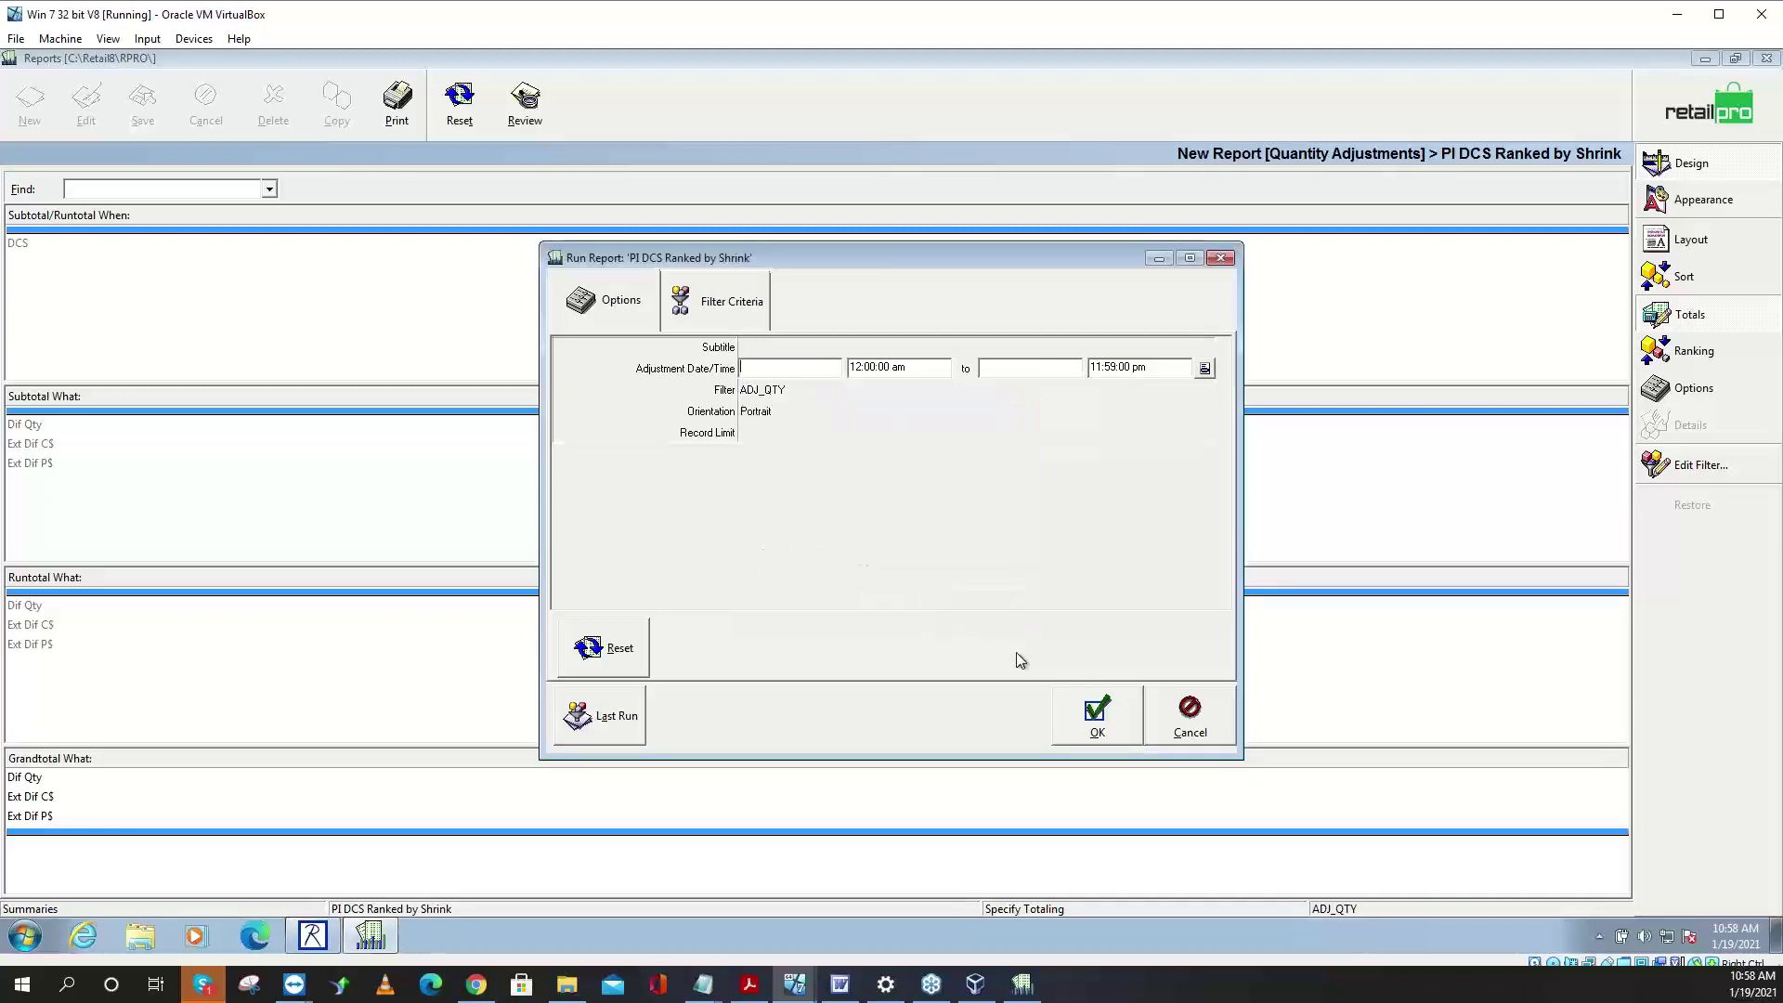
# - Run the report, dismiss 'Nothing to print', and return to the Summaries list
pyautogui.click(1094, 728)
pyautogui.click(899, 536)
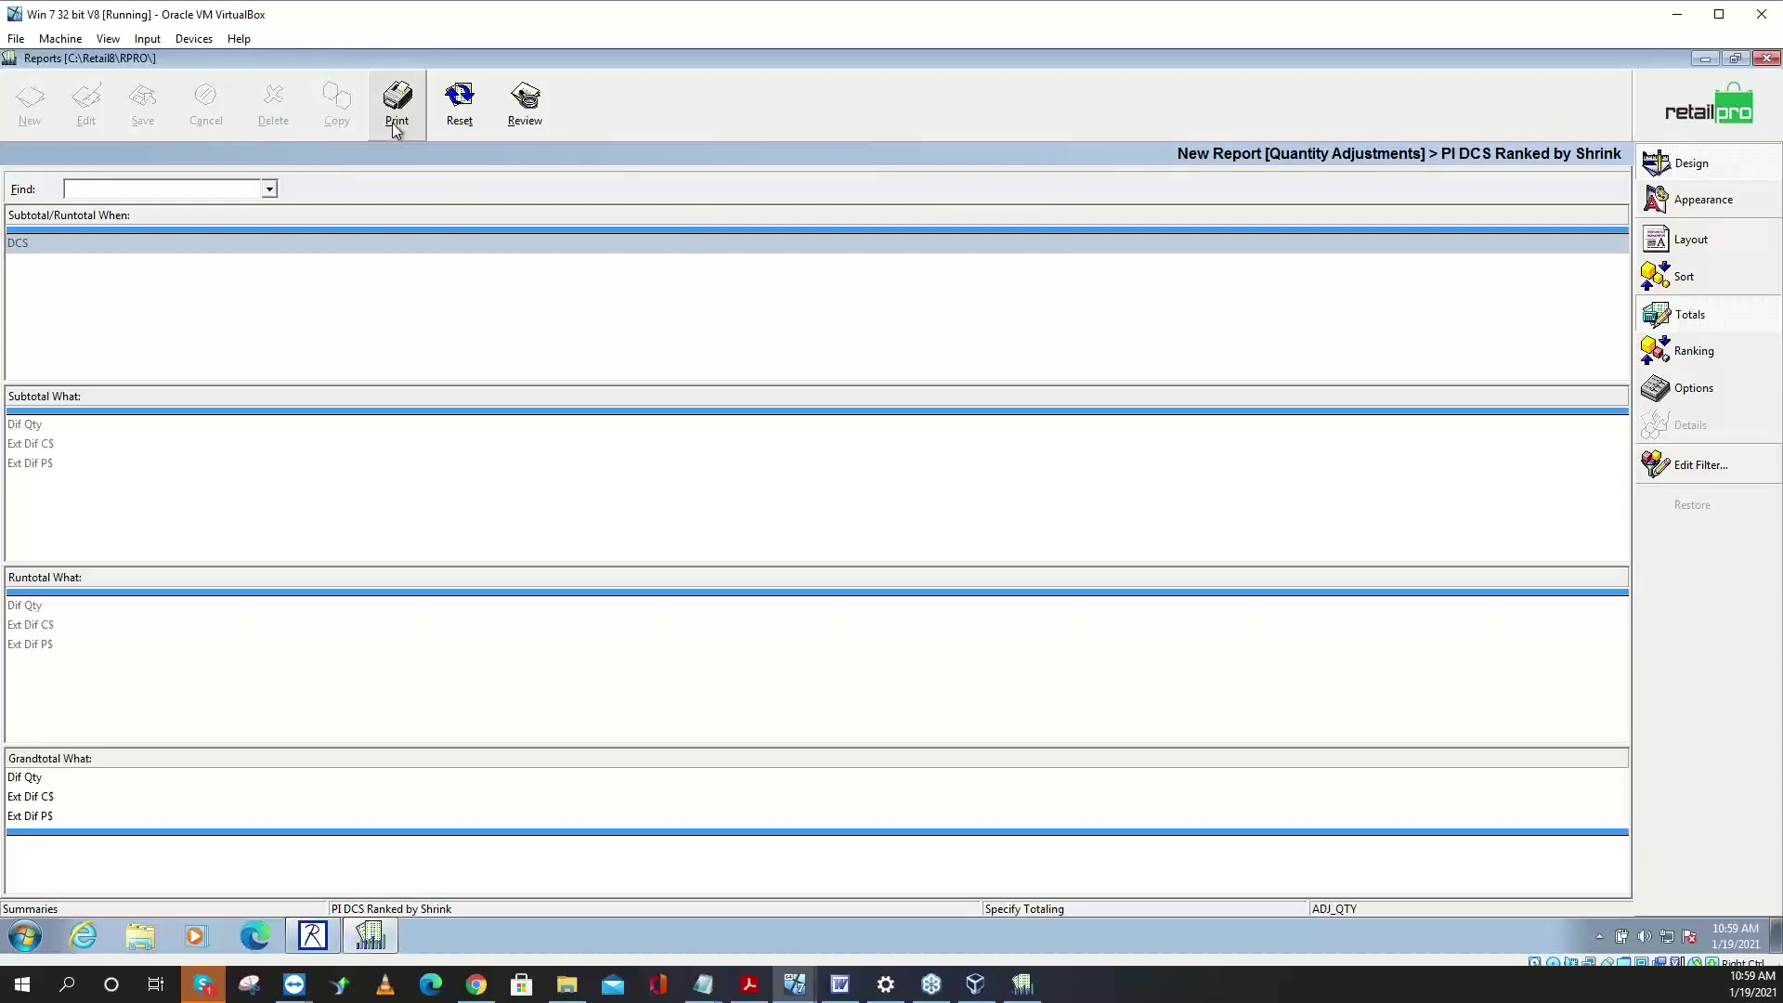
pyautogui.click(458, 102)
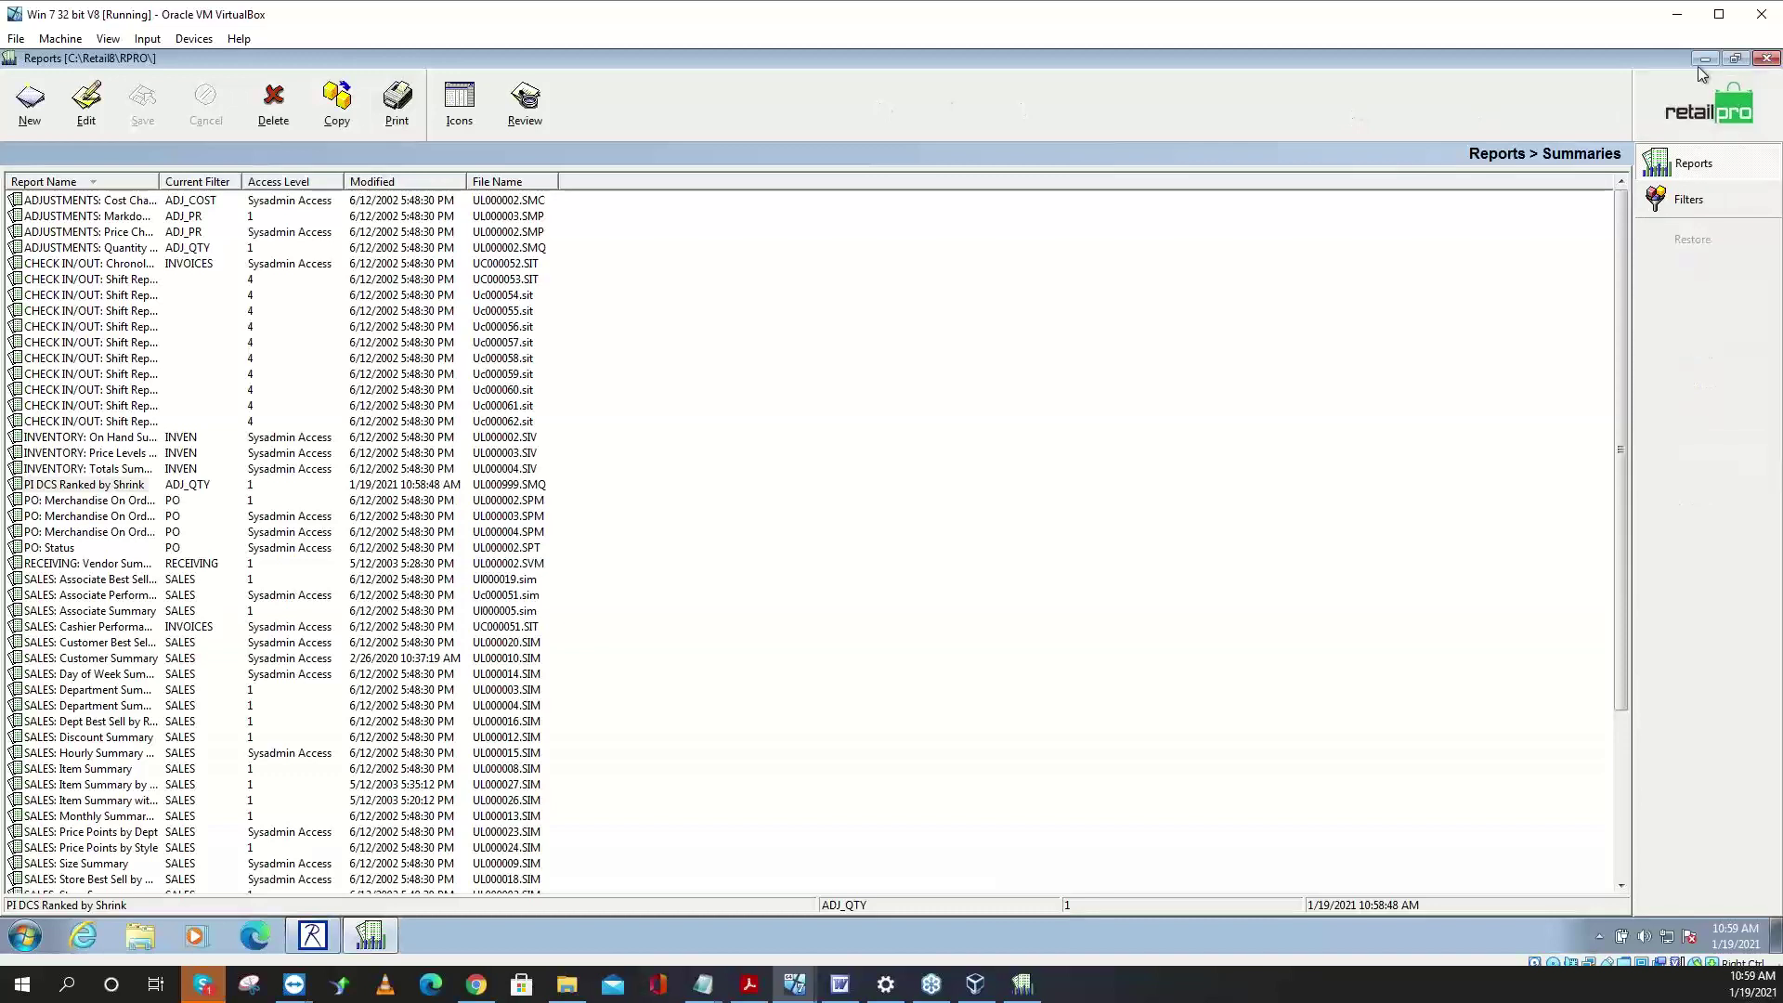
# - Close Retail Pro's Reports window and bring the PI Steps8.txt Notepad notes to the front
pyautogui.click(1702, 60)
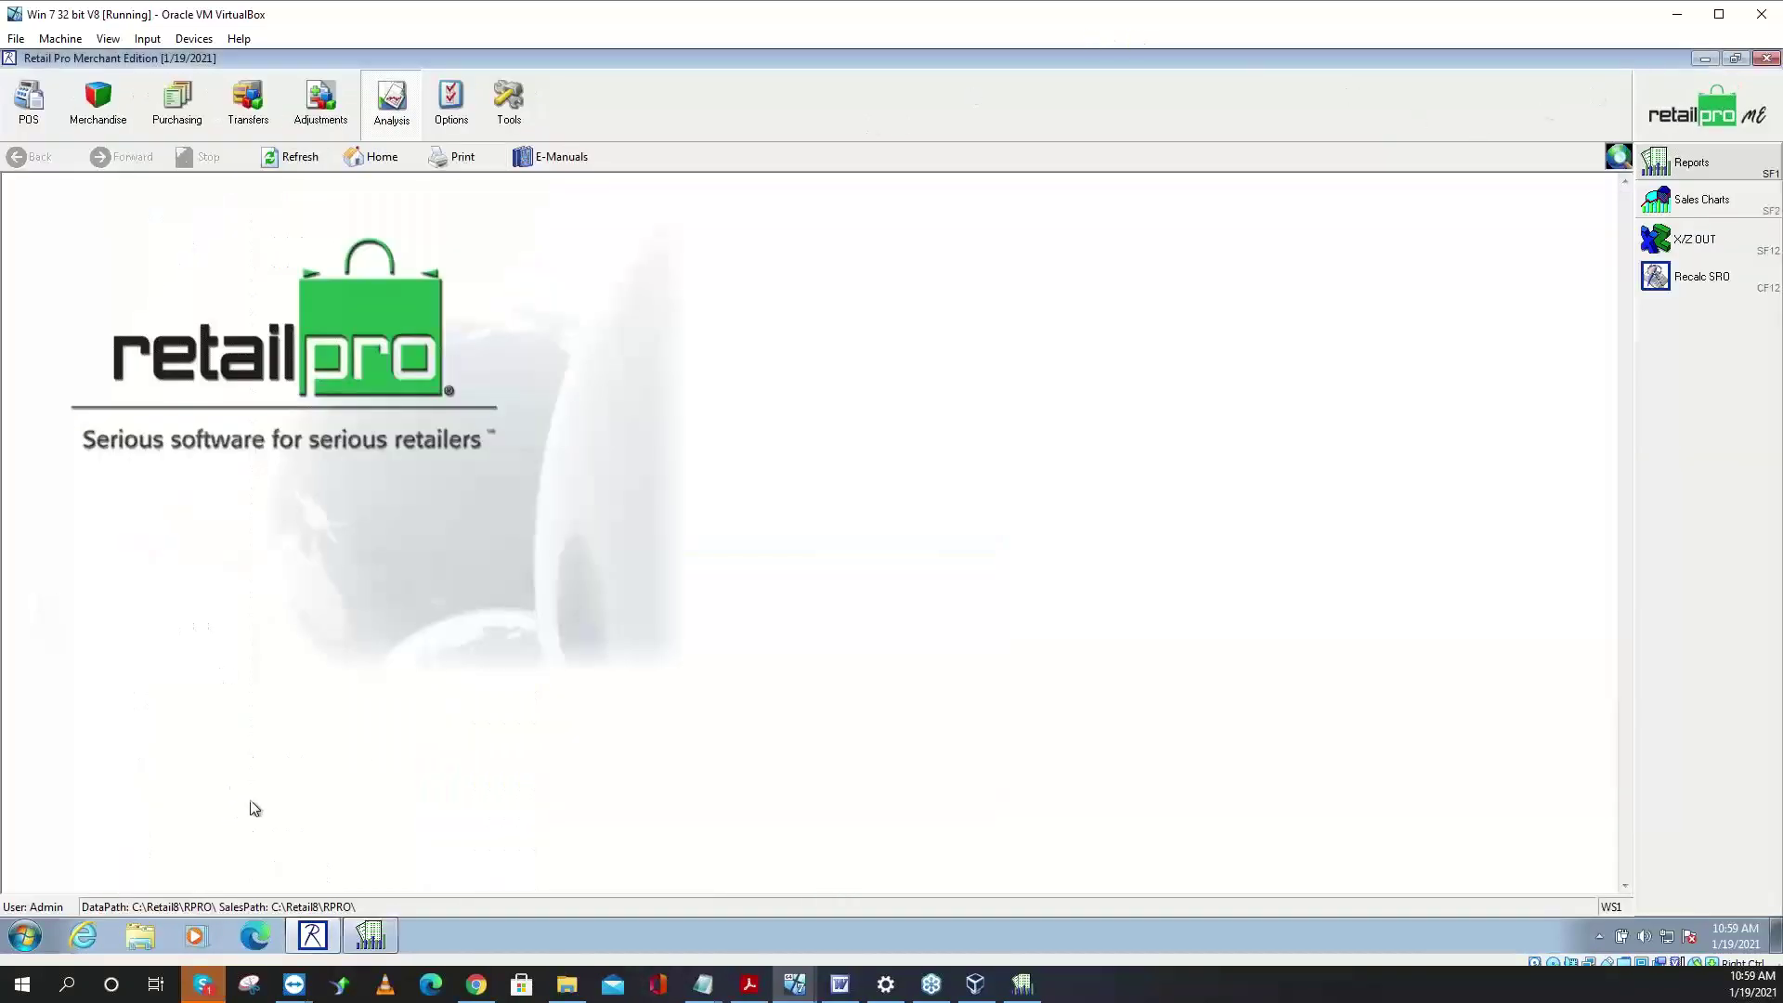
pyautogui.click(702, 990)
pyautogui.click(1049, 903)
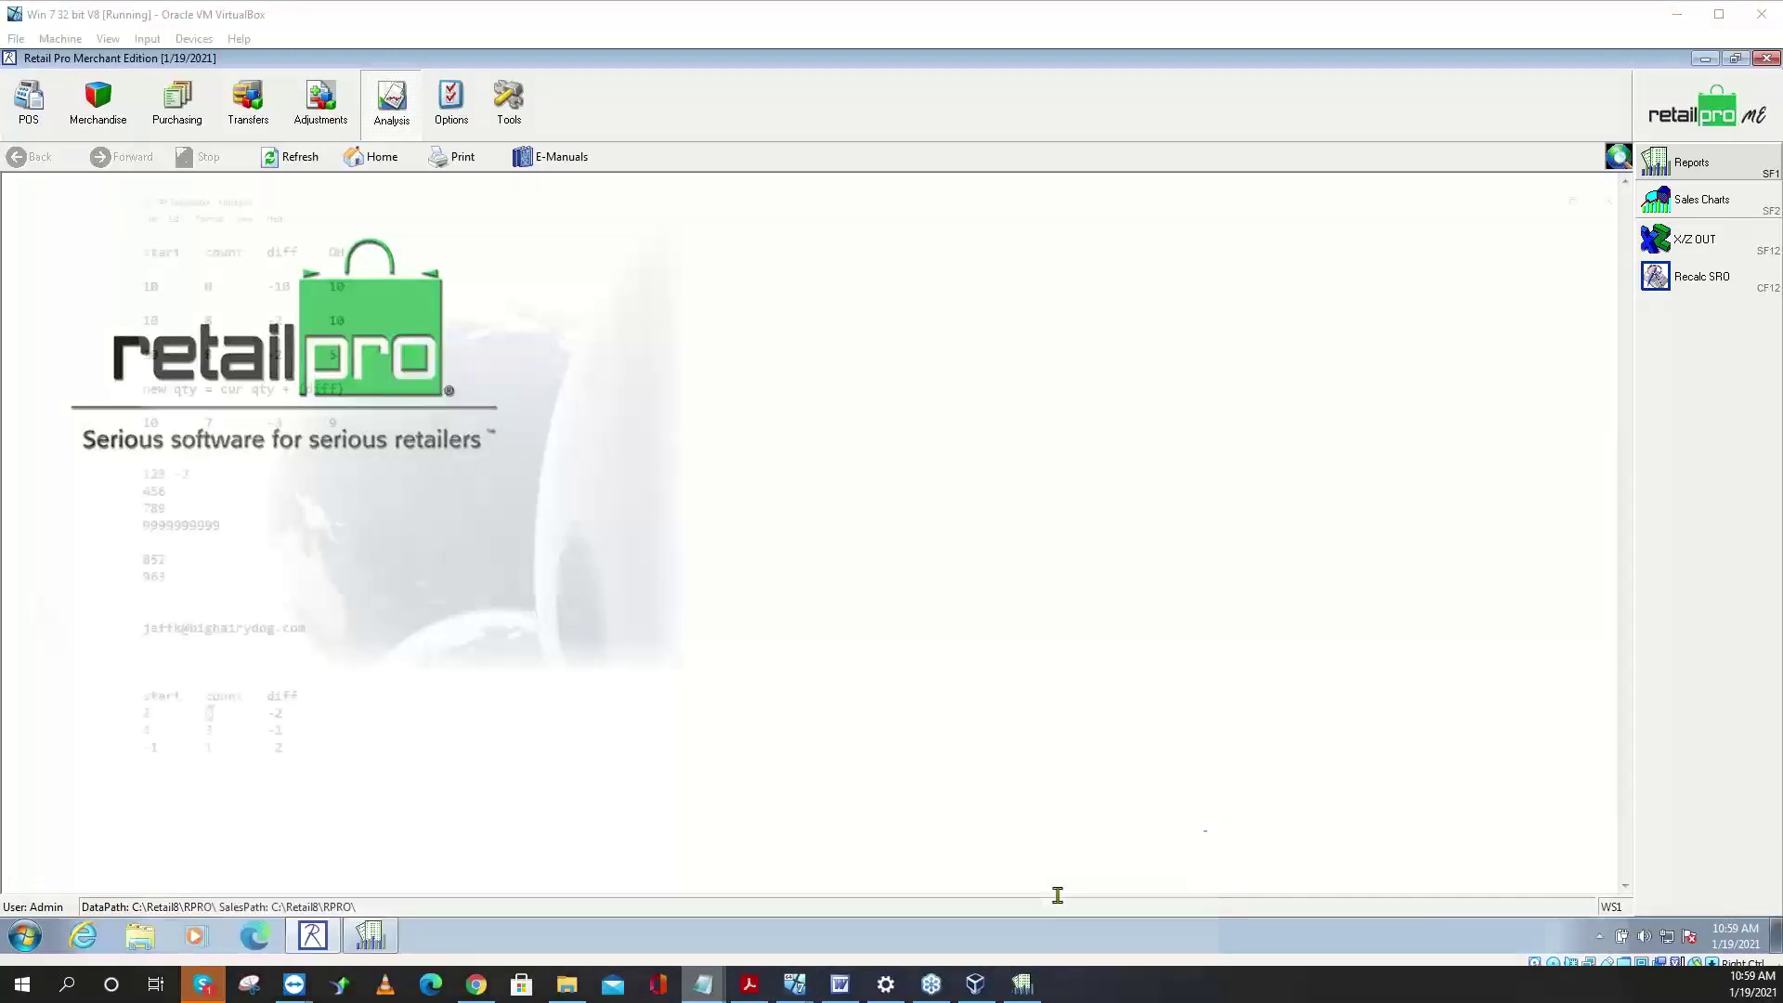
pyautogui.scroll(3, 405, 530)
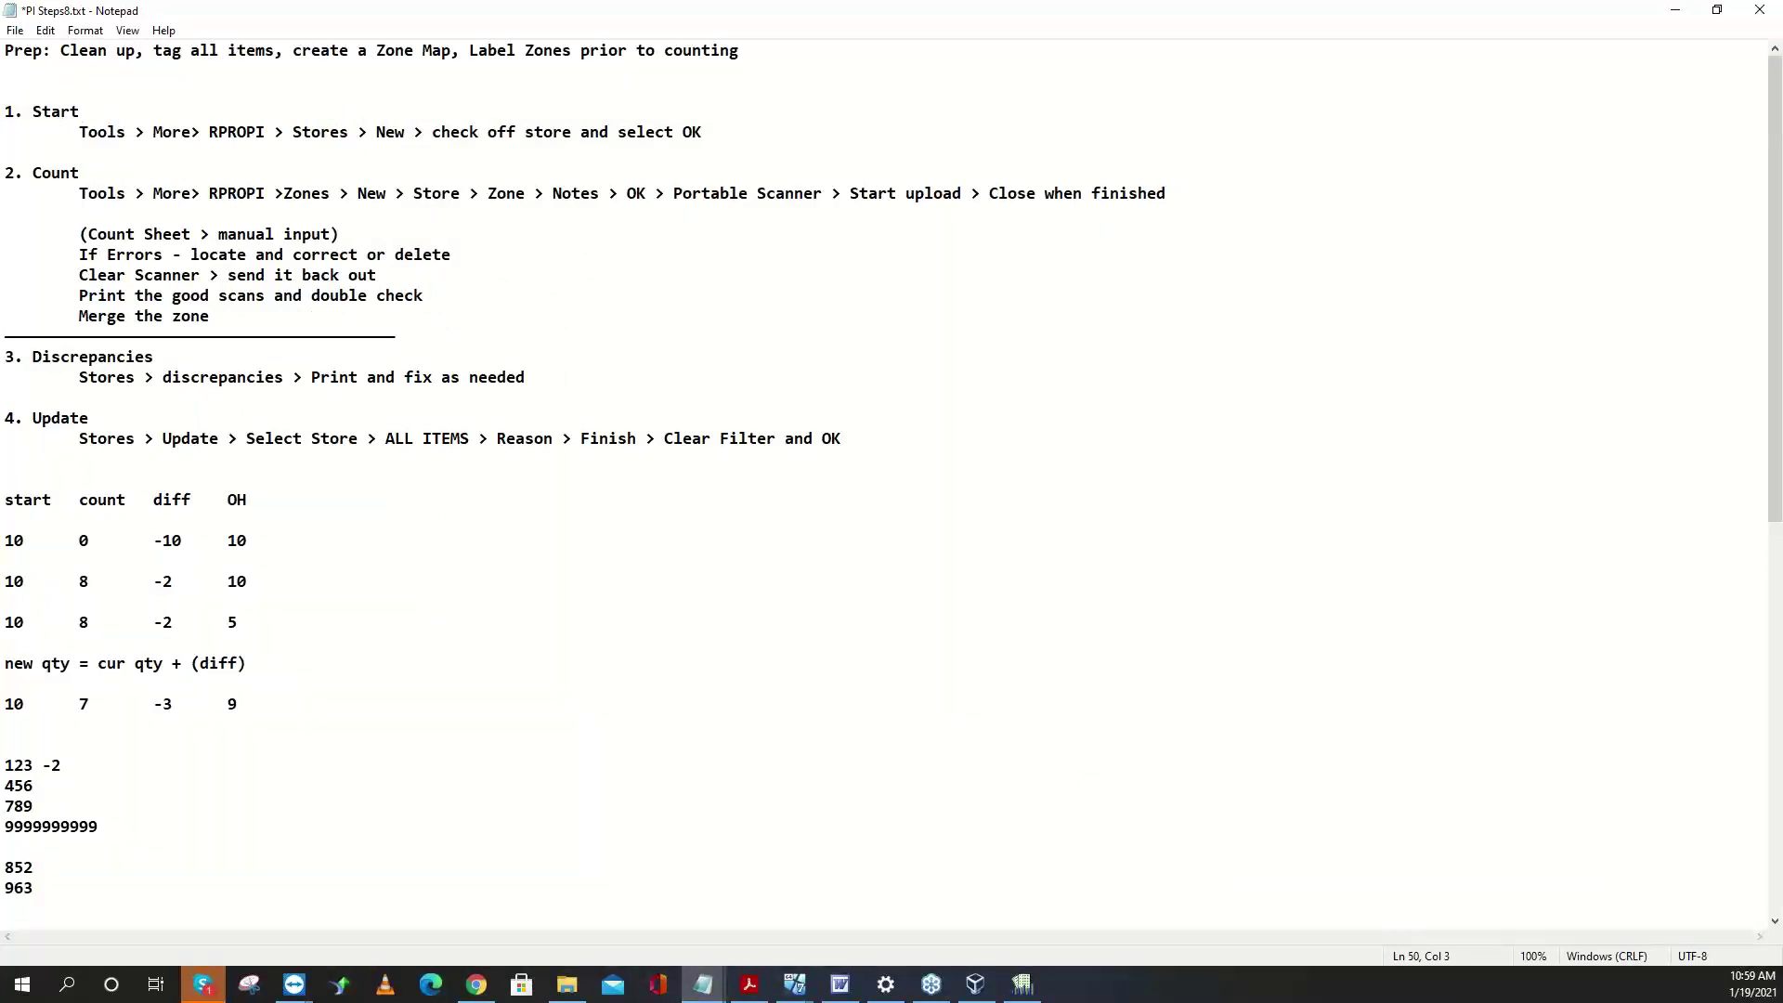
pyautogui.moveTo(81, 112); pyautogui.dragTo(5, 112)
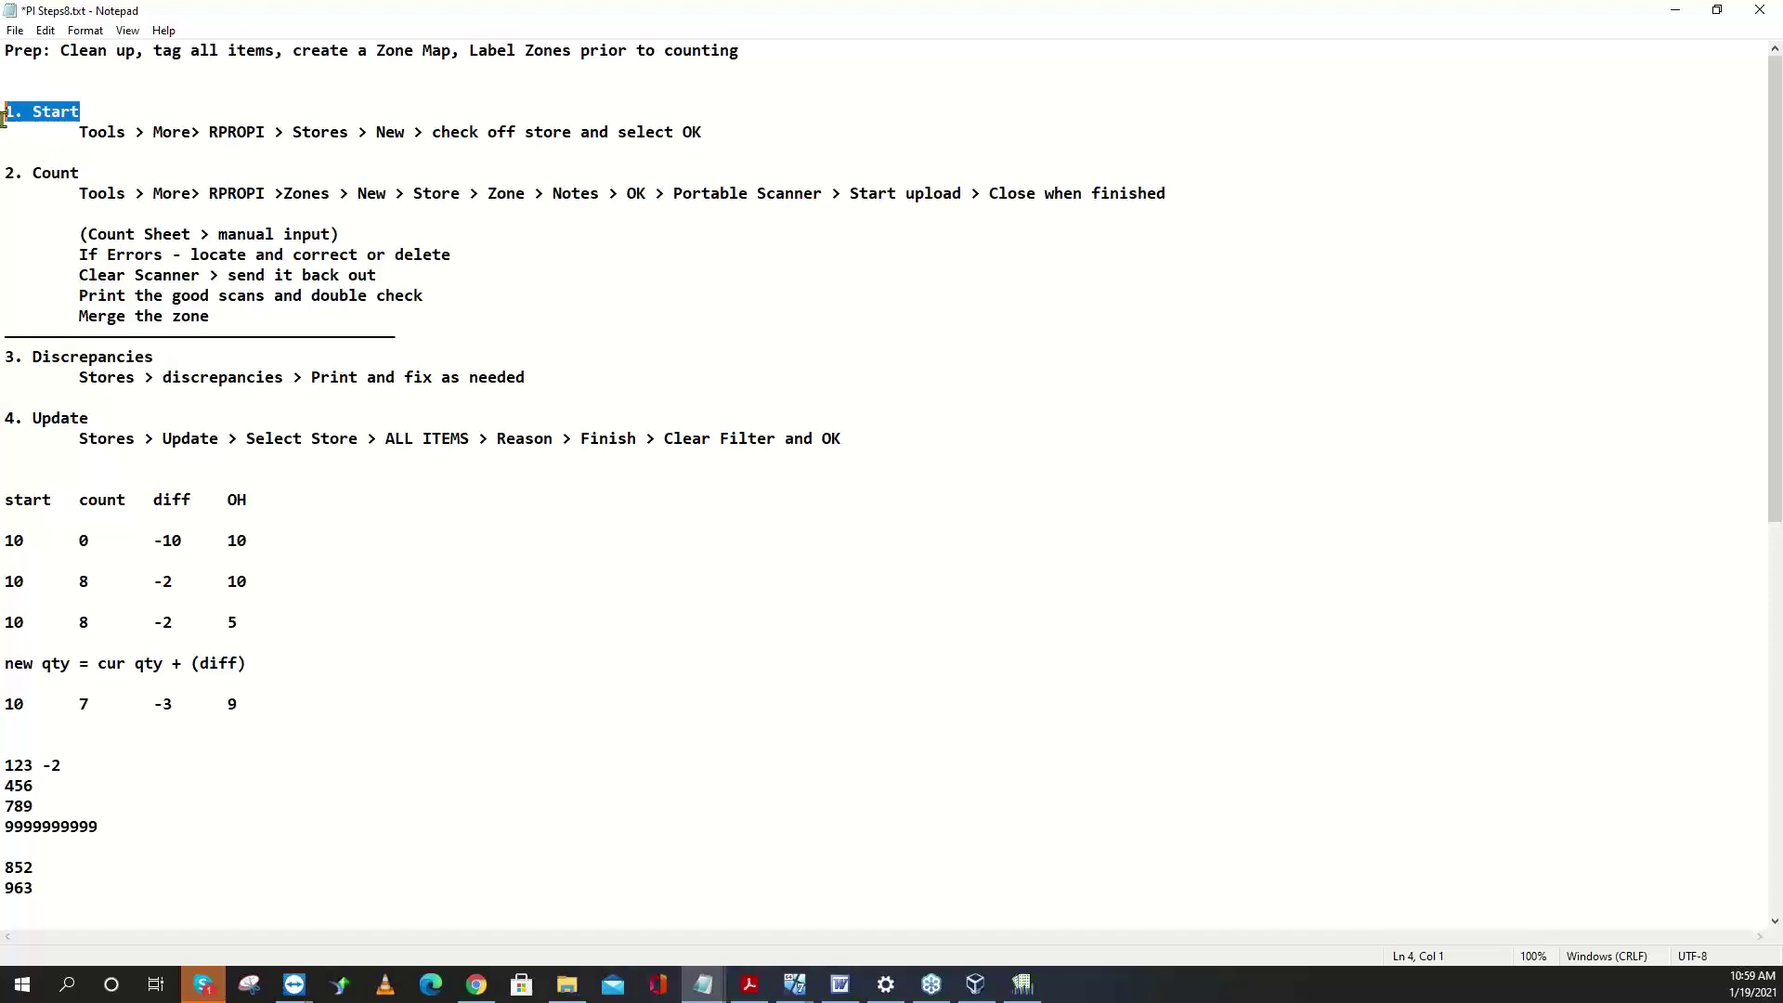
pyautogui.moveTo(81, 173); pyautogui.dragTo(6, 172)
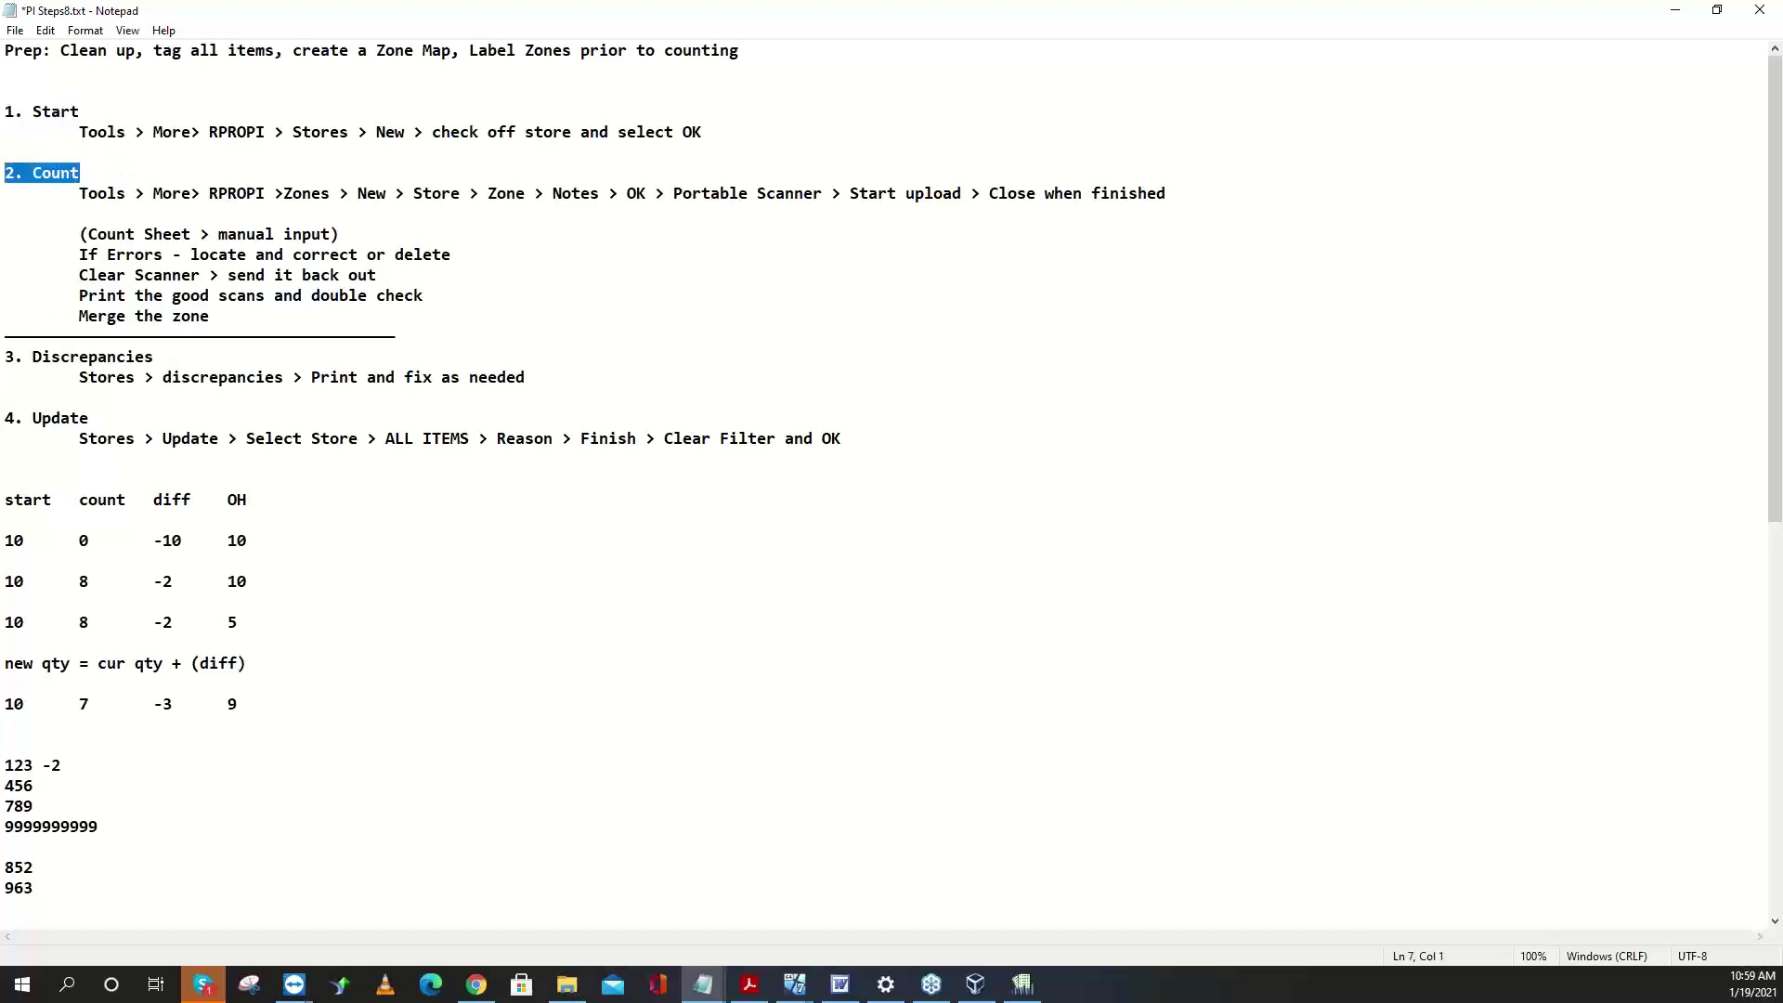
pyautogui.moveTo(156, 358); pyautogui.dragTo(6, 358)
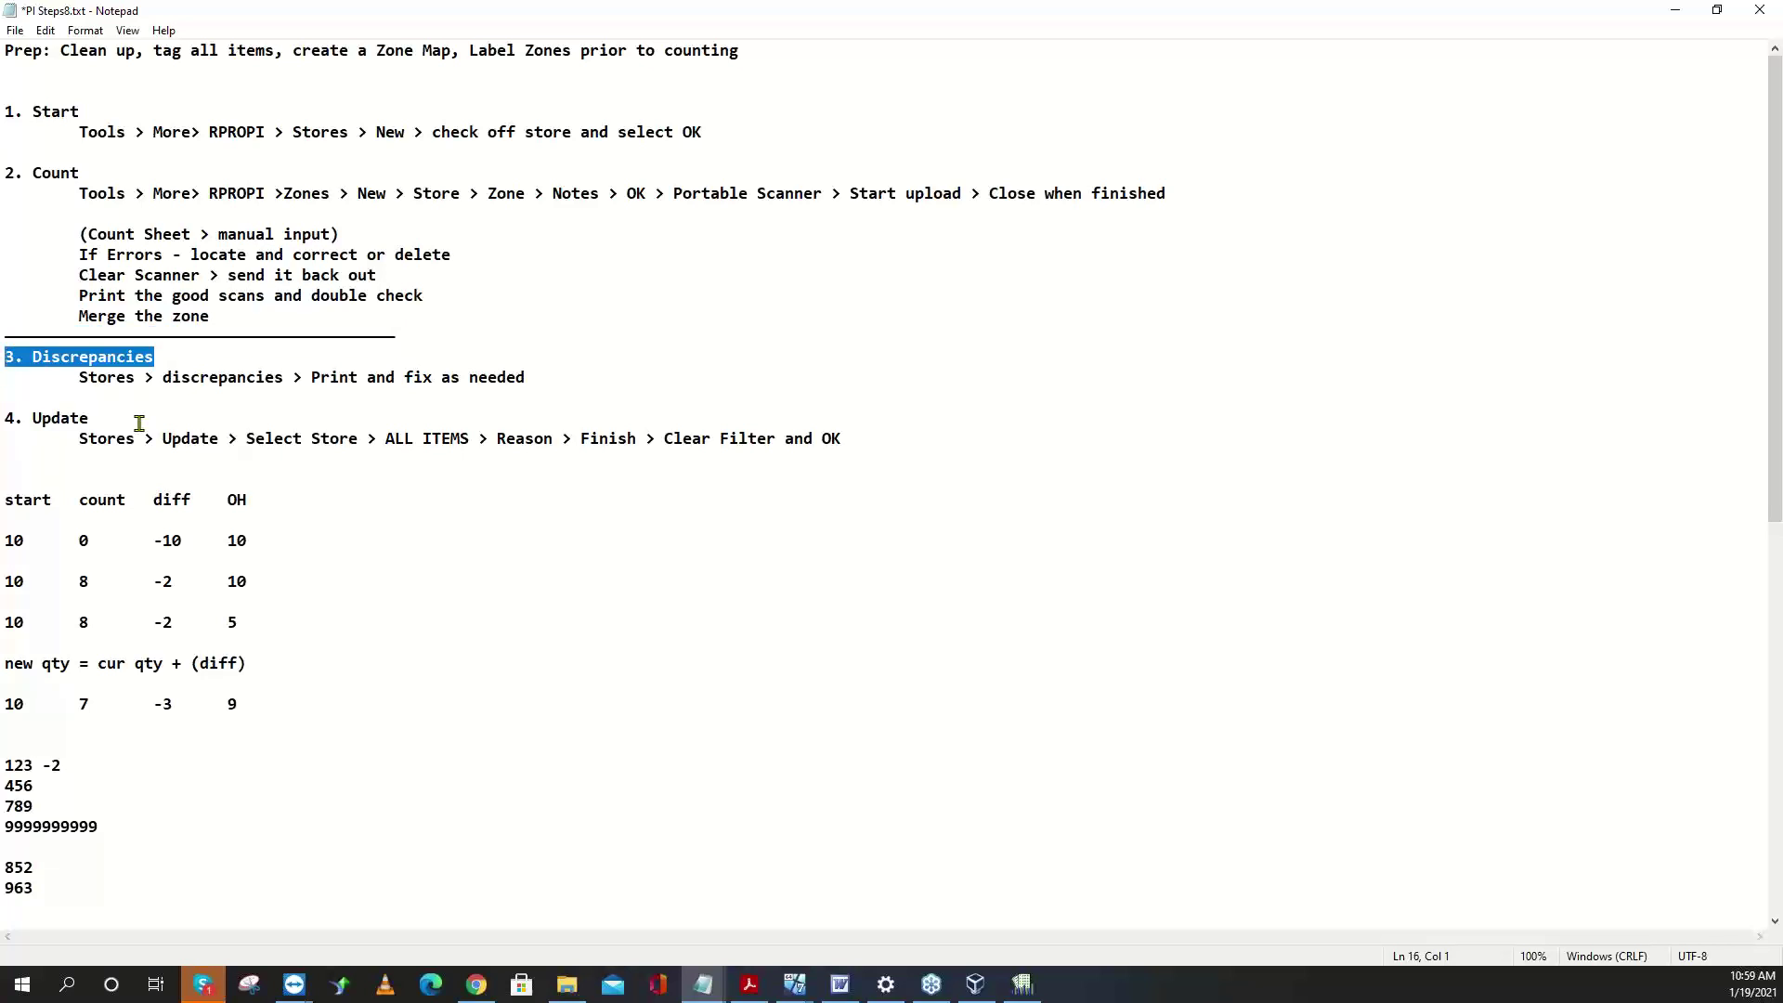
pyautogui.moveTo(90, 418); pyautogui.dragTo(5, 418)
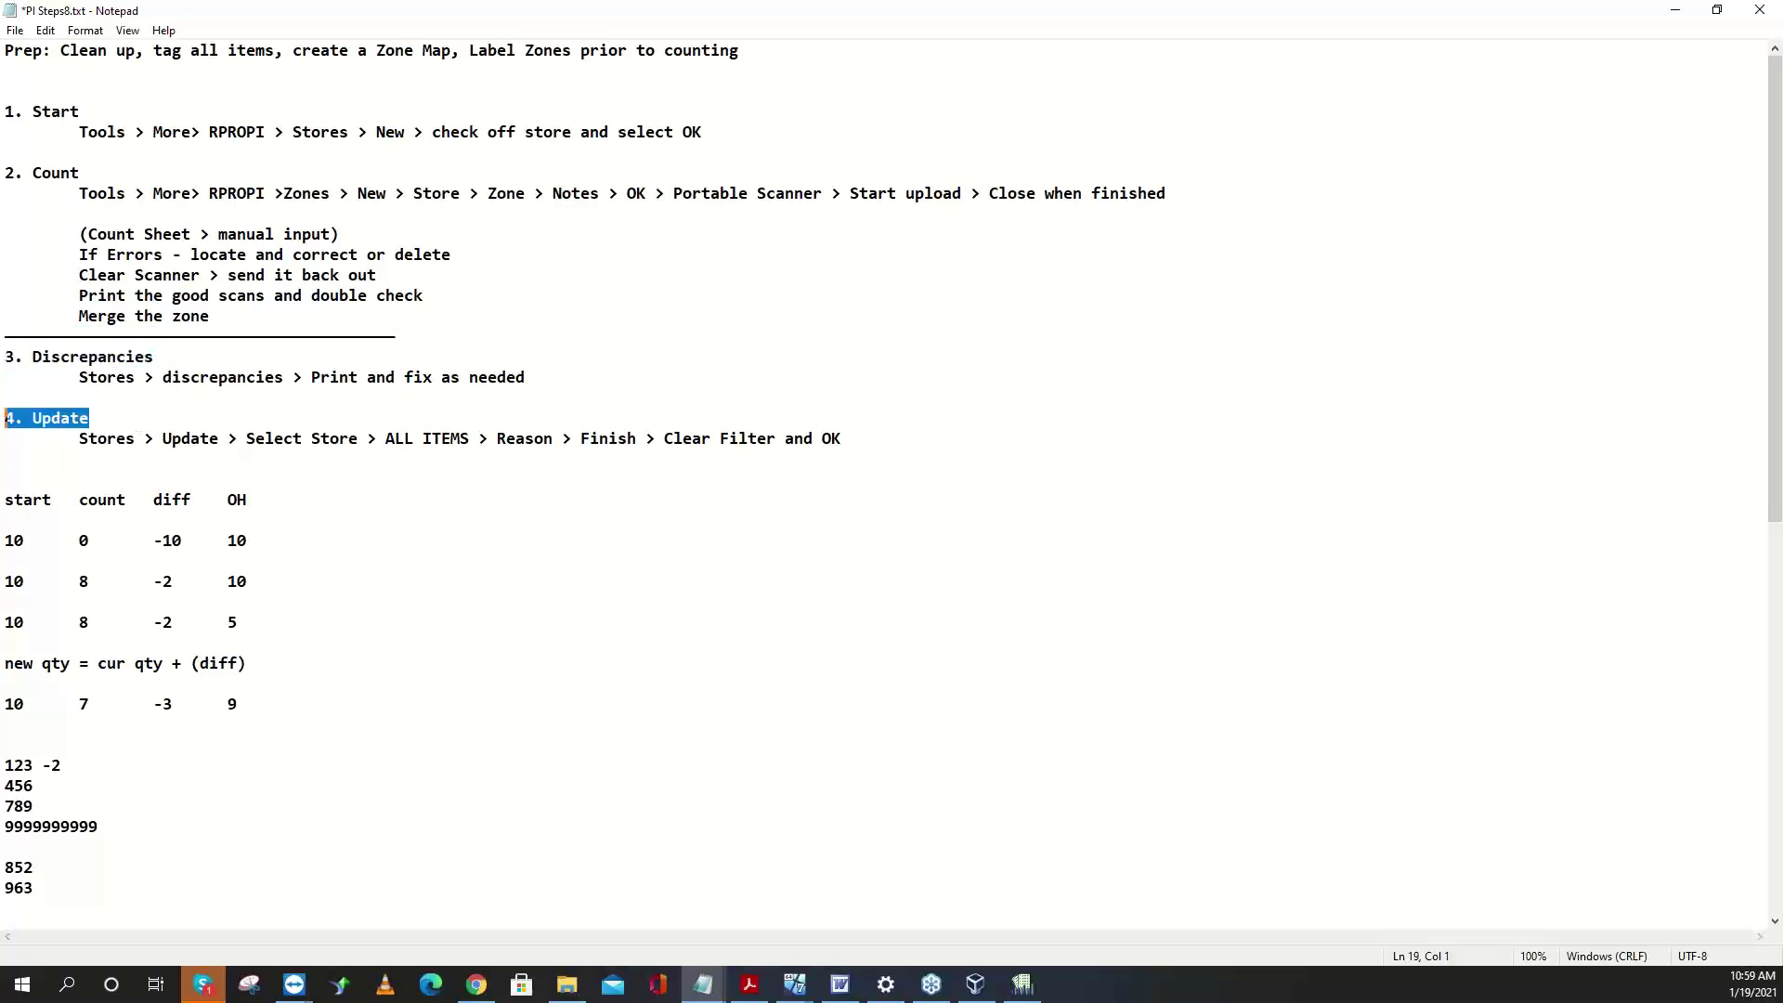